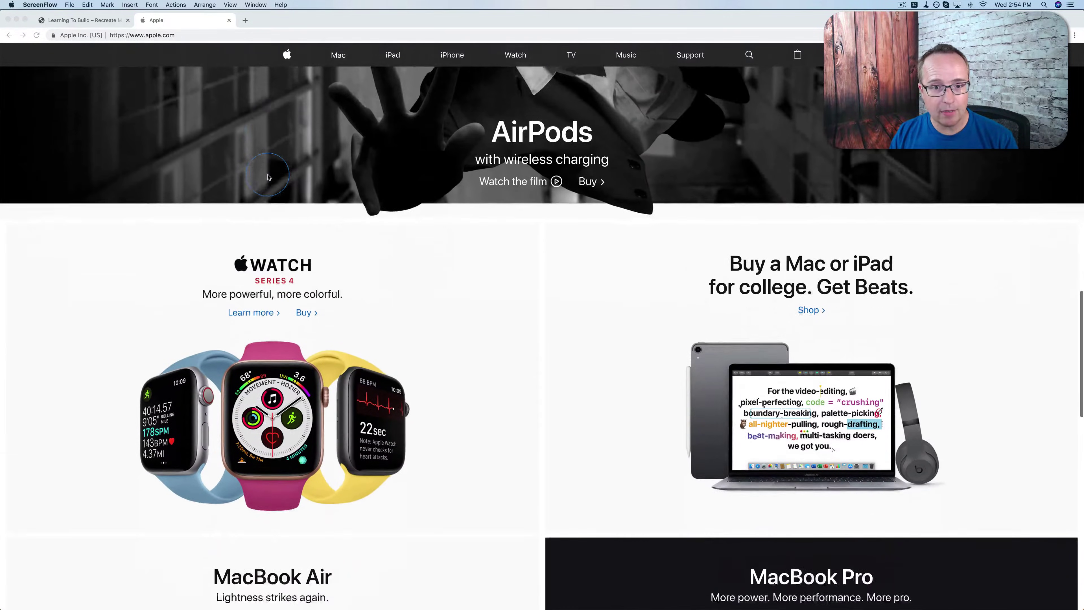
Step: Review the Apple homepage layout from the AirPods section down to the footer and back up to the iPhone XR banner
{"action": "scroll", "coordinate": [269, 177], "scroll_direction": "down", "scroll_amount": 8}
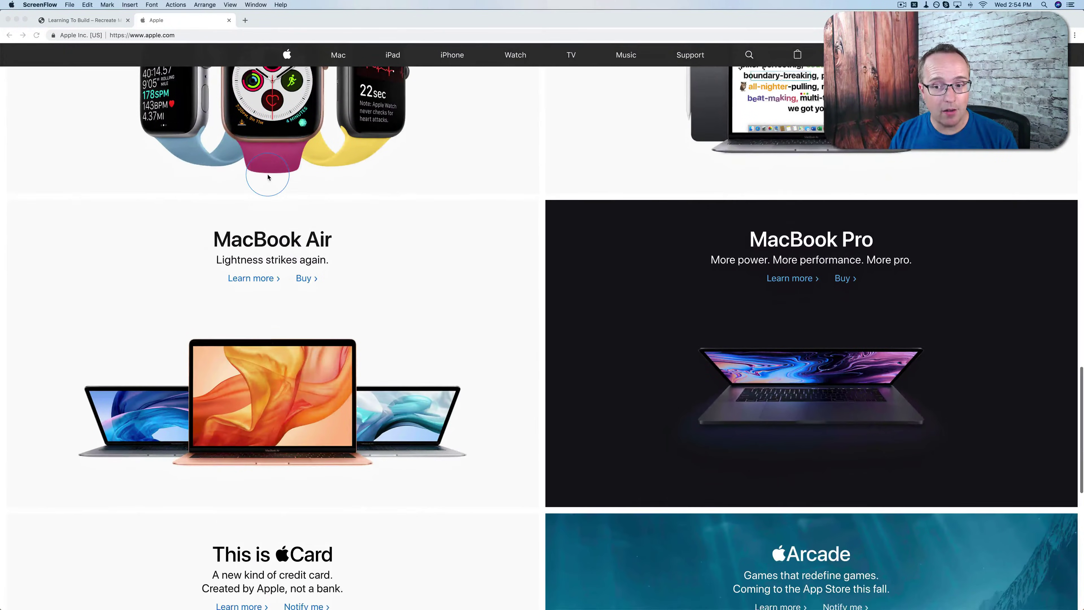
{"action": "scroll", "coordinate": [268, 177], "scroll_direction": "down", "scroll_amount": 6}
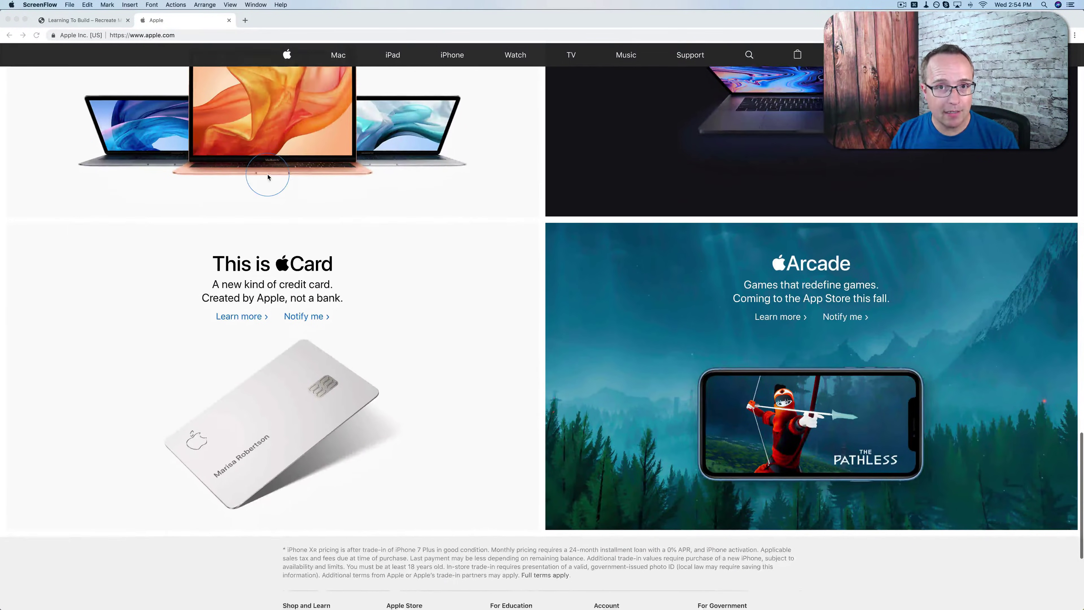
{"action": "scroll", "coordinate": [269, 177], "scroll_direction": "down", "scroll_amount": 1}
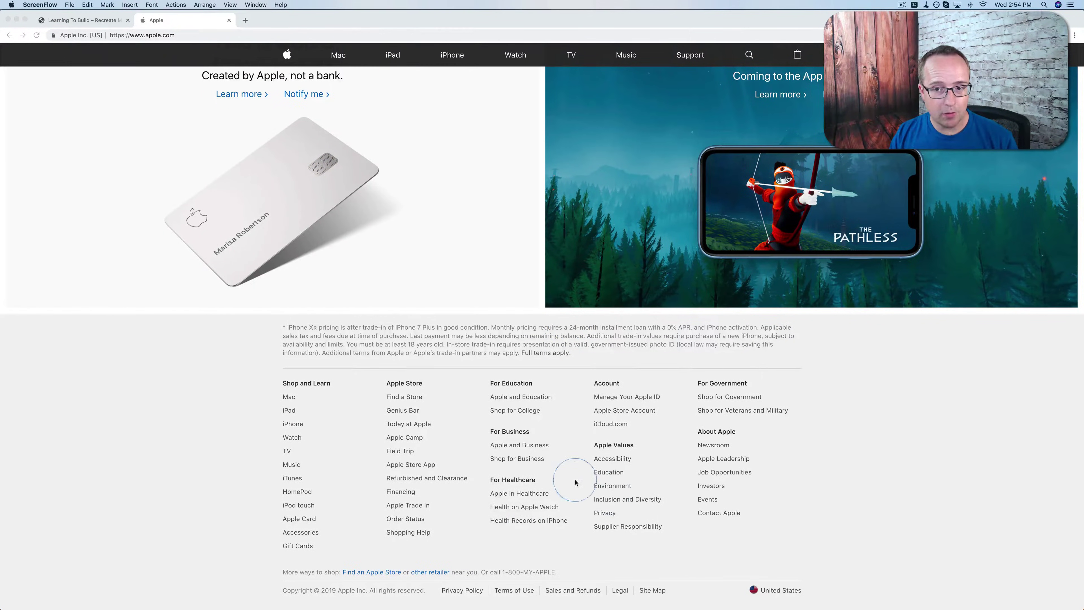
{"action": "scroll", "coordinate": [466, 503], "scroll_direction": "up", "scroll_amount": 6}
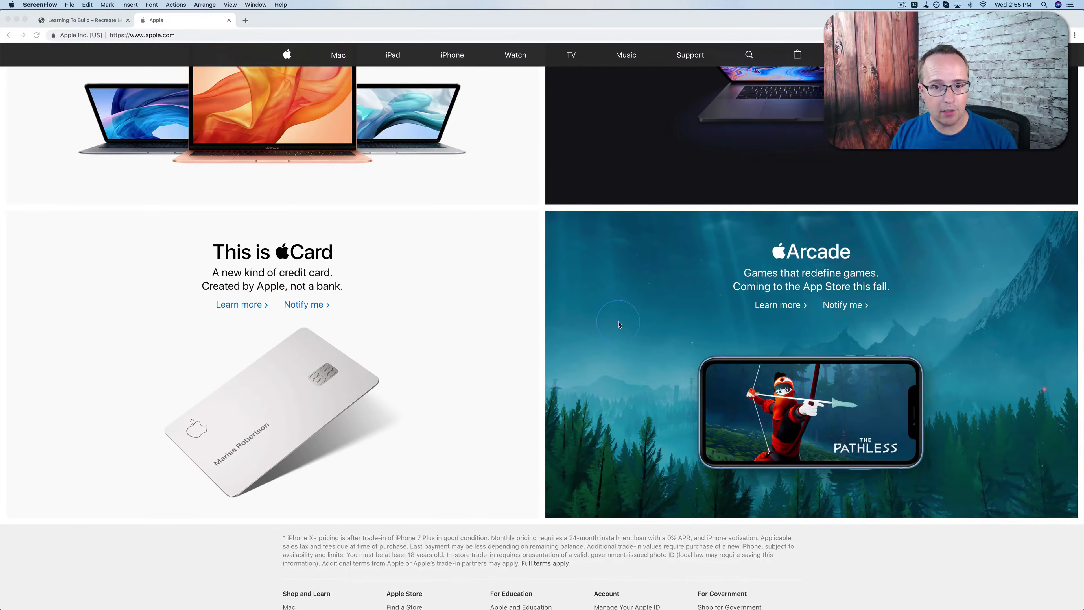
{"action": "scroll", "coordinate": [496, 328], "scroll_direction": "up", "scroll_amount": 18}
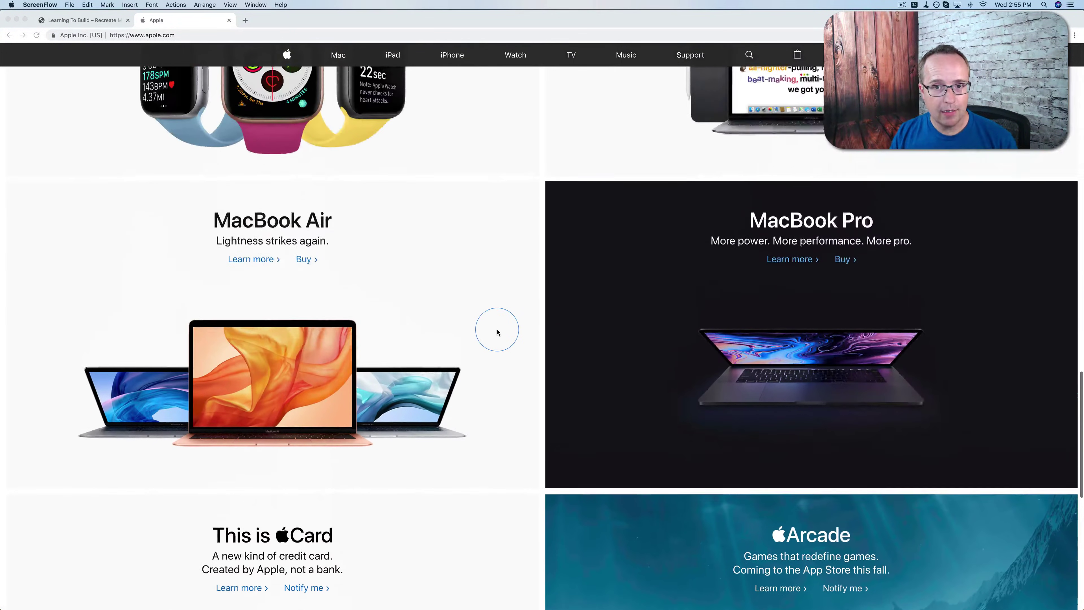
{"action": "scroll", "coordinate": [497, 333], "scroll_direction": "up", "scroll_amount": 15}
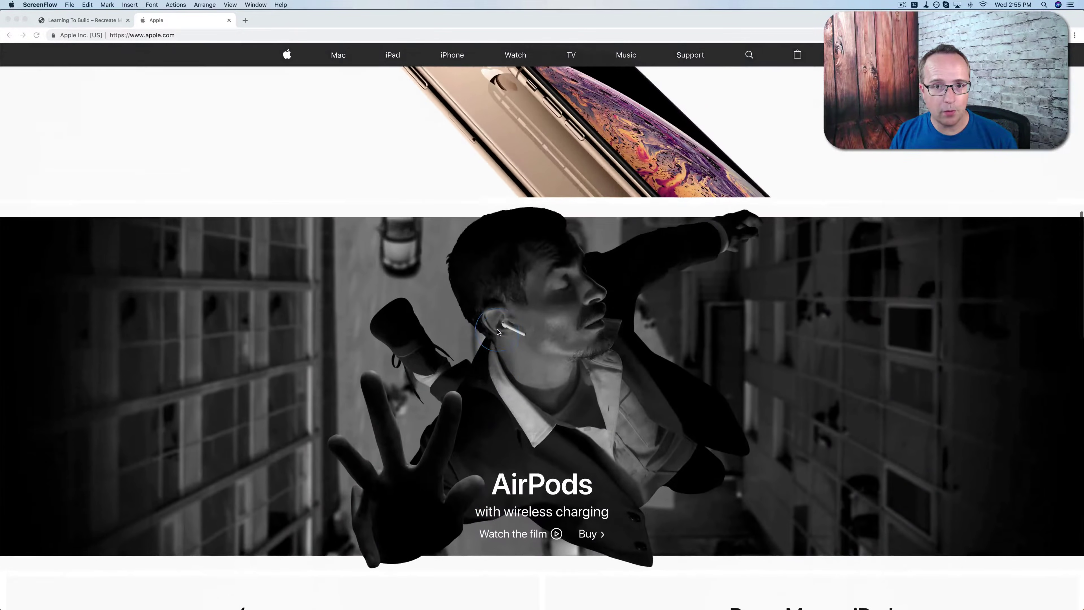
{"action": "scroll", "coordinate": [497, 333], "scroll_direction": "up", "scroll_amount": 13}
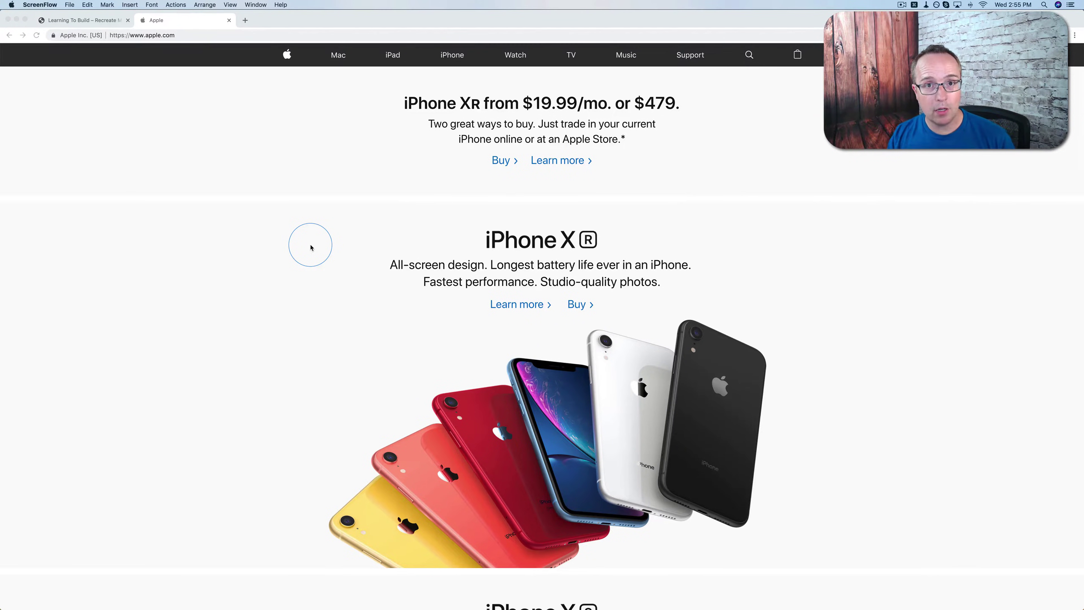
{"action": "left_click", "coordinate": [144, 93]}
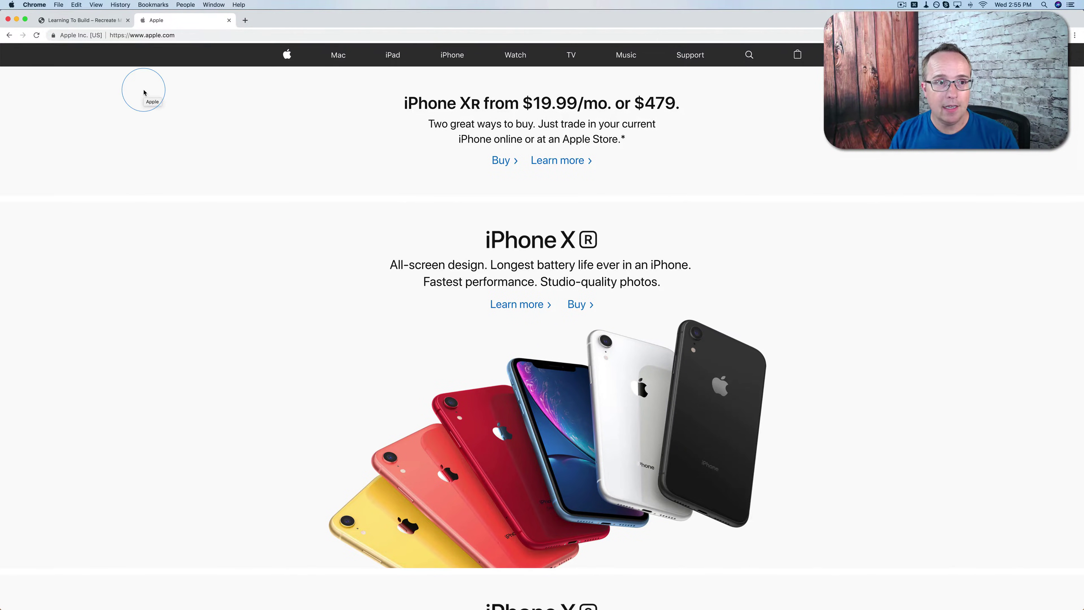
Step: Switch to the Learning To Build site and go to its admin login at apple.local/wp-admin
{"action": "left_click", "coordinate": [85, 20]}
{"action": "left_click", "coordinate": [371, 196]}
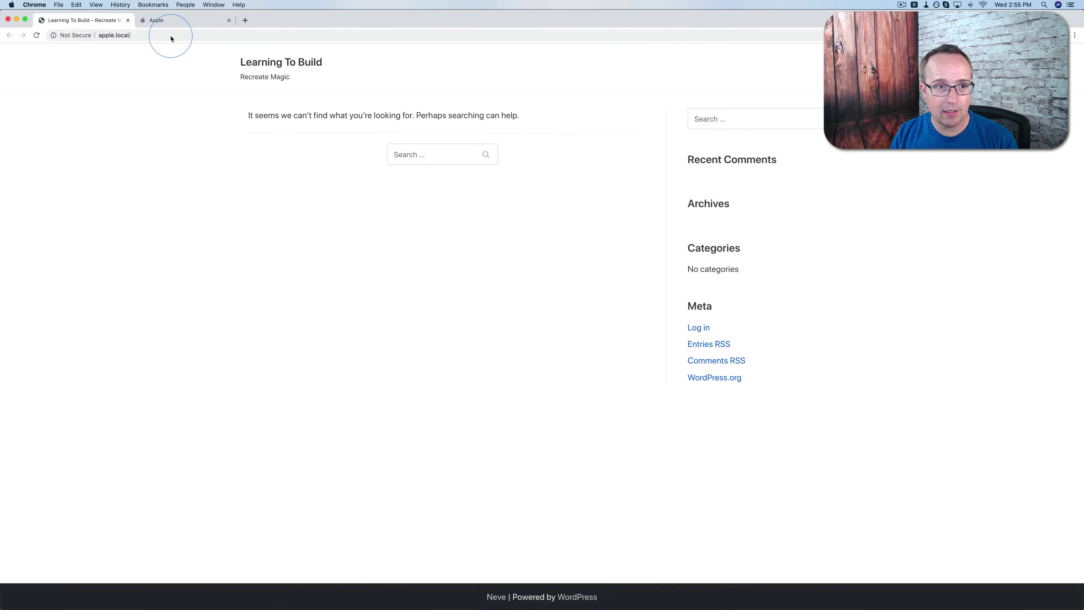
{"action": "left_click", "coordinate": [155, 36]}
{"action": "type", "text": "wp-admin"}
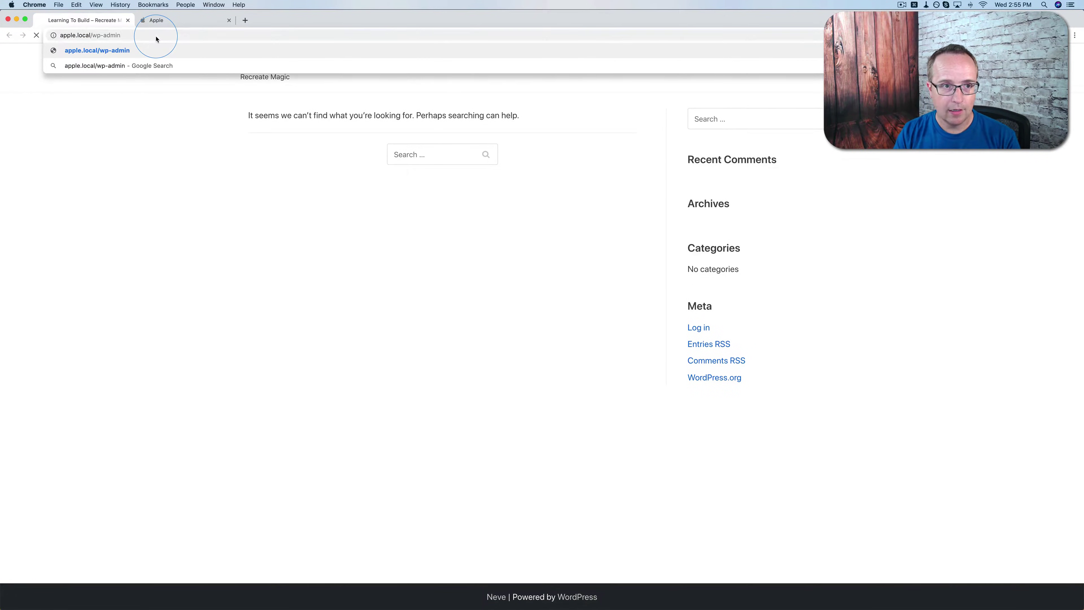
{"action": "key", "text": "Return"}
Step: Log in to WordPress by entering the account username and password
{"action": "type", "text": "Bjorn"}
{"action": "key", "text": "Tab"}
{"action": "type", "text": "p"}
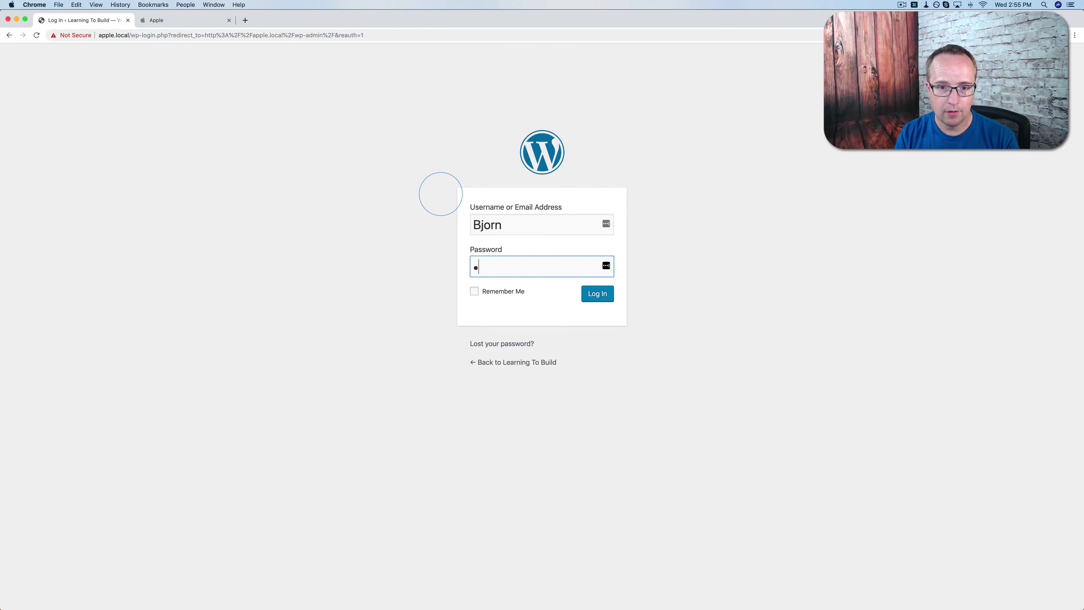
{"action": "type", "text": "•••"}
{"action": "type", "text": "•••"}
{"action": "key", "text": "Return"}
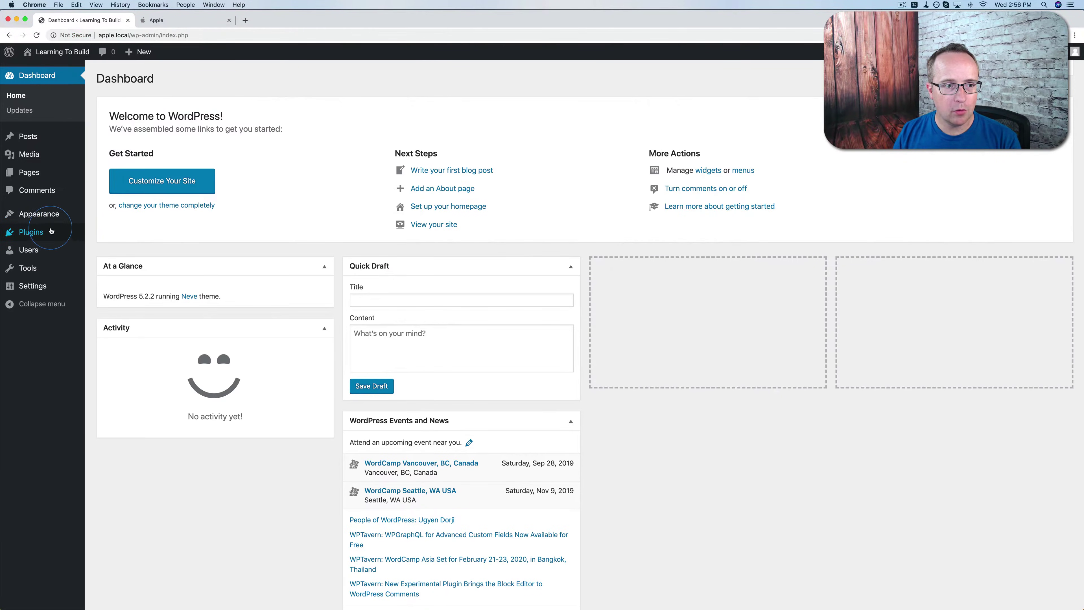
Step: Search the WordPress theme directory for neve, dismissing the theme-change survey, and look at the Neve entry
{"action": "left_click", "coordinate": [45, 216]}
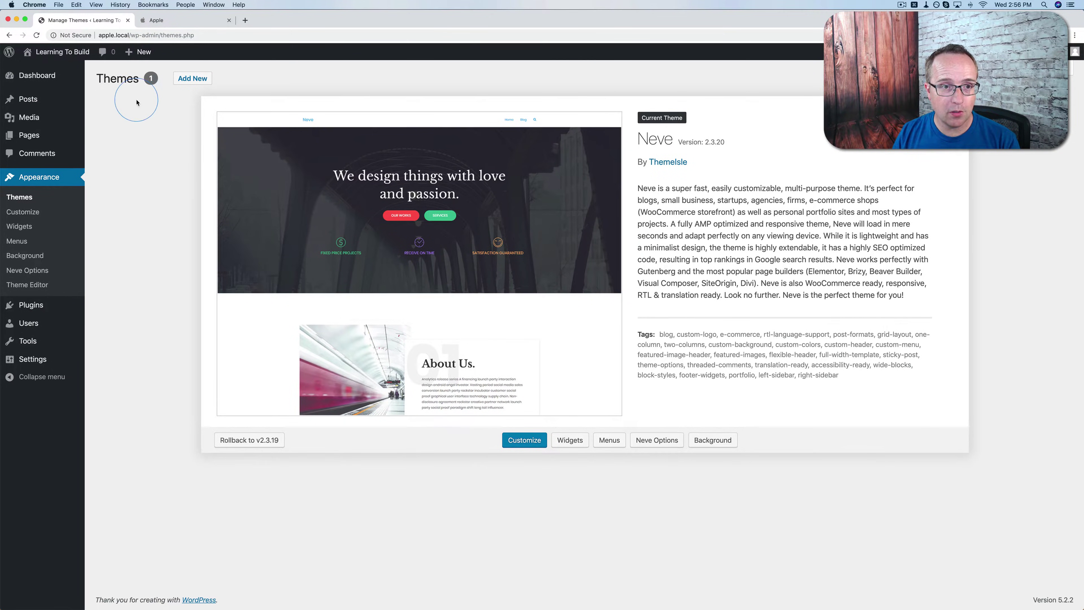
{"action": "left_click", "coordinate": [191, 78]}
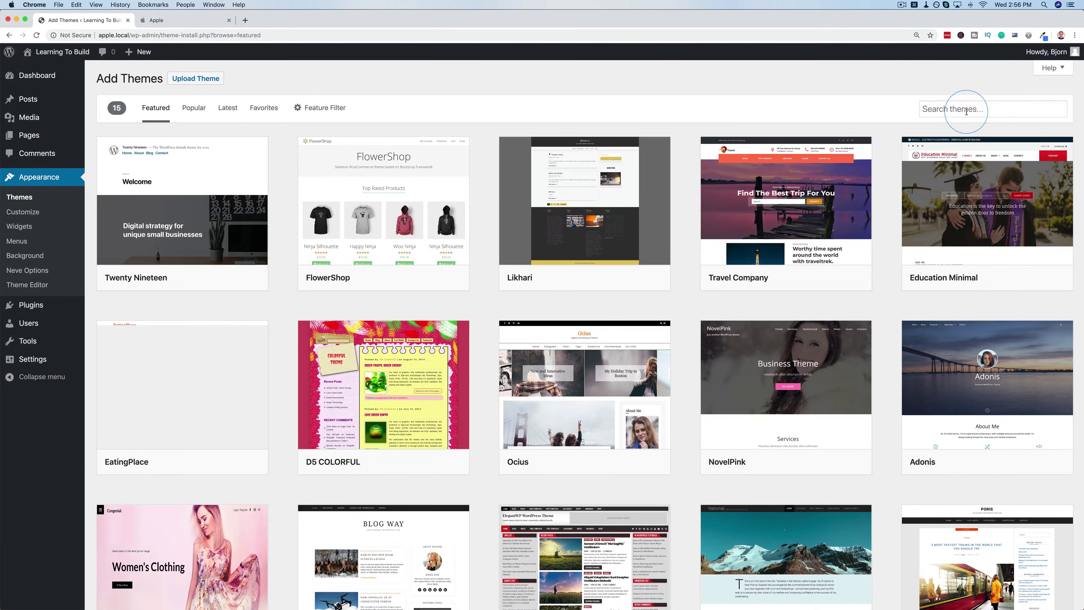
{"action": "left_click", "coordinate": [967, 109]}
{"action": "type", "text": "neve"}
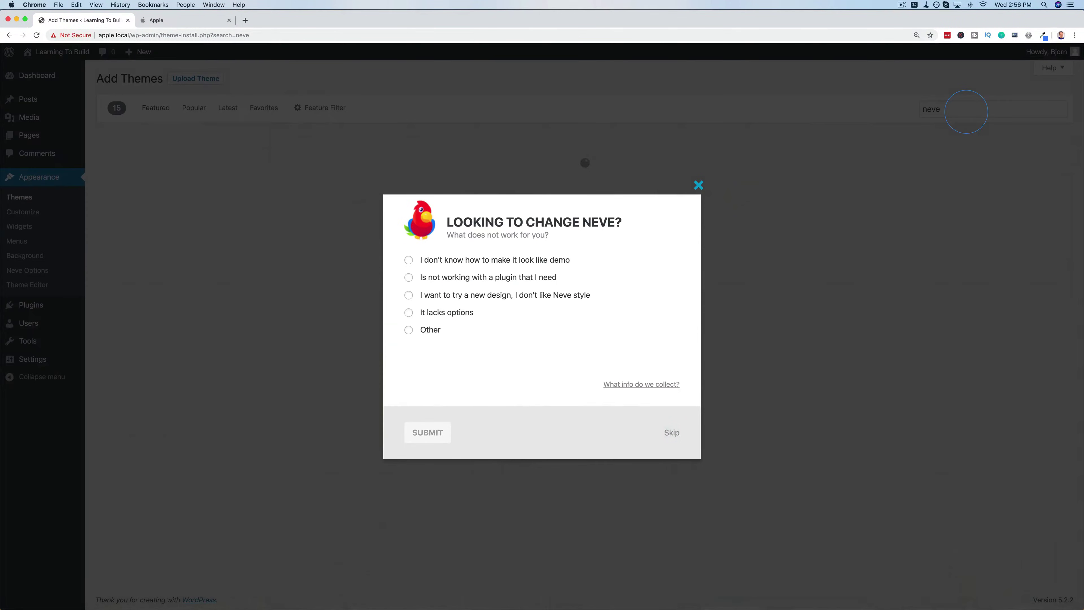
{"action": "left_click", "coordinate": [699, 187]}
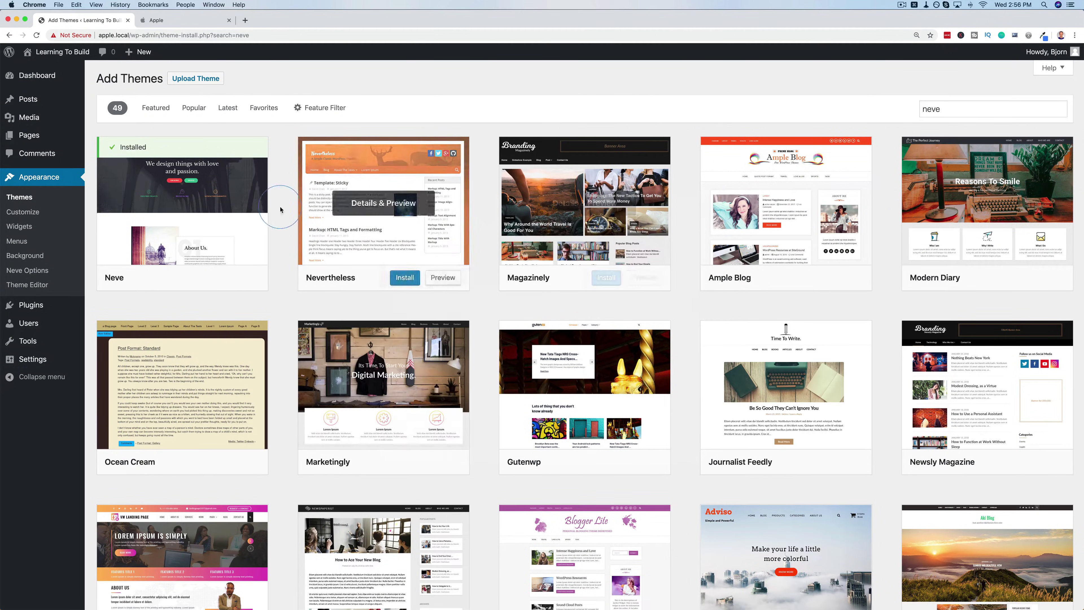
{"action": "left_click", "coordinate": [143, 208]}
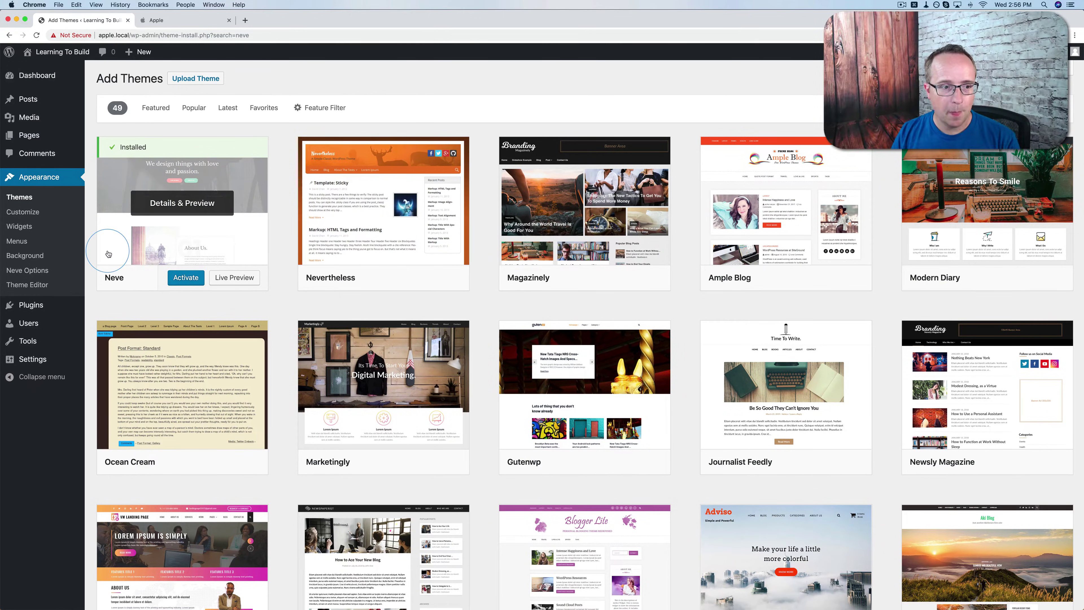
Step: Review the installed plugins and search the plugin directory for optimole and otter blocks
{"action": "left_click", "coordinate": [30, 305]}
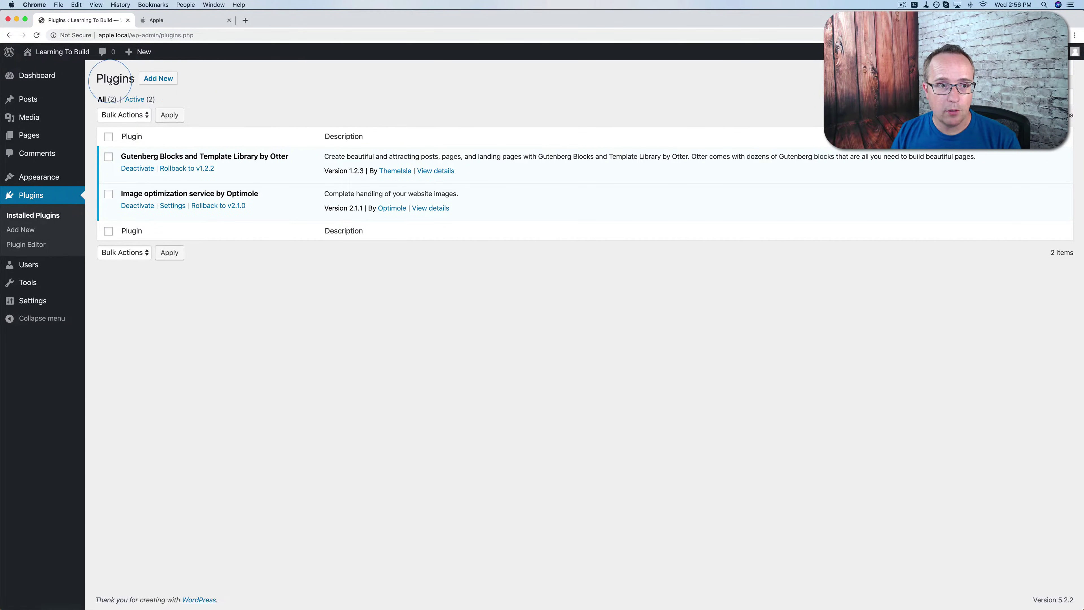
{"action": "left_click", "coordinate": [943, 109]}
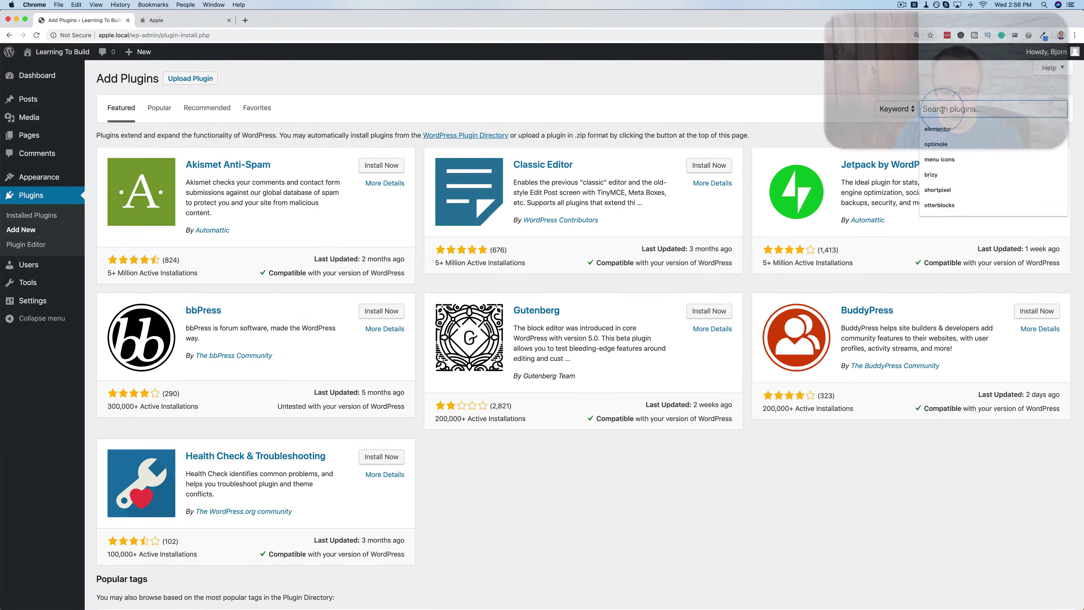
{"action": "type", "text": "optimoil"}
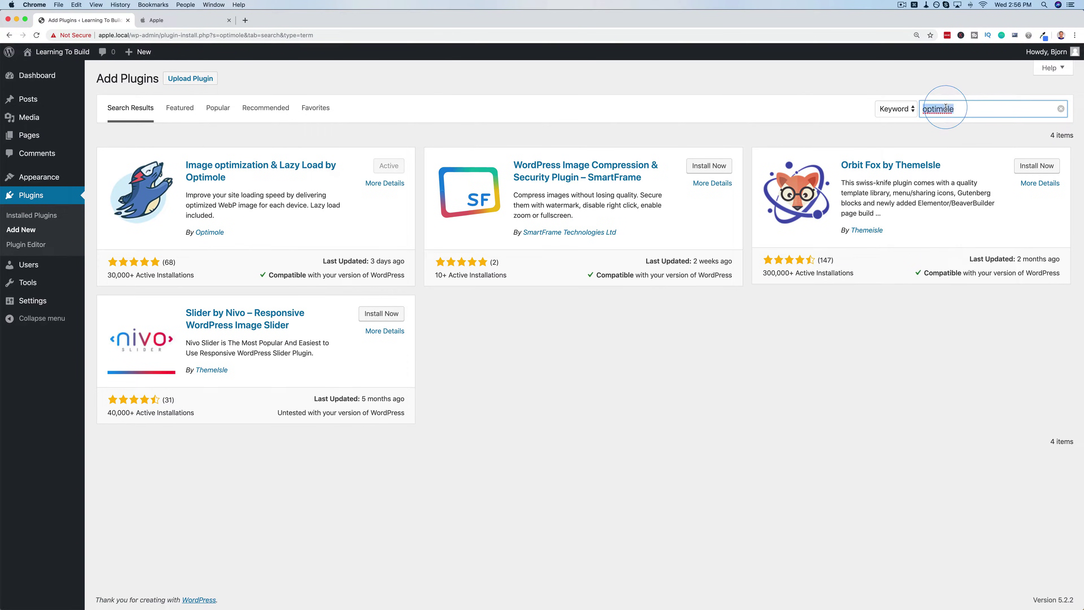
{"action": "type", "text": "otter blocks"}
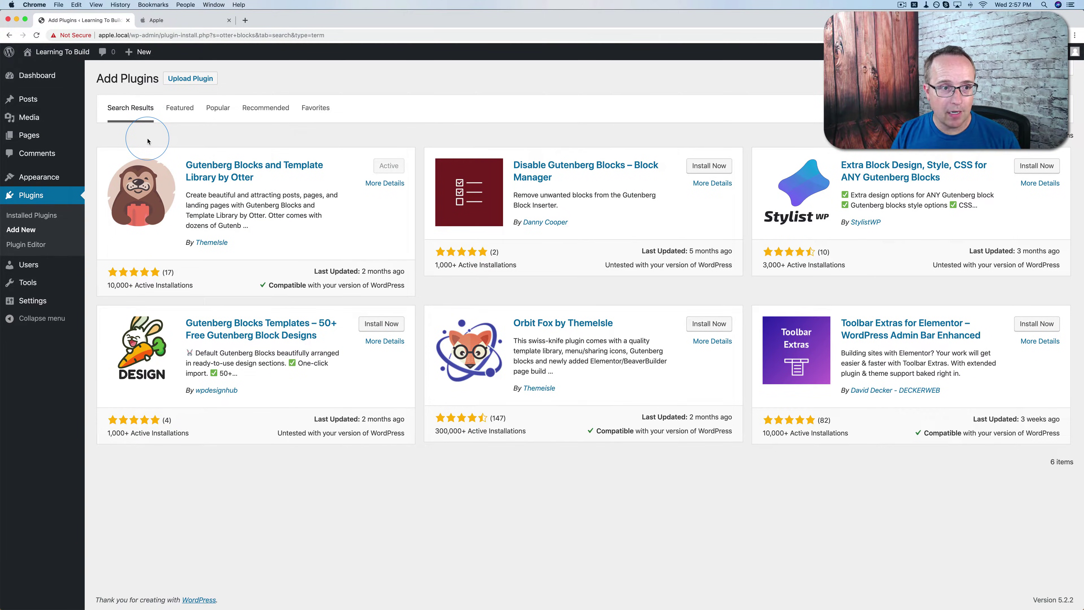
Step: Open the live Learning To Build site in a new tab and compare it with the Apple homepage
{"action": "mouse_move", "coordinate": [55, 52]}
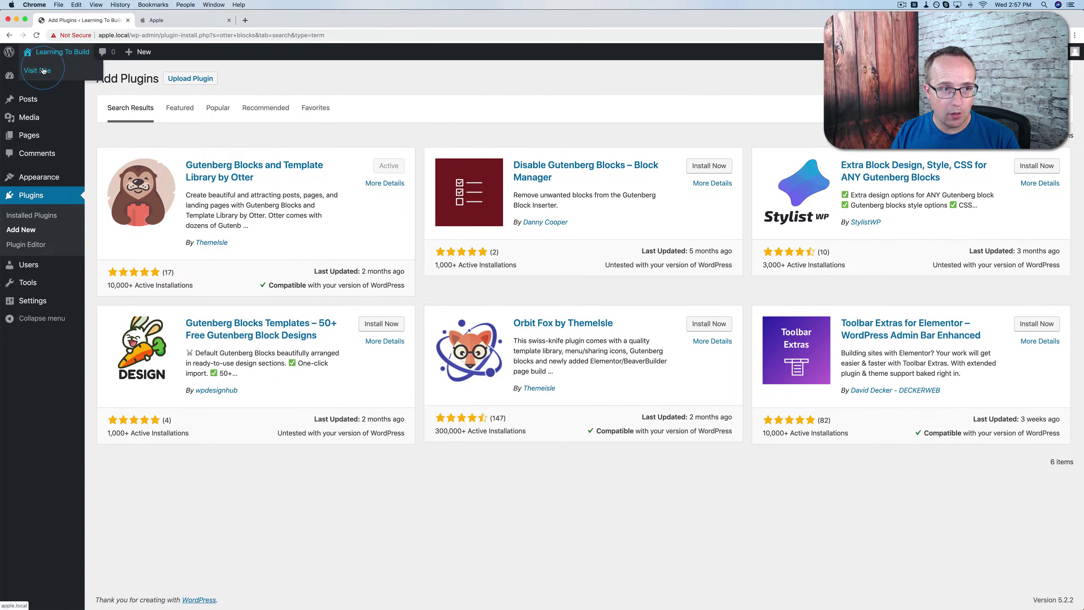
{"action": "left_click", "coordinate": [43, 72]}
{"action": "mouse_move", "coordinate": [198, 52]}
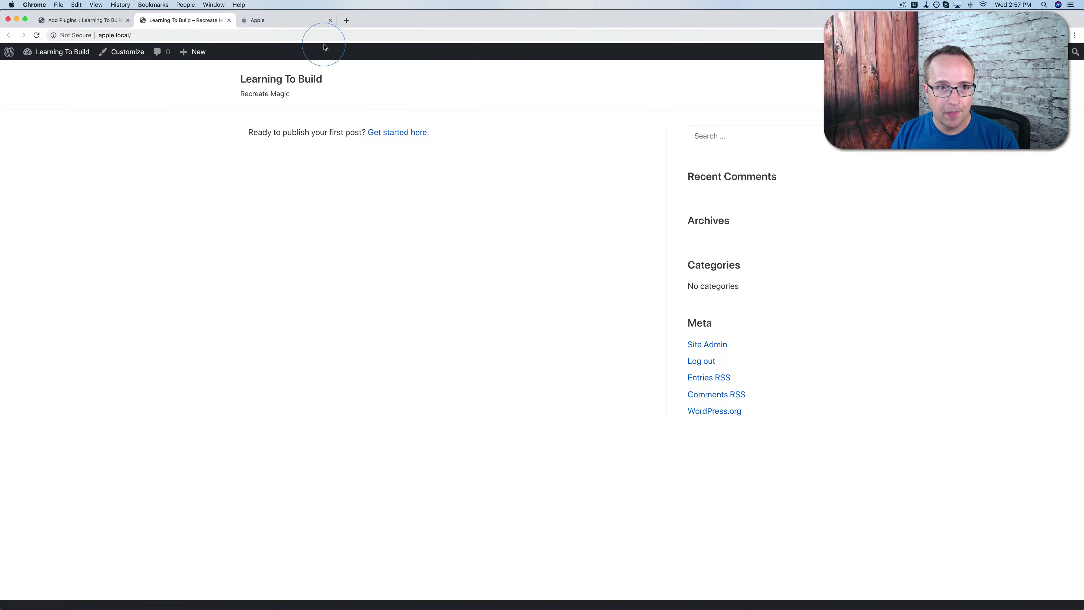
{"action": "left_click", "coordinate": [284, 21]}
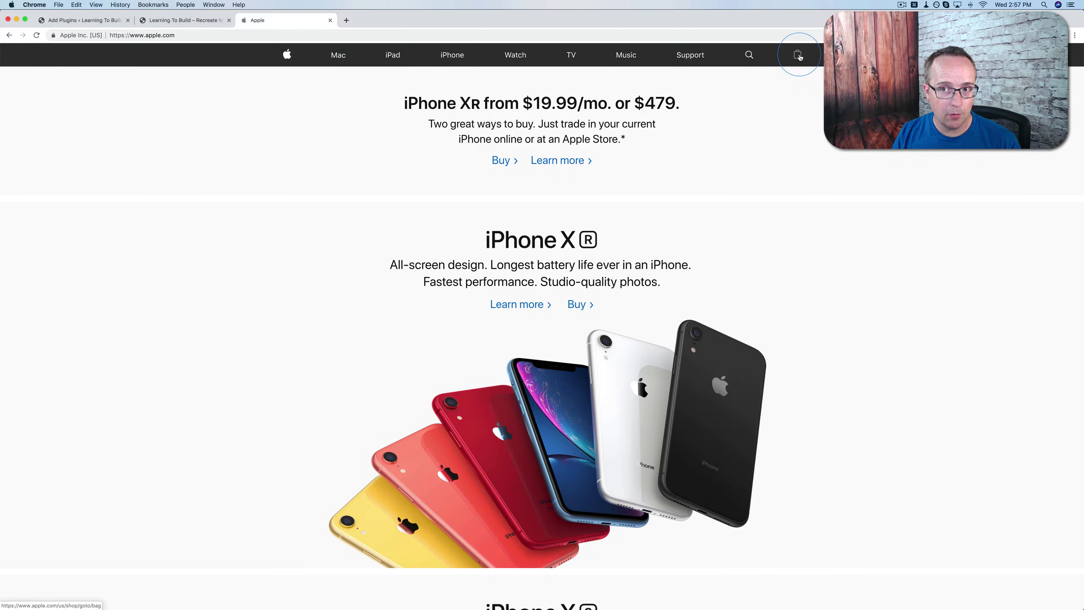
Step: Search the plugin directory for woocommerce, then install and activate the WooCommerce plugin
{"action": "left_click", "coordinate": [64, 20]}
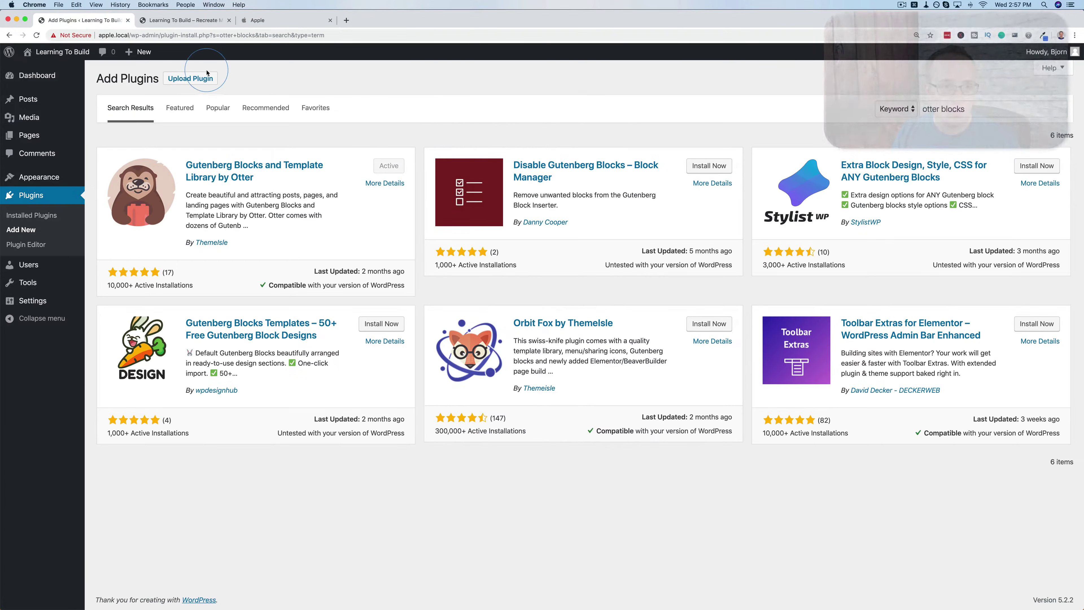
{"action": "triple_click", "coordinate": [956, 109]}
{"action": "type", "text": "woocm"}
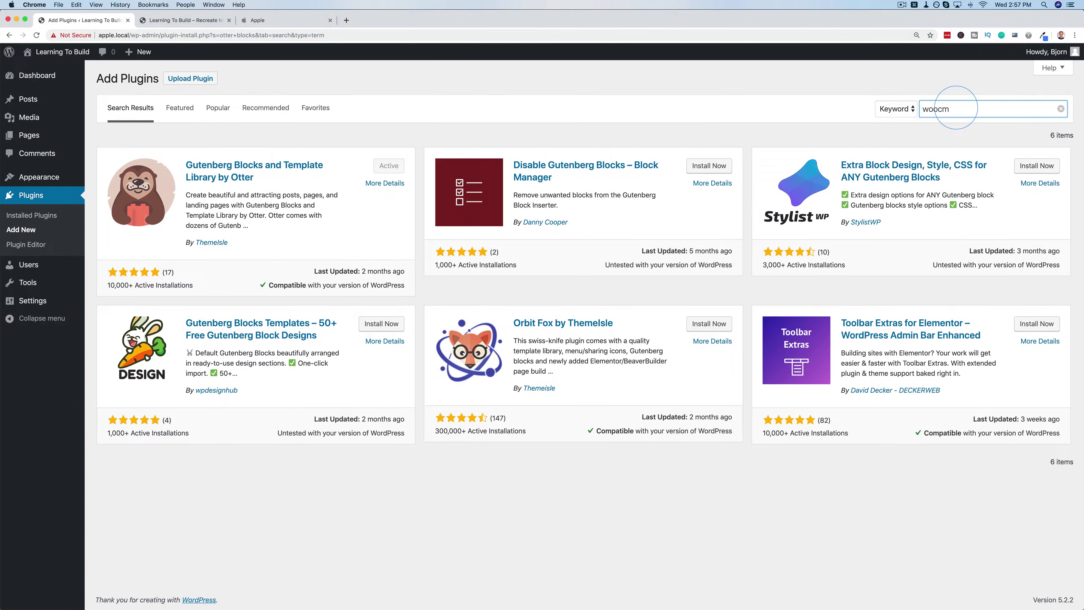
{"action": "key", "text": "BackSpace"}
{"action": "type", "text": "ommerce"}
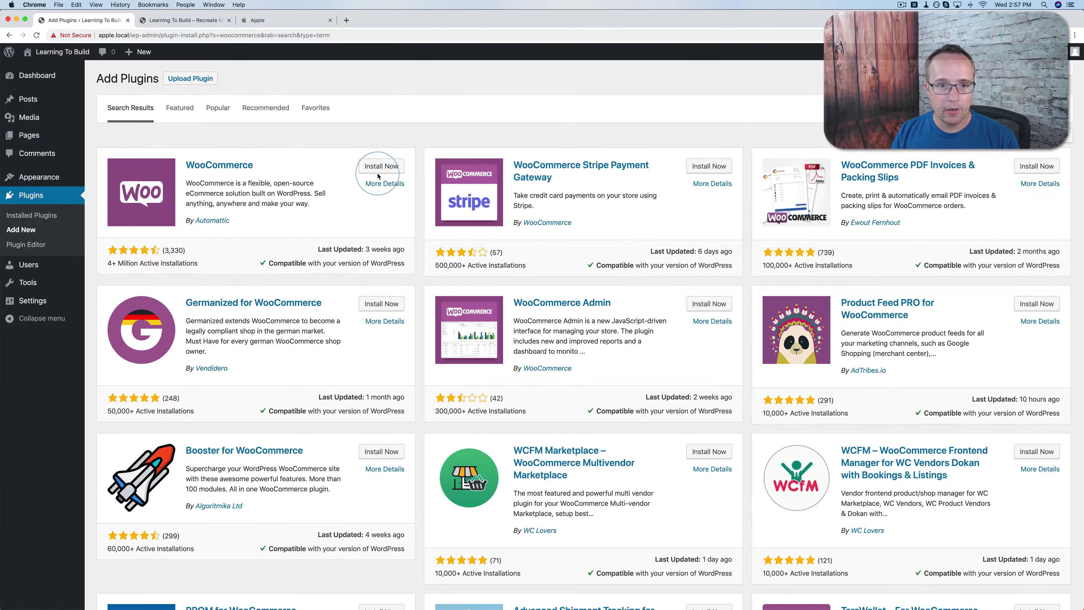
{"action": "left_click", "coordinate": [384, 167]}
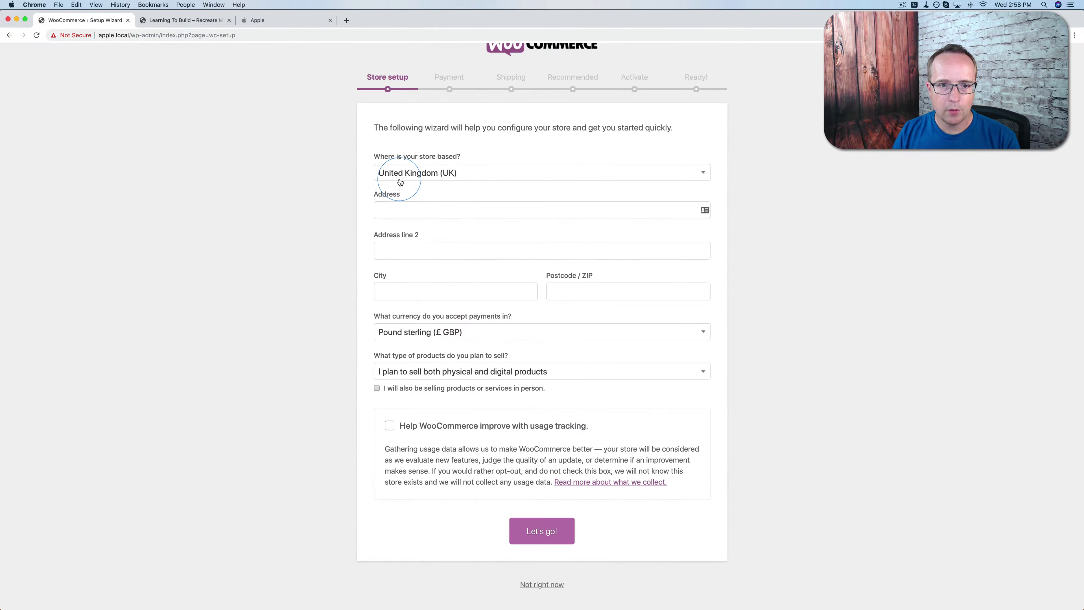
Step: Set the store's country to Canada, fill in the saved store address, and submit the store setup
{"action": "left_click", "coordinate": [400, 173]}
{"action": "type", "text": "ca"}
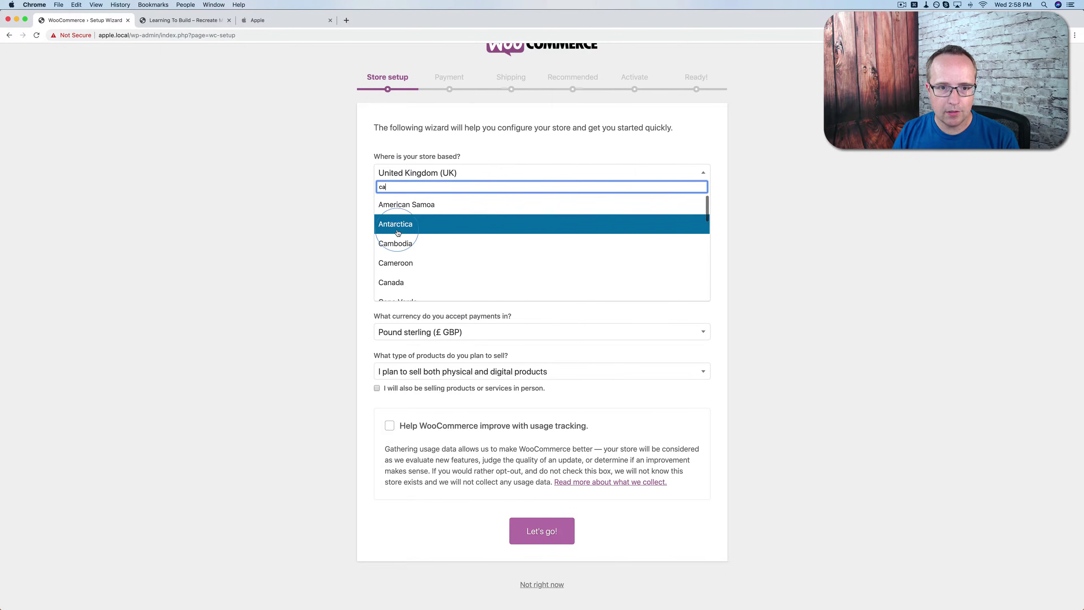
{"action": "left_click", "coordinate": [390, 281]}
{"action": "left_click", "coordinate": [408, 213]}
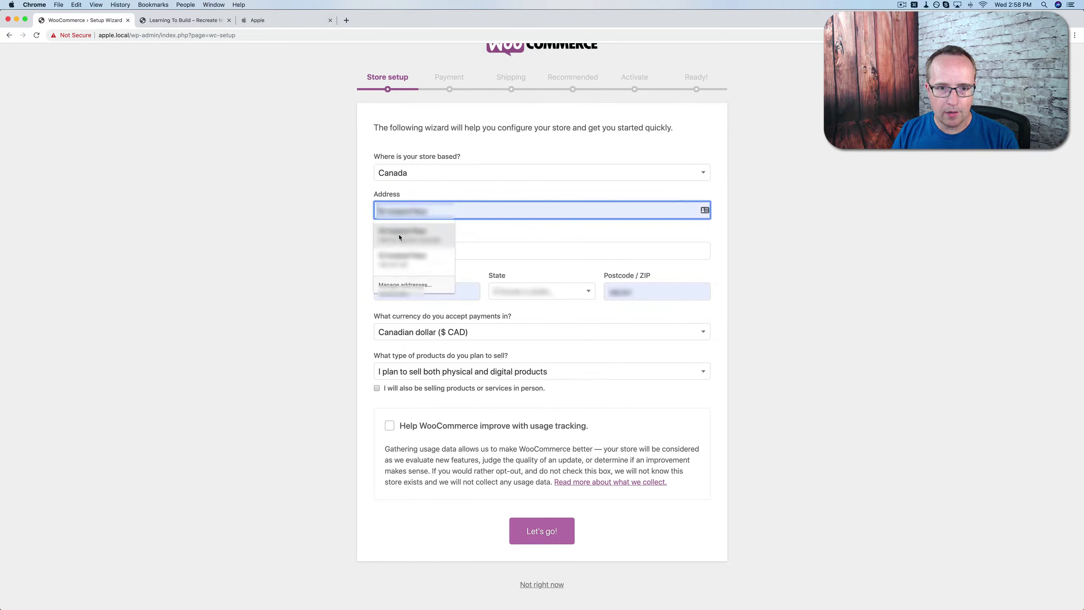
{"action": "left_click", "coordinate": [412, 234]}
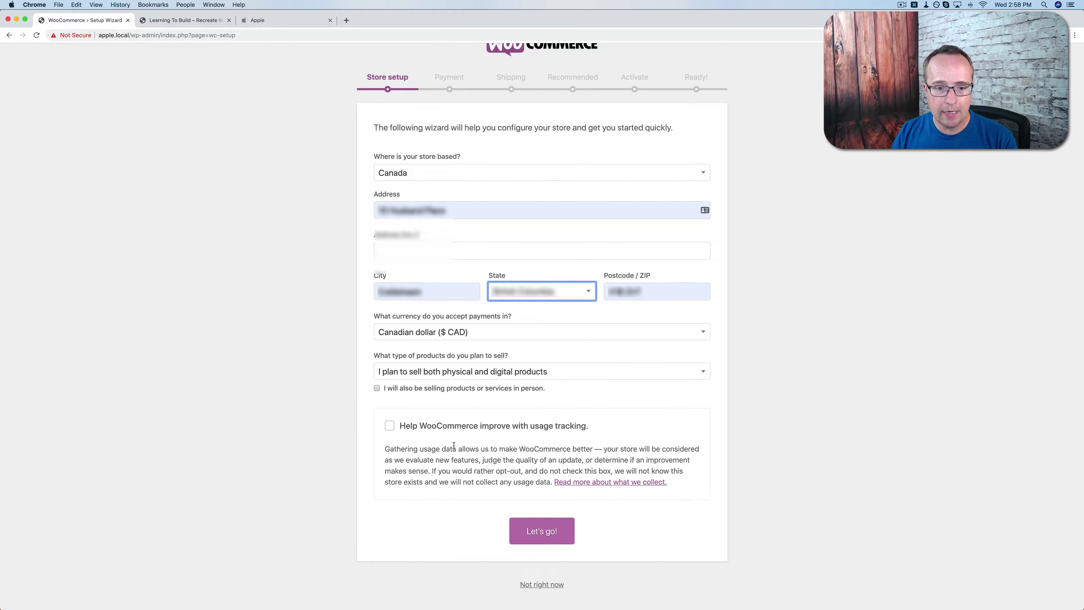
{"action": "left_click", "coordinate": [541, 540]}
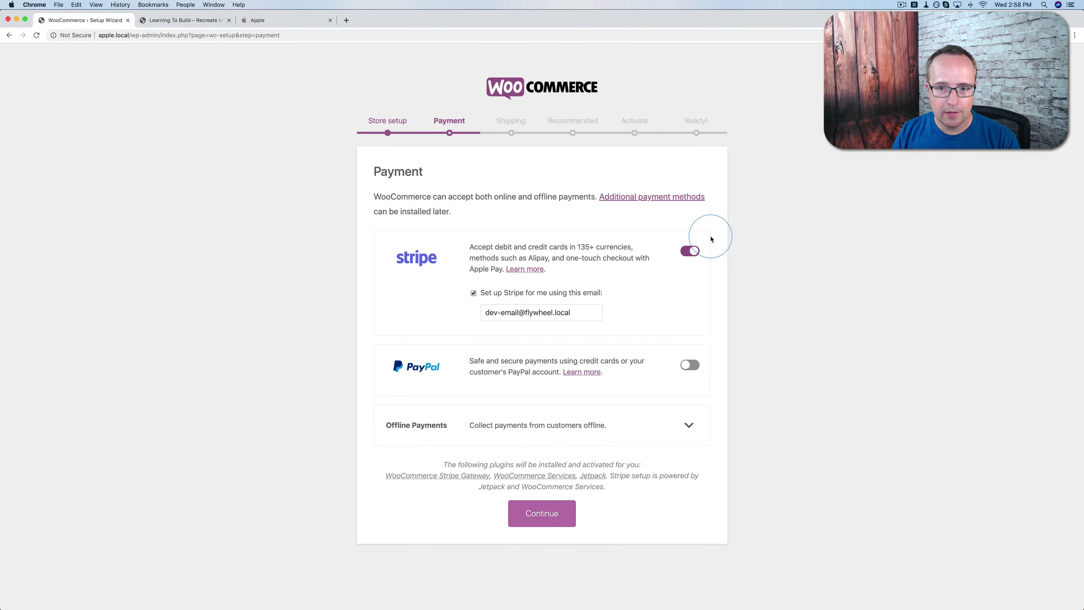
Step: Turn off Stripe in the payment setup and deselect ShipStation label printing in the shipping setup
{"action": "left_click", "coordinate": [689, 251]}
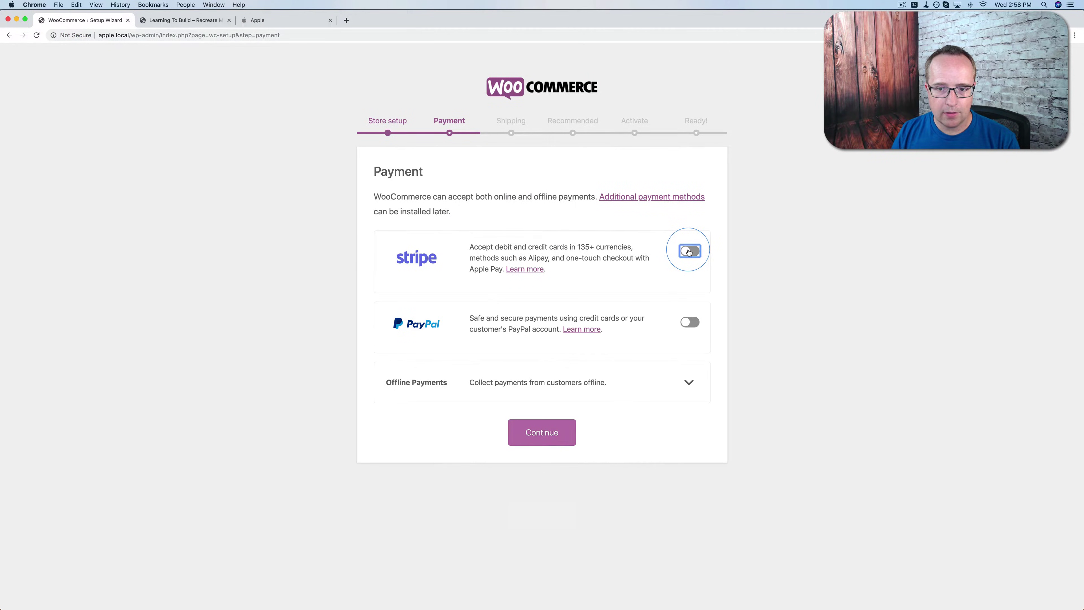
{"action": "left_click", "coordinate": [537, 442]}
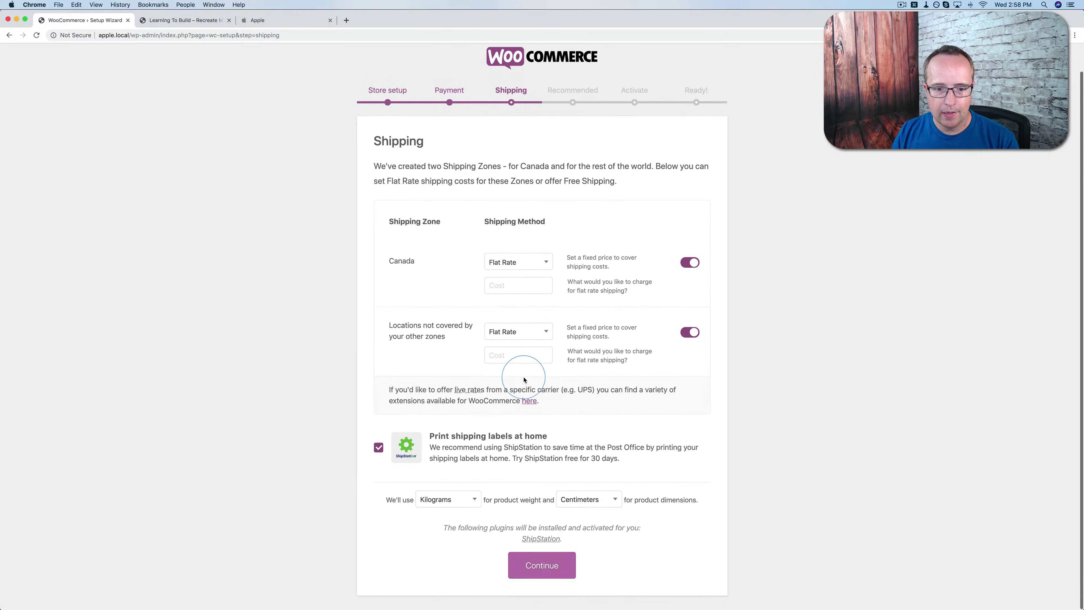
{"action": "left_click", "coordinate": [402, 455]}
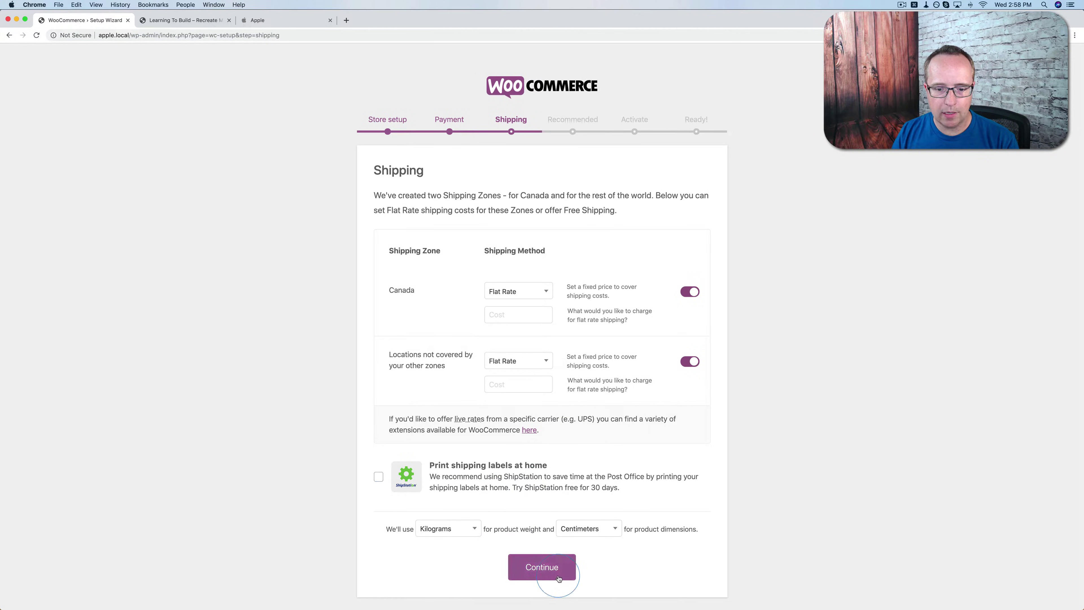
Step: Set the flat rate shipping cost to 10 for both Canada and all other locations, and submit the shipping setup
{"action": "left_click", "coordinate": [551, 572]}
{"action": "type", "text": "10"}
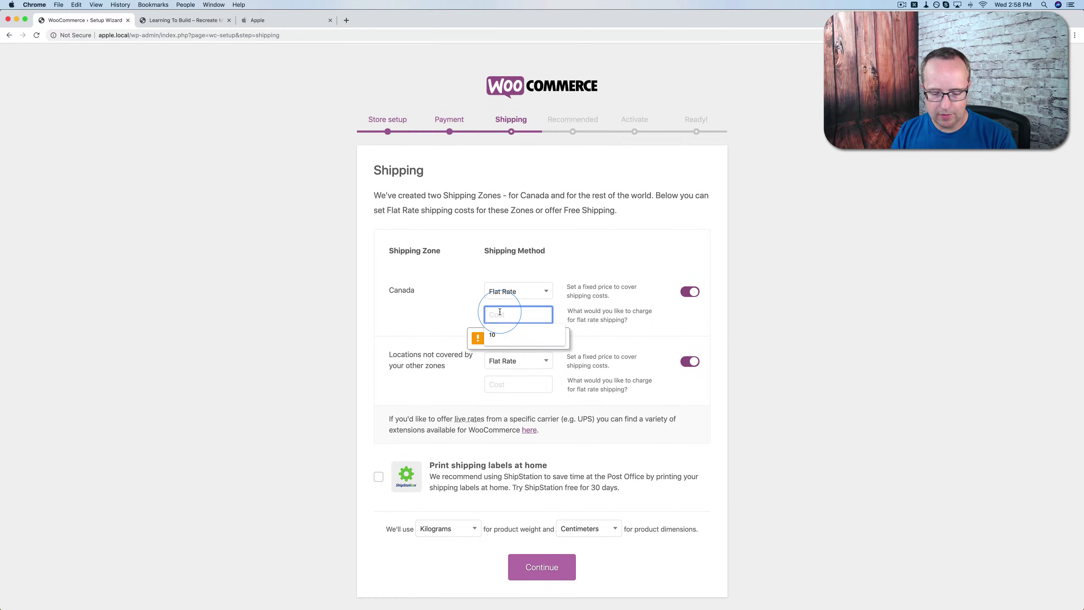
{"action": "left_click", "coordinate": [503, 387]}
{"action": "type", "text": "10"}
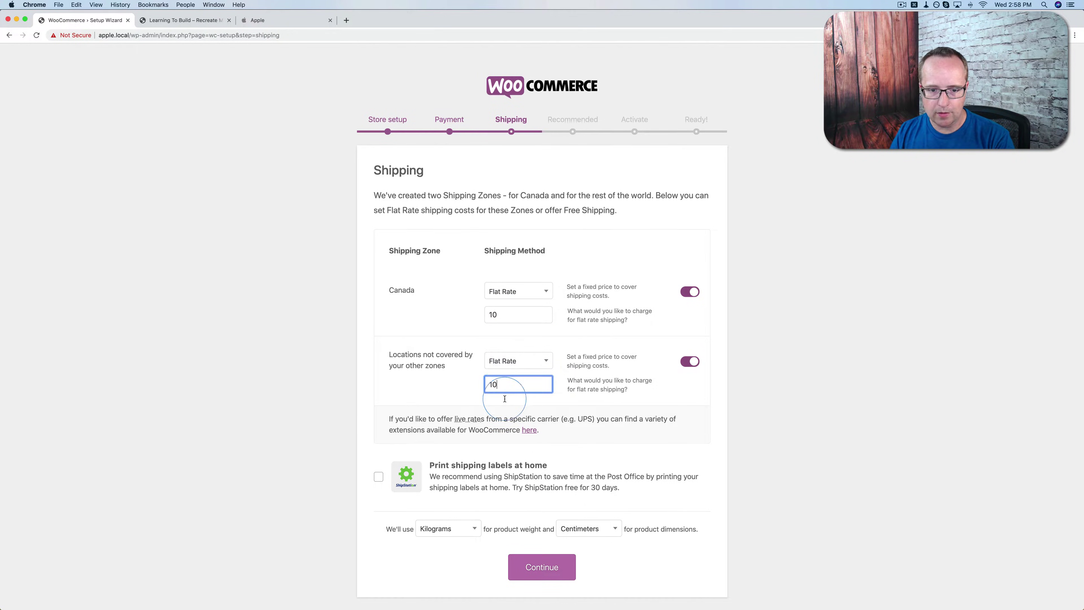
{"action": "left_click", "coordinate": [542, 568]}
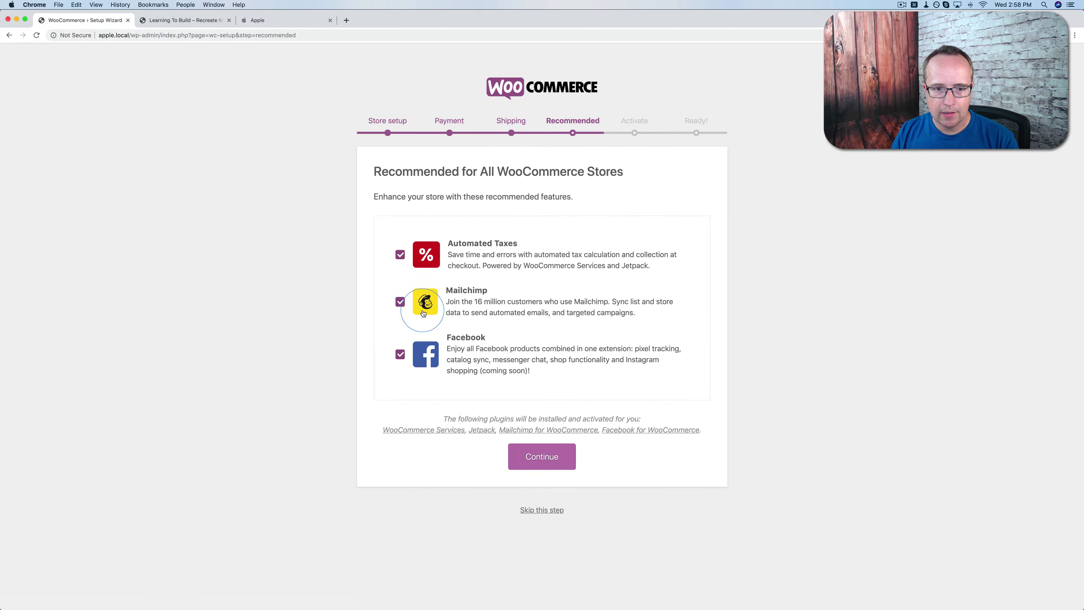
Step: Deselect the recommended Automated Taxes, Mailchimp and Facebook features and continue past the recommendations
{"action": "left_click", "coordinate": [400, 255]}
{"action": "left_click", "coordinate": [400, 302]}
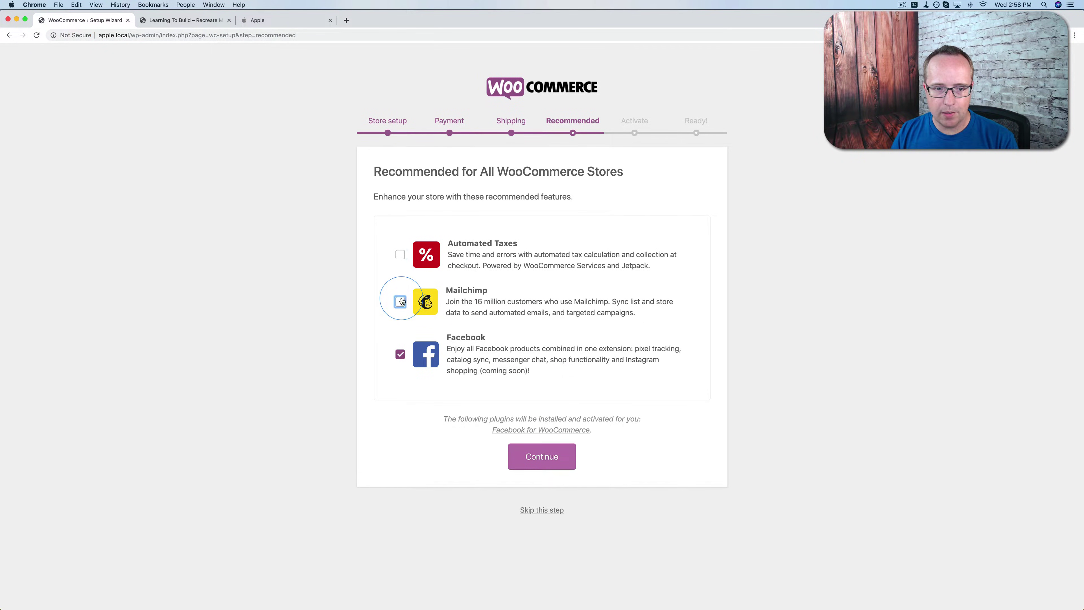
{"action": "left_click", "coordinate": [401, 354]}
{"action": "left_click", "coordinate": [542, 422]}
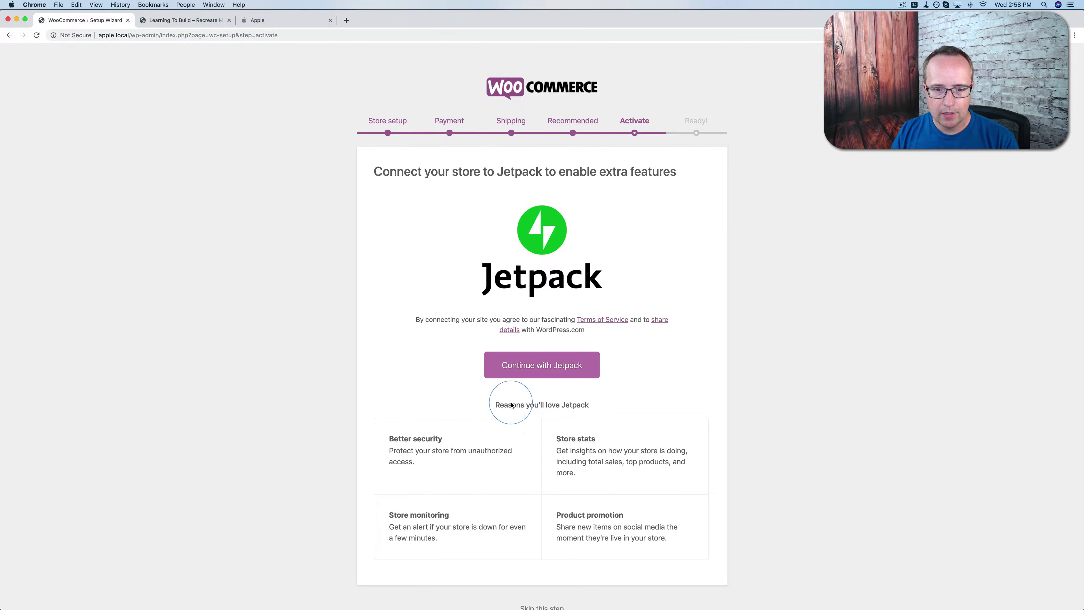
Step: Skip connecting the store to Jetpack and leave the finished store setup for the WordPress dashboard
{"action": "scroll", "coordinate": [470, 372], "scroll_direction": "down", "scroll_amount": 1}
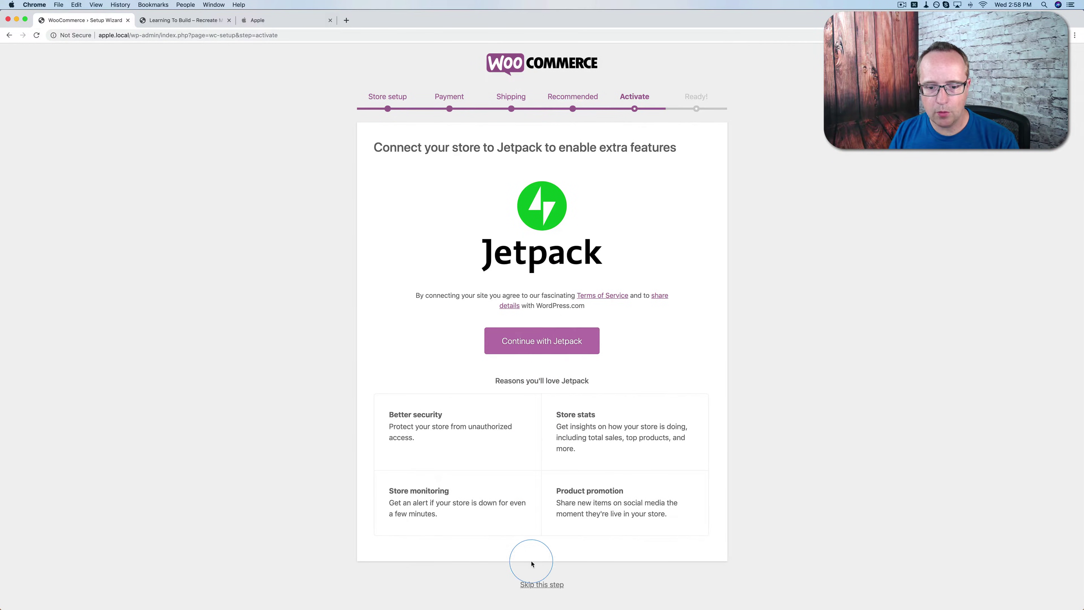
{"action": "left_click", "coordinate": [537, 584]}
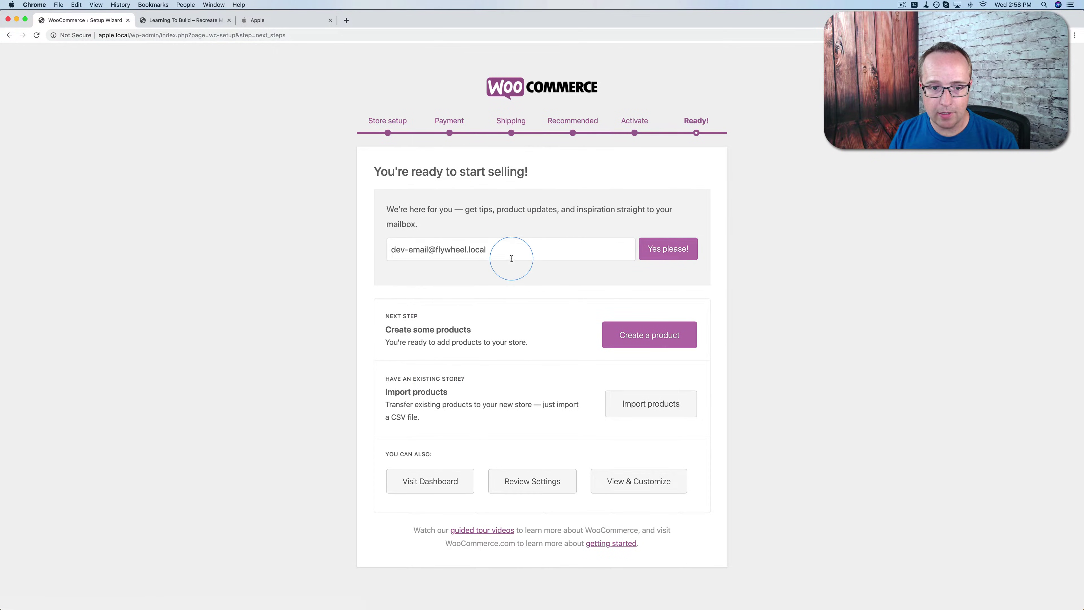
{"action": "left_click_drag", "start_coordinate": [510, 257], "coordinate": [389, 250]}
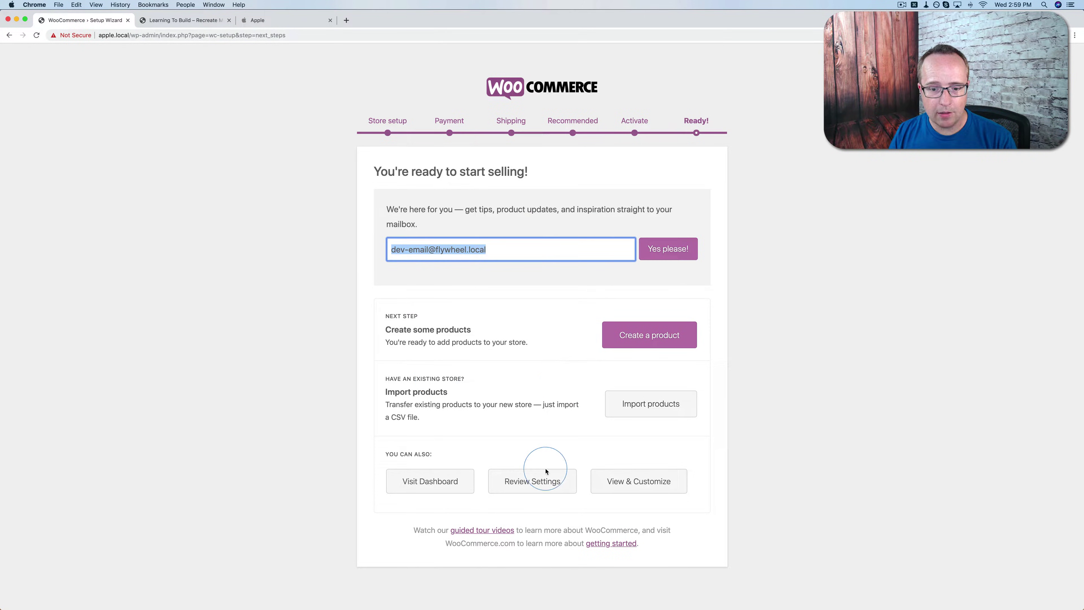
{"action": "left_click", "coordinate": [436, 481]}
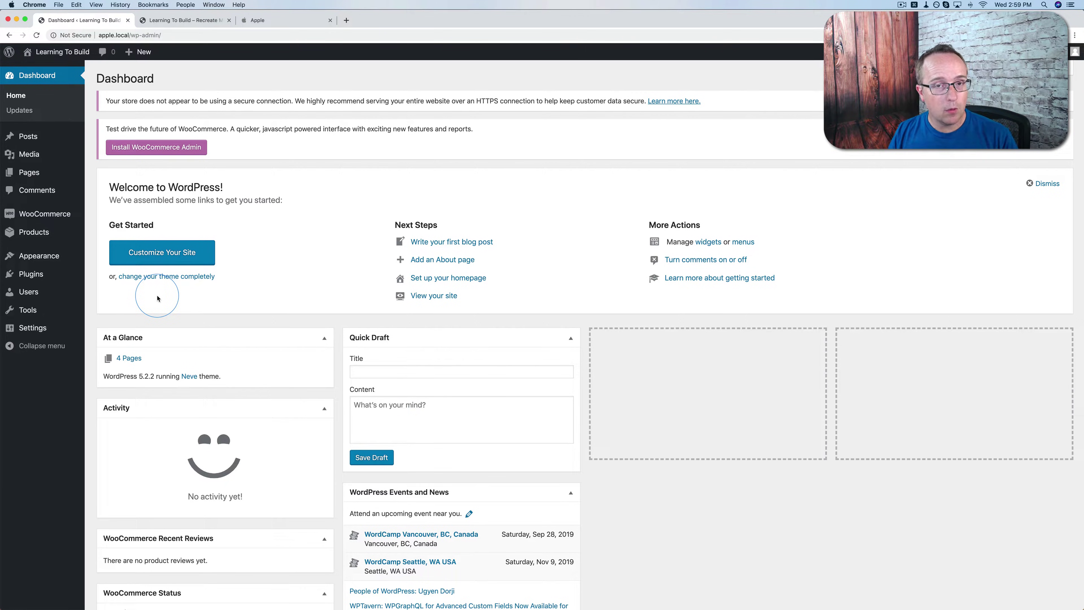
Step: Check the Apple homepage's navigation bar, and open the menu location settings for the header's primary menu in the theme customizer
{"action": "left_click", "coordinate": [265, 21]}
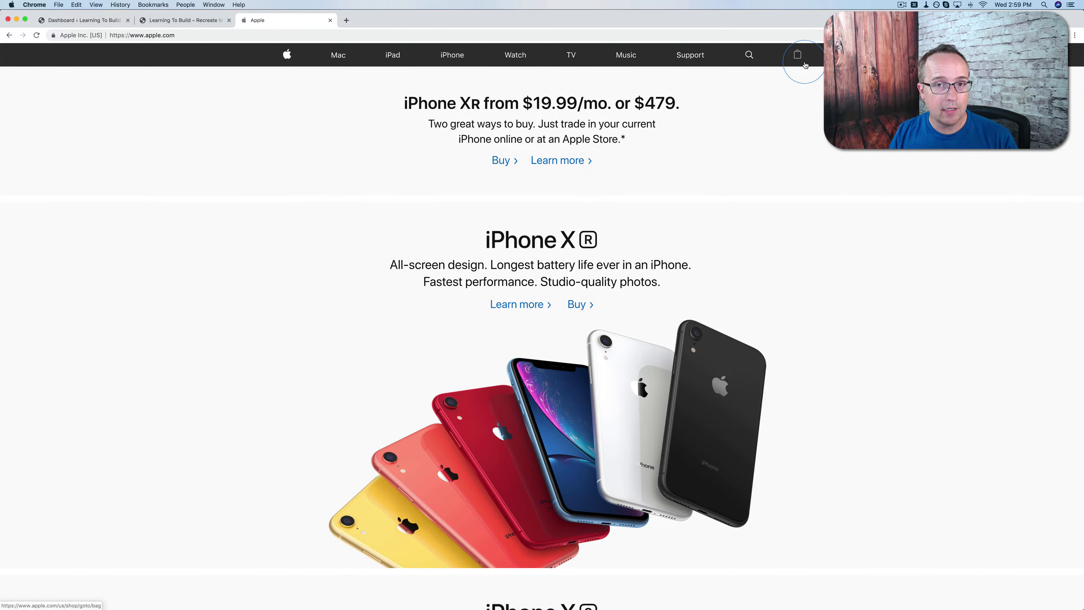
{"action": "left_click", "coordinate": [81, 19]}
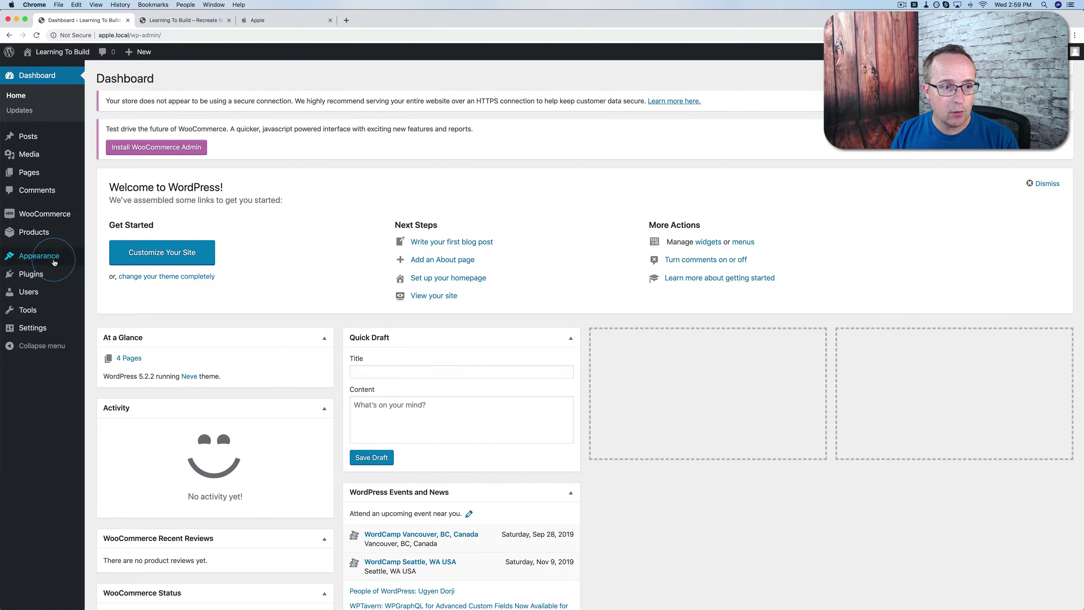
{"action": "mouse_move", "coordinate": [48, 262]}
{"action": "left_click", "coordinate": [116, 274]}
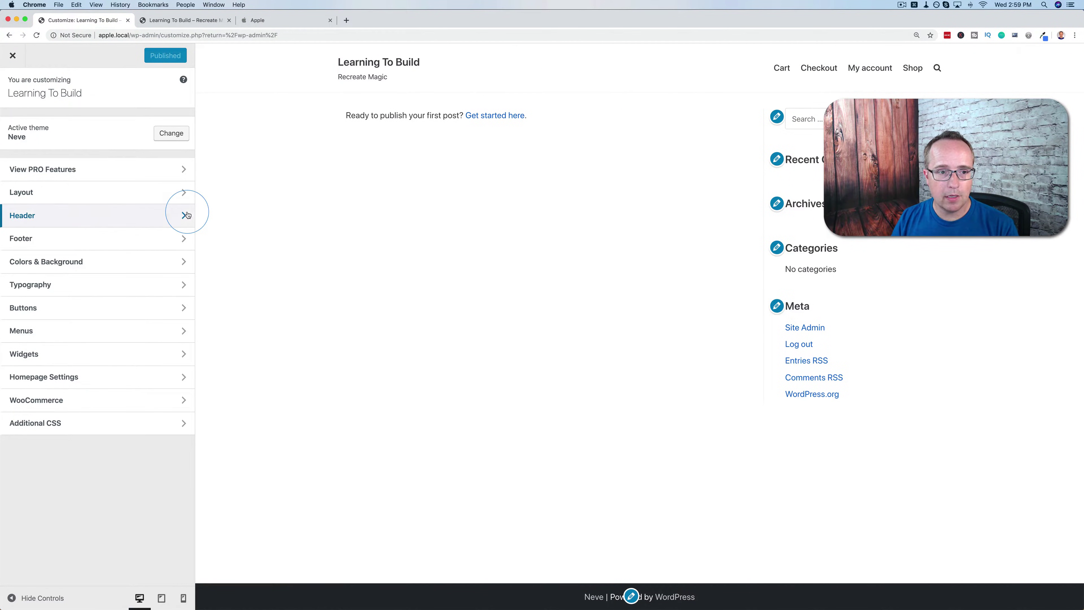
{"action": "left_click", "coordinate": [19, 216]}
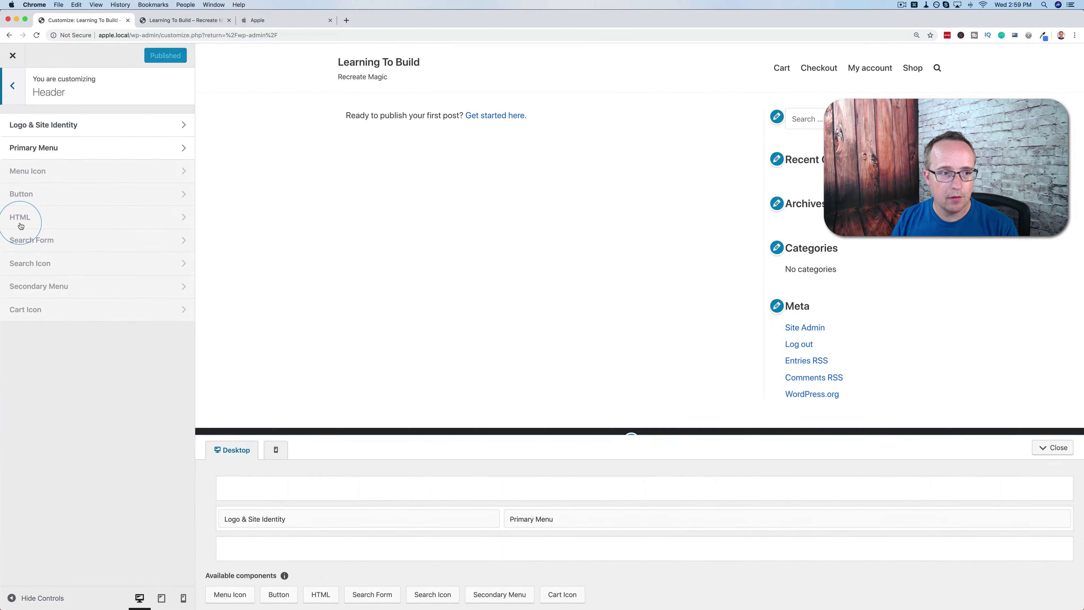
{"action": "left_click", "coordinate": [69, 149]}
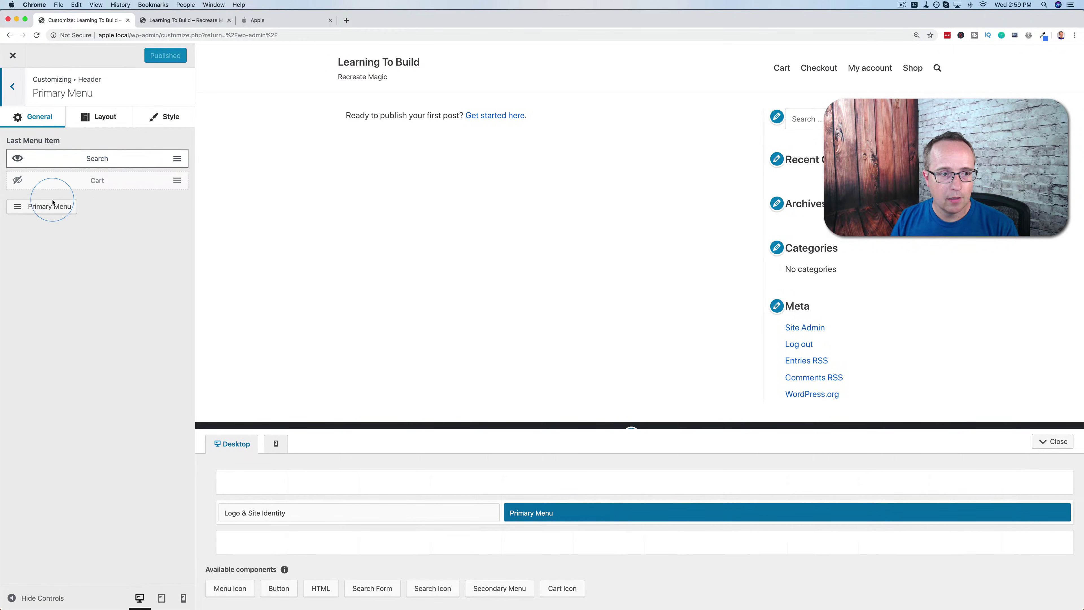
{"action": "left_click", "coordinate": [46, 207]}
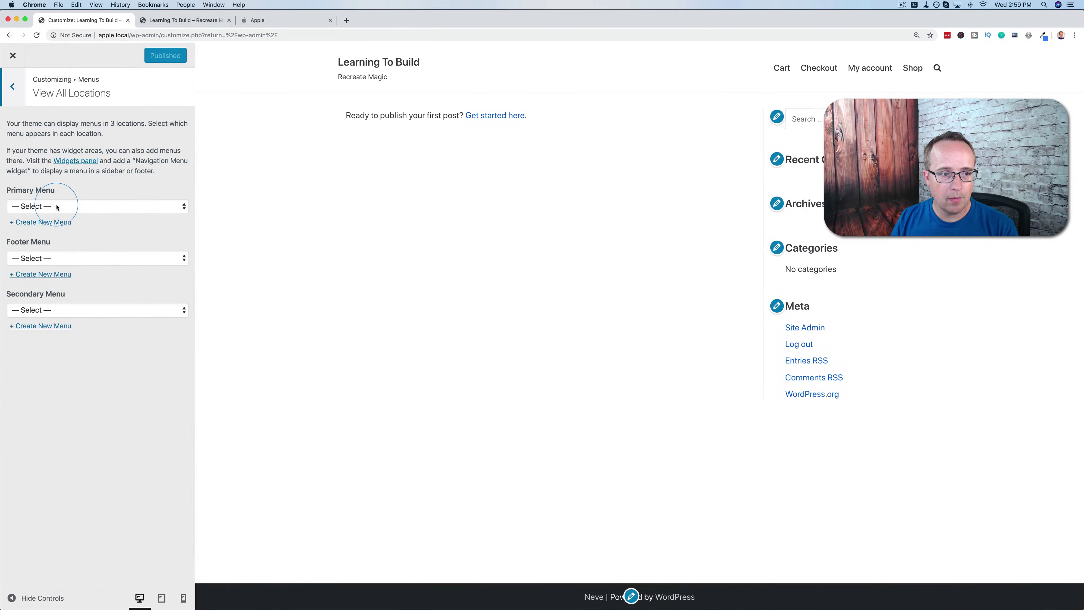
Step: Create a new menu named Main Menu assigned to the Primary Menu location
{"action": "left_click", "coordinate": [47, 227]}
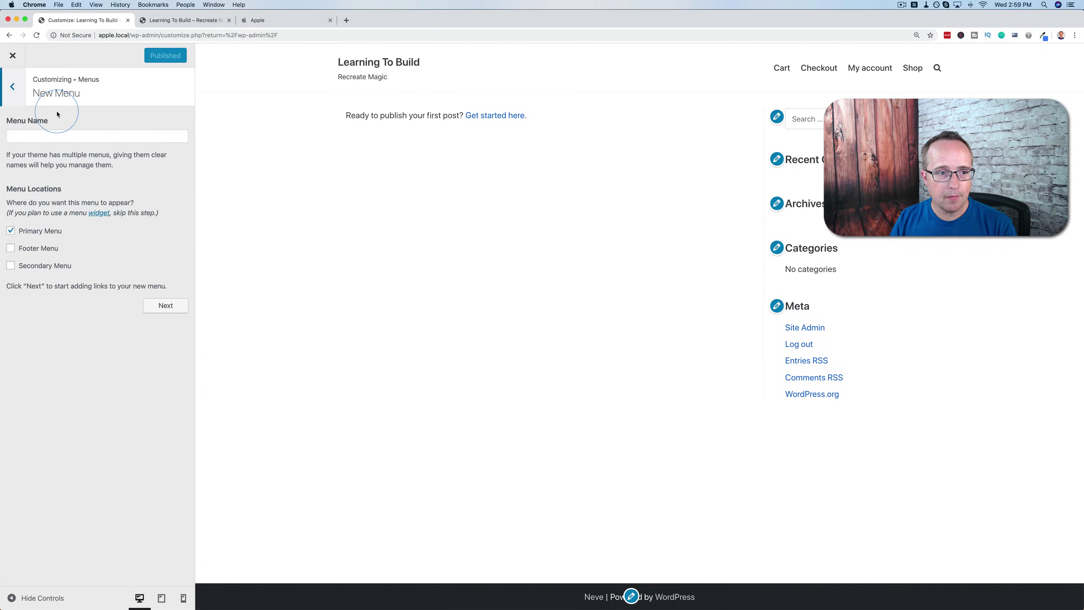
{"action": "left_click", "coordinate": [48, 135]}
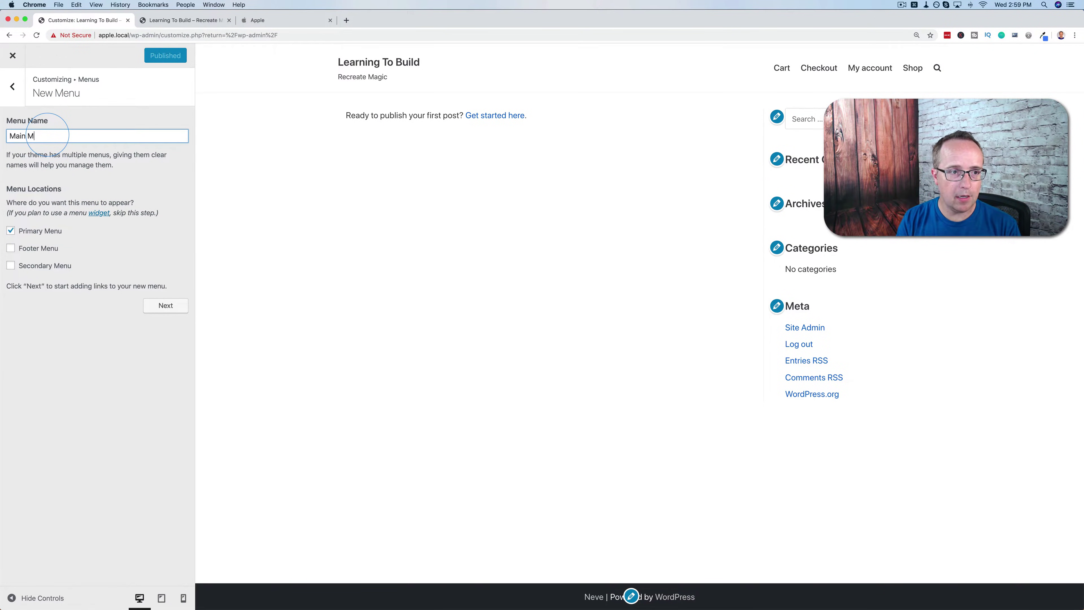
{"action": "type", "text": "Main Menu"}
{"action": "key", "text": "Return"}
Step: Create new pages Mac, iPhone and iPad as items of the Main Menu, following the Apple site's navigation
{"action": "left_click", "coordinate": [165, 195]}
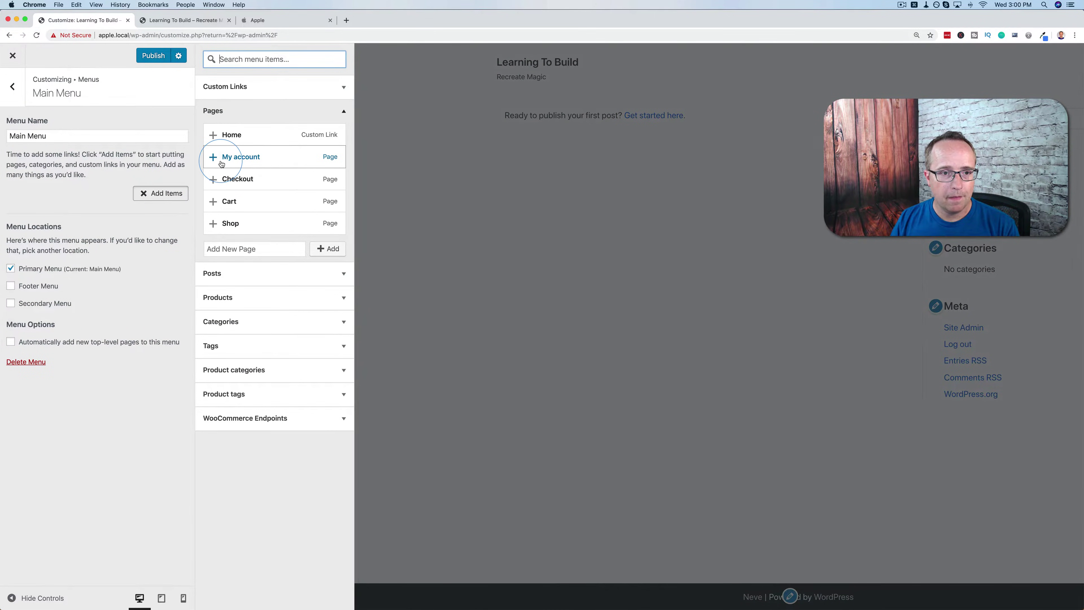
{"action": "left_click", "coordinate": [172, 8]}
{"action": "left_click", "coordinate": [256, 21]}
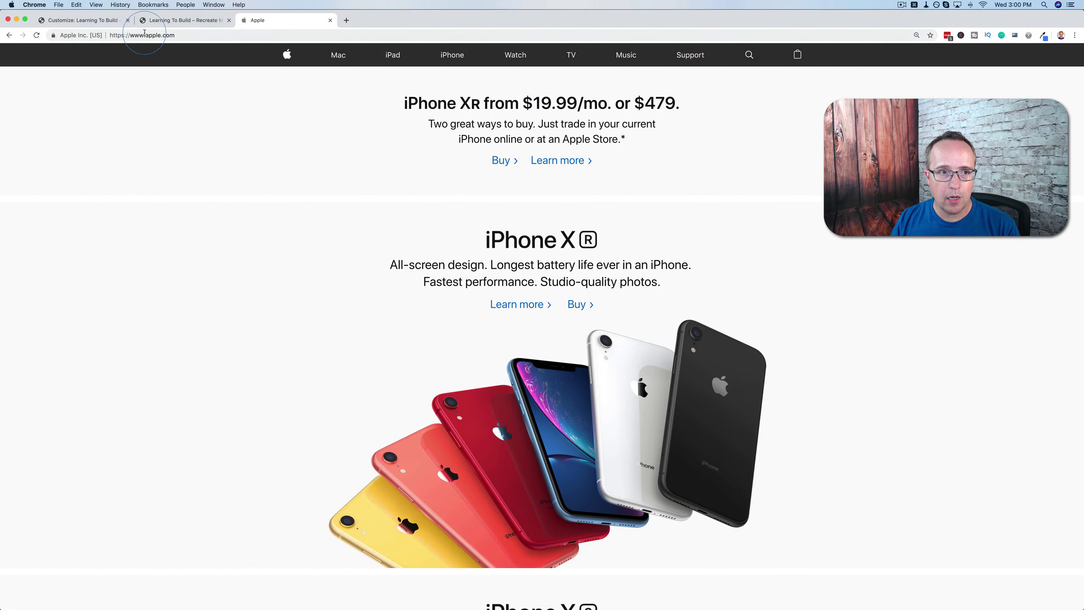
{"action": "left_click", "coordinate": [96, 21]}
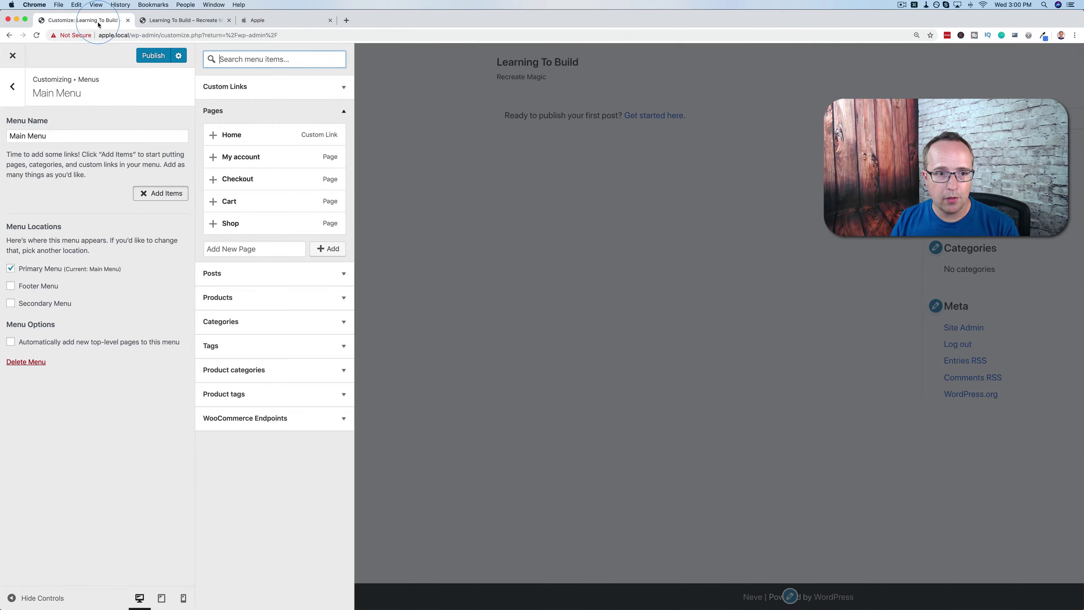
{"action": "left_click", "coordinate": [249, 246]}
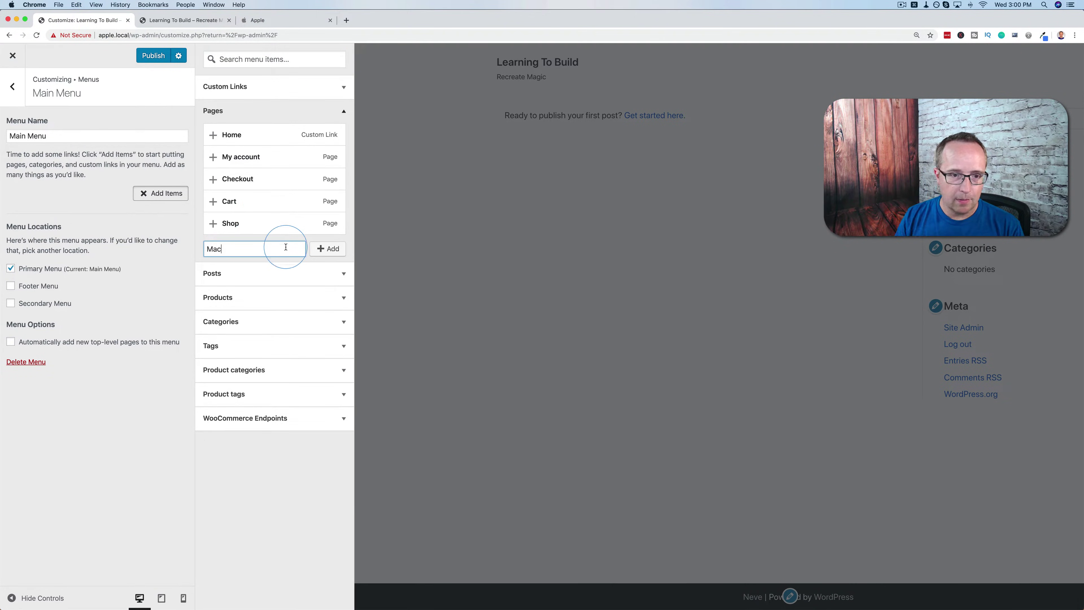
{"action": "left_click", "coordinate": [327, 249]}
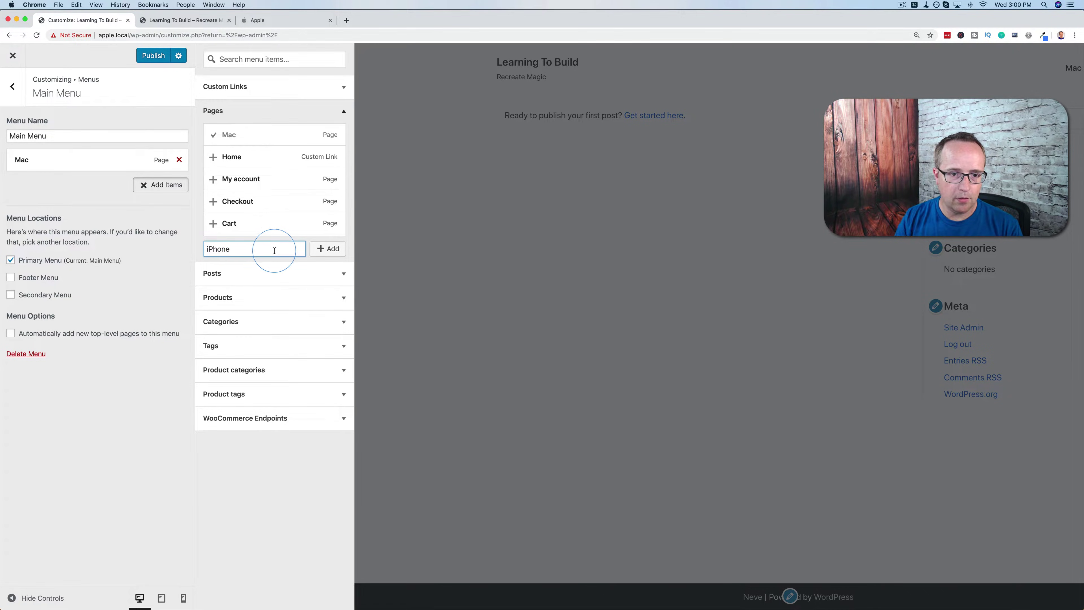
{"action": "left_click", "coordinate": [327, 249]}
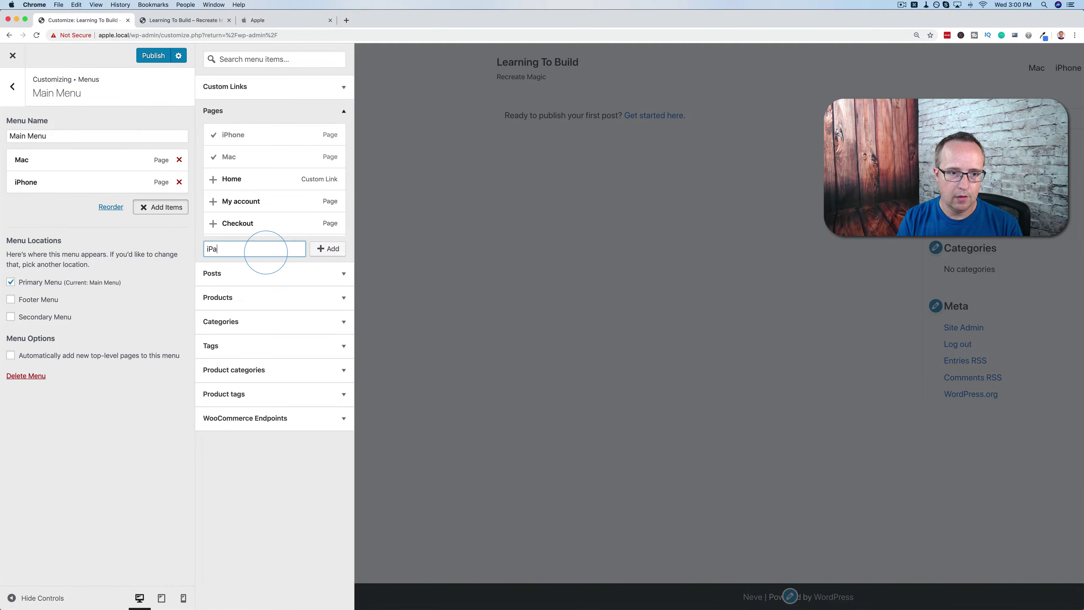
{"action": "type", "text": "iPad"}
{"action": "left_click", "coordinate": [328, 248]}
Step: Add new Watch and TV pages to the Main Menu
{"action": "left_click", "coordinate": [286, 252]}
{"action": "type", "text": "Watch"}
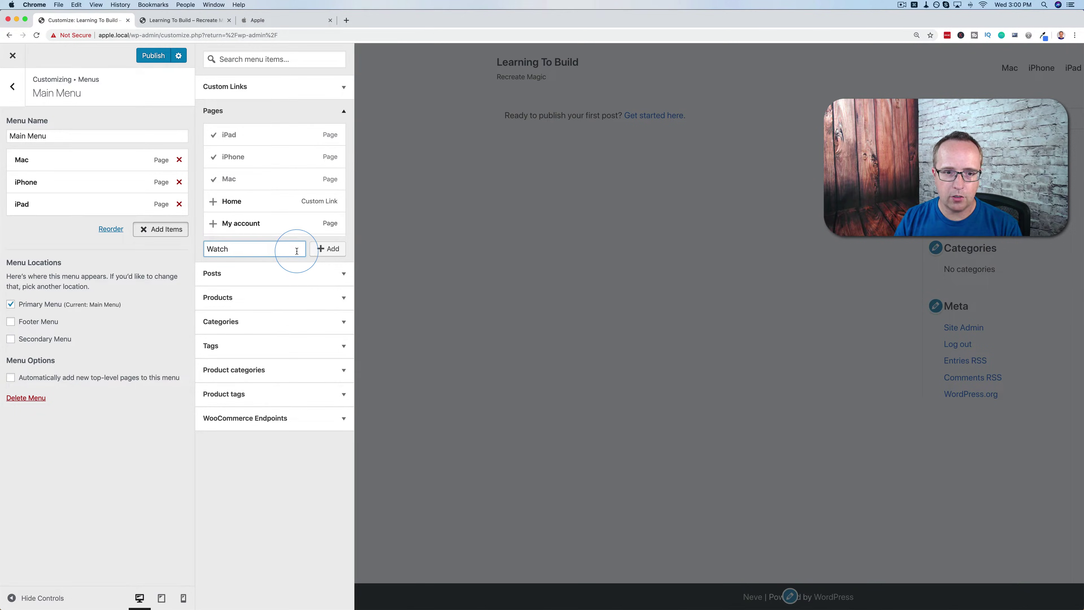
{"action": "left_click", "coordinate": [328, 249]}
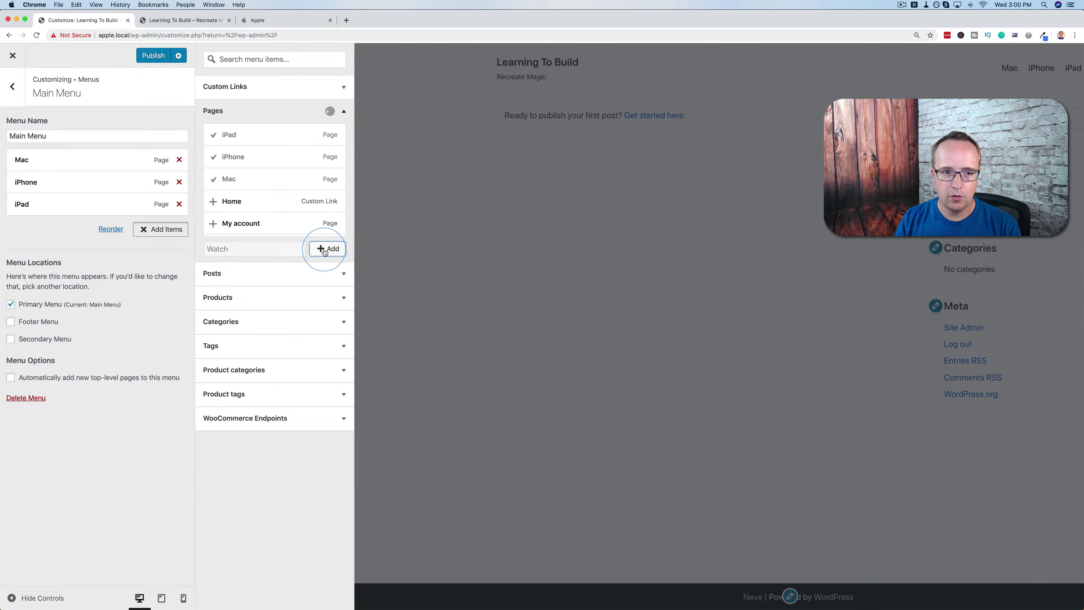
{"action": "left_click", "coordinate": [288, 248]}
{"action": "type", "text": "TV"}
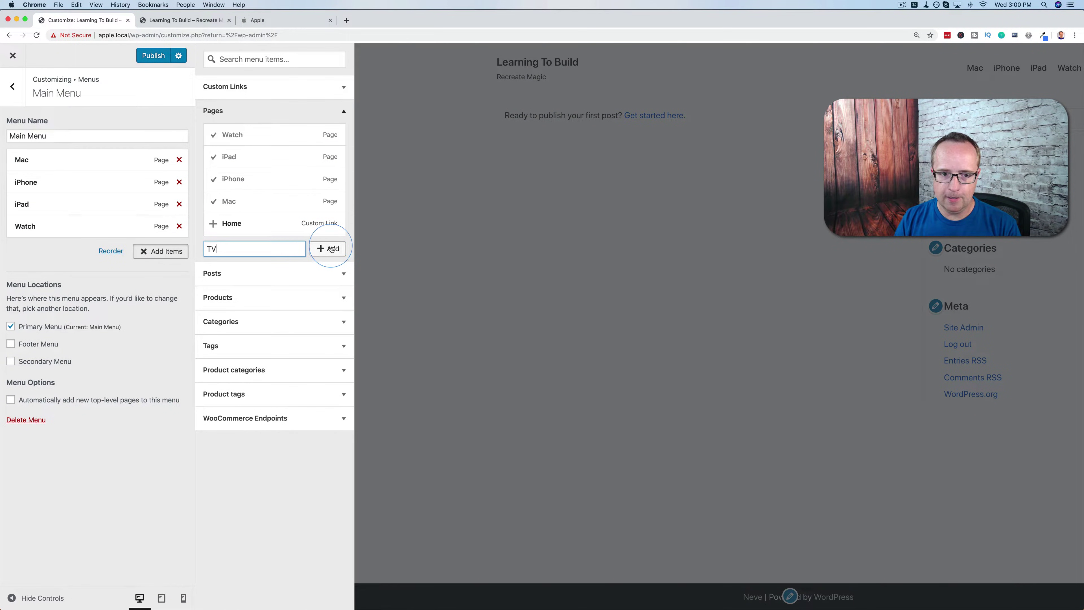
{"action": "left_click", "coordinate": [327, 249]}
Step: Add new Music and Support pages to the Main Menu
{"action": "left_click", "coordinate": [286, 249]}
{"action": "type", "text": "Music"}
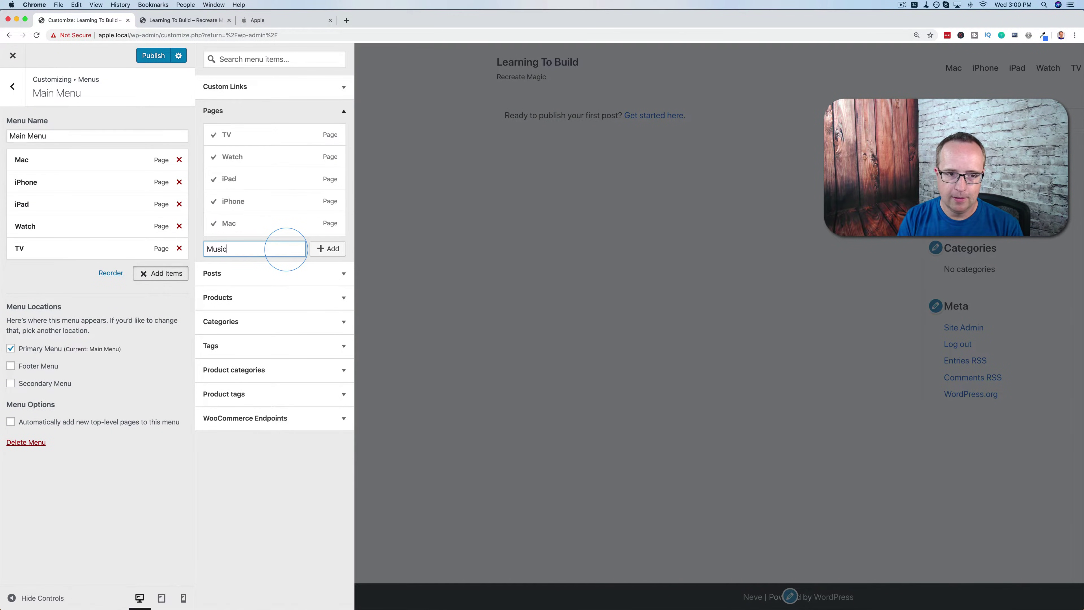
{"action": "left_click", "coordinate": [329, 248]}
{"action": "left_click", "coordinate": [292, 249]}
{"action": "type", "text": "Suppo"}
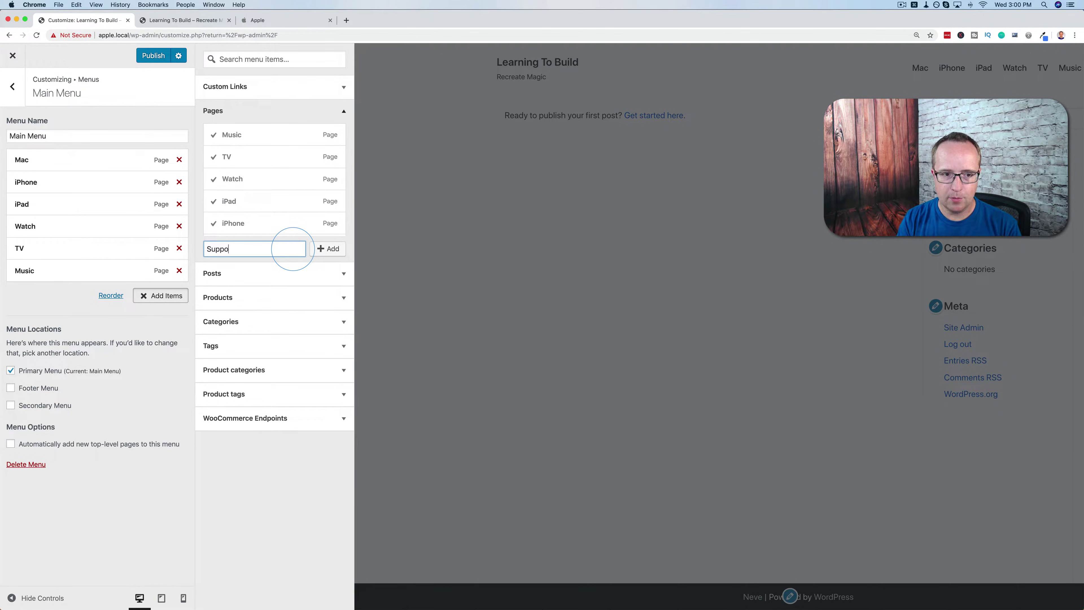
{"action": "type", "text": "rt"}
{"action": "left_click", "coordinate": [328, 248]}
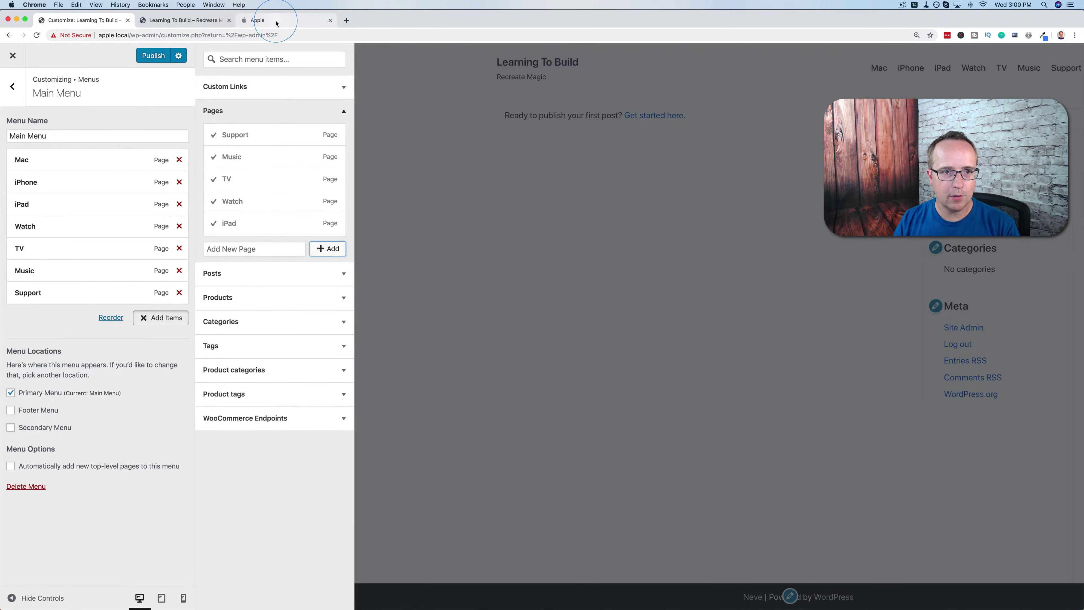
Step: Compare the item order with the Apple site's navigation and move iPad above iPhone in the Main Menu
{"action": "left_click", "coordinate": [276, 22]}
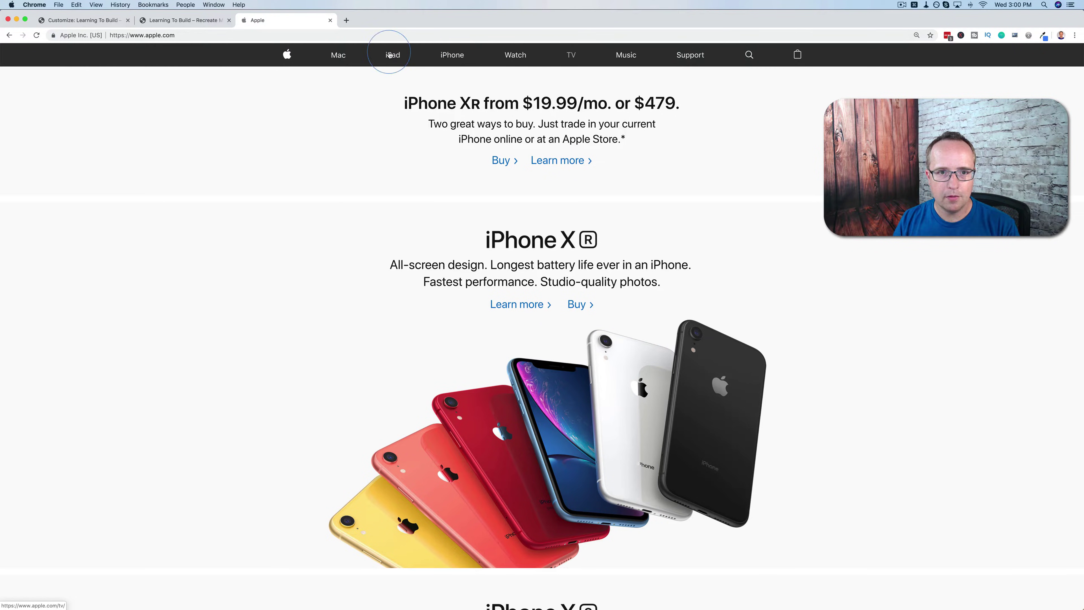
{"action": "left_click", "coordinate": [158, 20]}
{"action": "left_click", "coordinate": [108, 21]}
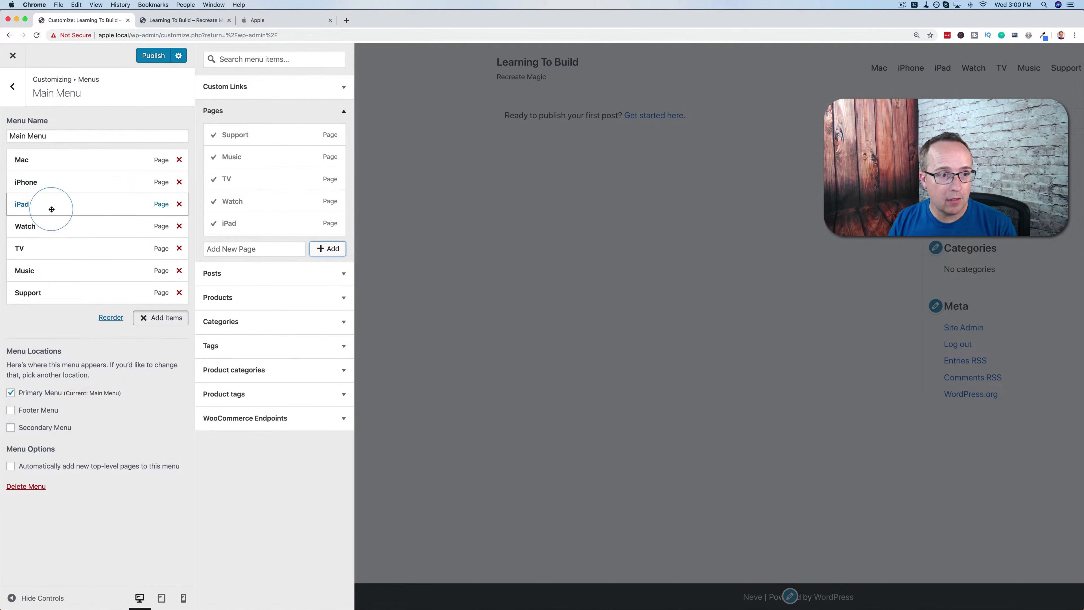
{"action": "mouse_move", "coordinate": [24, 205]}
{"action": "left_mouse_down"}
{"action": "mouse_move", "coordinate": [29, 175]}
{"action": "mouse_move", "coordinate": [24, 188]}
{"action": "left_mouse_up"}
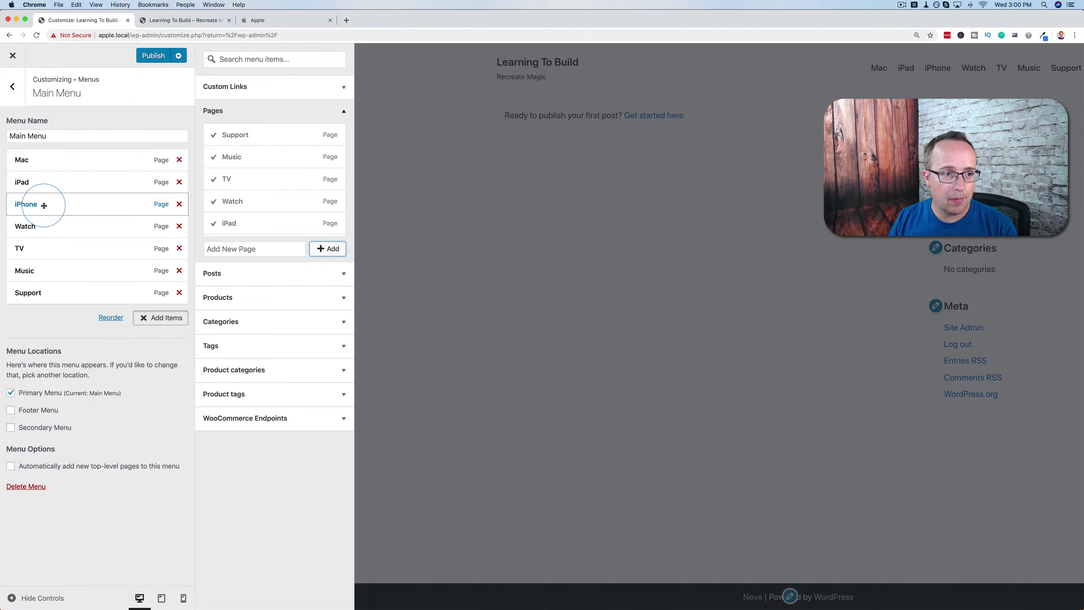
Step: Nest the iPhone item under iPad as a submenu entry and preview the iPad dropdown in the site header
{"action": "mouse_move", "coordinate": [43, 204]}
{"action": "left_mouse_down"}
{"action": "mouse_move", "coordinate": [65, 215]}
{"action": "mouse_move", "coordinate": [58, 209]}
{"action": "left_mouse_up"}
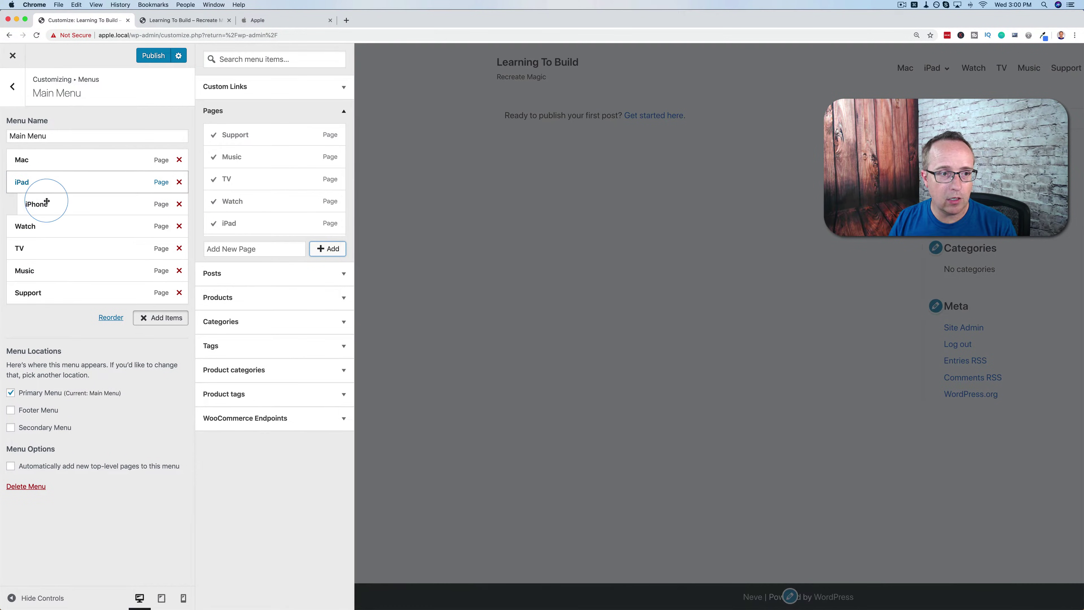
{"action": "left_click", "coordinate": [18, 178]}
{"action": "left_click", "coordinate": [528, 273]}
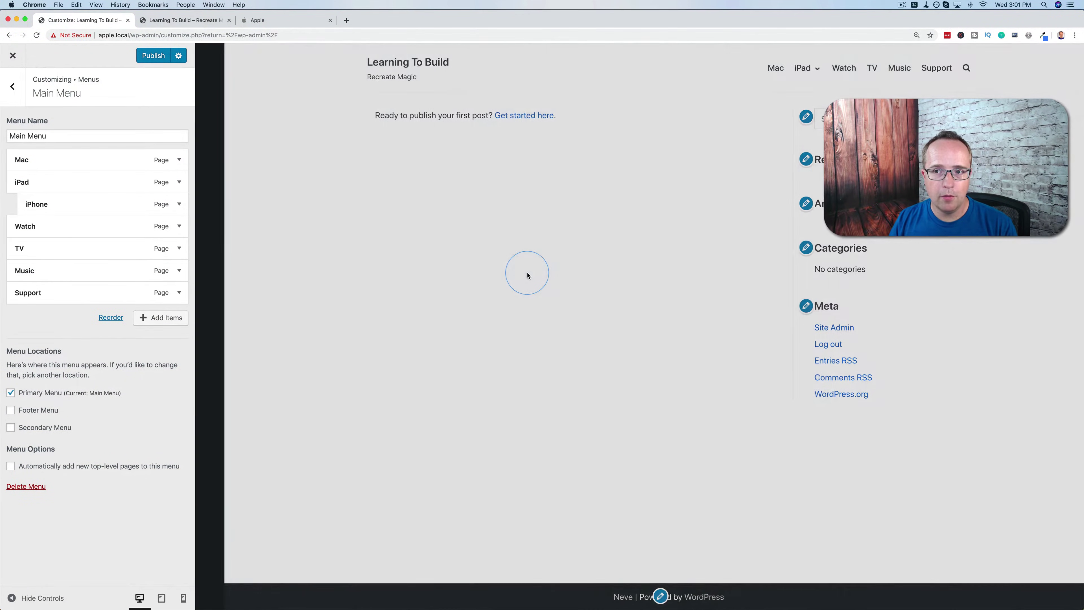
{"action": "mouse_move", "coordinate": [782, 72]}
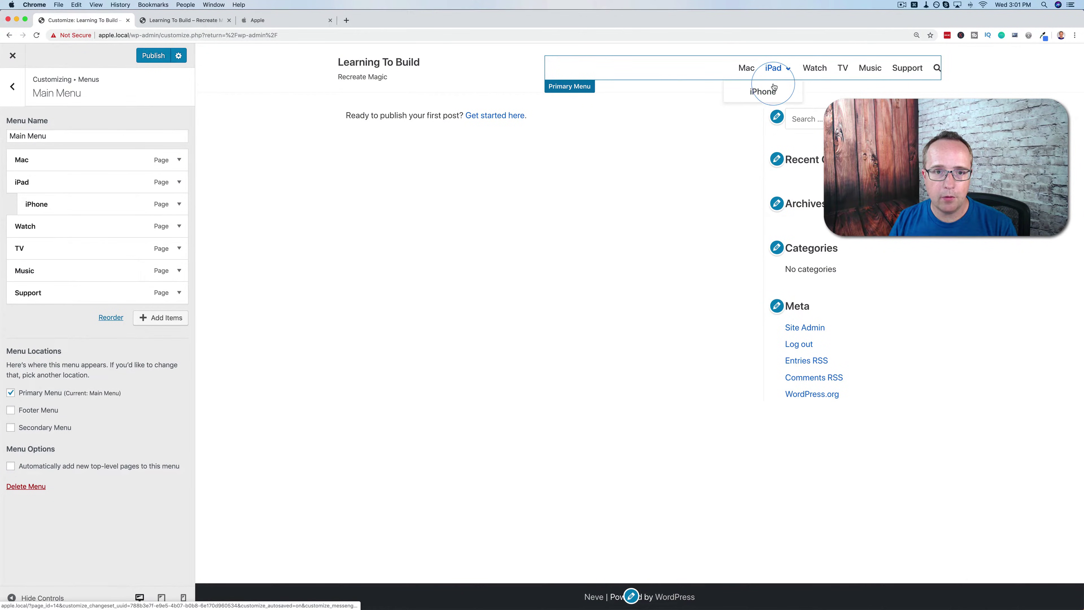
Step: Move iPhone back to the top level of the Main Menu, below iPad, and return to the main customizer sections
{"action": "left_click_drag", "start_coordinate": [103, 205], "coordinate": [95, 204]}
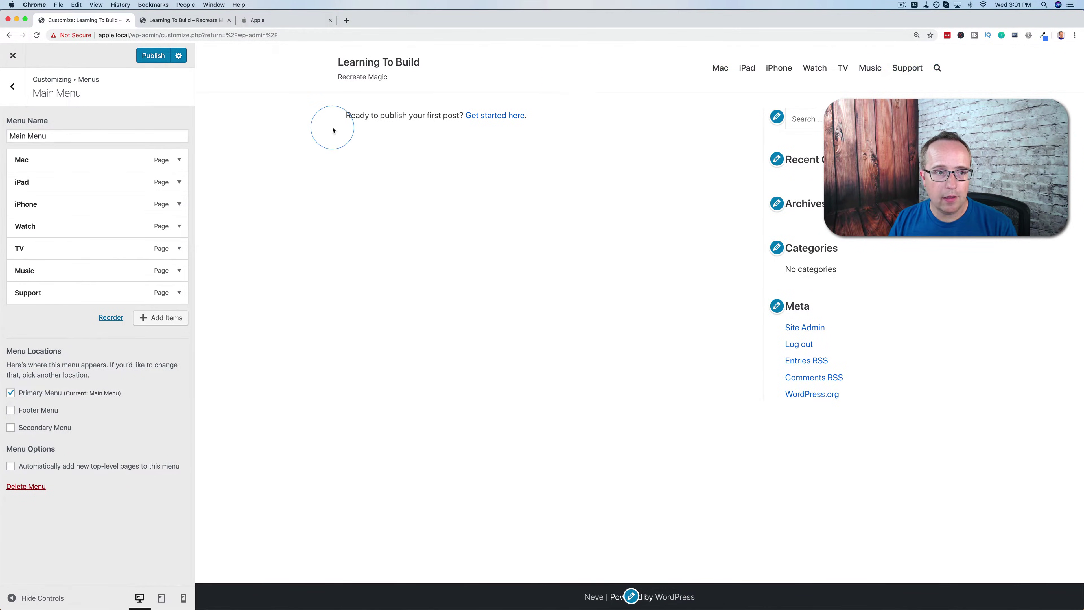
{"action": "left_click", "coordinate": [22, 91]}
{"action": "left_click", "coordinate": [22, 91]}
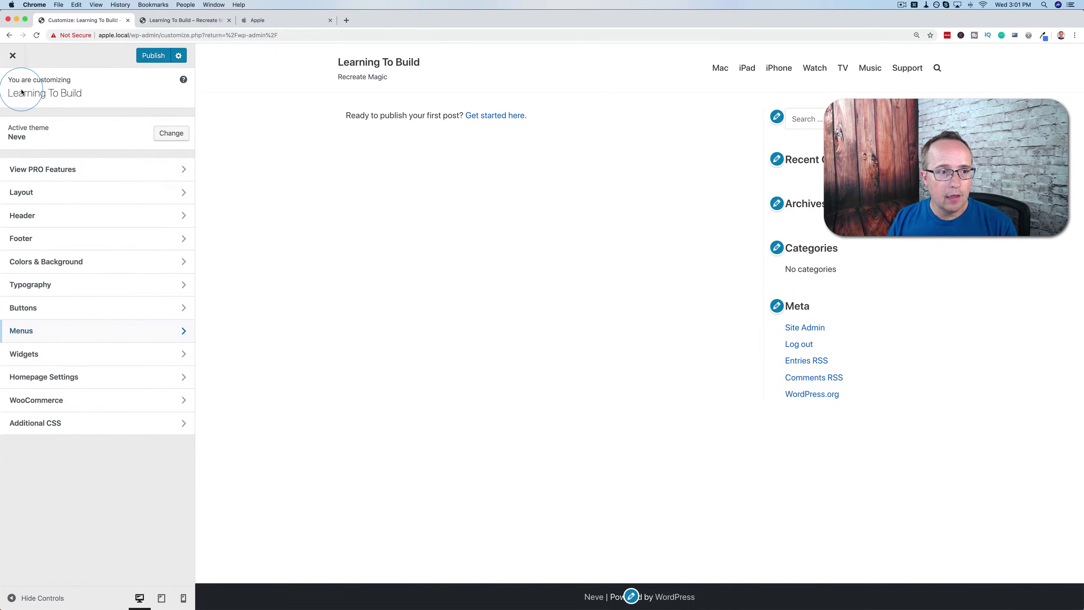
Step: Show the Cart after Search as a last menu item of the header's Primary Menu and preview its dropdown in the site header
{"action": "left_click", "coordinate": [51, 211]}
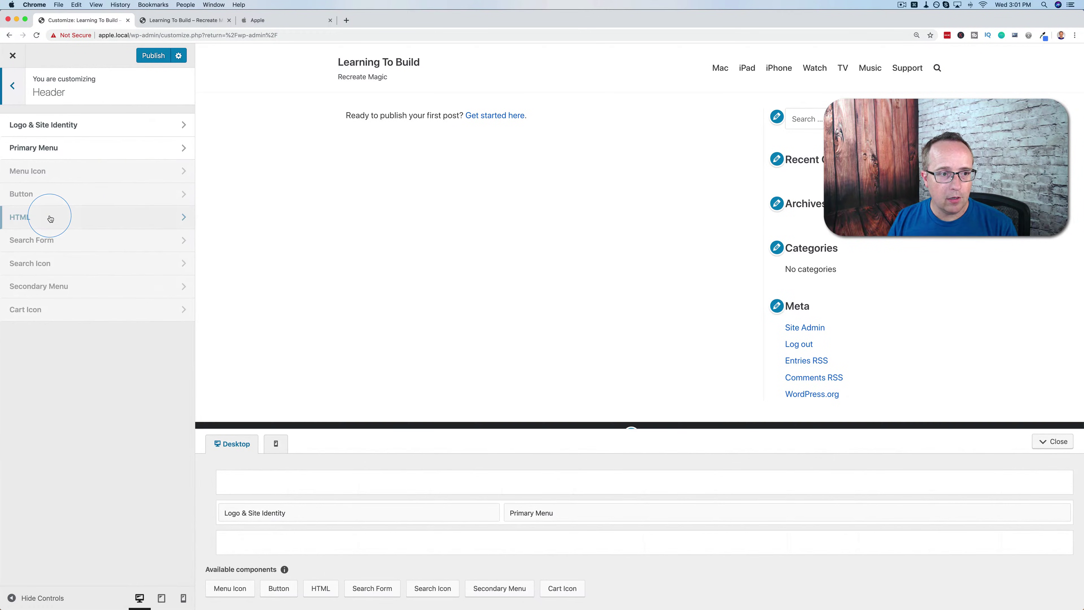
{"action": "left_click", "coordinate": [94, 154]}
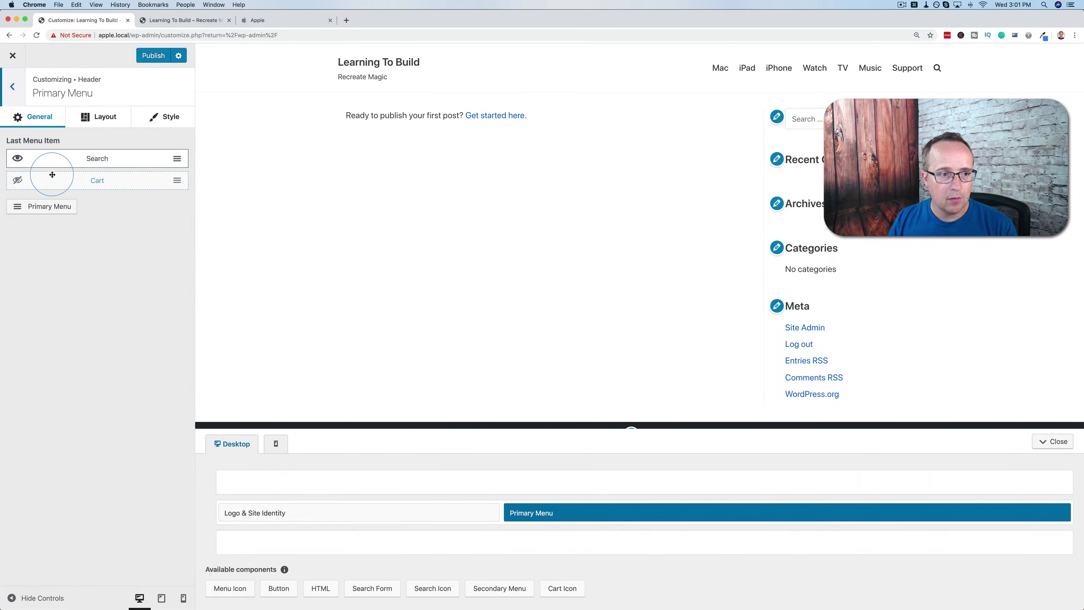
{"action": "left_click", "coordinate": [16, 181]}
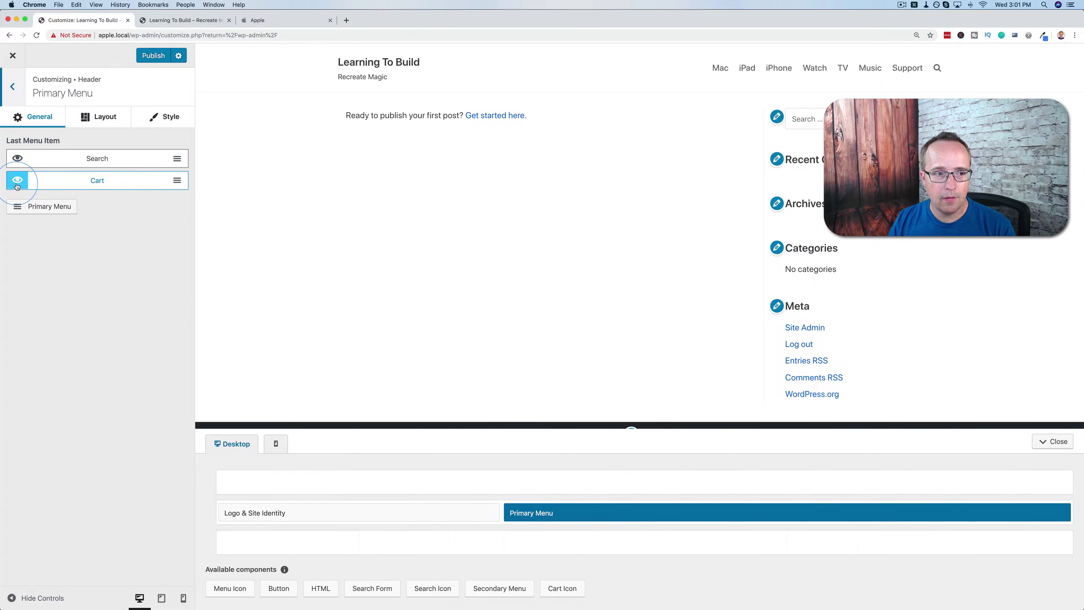
{"action": "left_click", "coordinate": [942, 68]}
{"action": "left_click", "coordinate": [932, 70]}
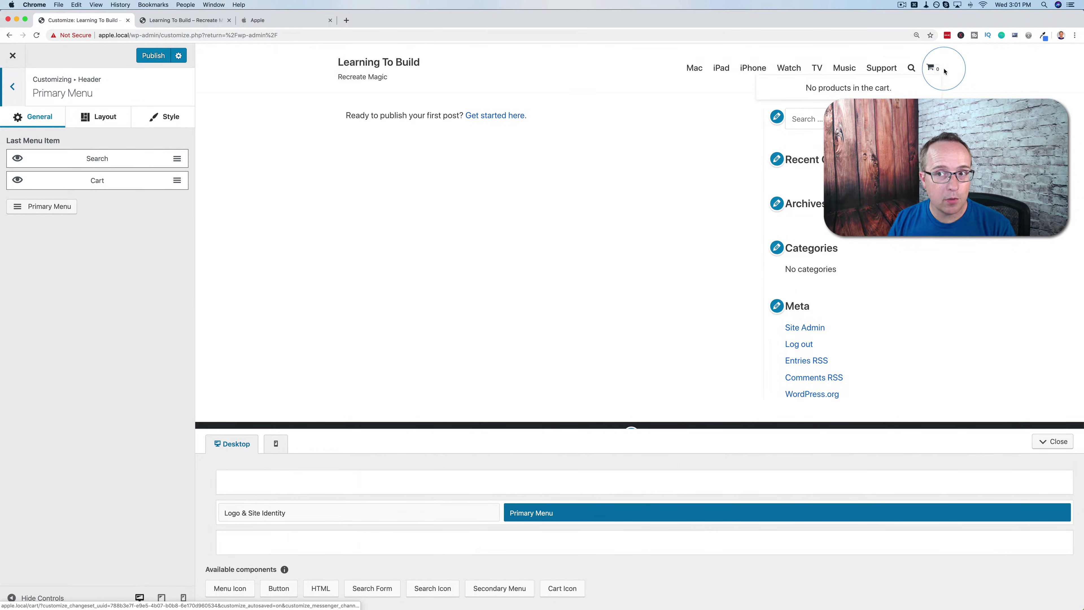
{"action": "left_click", "coordinate": [933, 71]}
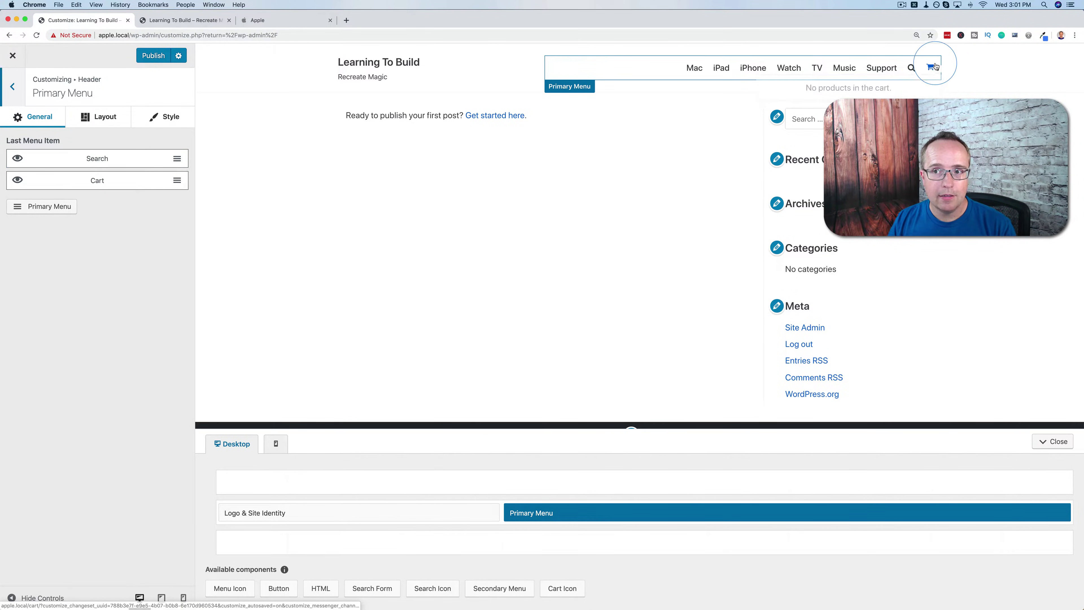
{"action": "left_click", "coordinate": [937, 73]}
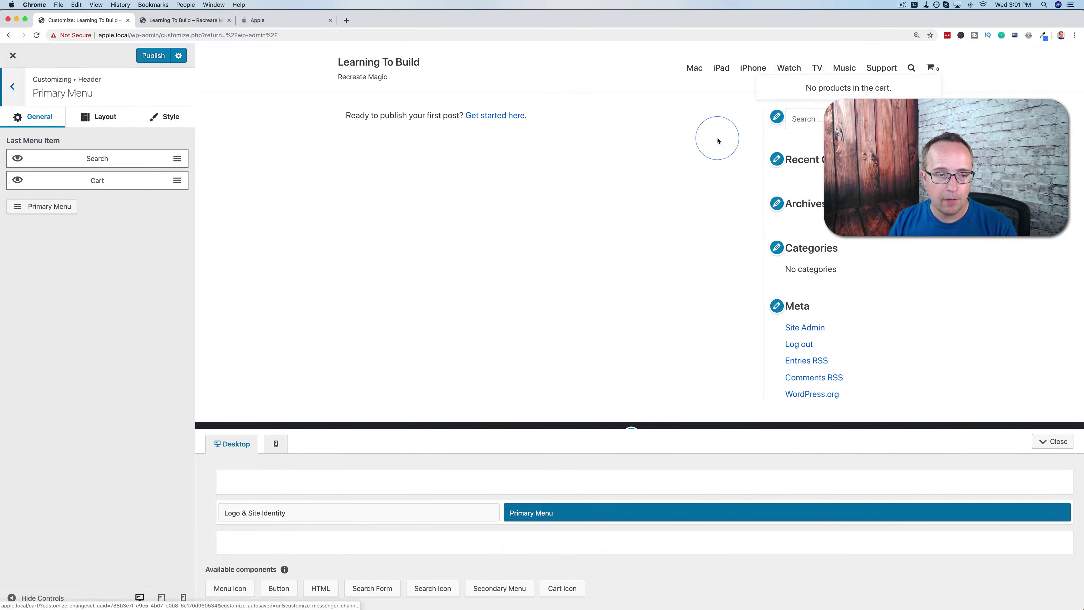
Step: Upload the apple-logo-white-small image from Finder and set it as the logo in the header's Logo & Site Identity settings
{"action": "left_click", "coordinate": [13, 87]}
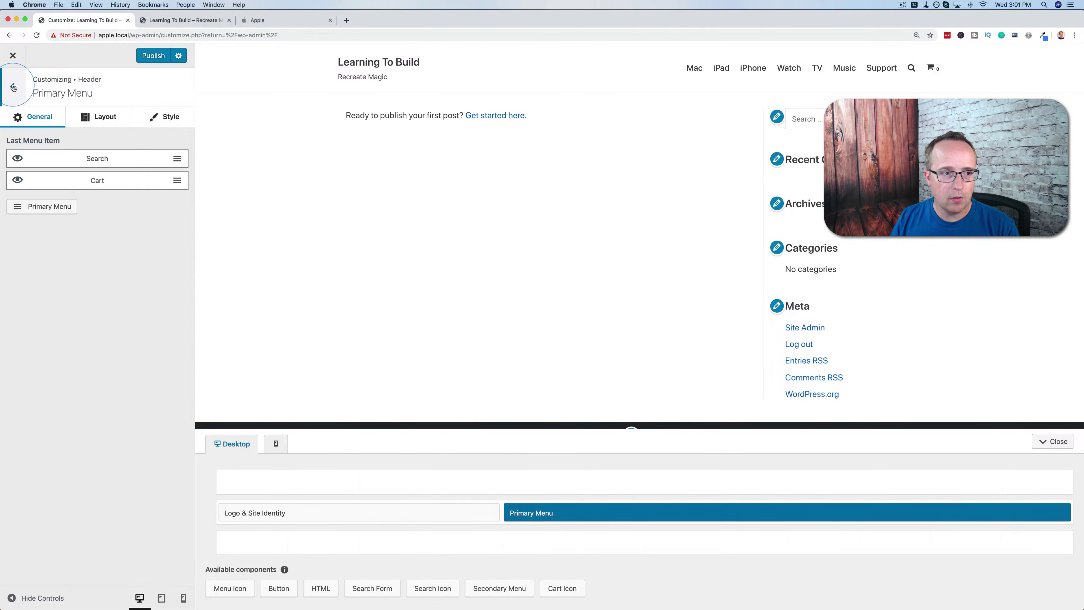
{"action": "left_click", "coordinate": [23, 134]}
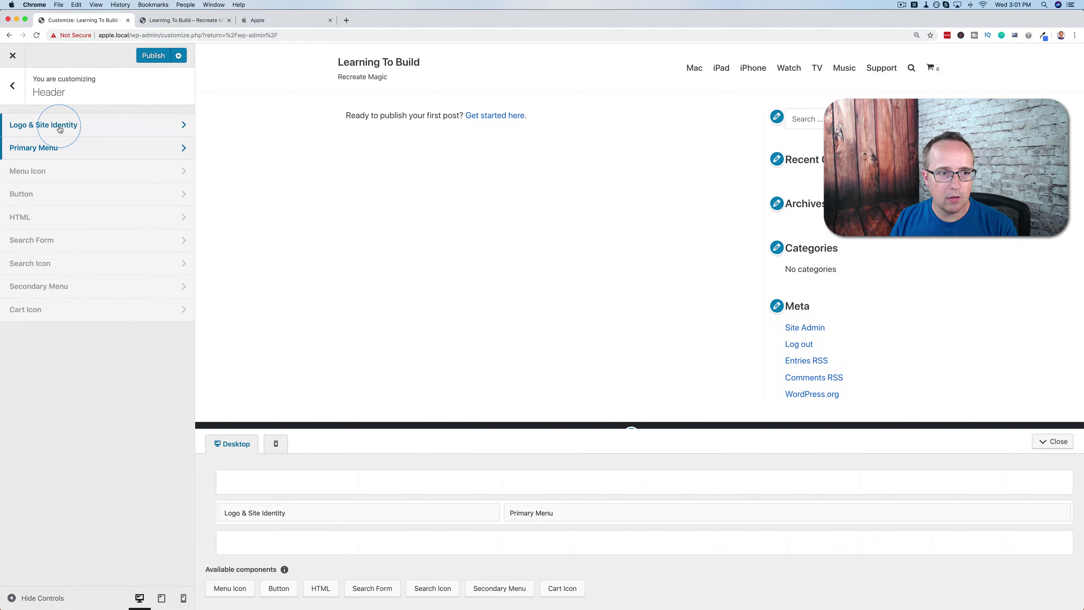
{"action": "left_click", "coordinate": [83, 128]}
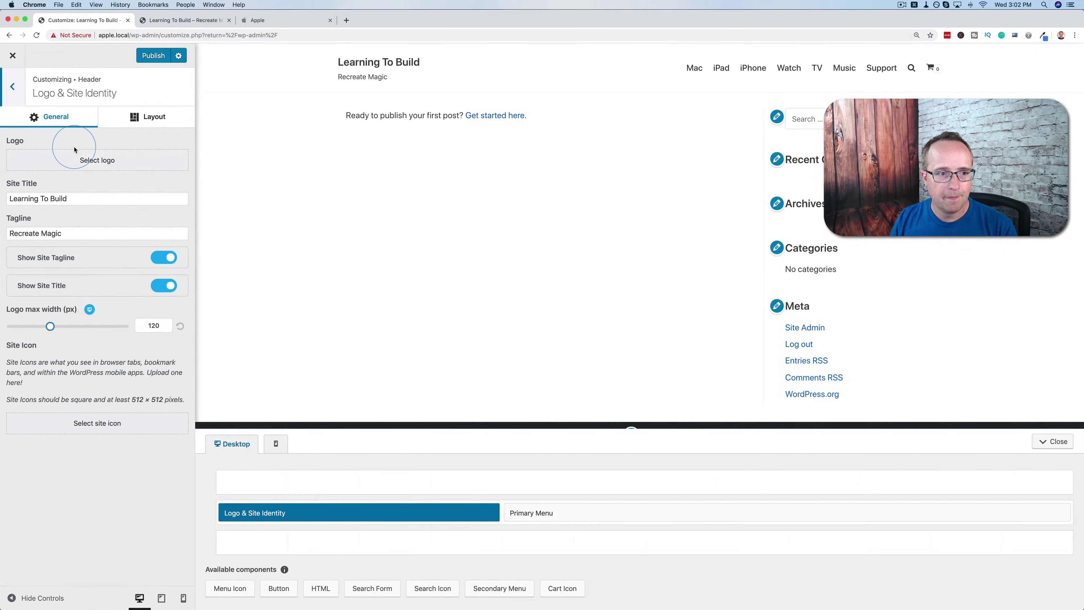
{"action": "left_click", "coordinate": [131, 162]}
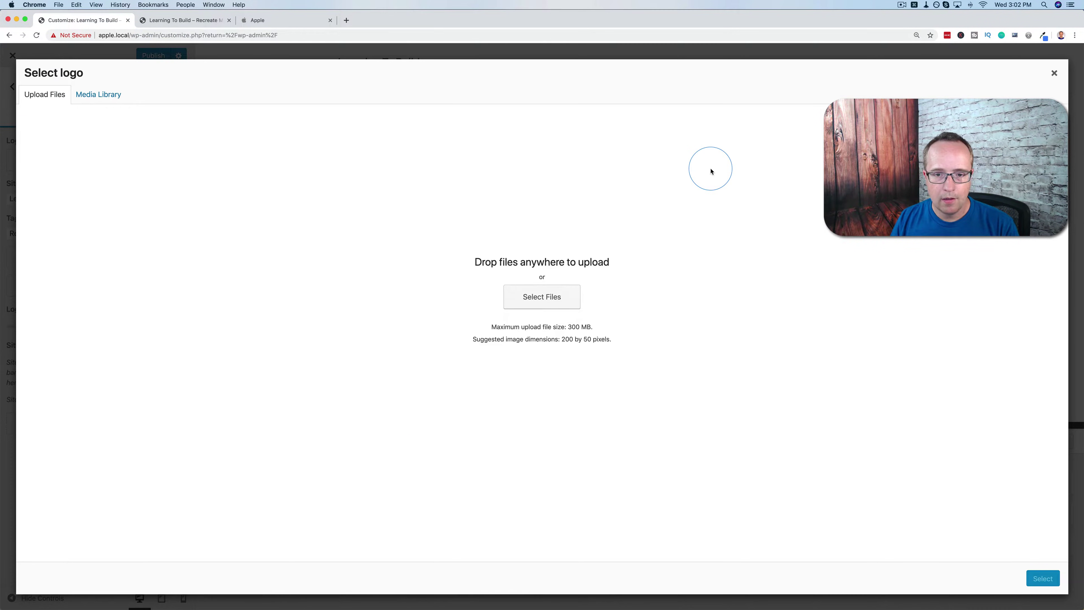
{"action": "key", "text": "super+Tab"}
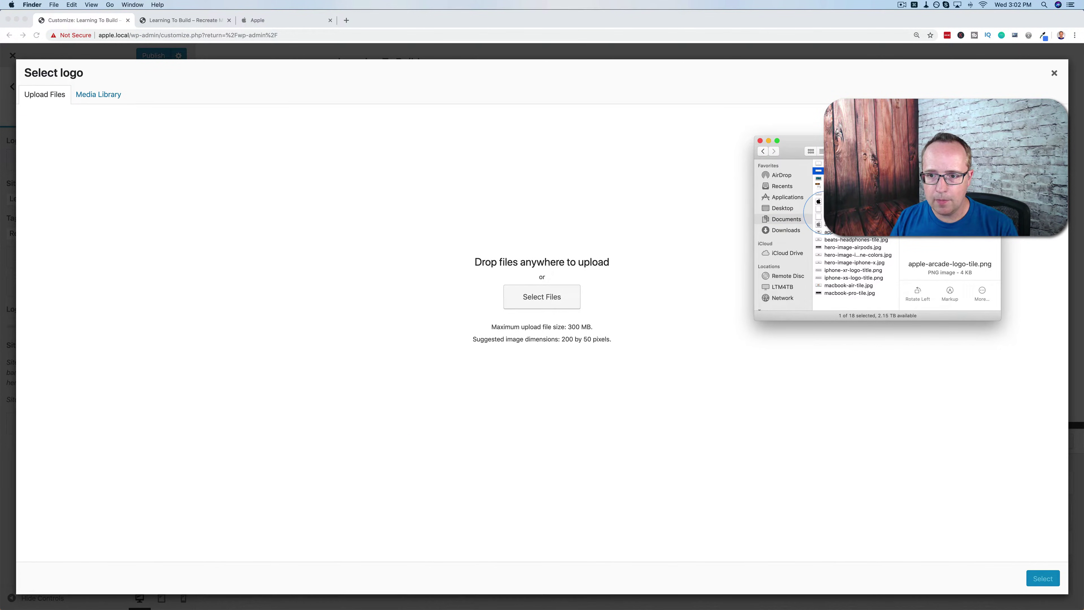
{"action": "left_click", "coordinate": [817, 216]}
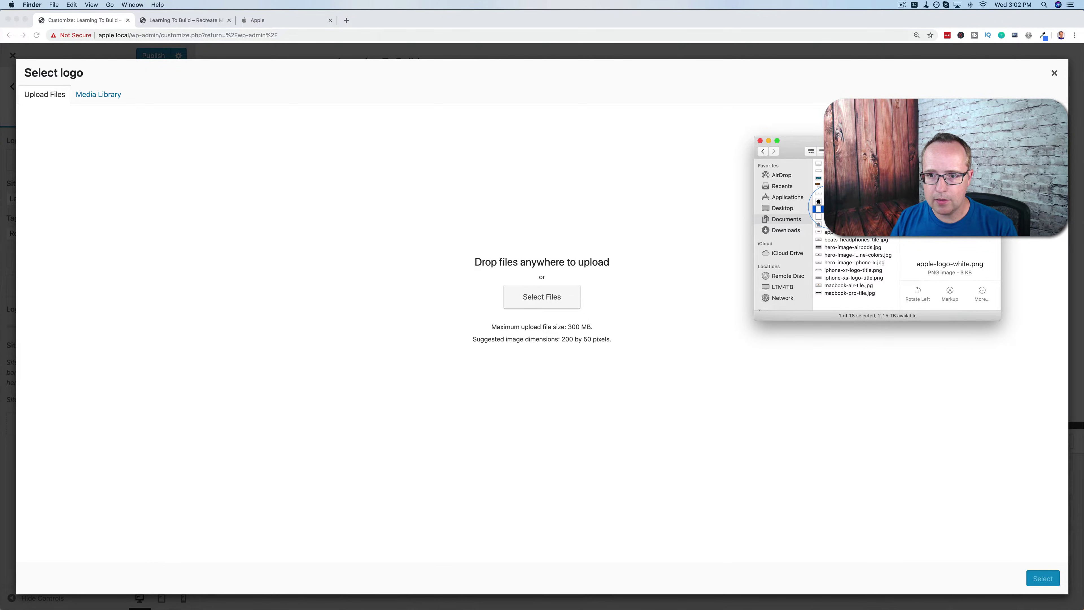
{"action": "left_click_drag", "start_coordinate": [818, 208], "coordinate": [640, 213]}
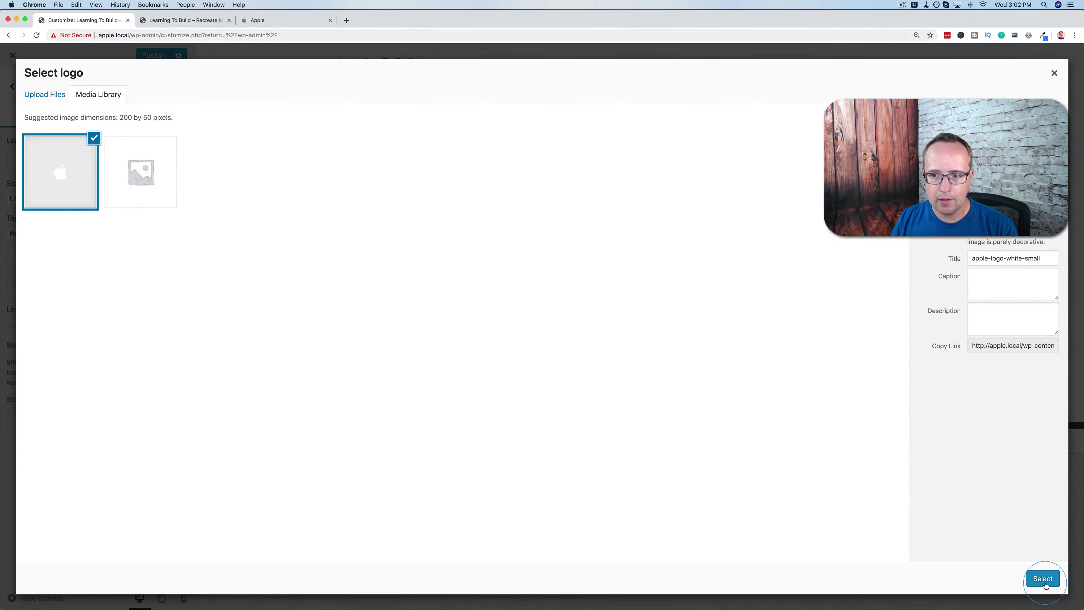
{"action": "left_click", "coordinate": [1043, 579]}
{"action": "left_click", "coordinate": [1023, 581]}
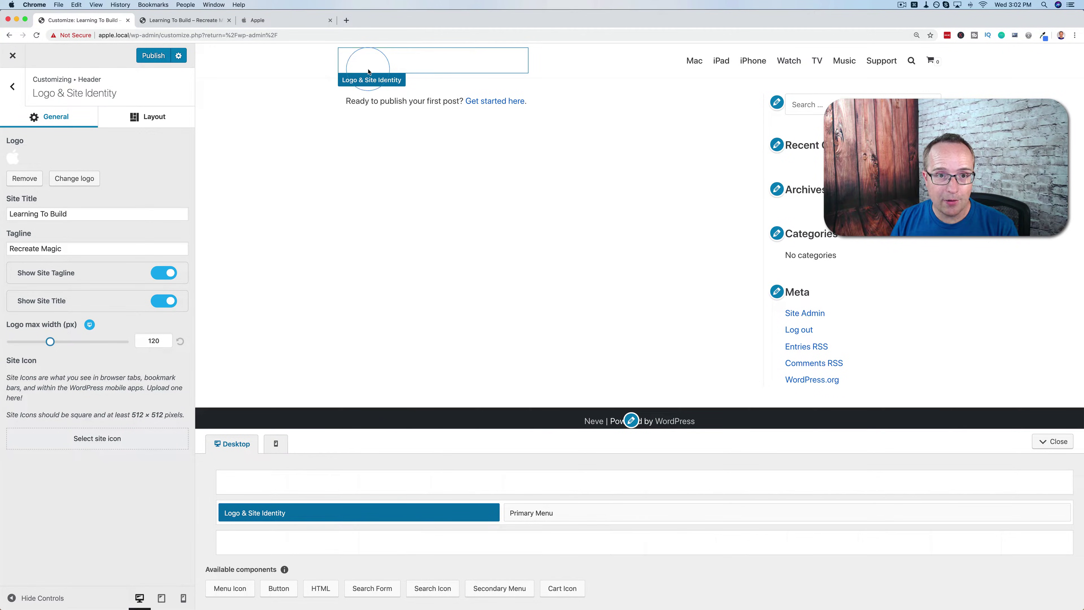
Step: Check the Apple site's navigation bar and add CSS under a "Navigation Styles" comment that gives .light-mode a black background color
{"action": "left_click", "coordinate": [285, 26]}
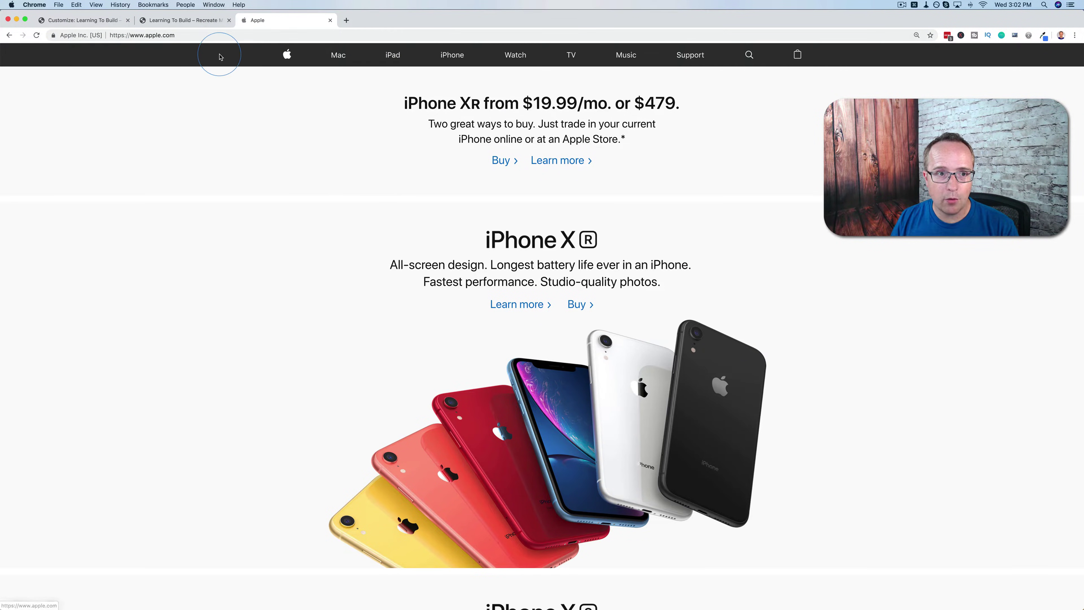
{"action": "left_click", "coordinate": [98, 22]}
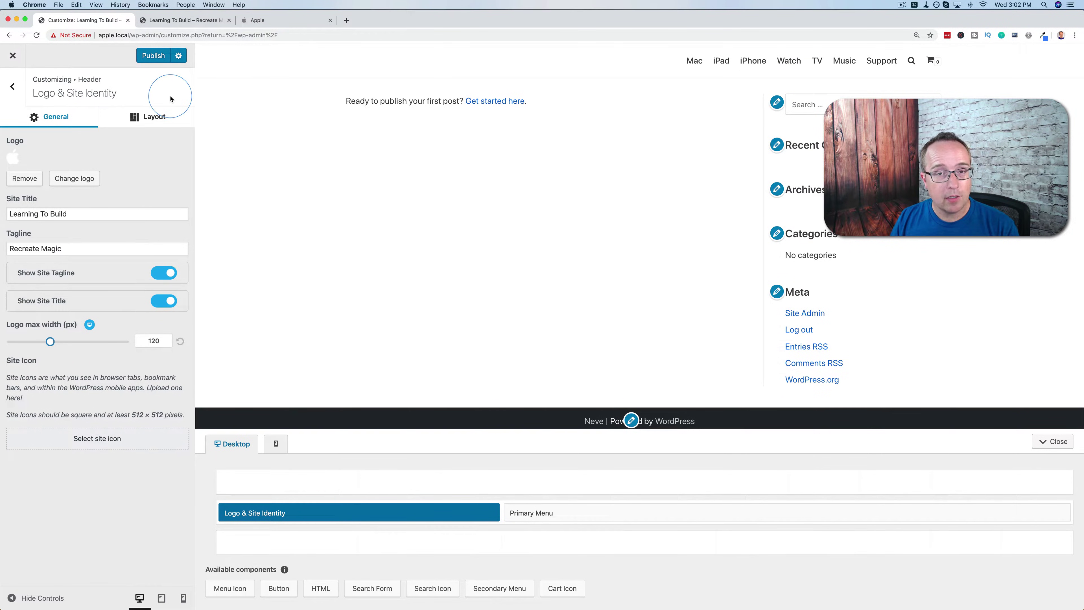
{"action": "left_click", "coordinate": [13, 88]}
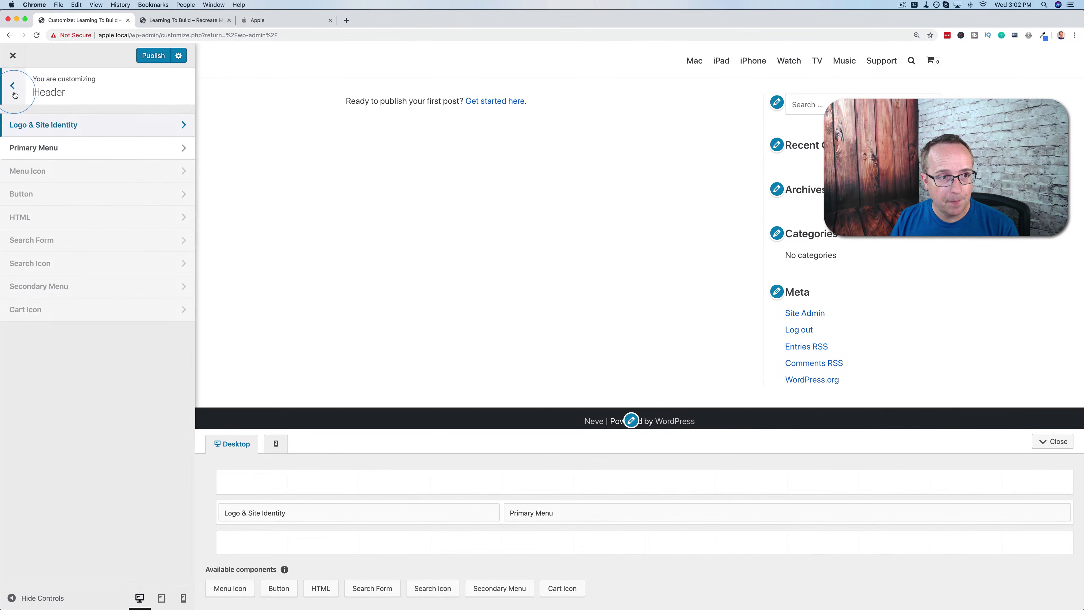
{"action": "left_click", "coordinate": [15, 92]}
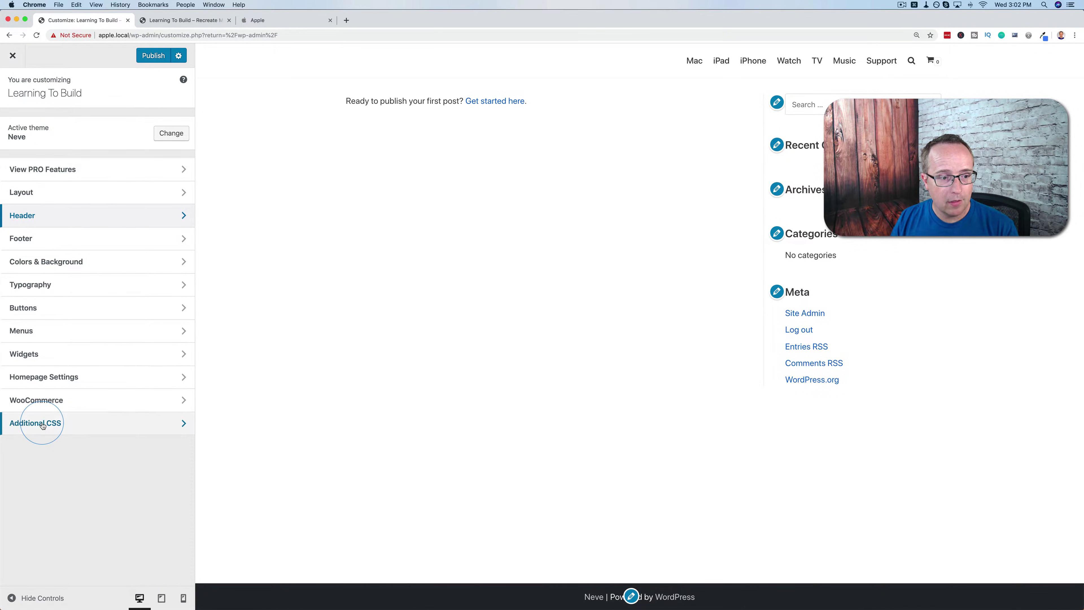
{"action": "left_click", "coordinate": [118, 424]}
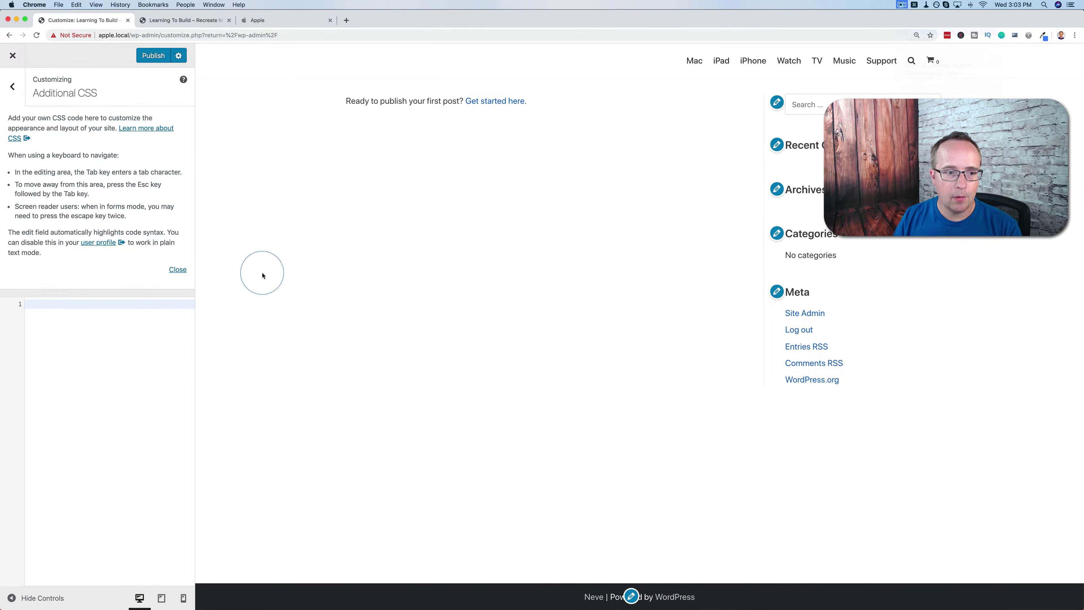
{"action": "type", "text": "/*-- Navigation Styles --*/  .light-mode {background-color:black;}"}
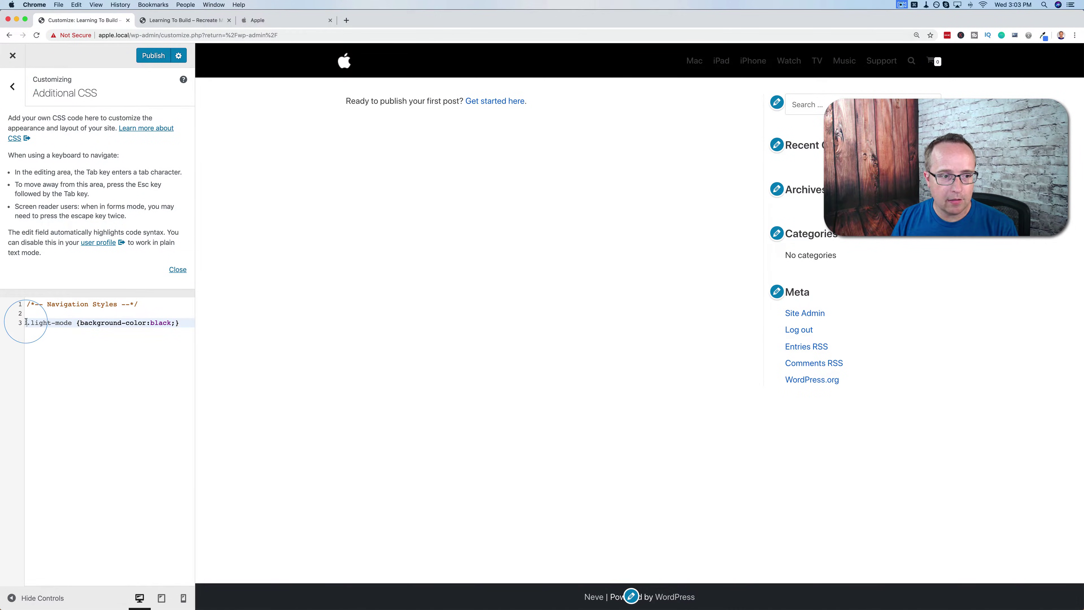
{"action": "left_click_drag", "start_coordinate": [25, 321], "coordinate": [72, 324]}
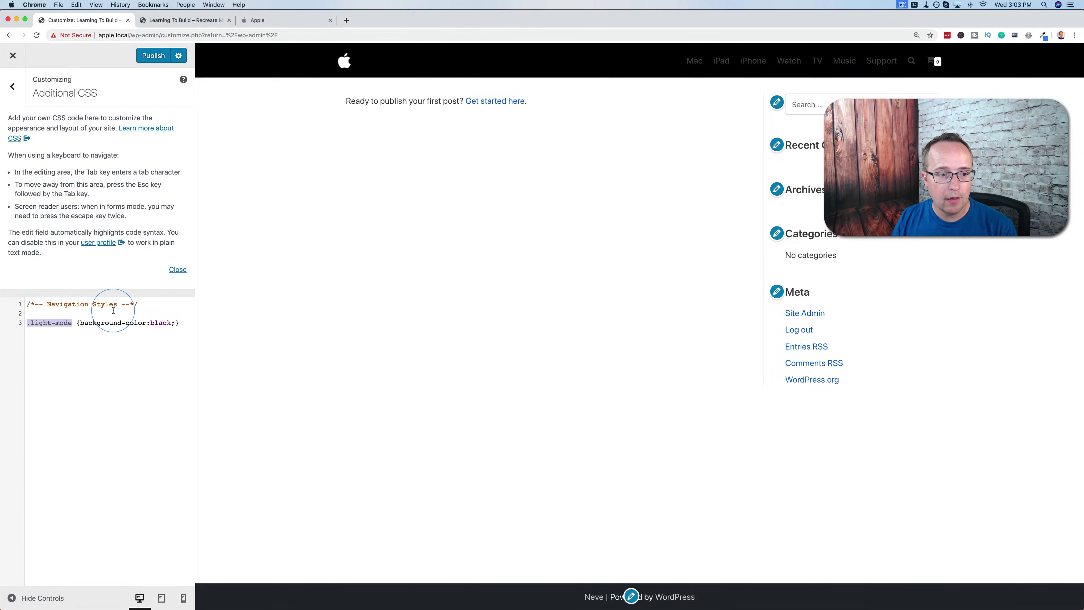
{"action": "left_click_drag", "start_coordinate": [80, 324], "coordinate": [28, 304]}
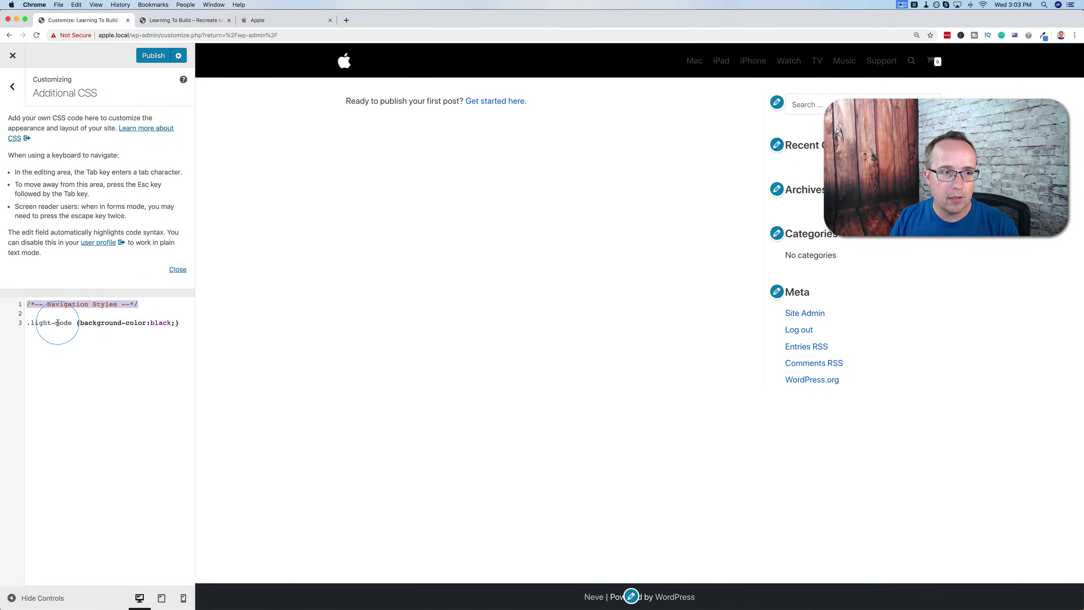
Step: Set the Items Color of the header's Primary Menu to white (#ffffff)
{"action": "left_click", "coordinate": [41, 81]}
{"action": "left_click", "coordinate": [77, 227]}
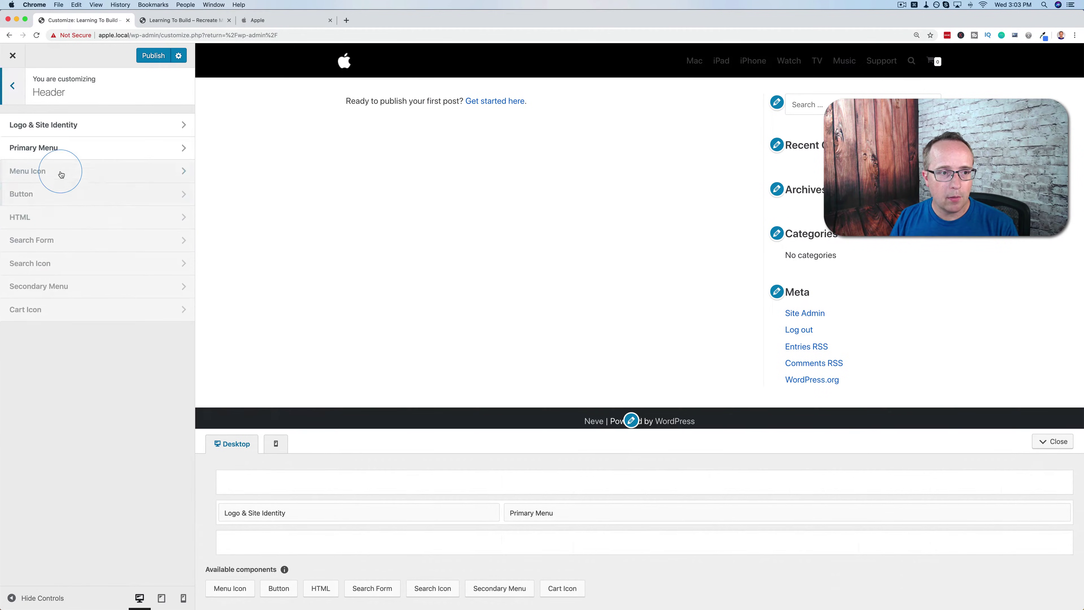
{"action": "left_click", "coordinate": [56, 154]}
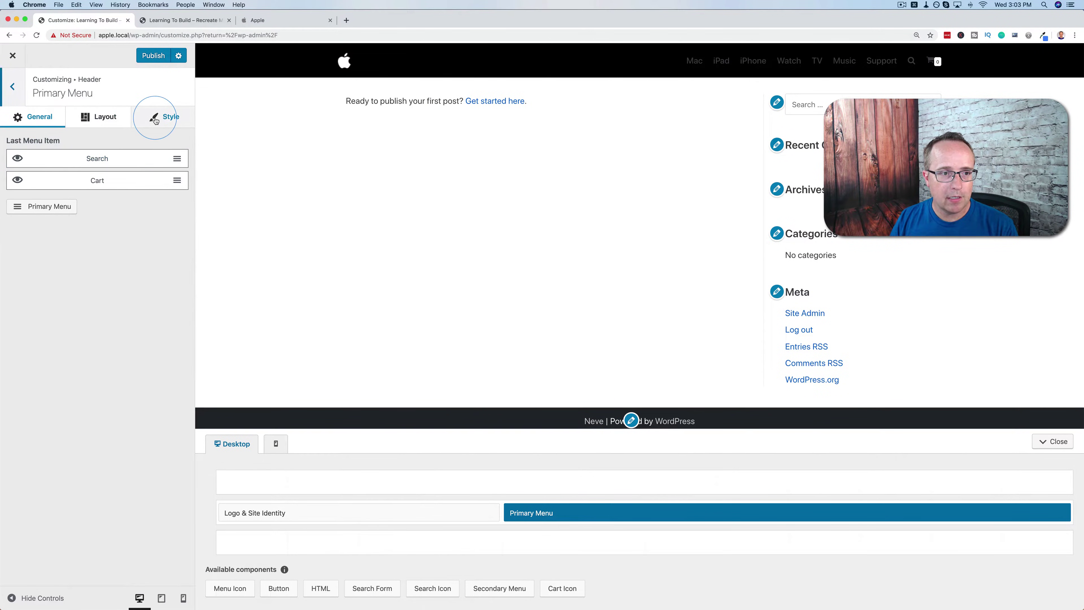
{"action": "left_click", "coordinate": [155, 119]}
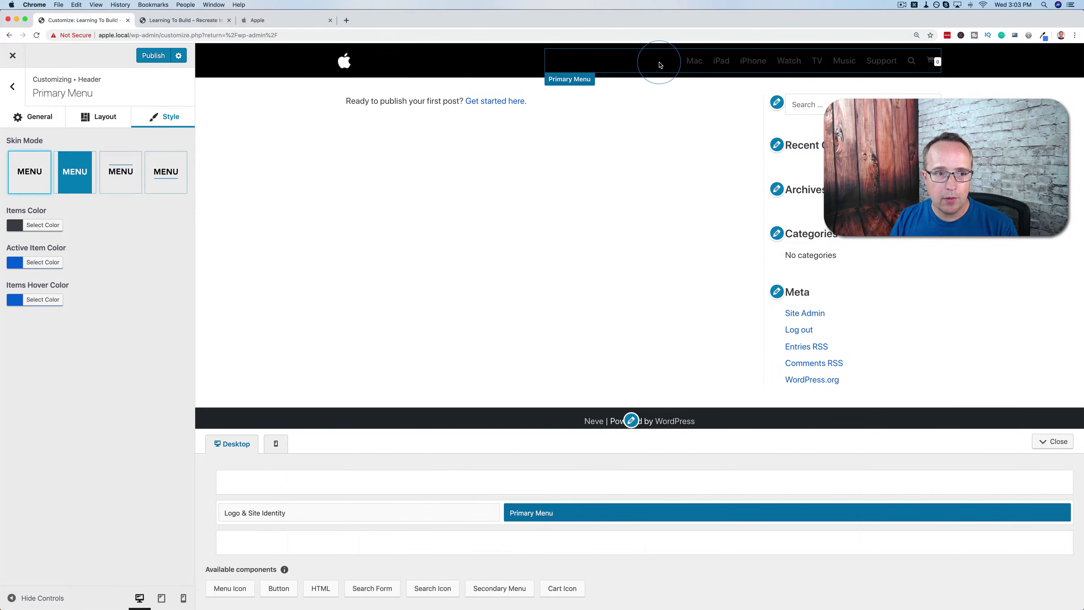
{"action": "left_click", "coordinate": [35, 229]}
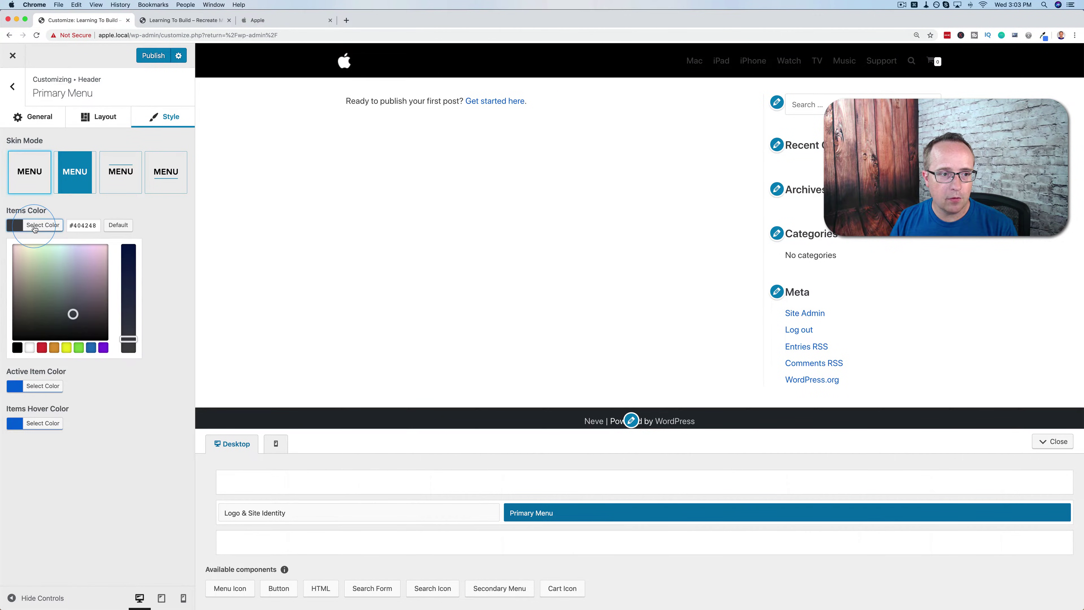
{"action": "left_click", "coordinate": [30, 348]}
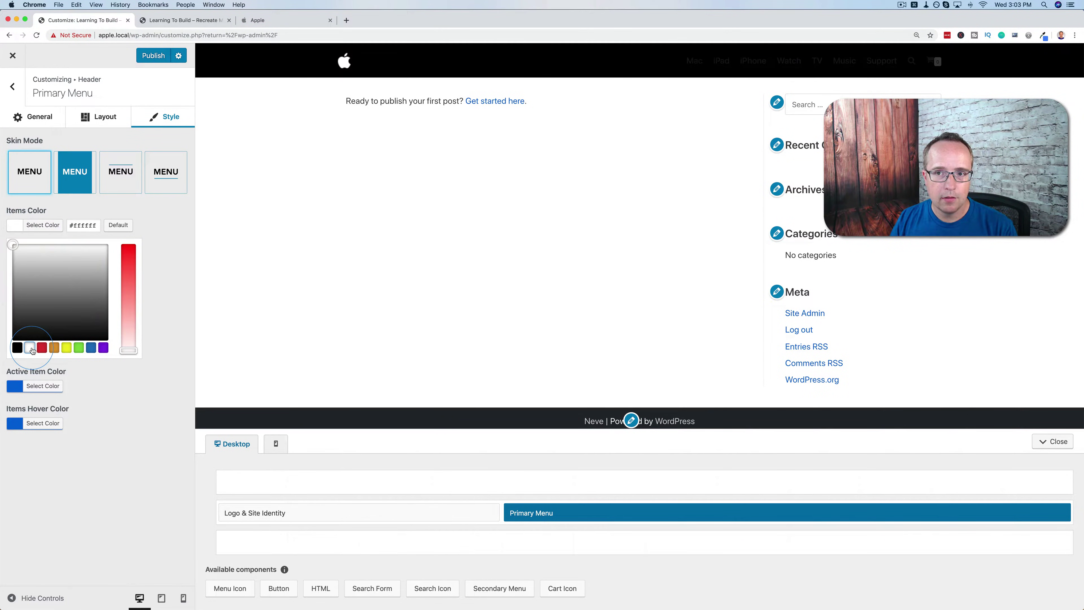
{"action": "left_click", "coordinate": [88, 461]}
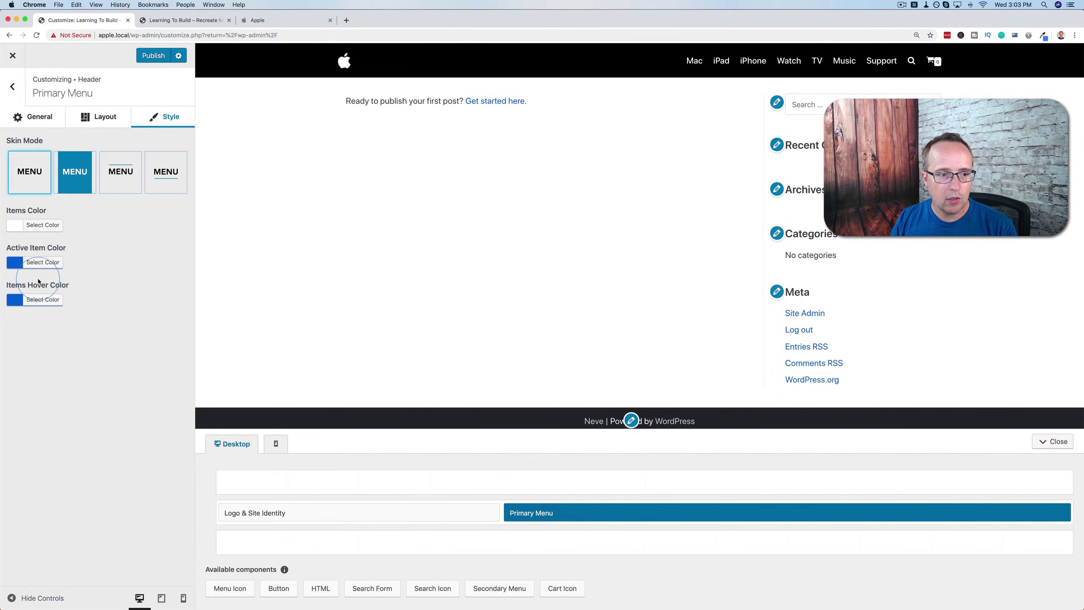
Step: Set the Primary Menu's Items Hover Color to grey #c1c1c1, comparing it with the hover effect in the Apple site's navigation
{"action": "left_click", "coordinate": [41, 300]}
{"action": "left_click_drag", "start_coordinate": [126, 400], "coordinate": [126, 423]}
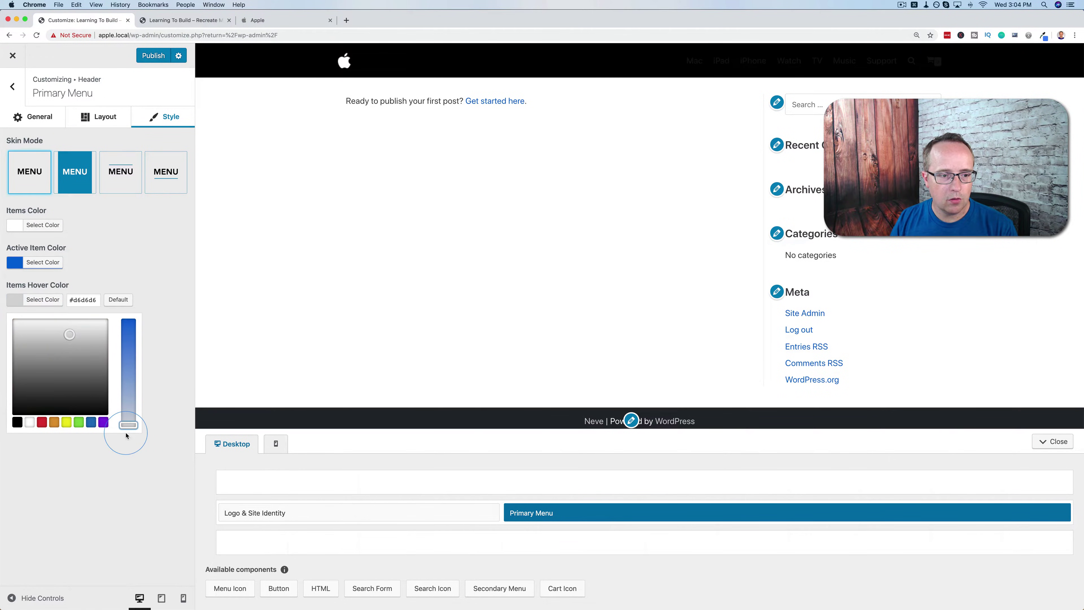
{"action": "left_click_drag", "start_coordinate": [35, 344], "coordinate": [12, 332]}
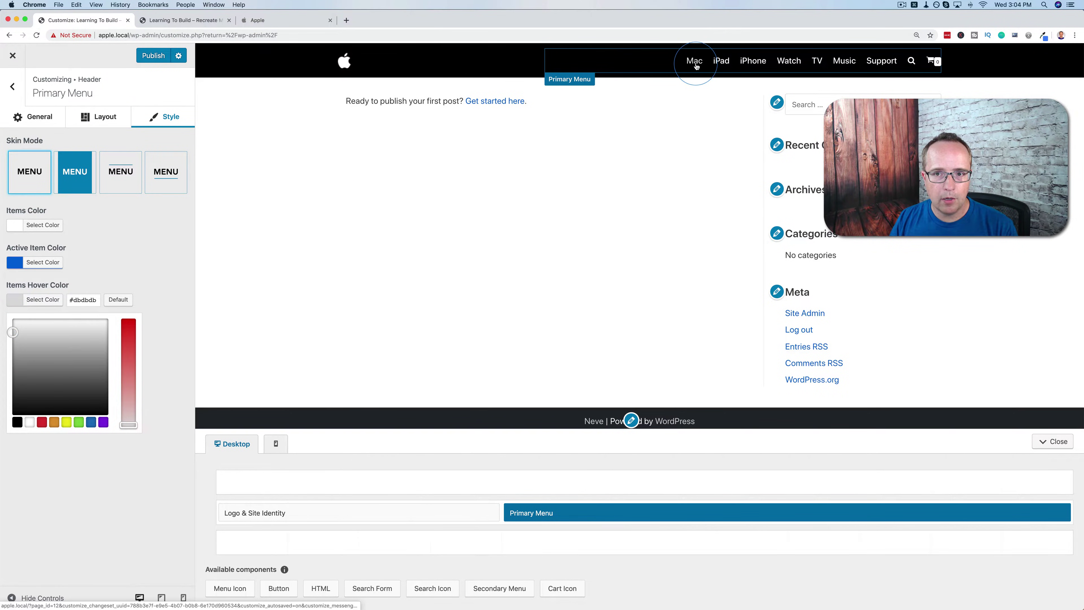
{"action": "left_click", "coordinate": [282, 20]}
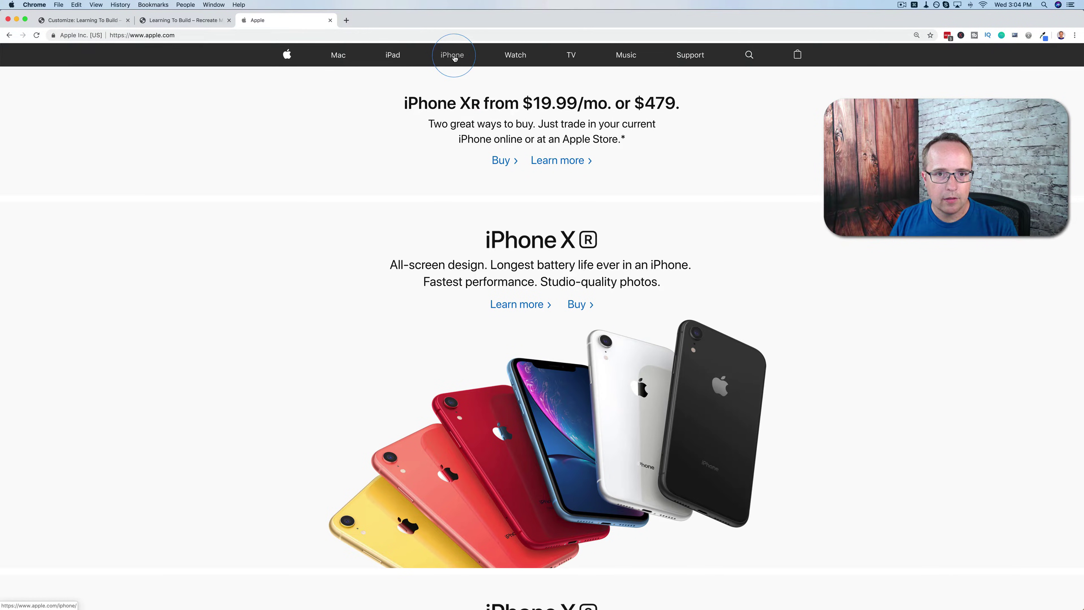
{"action": "left_click", "coordinate": [84, 21]}
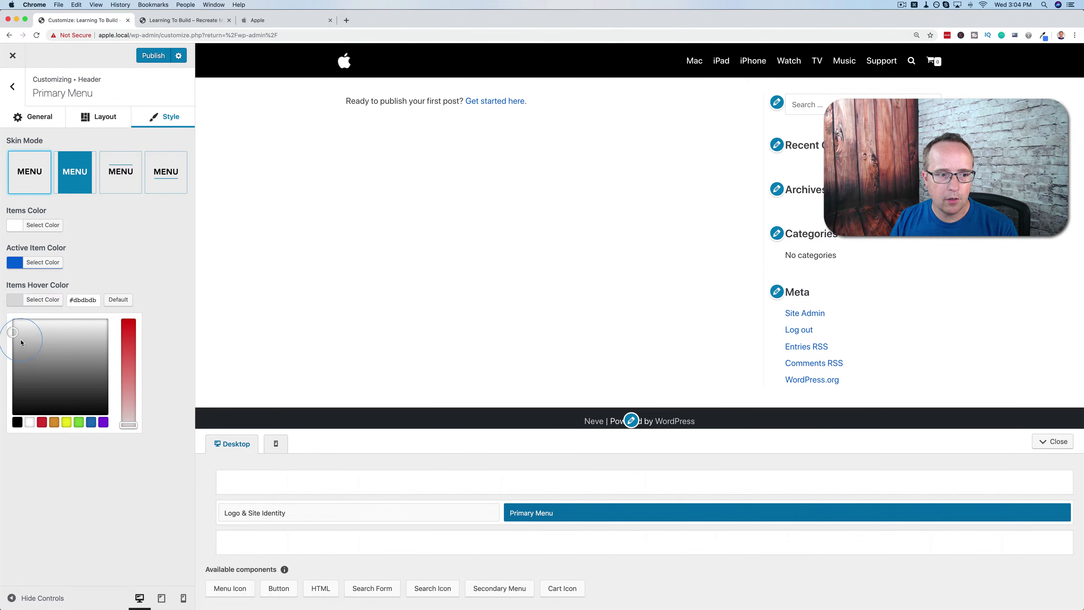
{"action": "left_click_drag", "start_coordinate": [13, 332], "coordinate": [12, 342]}
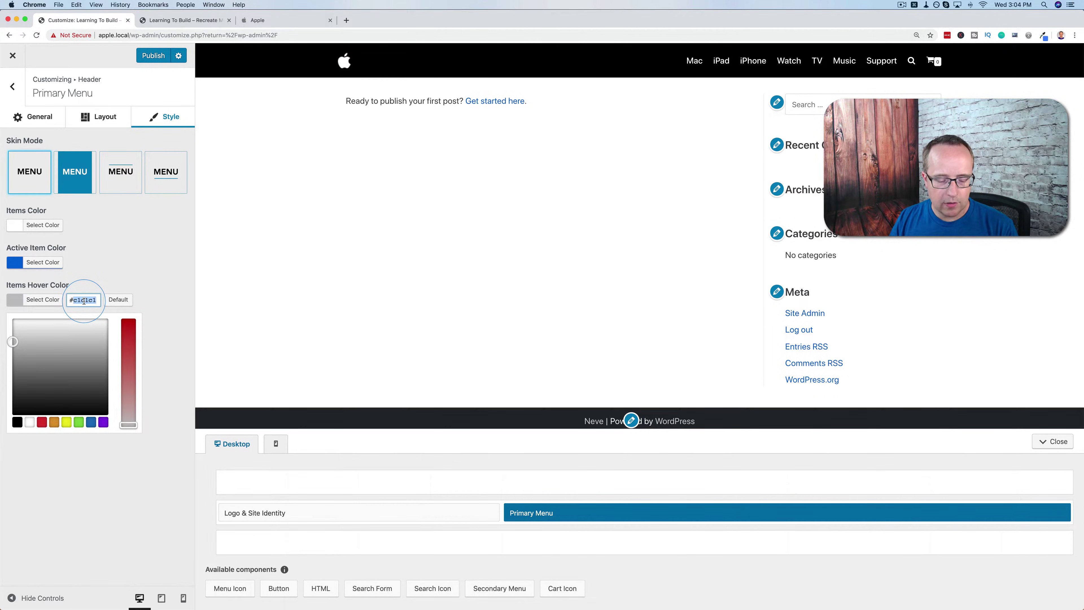
Step: Set the Primary Menu's Active Item Color to the same grey as its hover color, #c1c1c1
{"action": "left_click", "coordinate": [42, 263]}
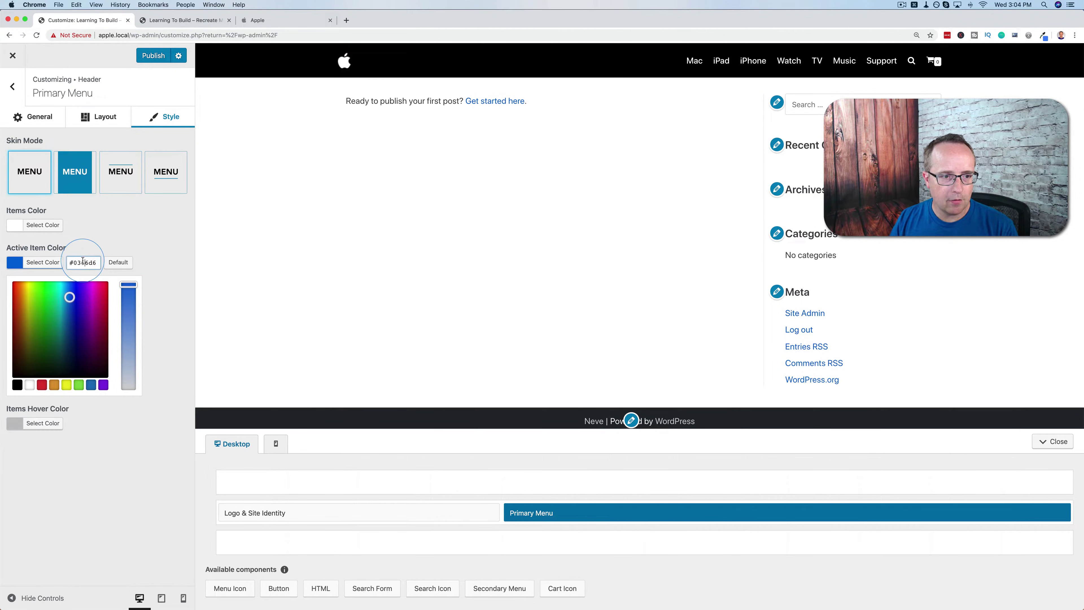
{"action": "left_click", "coordinate": [129, 240]}
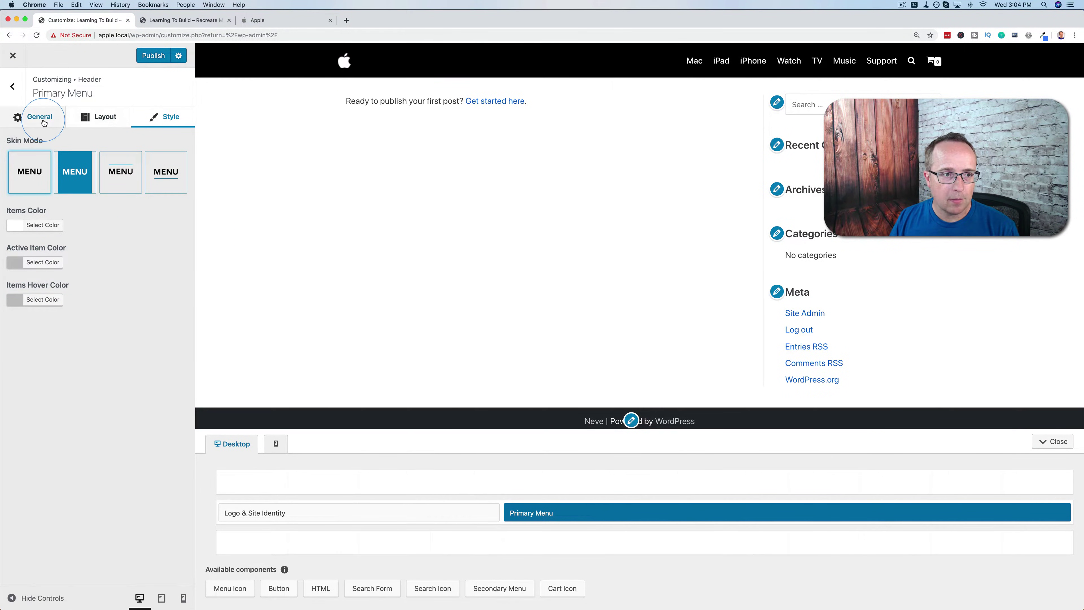
Step: In the header's Logo & Site Identity settings, reduce the logo max width to 17 px and turn off the site tagline and title
{"action": "left_click", "coordinate": [12, 87]}
{"action": "left_click", "coordinate": [73, 129]}
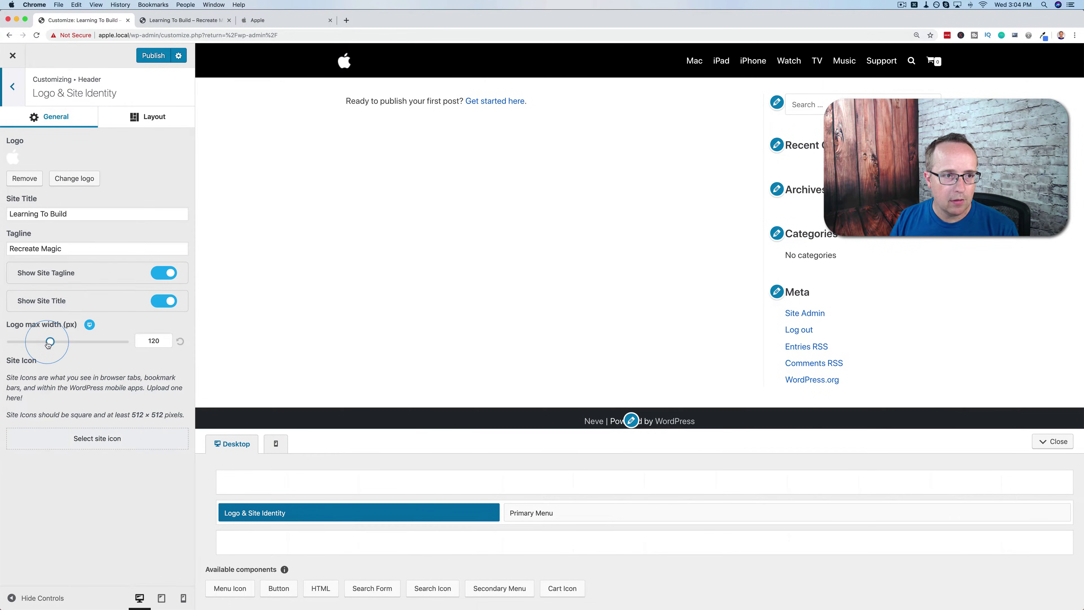
{"action": "left_click_drag", "start_coordinate": [49, 344], "coordinate": [16, 344]}
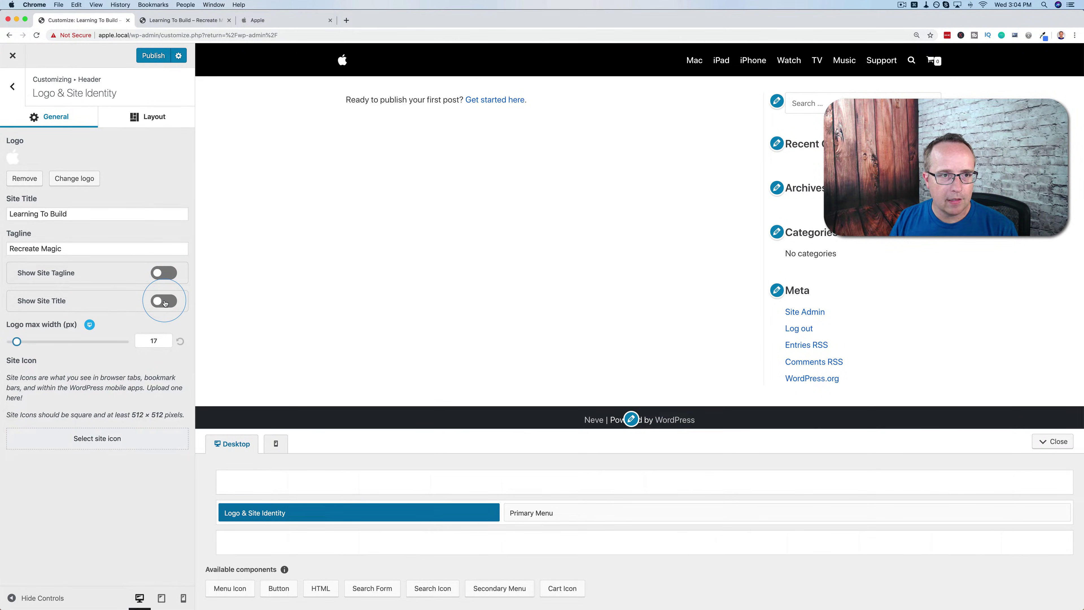
Step: Change the Site Title to Apple and clear the Tagline
{"action": "left_click", "coordinate": [38, 214]}
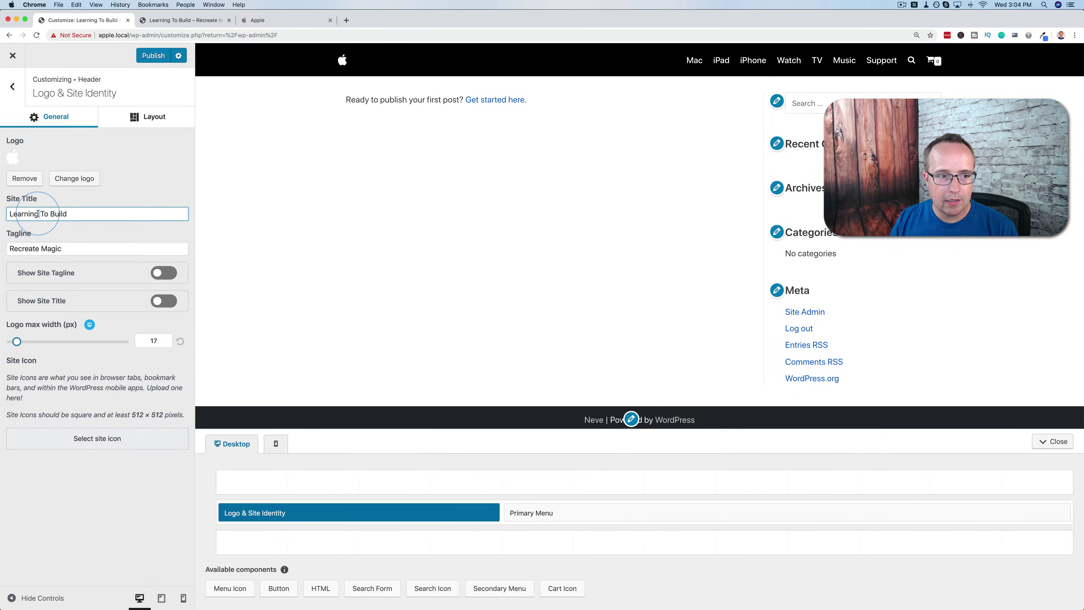
{"action": "triple_click", "coordinate": [39, 213]}
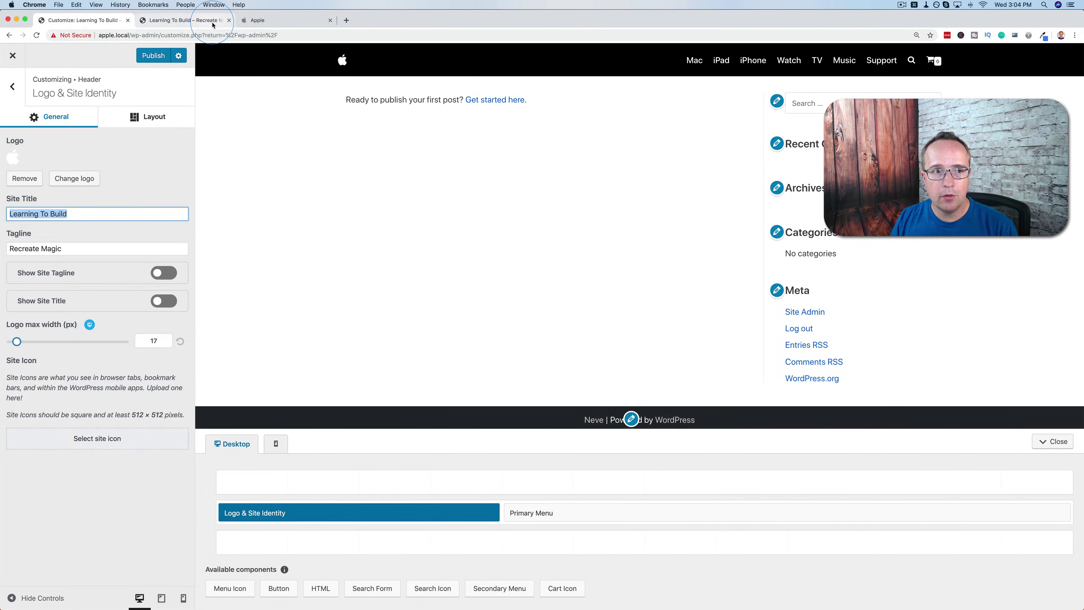
{"action": "type", "text": "Apple"}
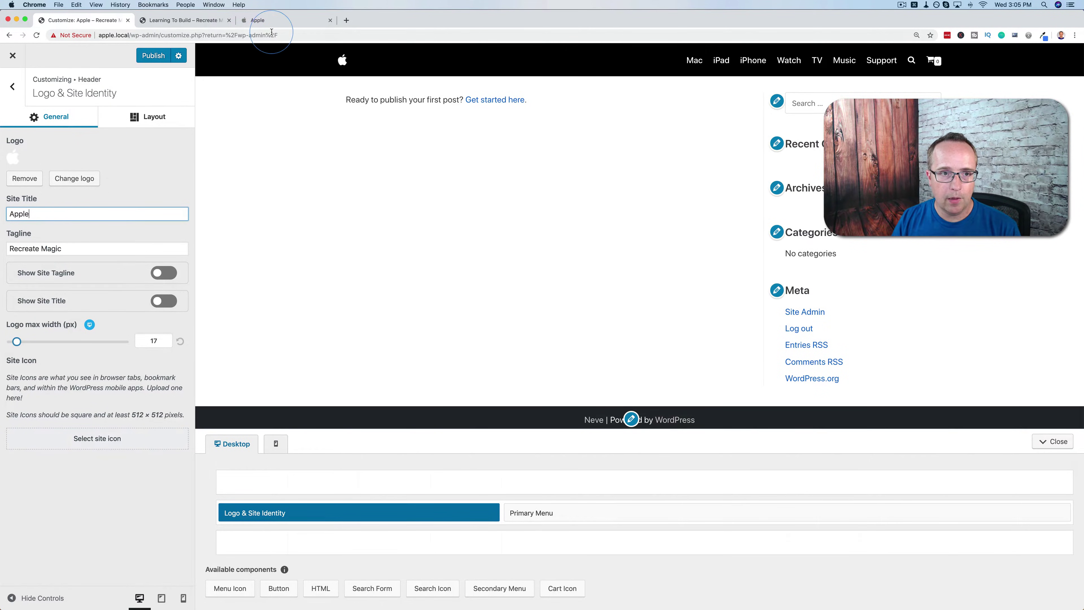
{"action": "left_click", "coordinate": [96, 248]}
{"action": "key", "text": "super+a"}
{"action": "key", "text": "BackSpace"}
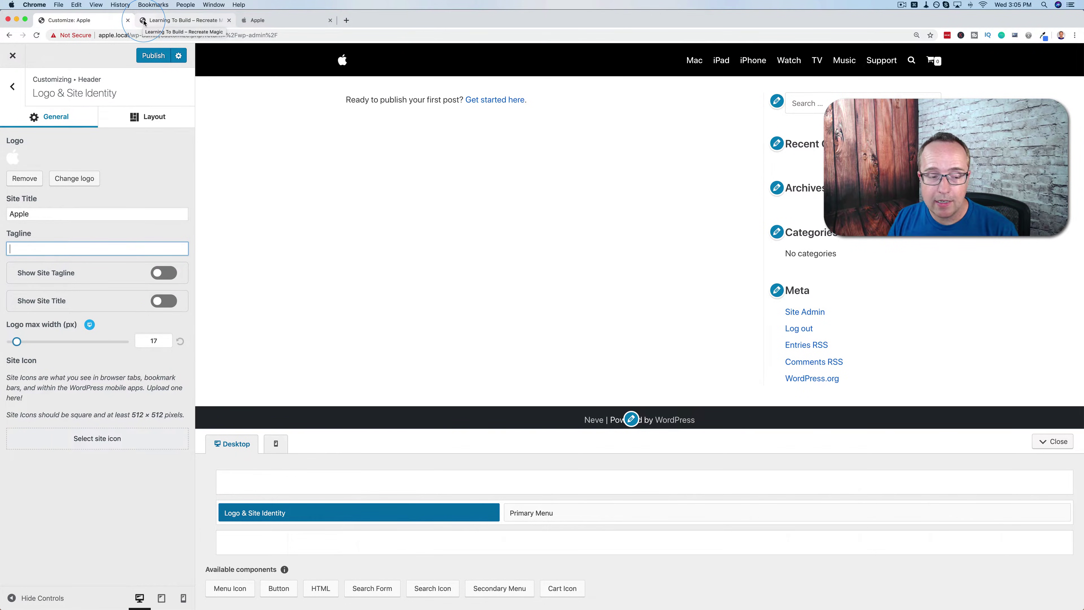
Step: Upload apple-site-icon.png from Finder and set it as the site icon
{"action": "left_click", "coordinate": [98, 439]}
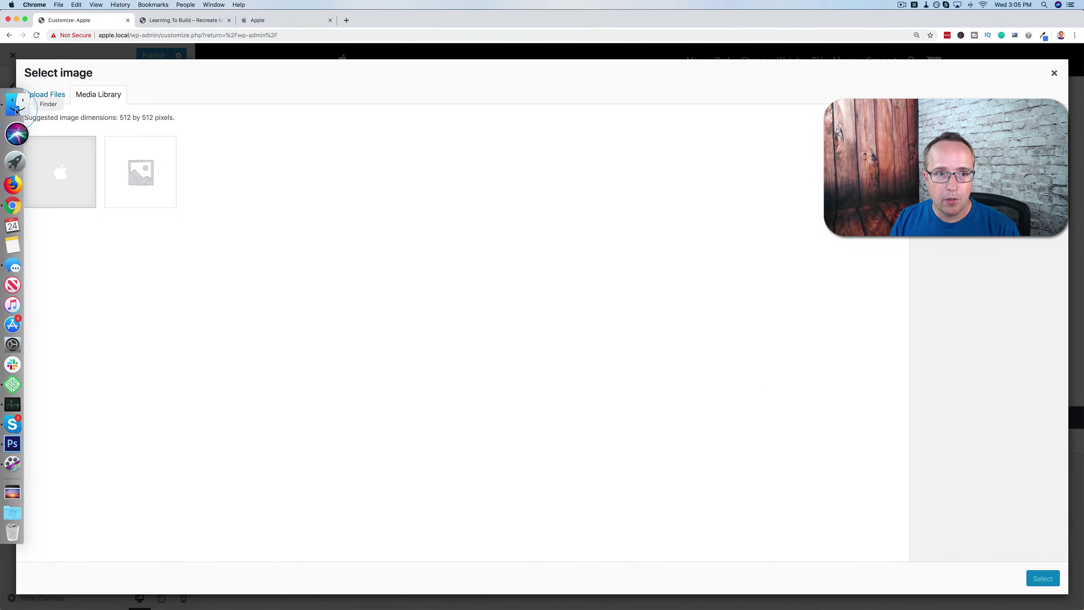
{"action": "left_click", "coordinate": [12, 103]}
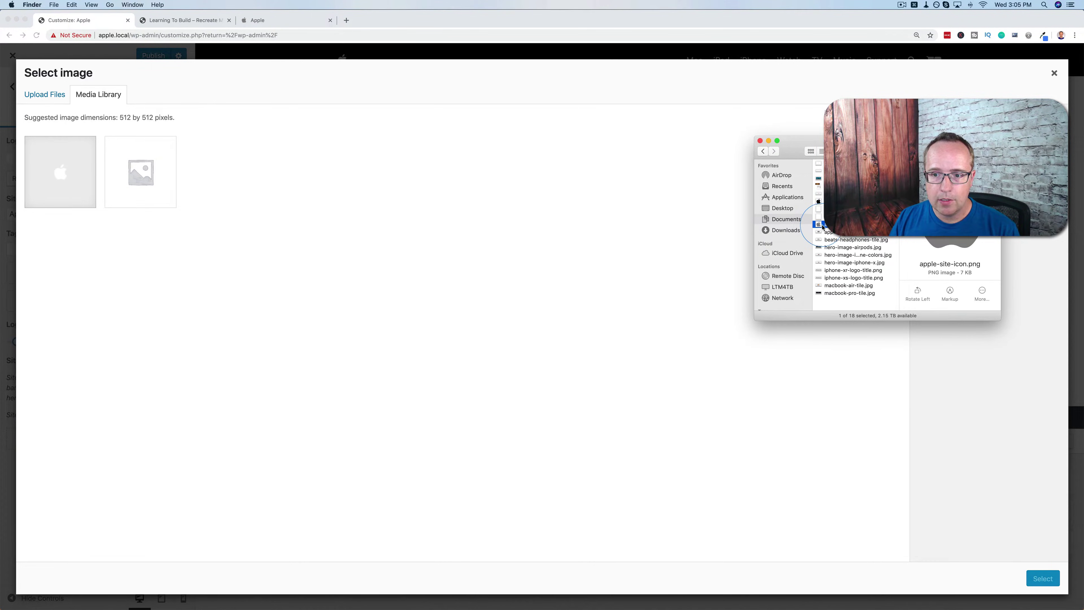
{"action": "left_click_drag", "start_coordinate": [822, 228], "coordinate": [617, 189]}
{"action": "left_click", "coordinate": [1043, 578]}
{"action": "left_click", "coordinate": [402, 312]}
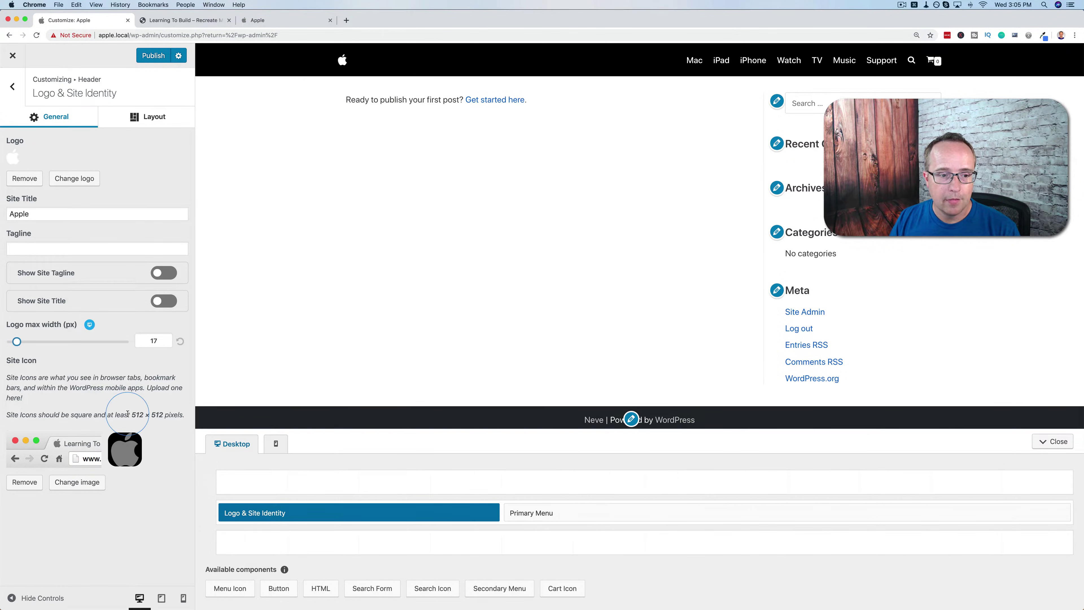
Step: Publish the header changes and compare the reloaded front-end page's navigation with the Apple site's
{"action": "left_click", "coordinate": [144, 60]}
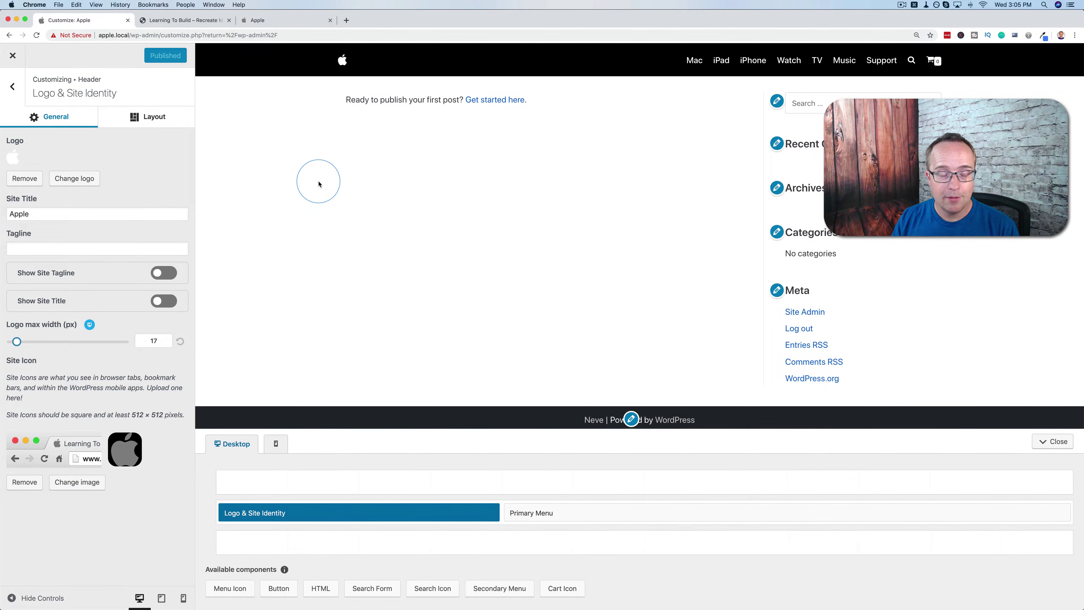
{"action": "left_click", "coordinate": [205, 22]}
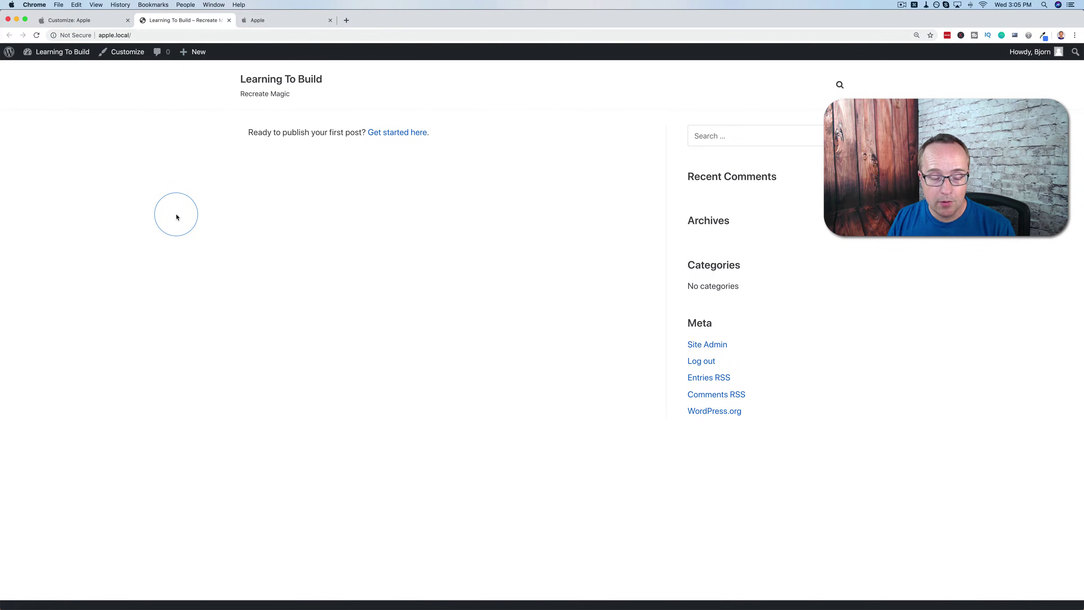
{"action": "key", "text": "super+r"}
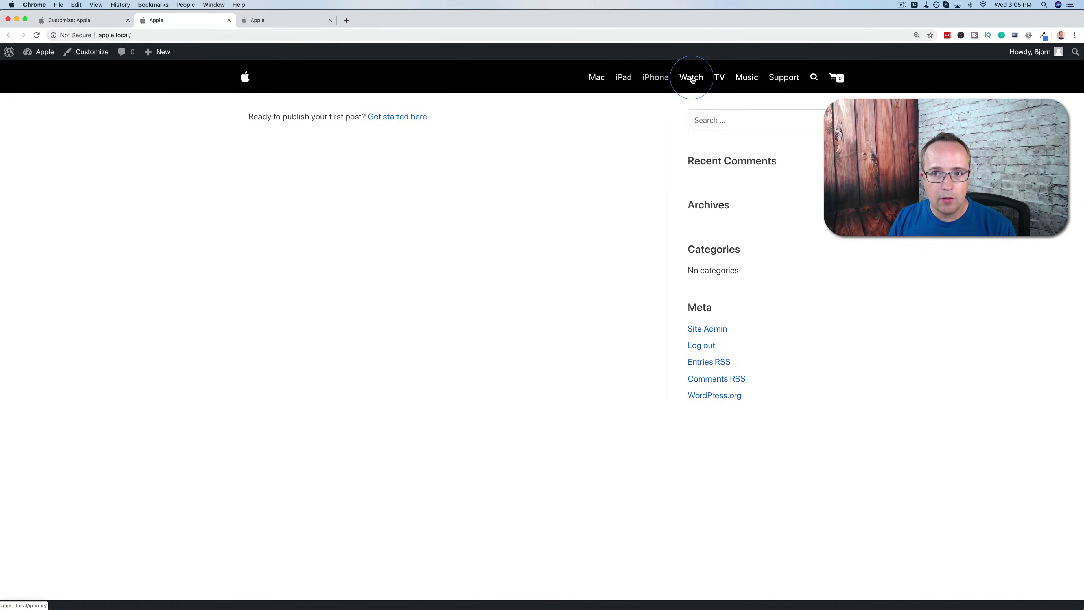
{"action": "left_click", "coordinate": [273, 21]}
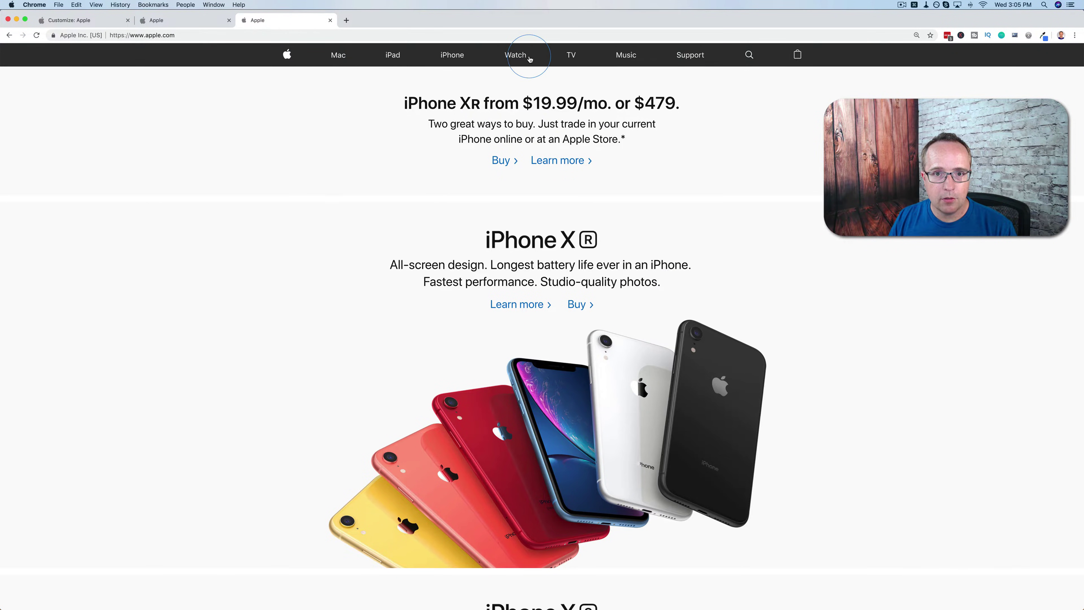
{"action": "left_click", "coordinate": [187, 27]}
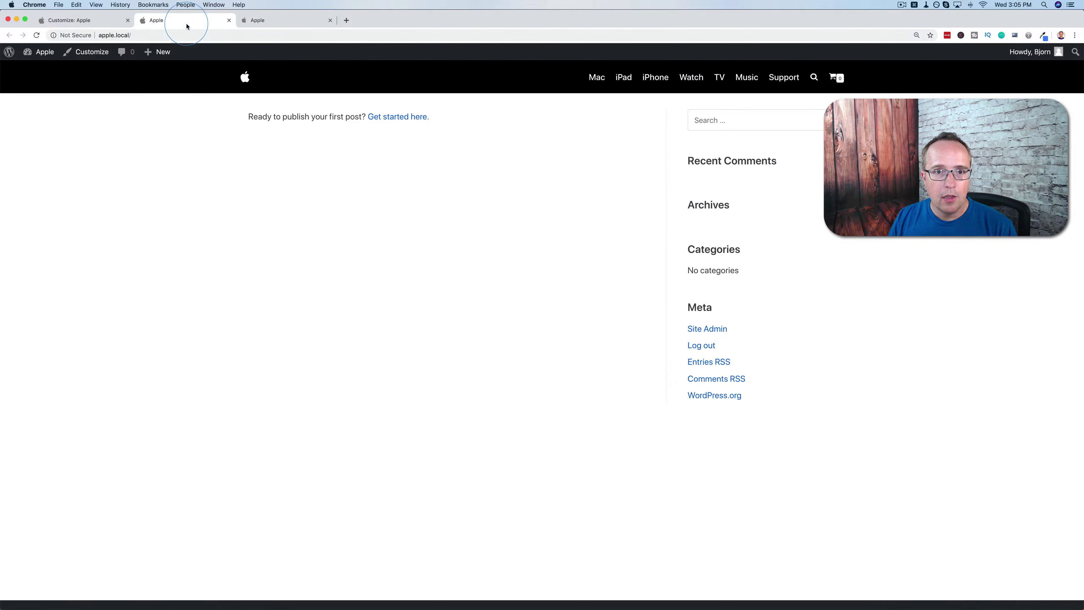
Step: Try center and left component alignment for the header's Primary Menu, comparing the layout with the Apple site's navigation
{"action": "left_click", "coordinate": [84, 21]}
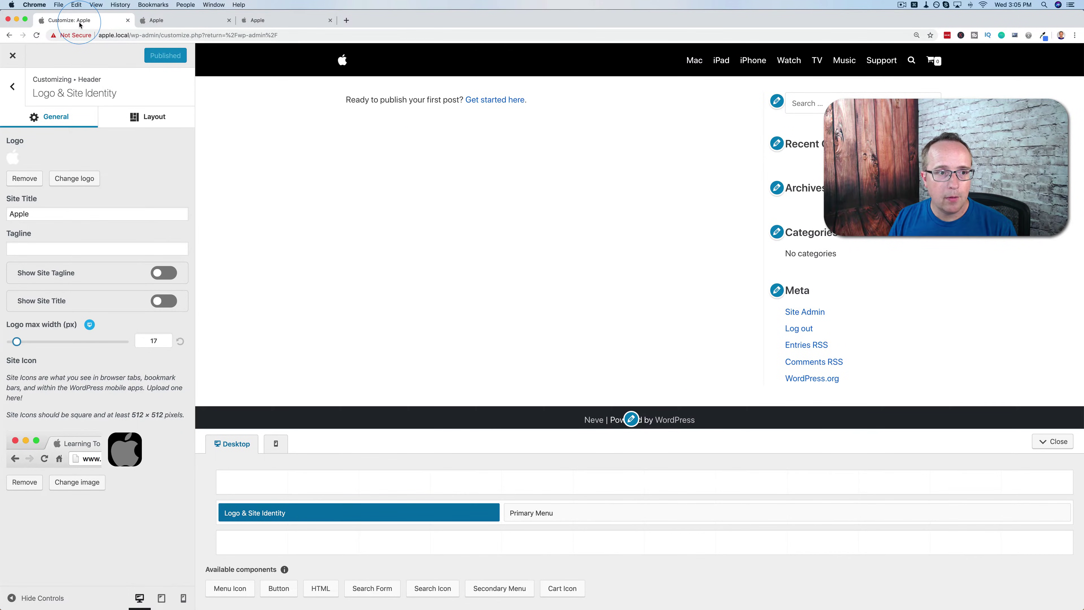
{"action": "left_click", "coordinate": [9, 93]}
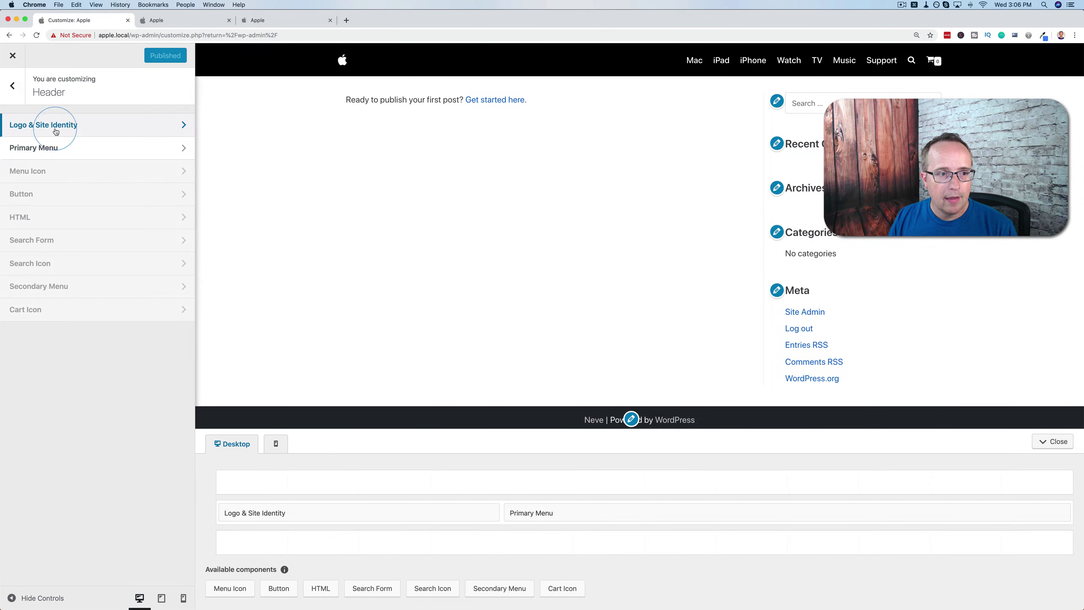
{"action": "left_click", "coordinate": [37, 148]}
{"action": "left_click", "coordinate": [103, 118]}
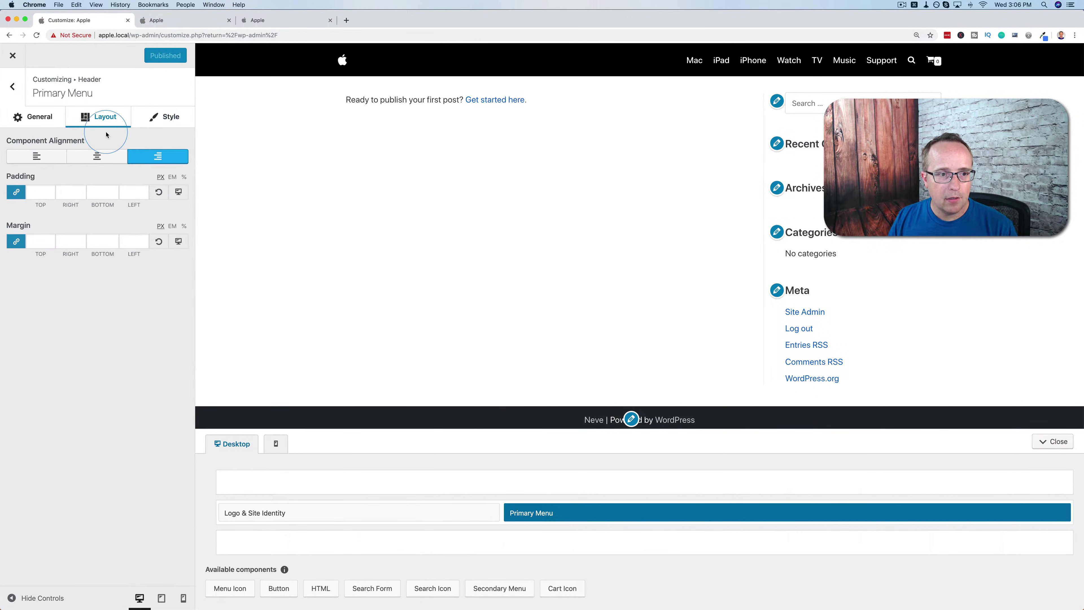
{"action": "left_click", "coordinate": [97, 157]}
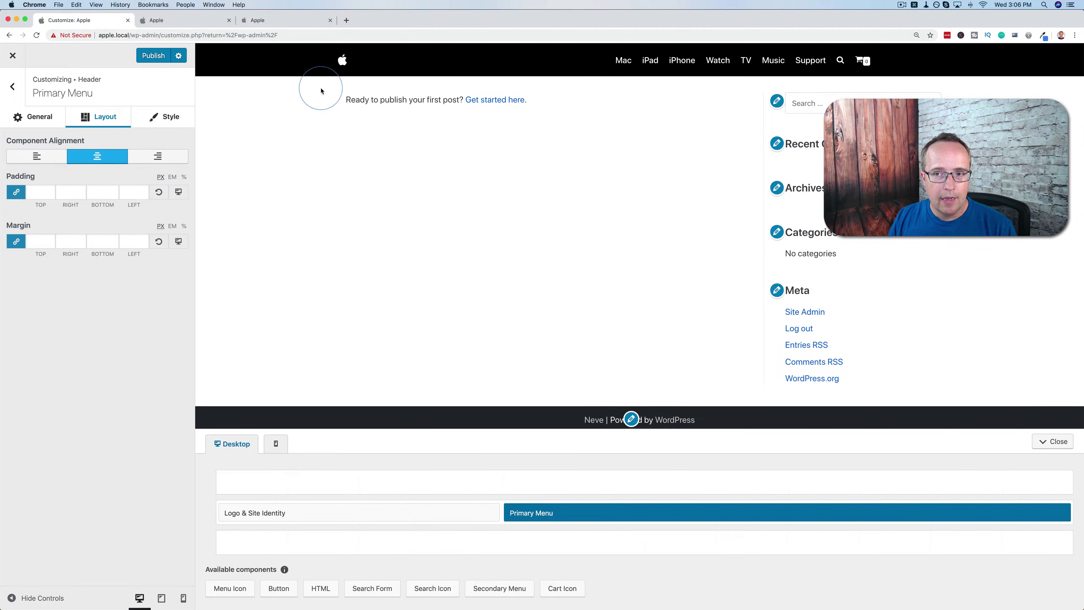
{"action": "left_click", "coordinate": [51, 158]}
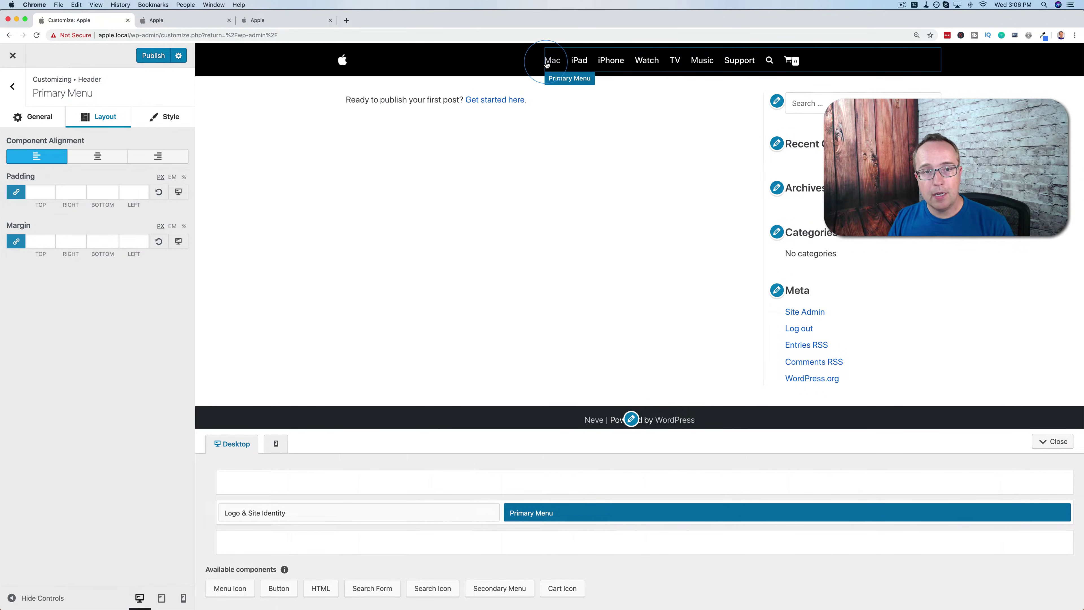
{"action": "left_click", "coordinate": [269, 21]}
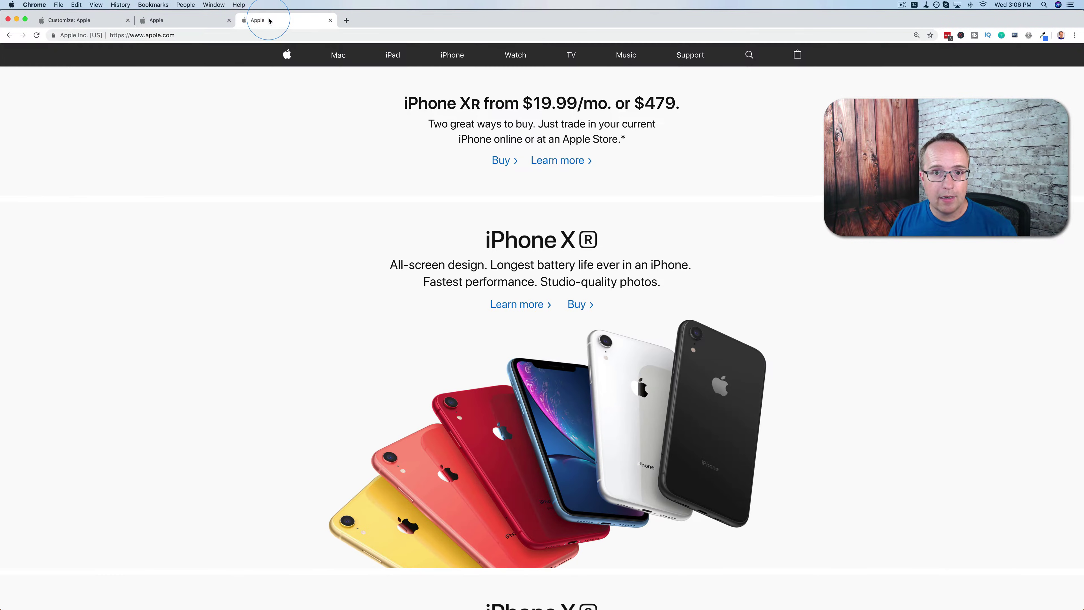
{"action": "left_click", "coordinate": [81, 20]}
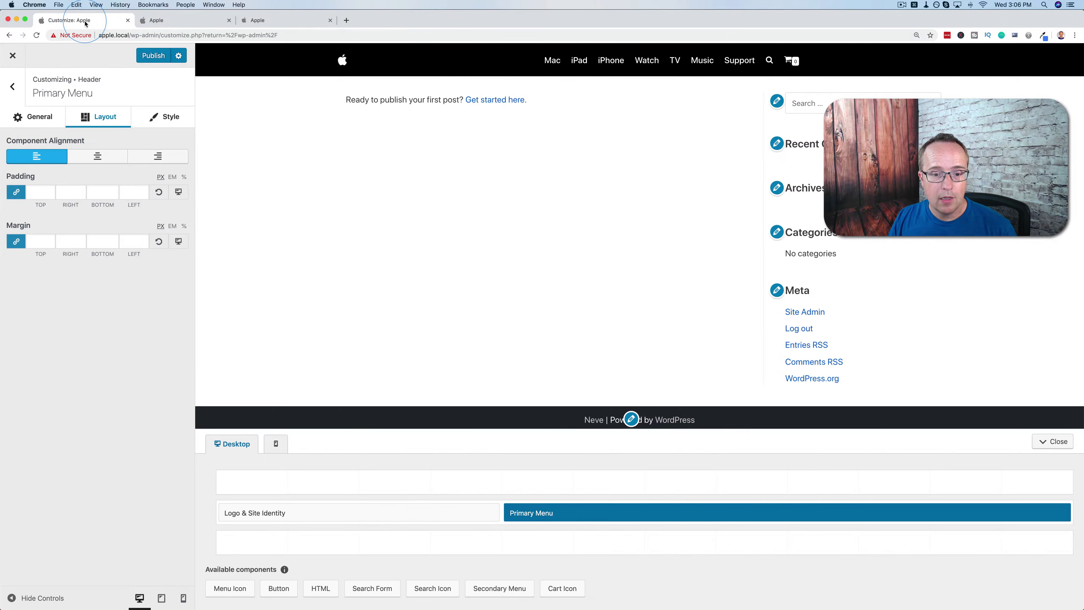
Step: Narrow the Logo & Site Identity block, extend the Primary Menu block across the rest of its row, and center-align the menu
{"action": "left_click_drag", "start_coordinate": [499, 509], "coordinate": [241, 511]}
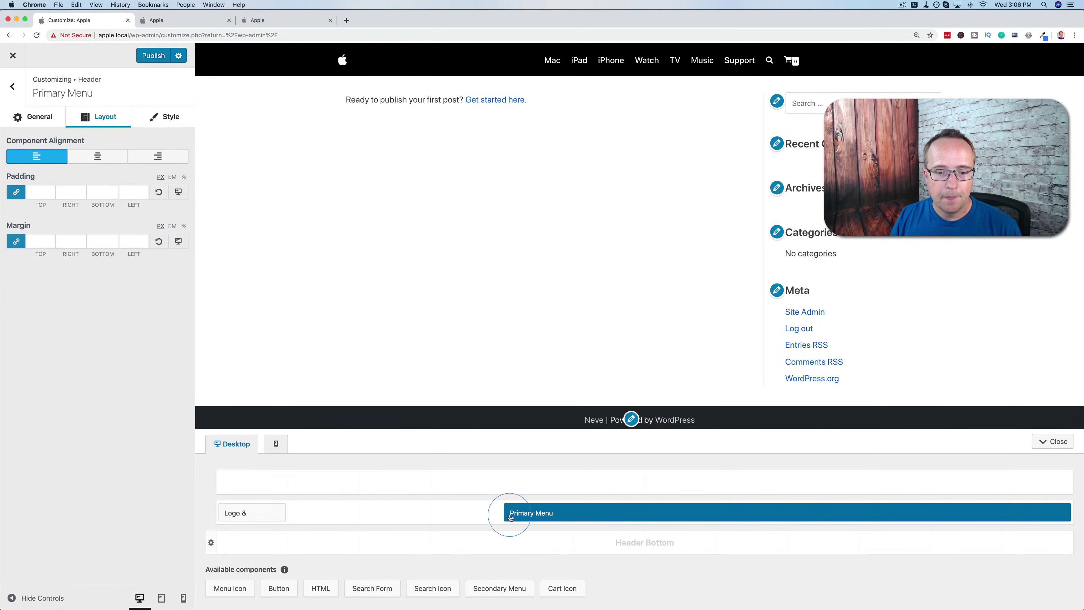
{"action": "left_click_drag", "start_coordinate": [506, 506], "coordinate": [285, 503]}
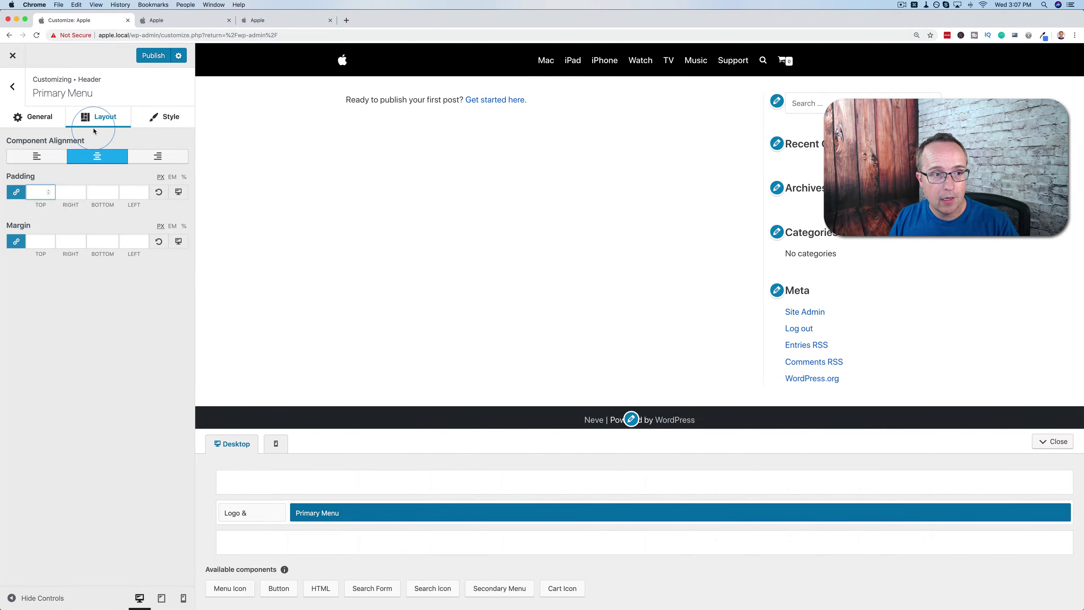
Step: Add a CSS rule below .light-mode giving .row .primary-menu-ul>li:not(:last-child) a padding-right of 83px !important
{"action": "left_click", "coordinate": [16, 90]}
{"action": "left_click", "coordinate": [8, 86]}
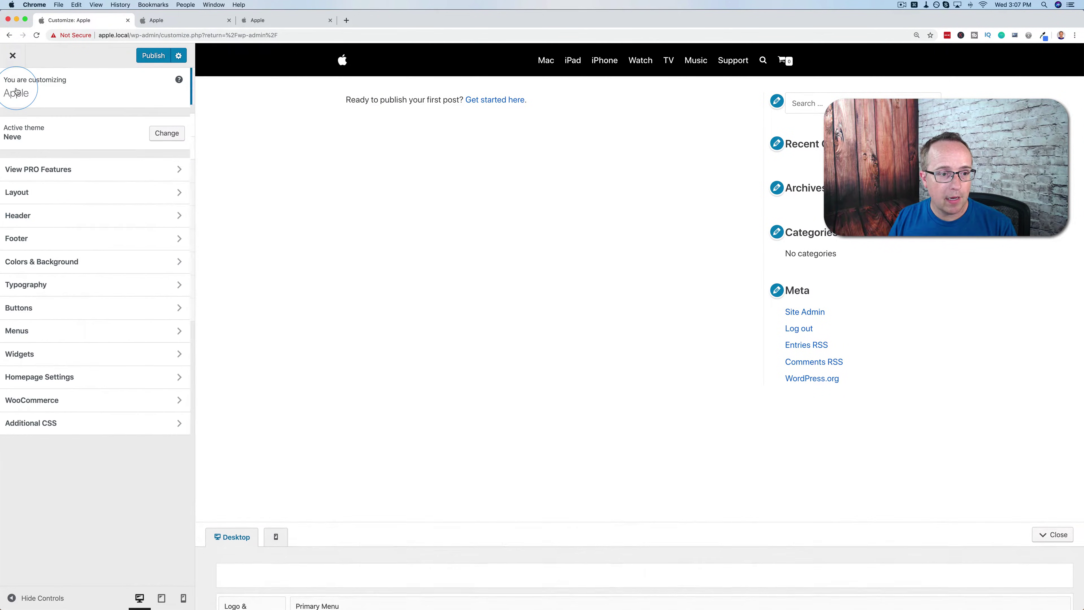
{"action": "left_click", "coordinate": [63, 428]}
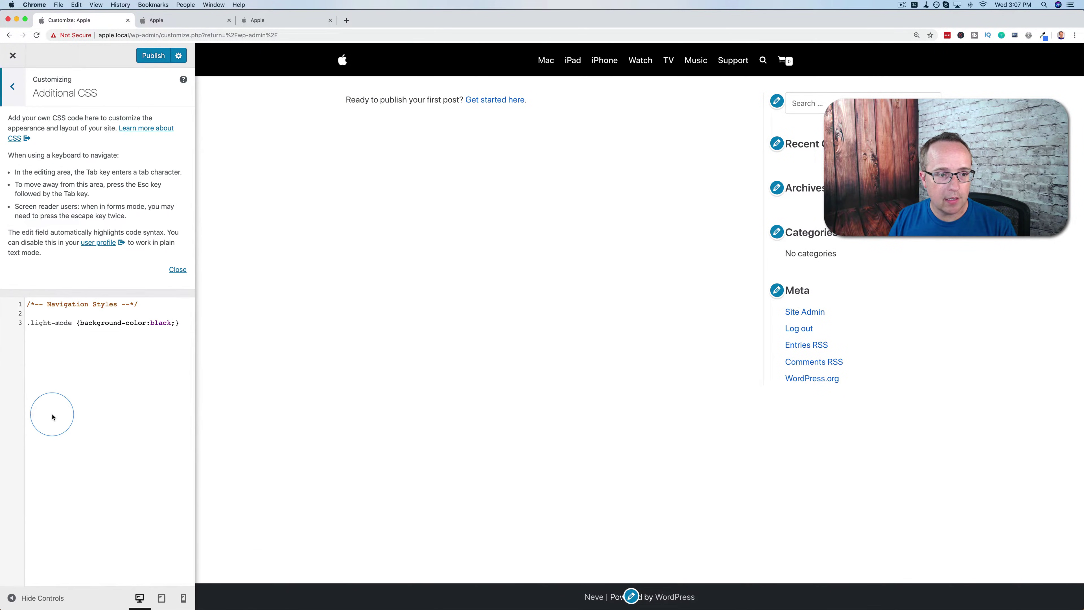
{"action": "left_click", "coordinate": [155, 344]}
{"action": "key", "text": "Return"}
{"action": "key", "text": "Return"}
{"action": "type", "text": ".row .primary-menu-ul>li:not(:last-child) {     padding-right: 83px !important; }"}
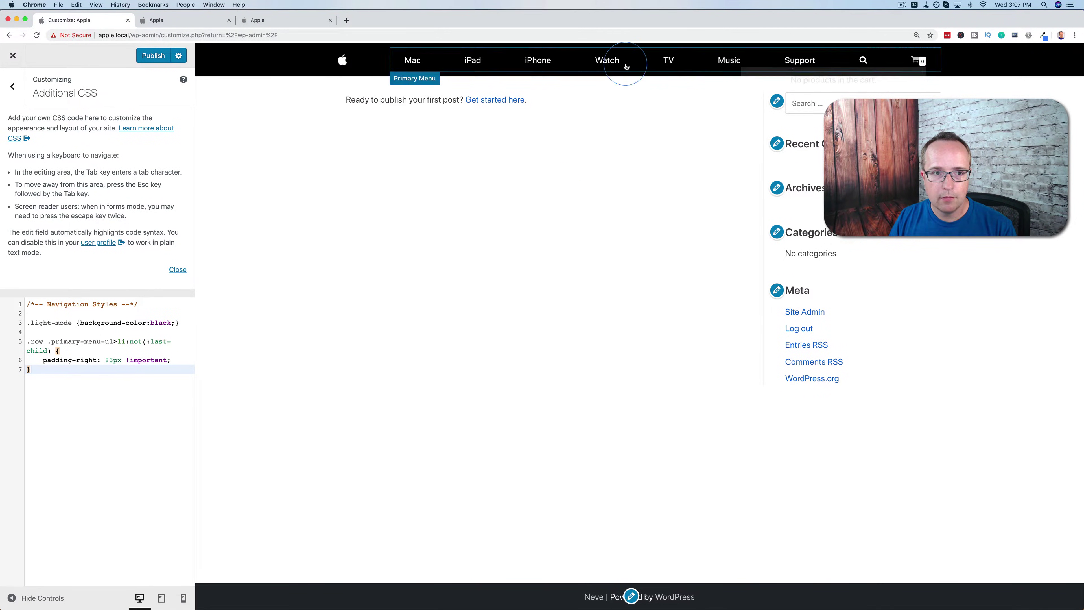
Step: Check the menu spacing against the Apple site, publish the changes, and reload the front-end page
{"action": "left_click", "coordinate": [253, 21]}
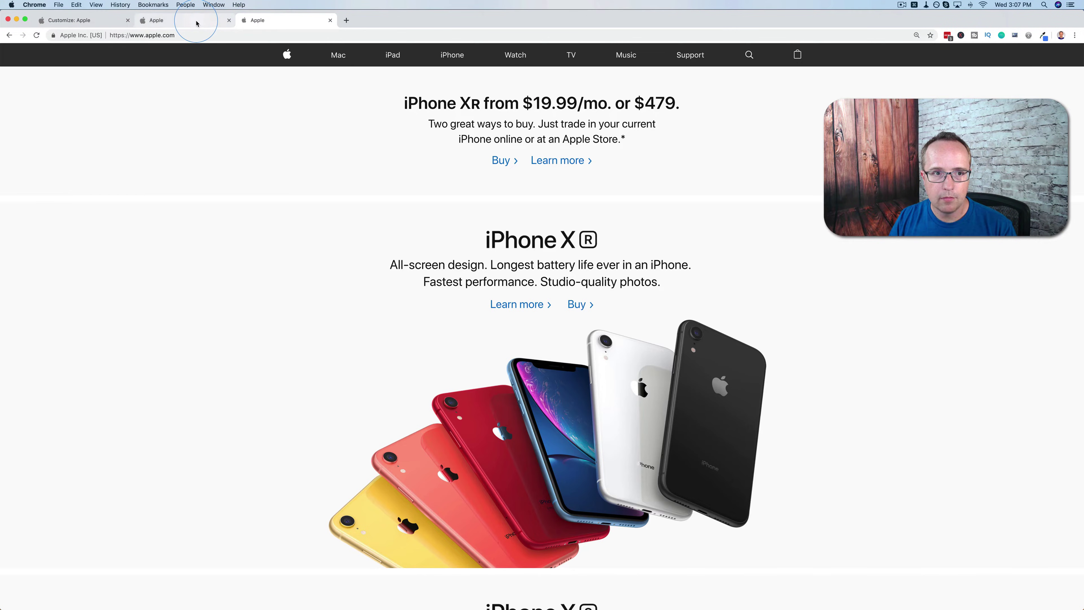
{"action": "left_click", "coordinate": [97, 23]}
{"action": "left_click", "coordinate": [153, 56]}
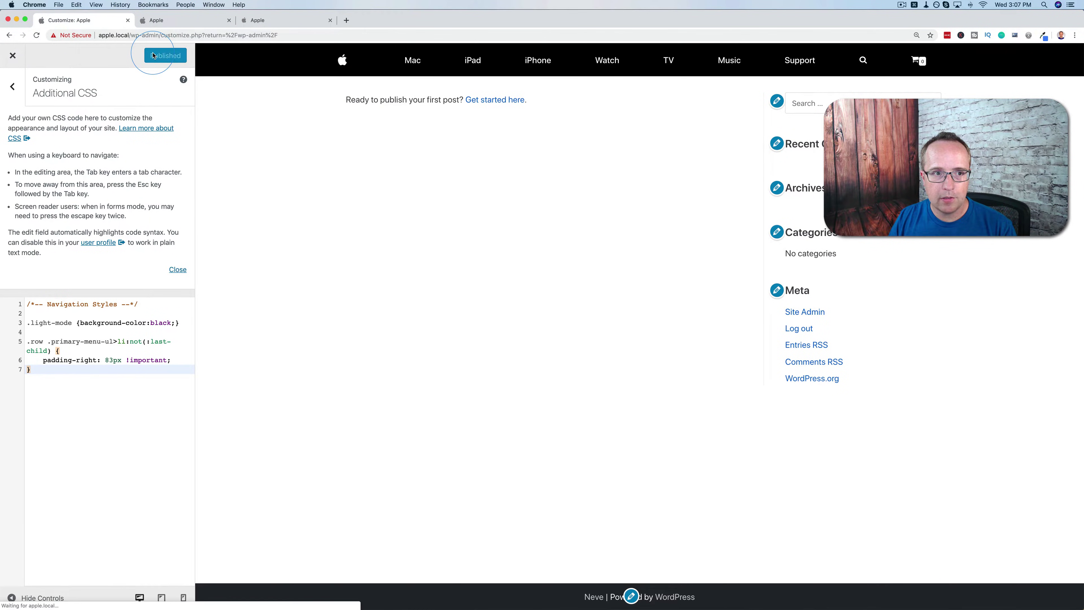
{"action": "left_click", "coordinate": [177, 23]}
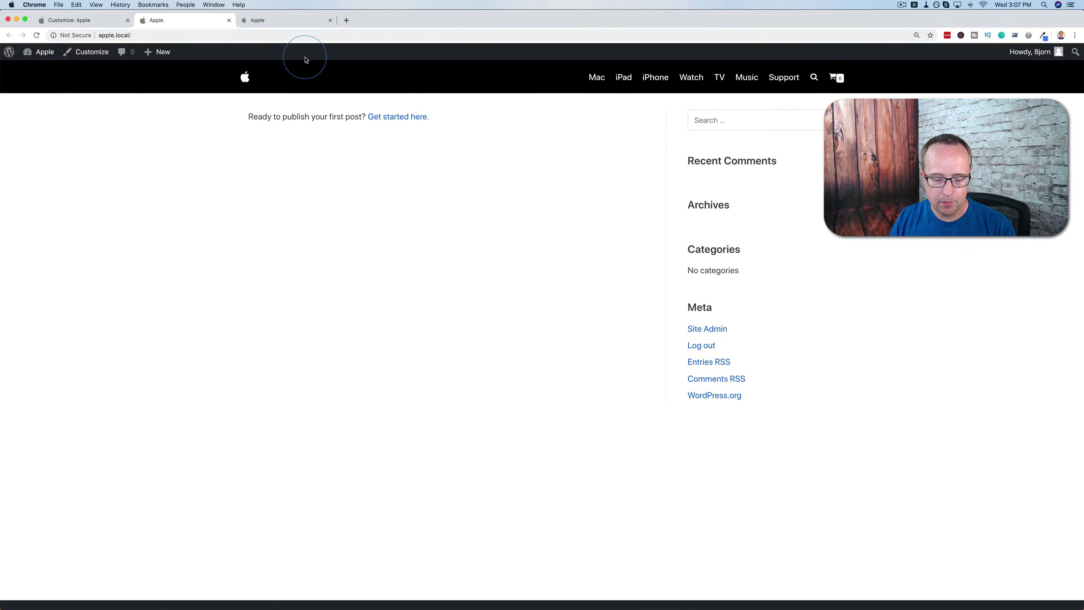
{"action": "key", "text": "super+r"}
Step: Compare the reloaded page's logo and menu item positions with the Apple site's navigation bar
{"action": "left_click", "coordinate": [264, 19]}
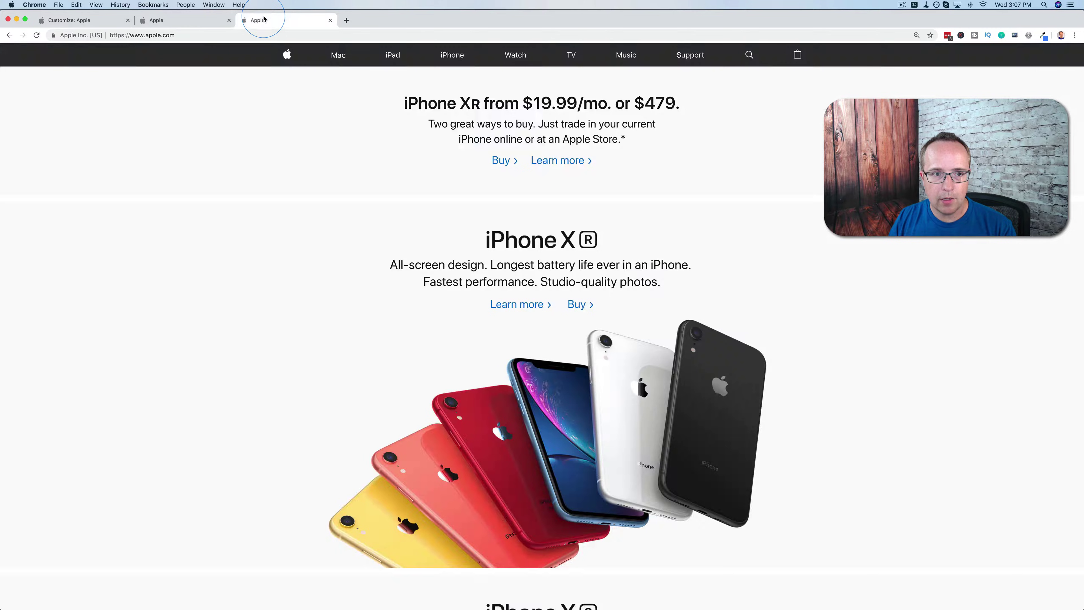
{"action": "left_click", "coordinate": [195, 19]}
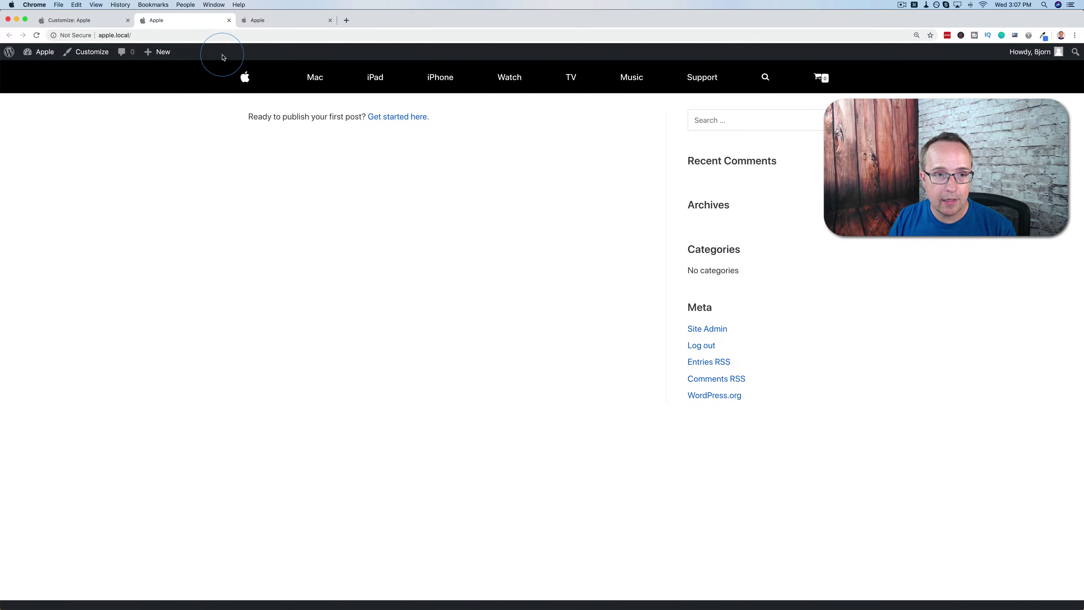
{"action": "left_click", "coordinate": [268, 21]}
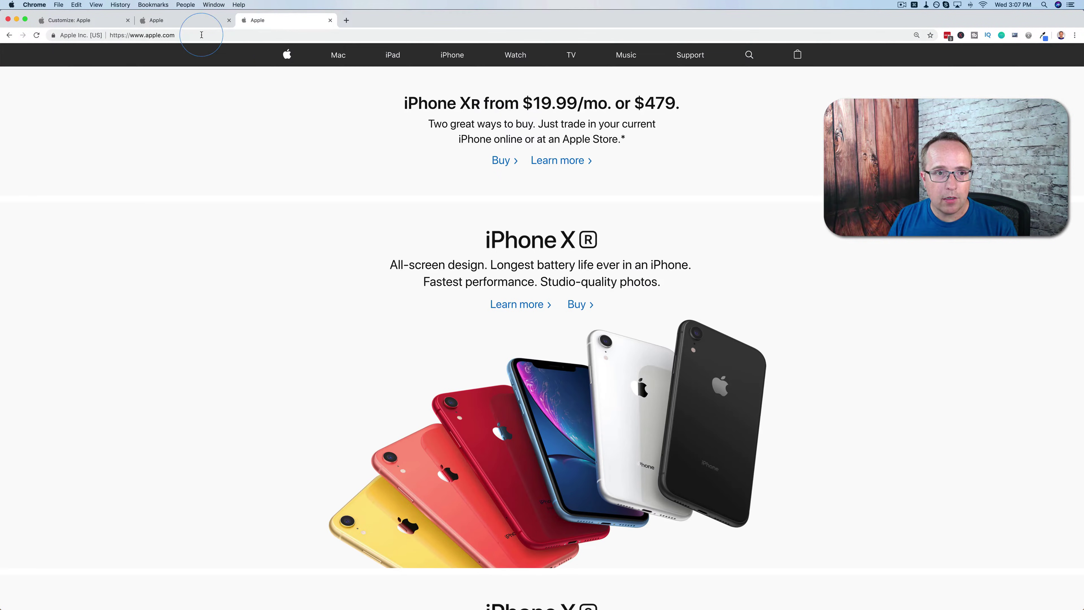
{"action": "left_click", "coordinate": [198, 21]}
{"action": "left_click", "coordinate": [261, 19]}
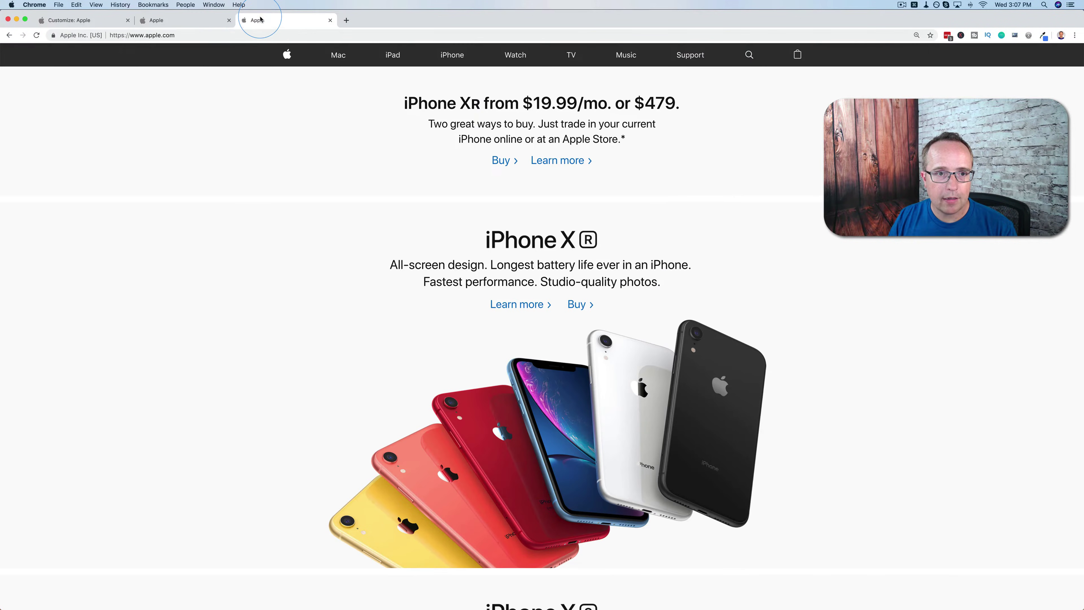
Step: Copy the navigation bar's background color from the Apple site's inspected styles and set the .light-mode background-color to rgba(45,45,45,0.98)
{"action": "right_click", "coordinate": [198, 62]}
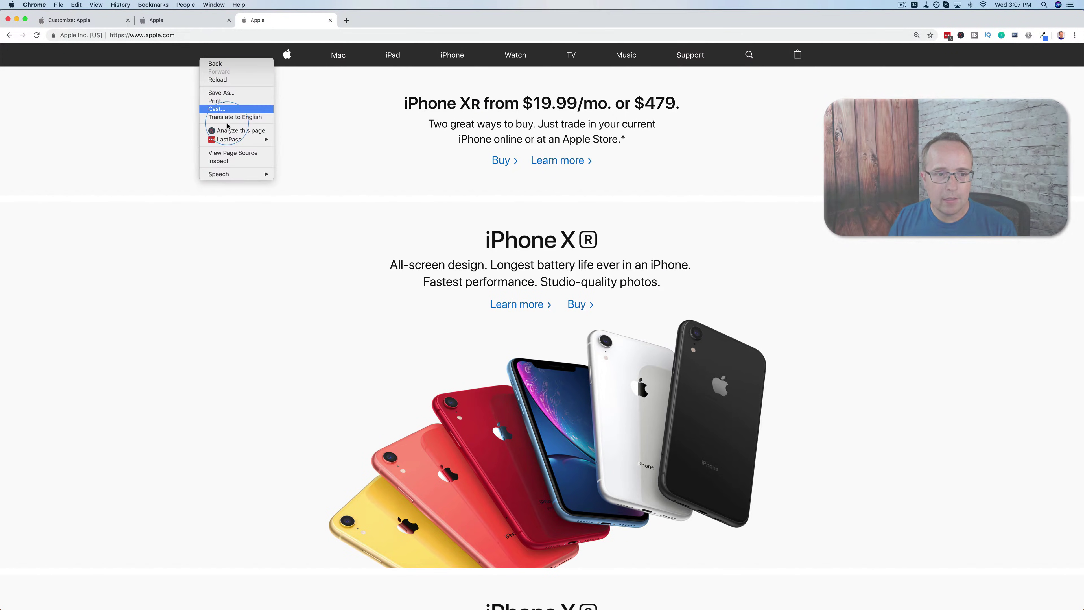
{"action": "left_click", "coordinate": [222, 163]}
{"action": "left_click", "coordinate": [775, 155]}
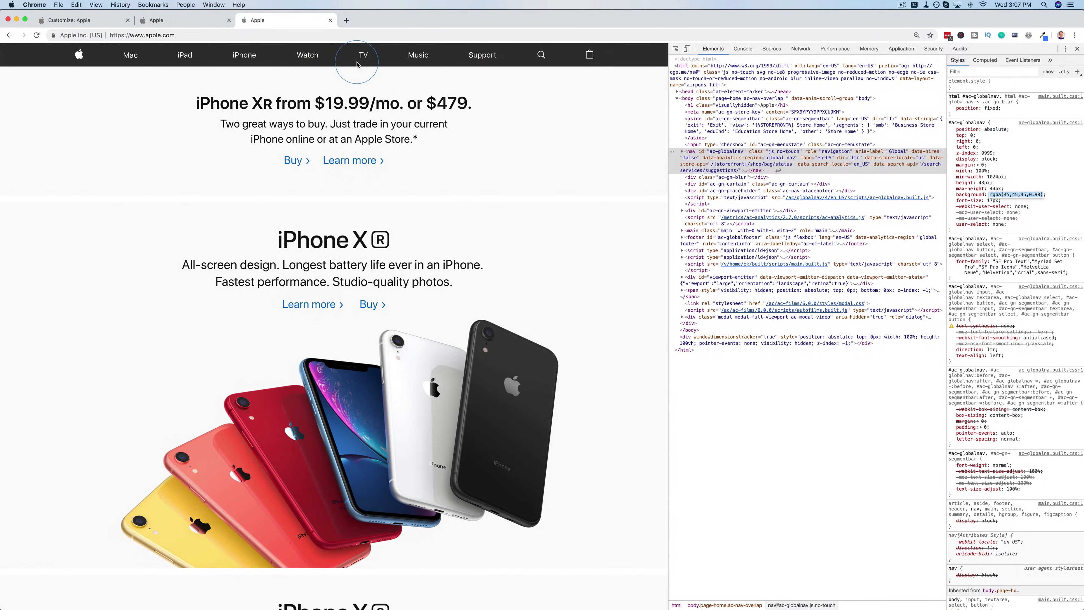
{"action": "left_click", "coordinate": [103, 20]}
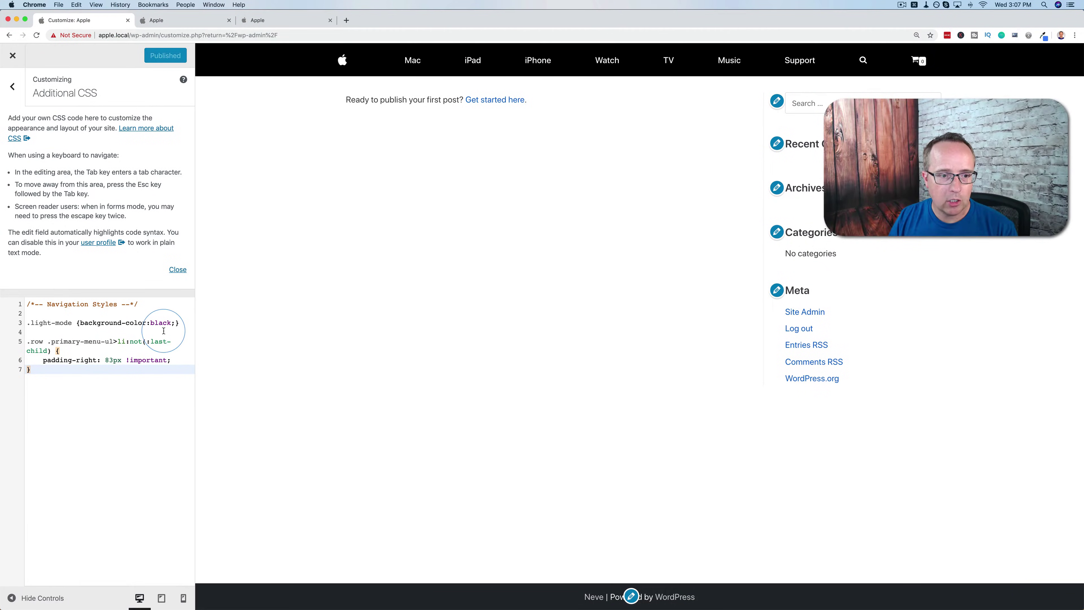
{"action": "double_click", "coordinate": [155, 323]}
{"action": "type", "text": "rgba(45,45,45,0.98)"}
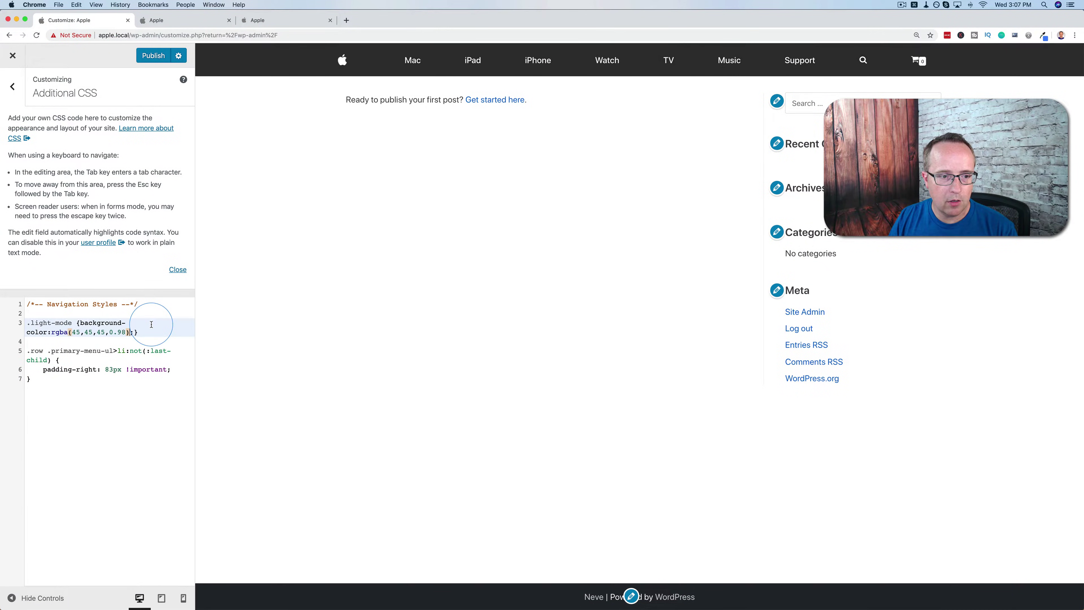
Step: Publish the CSS change, reload the front-end page, and compare its header color with the Apple site's navigation bar
{"action": "left_click", "coordinate": [150, 54]}
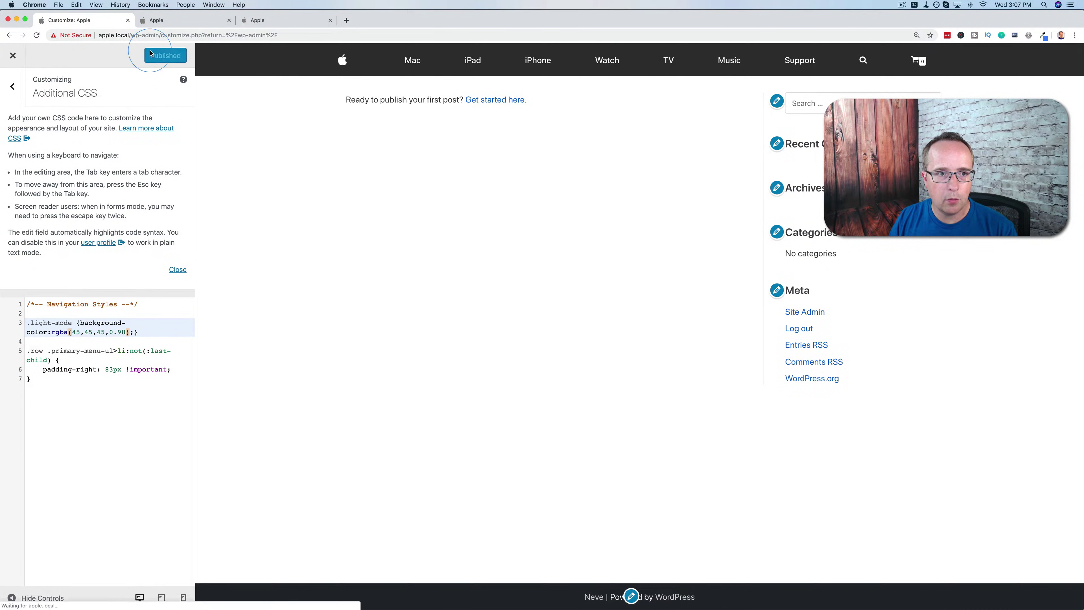
{"action": "left_click", "coordinate": [202, 21]}
{"action": "key", "text": "super+r"}
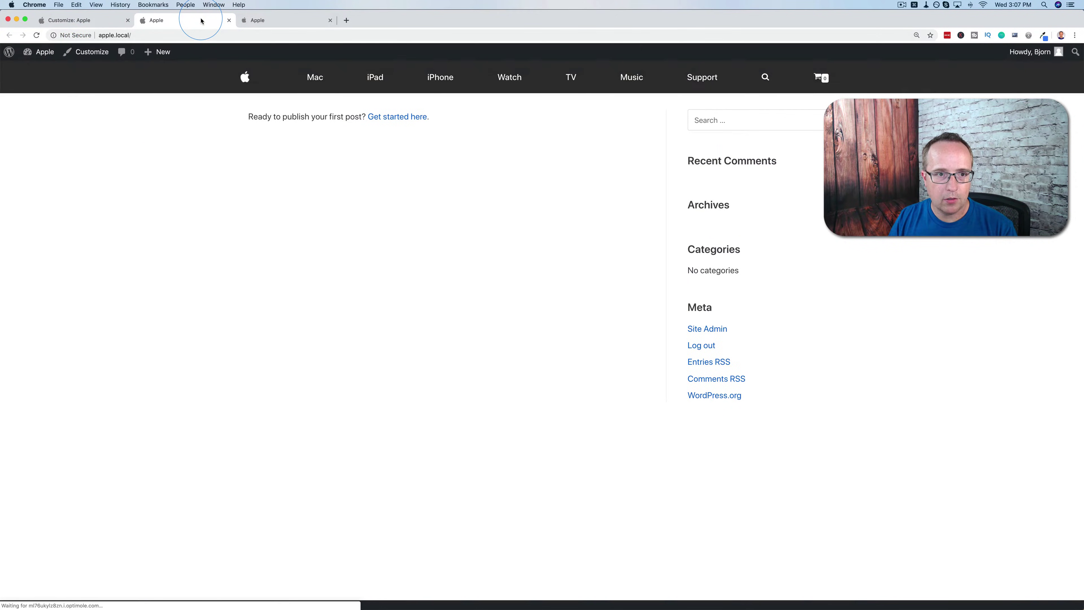
{"action": "key", "text": "ctrl+Tab"}
{"action": "left_click", "coordinate": [1077, 49]}
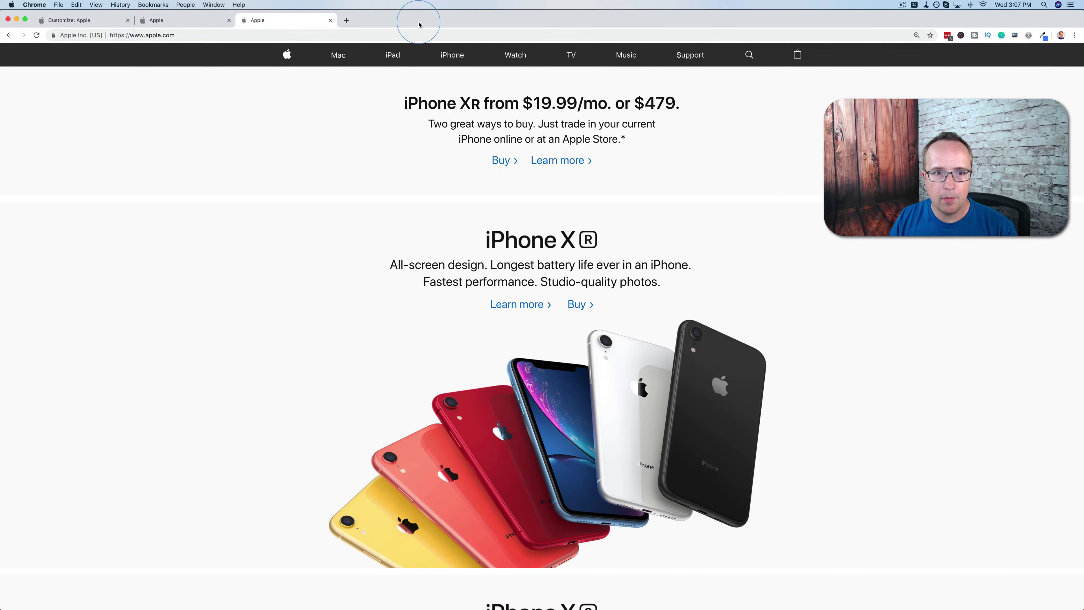
{"action": "key", "text": "ctrl+shift+Tab"}
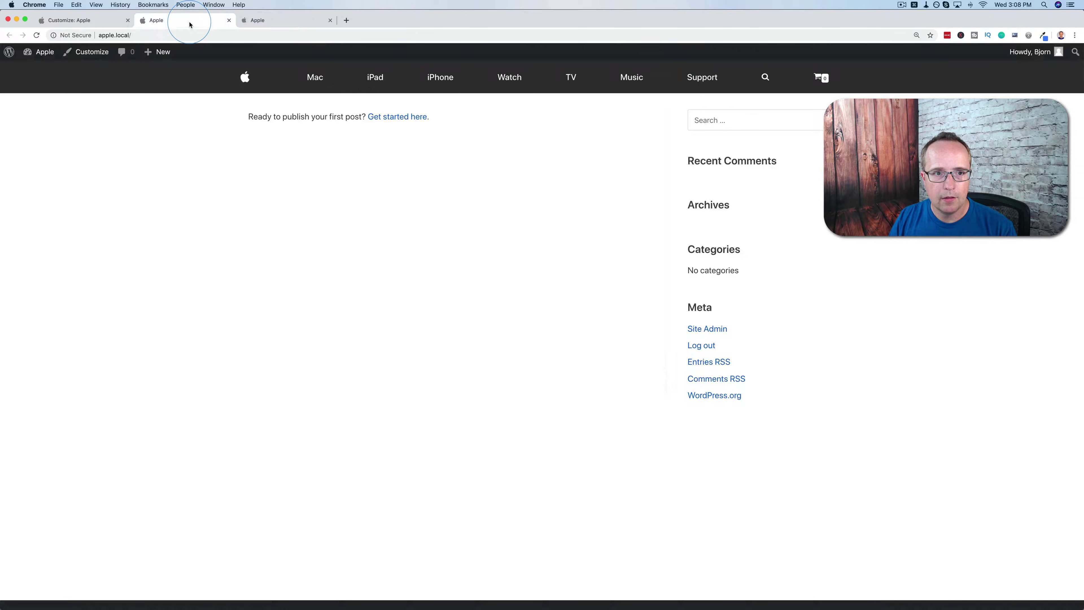
{"action": "left_click", "coordinate": [279, 25]}
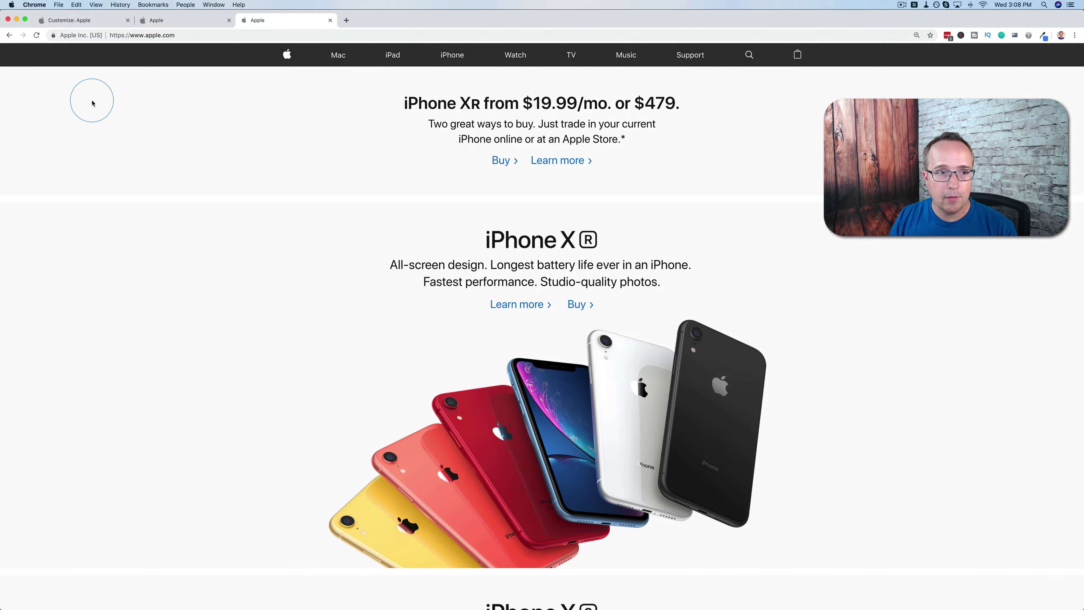
Step: Set the Default Container Style to Full Width in the Container layout settings and publish the change
{"action": "left_click", "coordinate": [85, 22]}
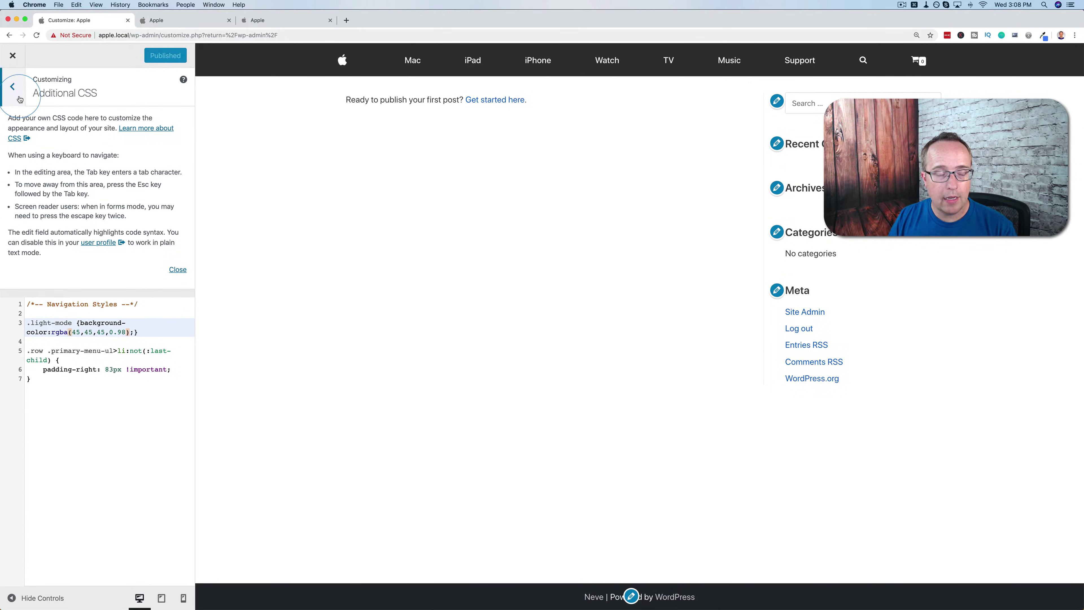
{"action": "left_click", "coordinate": [13, 88]}
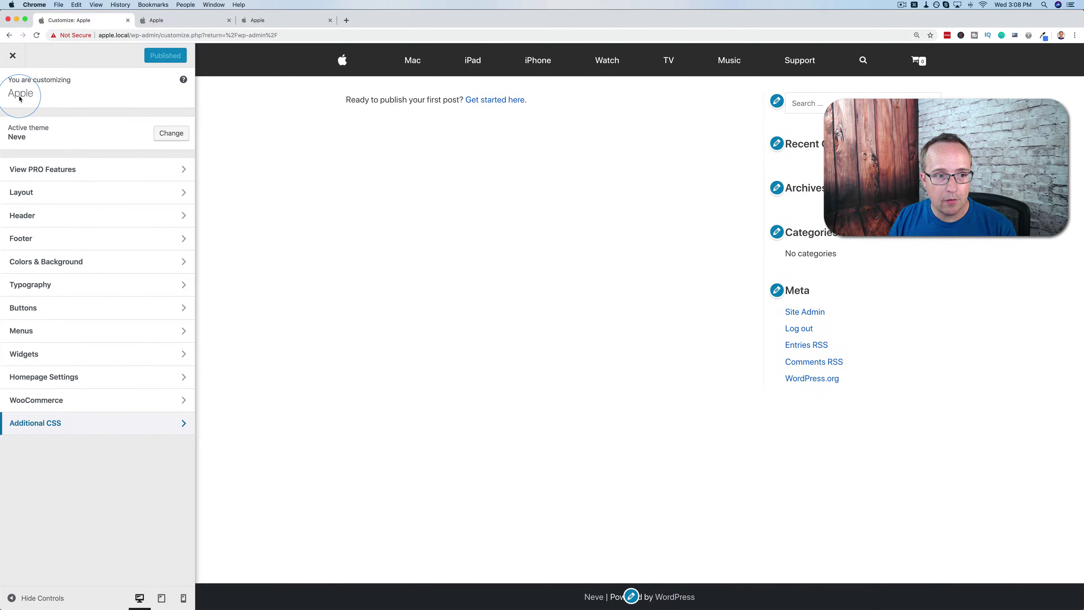
{"action": "left_click", "coordinate": [51, 194]}
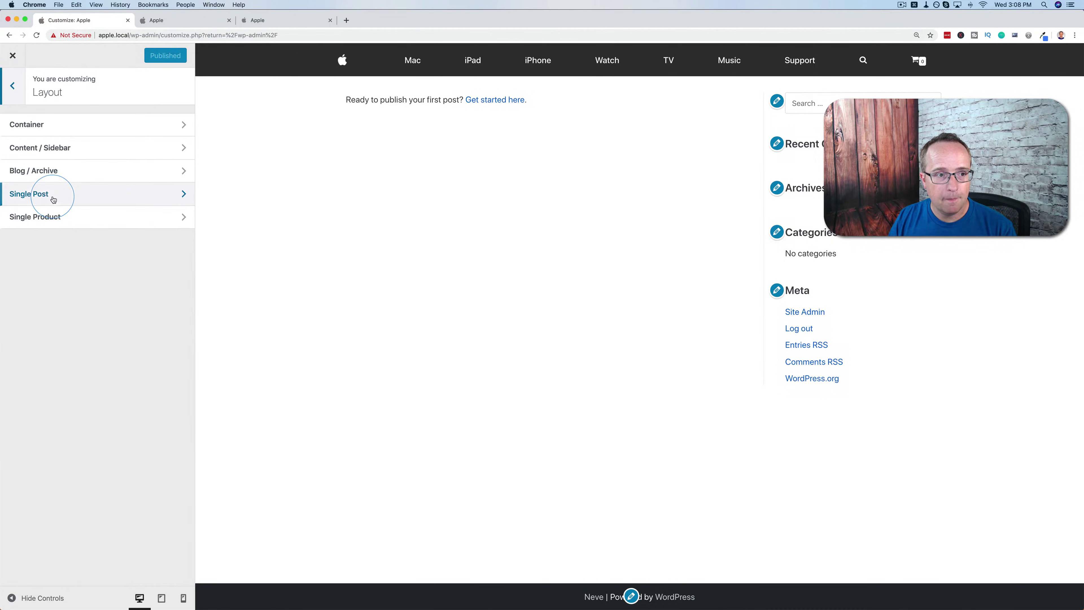
{"action": "left_click", "coordinate": [47, 128]}
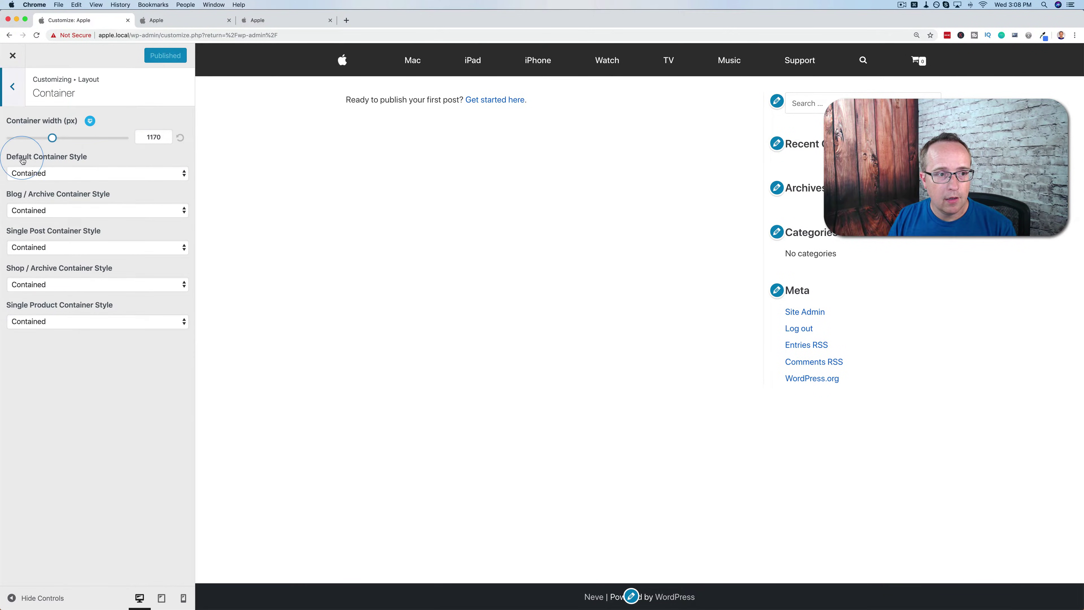
{"action": "left_click", "coordinate": [73, 173]}
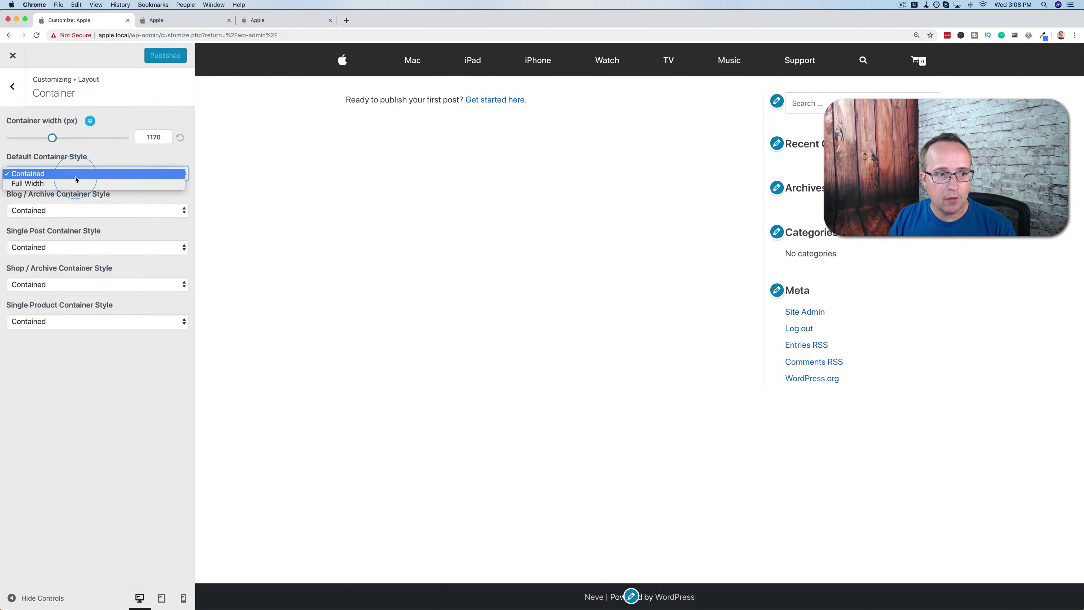
{"action": "left_click", "coordinate": [33, 183]}
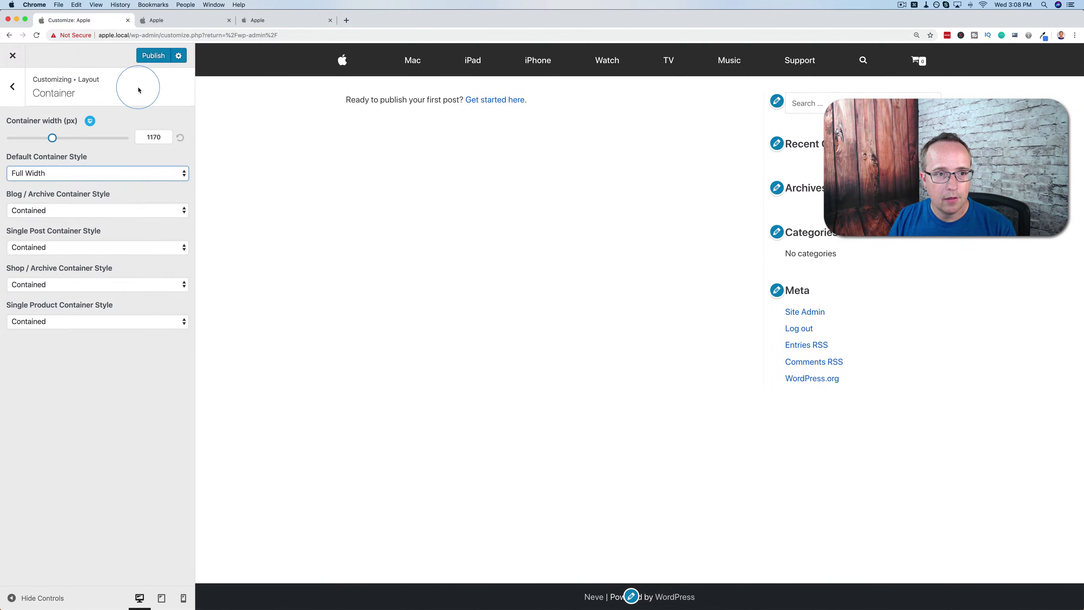
{"action": "left_click", "coordinate": [155, 63]}
Step: Compare the front-end page's header and content layout with the Apple homepage
{"action": "left_click", "coordinate": [178, 26]}
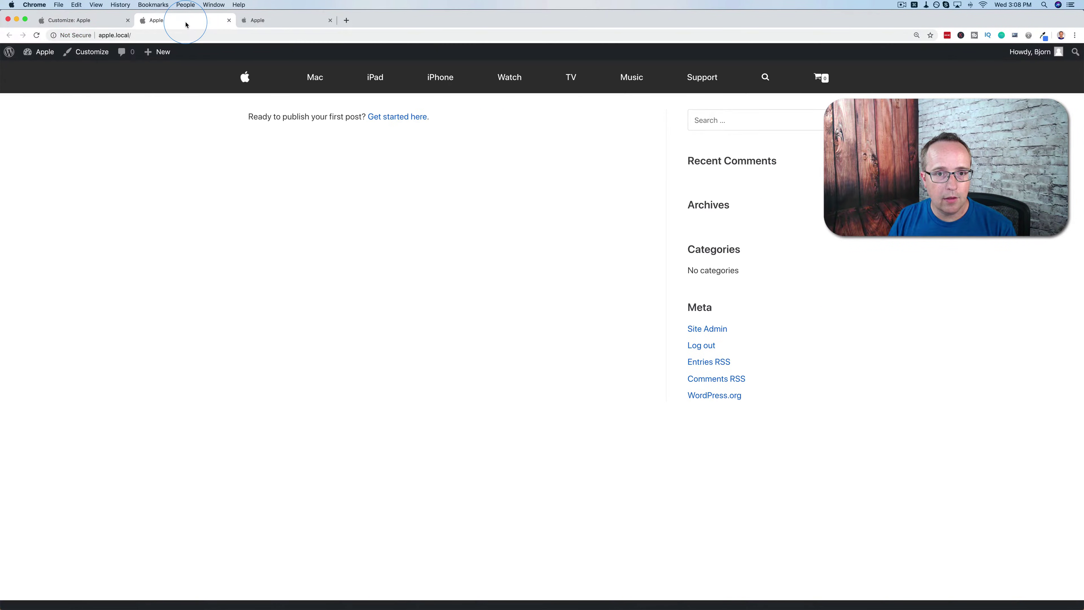
{"action": "left_click", "coordinate": [340, 176]}
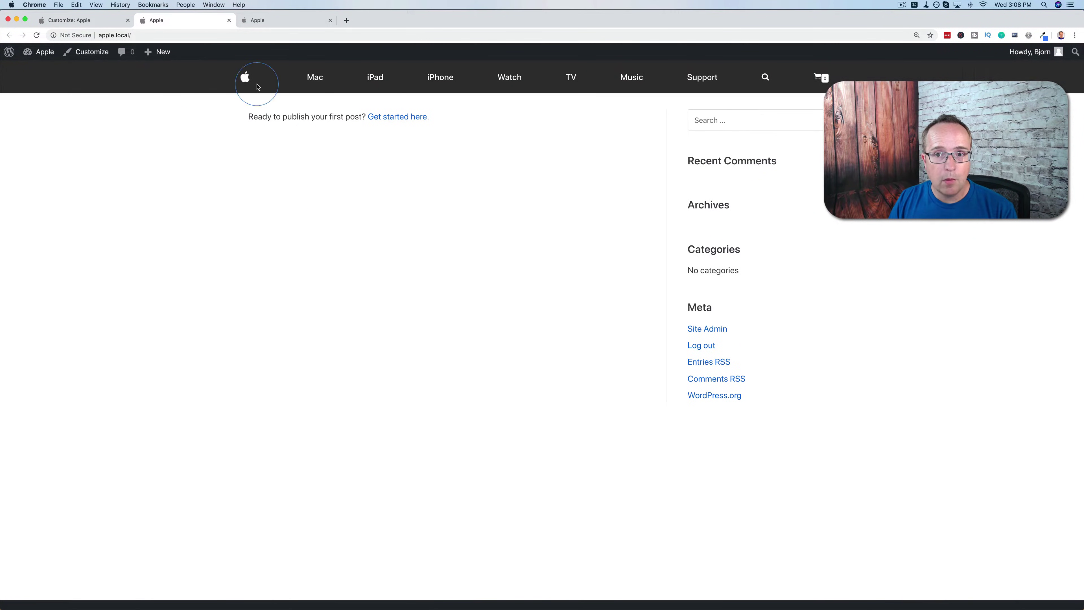
{"action": "left_click", "coordinate": [302, 22]}
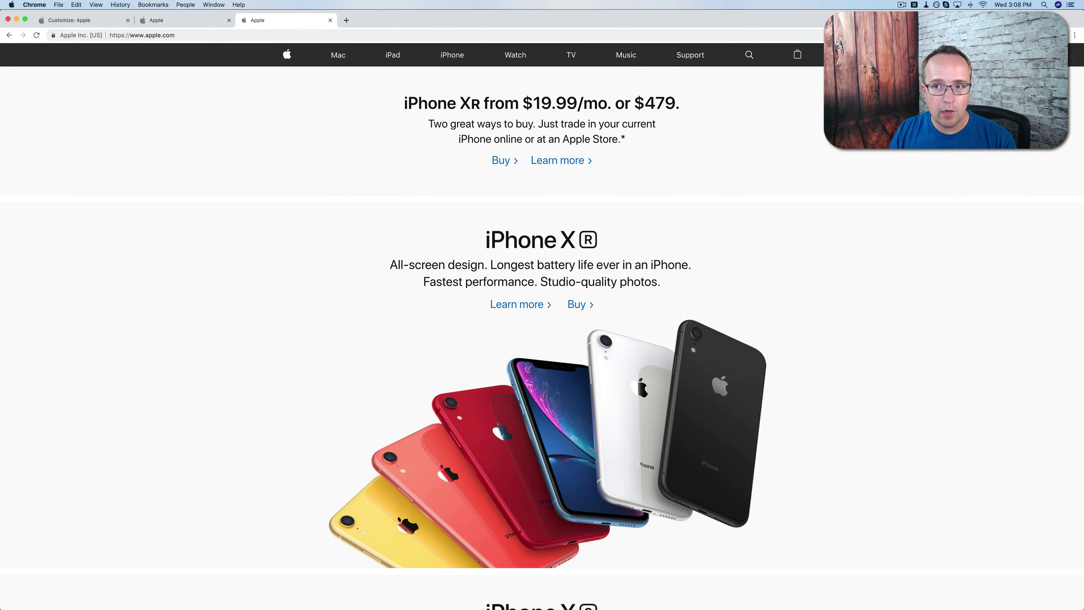
{"action": "left_click", "coordinate": [166, 20]}
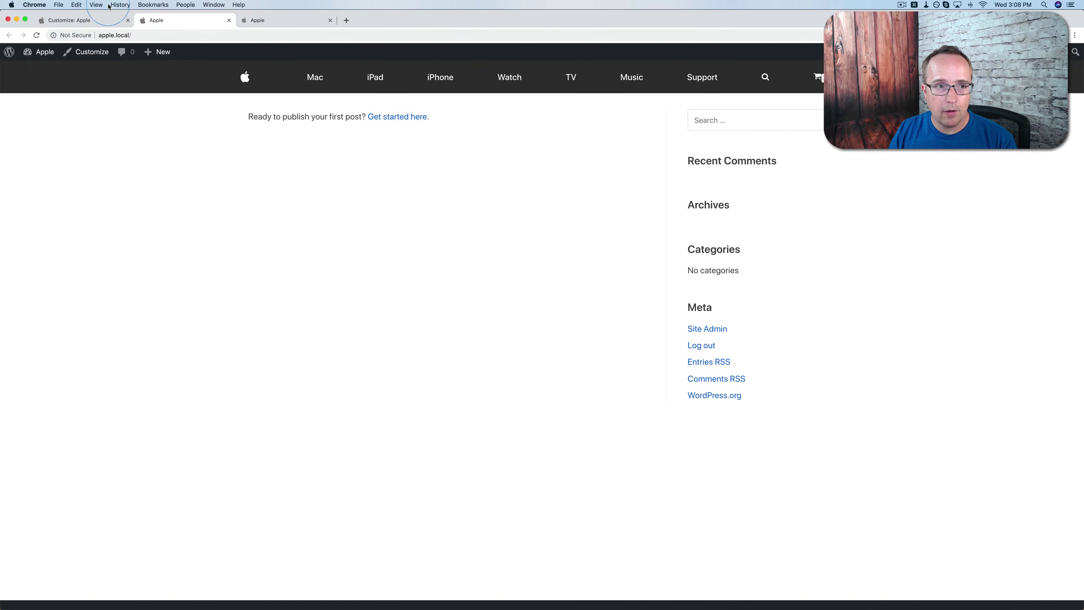
Step: Set the Sitewide Sidebar Layout to no sidebar, publish the change, and reload the front-end page
{"action": "left_click", "coordinate": [91, 21]}
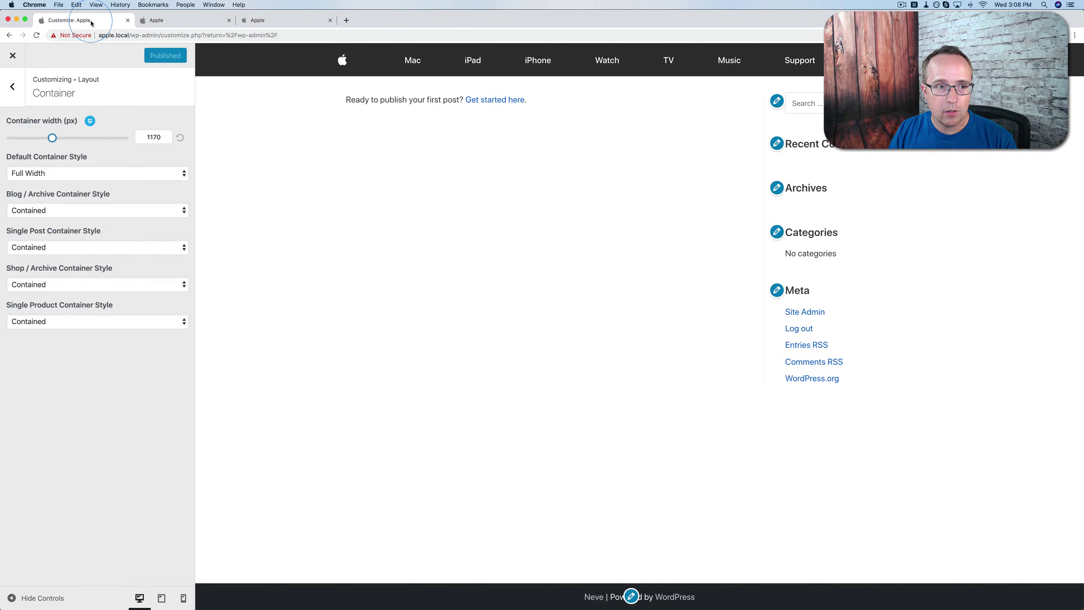
{"action": "left_click", "coordinate": [12, 87]}
{"action": "left_click", "coordinate": [91, 150]}
{"action": "left_click", "coordinate": [38, 150]}
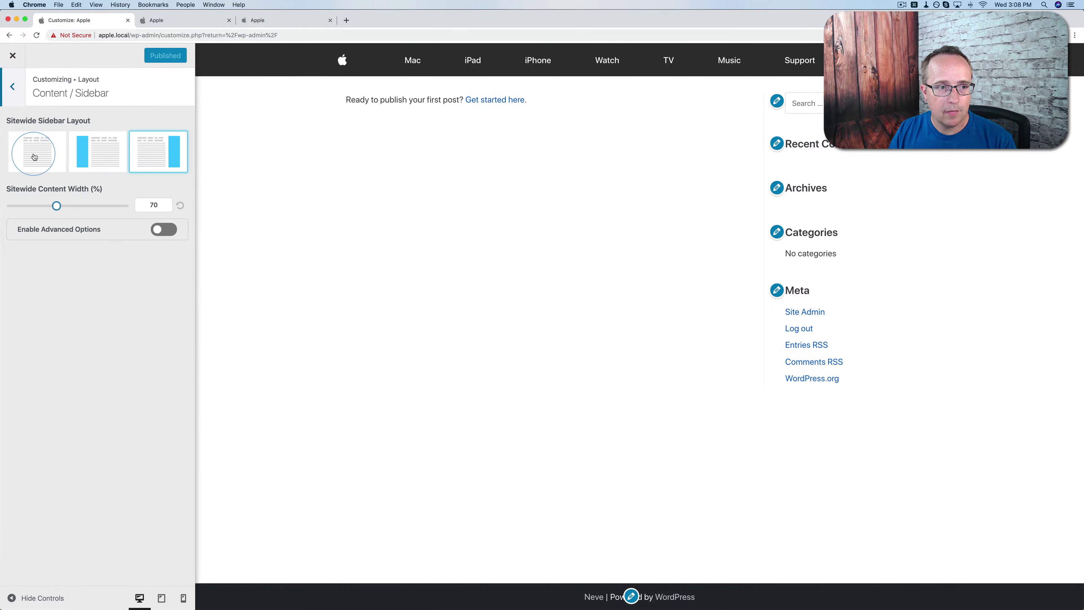
{"action": "left_click", "coordinate": [153, 56]}
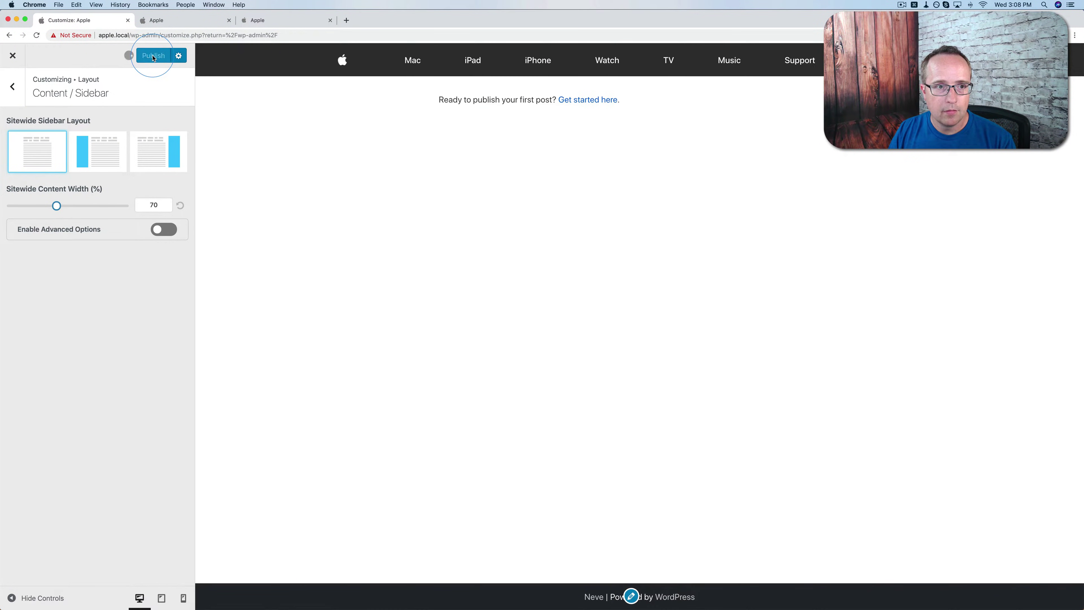
{"action": "left_click", "coordinate": [173, 23]}
{"action": "key", "text": "super+r"}
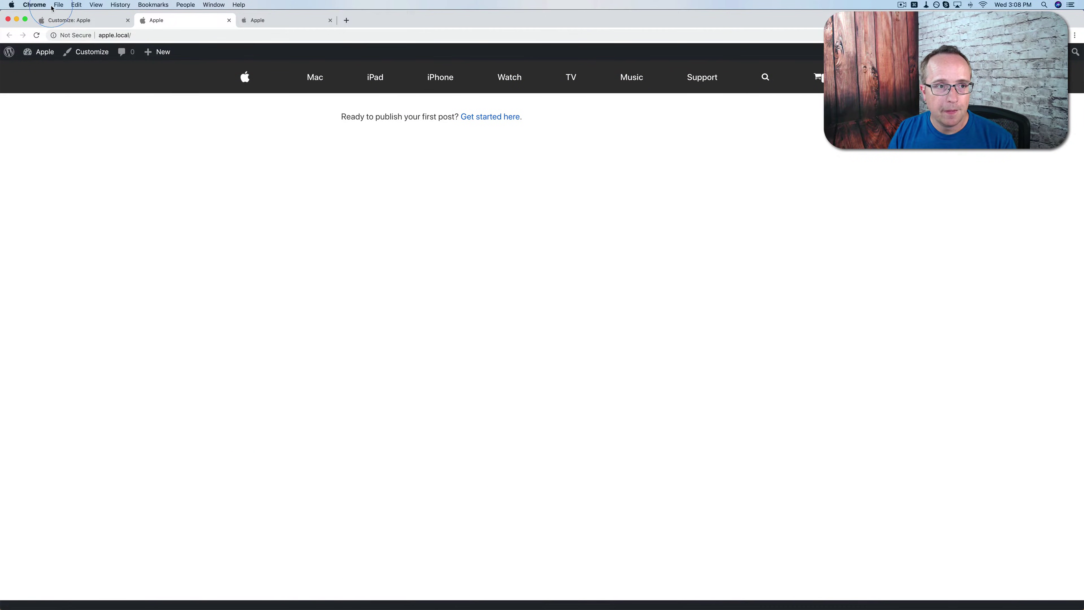
Step: Leave the Customizer, start a new page from the Pages list, and dismiss the block editor's welcome tip
{"action": "left_click", "coordinate": [68, 19]}
{"action": "left_click", "coordinate": [13, 56]}
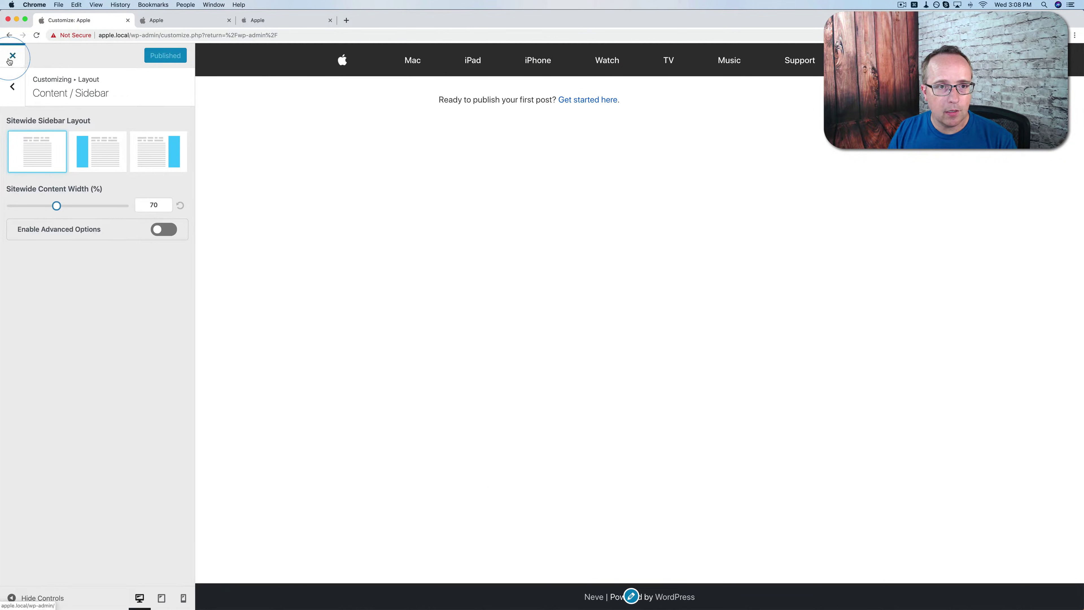
{"action": "mouse_move", "coordinate": [23, 179]}
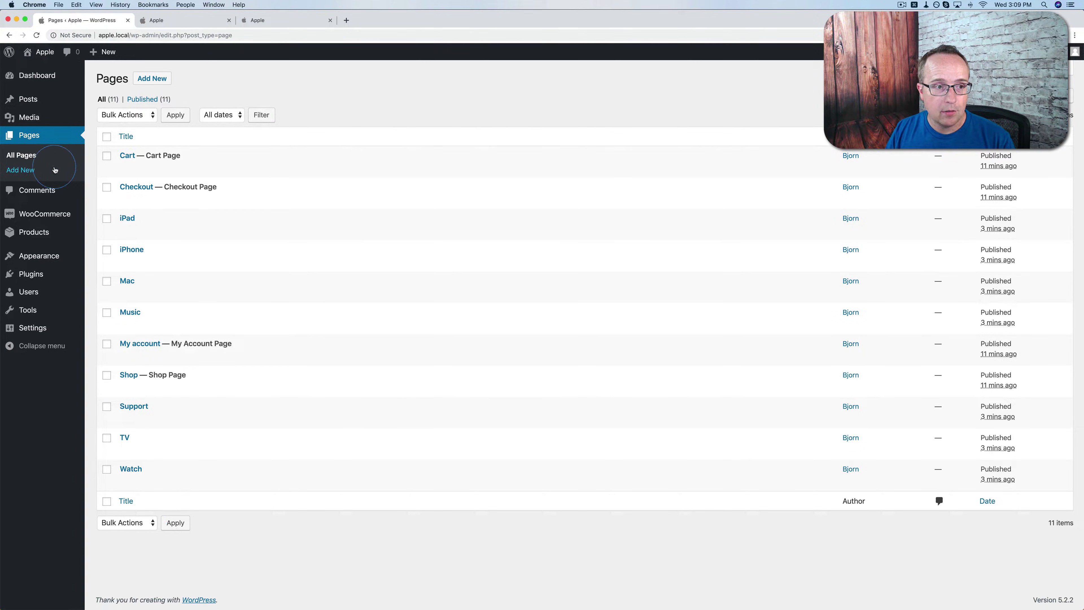
{"action": "left_click", "coordinate": [151, 78]}
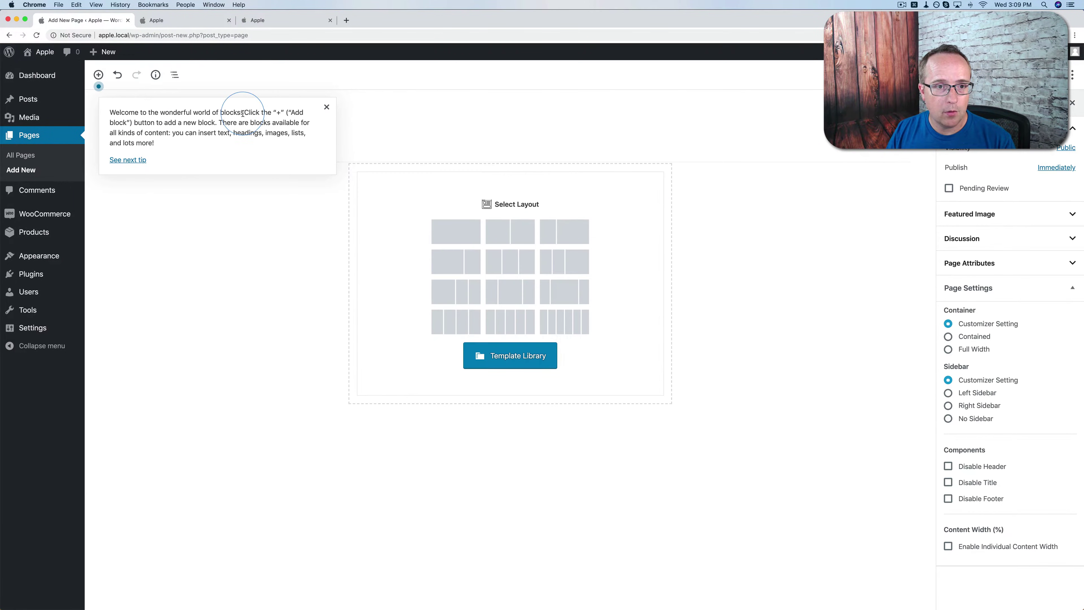
{"action": "left_click", "coordinate": [327, 108]}
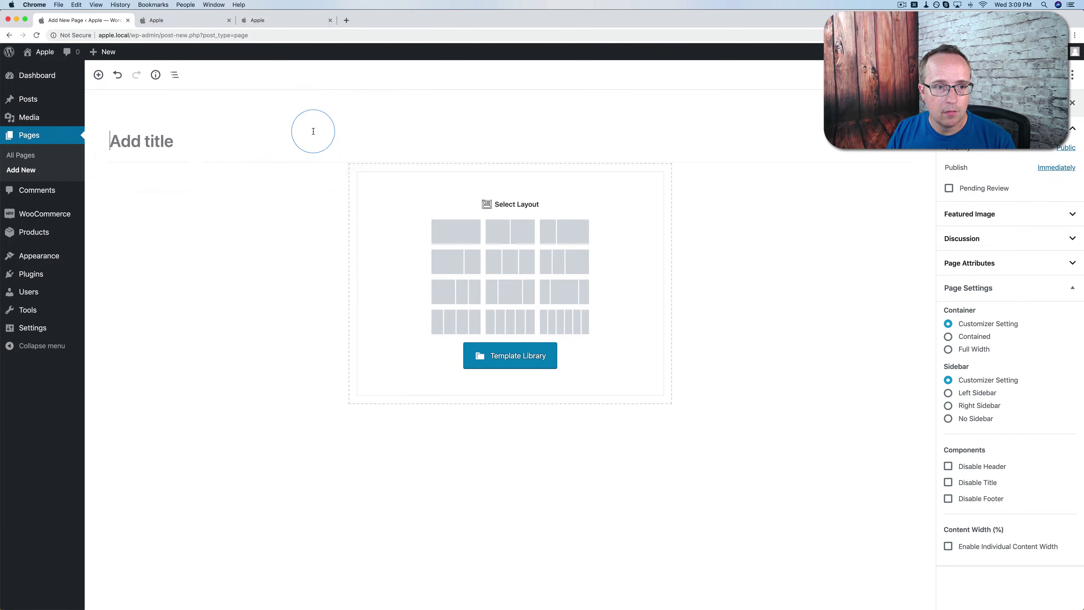
Step: Title the new page "Homepage"
{"action": "left_click", "coordinate": [242, 146]}
{"action": "type", "text": "HomePage"}
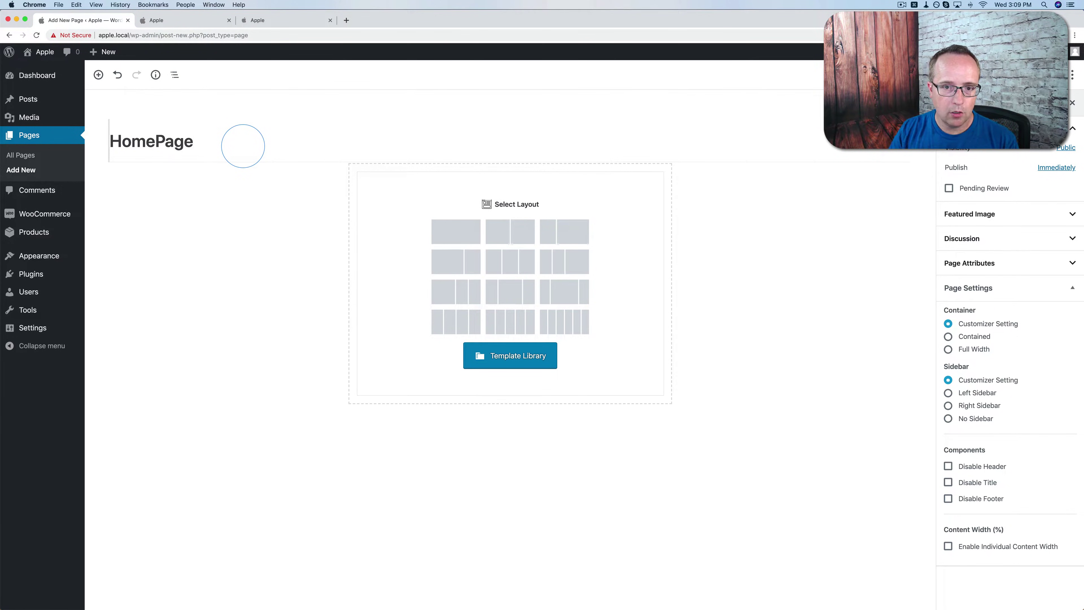
{"action": "key", "text": "BackSpace"}
{"action": "key", "text": "BackSpace"}
{"action": "key", "text": "BackSpace"}
{"action": "key", "text": "BackSpace"}
{"action": "type", "text": "page"}
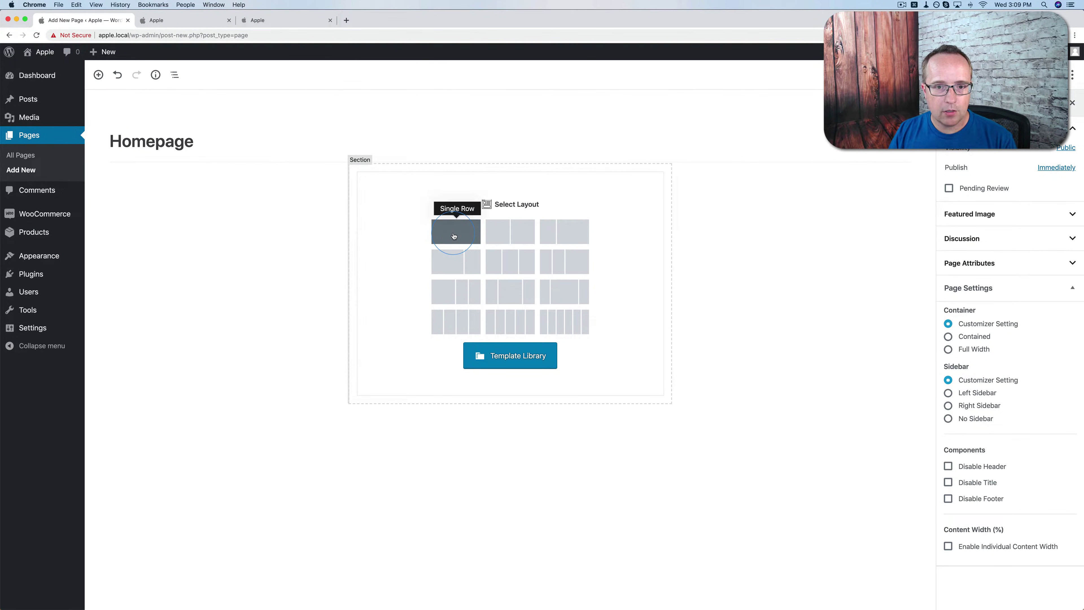
Step: Give the section a Single Row layout, check the Apple site's top promo text, and insert an Otter Advanced Heading block in the section
{"action": "left_click", "coordinate": [454, 237]}
{"action": "left_click", "coordinate": [256, 20]}
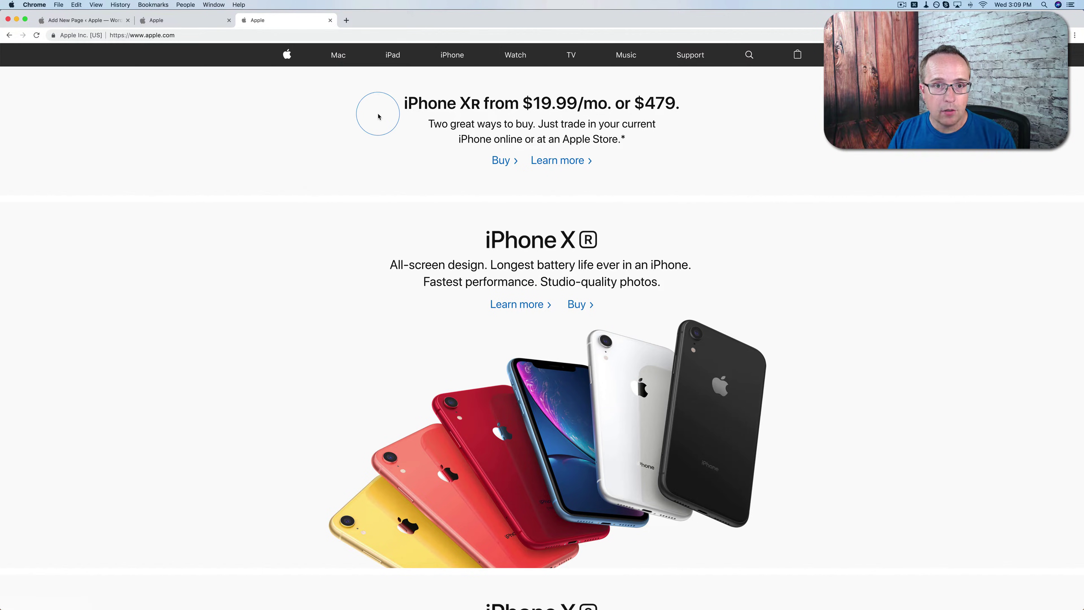
{"action": "left_click_drag", "start_coordinate": [377, 98], "coordinate": [641, 165]}
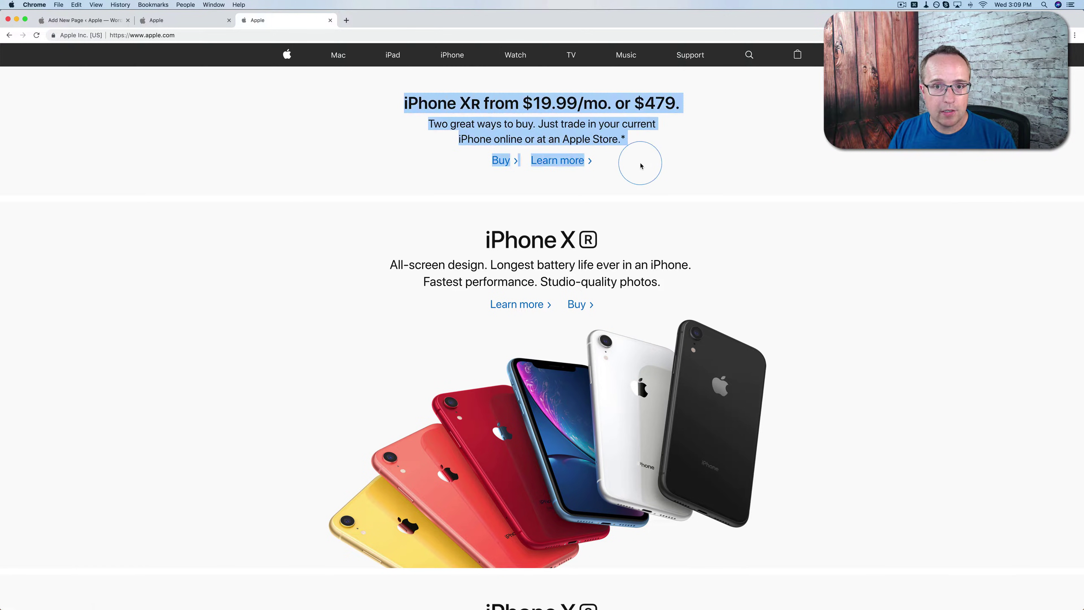
{"action": "left_click", "coordinate": [99, 22]}
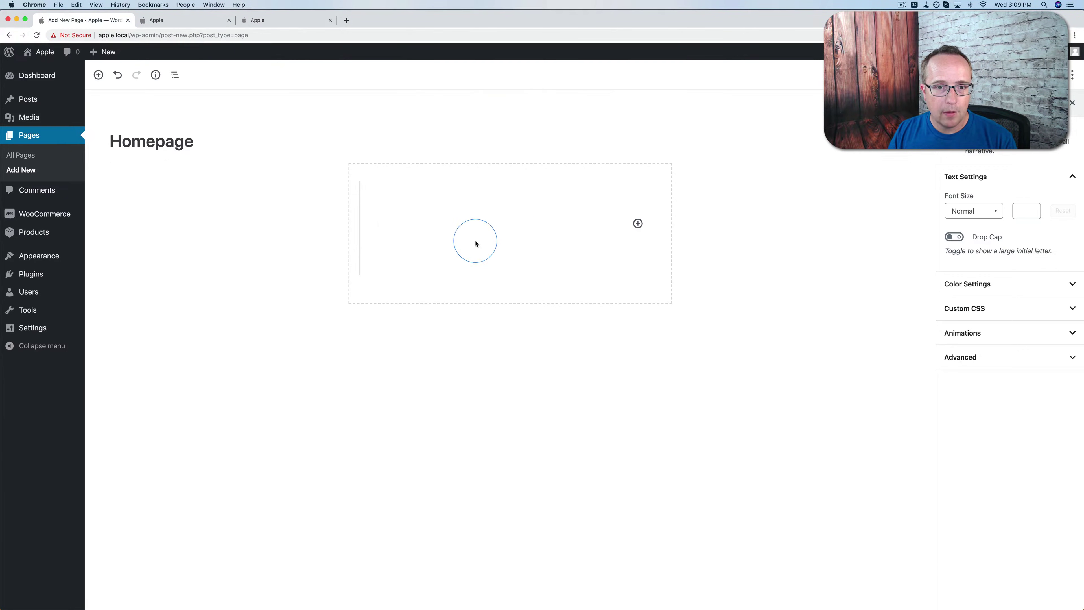
{"action": "left_click", "coordinate": [638, 223]}
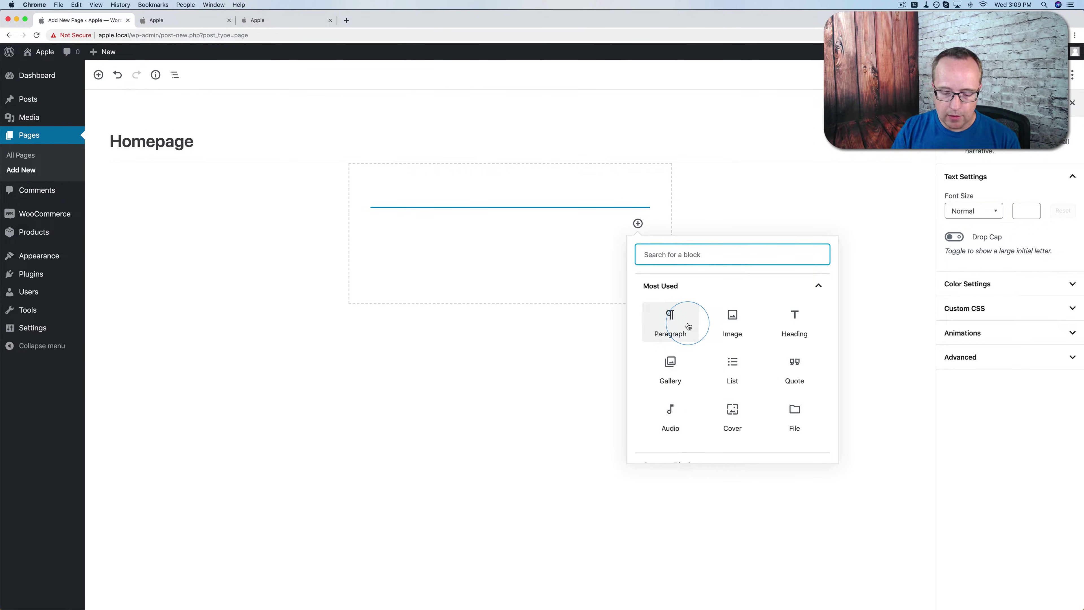
{"action": "type", "text": "head"}
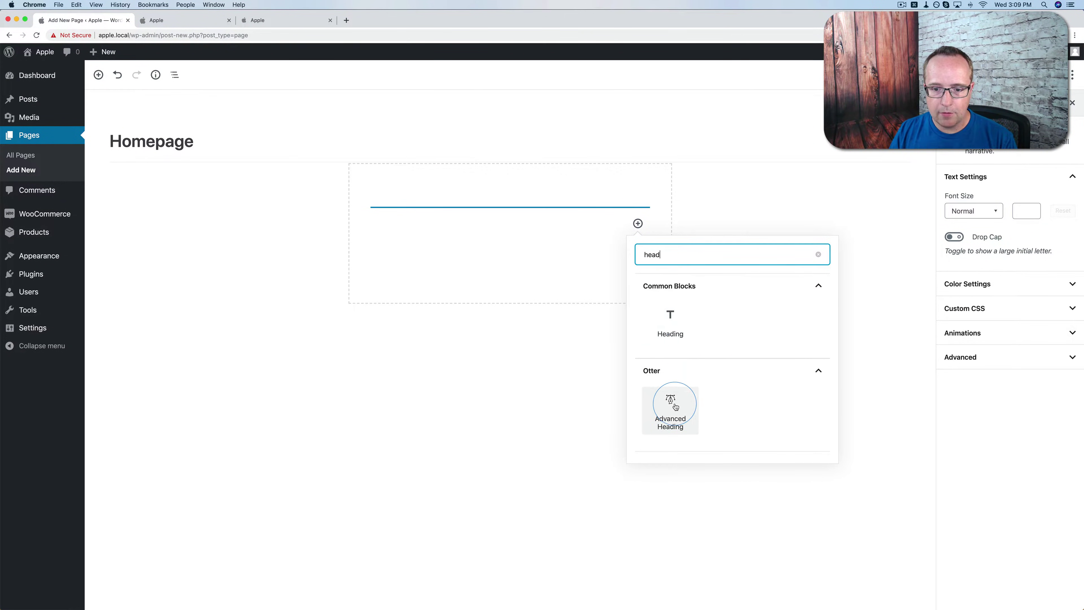
{"action": "left_click", "coordinate": [673, 407]}
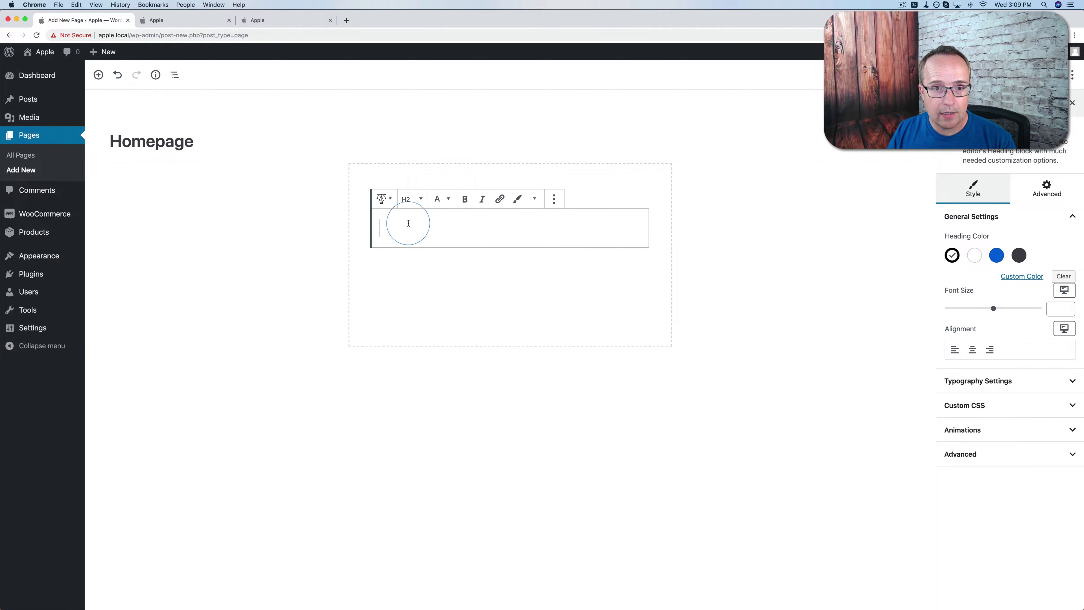
Step: Copy the top promo headline "iPhone XR from $19.99/mo. or $479." from the Apple site into the Advanced Heading block and center it
{"action": "left_click", "coordinate": [274, 20]}
{"action": "left_click", "coordinate": [436, 135]}
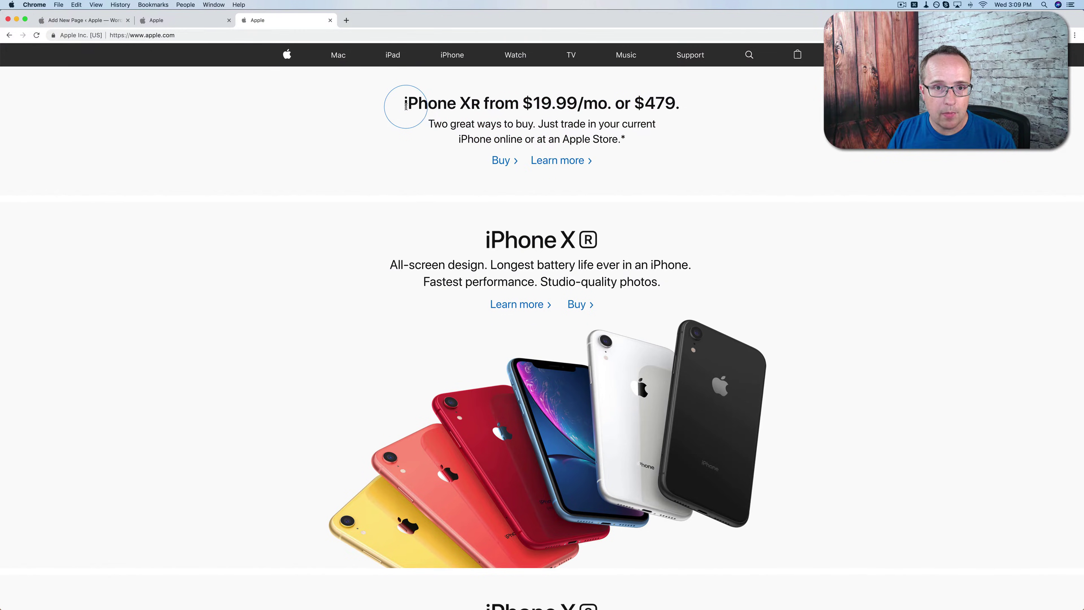
{"action": "left_click_drag", "start_coordinate": [405, 106], "coordinate": [681, 103]}
{"action": "key", "text": "super+c"}
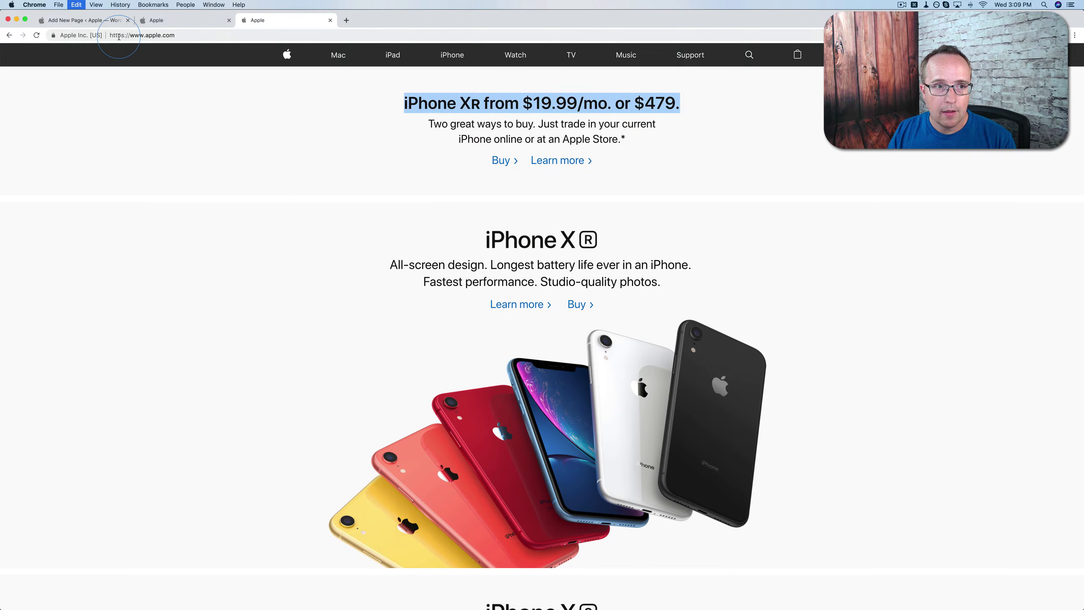
{"action": "left_click", "coordinate": [107, 20]}
{"action": "left_click", "coordinate": [451, 231]}
{"action": "key", "text": "super+v"}
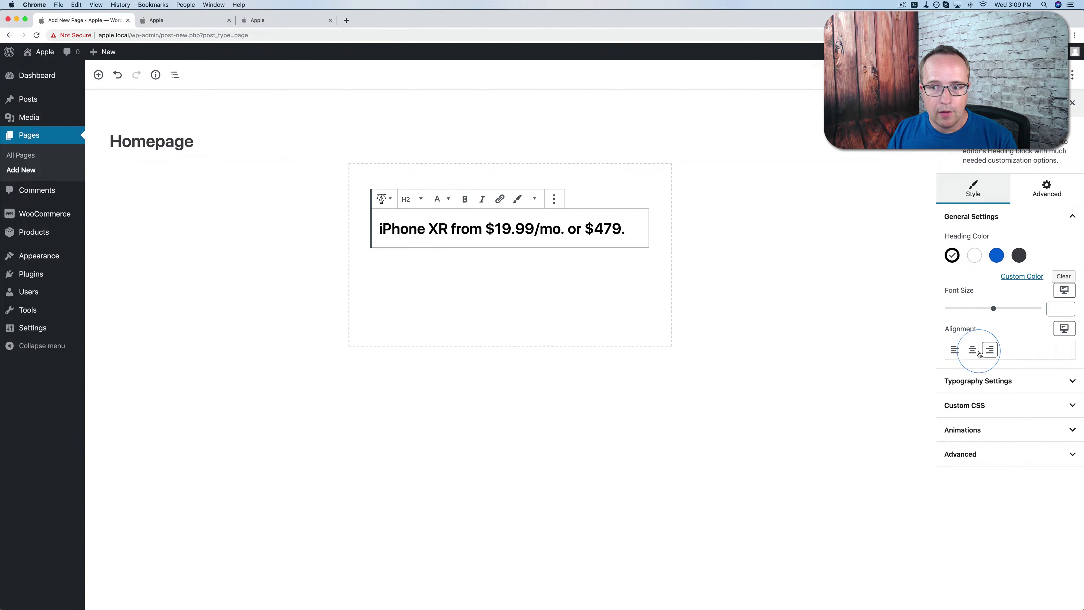
{"action": "left_click", "coordinate": [973, 350]}
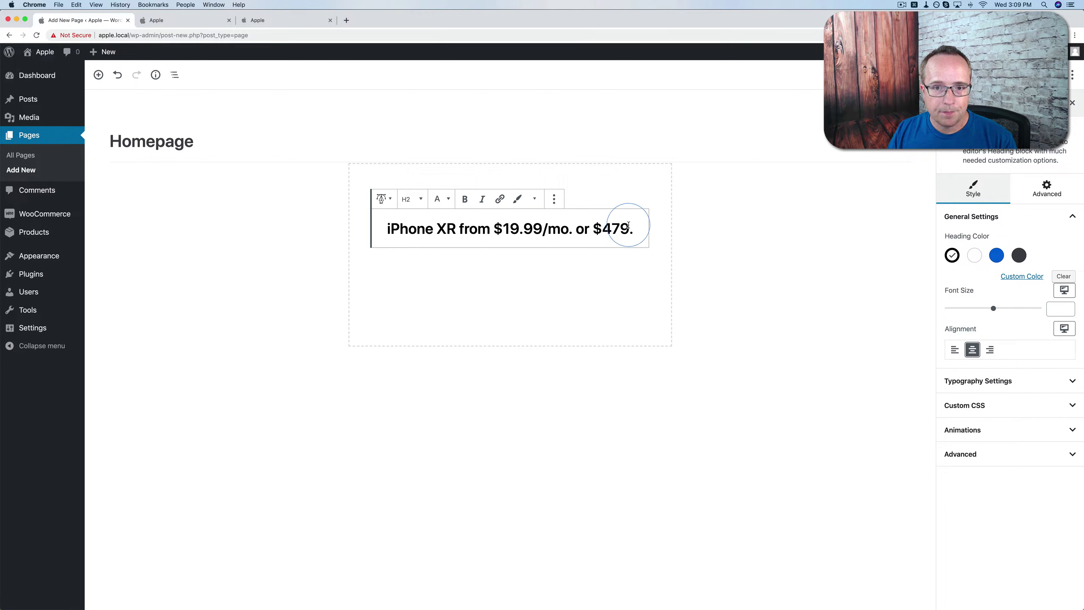
Step: Duplicate the heading and replace the copy's text with "Two great ways to buy. Just trade in your current" from the Apple site
{"action": "left_click", "coordinate": [555, 200]}
{"action": "left_click", "coordinate": [591, 246]}
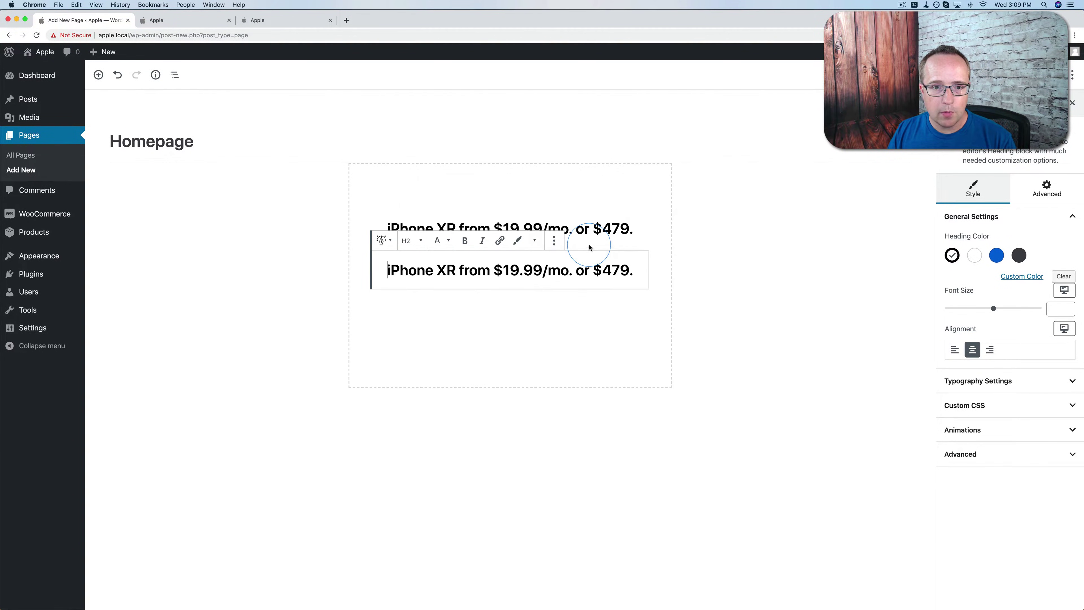
{"action": "left_click", "coordinate": [268, 21]}
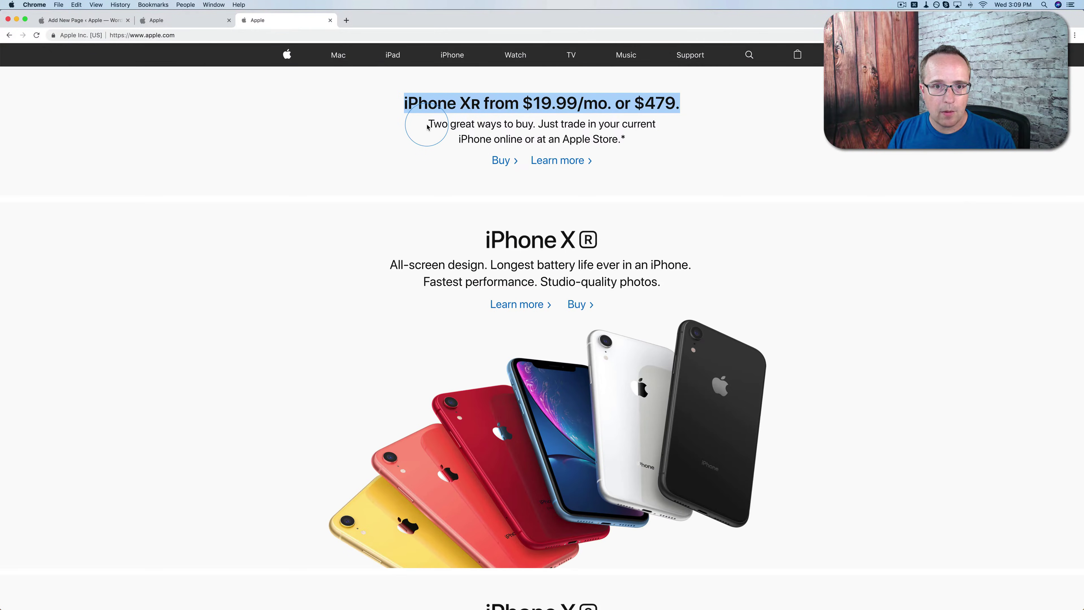
{"action": "left_click_drag", "start_coordinate": [427, 127], "coordinate": [654, 118]}
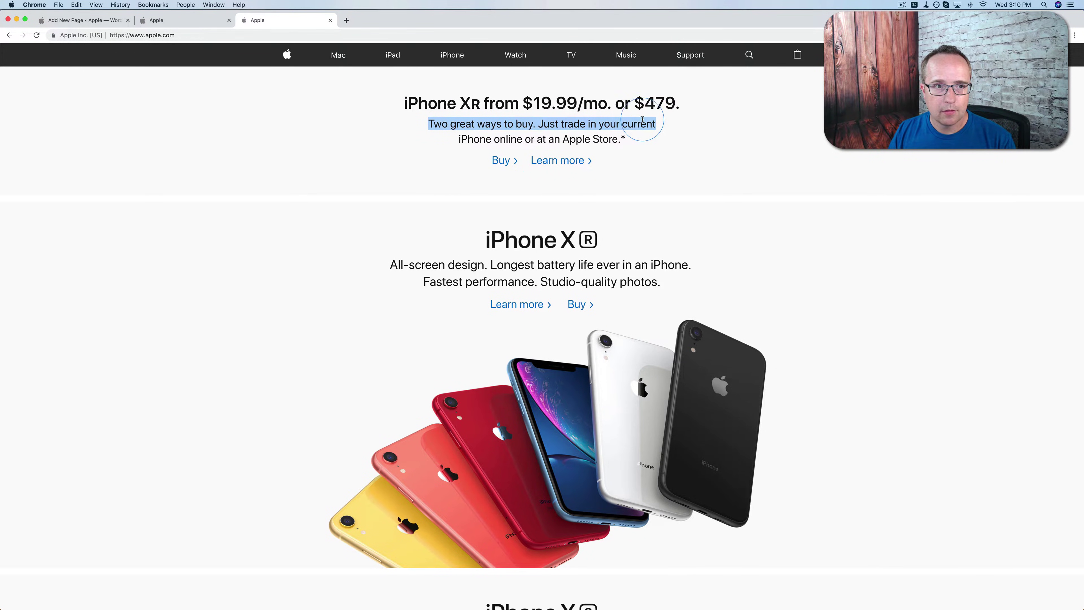
{"action": "left_click", "coordinate": [78, 23]}
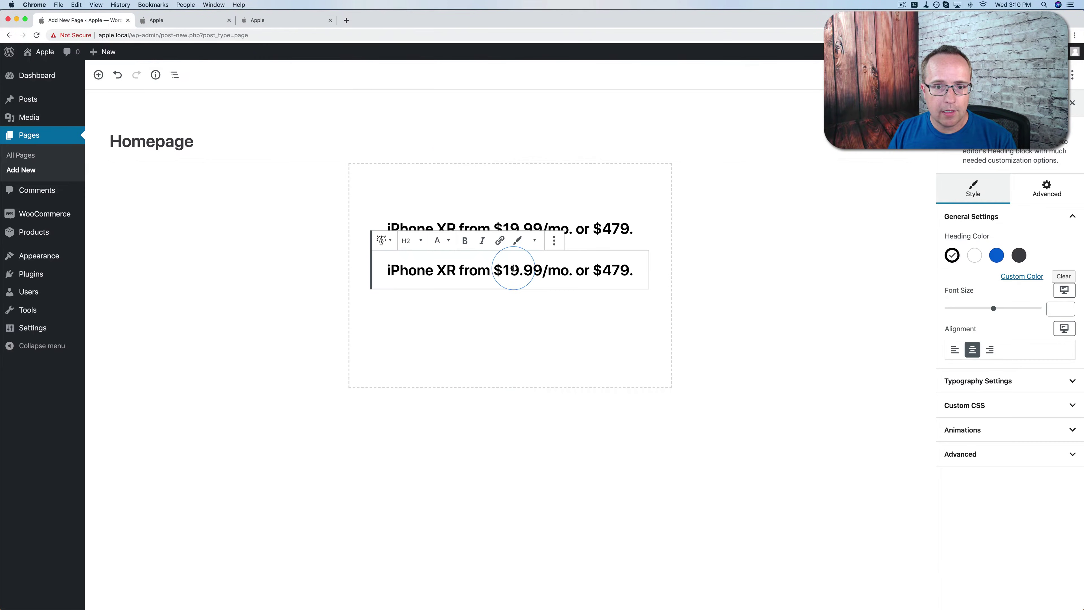
{"action": "key", "text": "super+a"}
{"action": "key", "text": "super+v"}
Step: Change the second heading's tag to Heading 4, trying Heading 3 first
{"action": "left_click", "coordinate": [412, 241]}
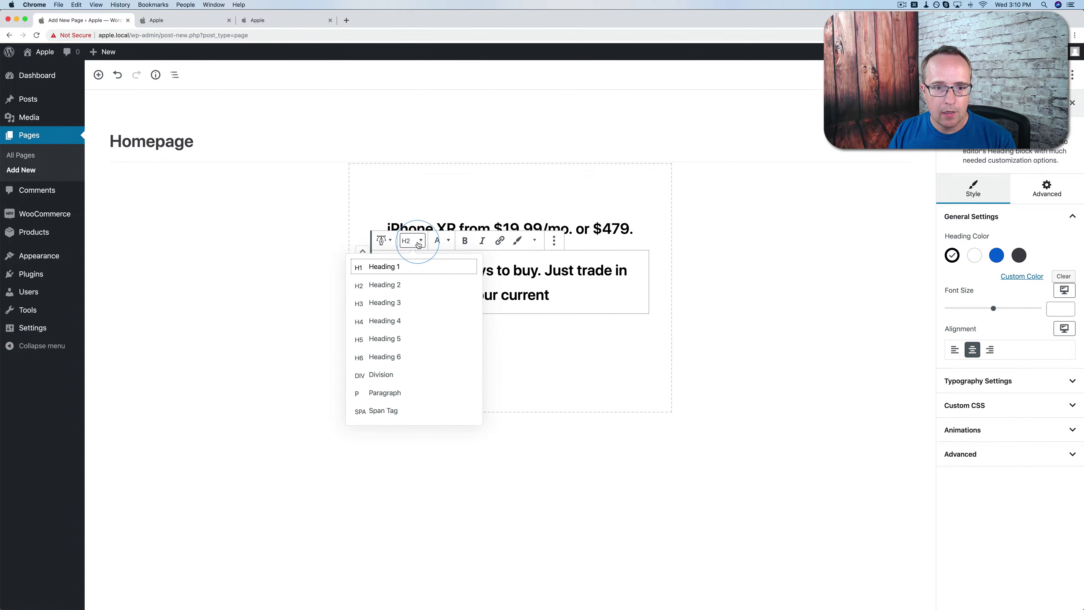
{"action": "left_click", "coordinate": [389, 304]}
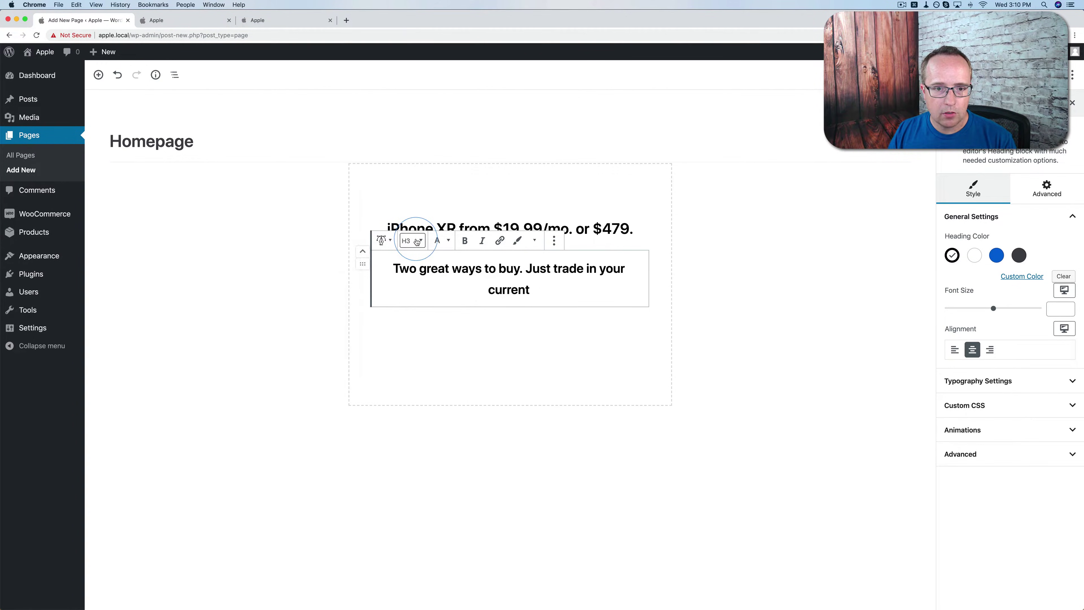
{"action": "left_click", "coordinate": [417, 241]}
{"action": "left_click", "coordinate": [397, 317]}
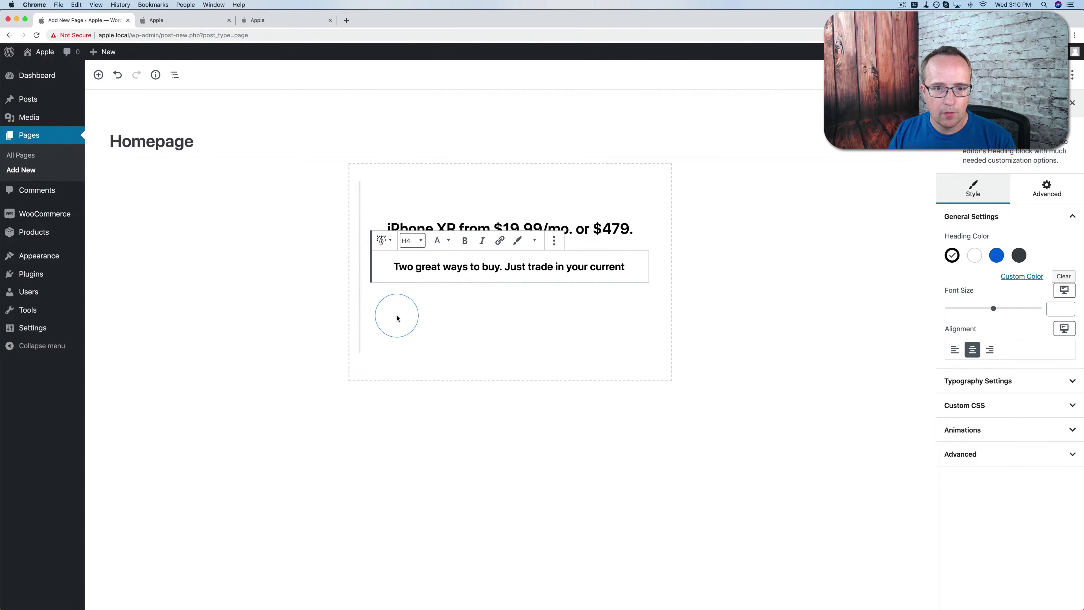
Step: Duplicate the Heading 4 block and replace the copy's text with "iPhone online or at an Apple Store.*" from the Apple site
{"action": "left_click", "coordinate": [270, 23]}
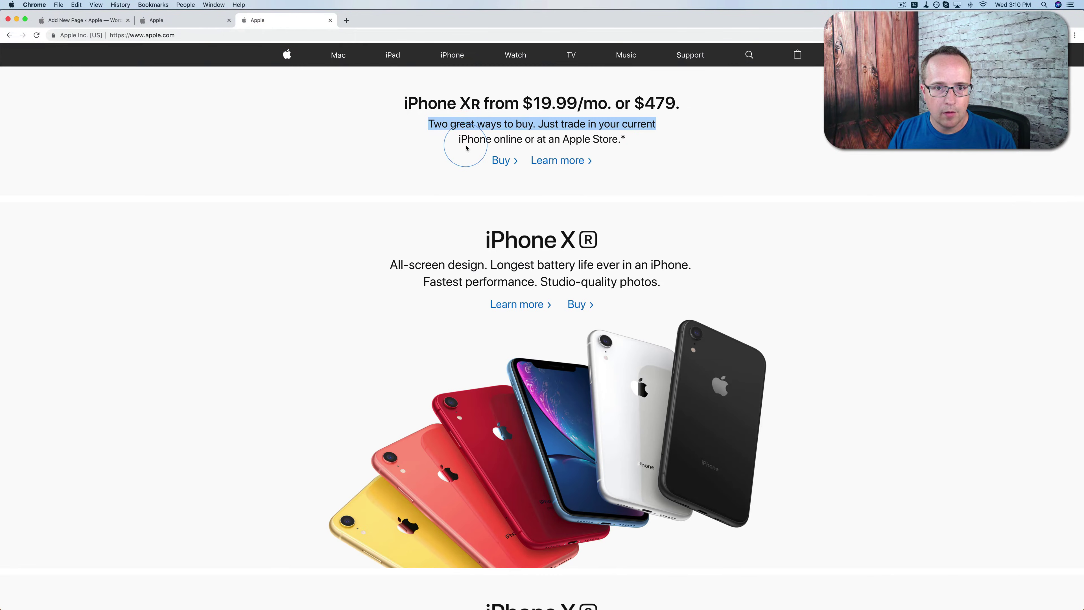
{"action": "left_click_drag", "start_coordinate": [456, 141], "coordinate": [647, 133]}
{"action": "key", "text": "super+c"}
{"action": "left_click", "coordinate": [98, 20]}
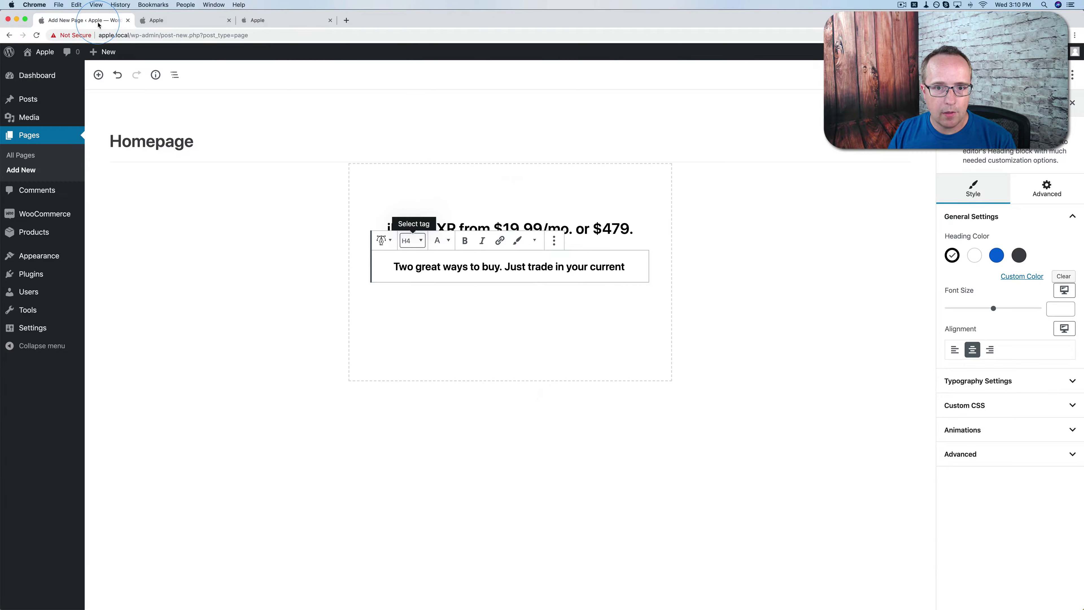
{"action": "left_click", "coordinate": [554, 241]}
{"action": "left_click", "coordinate": [596, 303]}
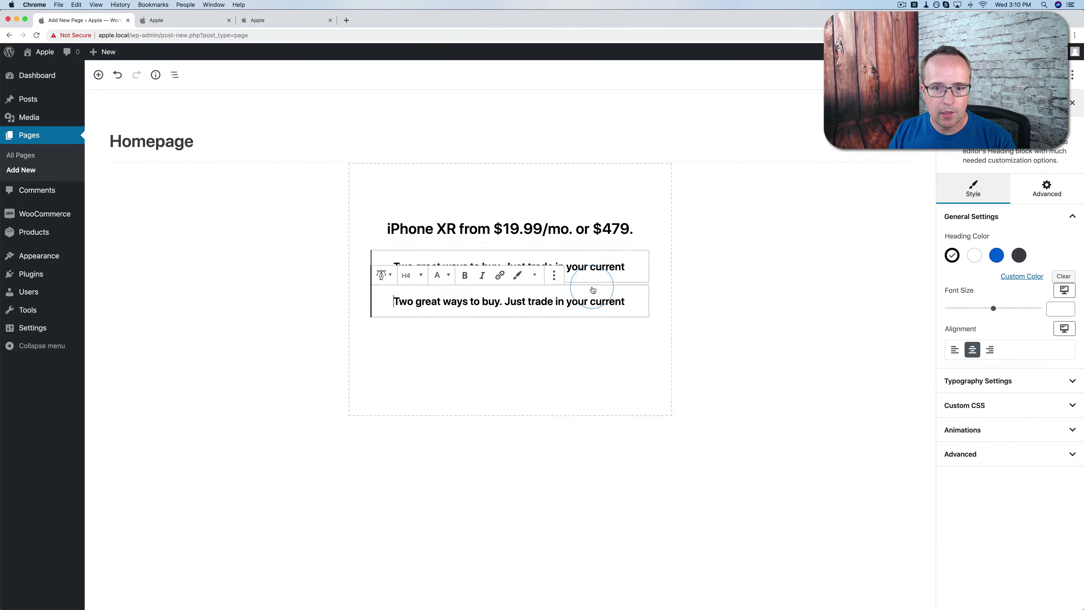
{"action": "left_click", "coordinate": [552, 300]}
{"action": "key", "text": "super+a"}
{"action": "key", "text": "super+v"}
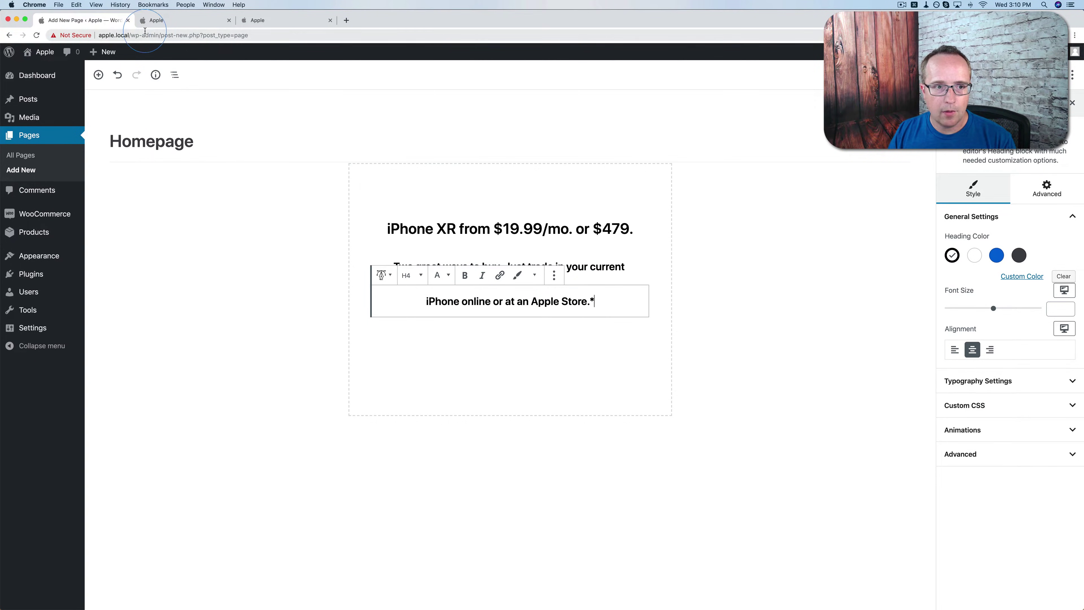
Step: Insert an Otter Button Group block below the three headings in the section's column
{"action": "left_click", "coordinate": [527, 363]}
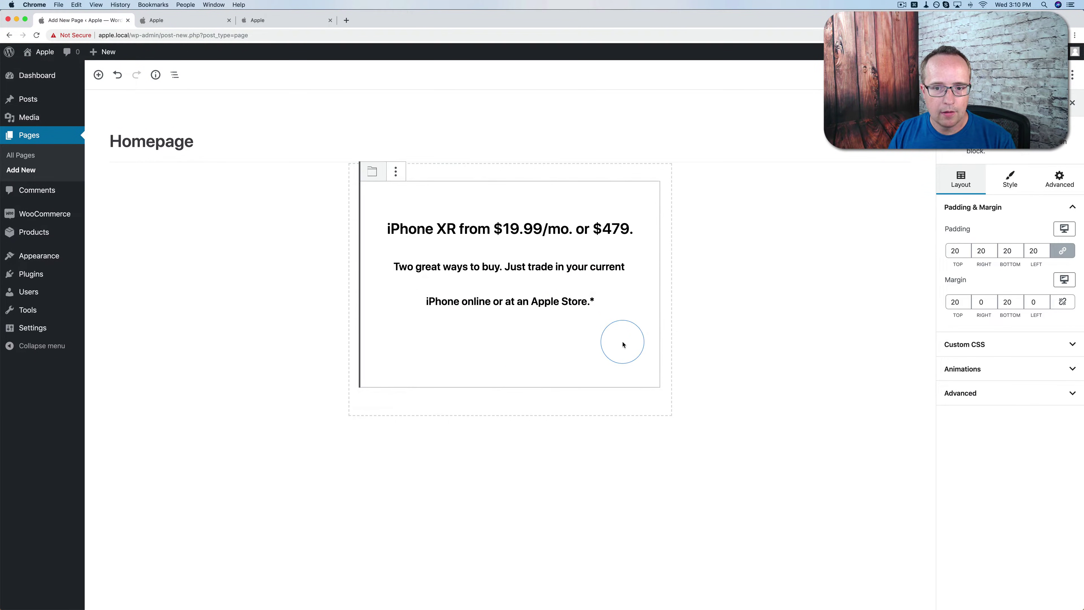
{"action": "left_click", "coordinate": [638, 334]}
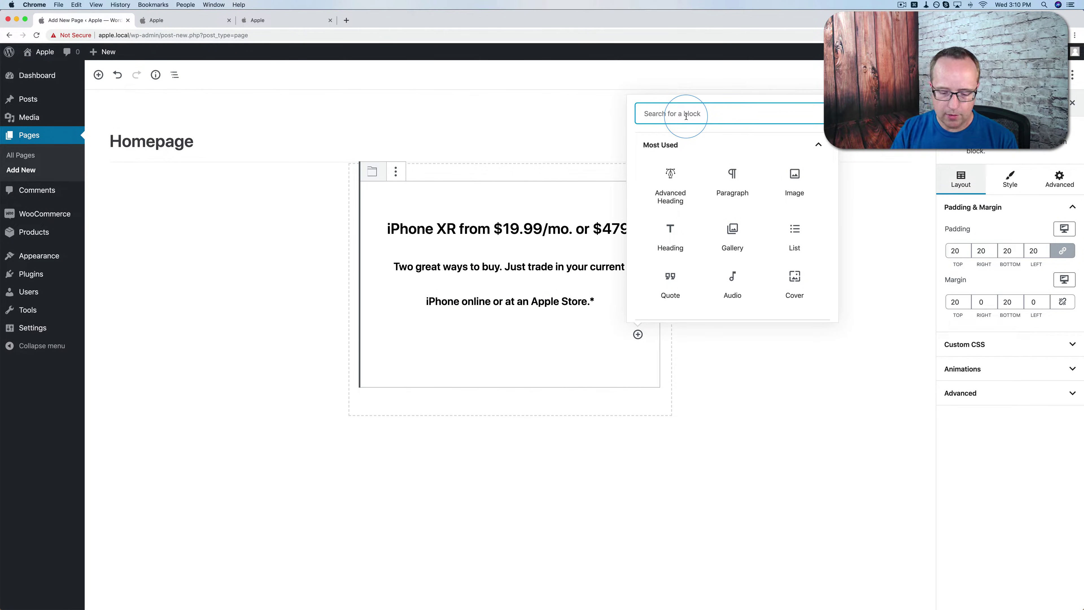
{"action": "type", "text": "butt"}
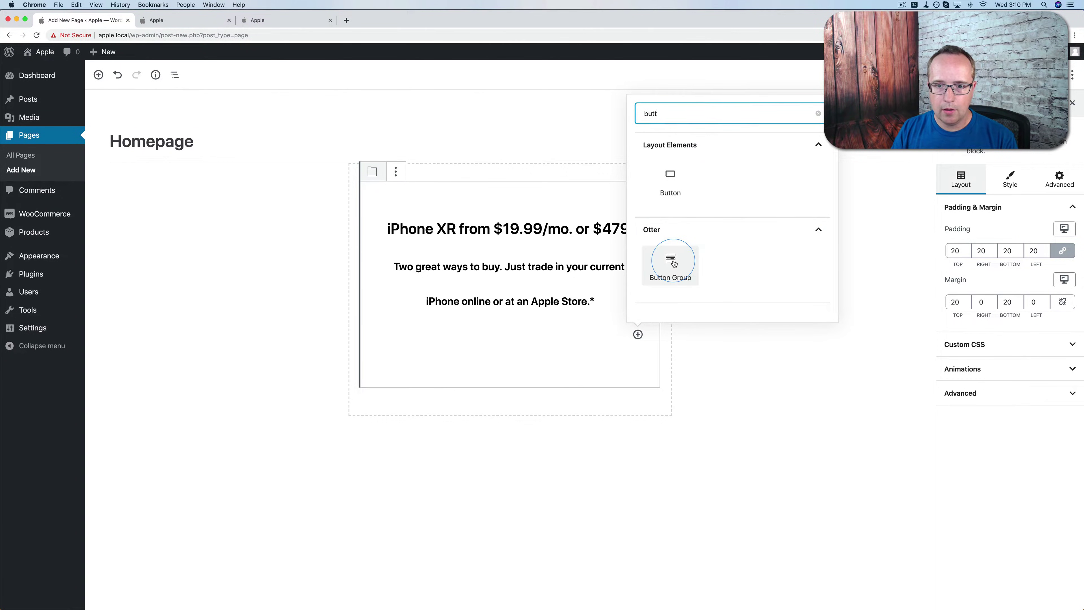
{"action": "left_click", "coordinate": [673, 262]}
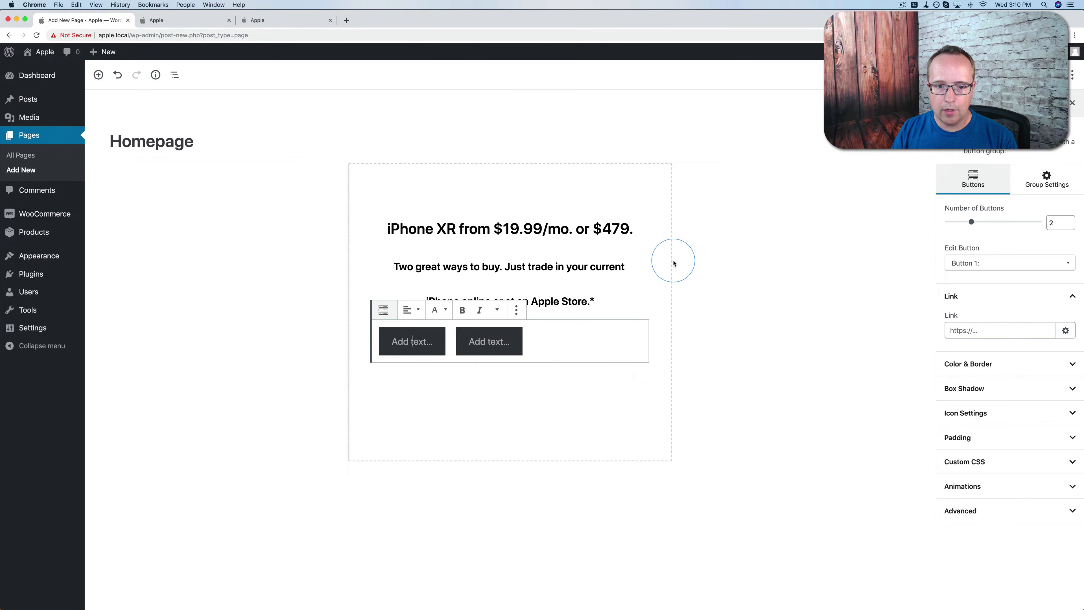
Step: Check the link labels on the Apple site, label the two buttons "Buy >" and "Learn more >", and center the button group
{"action": "left_click", "coordinate": [257, 20]}
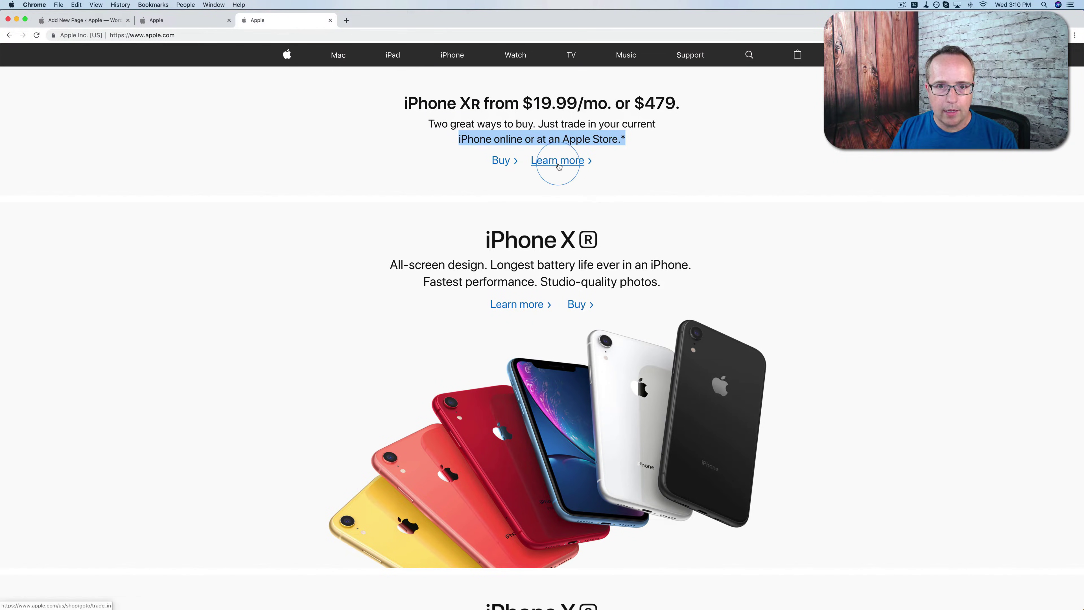
{"action": "left_click", "coordinate": [71, 20]}
{"action": "left_click", "coordinate": [387, 326]}
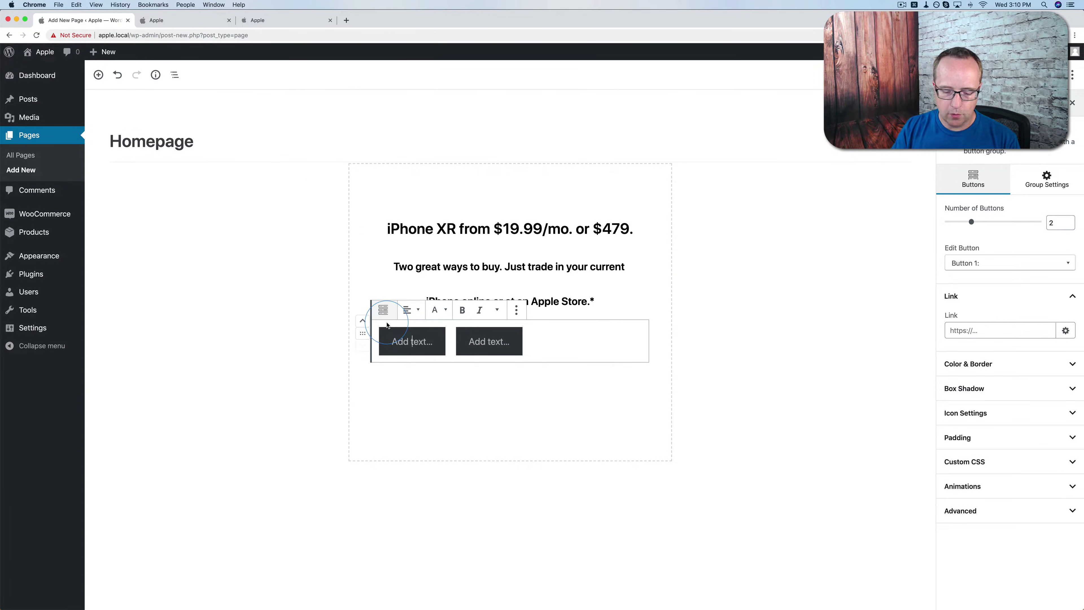
{"action": "type", "text": "Buy >"}
{"action": "left_click", "coordinate": [463, 345]}
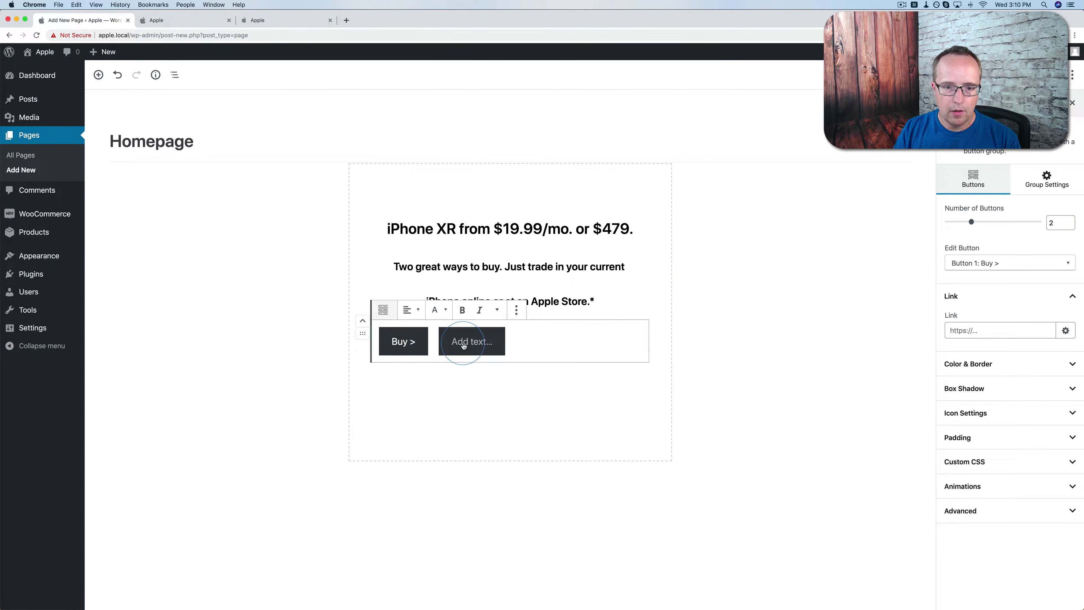
{"action": "type", "text": "Learn"}
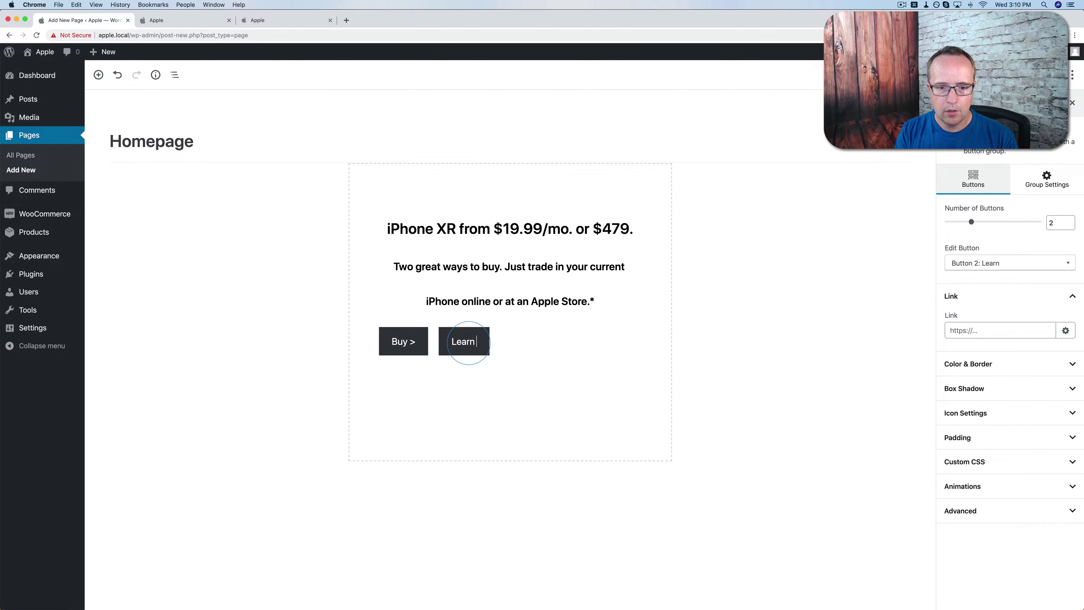
{"action": "type", "text": " more >"}
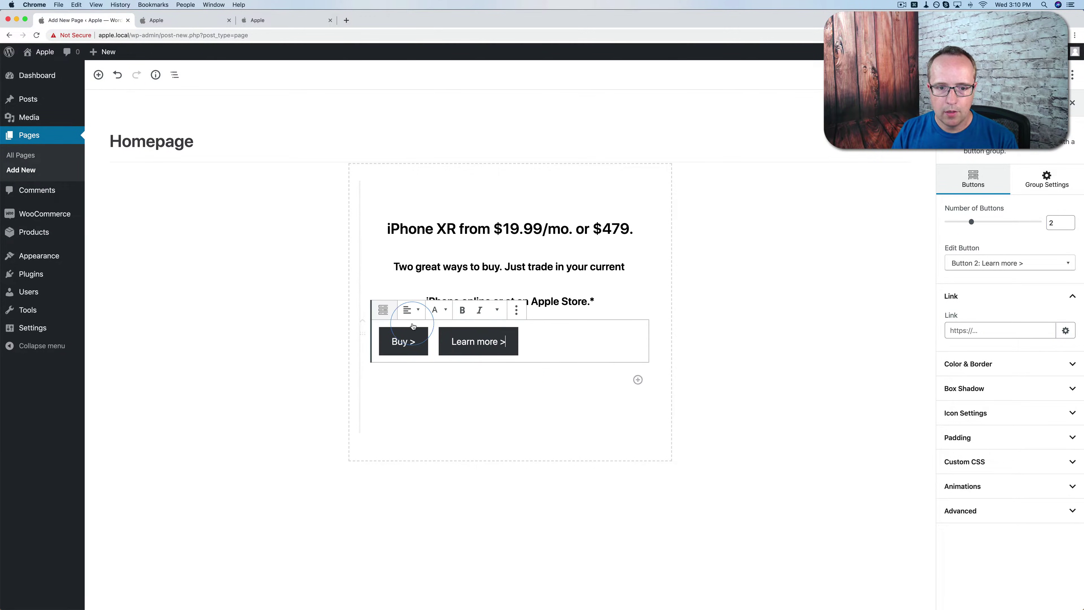
{"action": "left_click", "coordinate": [411, 310]}
{"action": "left_click", "coordinate": [400, 357]}
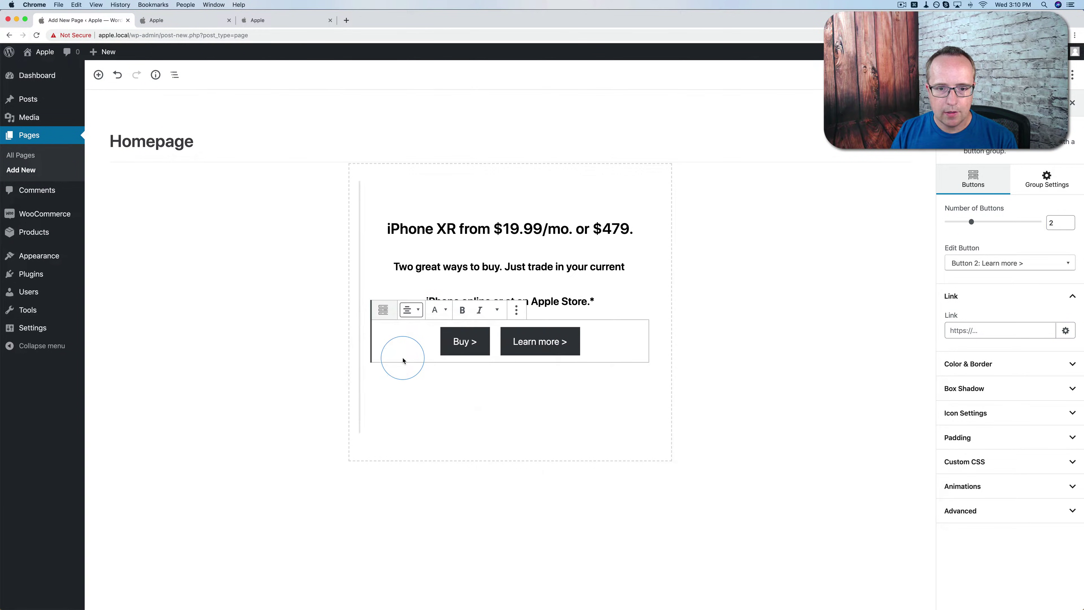
Step: Deselect the button group and publish the Homepage page
{"action": "left_click", "coordinate": [768, 249]}
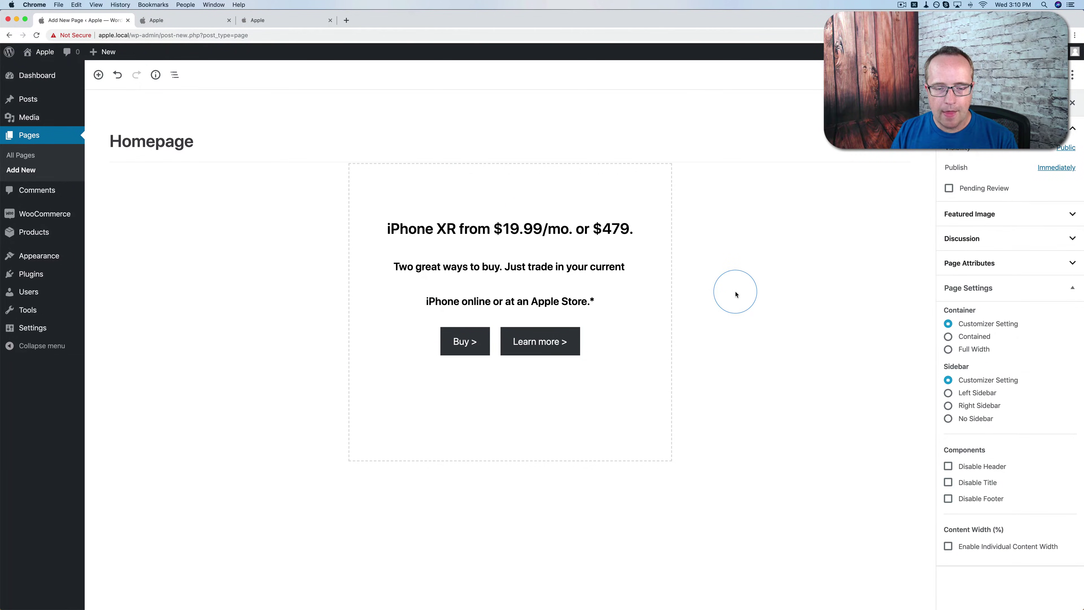
{"action": "left_click", "coordinate": [571, 262]}
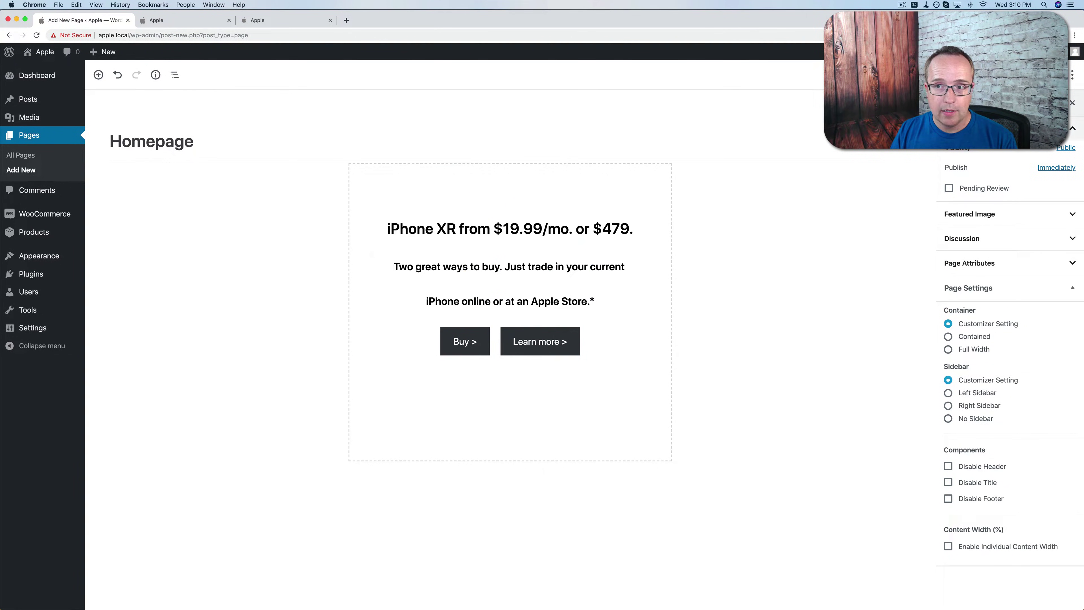
{"action": "left_click", "coordinate": [1025, 75]}
{"action": "left_click", "coordinate": [1024, 75]}
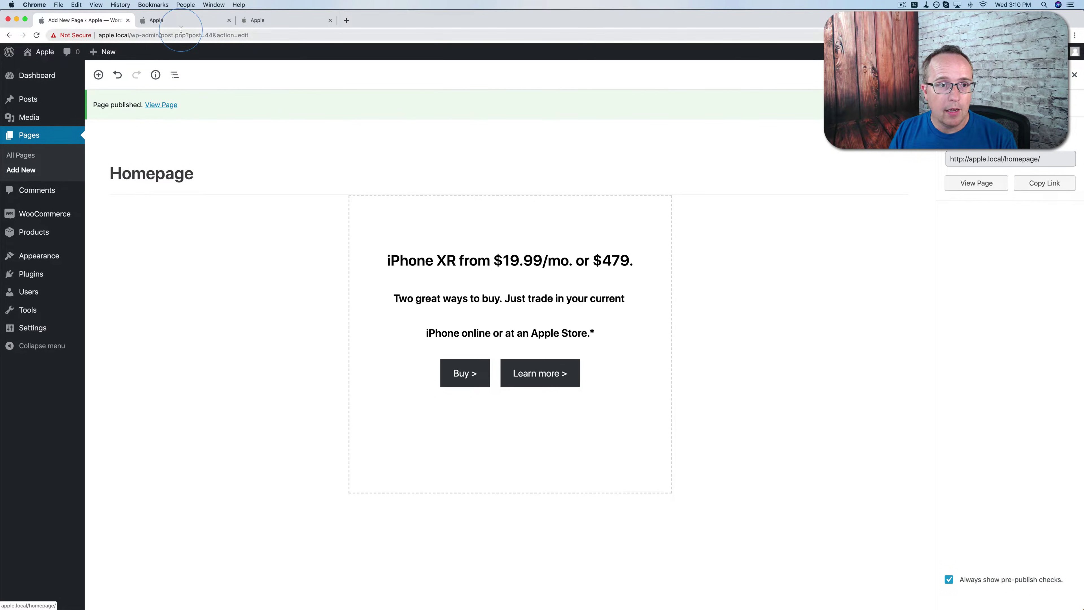
Step: View the published Homepage in a separate browser tab, check its address, and close that tab
{"action": "left_click", "coordinate": [180, 22]}
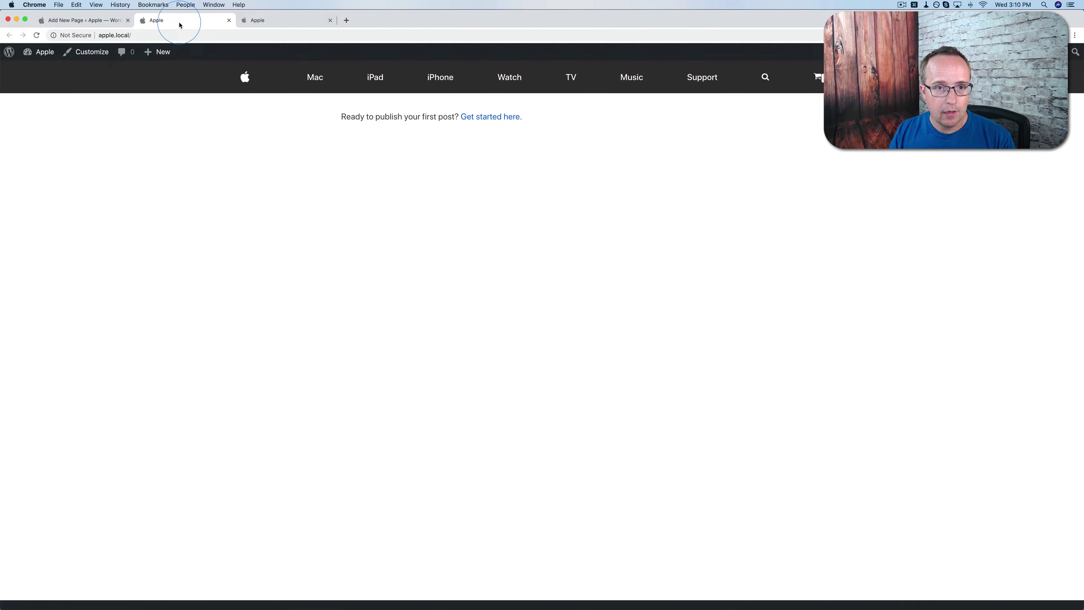
{"action": "left_click", "coordinate": [109, 20]}
{"action": "left_click", "coordinate": [161, 105], "text": "super"}
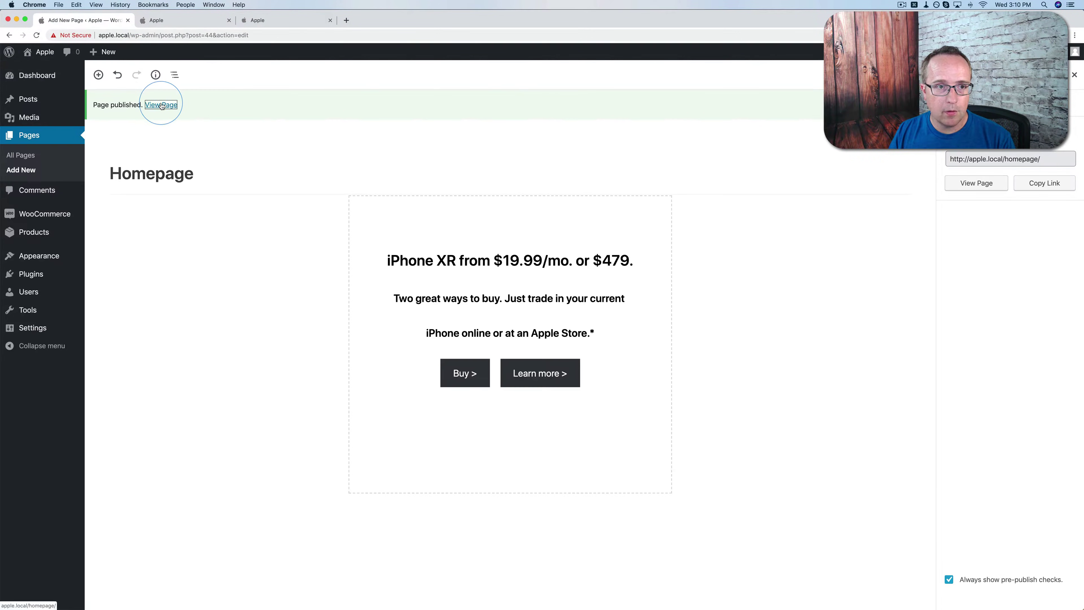
{"action": "left_click", "coordinate": [187, 24]}
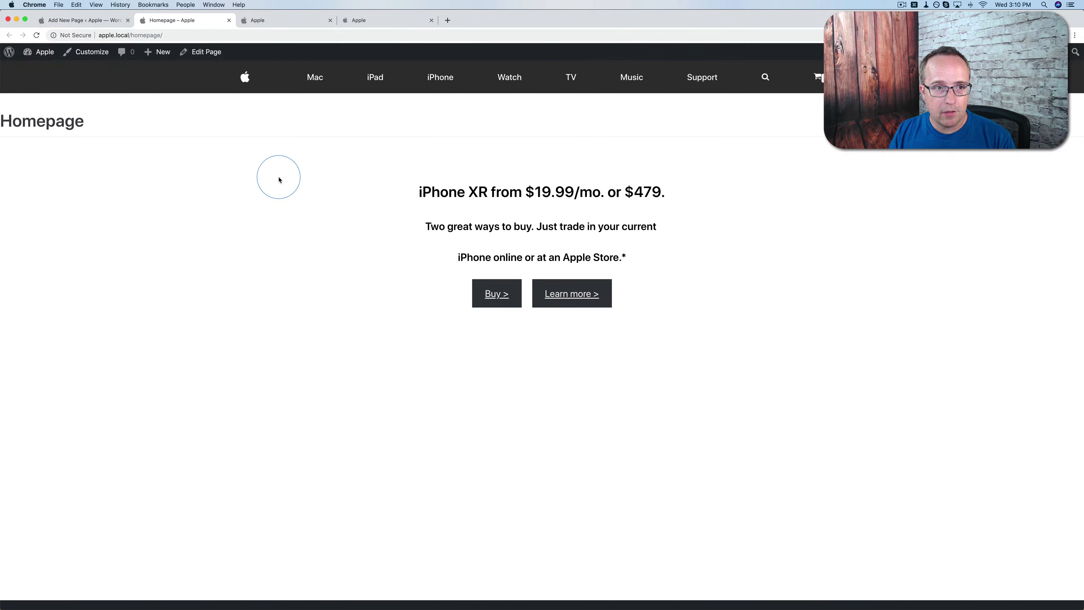
{"action": "left_click", "coordinate": [126, 35]}
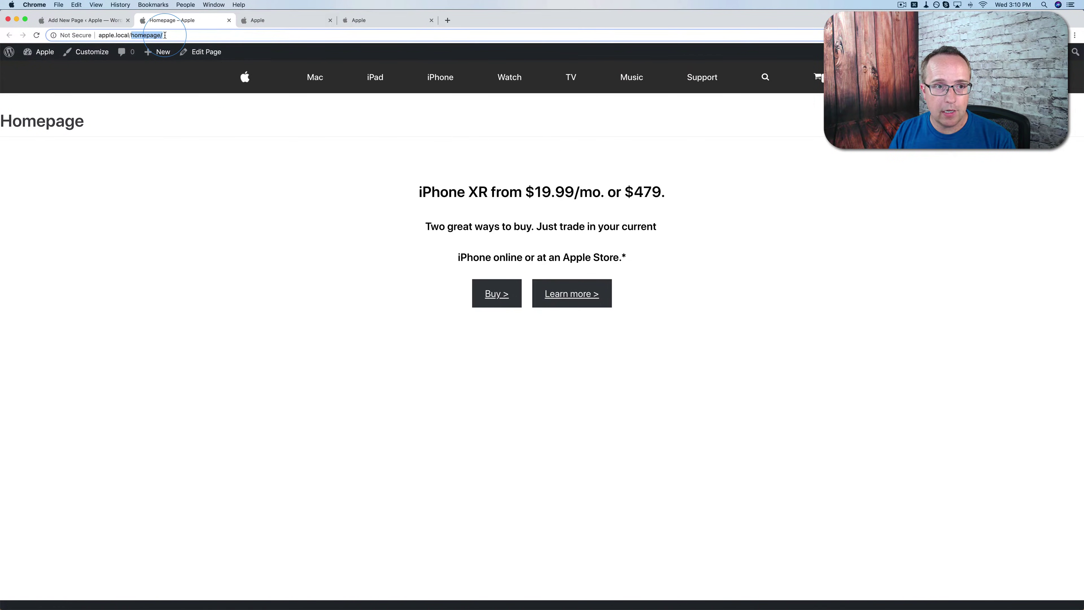
{"action": "left_click", "coordinate": [229, 20]}
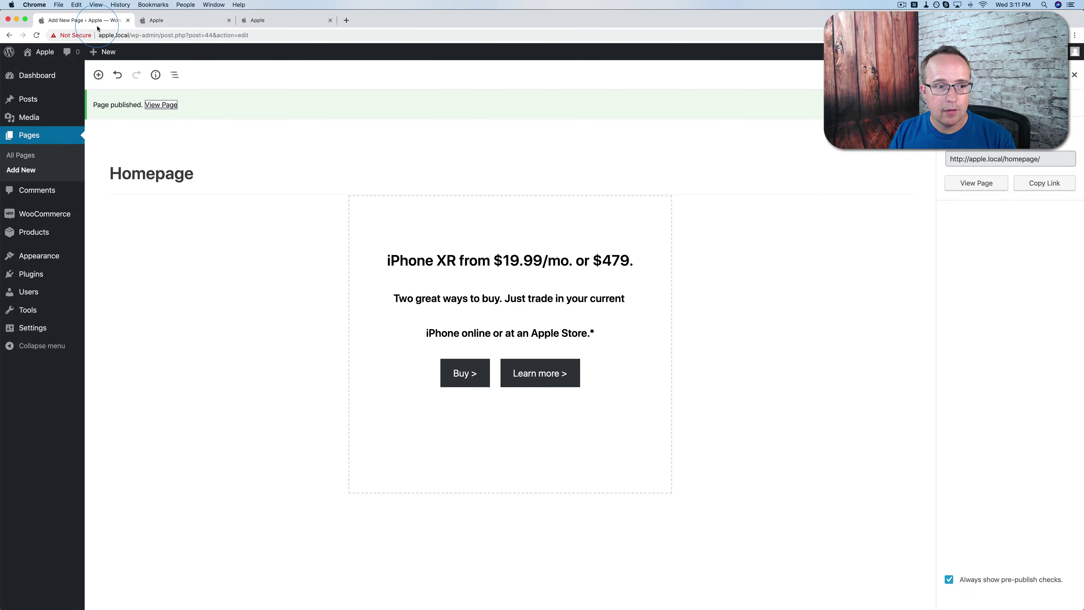
Step: In the reading settings, make the static page Homepage the site's front page, save the changes, and view the front page
{"action": "mouse_move", "coordinate": [39, 329]}
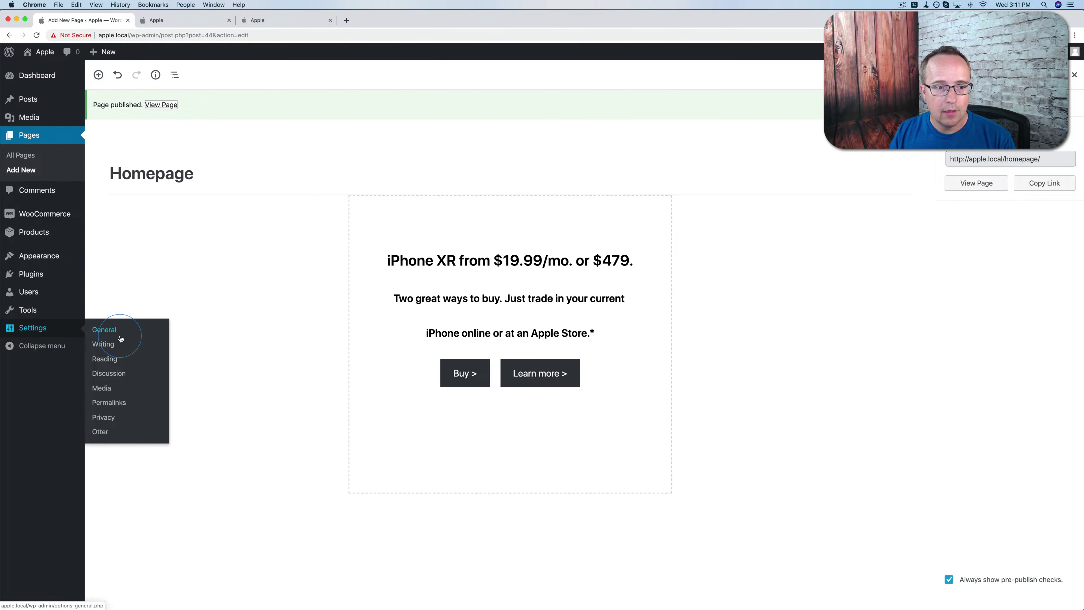
{"action": "left_click", "coordinate": [102, 364]}
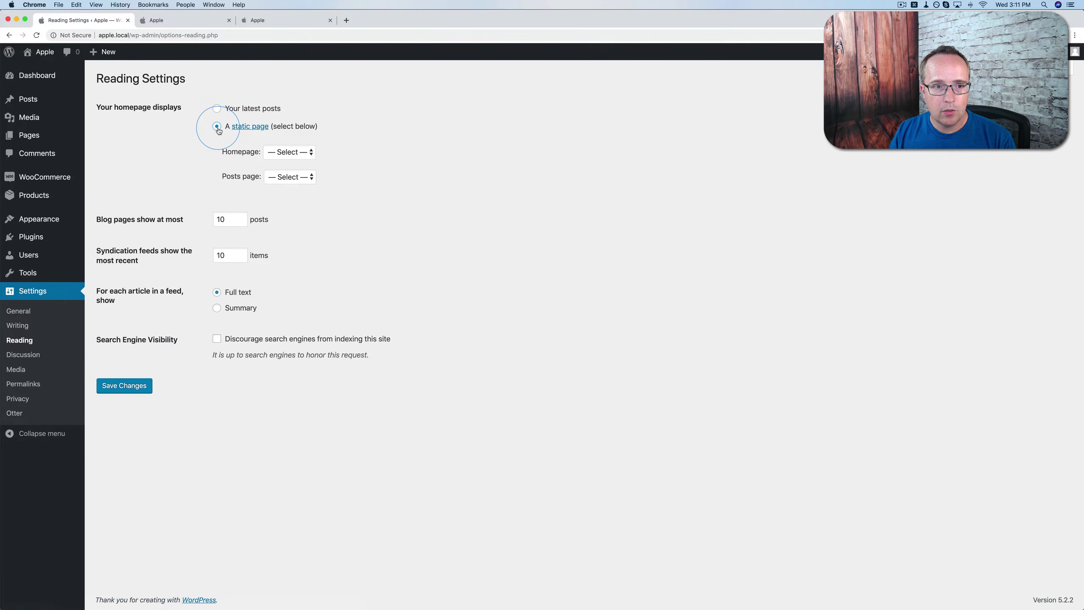
{"action": "left_click", "coordinate": [289, 152]}
{"action": "left_click", "coordinate": [289, 182]}
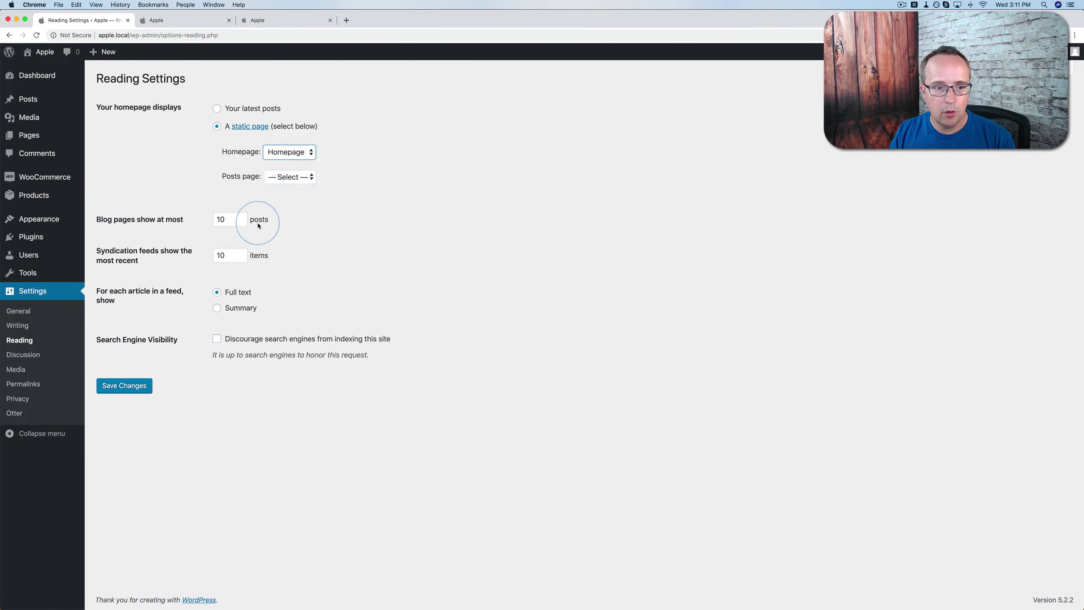
{"action": "left_click", "coordinate": [135, 385]}
{"action": "left_click", "coordinate": [182, 61]}
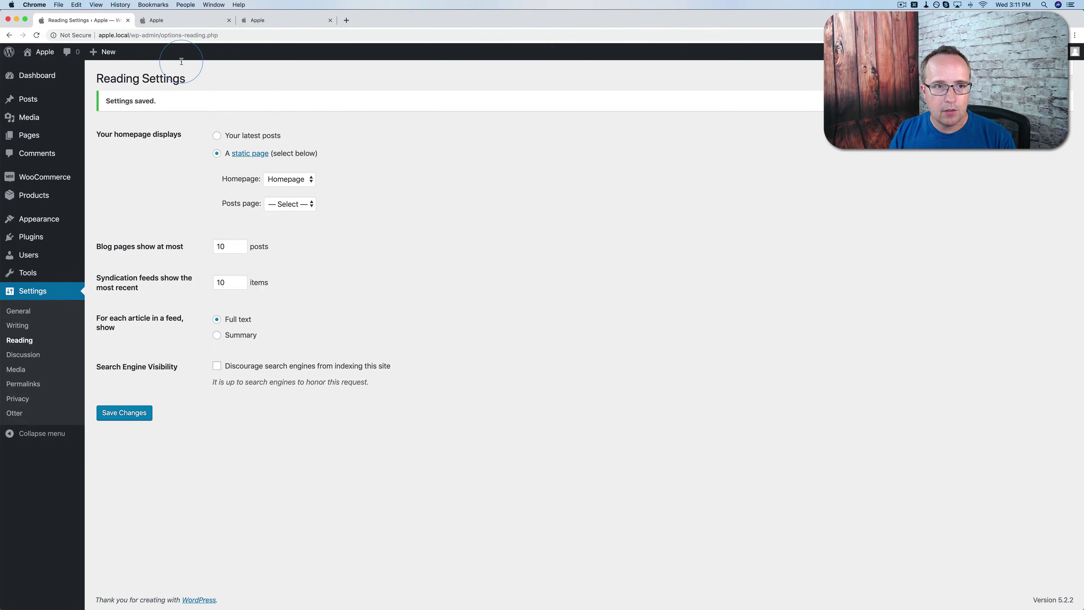
{"action": "left_click", "coordinate": [190, 18]}
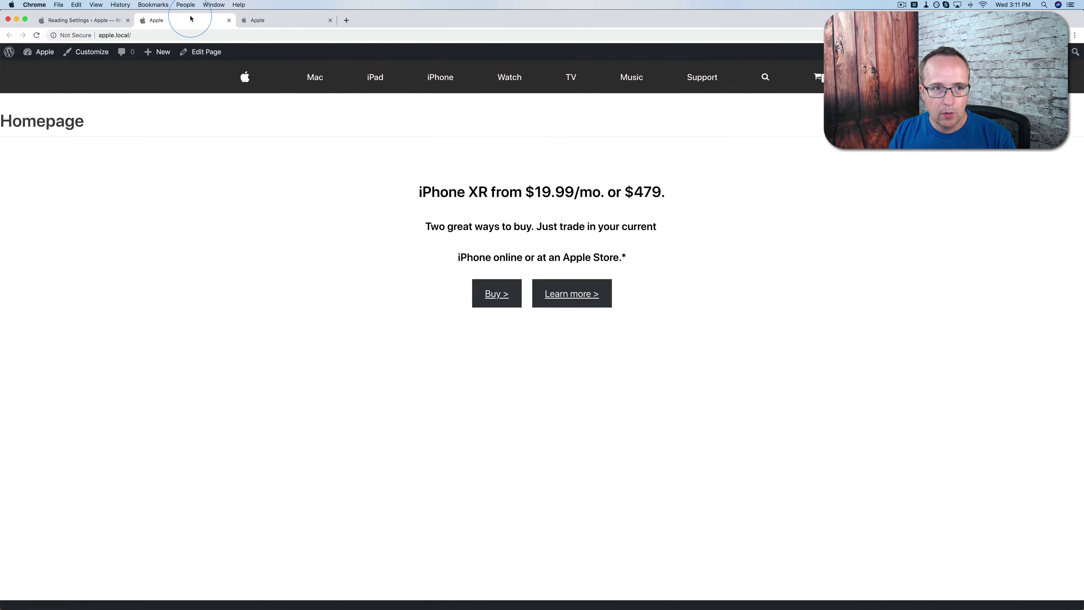
Step: Open the Homepage page for editing from the list of all pages
{"action": "left_click", "coordinate": [93, 24]}
{"action": "left_click", "coordinate": [149, 139]}
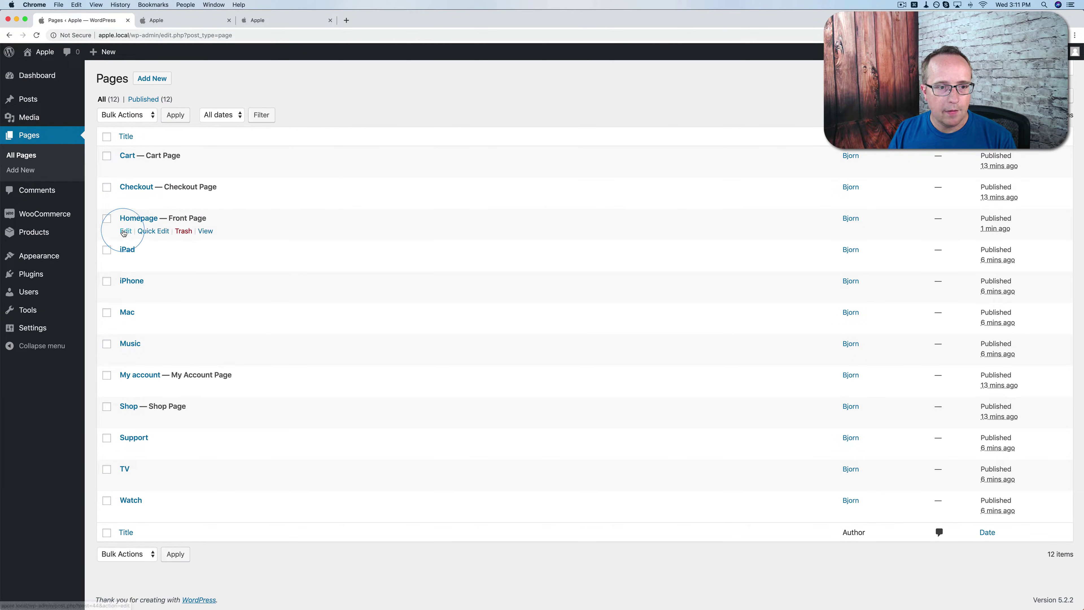
{"action": "left_click", "coordinate": [125, 231]}
Step: Disable the Homepage's title in its page settings, update the page, and reload the site's front page
{"action": "left_click", "coordinate": [383, 144]}
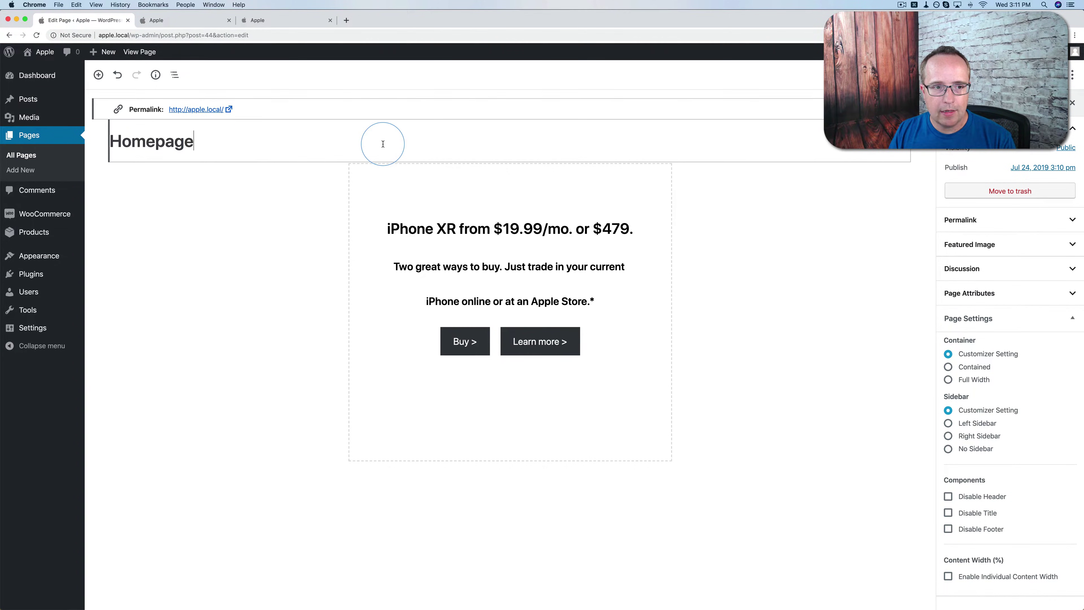
{"action": "left_click_drag", "start_coordinate": [140, 153], "coordinate": [4, 121]}
{"action": "left_click", "coordinate": [167, 20]}
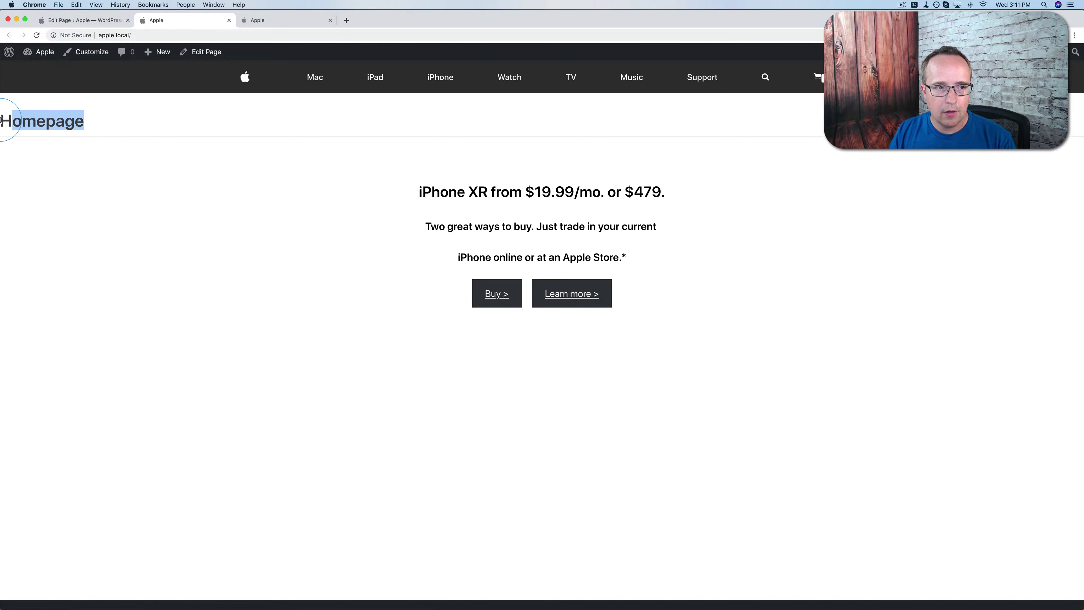
{"action": "left_click", "coordinate": [112, 20]}
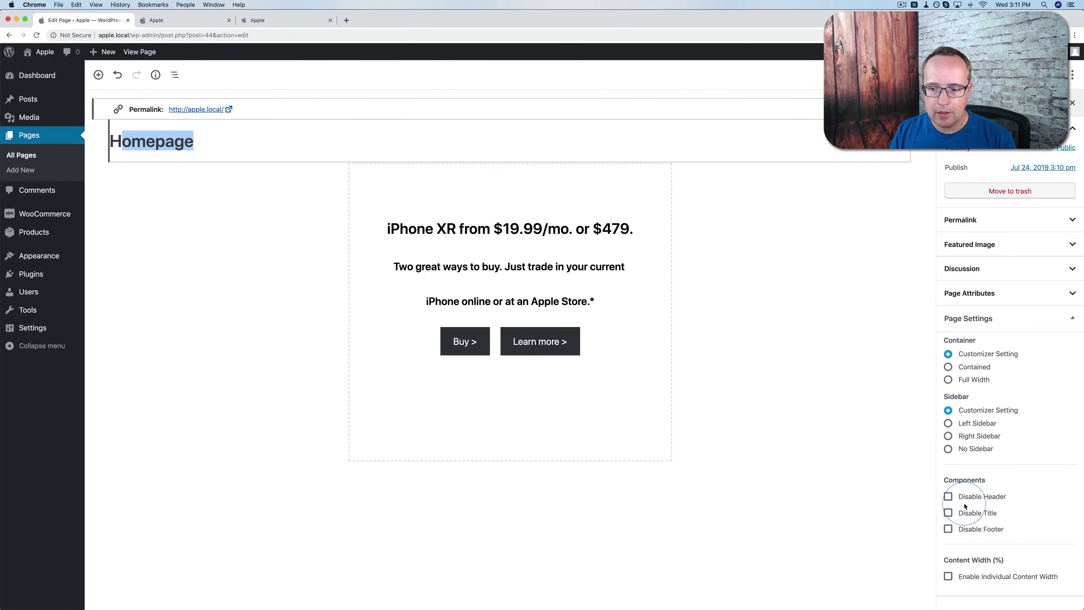
{"action": "left_click", "coordinate": [948, 513]}
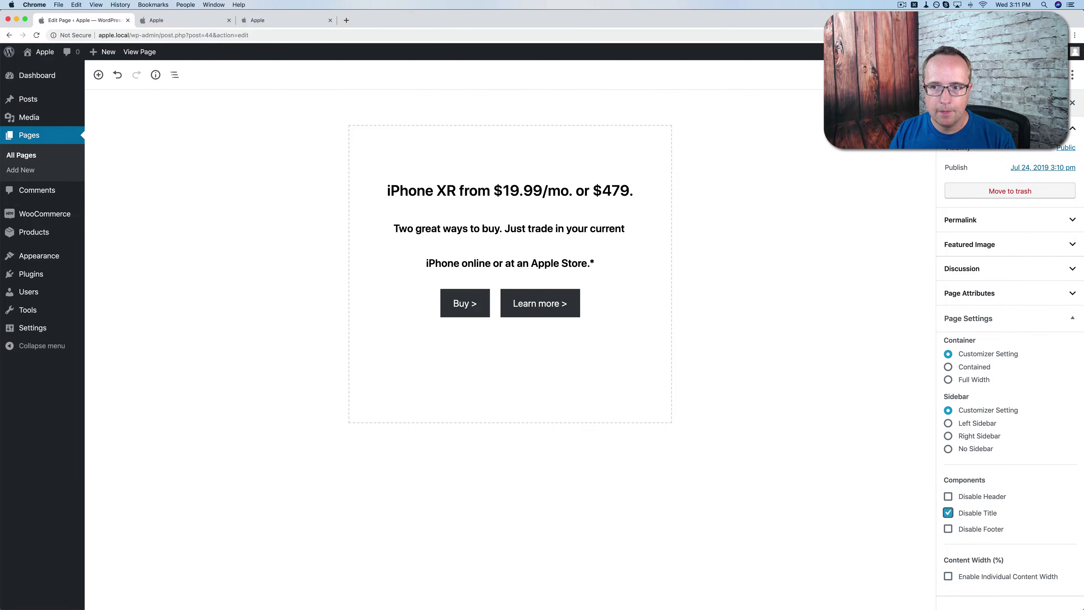
{"action": "key", "text": "super+s"}
{"action": "left_click", "coordinate": [215, 22]}
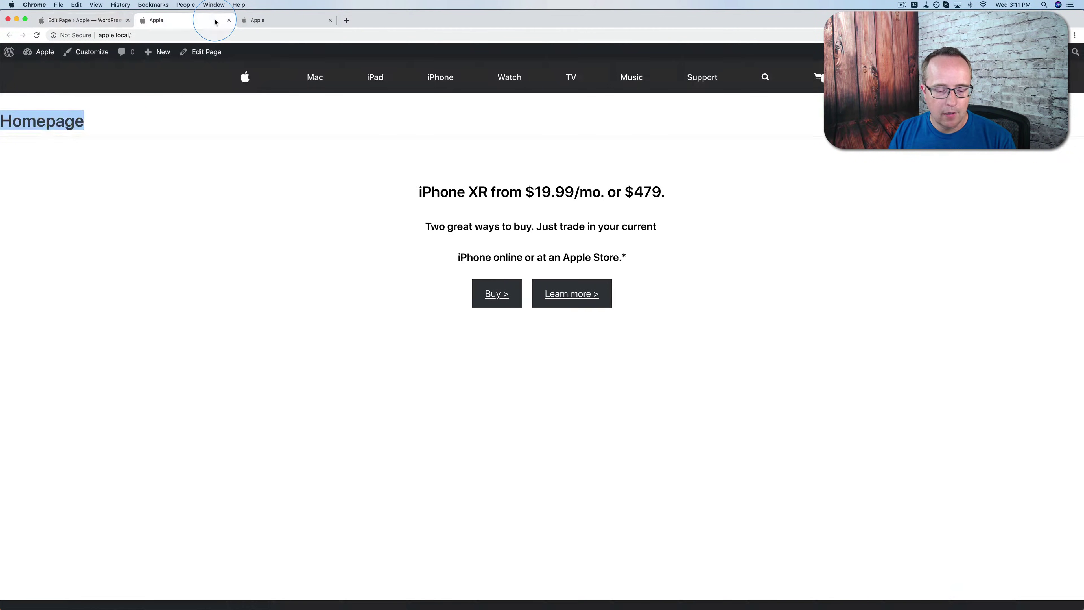
{"action": "key", "text": "super+r"}
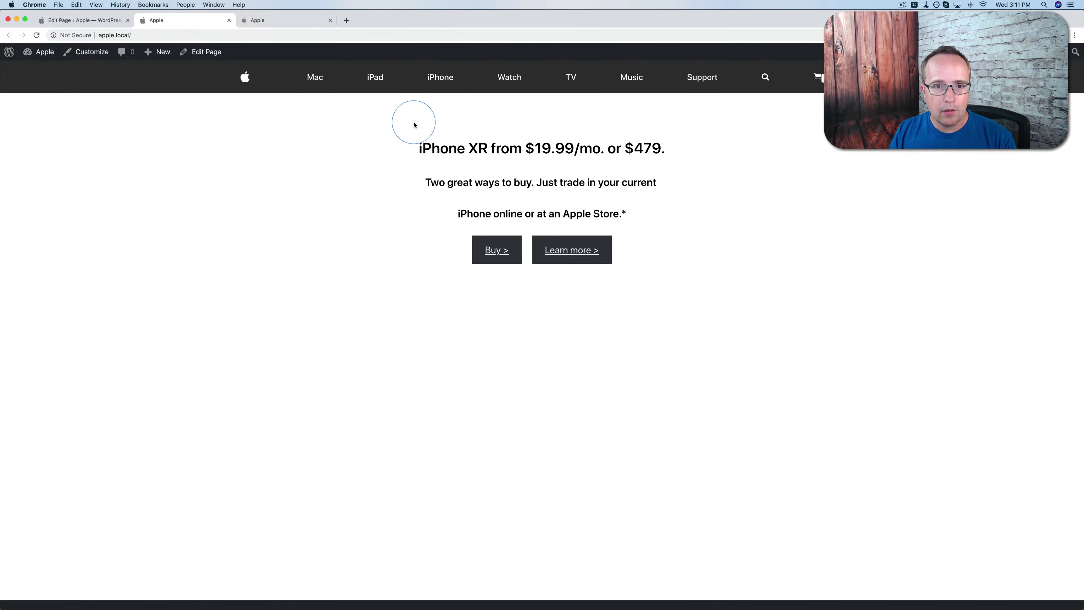
Step: Inspect the top iPhone promo section on the Apple site to get its background color code
{"action": "left_click", "coordinate": [295, 21]}
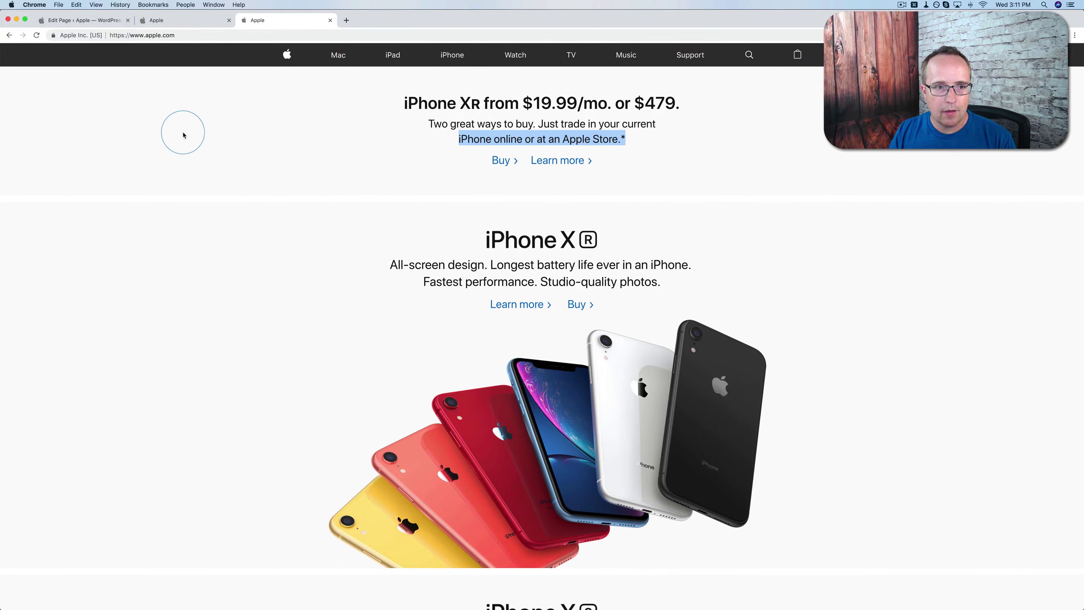
{"action": "right_click", "coordinate": [158, 122]}
{"action": "left_click", "coordinate": [188, 227]}
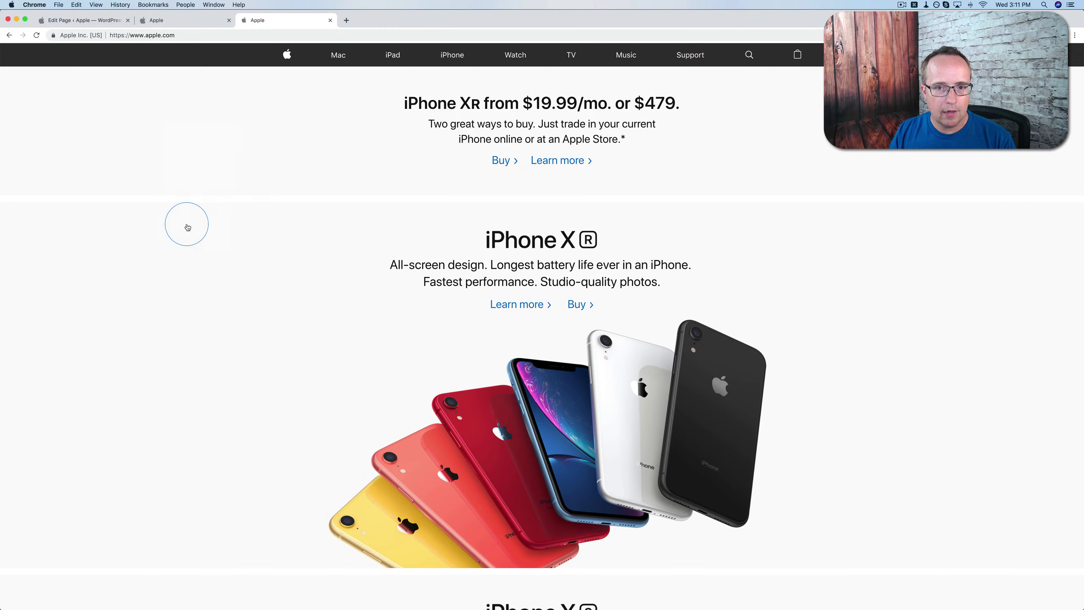
{"action": "left_click", "coordinate": [781, 267]}
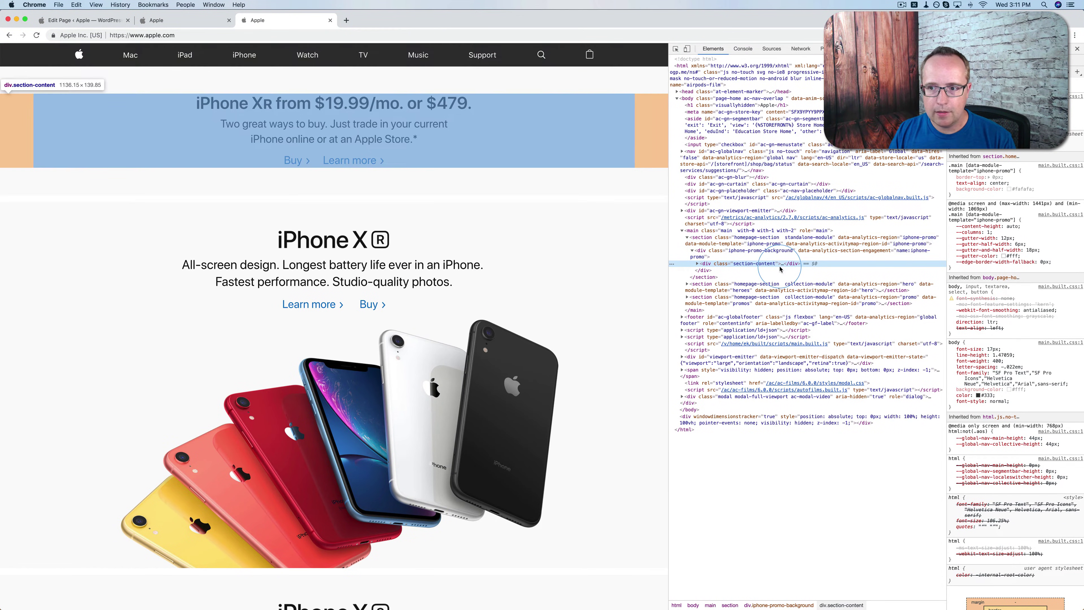
{"action": "left_click", "coordinate": [716, 243]}
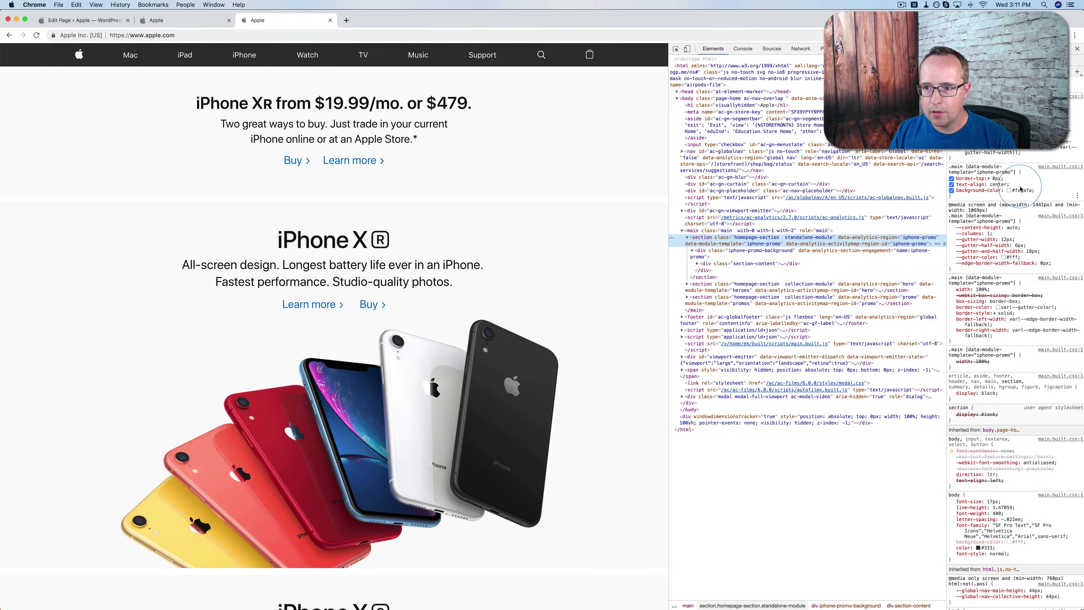
{"action": "left_click", "coordinate": [1026, 188]}
{"action": "key", "text": "Escape"}
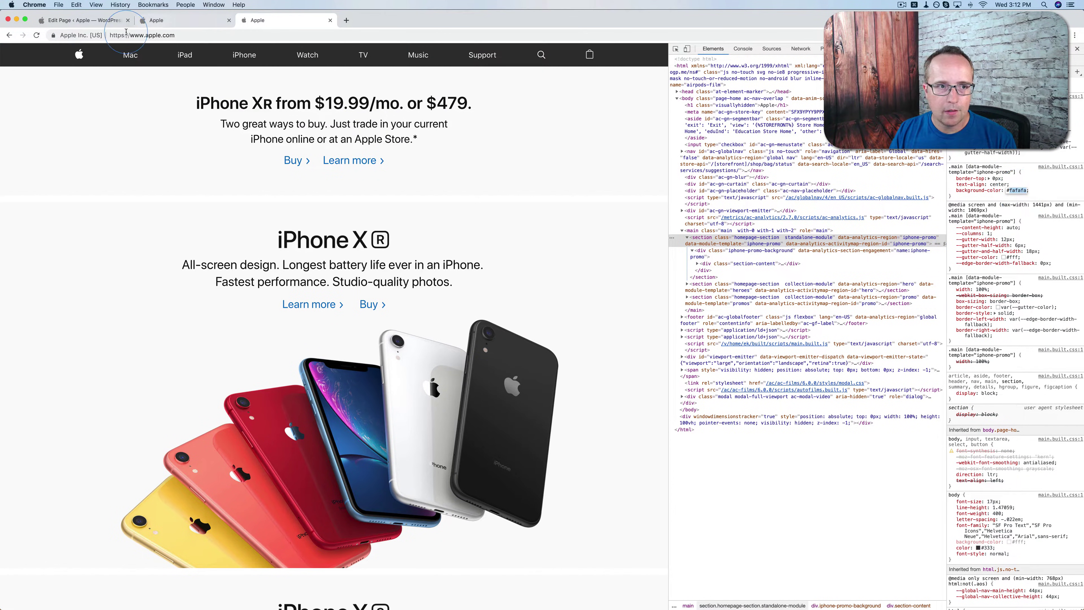
Step: Set the Section block's background to the custom color #fafafa and update the Homepage page
{"action": "left_click", "coordinate": [102, 22]}
{"action": "left_click", "coordinate": [368, 194]}
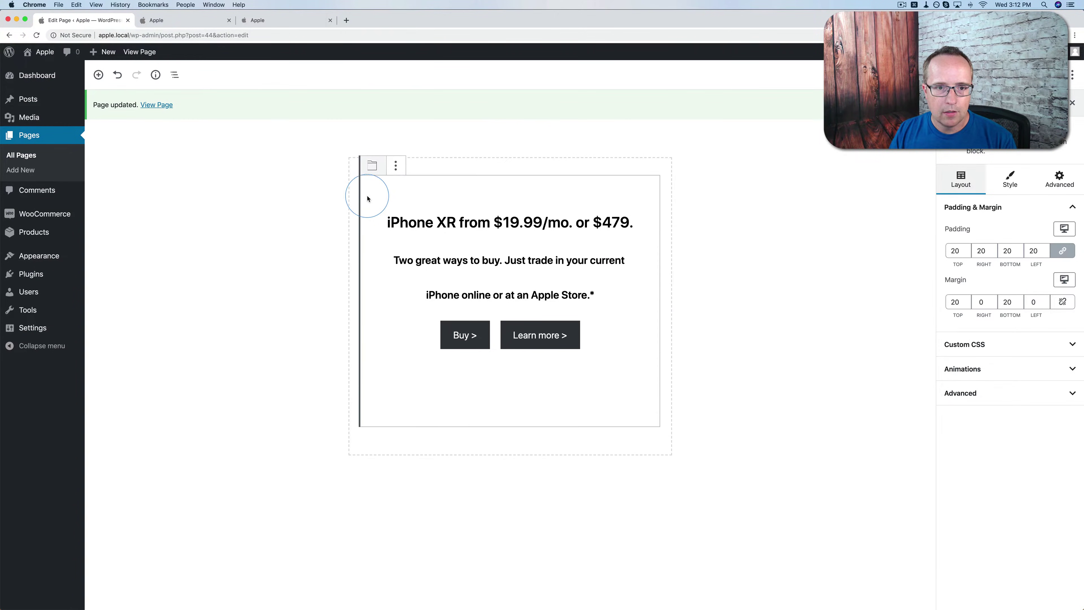
{"action": "left_click", "coordinate": [352, 187]}
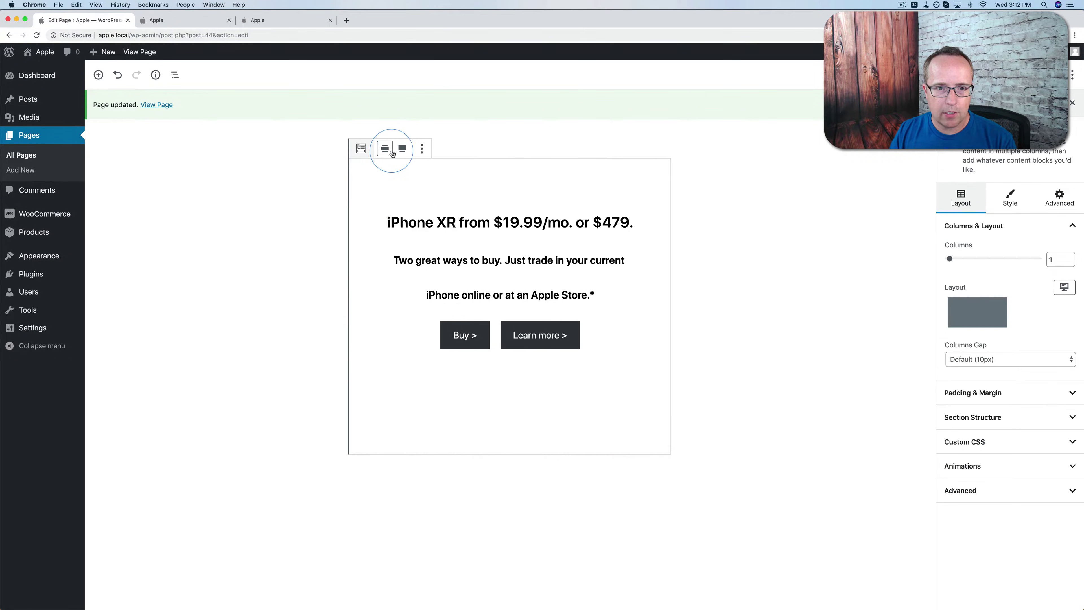
{"action": "left_click", "coordinate": [1010, 197]}
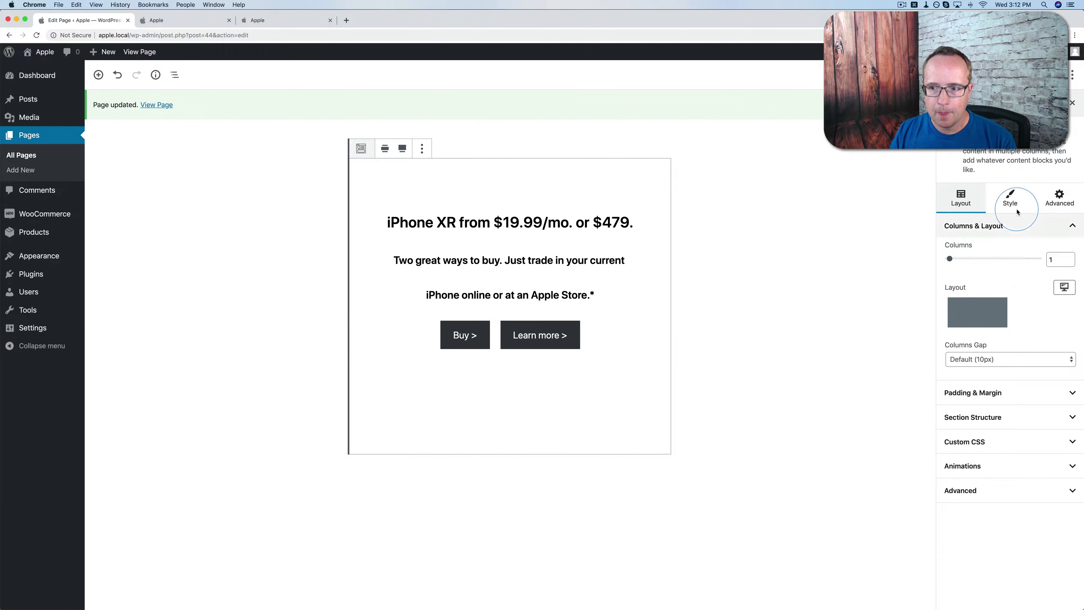
{"action": "left_click", "coordinate": [1021, 247]}
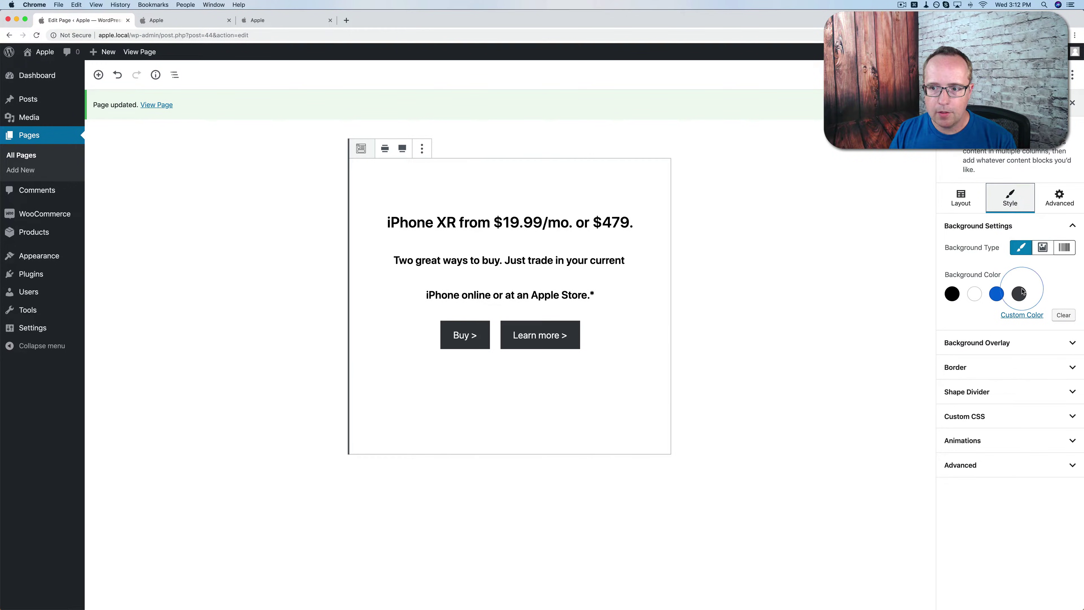
{"action": "left_click", "coordinate": [1021, 315]}
{"action": "left_click", "coordinate": [928, 445]}
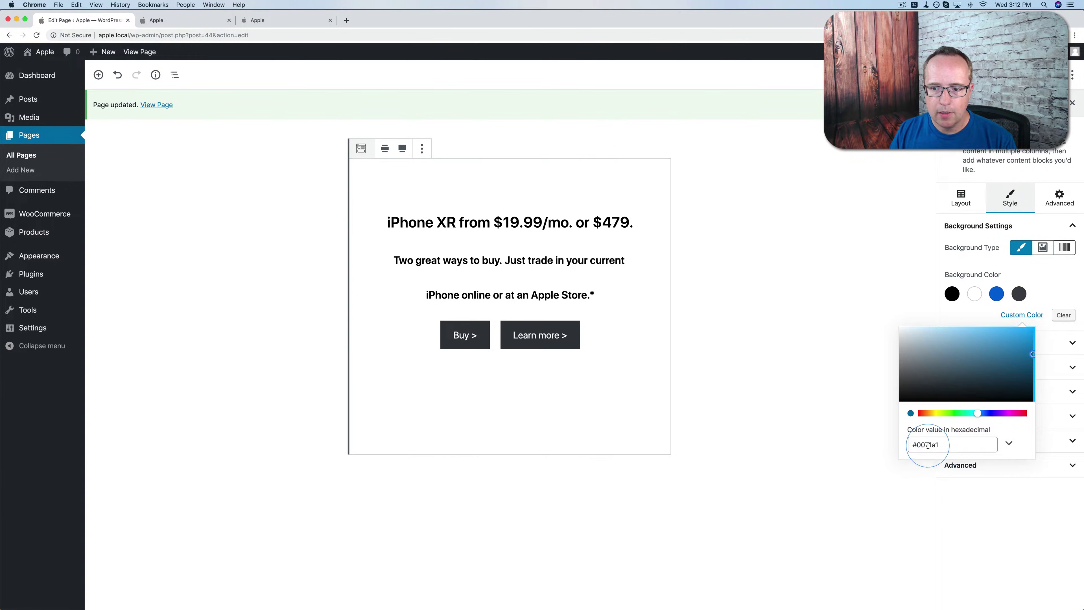
{"action": "type", "text": "#fafafa"}
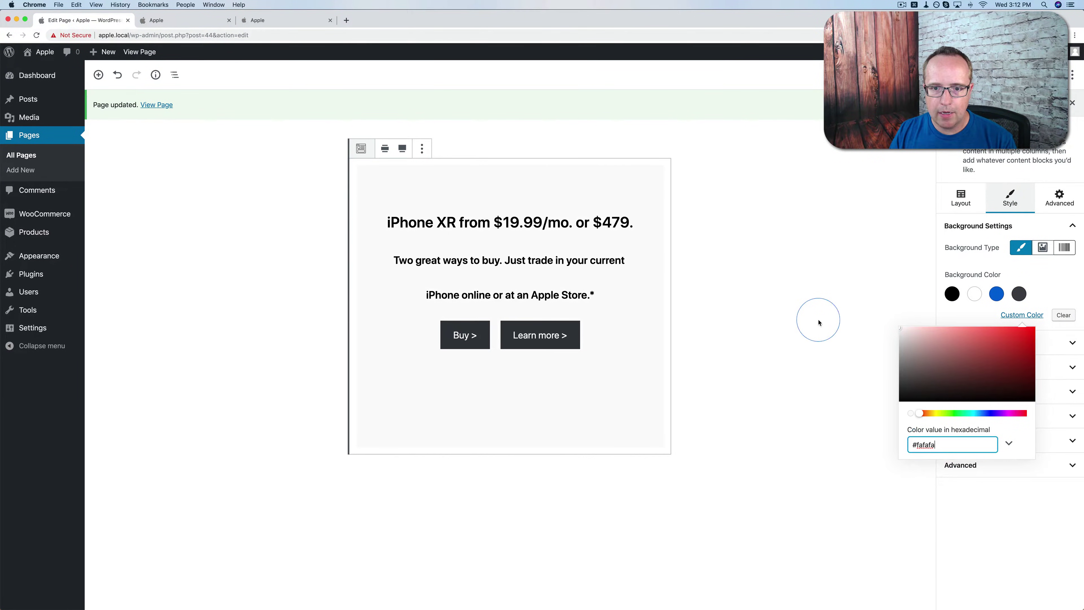
{"action": "left_click", "coordinate": [817, 316]}
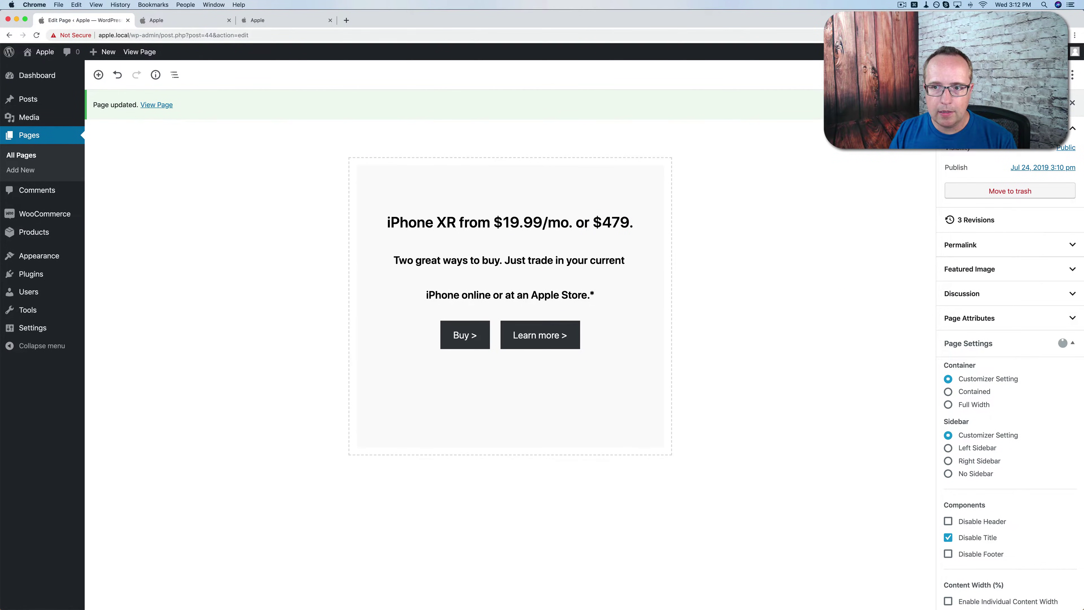
Step: Reload the site's front page and compare the section there with its appearance in the page editor
{"action": "left_click", "coordinate": [197, 25]}
{"action": "key", "text": "super+r"}
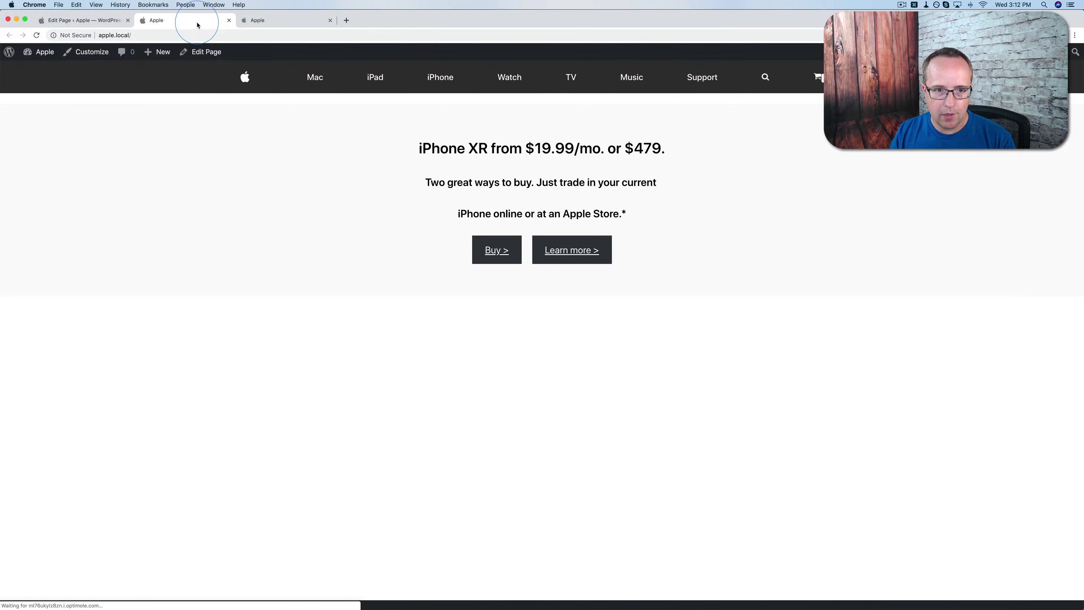
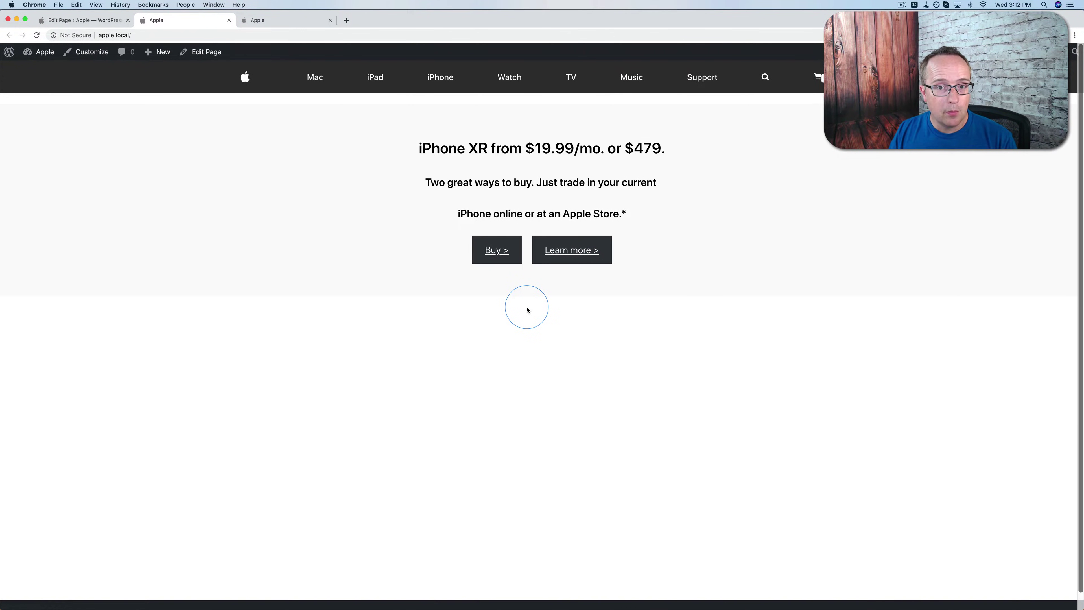
{"action": "left_click", "coordinate": [116, 21]}
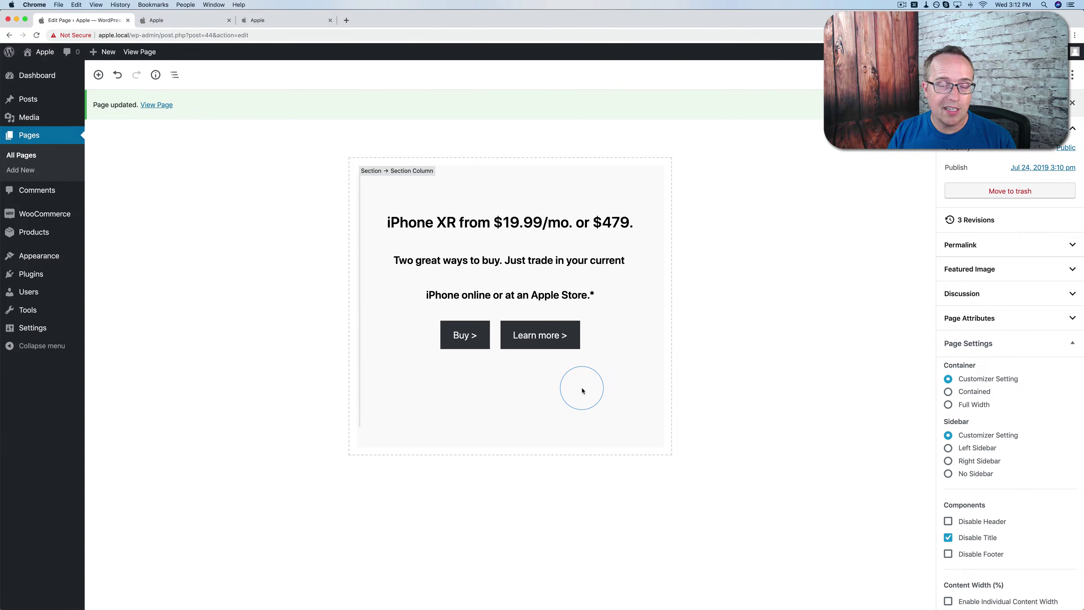
{"action": "left_click", "coordinate": [166, 22]}
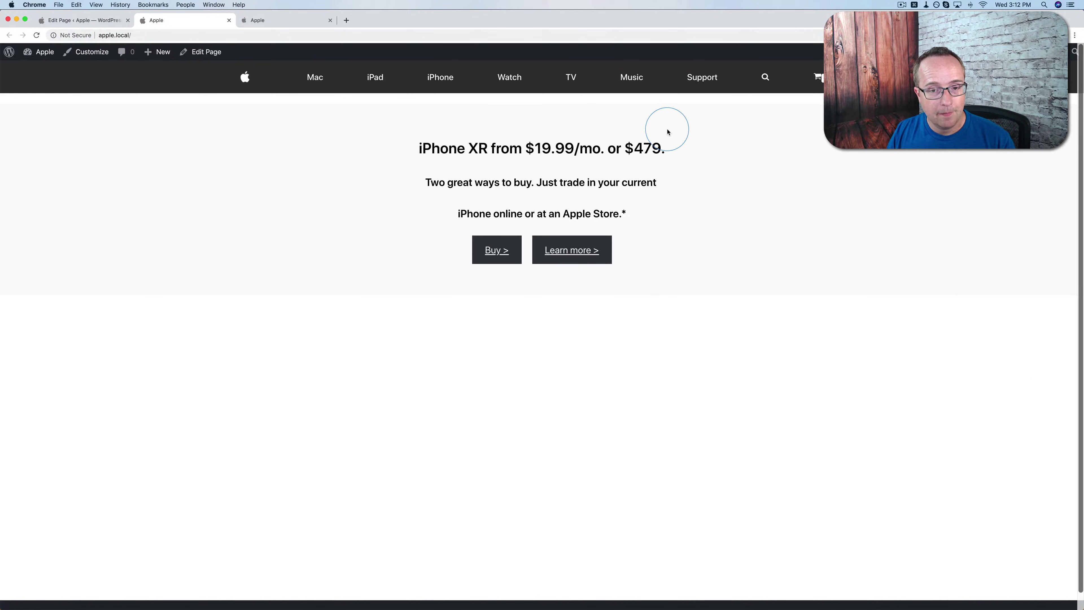
{"action": "left_click", "coordinate": [99, 28]}
{"action": "left_click", "coordinate": [188, 20]}
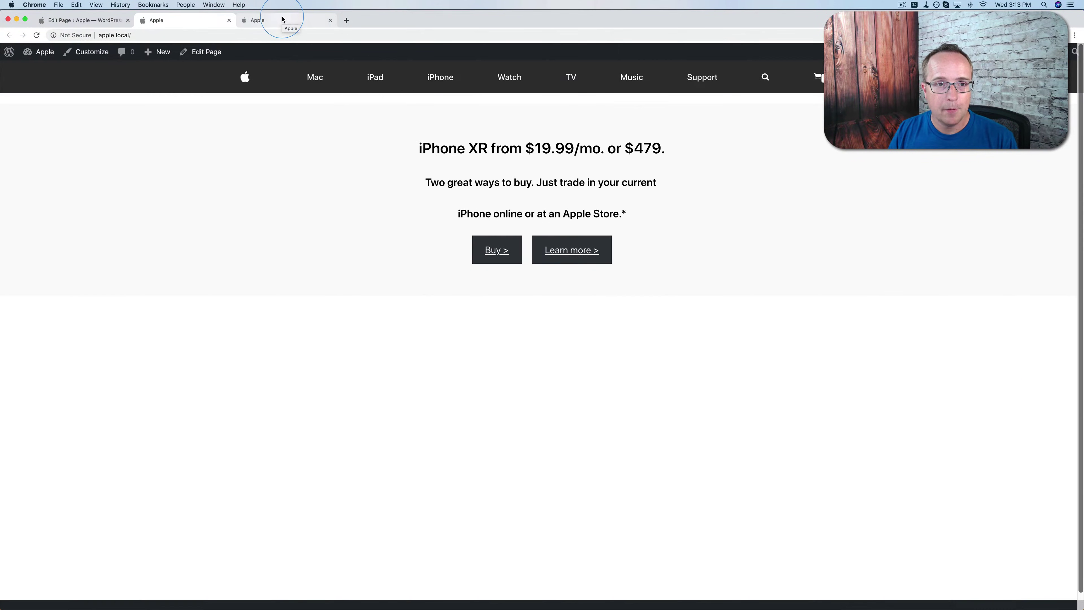
Step: Close the Apple site's code inspector and compare the two-line promo subheading there with the one on the WordPress front page
{"action": "left_click", "coordinate": [276, 23]}
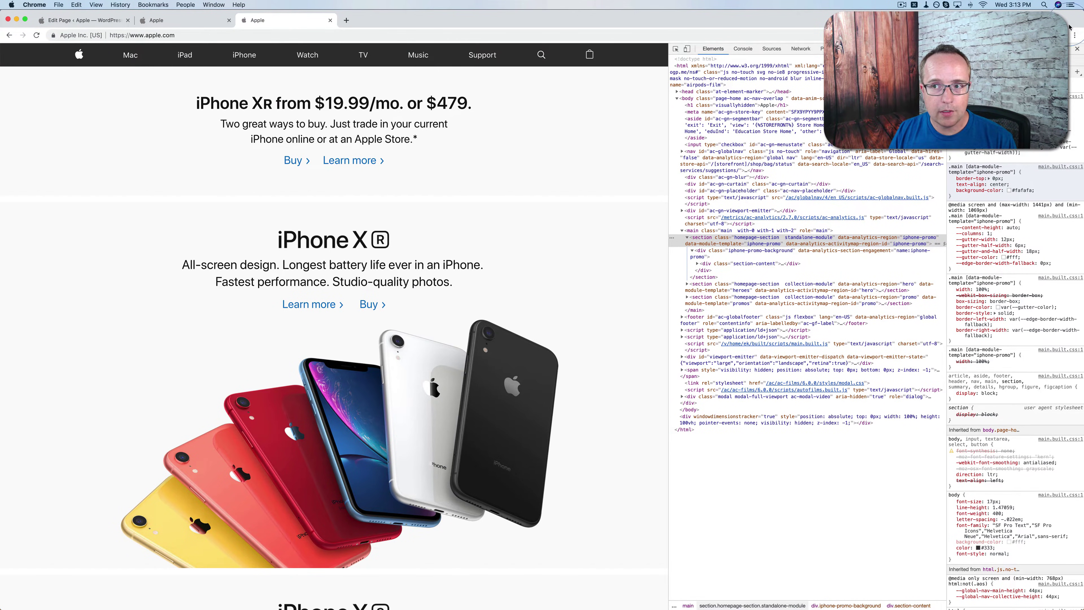
{"action": "left_click", "coordinate": [1077, 50]}
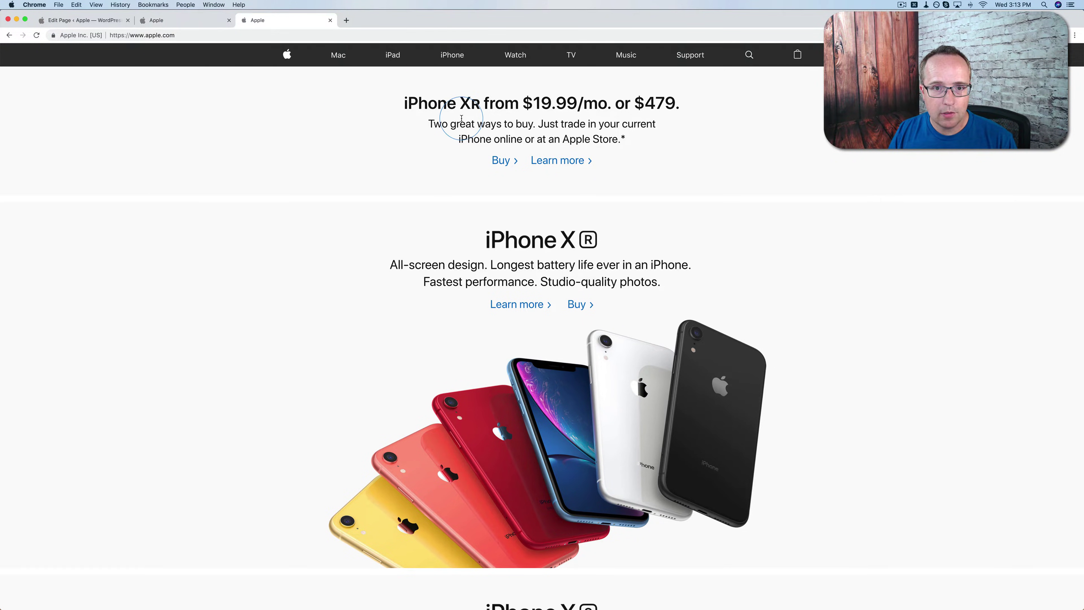
{"action": "left_click_drag", "start_coordinate": [461, 124], "coordinate": [494, 142]}
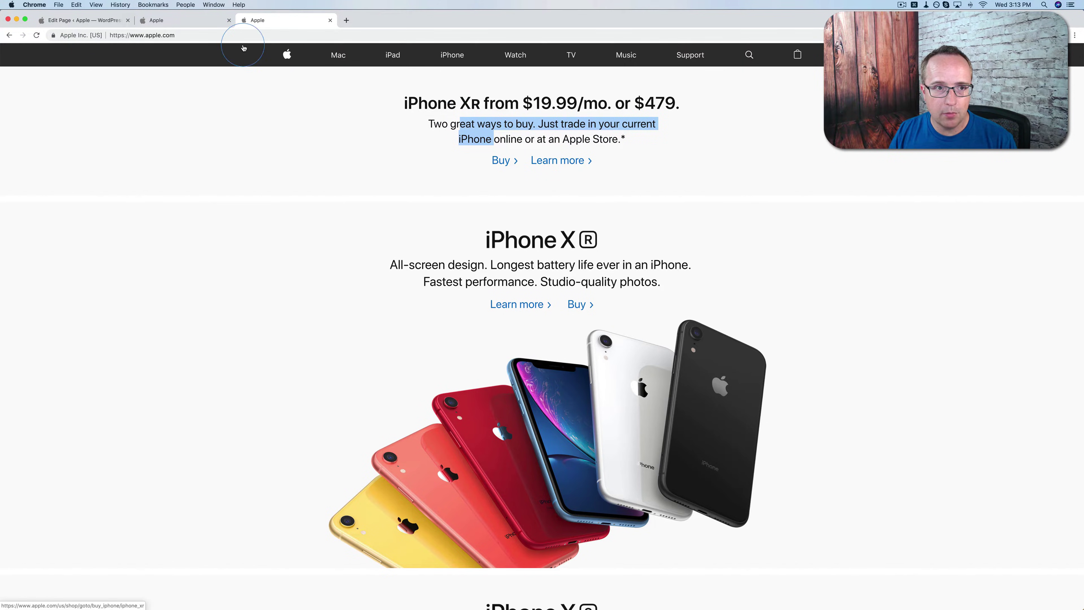
{"action": "left_click", "coordinate": [185, 20]}
{"action": "left_click_drag", "start_coordinate": [439, 184], "coordinate": [517, 214]}
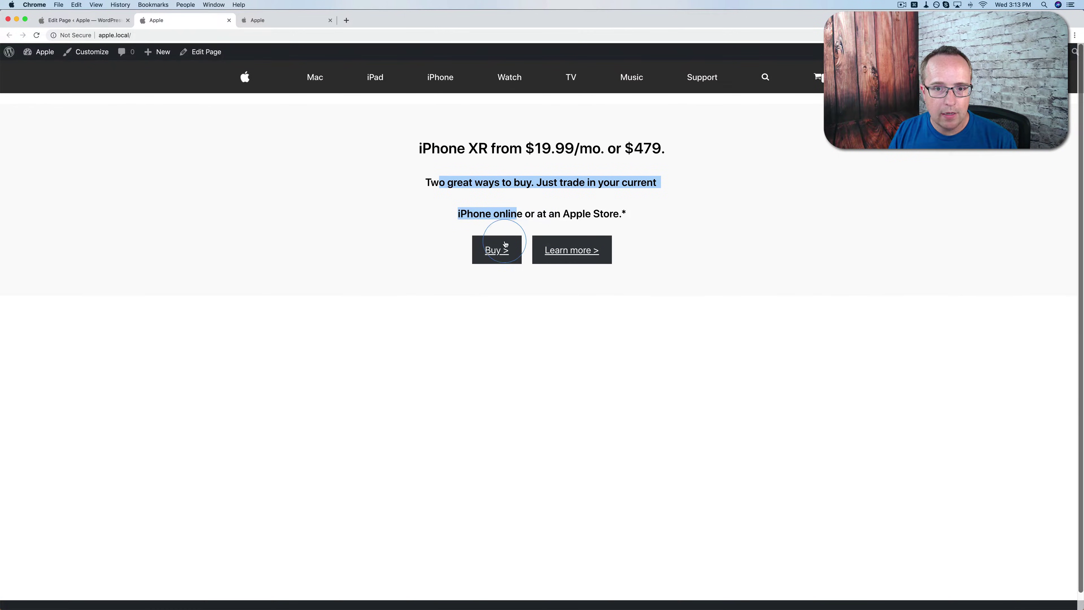
Step: In the page editor, change the subheading line "Two great ways to buy. Just trade in your current" to Paragraph with font size 19
{"action": "left_click", "coordinate": [110, 21]}
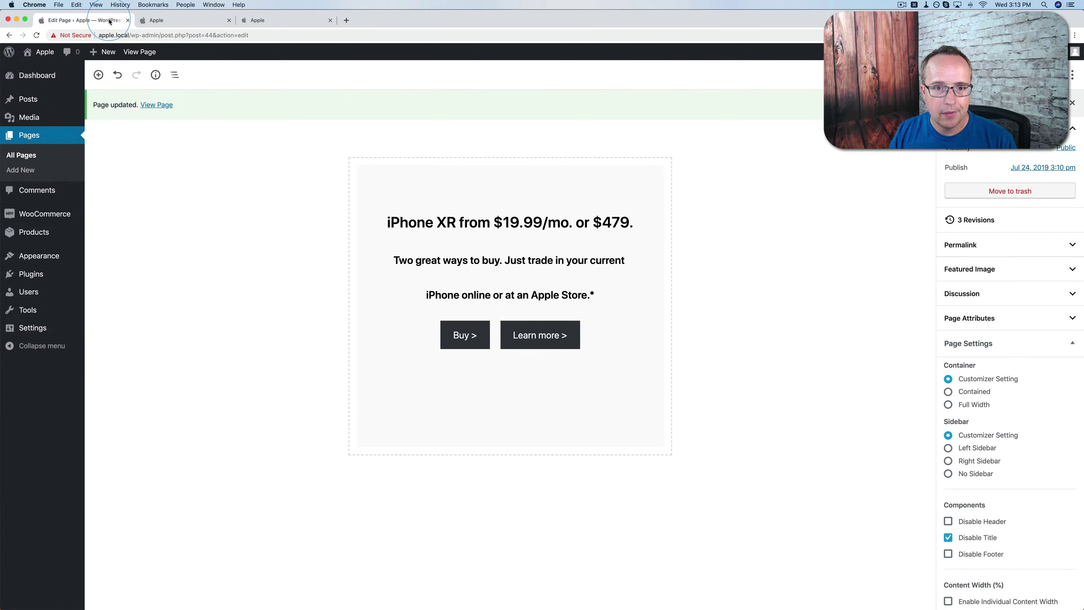
{"action": "left_click", "coordinate": [442, 261]}
{"action": "left_click", "coordinate": [547, 271]}
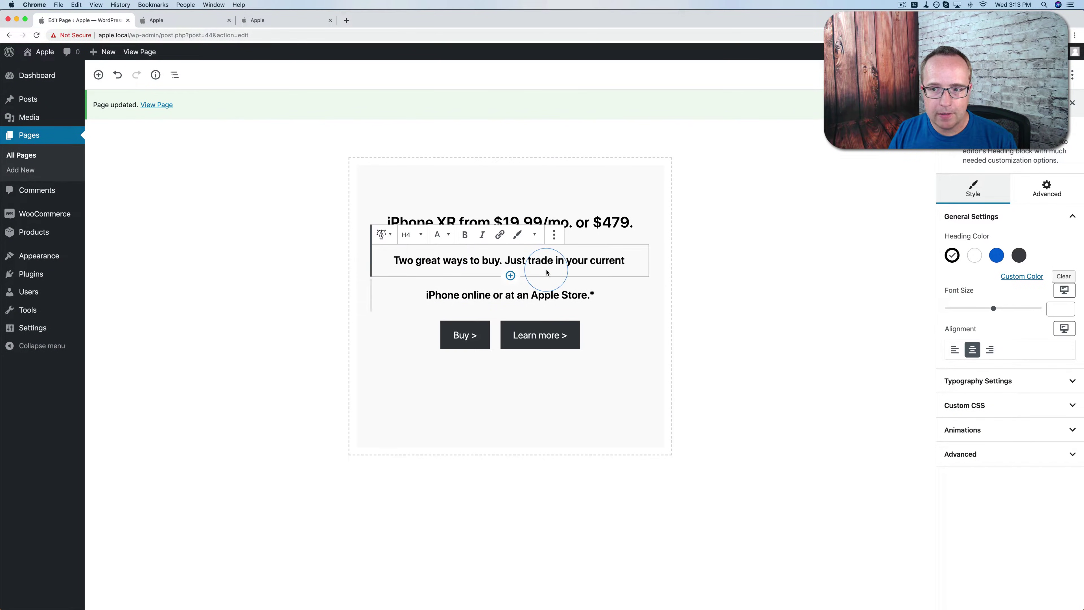
{"action": "triple_click", "coordinate": [547, 271]}
{"action": "left_click", "coordinate": [1000, 384]}
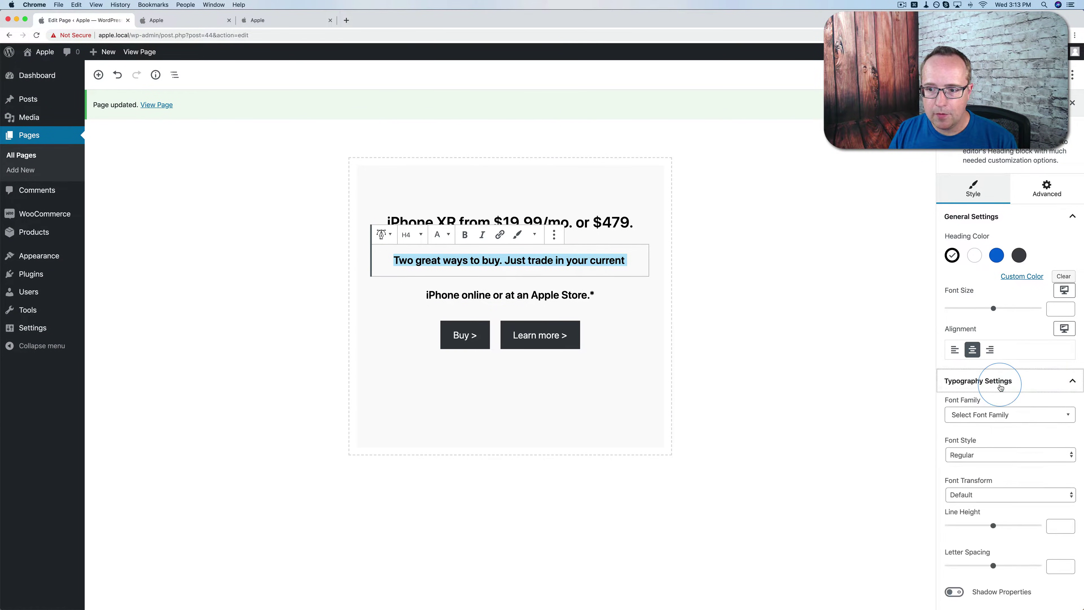
{"action": "scroll", "coordinate": [1008, 401], "scroll_direction": "down", "scroll_amount": 3}
{"action": "left_click", "coordinate": [419, 235]}
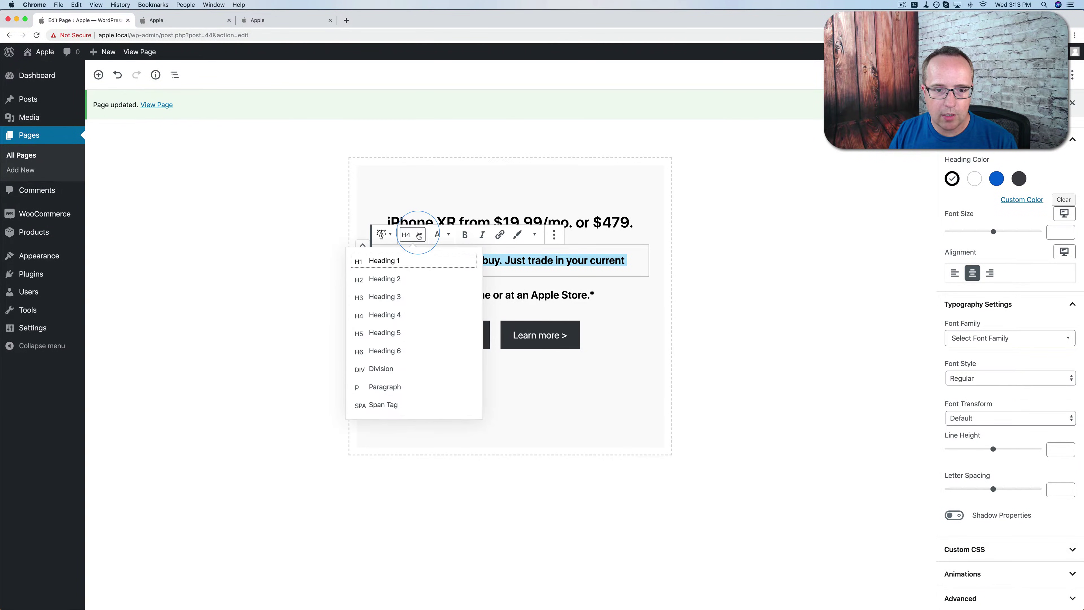
{"action": "left_click", "coordinate": [381, 386]}
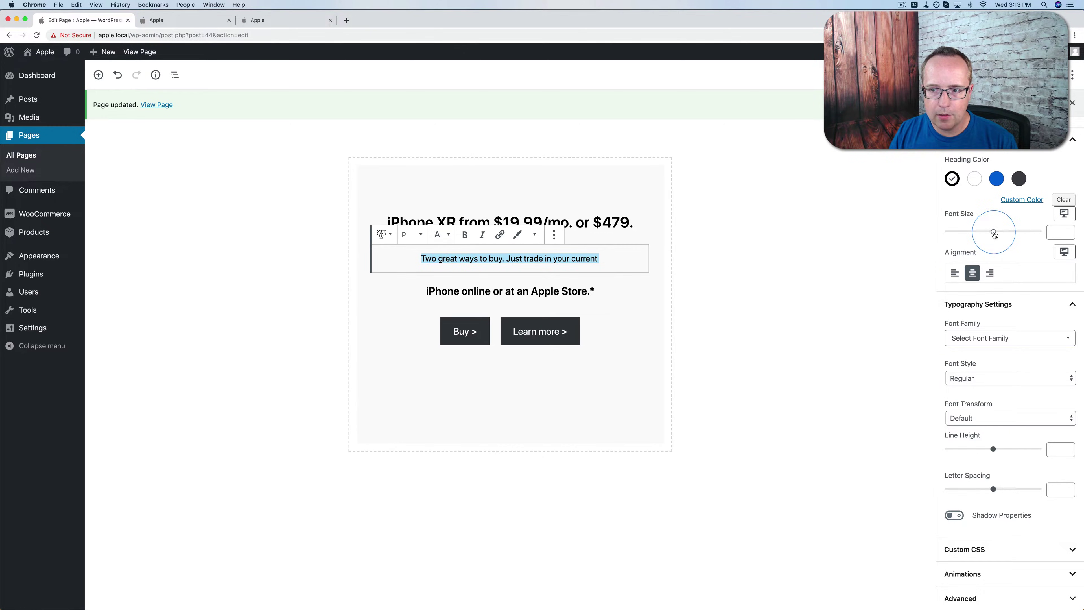
{"action": "left_click_drag", "start_coordinate": [995, 234], "coordinate": [954, 240]}
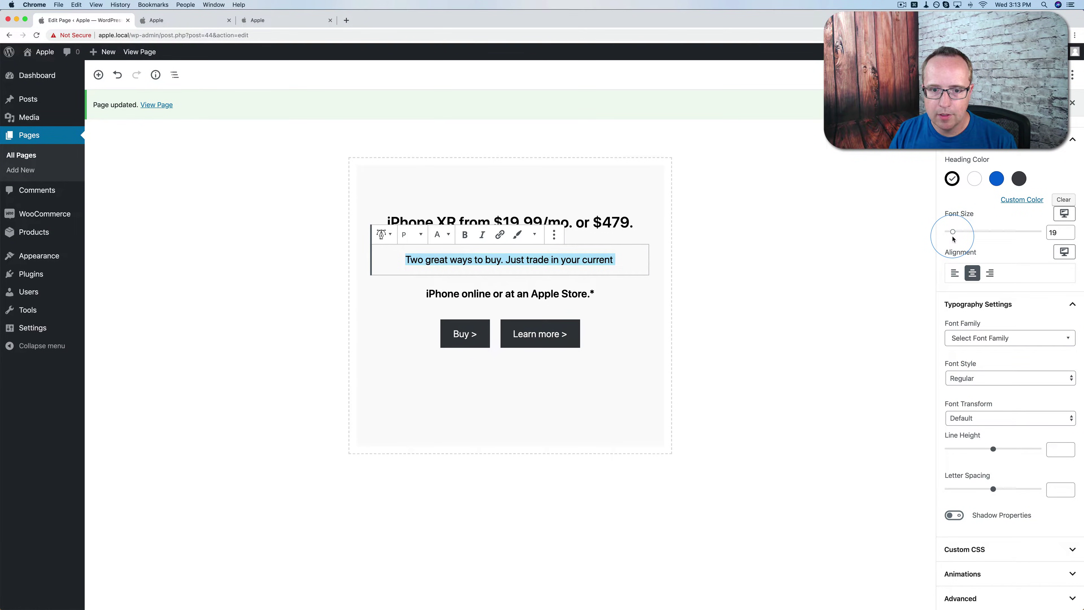
Step: Change the second subheading line, "iPhone online or at an Apple Store.*", to Paragraph with font size 19
{"action": "left_click", "coordinate": [427, 294]}
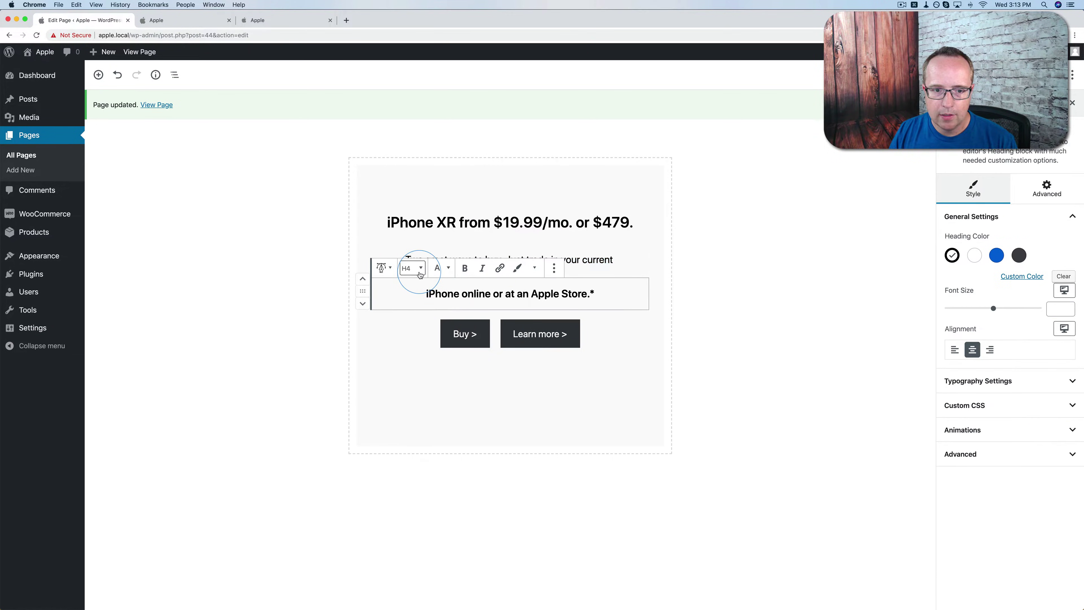
{"action": "left_click", "coordinate": [420, 275]}
{"action": "left_click", "coordinate": [408, 417]}
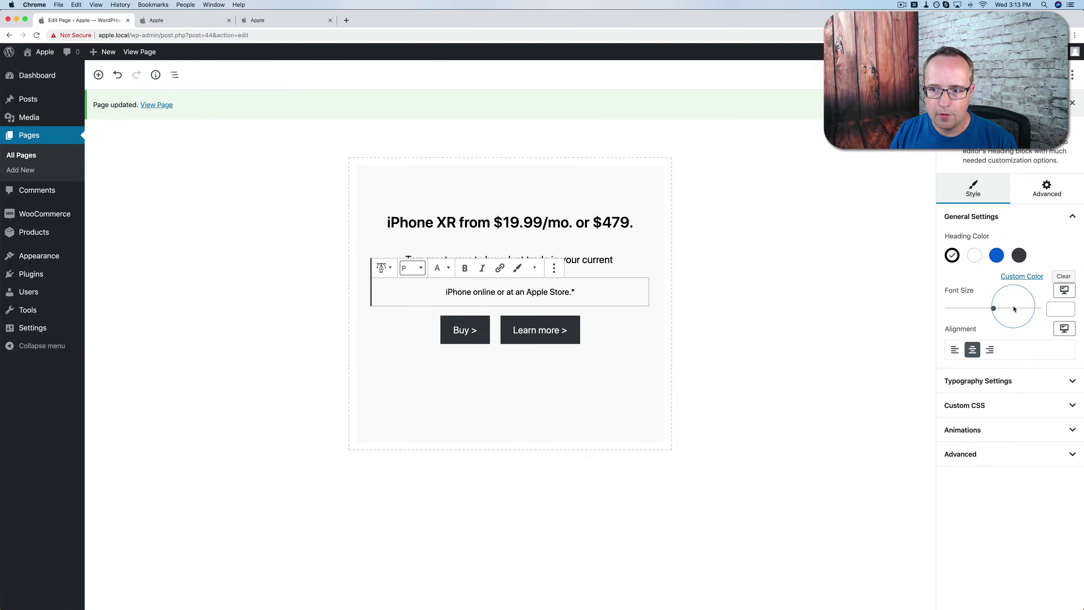
{"action": "left_click", "coordinate": [1061, 309]}
{"action": "type", "text": "19"}
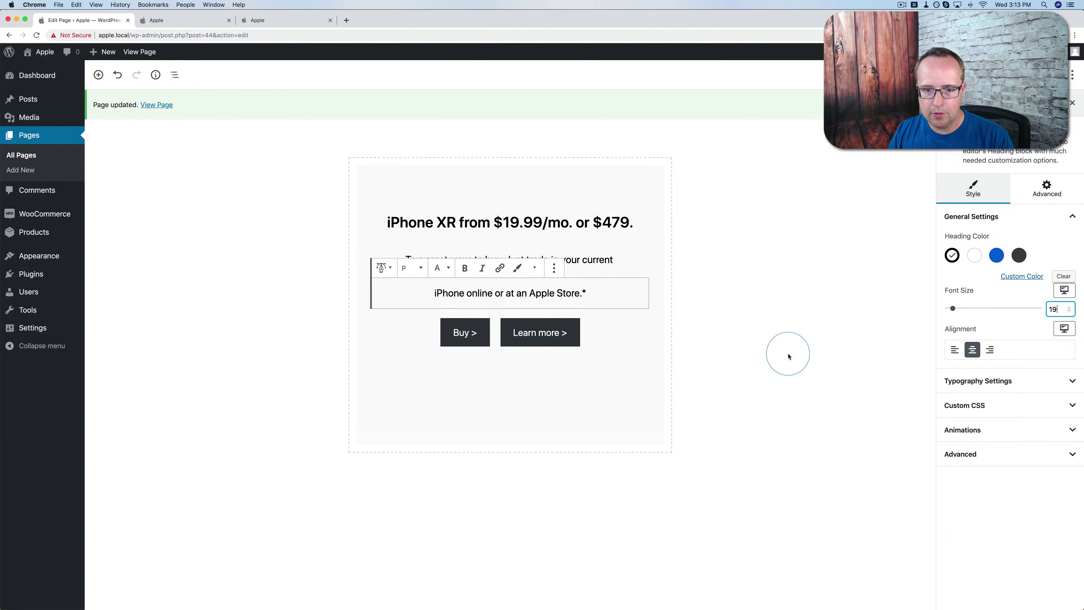
{"action": "left_click", "coordinate": [789, 356]}
Step: Clear the "Buy >" button's background and border colors and make its text blue
{"action": "left_click", "coordinate": [481, 326]}
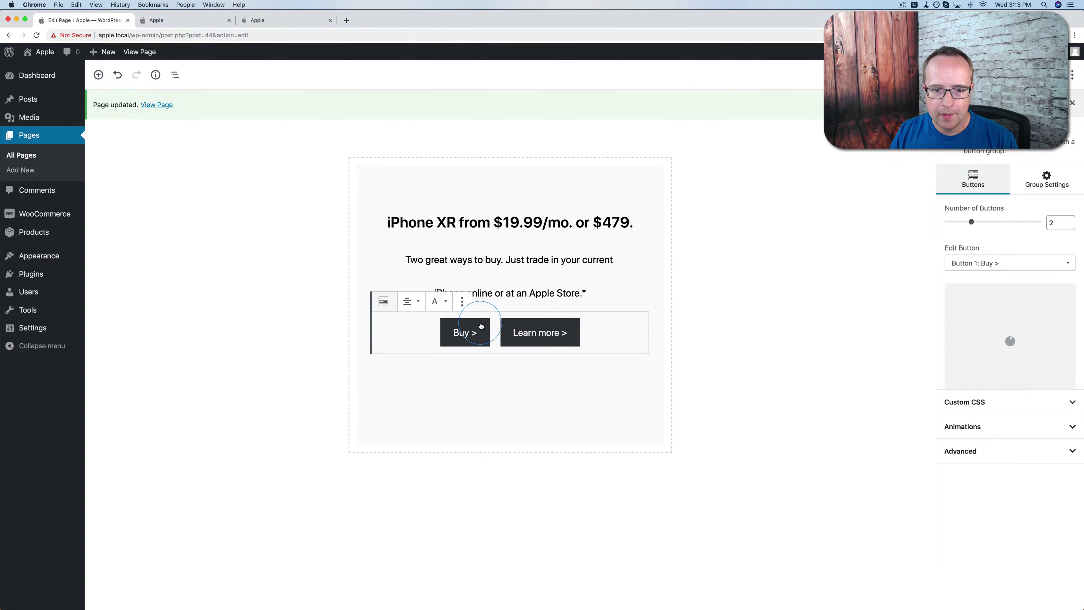
{"action": "left_click", "coordinate": [970, 366]}
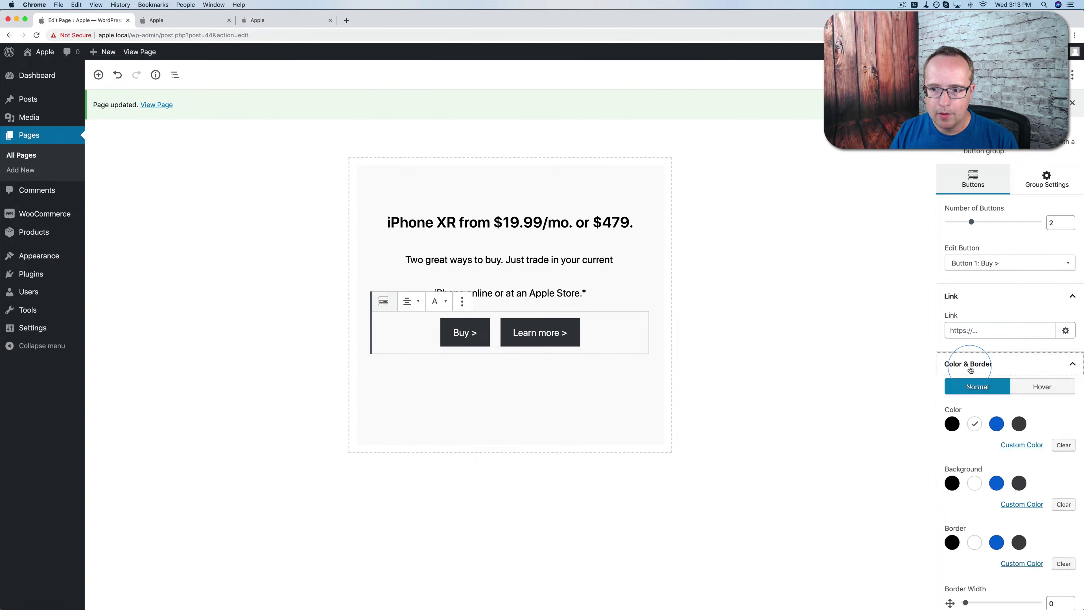
{"action": "scroll", "coordinate": [980, 469], "scroll_direction": "down", "scroll_amount": 4}
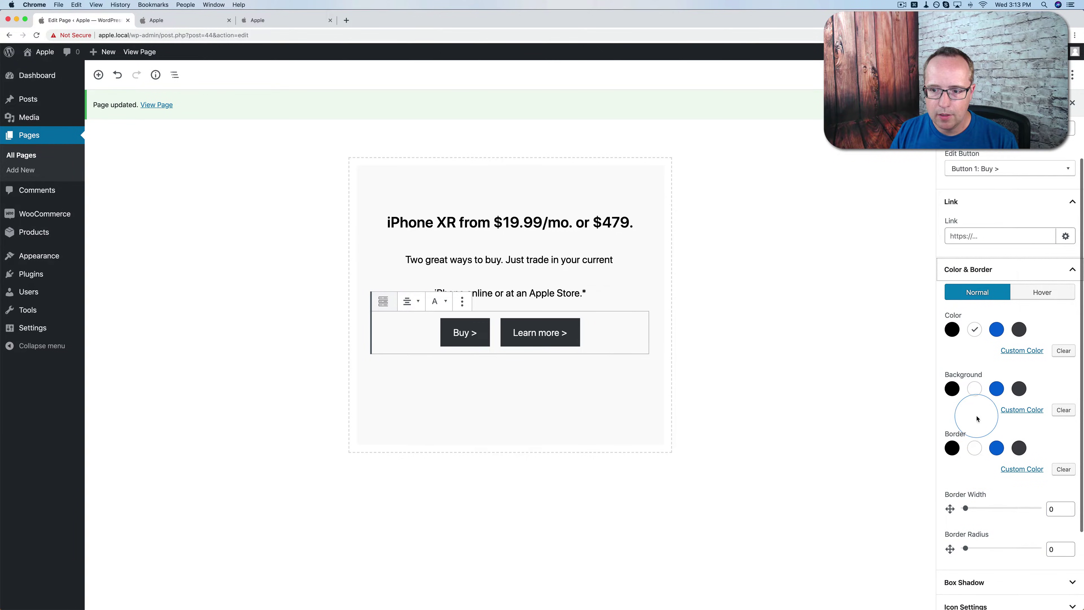
{"action": "left_click", "coordinate": [975, 390]}
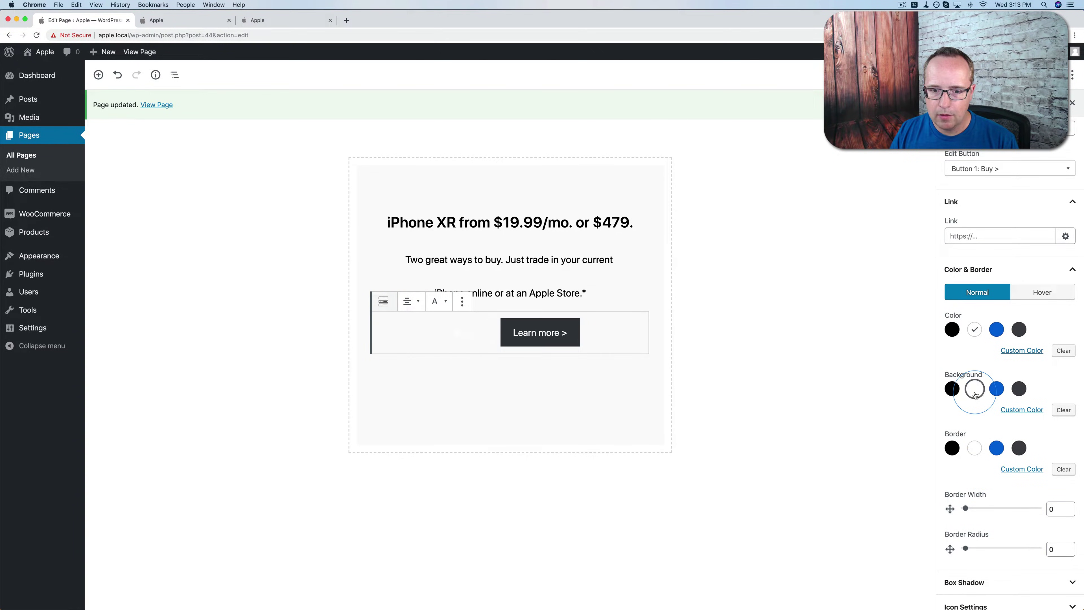
{"action": "left_click", "coordinate": [977, 451]}
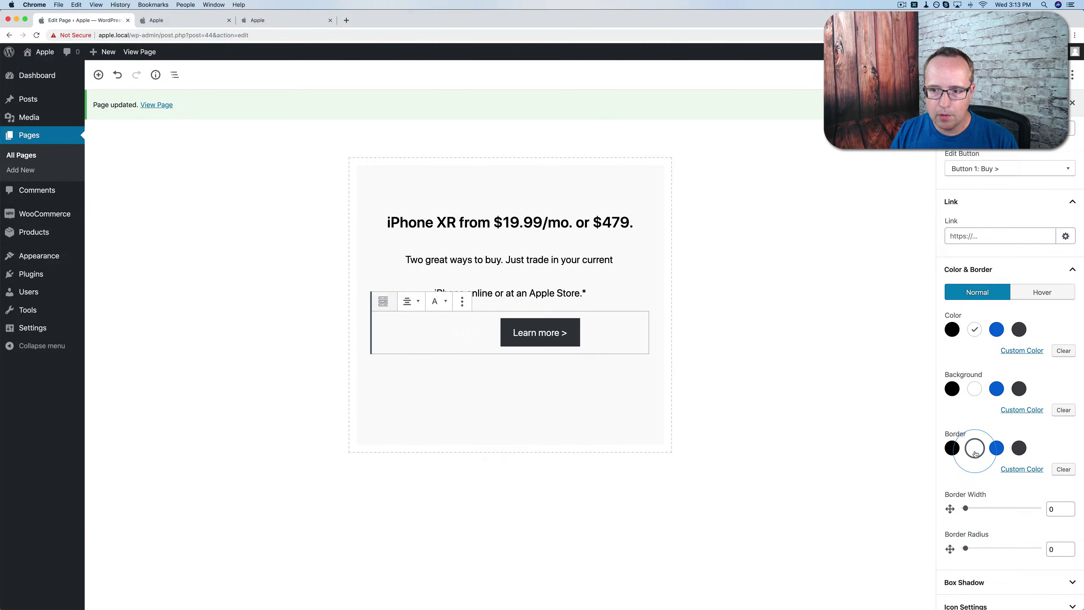
{"action": "left_click", "coordinate": [997, 330]}
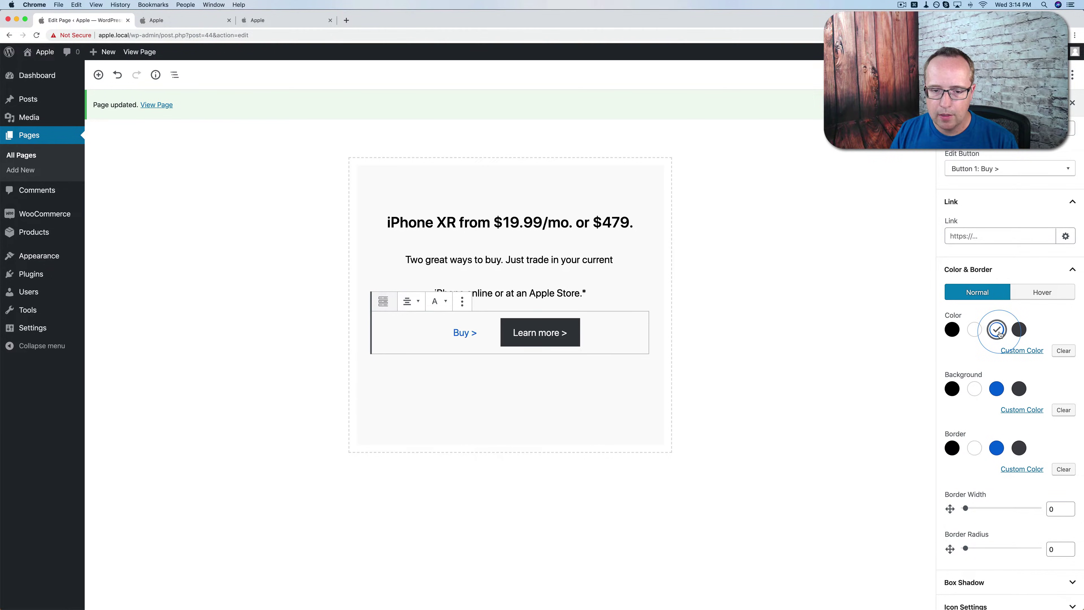
{"action": "left_click", "coordinate": [975, 390]}
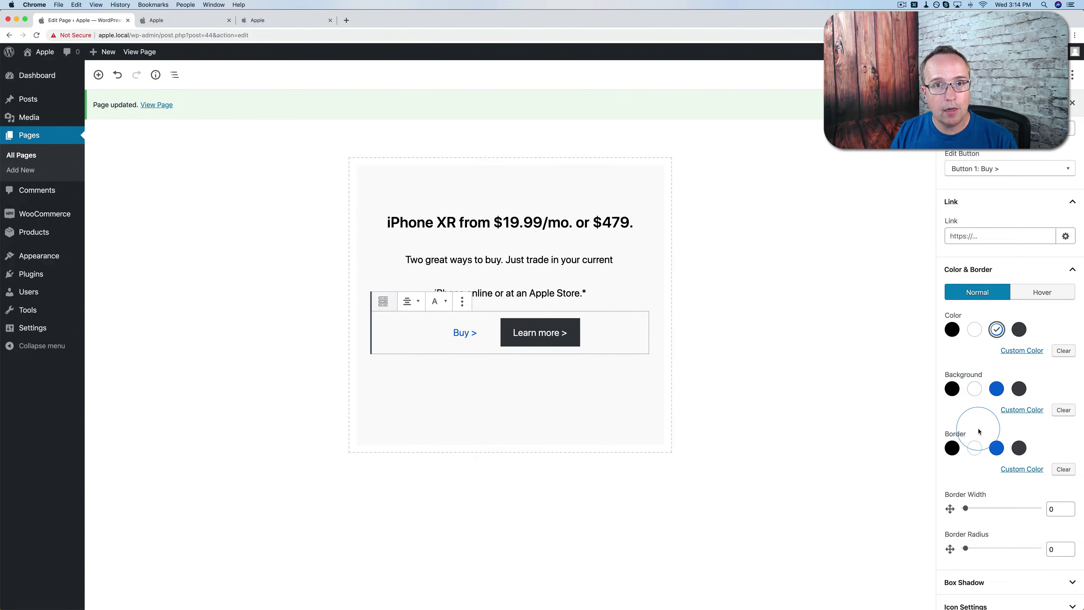
Step: Clear the "Learn more >" button's background and border colors and make its text blue
{"action": "left_click", "coordinate": [550, 347]}
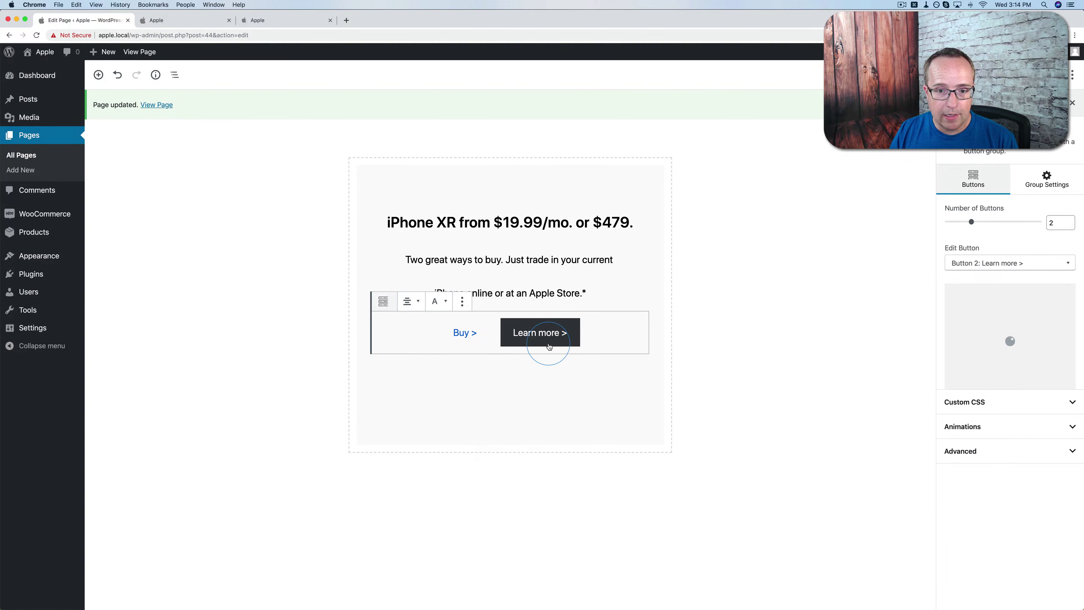
{"action": "left_click", "coordinate": [976, 365]}
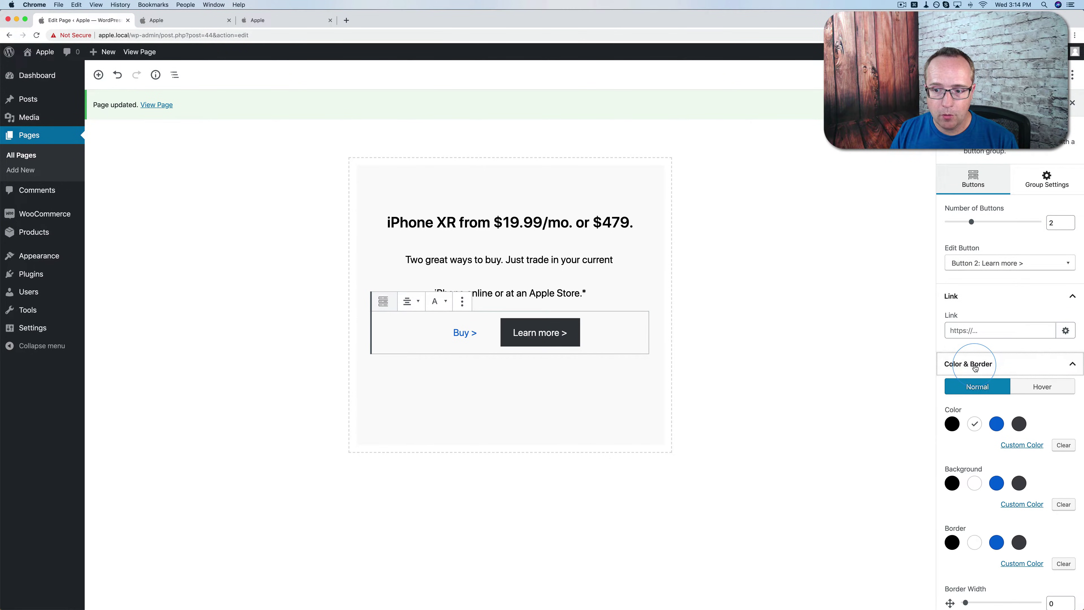
{"action": "scroll", "coordinate": [980, 432], "scroll_direction": "down", "scroll_amount": 4}
{"action": "left_click", "coordinate": [1004, 366]}
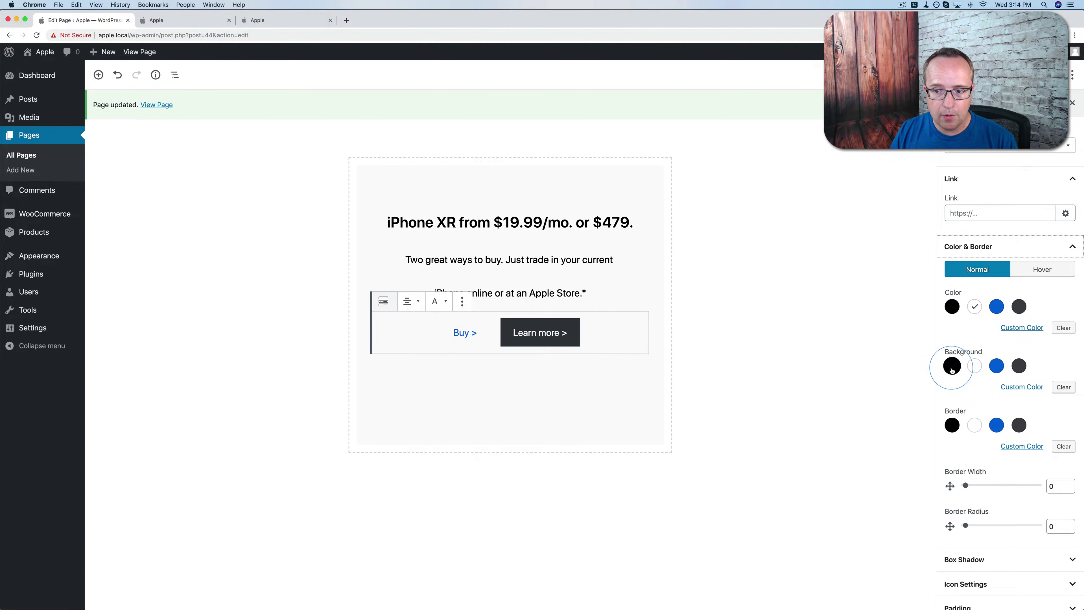
{"action": "left_click", "coordinate": [997, 366]}
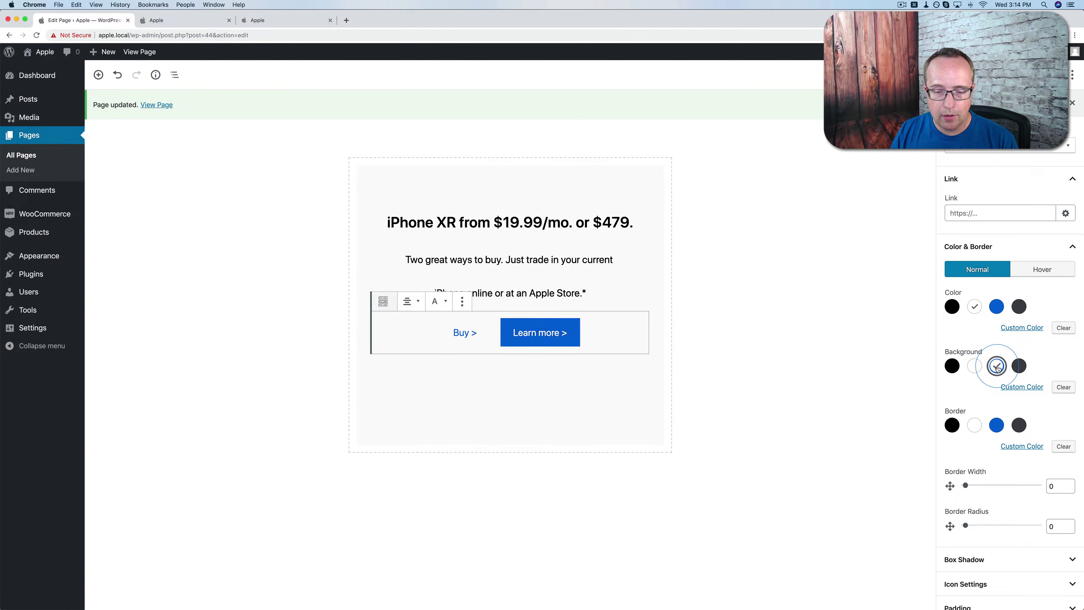
{"action": "left_click", "coordinate": [997, 367]}
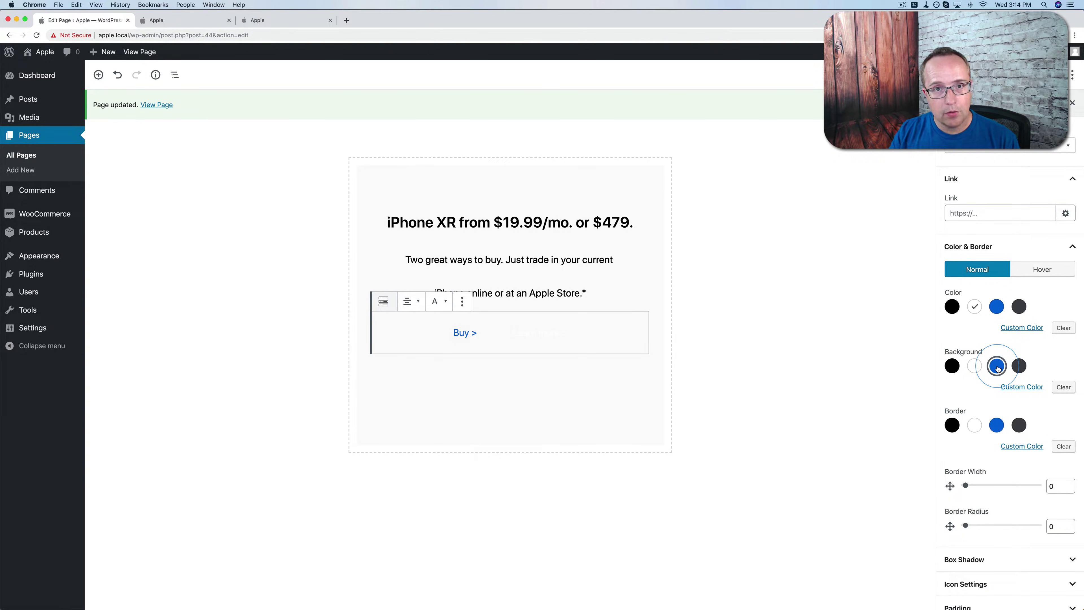
{"action": "left_click", "coordinate": [996, 426]}
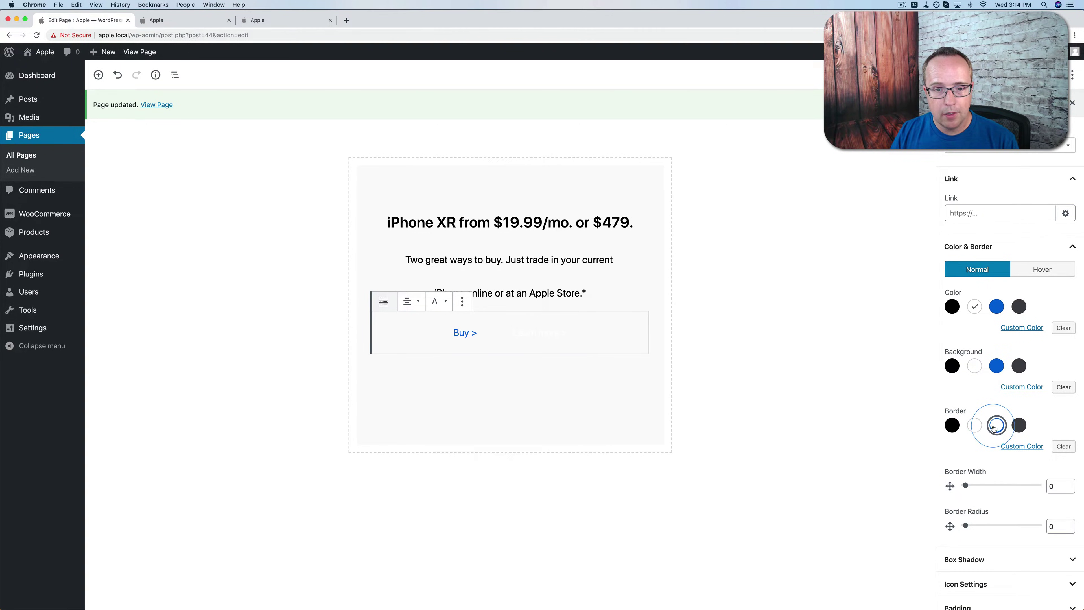
{"action": "left_click", "coordinate": [996, 309]}
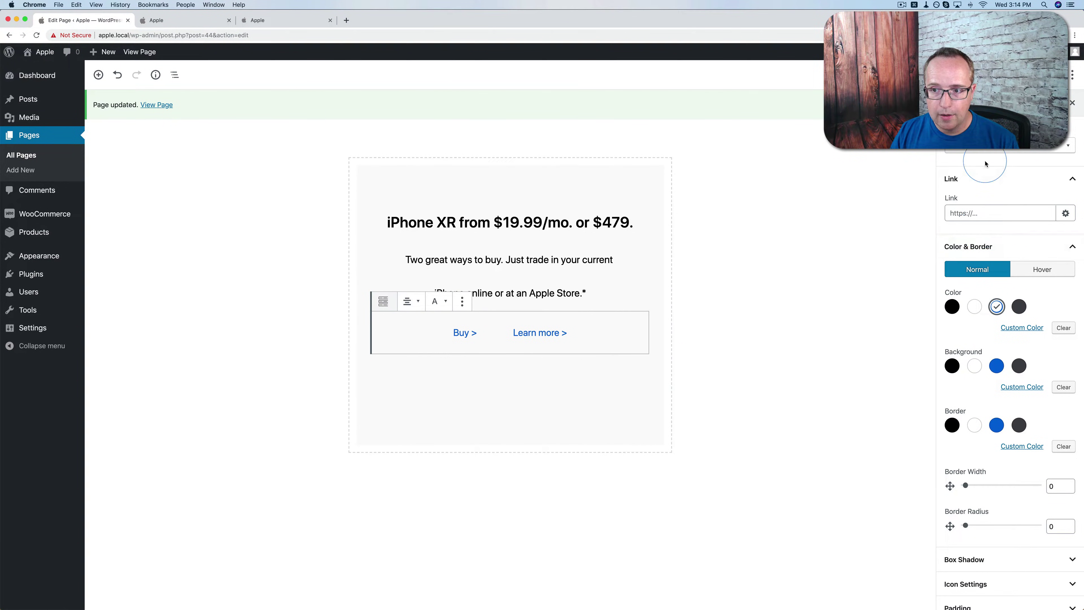
Step: Set the "Buy >" button's right and left padding to 0
{"action": "left_click", "coordinate": [985, 151]}
{"action": "left_click", "coordinate": [974, 171]}
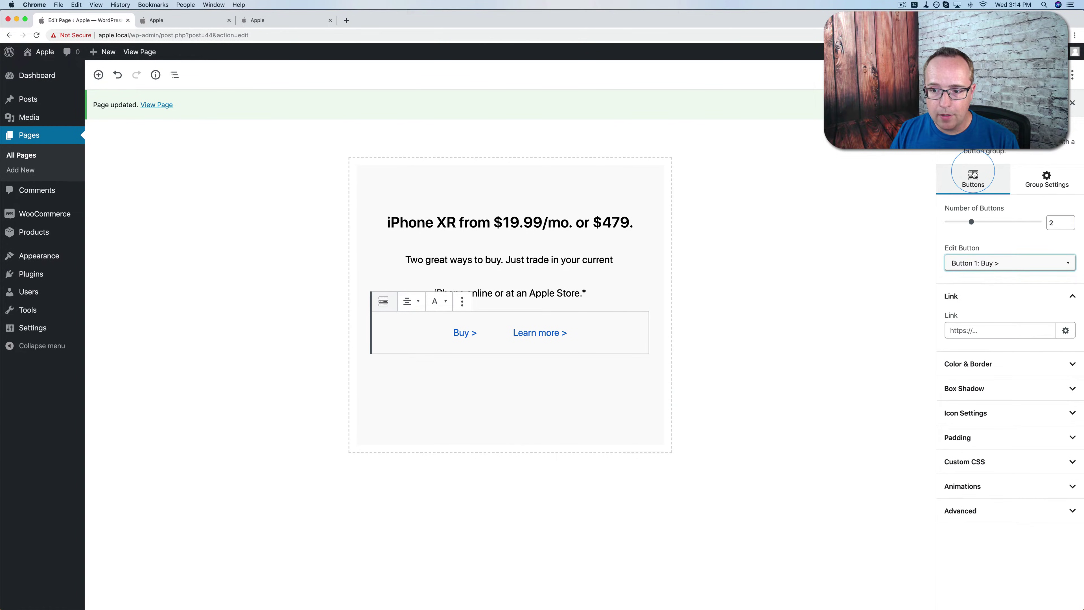
{"action": "left_click", "coordinate": [984, 438]}
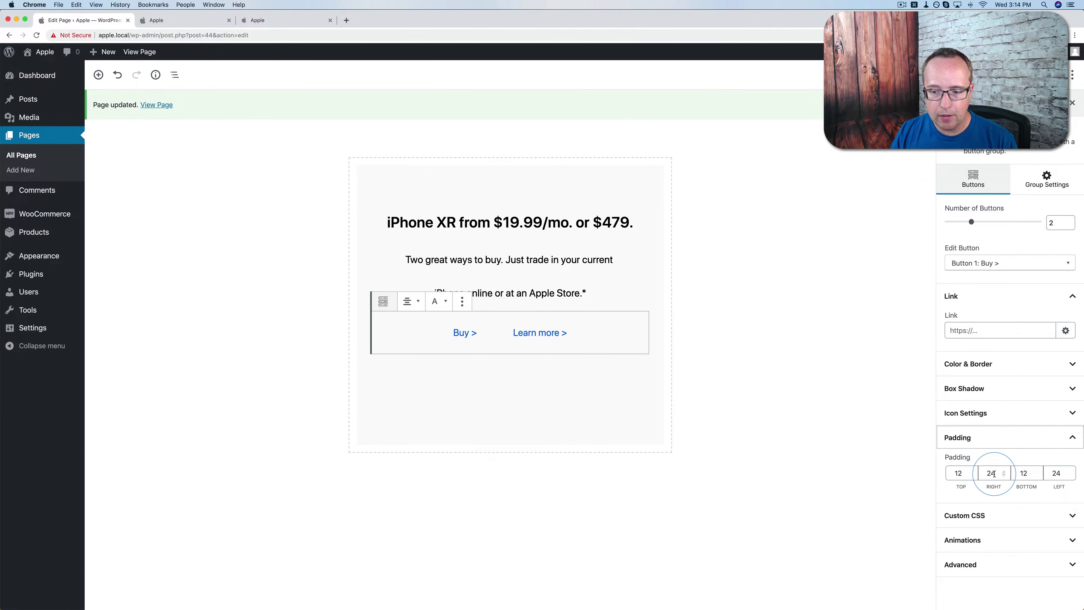
{"action": "left_click", "coordinate": [1004, 475]}
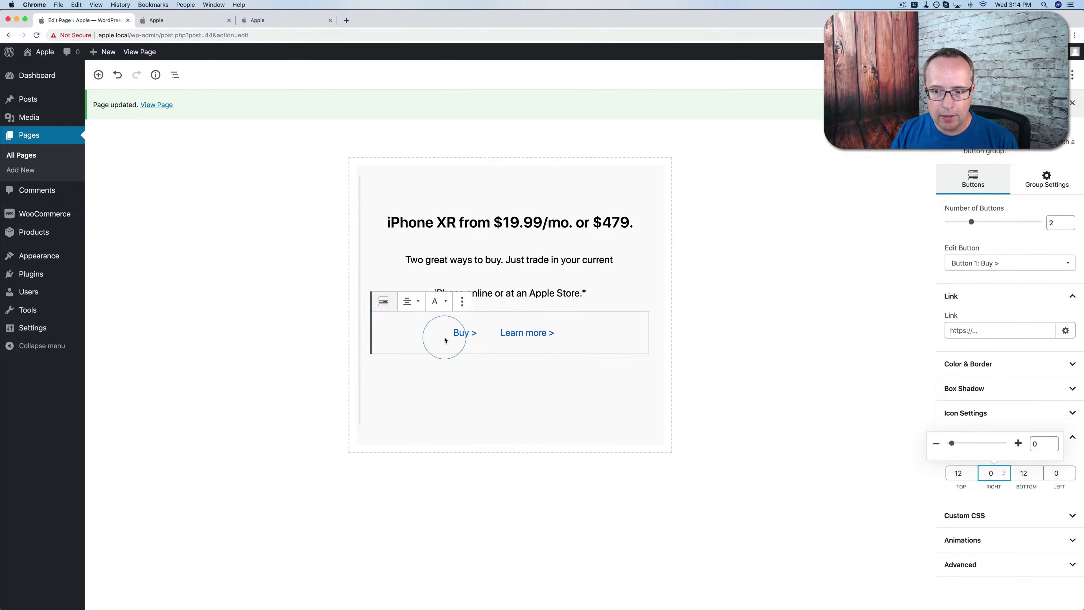
Step: Update the page and reload the site's front page to check the restyled subheading and buttons
{"action": "left_click", "coordinate": [738, 295]}
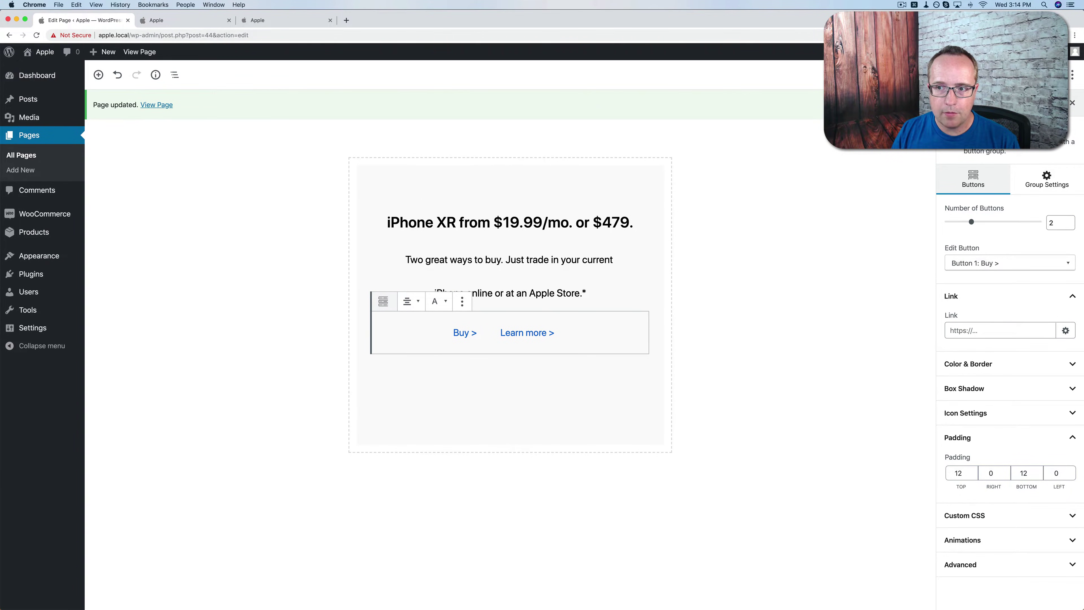
{"action": "left_click", "coordinate": [222, 20]}
{"action": "key", "text": "super+r"}
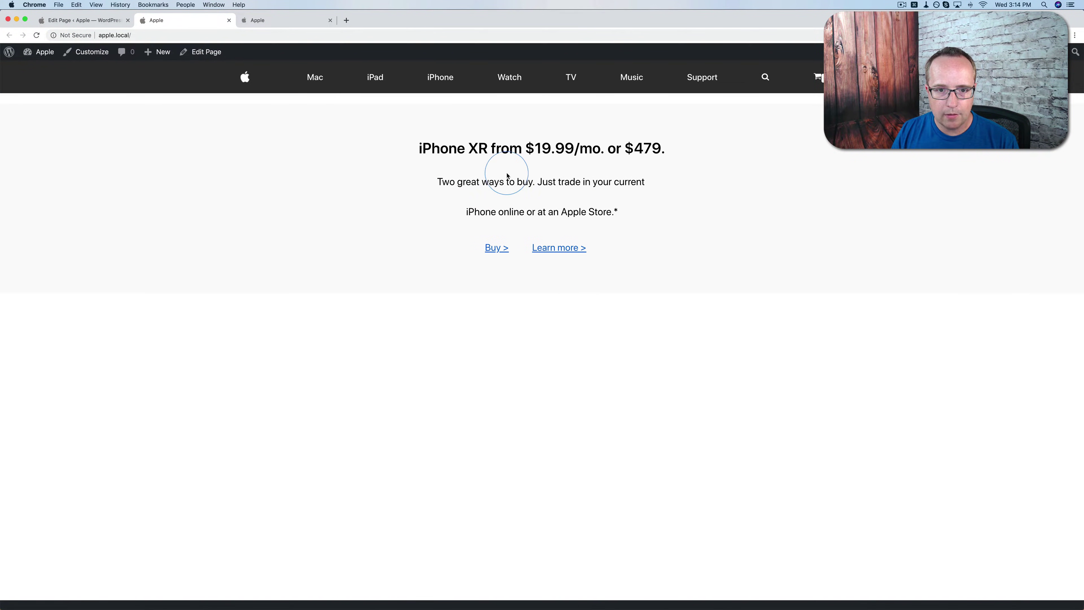
Step: Back in the page editor, set the bottom margin of the "iPhone XR from $19.99/mo. or $479." heading to 0
{"action": "left_click", "coordinate": [107, 20]}
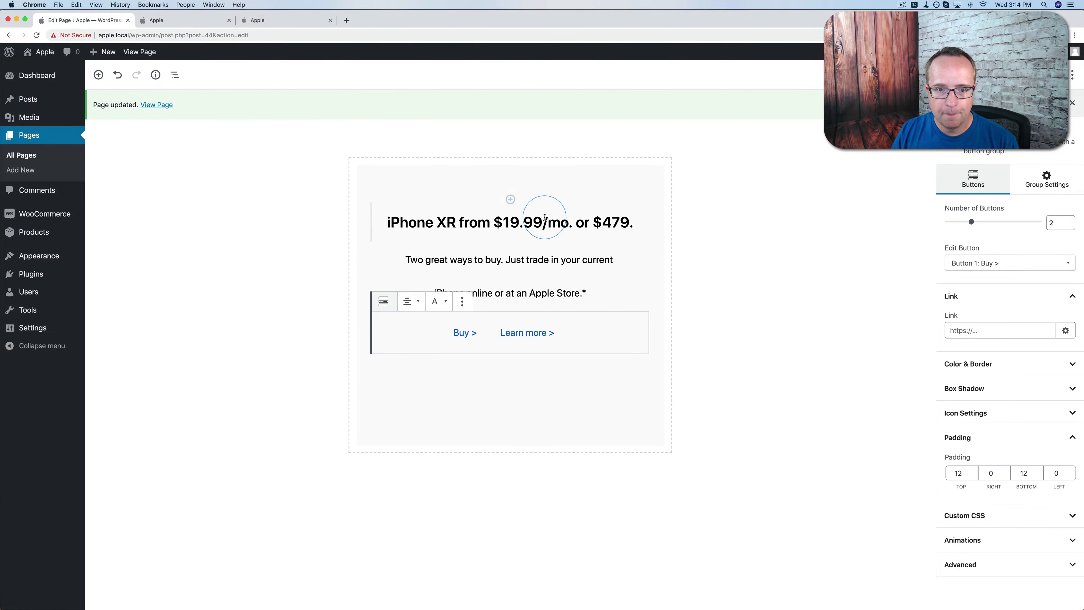
{"action": "left_click", "coordinate": [534, 223]}
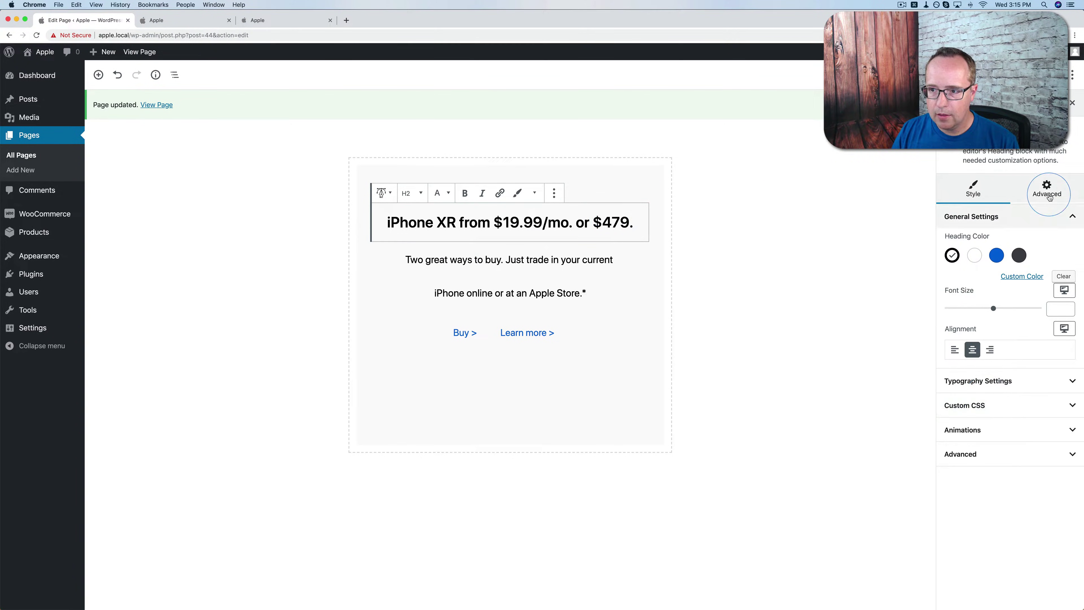
{"action": "left_click", "coordinate": [1049, 193]}
{"action": "left_click", "coordinate": [1002, 356]}
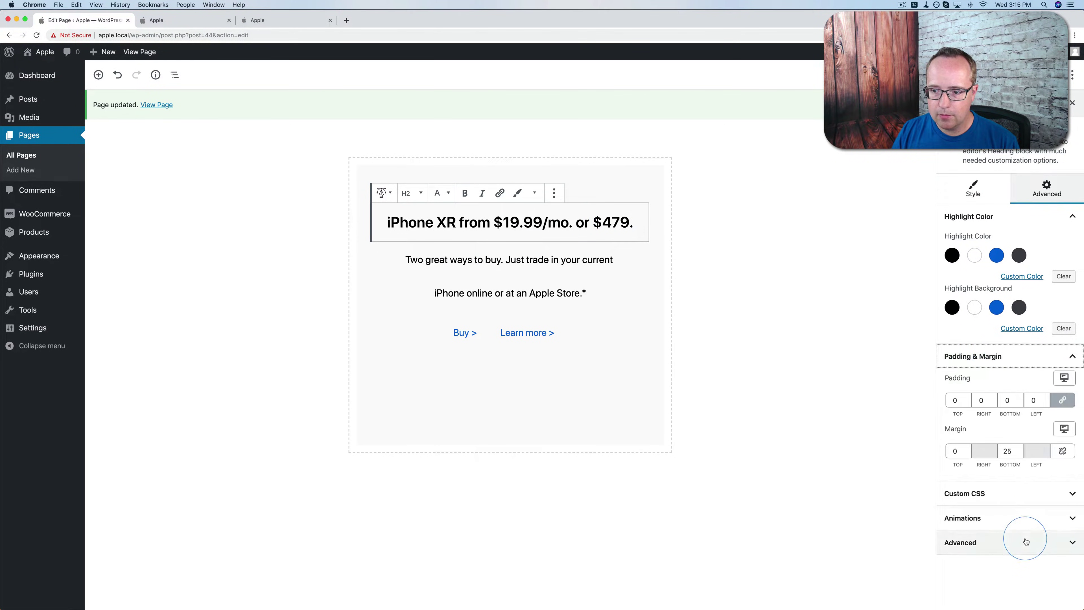
{"action": "left_click", "coordinate": [1006, 451]}
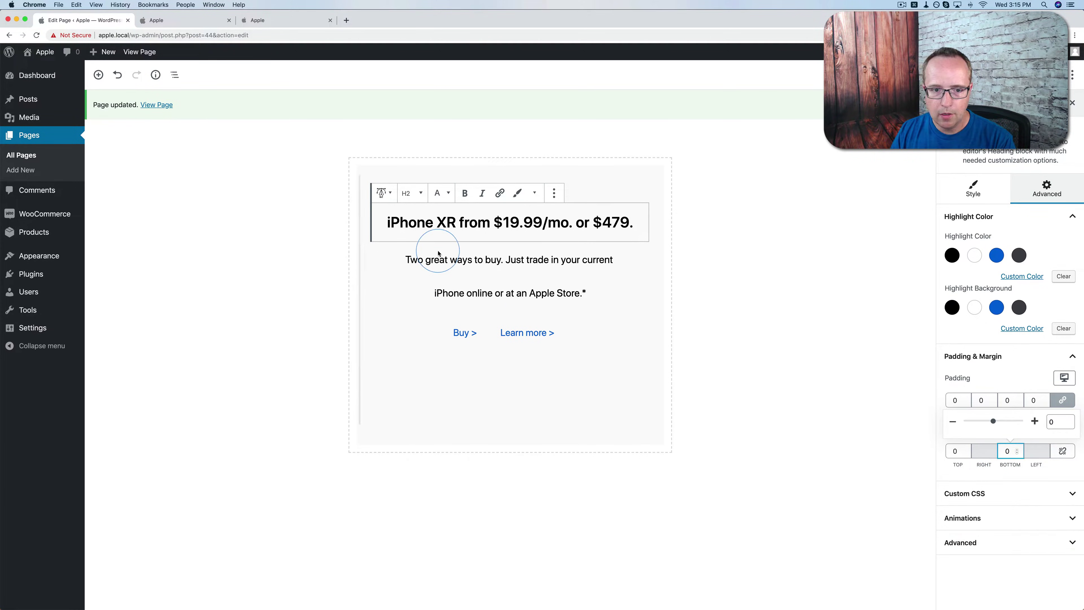
Step: Set the bottom margin of the first subheading line, "Two great ways to buy", to 0
{"action": "left_click", "coordinate": [420, 259]}
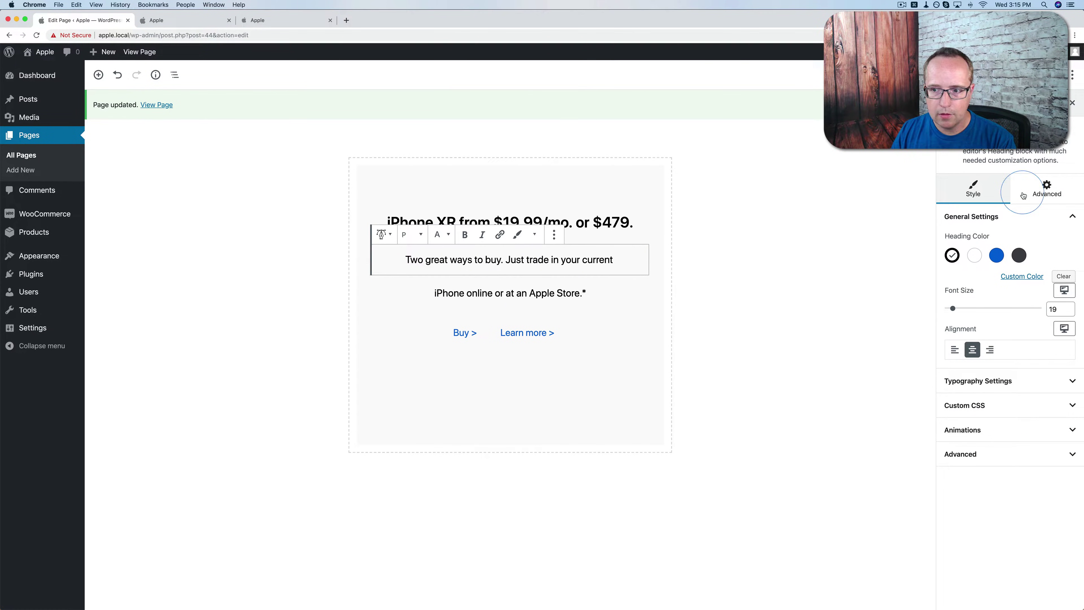
{"action": "left_click", "coordinate": [1033, 189]}
{"action": "left_click", "coordinate": [1002, 348]}
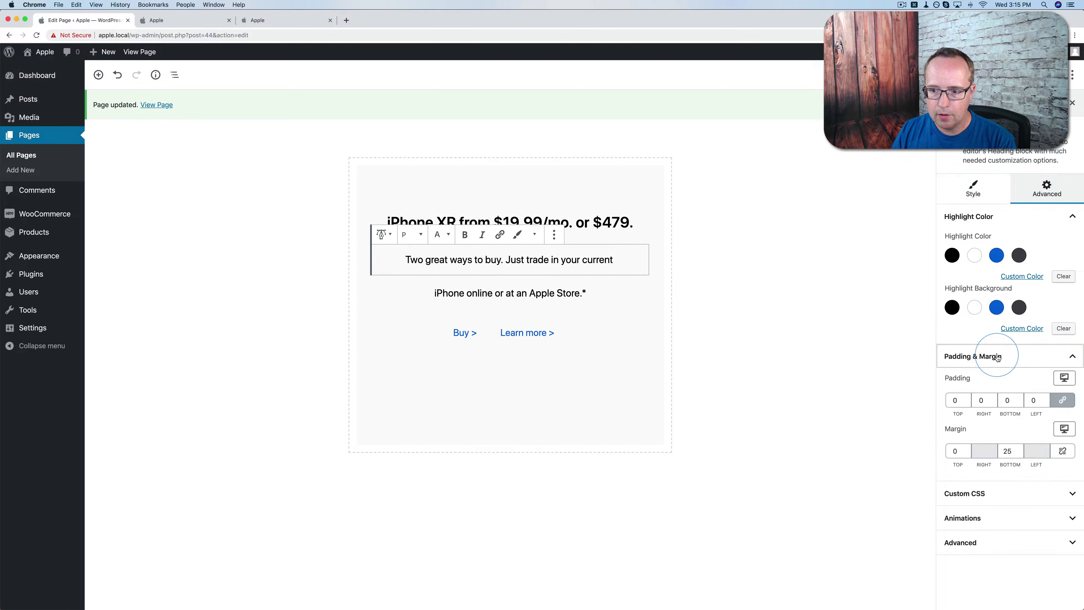
{"action": "left_click", "coordinate": [1009, 451]}
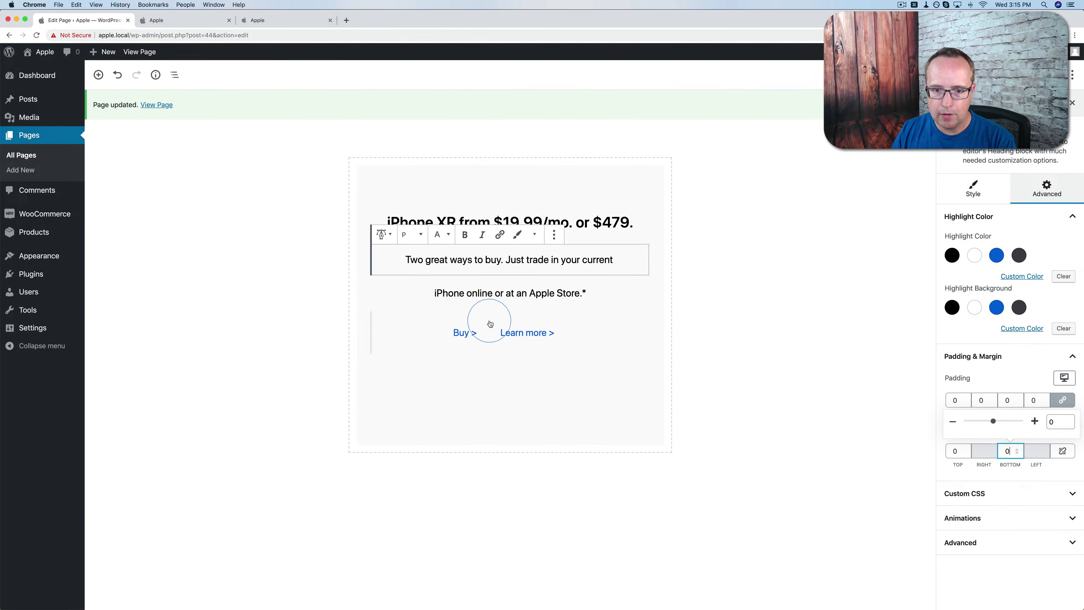
Step: Remove the bottom margin of the second subheading line, "iPhone online or at an Apple Store.*"
{"action": "left_click", "coordinate": [466, 293]}
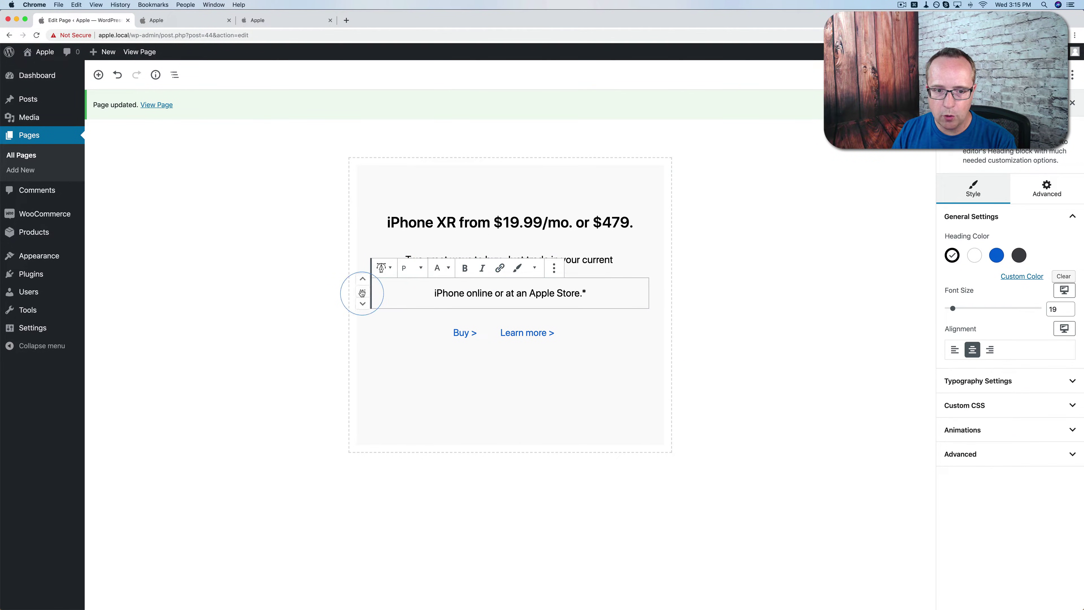
{"action": "left_click", "coordinate": [1047, 188]}
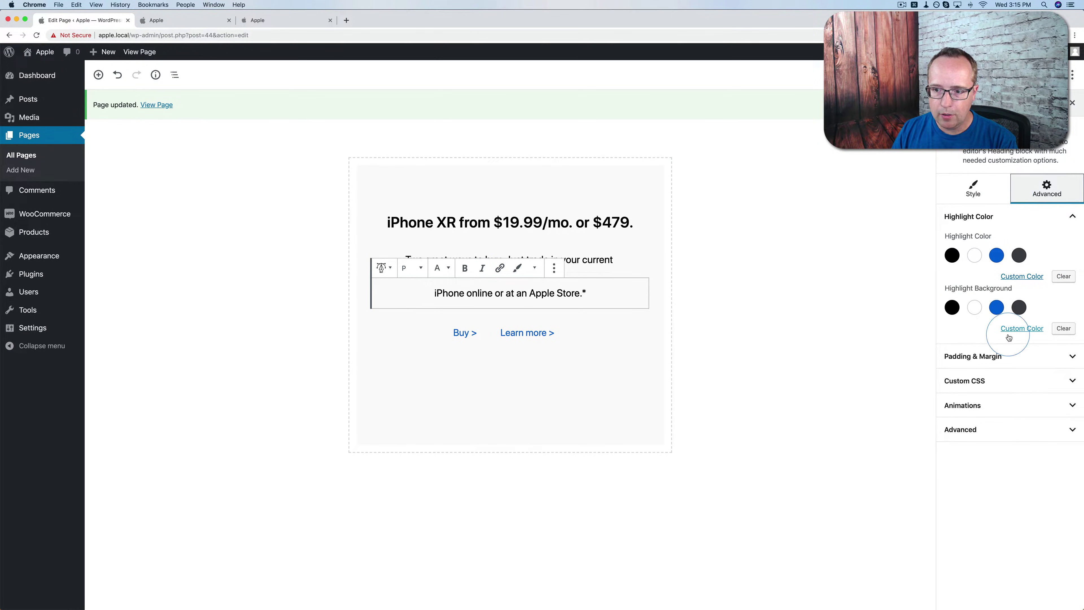
{"action": "left_click", "coordinate": [1000, 356]}
{"action": "left_click", "coordinate": [1007, 450]}
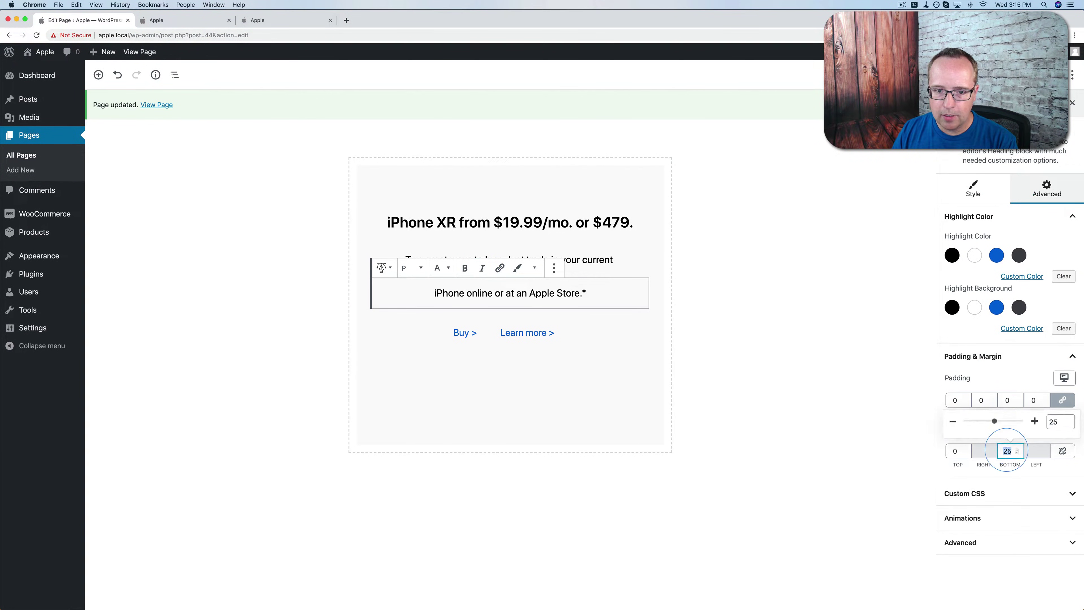
{"action": "left_click", "coordinate": [554, 366]}
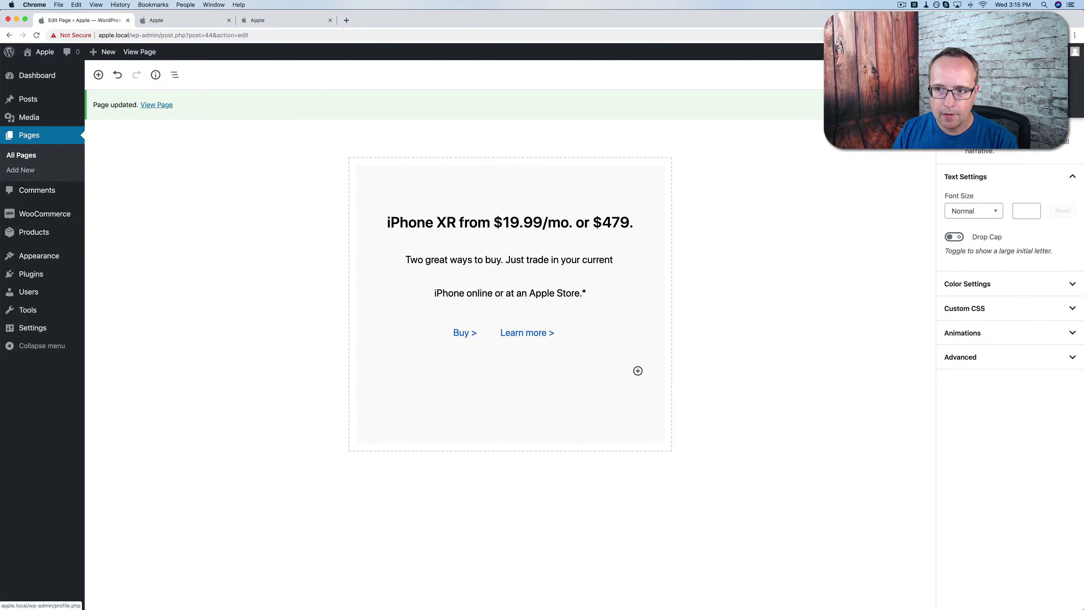
Step: Update the page and reload the site's front page to check the promo section's line spacing
{"action": "left_click", "coordinate": [1021, 76]}
{"action": "left_click", "coordinate": [566, 196]}
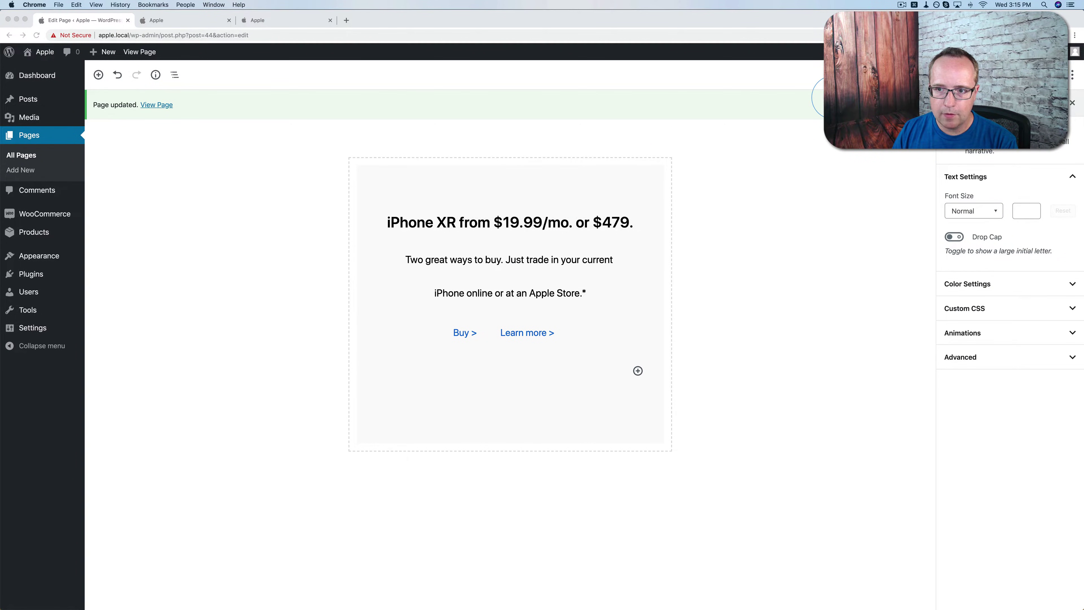
{"action": "left_click", "coordinate": [199, 22]}
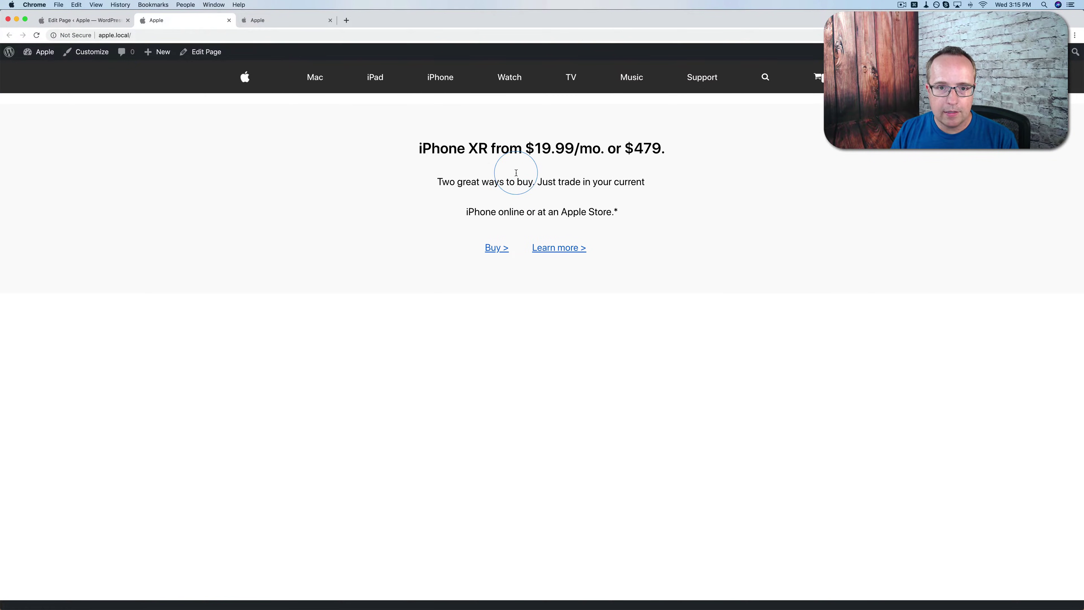
{"action": "key", "text": "super+r"}
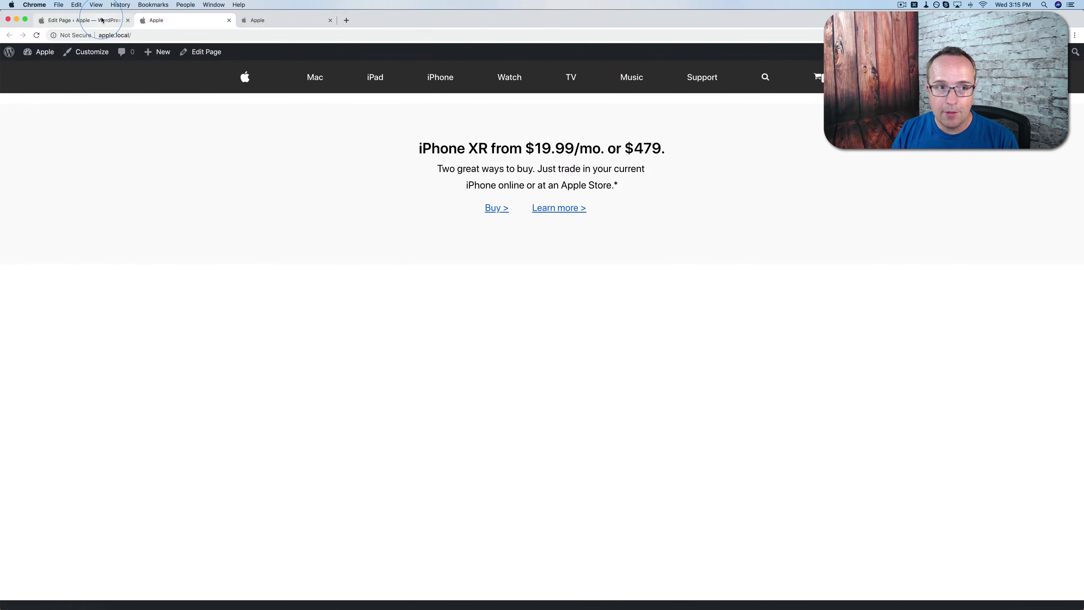
Step: Compare the front page's promo section with the original on apple.com, looking at text size and spacing
{"action": "left_click", "coordinate": [92, 20]}
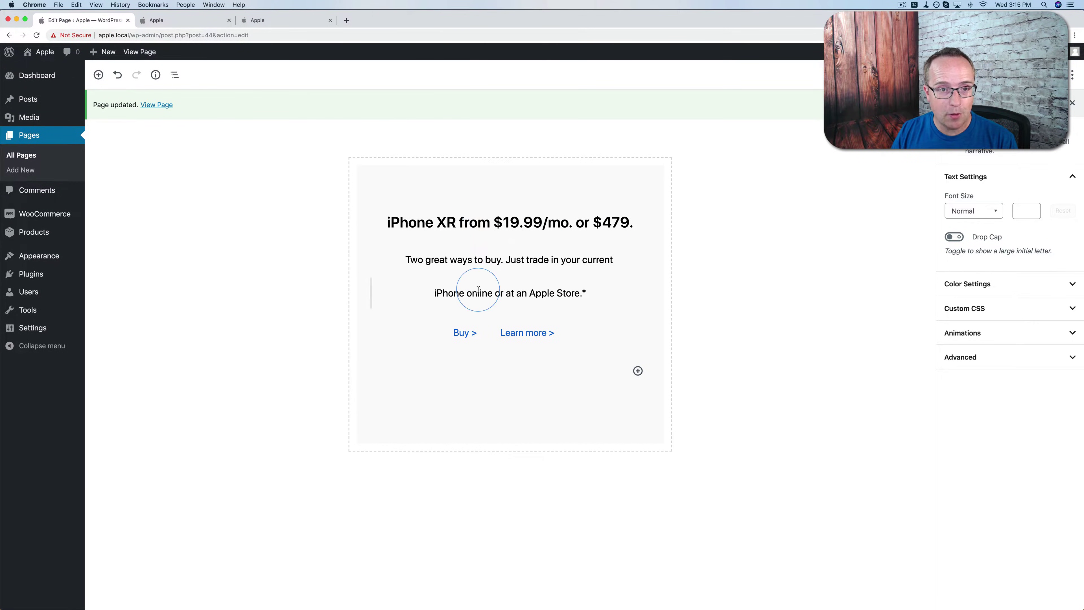
{"action": "left_click", "coordinate": [188, 22]}
{"action": "key", "text": "super+r"}
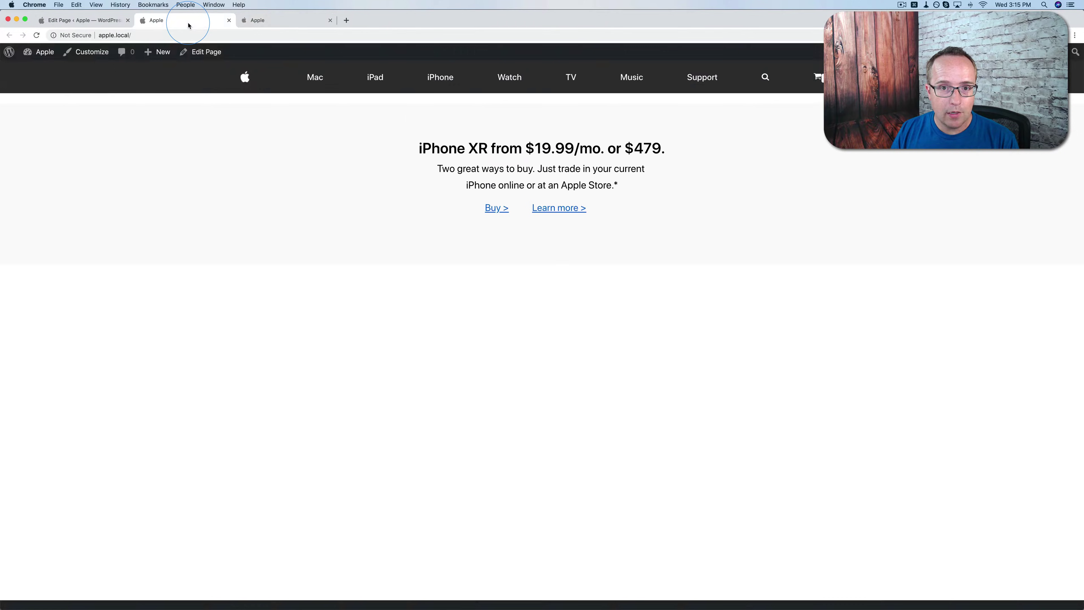
{"action": "left_click", "coordinate": [257, 28]}
{"action": "left_click", "coordinate": [209, 28]}
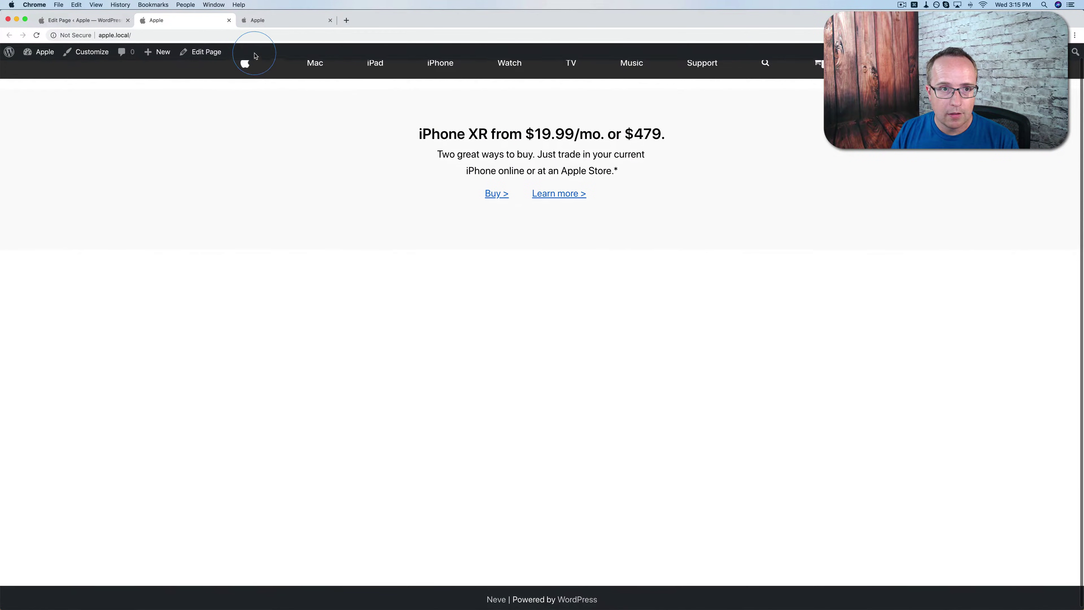
{"action": "left_click", "coordinate": [255, 21]}
{"action": "left_click", "coordinate": [205, 26]}
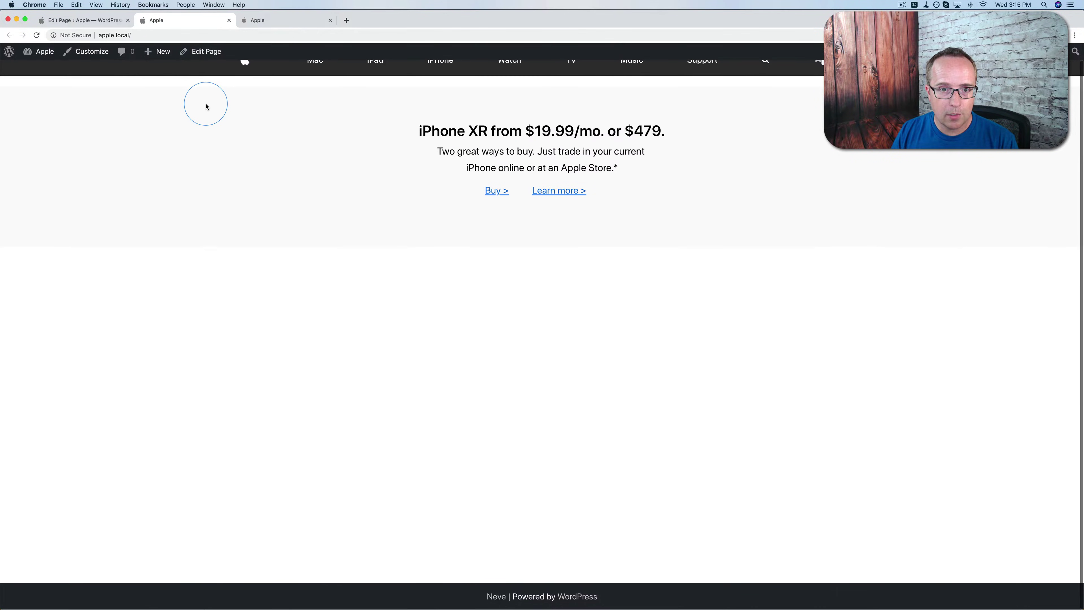
{"action": "left_click", "coordinate": [254, 21]}
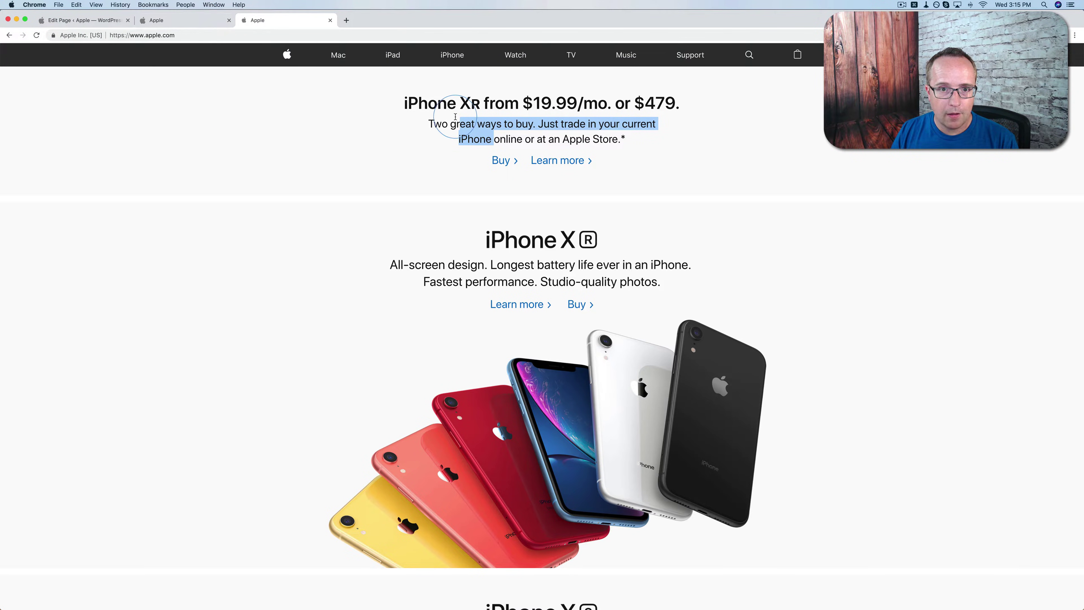
{"action": "left_click", "coordinate": [183, 24]}
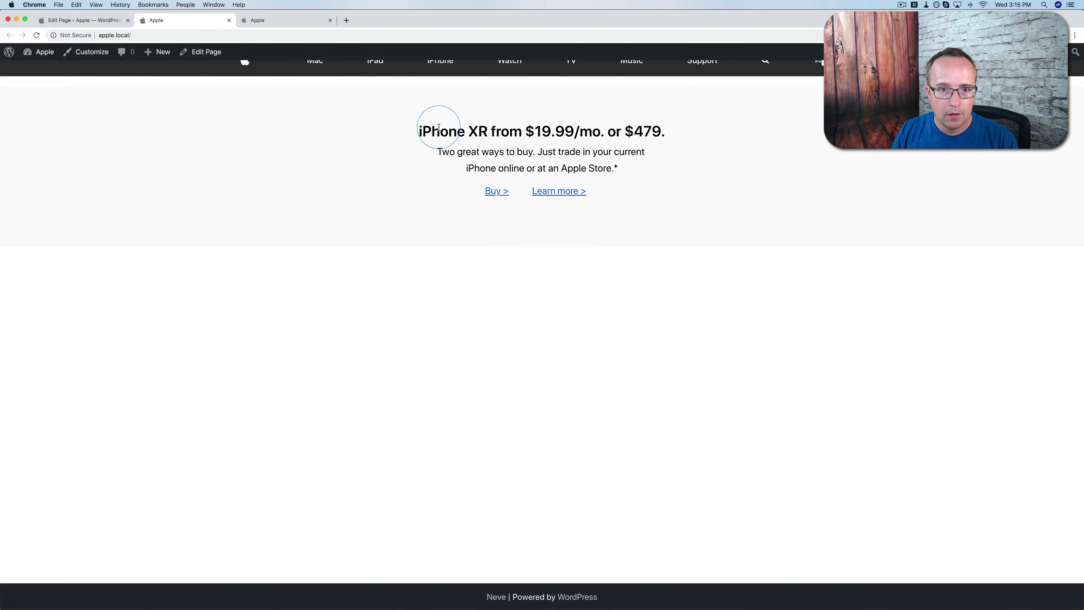
Step: Back in the page editor, check the font size of the "iPhone XR from $19.99/mo. or $479." heading
{"action": "left_click", "coordinate": [81, 20]}
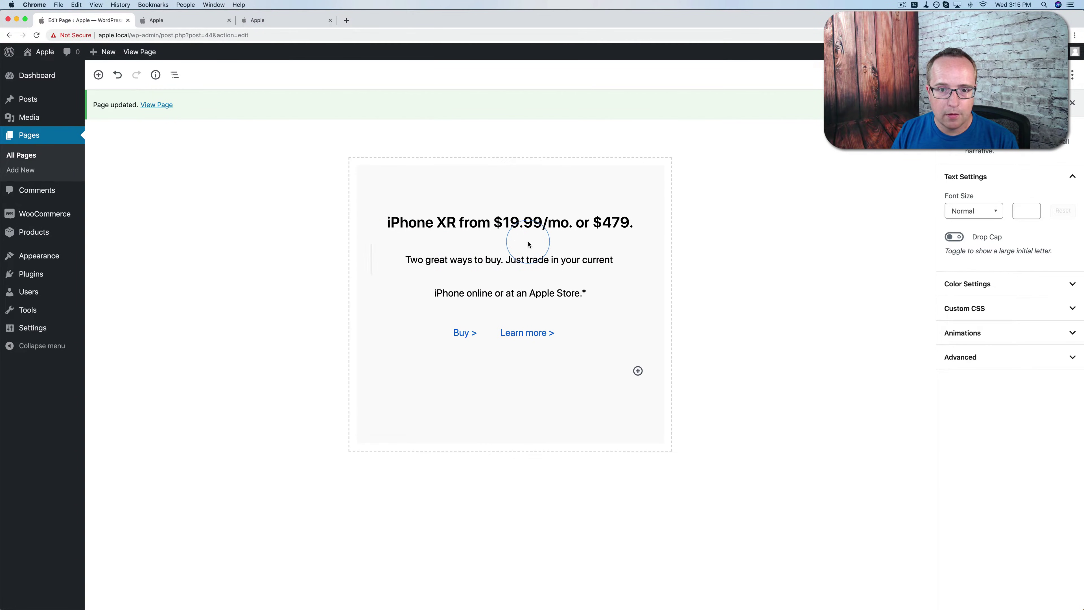
{"action": "left_click", "coordinate": [534, 222]}
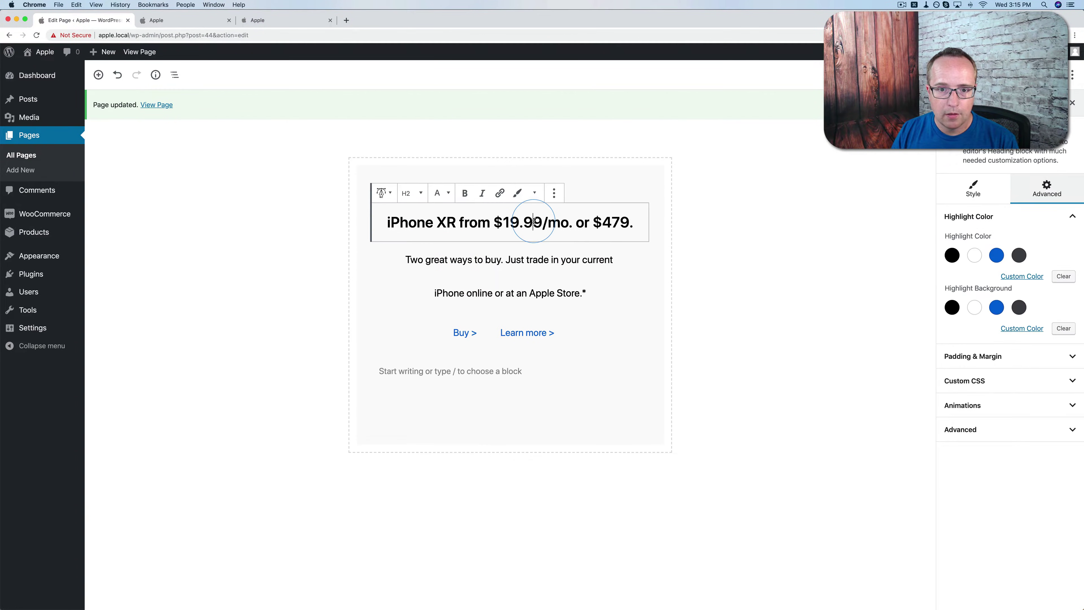
{"action": "left_click", "coordinate": [989, 200]}
{"action": "left_click_drag", "start_coordinate": [993, 308], "coordinate": [956, 315]}
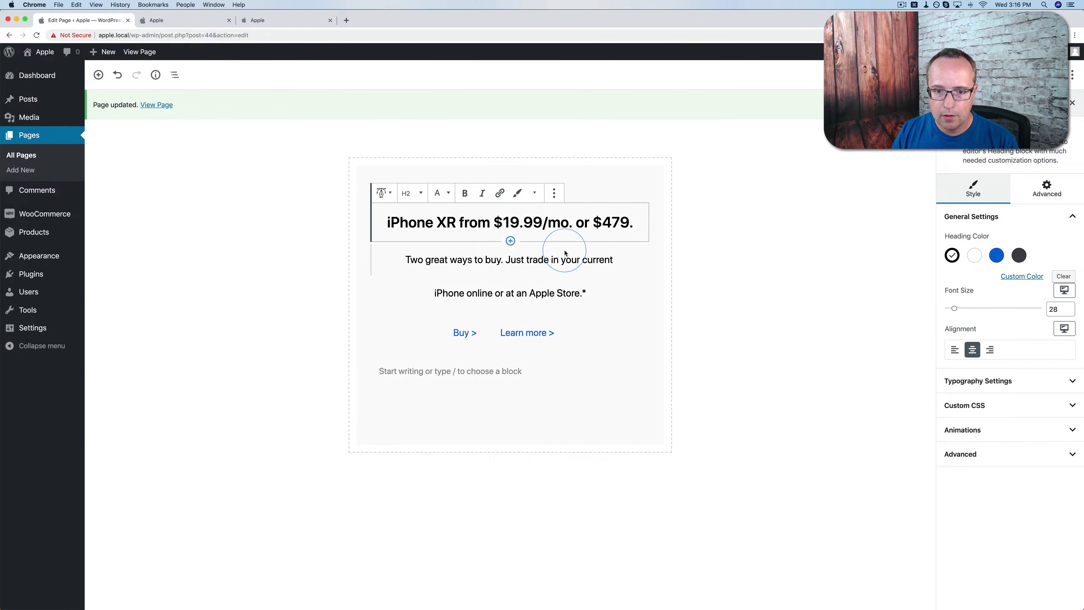
Step: Set the font size of the first subheading line, "Two great ways to buy. Just trade in your current", to 21
{"action": "left_click", "coordinate": [561, 259]}
{"action": "left_click", "coordinate": [989, 312]}
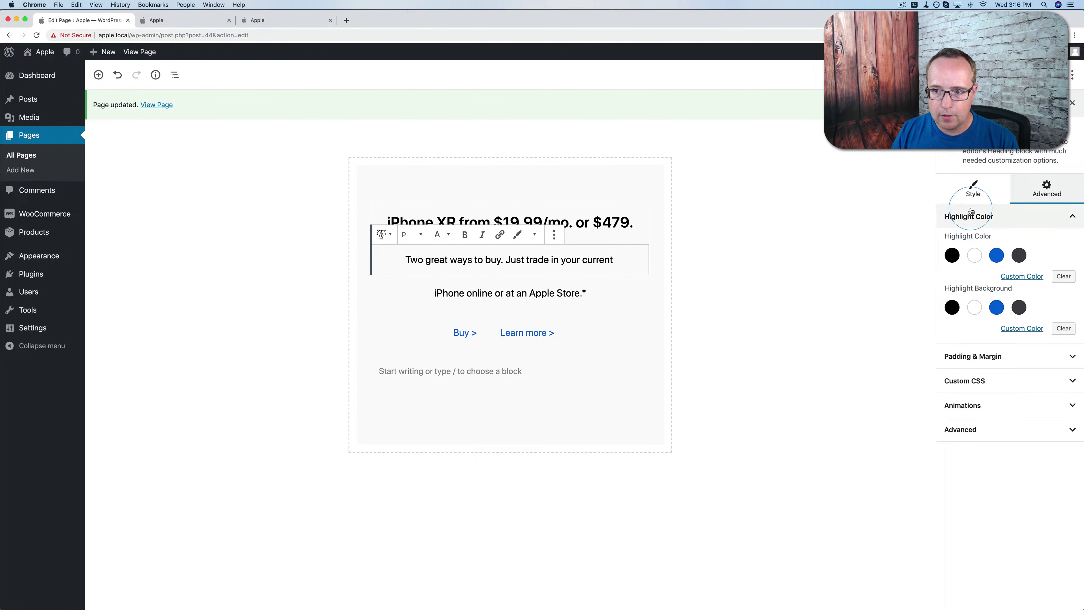
{"action": "left_click", "coordinate": [974, 188]}
{"action": "left_click", "coordinate": [1061, 304]}
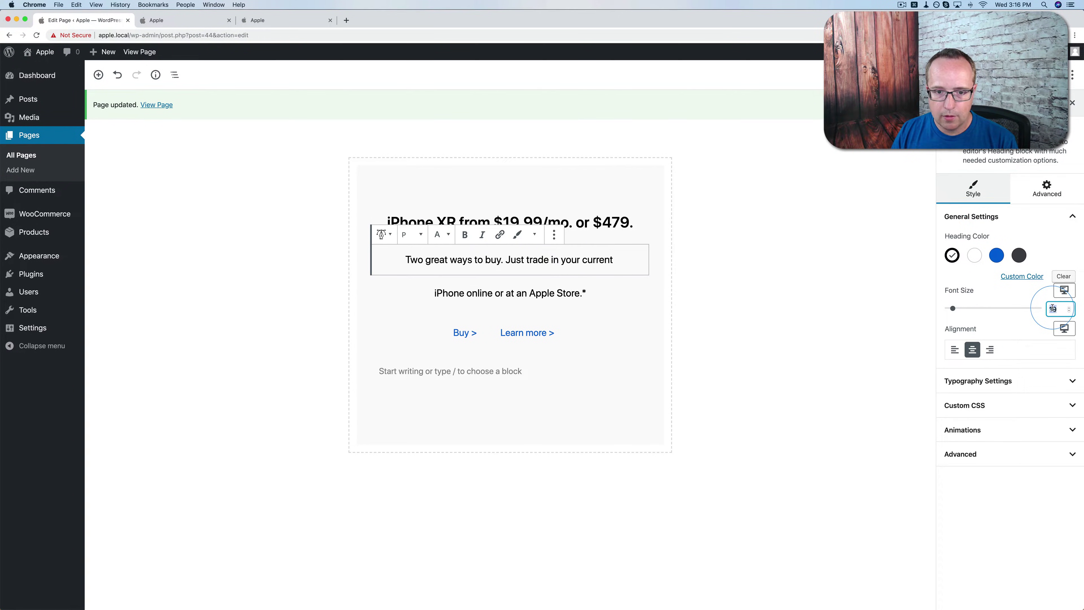
{"action": "key", "text": "Up"}
{"action": "key", "text": "Up"}
Step: Set the font size of the second subheading line, "iPhone online or at an Apple Store.*", to 21
{"action": "left_click", "coordinate": [503, 293]}
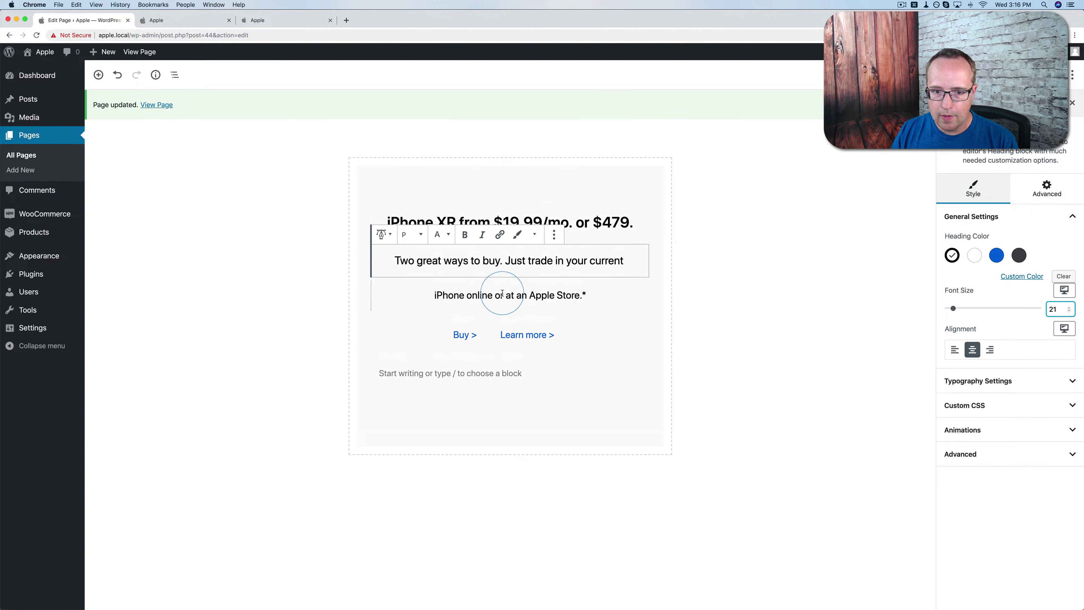
{"action": "left_click", "coordinate": [969, 192]}
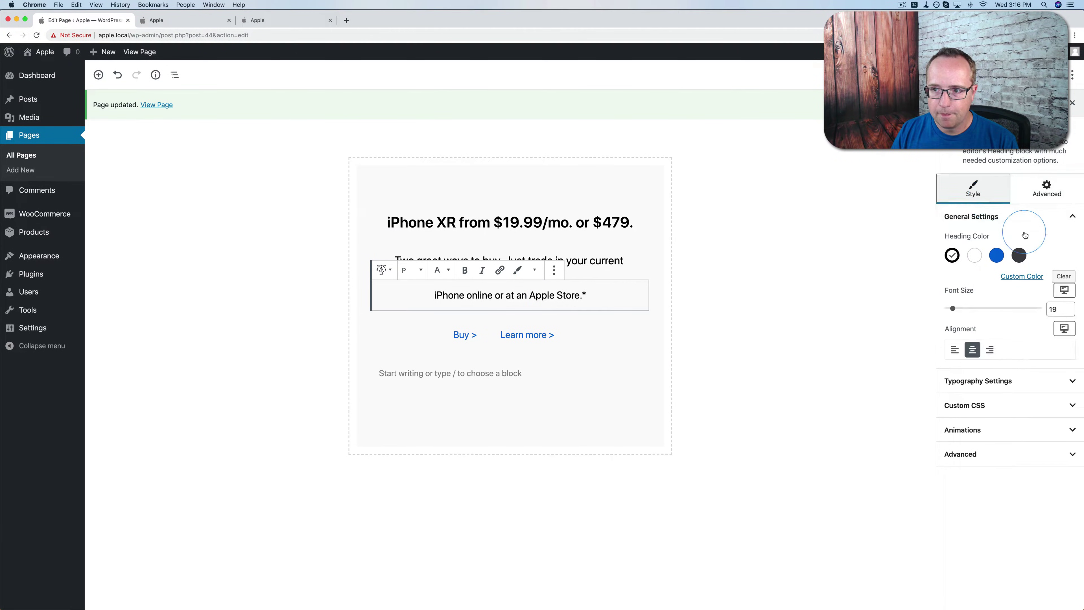
{"action": "left_click", "coordinate": [1061, 308]}
{"action": "key", "text": "Up"}
{"action": "key", "text": "Up"}
{"action": "left_click", "coordinate": [827, 247]}
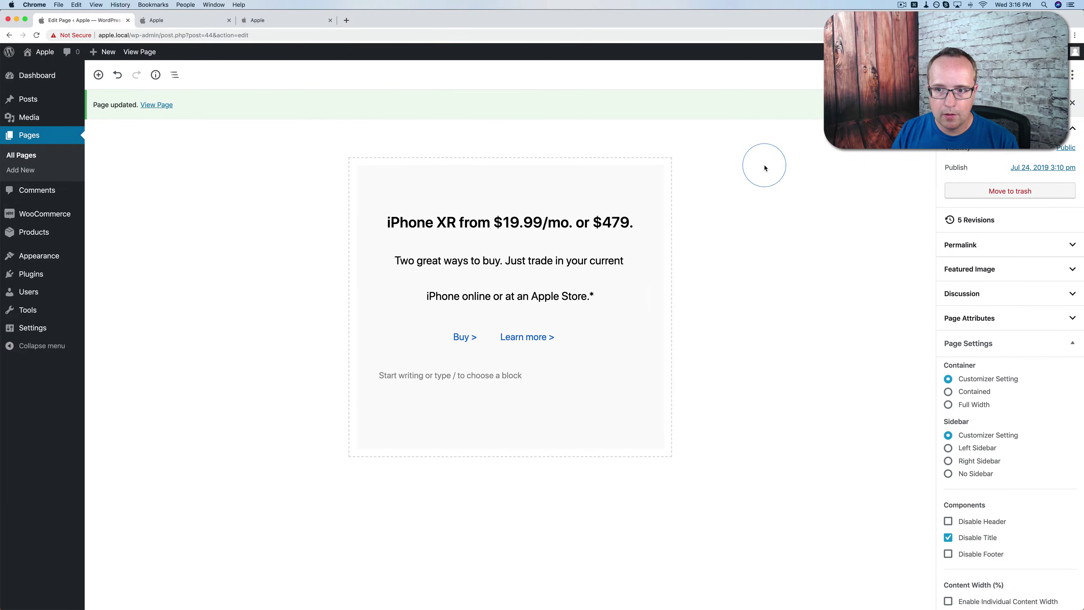
Step: Update the page, reload the front page and compare the resized subheading with the one on apple.com
{"action": "key", "text": "super+s"}
{"action": "left_click", "coordinate": [197, 22]}
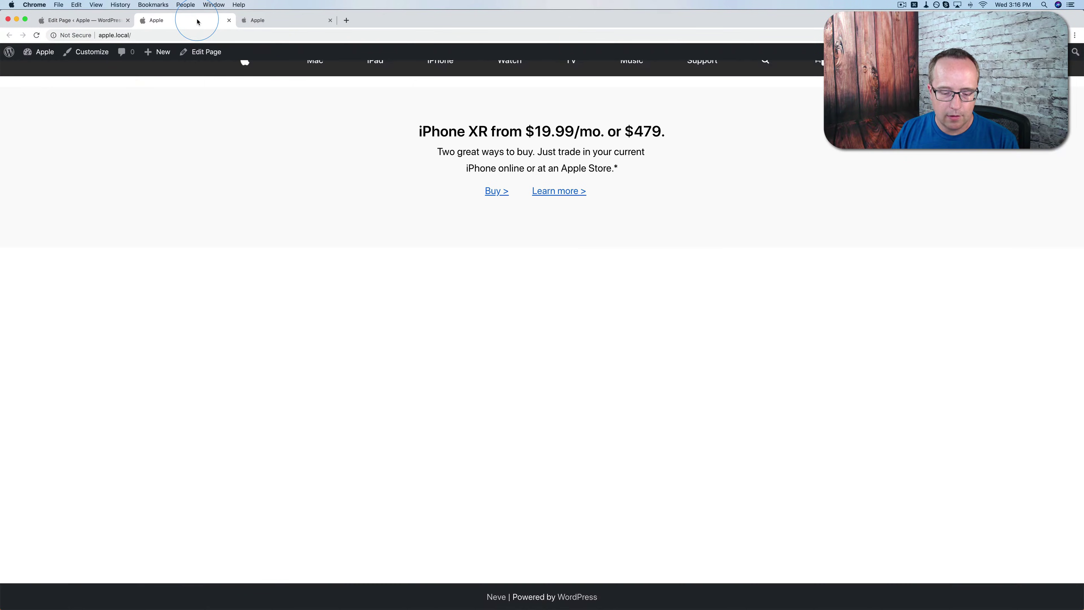
{"action": "key", "text": "super+r"}
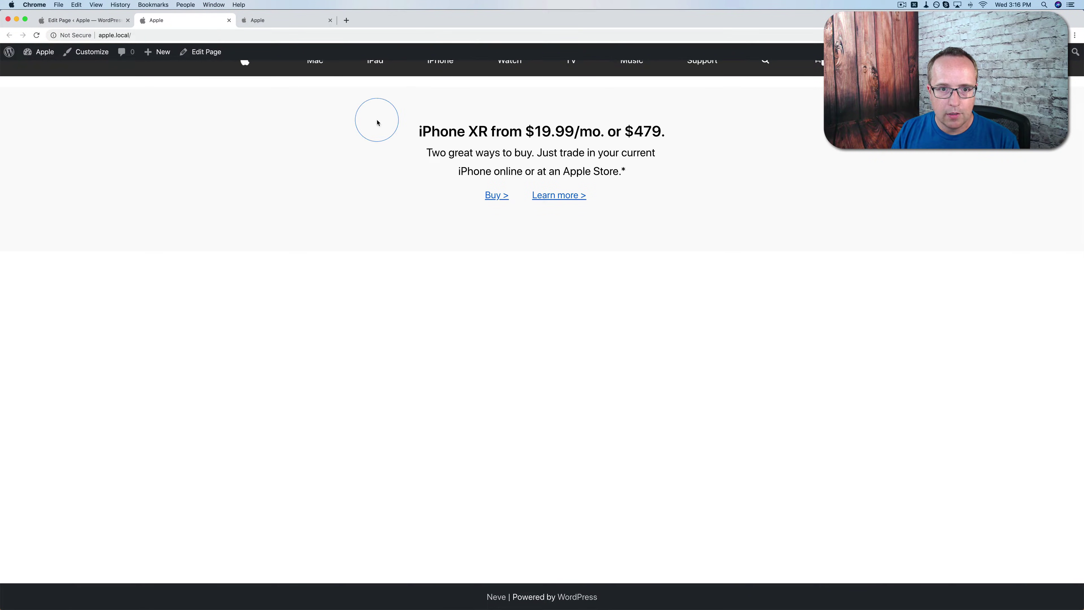
{"action": "left_click", "coordinate": [268, 17]}
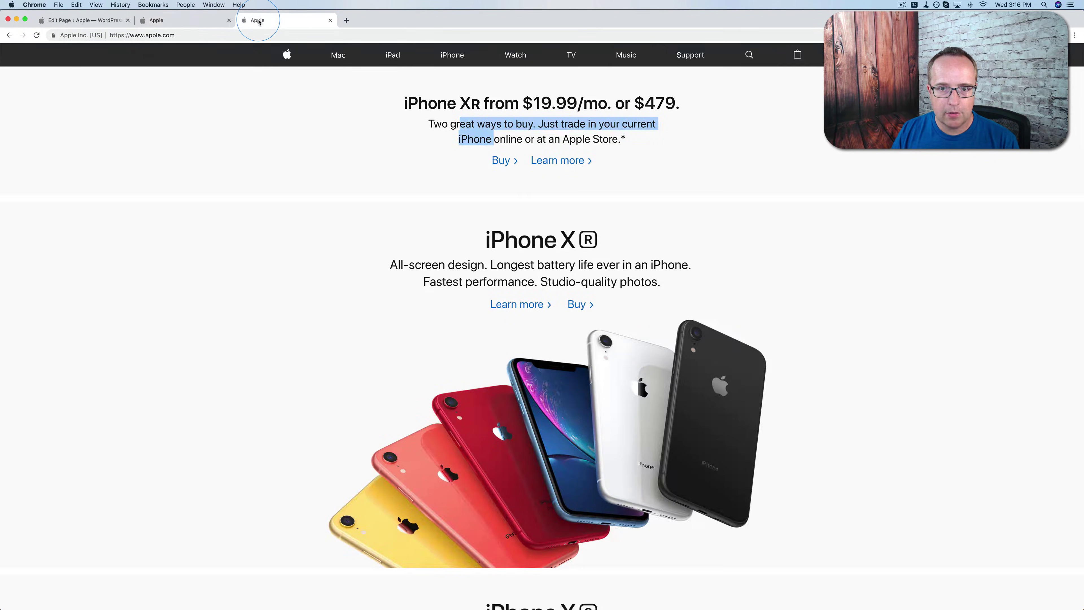
{"action": "left_click", "coordinate": [175, 20]}
{"action": "left_click", "coordinate": [263, 23]}
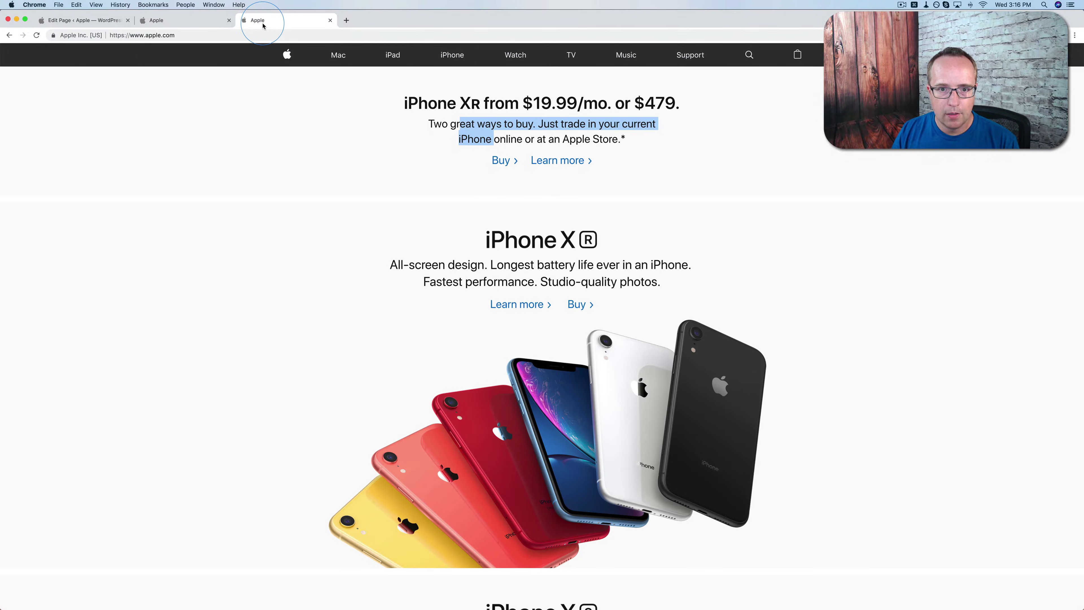
Step: Examine the iPhone XR section below the promo on apple.com for its heading, text, links and image layout
{"action": "scroll", "coordinate": [347, 236], "scroll_direction": "down", "scroll_amount": 3}
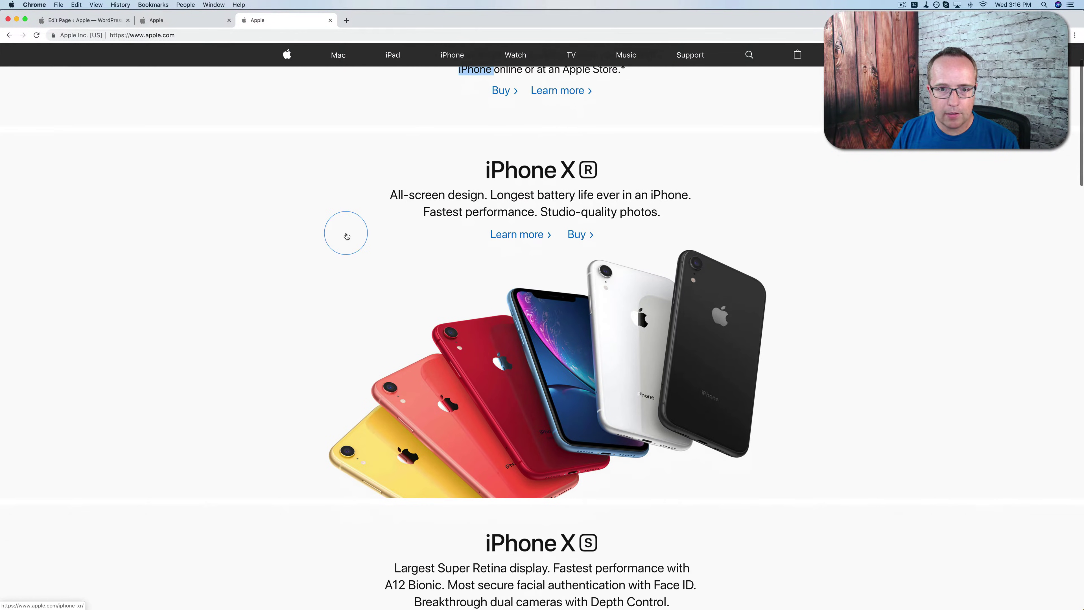
{"action": "scroll", "coordinate": [347, 236], "scroll_direction": "up", "scroll_amount": 1}
{"action": "scroll", "coordinate": [347, 236], "scroll_direction": "down", "scroll_amount": 1}
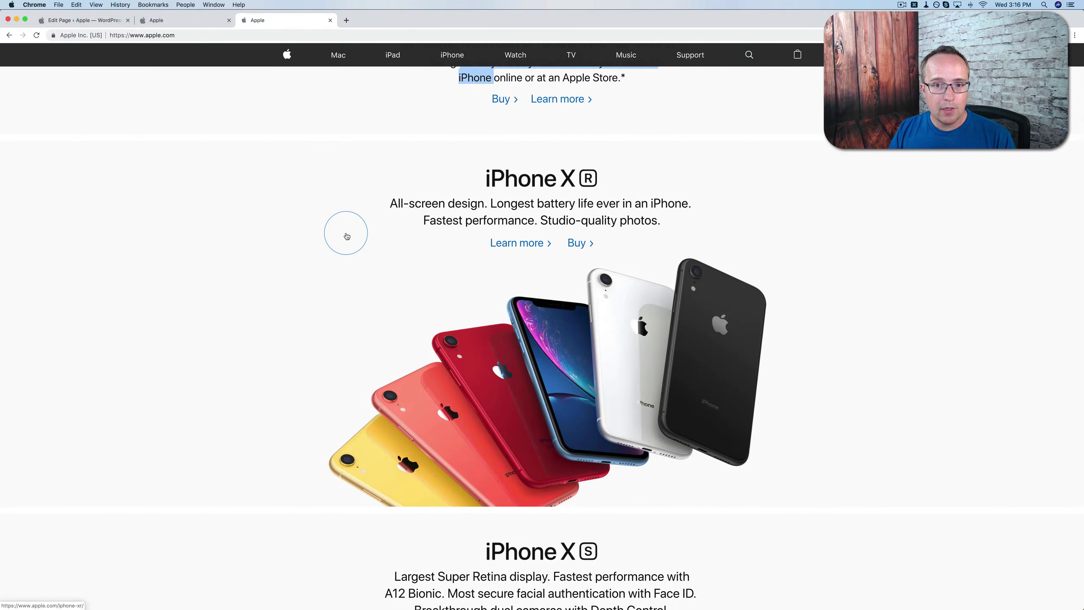
{"action": "scroll", "coordinate": [347, 236], "scroll_direction": "down", "scroll_amount": 2}
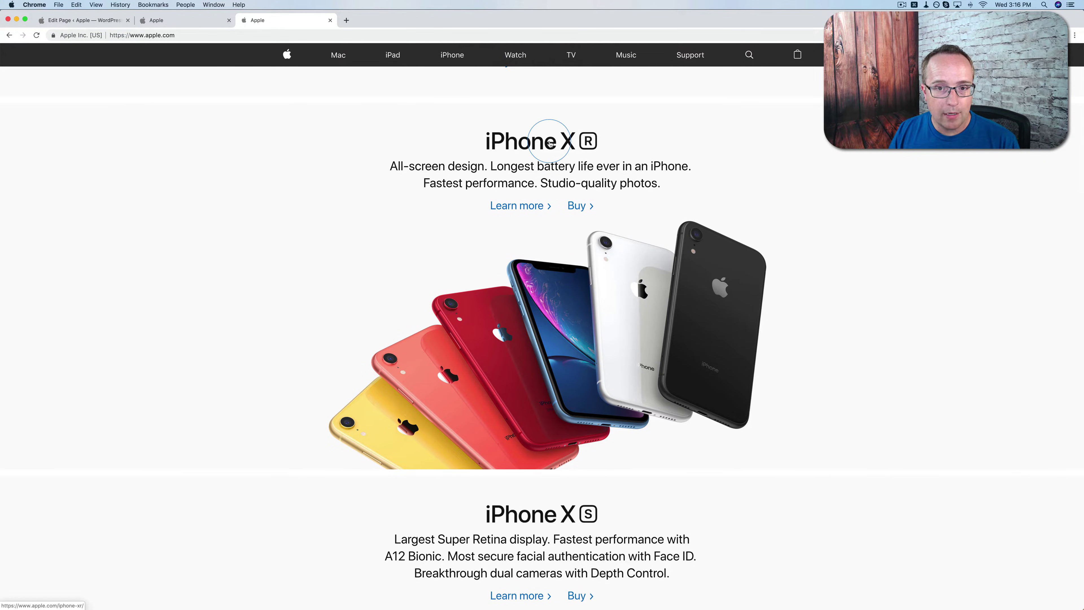
{"action": "scroll", "coordinate": [484, 213], "scroll_direction": "down", "scroll_amount": 1}
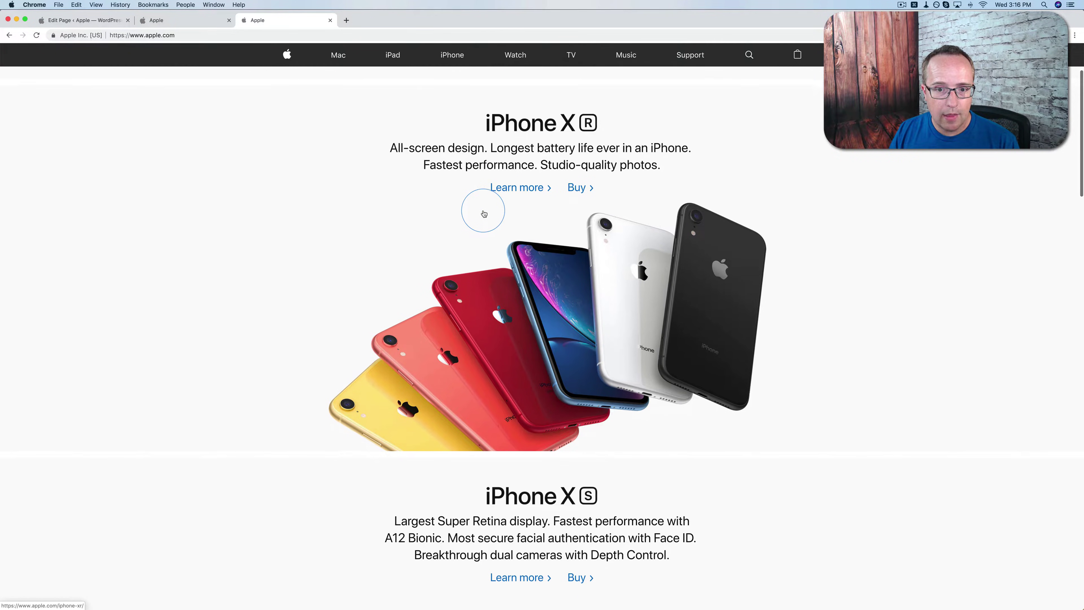
{"action": "scroll", "coordinate": [484, 384], "scroll_direction": "up", "scroll_amount": 3}
Step: In the page editor, duplicate the entire promo section directly below the original
{"action": "left_click", "coordinate": [85, 22]}
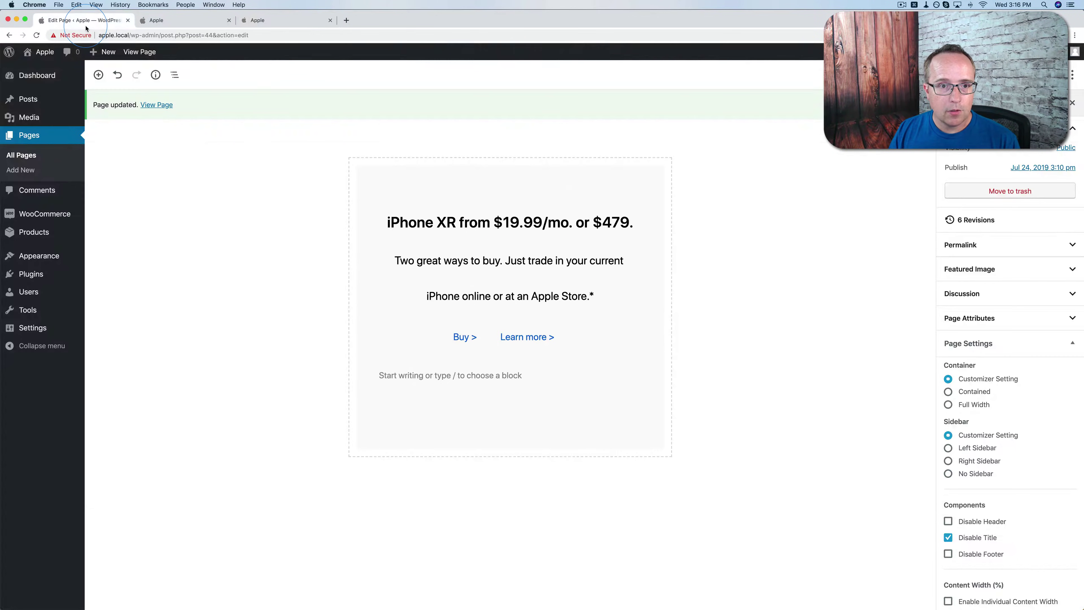
{"action": "left_click", "coordinate": [510, 169]}
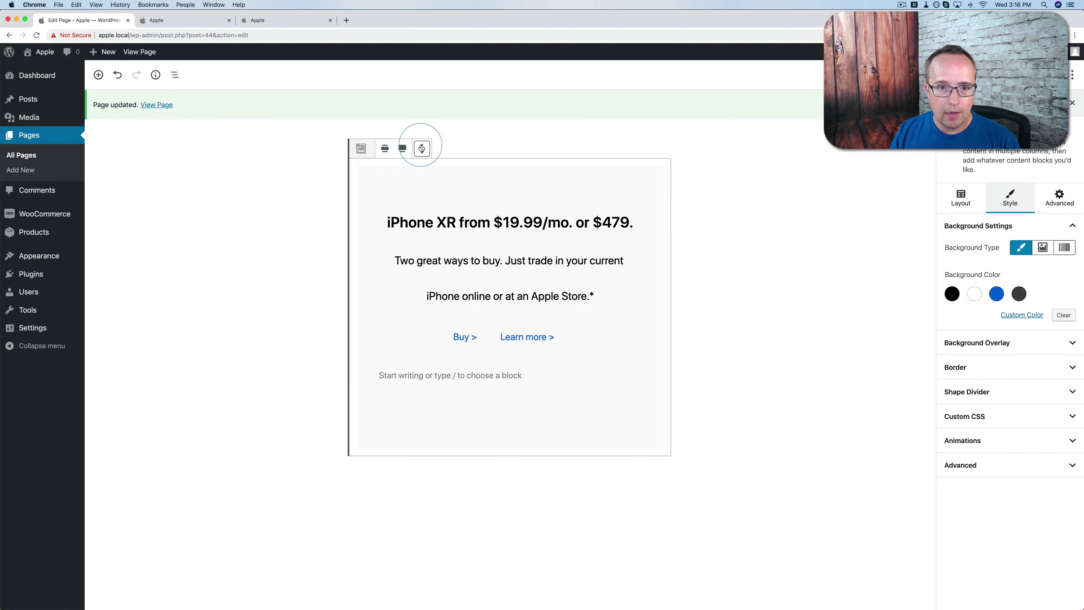
{"action": "left_click", "coordinate": [421, 149]}
{"action": "left_click", "coordinate": [431, 195]}
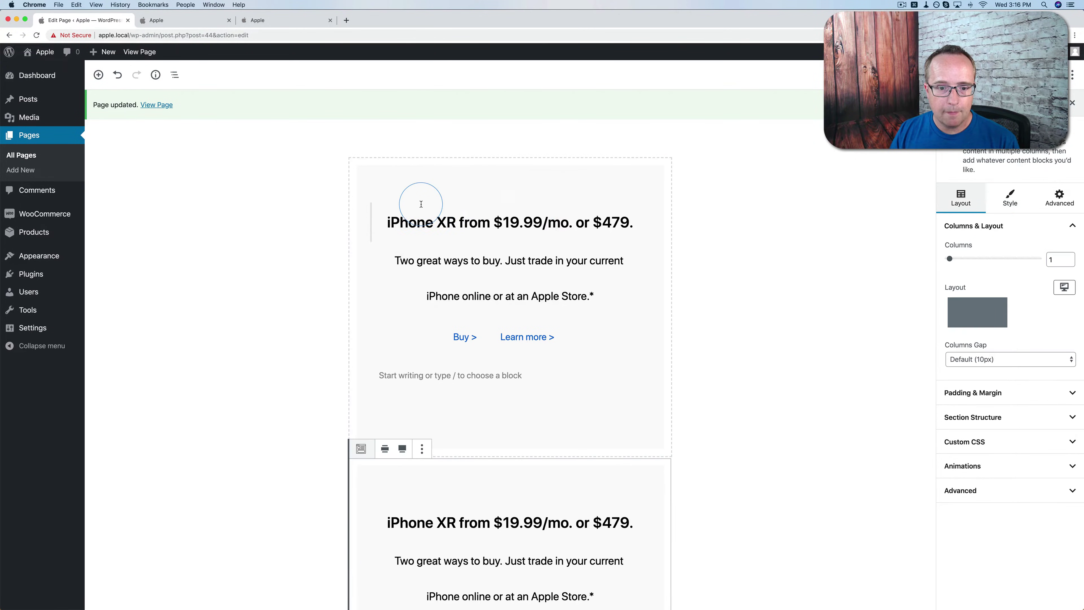
{"action": "scroll", "coordinate": [321, 255], "scroll_direction": "down", "scroll_amount": 3}
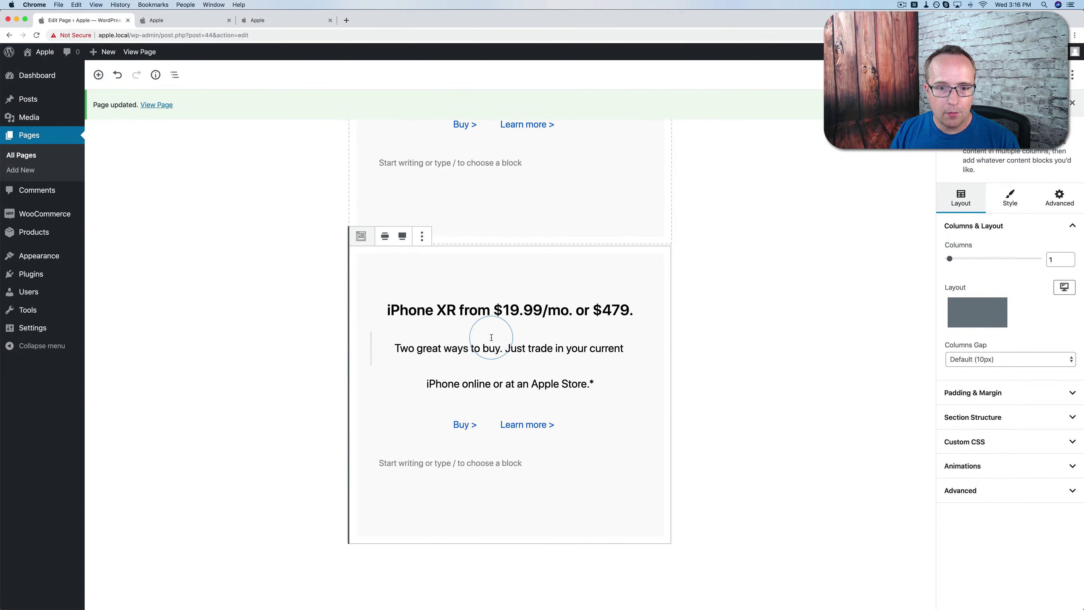
Step: Check the iPhone XR heading on apple.com, then insert an Image block below the main heading of the duplicated section
{"action": "left_click", "coordinate": [158, 19]}
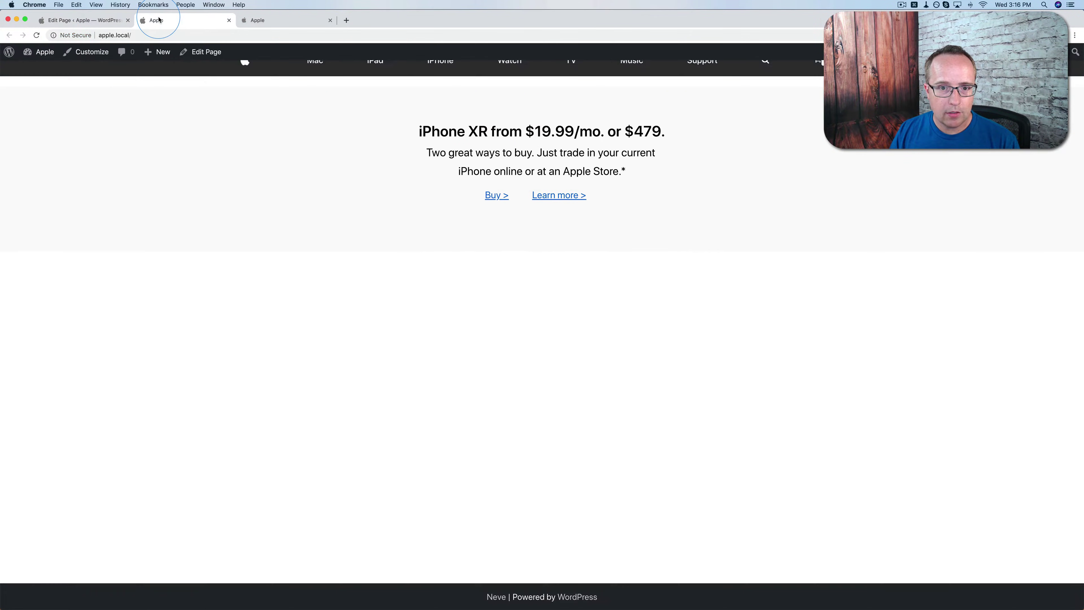
{"action": "left_click", "coordinate": [290, 19]}
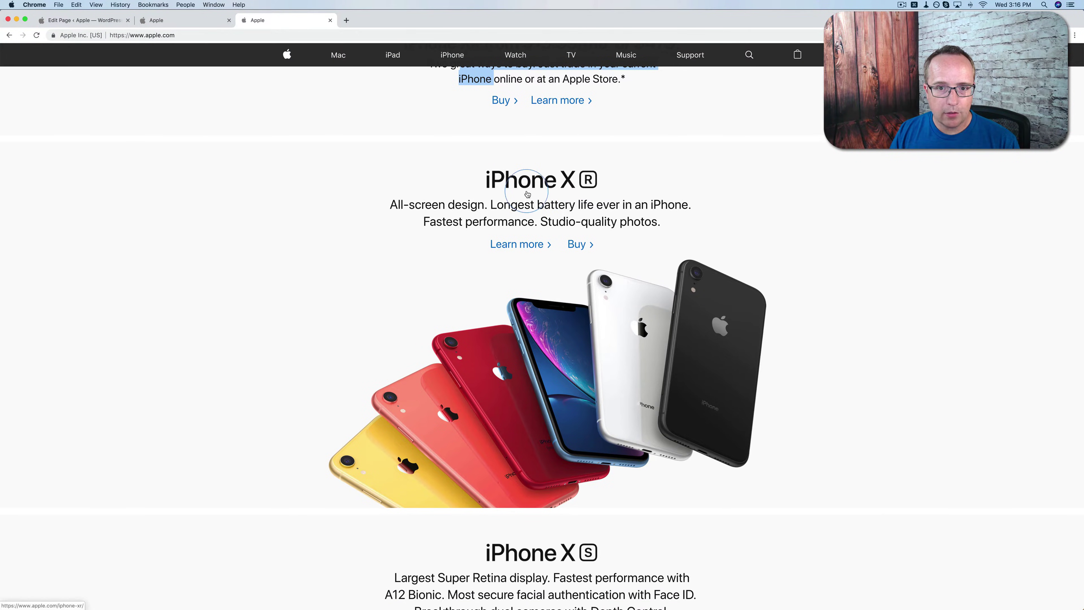
{"action": "left_click", "coordinate": [69, 21]}
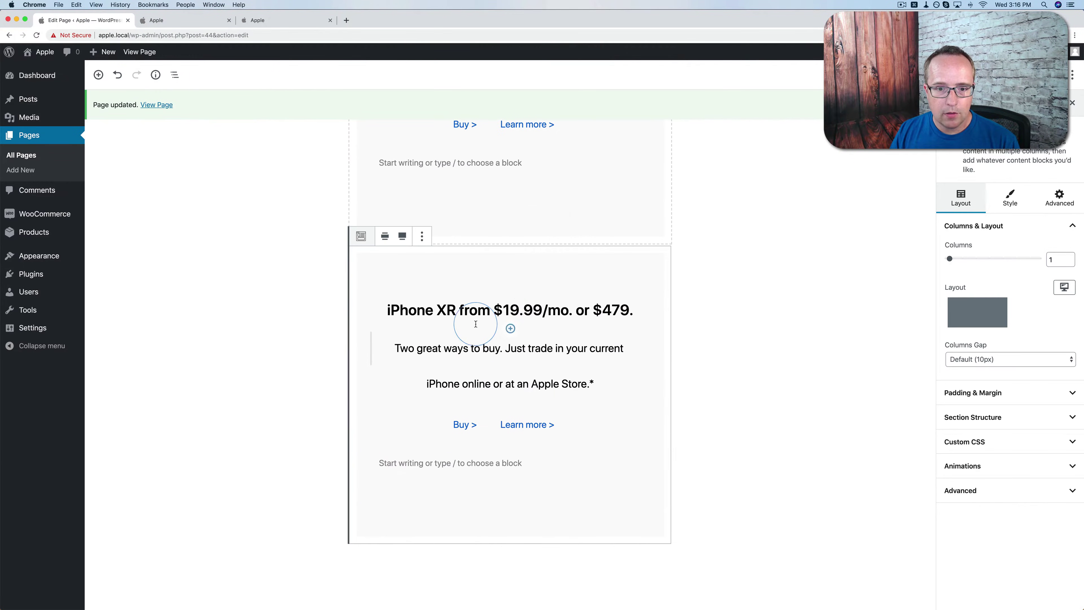
{"action": "left_click", "coordinate": [511, 328]}
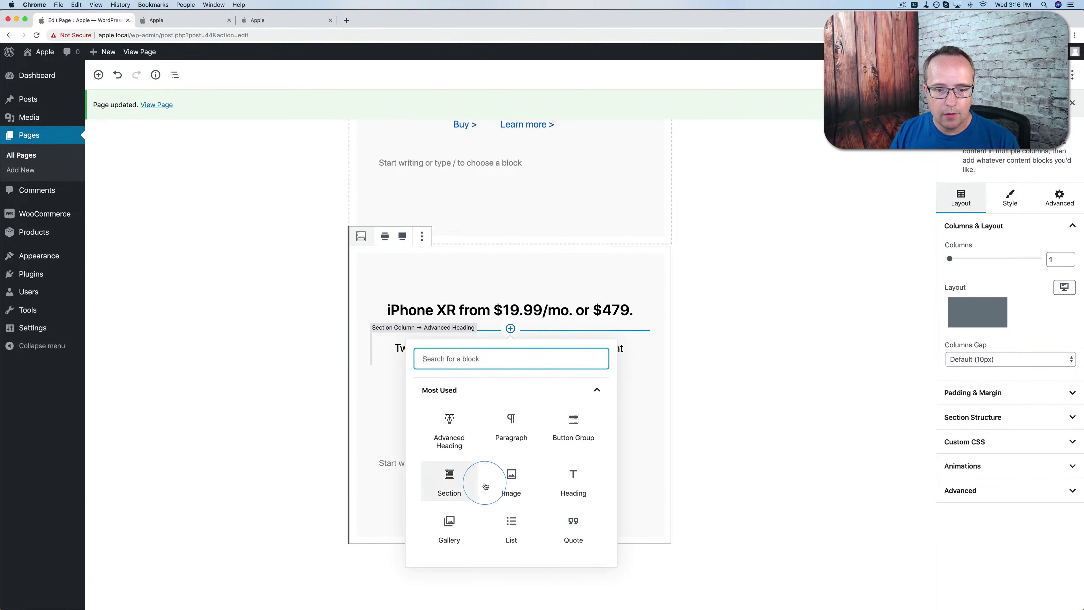
{"action": "left_click", "coordinate": [503, 479]}
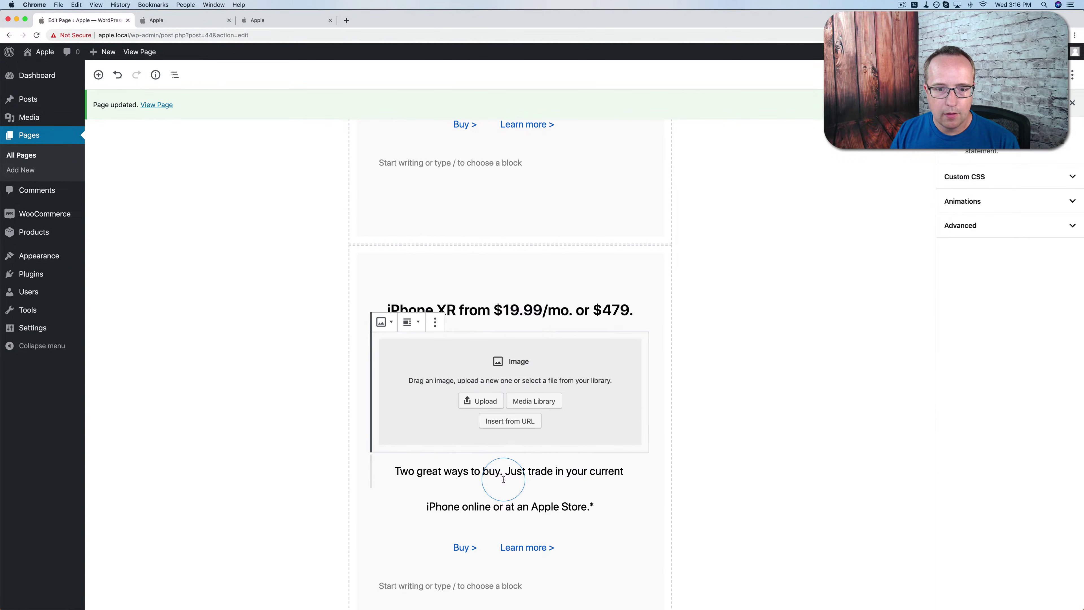
Step: Upload iphone-xr-logo-title.png from the Apple Rebuild folder into the new Image block
{"action": "left_click", "coordinate": [481, 402]}
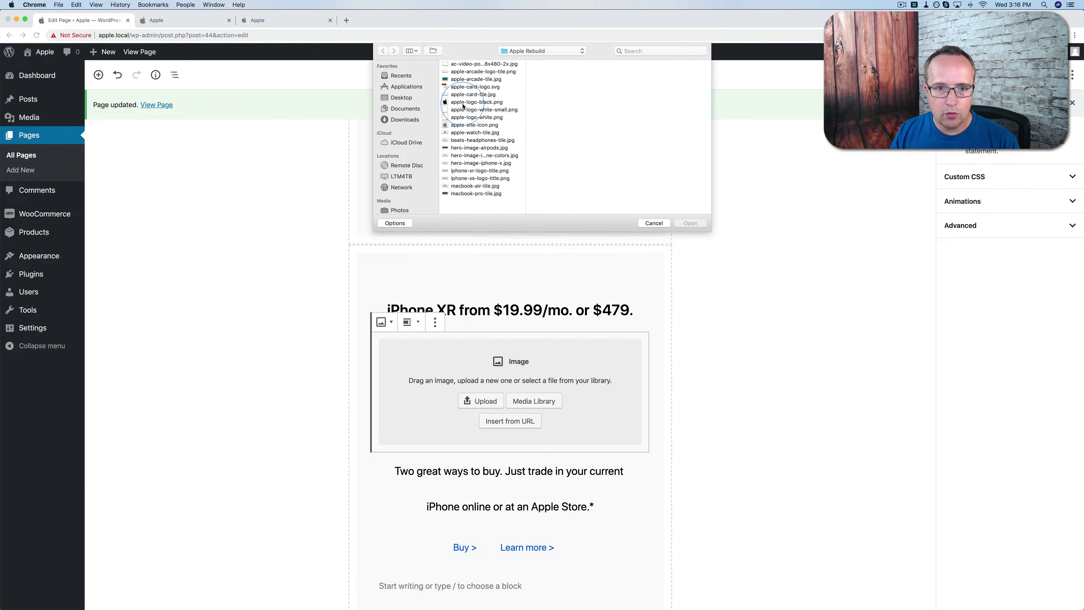
{"action": "left_click", "coordinate": [506, 163]}
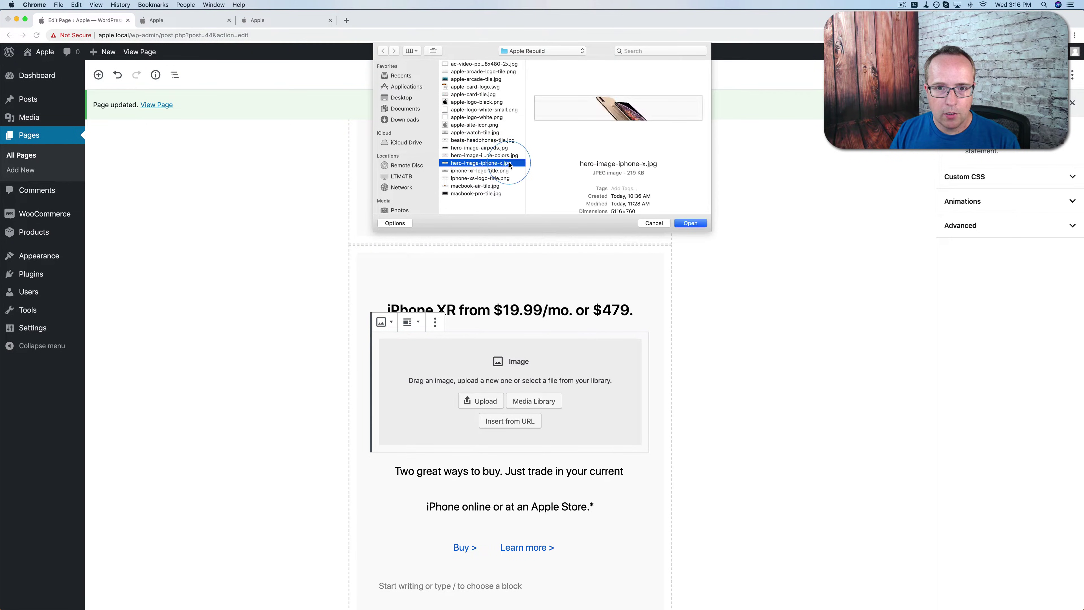
{"action": "left_click", "coordinate": [509, 156]}
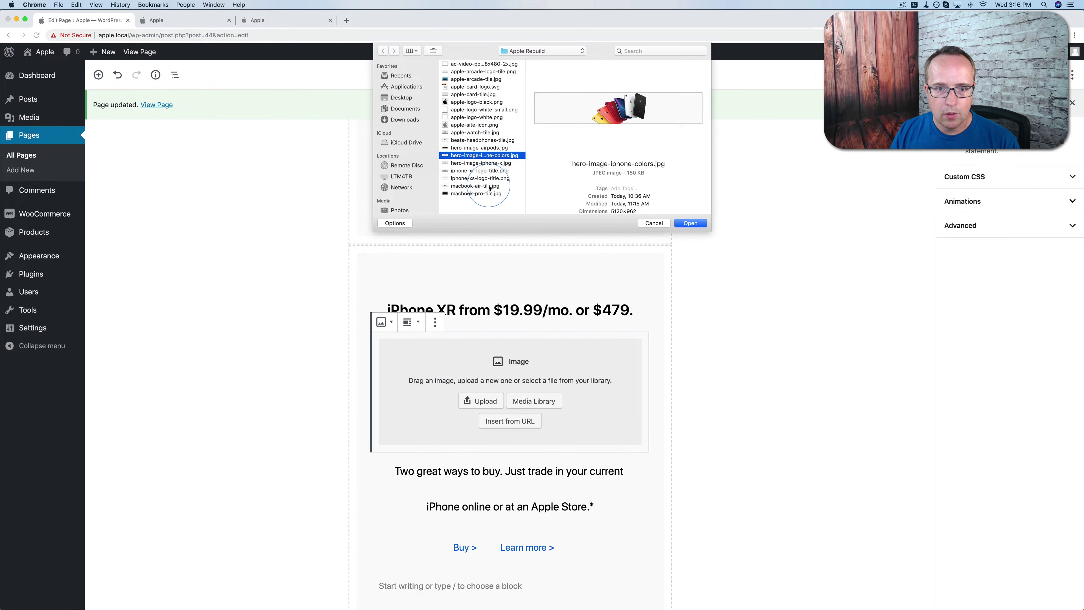
{"action": "left_click", "coordinate": [497, 171]}
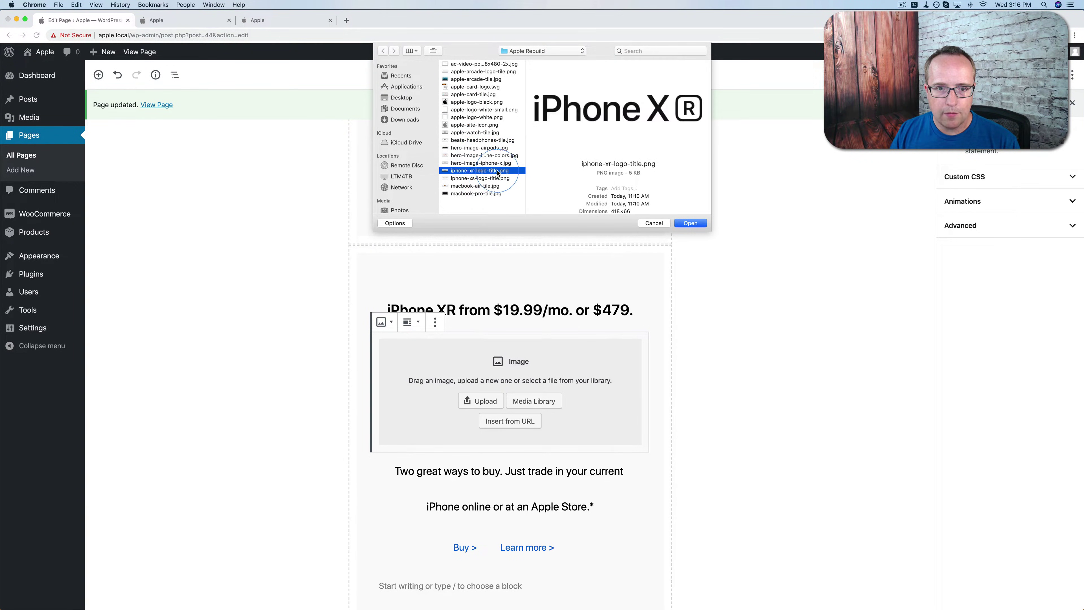
{"action": "left_click", "coordinate": [691, 223]}
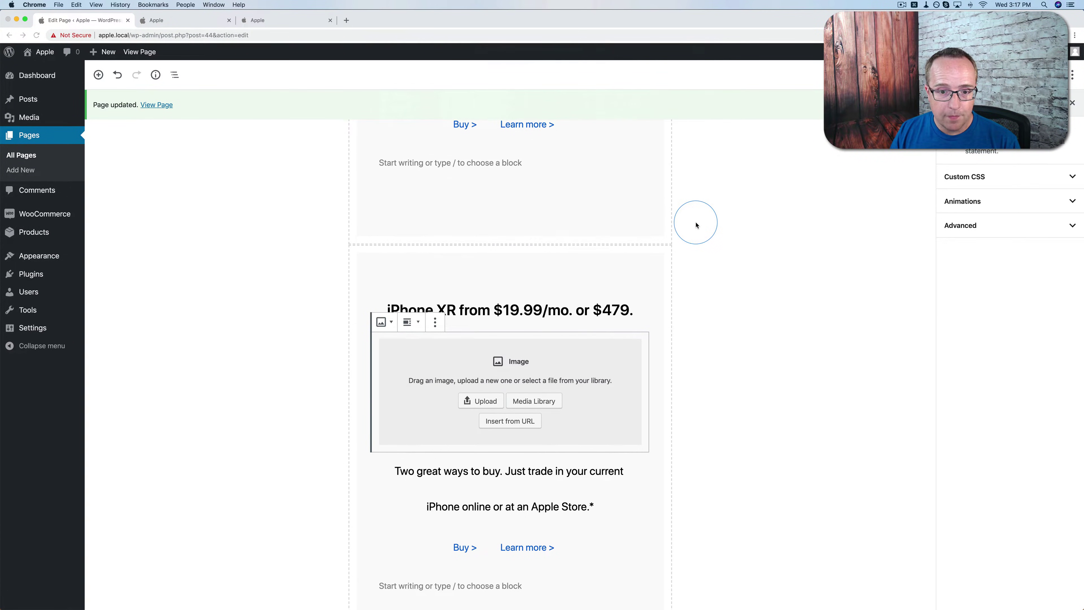
{"action": "left_click", "coordinate": [556, 406]}
Step: Set the iPhone XR logo image's width to 150 and align it to the center
{"action": "left_click", "coordinate": [509, 375]}
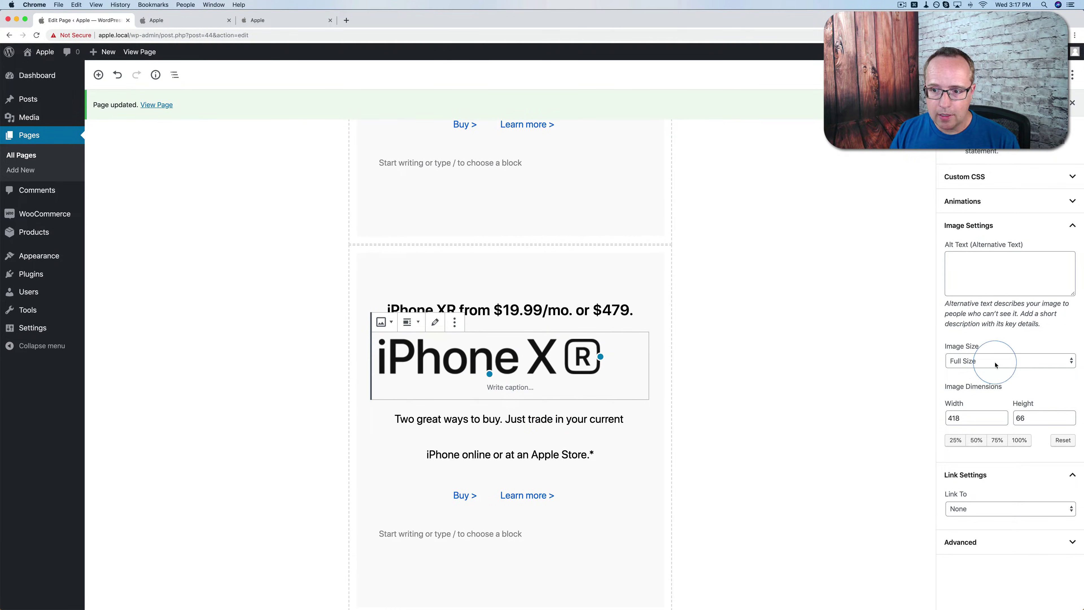
{"action": "left_click", "coordinate": [982, 411]}
{"action": "left_click", "coordinate": [974, 441]}
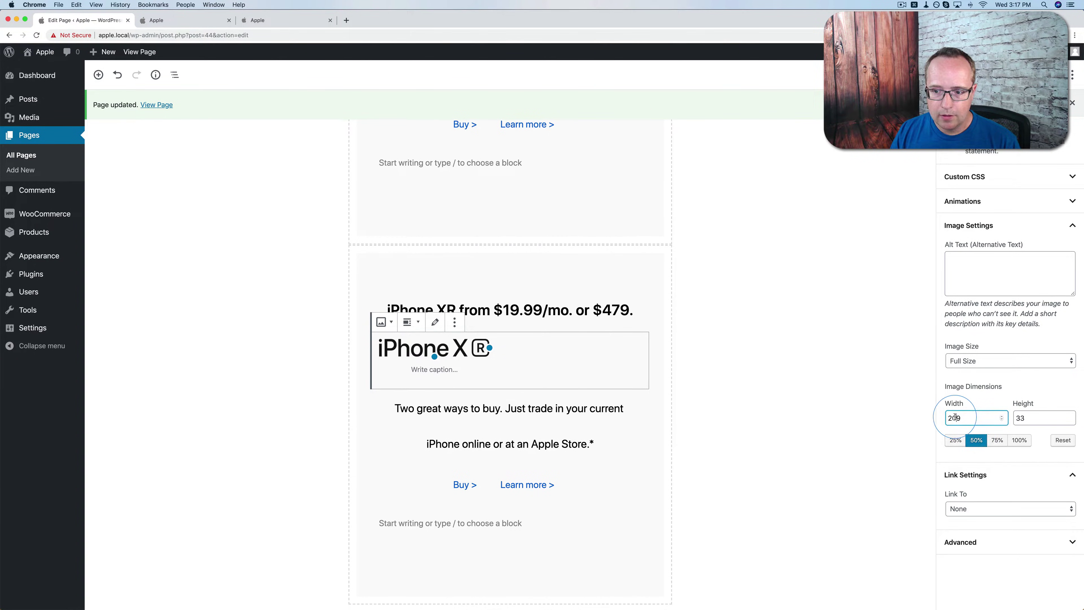
{"action": "type", "text": "150"}
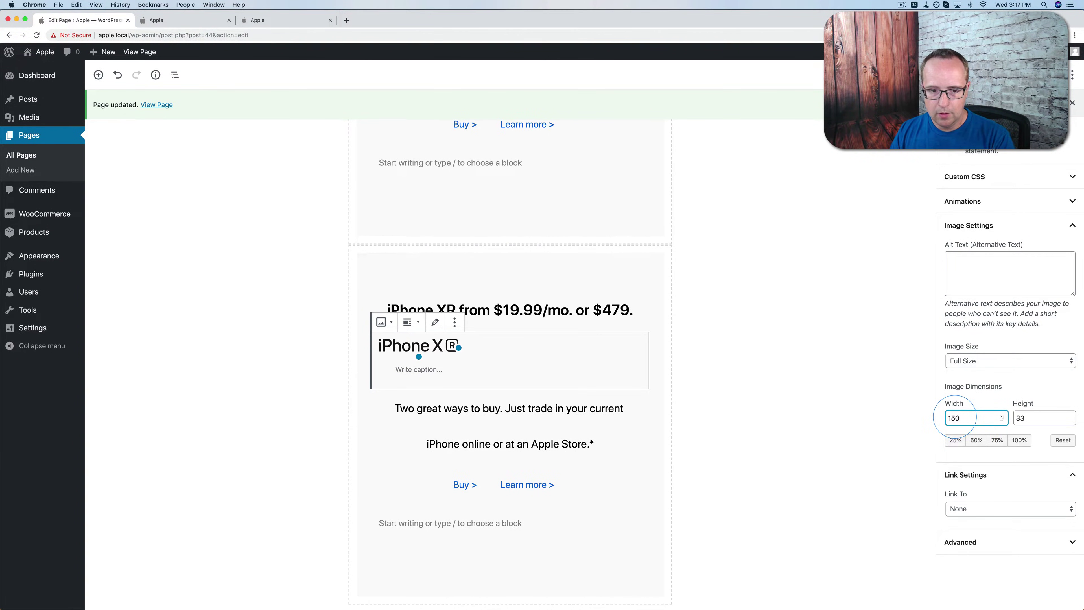
{"action": "left_click", "coordinate": [411, 322]}
{"action": "left_click", "coordinate": [395, 370]}
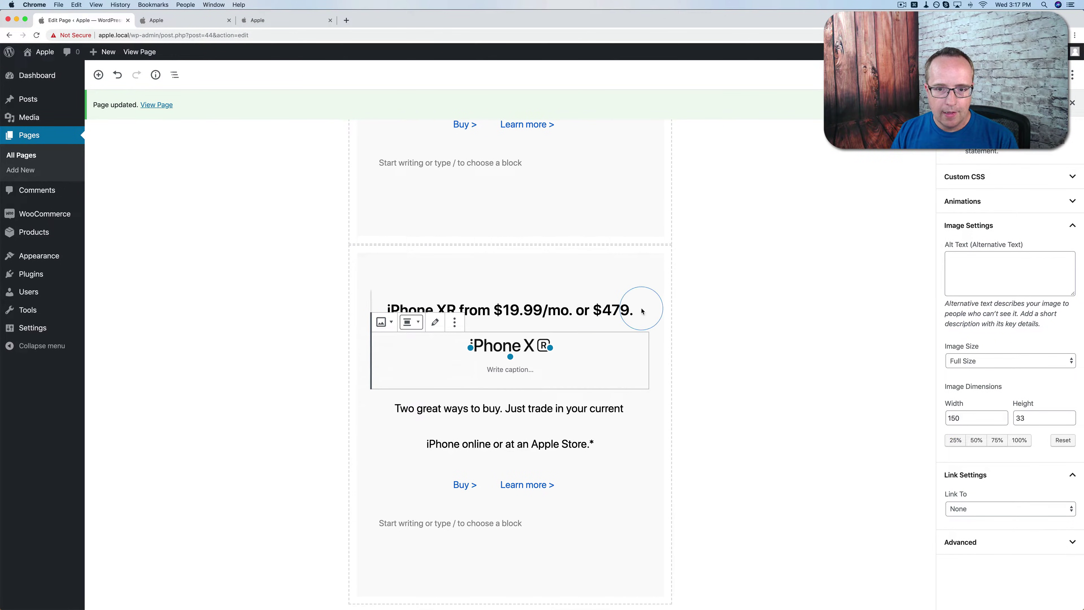
Step: Remove the "iPhone XR from $19.99/mo. or $479." heading block above the logo in the duplicated section
{"action": "left_click", "coordinate": [629, 310]}
{"action": "left_click", "coordinate": [554, 281]}
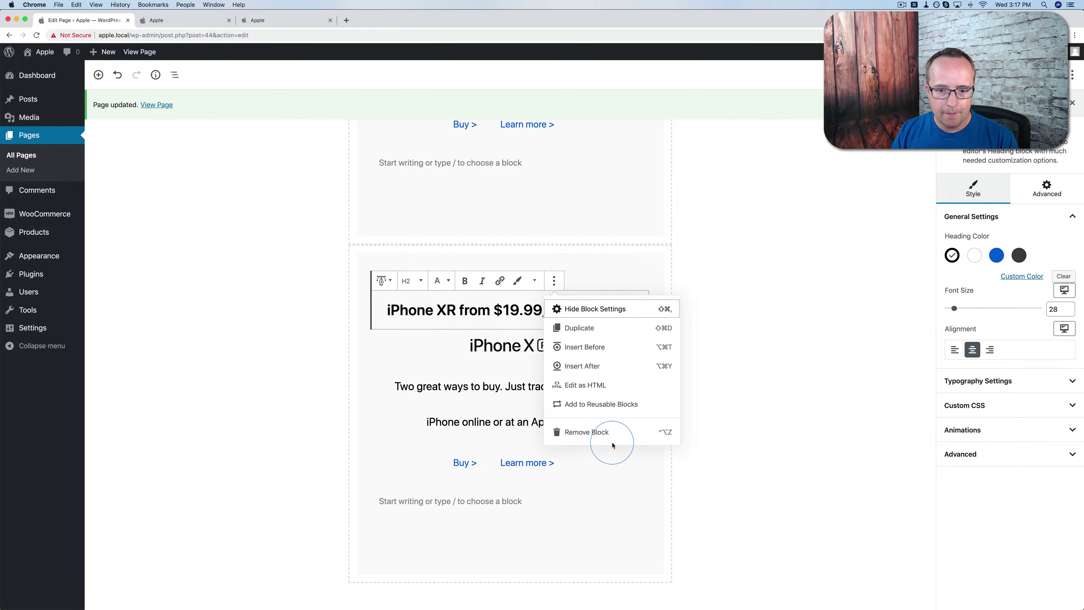
{"action": "left_click", "coordinate": [606, 433]}
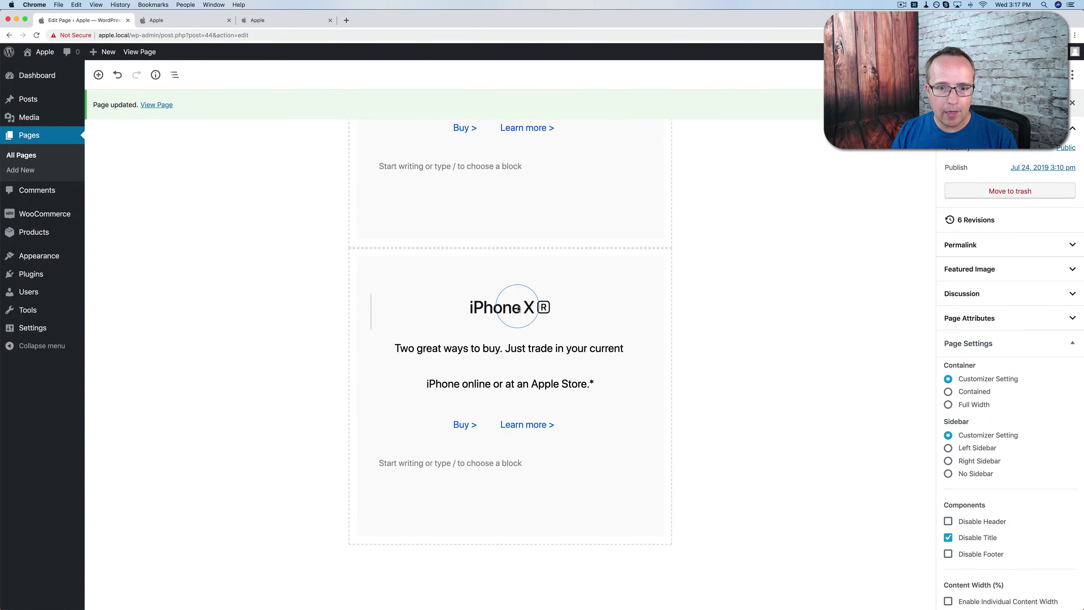
Step: Replace the first subheading line below the logo with "All-screen design. Longest batter life ever in an iPhone."
{"action": "left_click", "coordinate": [431, 349]}
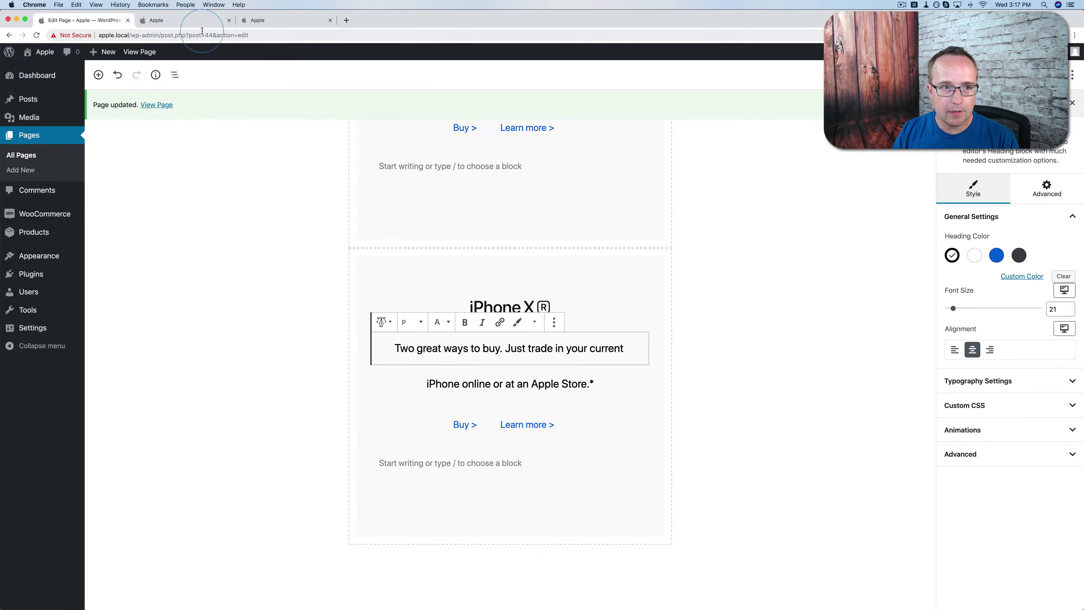
{"action": "left_click", "coordinate": [264, 20]}
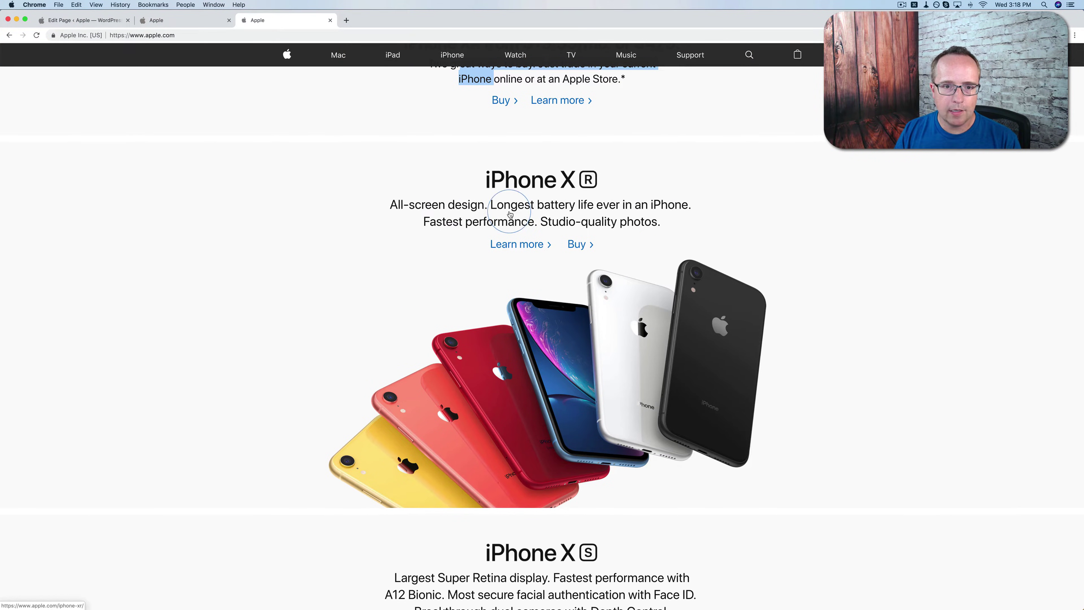
{"action": "left_click", "coordinate": [85, 20]}
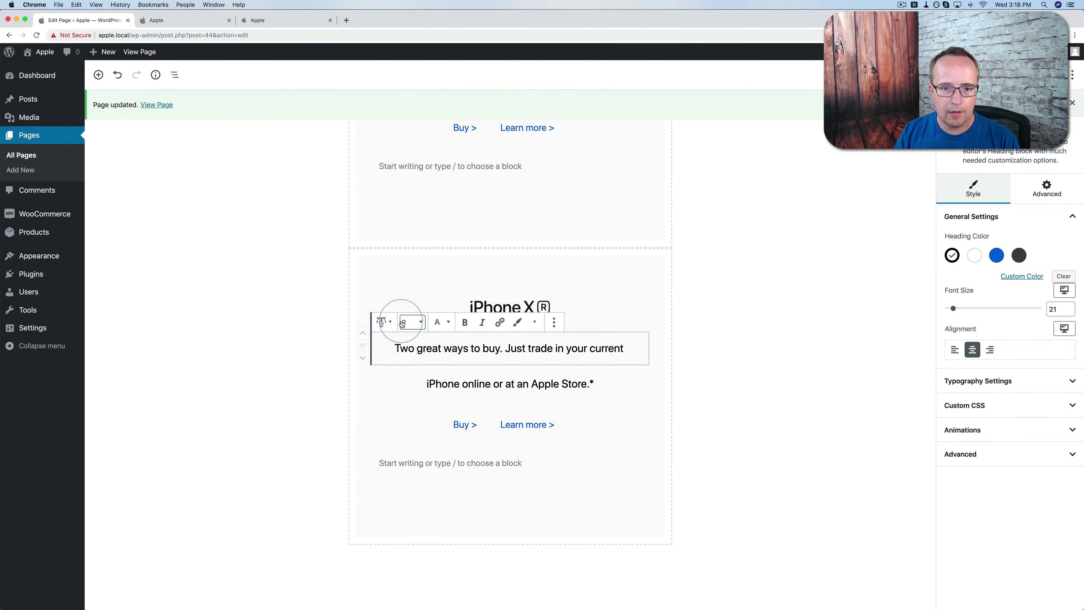
{"action": "left_click", "coordinate": [429, 348]}
{"action": "key", "text": "super+a"}
{"action": "type", "text": "All-screen design. Longest batter life ever in an iPhone."}
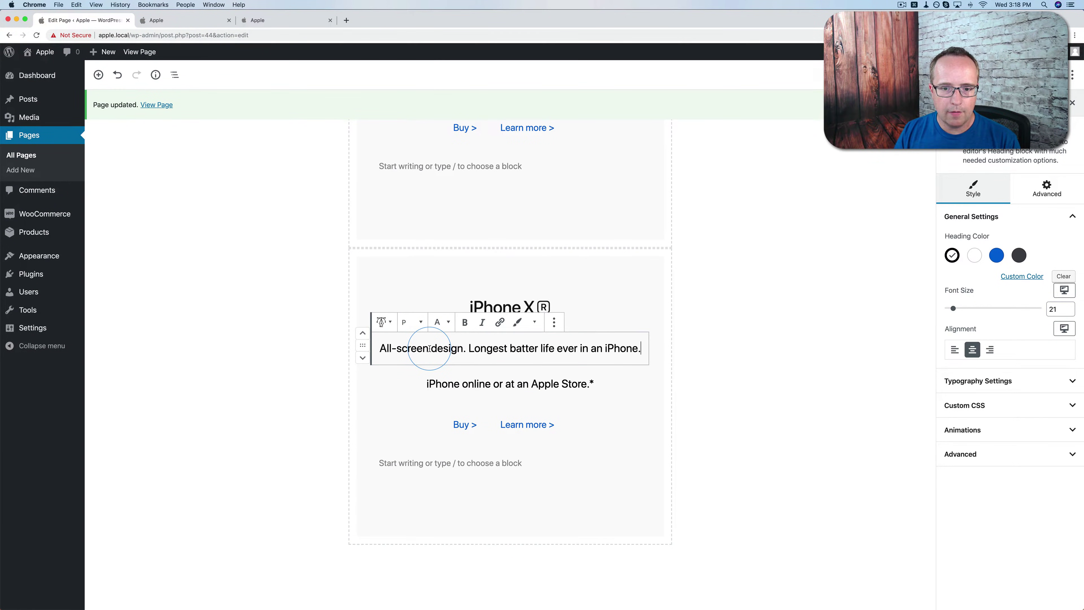
Step: Replace the second subheading line with "Fastest performance. Studio-quality photos." to match the text on apple.com
{"action": "left_click", "coordinate": [265, 20]}
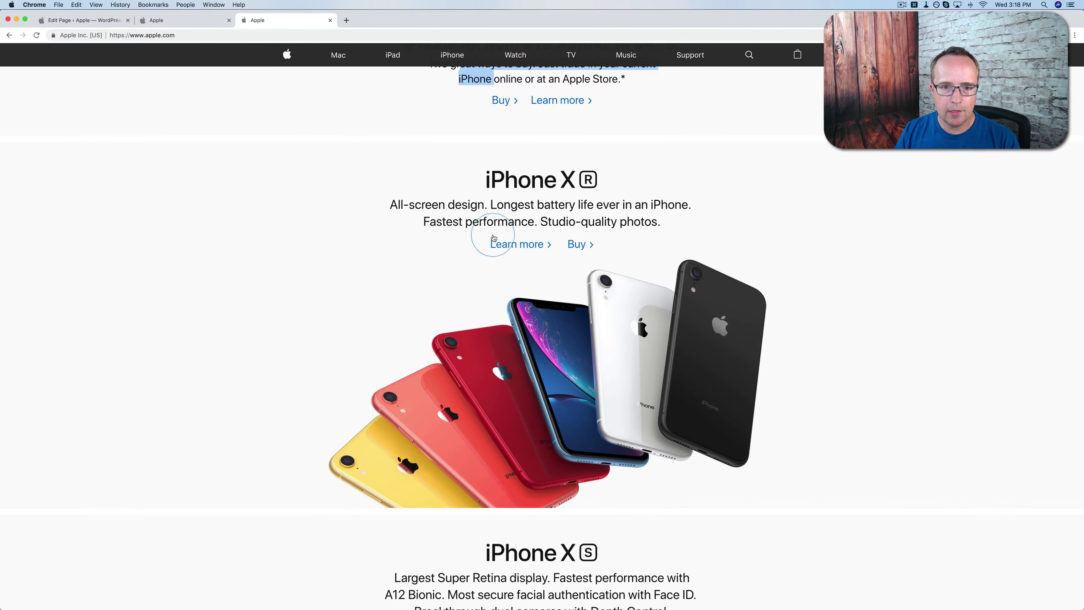
{"action": "left_click", "coordinate": [54, 18]}
{"action": "key", "text": "super+a"}
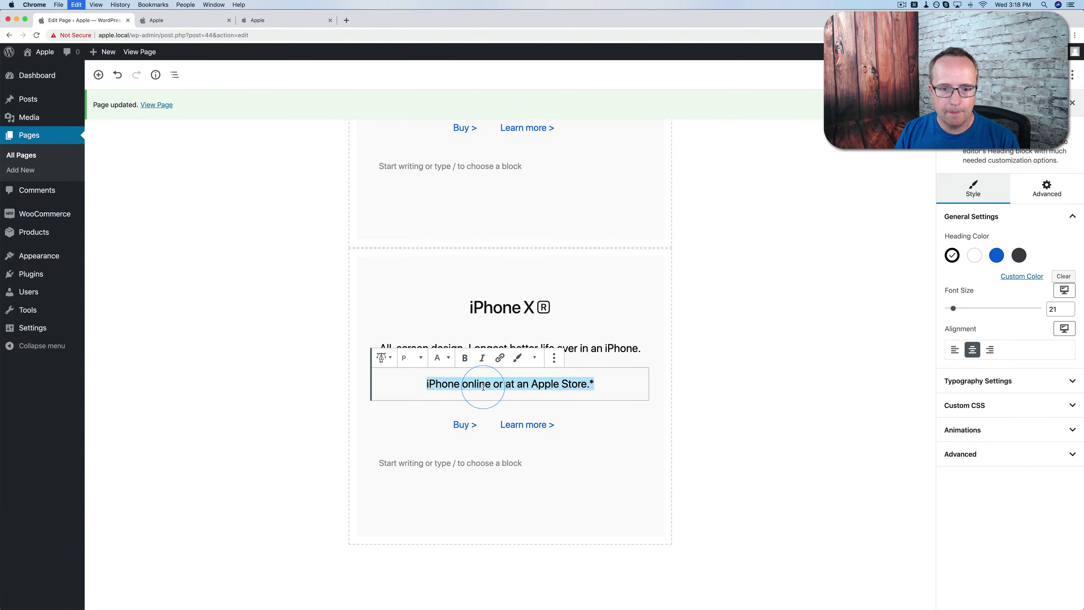
{"action": "type", "text": "Fastest performance. Studio-quality photos."}
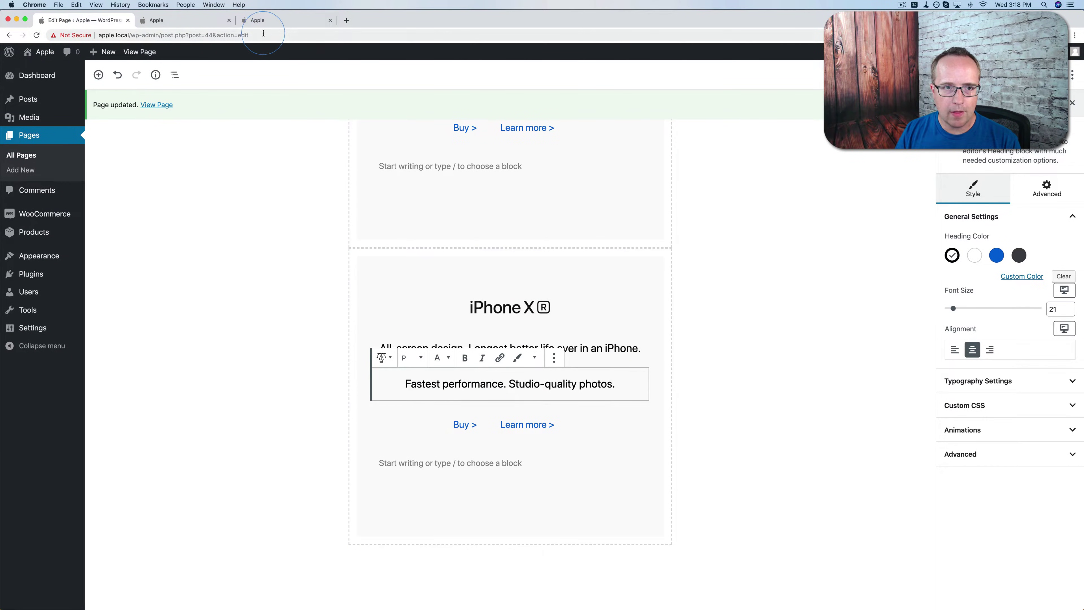
Step: Swap the two button labels as on apple.com so the first reads "Learn more >" and the second "Buy >"
{"action": "left_click", "coordinate": [273, 19]}
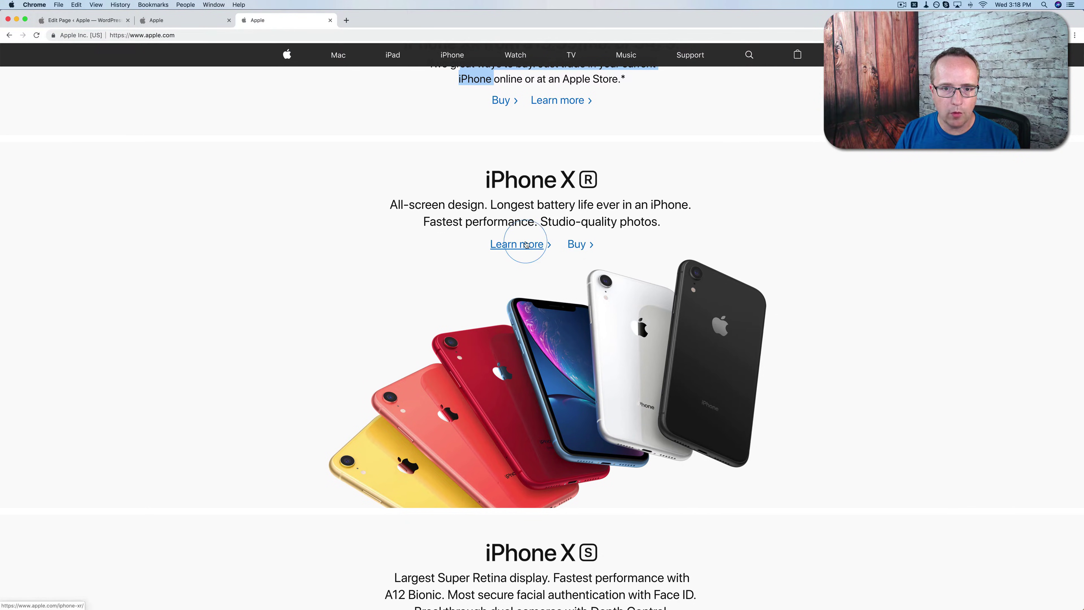
{"action": "left_click", "coordinate": [92, 19]}
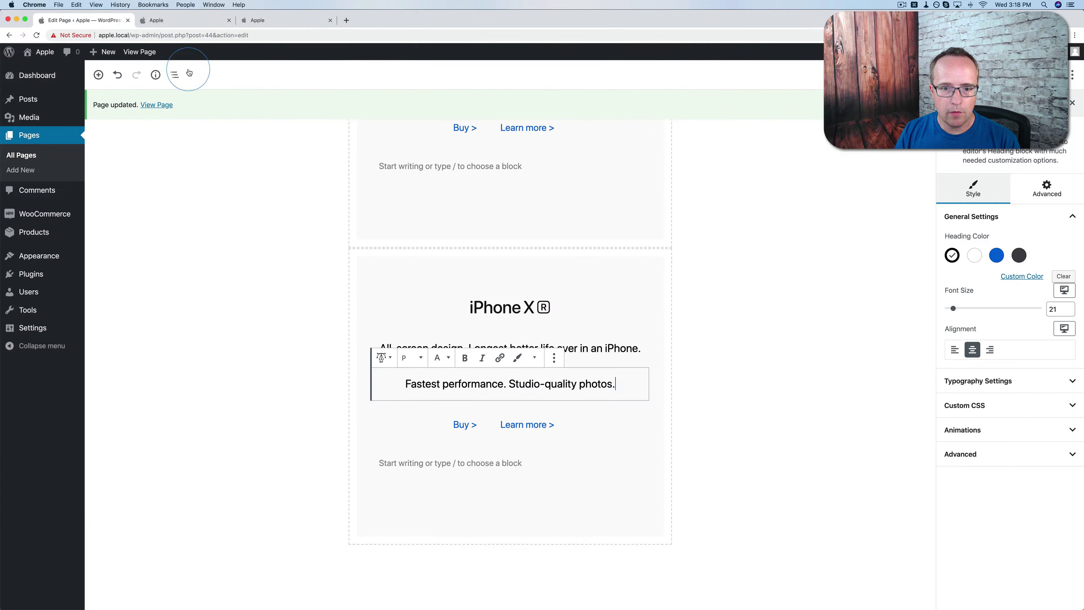
{"action": "left_click", "coordinate": [463, 425]}
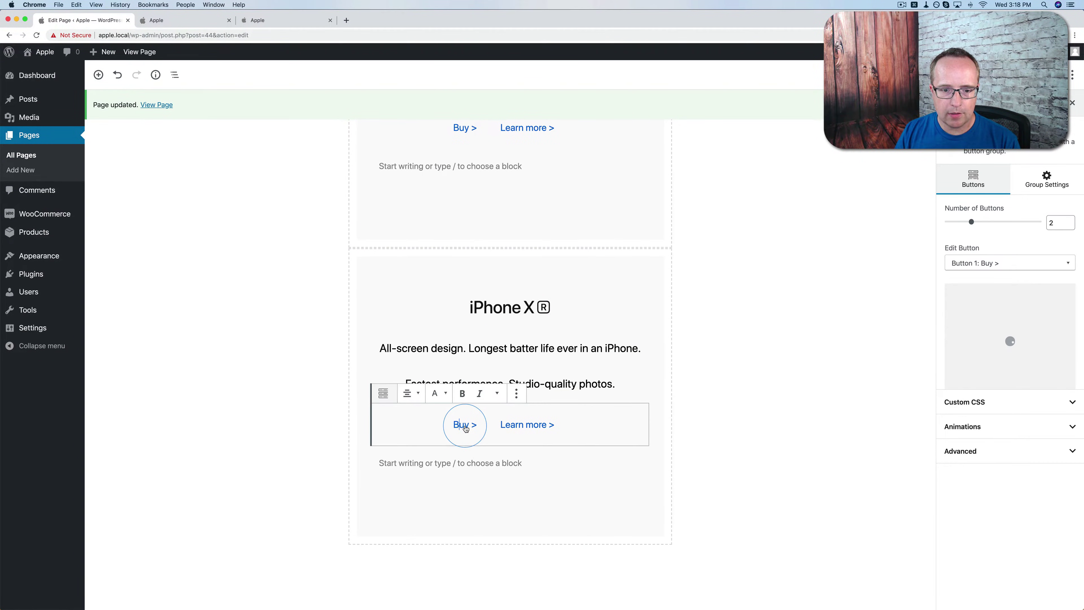
{"action": "type", "text": "Learn"}
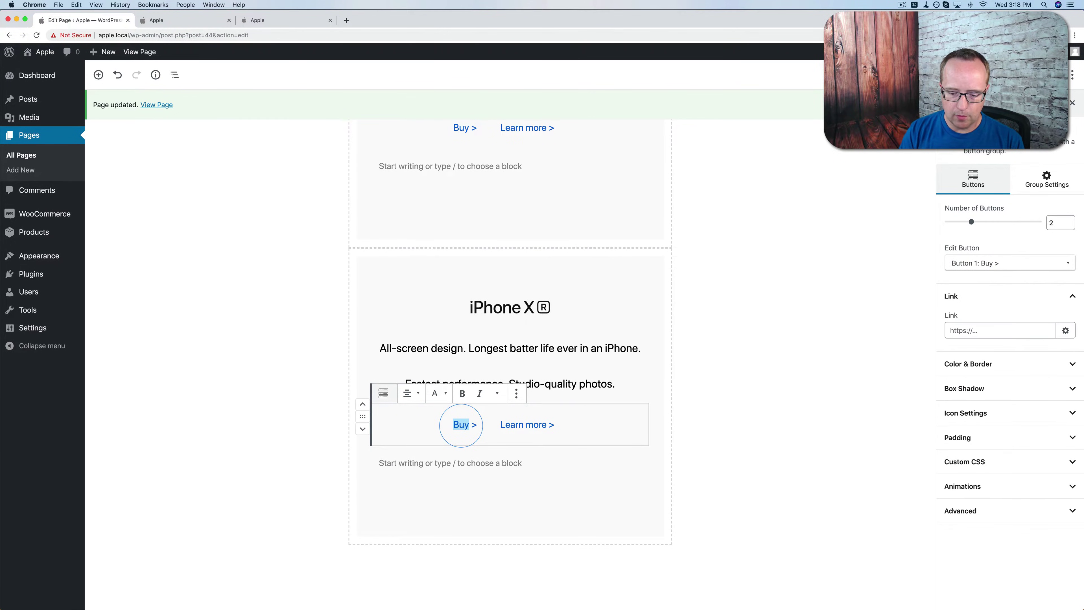
{"action": "type", "text": " more"}
{"action": "triple_click", "coordinate": [543, 425]}
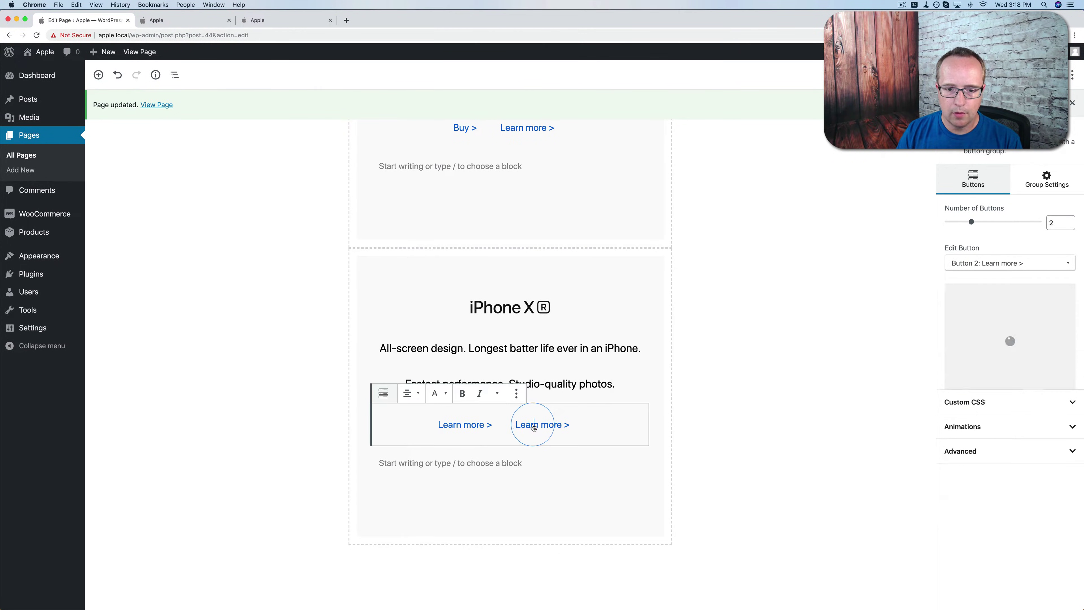
{"action": "type", "text": "Buy"}
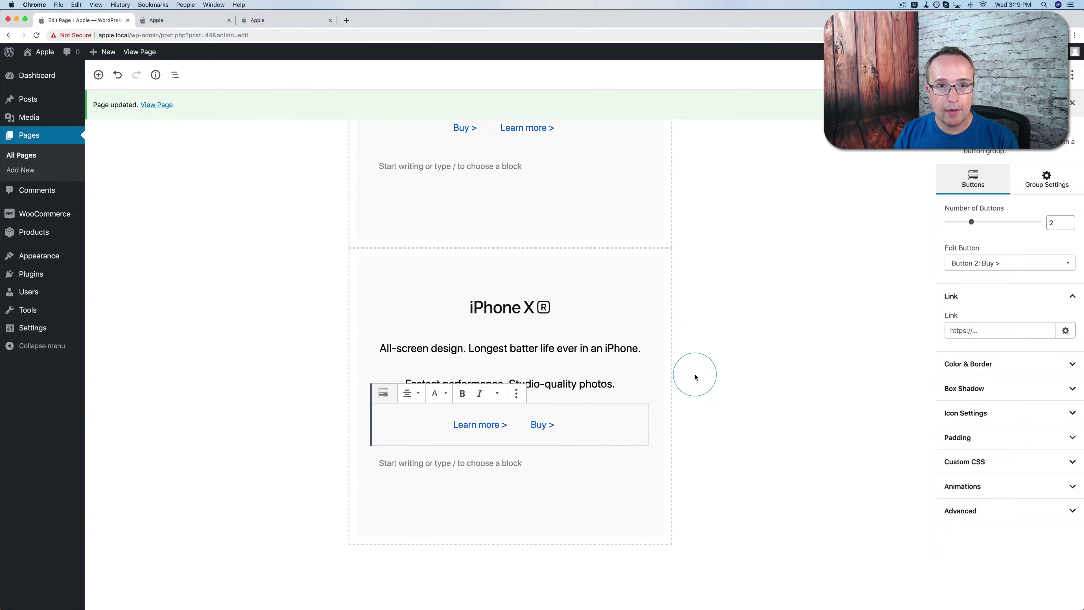
Step: Duplicate the whole iPhone XR section directly below the original
{"action": "left_click", "coordinate": [391, 282]}
{"action": "left_click", "coordinate": [341, 263]}
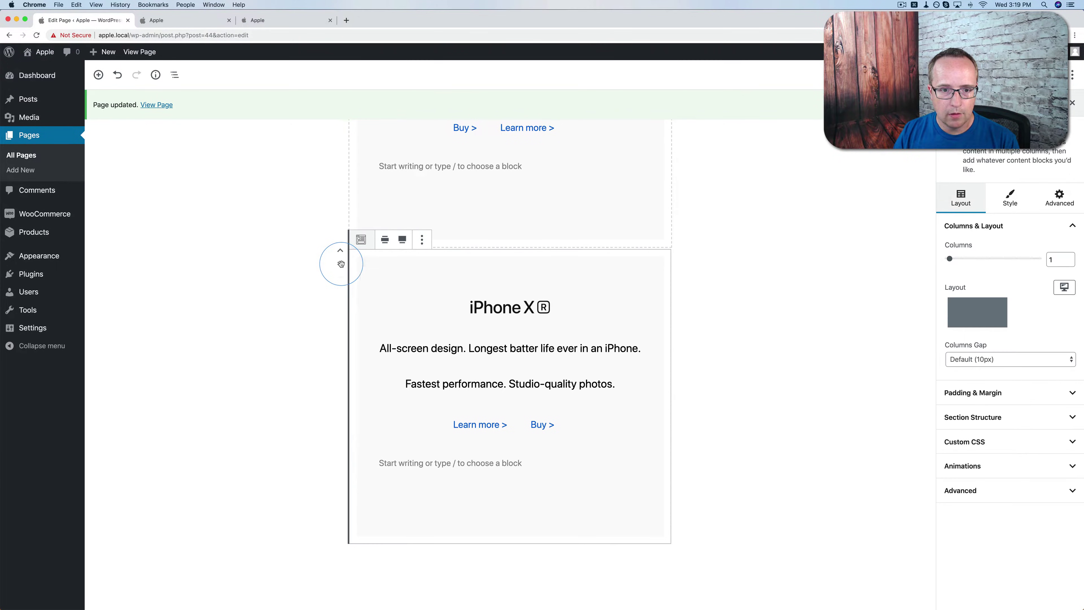
{"action": "left_click", "coordinate": [422, 239]}
{"action": "left_click", "coordinate": [459, 287]}
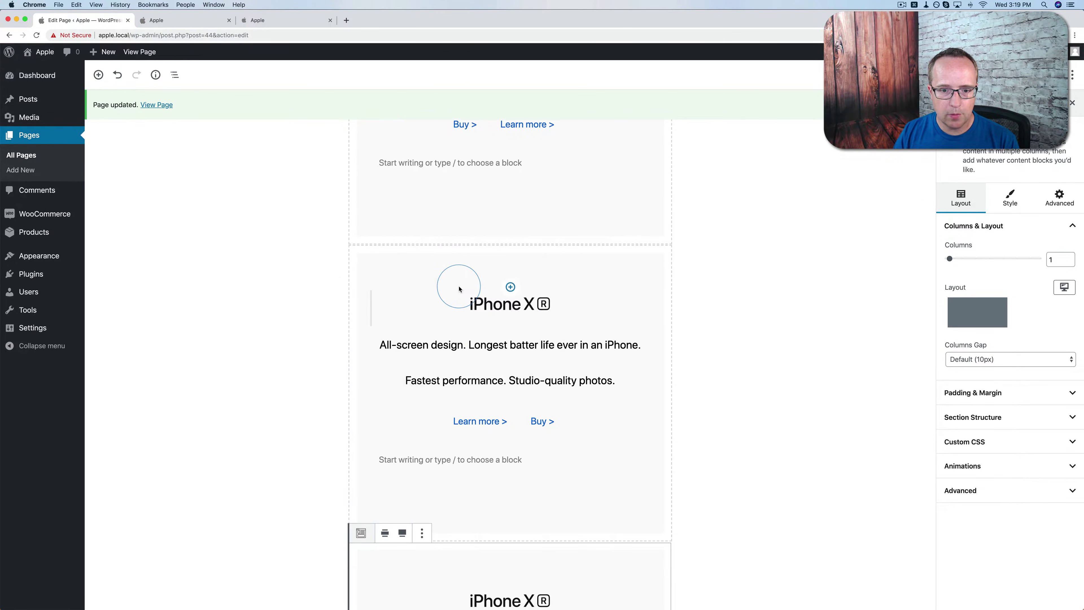
{"action": "scroll", "coordinate": [593, 332], "scroll_direction": "down", "scroll_amount": 7}
{"action": "key", "text": "super+z"}
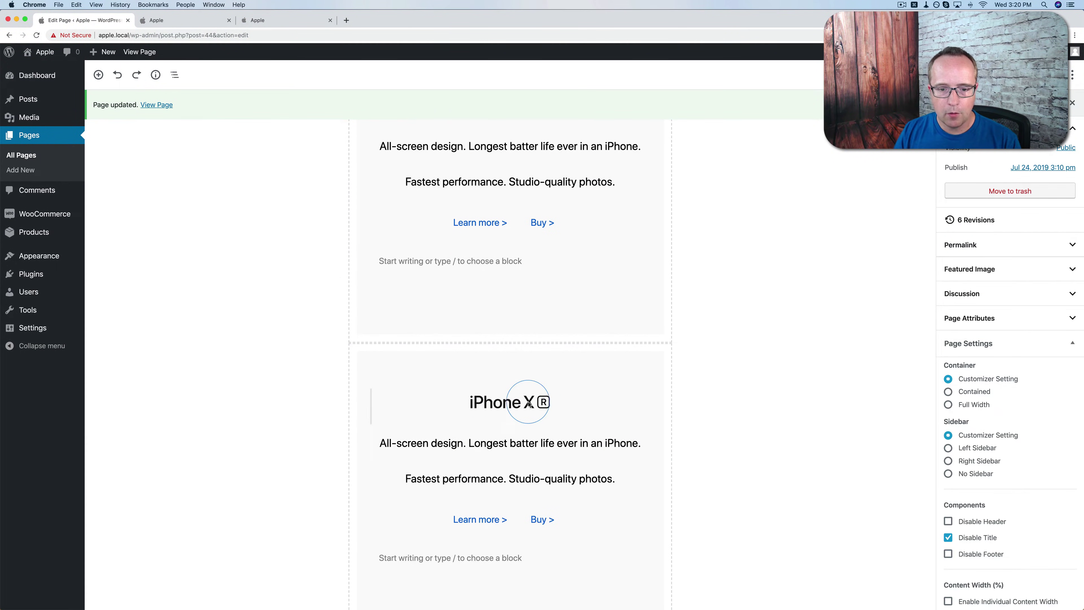
Step: Remove the iPhone XR logo image block from the duplicated section
{"action": "left_click", "coordinate": [528, 403]}
{"action": "left_click", "coordinate": [455, 379]}
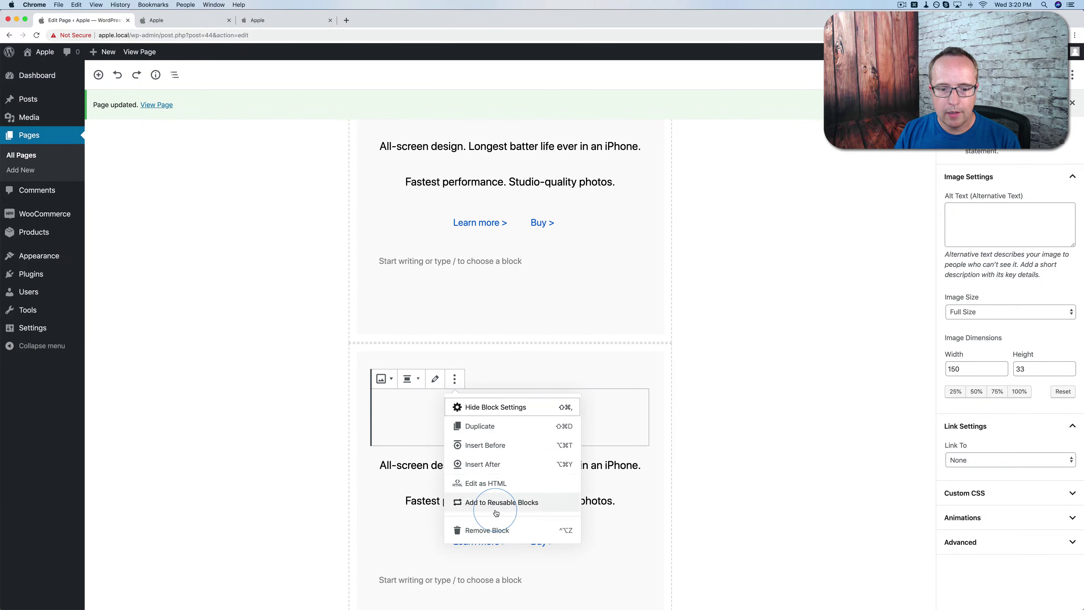
{"action": "left_click", "coordinate": [491, 528]}
Step: Remove both subheading blocks from the duplicated iPhone XR section
{"action": "left_click", "coordinate": [519, 412]}
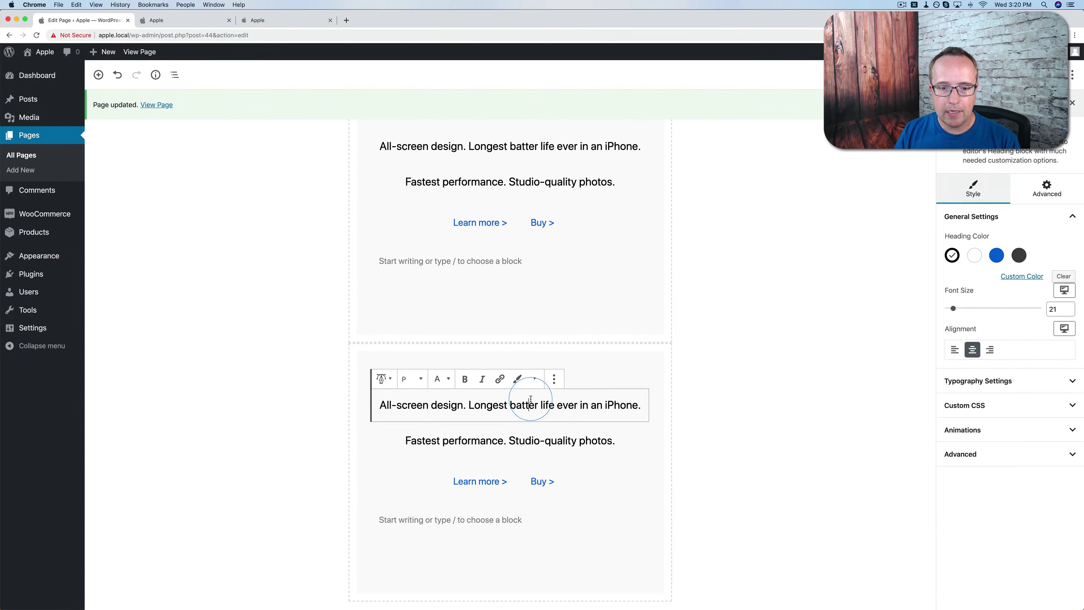
{"action": "left_click", "coordinate": [554, 379]}
{"action": "left_click", "coordinate": [570, 528]}
{"action": "left_click", "coordinate": [506, 410]}
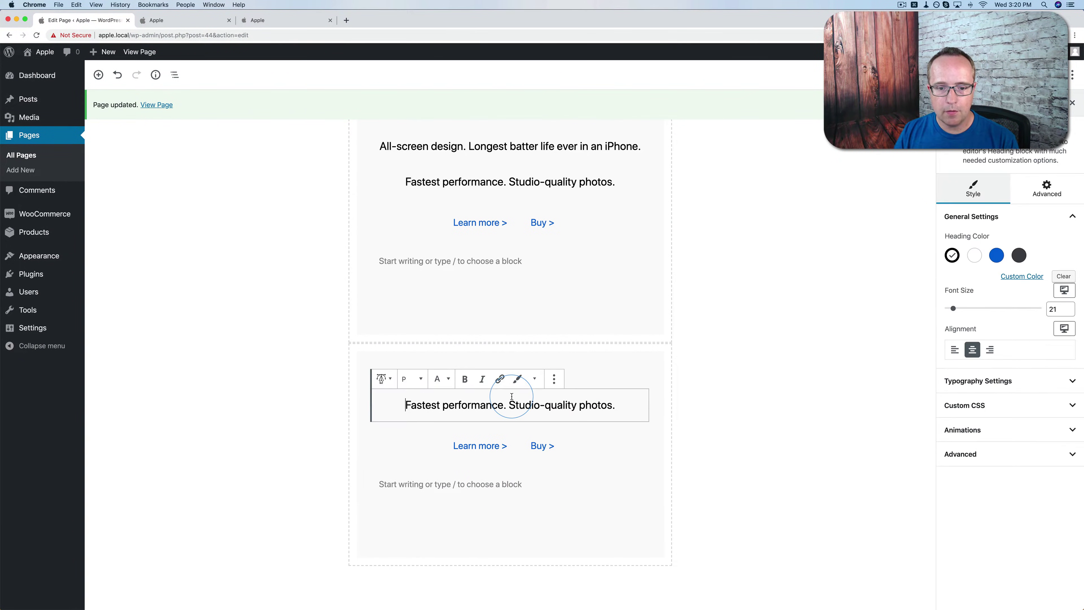
{"action": "left_click", "coordinate": [554, 379]}
{"action": "left_click", "coordinate": [568, 530]}
Step: Remove the button group with "Learn more >" and "Buy >" from the duplicated section
{"action": "left_click", "coordinate": [571, 424]}
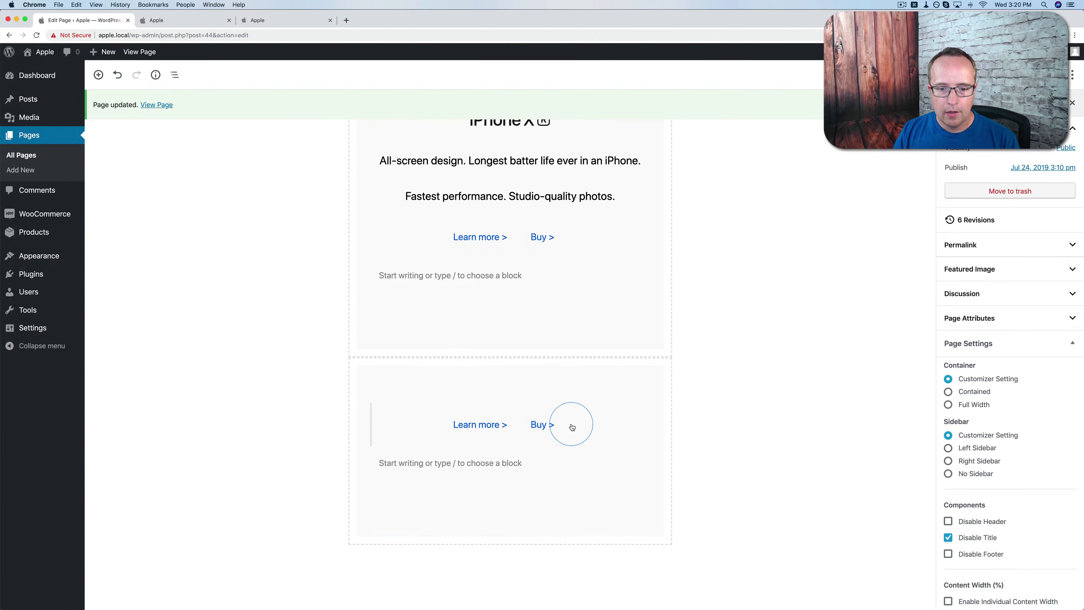
{"action": "left_click", "coordinate": [470, 398]}
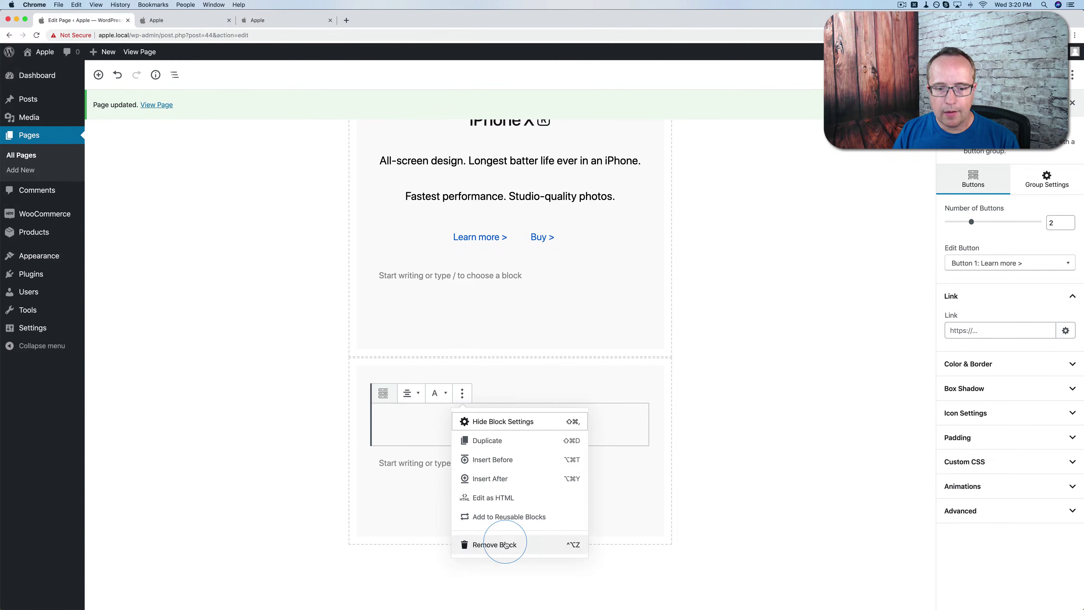
{"action": "left_click", "coordinate": [489, 545]}
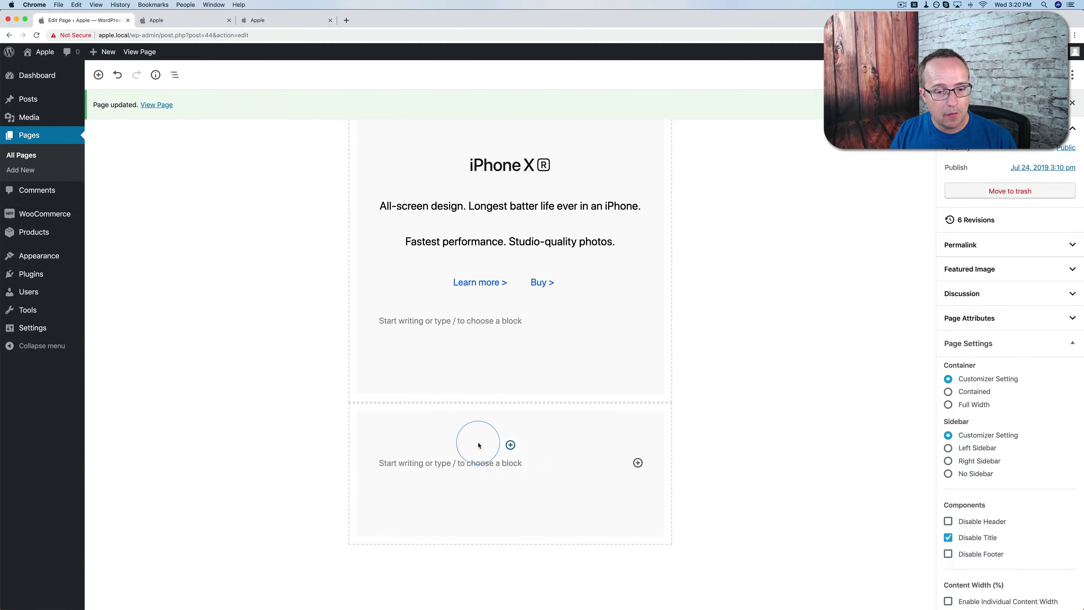
Step: Give the emptied duplicate section an image background by uploading hero-image-iphone-colors.jpg from the Apple Rebuild folder
{"action": "left_click", "coordinate": [364, 416]}
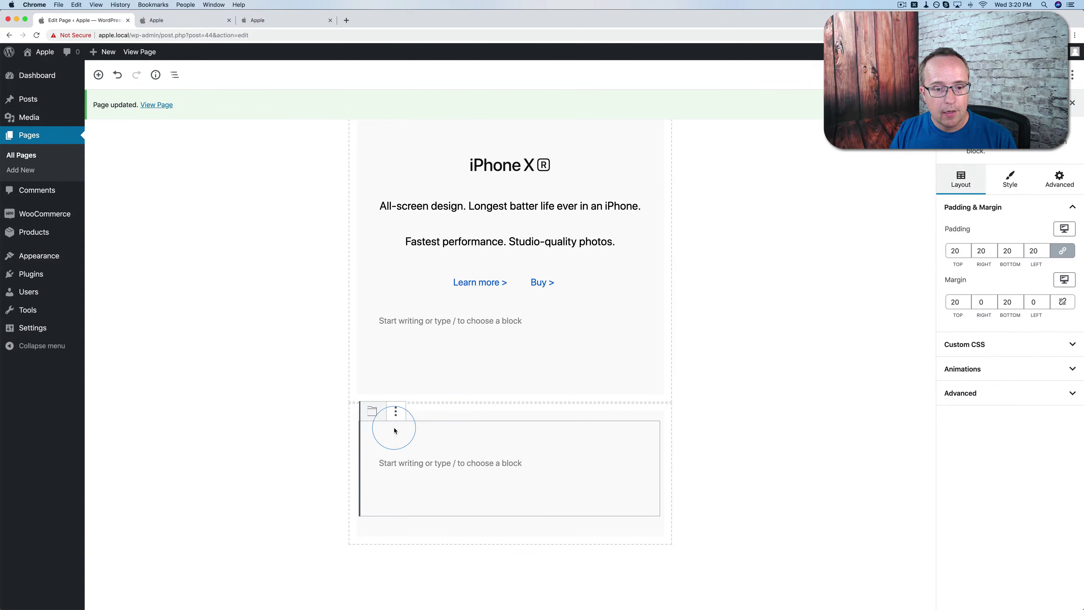
{"action": "left_click", "coordinate": [346, 428]}
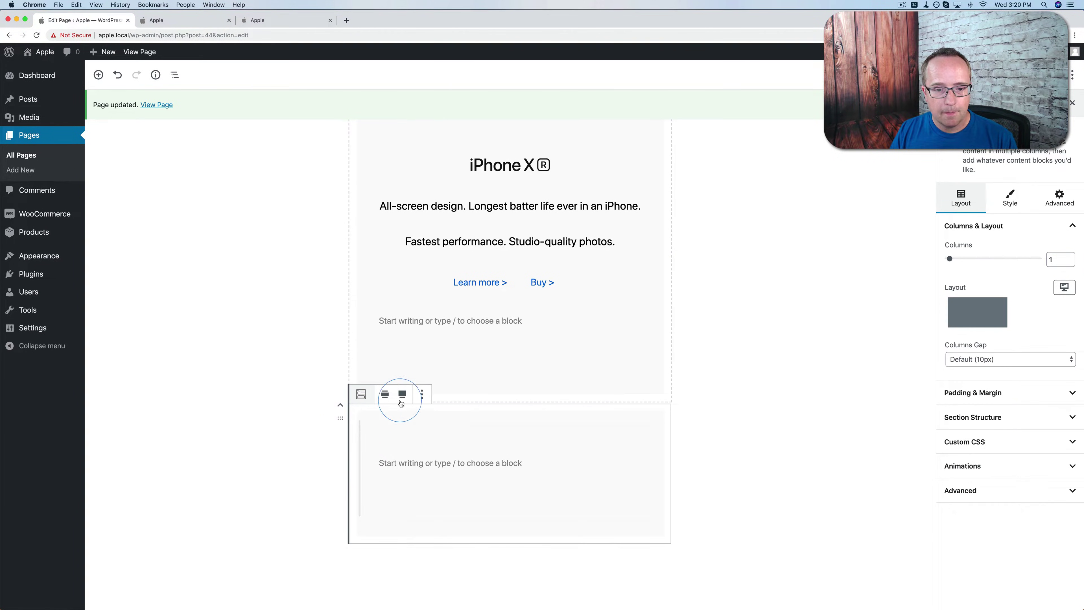
{"action": "left_click", "coordinate": [970, 201]}
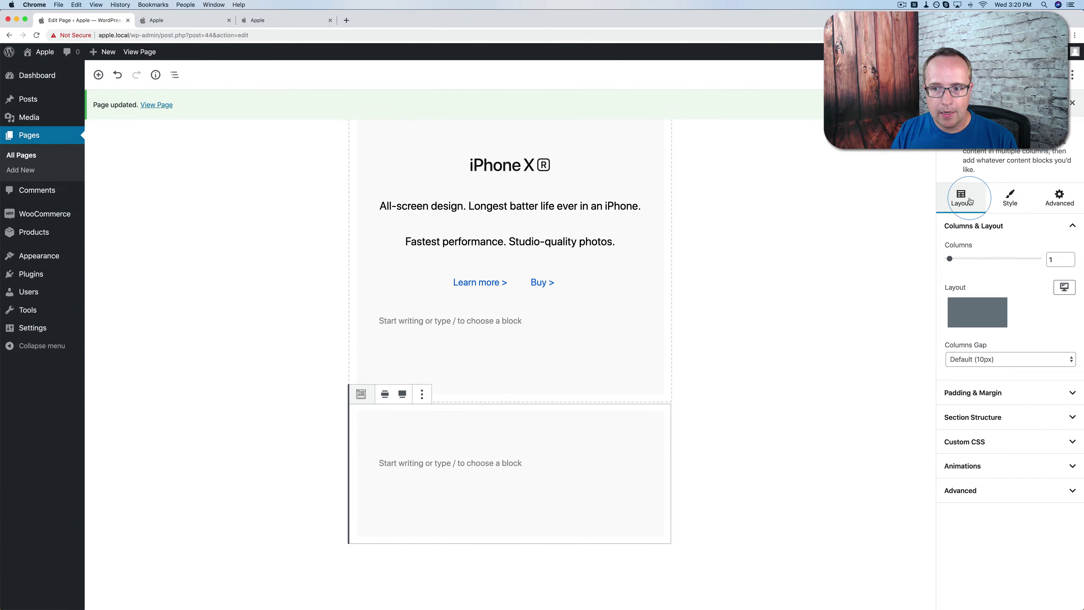
{"action": "left_click", "coordinate": [1010, 197]}
{"action": "left_click", "coordinate": [1023, 255]}
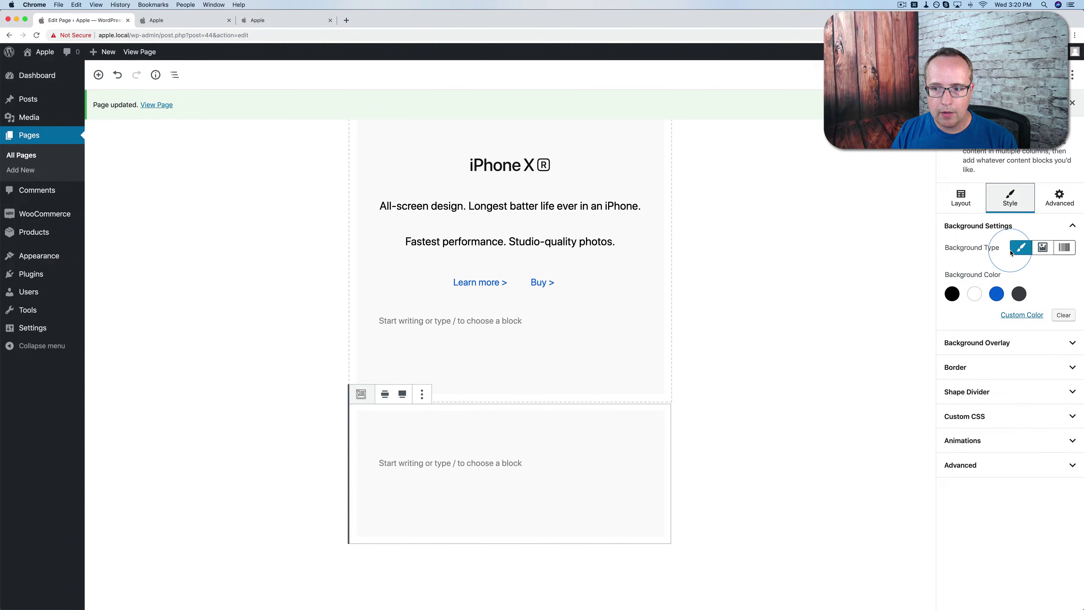
{"action": "left_click", "coordinate": [1043, 248]}
{"action": "left_click", "coordinate": [978, 342]}
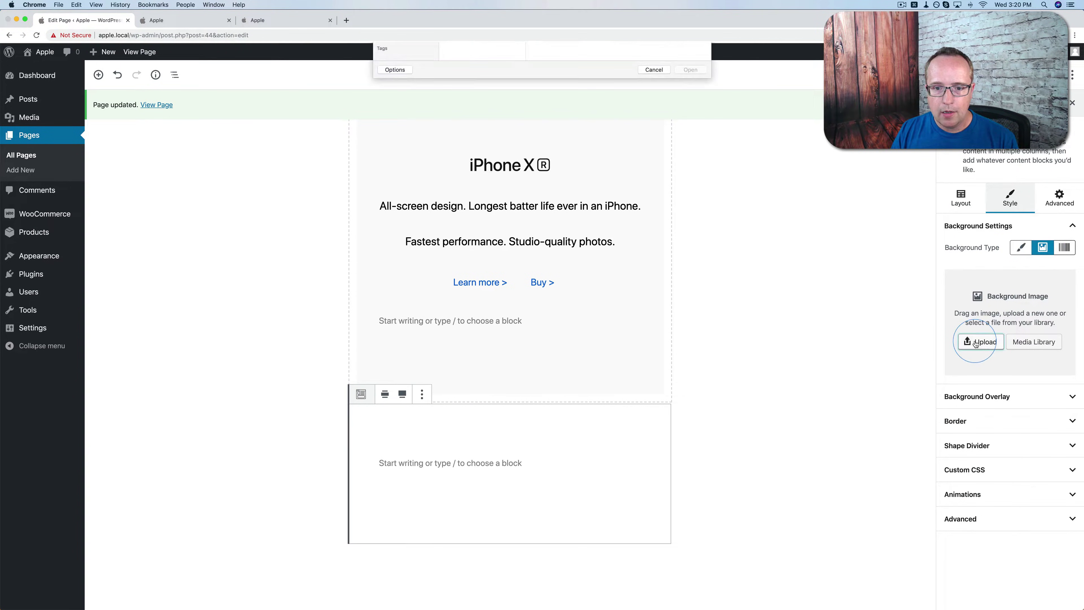
{"action": "left_click", "coordinate": [485, 188]}
{"action": "left_click", "coordinate": [492, 156]}
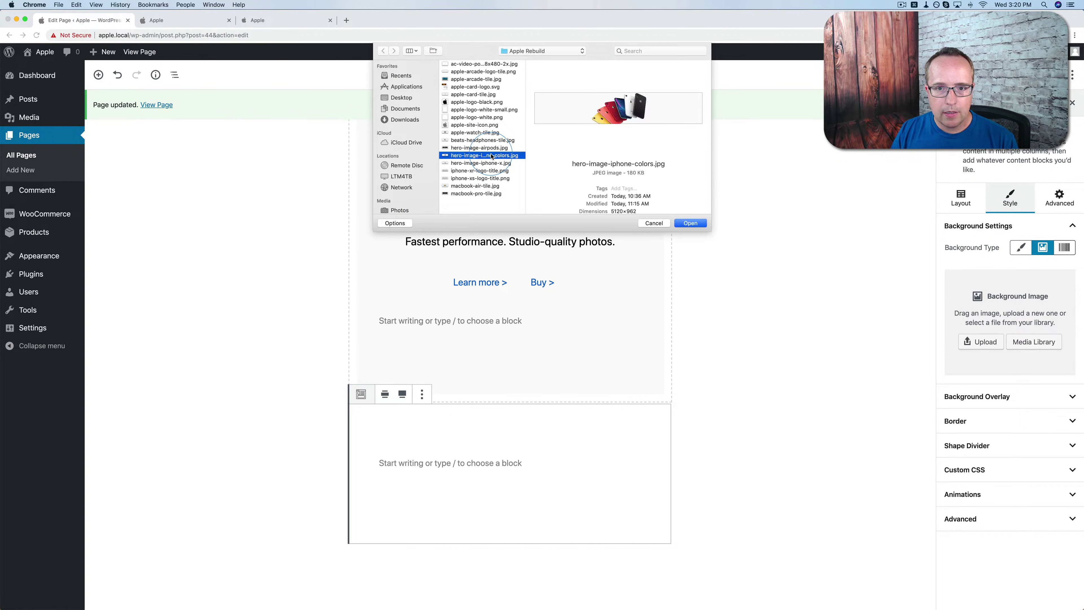
{"action": "left_click", "coordinate": [690, 223]}
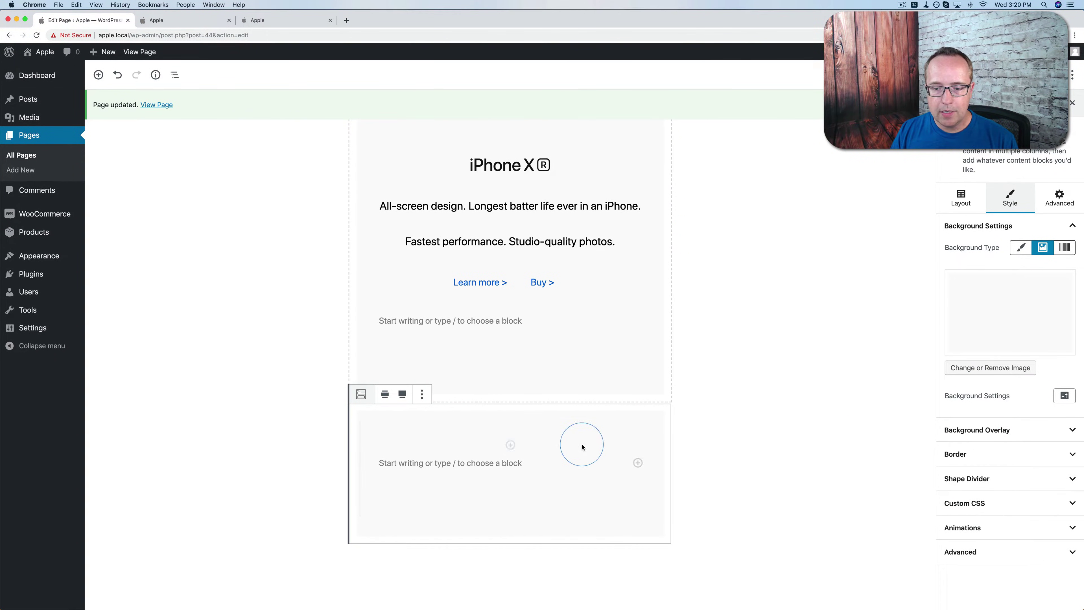
Step: Set the section's background image to No-repeat with the background size Cover
{"action": "left_click", "coordinate": [1065, 395]}
{"action": "left_click", "coordinate": [989, 330]}
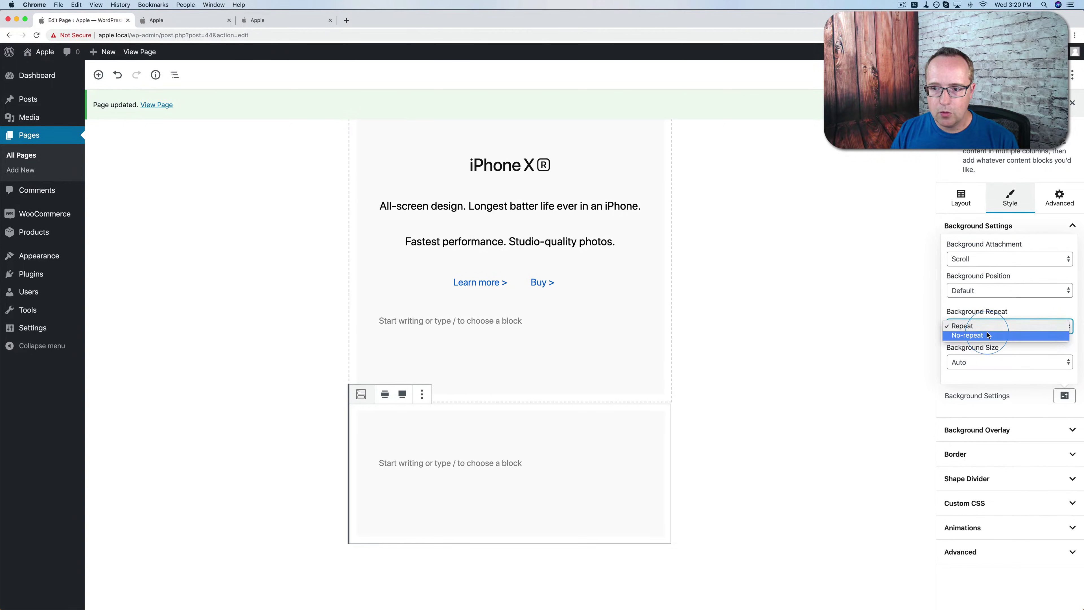
{"action": "left_click", "coordinate": [973, 336]}
{"action": "left_click", "coordinate": [977, 360]}
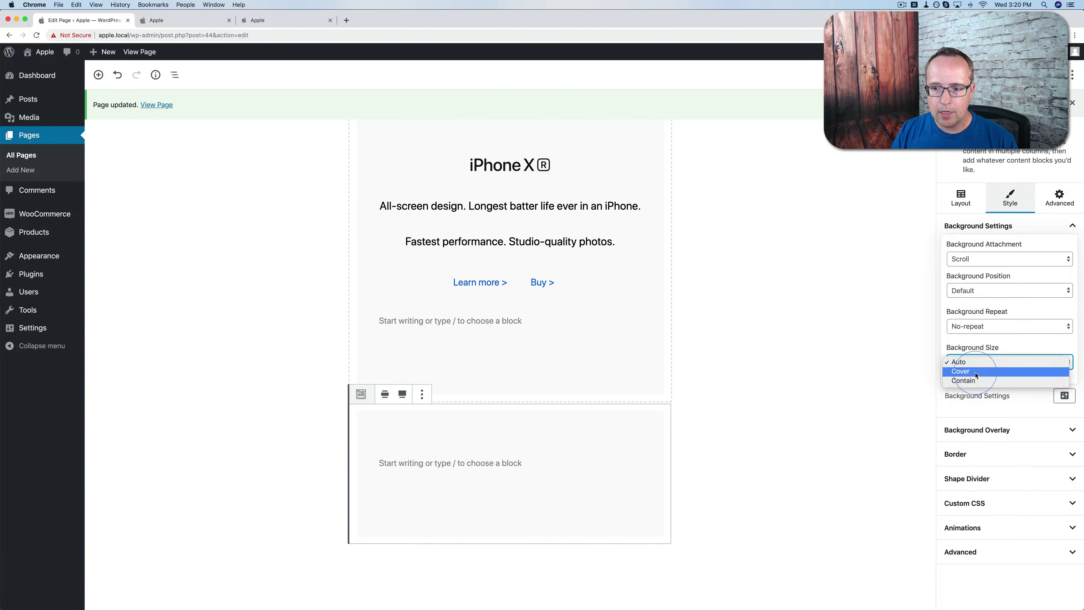
{"action": "left_click", "coordinate": [969, 371]}
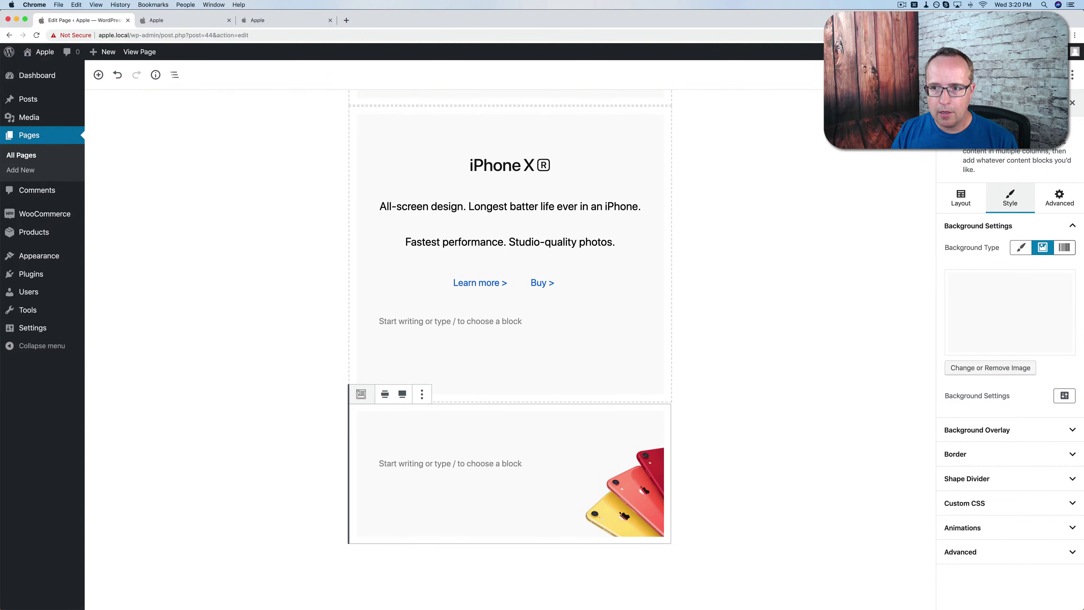
Step: Switch to the site's front-end homepage to check how the page displays
{"action": "left_click", "coordinate": [200, 24]}
{"action": "left_click", "coordinate": [223, 119]}
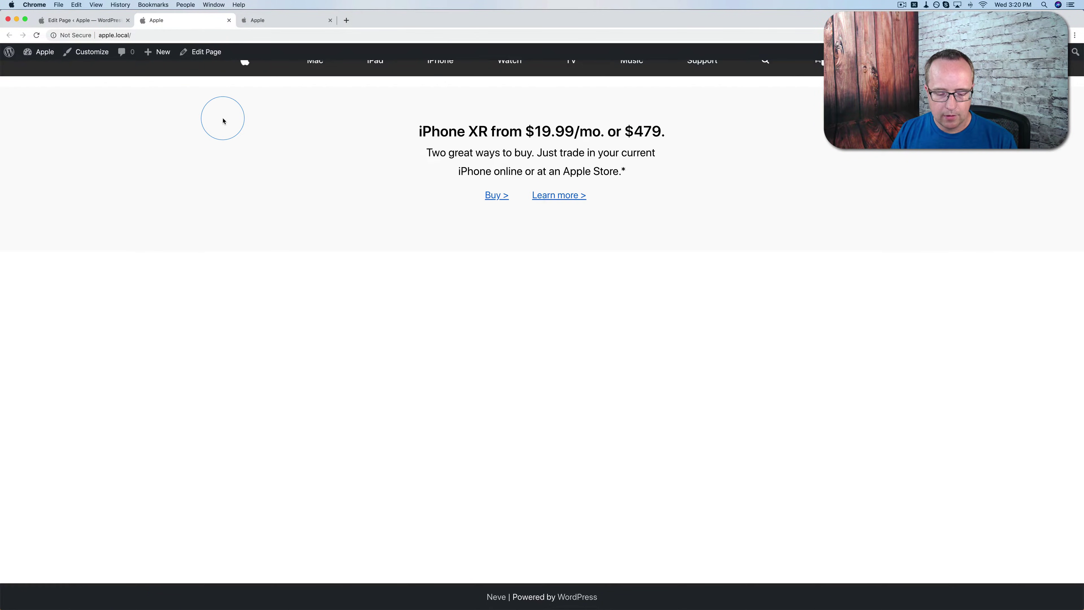
Step: Reload the site's front page to check the phone image section, and return to the page editor
{"action": "key", "text": "super+r"}
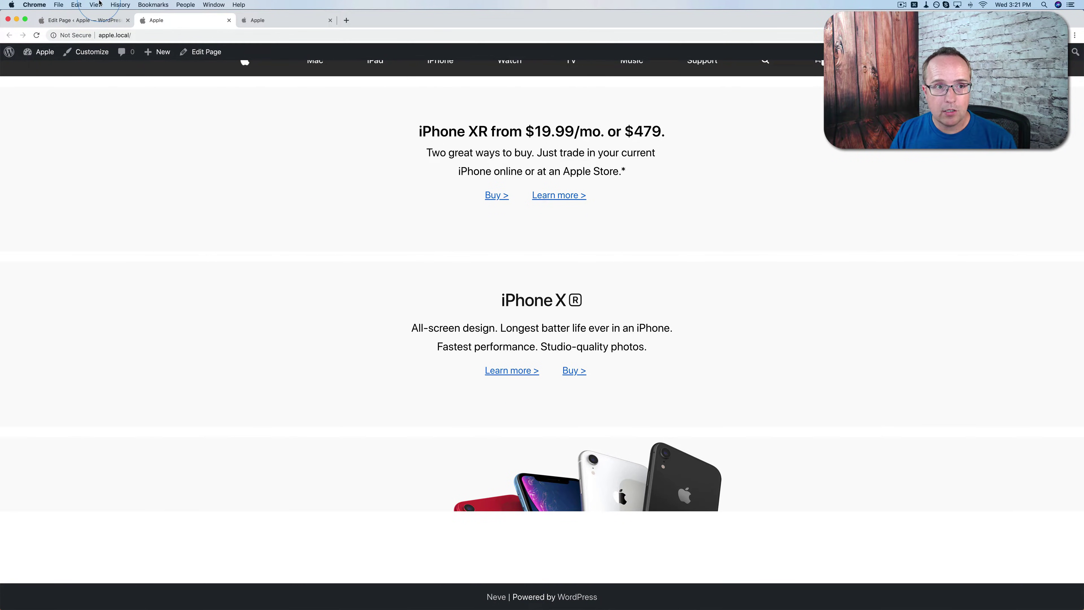
{"action": "left_click", "coordinate": [83, 20]}
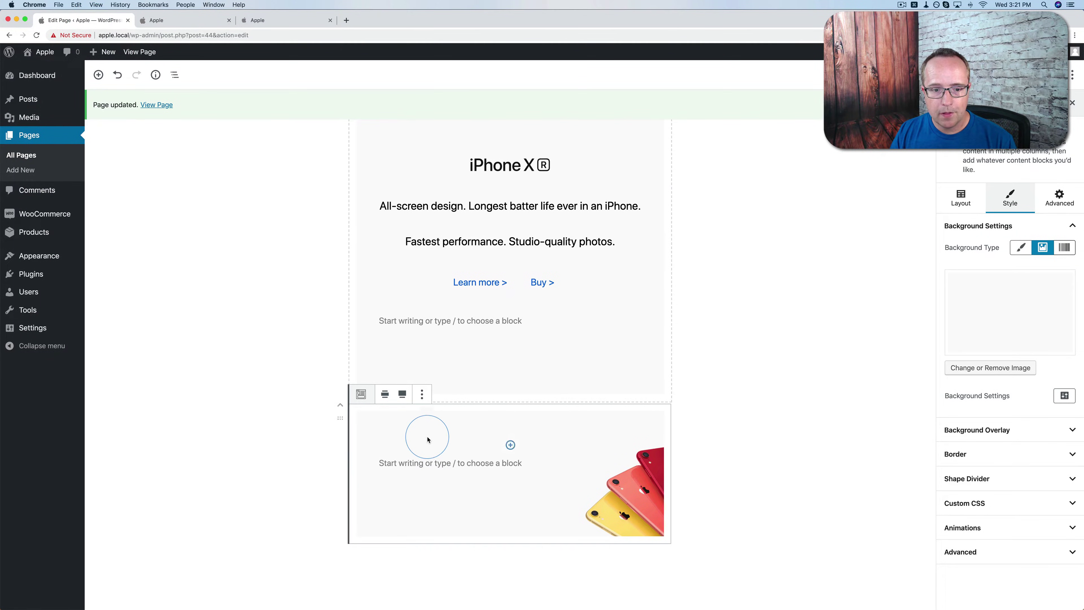
{"action": "scroll", "coordinate": [467, 344], "scroll_direction": "up", "scroll_amount": 1}
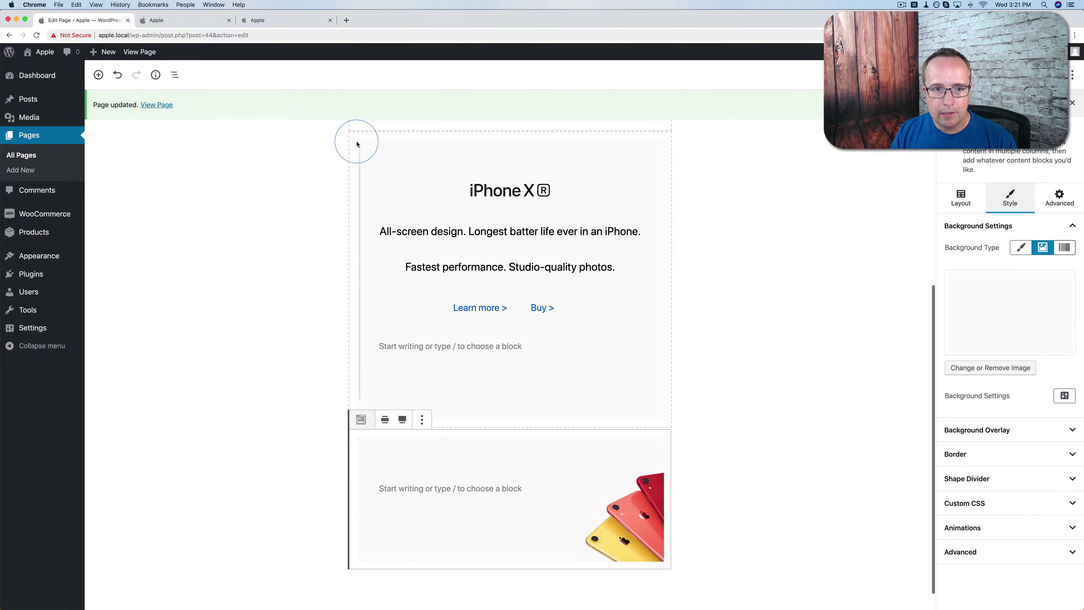
Step: Unlink the iPhone XR text section's padding values, keeping 20 on the other sides, and set its bottom padding to 0
{"action": "left_click", "coordinate": [338, 145]}
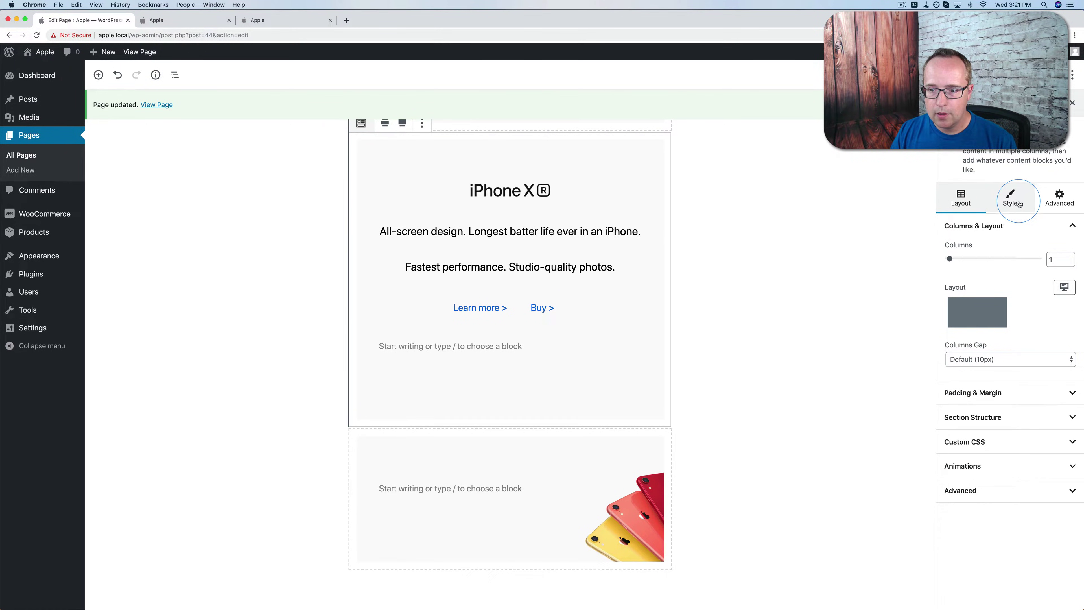
{"action": "left_click", "coordinate": [1001, 395]}
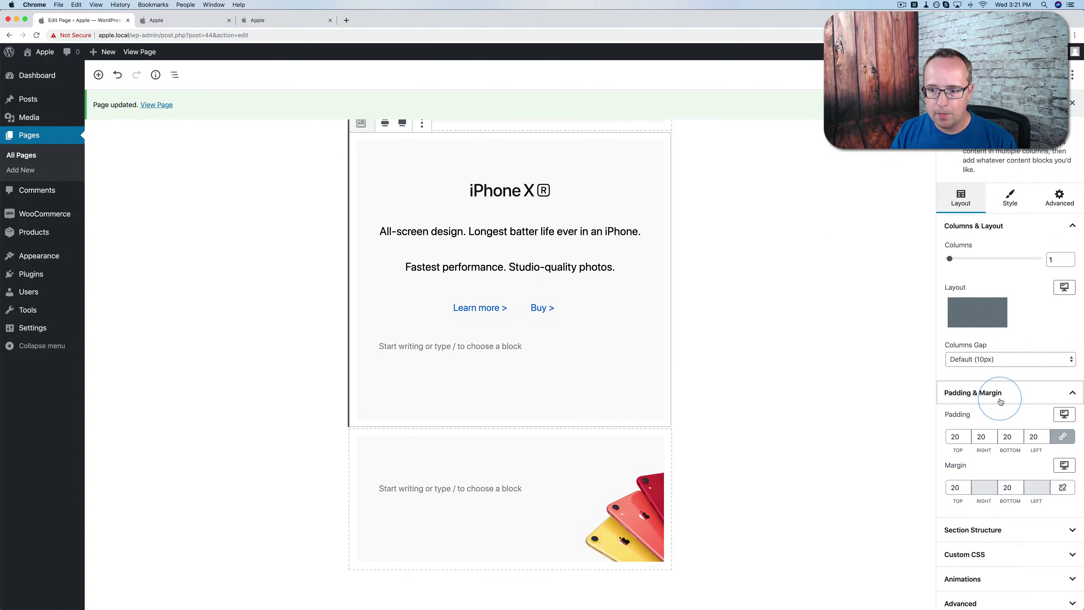
{"action": "left_click", "coordinate": [1009, 489]}
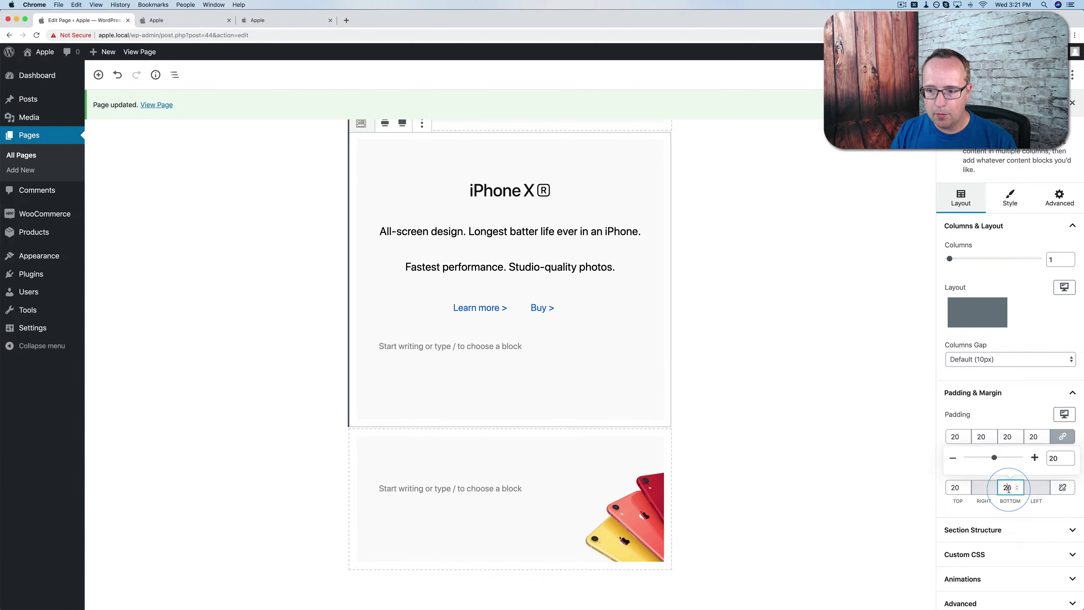
{"action": "double_click", "coordinate": [1008, 436]}
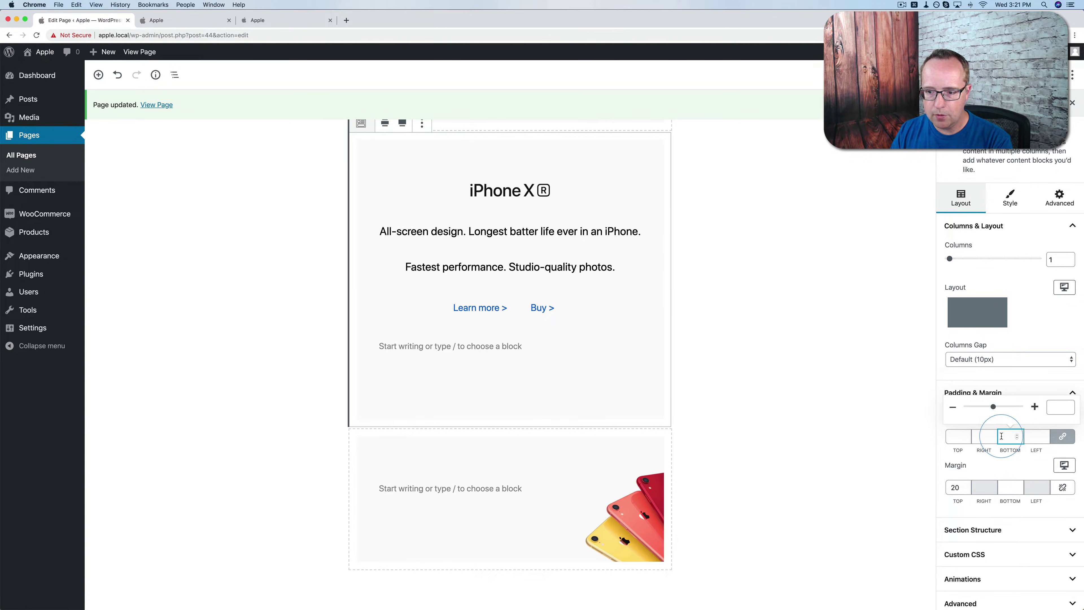
{"action": "type", "text": "20"}
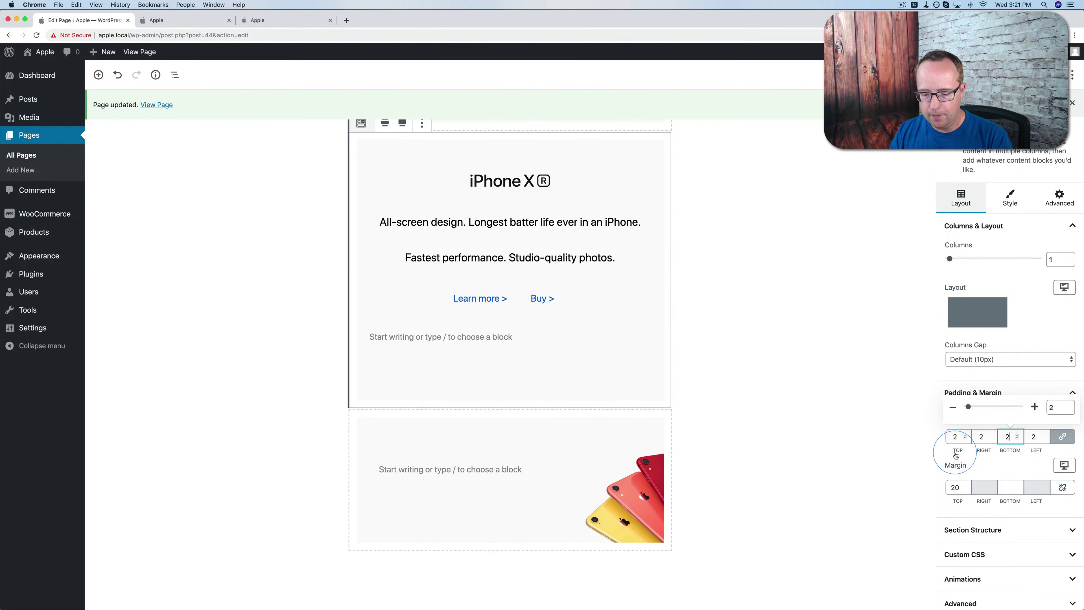
{"action": "left_click", "coordinate": [1069, 439]}
{"action": "left_click", "coordinate": [1004, 440]}
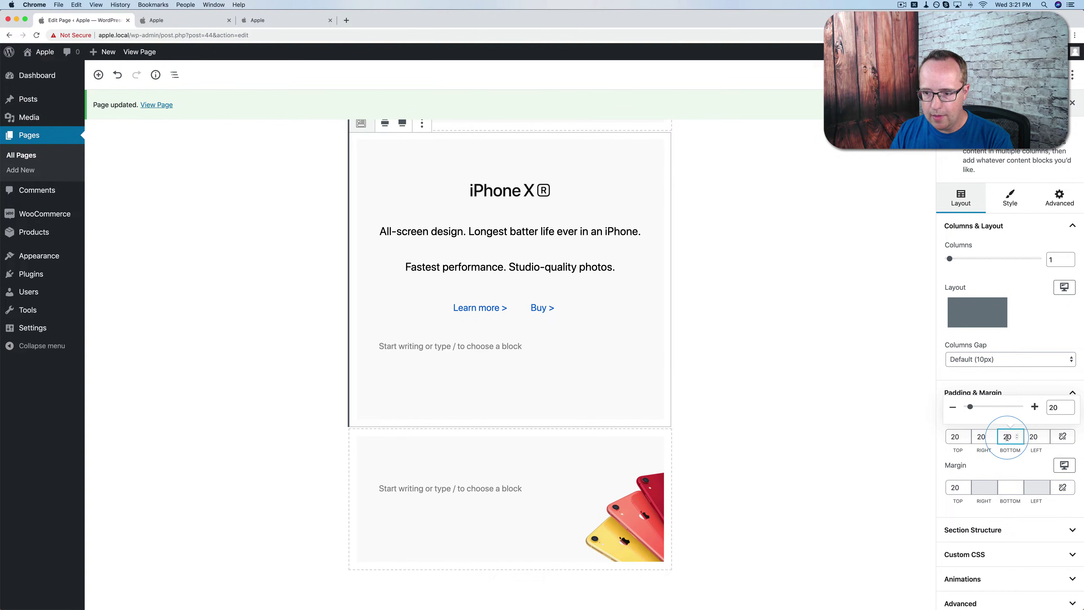
{"action": "left_click", "coordinate": [1000, 435]}
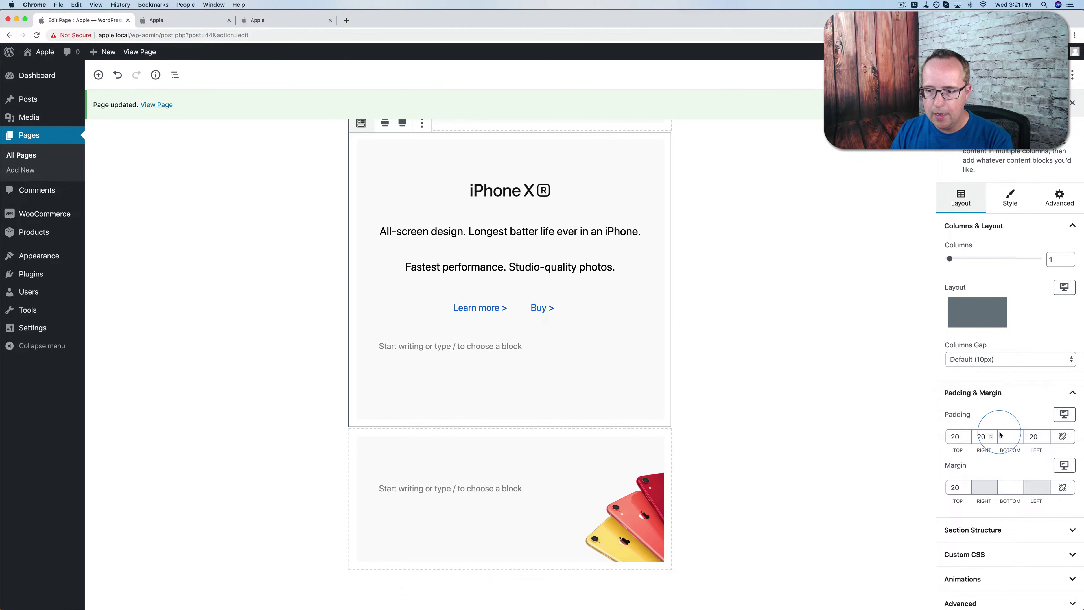
{"action": "left_click", "coordinate": [1011, 436]}
{"action": "type", "text": "0"}
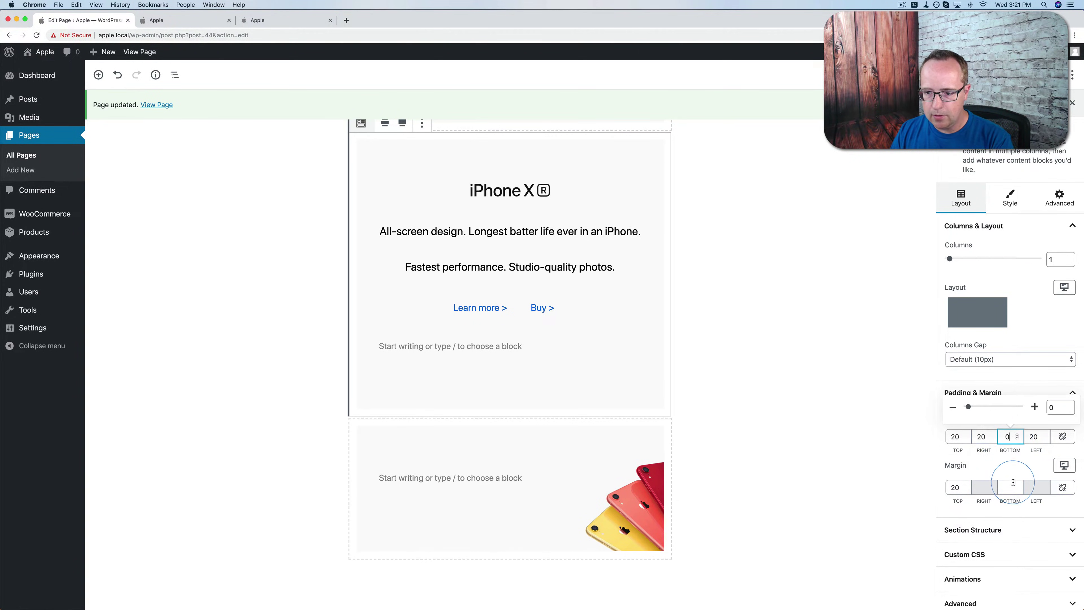
Step: Set the iPhone XR text section's bottom margin to 0
{"action": "left_click", "coordinate": [1002, 487]}
{"action": "type", "text": "0"}
{"action": "left_click", "coordinate": [917, 472]}
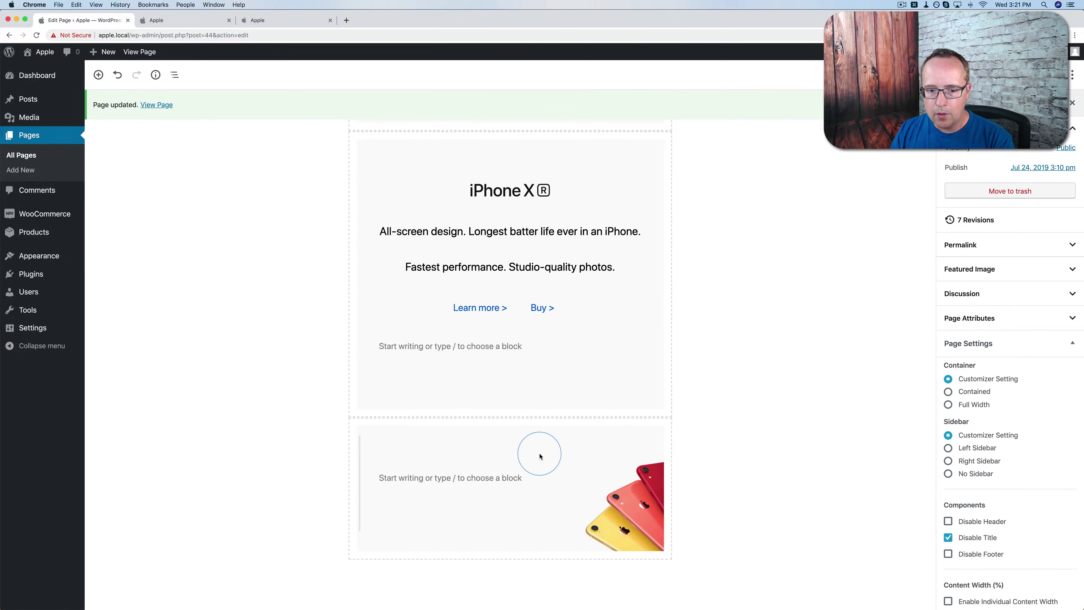
Step: Unlink the padding values of the phone image section and set its right padding to 0
{"action": "left_click", "coordinate": [353, 435]}
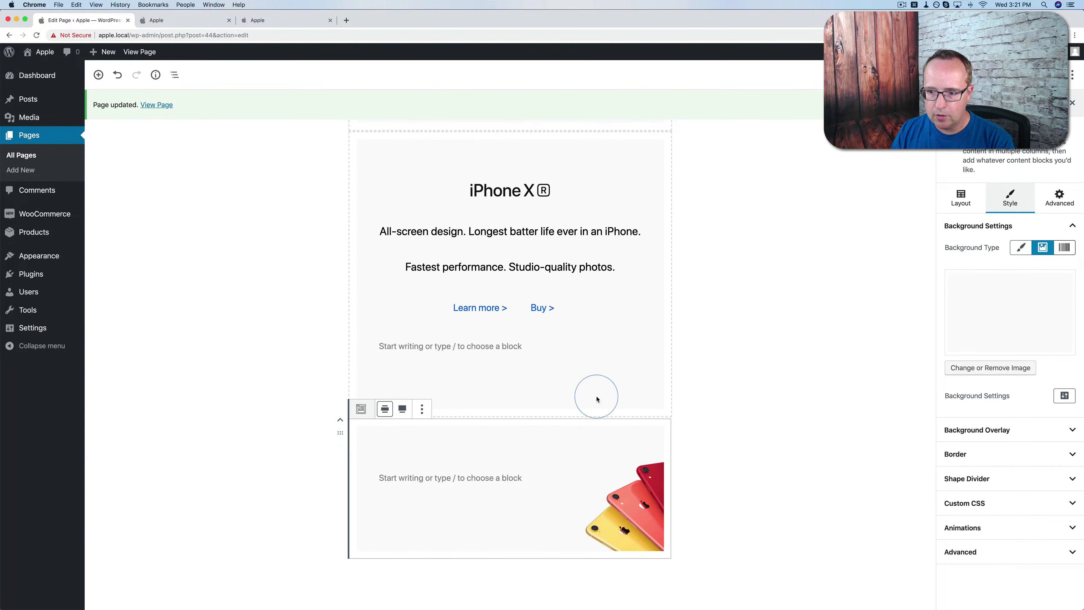
{"action": "left_click", "coordinate": [1059, 198]}
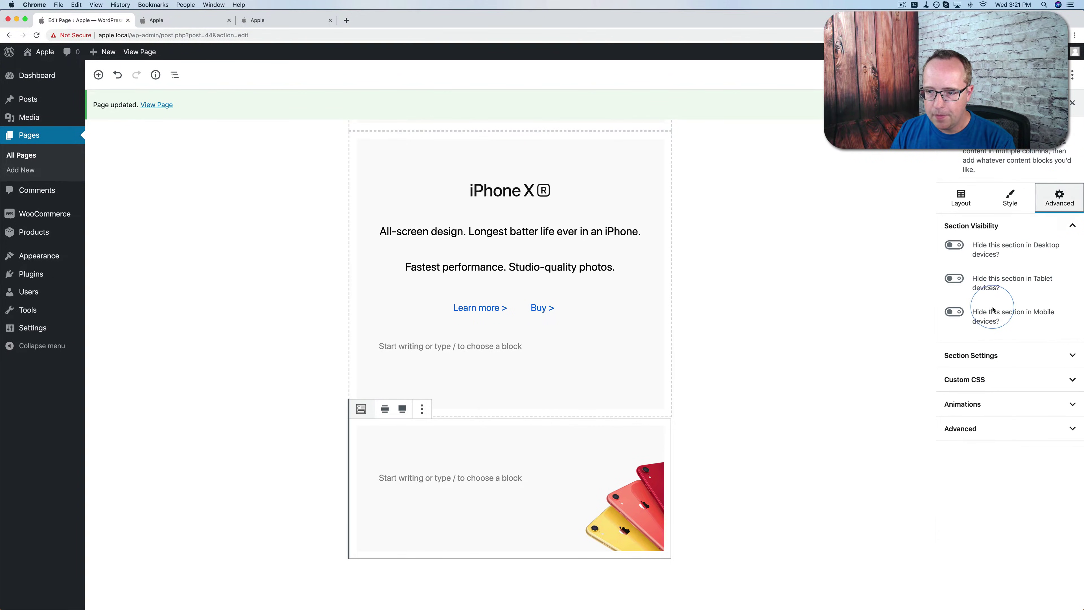
{"action": "left_click", "coordinate": [961, 197]}
{"action": "left_click", "coordinate": [975, 394]}
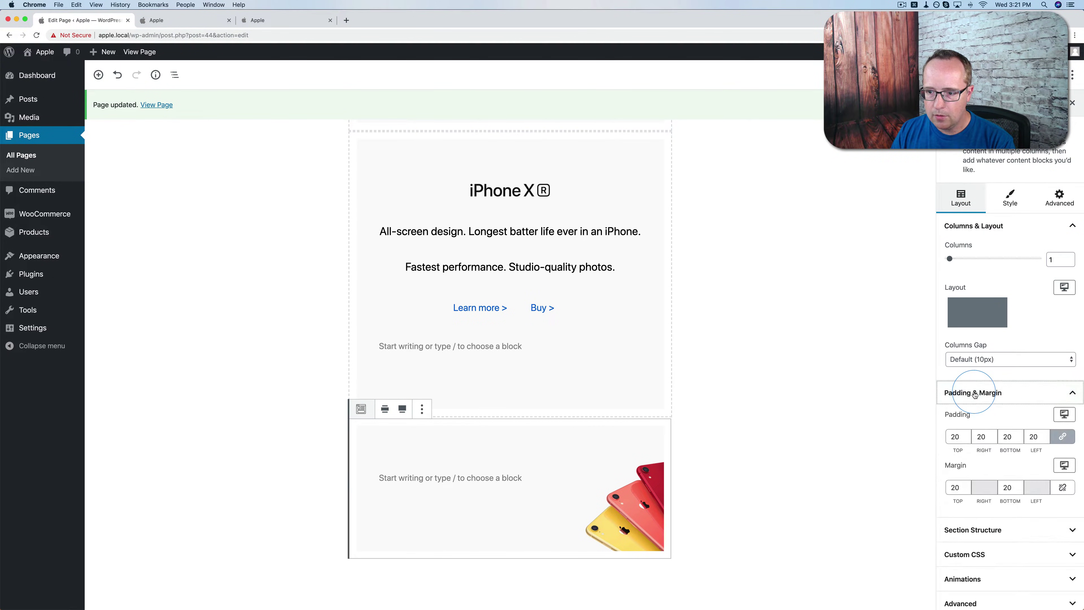
{"action": "left_click", "coordinate": [981, 436]}
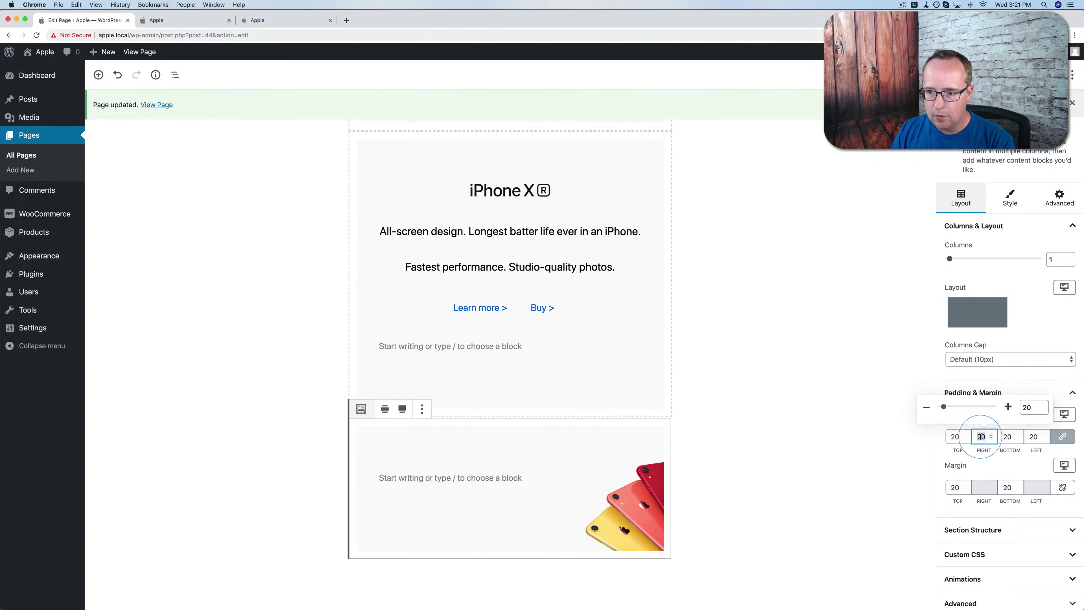
{"action": "left_click", "coordinate": [1053, 429]}
{"action": "left_click", "coordinate": [981, 437]}
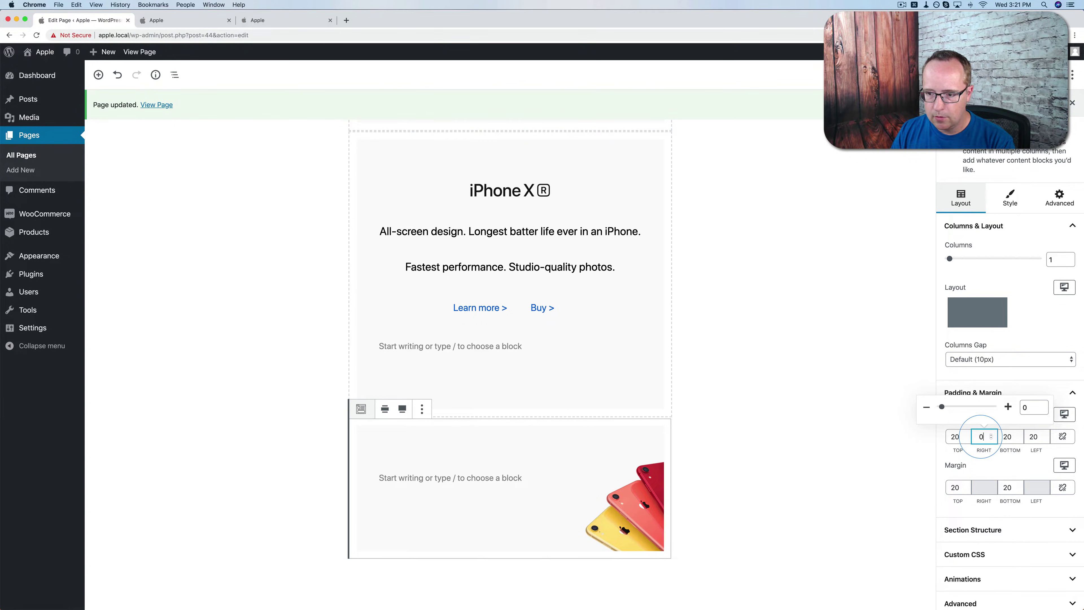
Step: Set the phone image section's top margin to 0
{"action": "left_click", "coordinate": [957, 487]}
{"action": "type", "text": "0"}
{"action": "left_click", "coordinate": [893, 426]}
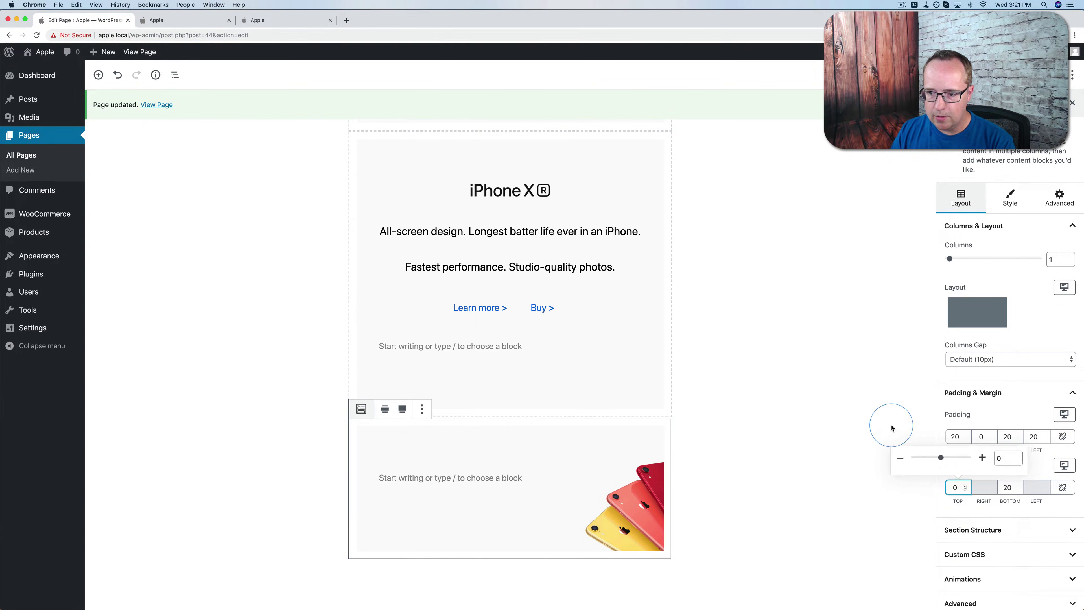
Step: Set the phone image section's bottom padding to 200 and update the page
{"action": "left_click", "coordinate": [454, 500]}
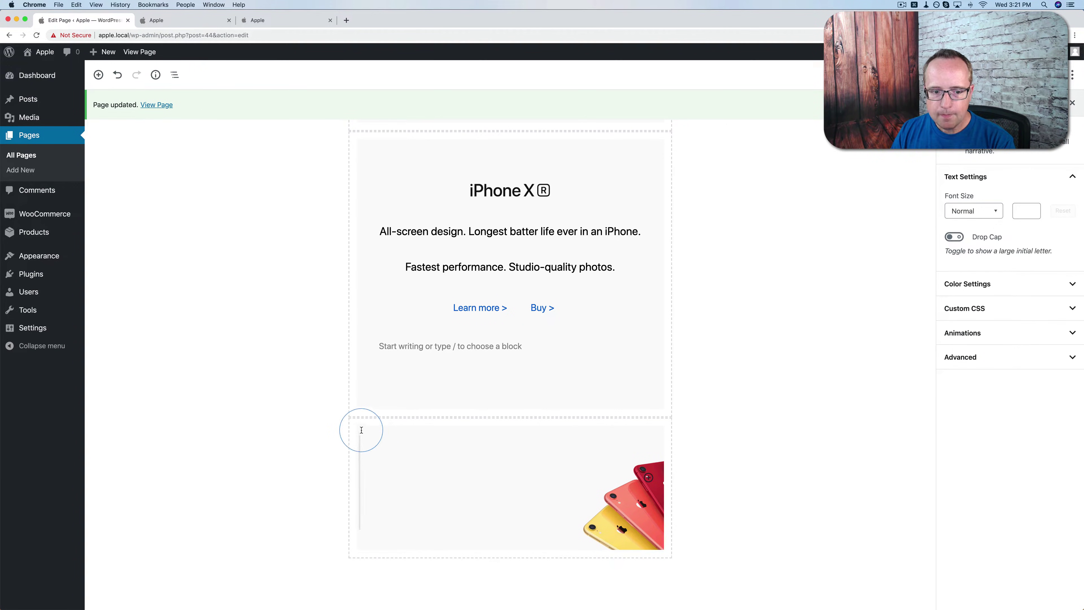
{"action": "left_click", "coordinate": [343, 432]}
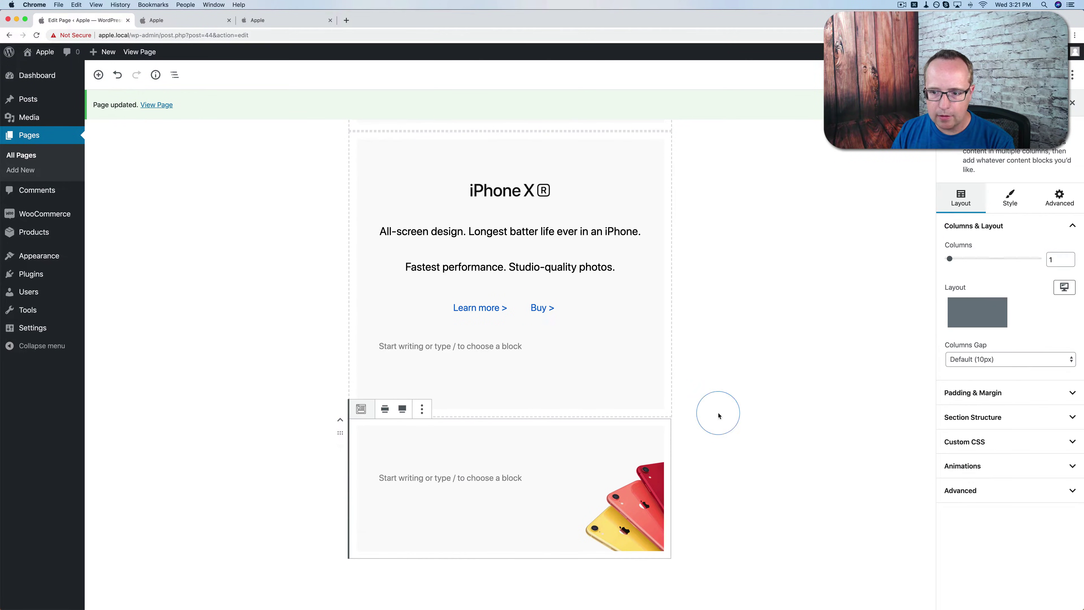
{"action": "left_click", "coordinate": [1041, 393]}
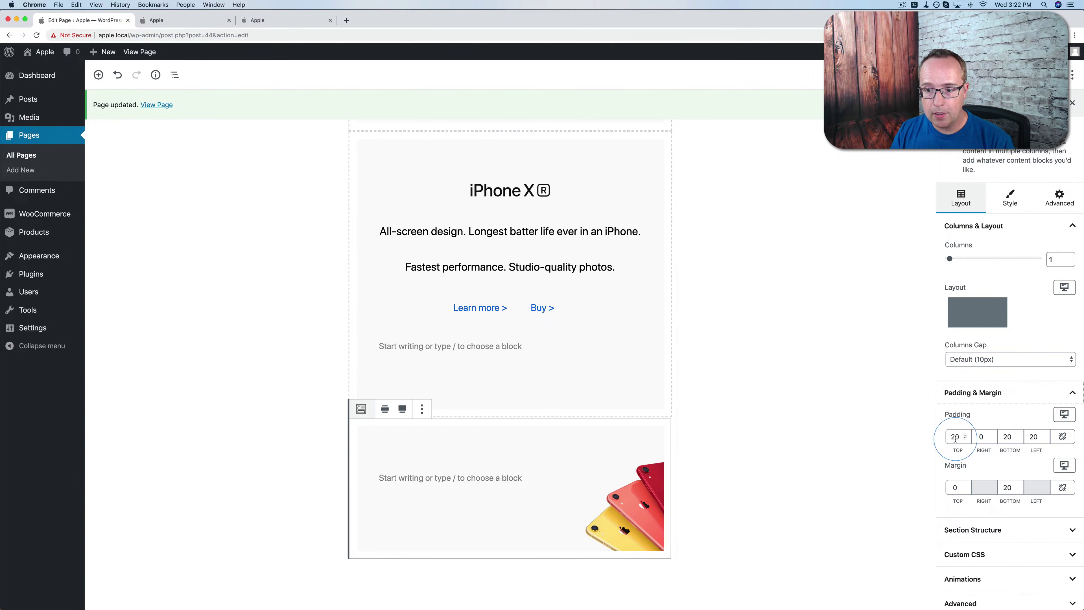
{"action": "left_click", "coordinate": [1005, 437]}
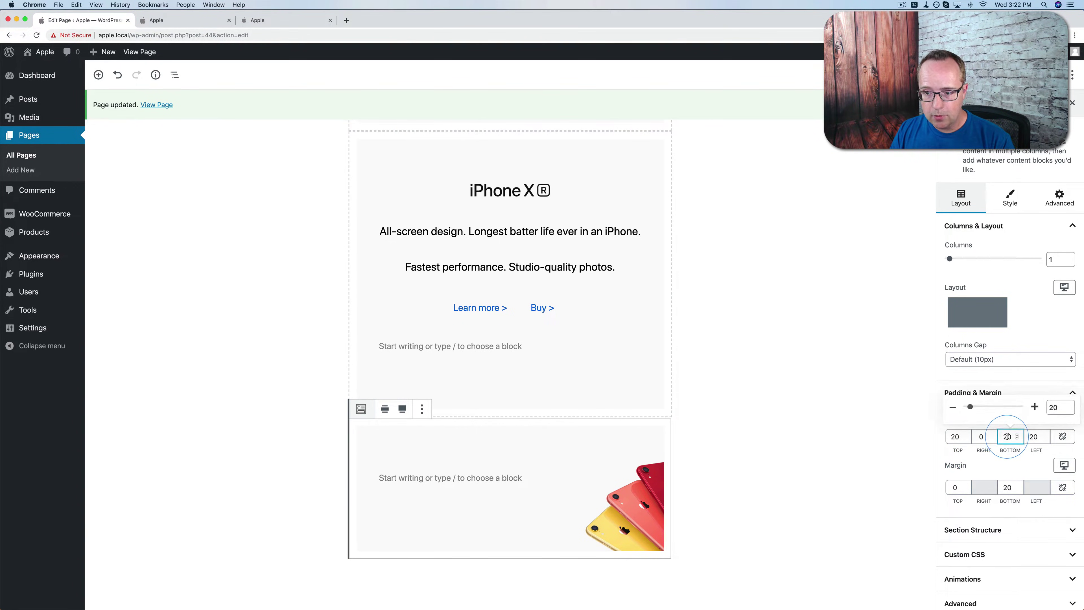
{"action": "left_click", "coordinate": [902, 381]}
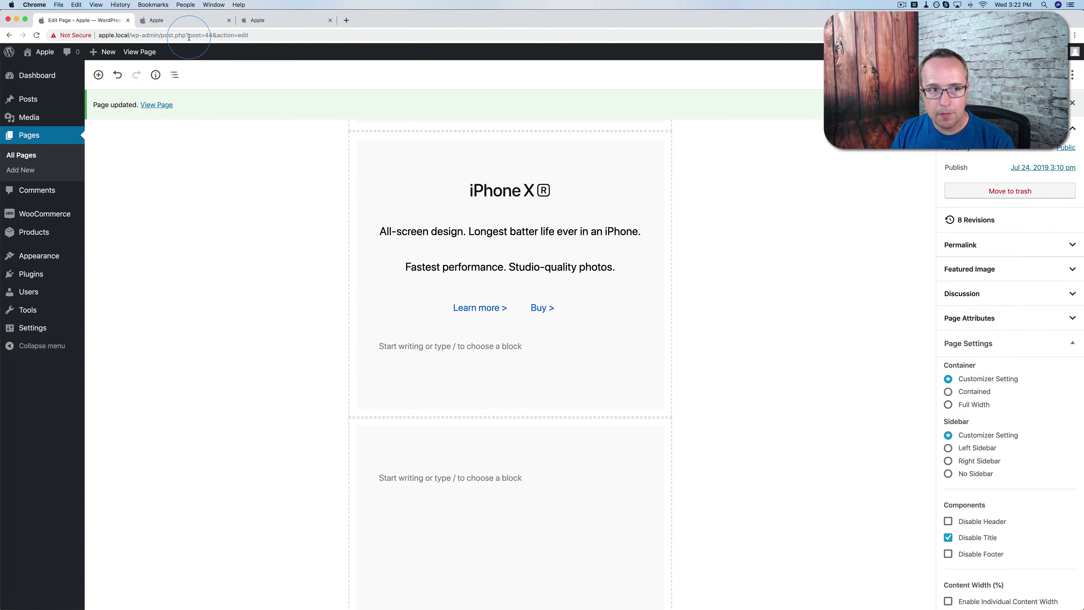
Step: Compare the phone image section on the site's front page with the iPhone XR banner on apple.com
{"action": "left_click", "coordinate": [185, 29]}
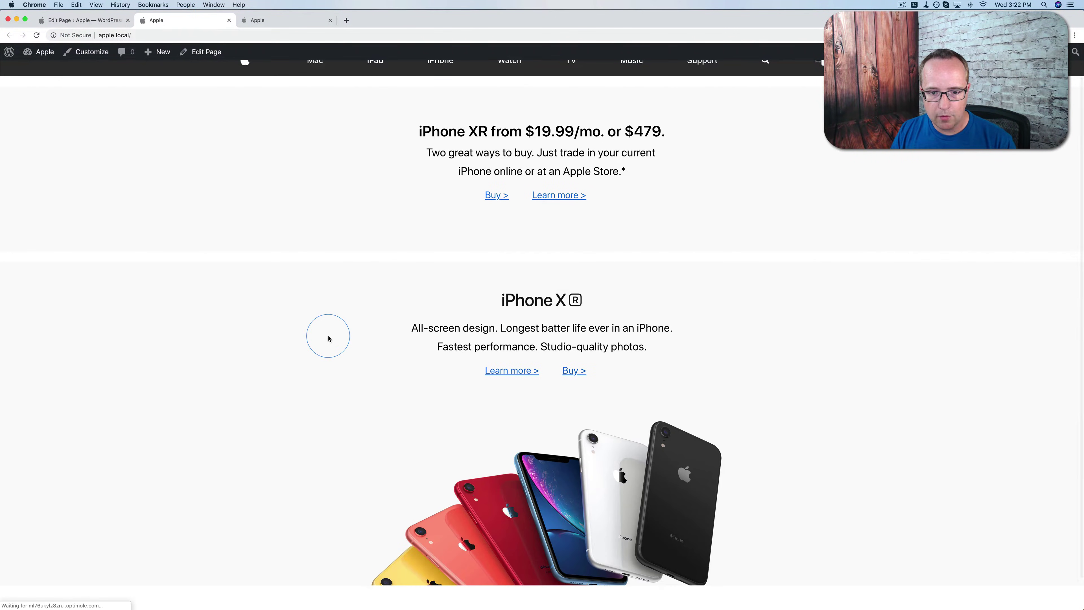
{"action": "scroll", "coordinate": [329, 338], "scroll_direction": "down", "scroll_amount": 2}
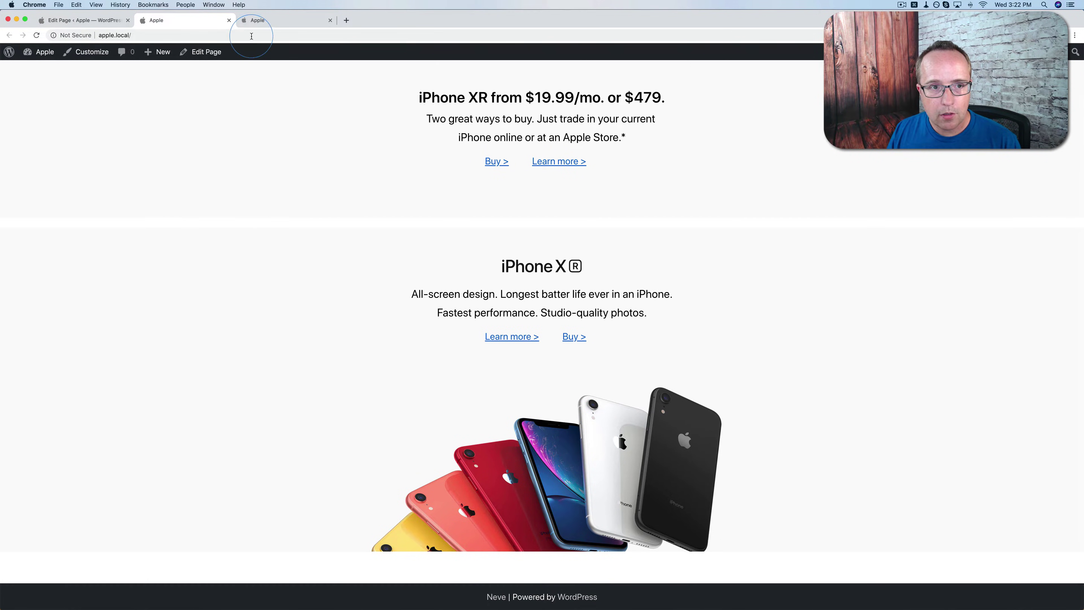
{"action": "left_click", "coordinate": [255, 20]}
{"action": "scroll", "coordinate": [285, 259], "scroll_direction": "down", "scroll_amount": 2}
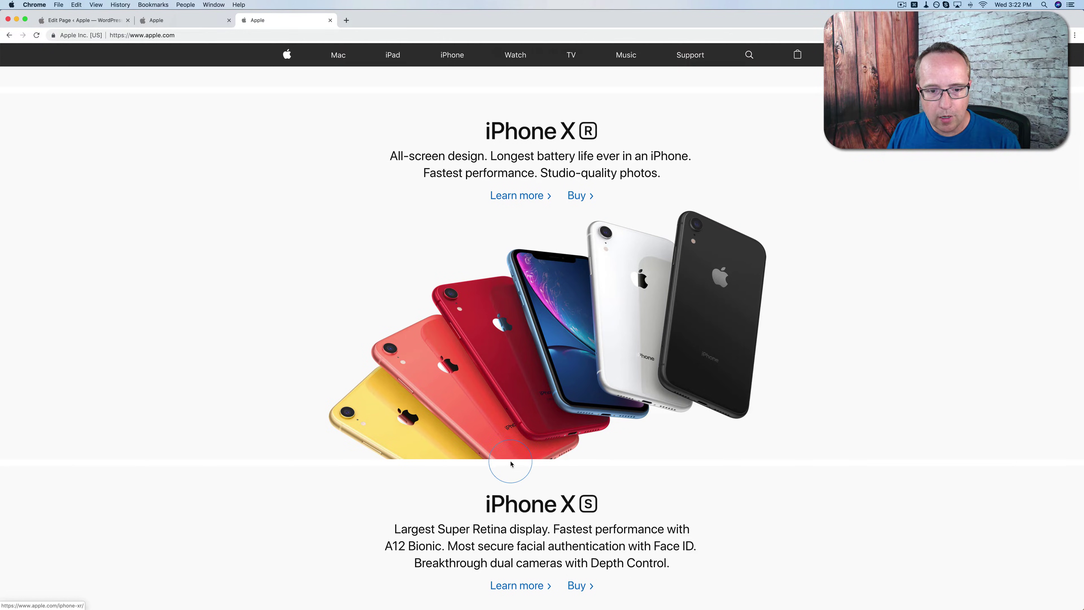
{"action": "left_click", "coordinate": [185, 22]}
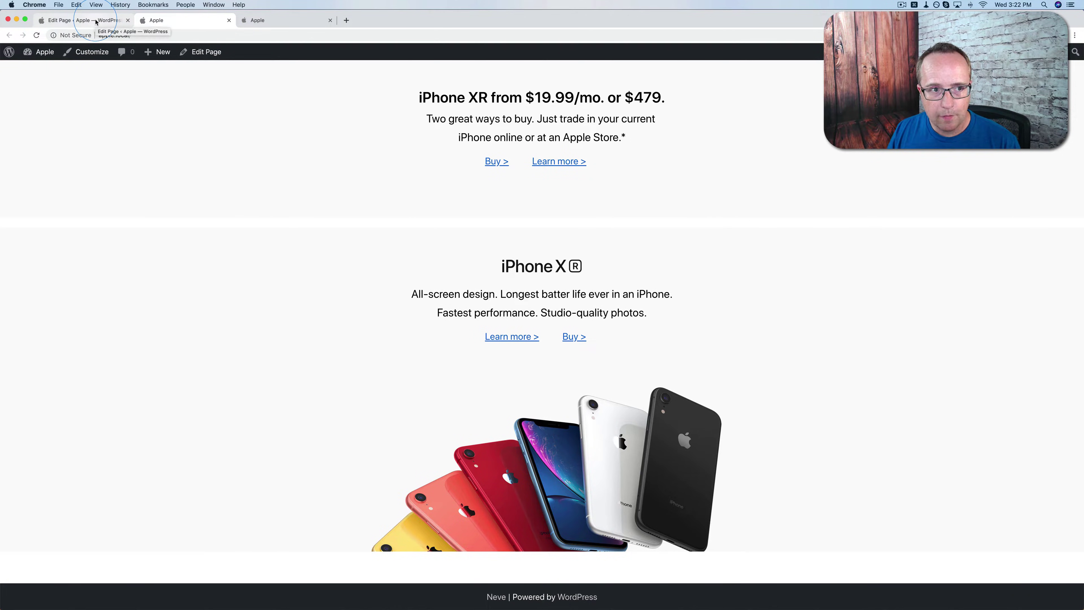
Step: Inspect the phone image section in the developer tools and select its advanced-columns div that carries the background image
{"action": "right_click", "coordinate": [350, 422]}
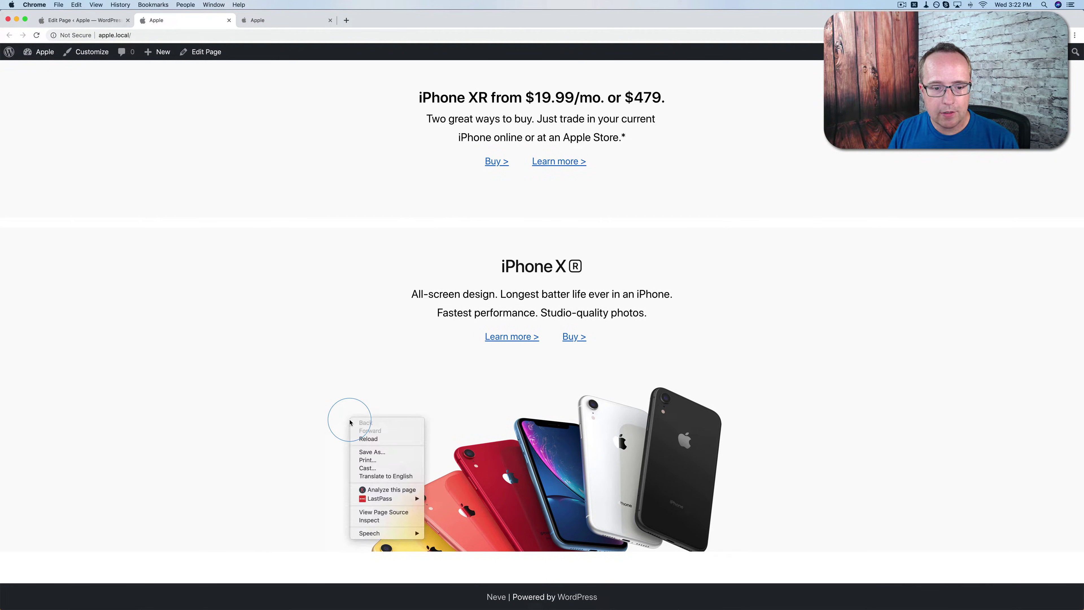
{"action": "left_click", "coordinate": [368, 520]}
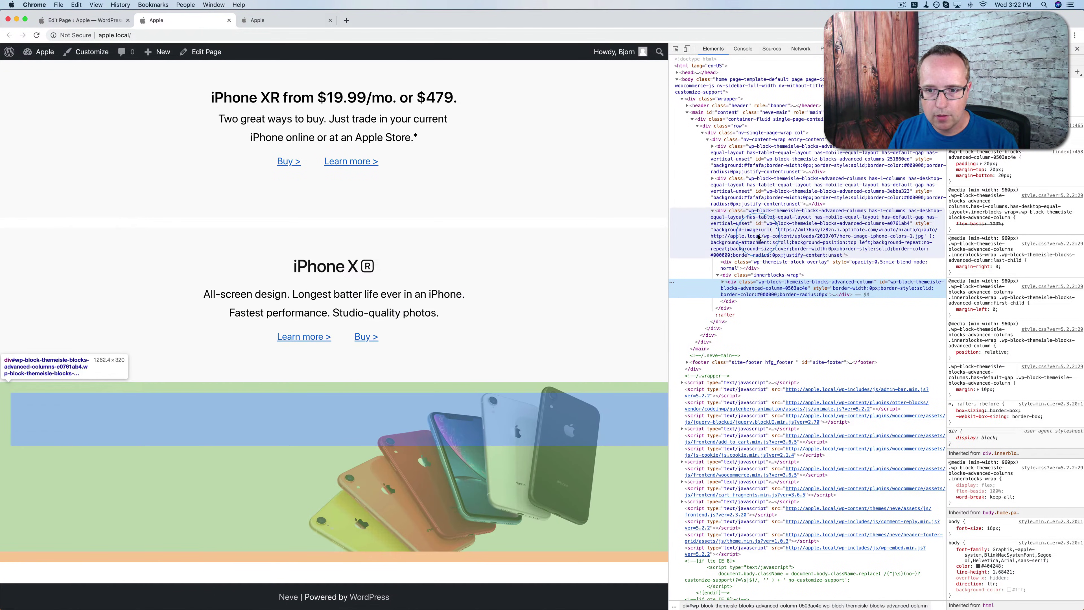
{"action": "left_click", "coordinate": [759, 237]}
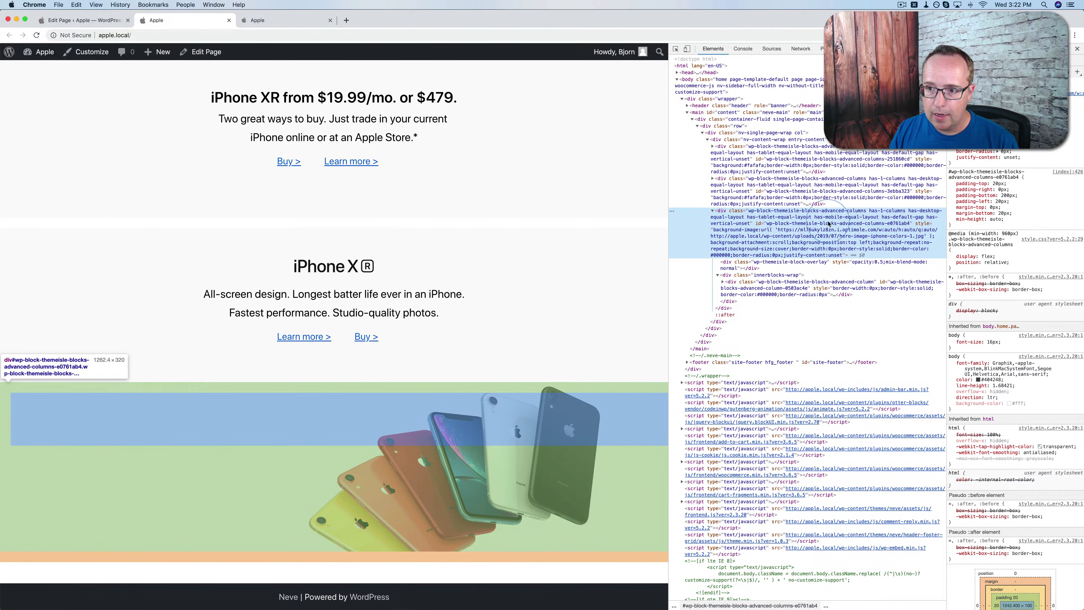
Step: In the developer tools, try raising the phone image section's padding-bottom to 263px to preview how the background image scales
{"action": "left_click", "coordinate": [1008, 196]}
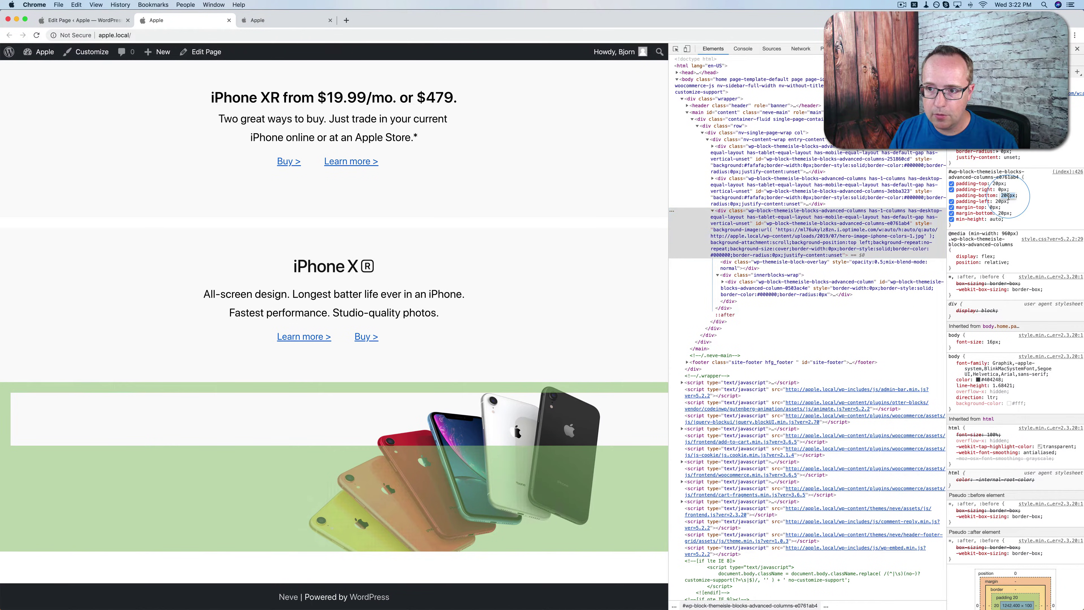
{"action": "double_click", "coordinate": [1006, 196]}
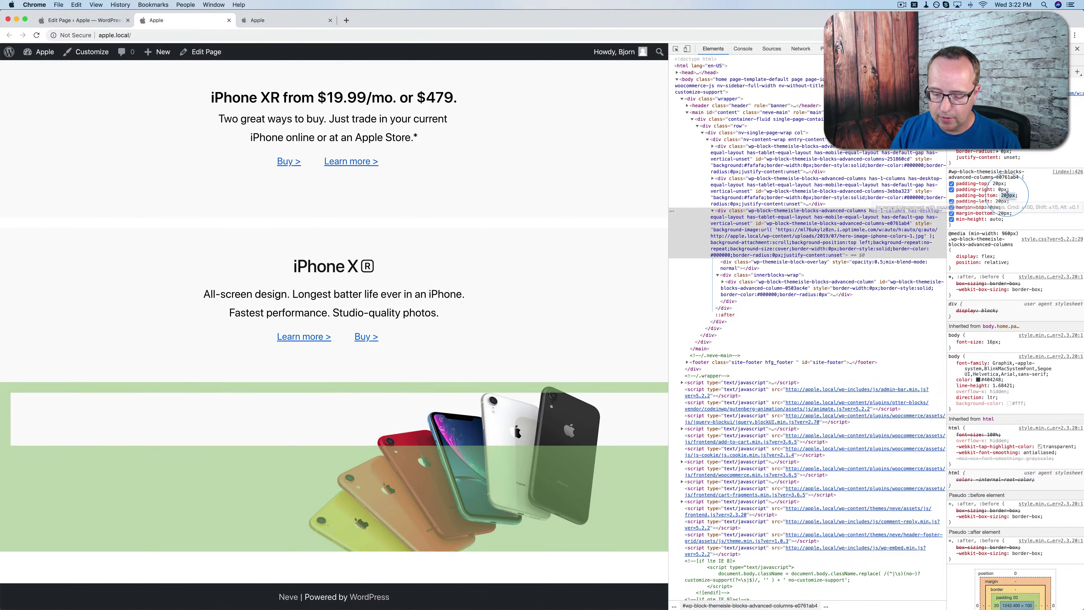
{"action": "key", "text": "Up"}
{"action": "key", "text": "Up"}
{"action": "key", "text": "Up"}
{"action": "key", "text": "Up"}
{"action": "key", "text": "Up"}
{"action": "key", "text": "Up"}
{"action": "key", "text": "Up"}
{"action": "key", "text": "Up"}
{"action": "key", "text": "Up"}
{"action": "key", "text": "Up"}
{"action": "key", "text": "Up"}
{"action": "key", "text": "Up"}
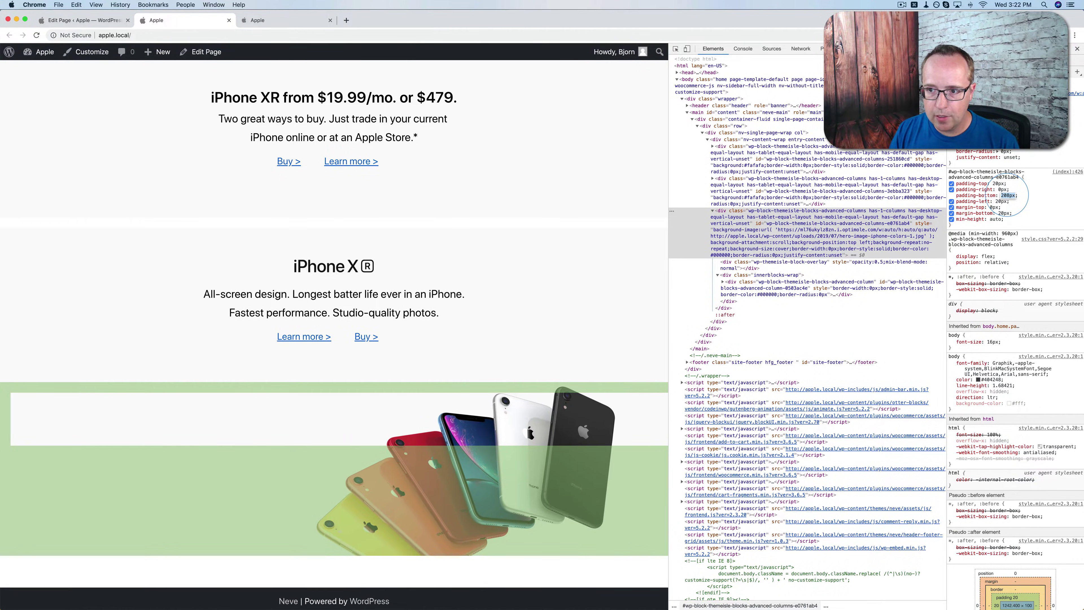
{"action": "key", "text": "Up"}
{"action": "key", "text": "Up"}
{"action": "key", "text": "Up"}
{"action": "key", "text": "Up"}
{"action": "key", "text": "Up"}
{"action": "key", "text": "Up"}
{"action": "key", "text": "Up"}
{"action": "key", "text": "Up"}
{"action": "key", "text": "Up"}
{"action": "key", "text": "Up"}
{"action": "key", "text": "Up"}
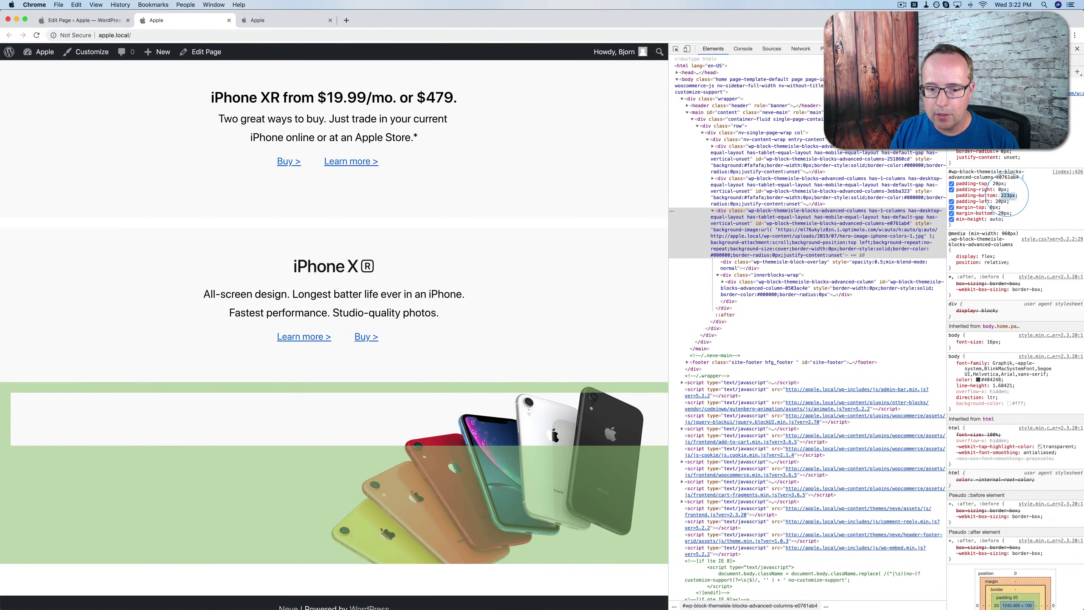
{"action": "key", "text": "Up"}
{"action": "key", "text": "Up"}
{"action": "key", "text": "Up"}
{"action": "key", "text": "Up"}
{"action": "key", "text": "Up"}
{"action": "key", "text": "Up"}
{"action": "key", "text": "Up"}
{"action": "key", "text": "Up"}
{"action": "key", "text": "Up"}
{"action": "key", "text": "Up"}
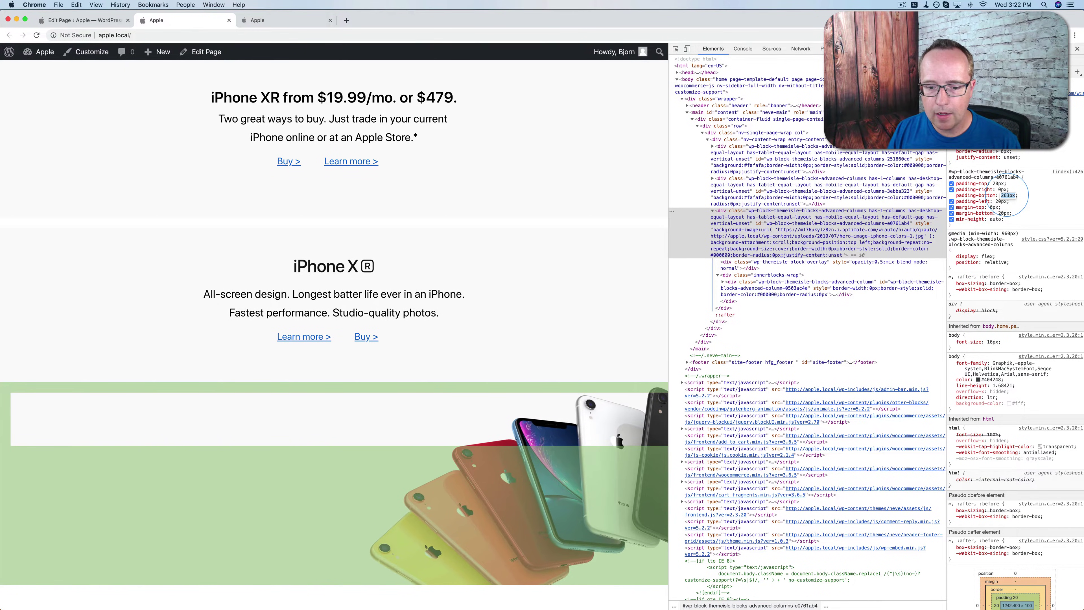
Step: Try smaller and larger padding-bottom values between 163px and 253px on the phone image section, ending at 163px, and select its overlay div
{"action": "key", "text": "shift+Down"}
{"action": "key", "text": "shift+Down"}
{"action": "key", "text": "shift+Down"}
{"action": "key", "text": "shift+Down"}
{"action": "key", "text": "shift+Down"}
{"action": "key", "text": "shift+Down"}
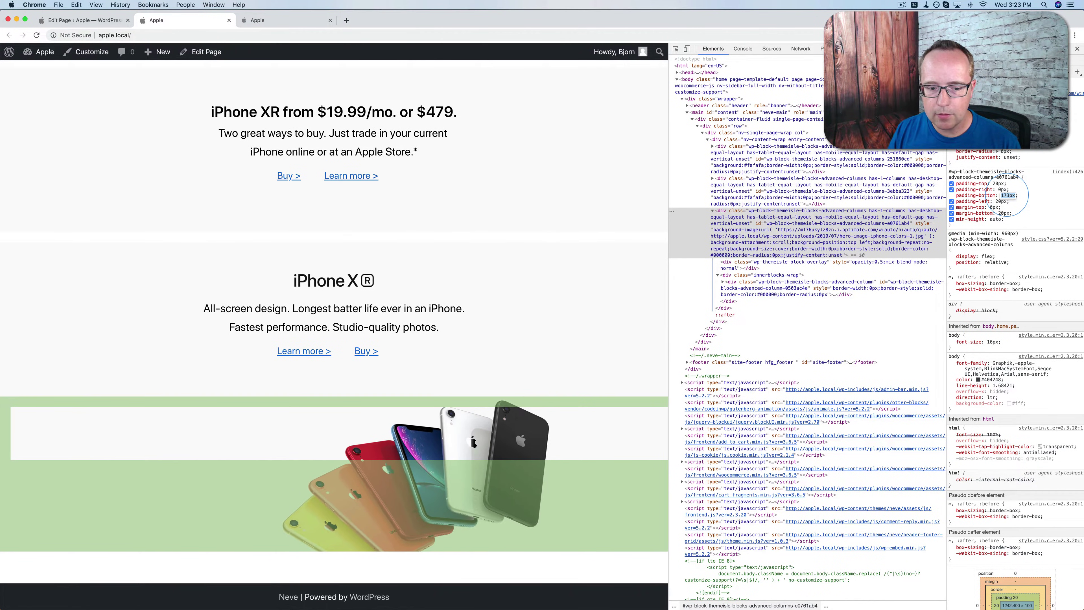
{"action": "key", "text": "shift+Up"}
{"action": "key", "text": "shift+Up"}
{"action": "key", "text": "shift+Up"}
{"action": "key", "text": "shift+Up"}
{"action": "key", "text": "shift+Up"}
{"action": "key", "text": "shift+Up"}
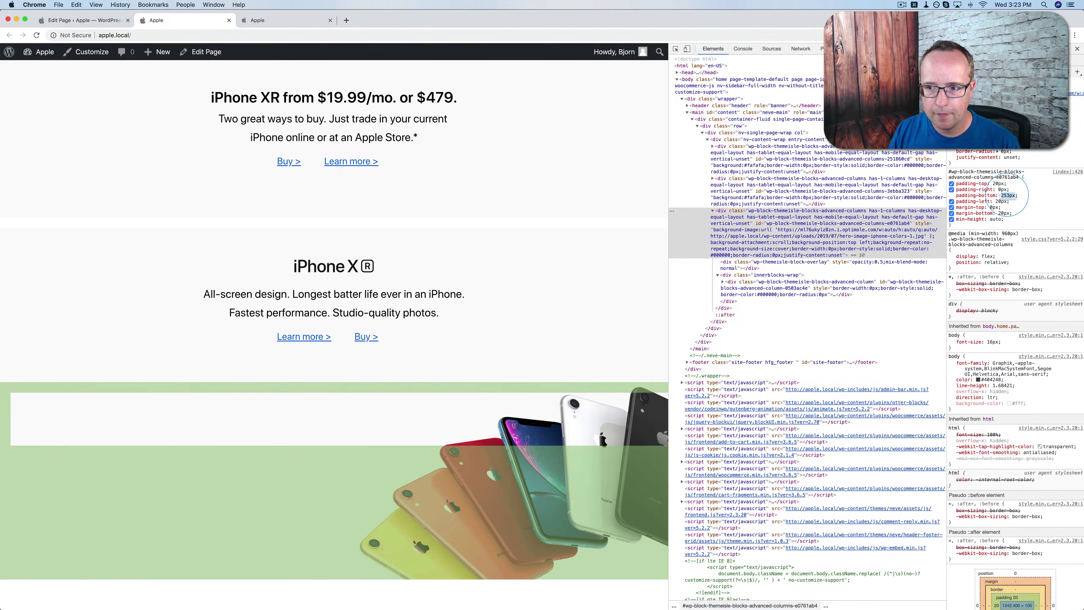
{"action": "key", "text": "shift+Down"}
{"action": "key", "text": "shift+Down"}
{"action": "key", "text": "shift+Down"}
{"action": "key", "text": "shift+Down"}
{"action": "key", "text": "shift+Down"}
{"action": "key", "text": "shift+Down"}
{"action": "key", "text": "shift+Down"}
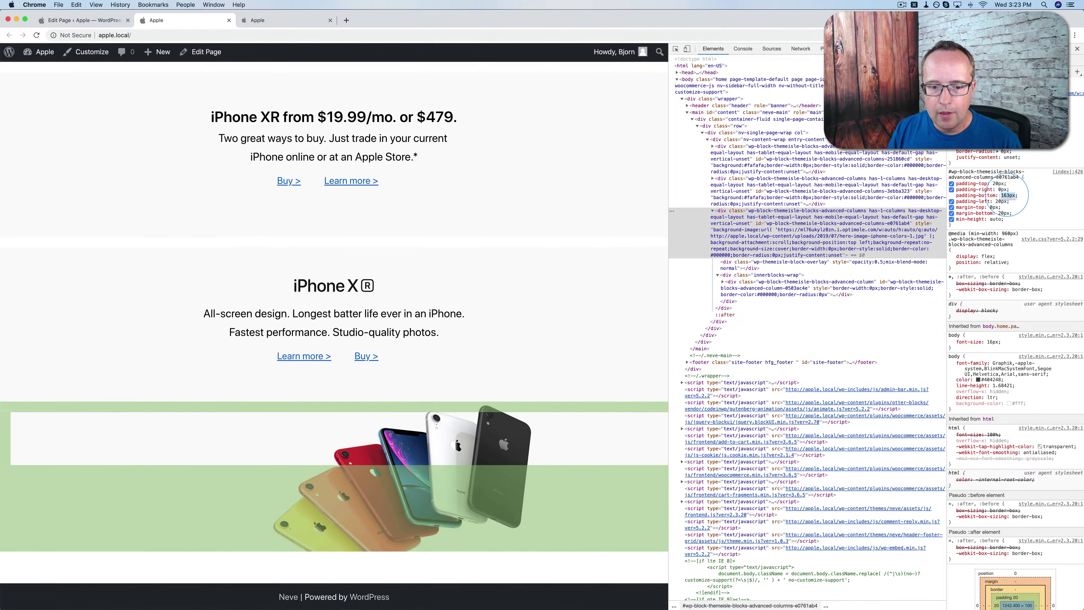
{"action": "left_click", "coordinate": [797, 264]}
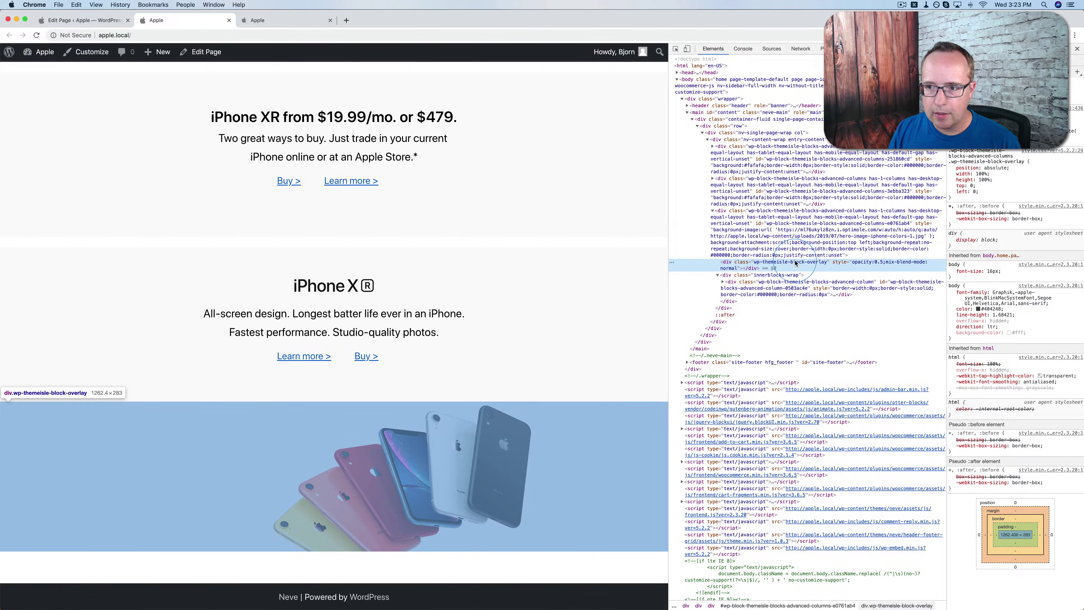
Step: In the page editor, set the phone image section's bottom padding to 300
{"action": "left_click", "coordinate": [105, 22]}
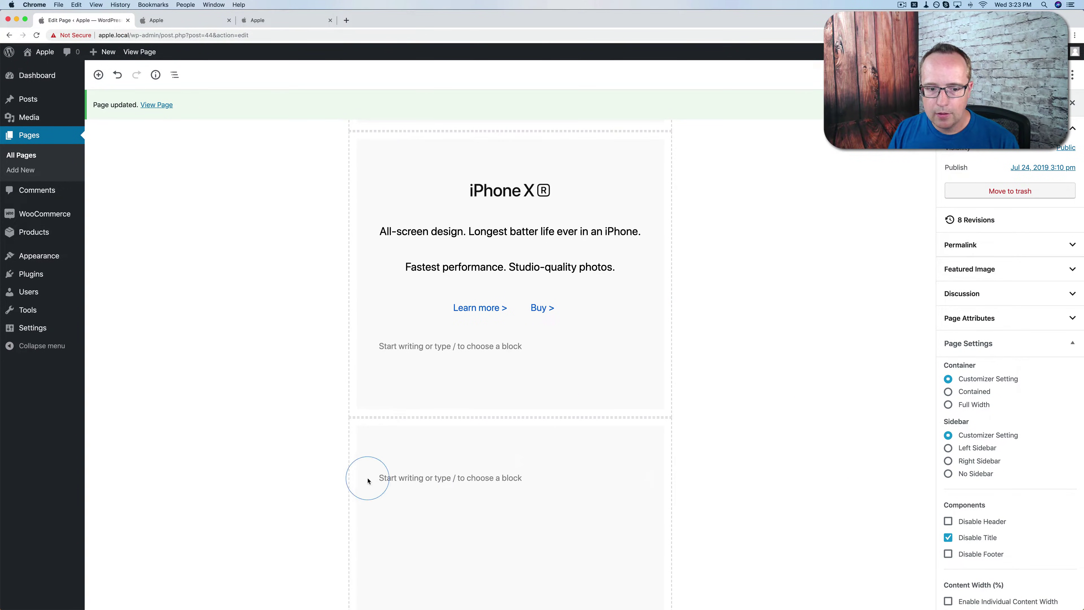
{"action": "left_click", "coordinate": [341, 436]}
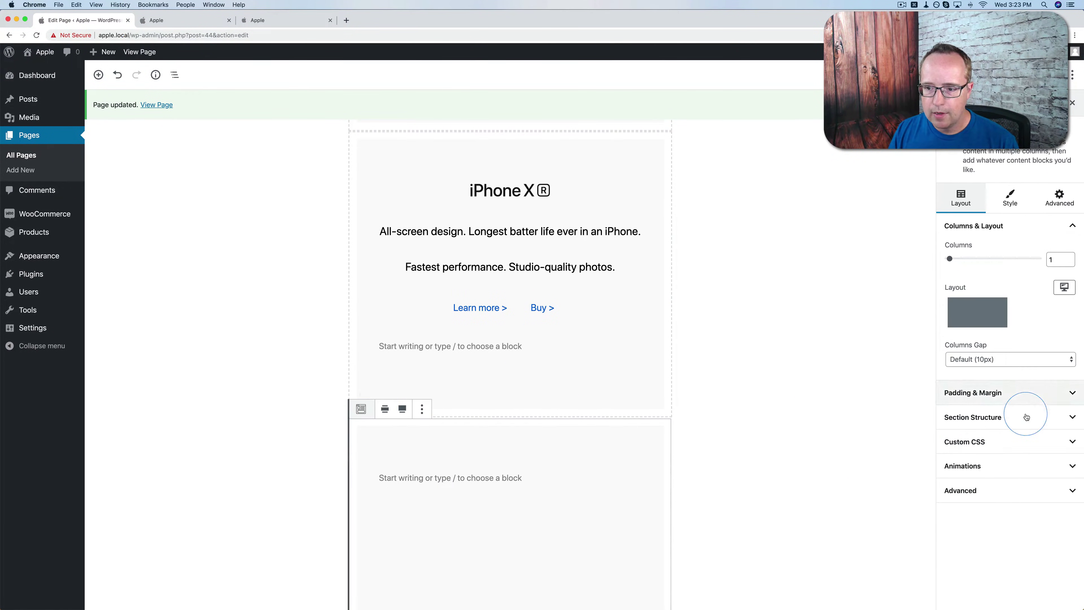
{"action": "left_click", "coordinate": [1008, 393]}
{"action": "left_click", "coordinate": [1008, 435]}
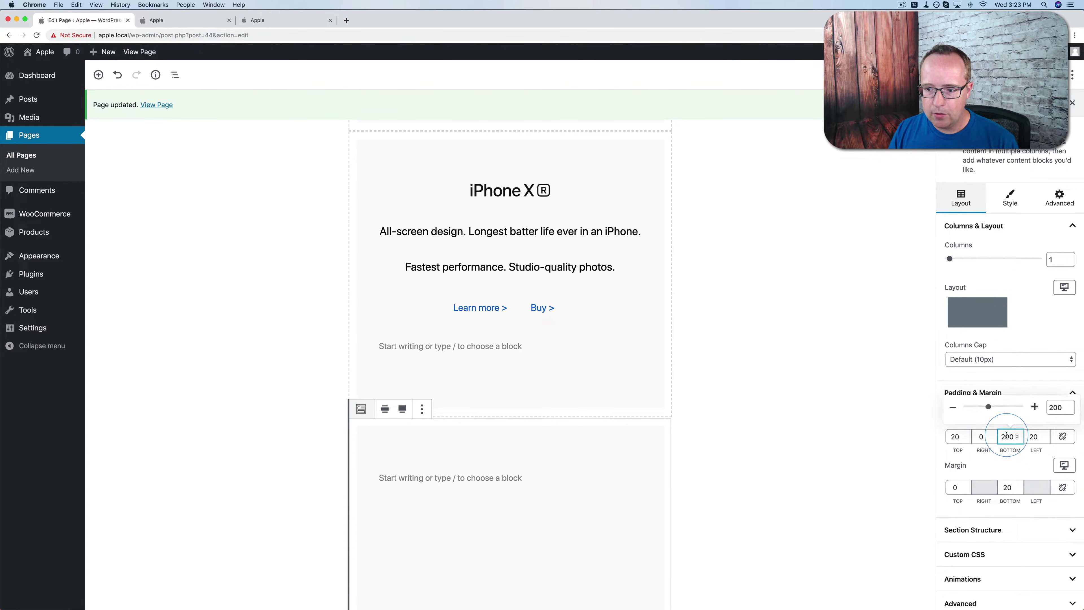
{"action": "double_click", "coordinate": [1002, 435]}
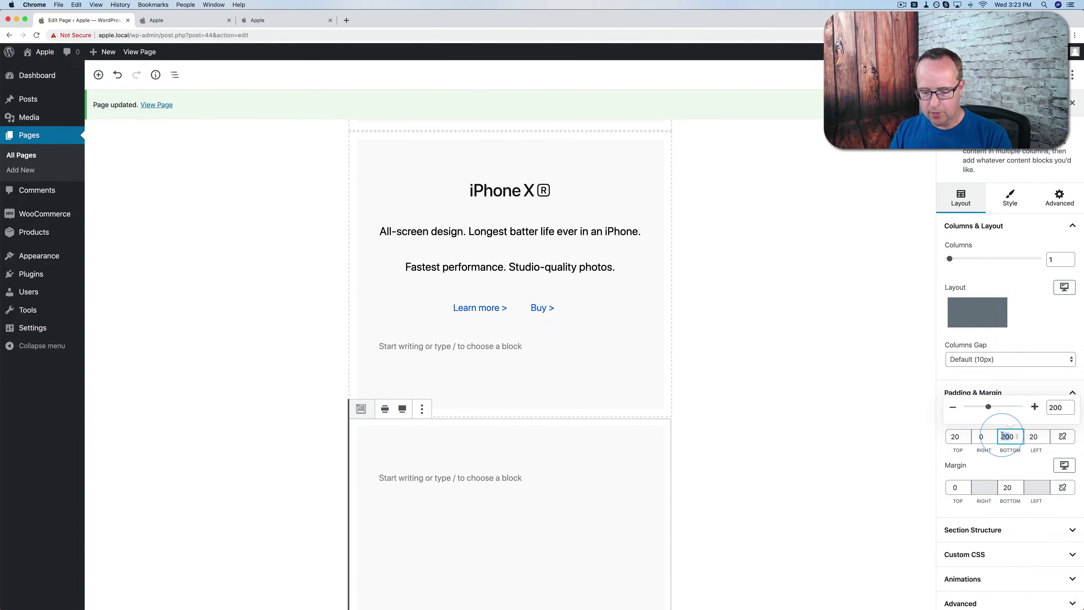
{"action": "type", "text": "300"}
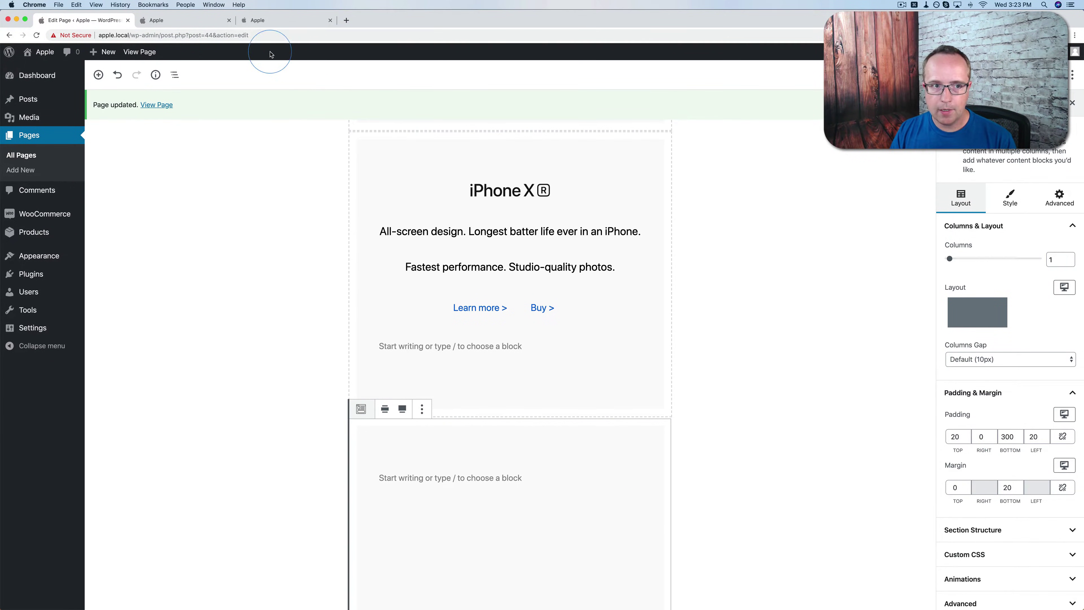
Step: Close the developer tools on the front page and compare its phone image section with the iPhone XR banner on apple.com
{"action": "left_click", "coordinate": [201, 20]}
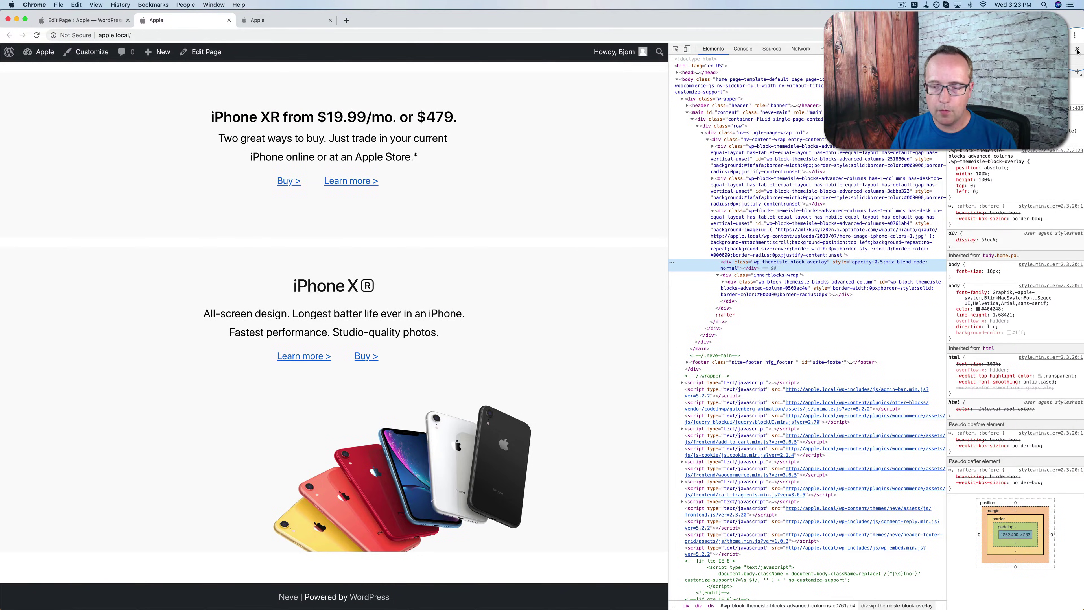
{"action": "left_click", "coordinate": [1078, 50]}
{"action": "scroll", "coordinate": [654, 296], "scroll_direction": "down", "scroll_amount": 3}
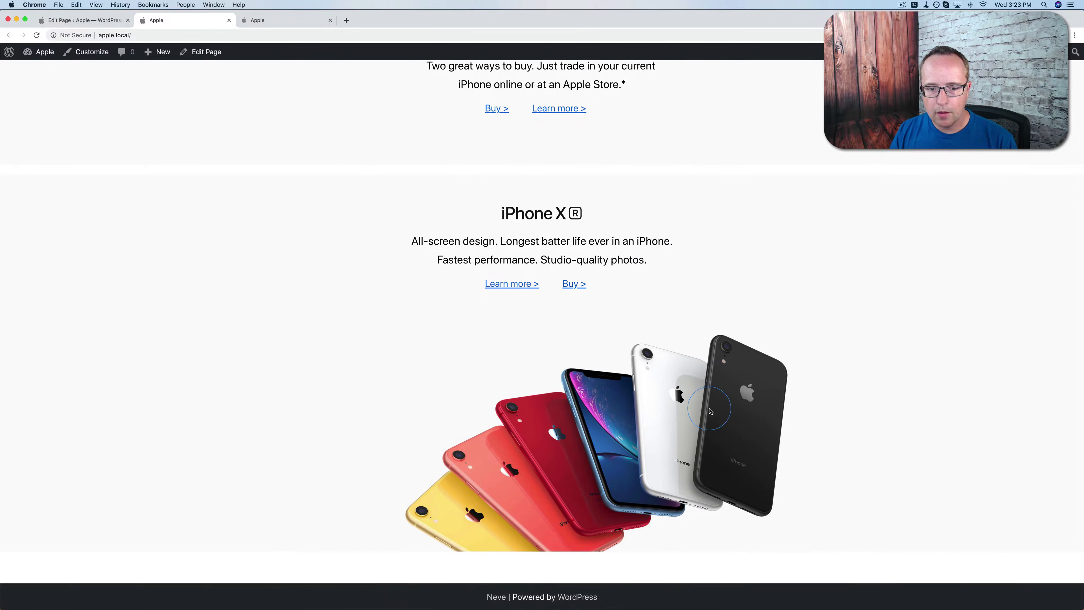
{"action": "left_click", "coordinate": [265, 20]}
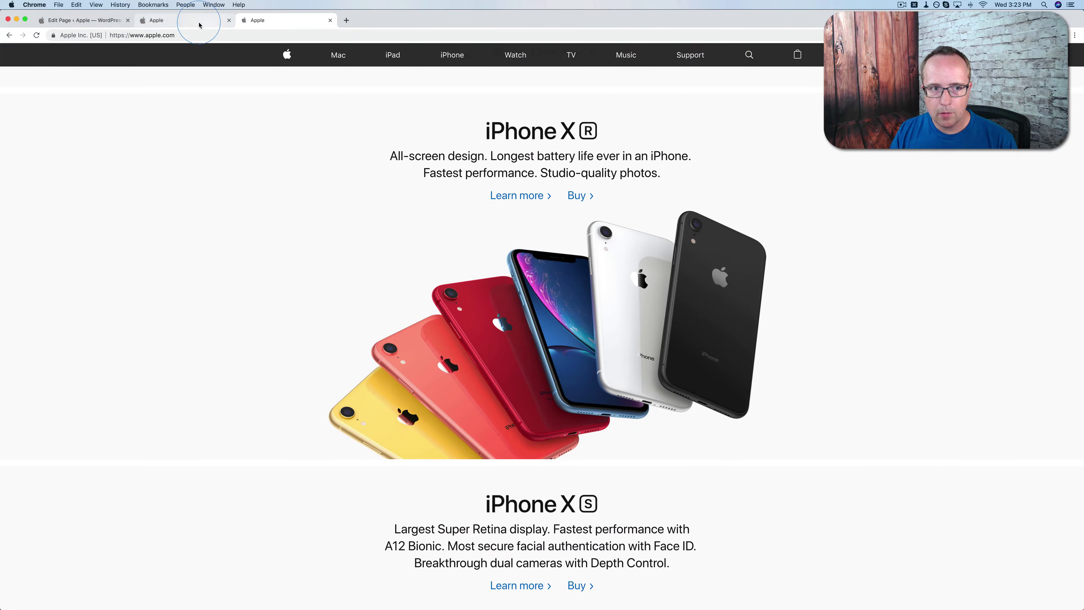
{"action": "left_click", "coordinate": [194, 22]}
Step: Return to the page editor and set the phone image section's bottom padding to 270
{"action": "left_click", "coordinate": [76, 21]}
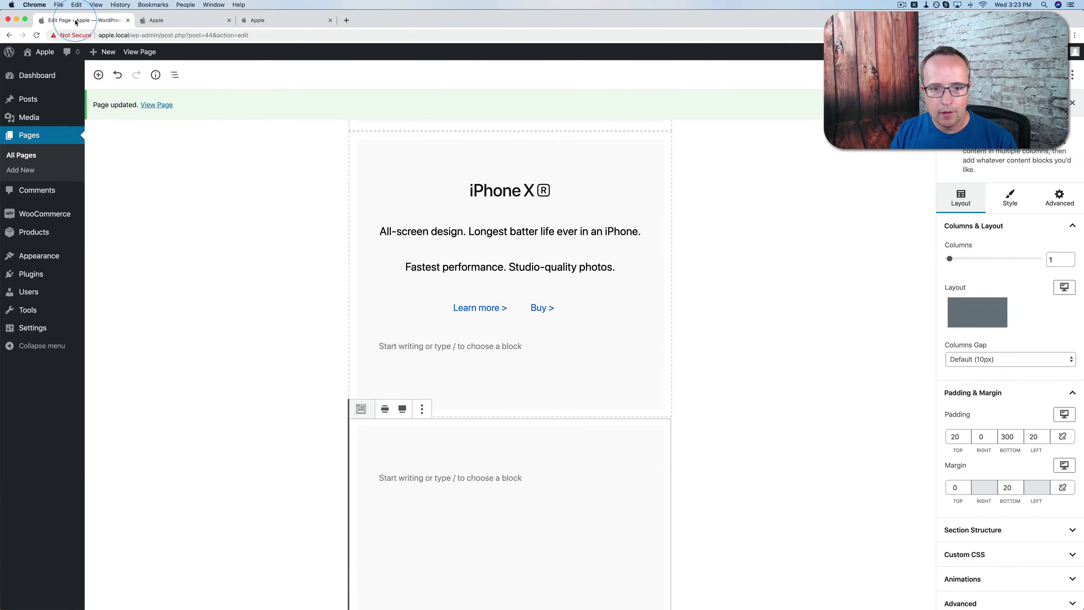
{"action": "left_click", "coordinate": [1008, 436]}
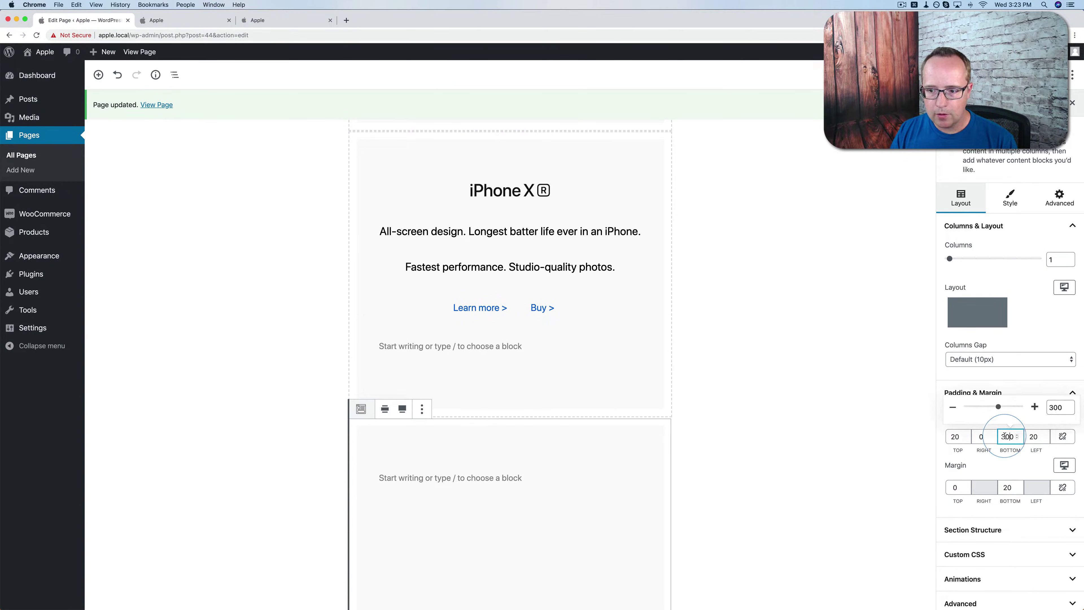
{"action": "type", "text": "270"}
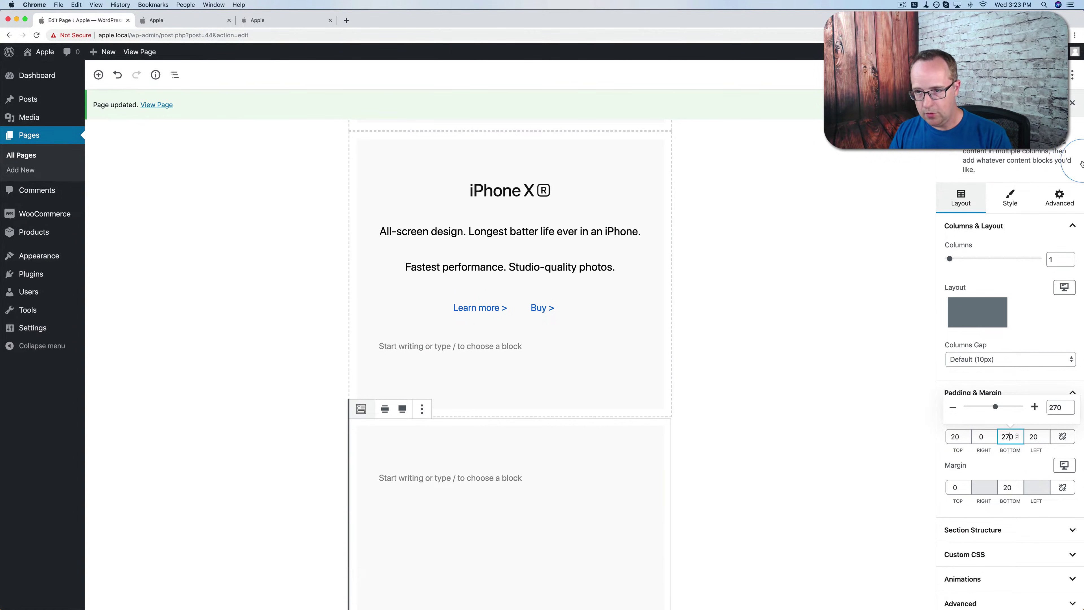
Step: Compare the phone image's size and its gap below the text links on the front page with apple.com
{"action": "left_click", "coordinate": [194, 23]}
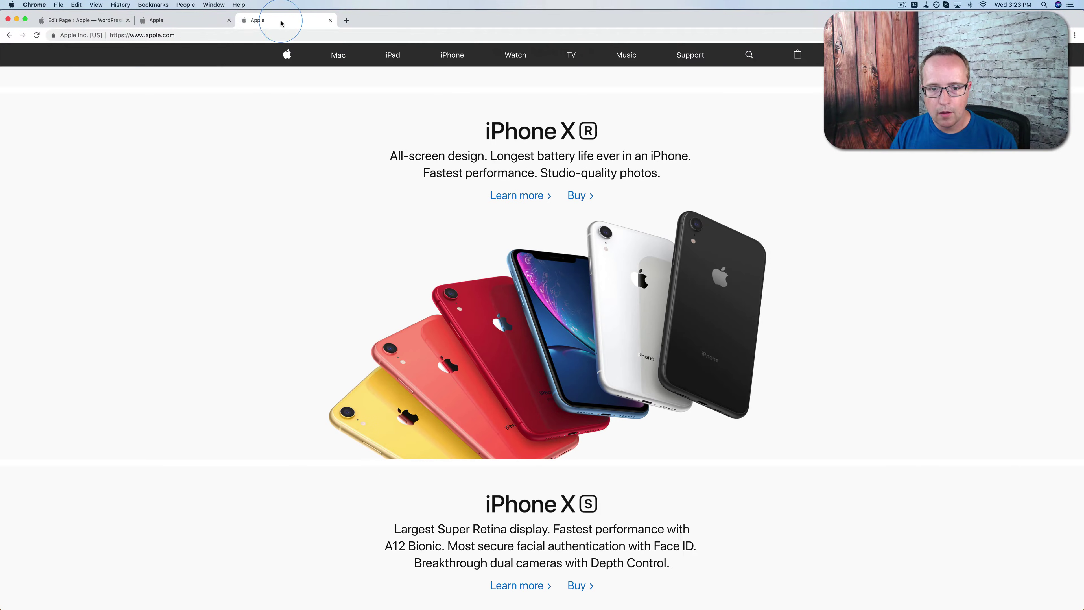
{"action": "left_click", "coordinate": [194, 25]}
{"action": "left_click", "coordinate": [255, 20]}
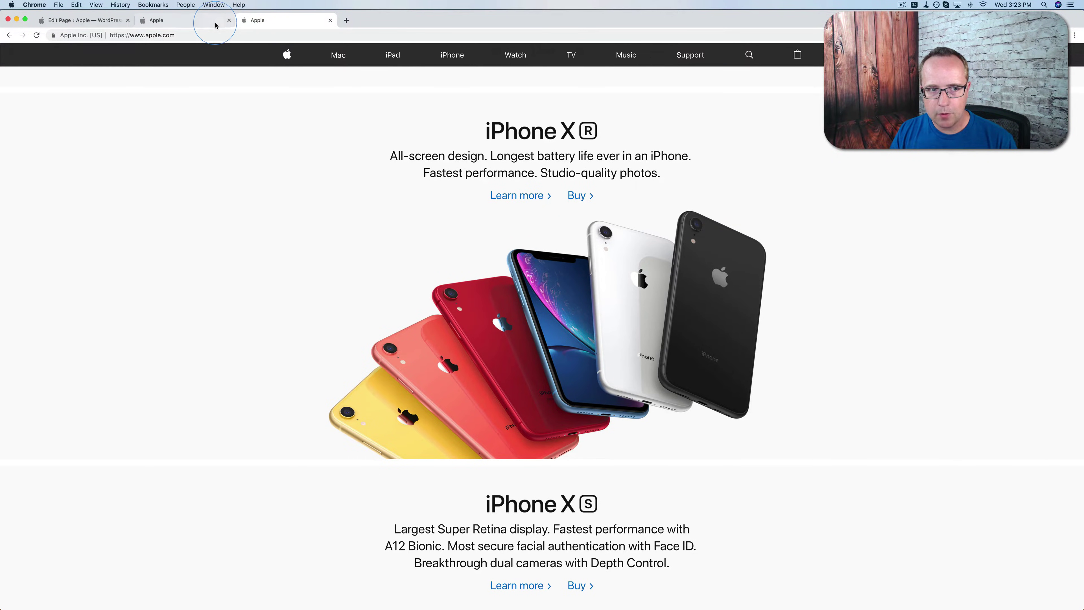
{"action": "left_click", "coordinate": [197, 25]}
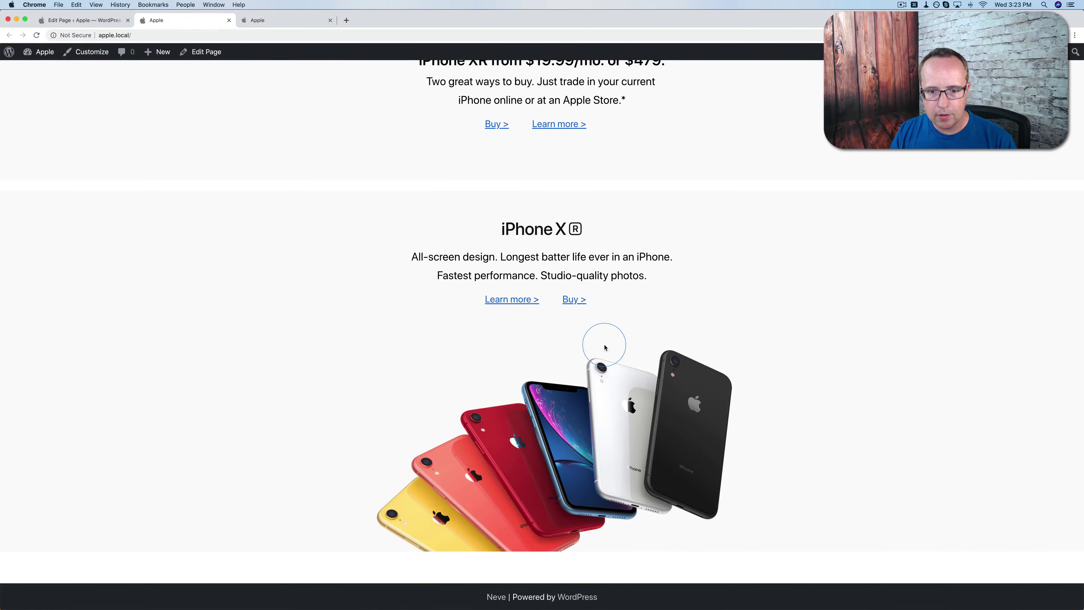
Step: In the page editor, set the bottom margin of the iPhone XR text section to -35
{"action": "left_click", "coordinate": [112, 25]}
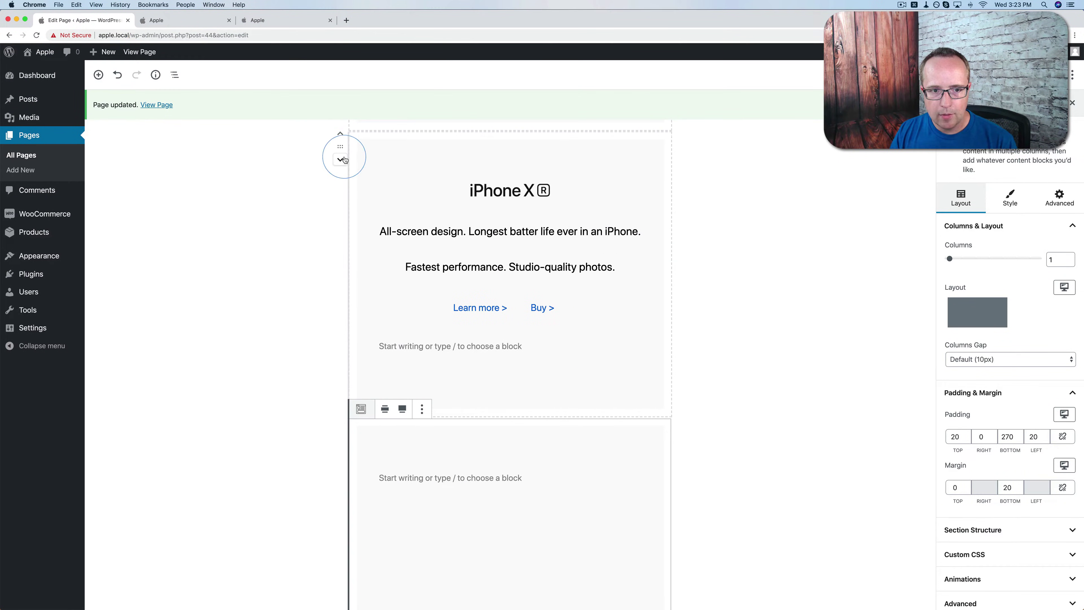
{"action": "left_click", "coordinate": [340, 146]}
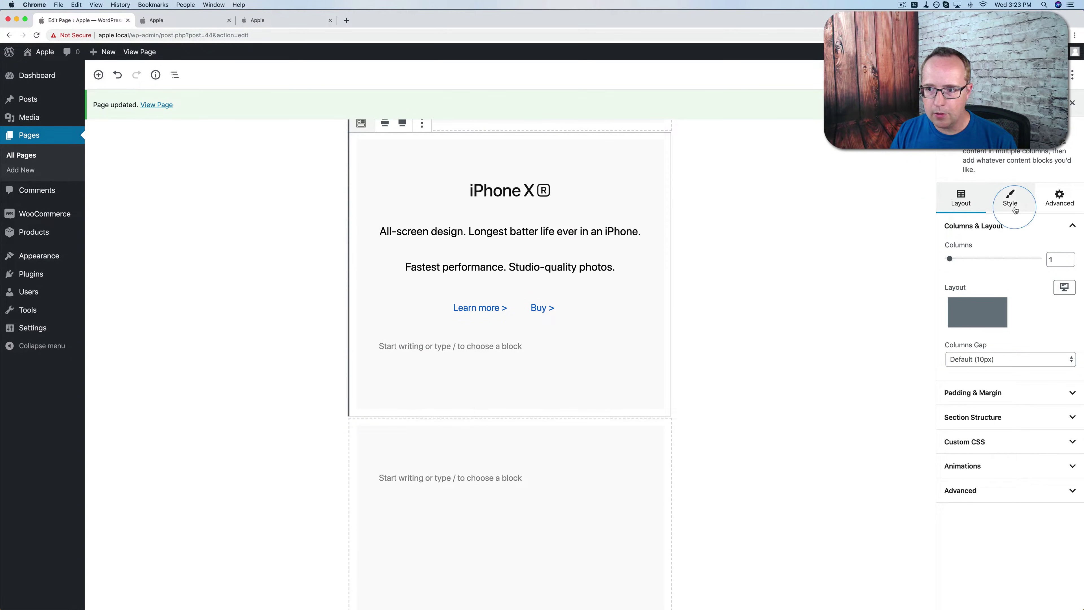
{"action": "left_click", "coordinate": [986, 392]}
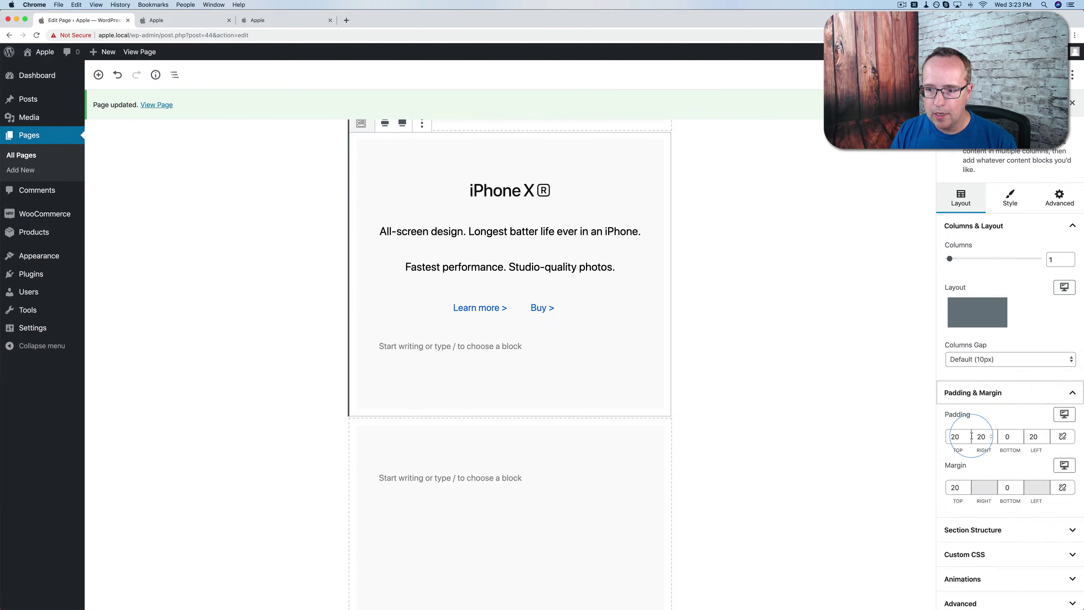
{"action": "left_click", "coordinate": [952, 487]}
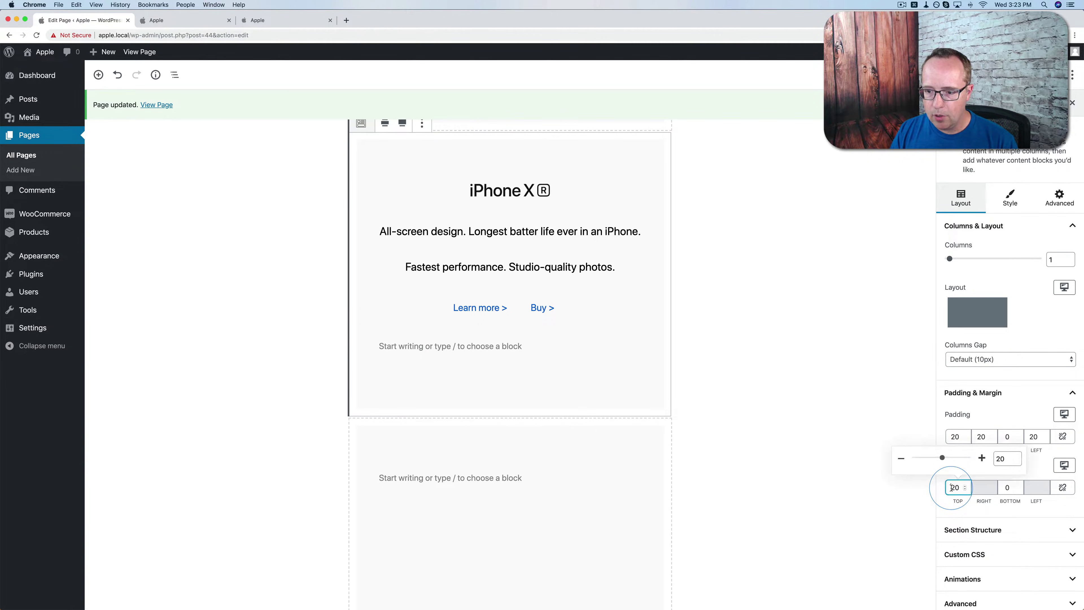
{"action": "left_click", "coordinate": [1019, 489]}
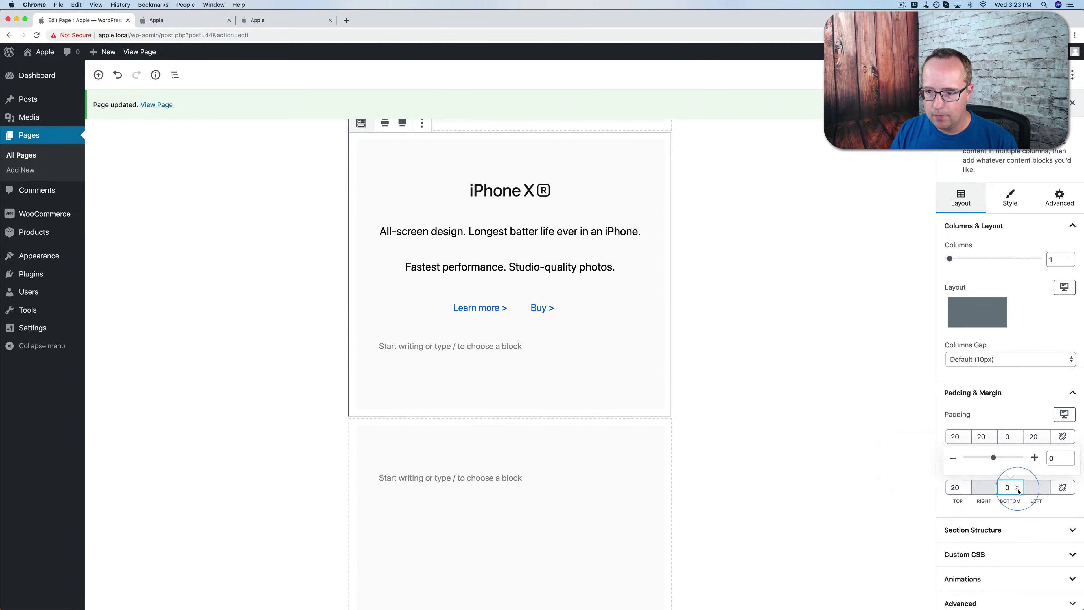
{"action": "left_click", "coordinate": [1018, 491]}
{"action": "left_click", "coordinate": [1019, 492]}
{"action": "left_click", "coordinate": [1018, 491]}
{"action": "left_click_drag", "start_coordinate": [1018, 491], "coordinate": [1018, 491]}
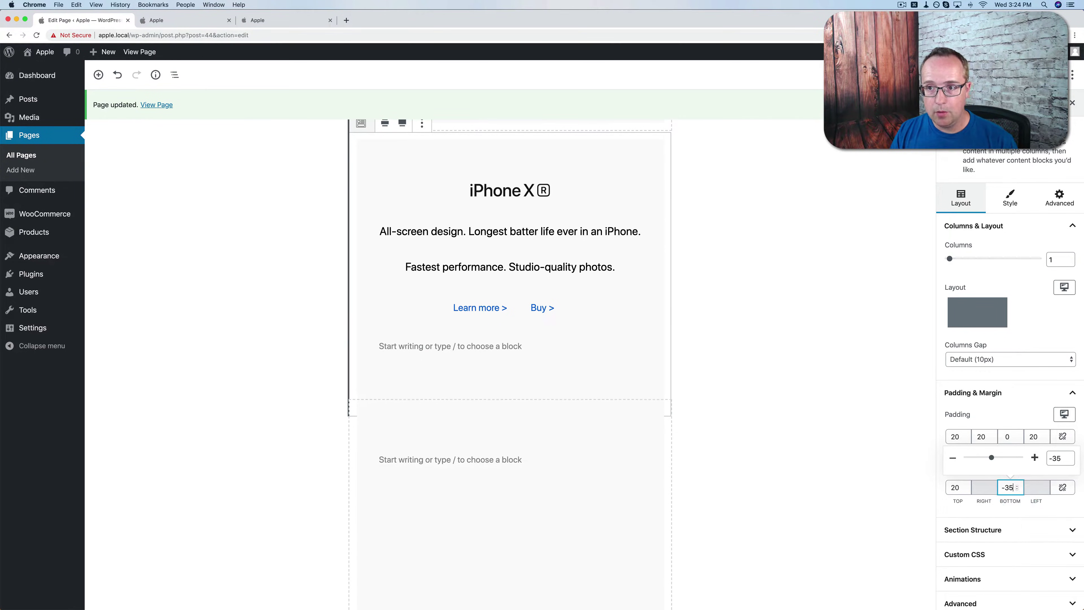
Step: Reload the front page and compare its iPhone XR price and phone sections with the matching banners on apple.com
{"action": "left_click", "coordinate": [170, 24]}
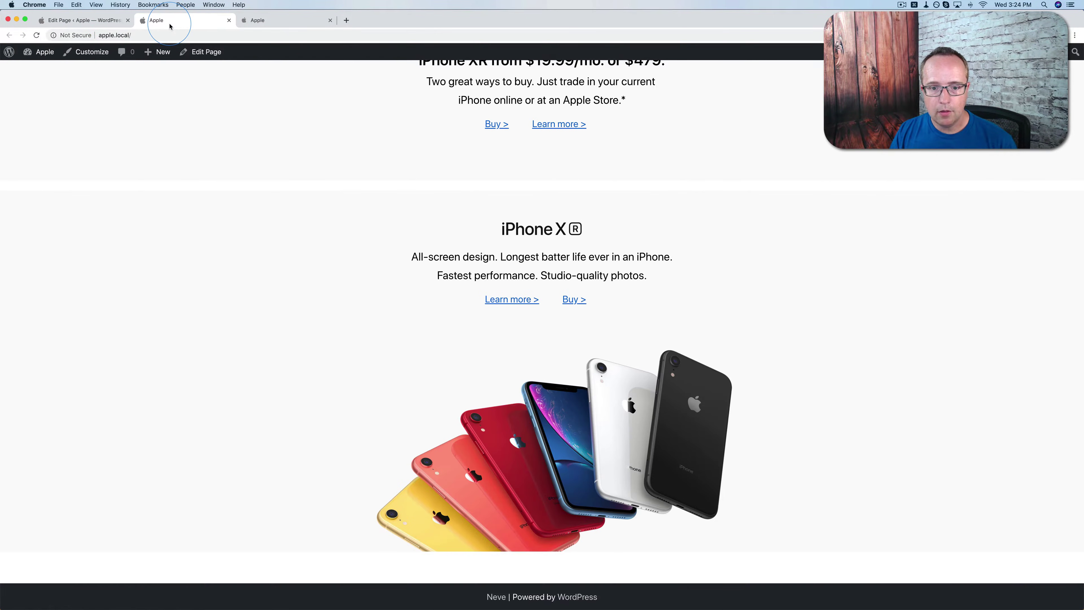
{"action": "key", "text": "super+r"}
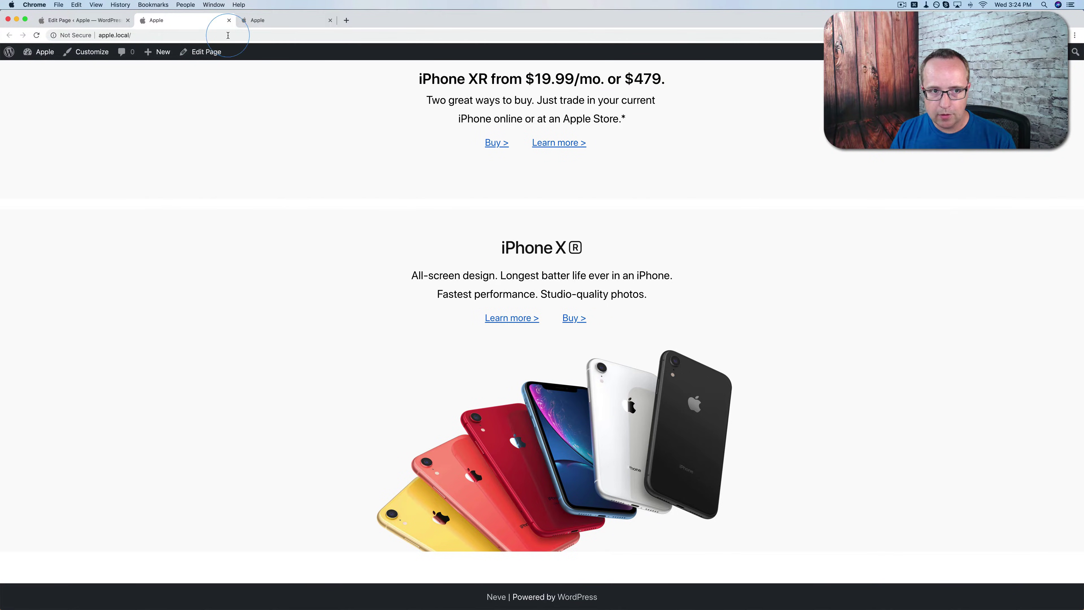
{"action": "left_click", "coordinate": [257, 21]}
{"action": "left_click", "coordinate": [186, 21]}
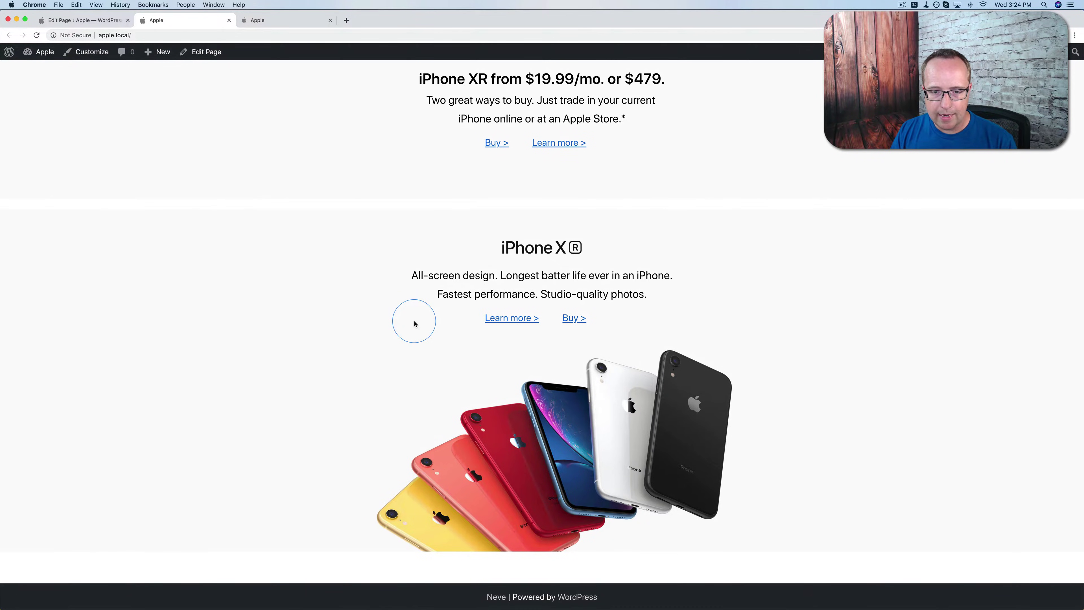
{"action": "scroll", "coordinate": [414, 322], "scroll_direction": "up", "scroll_amount": 3}
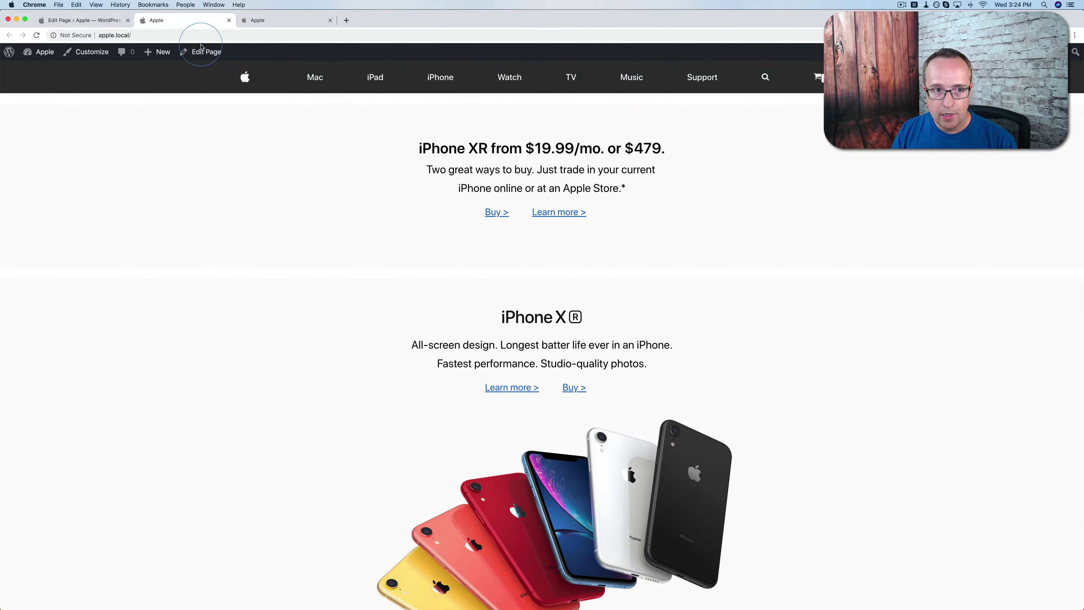
{"action": "left_click", "coordinate": [258, 20]}
{"action": "scroll", "coordinate": [281, 179], "scroll_direction": "up", "scroll_amount": 3}
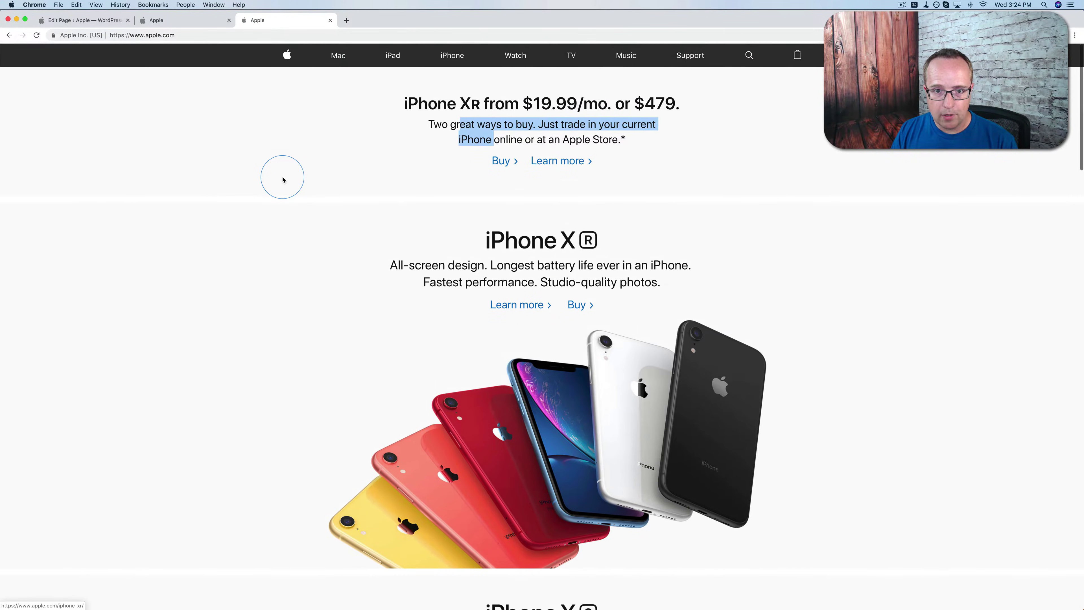
{"action": "left_click", "coordinate": [285, 192]}
{"action": "scroll", "coordinate": [285, 194], "scroll_direction": "down", "scroll_amount": 3}
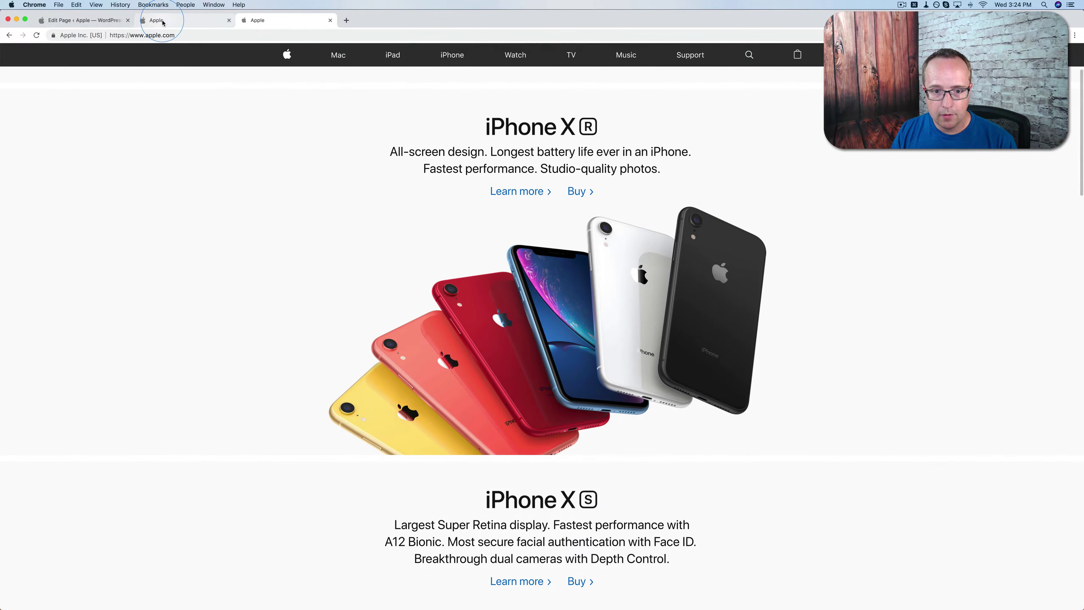
Step: Compare the front page's iPhone XR banner with apple.com and examine the iPhone XS banner below it
{"action": "left_click", "coordinate": [163, 22]}
{"action": "scroll", "coordinate": [245, 211], "scroll_direction": "down", "scroll_amount": 2}
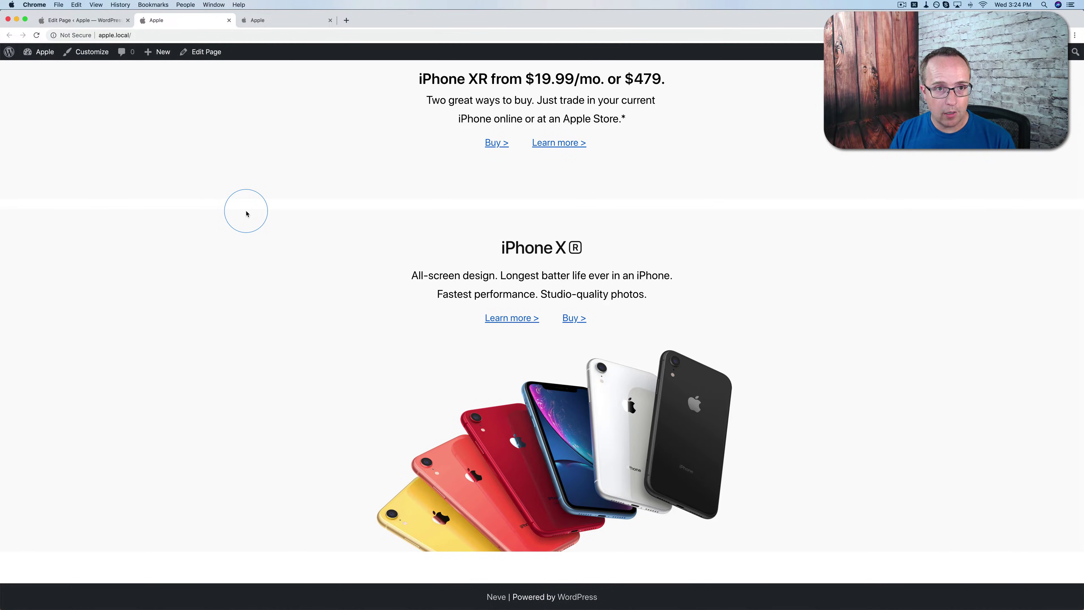
{"action": "left_click", "coordinate": [258, 20]}
{"action": "scroll", "coordinate": [283, 247], "scroll_direction": "down", "scroll_amount": 5}
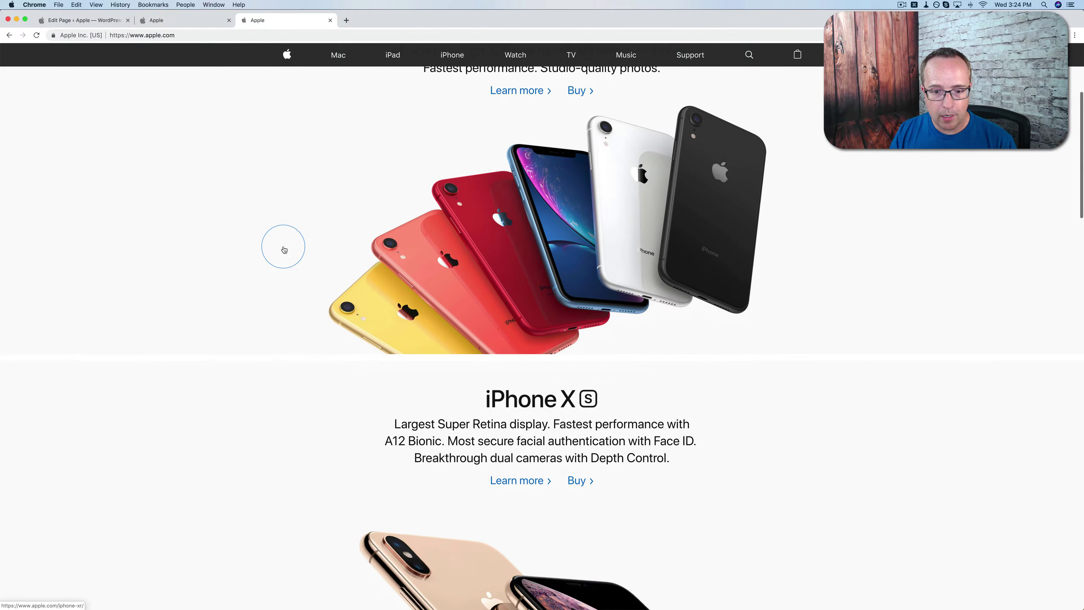
{"action": "scroll", "coordinate": [284, 247], "scroll_direction": "down", "scroll_amount": 4}
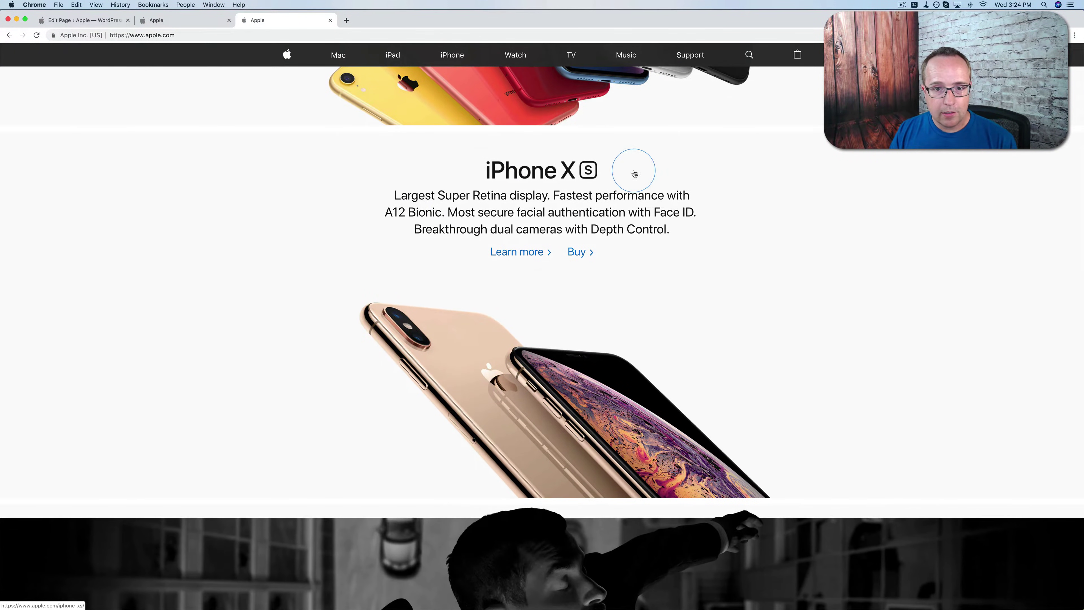
Step: Return to the page editor and duplicate the iPhone XR text section
{"action": "left_click", "coordinate": [86, 20]}
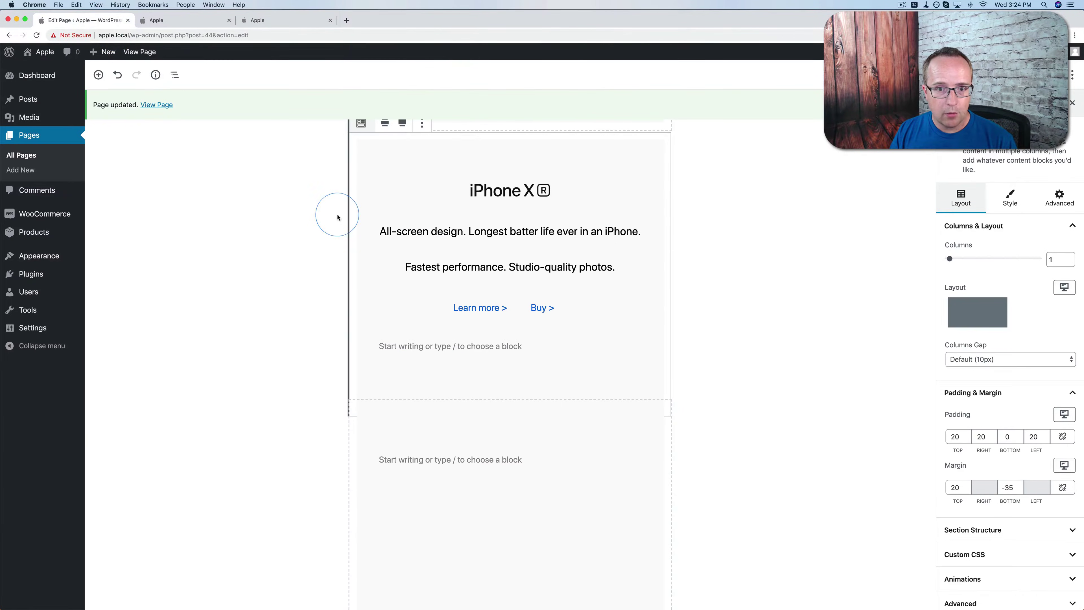
{"action": "left_click", "coordinate": [364, 296]}
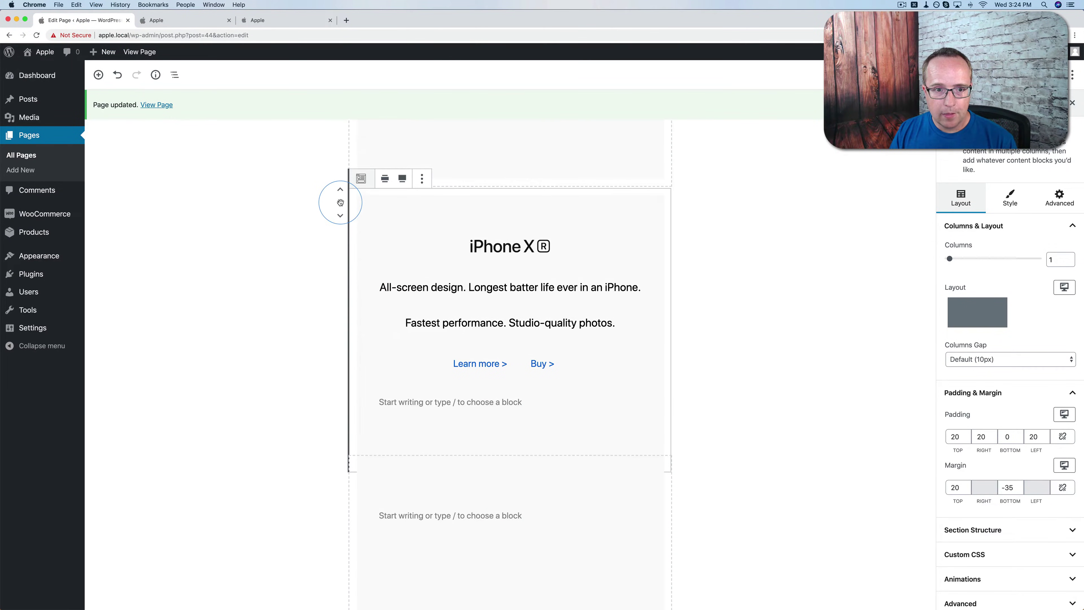
{"action": "left_click", "coordinate": [422, 179]}
{"action": "left_click", "coordinate": [448, 209]}
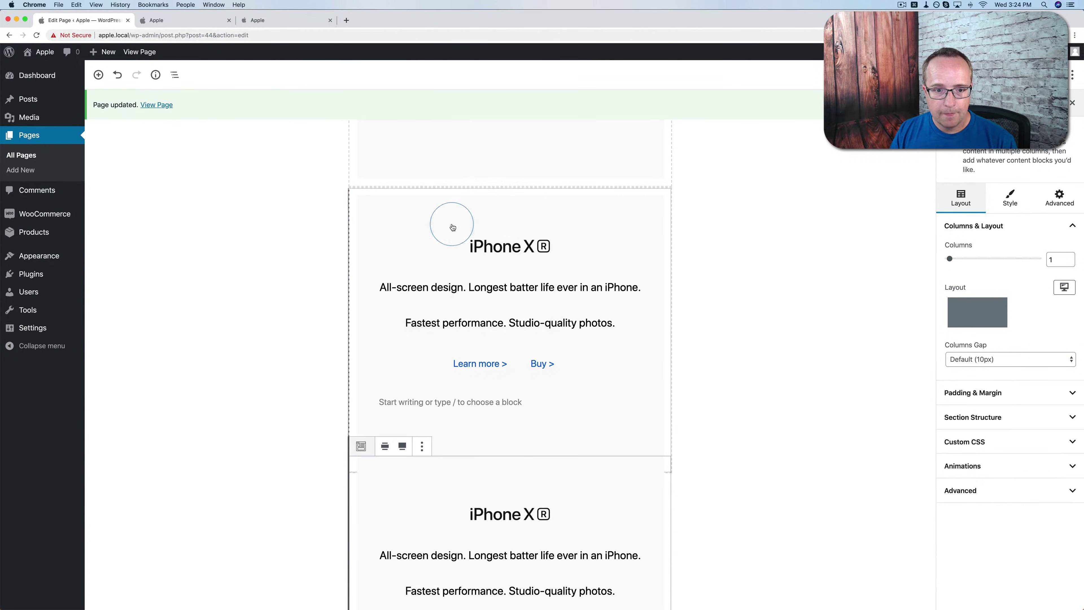
Step: Duplicate the phone image section and move the copy below the duplicated iPhone XR text section
{"action": "scroll", "coordinate": [310, 323], "scroll_direction": "down", "scroll_amount": 2}
{"action": "scroll", "coordinate": [311, 323], "scroll_direction": "down", "scroll_amount": 5}
{"action": "scroll", "coordinate": [338, 264], "scroll_direction": "up", "scroll_amount": 2}
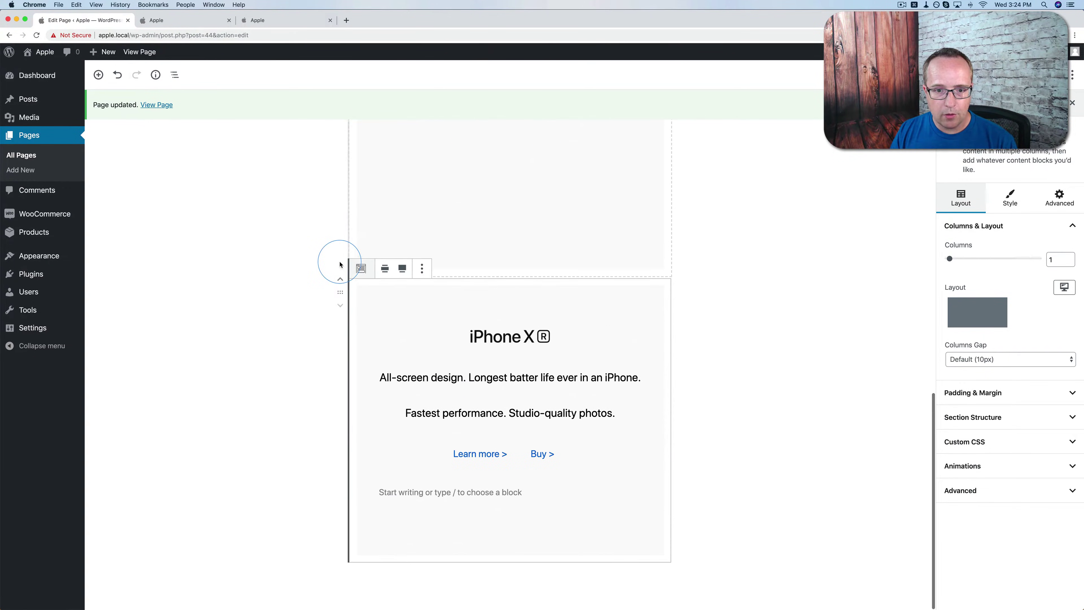
{"action": "scroll", "coordinate": [314, 353], "scroll_direction": "up", "scroll_amount": 1}
{"action": "scroll", "coordinate": [383, 205], "scroll_direction": "up", "scroll_amount": 3}
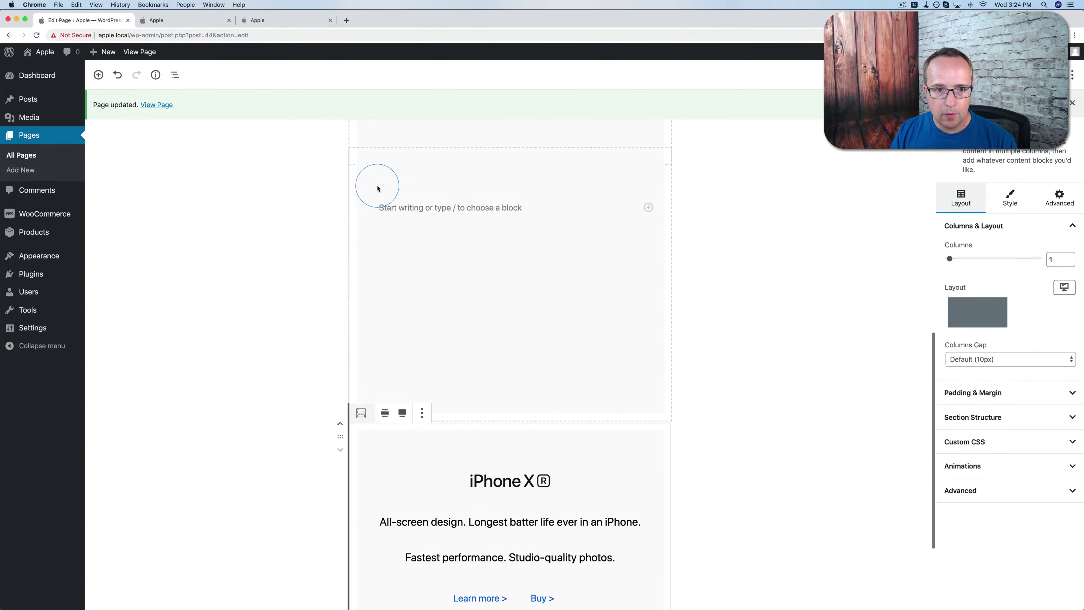
{"action": "left_click", "coordinate": [348, 170]}
{"action": "left_click", "coordinate": [422, 138]}
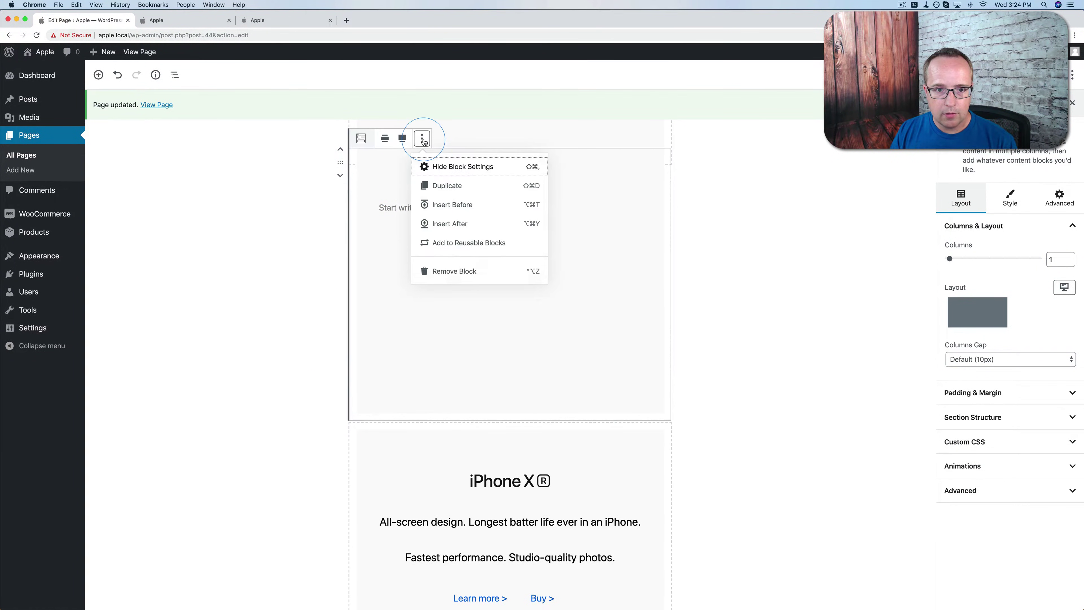
{"action": "left_click", "coordinate": [446, 185]}
{"action": "scroll", "coordinate": [307, 288], "scroll_direction": "down", "scroll_amount": 5}
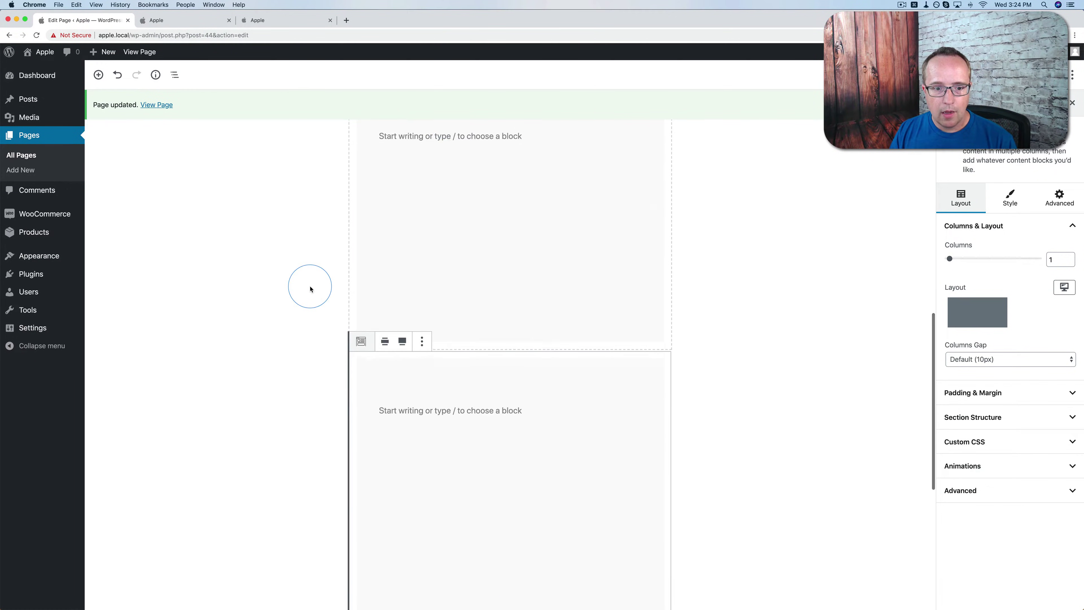
{"action": "left_click", "coordinate": [340, 247]}
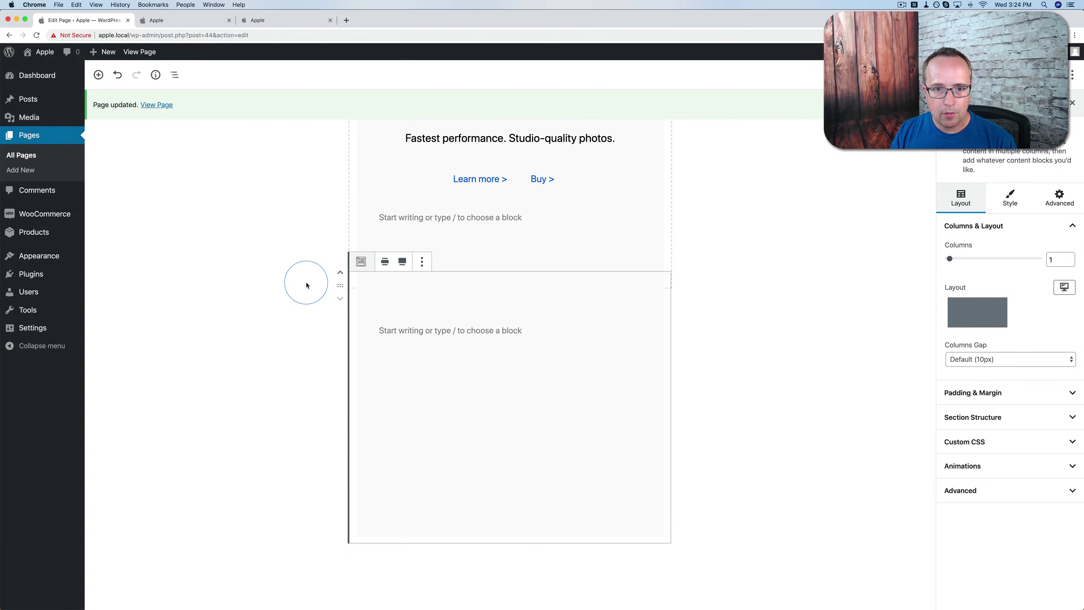
Step: Add an image block below the logo in the duplicated text section and upload iphone-xs-logo-title.png into it
{"action": "scroll", "coordinate": [306, 285], "scroll_direction": "up", "scroll_amount": 2}
{"action": "scroll", "coordinate": [304, 284], "scroll_direction": "down", "scroll_amount": 2}
{"action": "scroll", "coordinate": [304, 284], "scroll_direction": "up", "scroll_amount": 3}
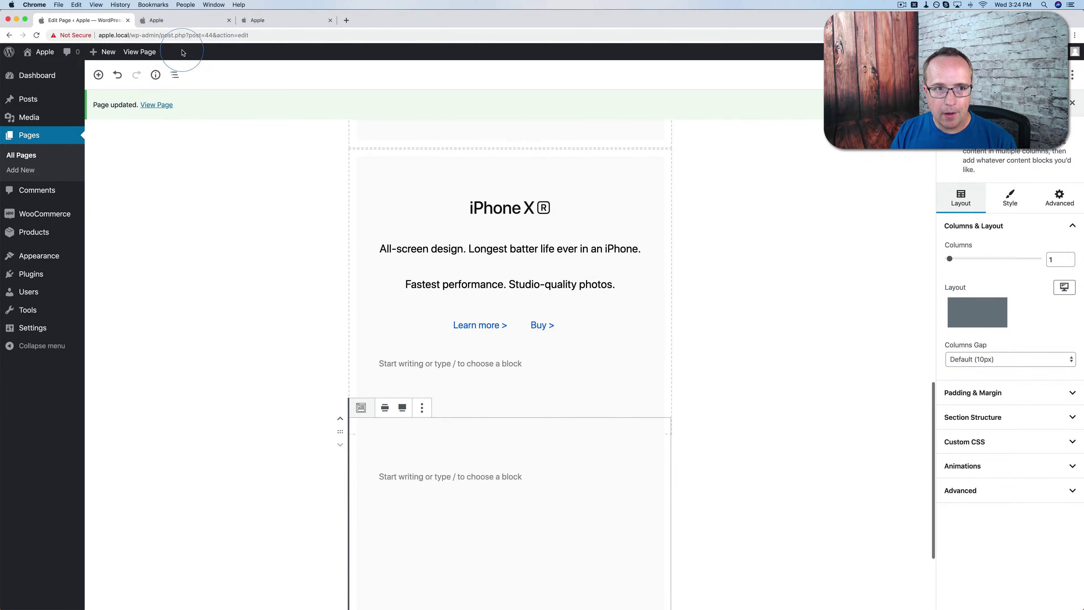
{"action": "left_click", "coordinate": [268, 20]}
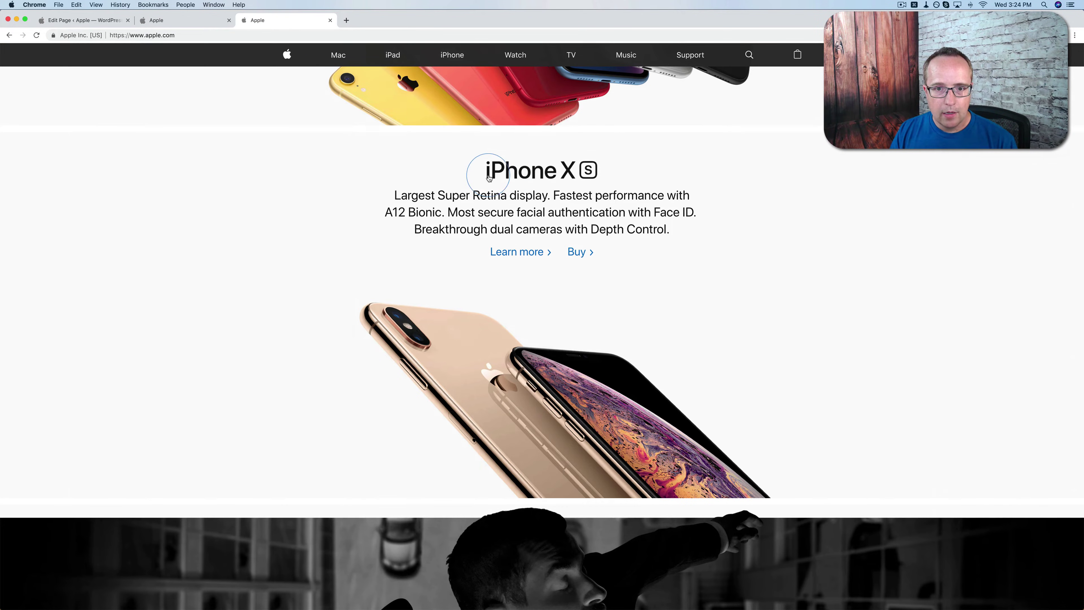
{"action": "left_click", "coordinate": [84, 20]}
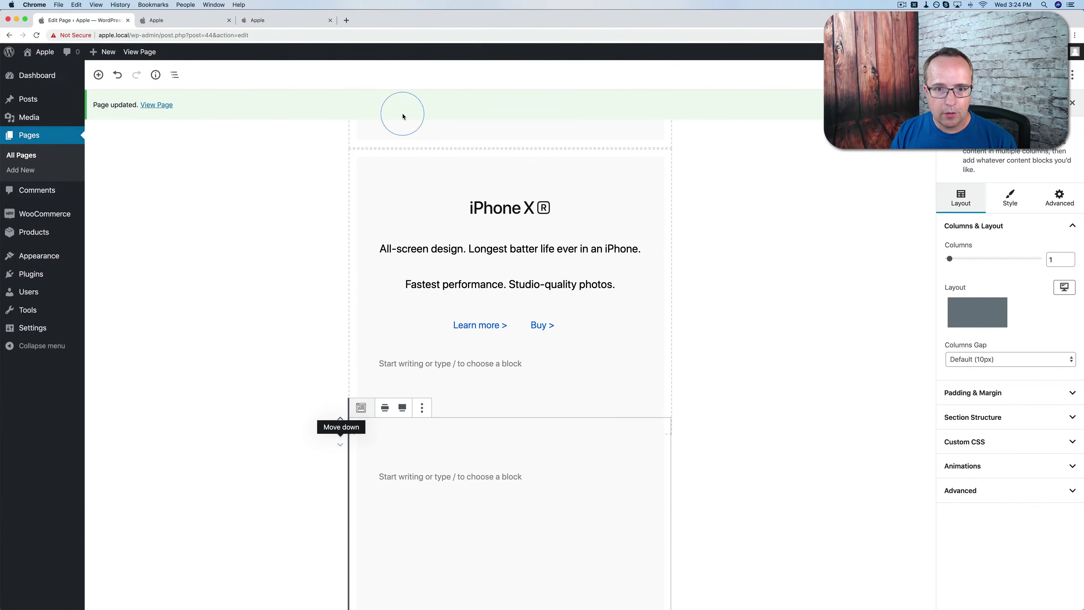
{"action": "left_click", "coordinate": [516, 209]}
{"action": "left_click", "coordinate": [510, 251]}
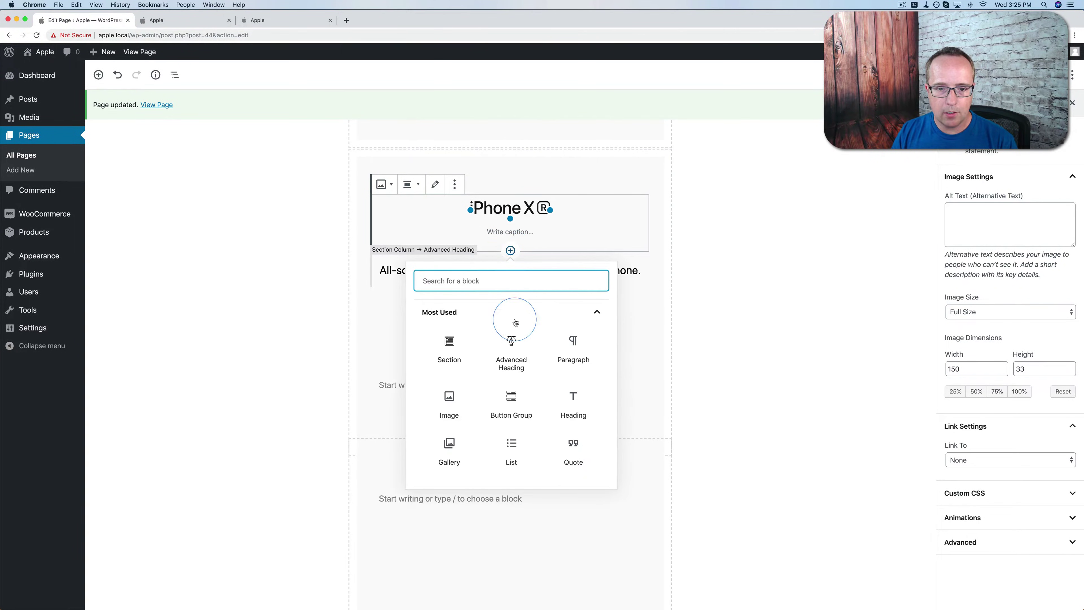
{"action": "left_click", "coordinate": [448, 401]}
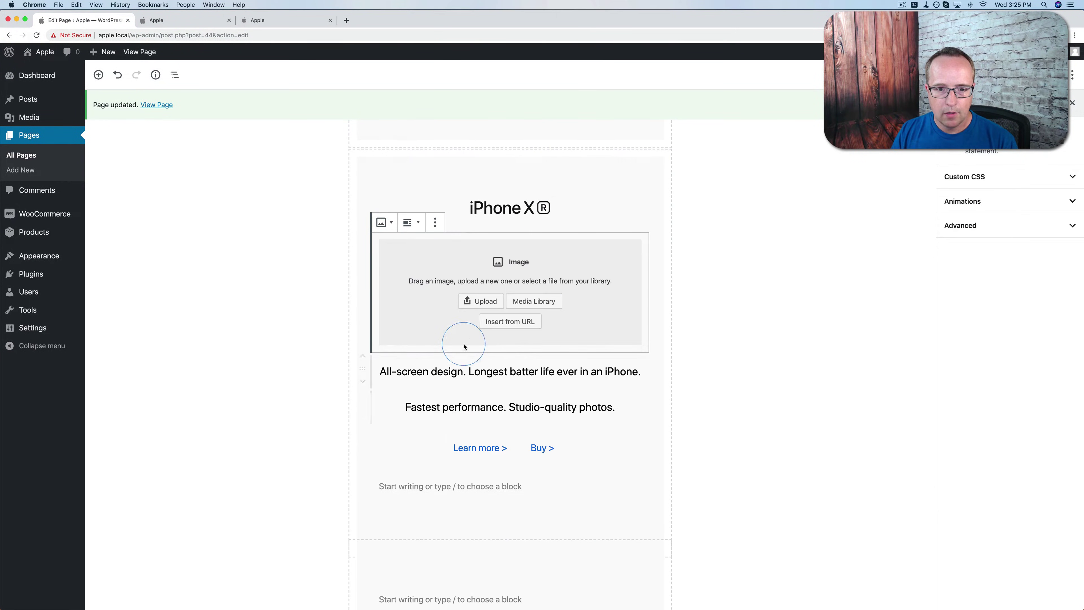
{"action": "left_click", "coordinate": [473, 301]}
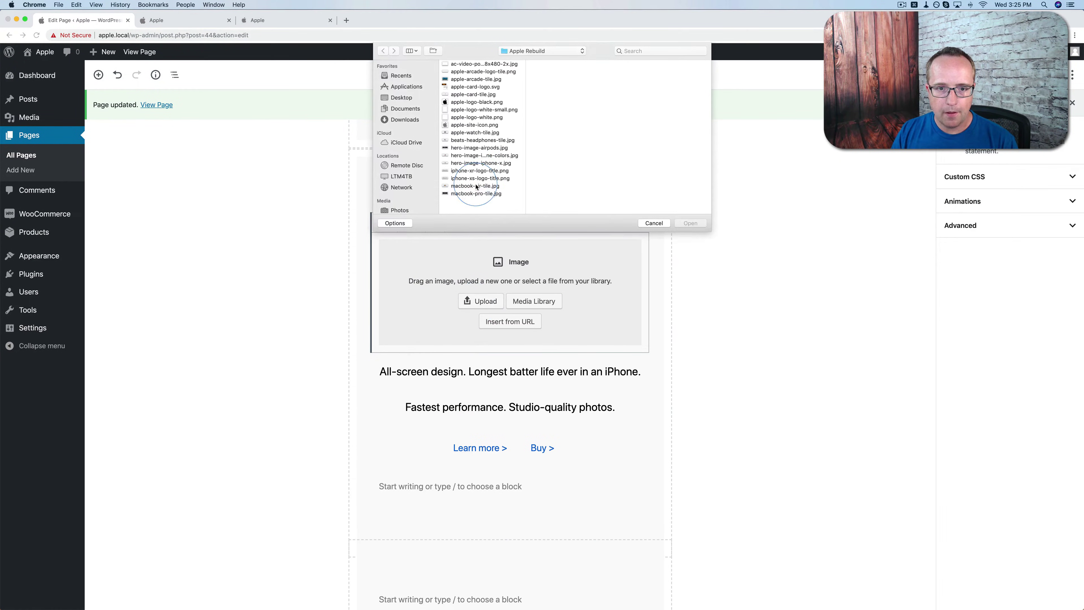
{"action": "left_click", "coordinate": [480, 178]}
{"action": "left_click", "coordinate": [697, 221]}
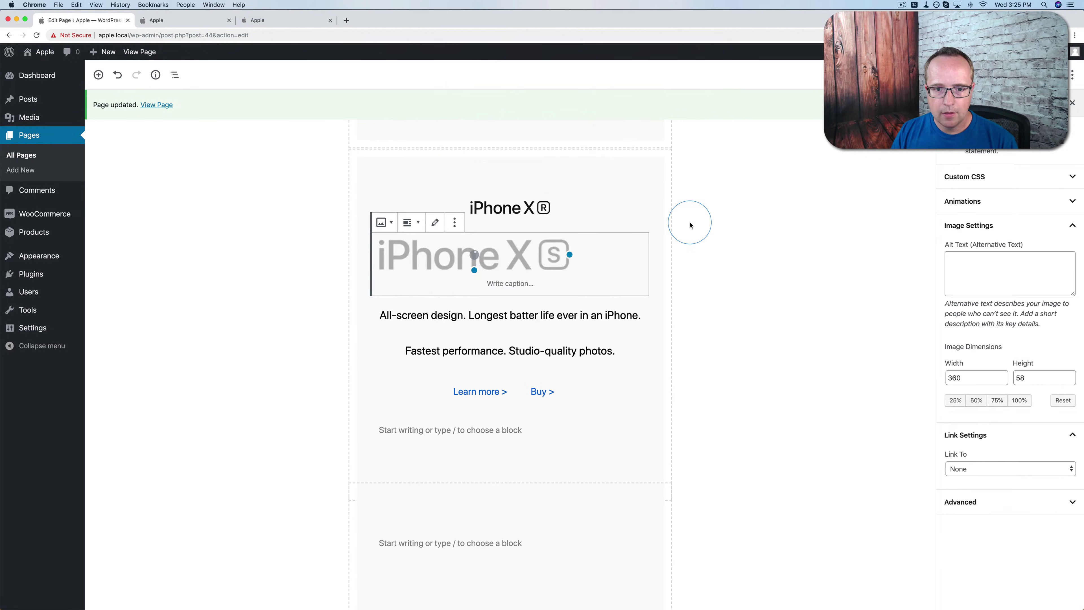
Step: Scale the iPhone XS logo to 50%, set its width to 150 to match the XR logo, and align it to the center
{"action": "left_click", "coordinate": [504, 210]}
{"action": "double_click", "coordinate": [956, 369]}
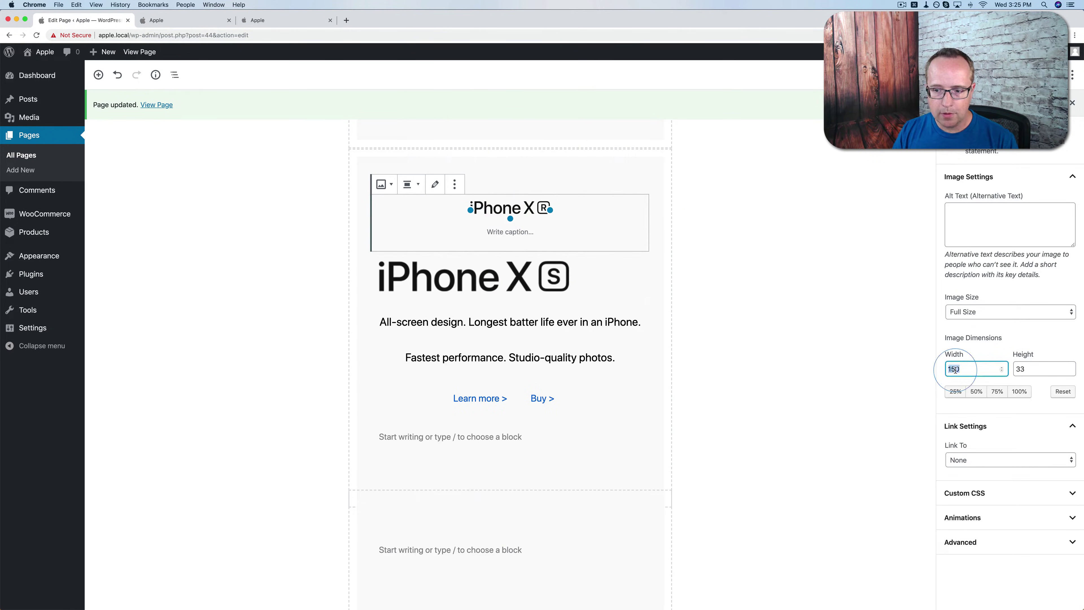
{"action": "left_click", "coordinate": [445, 274]}
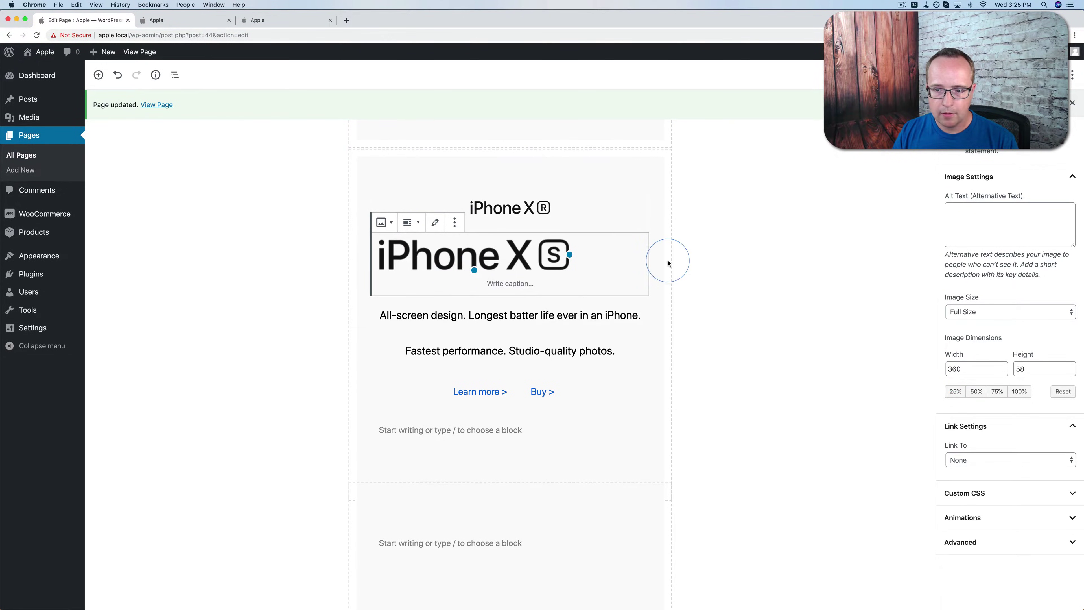
{"action": "left_click", "coordinate": [976, 392]}
{"action": "left_click", "coordinate": [952, 368]}
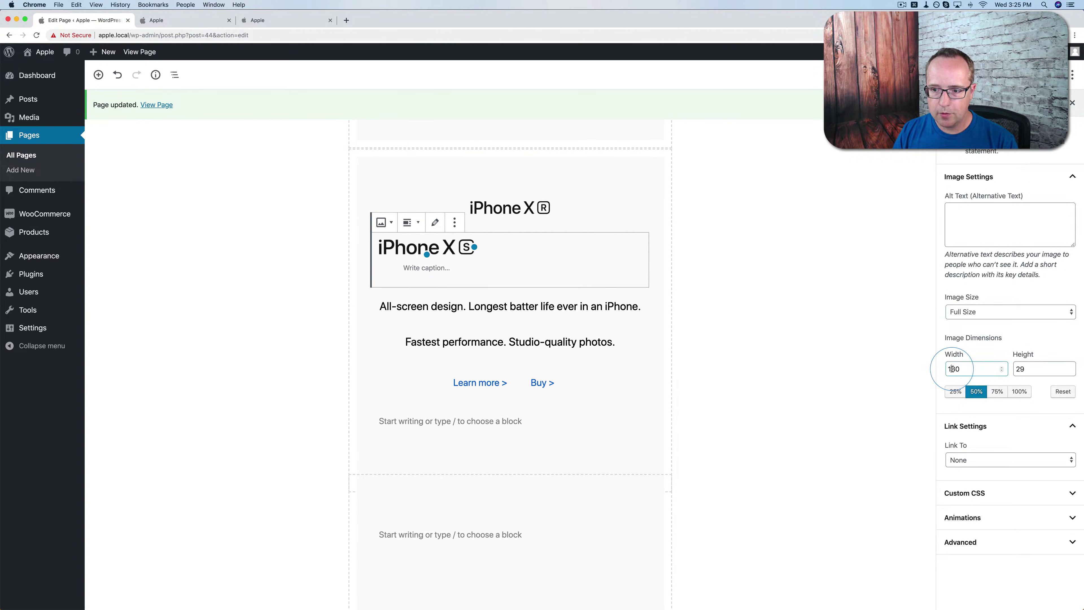
{"action": "type", "text": "150"}
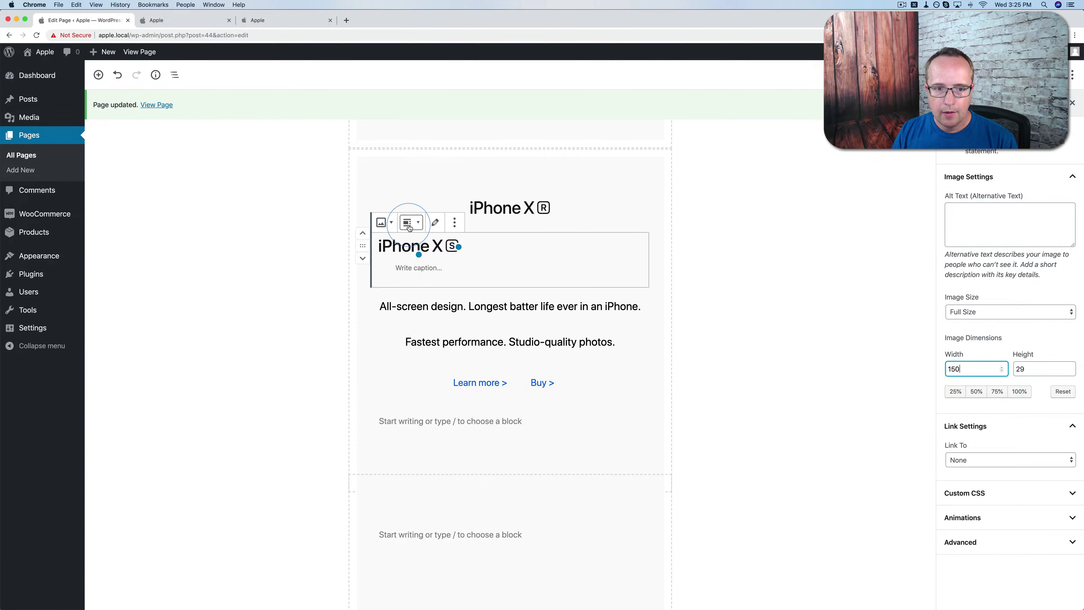
{"action": "left_click", "coordinate": [408, 223]}
{"action": "left_click", "coordinate": [388, 273]}
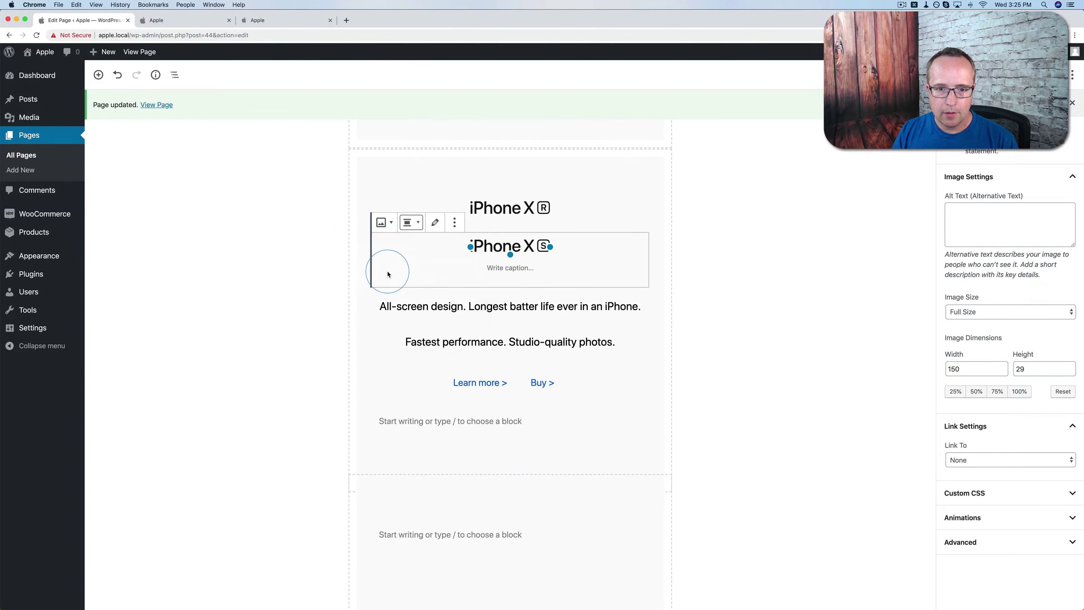
Step: Remove the iPhone XR logo image above the iPhone XS logo in the duplicated section
{"action": "left_click", "coordinate": [546, 208]}
{"action": "left_click", "coordinate": [455, 184]}
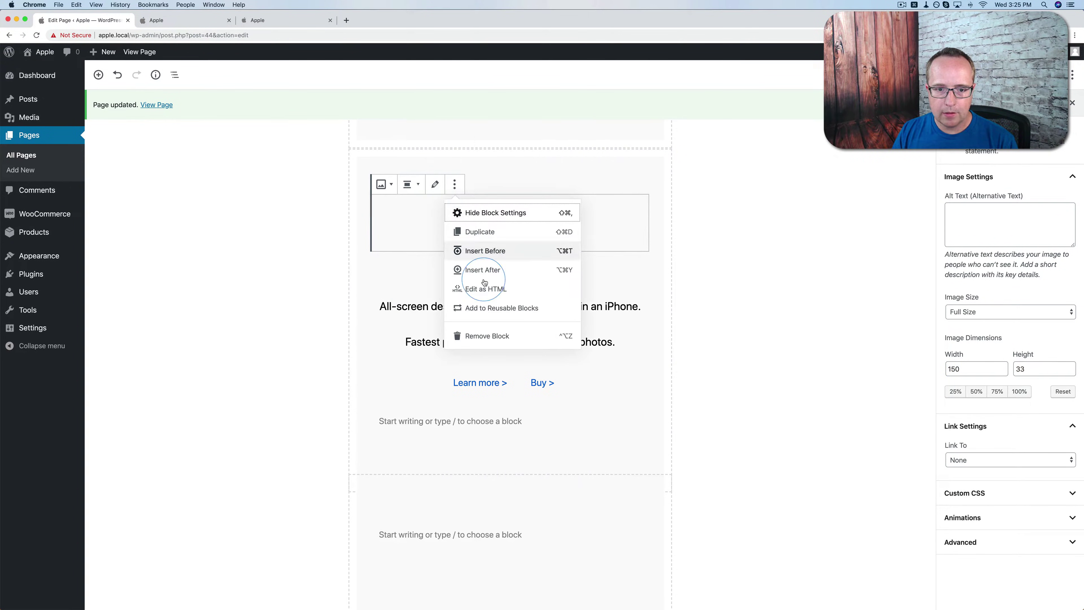
{"action": "left_click", "coordinate": [485, 333]}
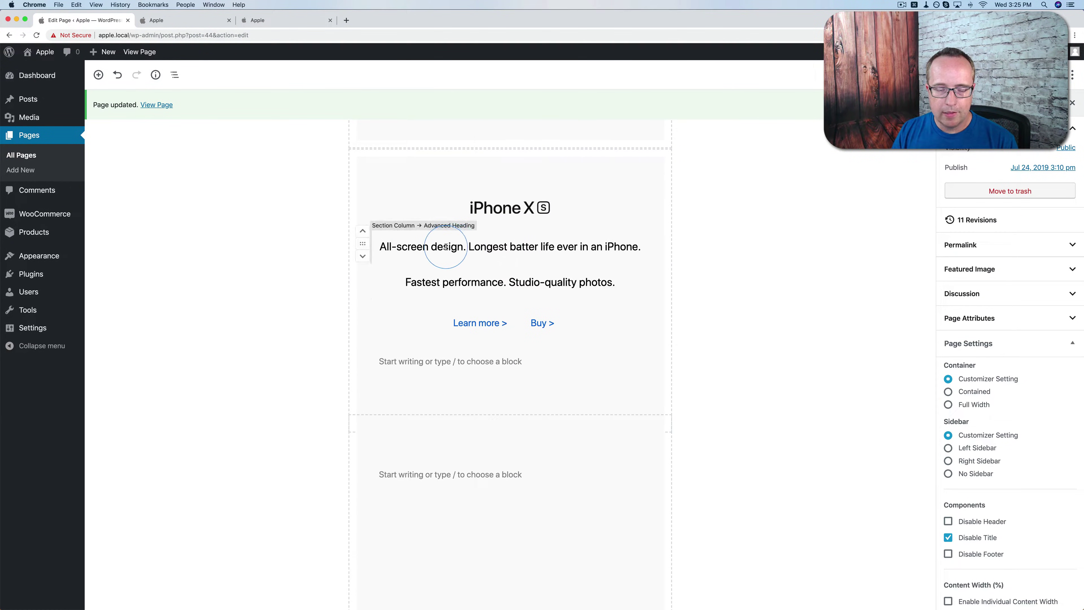
Step: Using apple.com's wording, replace the first text line under the iPhone XS logo with "Largest Super Retina display. Fastest performance with"
{"action": "left_click", "coordinate": [281, 21]}
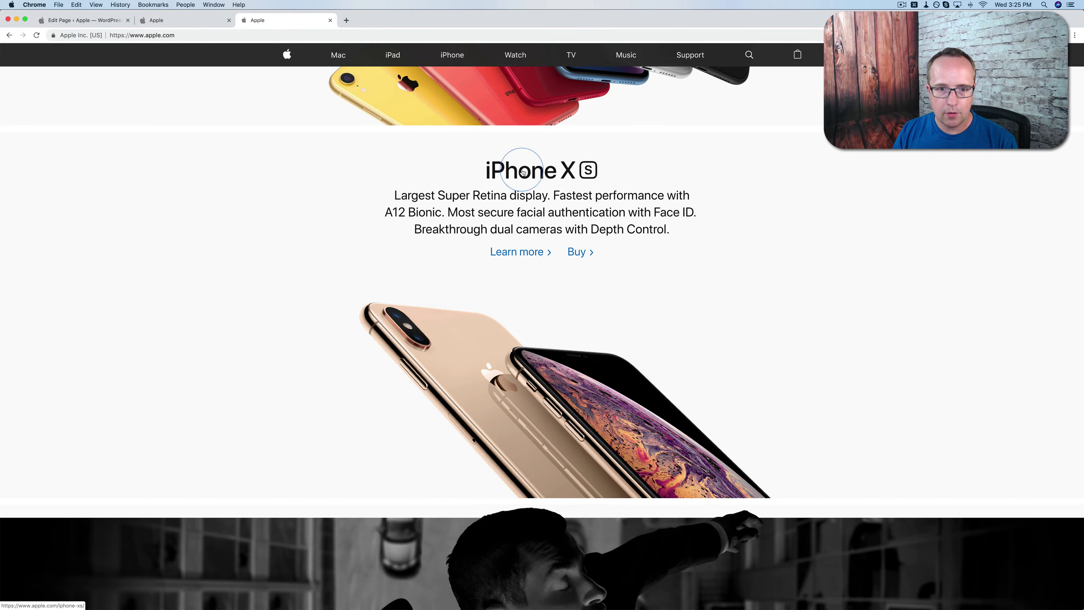
{"action": "left_click", "coordinate": [75, 23]}
{"action": "left_click", "coordinate": [445, 229]}
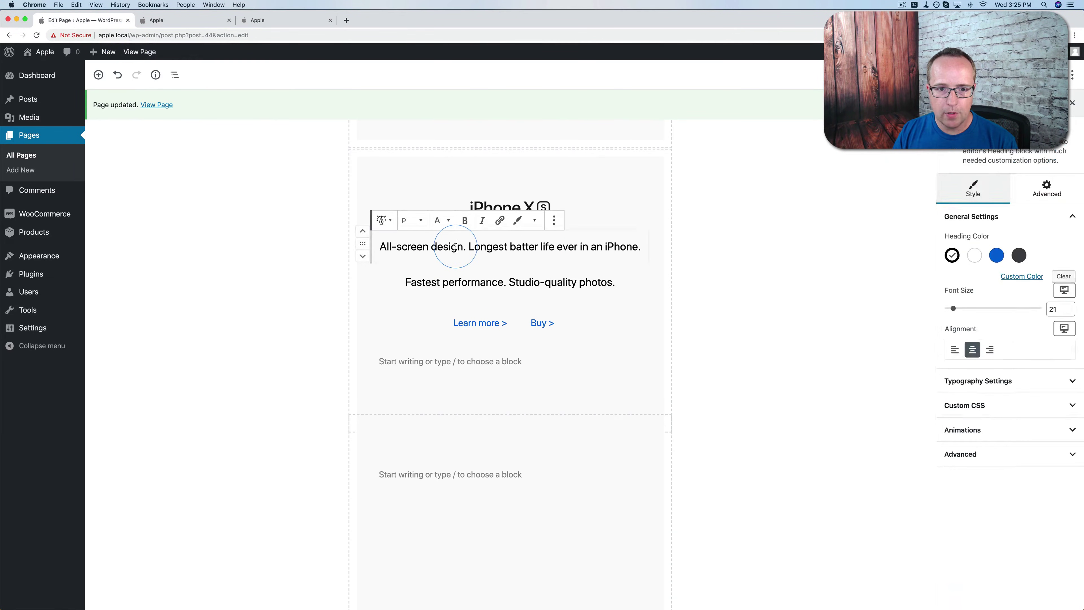
{"action": "triple_click", "coordinate": [457, 247]}
{"action": "type", "text": "Largest Super Retina display. Fastest performance with"}
Step: Check apple.com's copy and replace the second text line with "A12 Bionic. Most secure facial recognition with Face ID."
{"action": "key", "text": "super+3"}
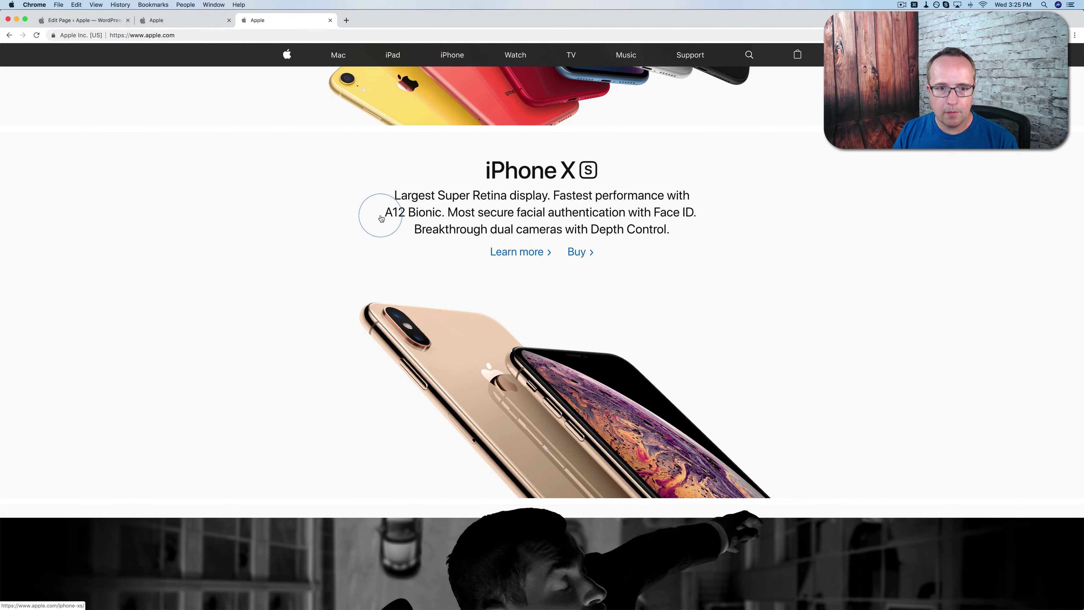
{"action": "left_click_drag", "start_coordinate": [390, 220], "coordinate": [351, 223]}
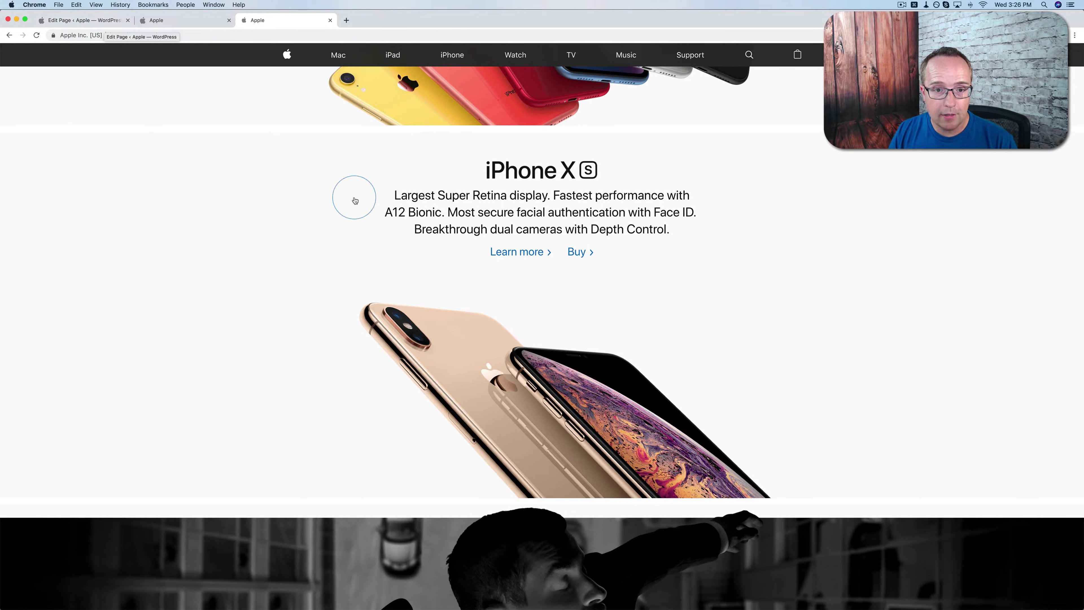
{"action": "left_click", "coordinate": [105, 27]}
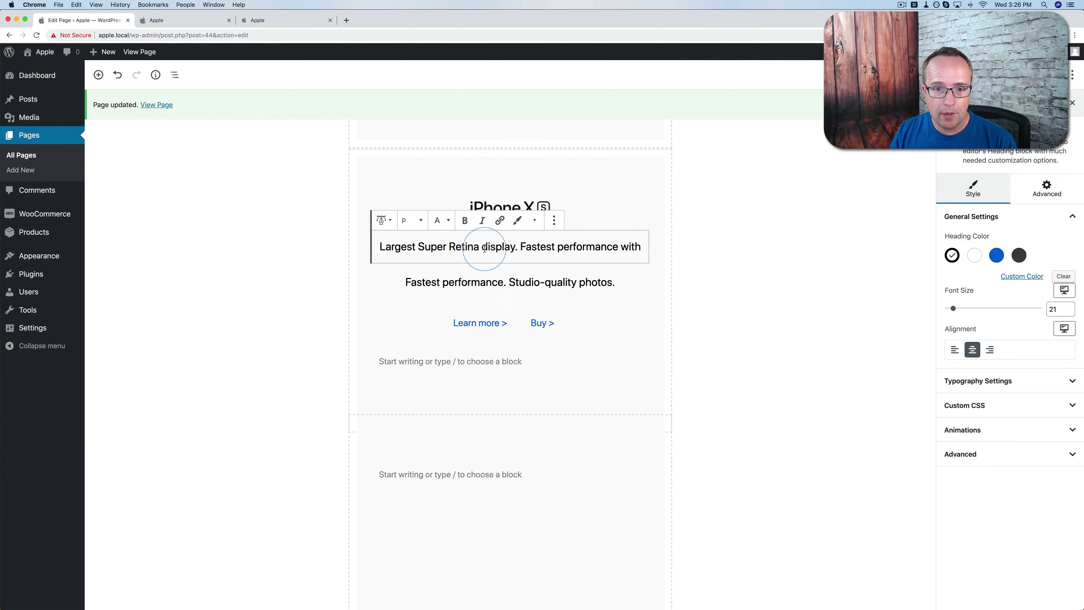
{"action": "left_click", "coordinate": [469, 285]}
Step: Duplicate the second text line and replace the copy's text with "Breakthrough dual cameras with depth control."
{"action": "left_click", "coordinate": [554, 257]}
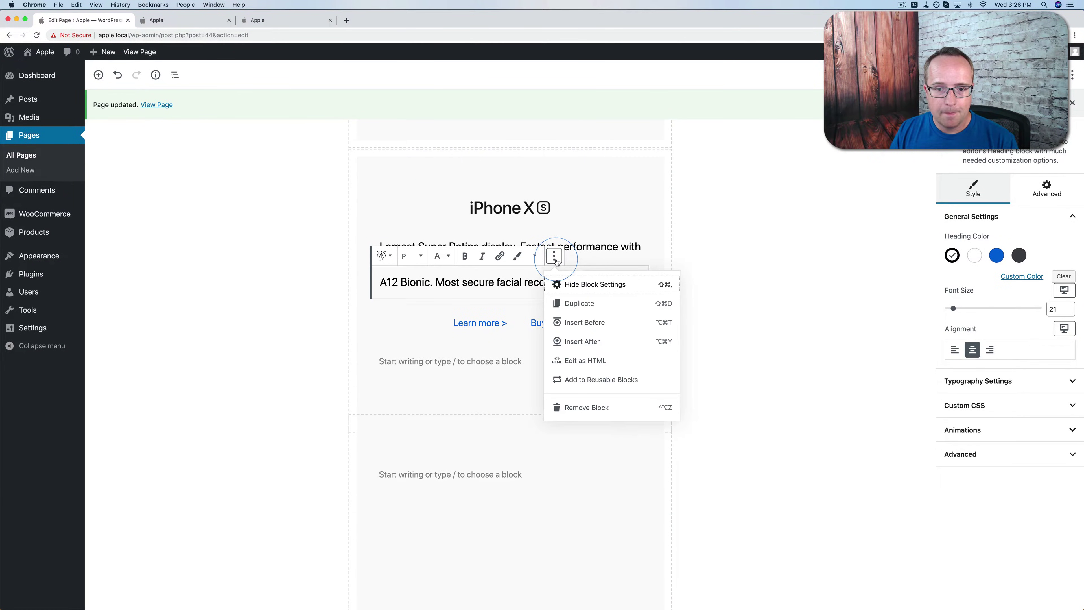
{"action": "left_click", "coordinate": [580, 304]}
{"action": "left_click", "coordinate": [271, 28]}
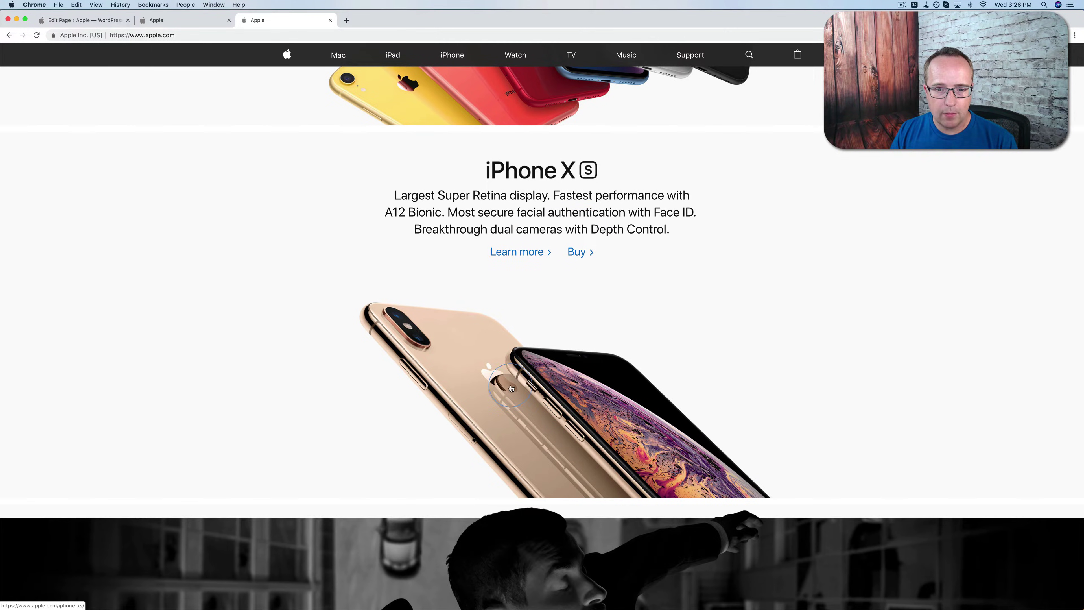
{"action": "left_click", "coordinate": [88, 24]}
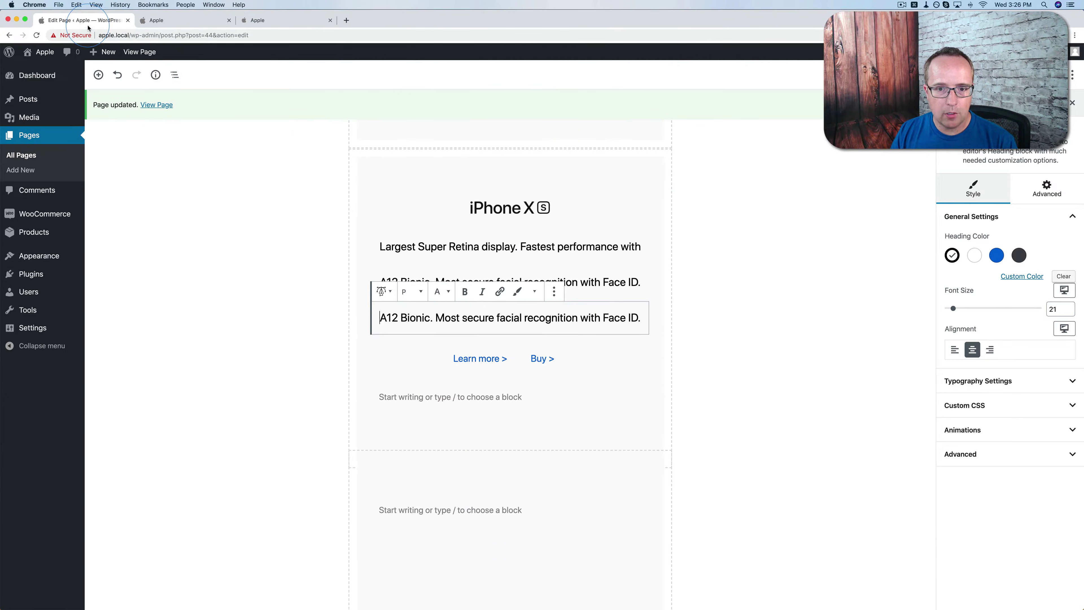
{"action": "key", "text": "super+a"}
{"action": "type", "text": "Breakthrough dual cameras with depth control."}
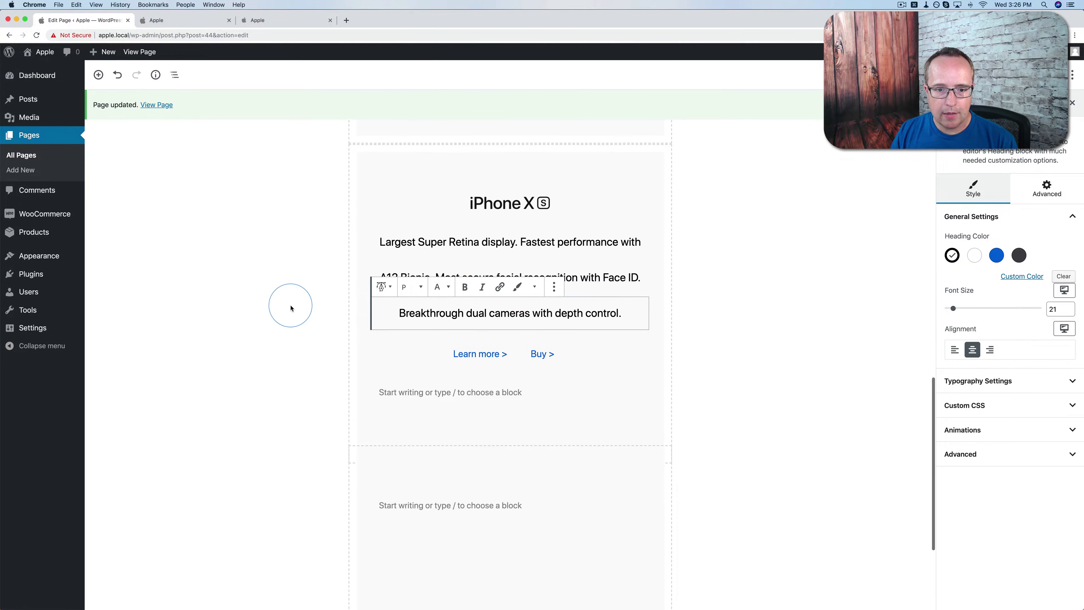
{"action": "scroll", "coordinate": [290, 307], "scroll_direction": "down", "scroll_amount": 3}
{"action": "scroll", "coordinate": [321, 307], "scroll_direction": "down", "scroll_amount": 5}
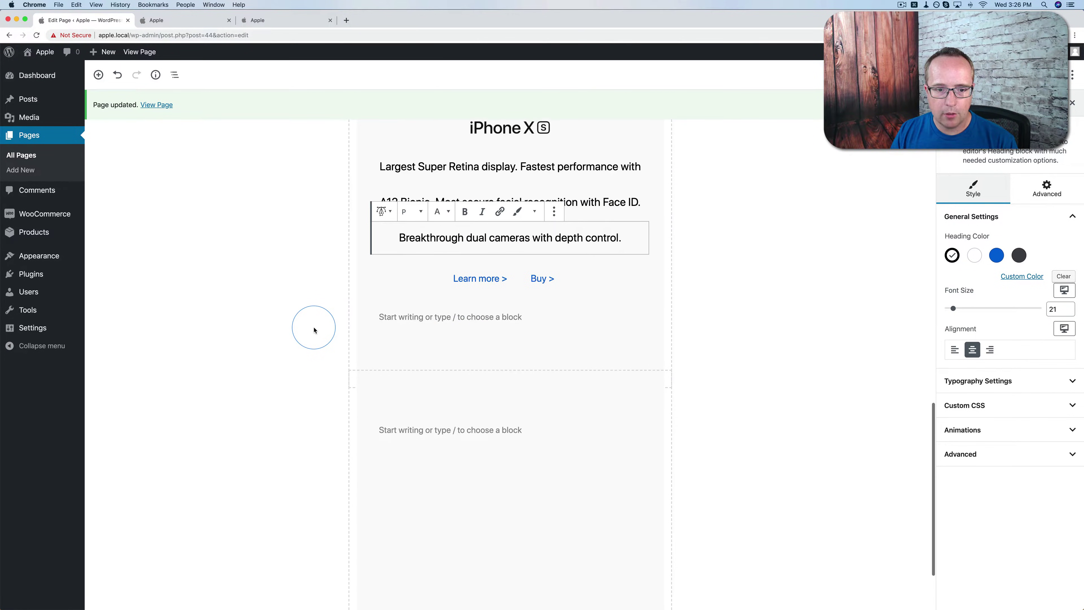
Step: Replace the background image of the section below the iPhone XS text with hero-image-iphone-x.jpg and check the banner on the live page
{"action": "left_click", "coordinate": [429, 355]}
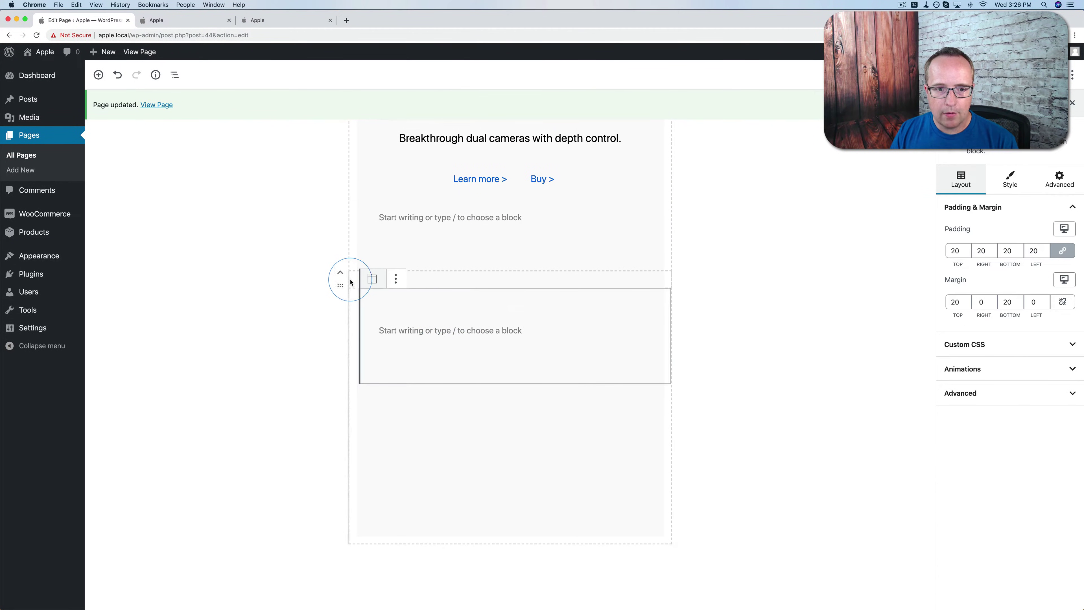
{"action": "left_click", "coordinate": [338, 285]}
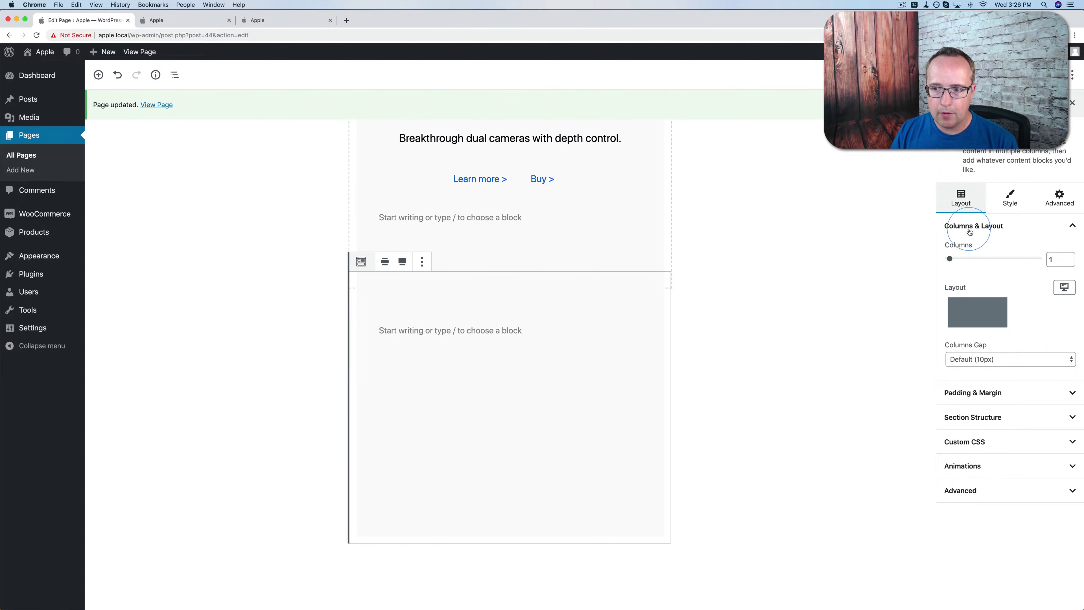
{"action": "left_click", "coordinate": [1010, 199]}
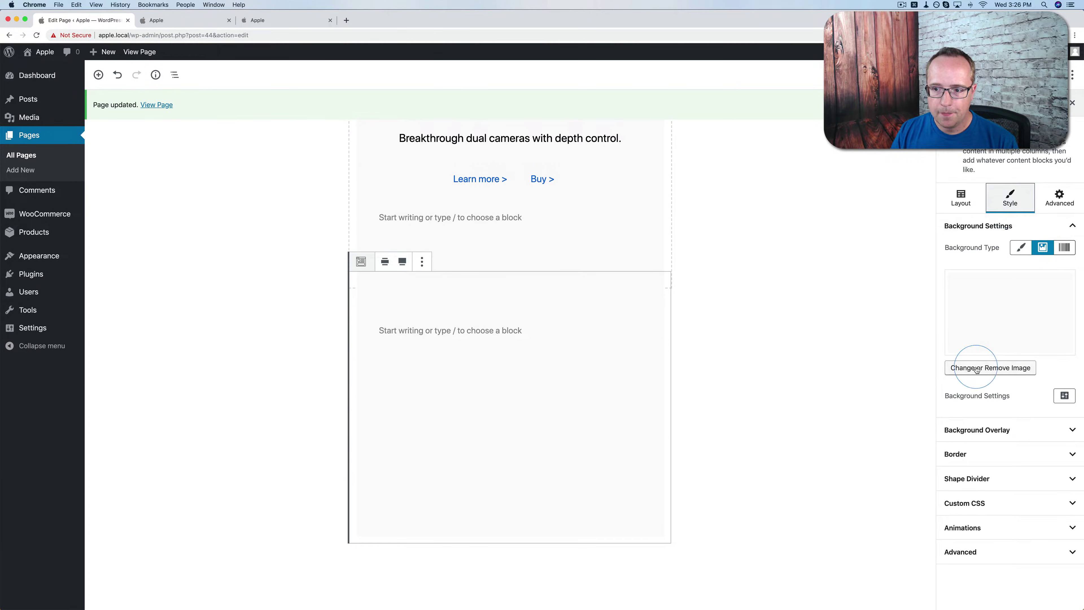
{"action": "left_click", "coordinate": [1002, 310]}
{"action": "left_click", "coordinate": [981, 341]}
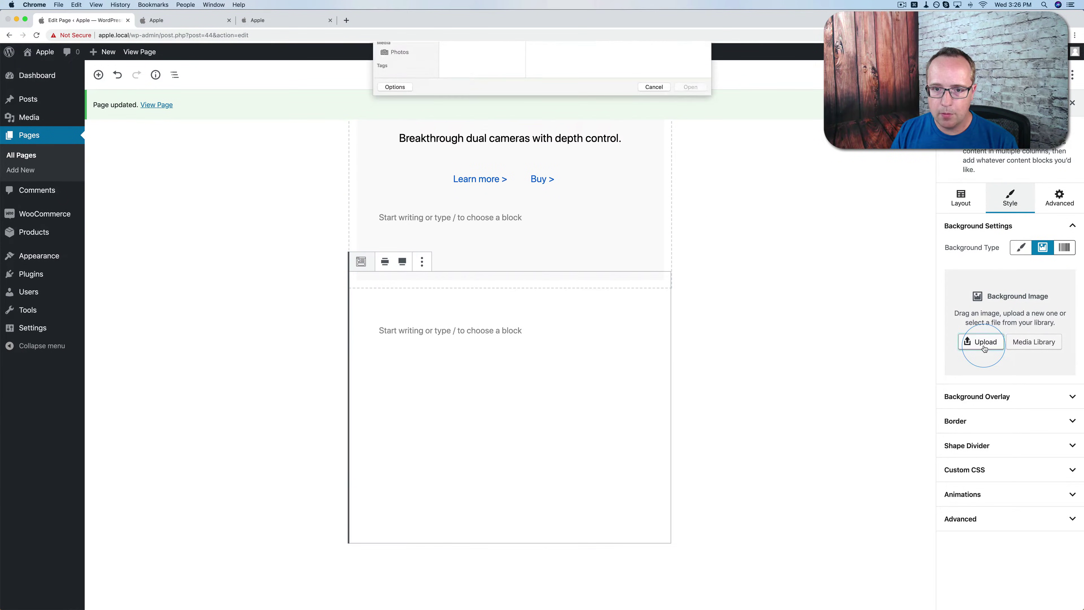
{"action": "left_click", "coordinate": [486, 163]}
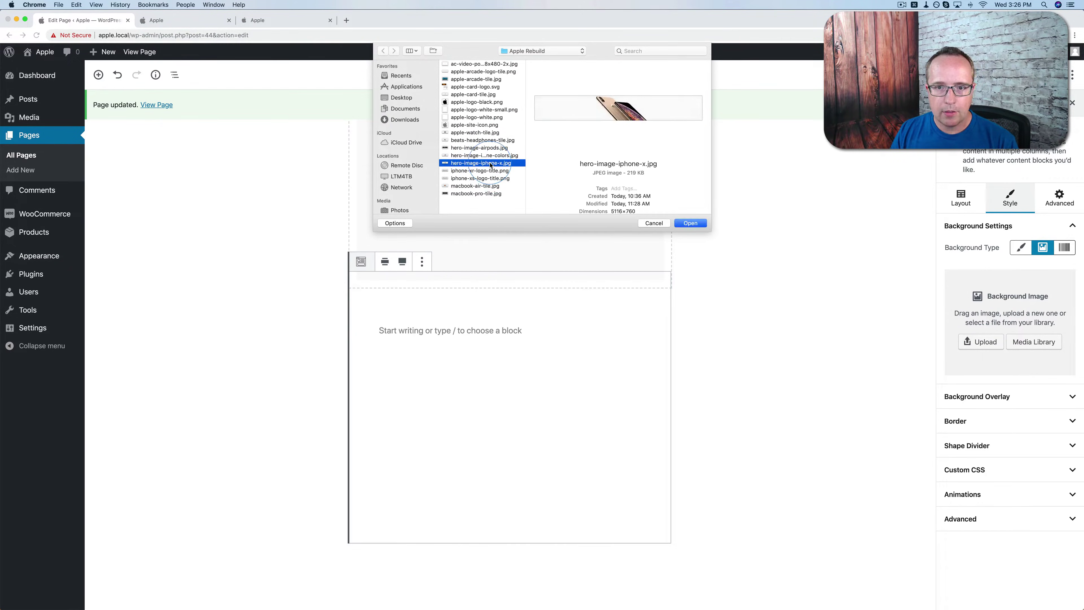
{"action": "left_click", "coordinate": [683, 223]}
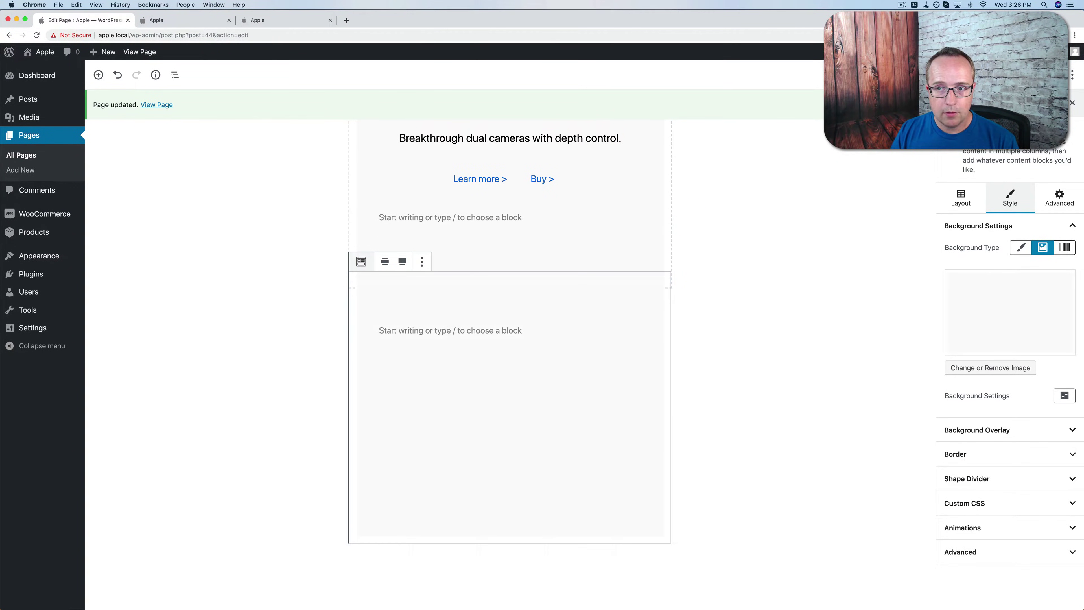
{"action": "left_click", "coordinate": [192, 24]}
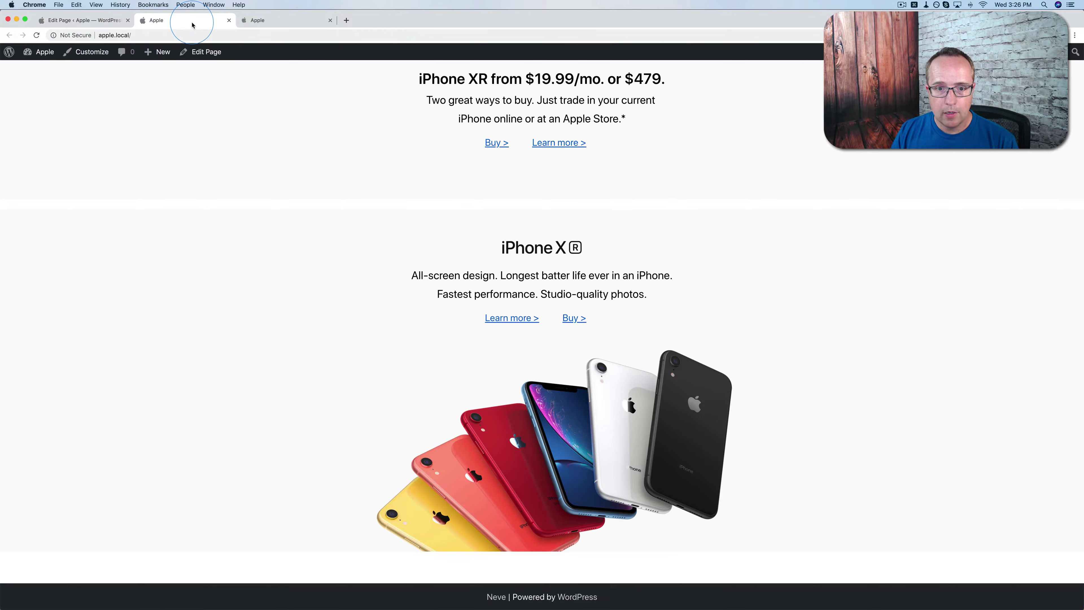
{"action": "scroll", "coordinate": [250, 226], "scroll_direction": "down", "scroll_amount": 5}
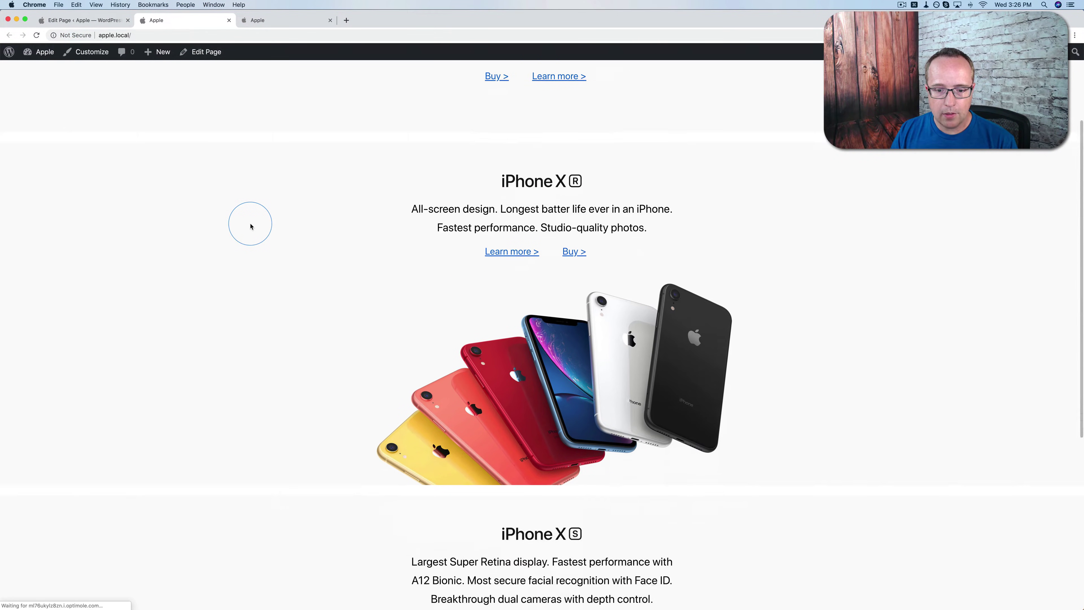
{"action": "scroll", "coordinate": [251, 226], "scroll_direction": "down", "scroll_amount": 5}
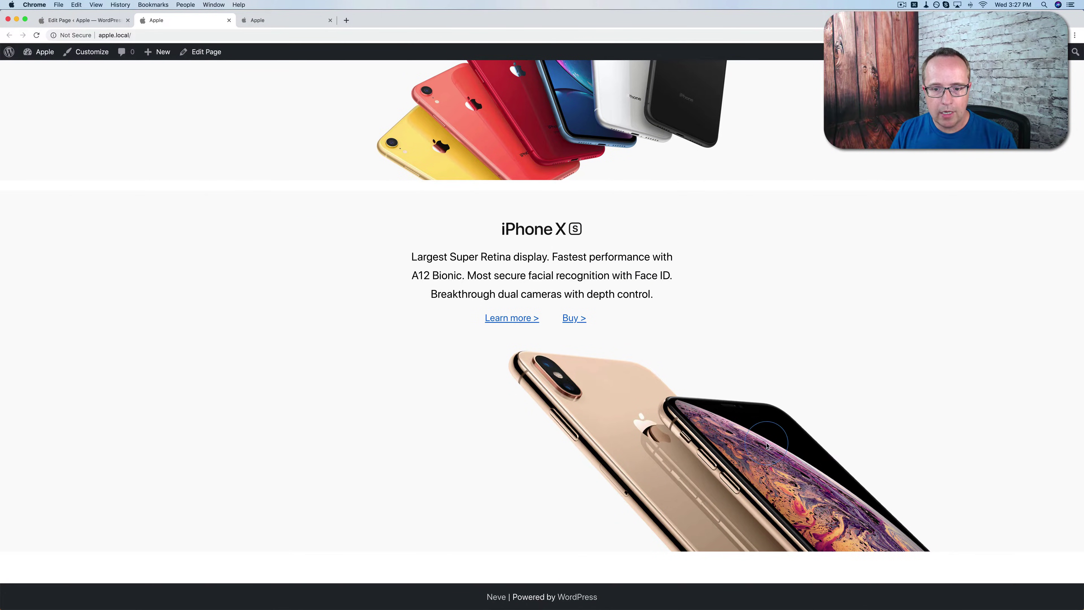
Step: Set the iPhone XS image section's background position to Bottom Center and check its alignment on the reloaded live page
{"action": "left_click", "coordinate": [85, 21]}
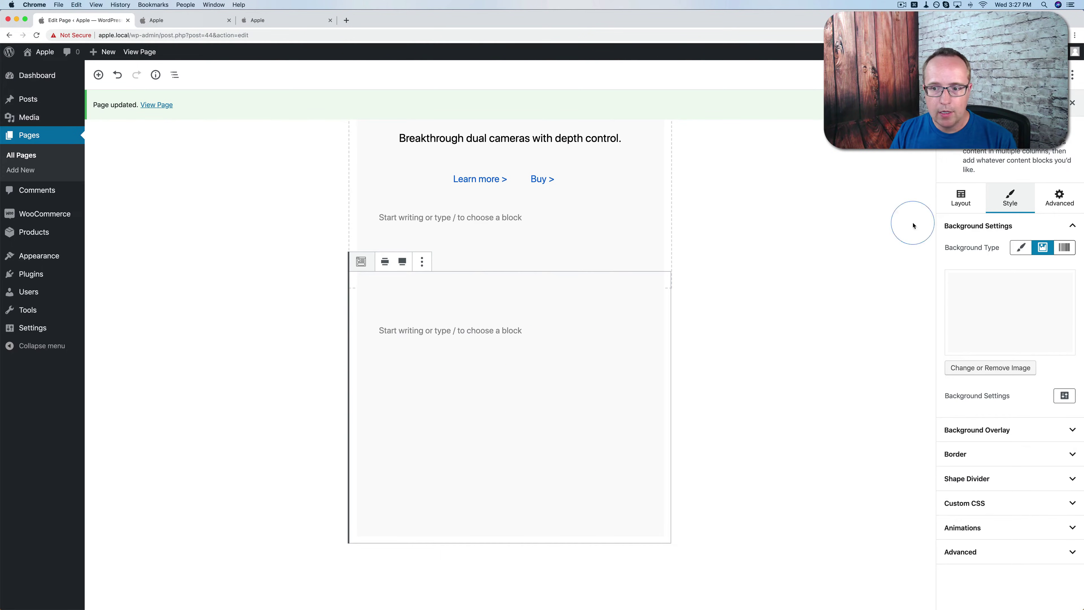
{"action": "left_click", "coordinate": [1065, 396]}
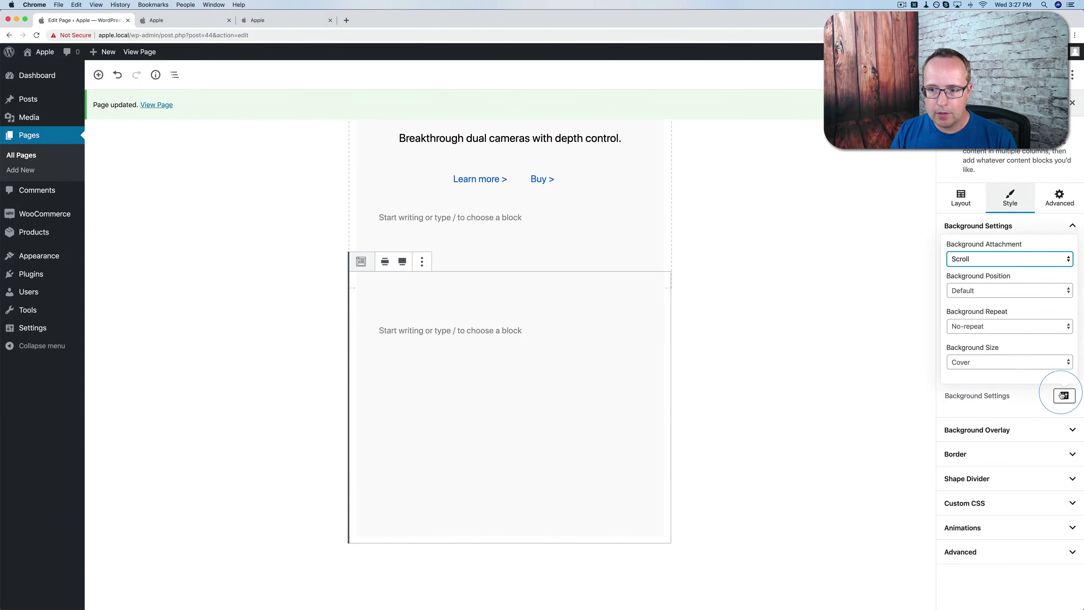
{"action": "left_click", "coordinate": [984, 286]}
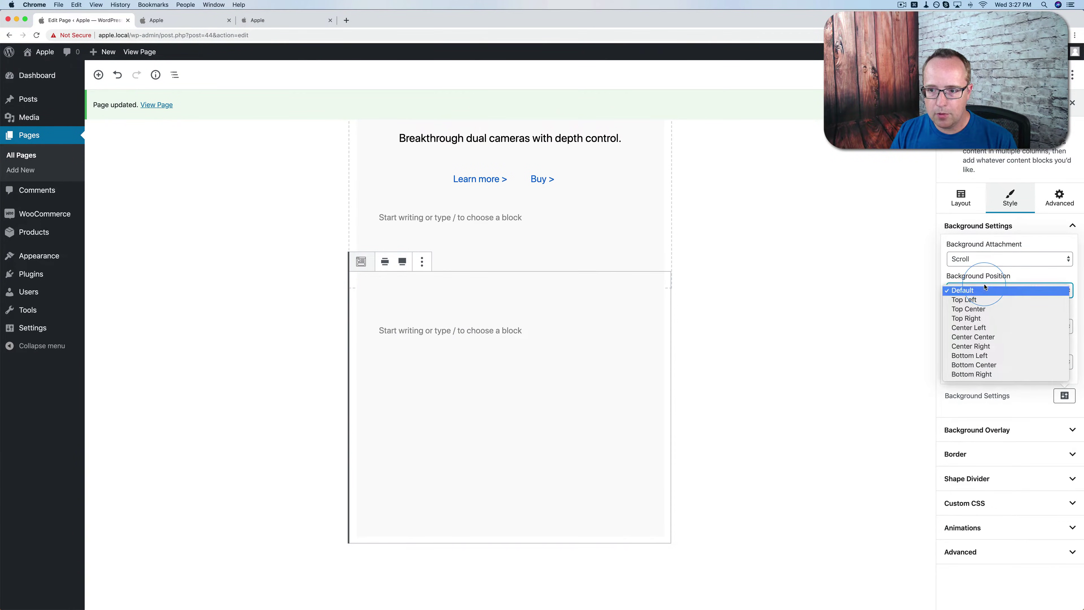
{"action": "left_click", "coordinate": [975, 365]}
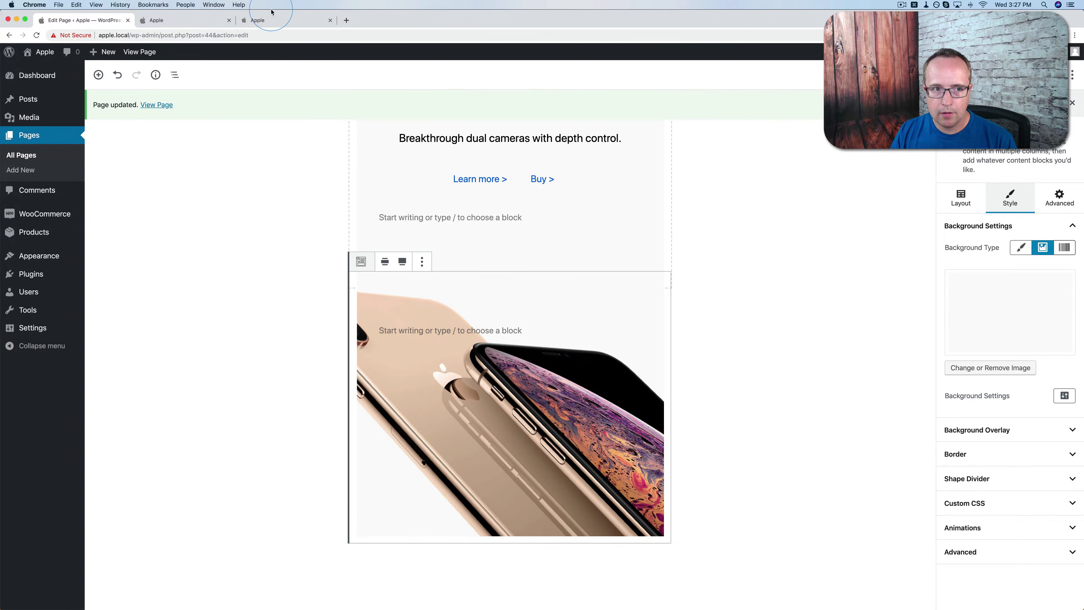
{"action": "left_click", "coordinate": [209, 24]}
{"action": "key", "text": "super+r"}
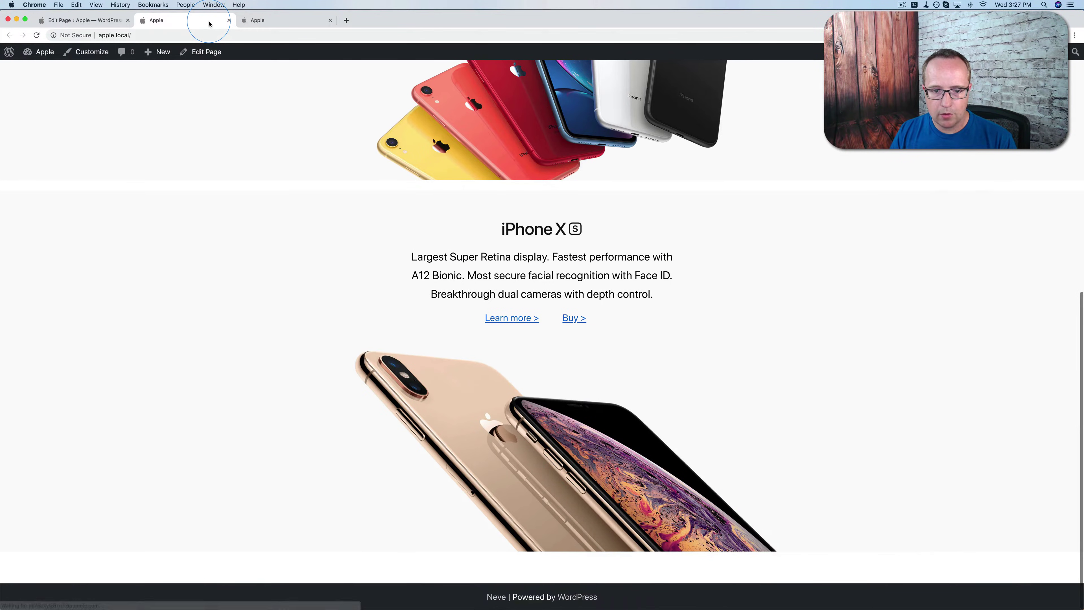
{"action": "scroll", "coordinate": [337, 327], "scroll_direction": "up", "scroll_amount": 3}
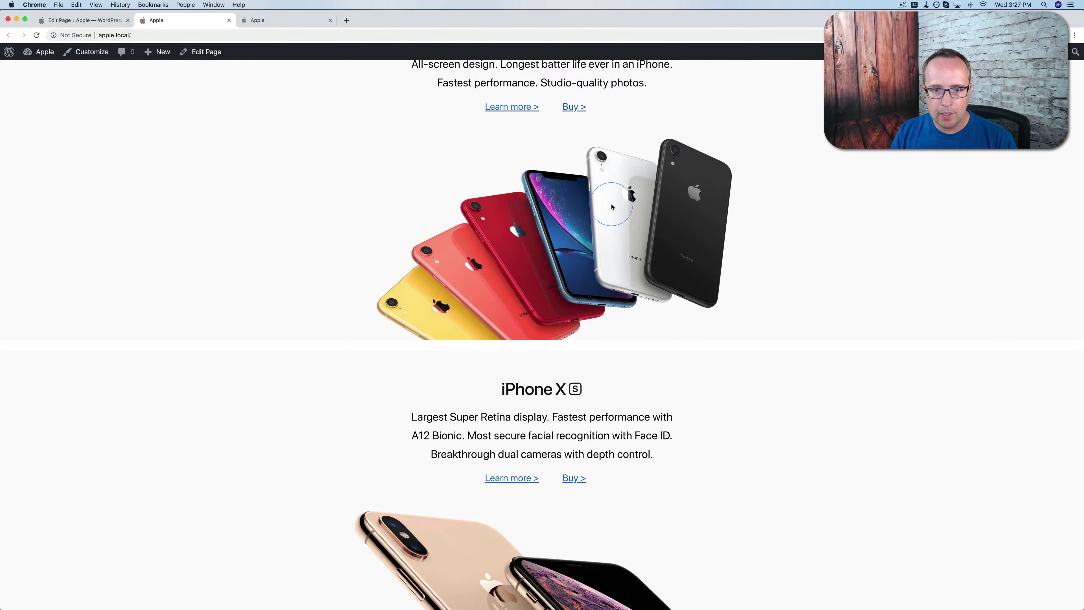
Step: Set the iPhone XR image section's background position to Bottom Center, update the page and check both banners on the live site
{"action": "left_click", "coordinate": [60, 25]}
{"action": "scroll", "coordinate": [452, 327], "scroll_direction": "up", "scroll_amount": 10}
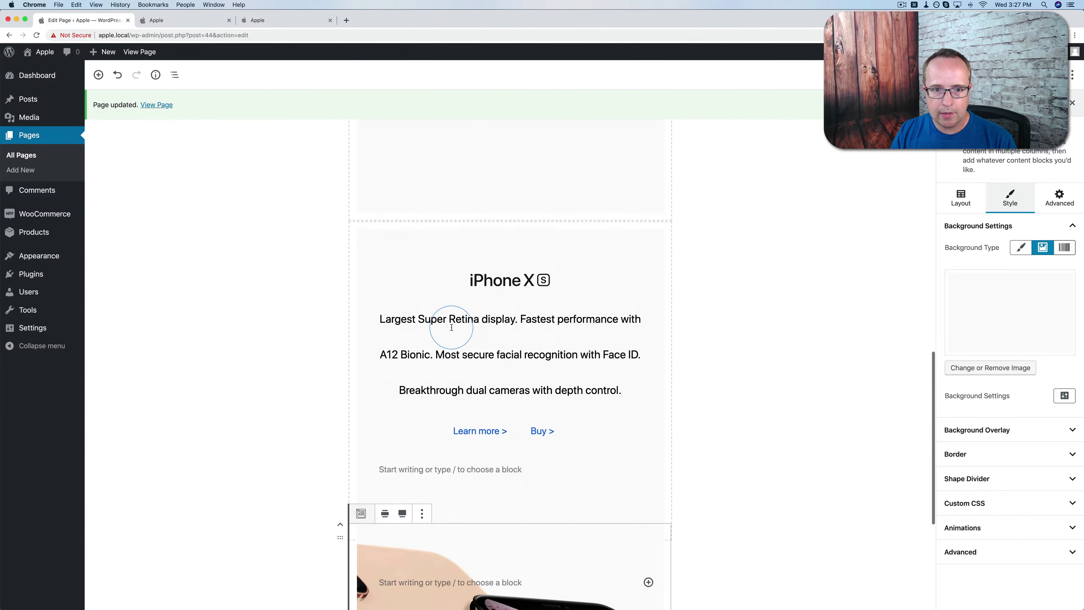
{"action": "left_click", "coordinate": [473, 175]}
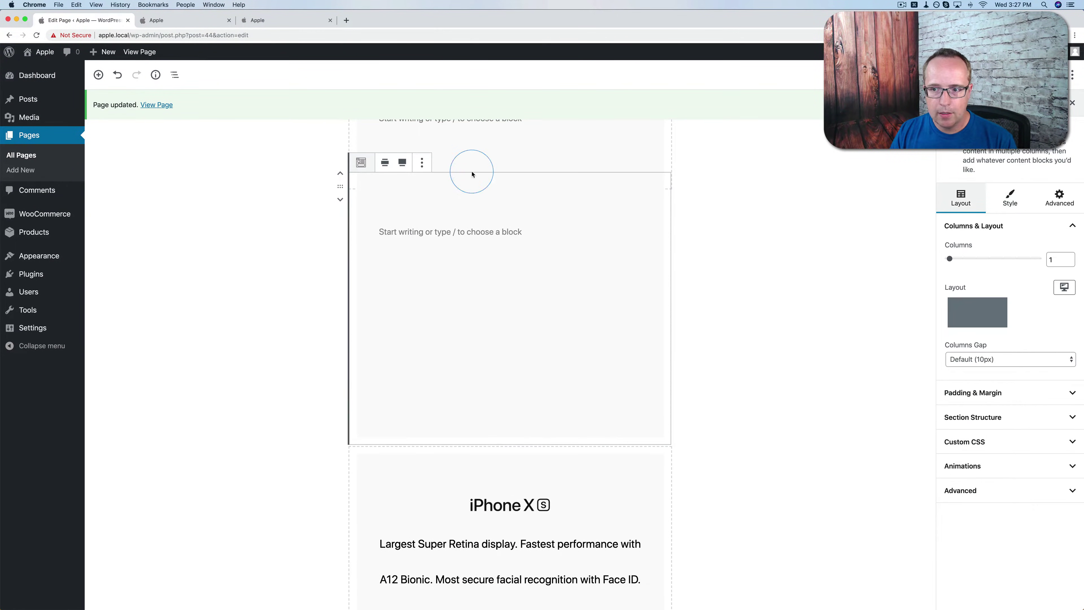
{"action": "left_click", "coordinate": [1010, 198]}
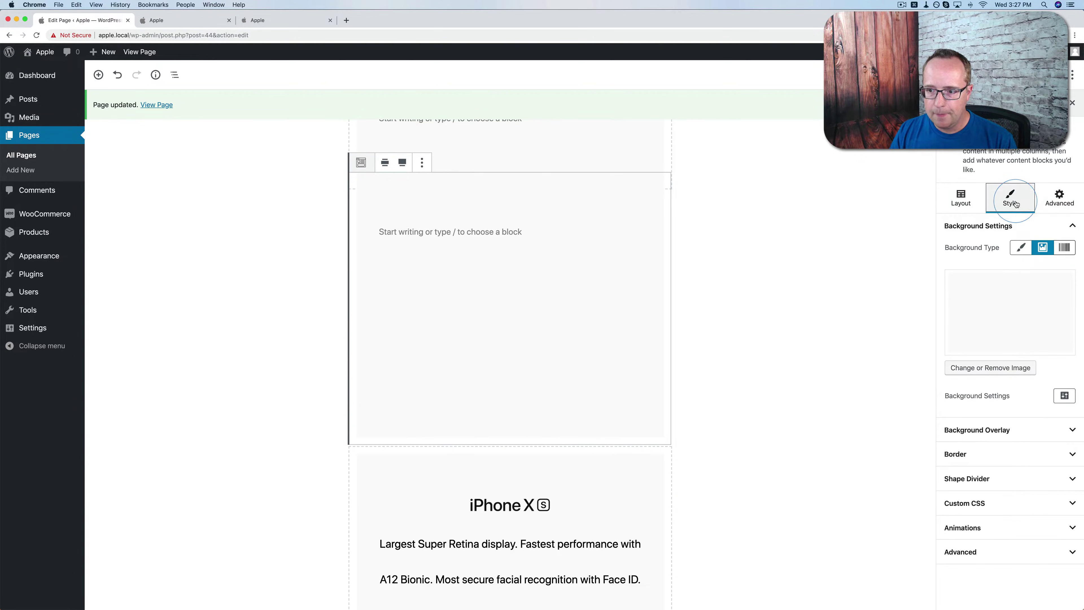
{"action": "left_click", "coordinate": [1065, 396]}
{"action": "left_click", "coordinate": [971, 291]}
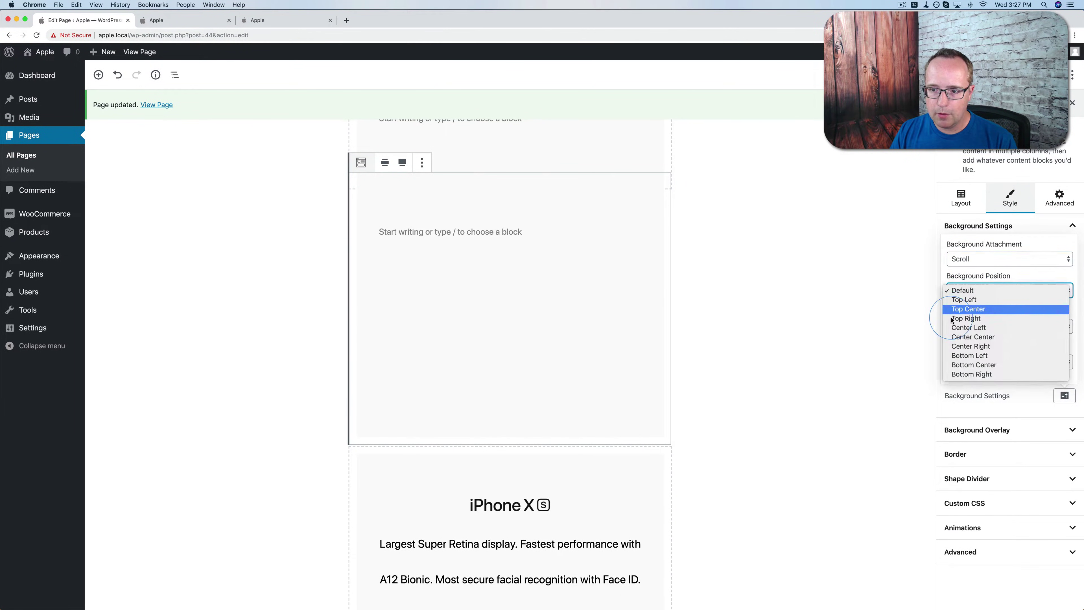
{"action": "left_click", "coordinate": [977, 367]}
{"action": "left_click", "coordinate": [1013, 75]}
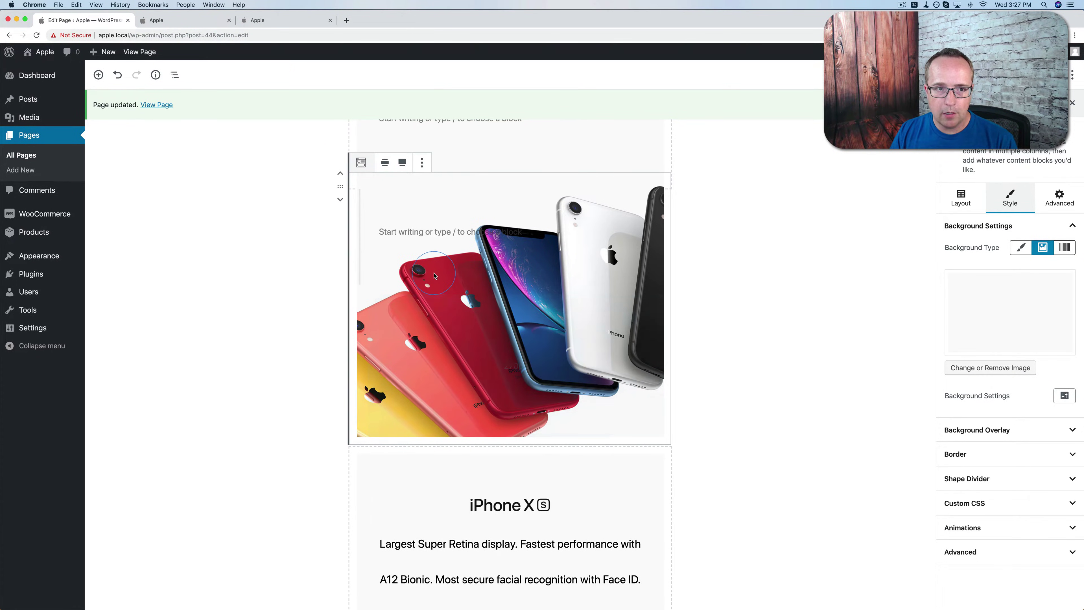
{"action": "left_click", "coordinate": [195, 21]}
{"action": "key", "text": "super+r"}
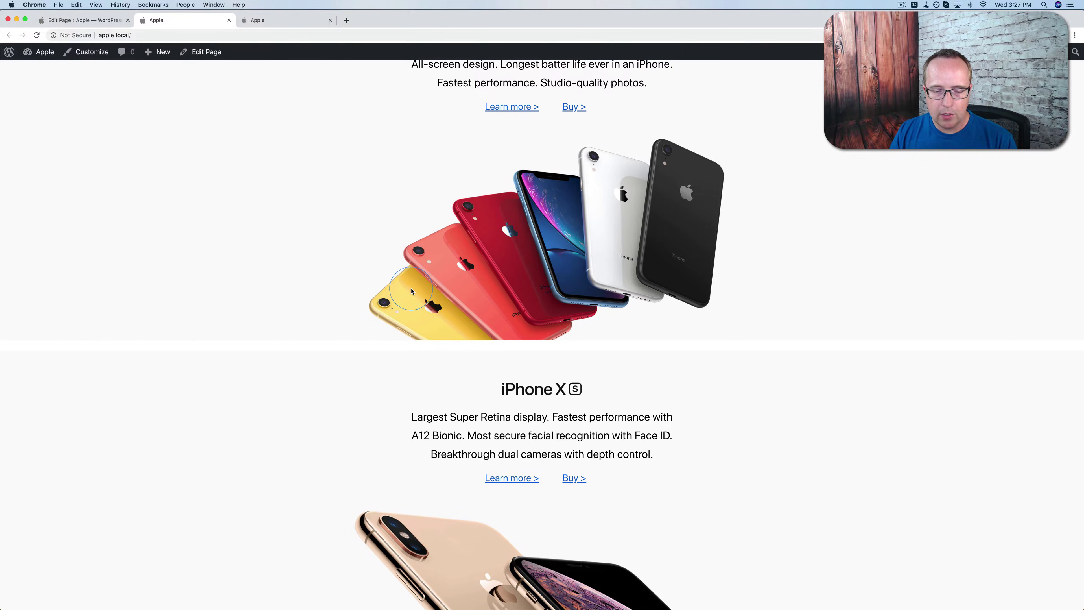
{"action": "scroll", "coordinate": [423, 288], "scroll_direction": "down", "scroll_amount": 5}
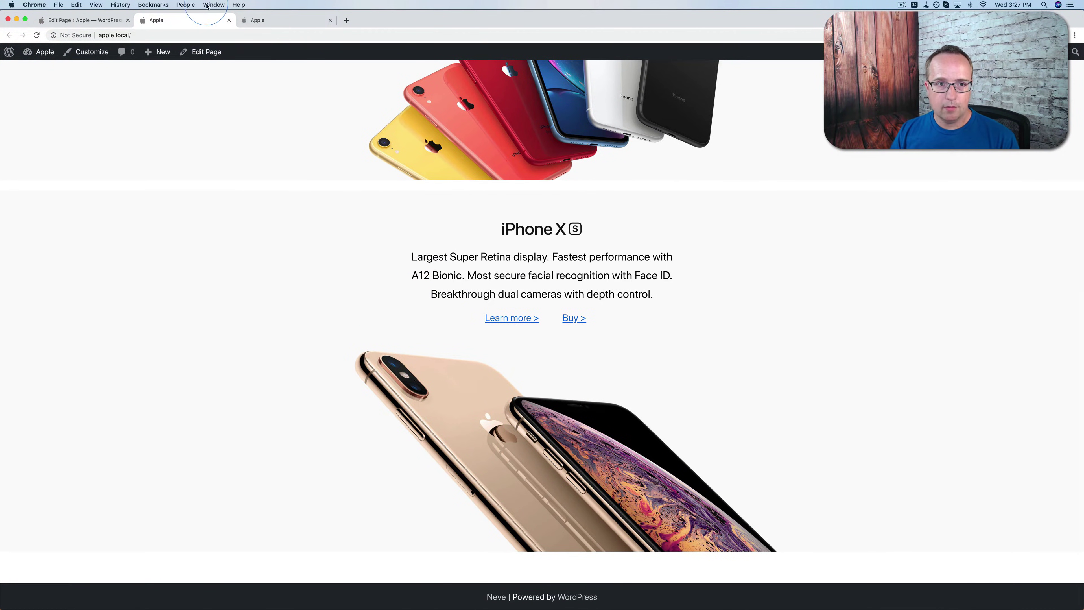
Step: Review the AirPods banner on apple.com and duplicate the iPhone XS image section at the end of the page
{"action": "left_click", "coordinate": [279, 20]}
{"action": "left_click", "coordinate": [292, 210]}
{"action": "scroll", "coordinate": [292, 211], "scroll_direction": "down", "scroll_amount": 2}
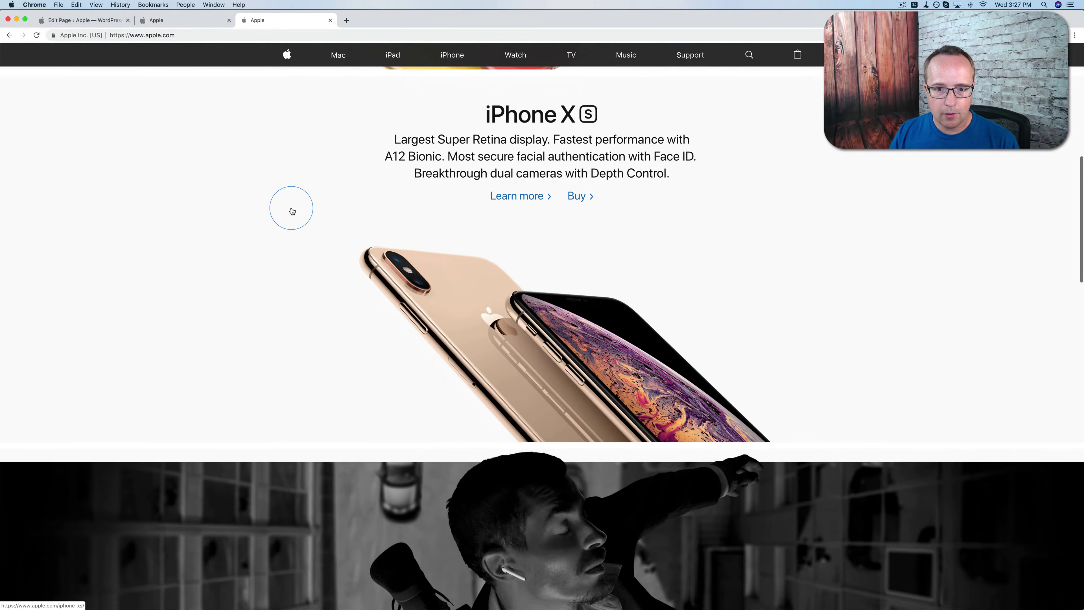
{"action": "scroll", "coordinate": [292, 211], "scroll_direction": "down", "scroll_amount": 7}
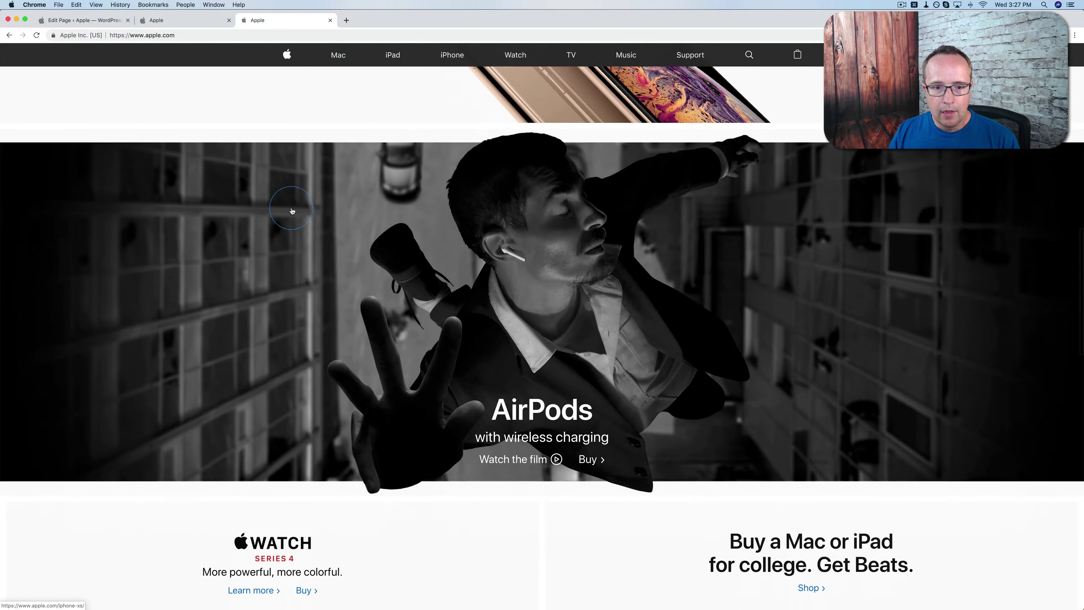
{"action": "scroll", "coordinate": [292, 210], "scroll_direction": "down", "scroll_amount": 1}
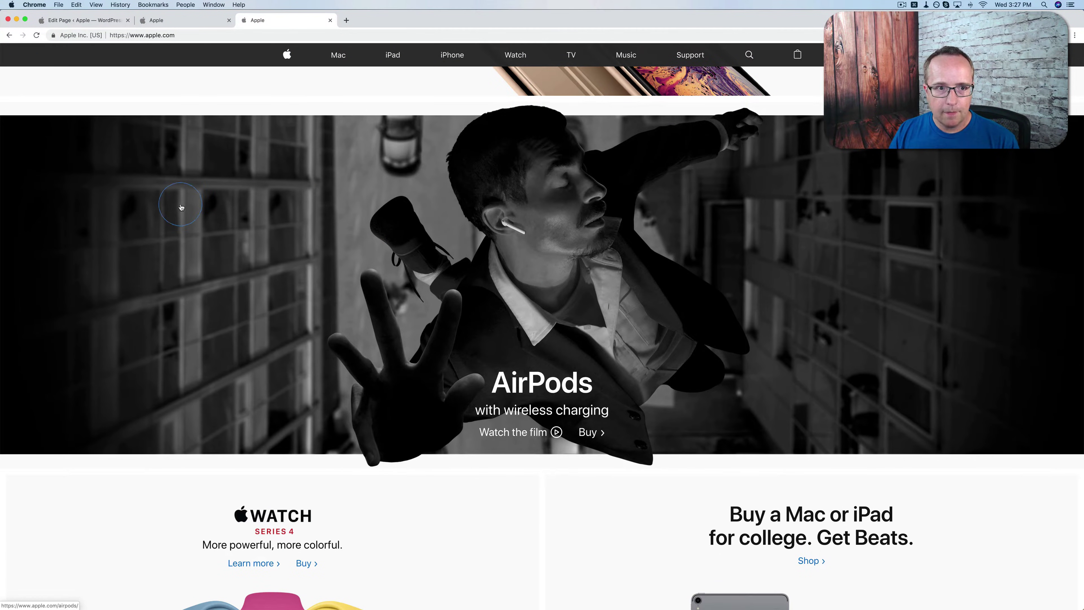
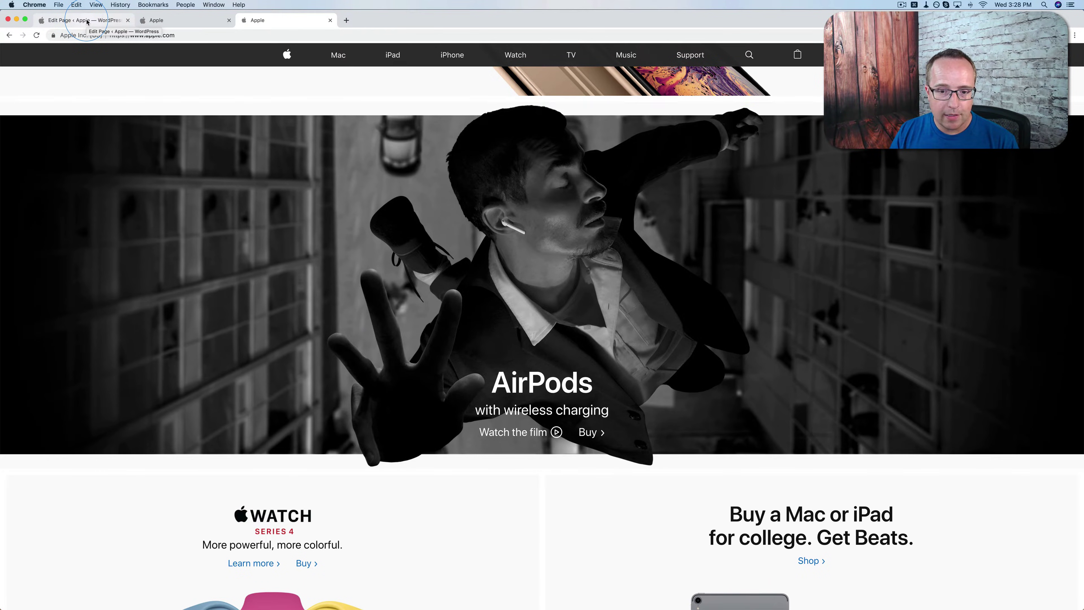
{"action": "left_click", "coordinate": [87, 21]}
{"action": "scroll", "coordinate": [290, 266], "scroll_direction": "down", "scroll_amount": 10}
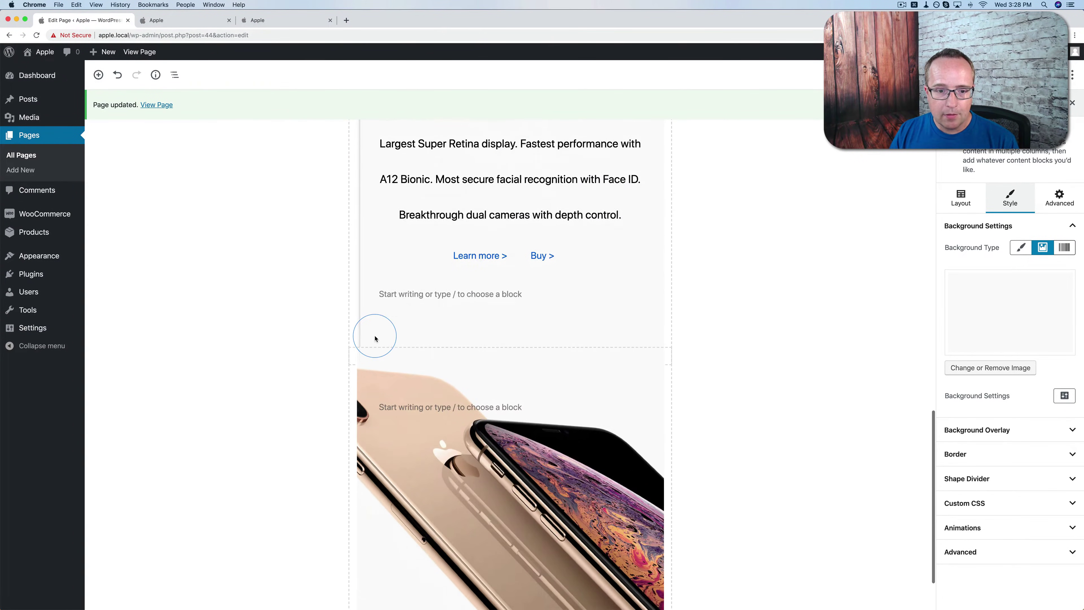
{"action": "scroll", "coordinate": [375, 338], "scroll_direction": "down", "scroll_amount": 3}
{"action": "left_click", "coordinate": [341, 284]}
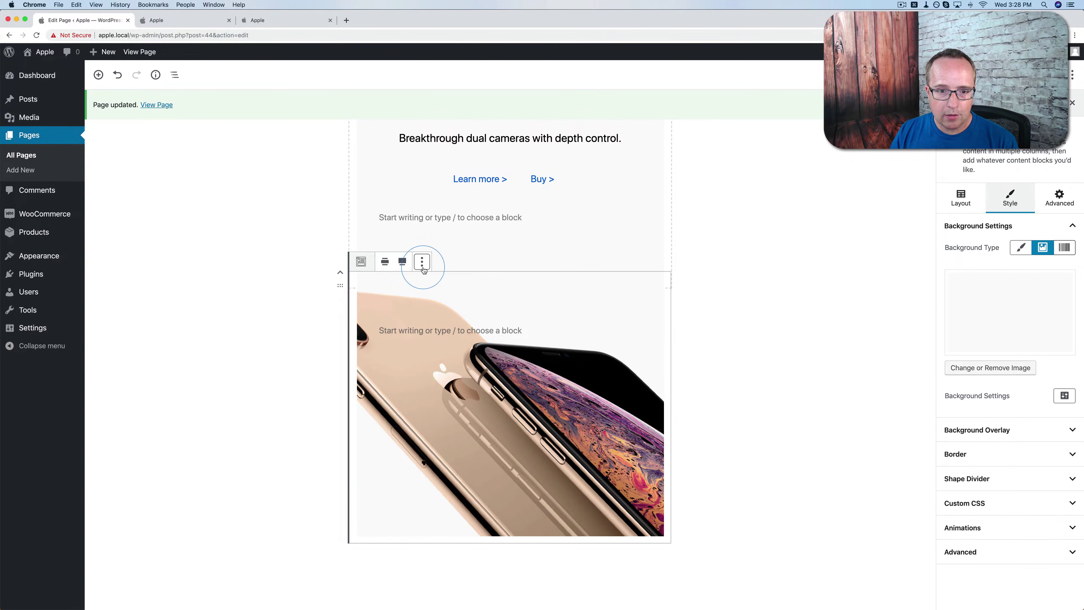
{"action": "left_click", "coordinate": [423, 267]}
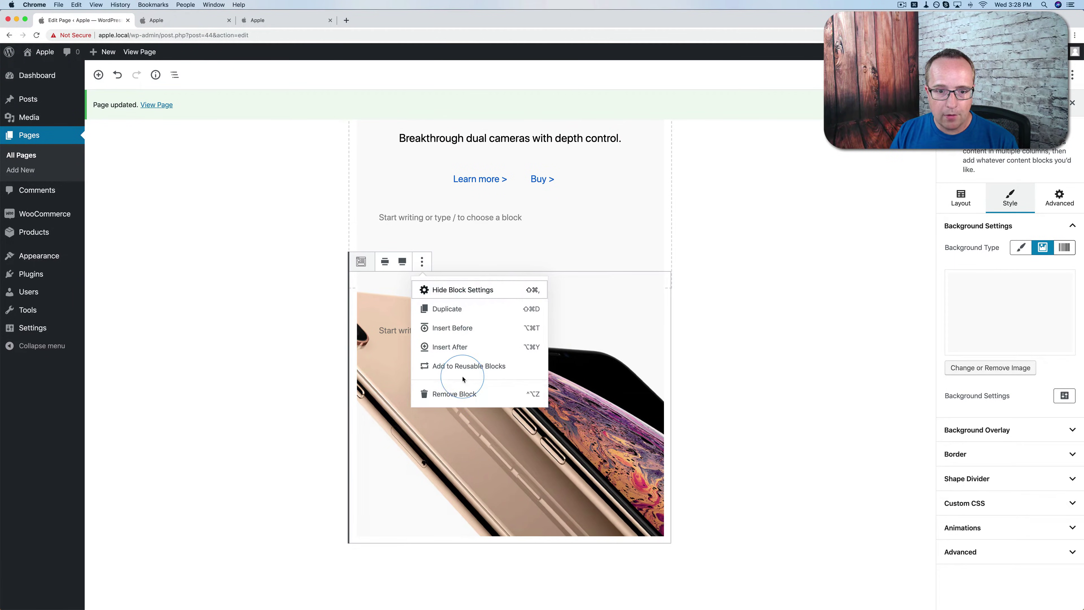
{"action": "left_click", "coordinate": [448, 309]}
{"action": "scroll", "coordinate": [439, 380], "scroll_direction": "down", "scroll_amount": 5}
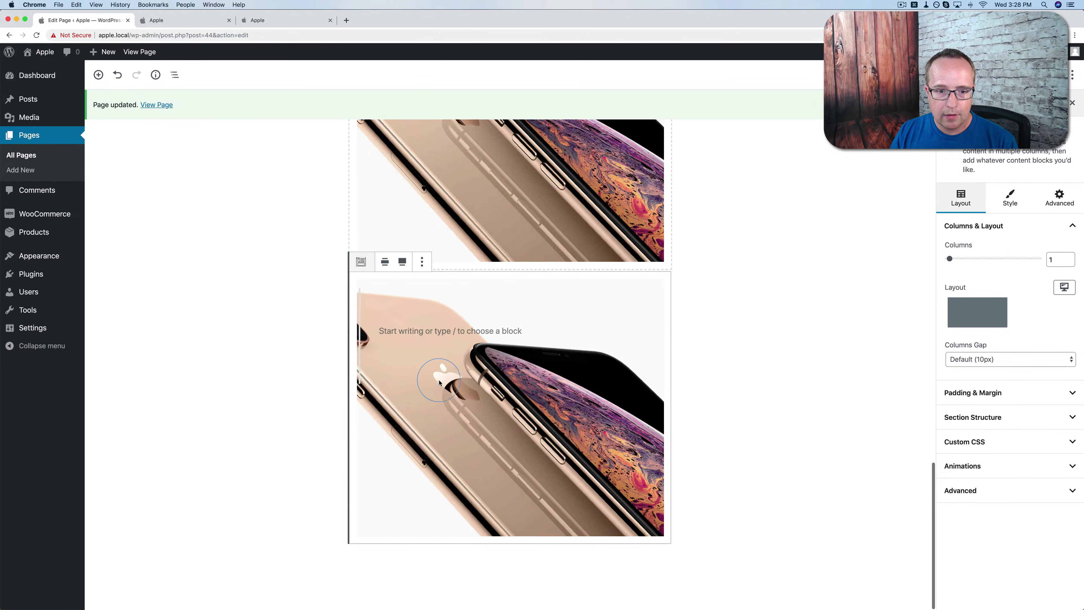
Step: Replace the background image of the duplicated last section with hero-image-airpods.jpg and check the new banner on the live page
{"action": "left_click", "coordinate": [440, 383]}
{"action": "left_click", "coordinate": [341, 285]}
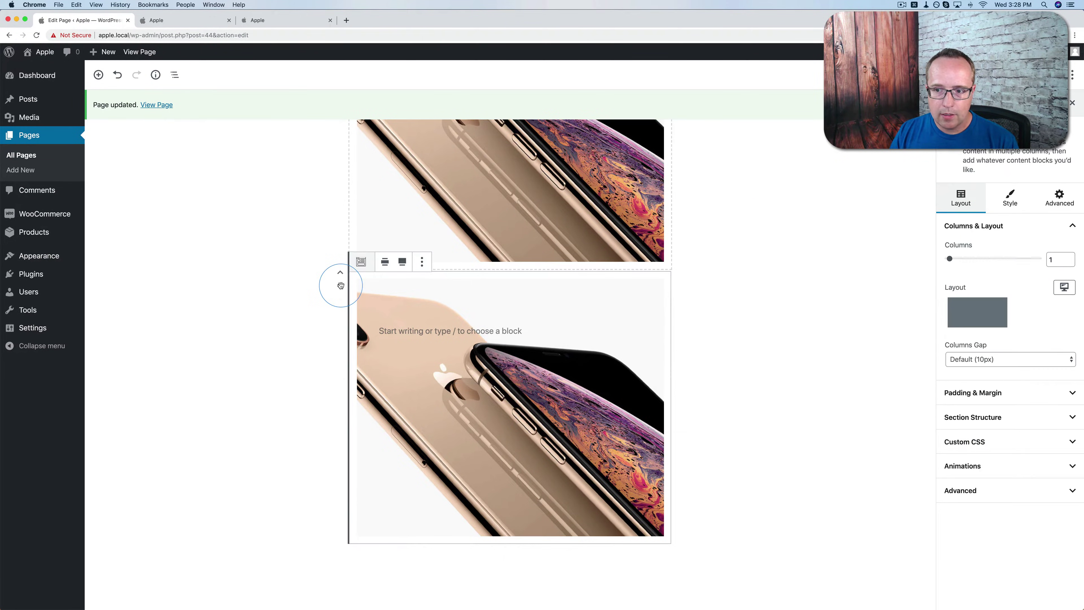
{"action": "left_click", "coordinate": [1010, 197]}
{"action": "left_click", "coordinate": [1042, 250]}
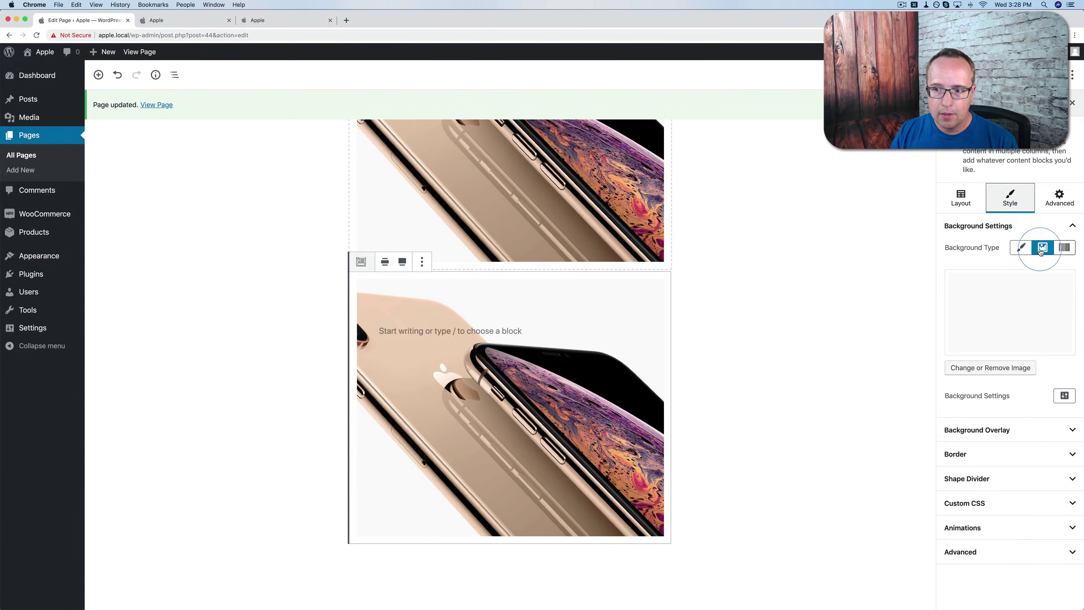
{"action": "left_click", "coordinate": [991, 368]}
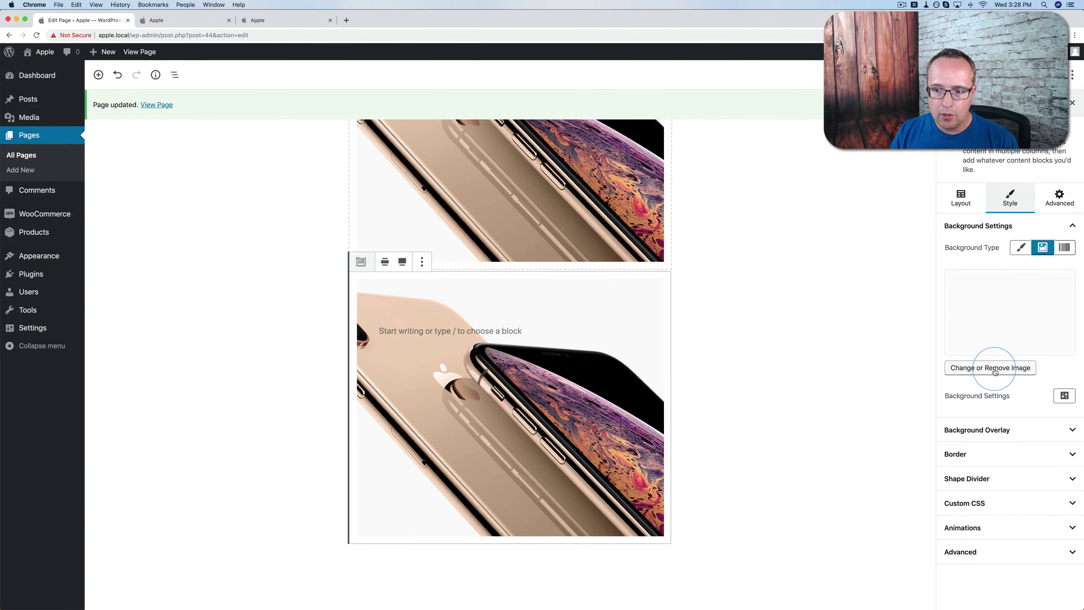
{"action": "left_click", "coordinate": [980, 342]}
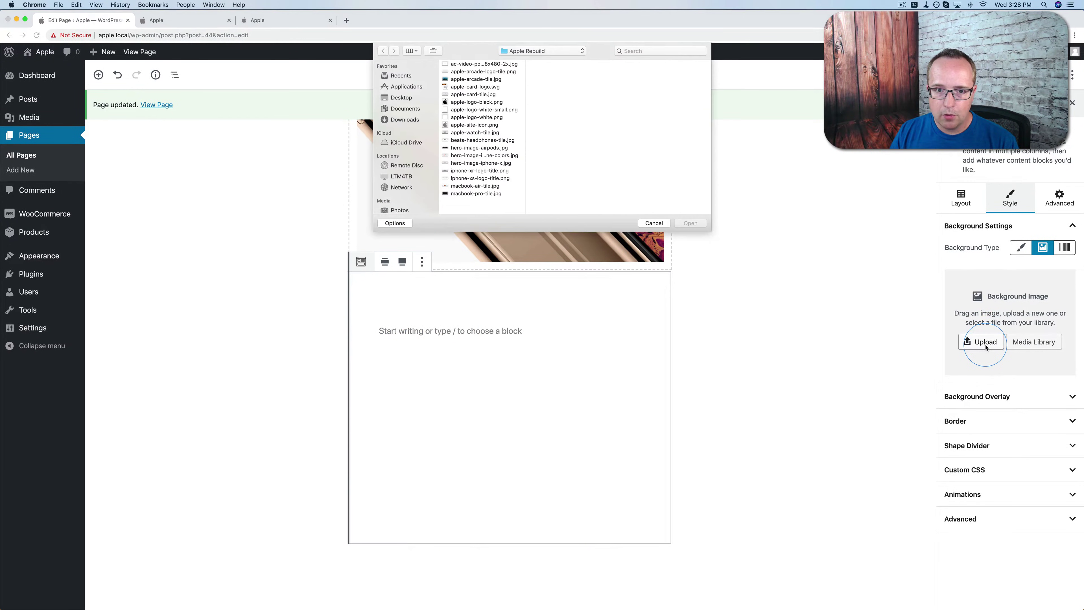
{"action": "left_click", "coordinate": [497, 148]}
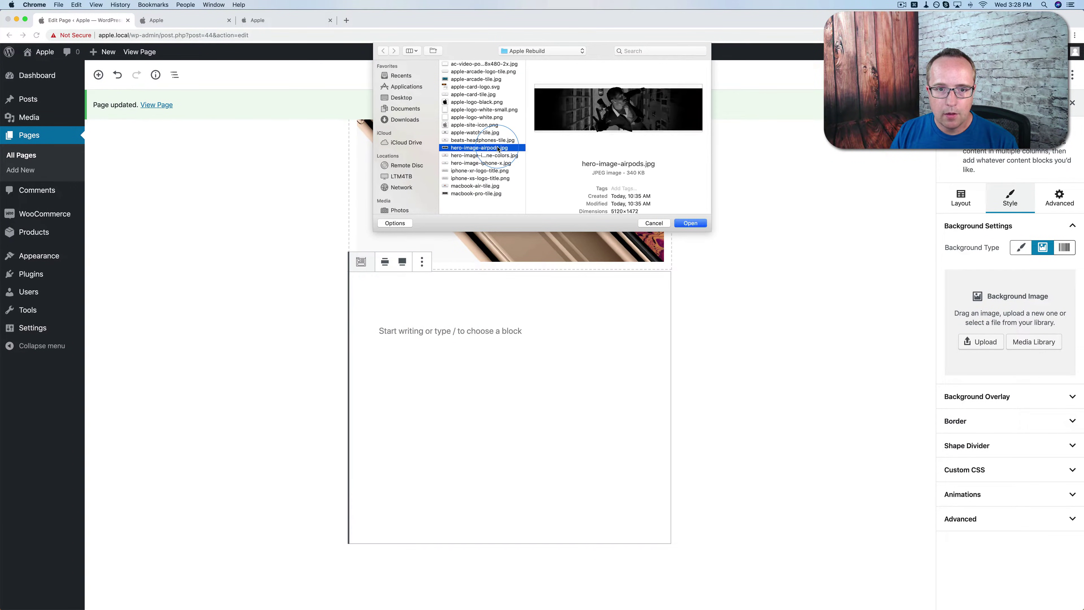
{"action": "left_click", "coordinate": [690, 224]}
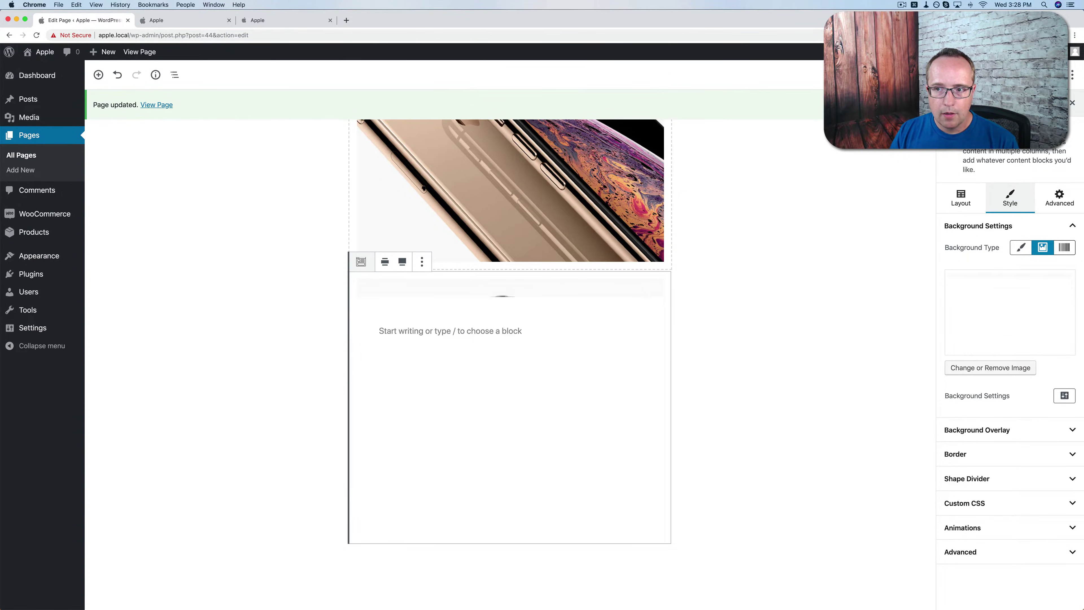
{"action": "left_click", "coordinate": [197, 22]}
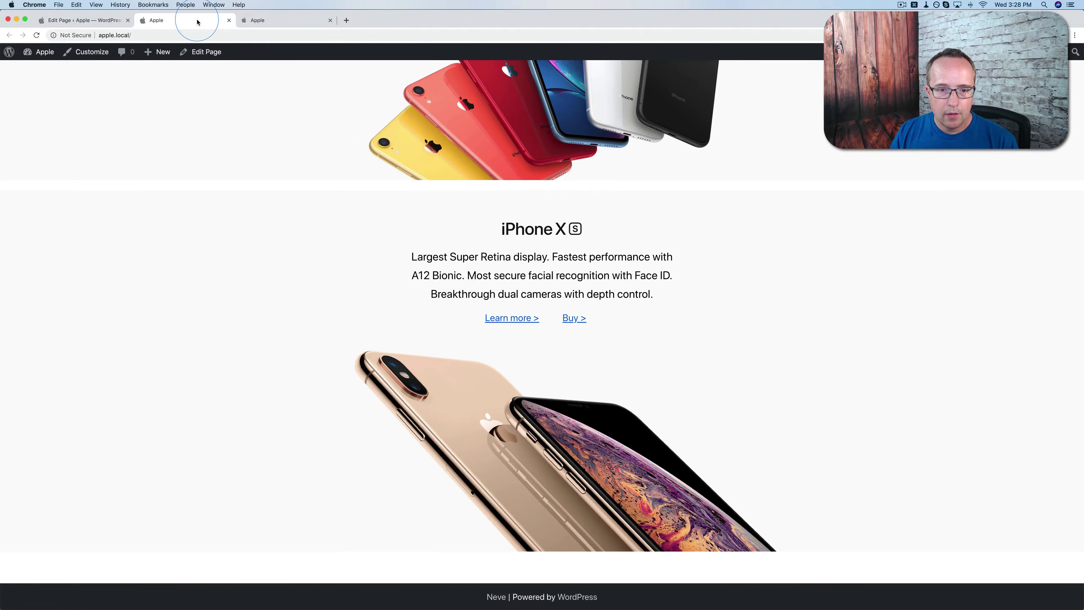
{"action": "scroll", "coordinate": [225, 281], "scroll_direction": "down", "scroll_amount": 5}
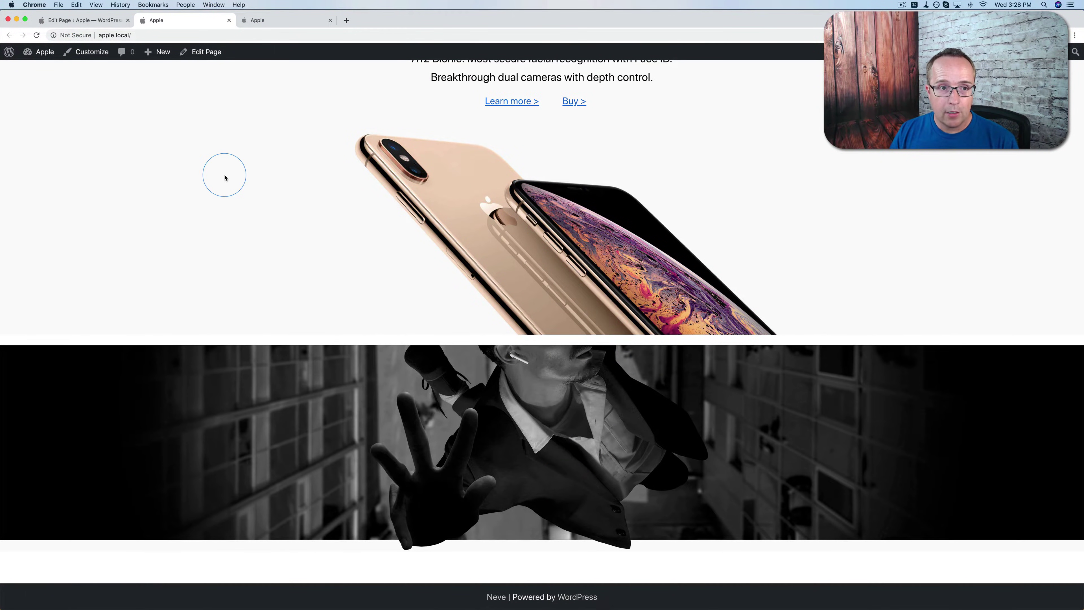
Step: Inspect the AirPods section's container on the live page and try a bottom padding of 310px in its styles
{"action": "right_click", "coordinate": [239, 404]}
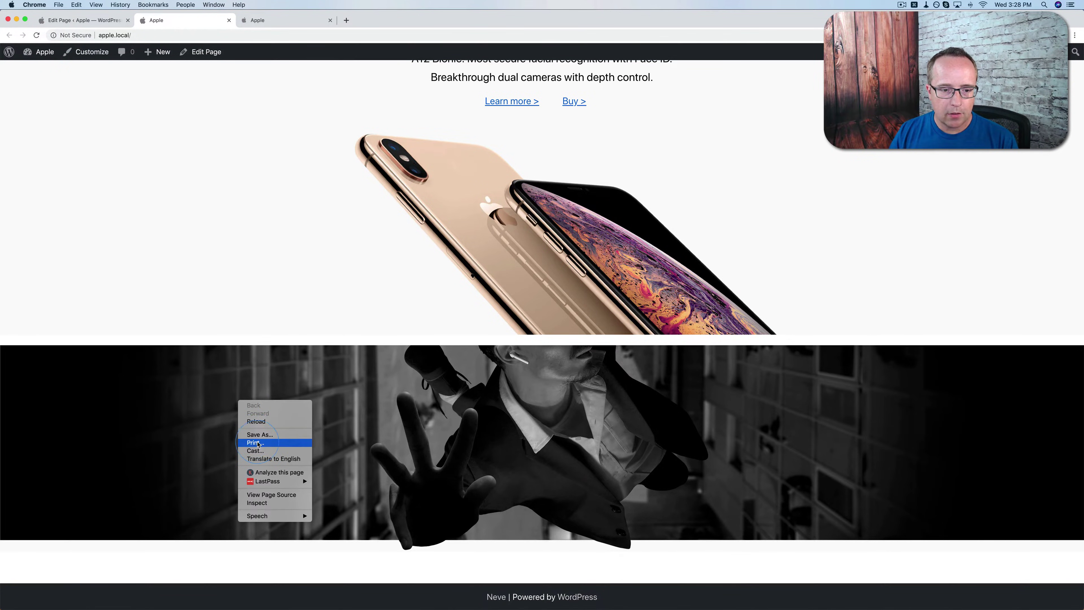
{"action": "left_click", "coordinate": [263, 507]}
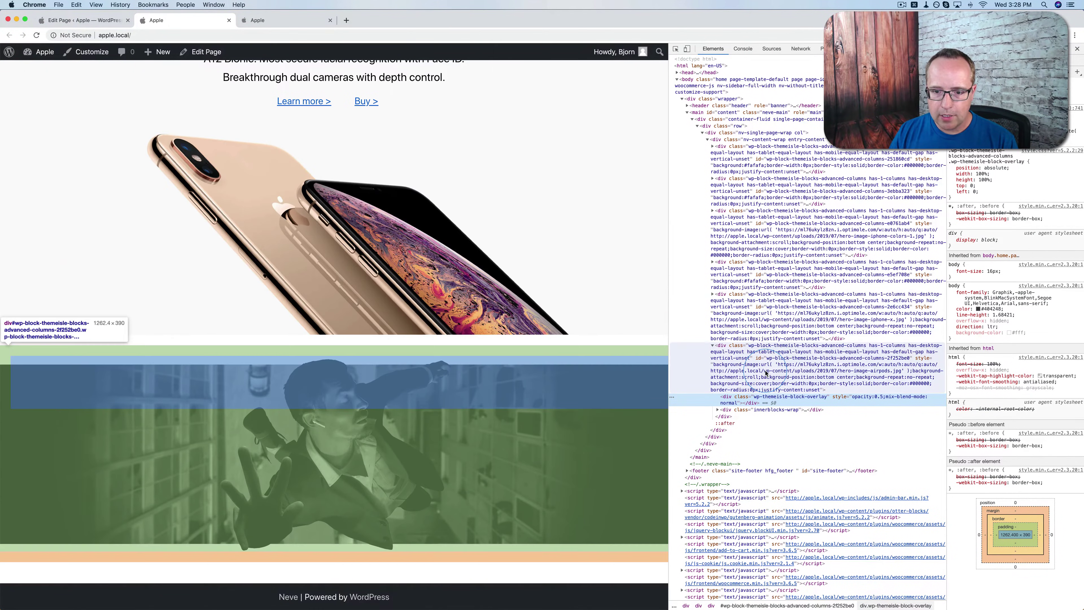
{"action": "left_click", "coordinate": [752, 376]}
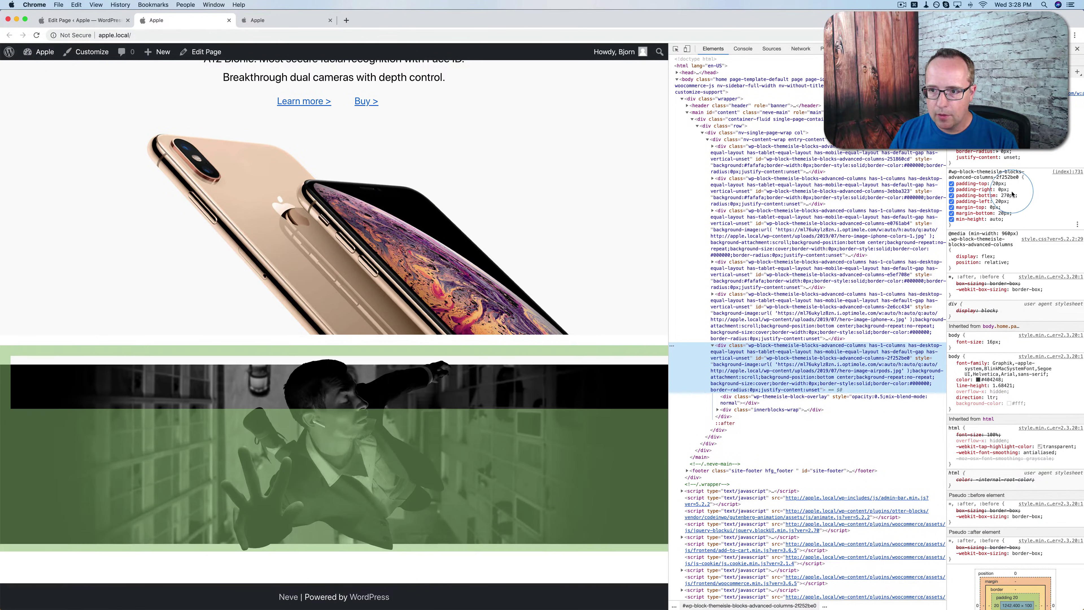
{"action": "left_click", "coordinate": [1007, 196]}
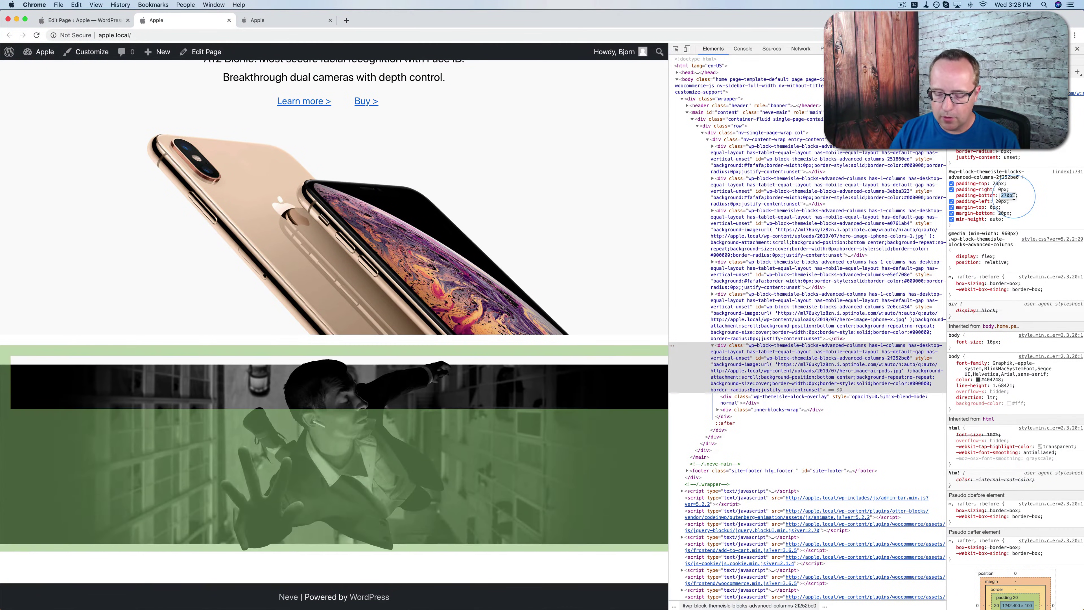
{"action": "key", "text": "shift+Up"}
{"action": "key", "text": "shift+Up"}
{"action": "key", "text": "shift+Up"}
{"action": "key", "text": "shift+Up"}
{"action": "key", "text": "shift+Up"}
{"action": "key", "text": "shift+Up"}
{"action": "key", "text": "shift+Up"}
{"action": "key", "text": "shift+Up"}
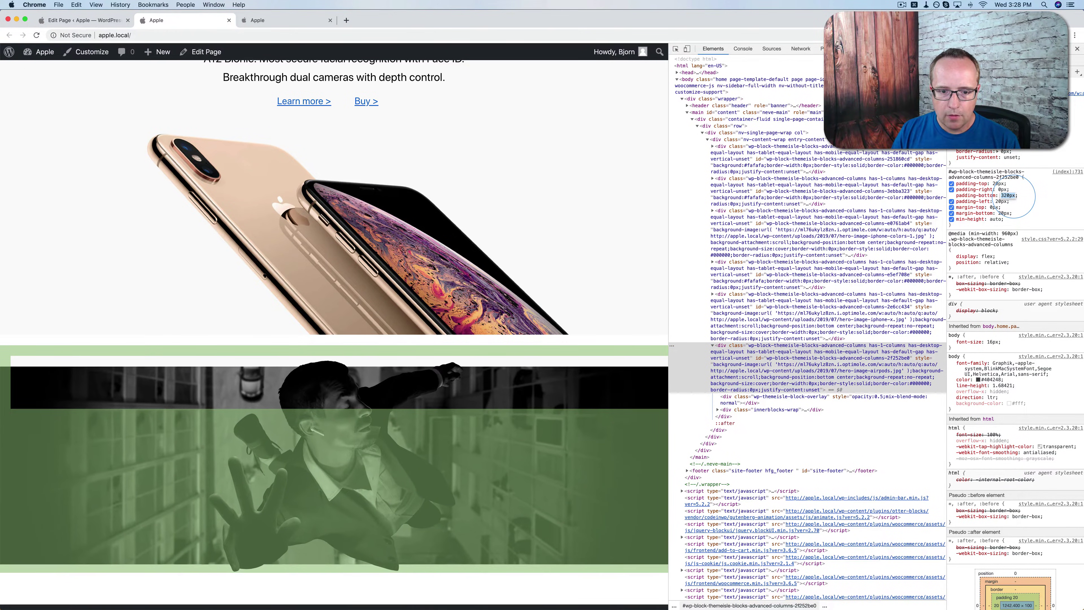
{"action": "key", "text": "shift+Up"}
{"action": "key", "text": "shift+Up"}
{"action": "key", "text": "shift+Up"}
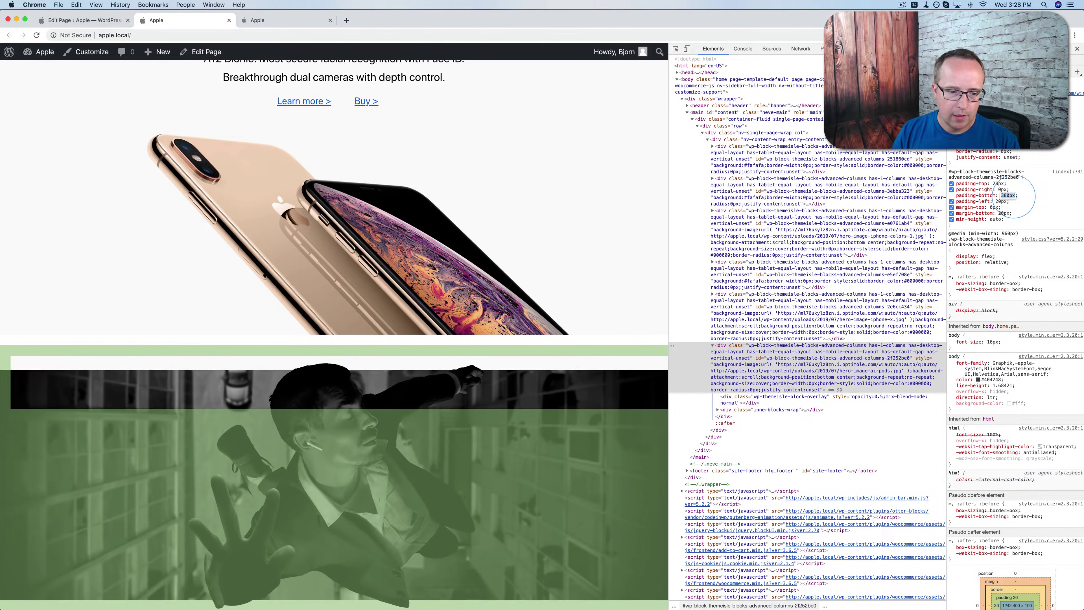
{"action": "key", "text": "shift+Down"}
{"action": "key", "text": "shift+Down"}
{"action": "key", "text": "shift+Down"}
{"action": "key", "text": "shift+Down"}
{"action": "key", "text": "shift+Down"}
{"action": "key", "text": "shift+Down"}
{"action": "key", "text": "shift+Down"}
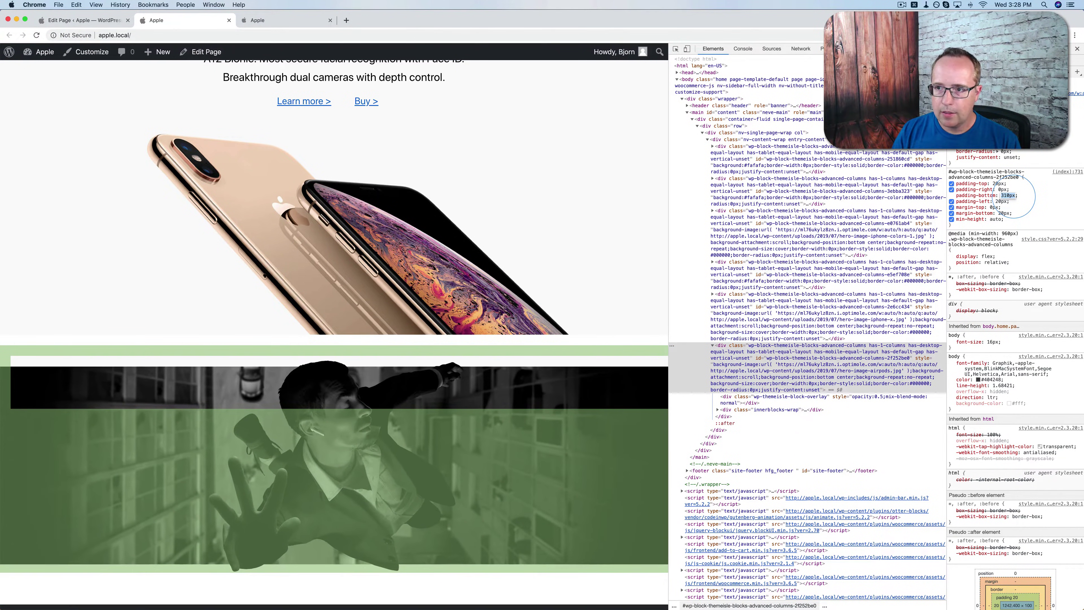
Step: Dock the developer tools below the page and inspect the AirPods section's container at full page width
{"action": "left_click", "coordinate": [1065, 48]}
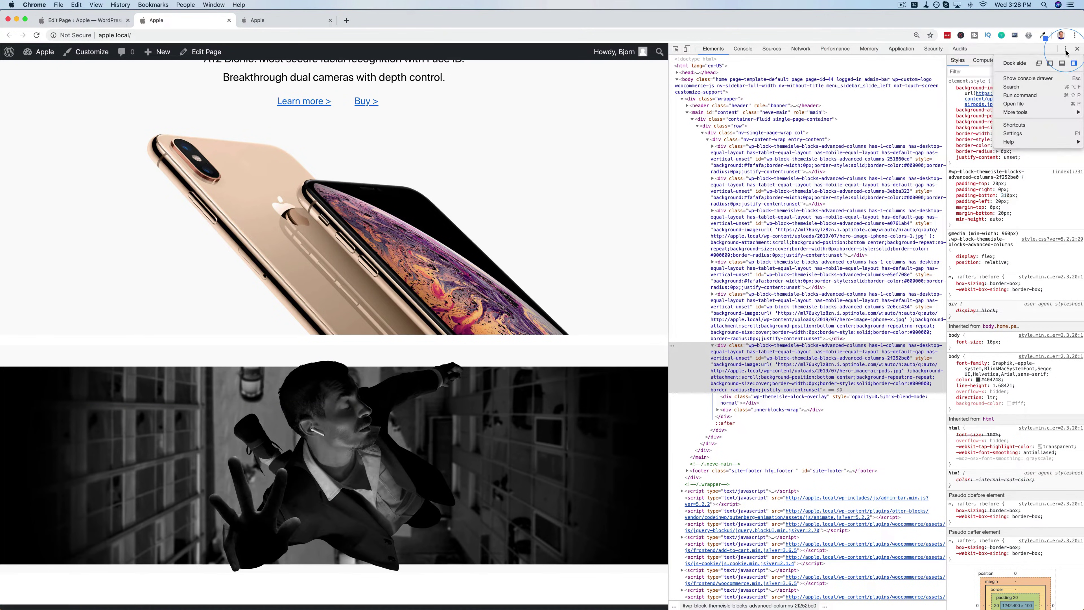
{"action": "left_click", "coordinate": [1062, 64]}
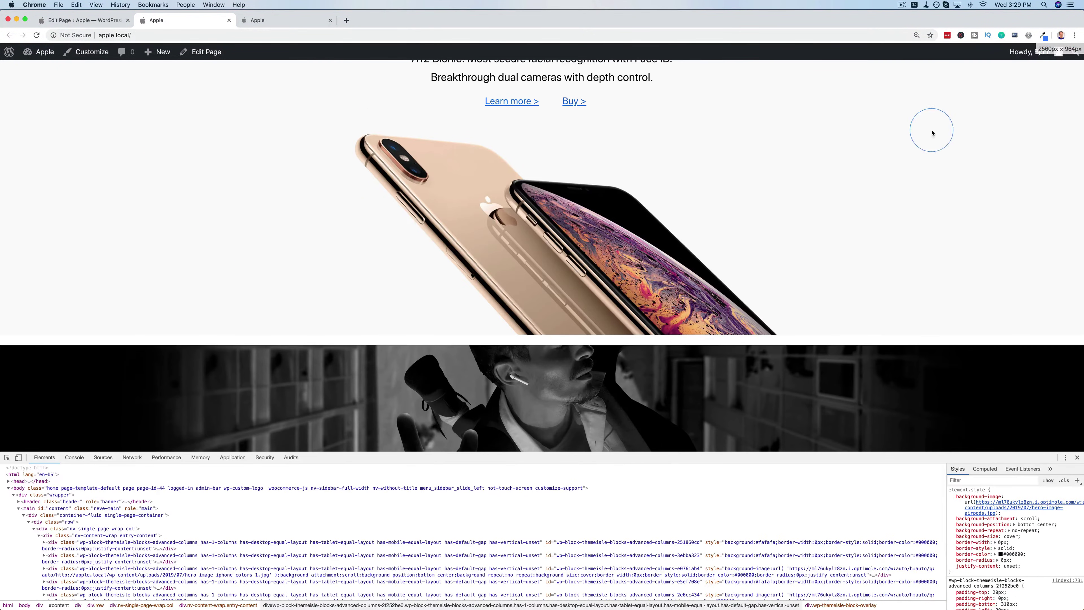
{"action": "scroll", "coordinate": [932, 133], "scroll_direction": "down", "scroll_amount": 5}
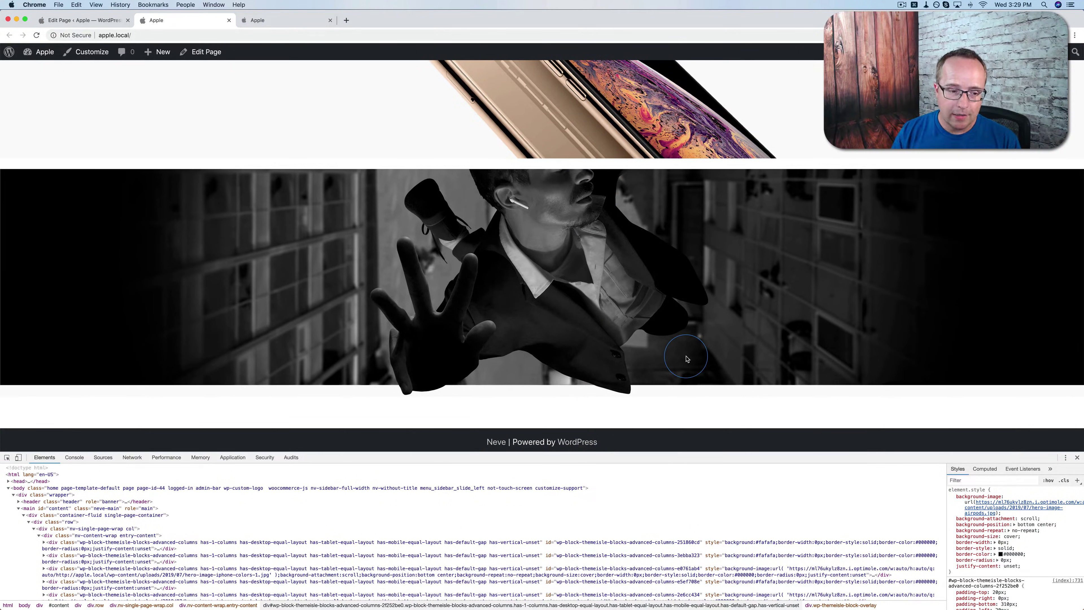
{"action": "right_click", "coordinate": [331, 282]}
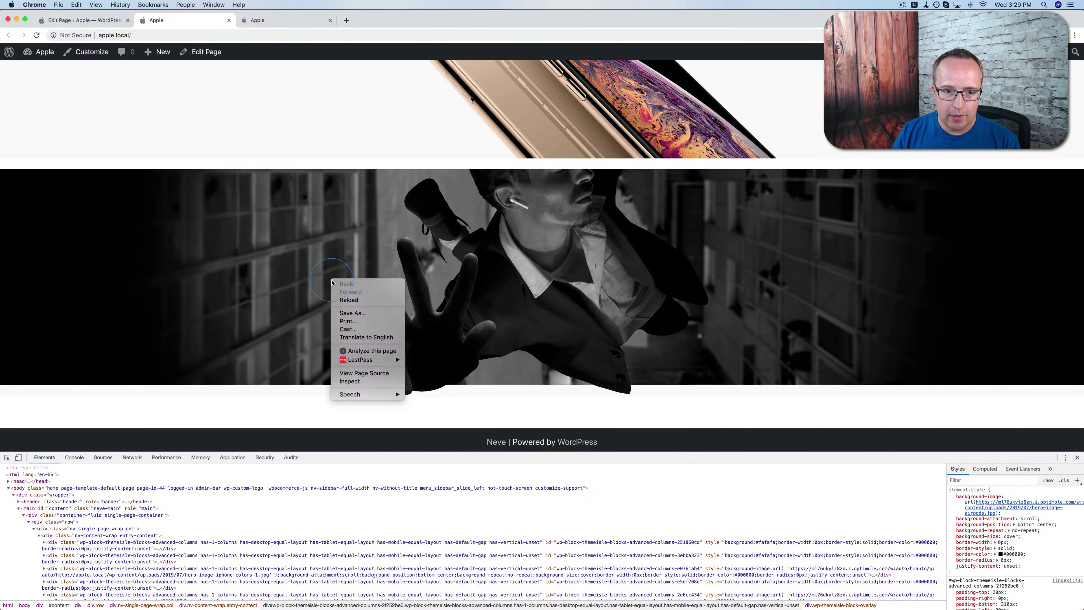
{"action": "left_click", "coordinate": [355, 386]}
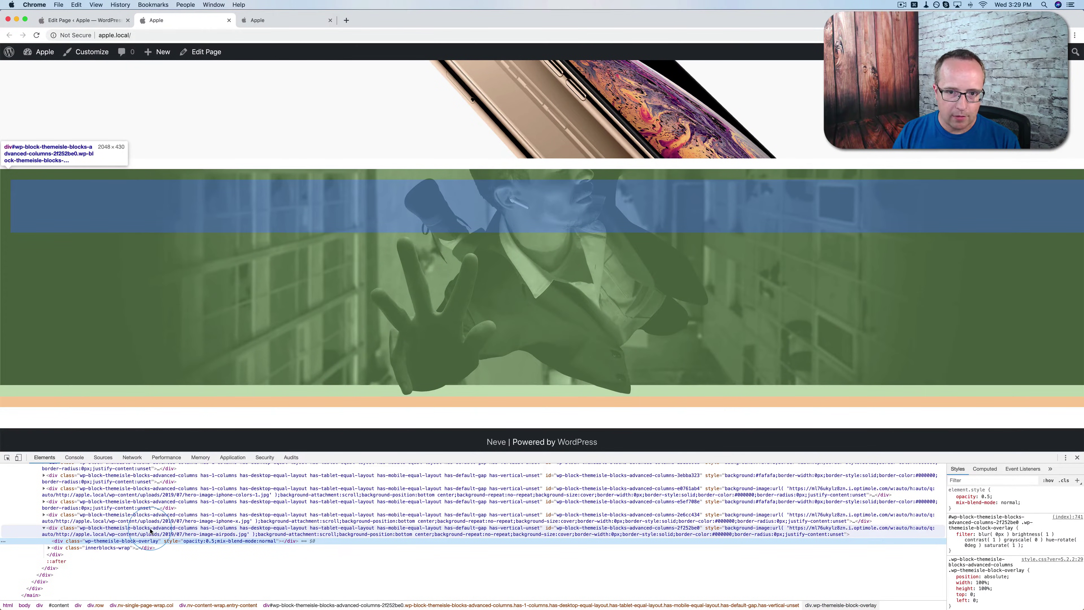
{"action": "left_click", "coordinate": [151, 531]}
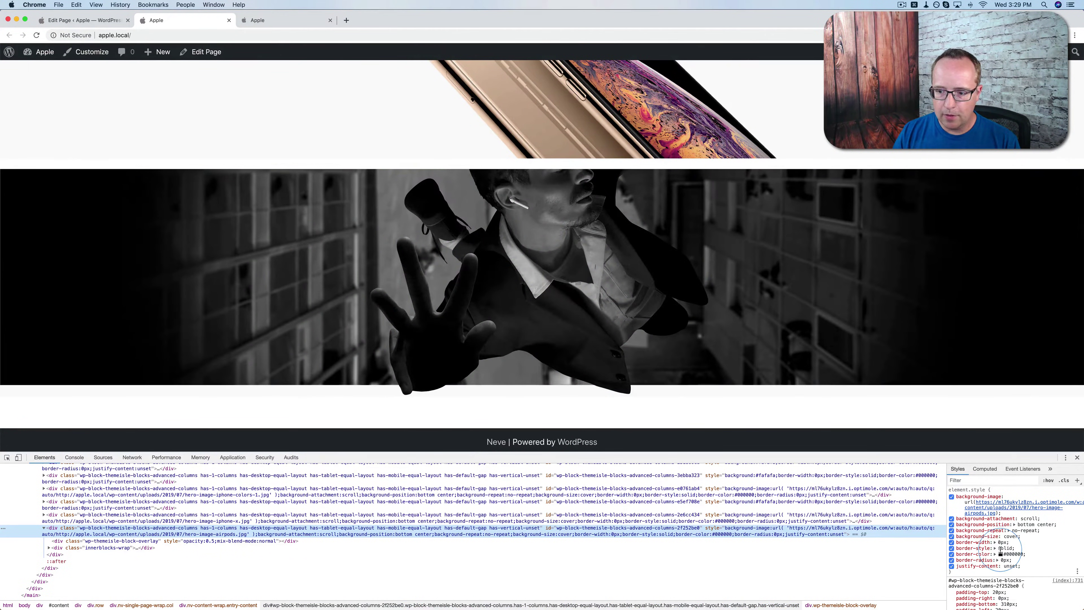
Step: Raise the inspected AirPods container's bottom padding to 434px in the live styles to fit the whole figure
{"action": "scroll", "coordinate": [1001, 550], "scroll_direction": "down", "scroll_amount": 2}
{"action": "left_click", "coordinate": [1011, 569]}
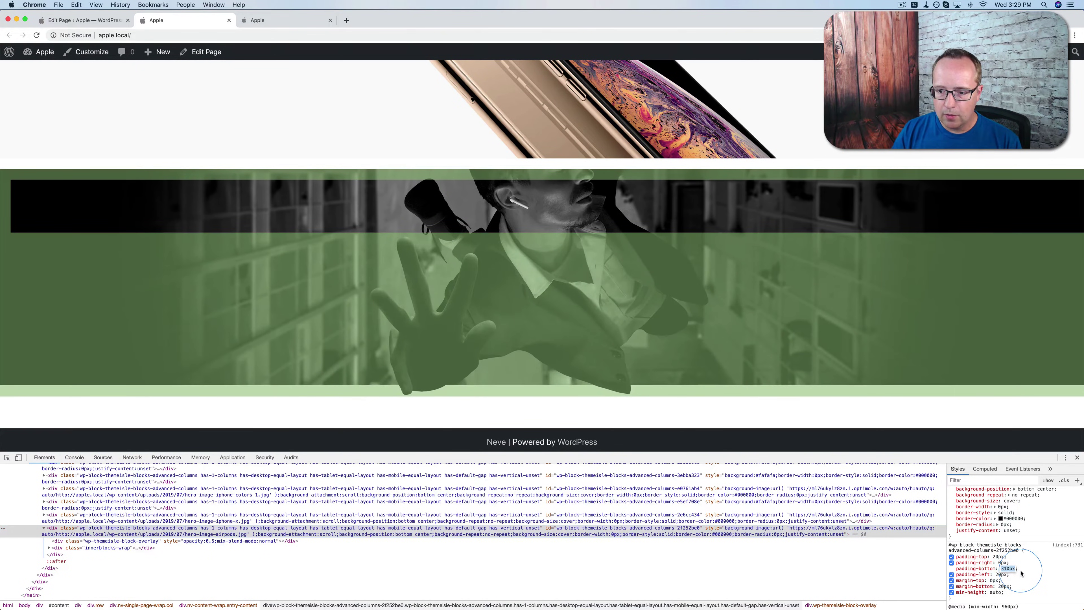
{"action": "key", "text": "shift+Up"}
{"action": "key", "text": "shift+Up"}
{"action": "key", "text": "shift+Up"}
{"action": "key", "text": "shift+Up"}
{"action": "key", "text": "shift+Up"}
{"action": "key", "text": "shift+Up"}
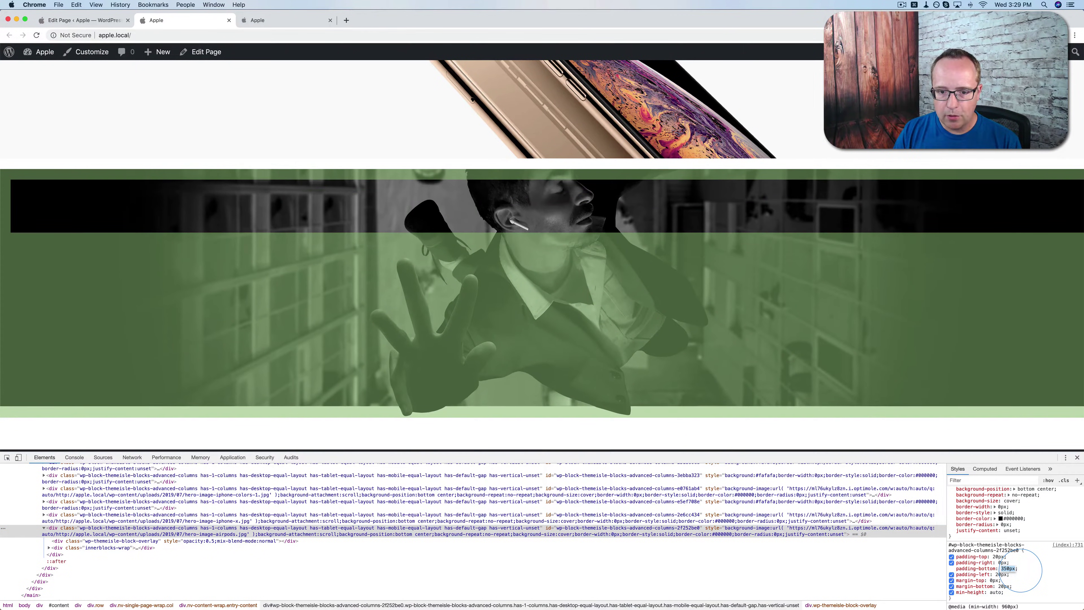
{"action": "key", "text": "shift+Up"}
{"action": "key", "text": "shift+Up"}
{"action": "key", "text": "shift+Up"}
{"action": "key", "text": "shift+Up"}
{"action": "key", "text": "shift+Up"}
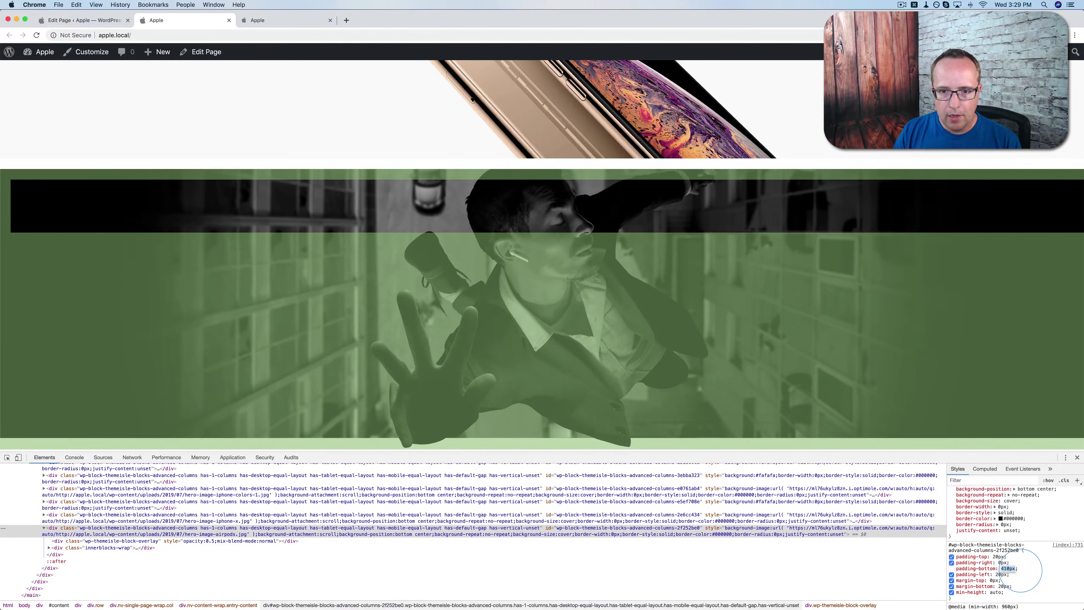
{"action": "key", "text": "shift+Up"}
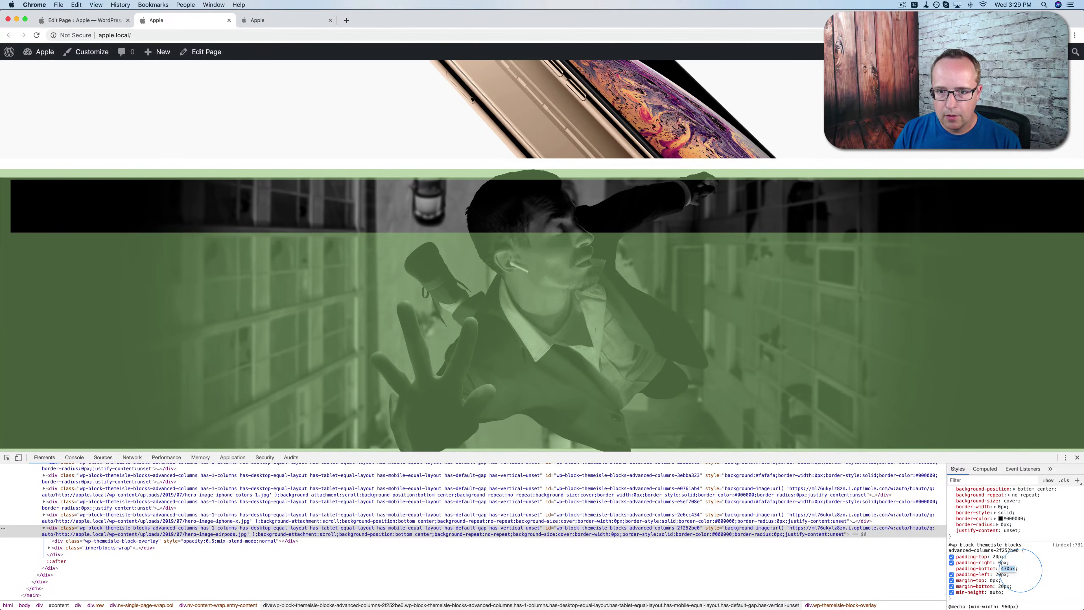
{"action": "key", "text": "Up"}
{"action": "key", "text": "Up"}
{"action": "key", "text": "Up"}
{"action": "key", "text": "Up"}
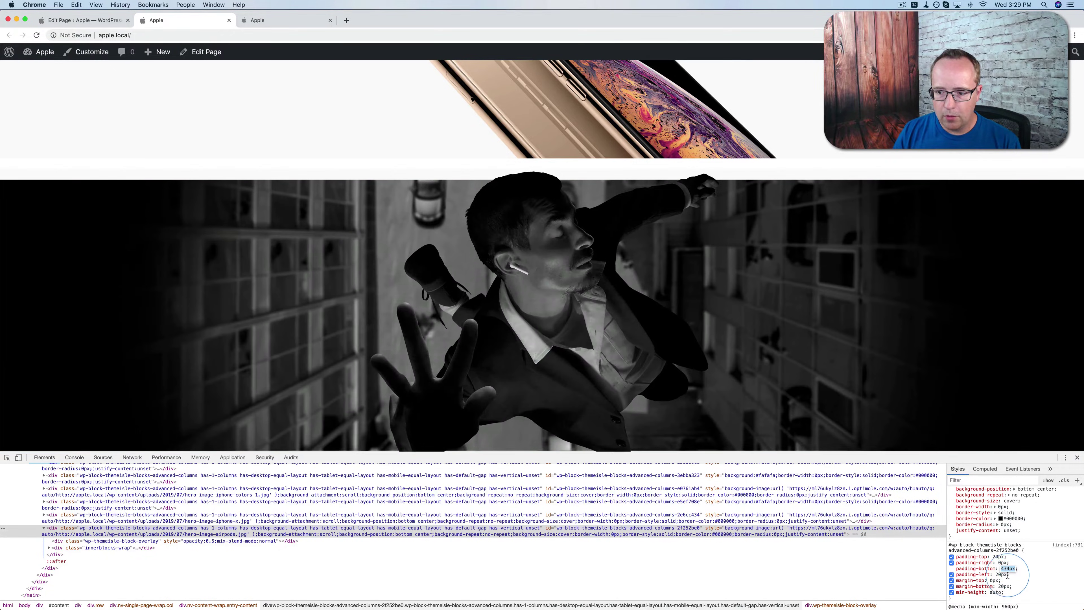
{"action": "left_click", "coordinate": [1010, 570]}
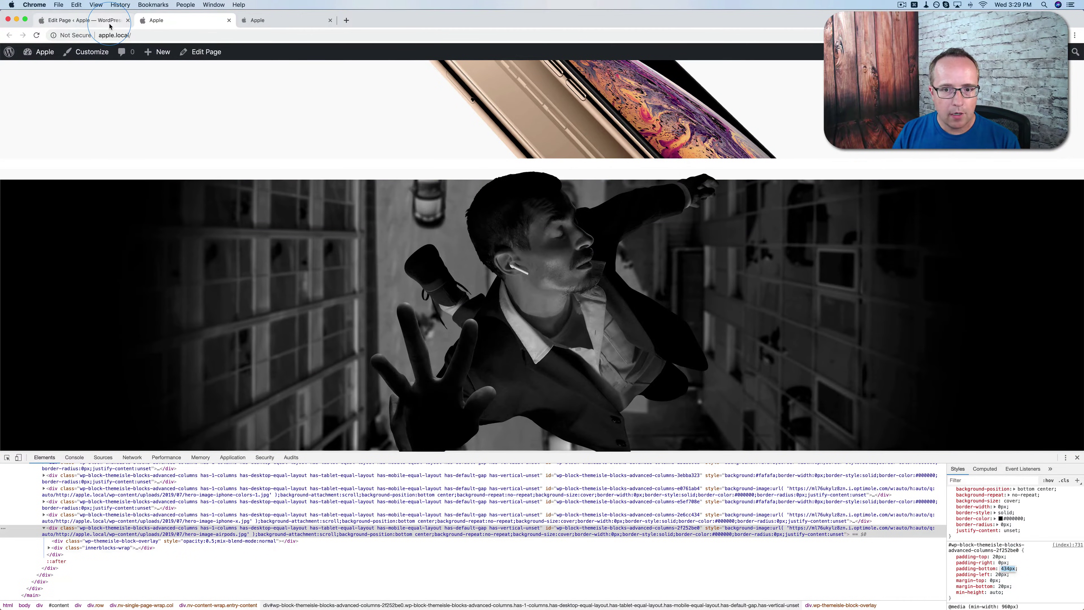
Step: Set the AirPods section's bottom padding to 434 in the WordPress page editor and update the page
{"action": "left_click", "coordinate": [107, 20]}
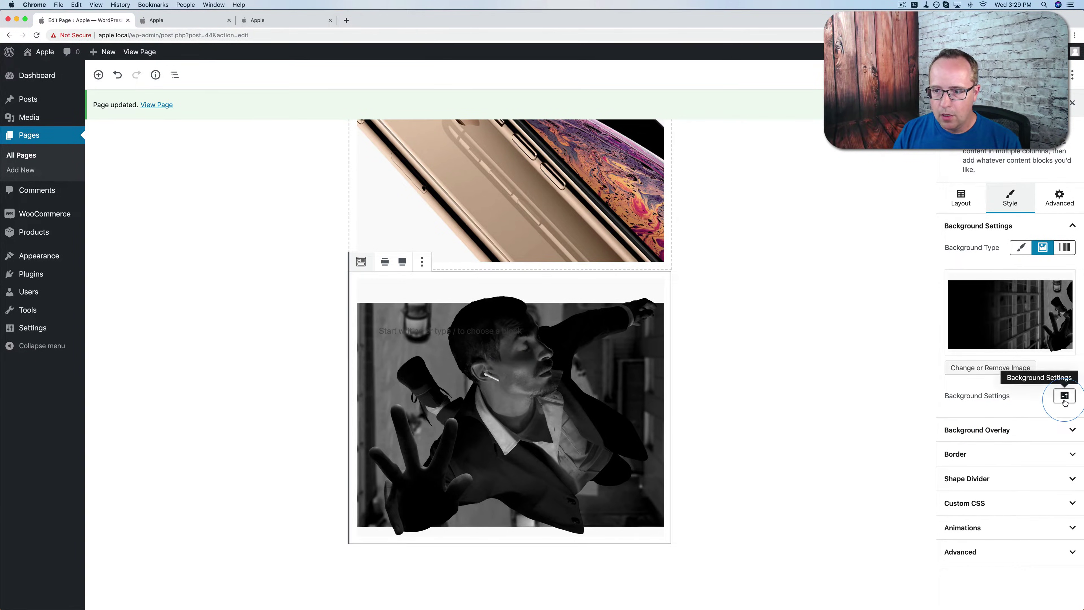
{"action": "left_click", "coordinate": [1059, 198]}
{"action": "left_click", "coordinate": [969, 203]}
{"action": "left_click", "coordinate": [969, 391]}
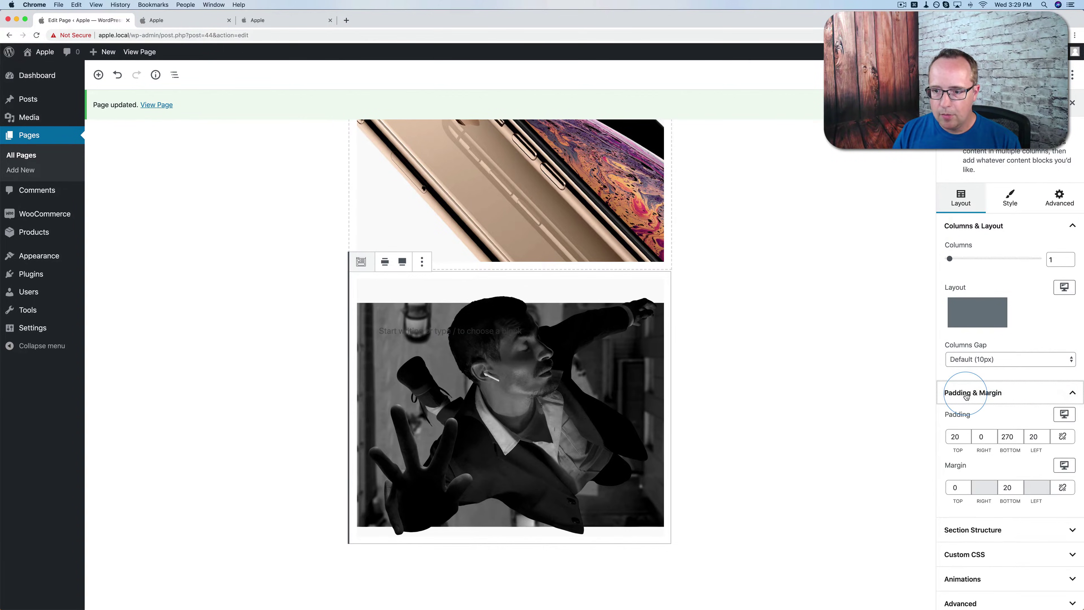
{"action": "left_click", "coordinate": [1008, 436]}
{"action": "type", "text": "434"}
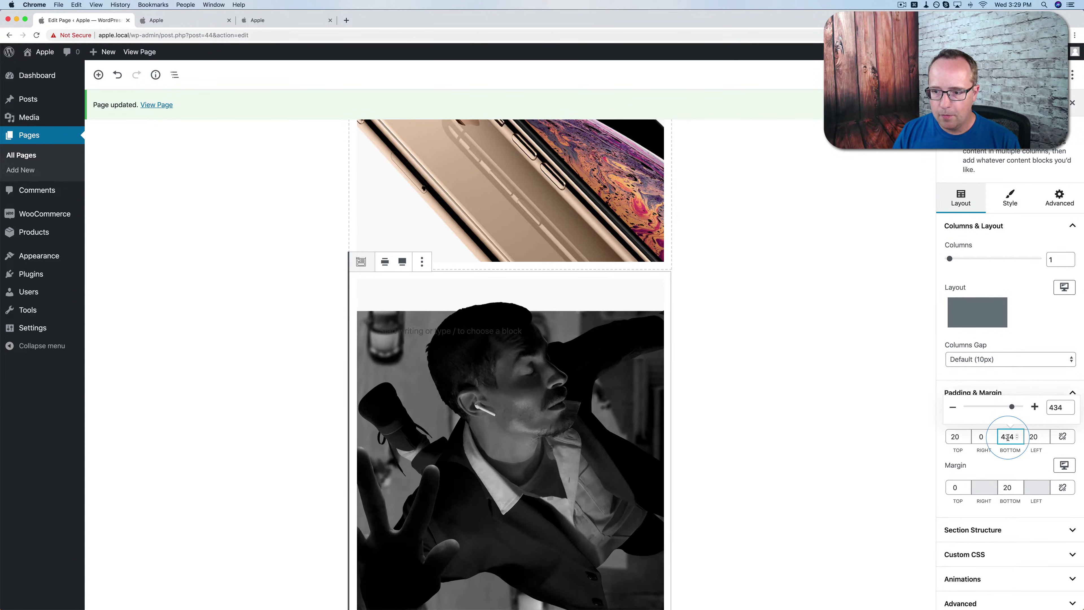
{"action": "left_click", "coordinate": [1003, 75]}
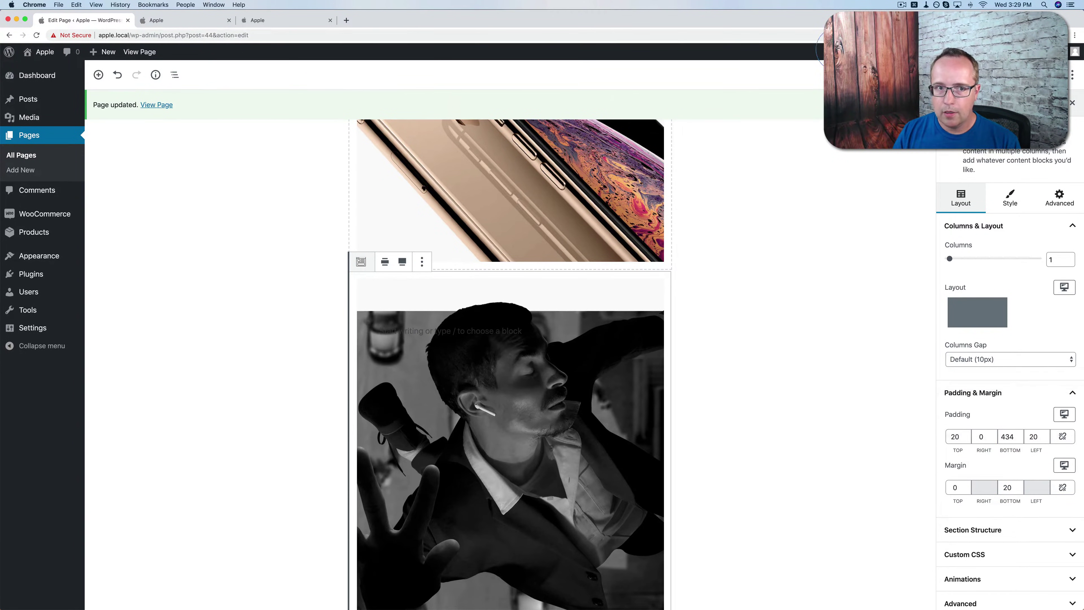
Step: Dock the developer tools beside the page again, close them, and compare the live AirPods banner with apple.com
{"action": "left_click", "coordinate": [193, 22]}
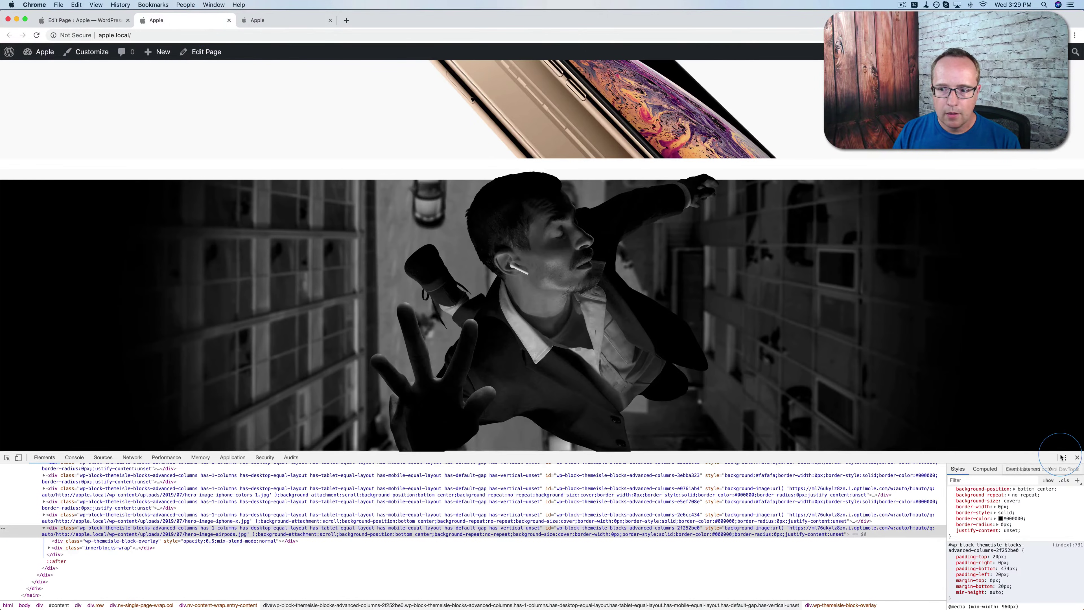
{"action": "left_click", "coordinate": [1068, 457]}
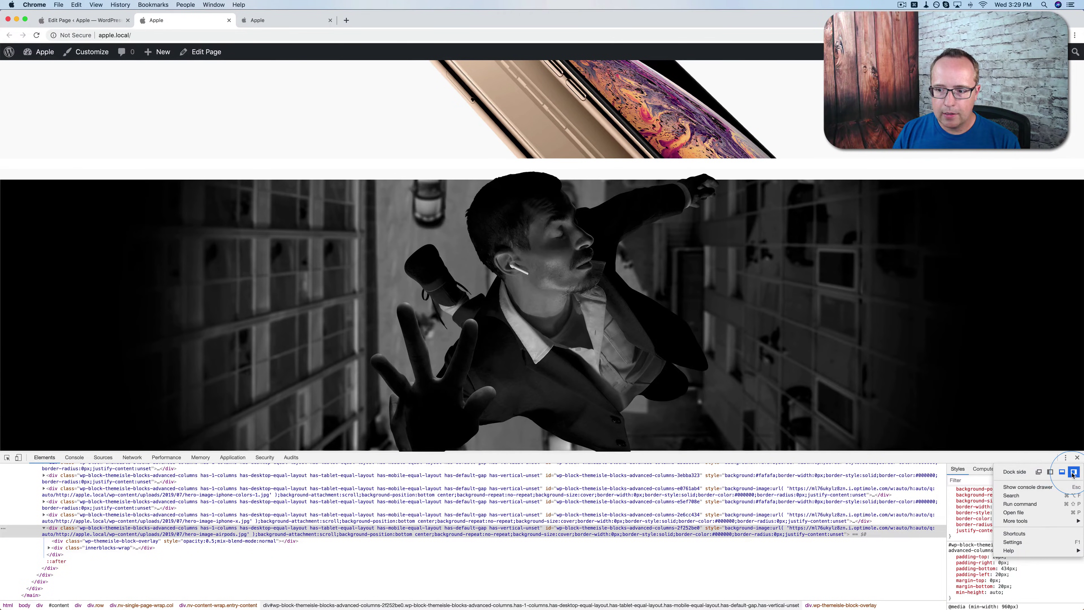
{"action": "left_click", "coordinate": [1074, 472]}
{"action": "left_click", "coordinate": [1077, 49]}
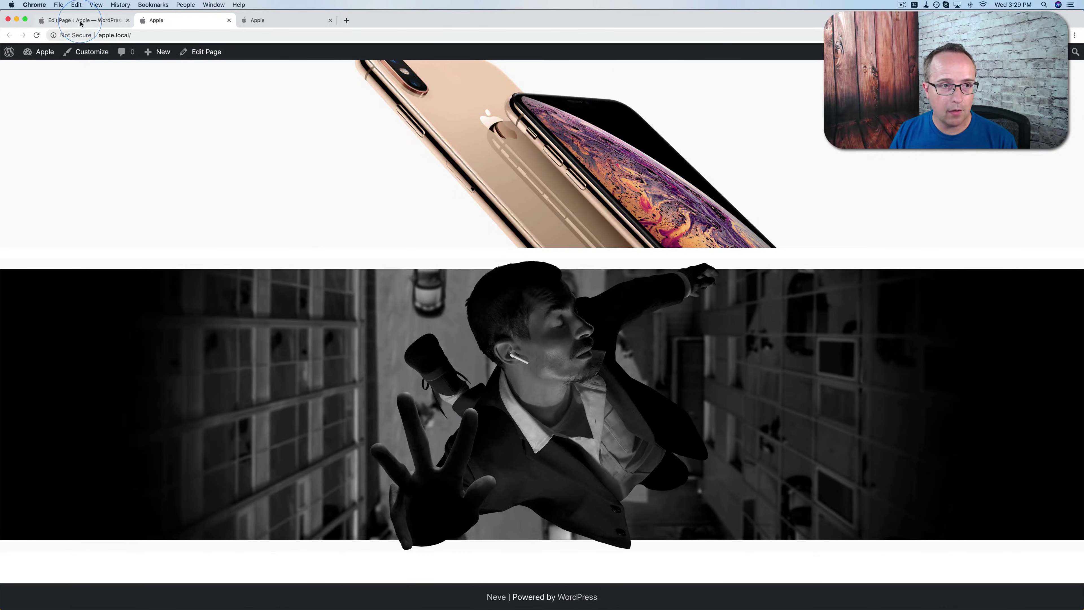
{"action": "left_click", "coordinate": [275, 12]}
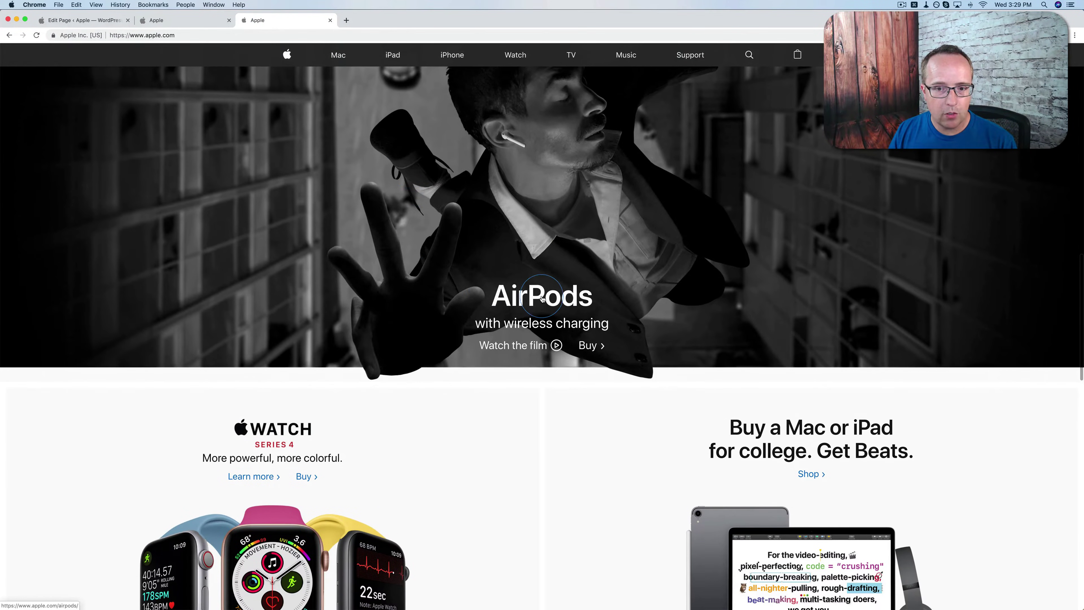
Step: Switch to the WordPress page editor and add an Advanced Heading reading "AirPods" inside the AirPods section's column
{"action": "left_click", "coordinate": [90, 12]}
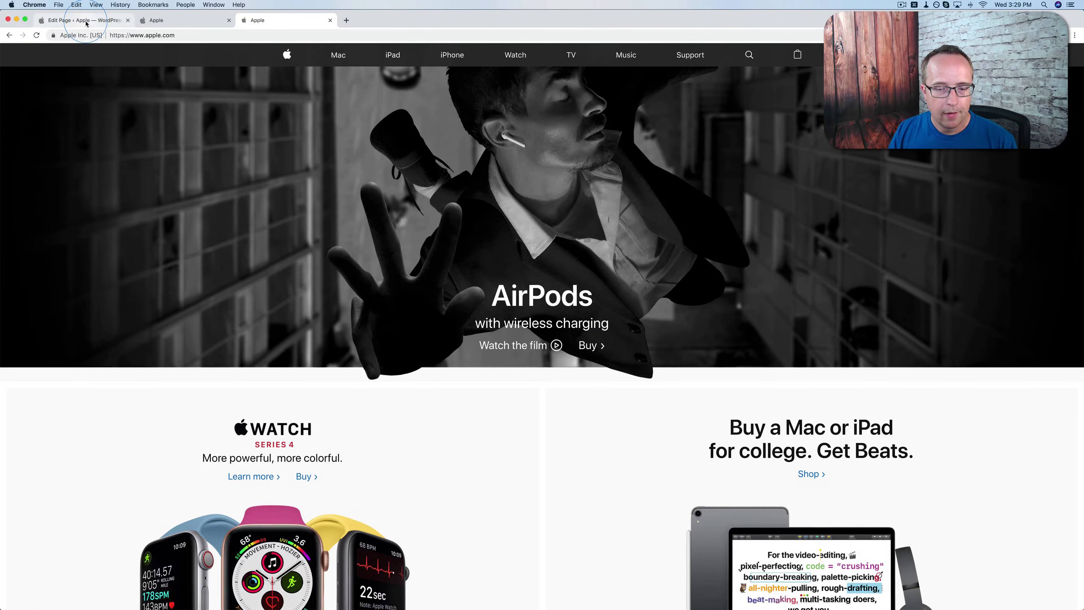
{"action": "scroll", "coordinate": [482, 423], "scroll_direction": "down", "scroll_amount": 3}
{"action": "left_click", "coordinate": [493, 417]}
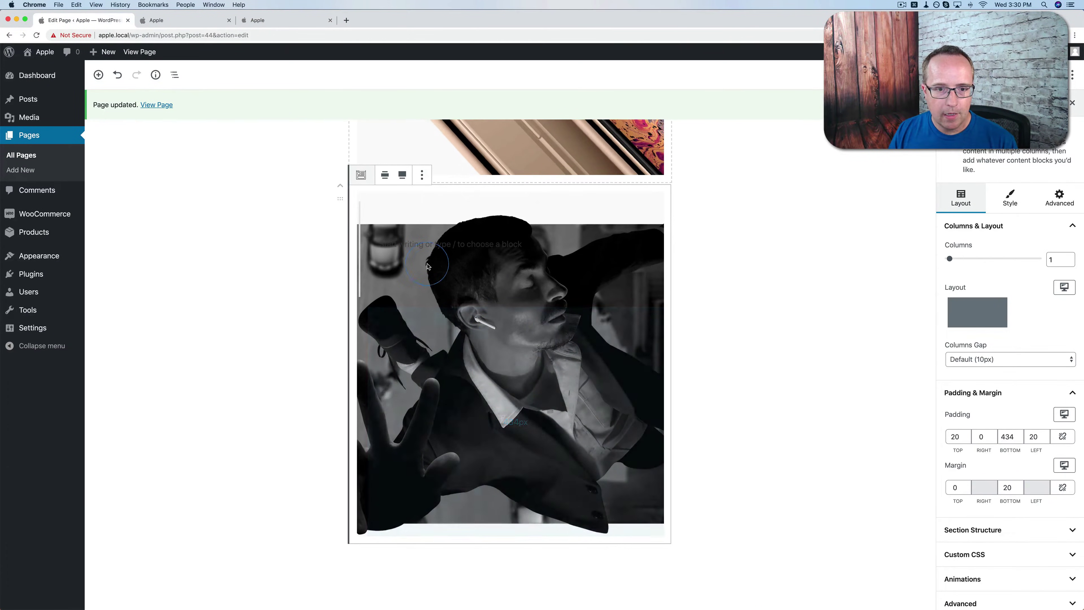
{"action": "left_click", "coordinate": [502, 255]}
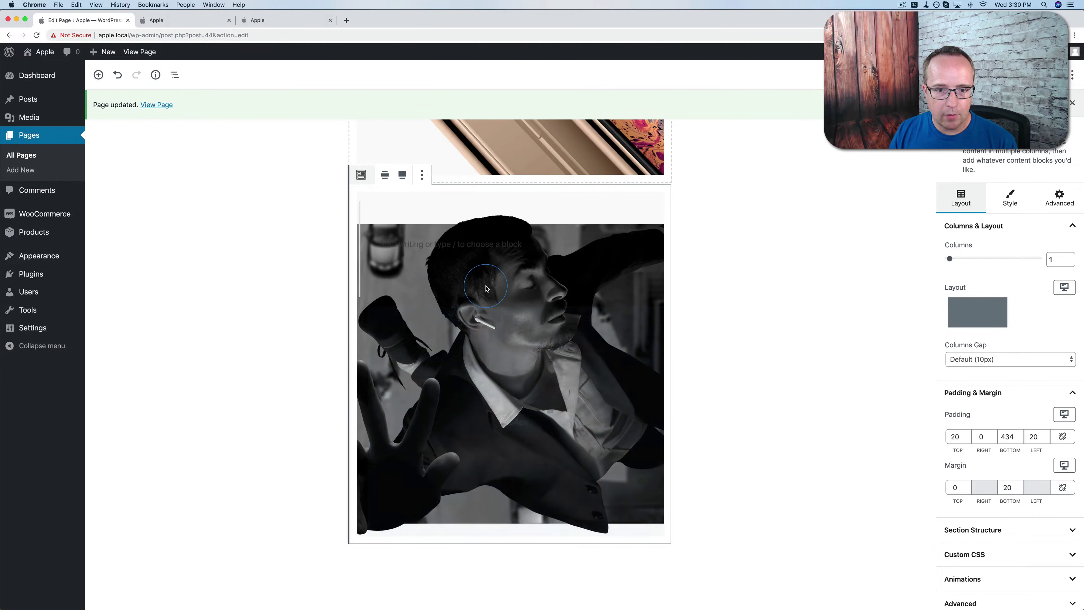
{"action": "left_click", "coordinate": [490, 255]}
{"action": "left_click", "coordinate": [516, 227]}
{"action": "left_click", "coordinate": [470, 255]}
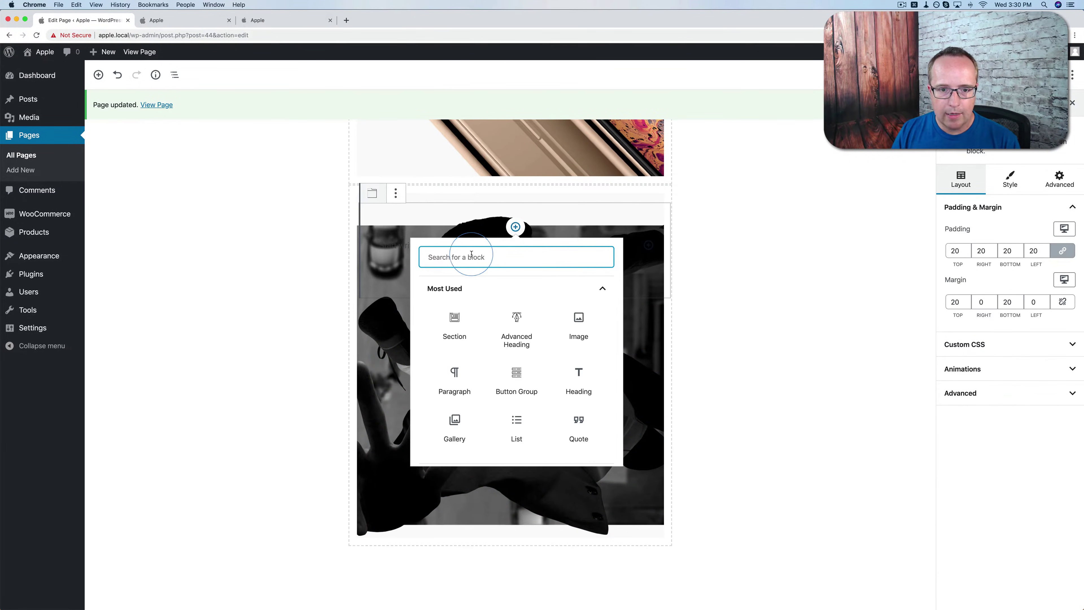
{"action": "type", "text": "a"}
{"action": "key", "text": "BackSpace"}
{"action": "type", "text": "head"}
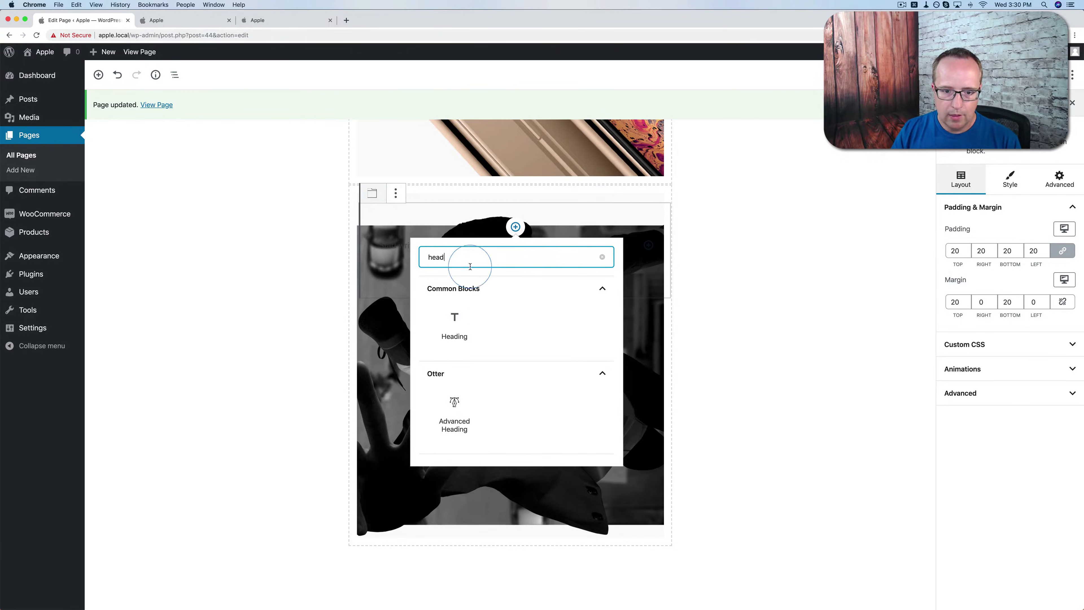
{"action": "left_click", "coordinate": [453, 412]}
{"action": "type", "text": "AirPods"}
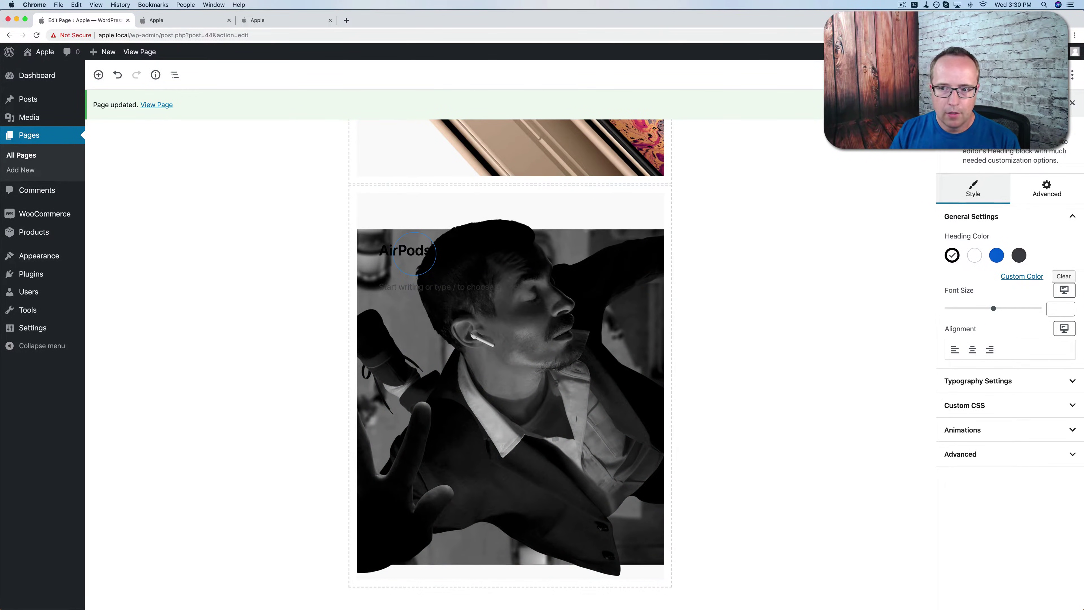
Step: Center the "AirPods" heading, color it white and set its font size to 43
{"action": "double_click", "coordinate": [412, 251]}
{"action": "left_click", "coordinate": [972, 349]}
{"action": "left_click", "coordinate": [975, 257]}
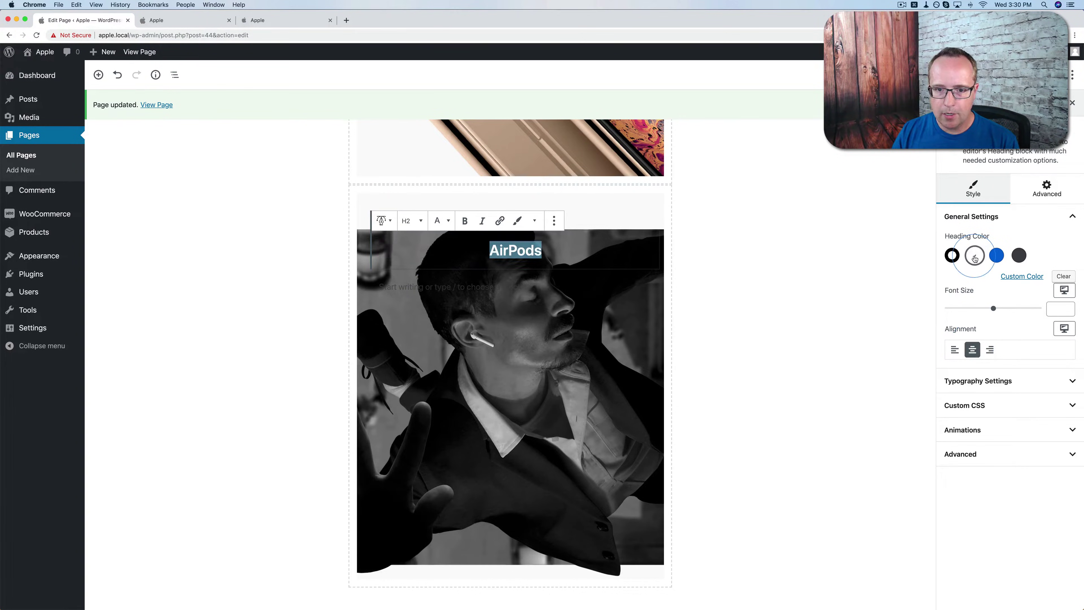
{"action": "left_click_drag", "start_coordinate": [992, 309], "coordinate": [958, 313]}
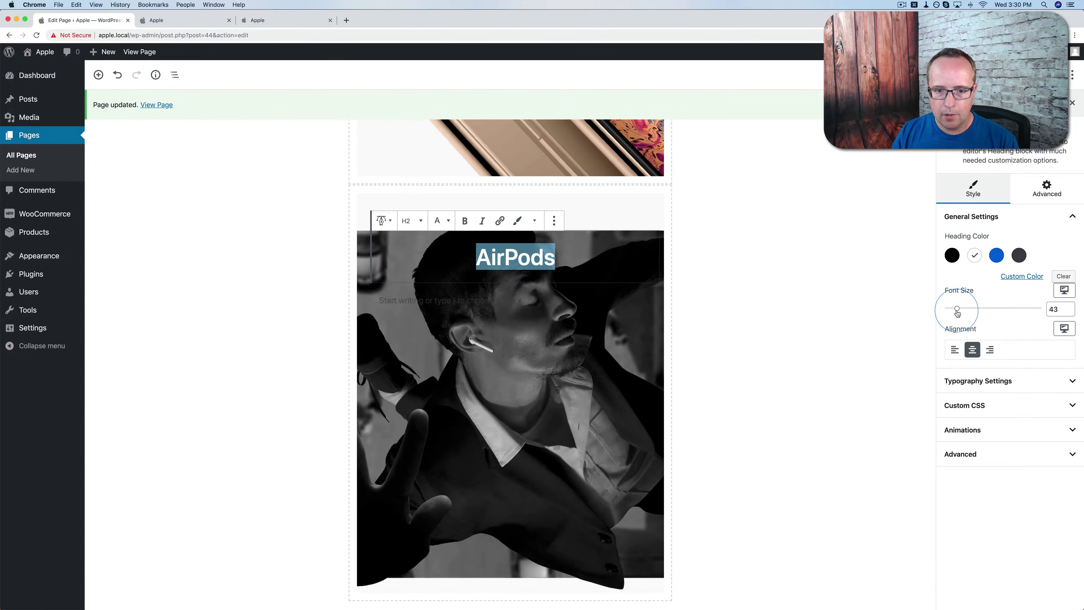
Step: Add a paragraph reading "with wireless charging" below the AirPods heading
{"action": "left_click", "coordinate": [511, 298]}
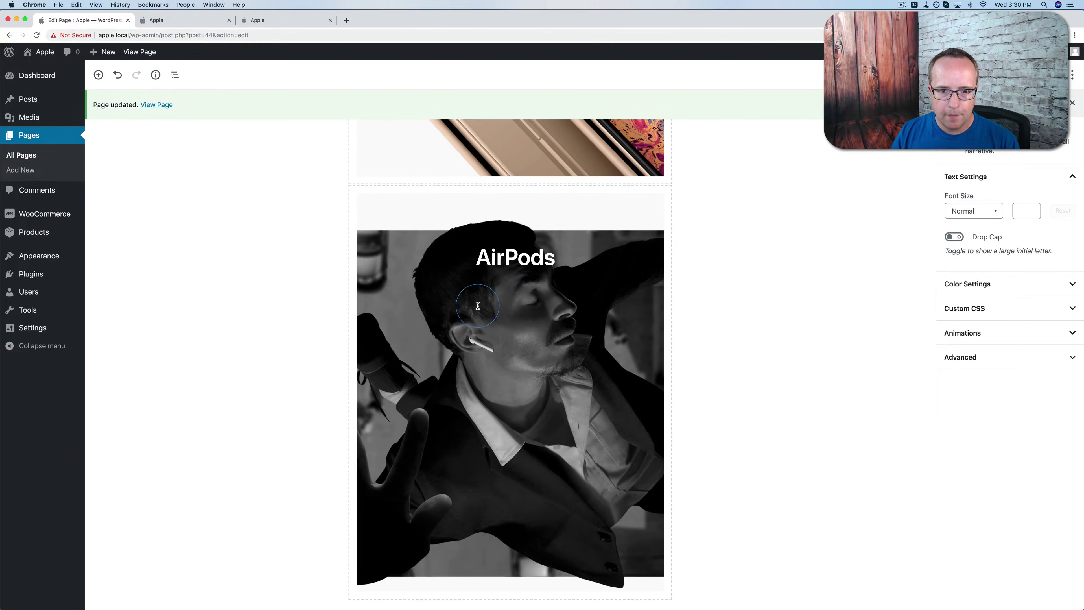
{"action": "left_click", "coordinate": [515, 282]}
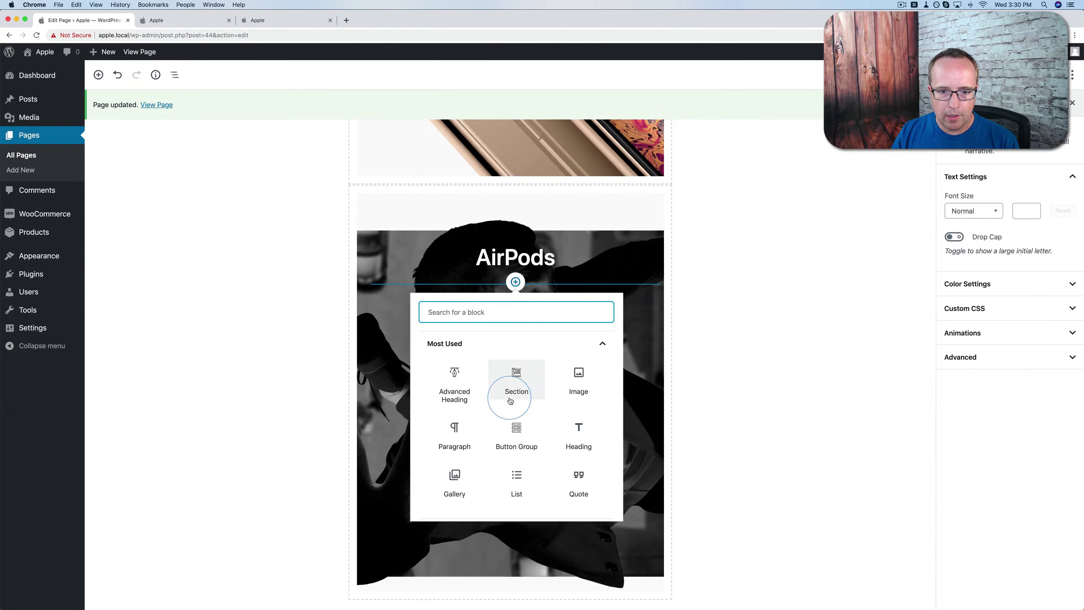
{"action": "left_click", "coordinate": [453, 432]}
{"action": "type", "text": "with wireless charging"}
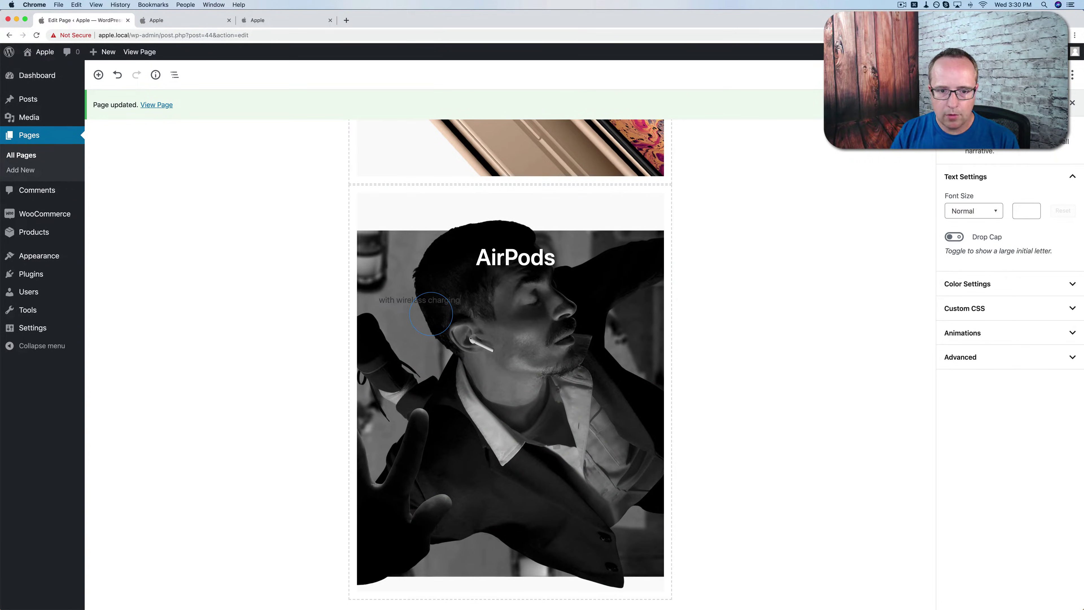
Step: Center the "with wireless charging" paragraph and set its text color to white
{"action": "key", "text": "super+a"}
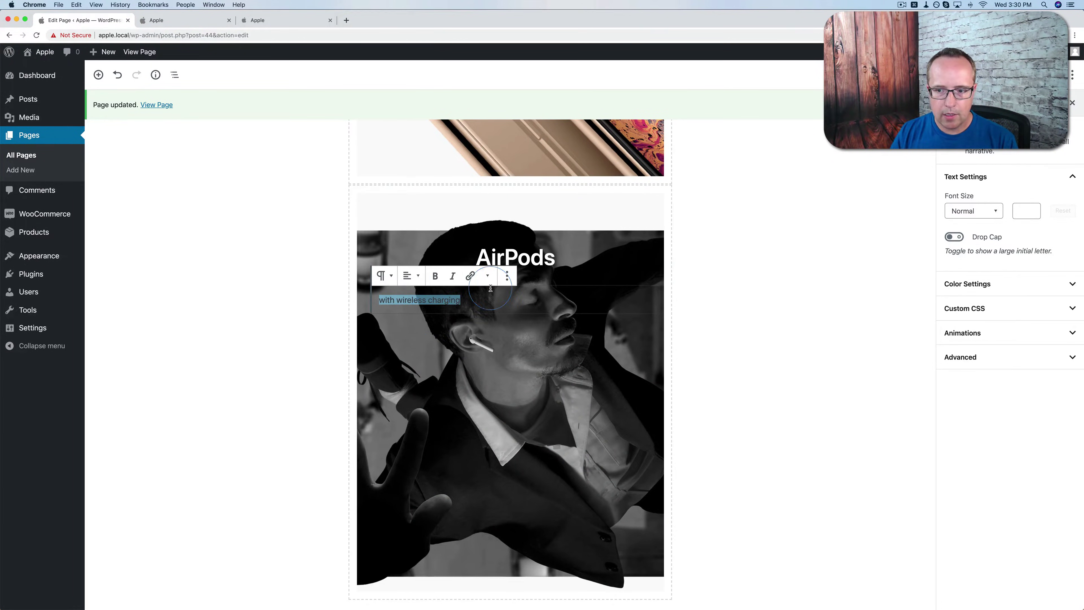
{"action": "left_click", "coordinate": [418, 278]}
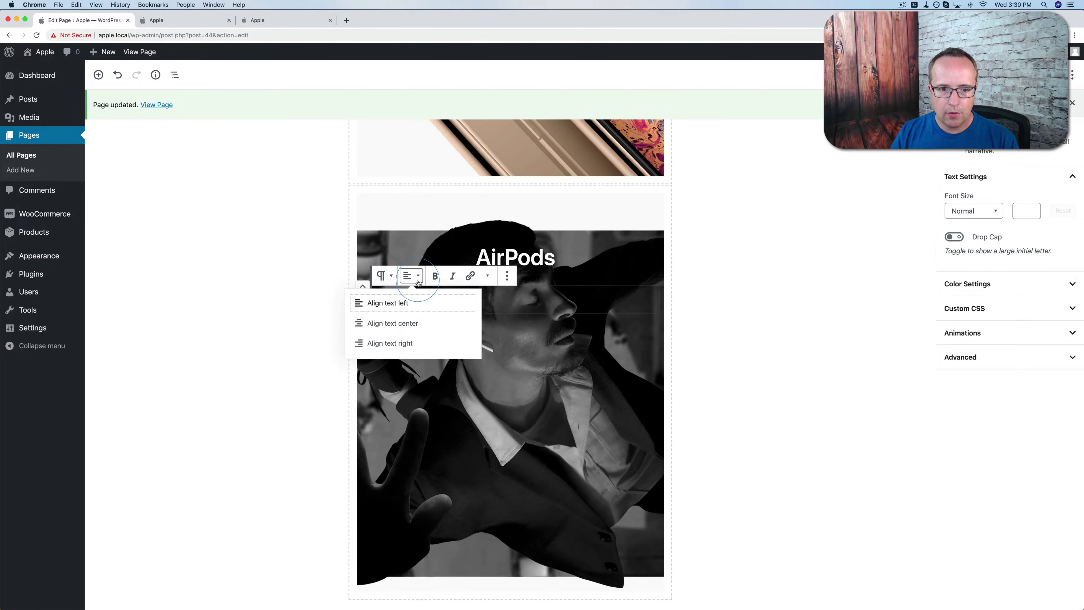
{"action": "left_click", "coordinate": [404, 323]}
{"action": "left_click", "coordinate": [1018, 285]}
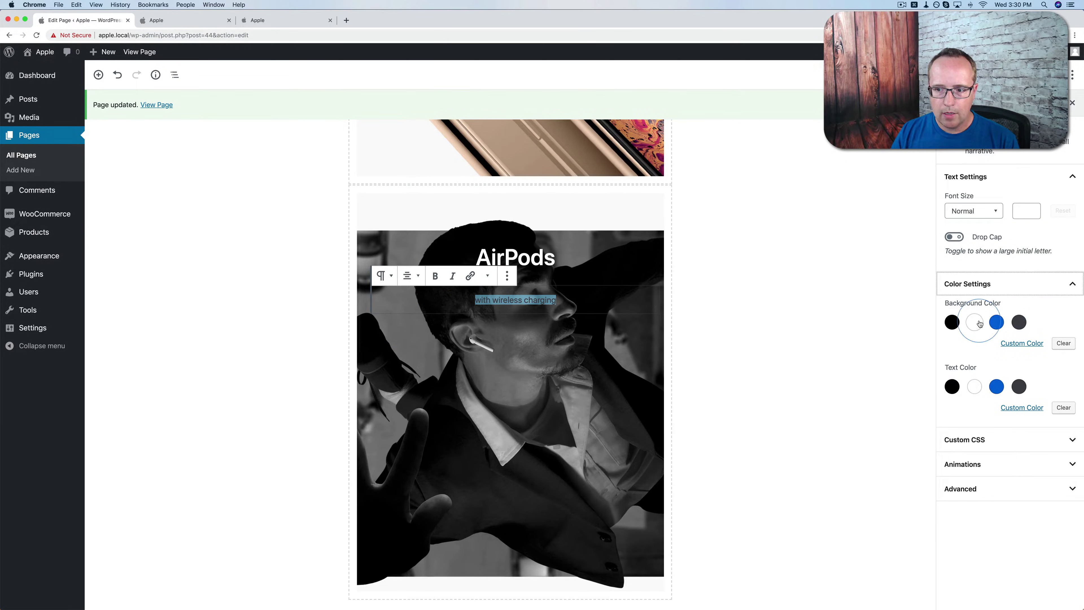
{"action": "left_click", "coordinate": [975, 388]}
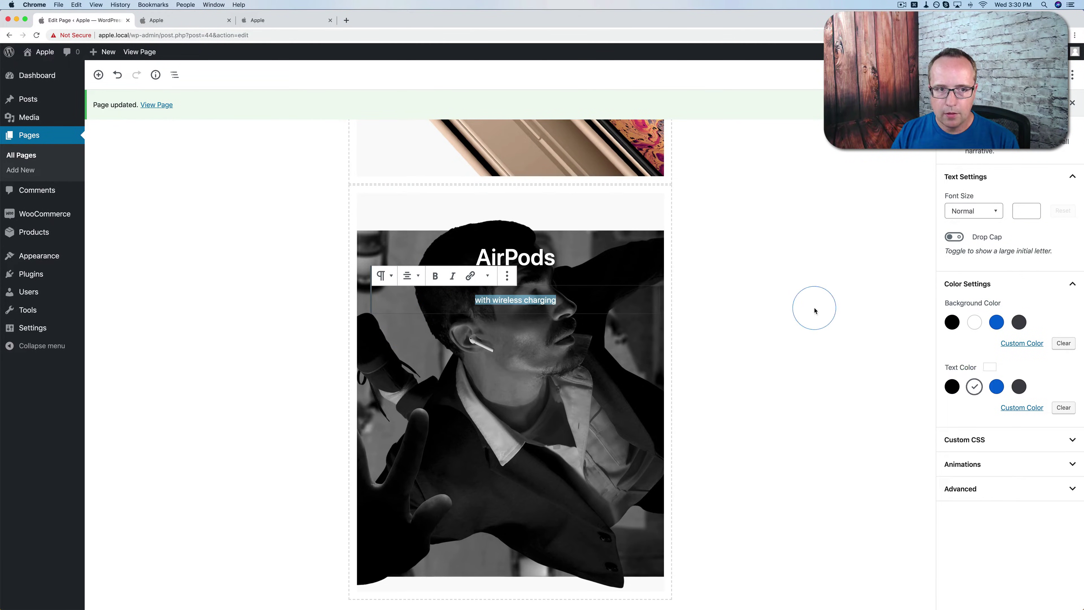
Step: Check the AirPods banner on apple.com, then insert a two-button Button Group below the "with wireless charging" paragraph in WordPress
{"action": "left_click", "coordinate": [252, 22]}
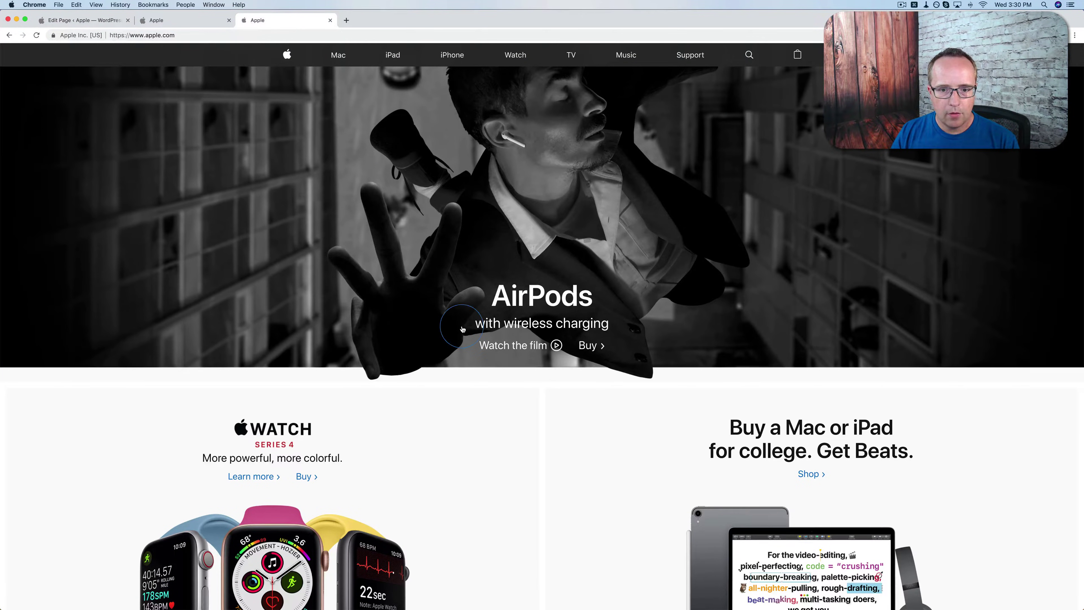
{"action": "left_click", "coordinate": [97, 24]}
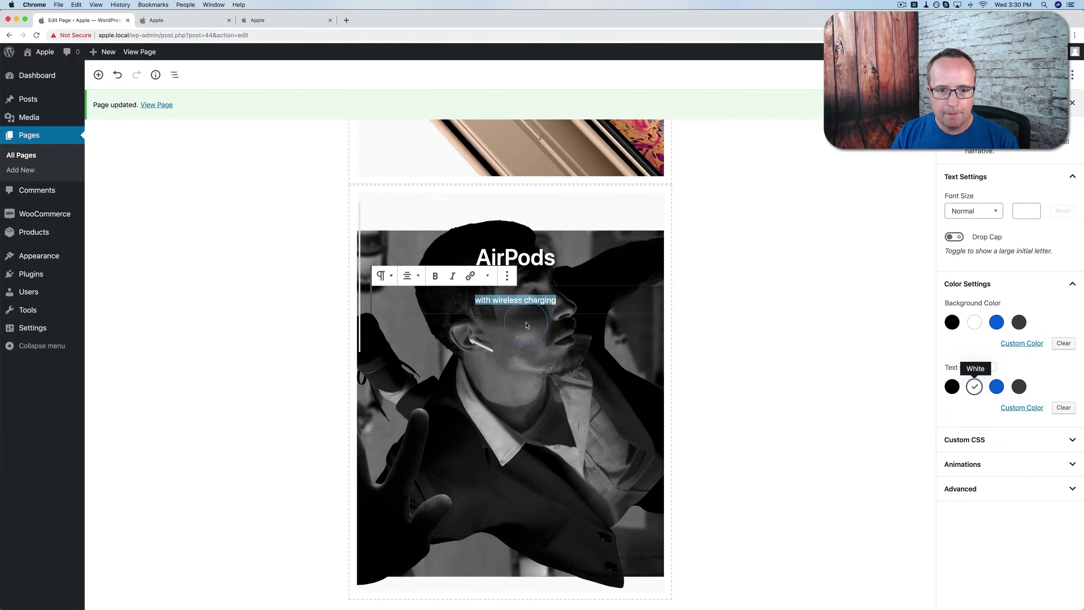
{"action": "left_click", "coordinate": [516, 321]}
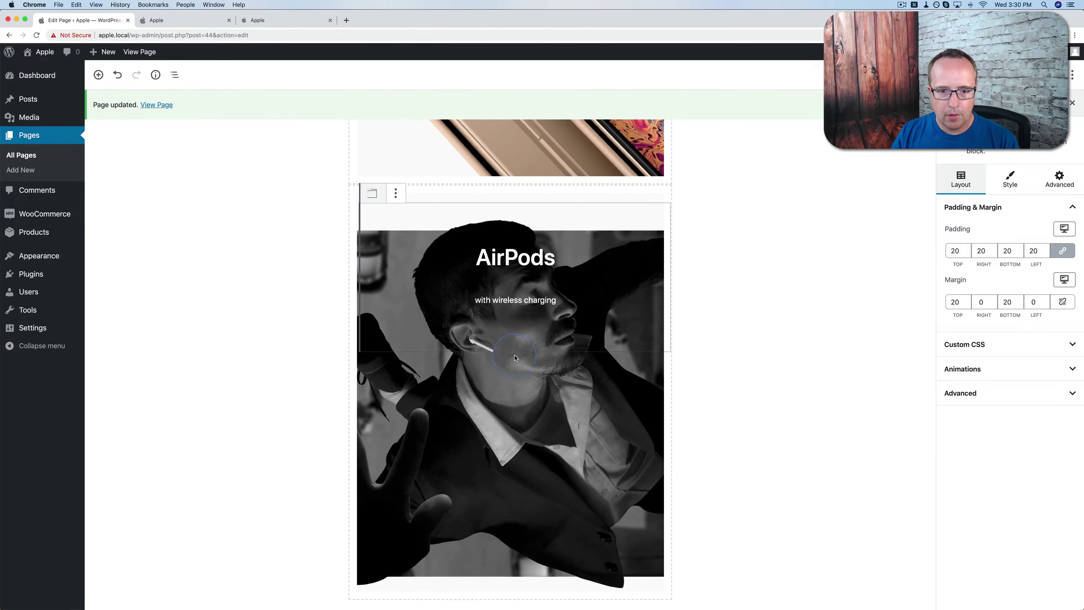
{"action": "left_click", "coordinate": [515, 281]}
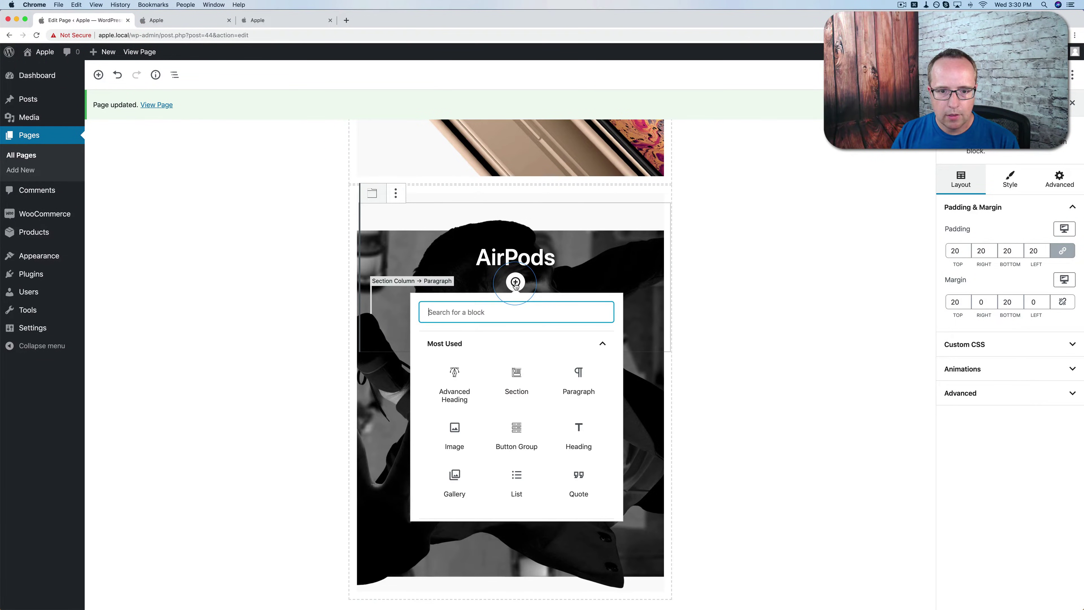
{"action": "type", "text": "butt"}
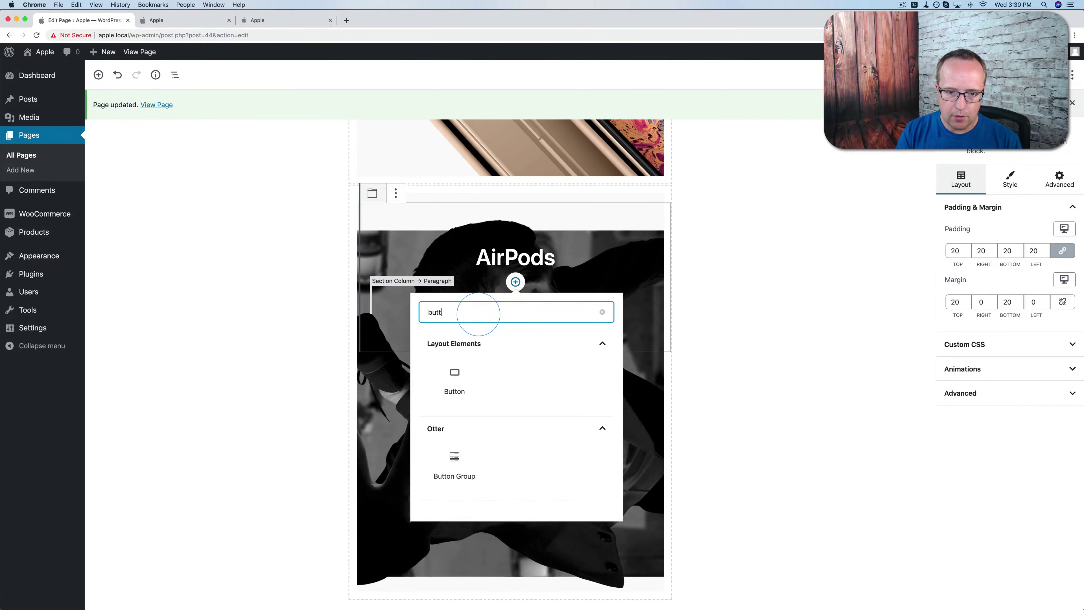
{"action": "left_click", "coordinate": [455, 464]}
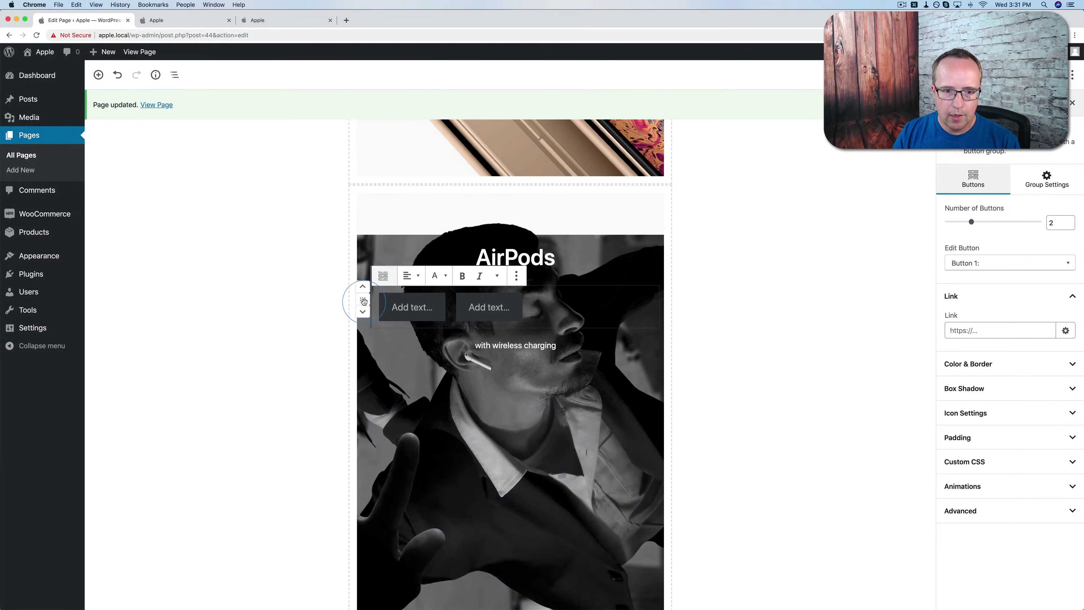
{"action": "left_click", "coordinate": [363, 313]}
Step: Label the two buttons in the group "Watch the film" and "Buy >"
{"action": "left_click", "coordinate": [397, 335]}
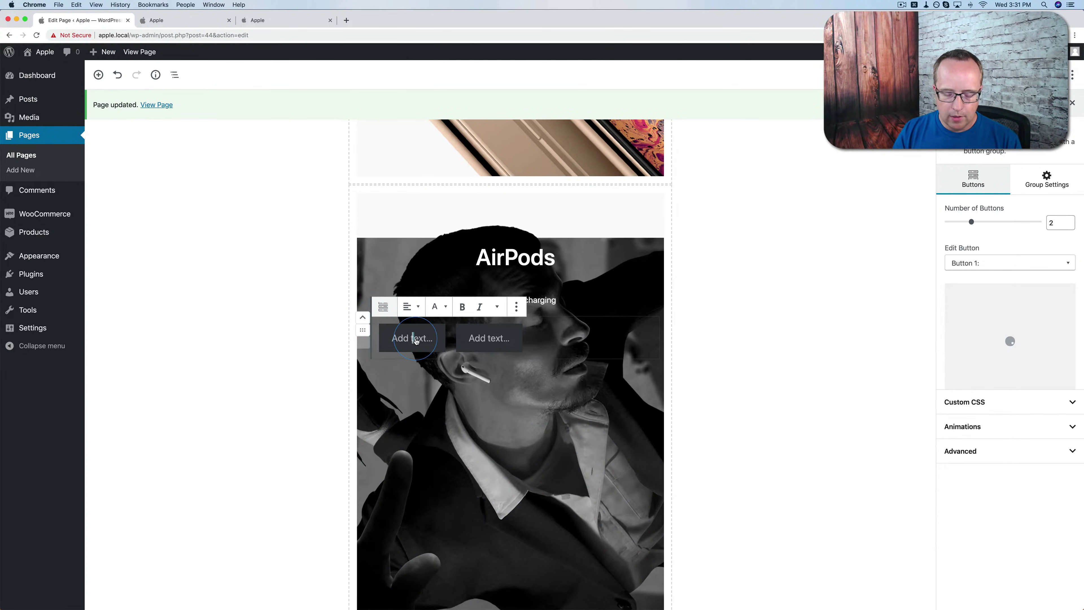
{"action": "type", "text": "Watch the file"}
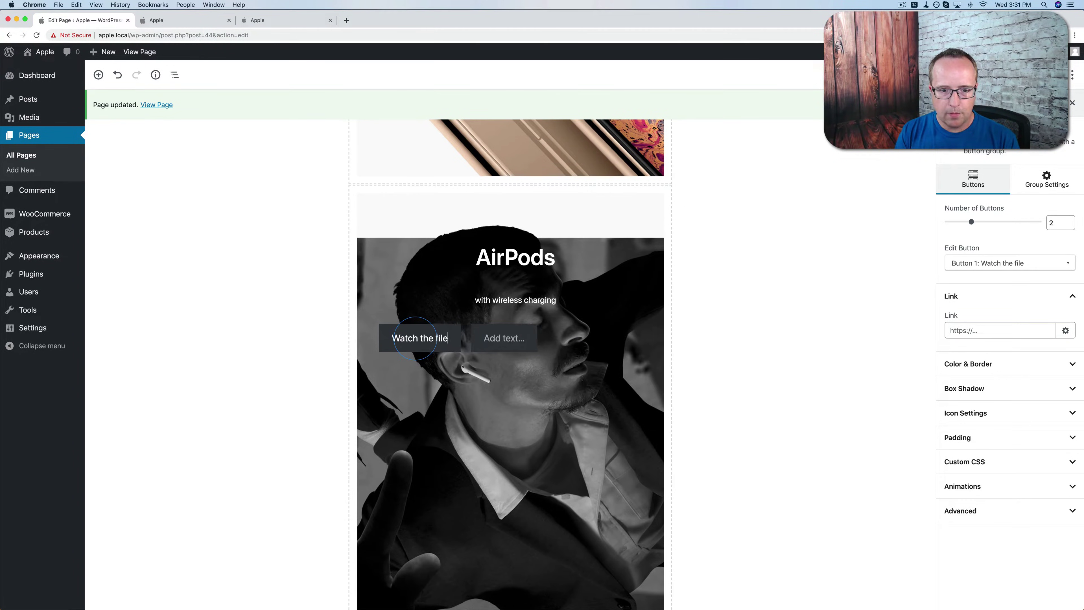
{"action": "key", "text": "BackSpace"}
{"action": "key", "text": "BackSpace"}
{"action": "type", "text": "lm"}
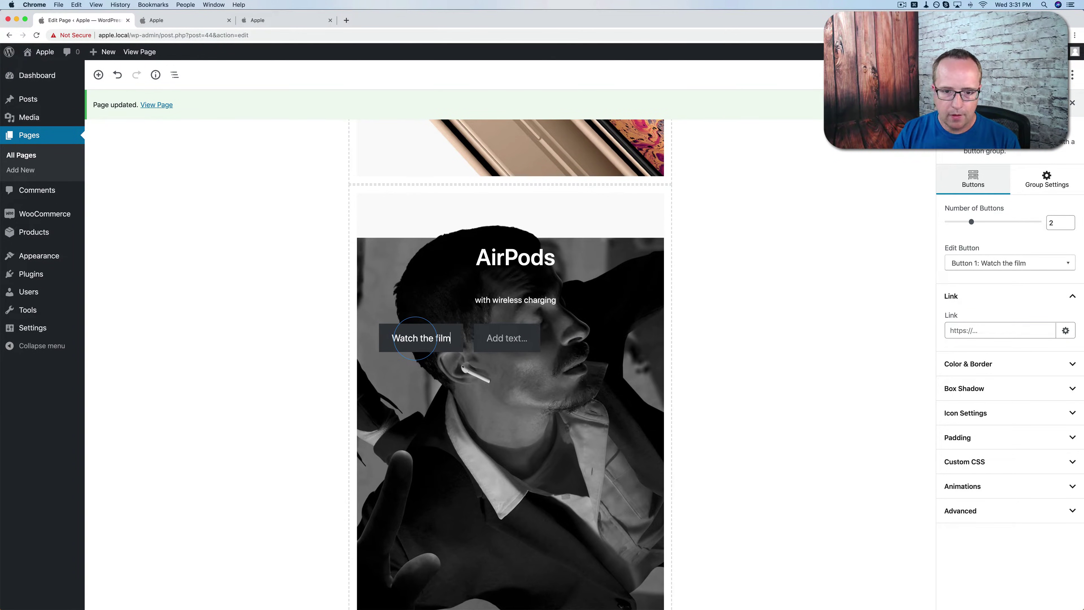
{"action": "left_click", "coordinate": [498, 342]}
{"action": "type", "text": "Buy >"}
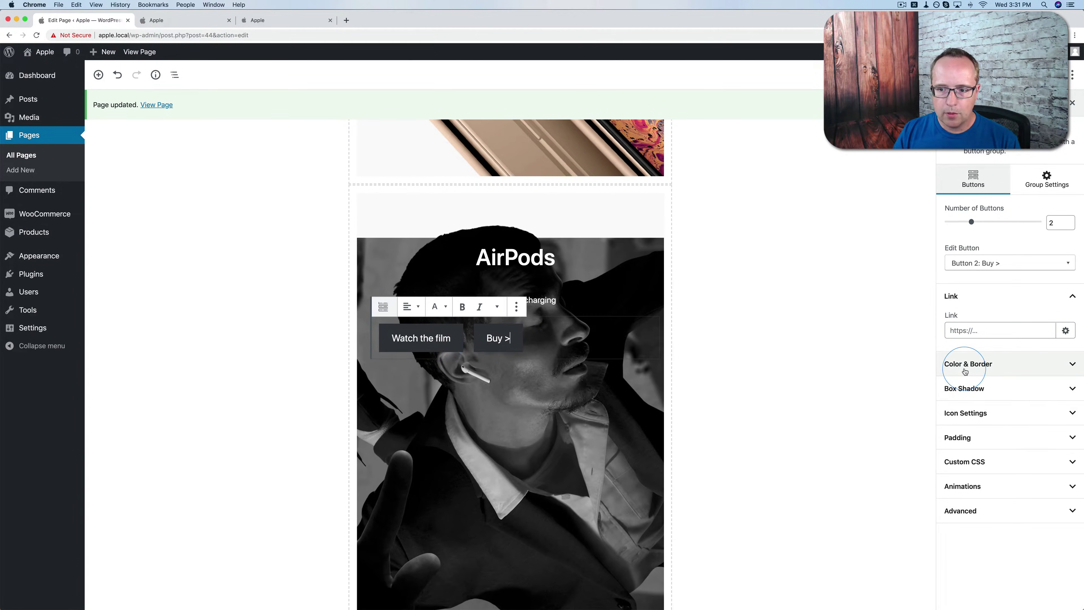
Step: Style the "Buy >" button with white text and no background or border color
{"action": "left_click", "coordinate": [965, 369]}
{"action": "left_click", "coordinate": [976, 427]}
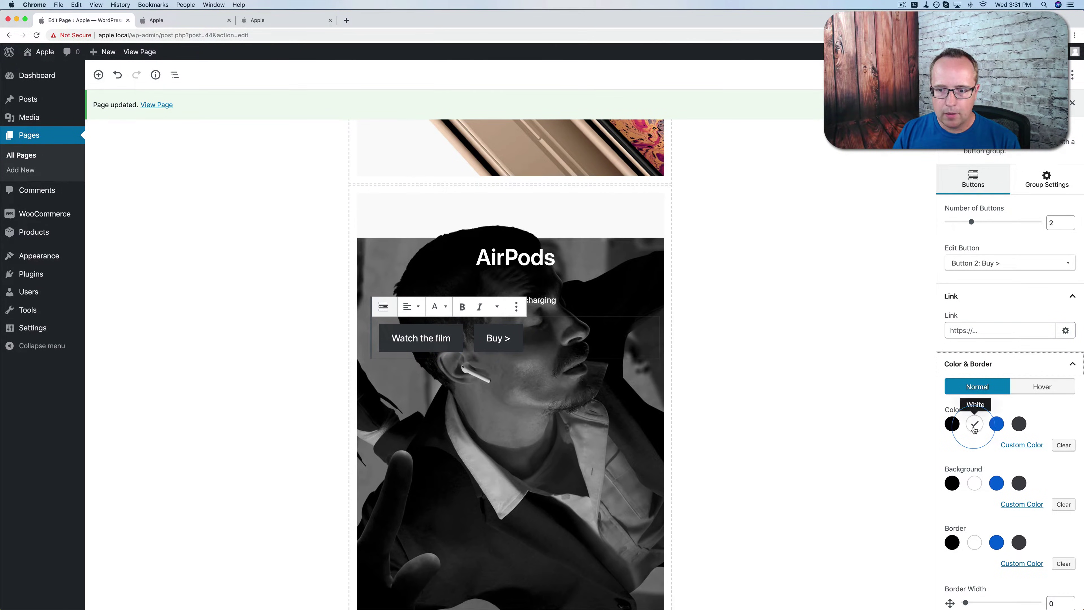
{"action": "left_click", "coordinate": [975, 483]}
{"action": "left_click", "coordinate": [975, 483]}
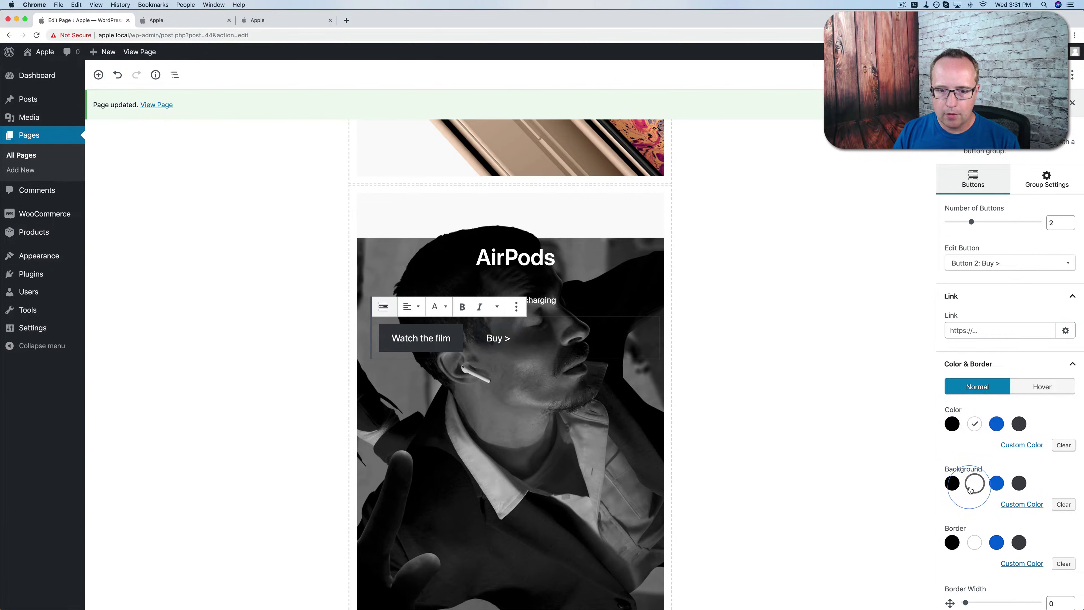
{"action": "left_click", "coordinate": [976, 542]}
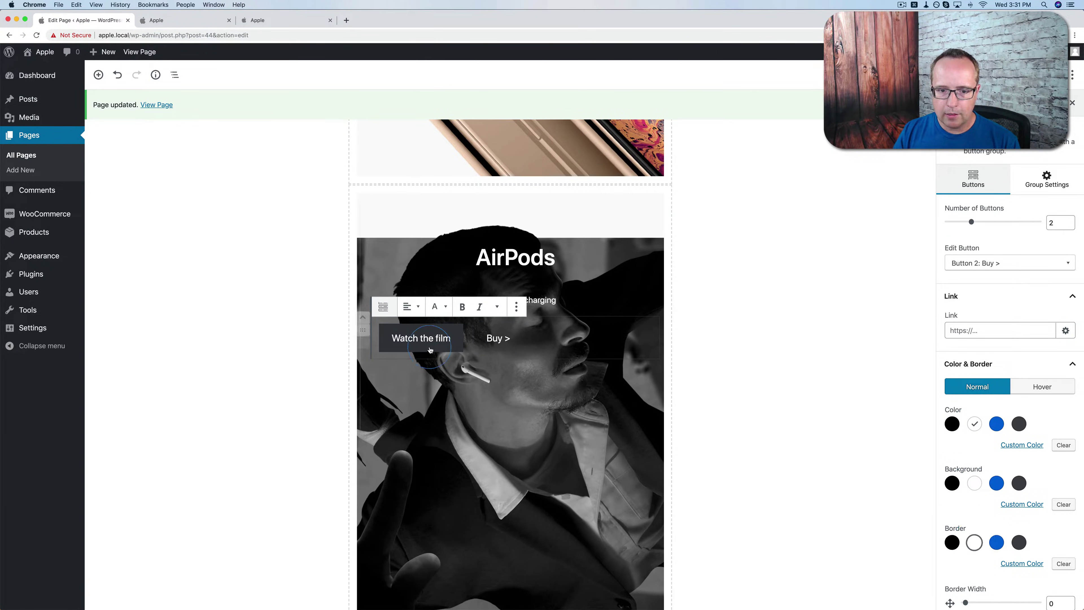
Step: Style the "Watch the film" button with white text and no background or border color
{"action": "left_click", "coordinate": [436, 340]}
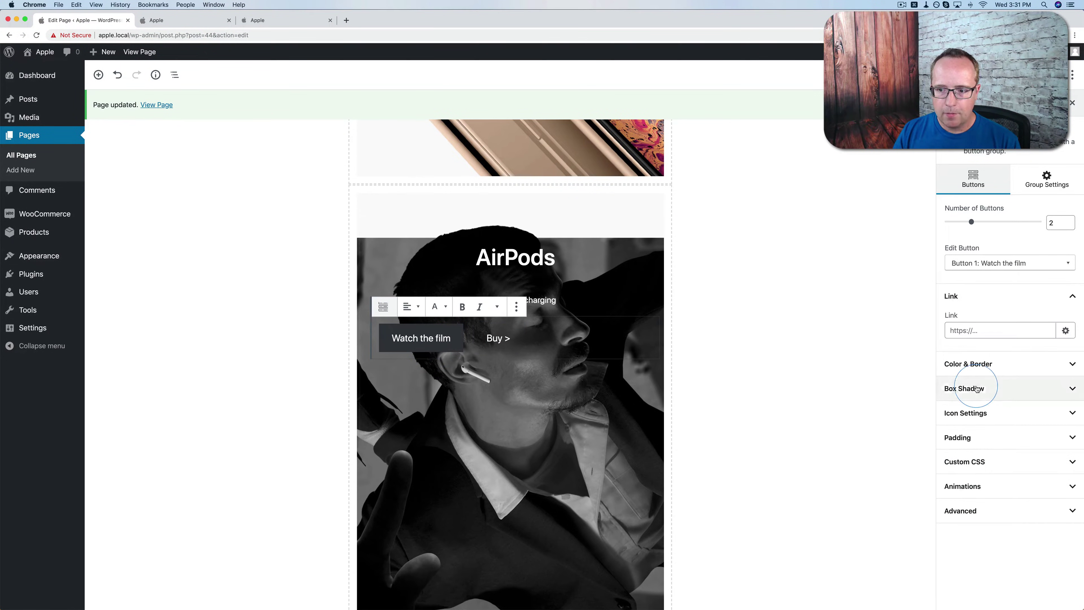
{"action": "left_click", "coordinate": [981, 425]}
{"action": "left_click", "coordinate": [975, 483]}
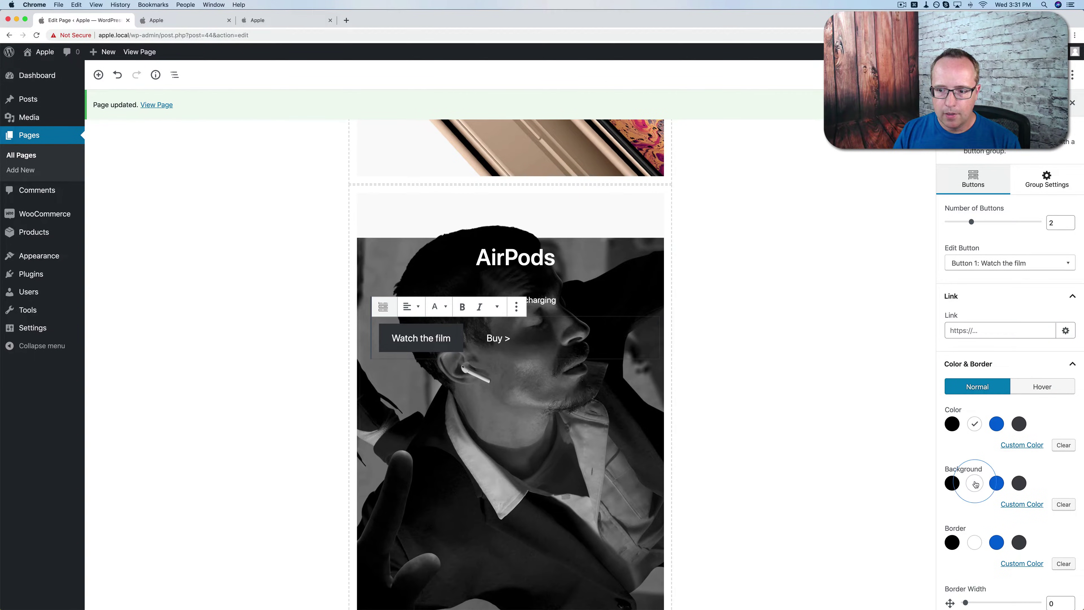
{"action": "left_click", "coordinate": [975, 483]}
{"action": "left_click", "coordinate": [975, 543]}
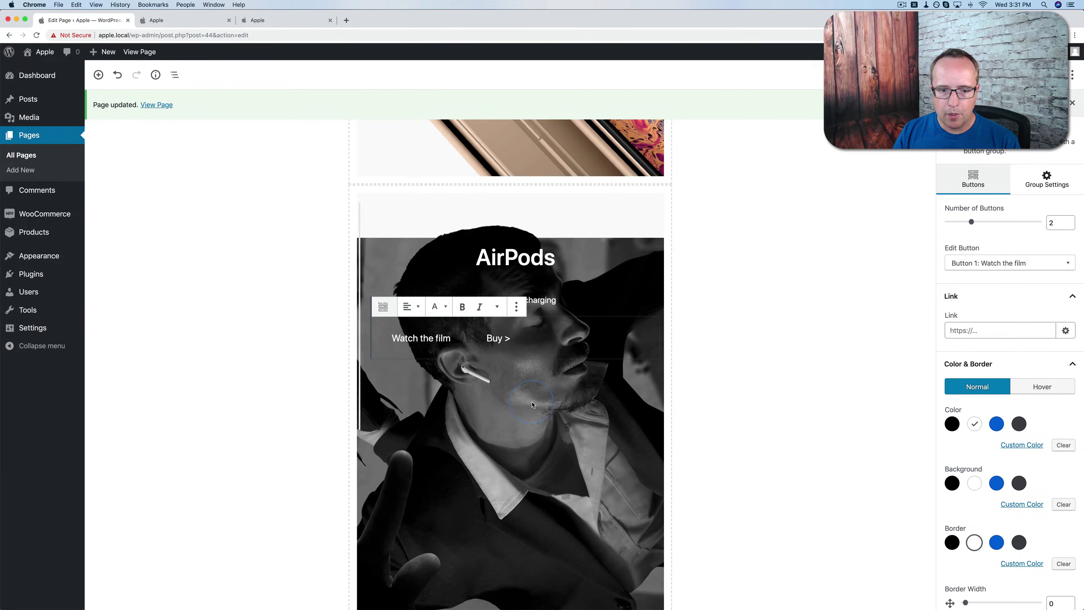
Step: Check the AirPods links on apple.com, then set the WordPress "Watch the film" button's icon position to Right
{"action": "left_click", "coordinate": [431, 350]}
{"action": "left_click", "coordinate": [179, 20]}
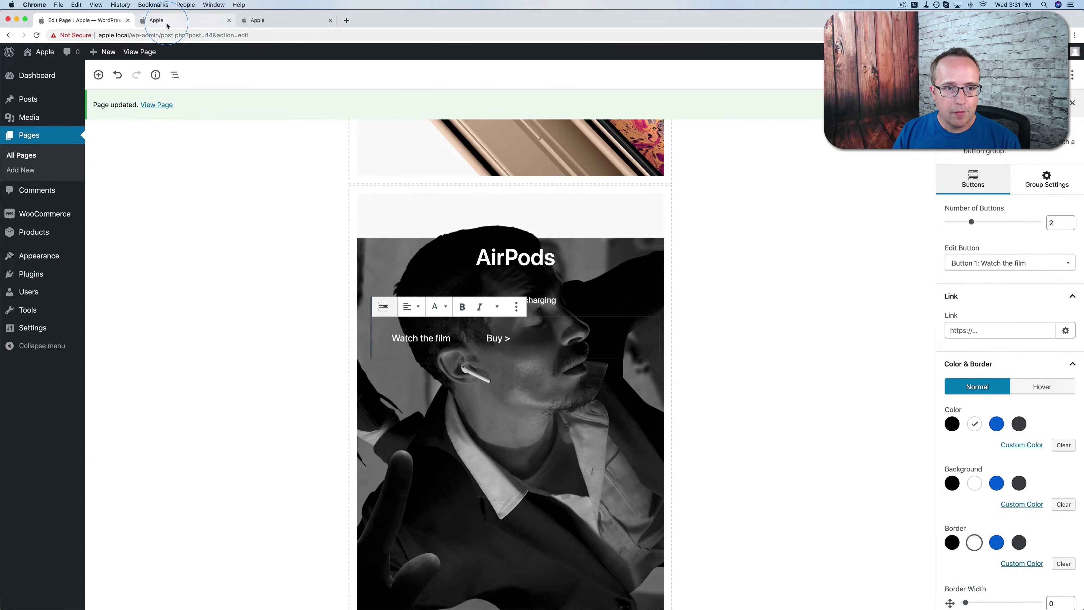
{"action": "left_click", "coordinate": [268, 25]}
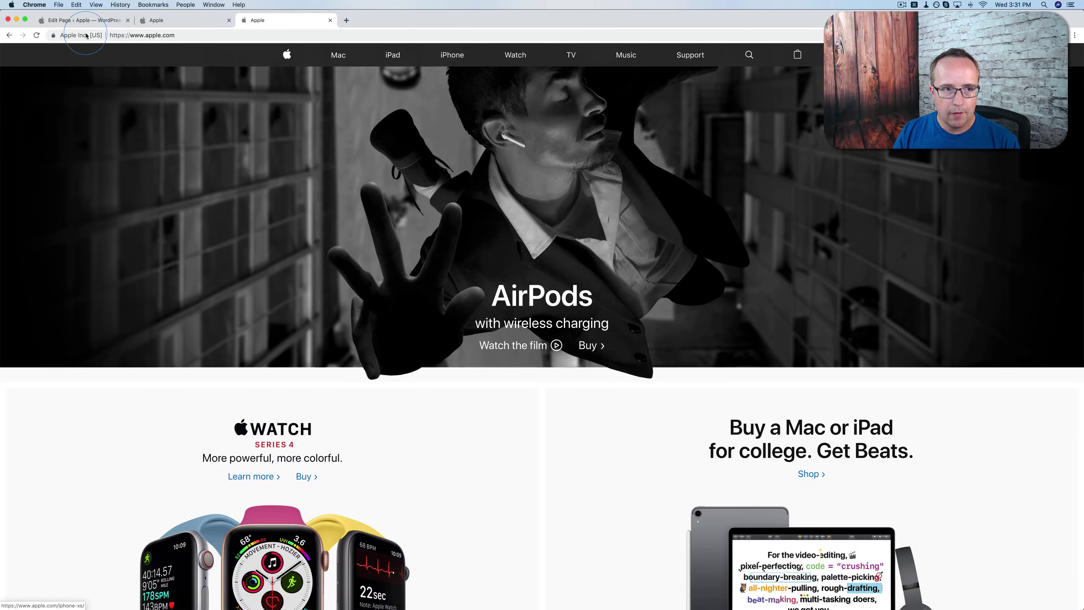
{"action": "left_click", "coordinate": [83, 20]}
{"action": "left_click", "coordinate": [431, 337]}
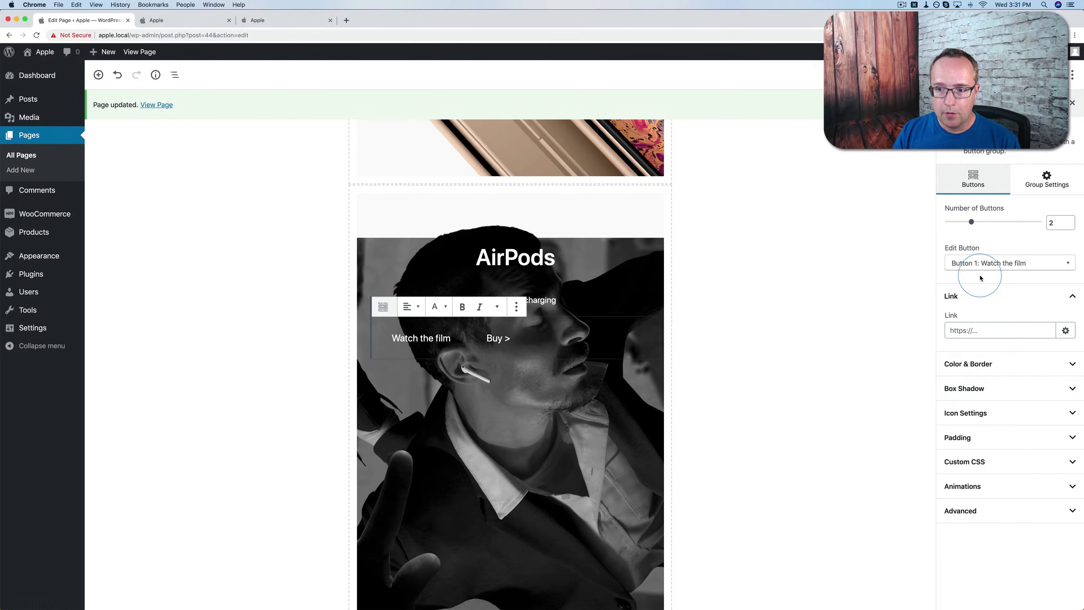
{"action": "left_click", "coordinate": [966, 414]}
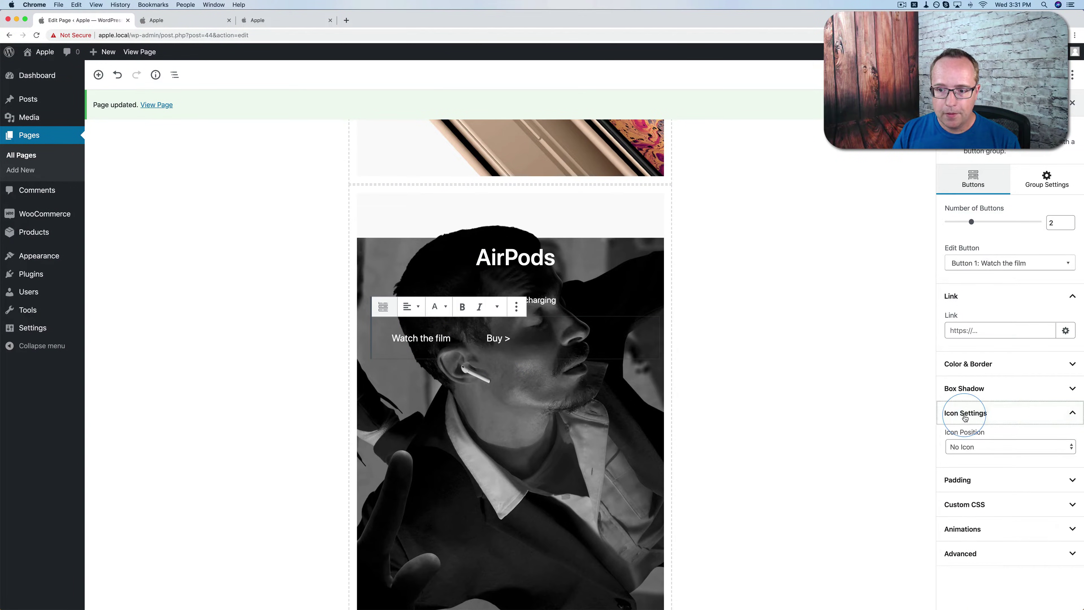
{"action": "left_click", "coordinate": [985, 447]}
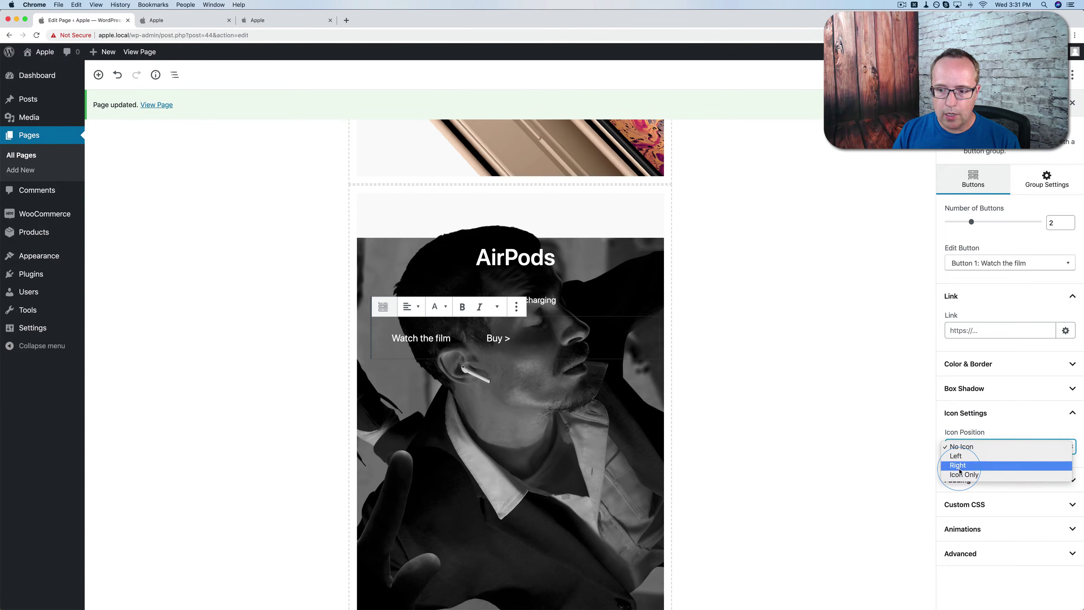
{"action": "left_click", "coordinate": [959, 467]}
Step: Find the play icons and choose the outlined play-circle for the "Watch the film" button
{"action": "left_click", "coordinate": [960, 486]}
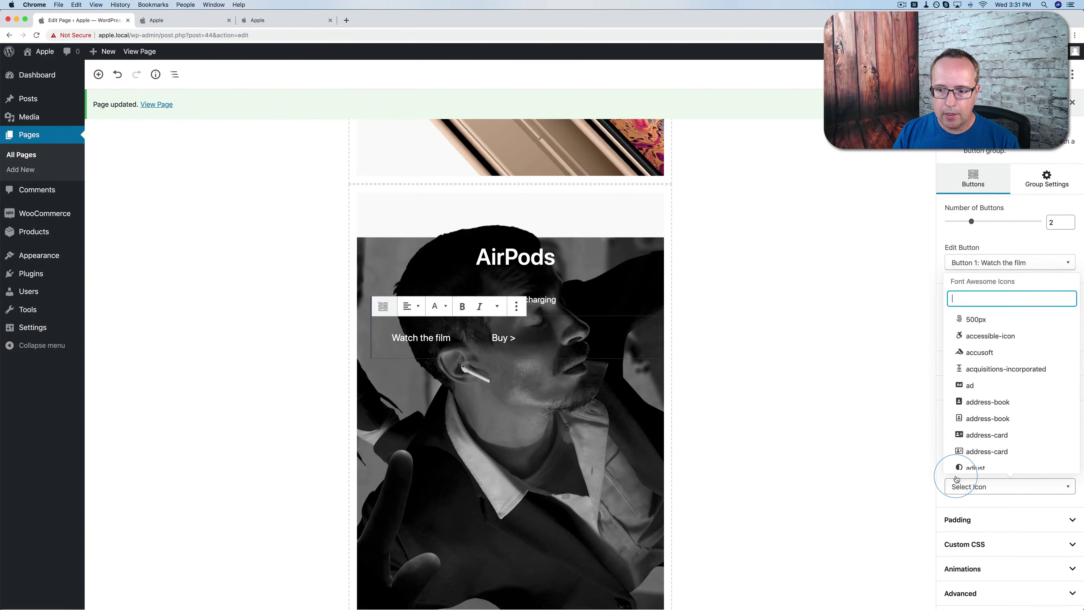
{"action": "left_click", "coordinate": [967, 299]}
{"action": "type", "text": "pla"}
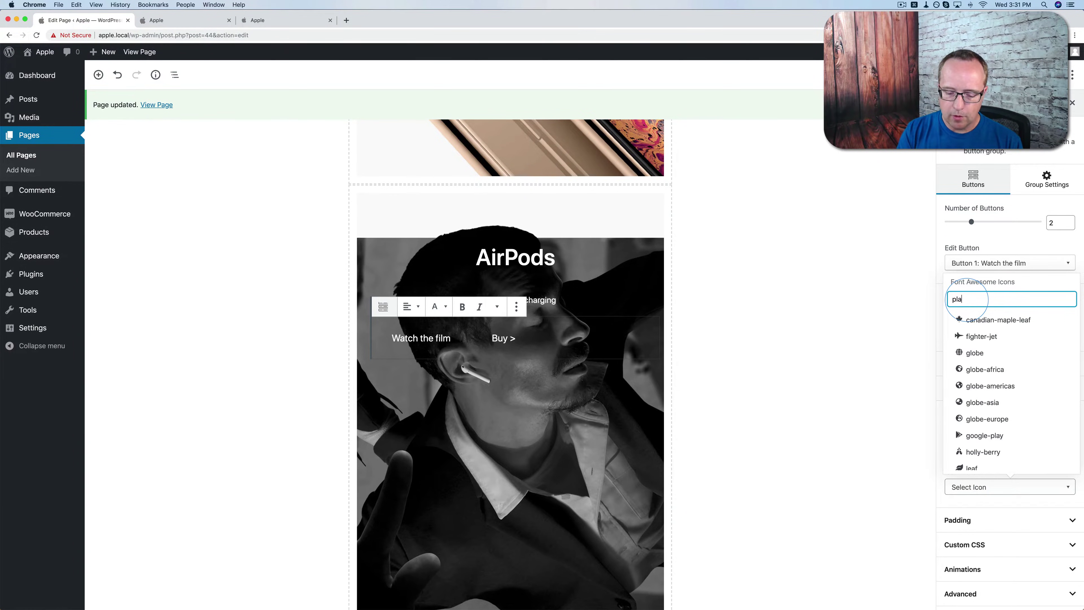
{"action": "type", "text": "y"}
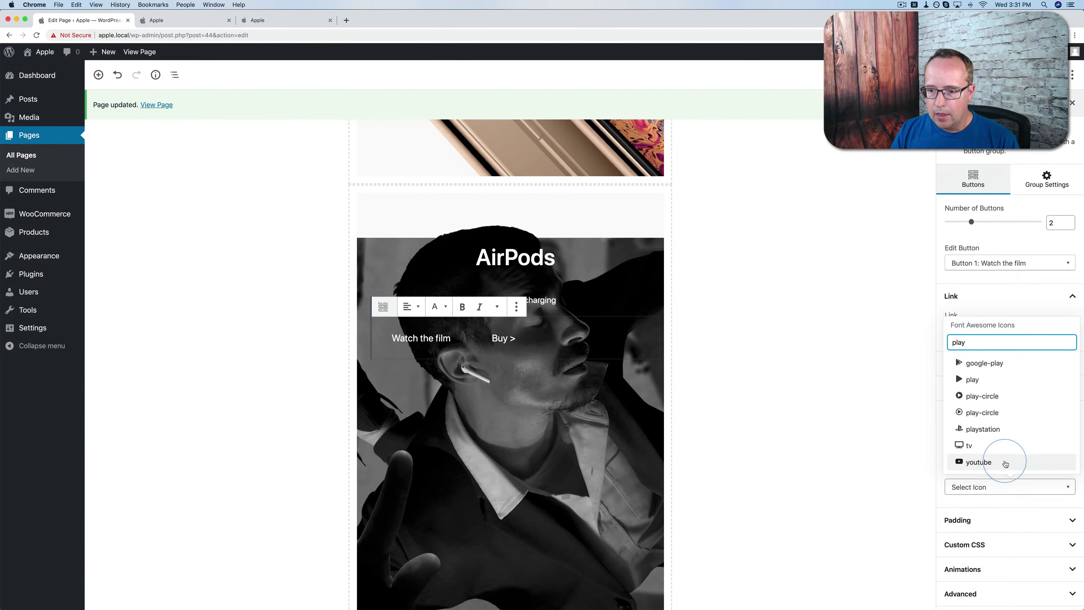
{"action": "left_click", "coordinate": [973, 414]}
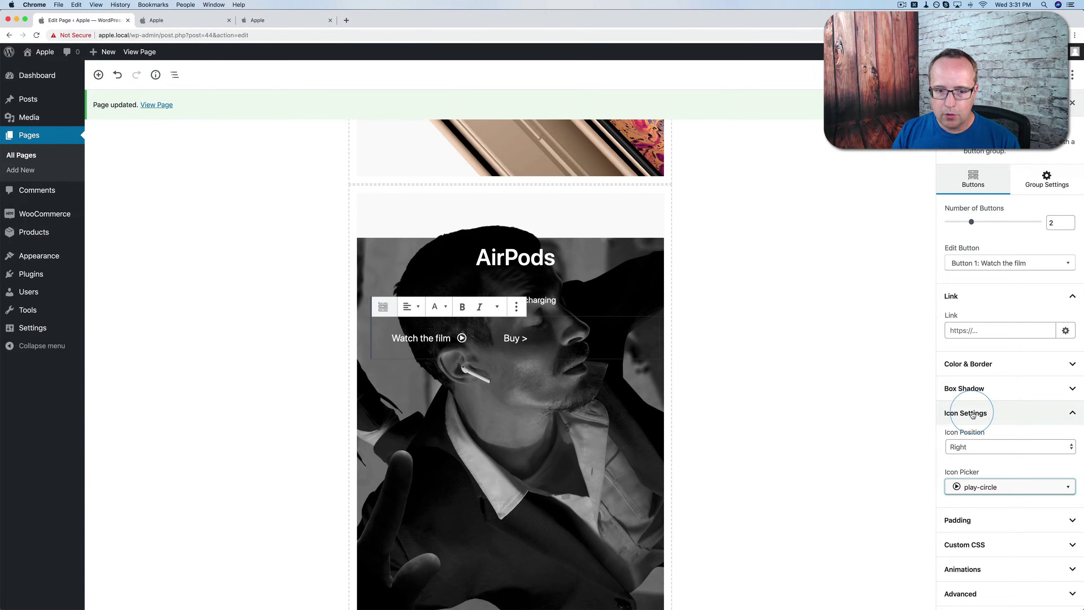
Step: Update the page, reload the local site and compare its AirPods banner with the one on apple.com
{"action": "left_click", "coordinate": [890, 377]}
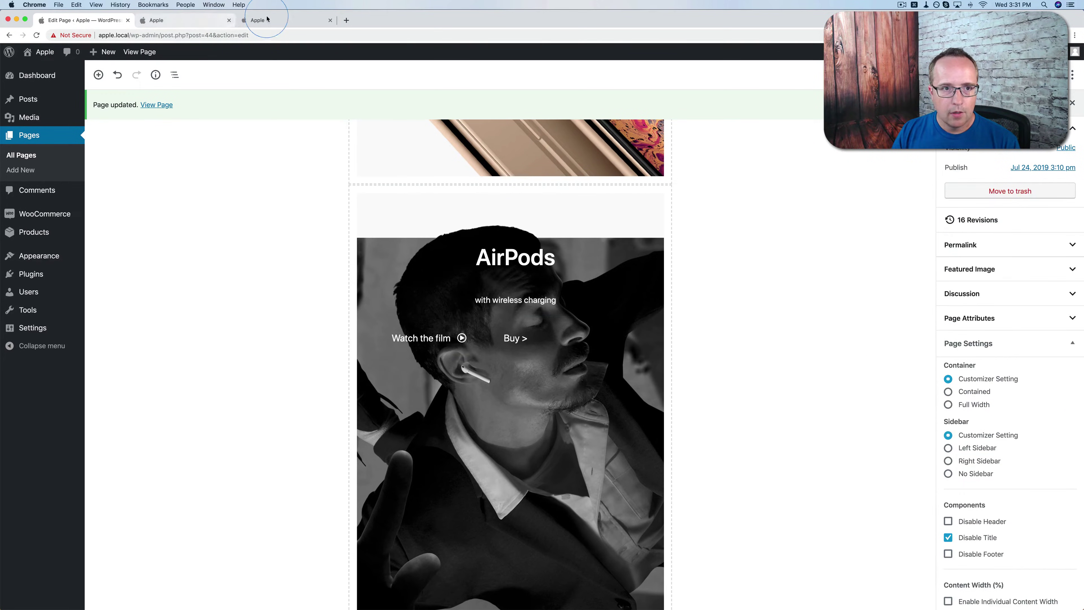
{"action": "left_click", "coordinate": [275, 19]}
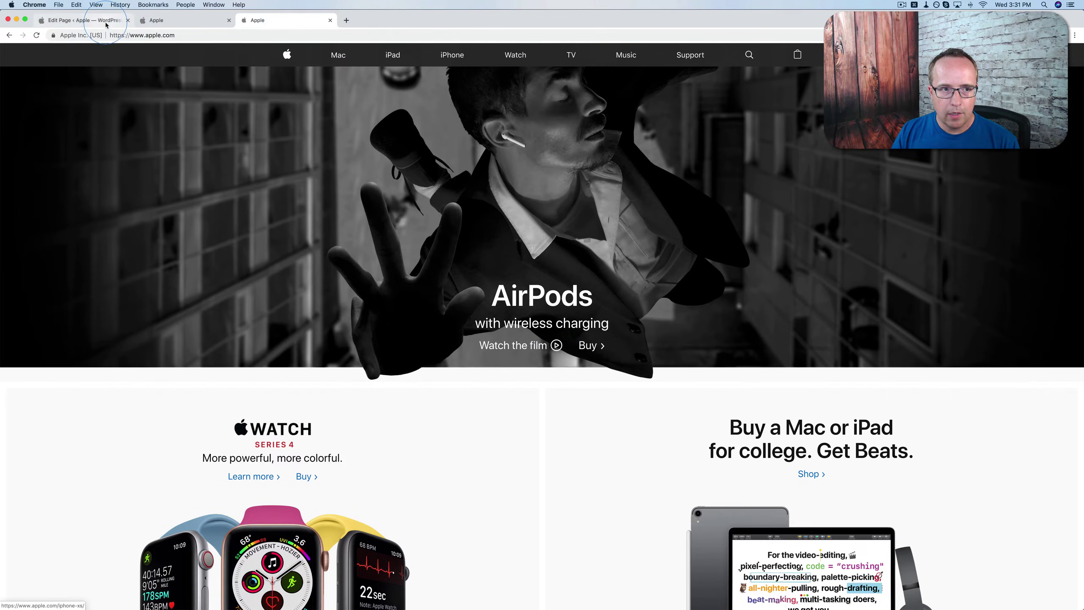
{"action": "left_click", "coordinate": [81, 20]}
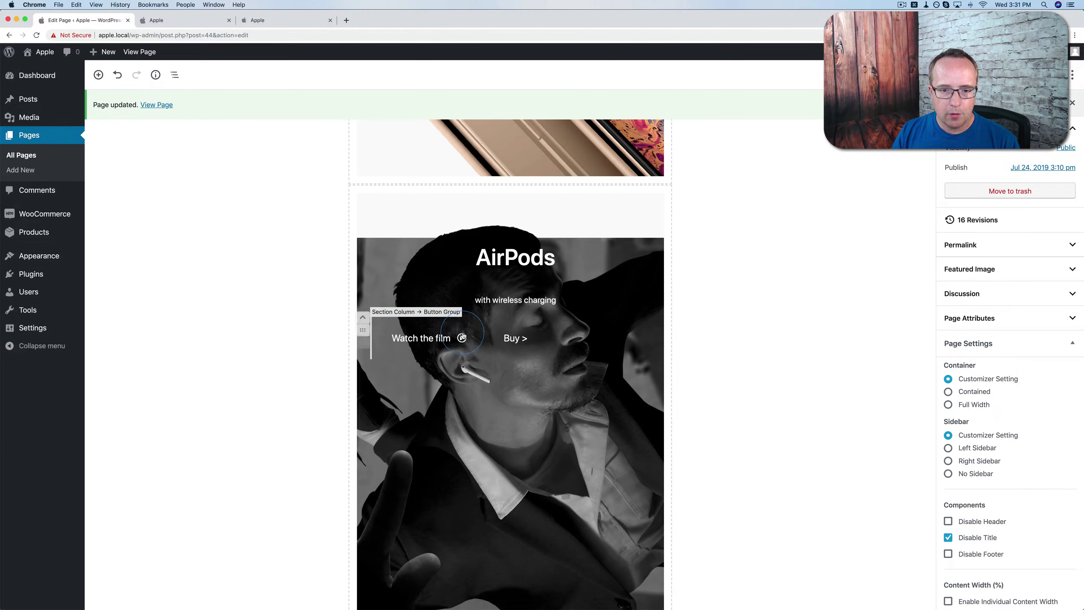
{"action": "scroll", "coordinate": [719, 346], "scroll_direction": "up", "scroll_amount": 1}
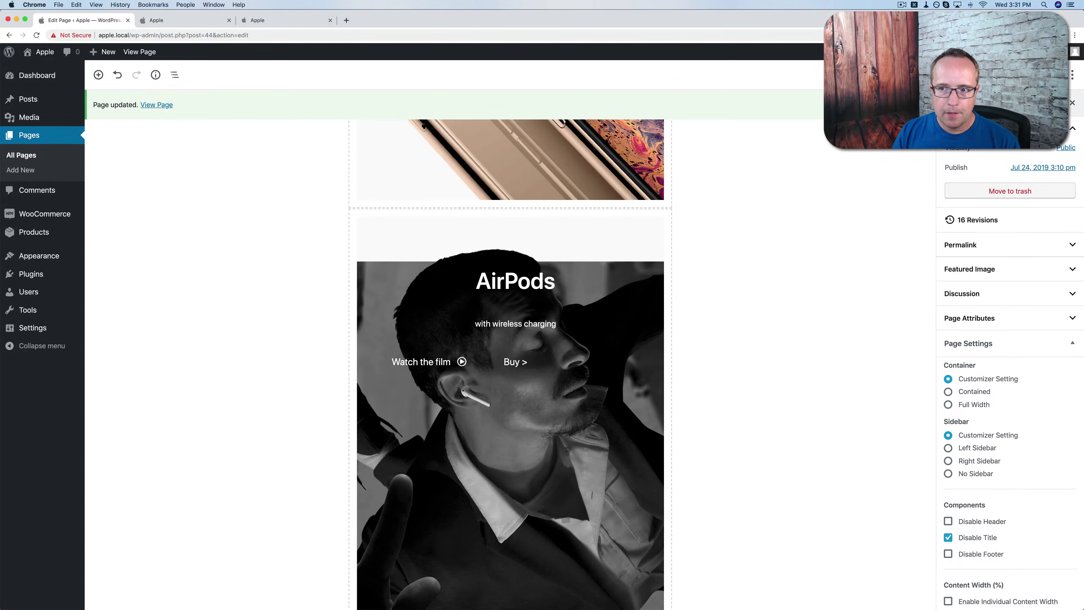
{"action": "left_click", "coordinate": [1022, 75]}
{"action": "left_click", "coordinate": [199, 21]}
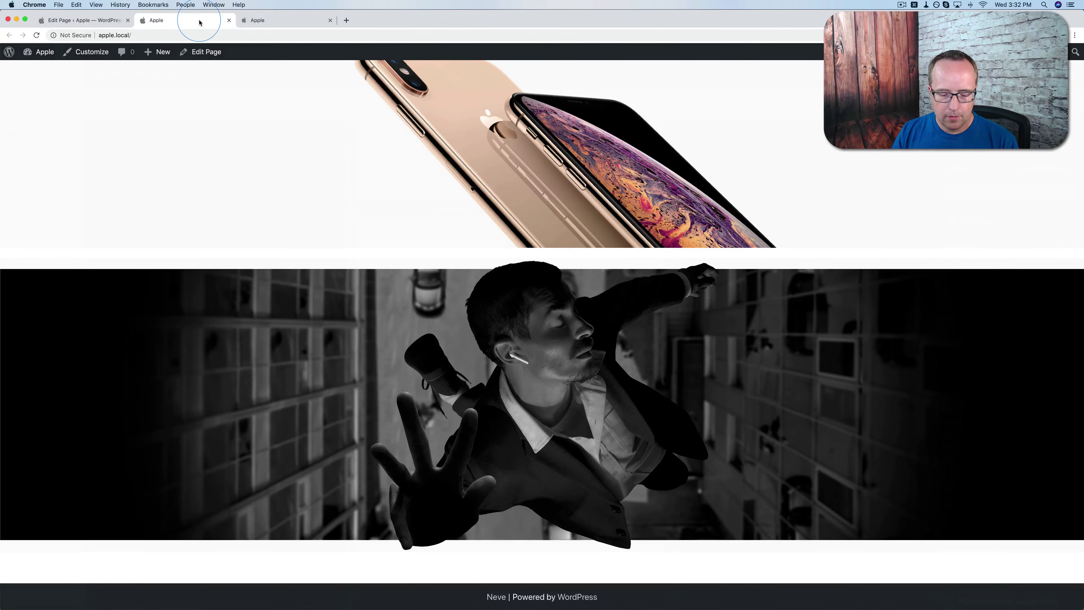
{"action": "key", "text": "super+r"}
{"action": "left_click", "coordinate": [361, 274]}
{"action": "scroll", "coordinate": [361, 273], "scroll_direction": "down", "scroll_amount": 3}
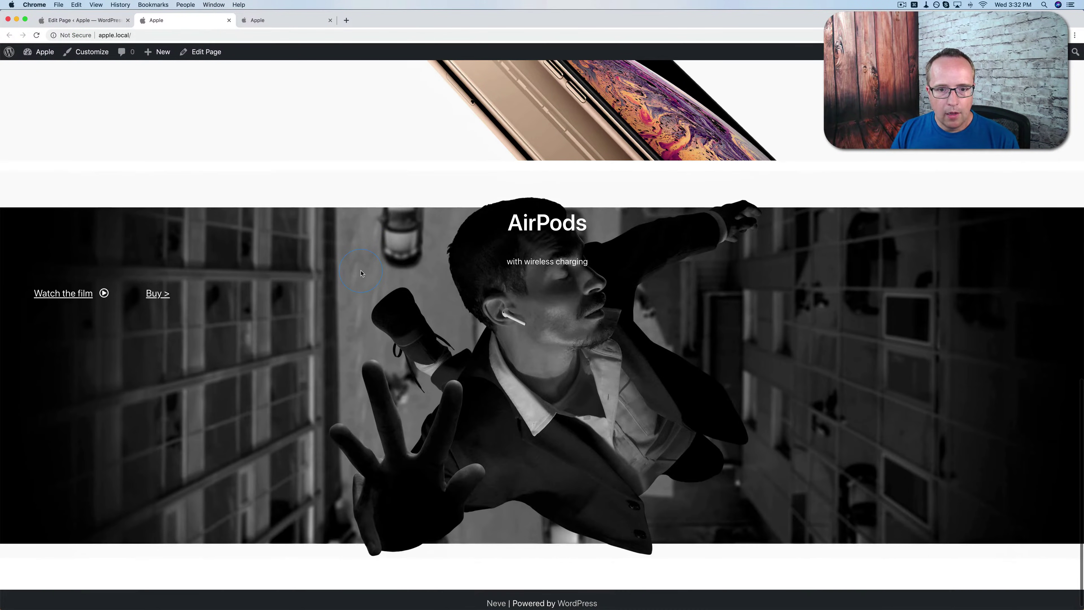
{"action": "left_click", "coordinate": [272, 22]}
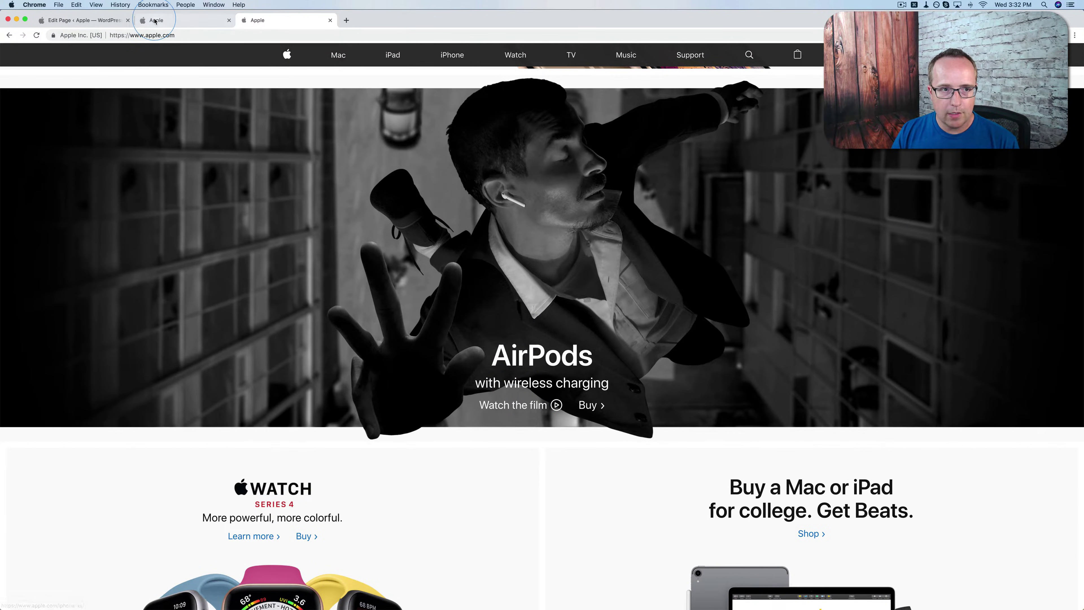
{"action": "left_click", "coordinate": [188, 20]}
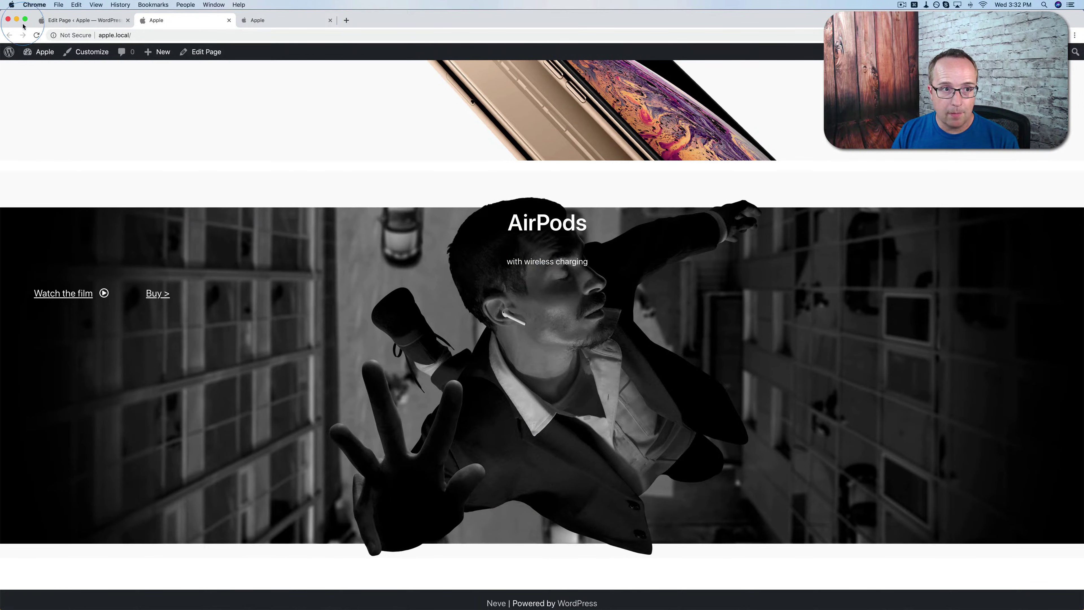
{"action": "left_click", "coordinate": [81, 20]}
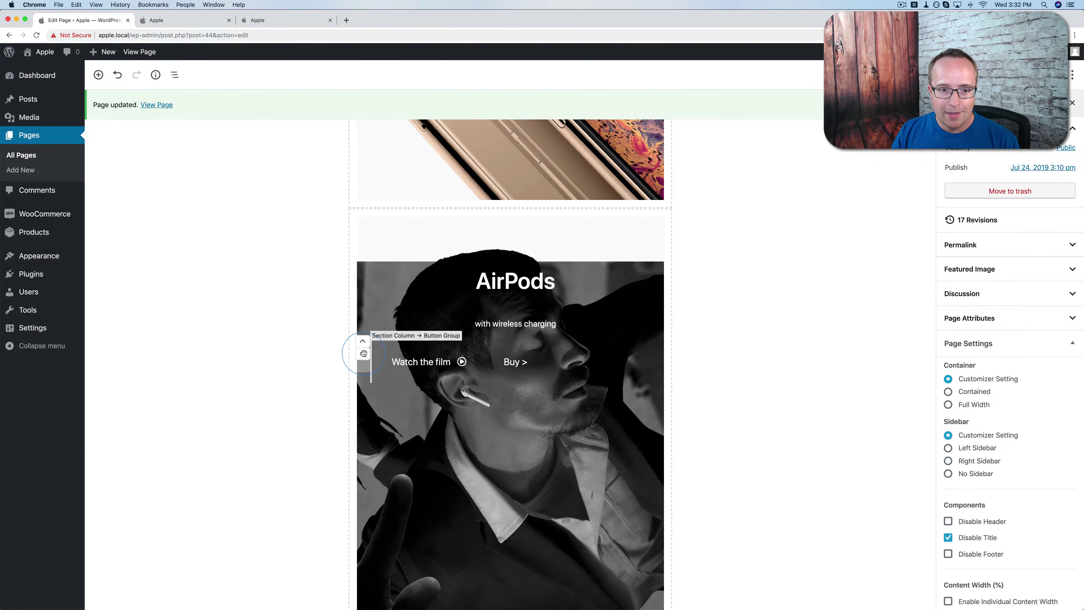
Step: Center-align the button group in the AirPods banner
{"action": "left_click", "coordinate": [364, 353]}
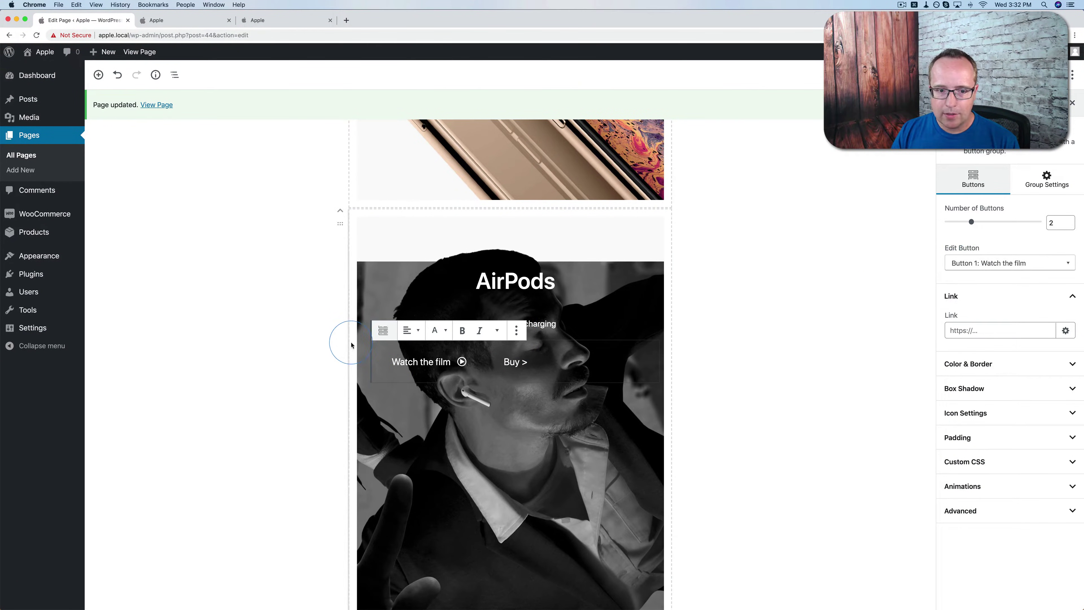
{"action": "left_click", "coordinate": [411, 330]}
{"action": "left_click", "coordinate": [380, 378]}
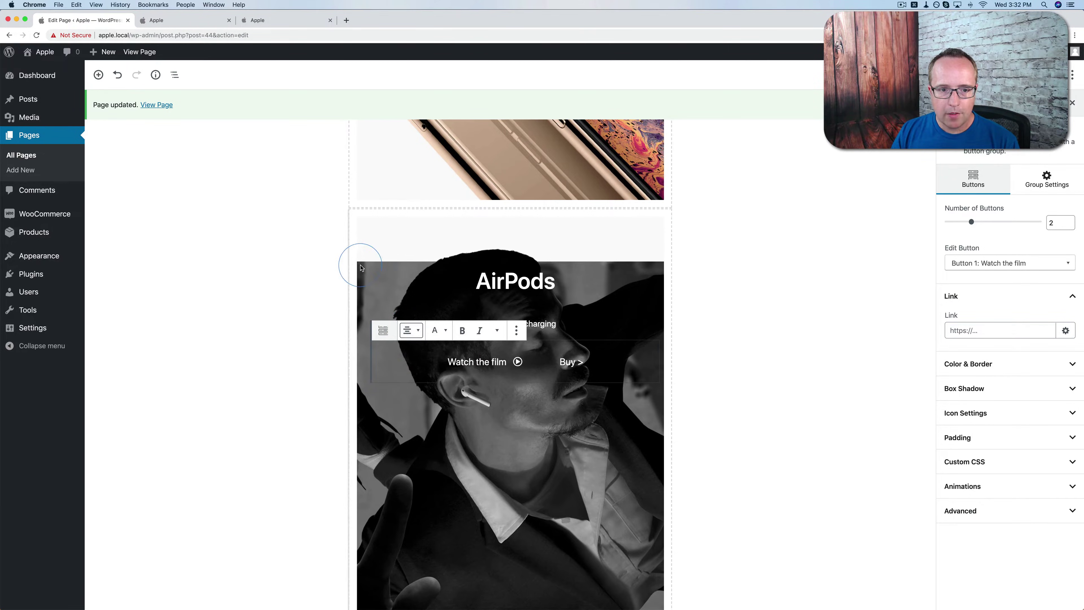
Step: Set the AirPods section's bottom padding to 20 and its top padding to 434
{"action": "left_click", "coordinate": [340, 219]}
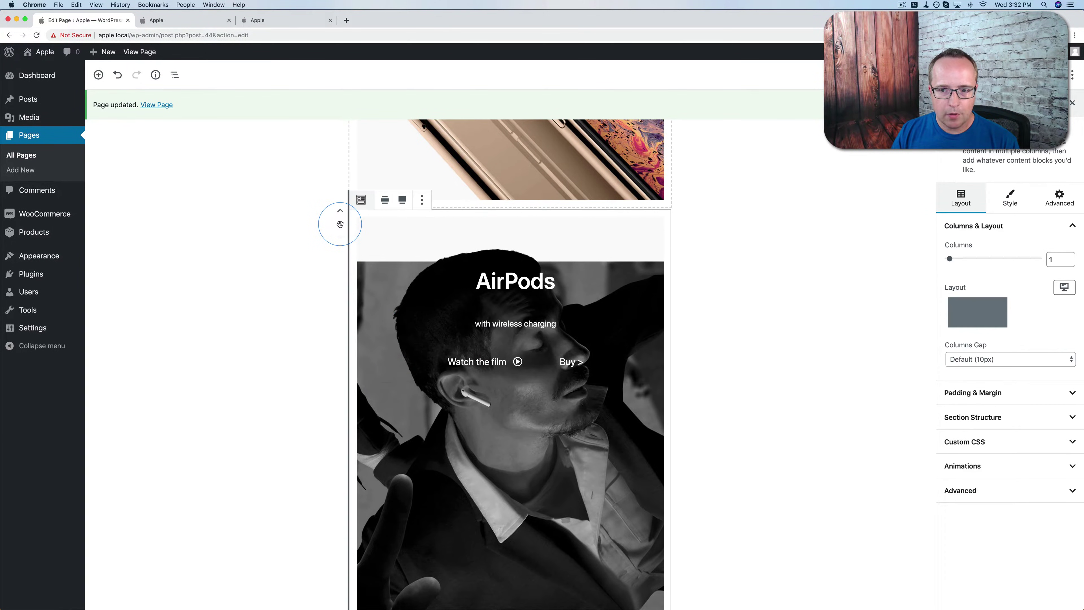
{"action": "left_click", "coordinate": [963, 405]}
{"action": "left_click", "coordinate": [1006, 436]}
{"action": "key", "text": "super+c"}
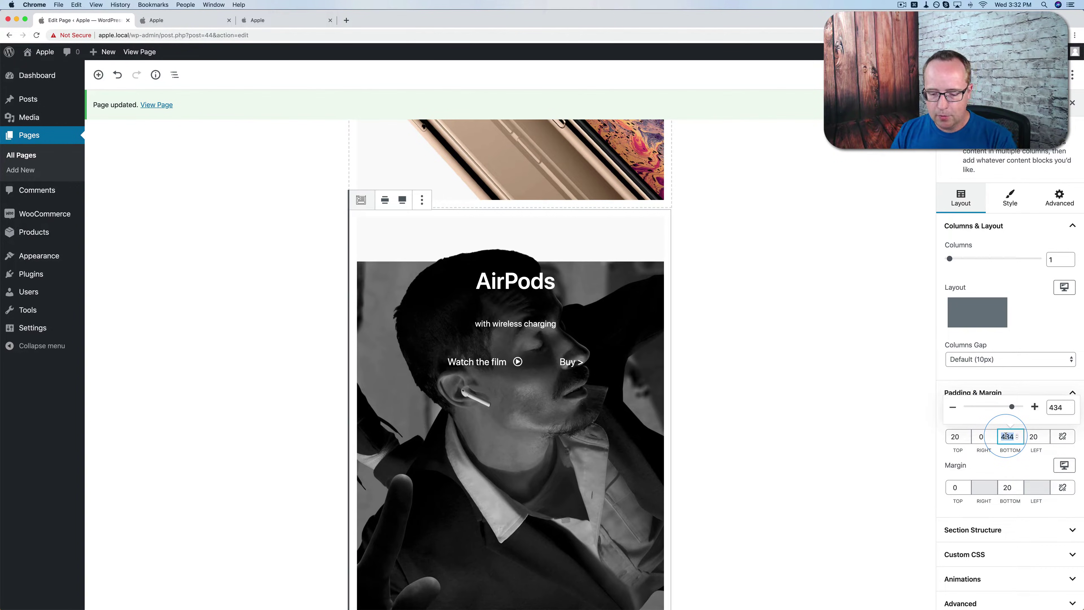
{"action": "type", "text": "20"}
{"action": "double_click", "coordinate": [954, 435]}
{"action": "key", "text": "super+v"}
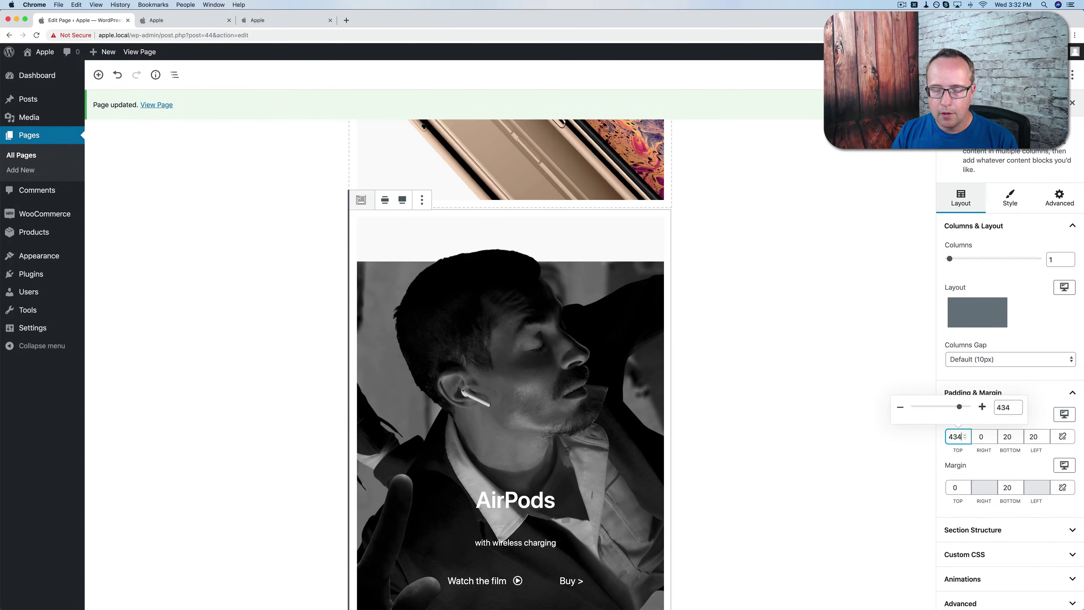
Step: Update the page and reload the local site to check the AirPods text placement
{"action": "key", "text": "super+s"}
{"action": "left_click", "coordinate": [211, 21]}
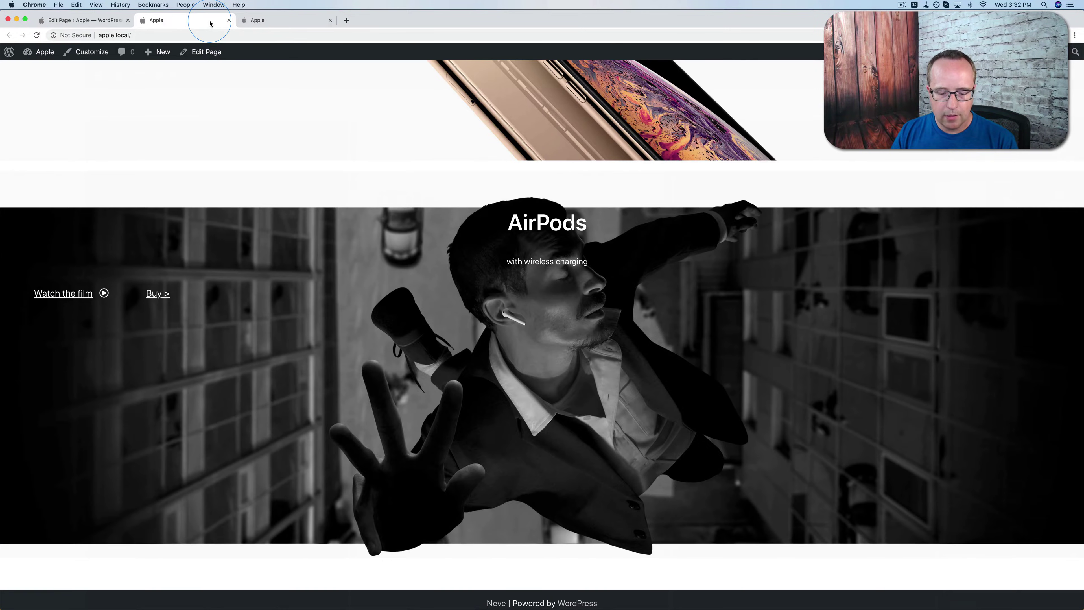
{"action": "key", "text": "super+r"}
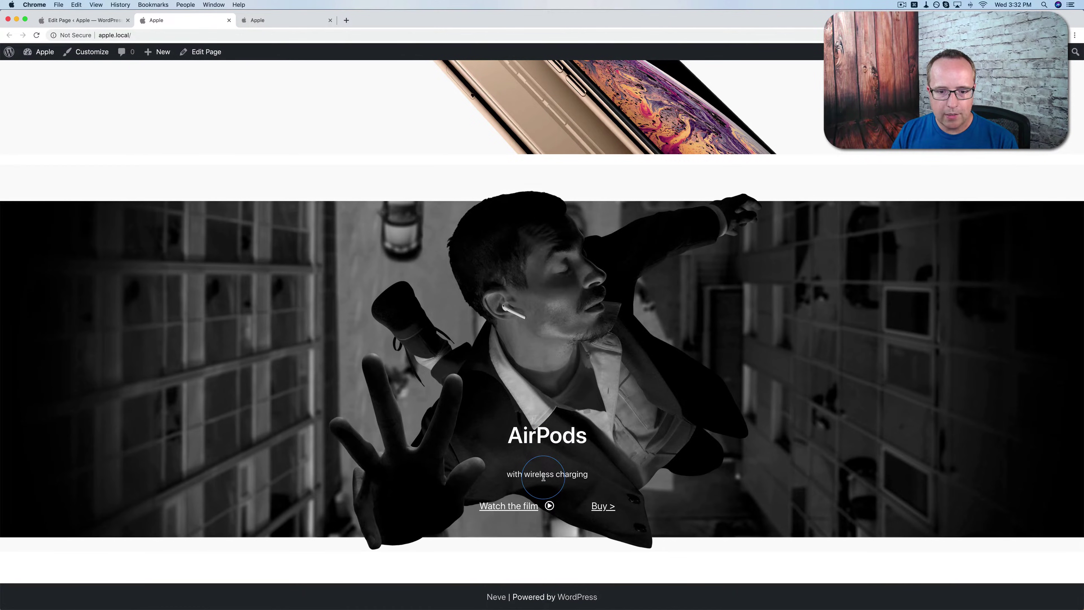
Step: Return to the page editor and reduce the left and right padding of the "Watch the film" button
{"action": "left_click", "coordinate": [83, 20]}
{"action": "scroll", "coordinate": [401, 398], "scroll_direction": "down", "scroll_amount": 3}
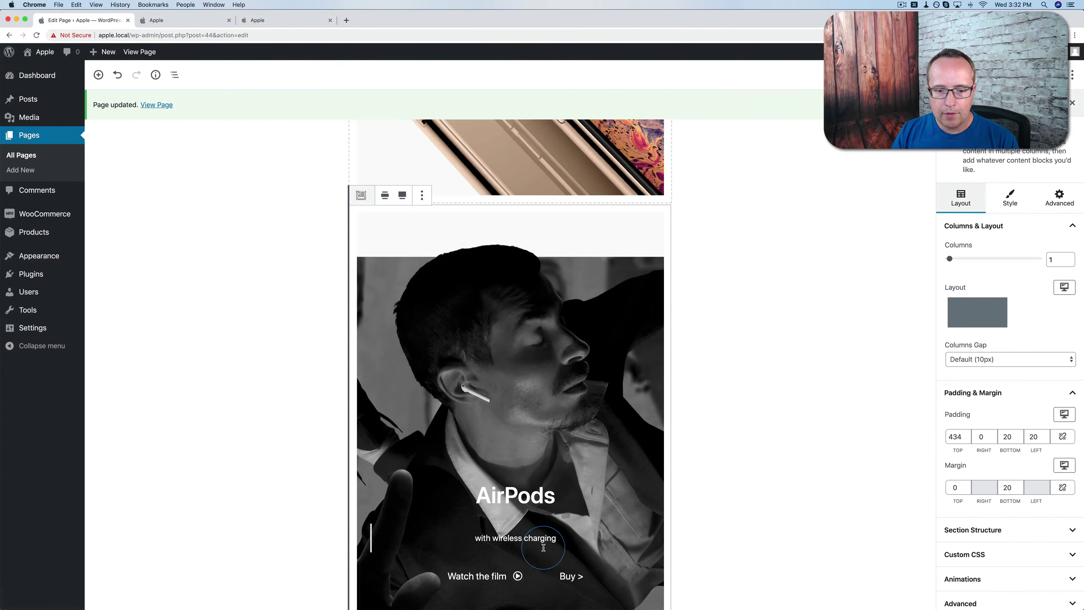
{"action": "left_click", "coordinate": [373, 418]}
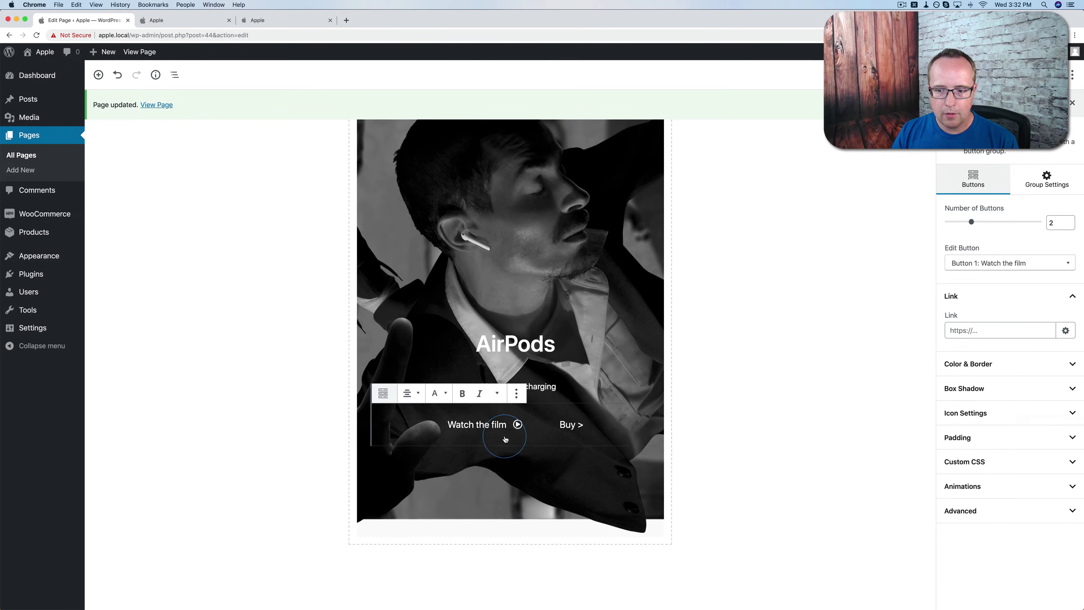
{"action": "left_click", "coordinate": [1039, 188]}
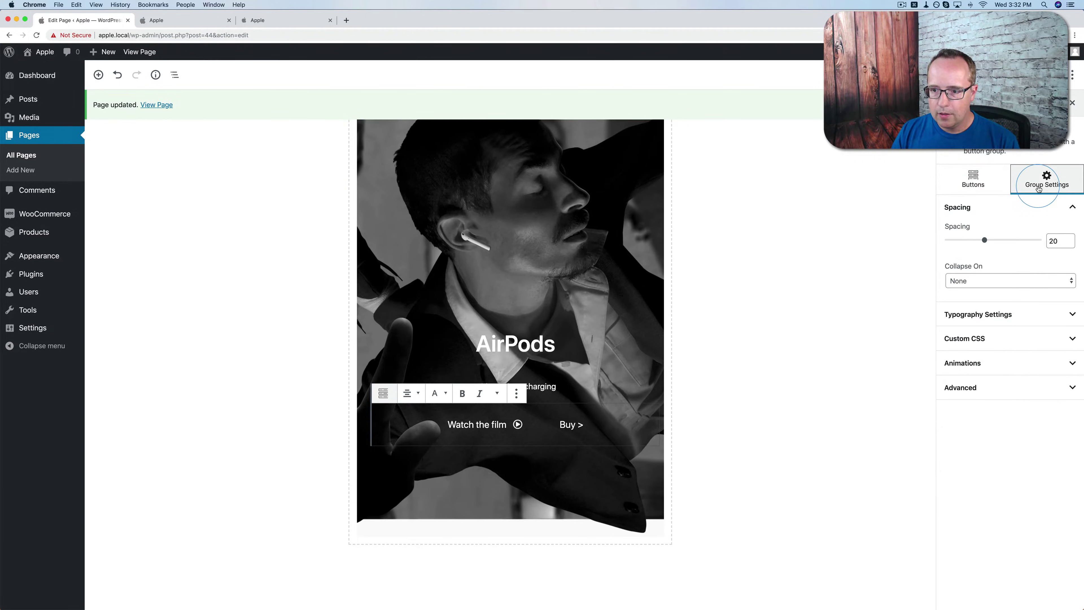
{"action": "left_click", "coordinate": [990, 188]}
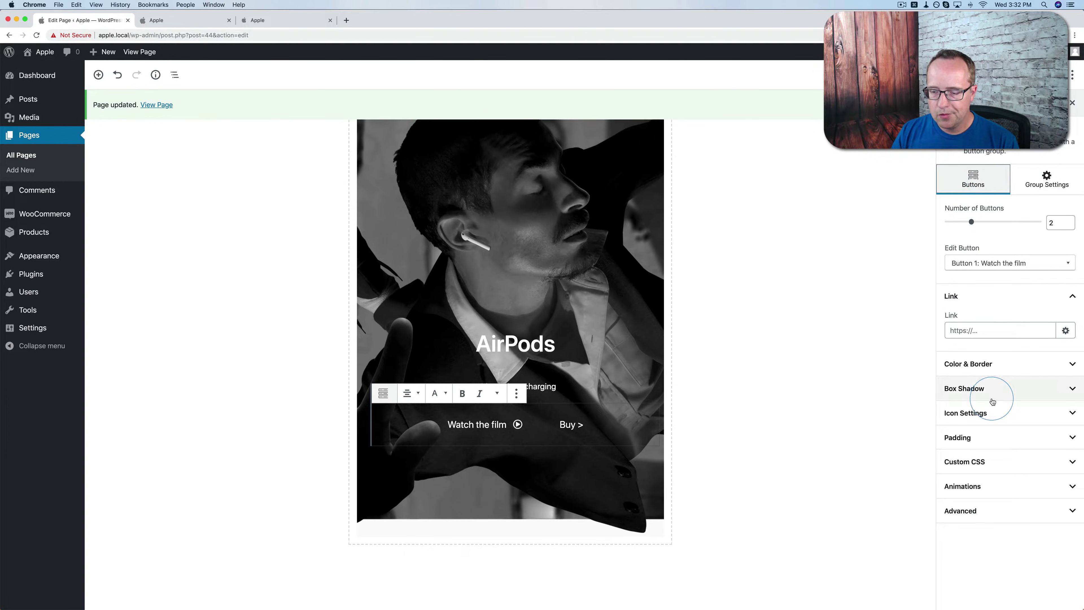
{"action": "left_click", "coordinate": [995, 437]}
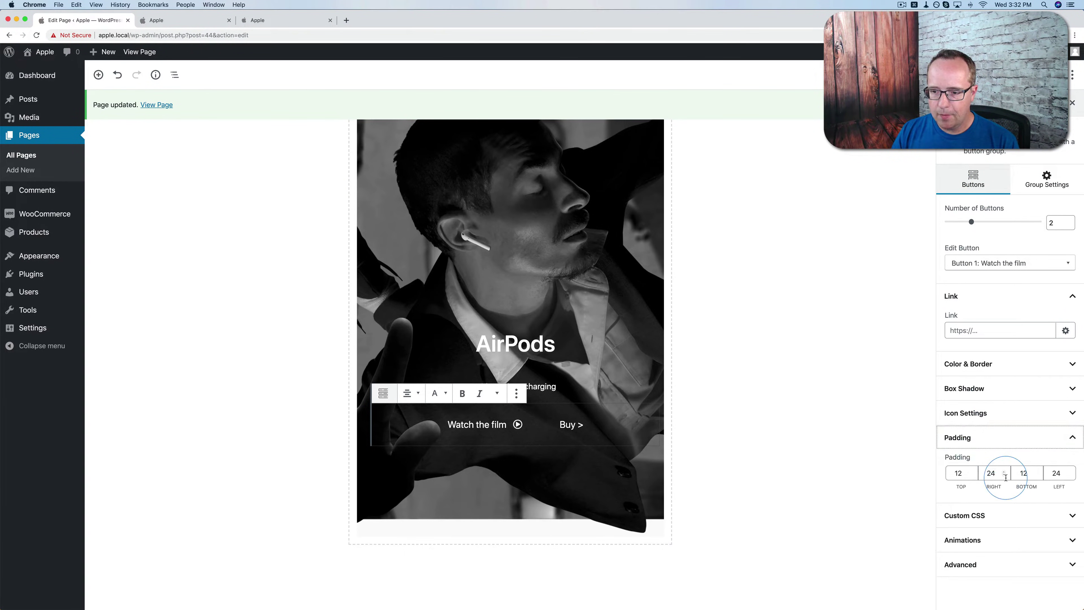
{"action": "left_click", "coordinate": [1005, 475]}
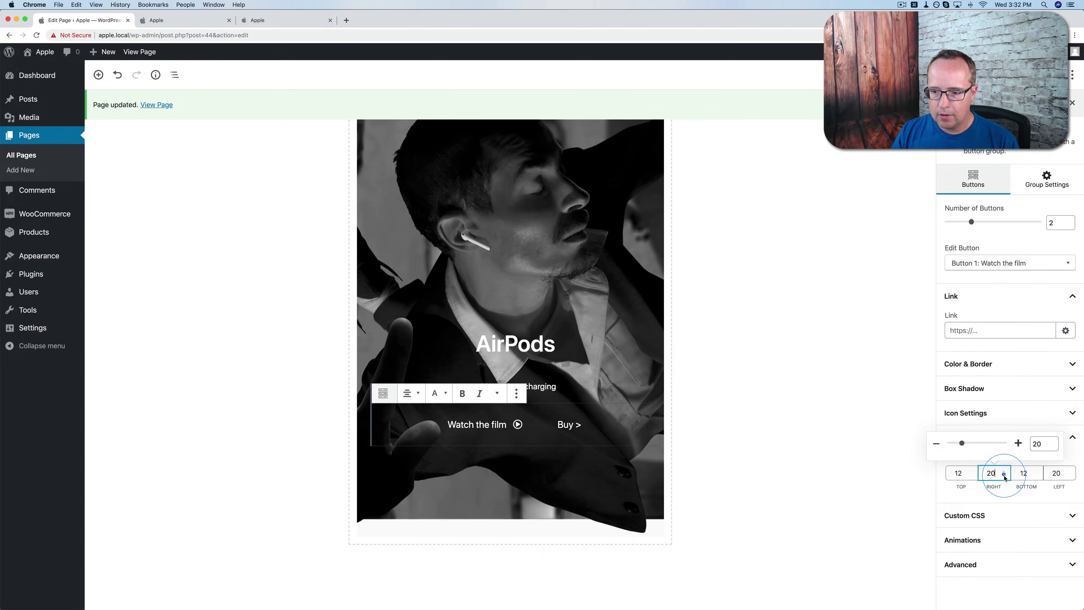
Step: Set the left and right padding of the "Buy >" button to 10
{"action": "left_click", "coordinate": [557, 425]}
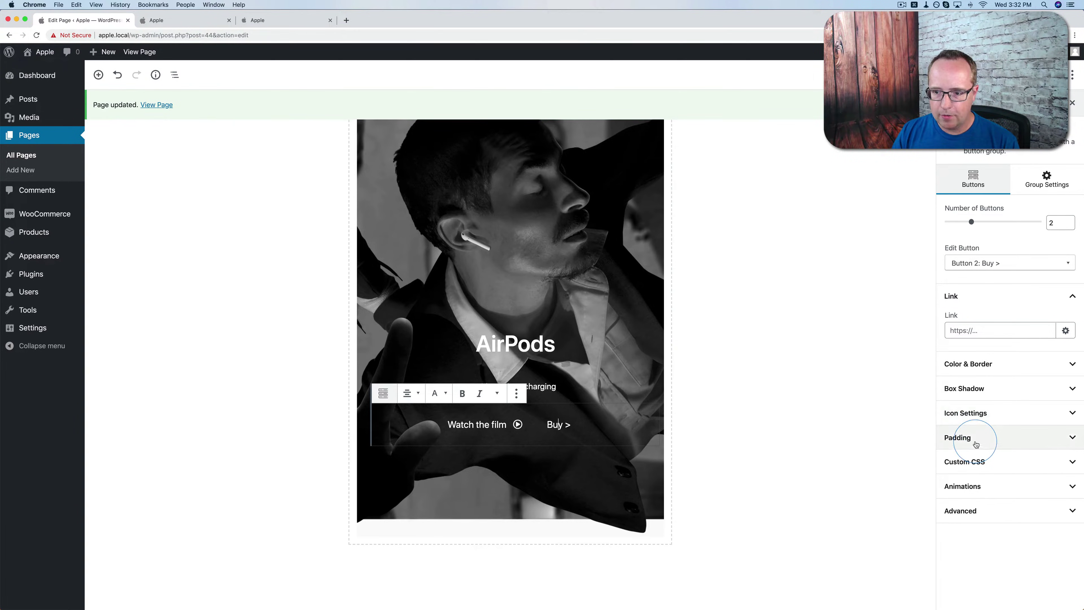
{"action": "left_click", "coordinate": [976, 439]}
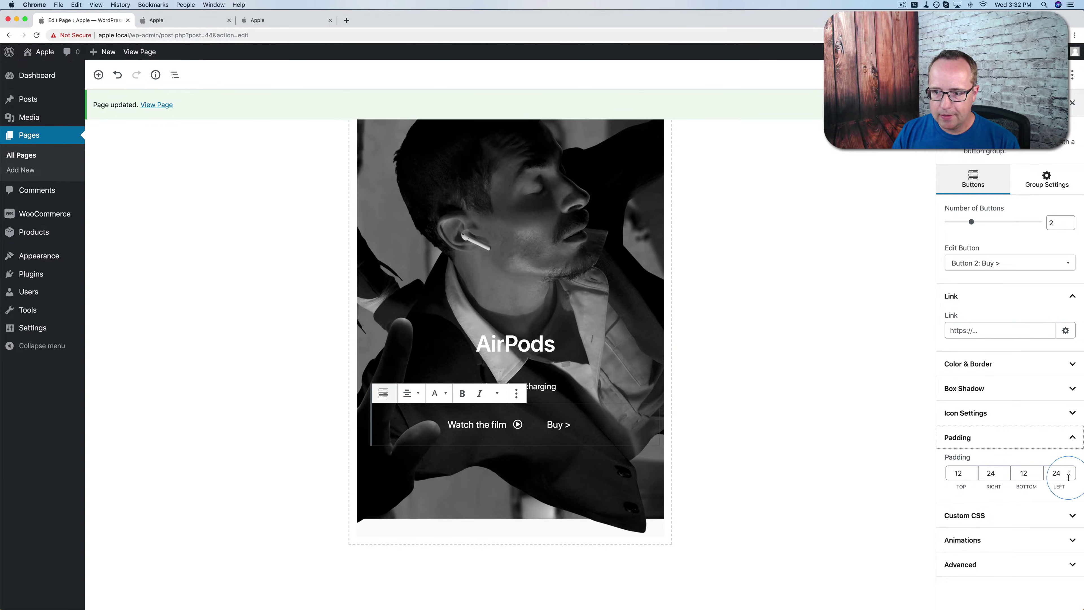
{"action": "double_click", "coordinate": [1070, 477]}
{"action": "type", "text": "10"}
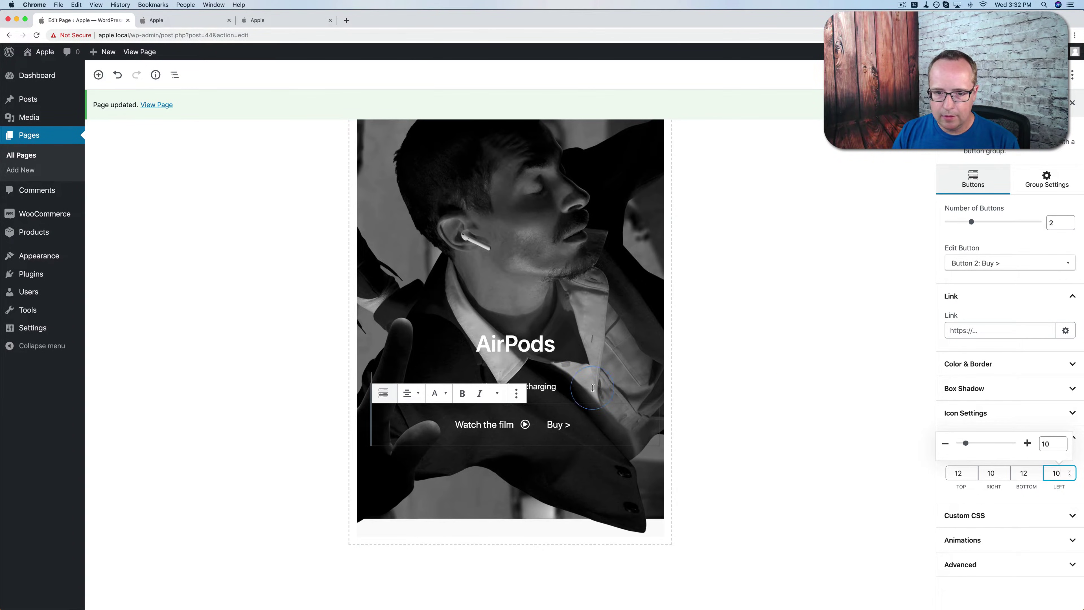
Step: Set the bottom margin of the "AirPods" heading to 0
{"action": "left_click", "coordinate": [592, 388]}
{"action": "left_click", "coordinate": [466, 318]}
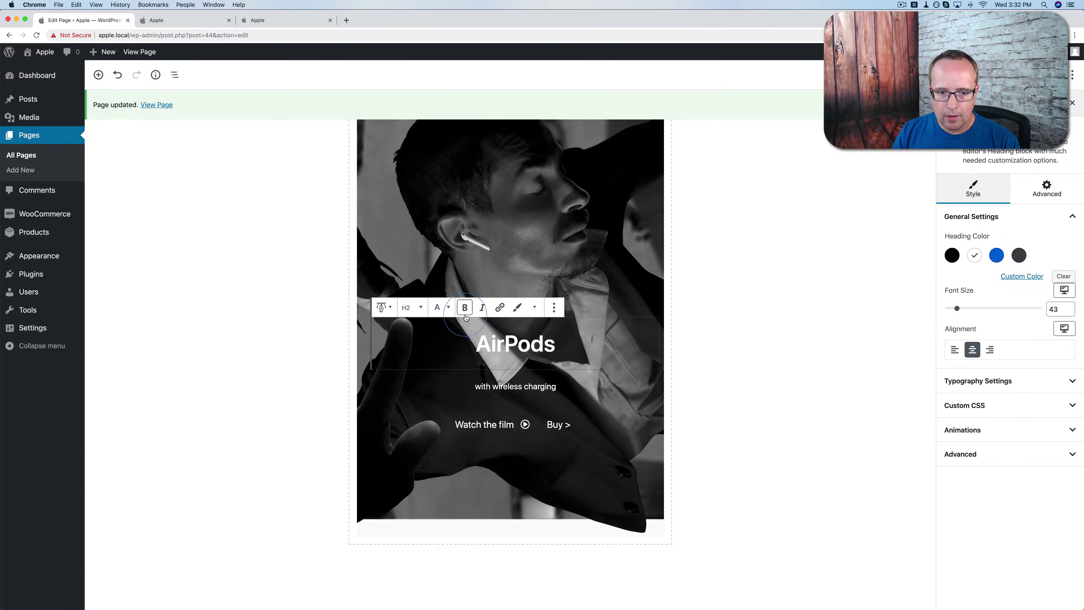
{"action": "left_click", "coordinate": [359, 331]}
{"action": "left_click", "coordinate": [1044, 186]}
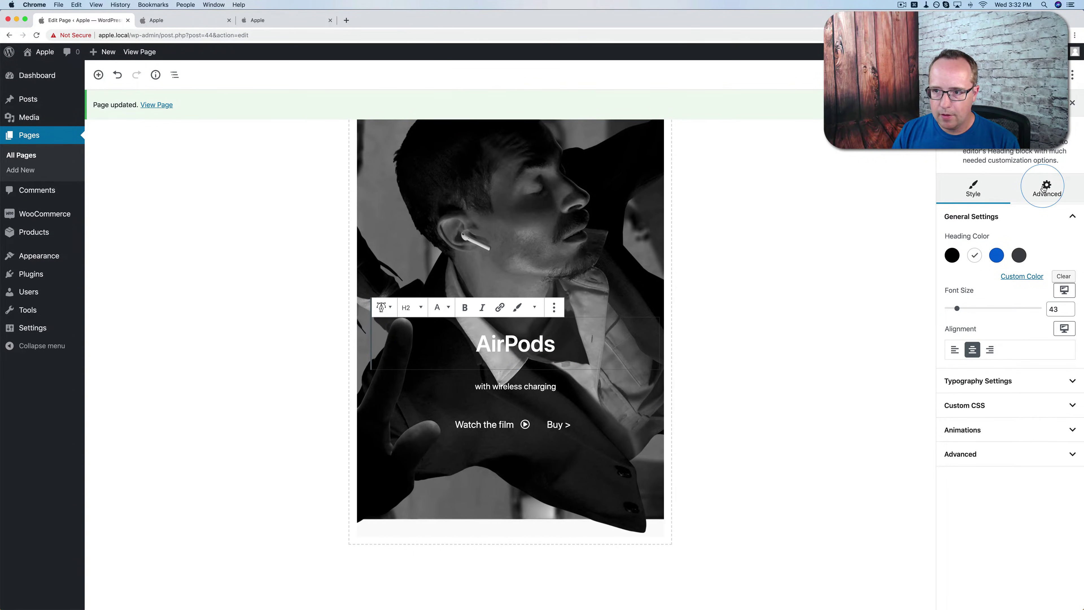
{"action": "left_click", "coordinate": [982, 361]}
{"action": "left_click", "coordinate": [1018, 476]}
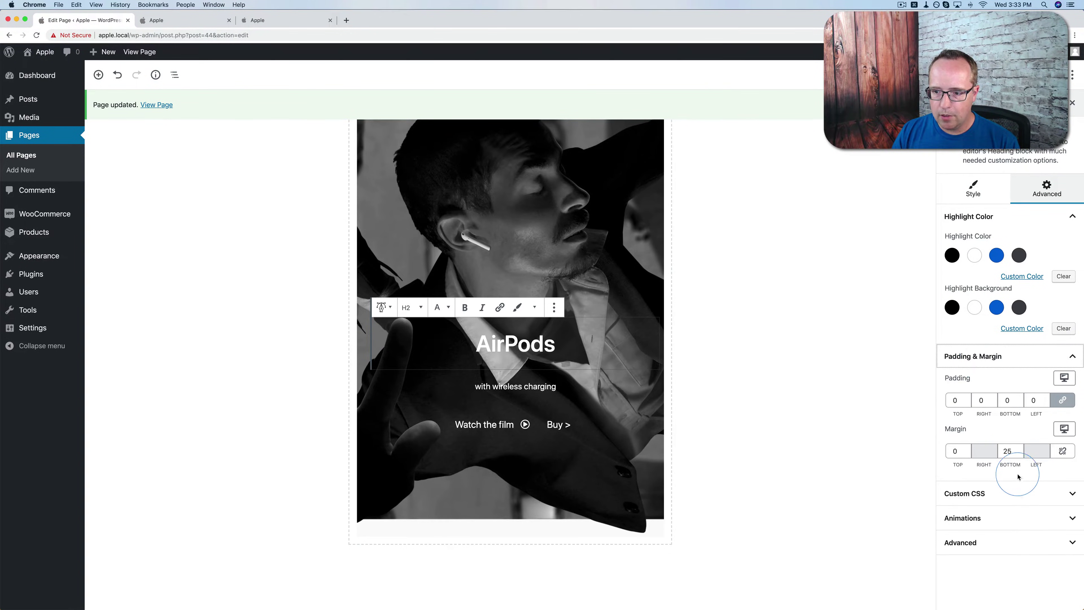
{"action": "left_click", "coordinate": [1007, 450]}
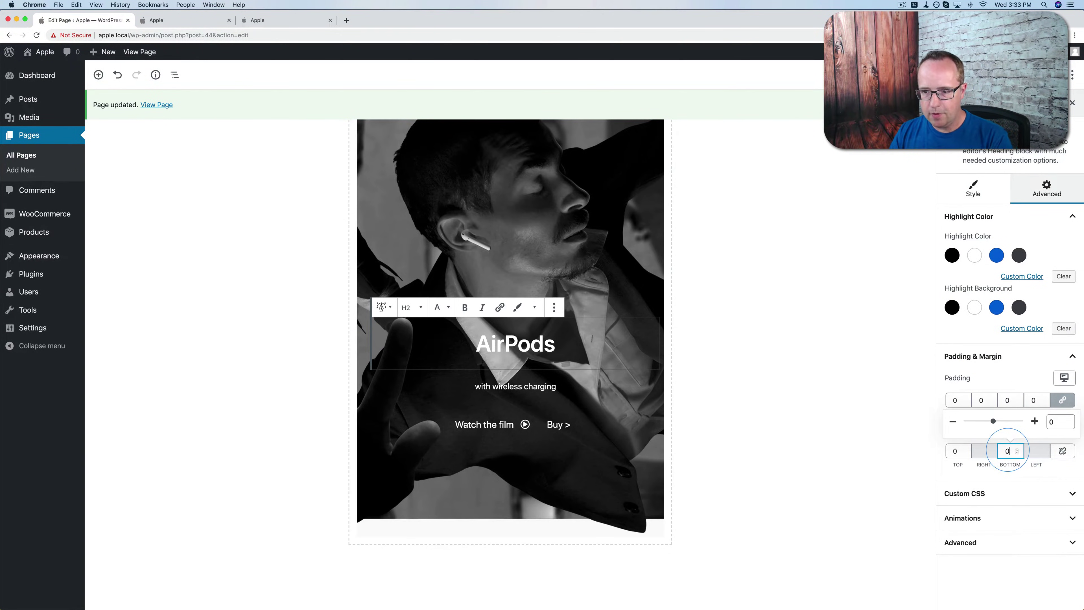
Step: Compare the AirPods banner's text sizes and spacing on the local site with those on apple.com
{"action": "left_click", "coordinate": [507, 386]}
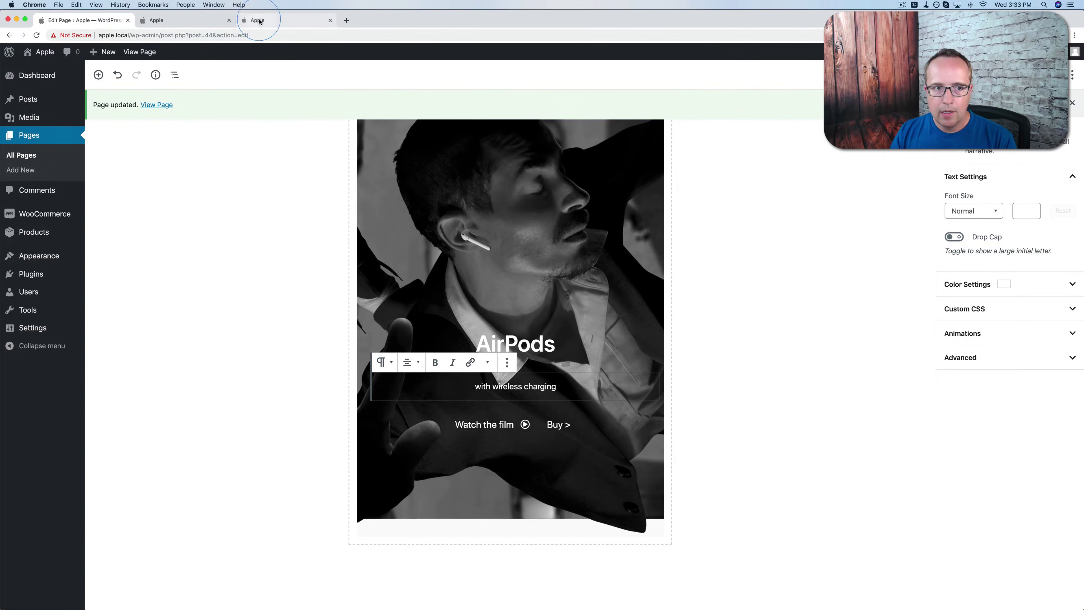
{"action": "left_click", "coordinate": [205, 28]}
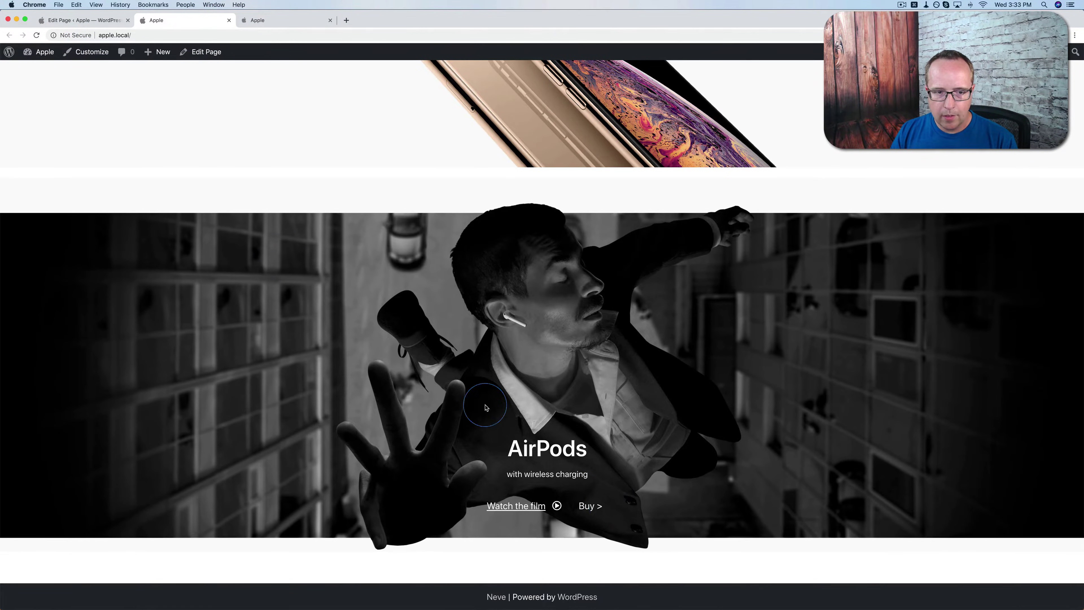
{"action": "left_click", "coordinate": [273, 23]}
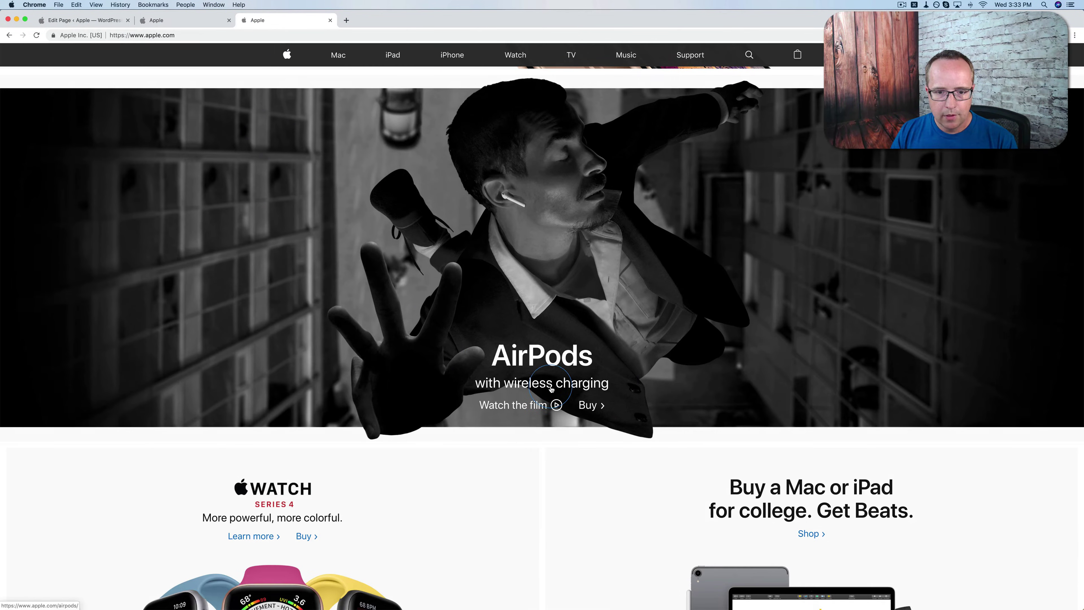
{"action": "left_click", "coordinate": [183, 20]}
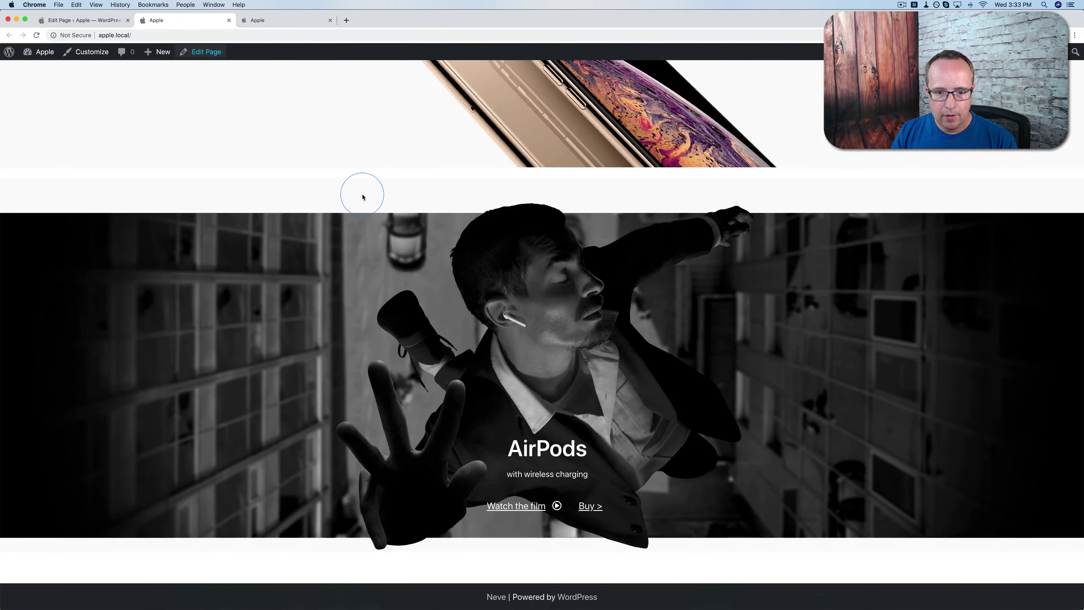
Step: Return to the page editor and increase the font size of the "AirPods" heading
{"action": "left_click", "coordinate": [98, 26]}
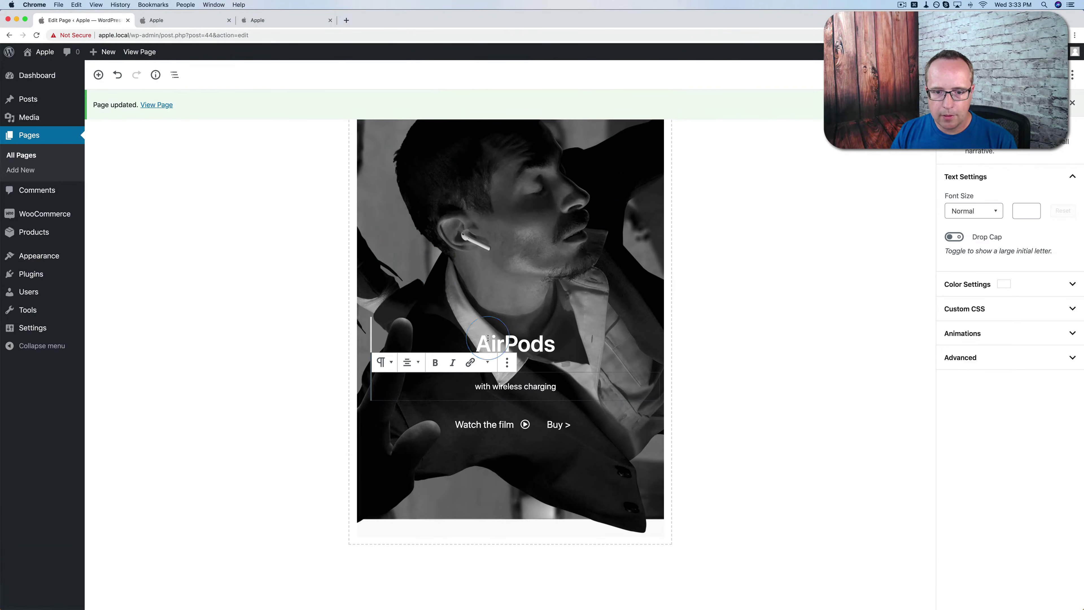
{"action": "left_click", "coordinate": [516, 351]}
{"action": "left_click", "coordinate": [973, 188]}
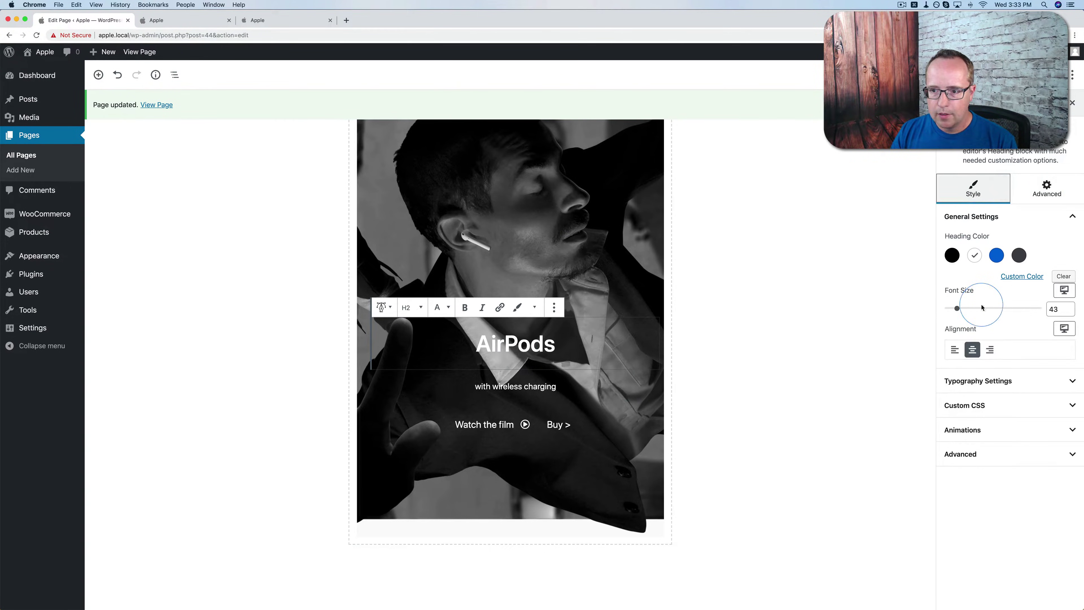
{"action": "left_click_drag", "start_coordinate": [959, 310], "coordinate": [962, 310]}
Step: Set the font size of the "with wireless charging" paragraph to 24
{"action": "left_click", "coordinate": [518, 405]}
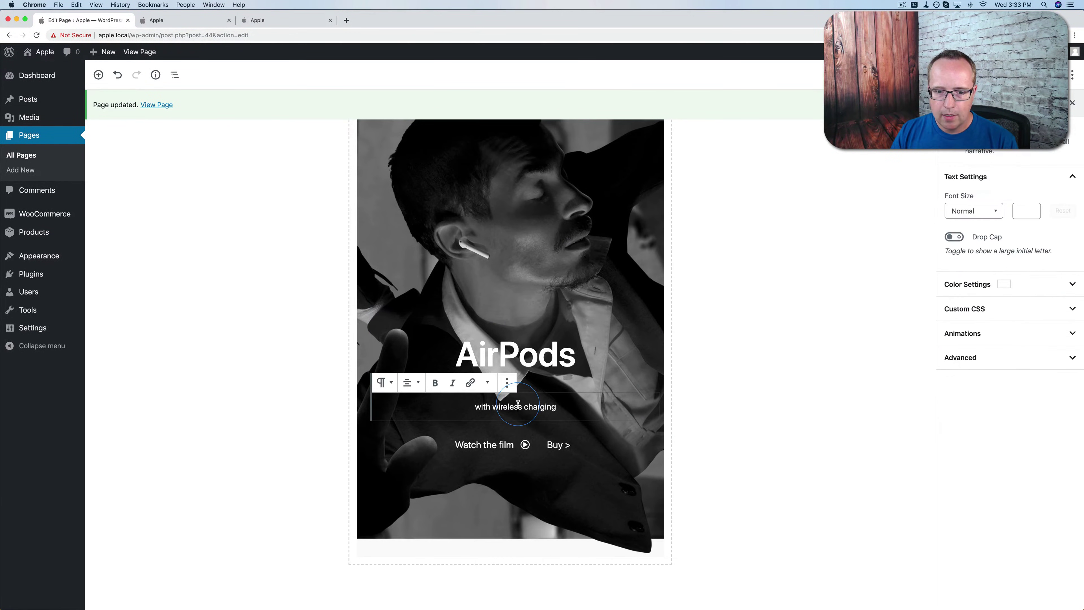
{"action": "key", "text": "super+a"}
{"action": "left_click", "coordinate": [970, 299]}
{"action": "left_click", "coordinate": [970, 275]}
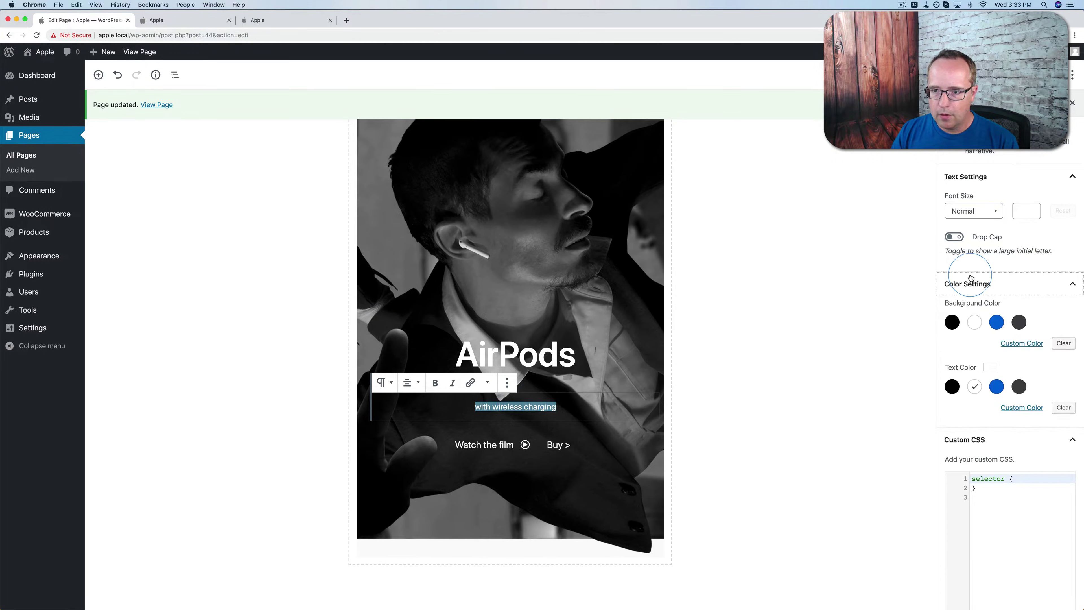
{"action": "left_click", "coordinate": [970, 276]}
{"action": "left_click", "coordinate": [970, 300]}
{"action": "left_click", "coordinate": [1034, 210]}
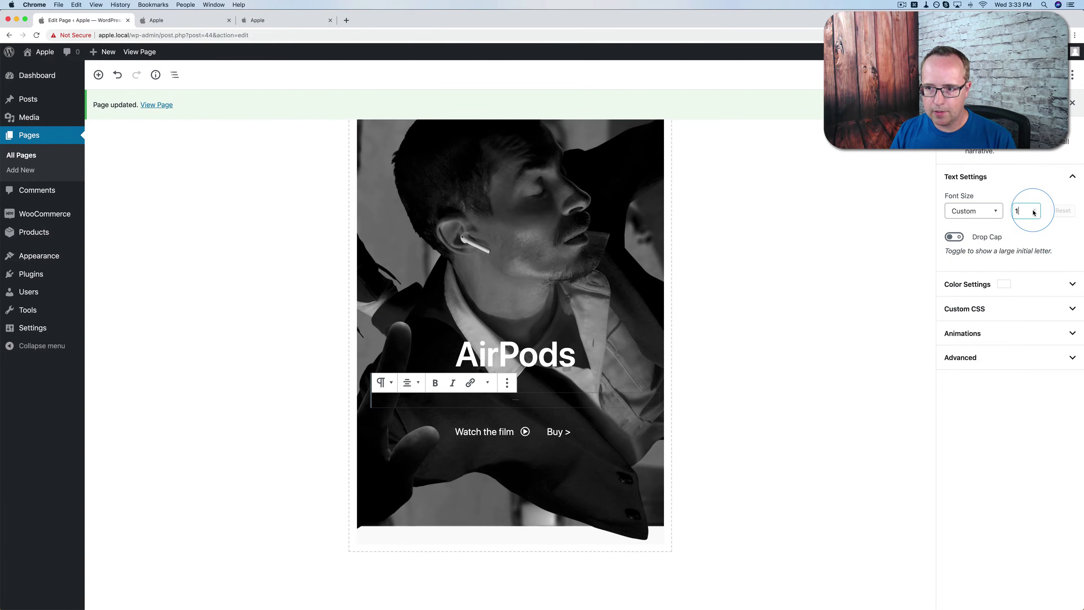
{"action": "key", "text": "BackSpace"}
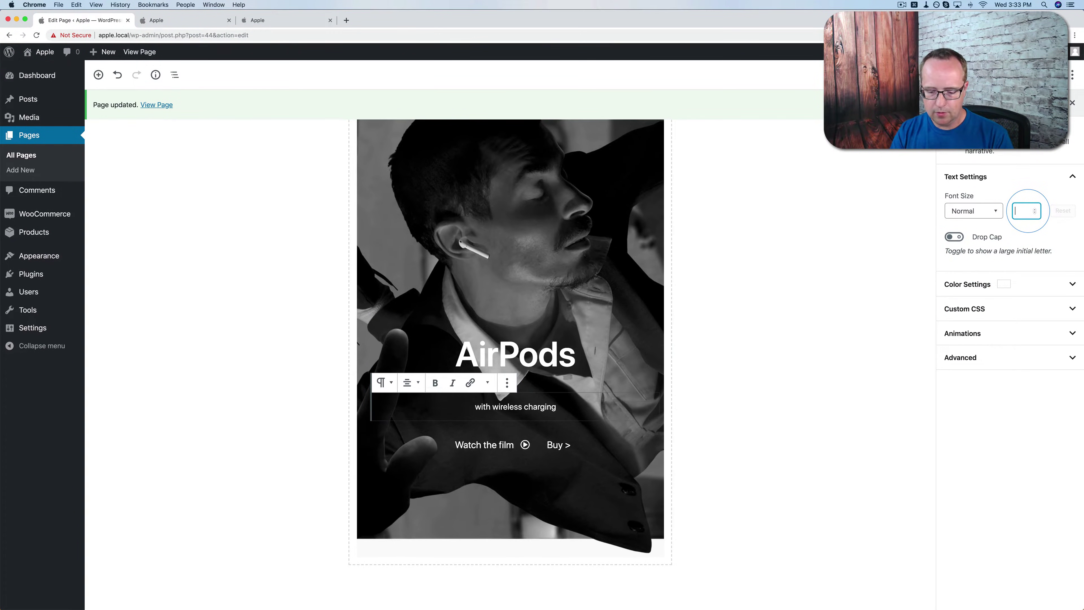
{"action": "type", "text": "24"}
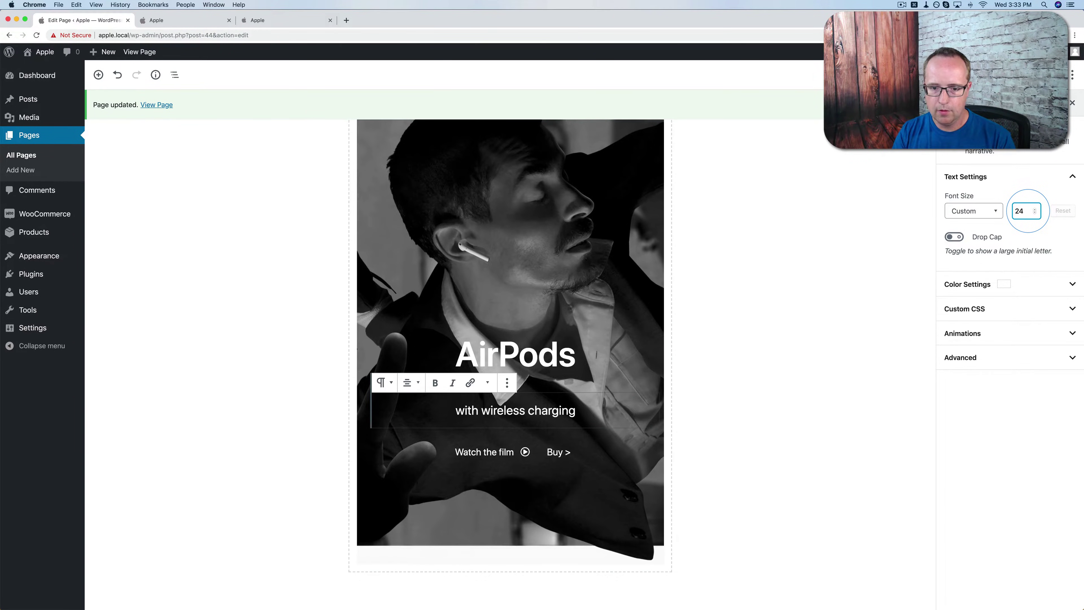
Step: Update the page and reload the local site to check the enlarged AirPods text
{"action": "key", "text": "super+s"}
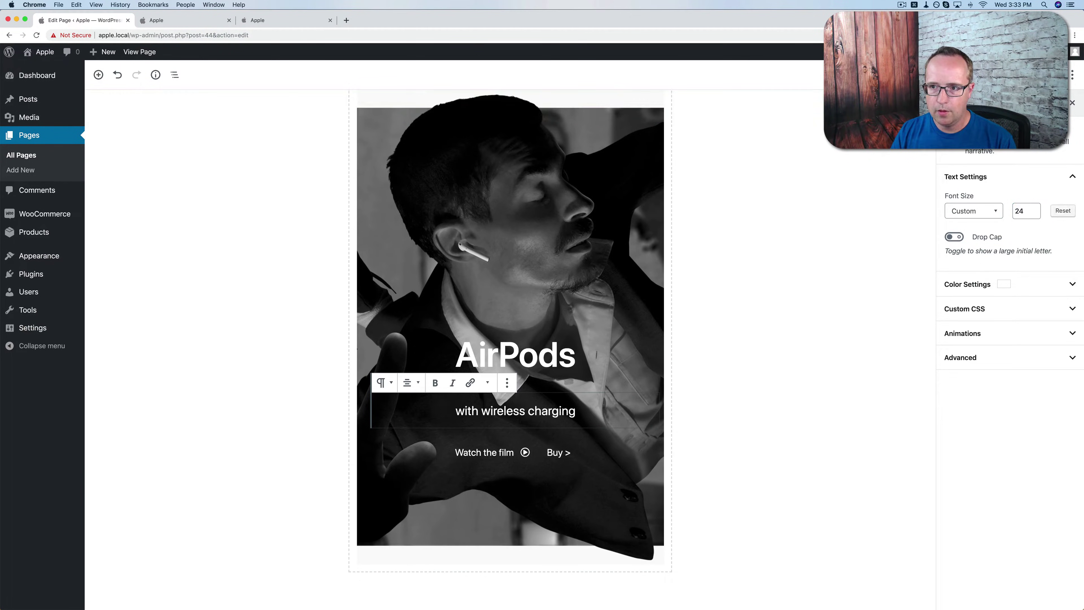
{"action": "left_click", "coordinate": [208, 22]}
{"action": "key", "text": "super+r"}
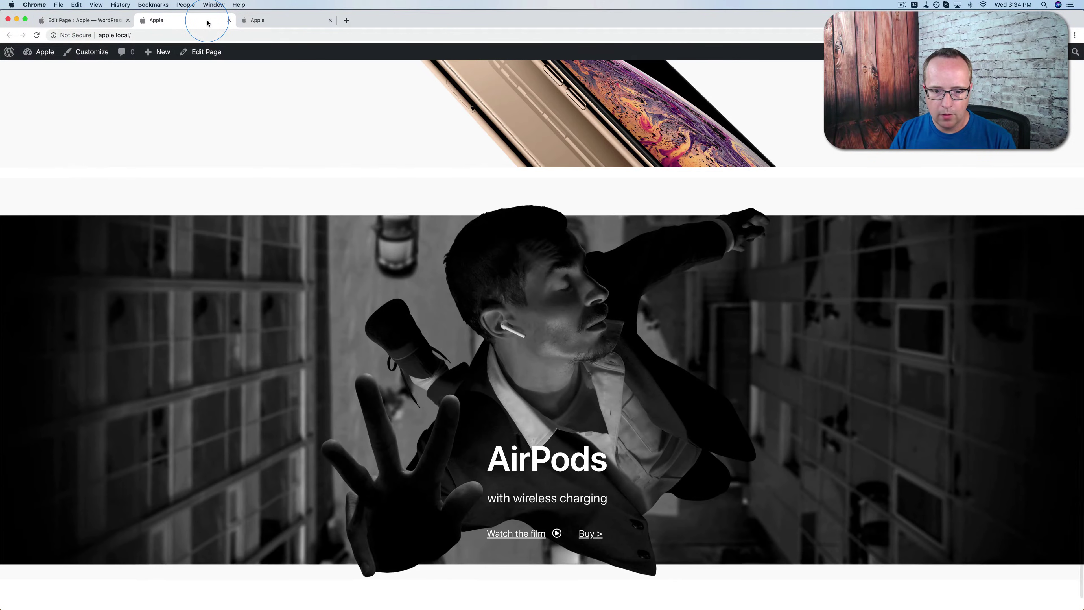
{"action": "scroll", "coordinate": [391, 421], "scroll_direction": "down", "scroll_amount": 2}
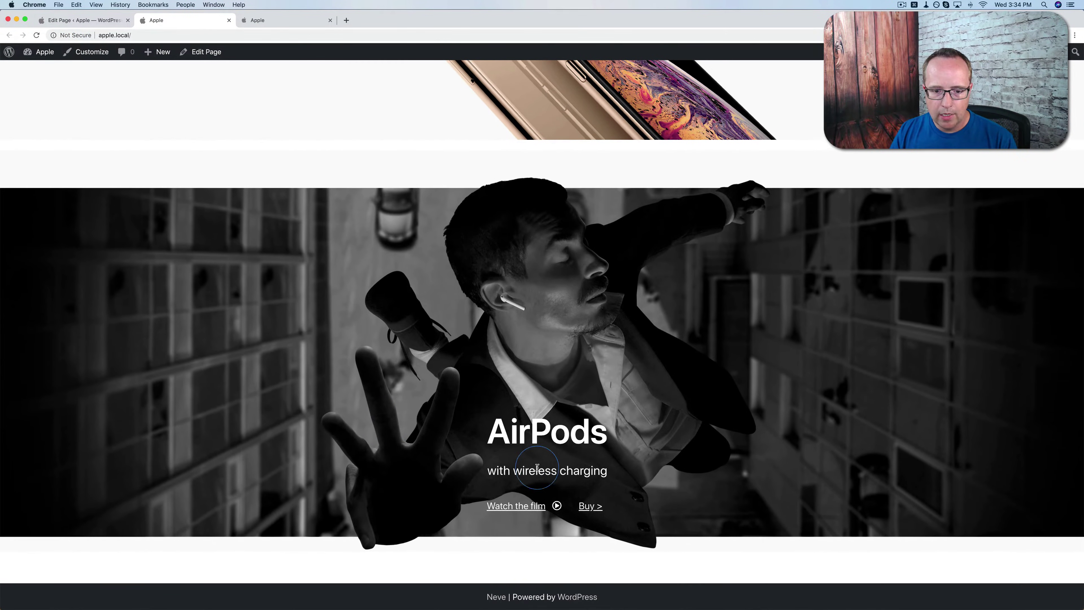
Step: Return to the page editor and try a drop cap on the "with wireless charging" paragraph
{"action": "left_click", "coordinate": [106, 22]}
{"action": "left_click", "coordinate": [500, 387]}
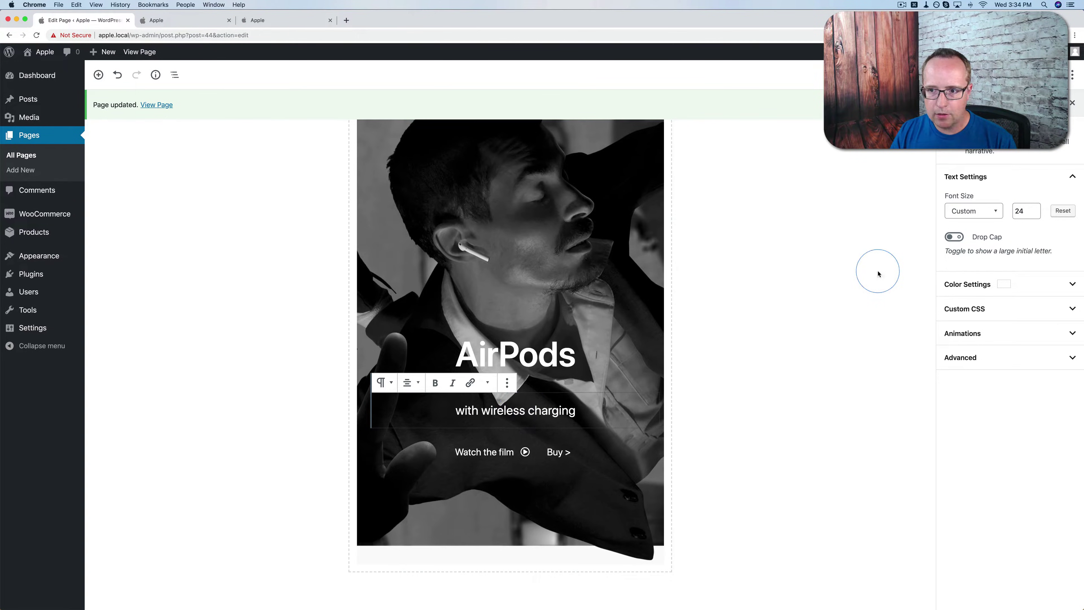
{"action": "left_click", "coordinate": [955, 237]}
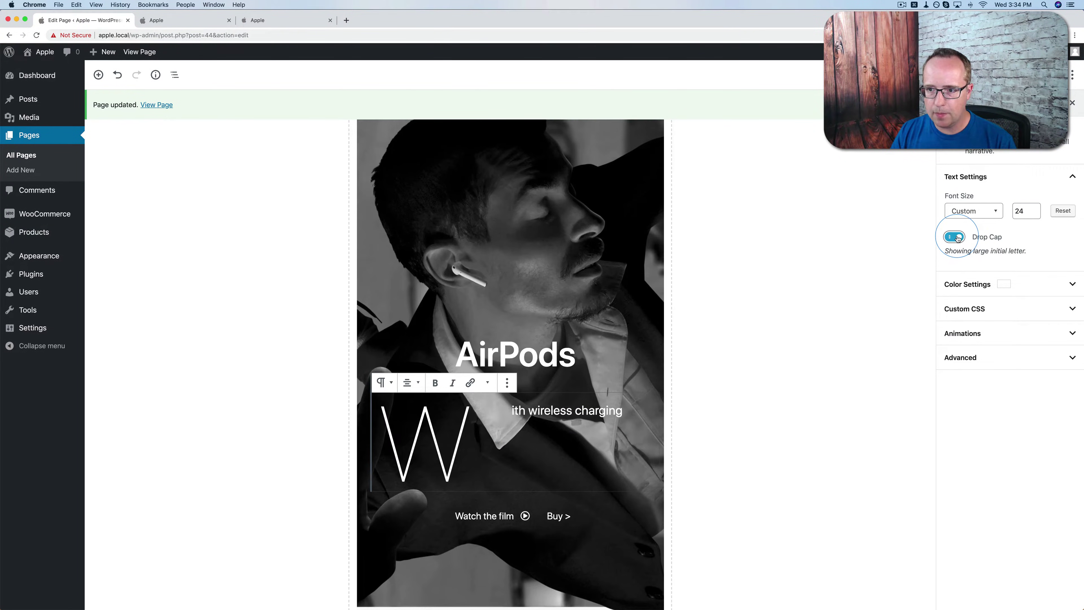
{"action": "left_click", "coordinate": [955, 237]}
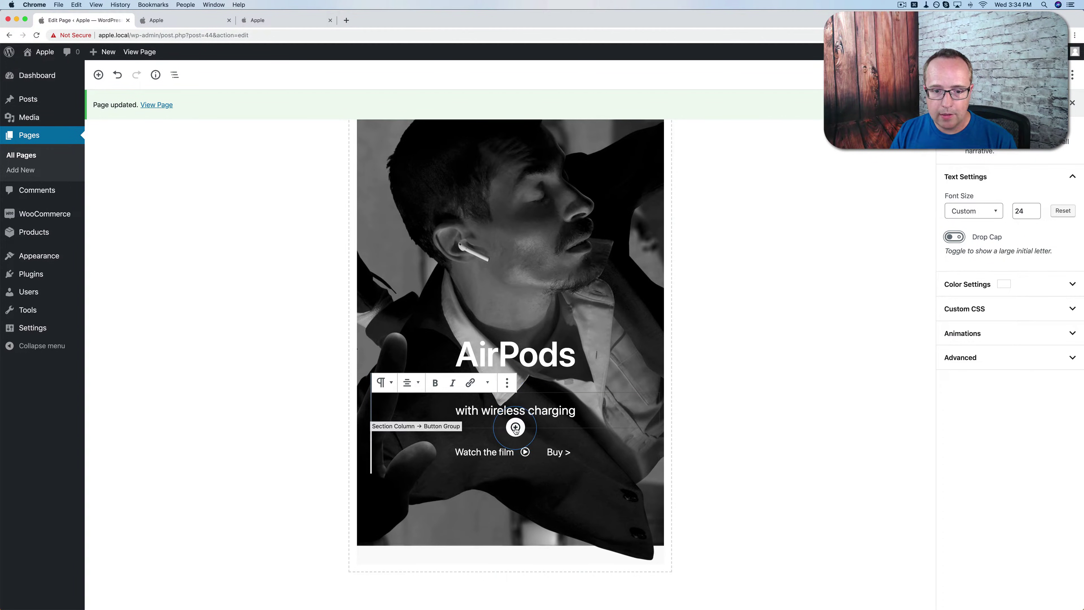
Step: Insert an Advanced Heading block below the "with wireless charging" paragraph and copy that paragraph's text into it
{"action": "left_click", "coordinate": [515, 427]}
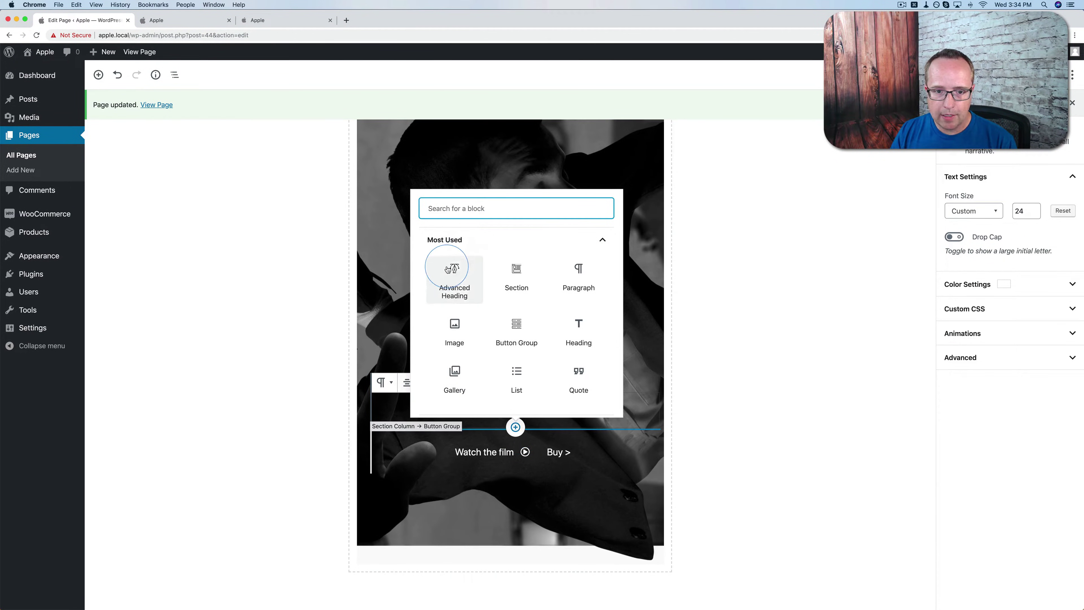
{"action": "left_click", "coordinate": [454, 278]}
{"action": "left_click", "coordinate": [581, 411]}
{"action": "triple_click", "coordinate": [581, 411]}
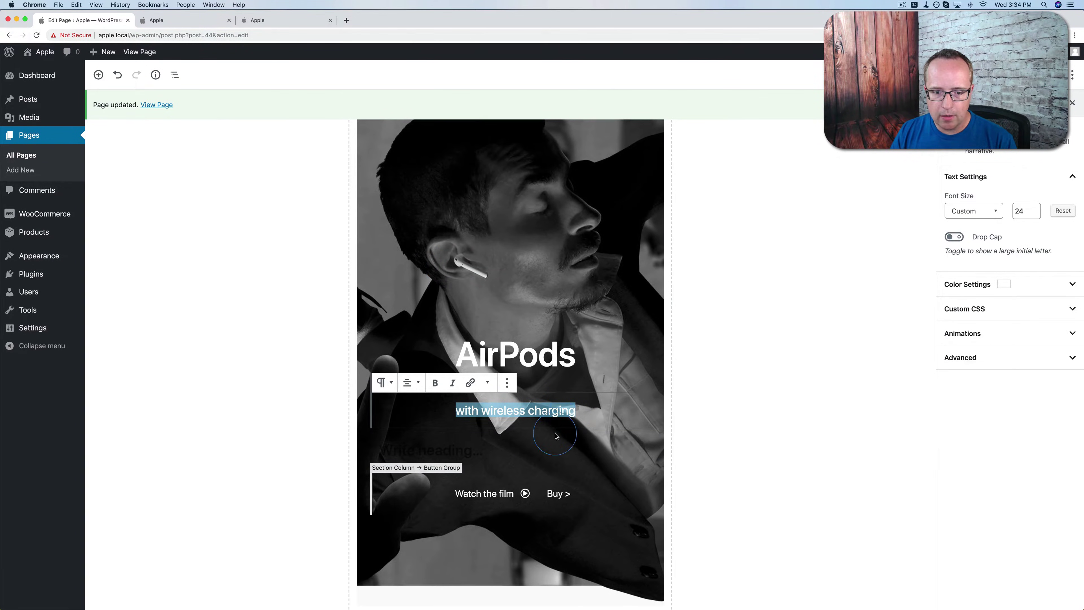
{"action": "left_click", "coordinate": [479, 454]}
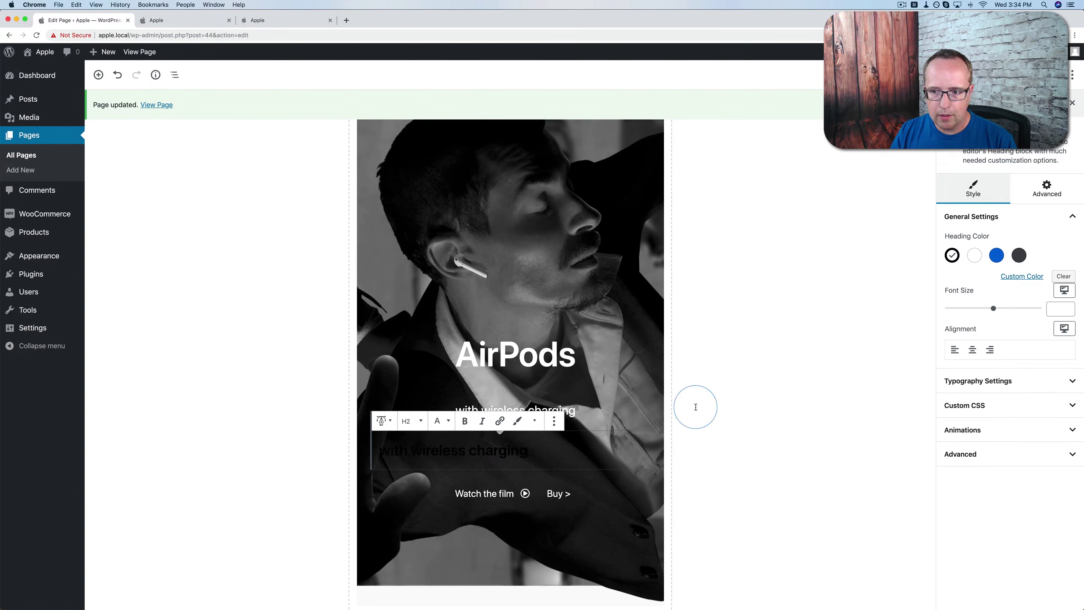
Step: Make the new "with wireless charging" heading white and centered with a font size of 24
{"action": "key", "text": "super+a"}
{"action": "left_click", "coordinate": [976, 258]}
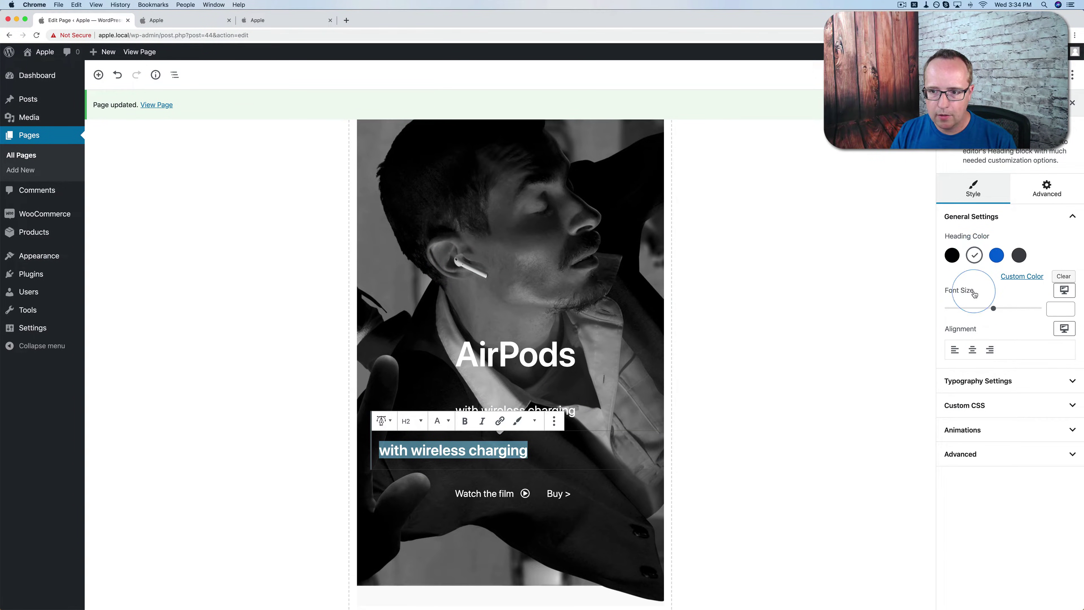
{"action": "left_click", "coordinate": [1058, 310]}
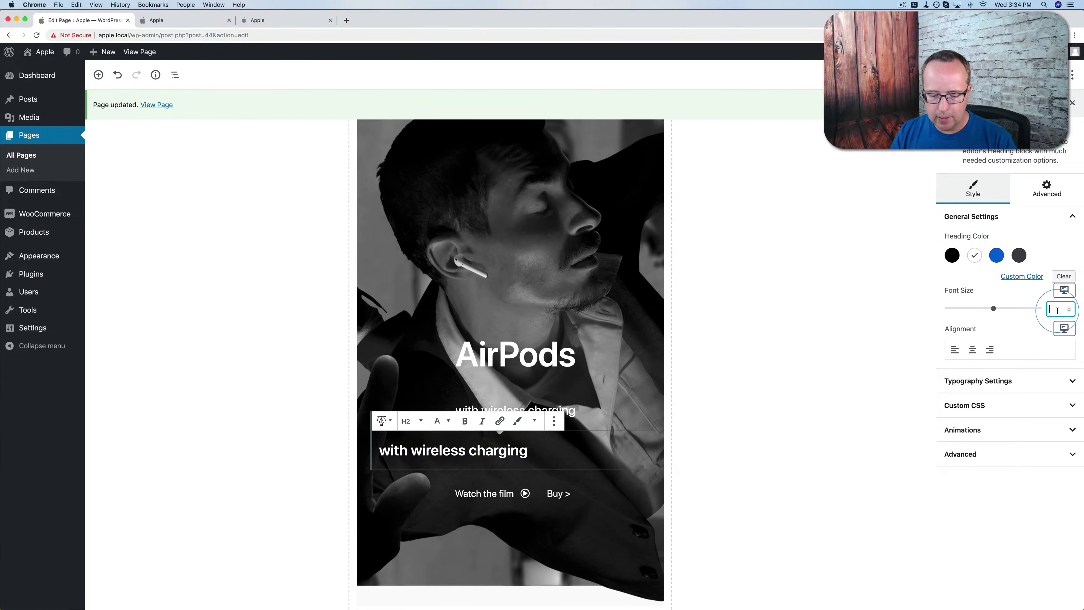
{"action": "type", "text": "24"}
{"action": "left_click", "coordinate": [973, 351]}
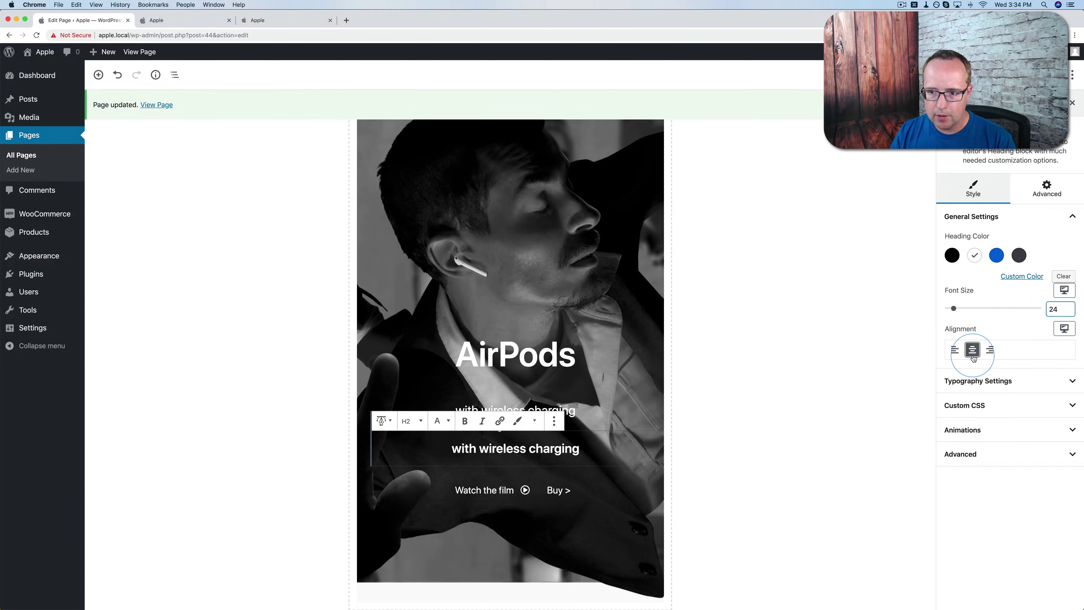
Step: Examine the font style and font transform options in the new heading's typography settings
{"action": "left_click", "coordinate": [978, 381]}
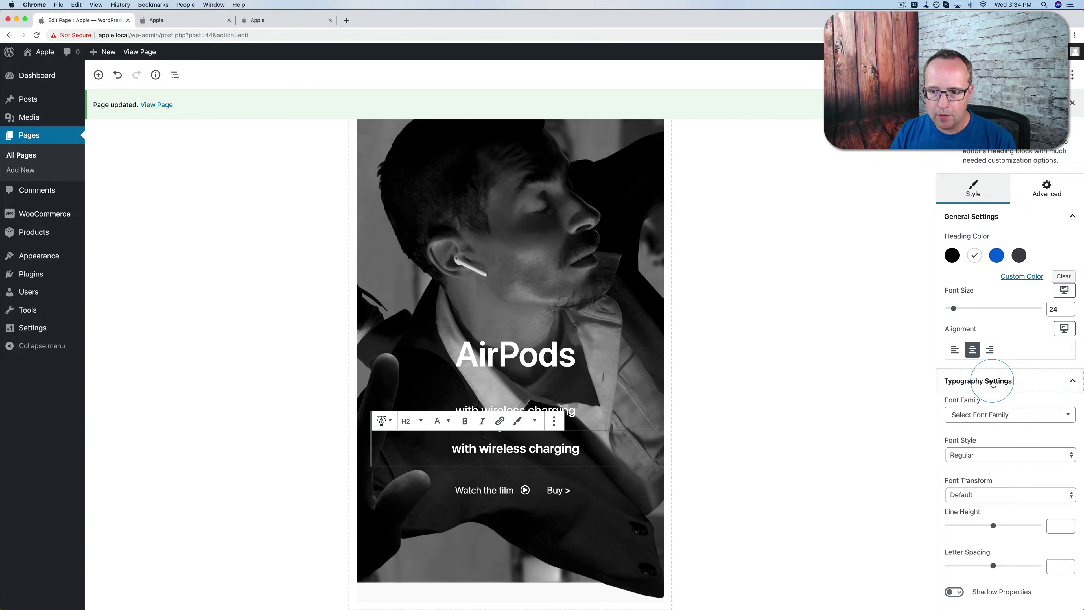
{"action": "scroll", "coordinate": [945, 418], "scroll_direction": "down", "scroll_amount": 2}
{"action": "scroll", "coordinate": [945, 419], "scroll_direction": "down", "scroll_amount": 2}
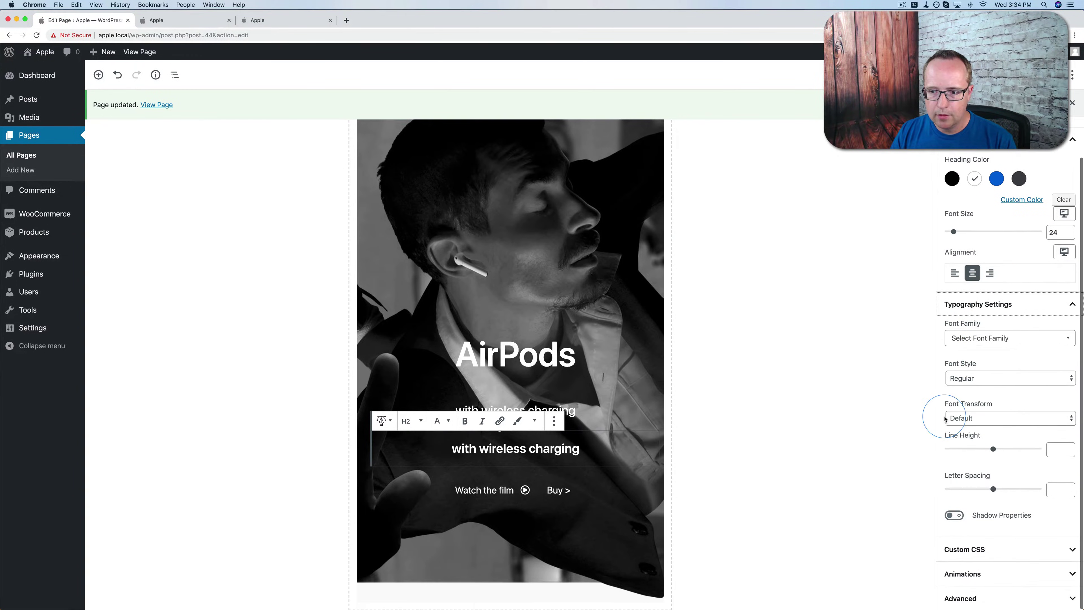
{"action": "left_click", "coordinate": [993, 382]}
{"action": "left_click", "coordinate": [982, 379]}
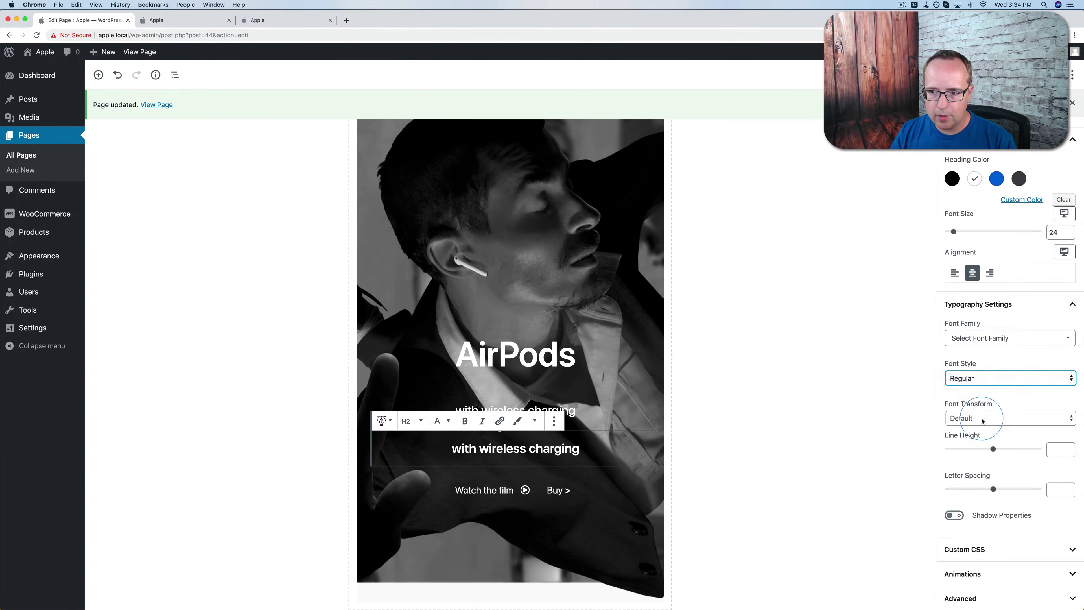
{"action": "left_click", "coordinate": [981, 417]}
{"action": "left_click", "coordinate": [994, 358]}
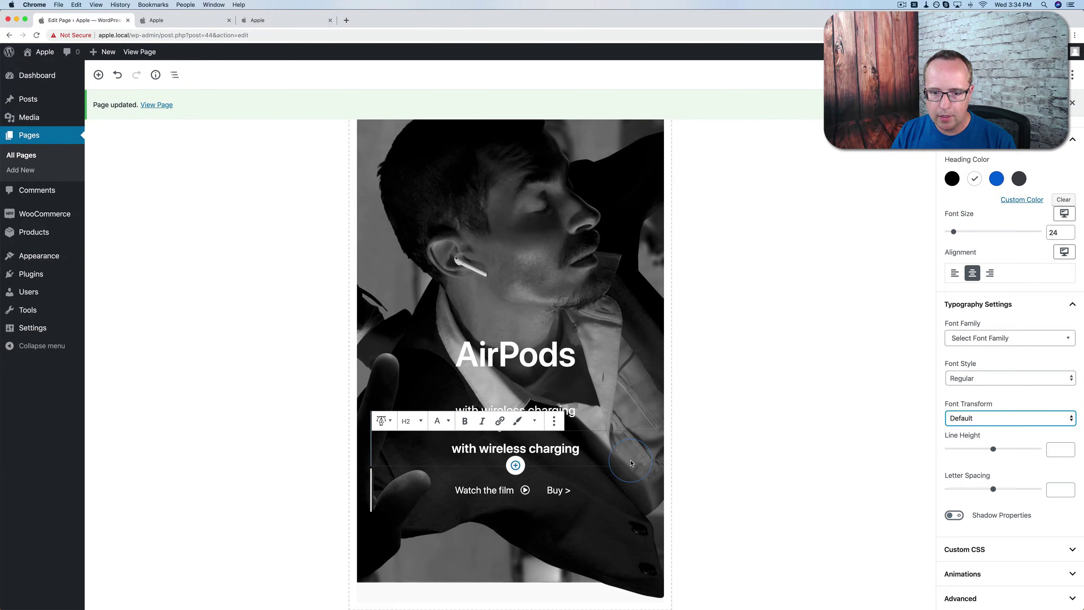
Step: Set the new "with wireless charging" heading's tag to Span Tag, trying Paragraph for comparison
{"action": "left_click", "coordinate": [413, 422]}
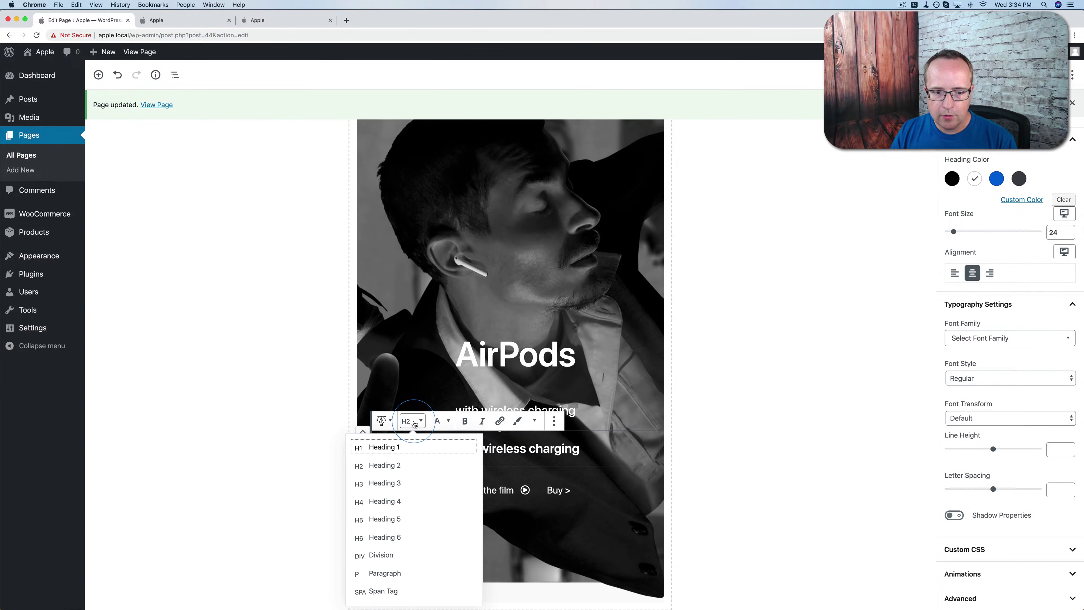
{"action": "left_click", "coordinate": [387, 591]}
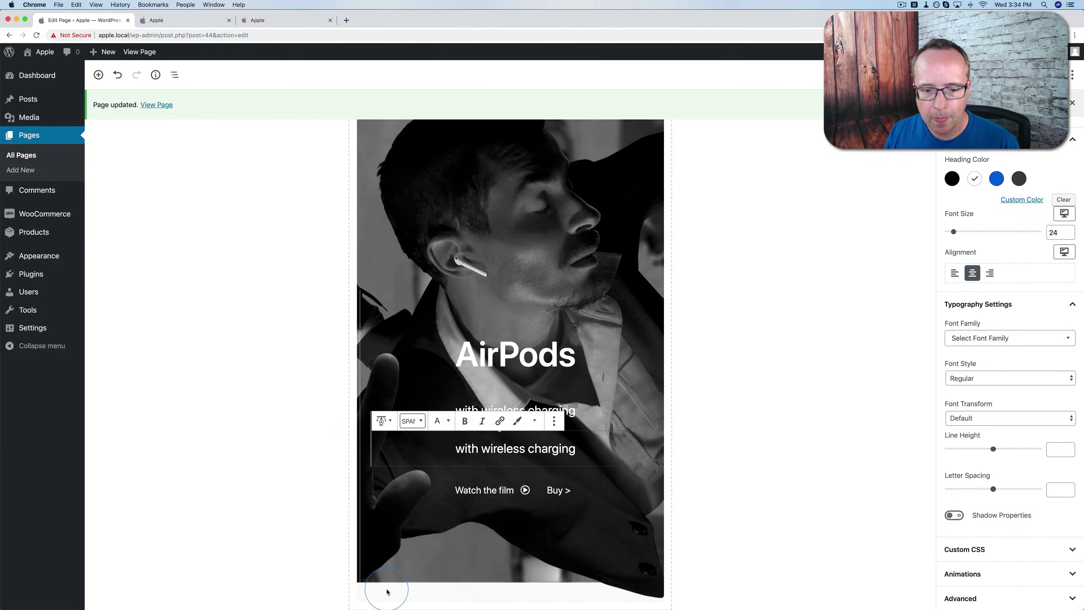
{"action": "left_click", "coordinate": [413, 421]}
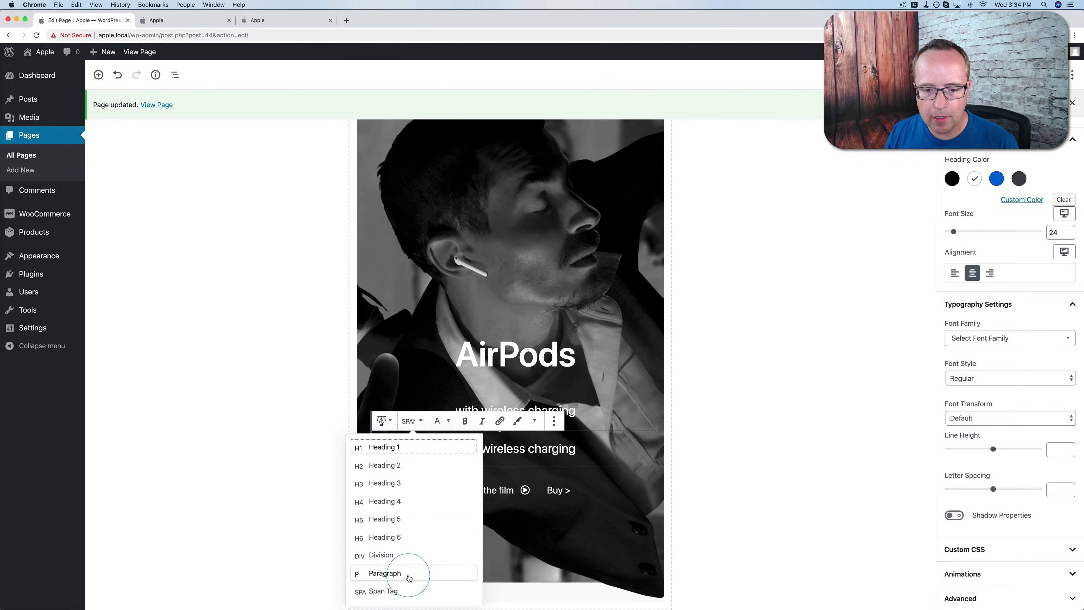
{"action": "left_click", "coordinate": [409, 578]}
{"action": "left_click", "coordinate": [418, 425]}
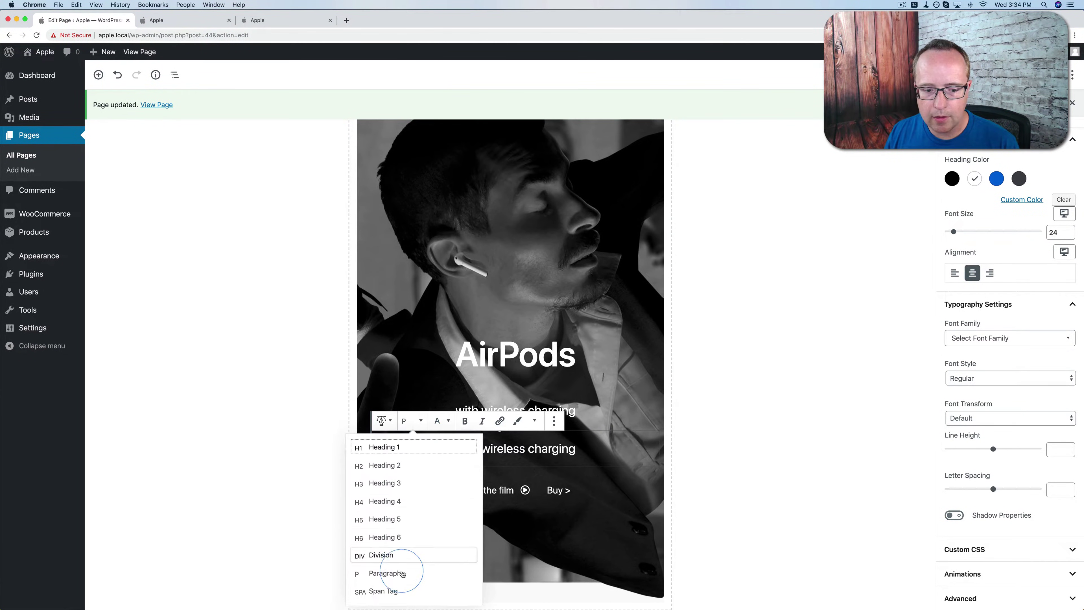
{"action": "left_click", "coordinate": [387, 591]}
Step: Remove the original "with wireless charging" paragraph block above the new heading
{"action": "left_click", "coordinate": [591, 411]}
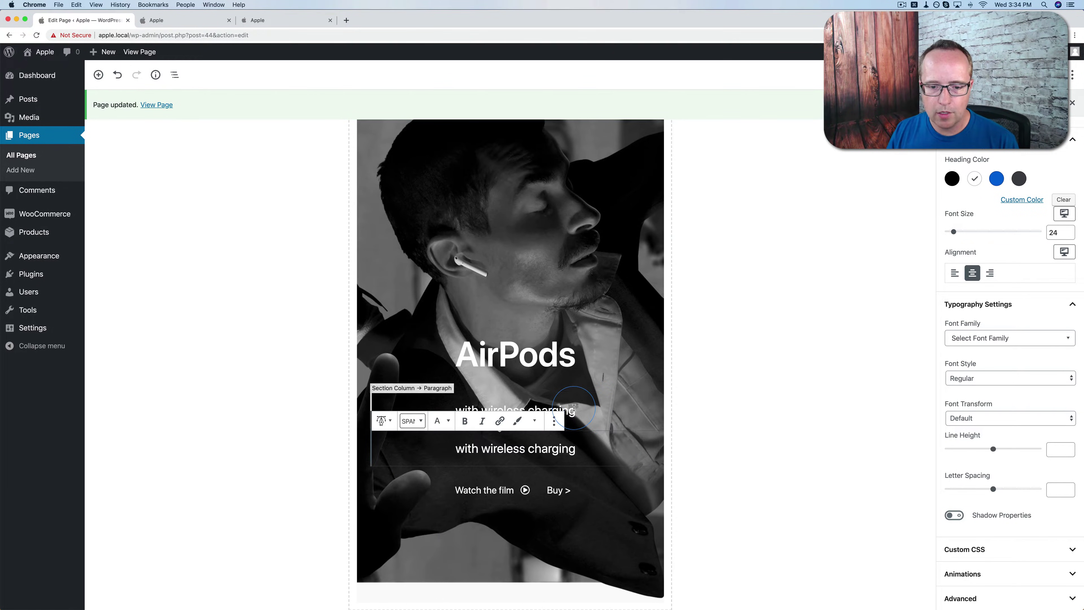
{"action": "left_click", "coordinate": [555, 387]}
{"action": "left_click", "coordinate": [514, 383]}
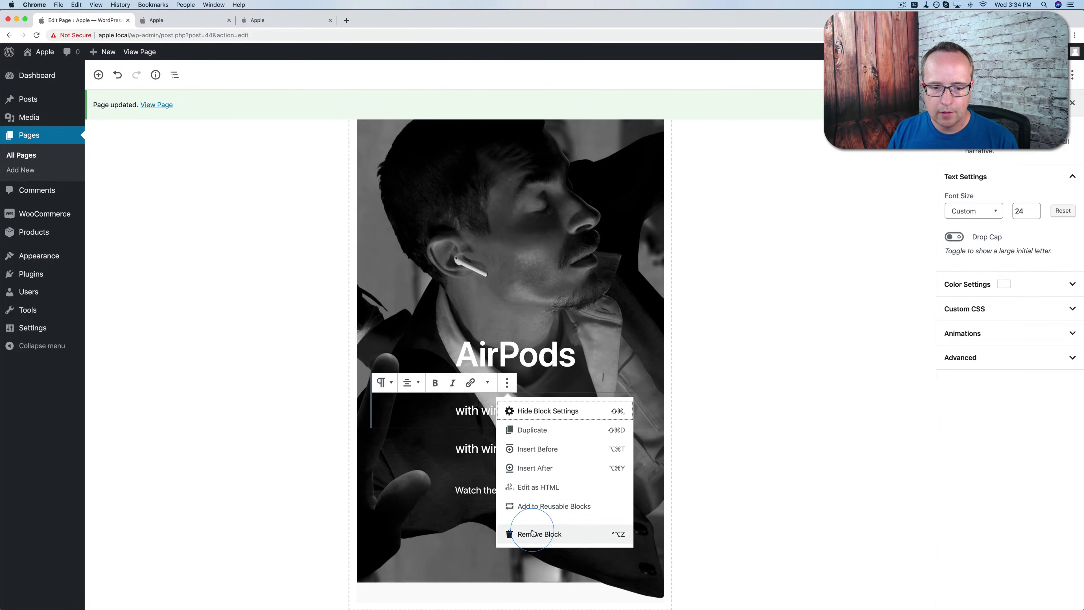
{"action": "left_click", "coordinate": [534, 530]}
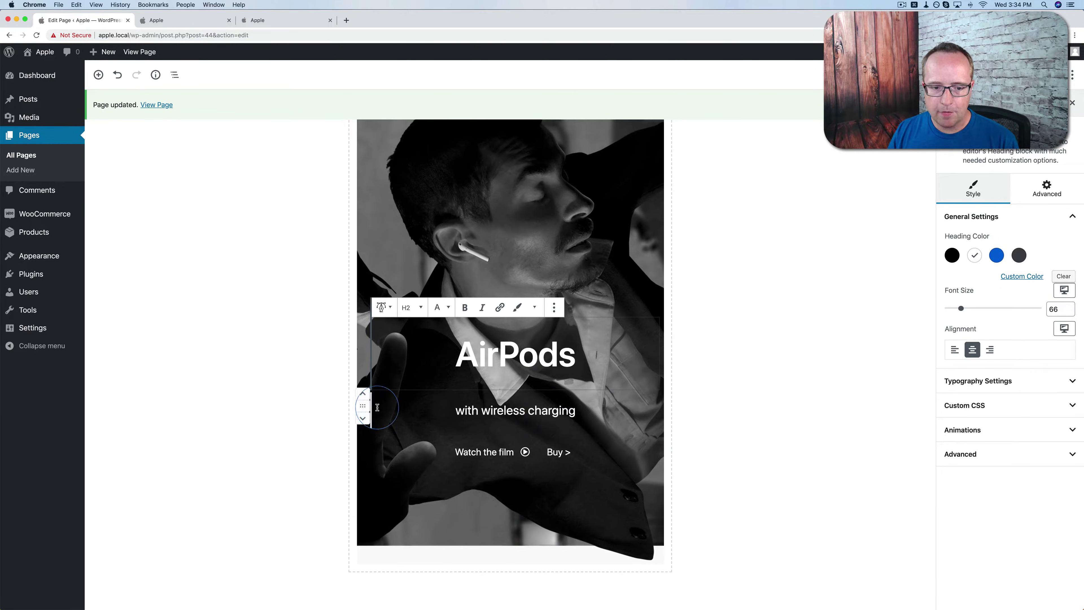
Step: Open the padding and margin settings of the remaining "with wireless charging" heading and inspect its bottom margin
{"action": "left_click", "coordinate": [364, 406]}
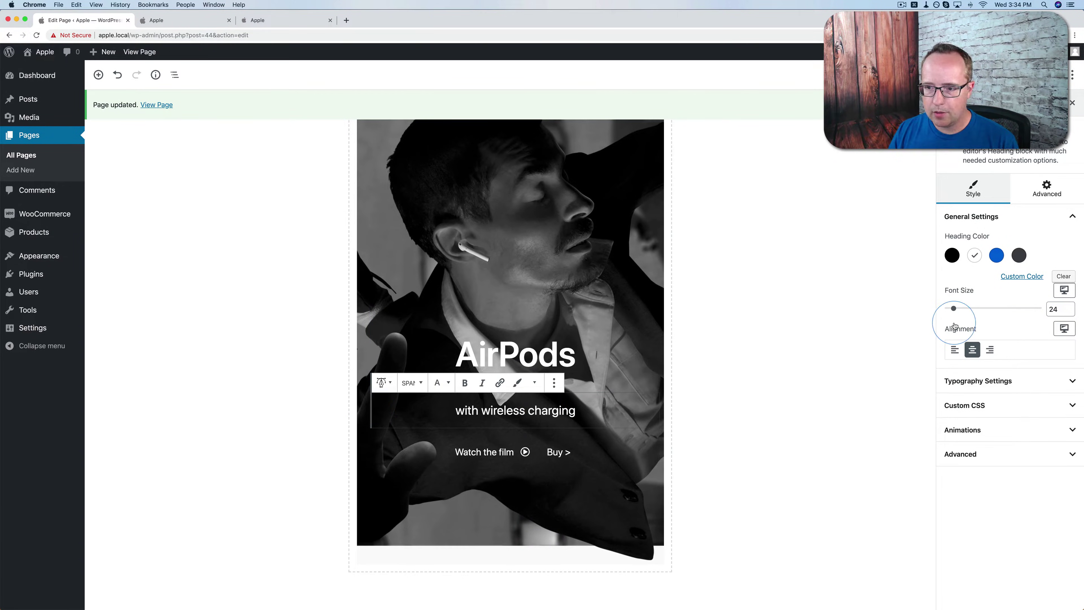
{"action": "left_click", "coordinate": [1047, 191]}
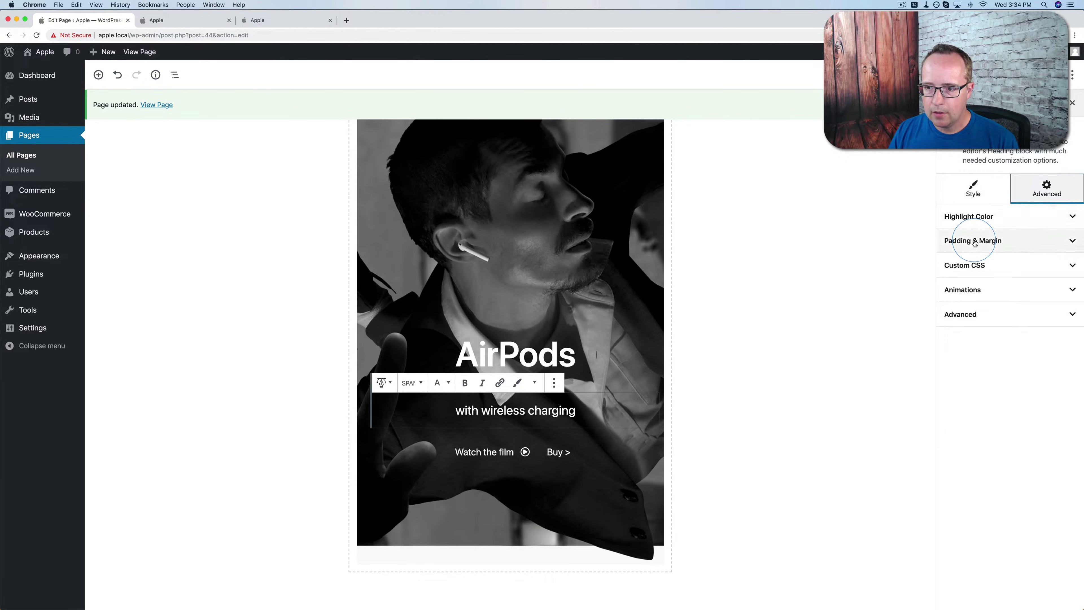
{"action": "left_click", "coordinate": [975, 242]}
{"action": "left_click", "coordinate": [1008, 336]}
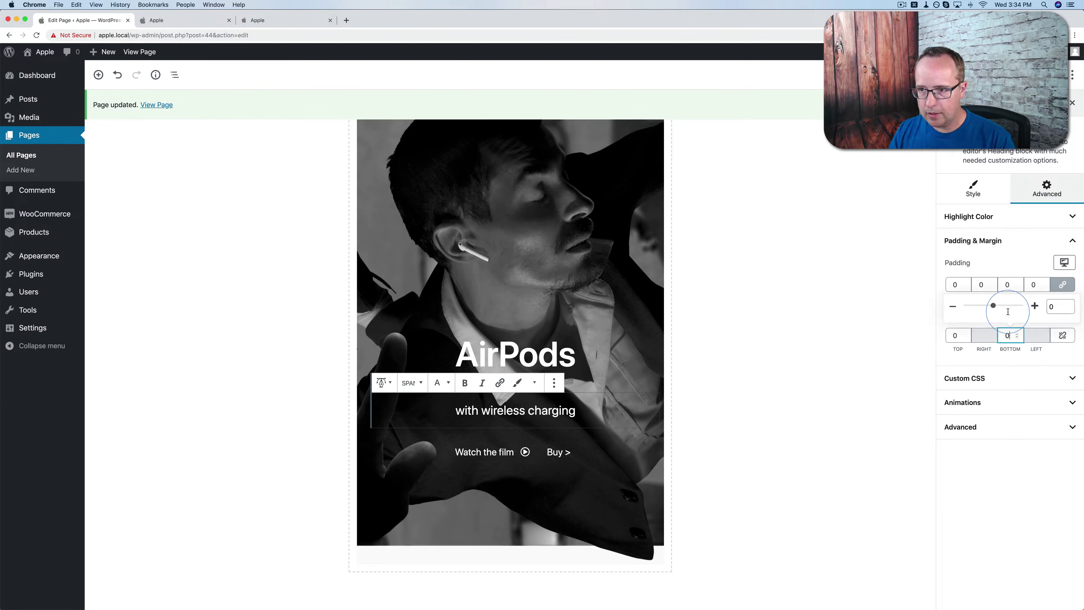
Step: Save the page and reload the live site to check the AirPods banner's subtitle spacing
{"action": "key", "text": "super+s"}
{"action": "left_click", "coordinate": [187, 23]}
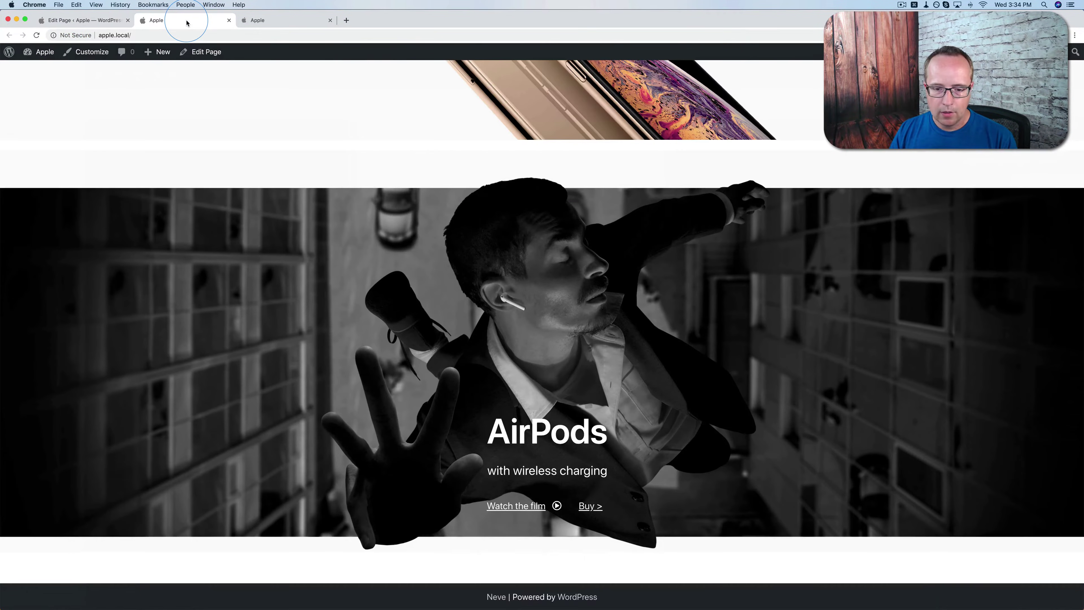
{"action": "key", "text": "super+r"}
{"action": "left_click", "coordinate": [409, 374]}
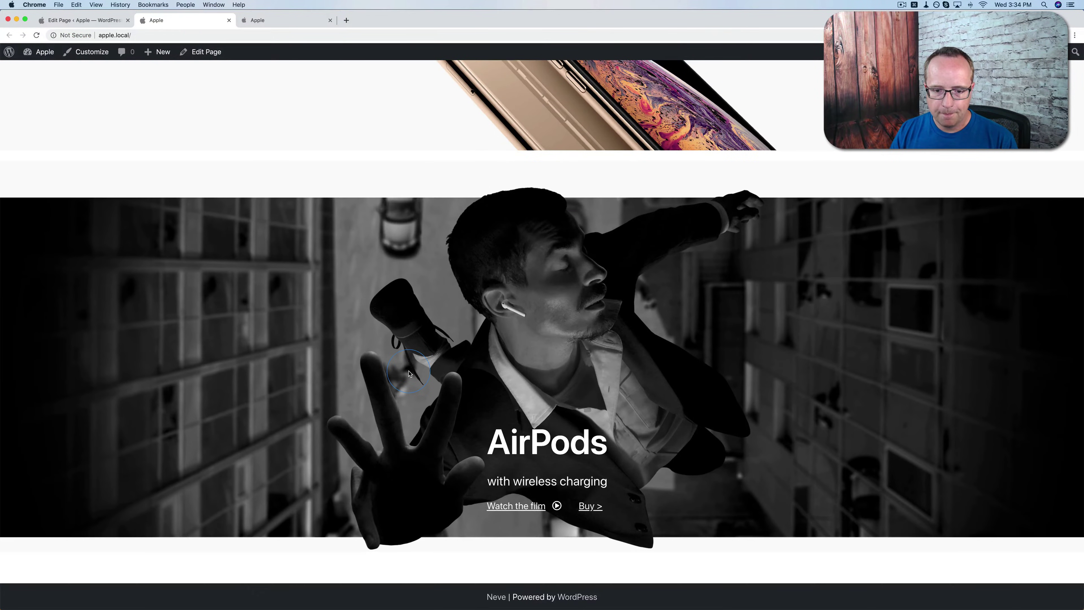
Step: Return to the page editor and set the AirPods heading's bottom margin to -25
{"action": "left_click", "coordinate": [84, 20]}
{"action": "left_click", "coordinate": [484, 415]}
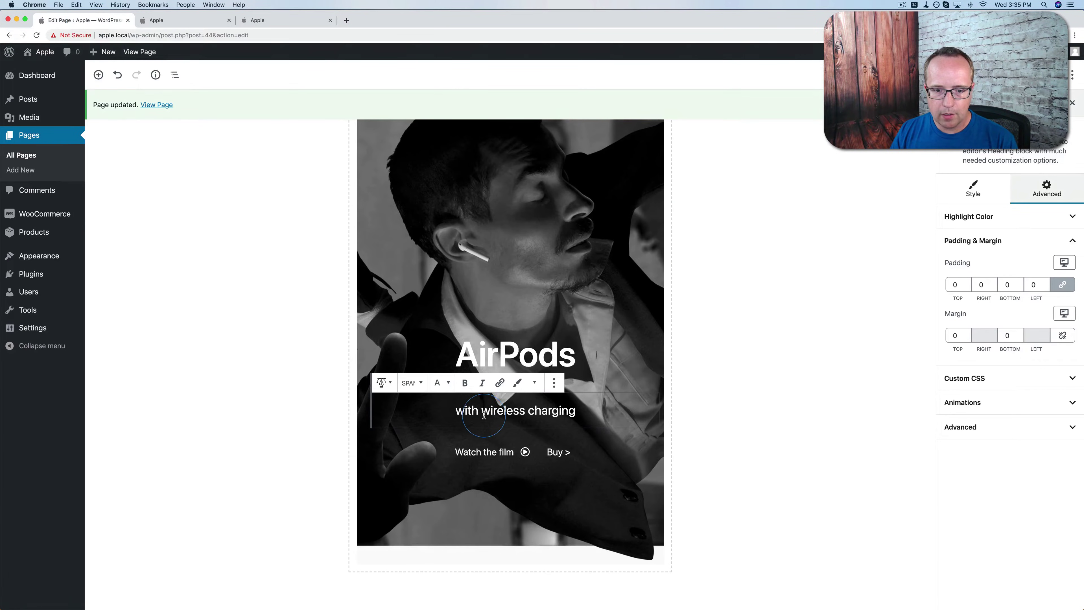
{"action": "left_click", "coordinate": [537, 359]}
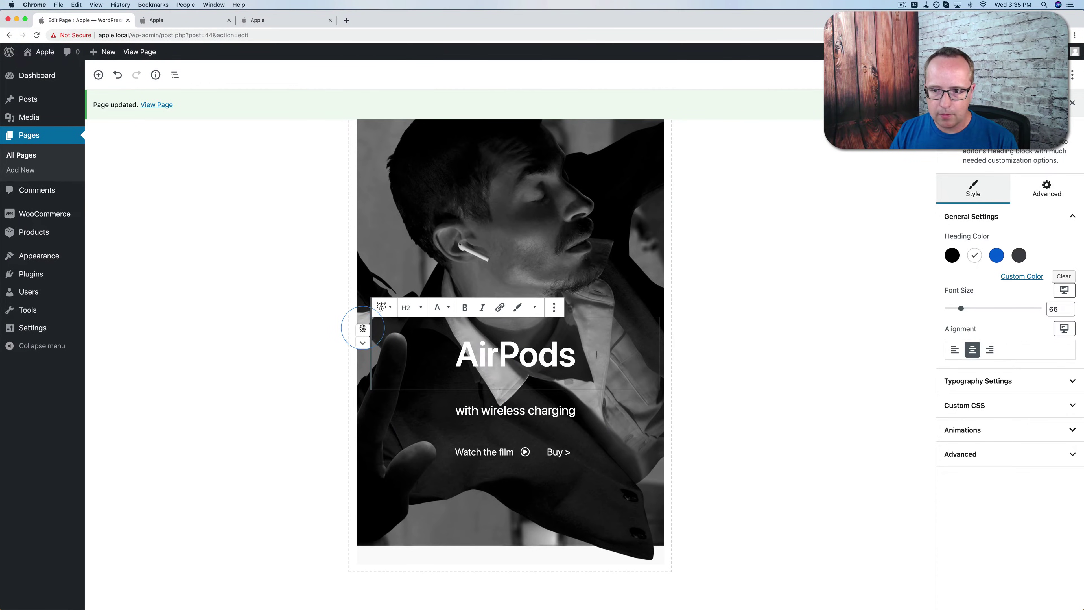
{"action": "left_click", "coordinate": [1047, 188]}
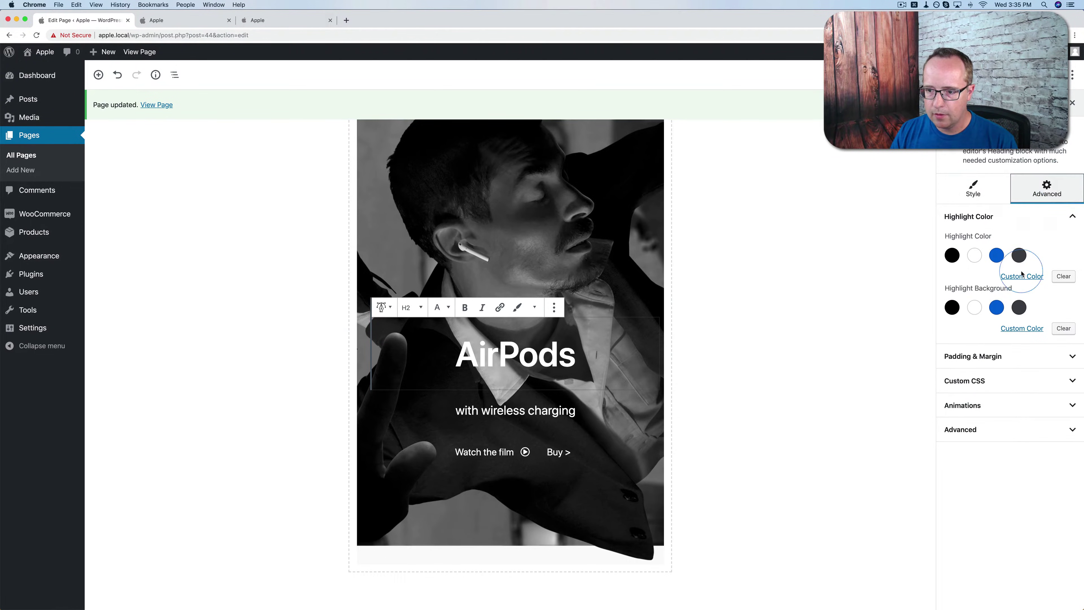
{"action": "left_click", "coordinate": [987, 354]}
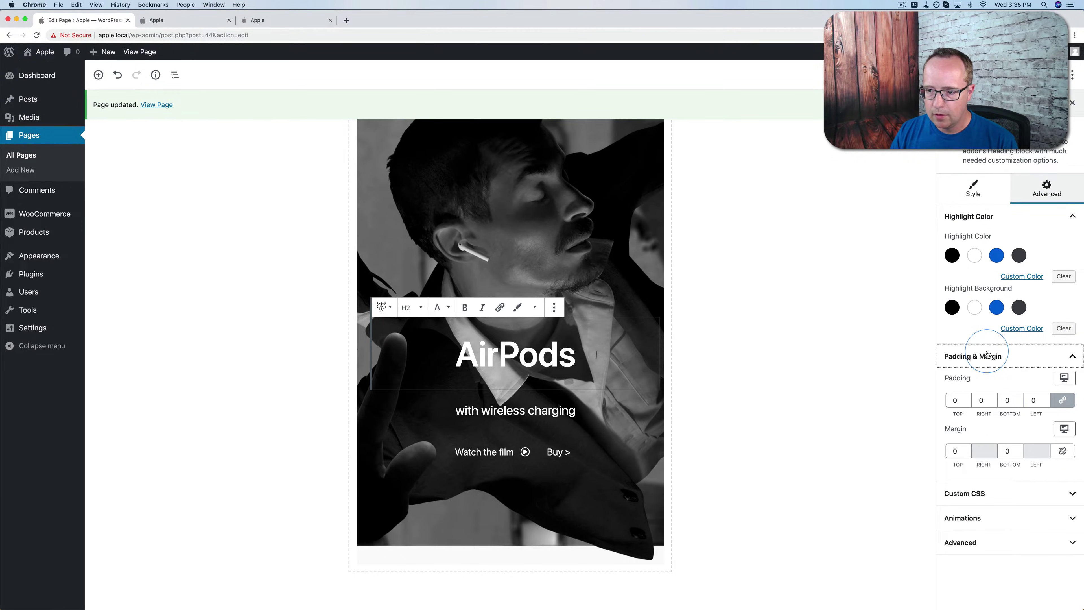
{"action": "left_click", "coordinate": [1019, 453]}
{"action": "left_click", "coordinate": [1019, 453]}
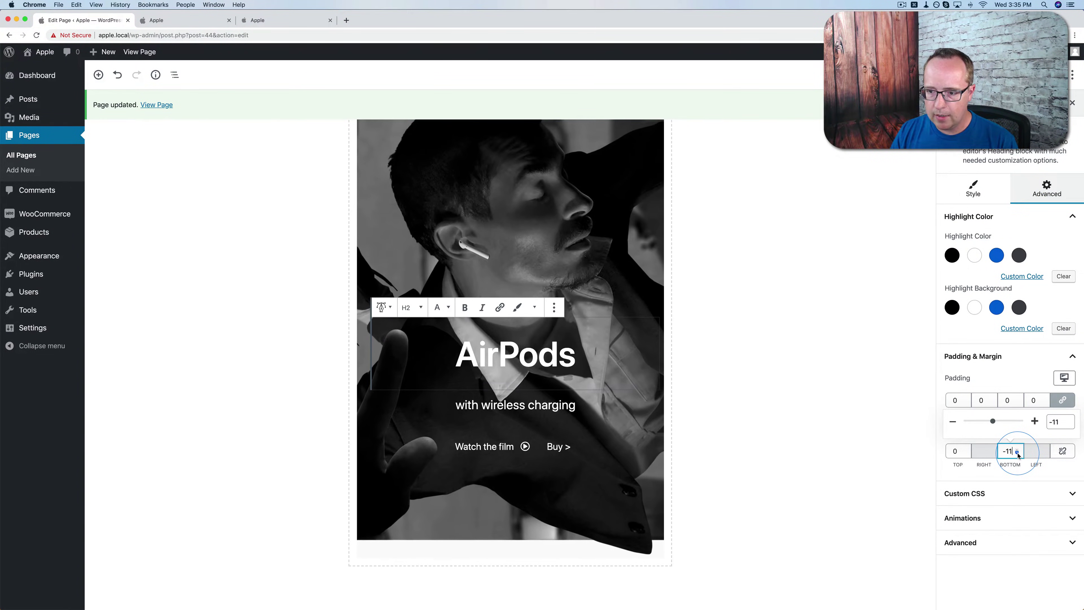
{"action": "left_click", "coordinate": [1019, 453]}
{"action": "left_click", "coordinate": [1018, 454]}
{"action": "left_click", "coordinate": [1018, 454]}
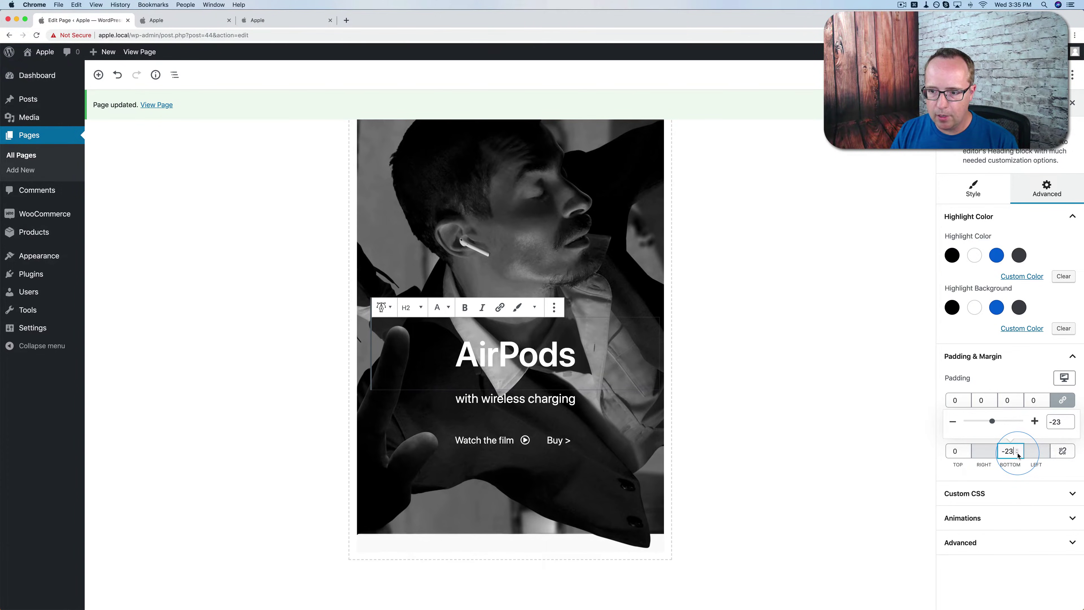
{"action": "left_click", "coordinate": [1018, 453]}
{"action": "left_click", "coordinate": [1018, 454]}
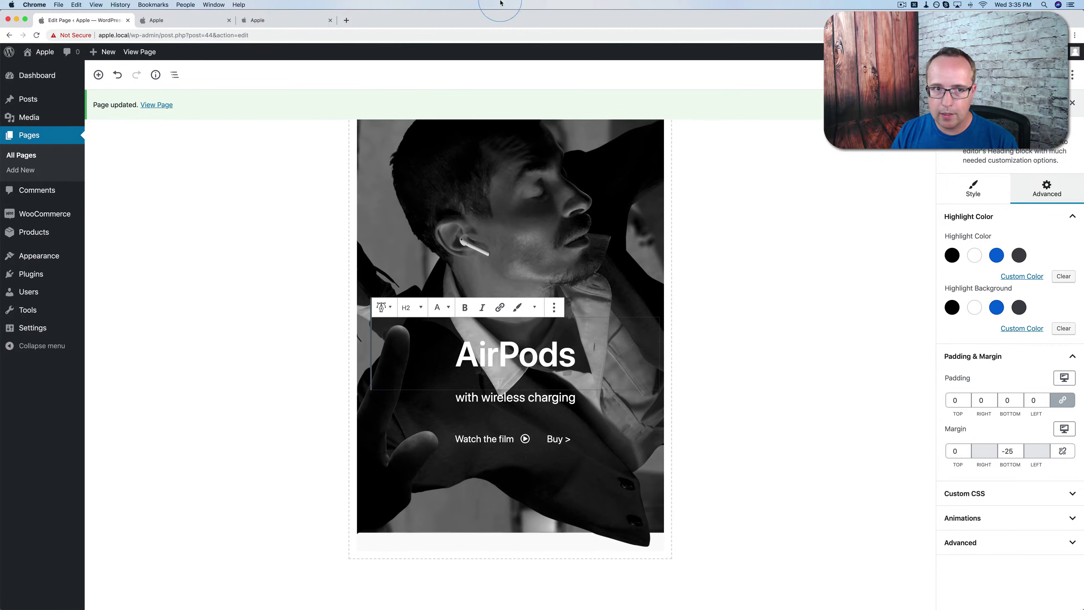
Step: Reload the live site and review the AirPods banner's spacing along with the other banners on the page
{"action": "left_click", "coordinate": [196, 20]}
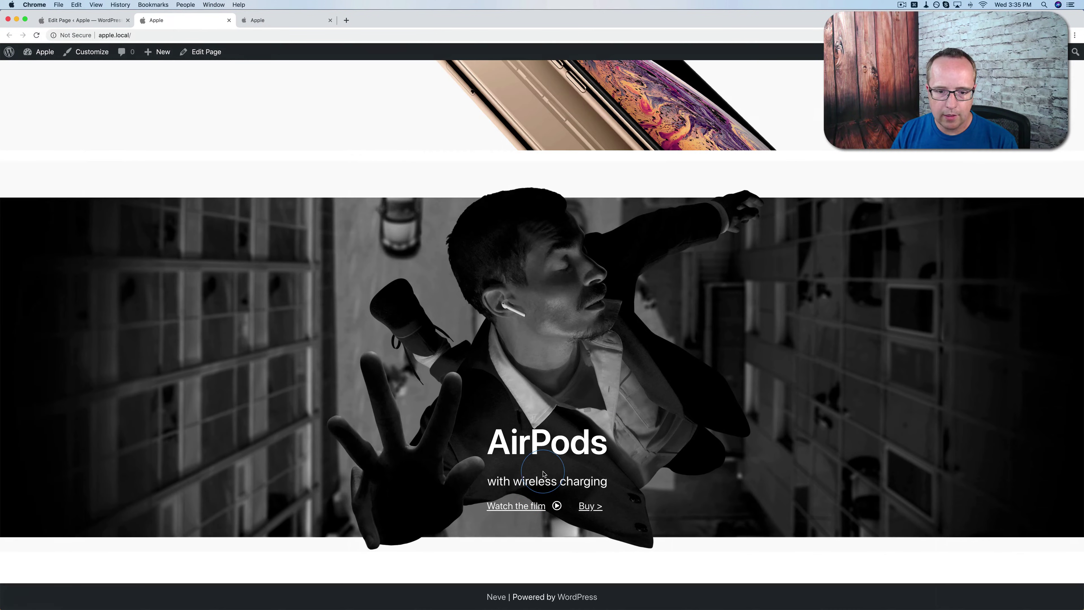
{"action": "key", "text": "super+r"}
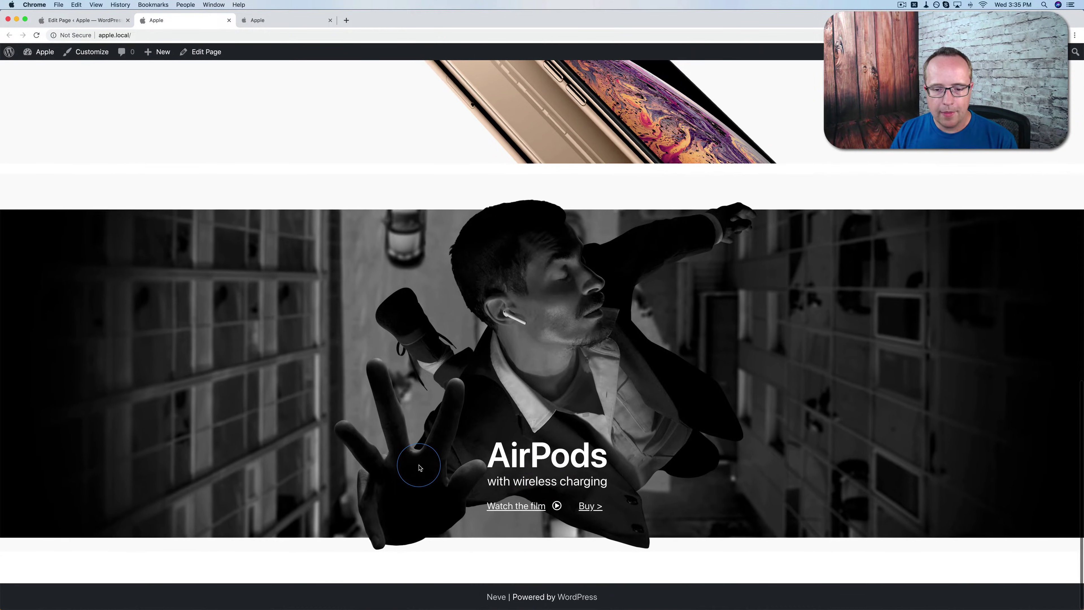
{"action": "scroll", "coordinate": [418, 467], "scroll_direction": "up", "scroll_amount": 8}
{"action": "scroll", "coordinate": [419, 468], "scroll_direction": "up", "scroll_amount": 10}
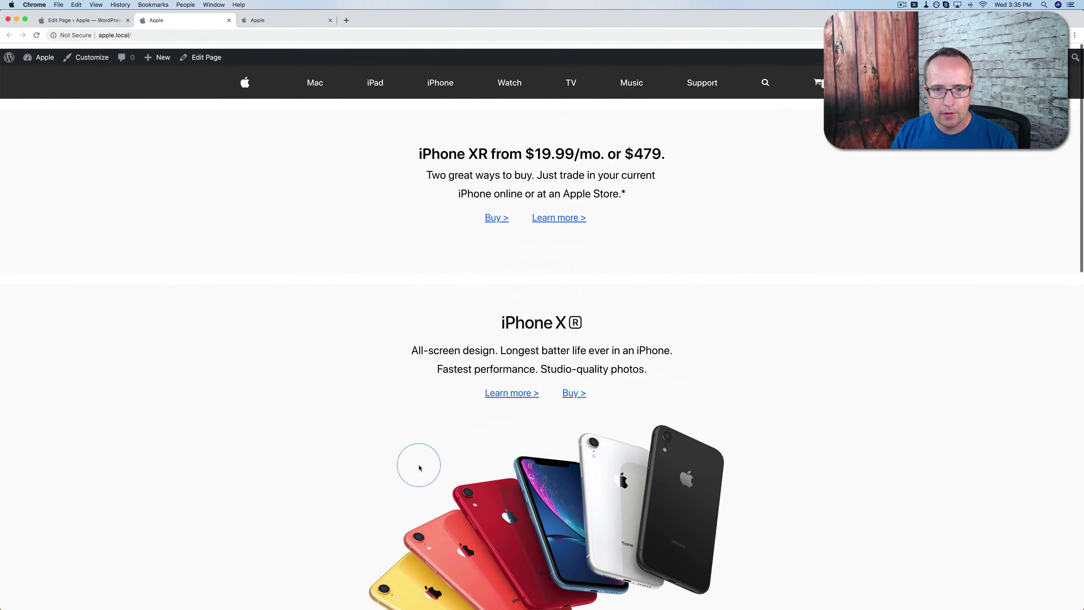
{"action": "scroll", "coordinate": [419, 468], "scroll_direction": "down", "scroll_amount": 10}
{"action": "scroll", "coordinate": [419, 468], "scroll_direction": "down", "scroll_amount": 10}
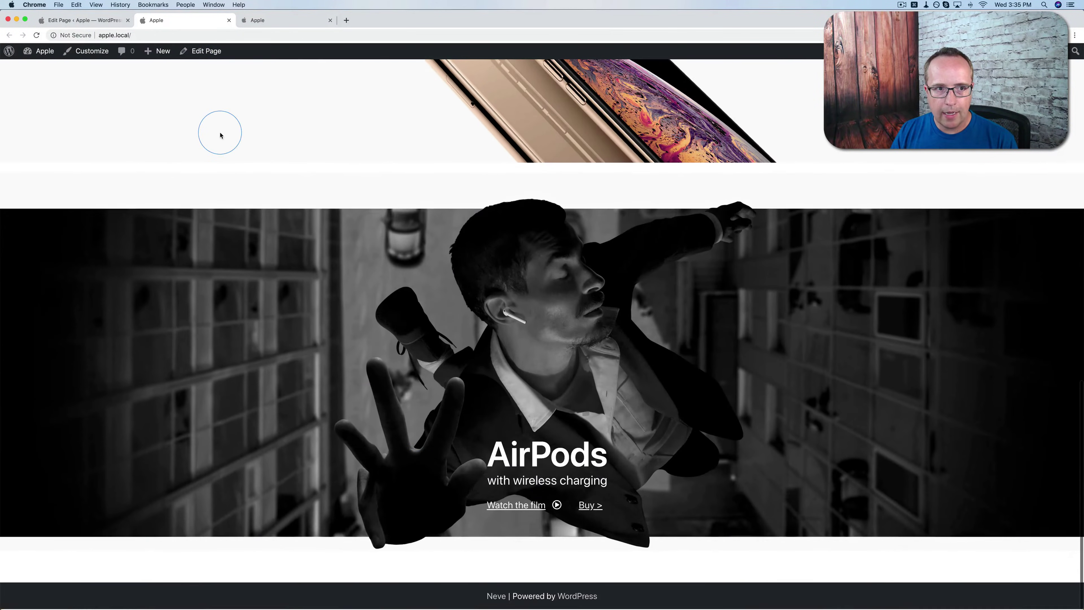
Step: Examine apple.com's homepage banners and the two-column product grid below the AirPods banner
{"action": "left_click", "coordinate": [264, 19]}
{"action": "scroll", "coordinate": [290, 195], "scroll_direction": "up", "scroll_amount": 15}
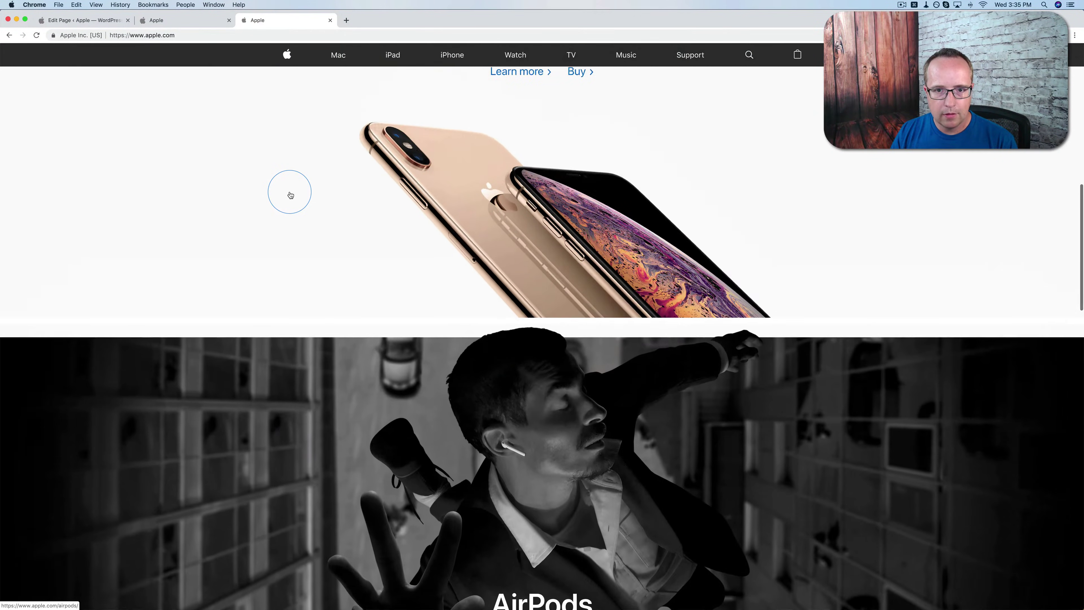
{"action": "scroll", "coordinate": [290, 195], "scroll_direction": "down", "scroll_amount": 15}
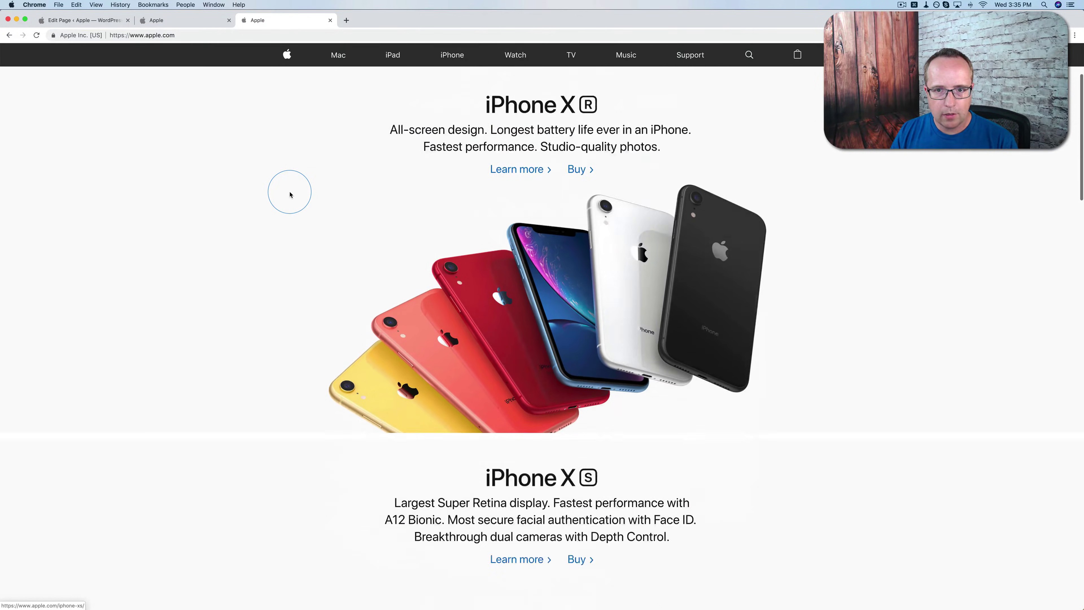
{"action": "scroll", "coordinate": [290, 195], "scroll_direction": "down", "scroll_amount": 8}
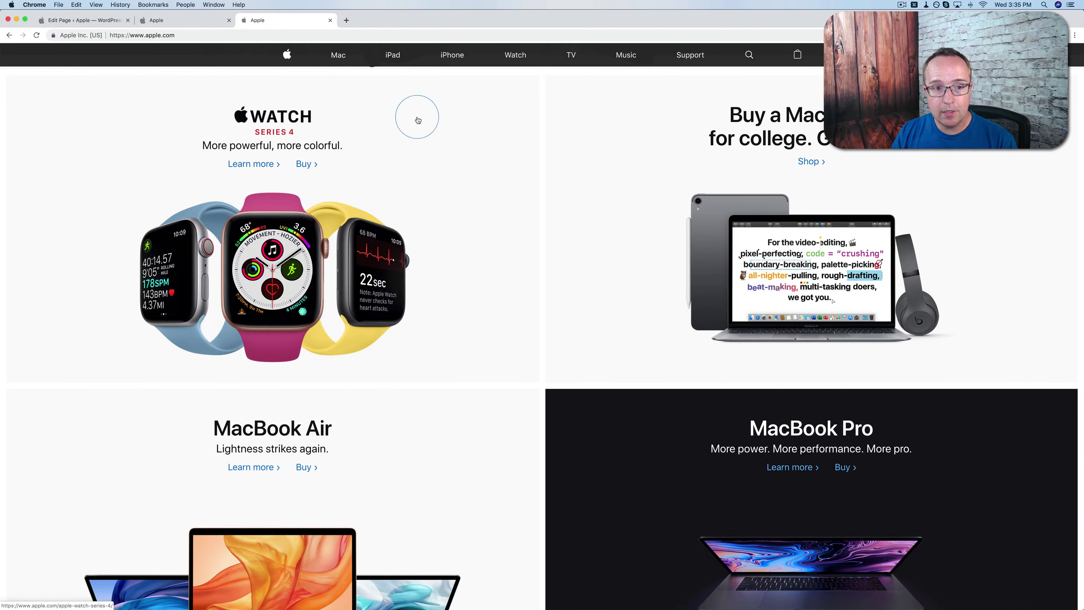
{"action": "scroll", "coordinate": [373, 142], "scroll_direction": "down", "scroll_amount": 1}
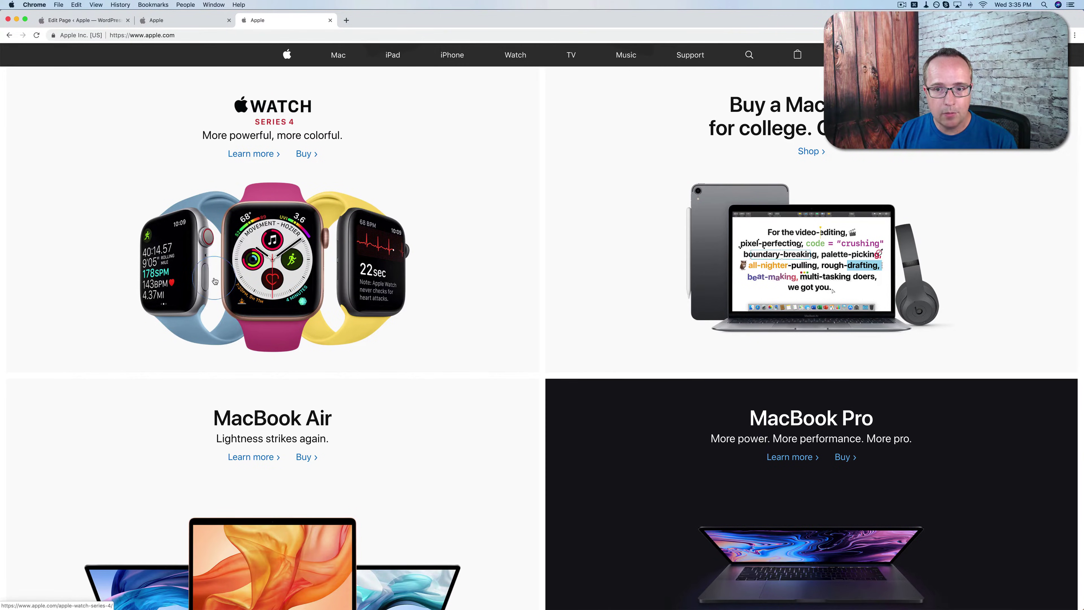
{"action": "scroll", "coordinate": [438, 272], "scroll_direction": "down", "scroll_amount": 12}
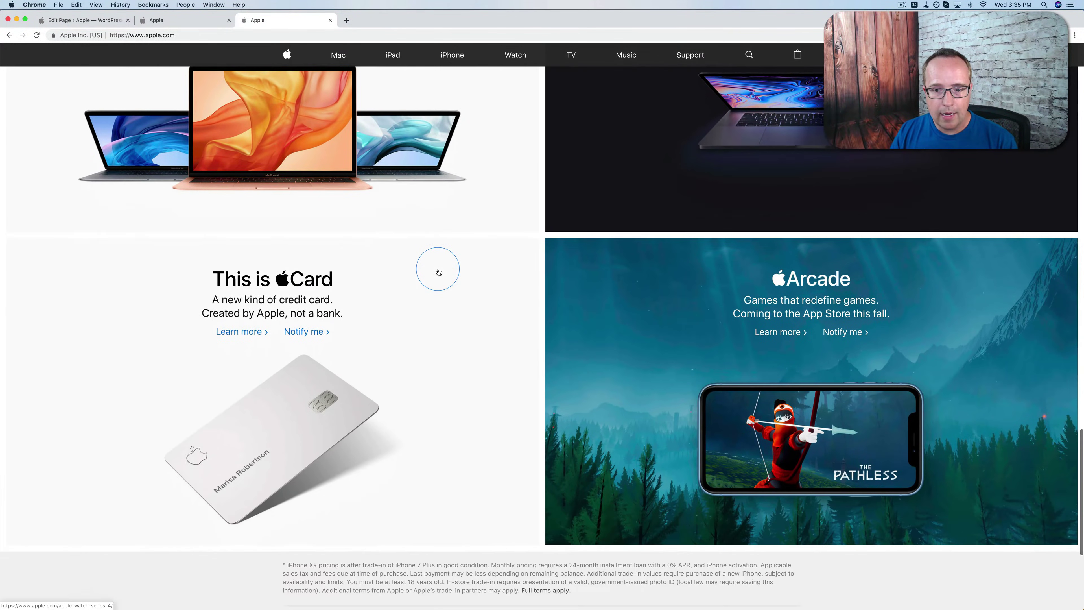
{"action": "scroll", "coordinate": [439, 272], "scroll_direction": "up", "scroll_amount": 12}
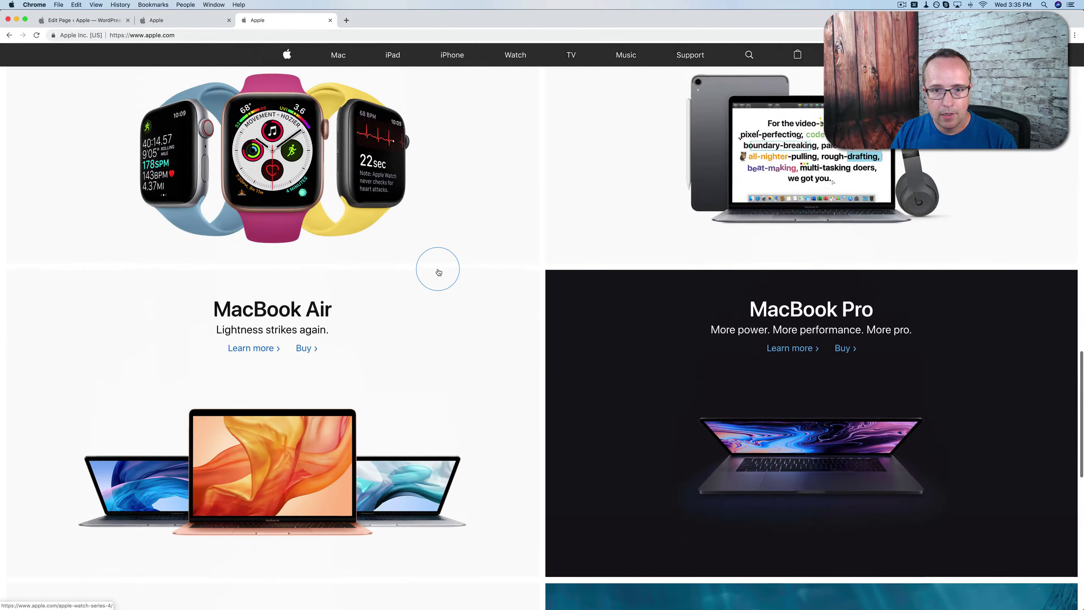
{"action": "scroll", "coordinate": [439, 272], "scroll_direction": "up", "scroll_amount": 1}
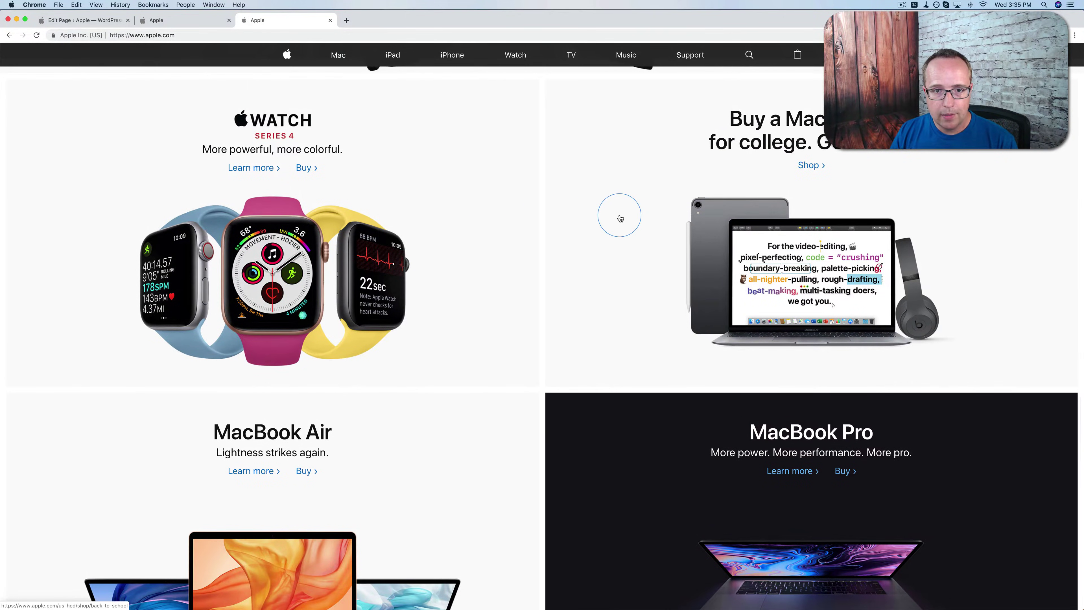
{"action": "scroll", "coordinate": [620, 218], "scroll_direction": "up", "scroll_amount": 15}
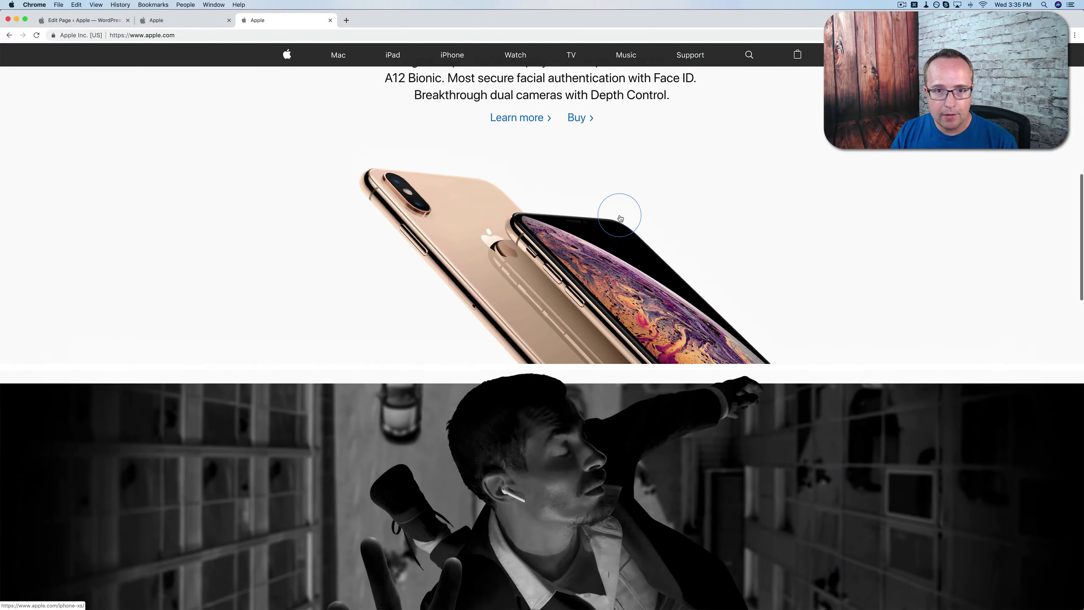
{"action": "scroll", "coordinate": [621, 218], "scroll_direction": "up", "scroll_amount": 2}
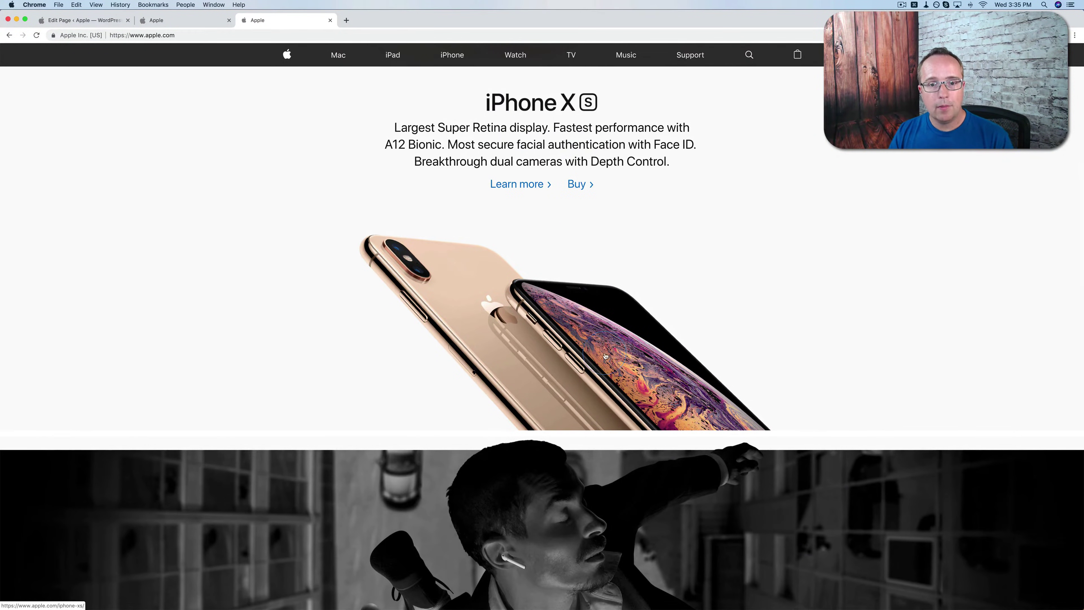
{"action": "scroll", "coordinate": [408, 328], "scroll_direction": "down", "scroll_amount": 1}
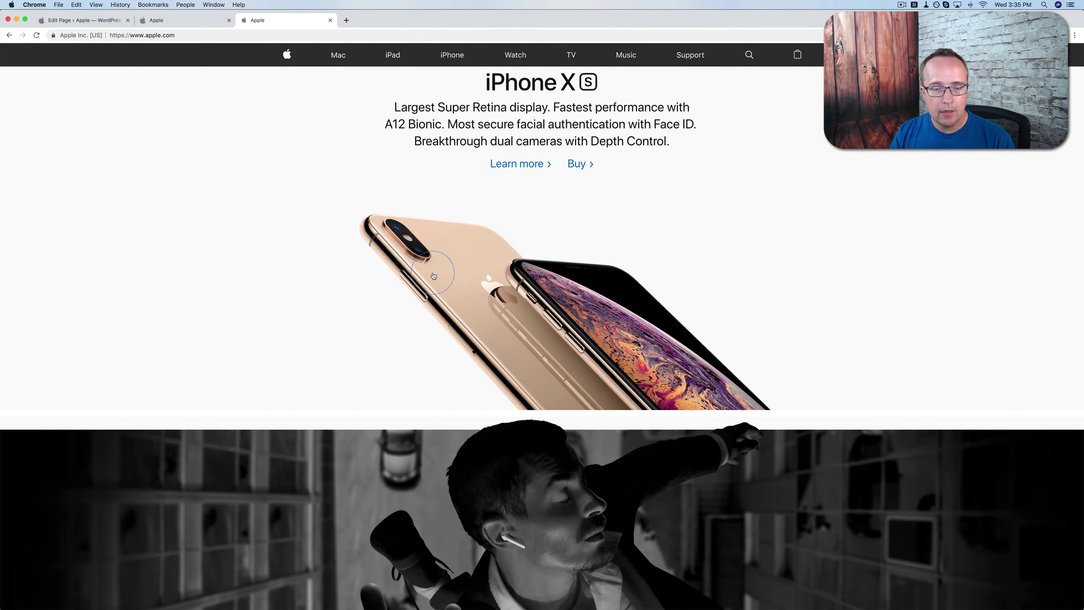
{"action": "scroll", "coordinate": [379, 300], "scroll_direction": "down", "scroll_amount": 3}
{"action": "scroll", "coordinate": [379, 301], "scroll_direction": "down", "scroll_amount": 10}
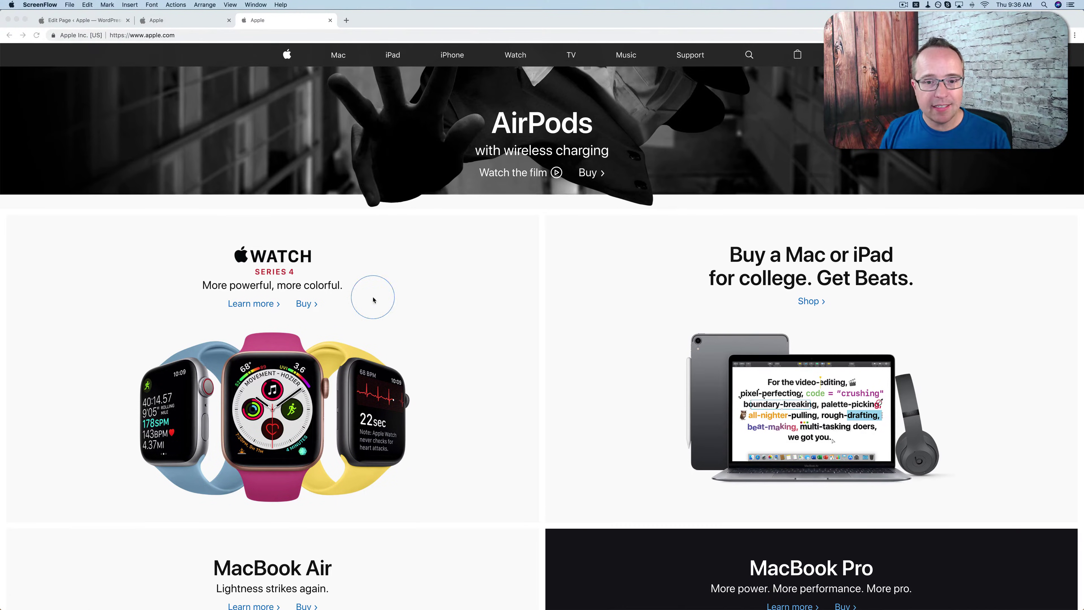
Step: Return to the page editor and add a section with two equal columns below the AirPods banner
{"action": "left_click", "coordinate": [82, 21]}
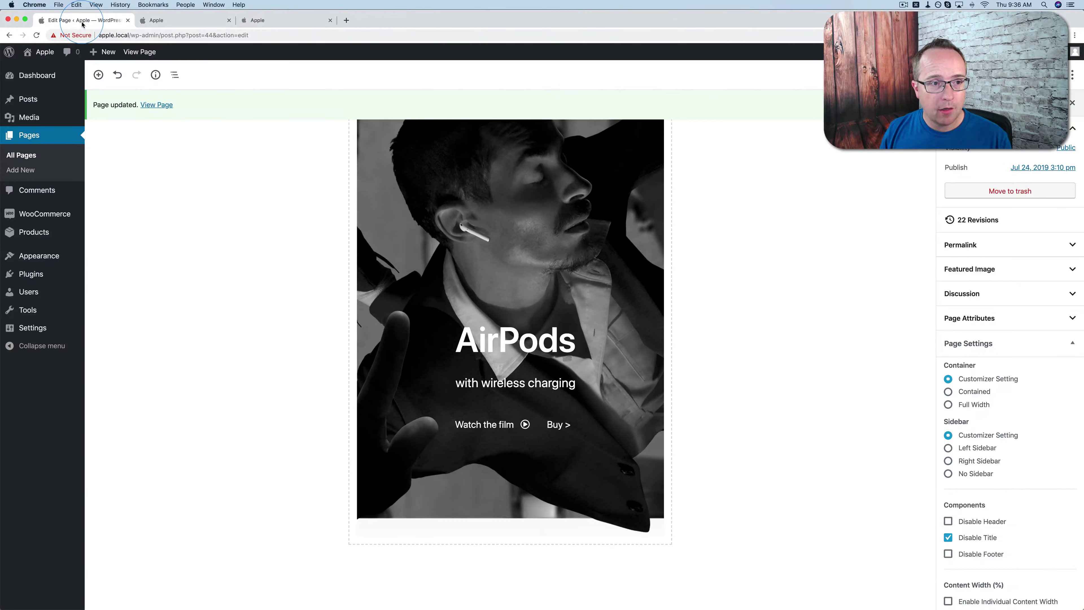
{"action": "left_click", "coordinate": [99, 75]}
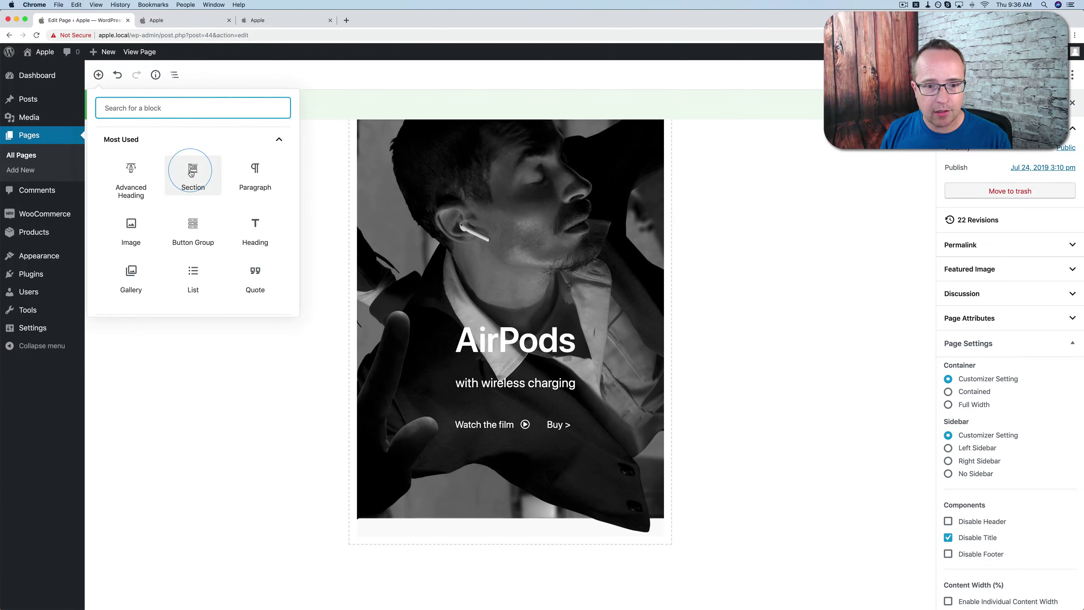
{"action": "left_click", "coordinate": [191, 172]}
{"action": "scroll", "coordinate": [422, 459], "scroll_direction": "down", "scroll_amount": 3}
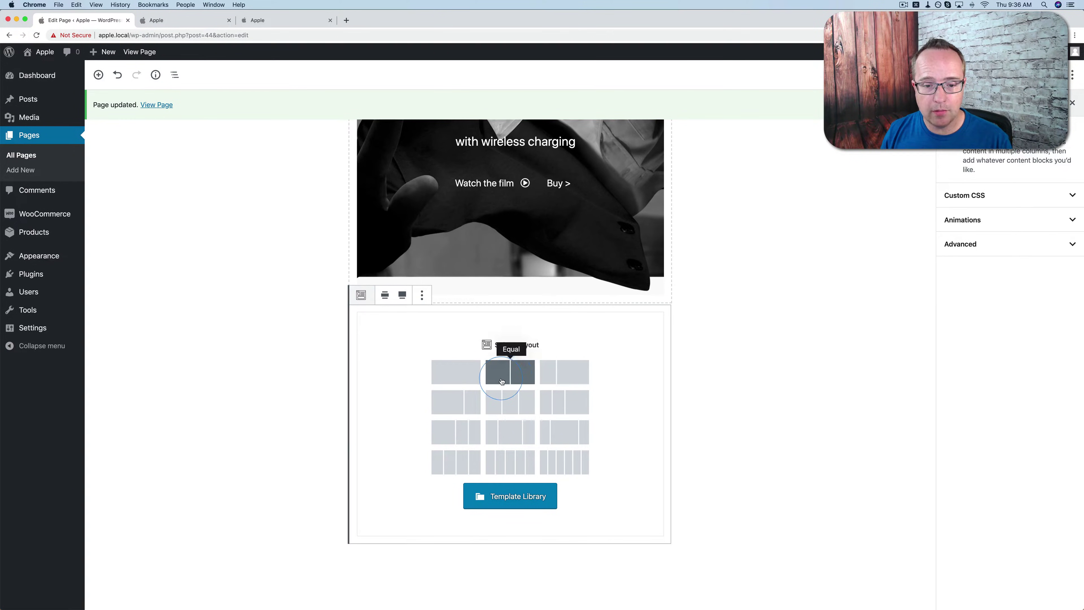
{"action": "left_click", "coordinate": [512, 379]}
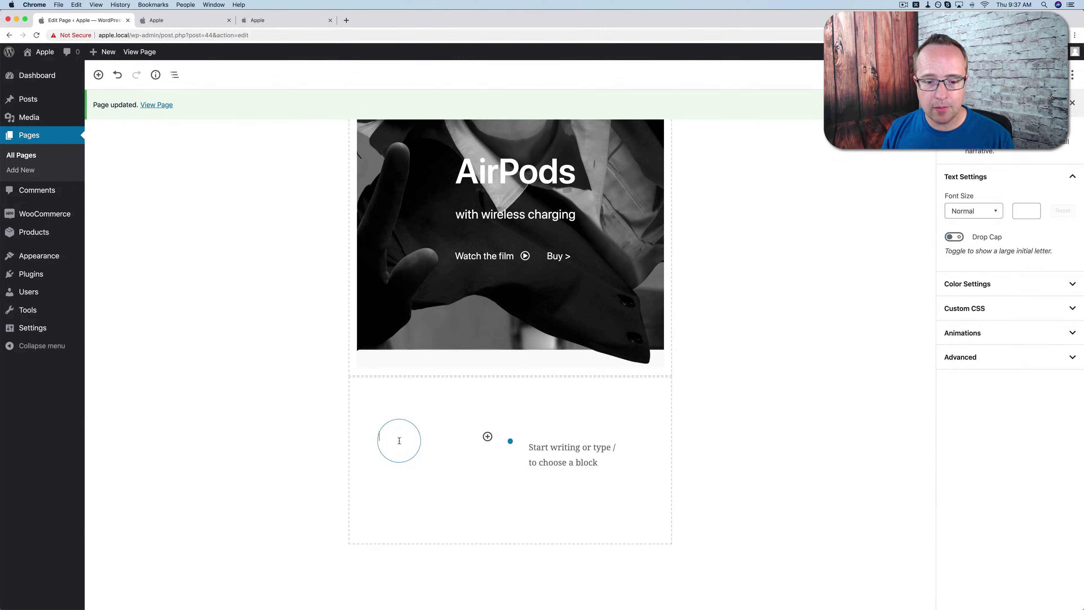
{"action": "left_click", "coordinate": [568, 437]}
{"action": "left_click", "coordinate": [407, 442]}
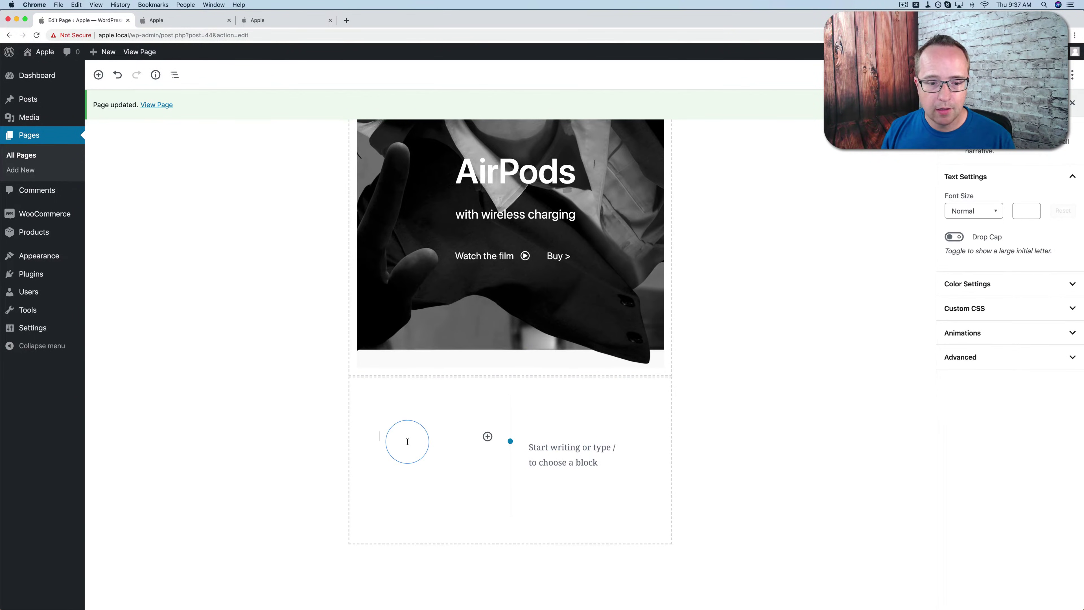
Step: Duplicate the iPhone XS text section containing the logo, description lines and links
{"action": "scroll", "coordinate": [330, 366], "scroll_direction": "up", "scroll_amount": 10}
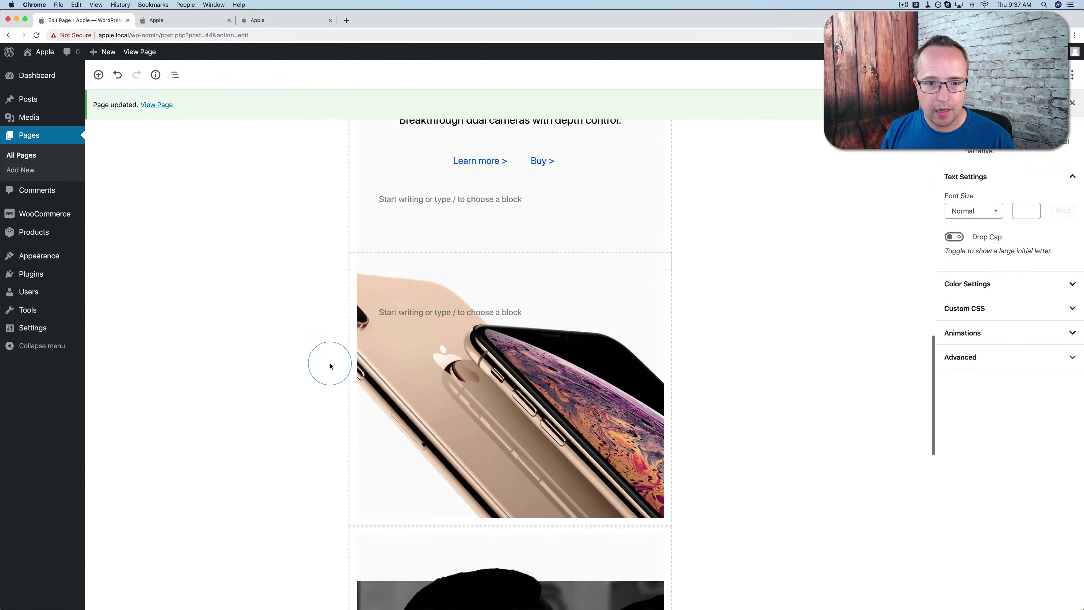
{"action": "scroll", "coordinate": [331, 366], "scroll_direction": "up", "scroll_amount": 3}
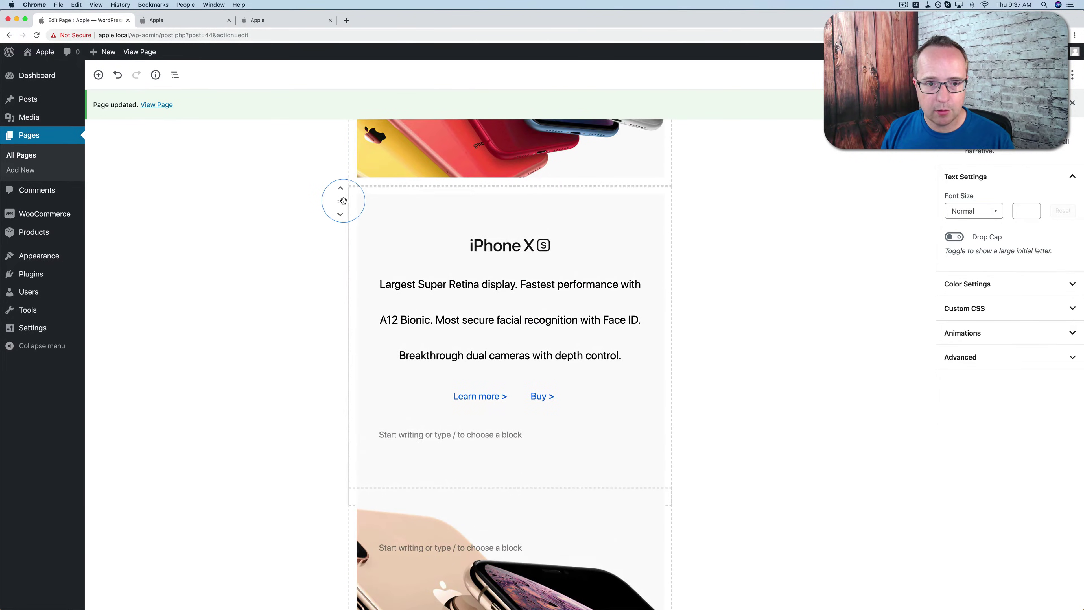
{"action": "left_click", "coordinate": [339, 202]}
{"action": "left_click", "coordinate": [422, 178]}
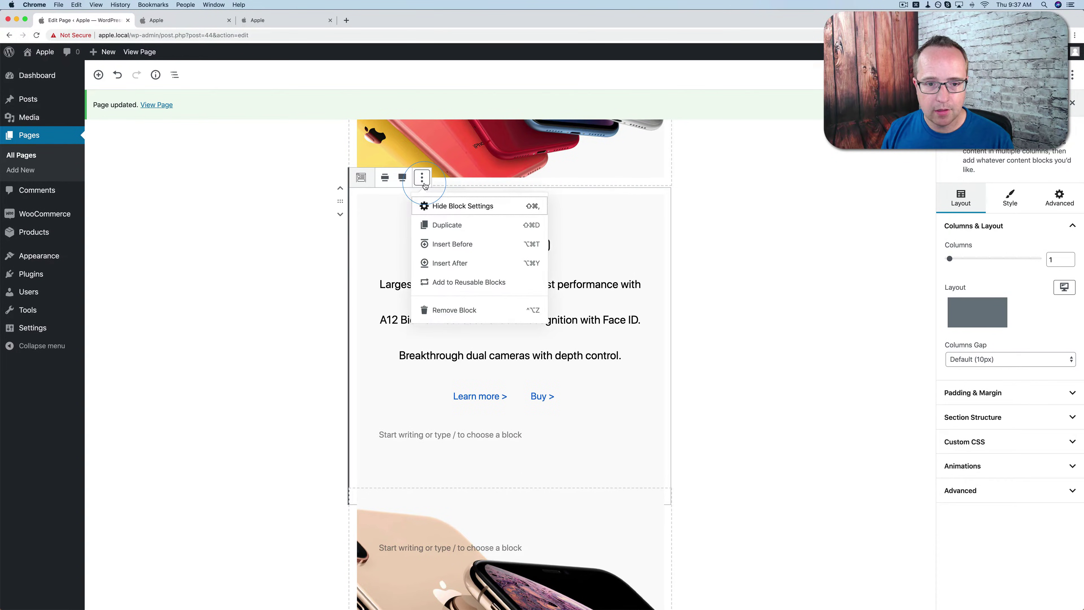
{"action": "left_click", "coordinate": [448, 225]}
Step: Move the duplicated iPhone XS text section below the AirPods banner and into the first column of the two-column section
{"action": "scroll", "coordinate": [367, 427], "scroll_direction": "down", "scroll_amount": 5}
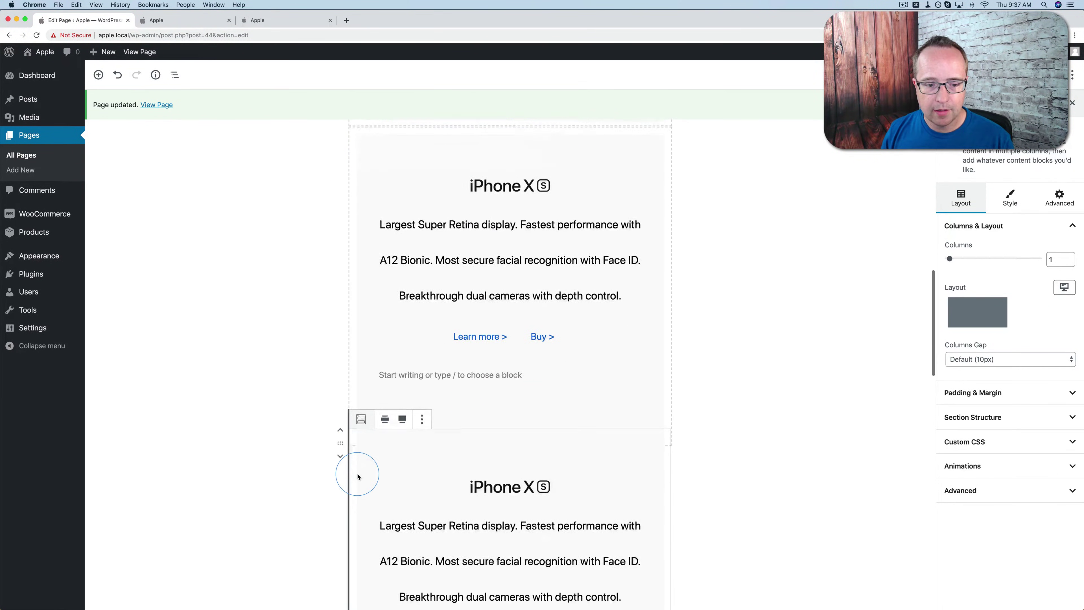
{"action": "left_click", "coordinate": [340, 258]}
{"action": "scroll", "coordinate": [339, 262], "scroll_direction": "down", "scroll_amount": 3}
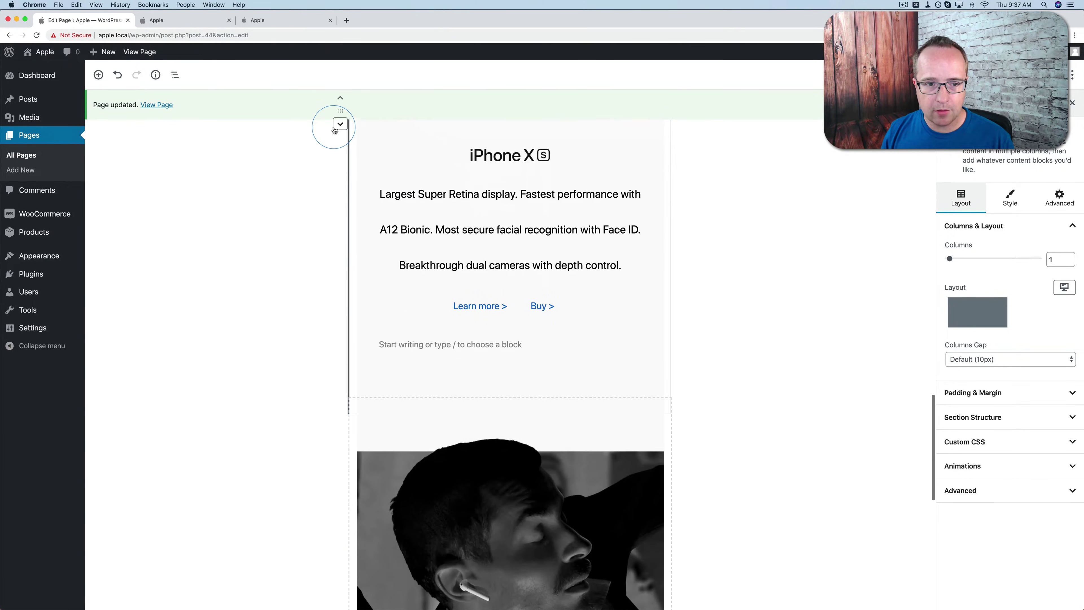
{"action": "left_click", "coordinate": [340, 119]}
{"action": "left_click", "coordinate": [375, 404]}
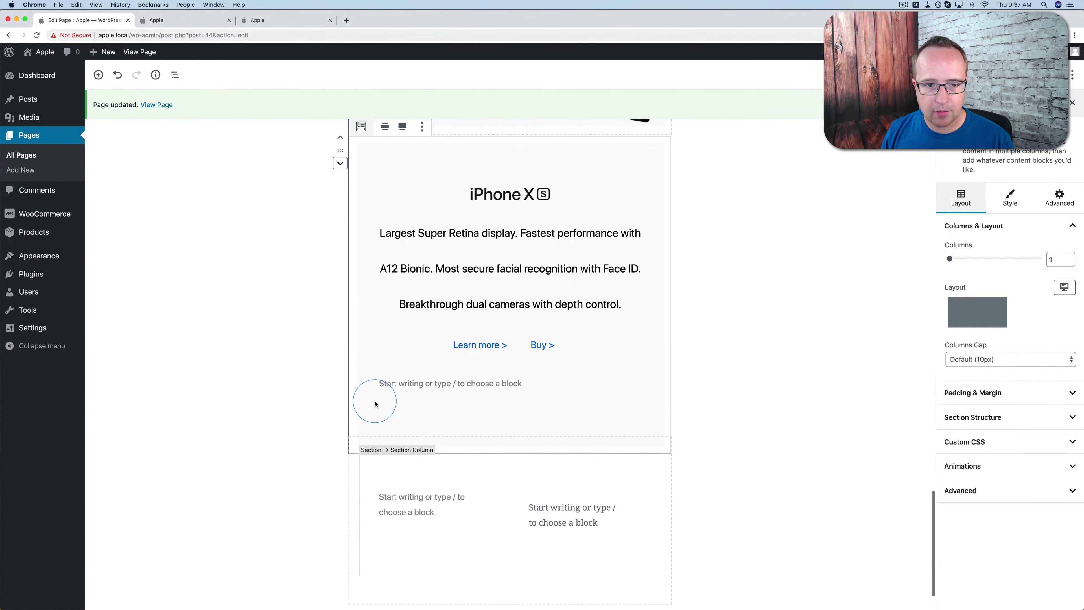
{"action": "left_click", "coordinate": [345, 163]}
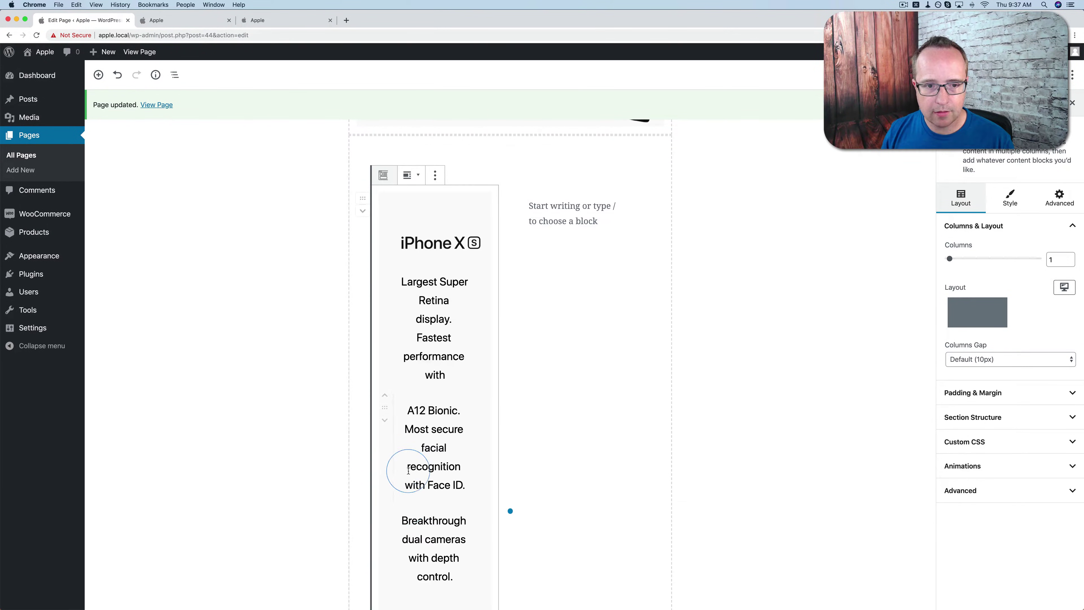
{"action": "scroll", "coordinate": [358, 329], "scroll_direction": "down", "scroll_amount": 4}
Step: Duplicate the section with the iPhone XS background image
{"action": "scroll", "coordinate": [357, 330], "scroll_direction": "up", "scroll_amount": 10}
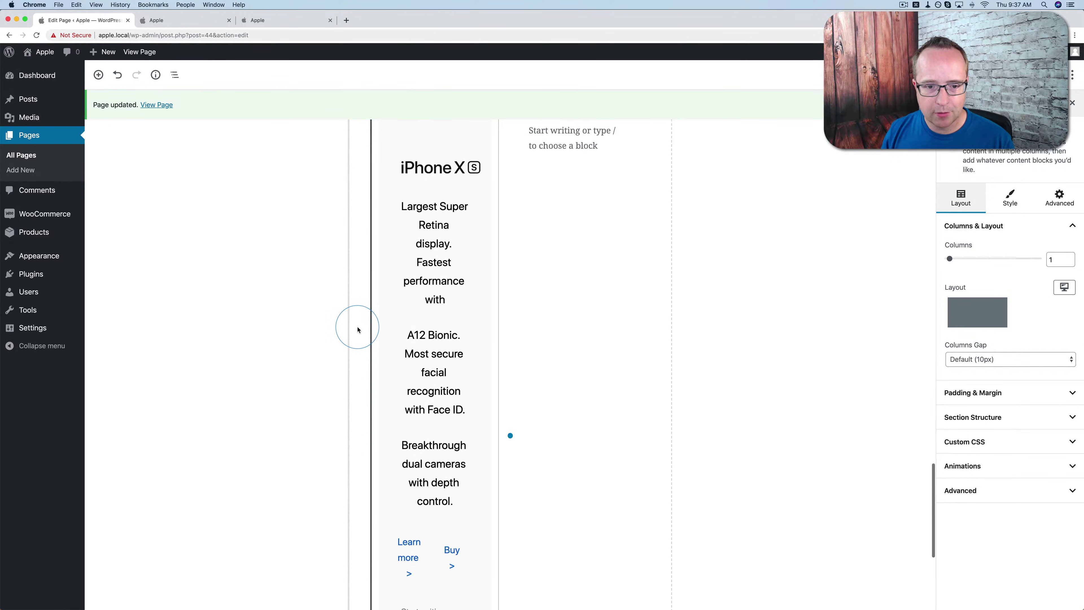
{"action": "scroll", "coordinate": [358, 330], "scroll_direction": "up", "scroll_amount": 10}
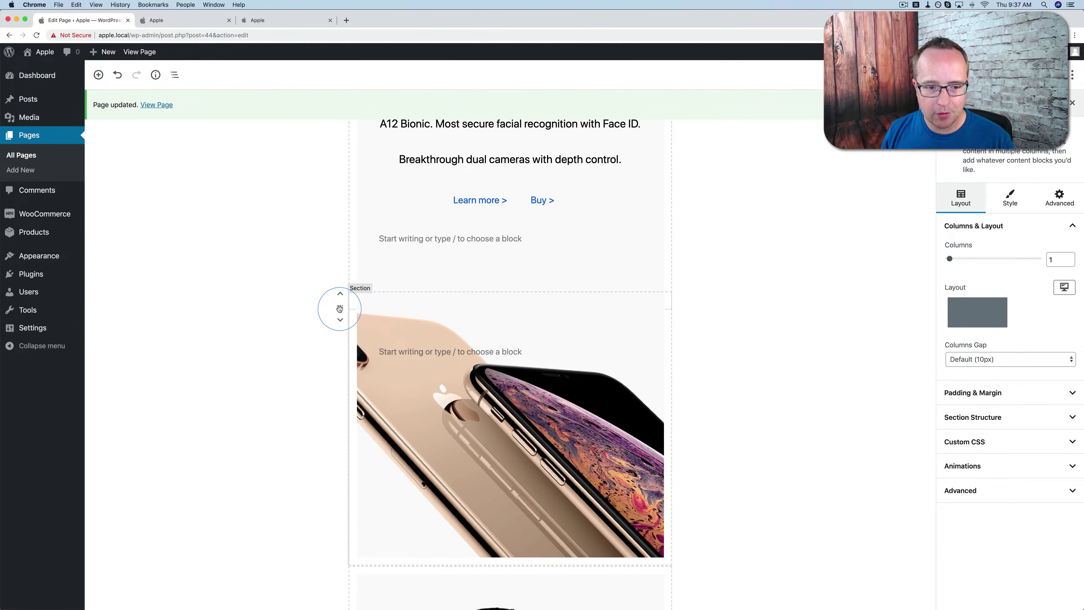
{"action": "left_click", "coordinate": [340, 309]}
{"action": "left_click", "coordinate": [422, 283]}
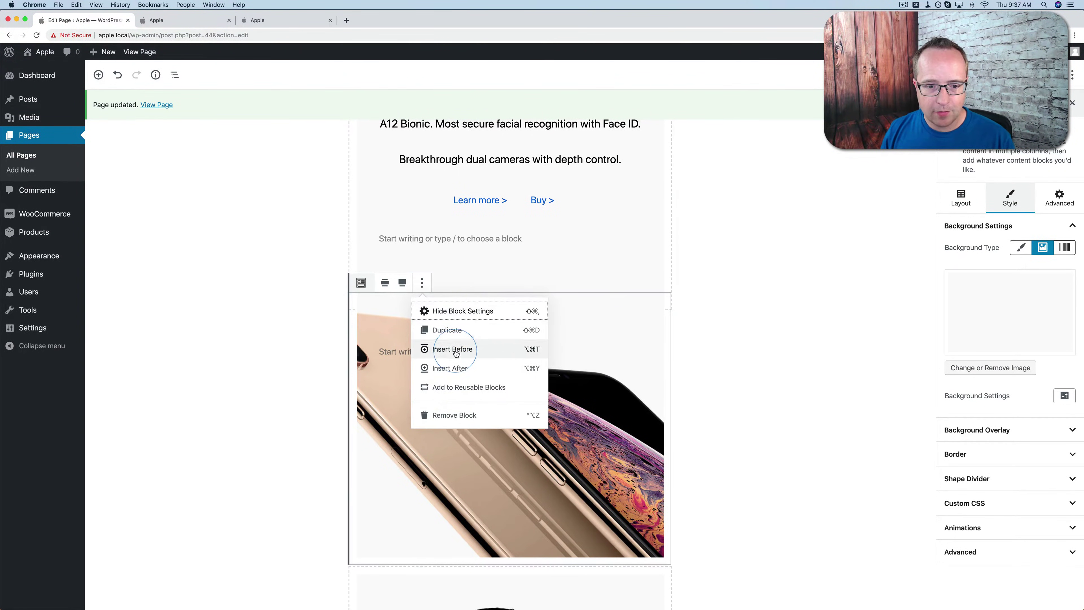
{"action": "left_click", "coordinate": [448, 331]}
Step: Move the duplicated iPhone XS image section into the first column, beneath the copied text section
{"action": "scroll", "coordinate": [357, 358], "scroll_direction": "down", "scroll_amount": 3}
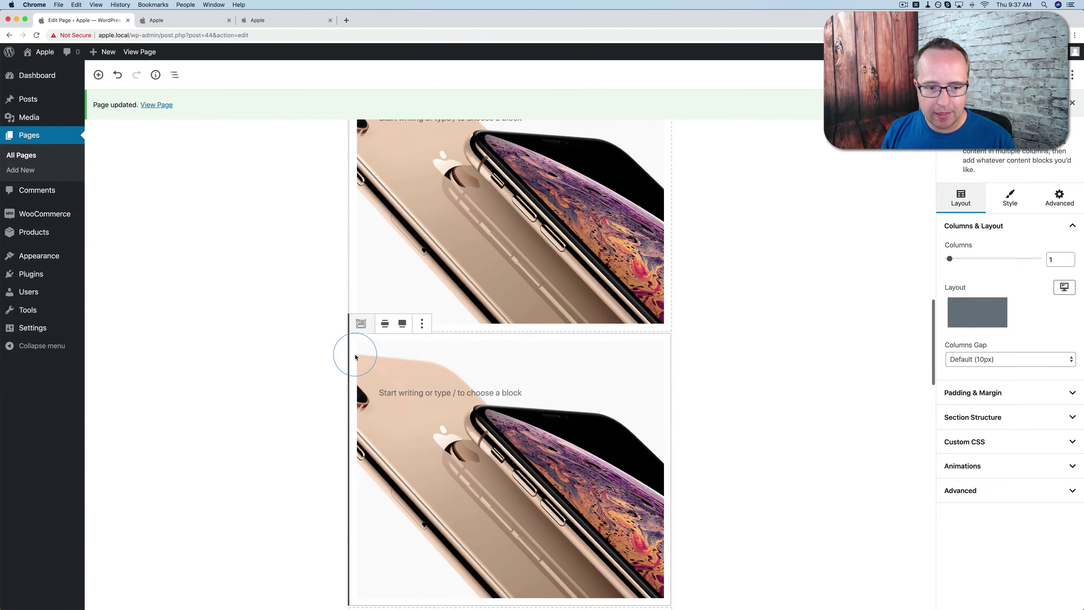
{"action": "left_click", "coordinate": [337, 359]}
{"action": "scroll", "coordinate": [341, 367], "scroll_direction": "down", "scroll_amount": 3}
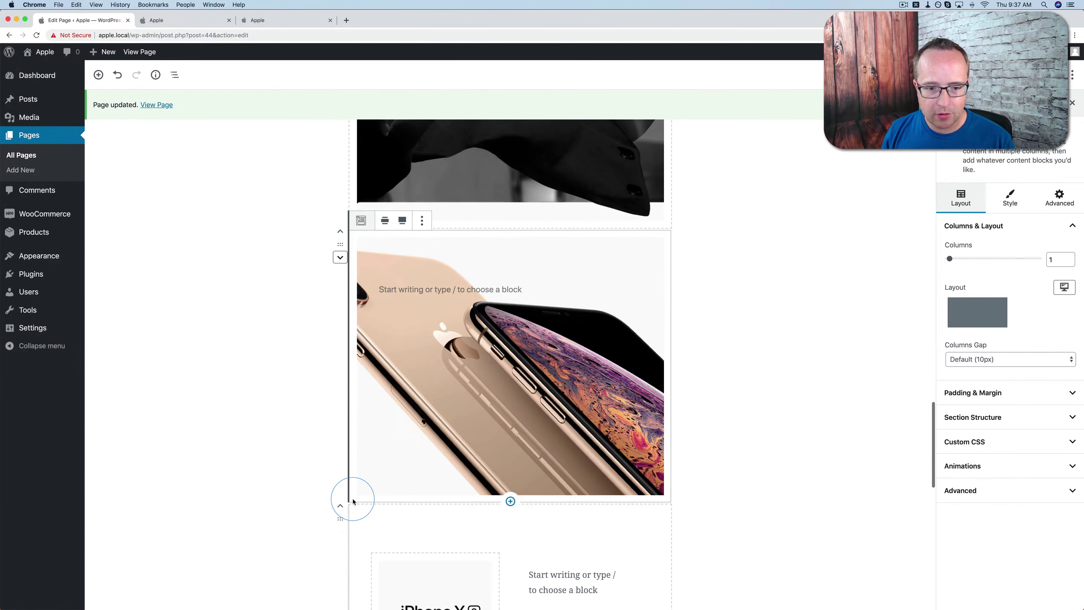
{"action": "scroll", "coordinate": [355, 501], "scroll_direction": "down", "scroll_amount": 3}
{"action": "left_click_drag", "start_coordinate": [340, 143], "coordinate": [398, 496]}
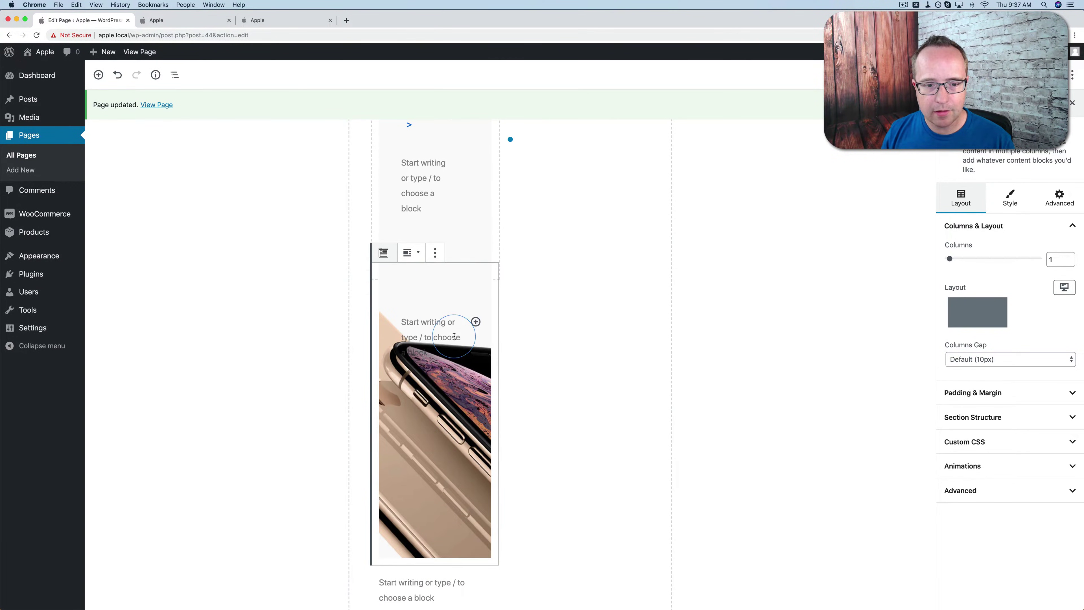
{"action": "scroll", "coordinate": [406, 324], "scroll_direction": "up", "scroll_amount": 8}
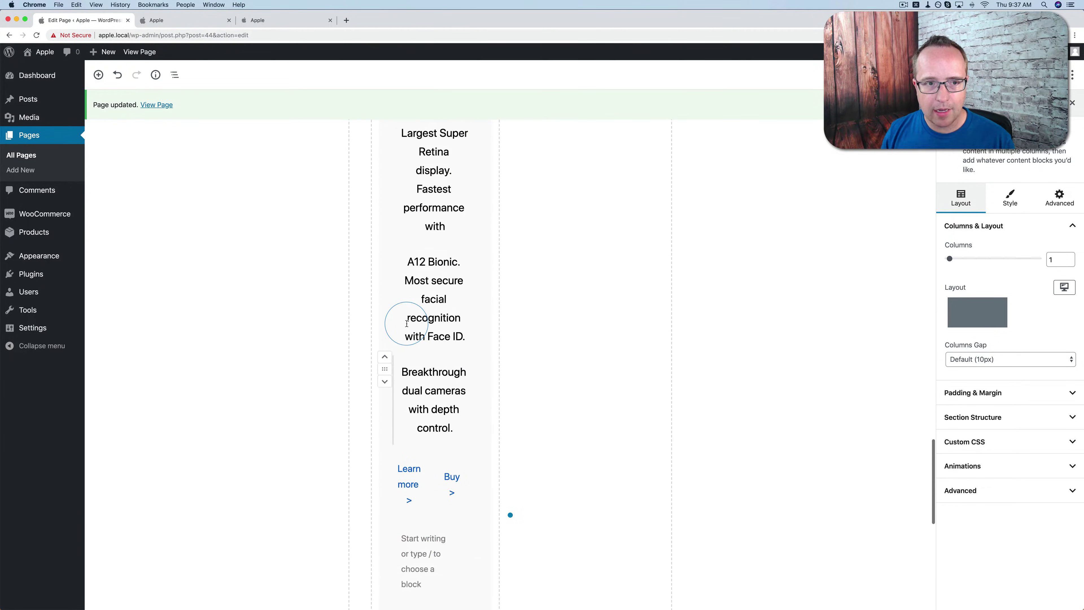
Step: Check the Apple Watch tile on apple.com and remove the "Largest Super Retina display" line from the column's copied text section
{"action": "left_click", "coordinate": [285, 20]}
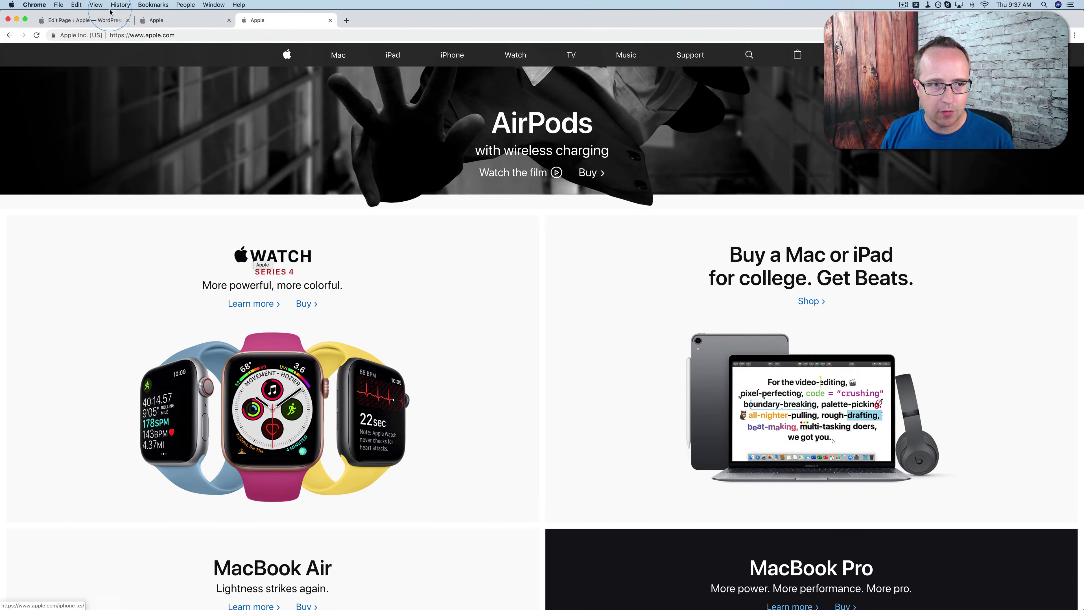
{"action": "left_click", "coordinate": [101, 21]}
{"action": "scroll", "coordinate": [396, 194], "scroll_direction": "up", "scroll_amount": 5}
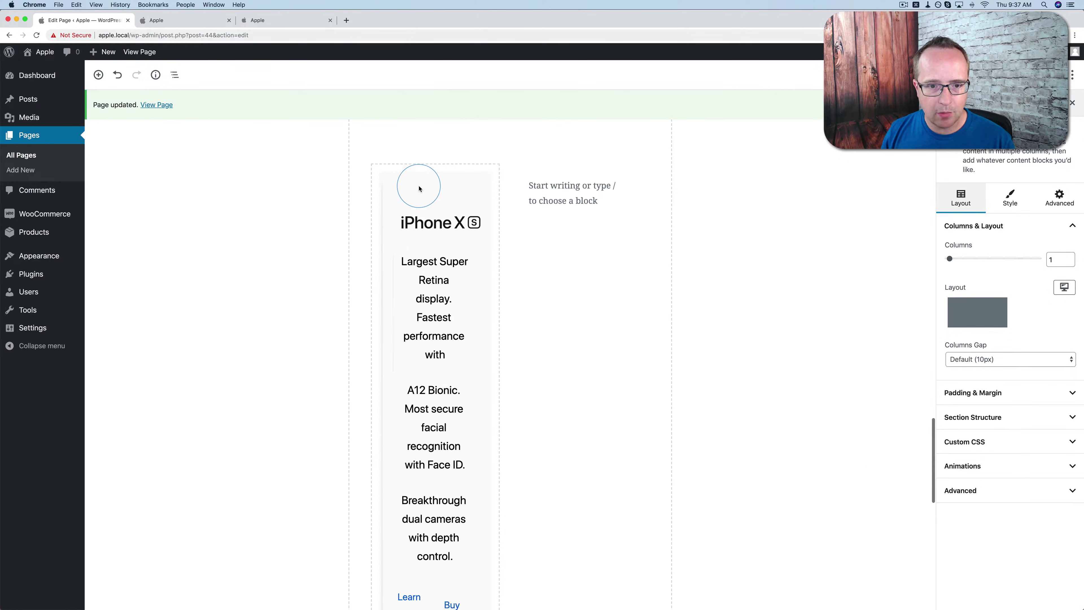
{"action": "left_click", "coordinate": [413, 211]}
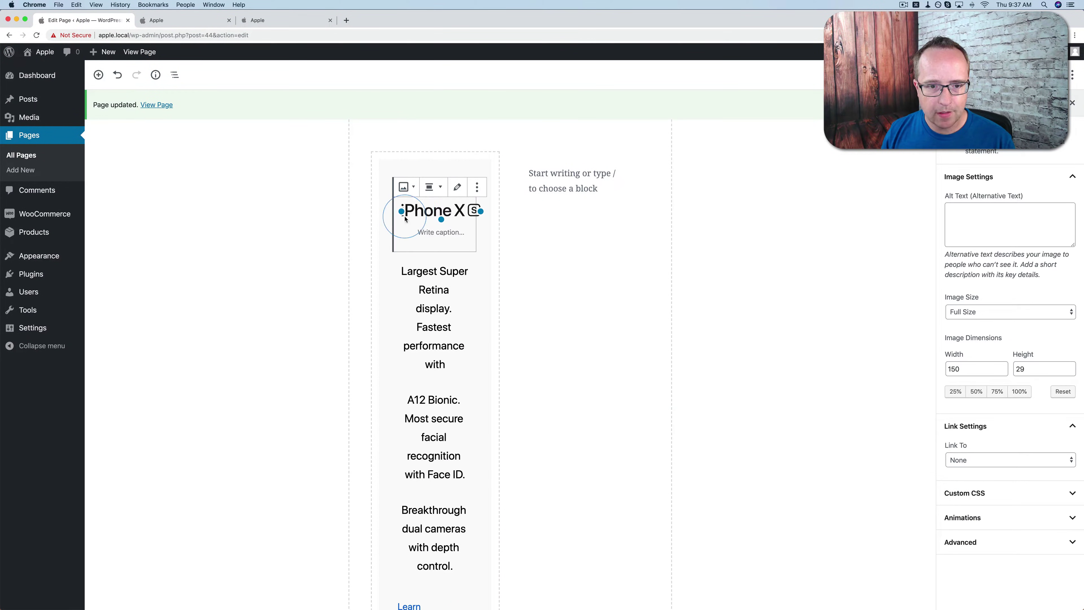
{"action": "left_click", "coordinate": [431, 257]}
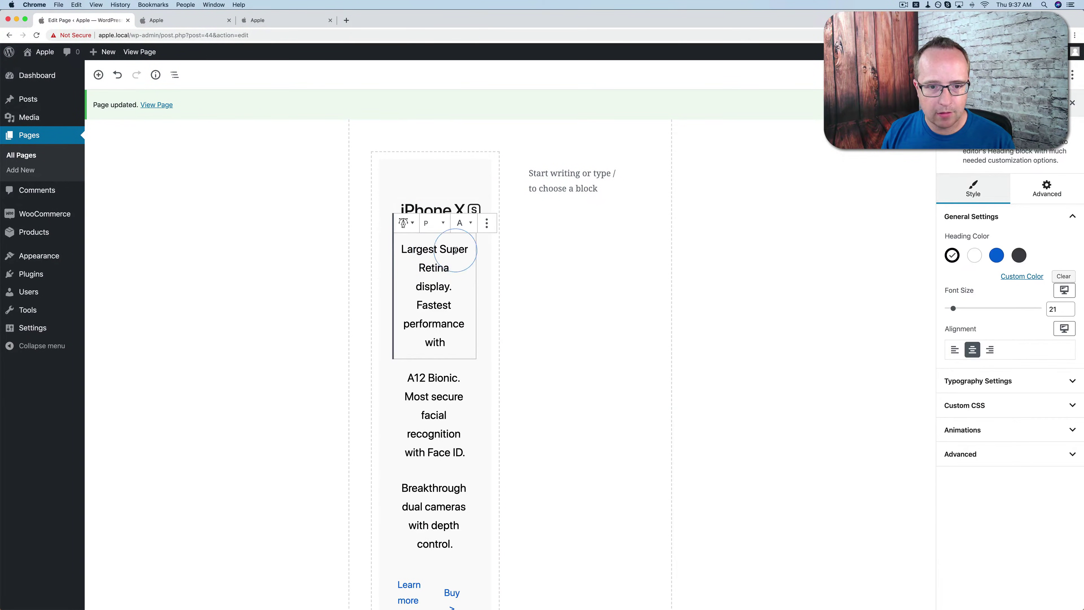
{"action": "left_click", "coordinate": [435, 222]}
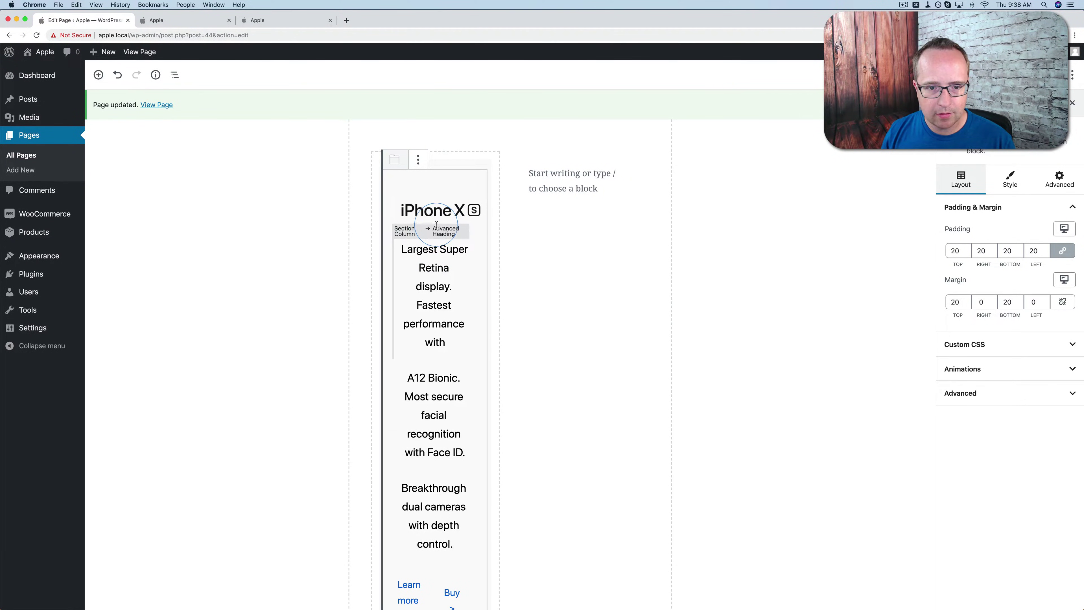
{"action": "left_click", "coordinate": [435, 227]}
{"action": "left_click", "coordinate": [576, 223]}
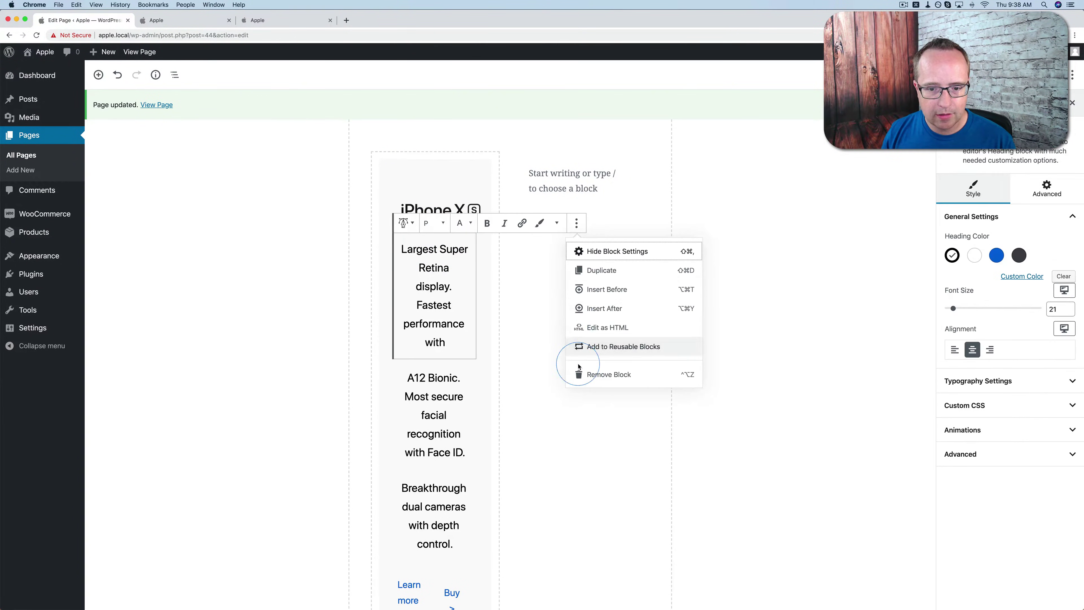
{"action": "left_click", "coordinate": [583, 376]}
Step: Insert an image block below the column's iPhone XS logo and upload apple-watch-title.jpg into it
{"action": "left_click", "coordinate": [440, 224]}
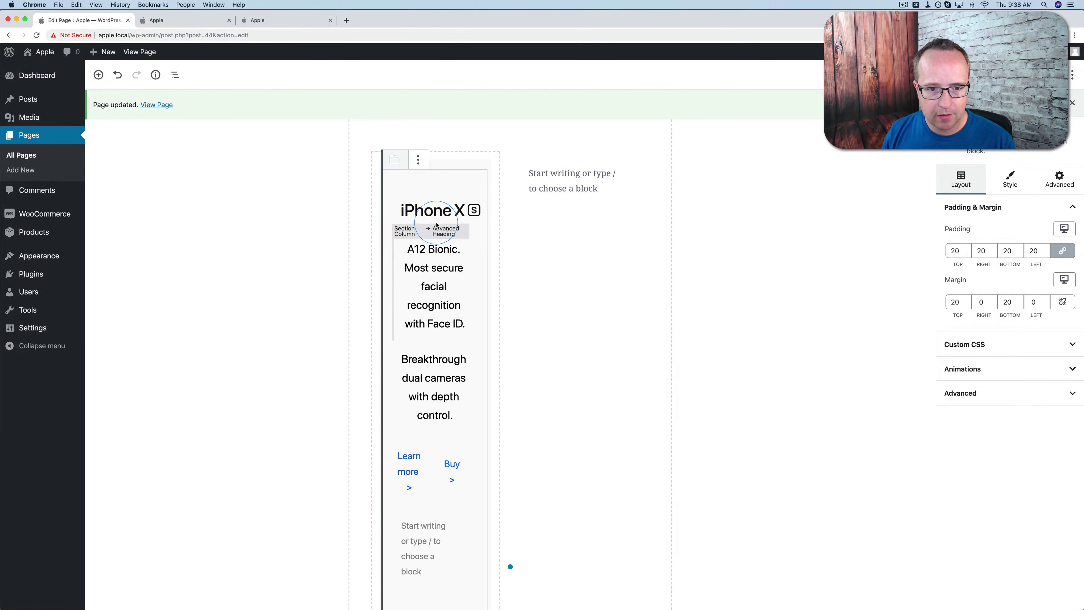
{"action": "left_click", "coordinate": [436, 225]}
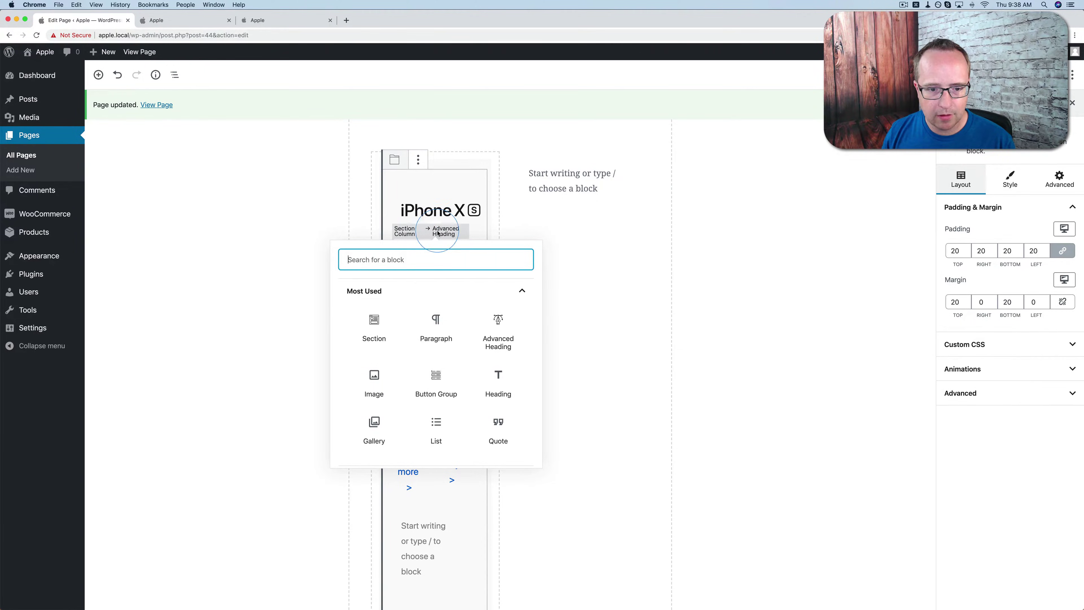
{"action": "left_click", "coordinate": [374, 378]}
{"action": "left_click", "coordinate": [368, 386]}
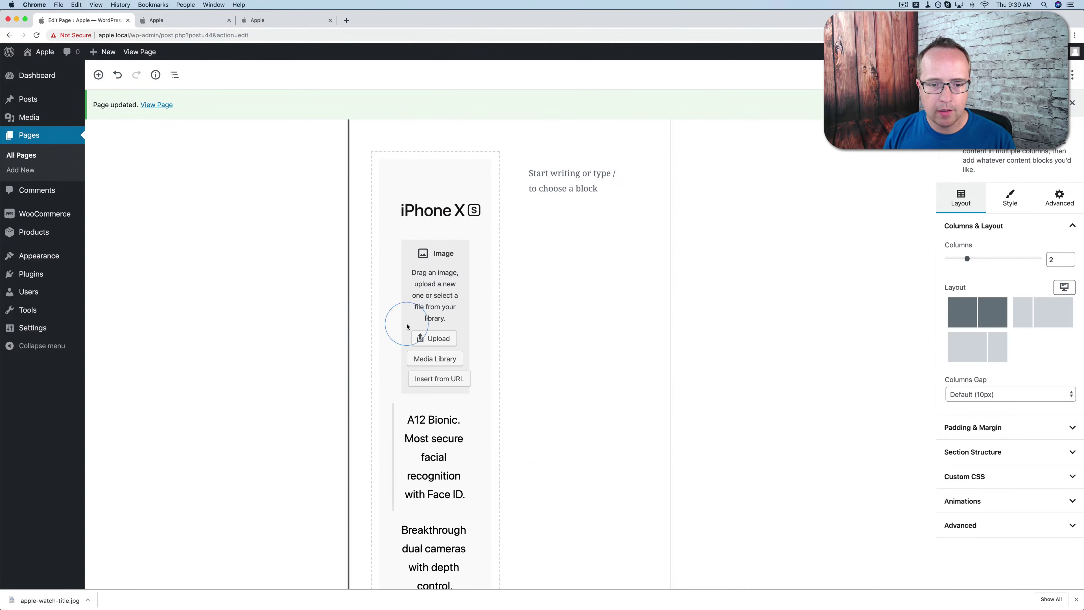
{"action": "left_click", "coordinate": [430, 339]}
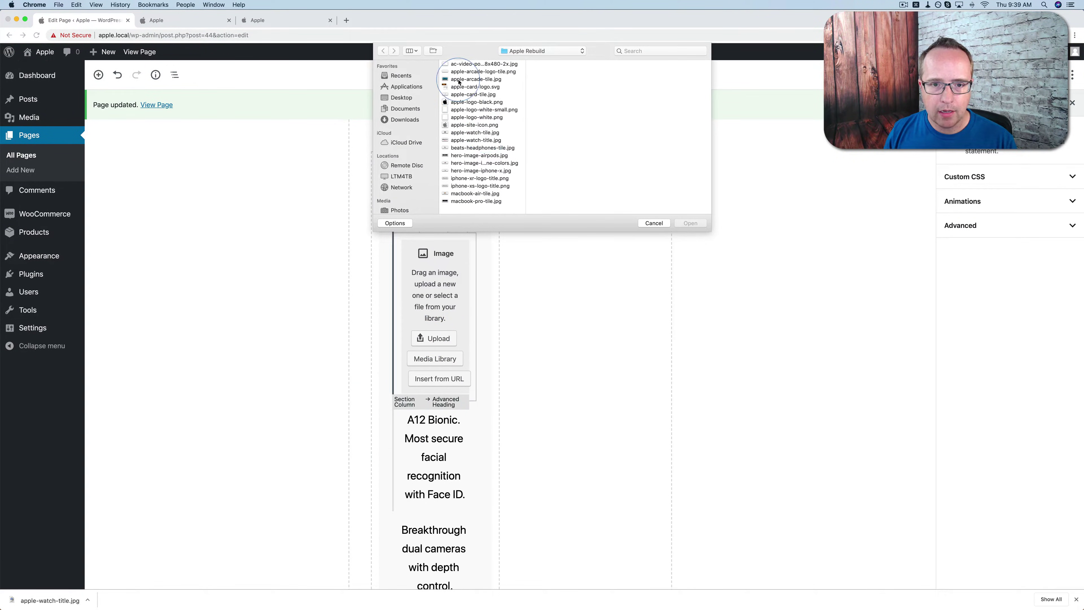
{"action": "left_click", "coordinate": [477, 141]}
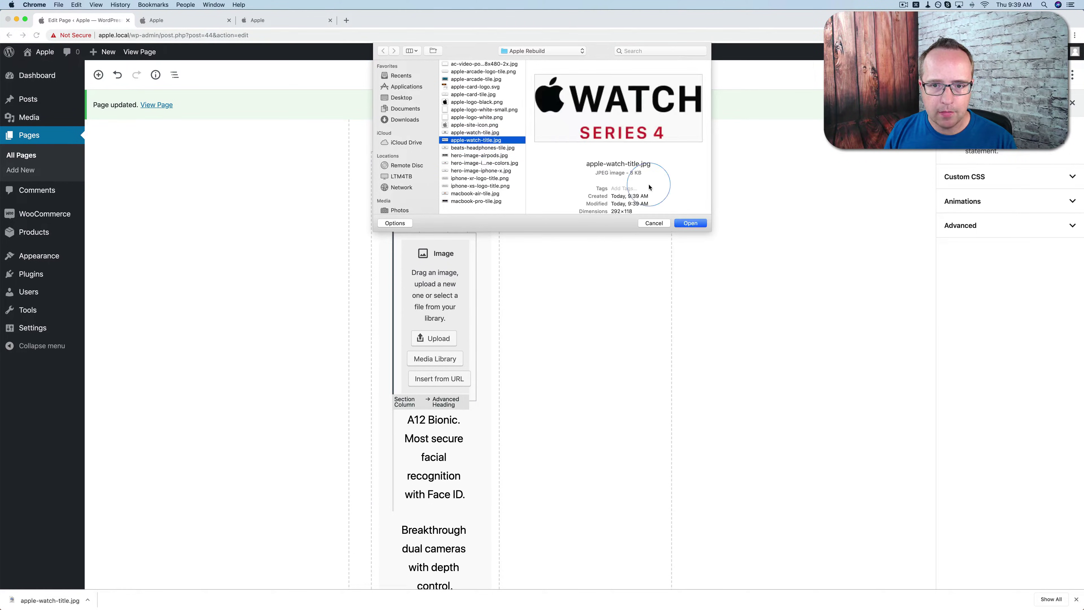
{"action": "left_click", "coordinate": [689, 223]}
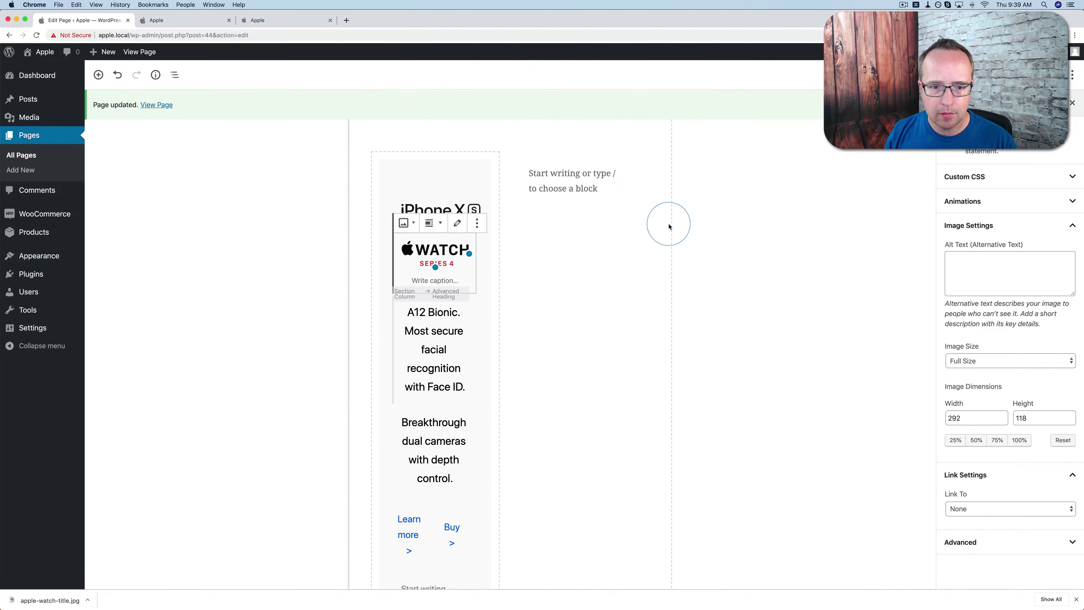
Step: Center the Apple Watch title image and remove the iPhone XS logo image above it
{"action": "left_click", "coordinate": [457, 224]}
{"action": "left_click", "coordinate": [432, 223]}
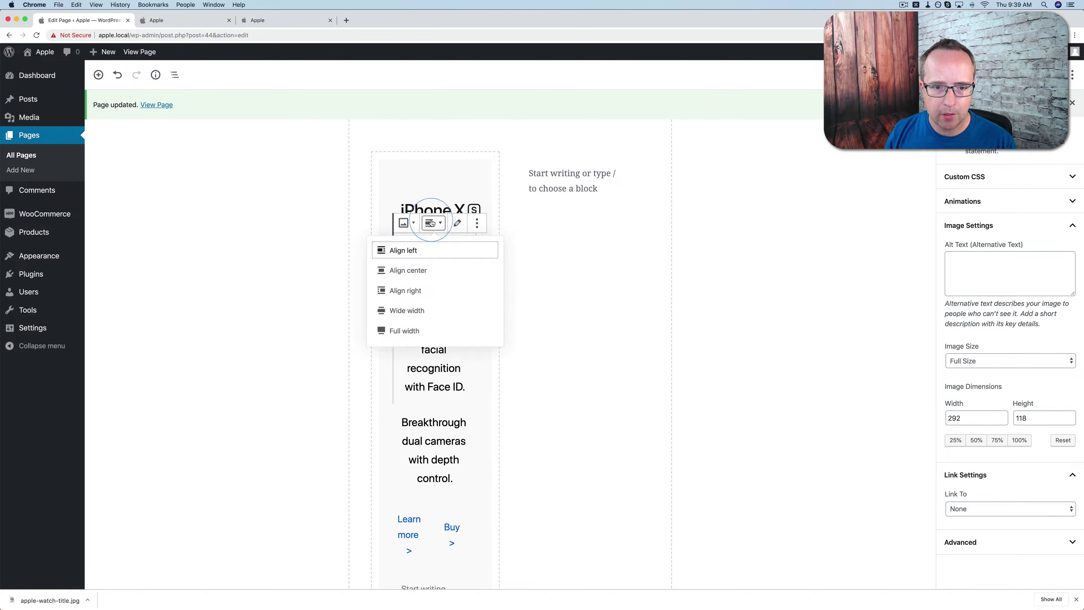
{"action": "left_click", "coordinate": [409, 273]}
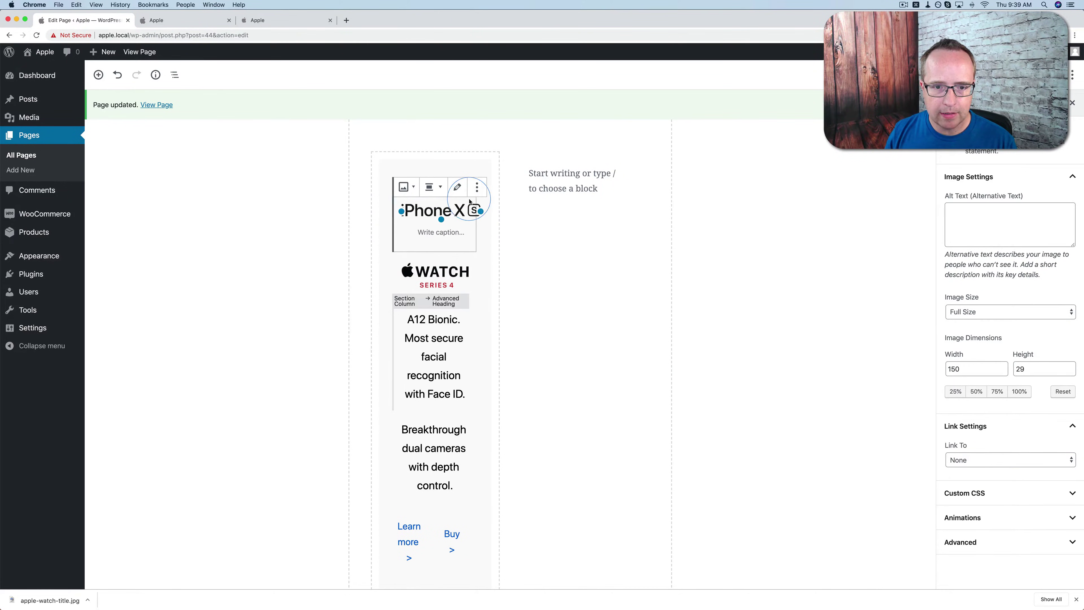
{"action": "left_click", "coordinate": [477, 186]}
{"action": "left_click", "coordinate": [508, 337]}
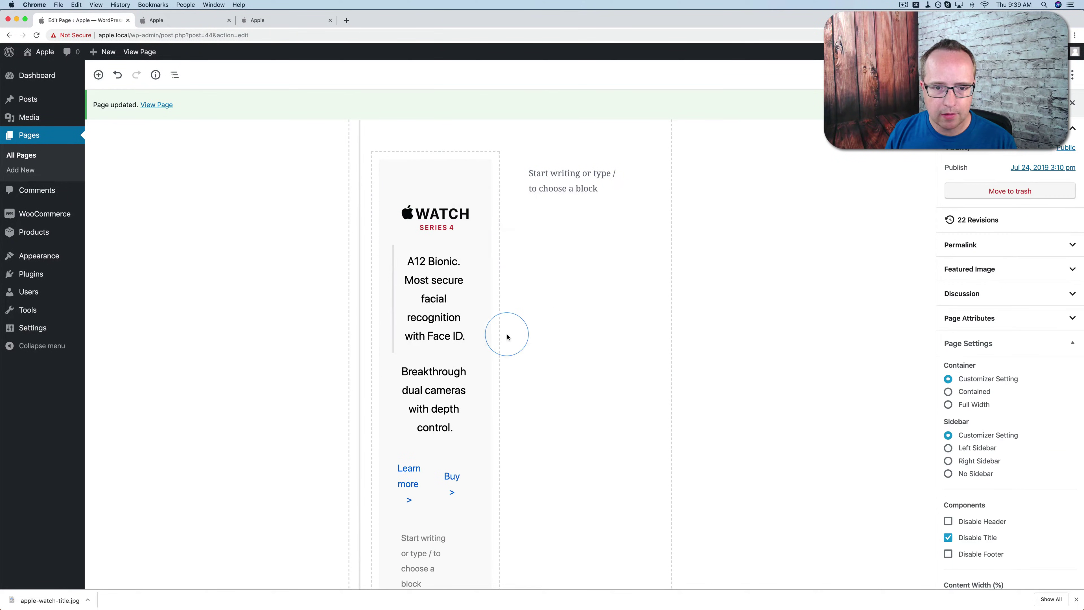
Step: Check the Apple Watch tagline on apple.com and replace the column's "A12 Bionic" heading with "More powerful, more colourful."
{"action": "left_click", "coordinate": [276, 23]}
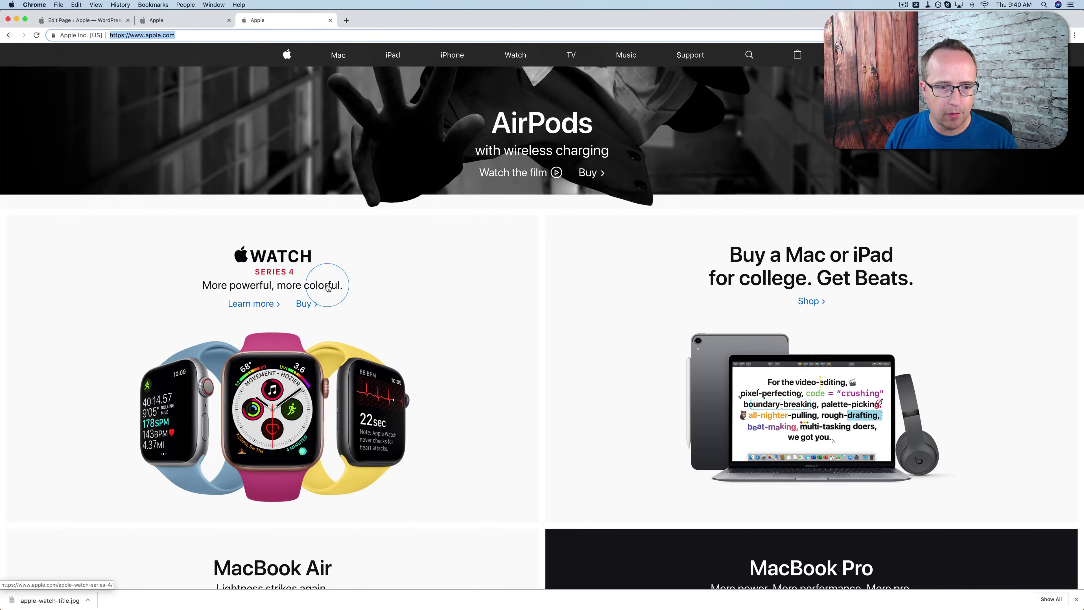
{"action": "left_click", "coordinate": [86, 20]}
{"action": "left_click", "coordinate": [423, 236]}
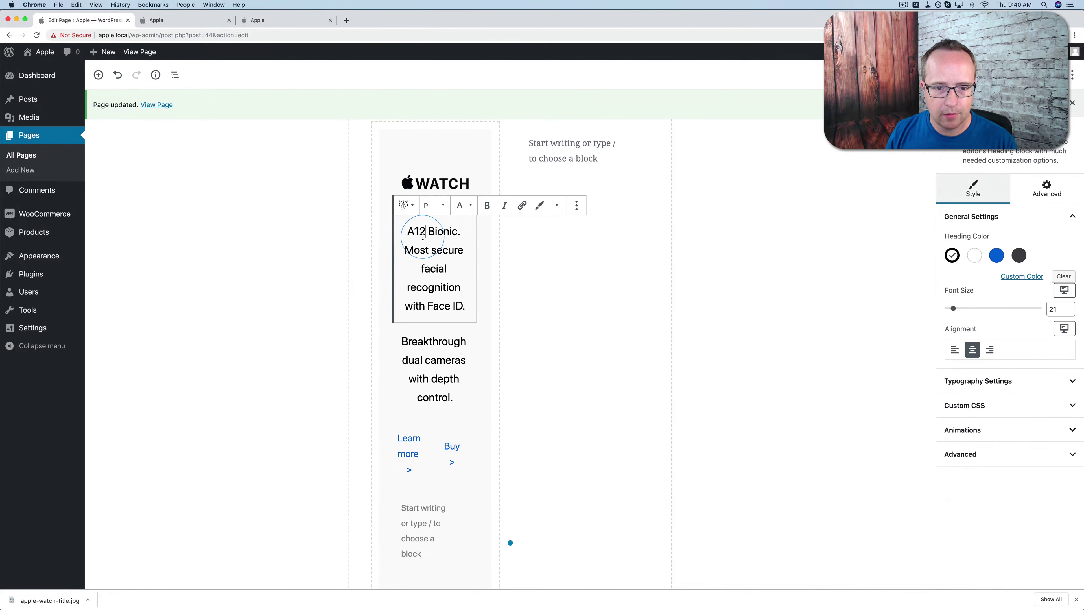
{"action": "key", "text": "super+a"}
{"action": "type", "text": "More power"}
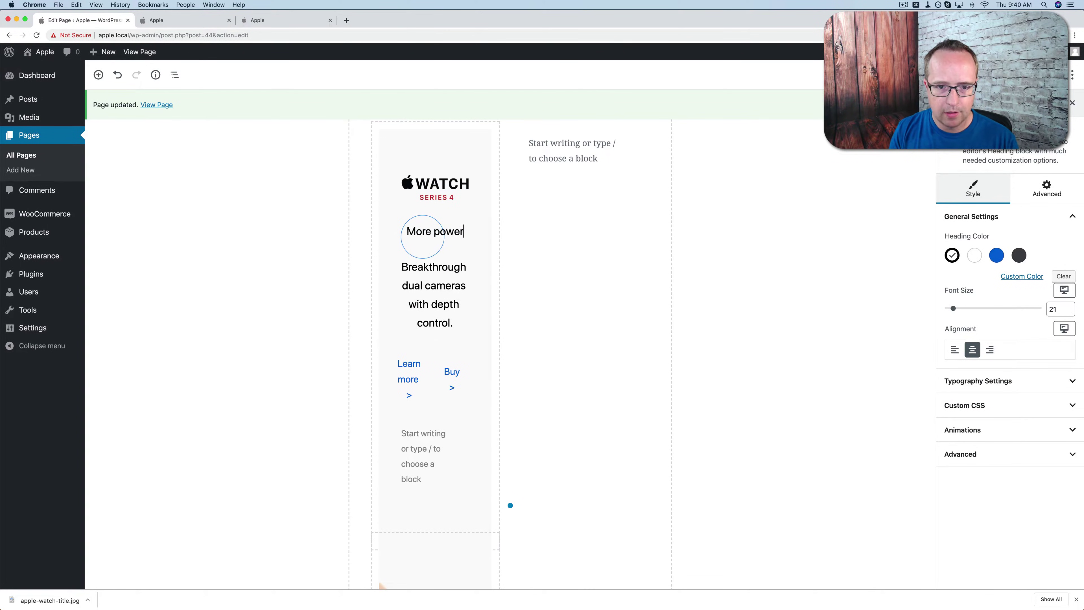
{"action": "type", "text": "ful, mor"}
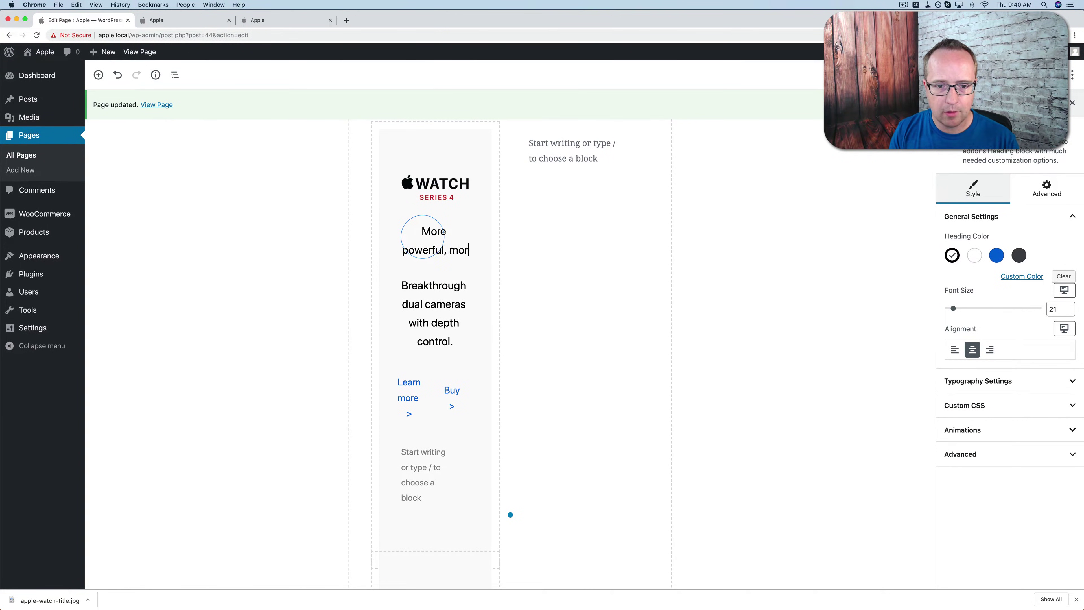
{"action": "type", "text": "e colourful."}
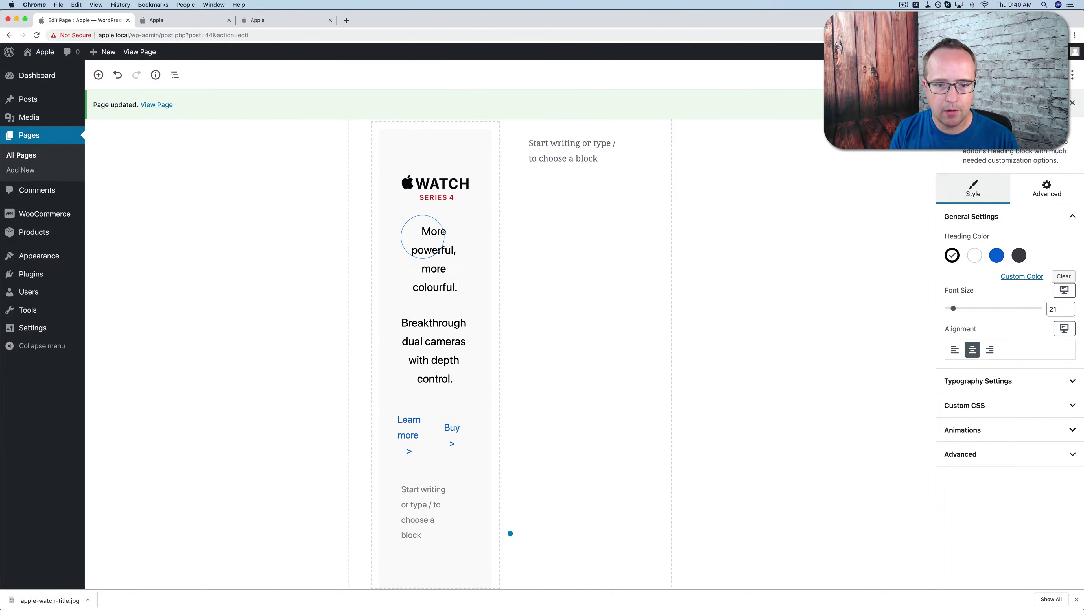
Step: Remove the "Breakthrough dual cameras" heading from the column and compare the remaining tile content with apple.com
{"action": "left_click", "coordinate": [473, 325]}
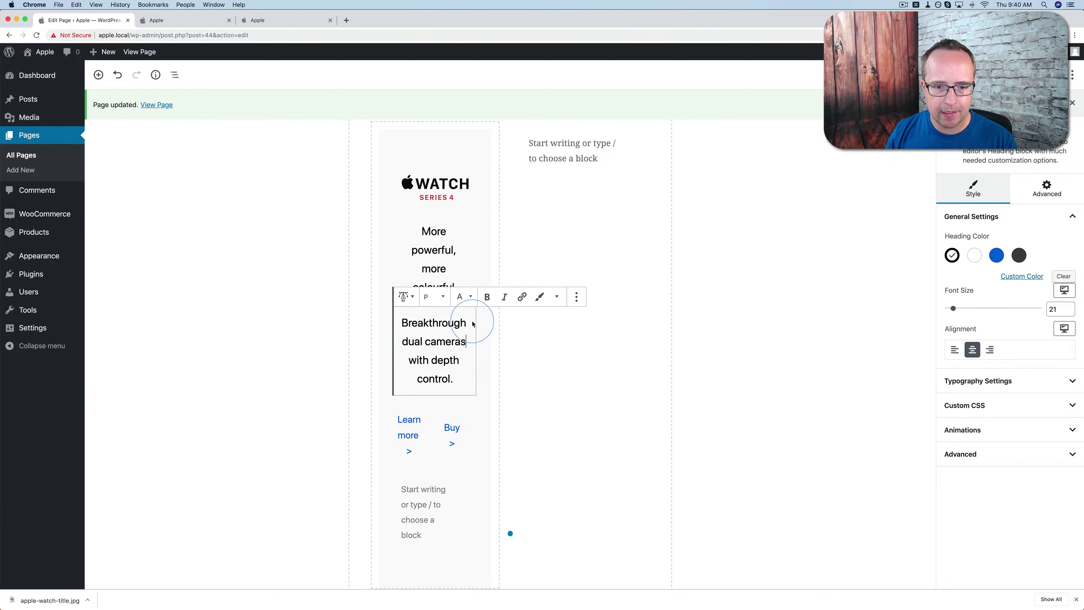
{"action": "left_click", "coordinate": [576, 298]}
{"action": "left_click", "coordinate": [589, 448]}
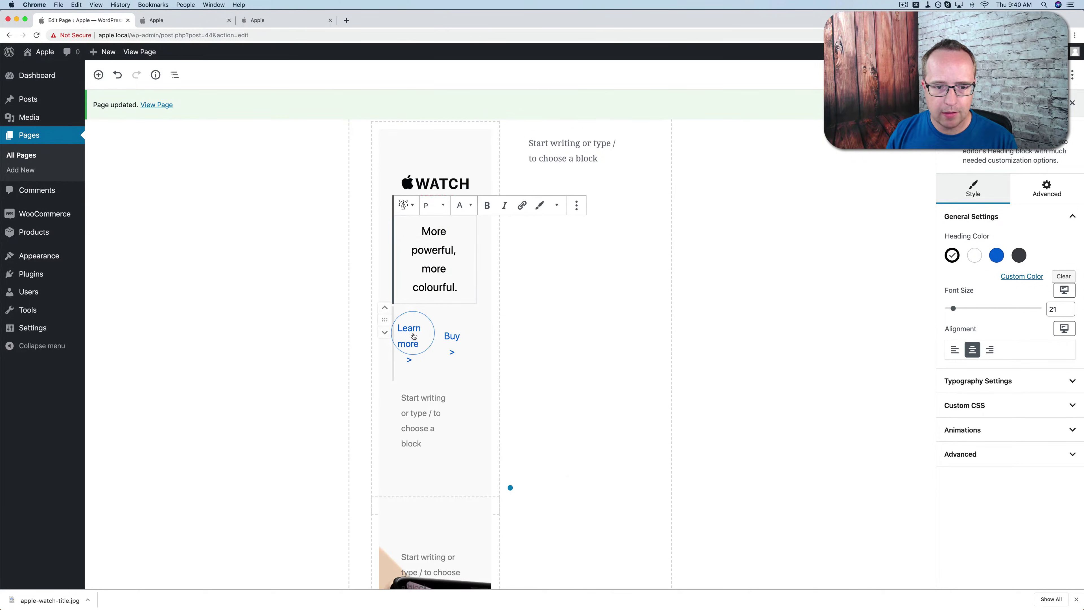
{"action": "left_click", "coordinate": [273, 20]}
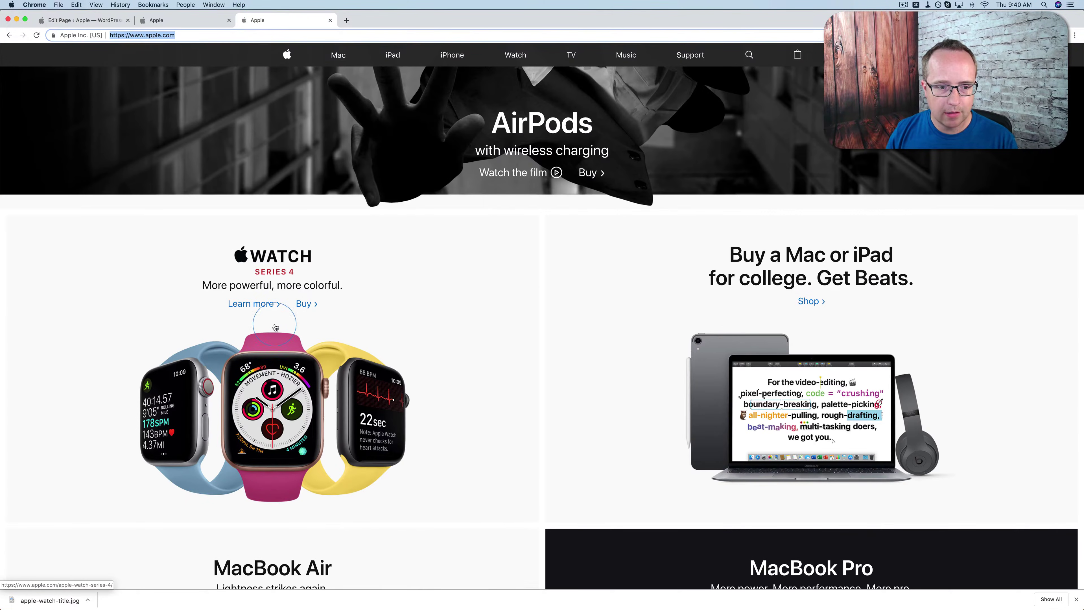
{"action": "left_click", "coordinate": [81, 20]}
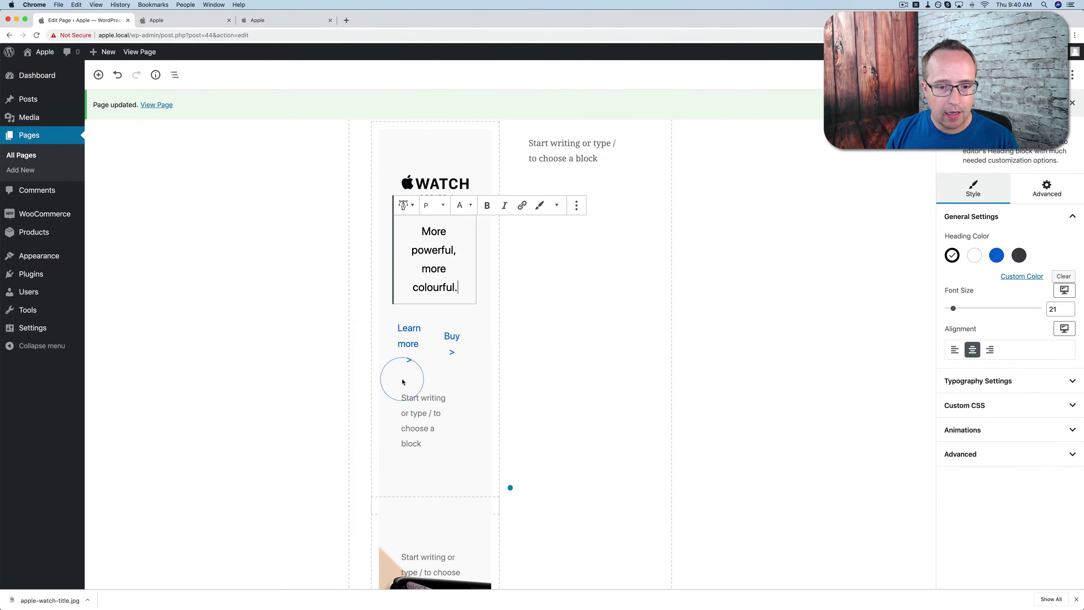
Step: Replace the background image of the column's lower iPhone XS section with an upload of apple-watch-tile.jpg
{"action": "scroll", "coordinate": [431, 417], "scroll_direction": "down", "scroll_amount": 5}
{"action": "scroll", "coordinate": [430, 416], "scroll_direction": "down", "scroll_amount": 3}
{"action": "left_click", "coordinate": [408, 284]}
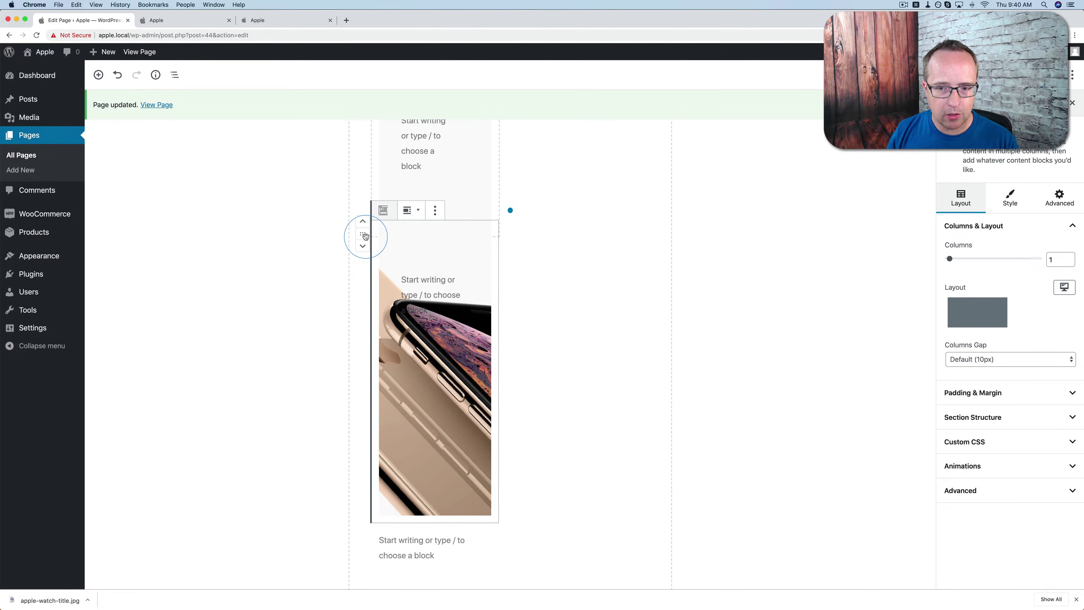
{"action": "left_click", "coordinate": [1012, 202]}
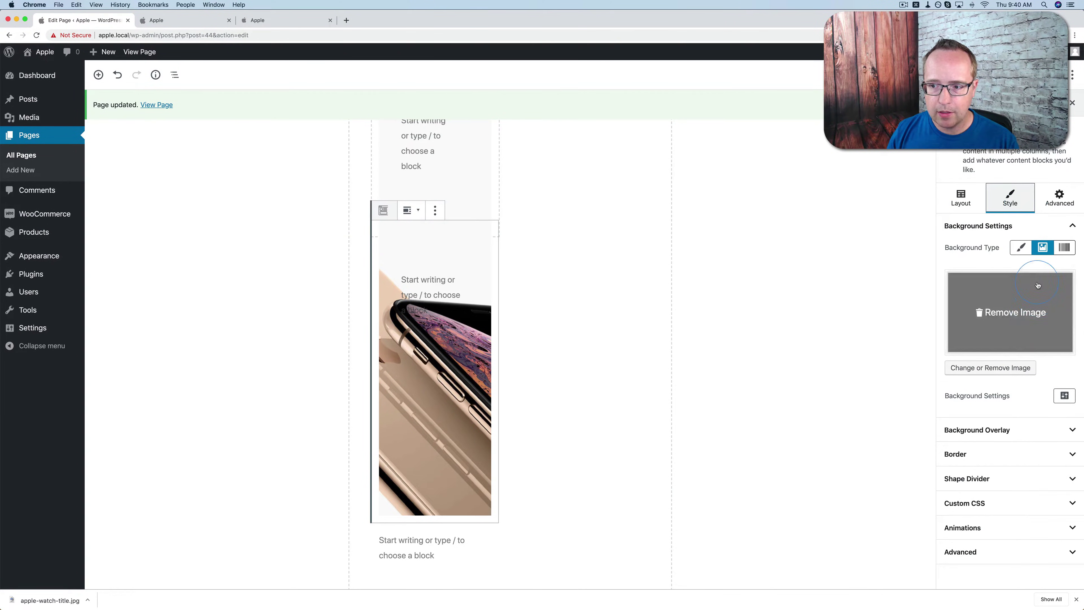
{"action": "left_click", "coordinate": [1041, 251]}
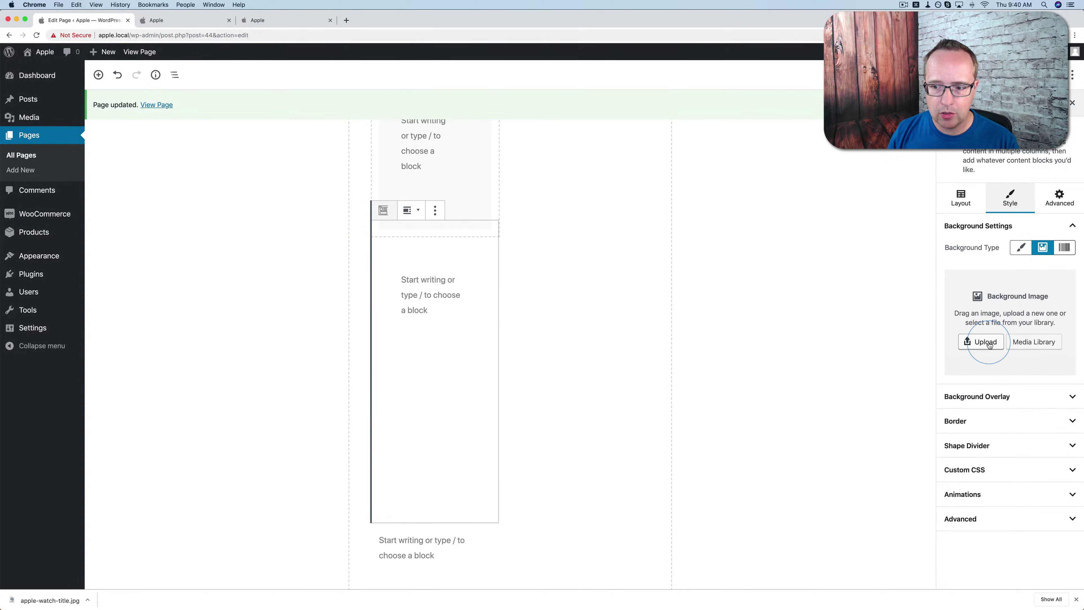
{"action": "left_click", "coordinate": [989, 343]}
{"action": "left_click", "coordinate": [490, 134]}
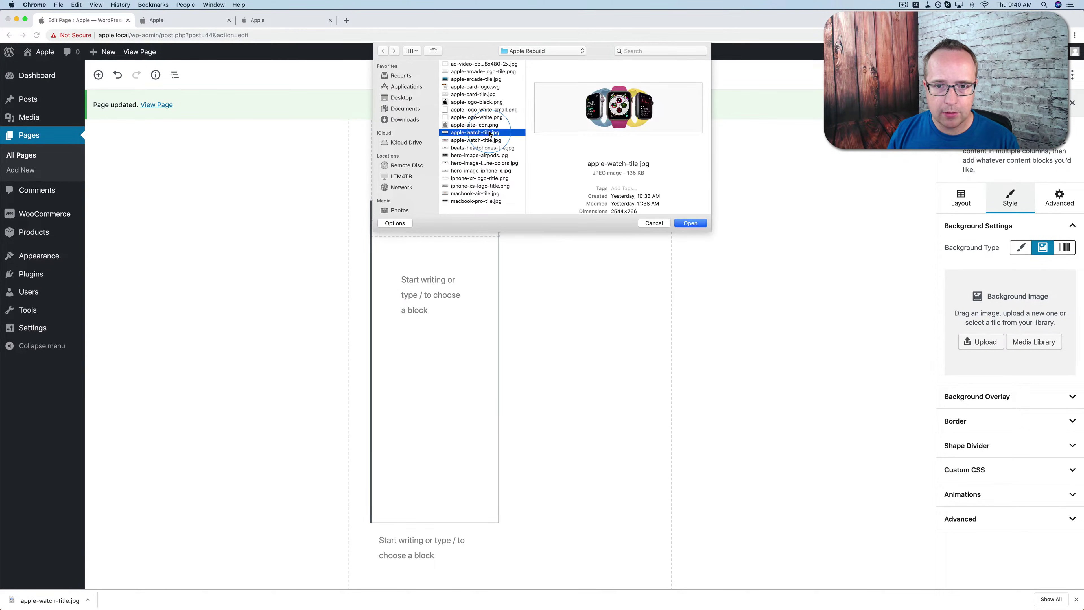
{"action": "left_click", "coordinate": [689, 223]}
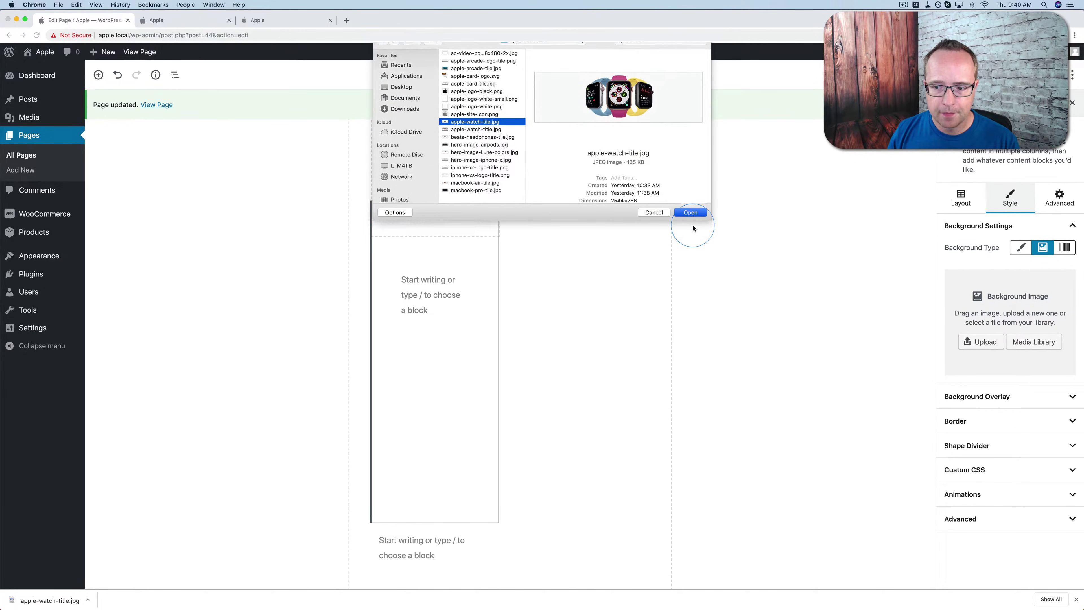
Step: Review the watch section's background settings and inspect the Apple Watch tile on the reloaded live homepage
{"action": "left_click", "coordinate": [1065, 396]}
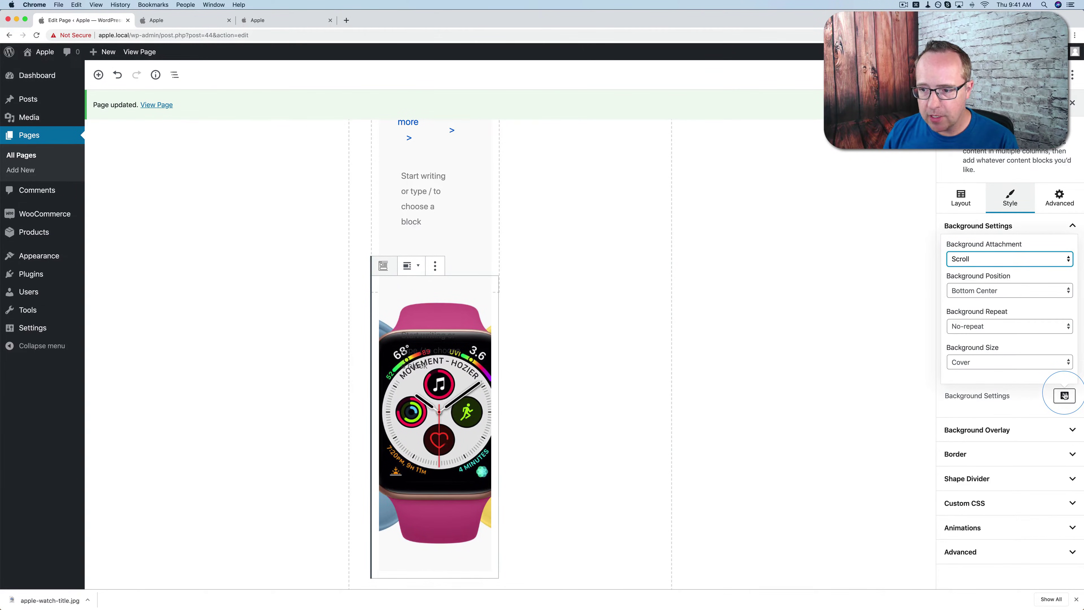
{"action": "left_click", "coordinate": [970, 291]}
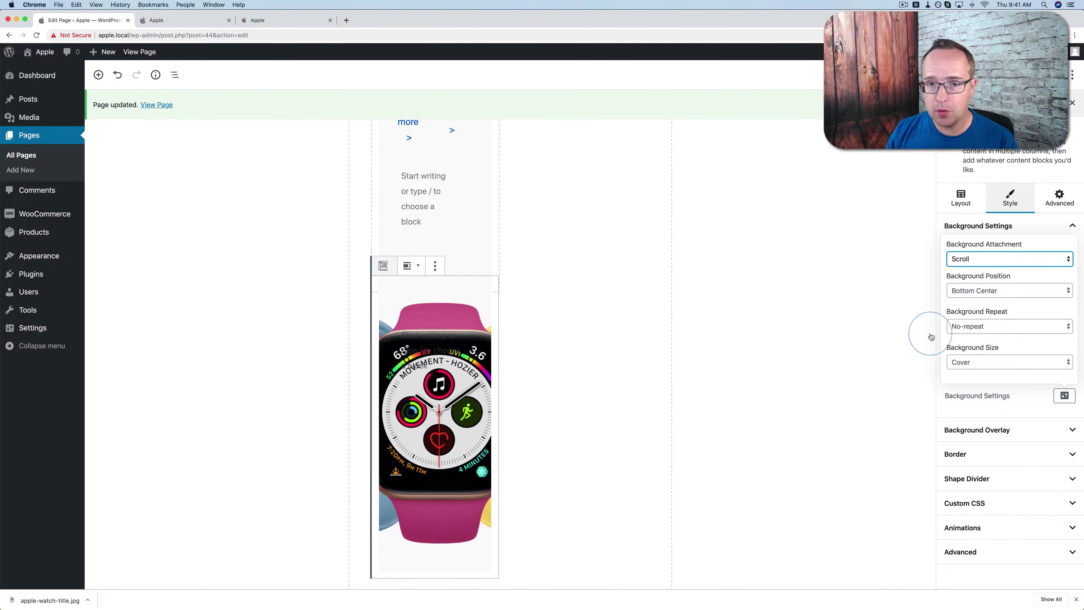
{"action": "left_click", "coordinate": [190, 22]}
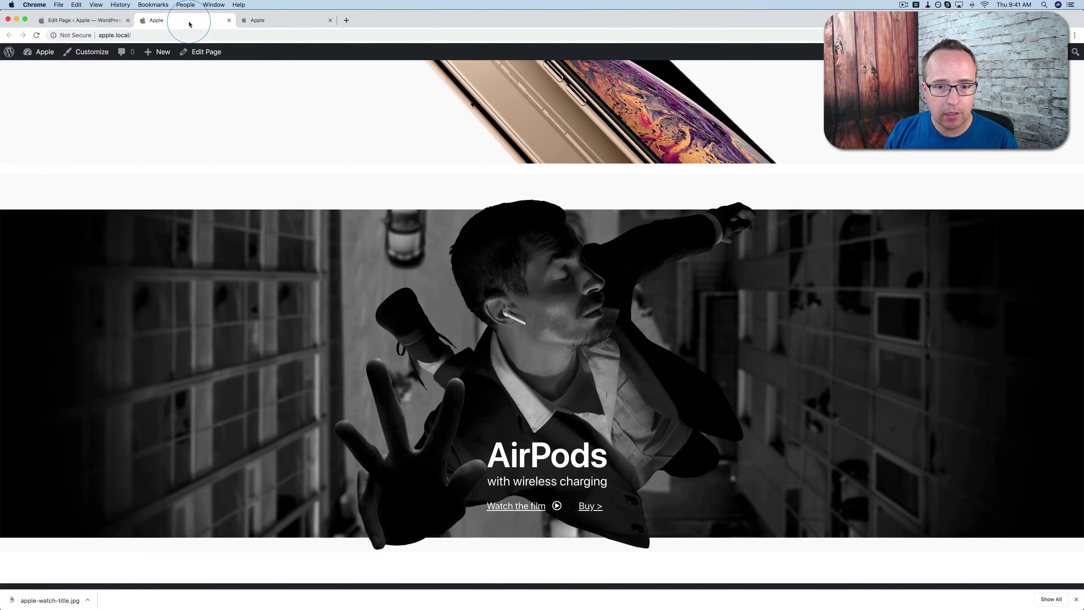
{"action": "scroll", "coordinate": [174, 123], "scroll_direction": "down", "scroll_amount": 1}
{"action": "left_click", "coordinate": [37, 36]}
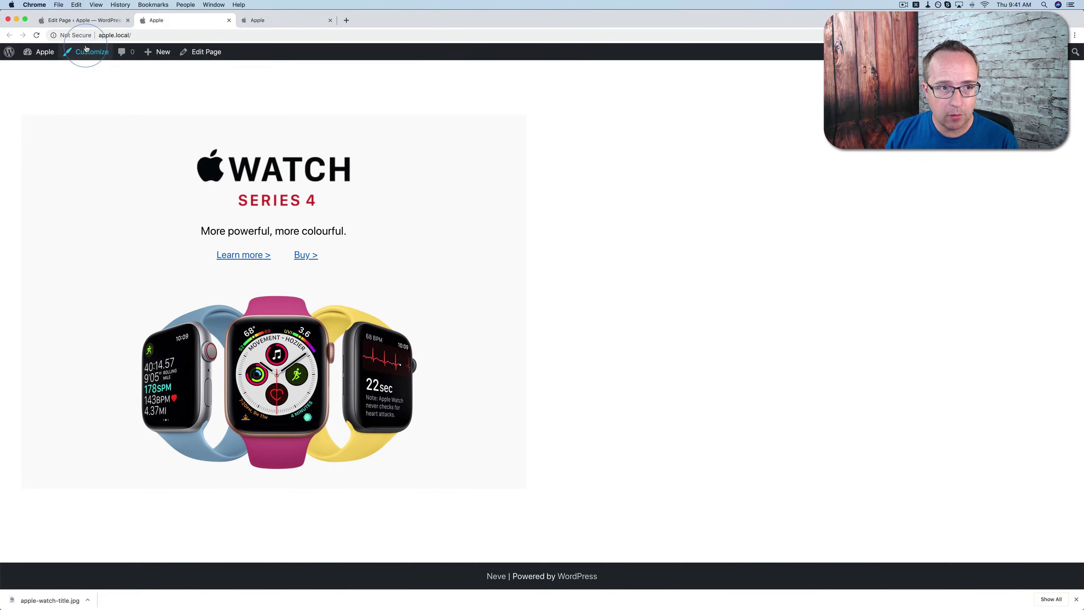
{"action": "left_click", "coordinate": [88, 23]}
{"action": "scroll", "coordinate": [456, 364], "scroll_direction": "up", "scroll_amount": 8}
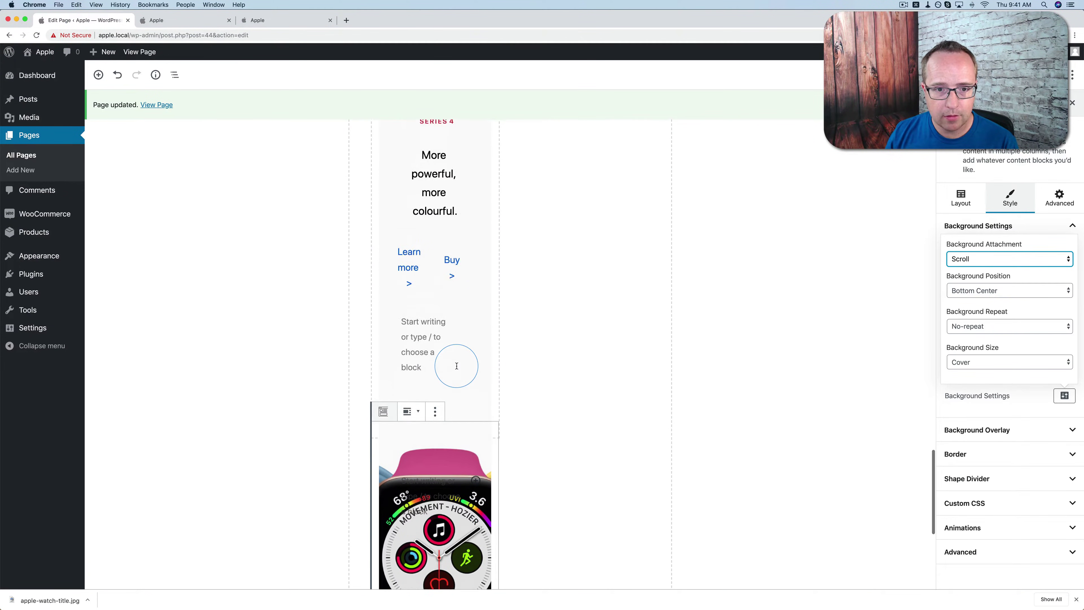
{"action": "left_click", "coordinate": [443, 222]}
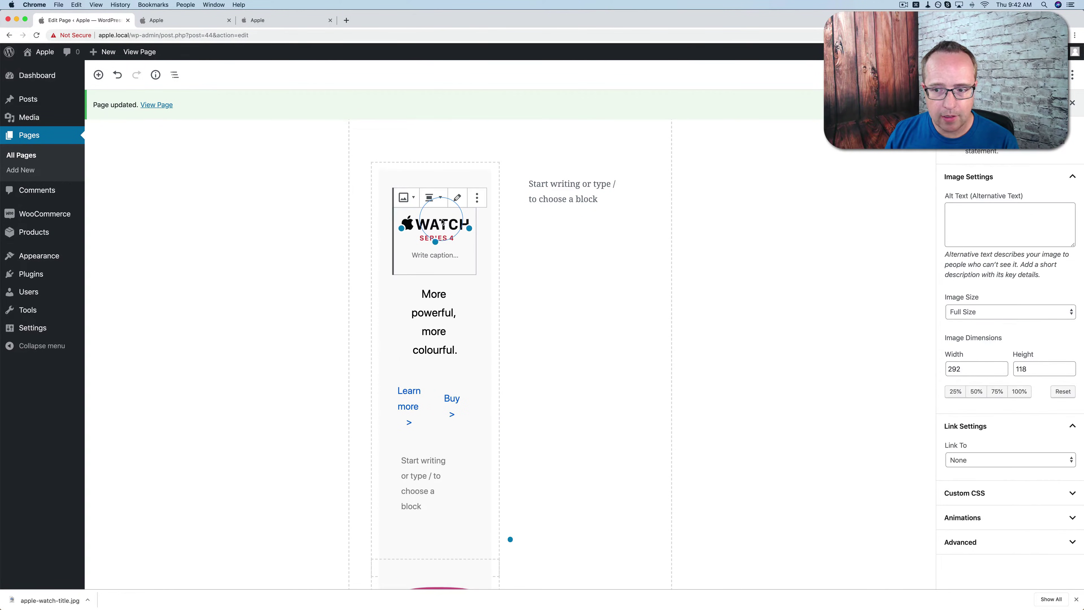
{"action": "left_click", "coordinate": [976, 392]}
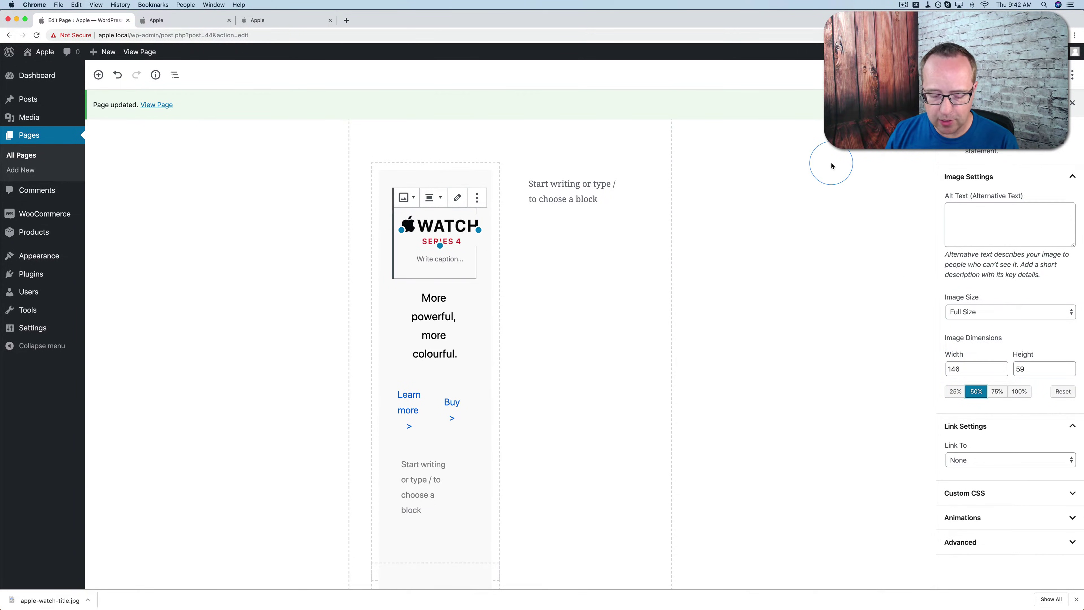
{"action": "key", "text": "super+r"}
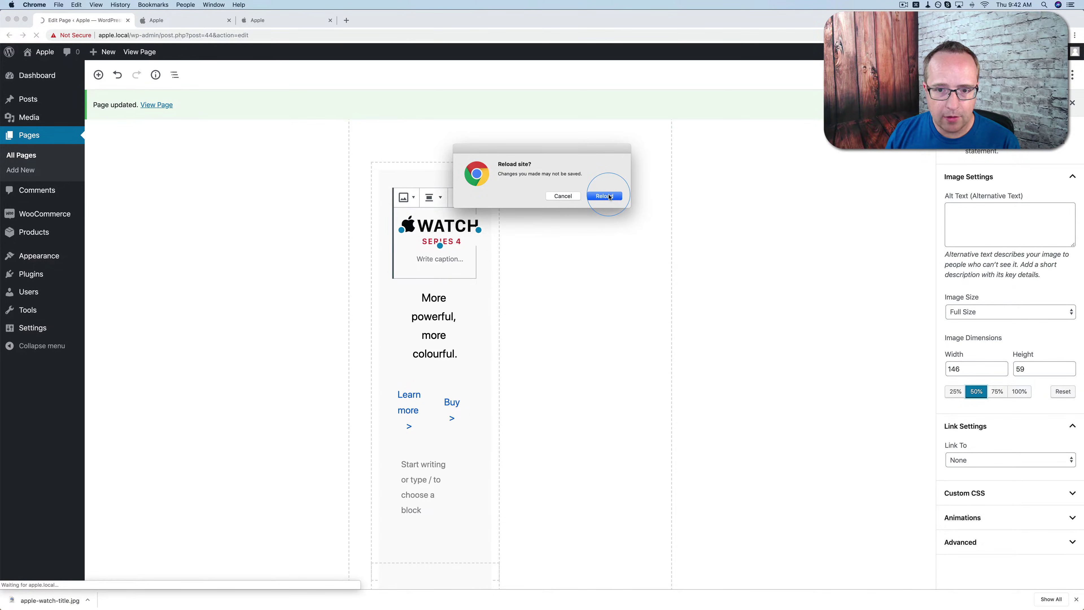
{"action": "left_click", "coordinate": [610, 197]}
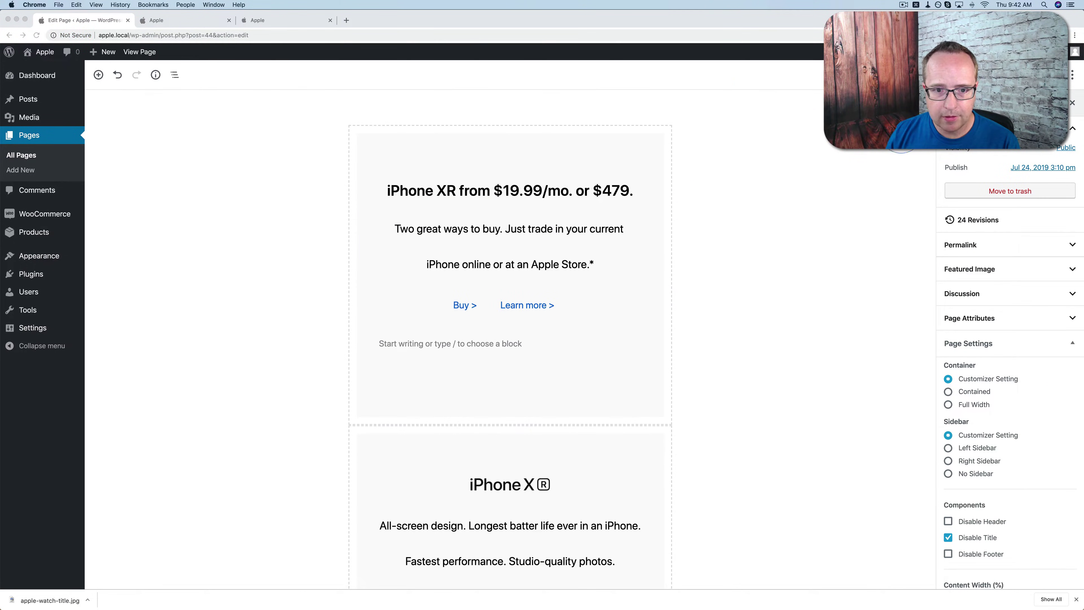
Step: Resize the Apple Watch title image to 50%, update the page and check the tile on the live homepage
{"action": "scroll", "coordinate": [662, 366], "scroll_direction": "down", "scroll_amount": 20}
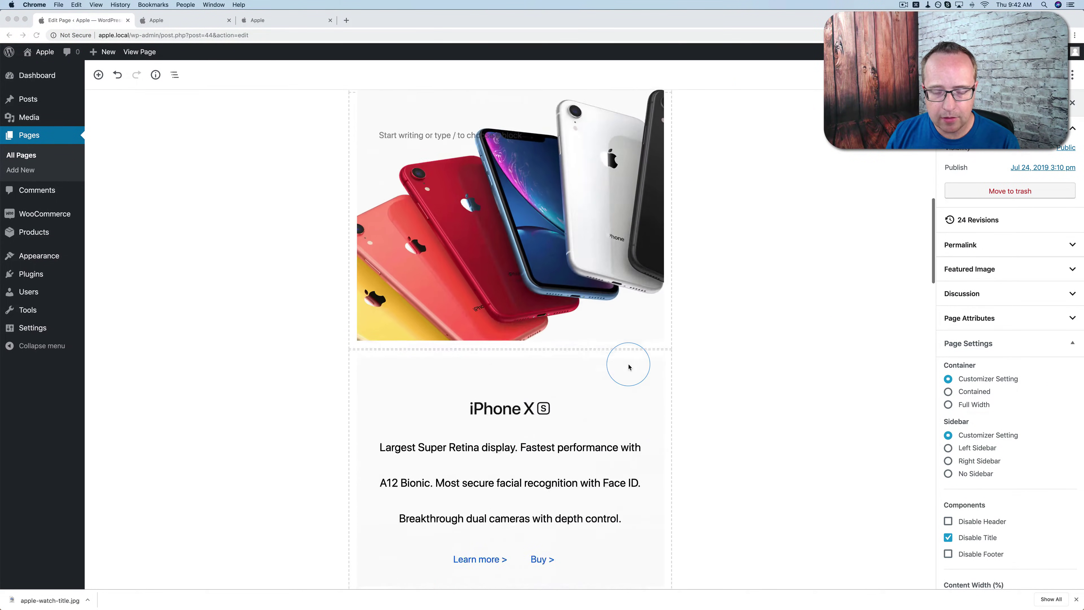
{"action": "scroll", "coordinate": [630, 365], "scroll_direction": "down", "scroll_amount": 10}
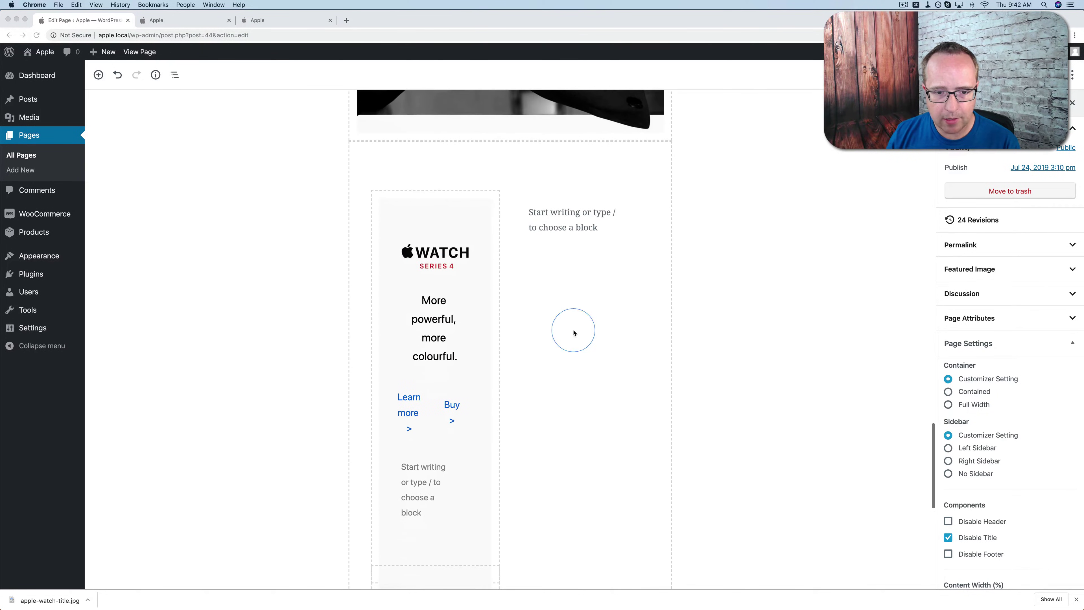
{"action": "left_click", "coordinate": [439, 256]}
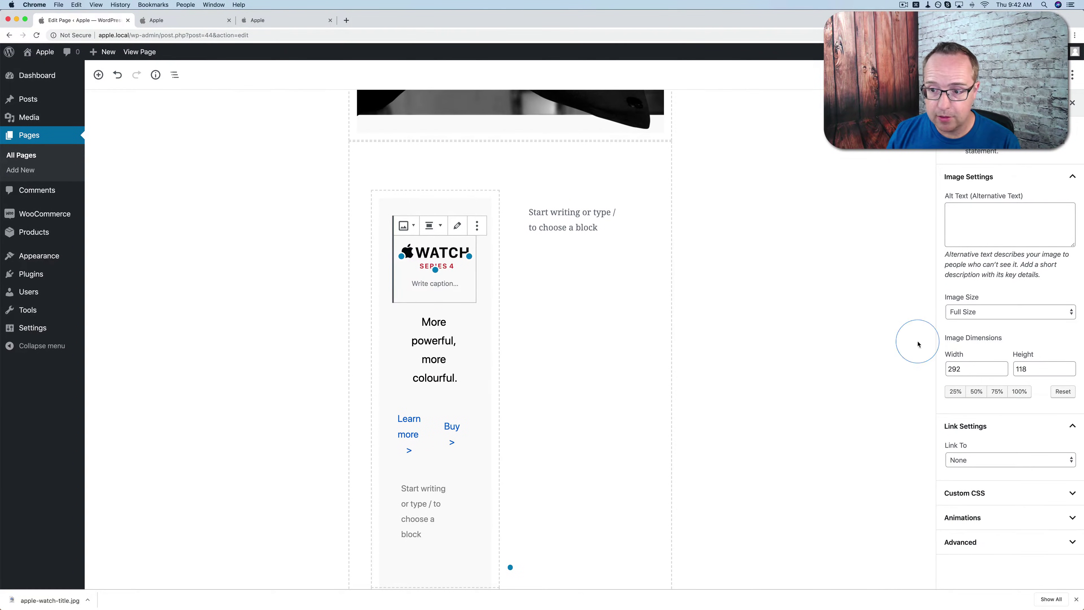
{"action": "left_click", "coordinate": [977, 392]}
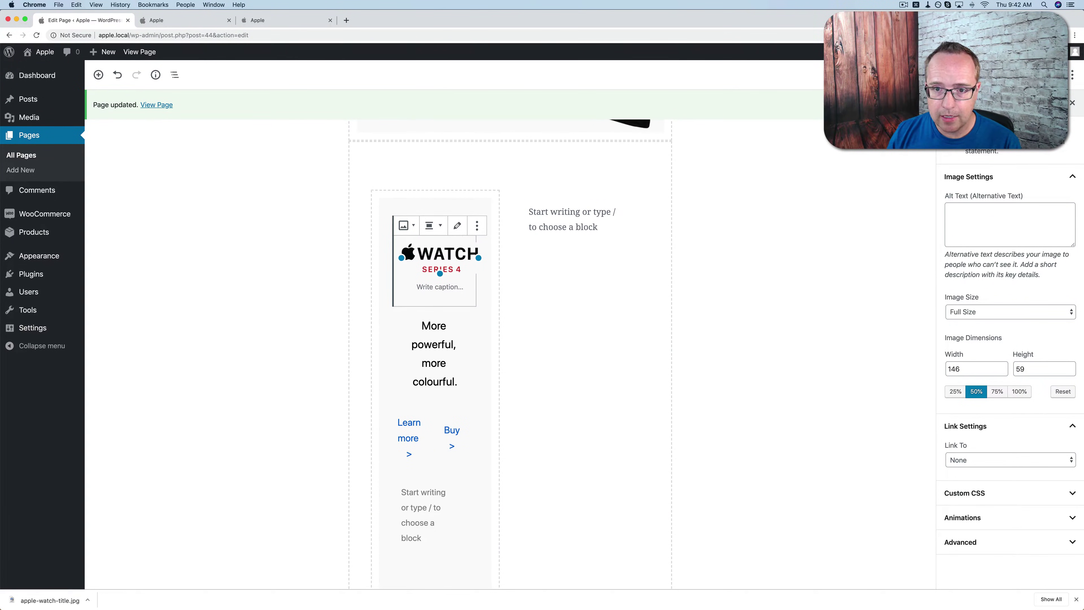
{"action": "left_click", "coordinate": [170, 22]}
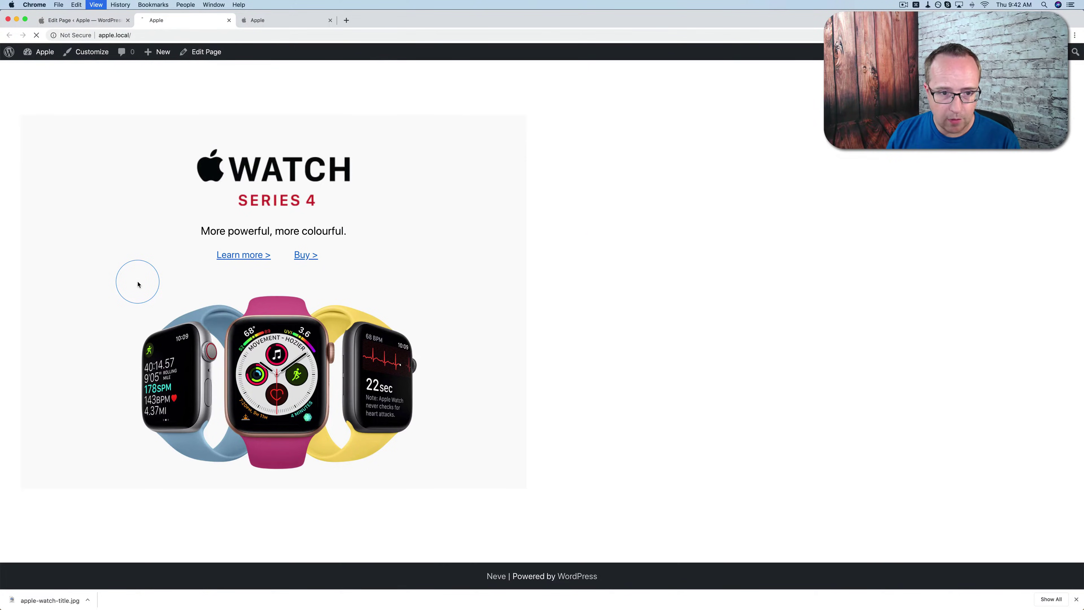
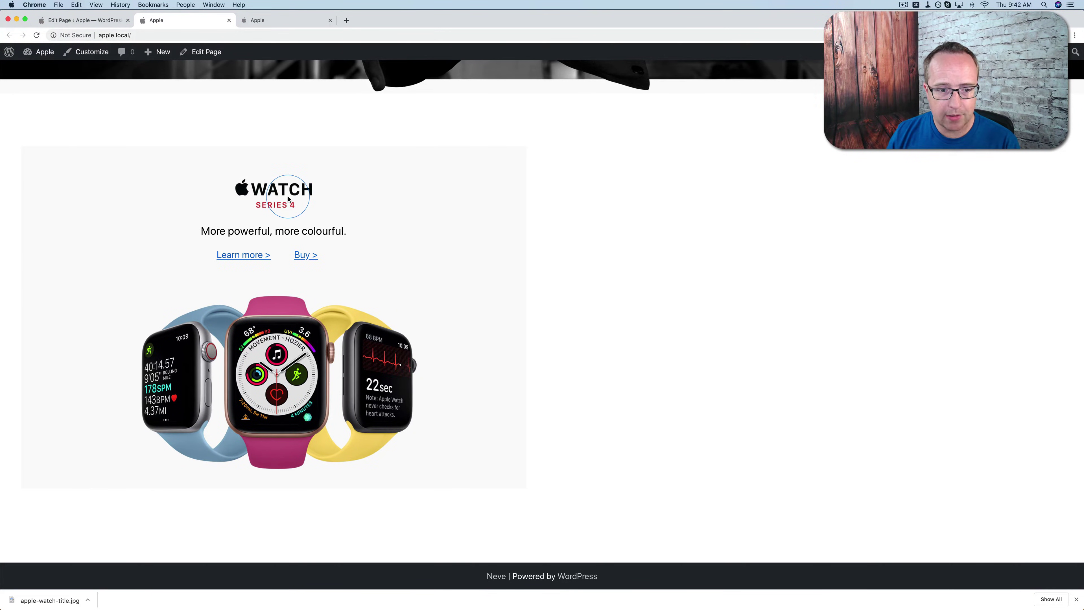
Step: Compare the rebuilt page's watch tile with the product tiles on the original Apple homepage, through to the Card and Arcade tiles
{"action": "left_click", "coordinate": [280, 22]}
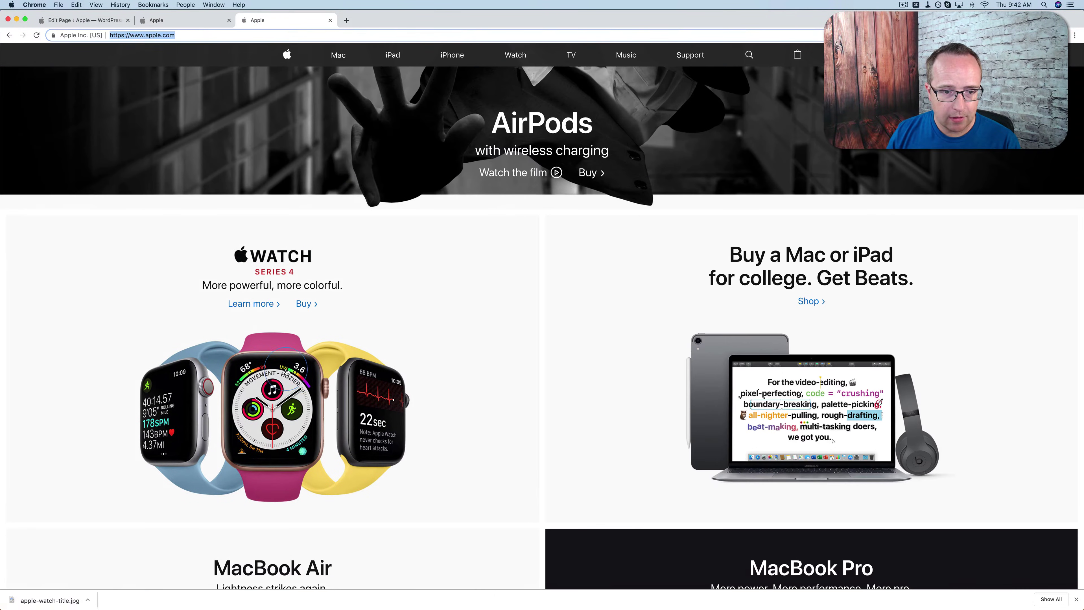
{"action": "left_click", "coordinate": [210, 26]}
{"action": "left_click", "coordinate": [261, 24]}
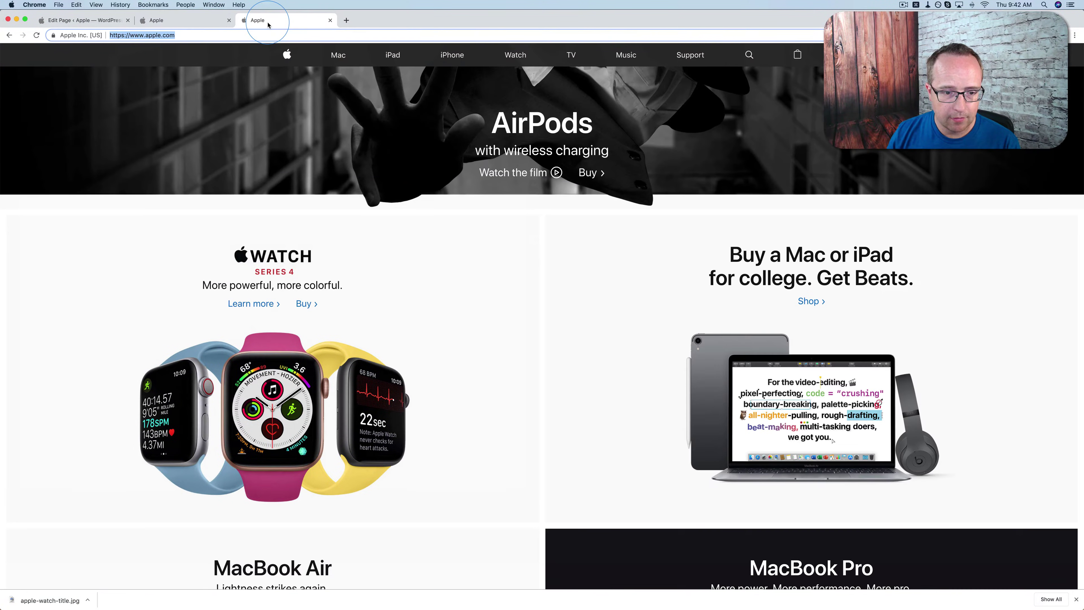
{"action": "left_click", "coordinate": [205, 19]}
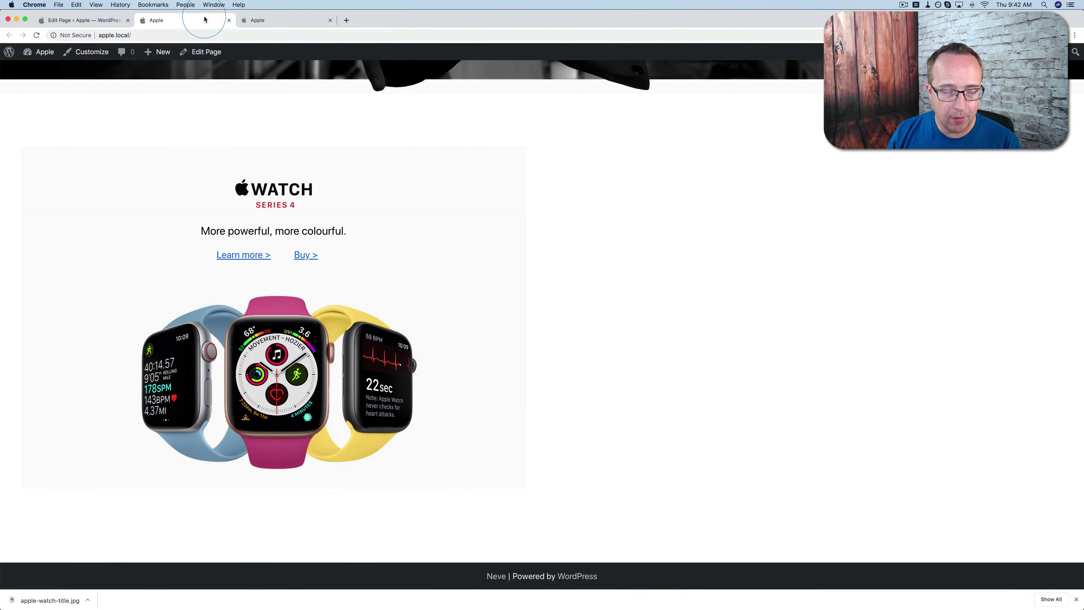
{"action": "left_click", "coordinate": [272, 24]}
{"action": "scroll", "coordinate": [435, 262], "scroll_direction": "down", "scroll_amount": 3}
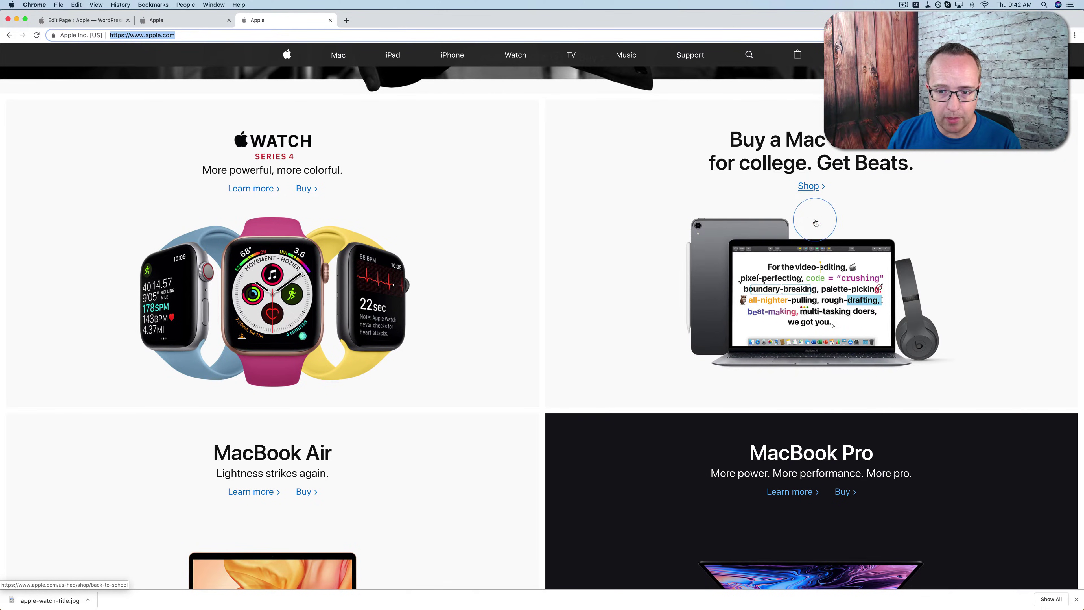
{"action": "scroll", "coordinate": [641, 233], "scroll_direction": "down", "scroll_amount": 5}
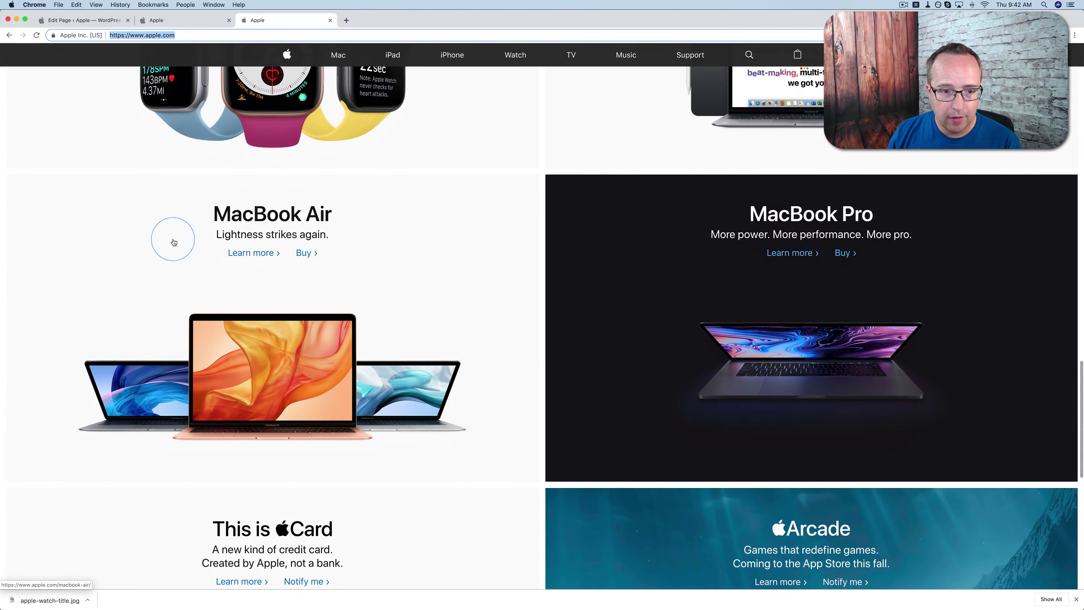
{"action": "scroll", "coordinate": [322, 341], "scroll_direction": "down", "scroll_amount": 1}
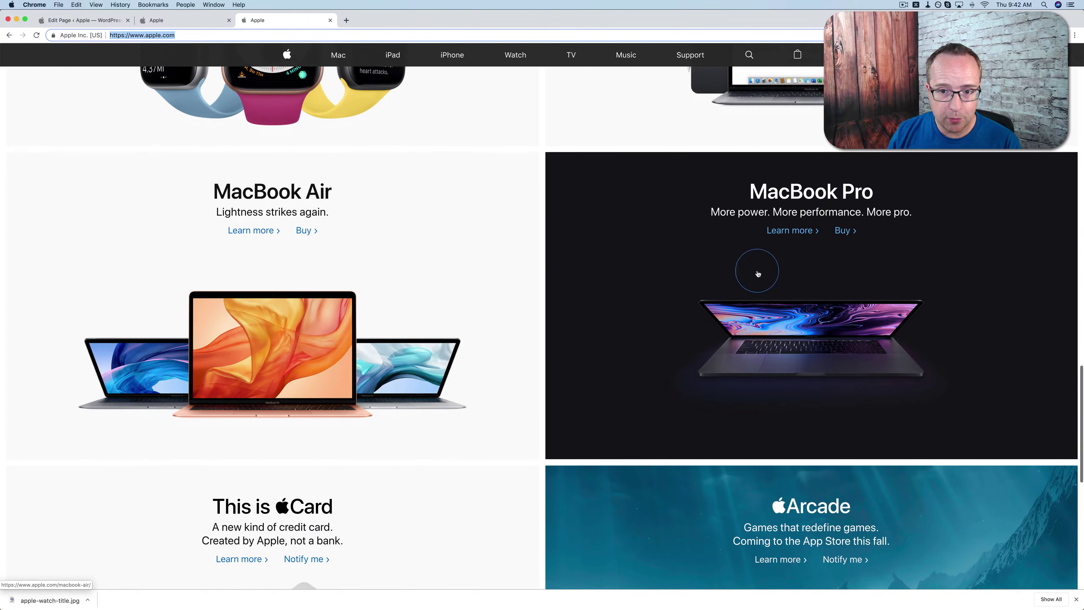
{"action": "scroll", "coordinate": [569, 235], "scroll_direction": "down", "scroll_amount": 7}
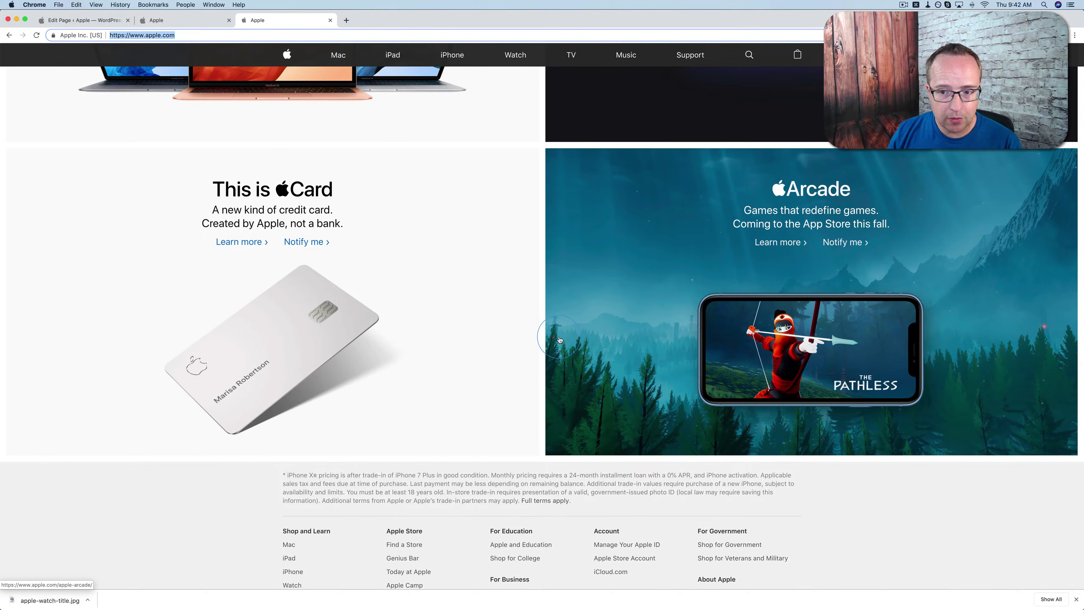
{"action": "scroll", "coordinate": [557, 288], "scroll_direction": "up", "scroll_amount": 10}
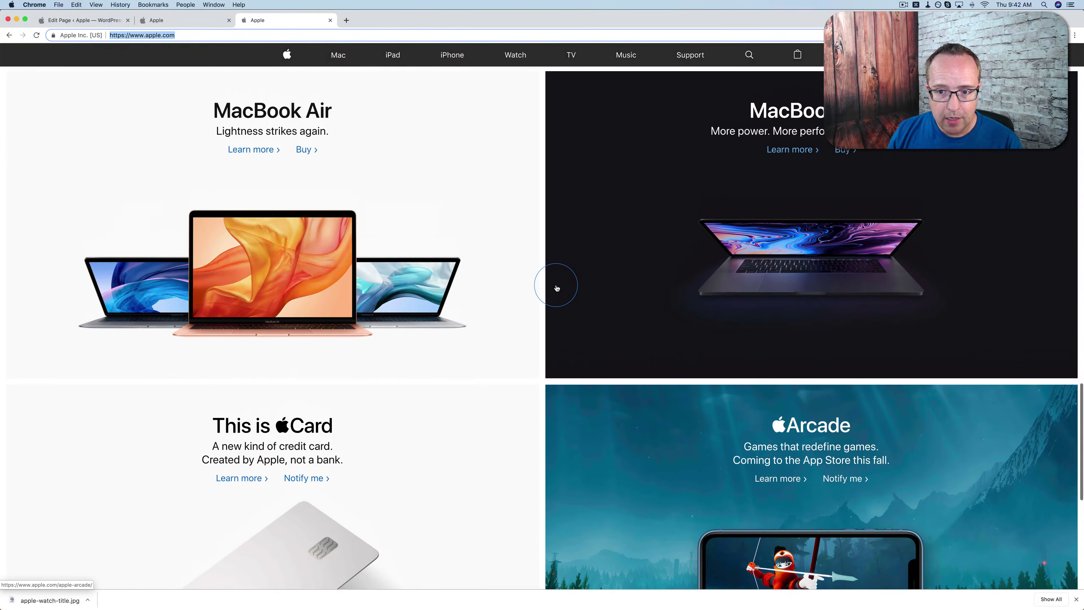
{"action": "scroll", "coordinate": [557, 288], "scroll_direction": "up", "scroll_amount": 2}
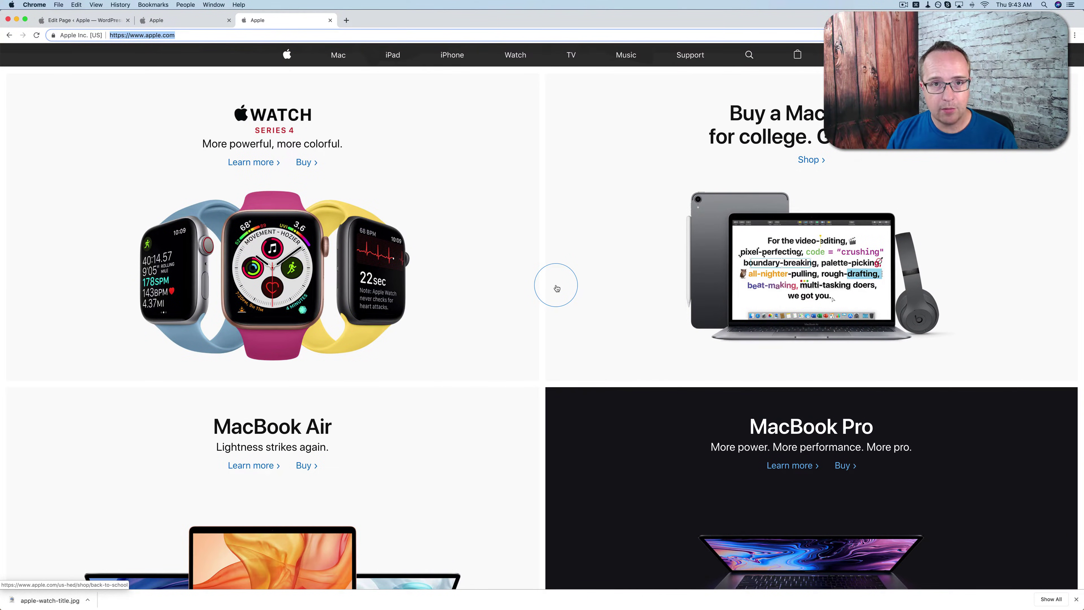
Step: In the page editor, duplicate the Apple Watch text section and place the copy in the second column
{"action": "left_click", "coordinate": [71, 22]}
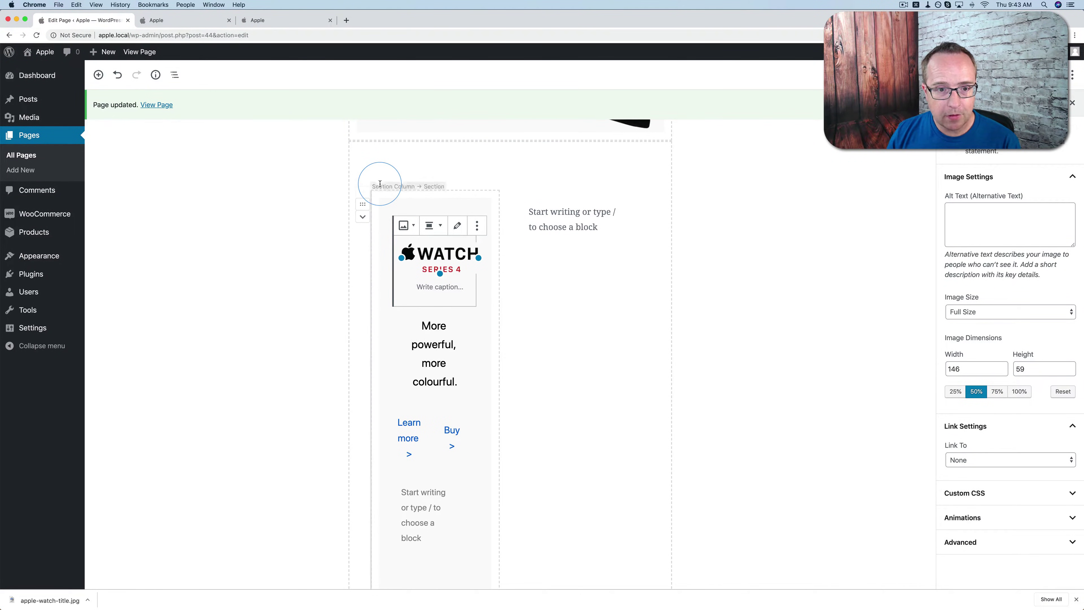
{"action": "left_click", "coordinate": [380, 183]}
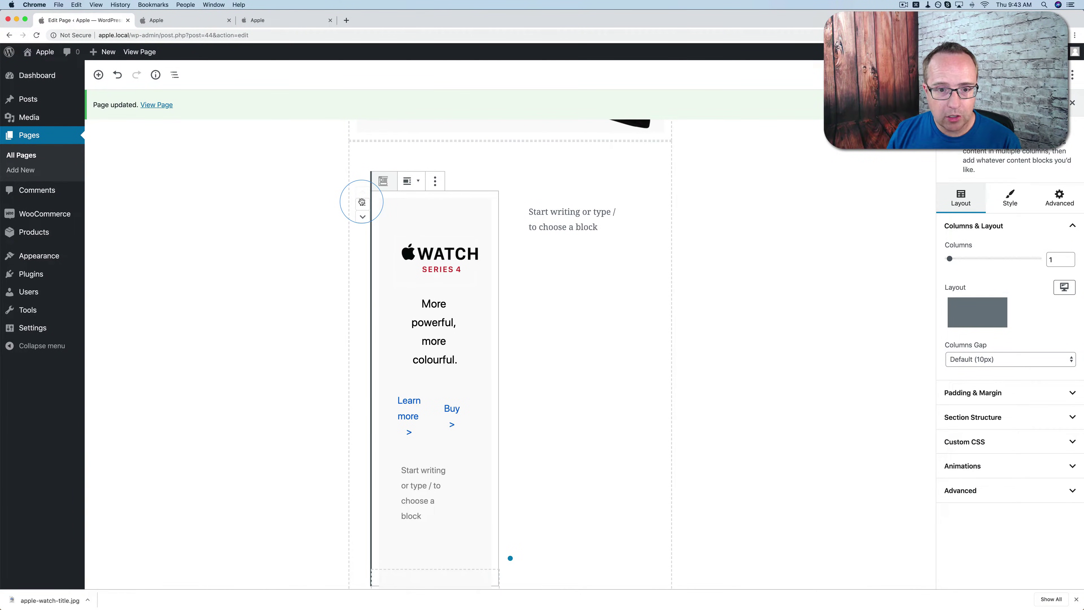
{"action": "left_click", "coordinate": [435, 182]}
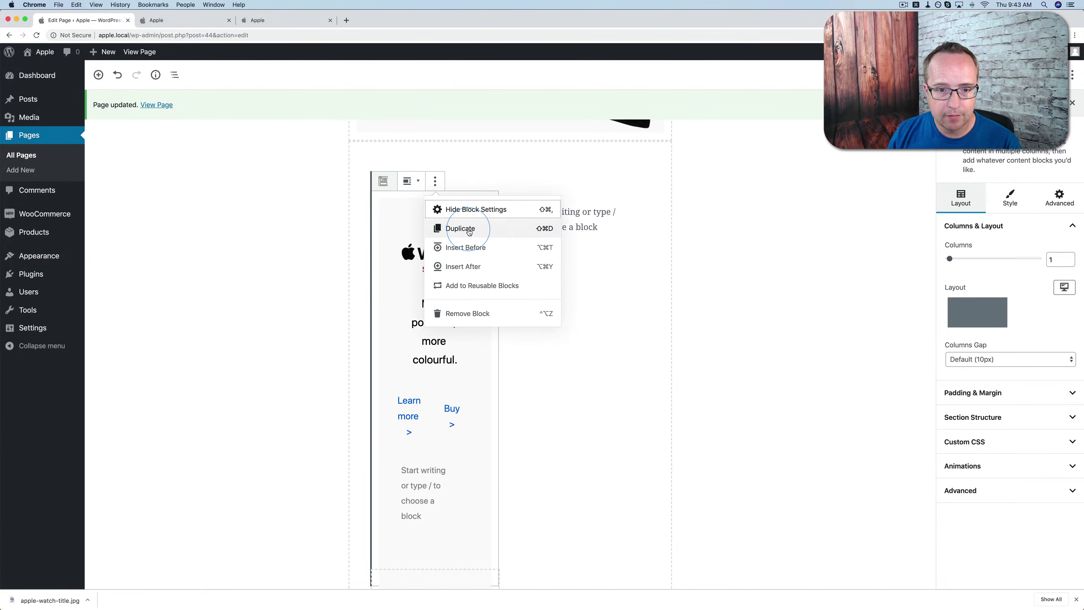
{"action": "left_click", "coordinate": [469, 231]}
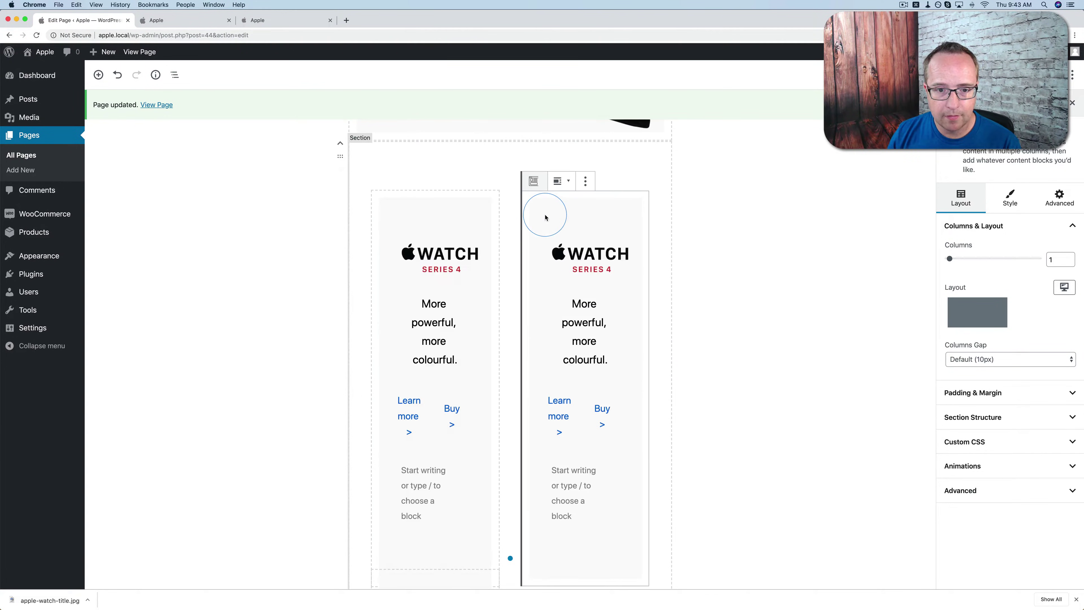
Step: Duplicate the watch picture section and move the copy beneath the text section in the second column
{"action": "scroll", "coordinate": [545, 217], "scroll_direction": "down", "scroll_amount": 10}
{"action": "left_click", "coordinate": [409, 231]}
{"action": "left_click", "coordinate": [436, 205]}
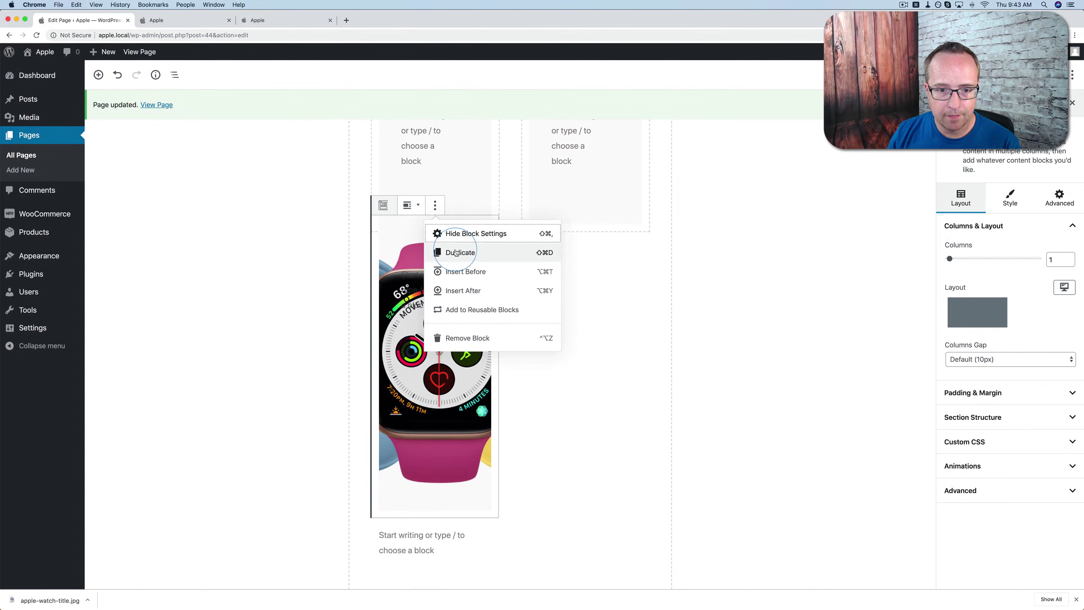
{"action": "left_click", "coordinate": [456, 253]}
{"action": "left_click_drag", "start_coordinate": [363, 243], "coordinate": [571, 228]}
Step: Check the original Apple tile and remove the Watch Series 4 title image from the copied text section
{"action": "left_click", "coordinate": [257, 20]}
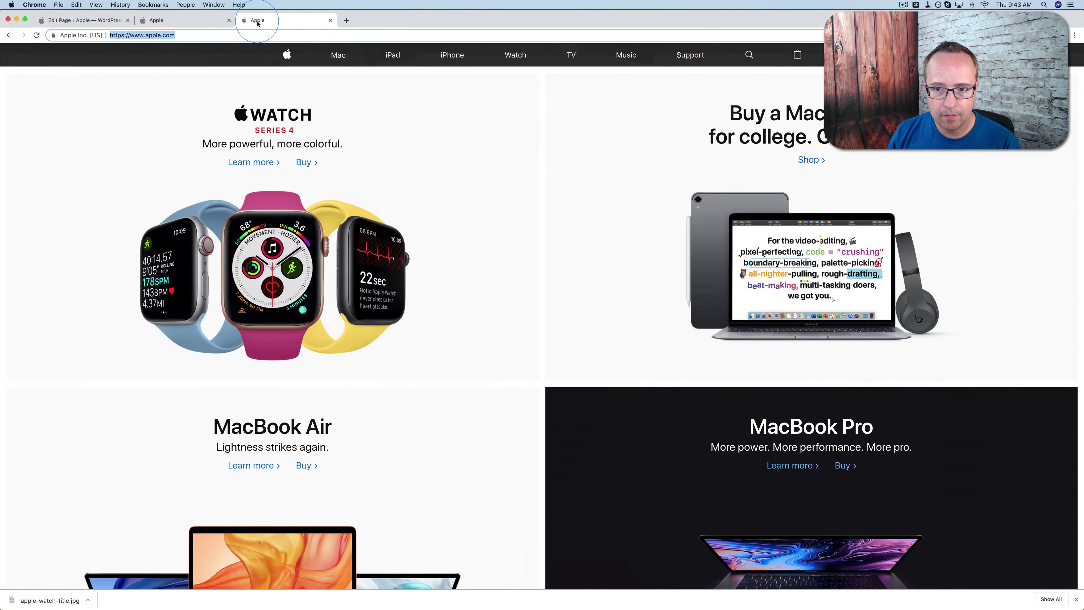
{"action": "left_click", "coordinate": [82, 20]}
{"action": "left_click", "coordinate": [598, 225]}
{"action": "left_click", "coordinate": [627, 184]}
{"action": "left_click", "coordinate": [666, 334]}
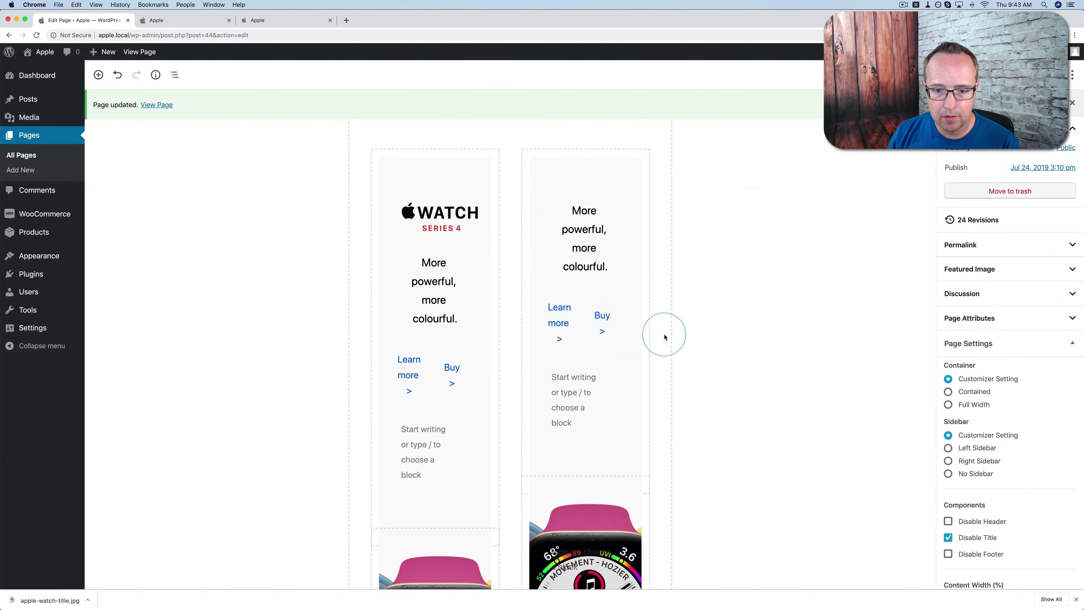
Step: Replace the copied section's heading text with "Buy a Mac or iPad for college. Get Beats."
{"action": "triple_click", "coordinate": [591, 236]}
{"action": "type", "text": "Buy a Mac or"}
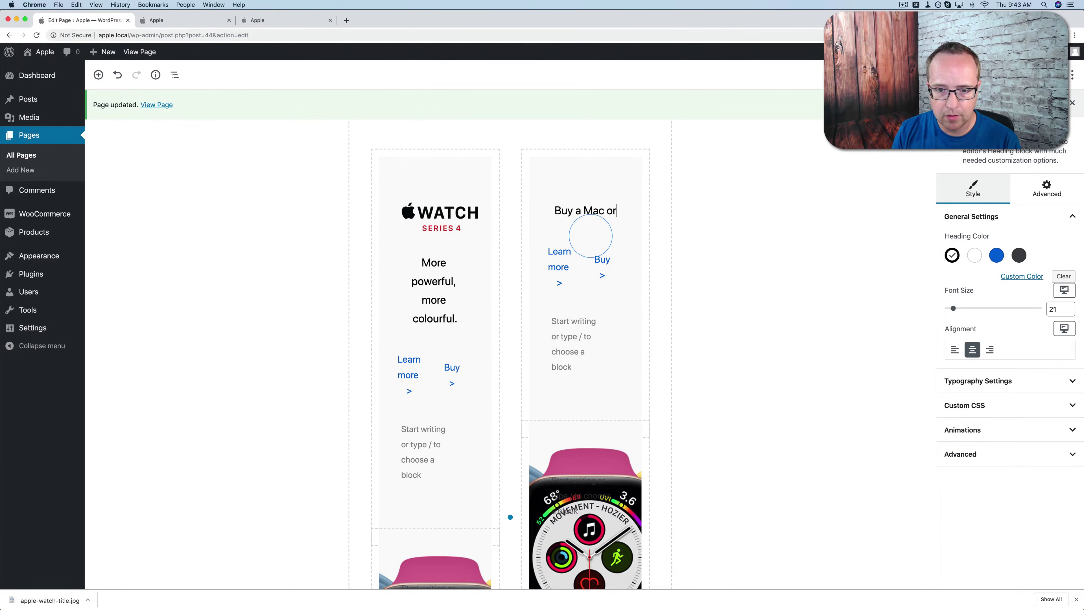
{"action": "type", "text": " iPad for College"}
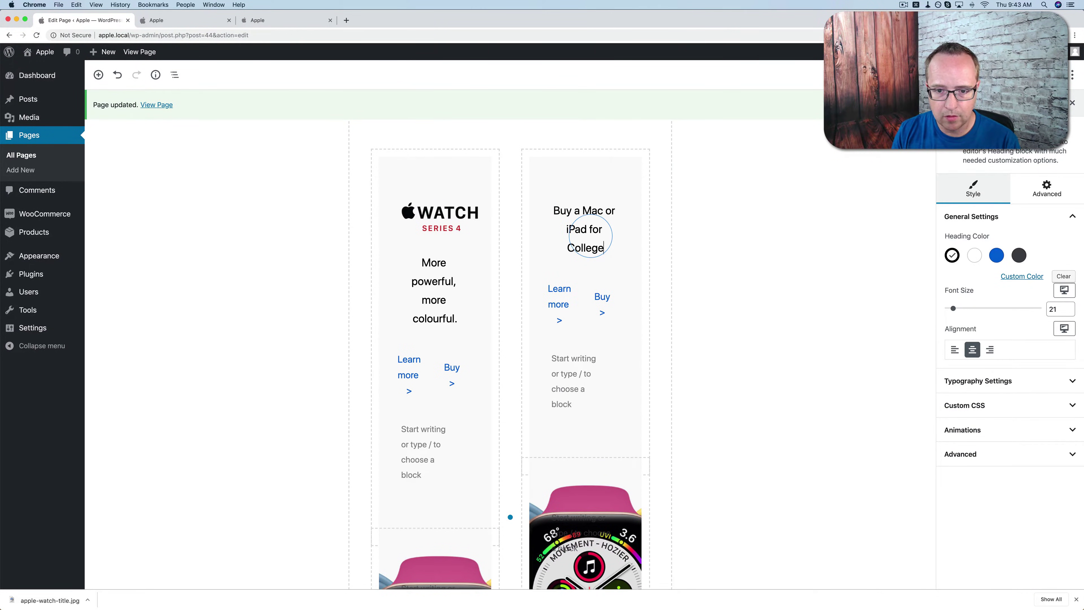
{"action": "type", "text": ". Get Beats."}
{"action": "left_click", "coordinate": [294, 20]}
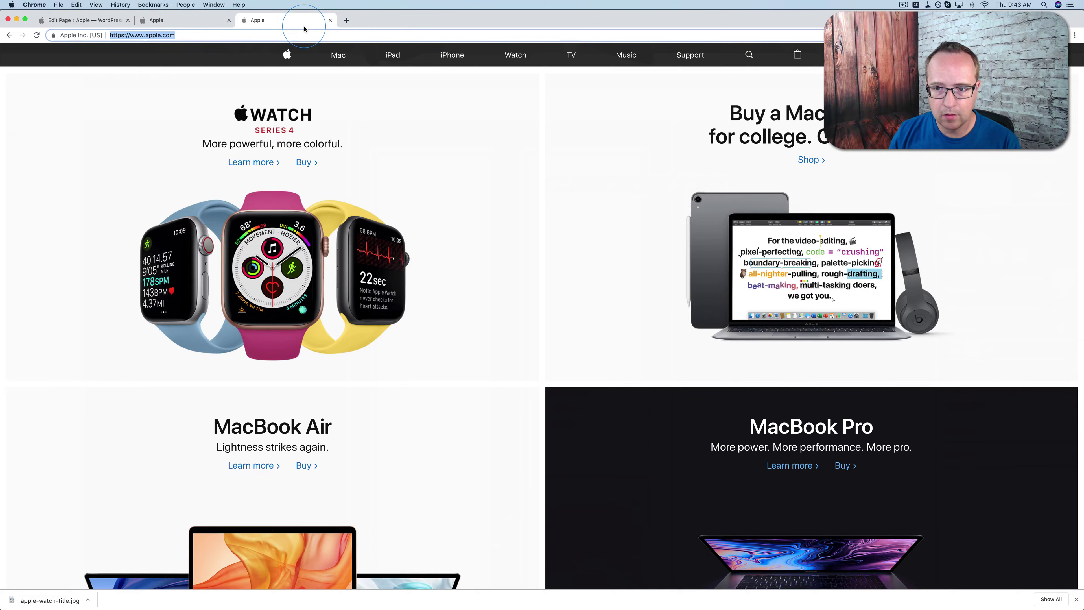
{"action": "left_click", "coordinate": [50, 20]}
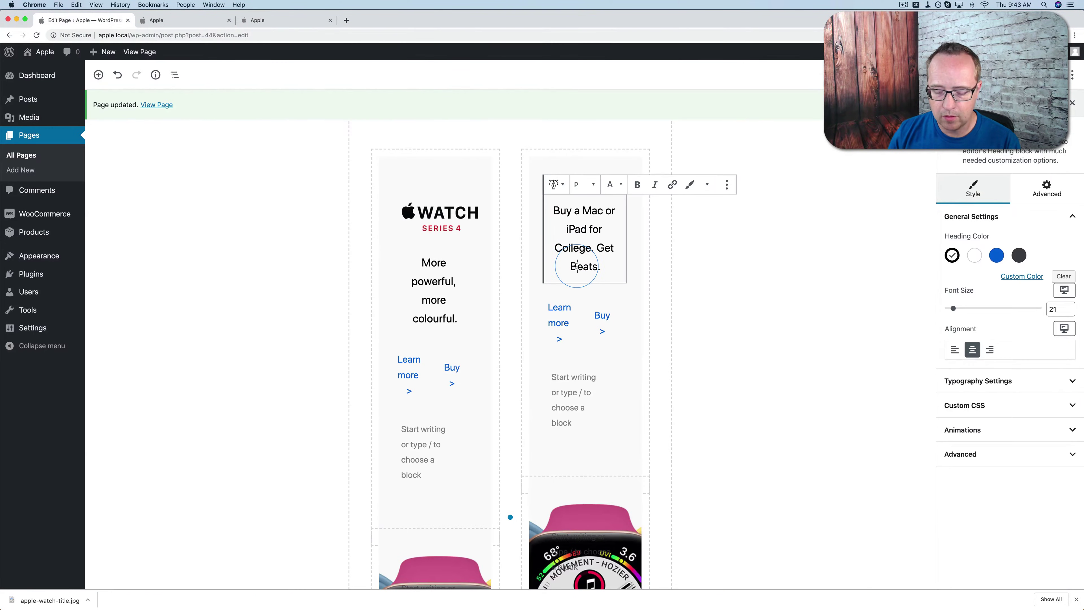
{"action": "key", "text": "BackSpace"}
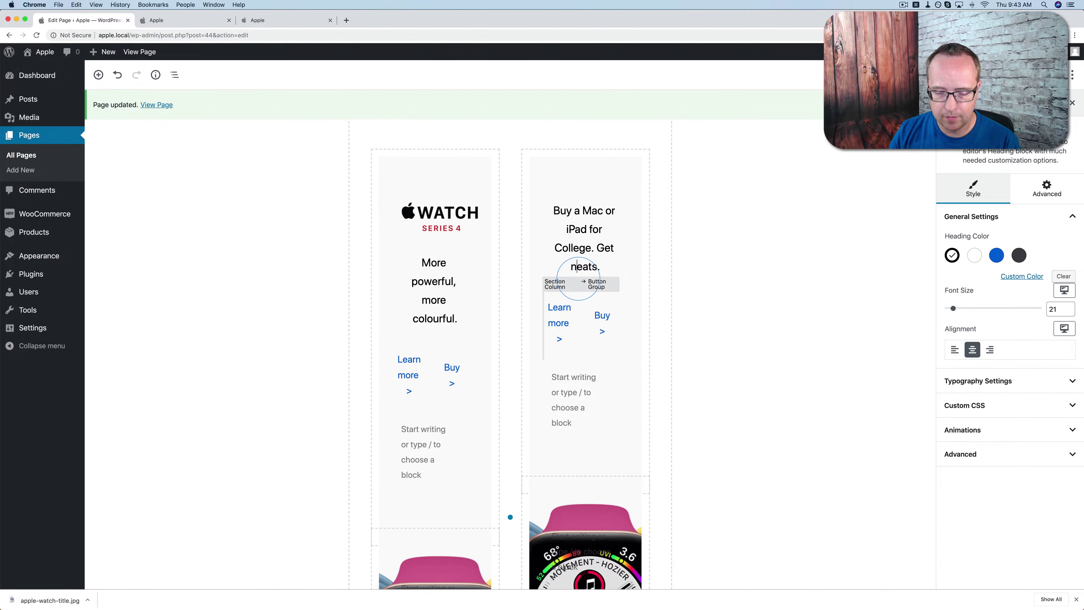
{"action": "left_click", "coordinate": [562, 246]}
{"action": "key", "text": "BackSpace"}
{"action": "type", "text": "c"}
Step: Reduce the copied button group to 1 button and label it "Shop >"
{"action": "left_click", "coordinate": [574, 309]}
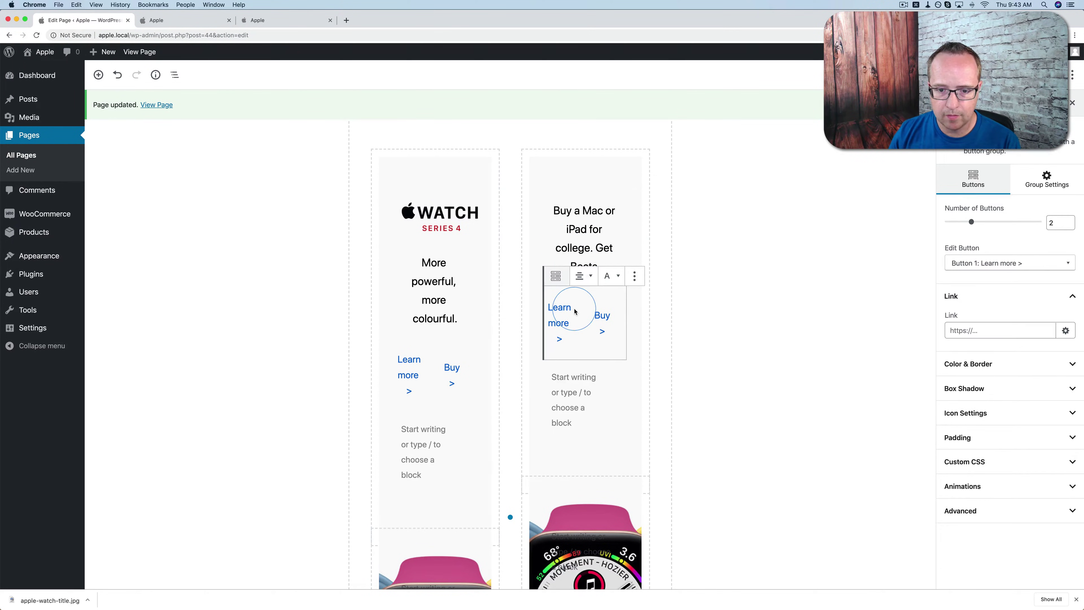
{"action": "left_click_drag", "start_coordinate": [981, 218], "coordinate": [949, 221]}
{"action": "left_click", "coordinate": [576, 308]}
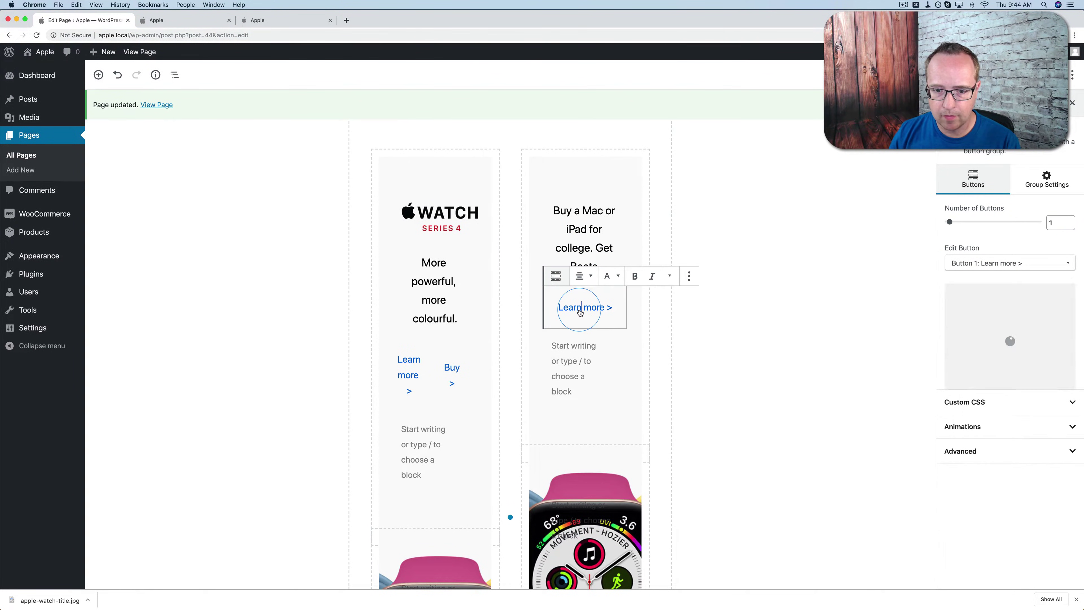
{"action": "left_click_drag", "start_coordinate": [559, 307], "coordinate": [613, 307]}
{"action": "type", "text": "Shop"}
Step: Replace the background image of the second column's picture section with an upload of beats-headphones-tile.jpg
{"action": "scroll", "coordinate": [594, 307], "scroll_direction": "down", "scroll_amount": 3}
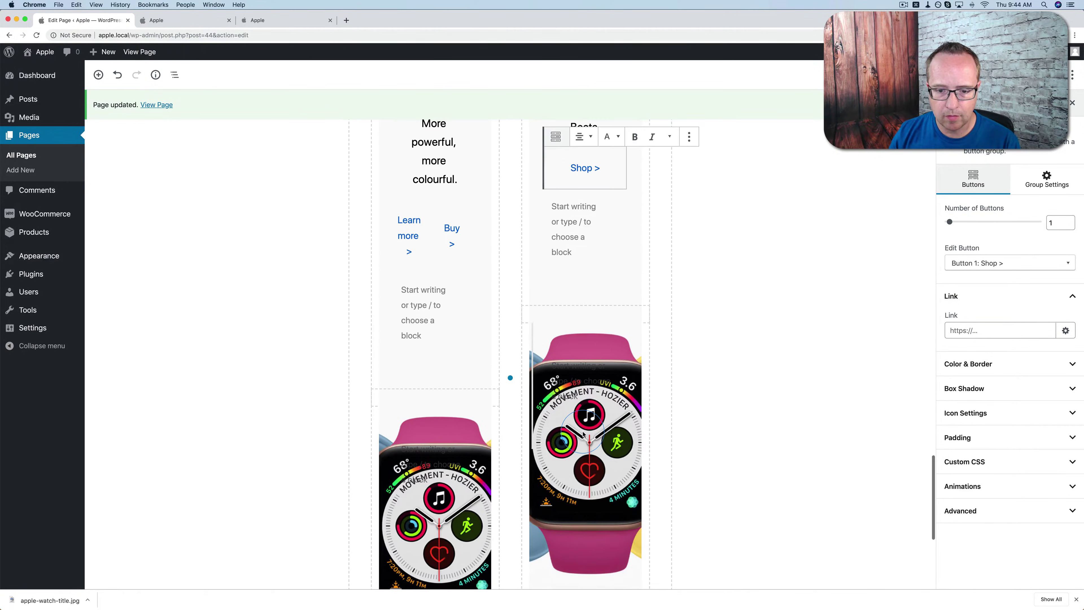
{"action": "left_click", "coordinate": [591, 329]}
{"action": "left_click", "coordinate": [518, 319]}
{"action": "left_click", "coordinate": [1010, 198]}
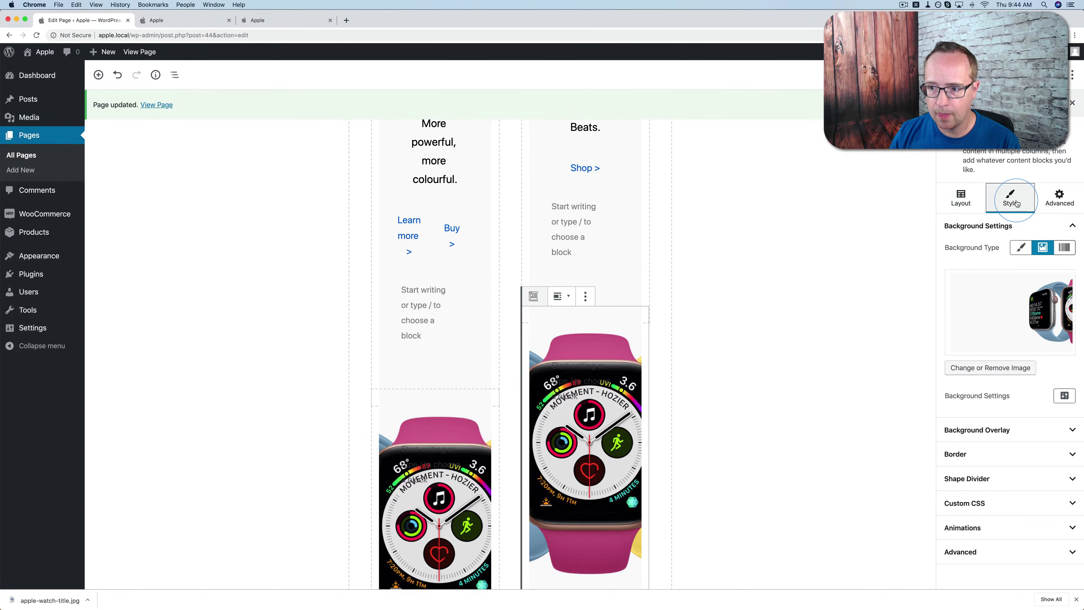
{"action": "left_click", "coordinate": [1037, 282]}
{"action": "left_click", "coordinate": [981, 342]}
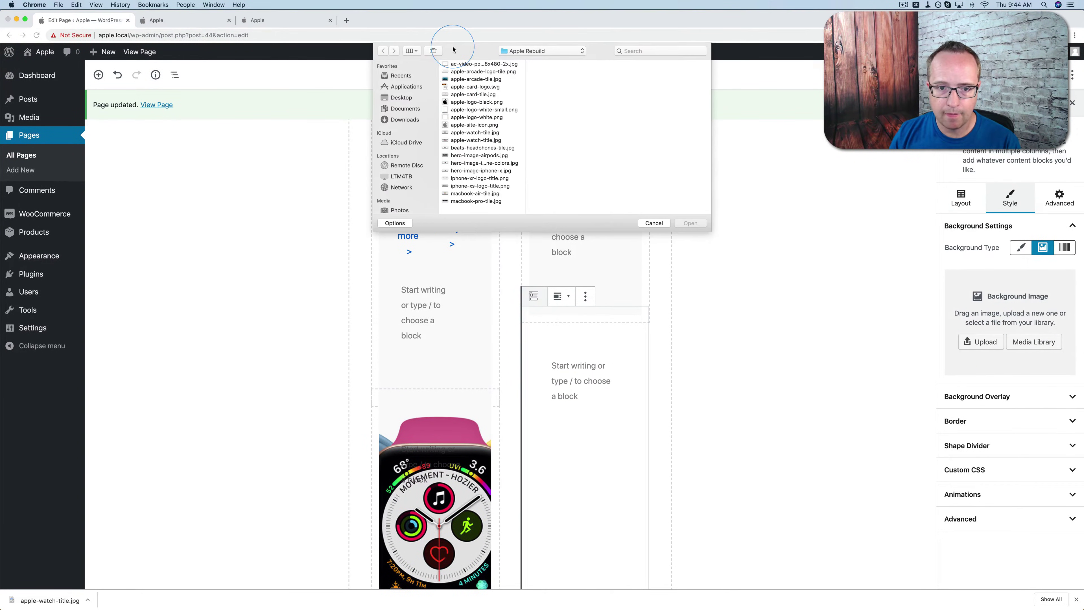
{"action": "left_click", "coordinate": [469, 148]}
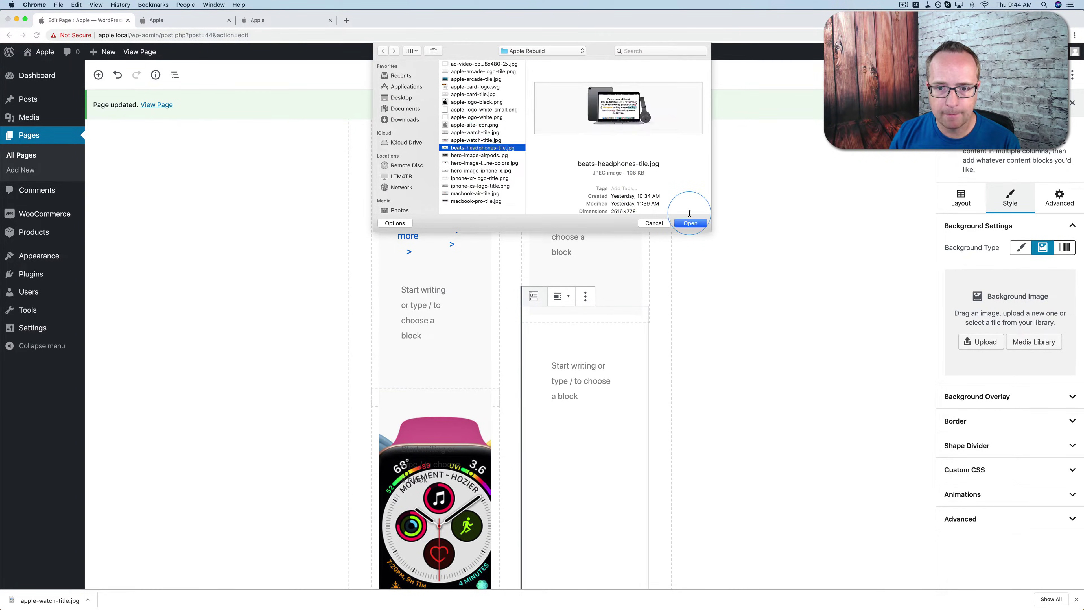
{"action": "left_click", "coordinate": [688, 222]}
Step: Set the Mac or iPad tile's heading level to Heading 2 and reload the published page to check it
{"action": "scroll", "coordinate": [634, 338], "scroll_direction": "down", "scroll_amount": 1}
{"action": "scroll", "coordinate": [634, 338], "scroll_direction": "up", "scroll_amount": 3}
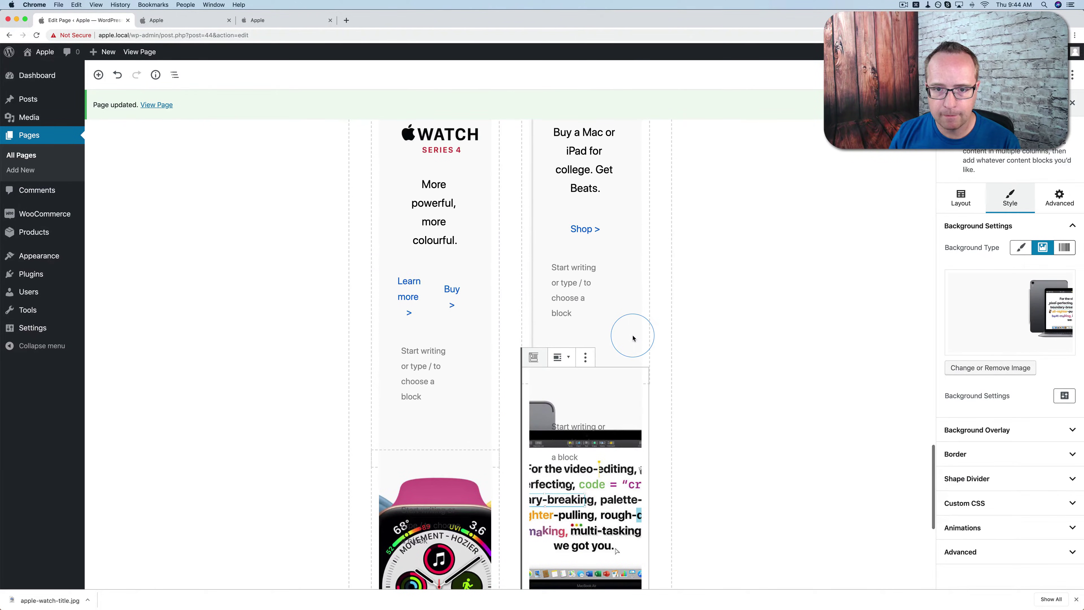
{"action": "left_click", "coordinate": [593, 217]}
{"action": "left_click", "coordinate": [583, 173]}
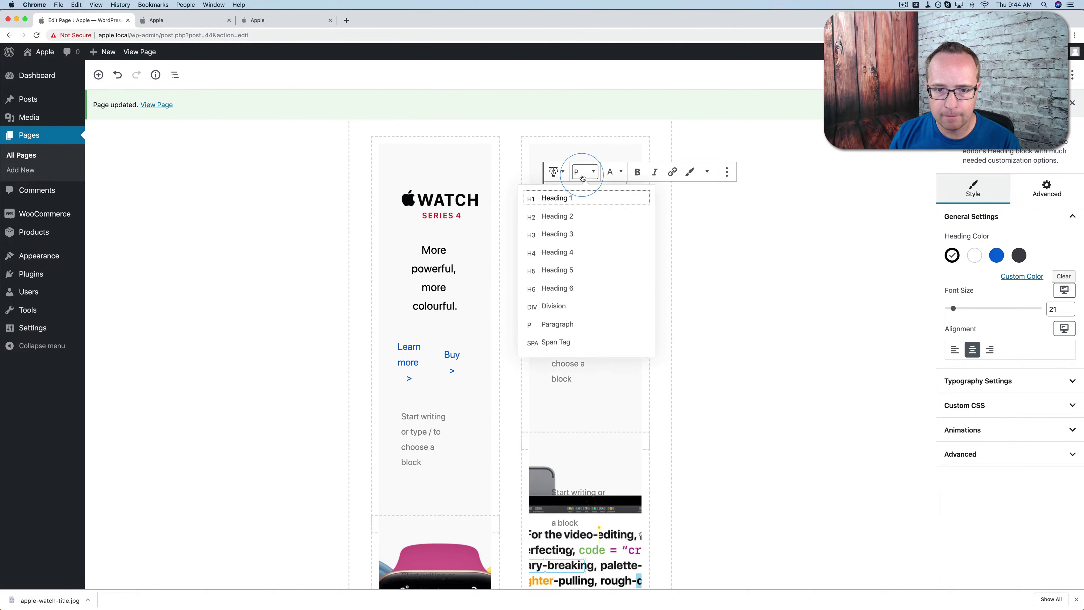
{"action": "left_click", "coordinate": [574, 216]}
{"action": "left_click", "coordinate": [197, 23]}
{"action": "key", "text": "super+r"}
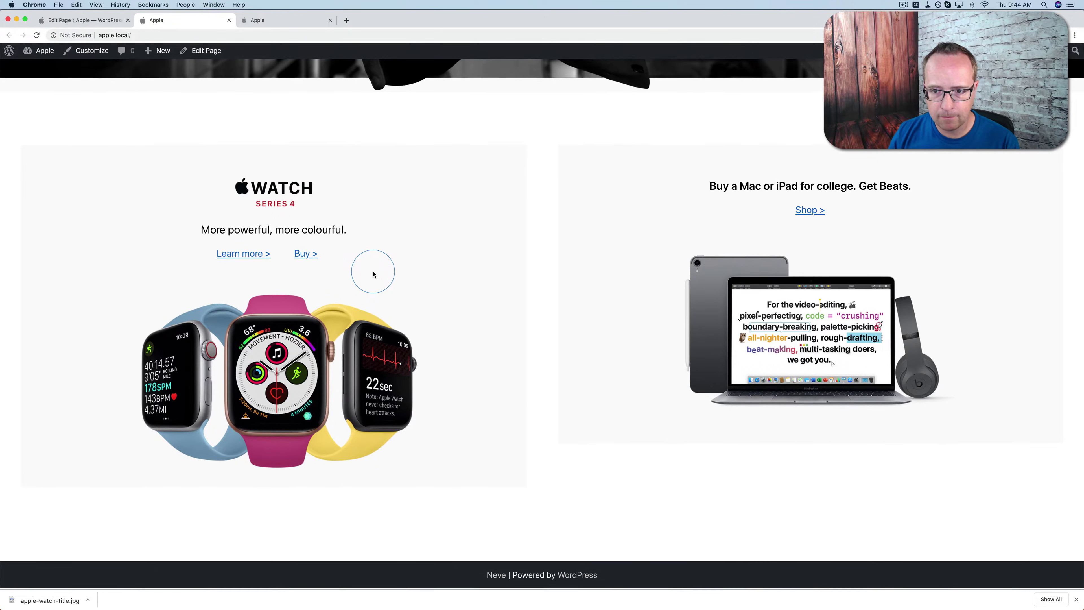
Step: Increase the Mac or iPad heading's font size to 43 and compare the published page with the original Apple homepage
{"action": "left_click", "coordinate": [102, 21]}
{"action": "left_click", "coordinate": [584, 171]}
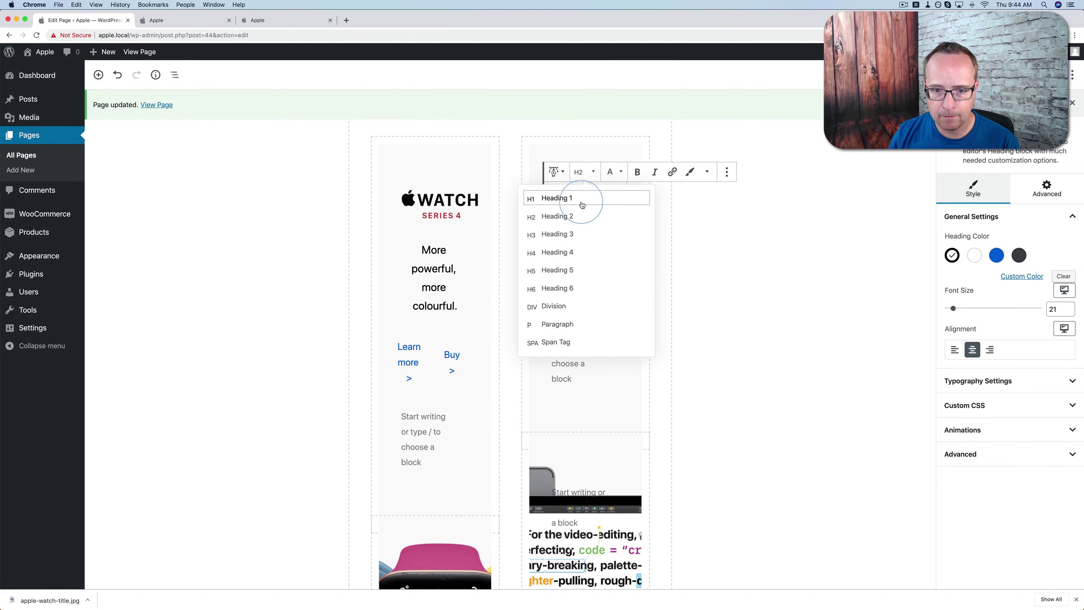
{"action": "left_click", "coordinate": [584, 172]}
{"action": "left_click", "coordinate": [584, 172]}
{"action": "left_click", "coordinate": [579, 222]}
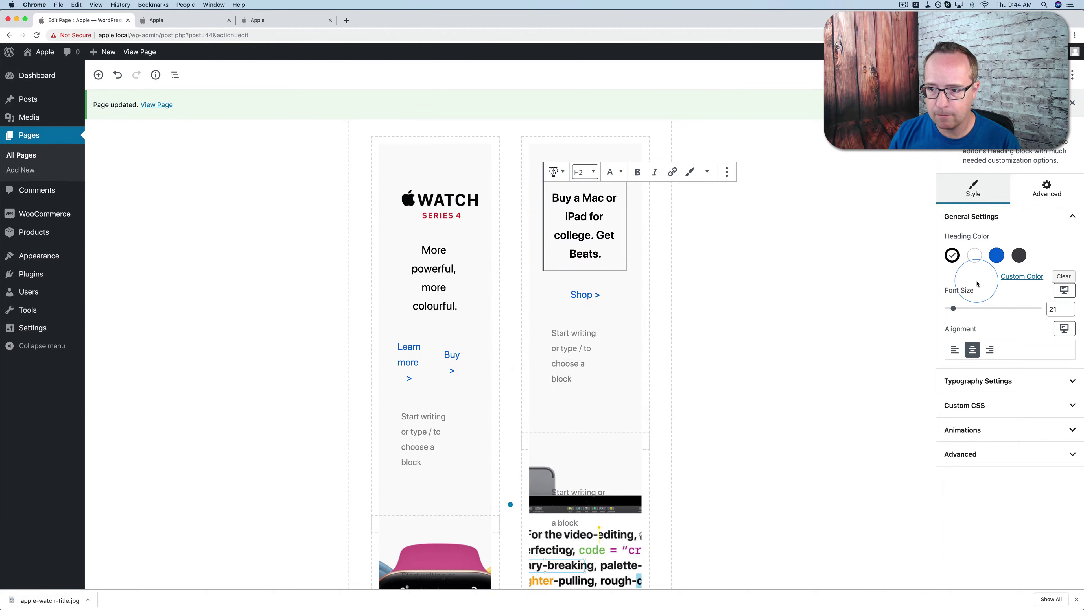
{"action": "left_click", "coordinate": [957, 310]}
{"action": "left_click_drag", "start_coordinate": [958, 310], "coordinate": [958, 310]}
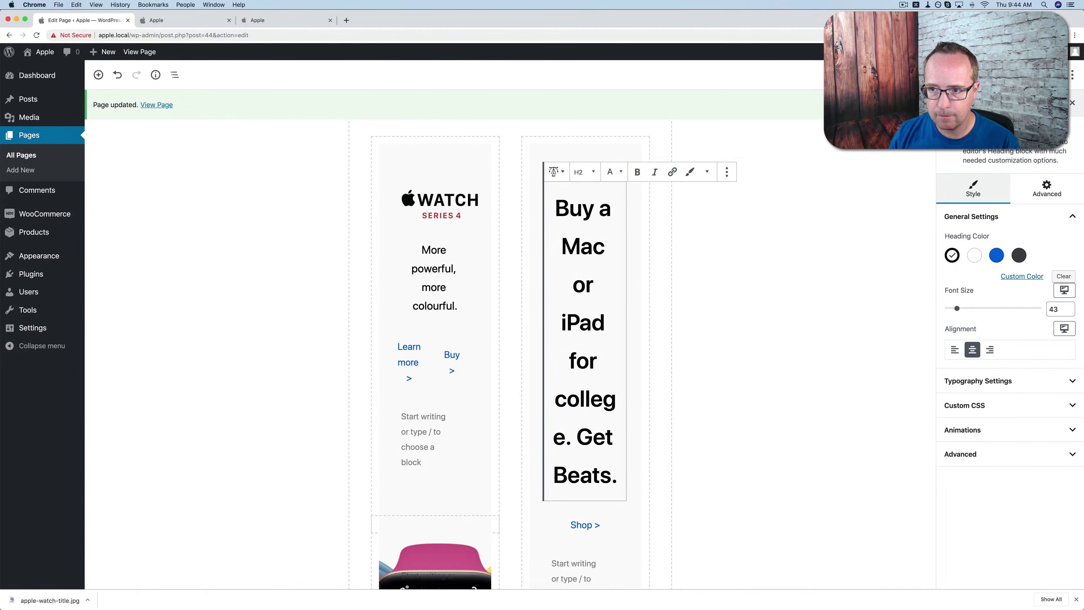
{"action": "left_click", "coordinate": [176, 22]}
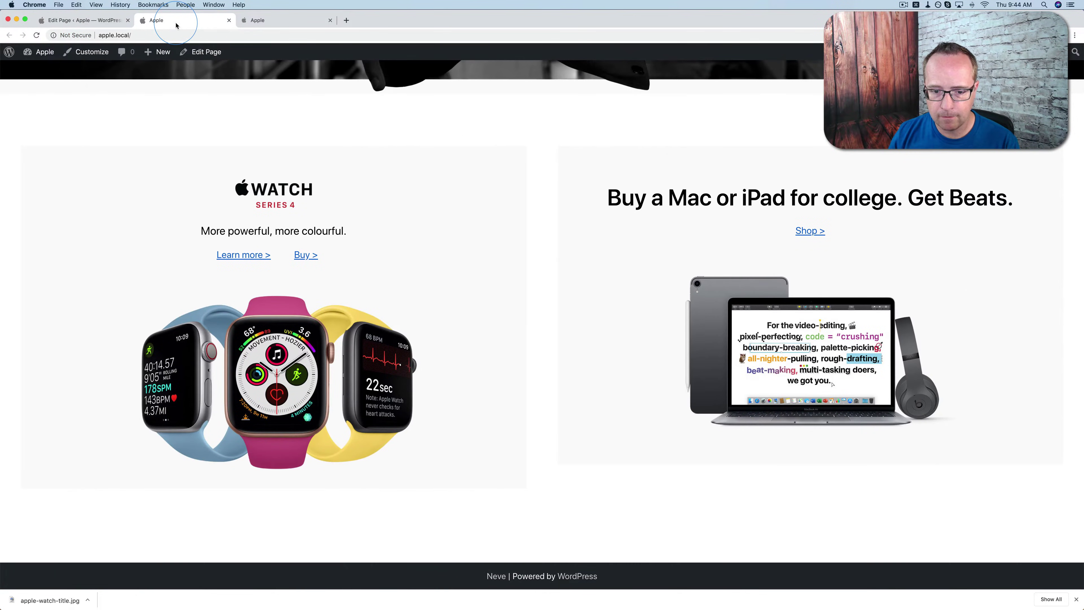
{"action": "left_click", "coordinate": [269, 26]}
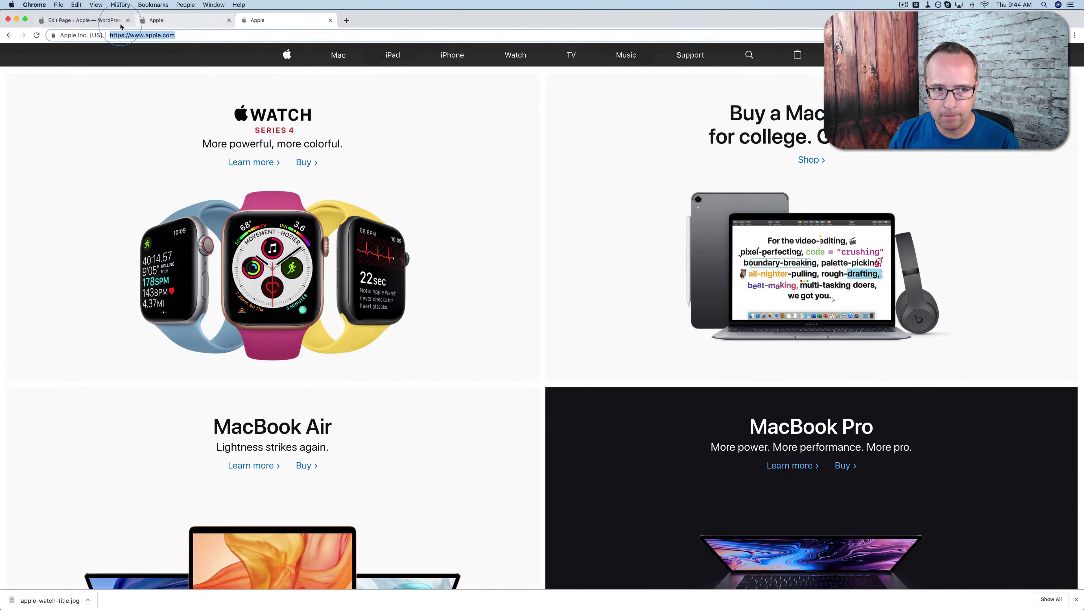
Step: Shorten the second column's heading to "Buy a Mac or iPad" by removing "for college. Get Beats."
{"action": "left_click", "coordinate": [109, 24]}
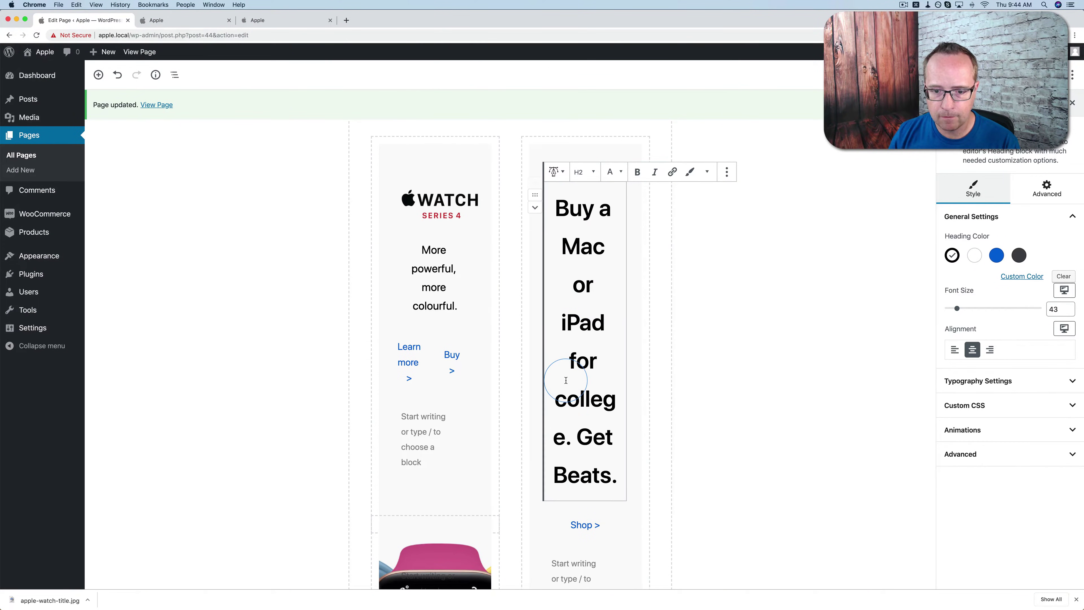
{"action": "left_click", "coordinate": [256, 20]}
{"action": "left_click", "coordinate": [81, 20]}
{"action": "left_click", "coordinate": [583, 374]}
{"action": "left_click_drag", "start_coordinate": [583, 375], "coordinate": [625, 467]}
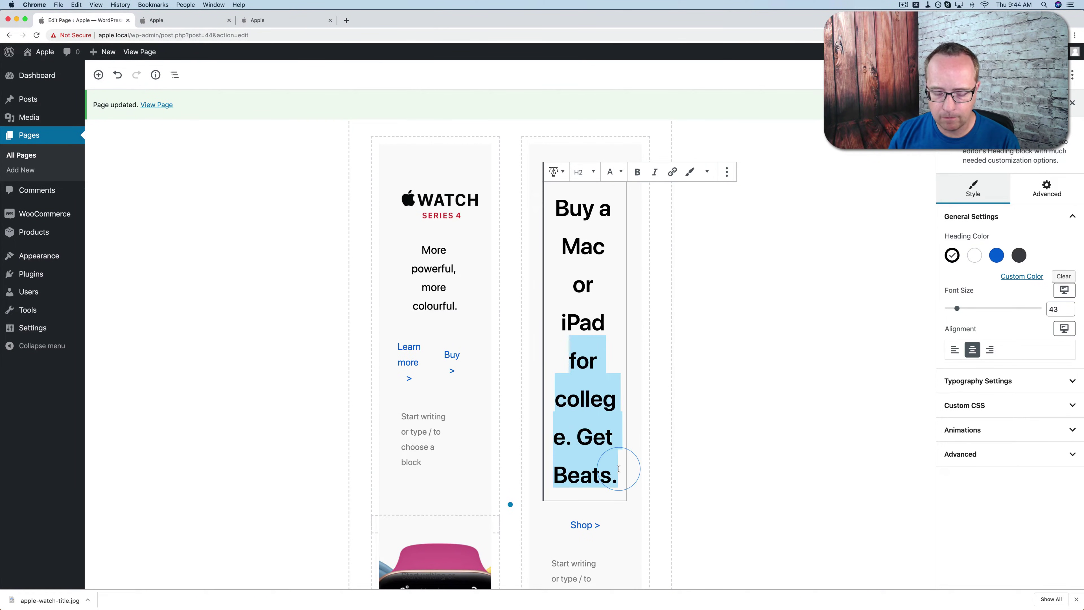
{"action": "key", "text": "BackSpace"}
Step: Duplicate the "Buy a Mac or iPad" heading, change the copy to "for college. Get Beats." and reload the published page
{"action": "left_click", "coordinate": [727, 172]}
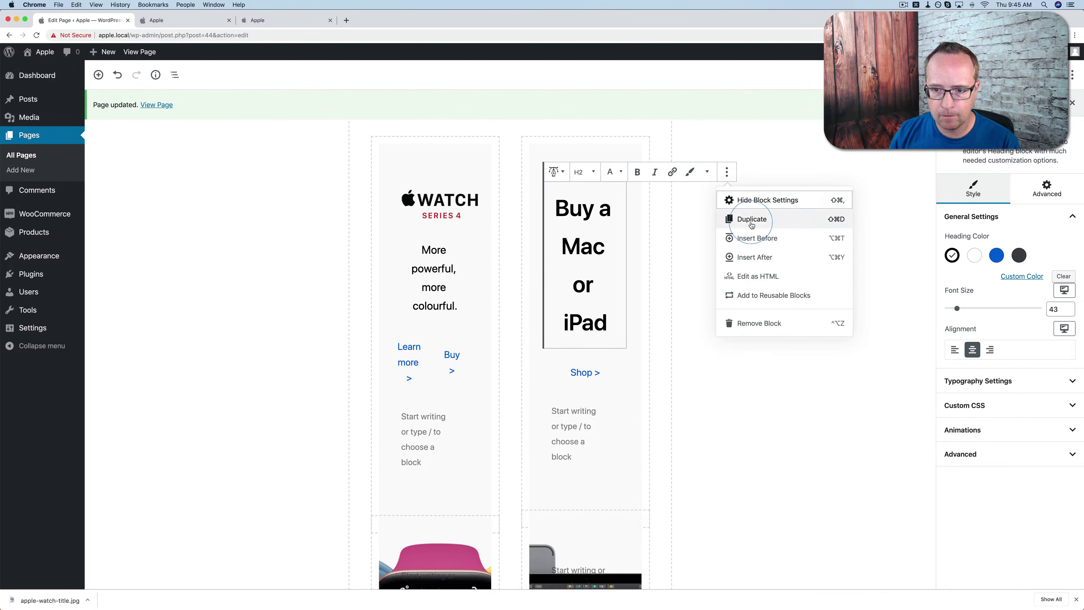
{"action": "left_click", "coordinate": [751, 220]}
{"action": "key", "text": "ctrl+a"}
{"action": "type", "text": "for college. Get Beats."}
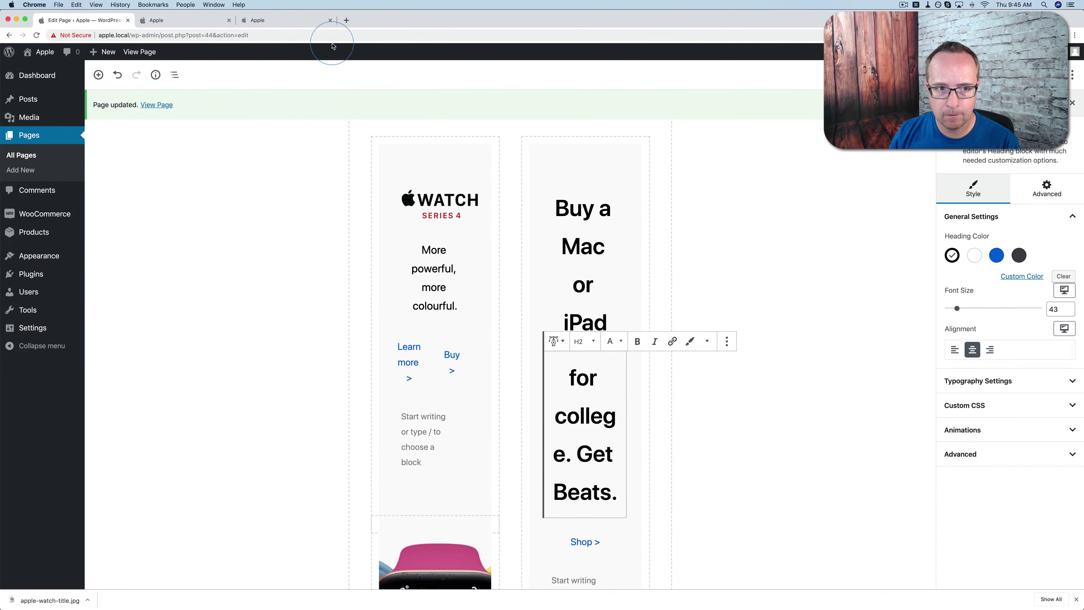
{"action": "left_click", "coordinate": [186, 23]}
{"action": "key", "text": "super+r"}
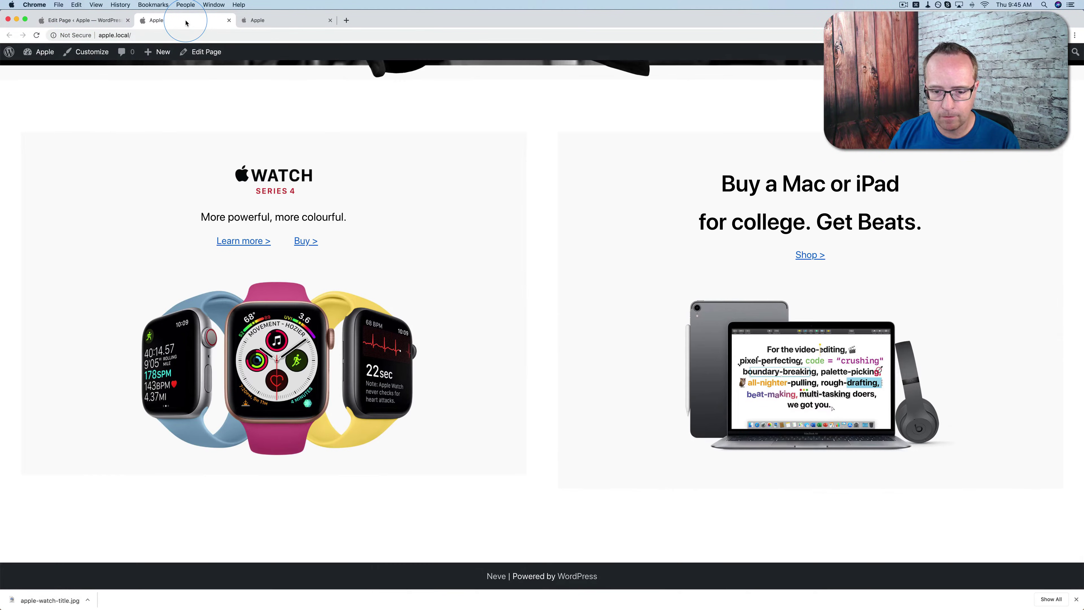
Step: Set the "Buy a Mac or iPad" heading's bottom margin to -25 and check the line spacing on the published page
{"action": "left_click", "coordinate": [105, 22]}
{"action": "left_click", "coordinate": [617, 205]}
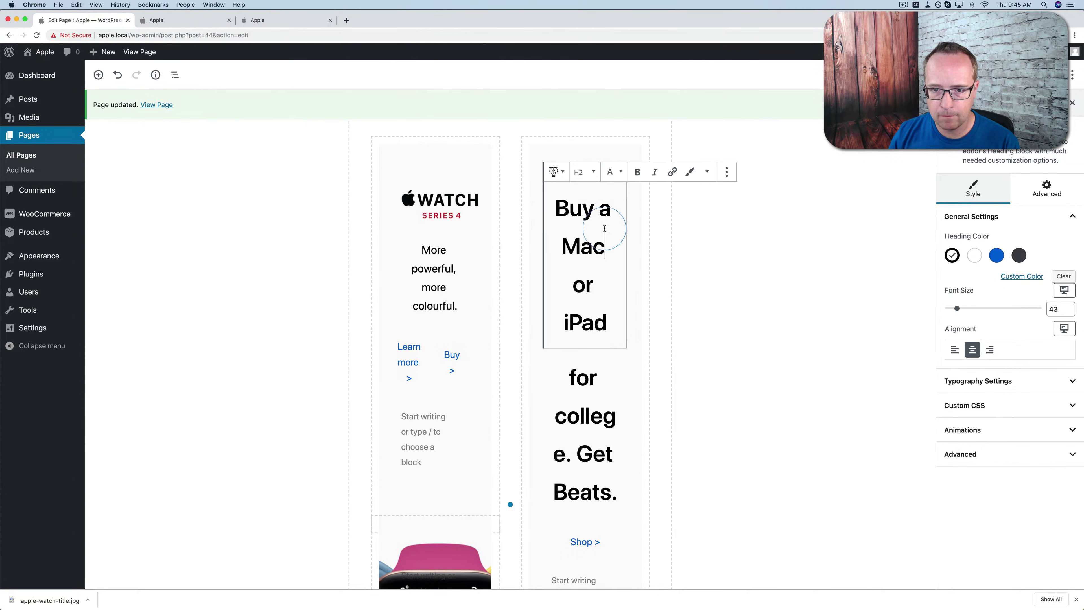
{"action": "left_click", "coordinate": [727, 172]}
{"action": "left_click", "coordinate": [1047, 188]}
{"action": "left_click", "coordinate": [979, 356]}
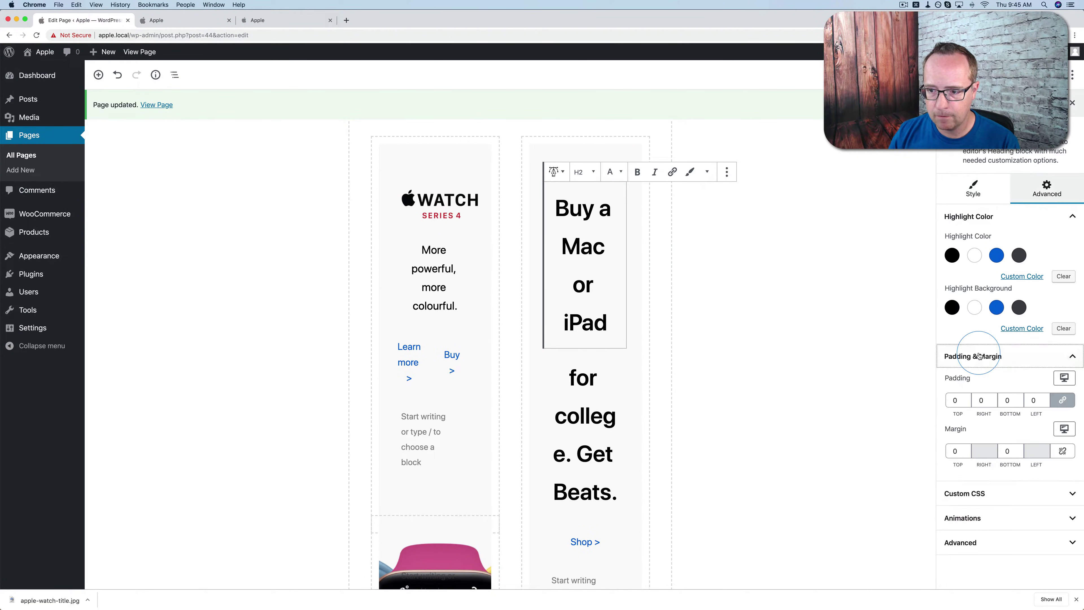
{"action": "left_click", "coordinate": [1017, 454]}
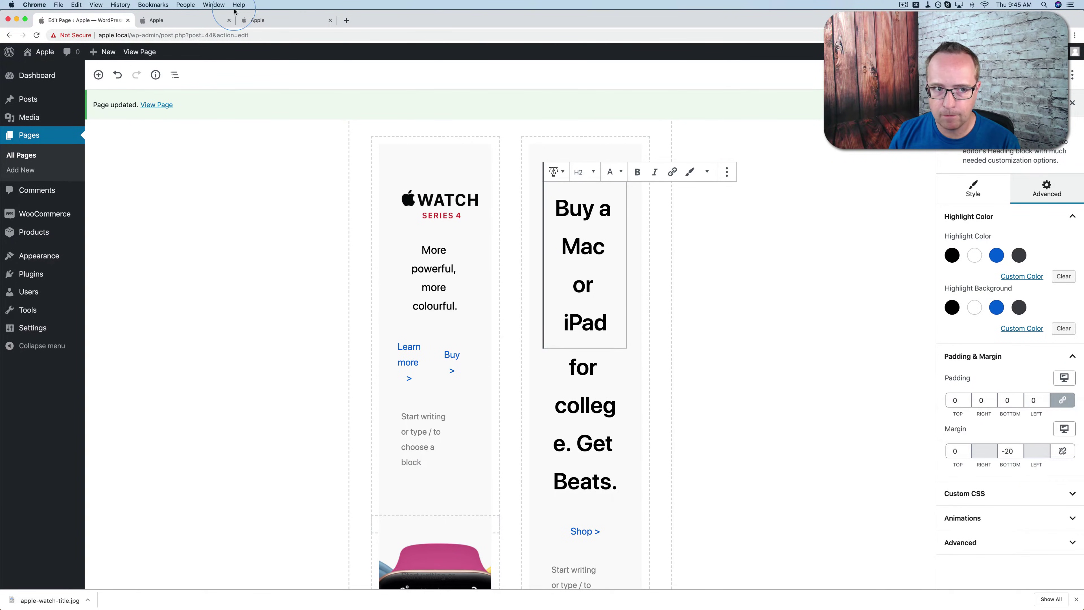
{"action": "left_click", "coordinate": [206, 23]}
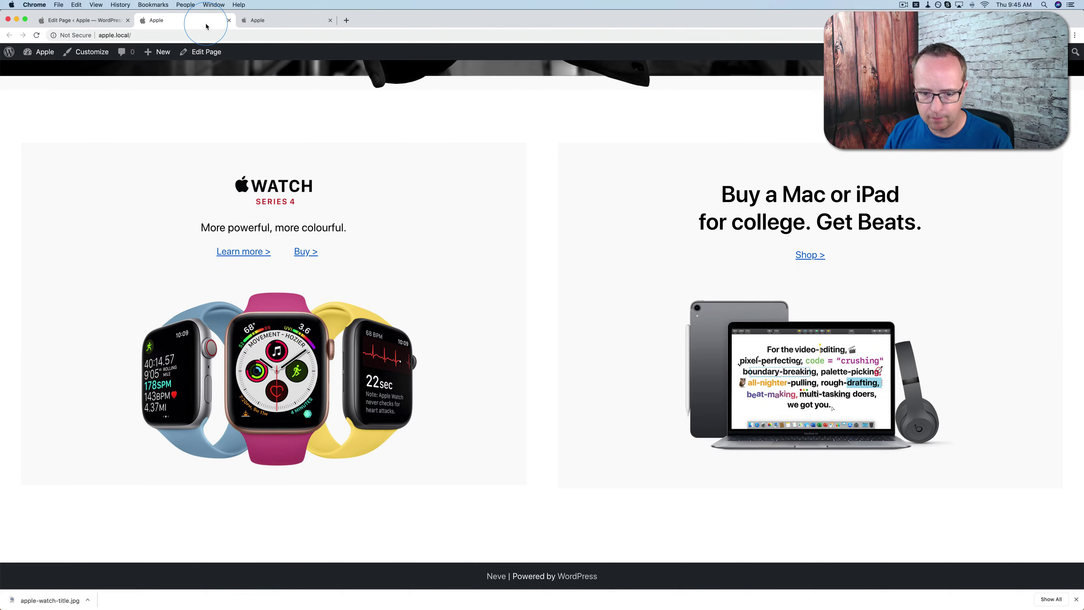
{"action": "left_click", "coordinate": [104, 23]}
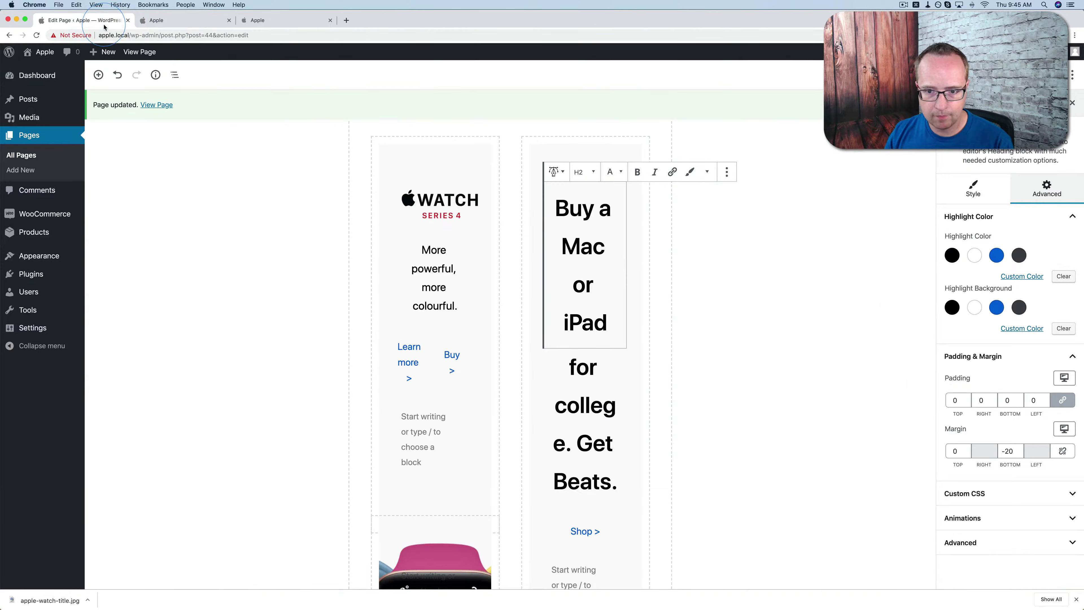
{"action": "left_click", "coordinate": [1018, 453]}
{"action": "left_click", "coordinate": [1013, 75]}
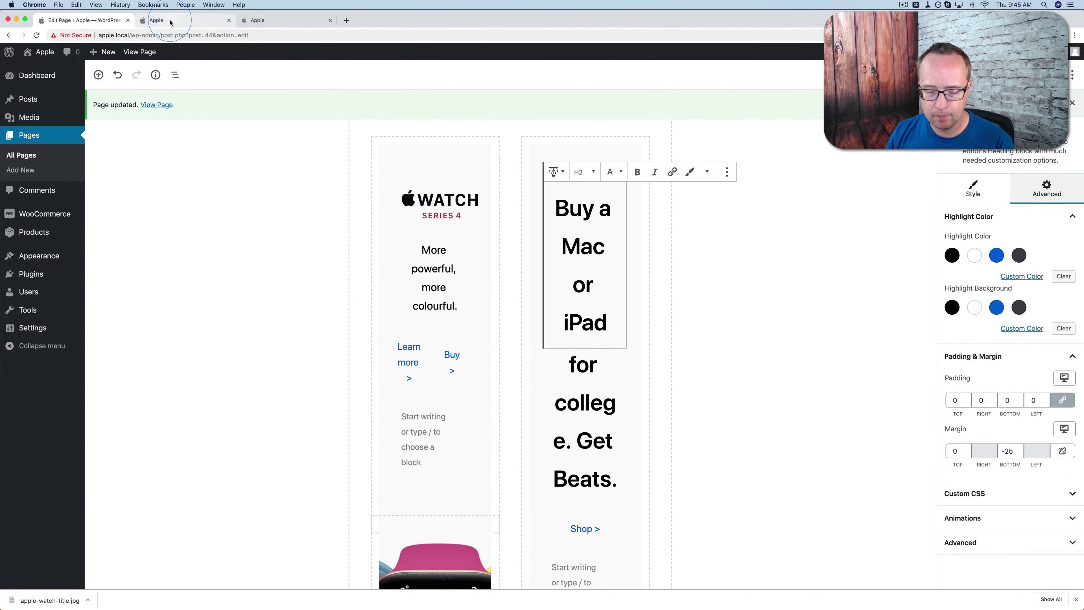
{"action": "left_click", "coordinate": [170, 22]}
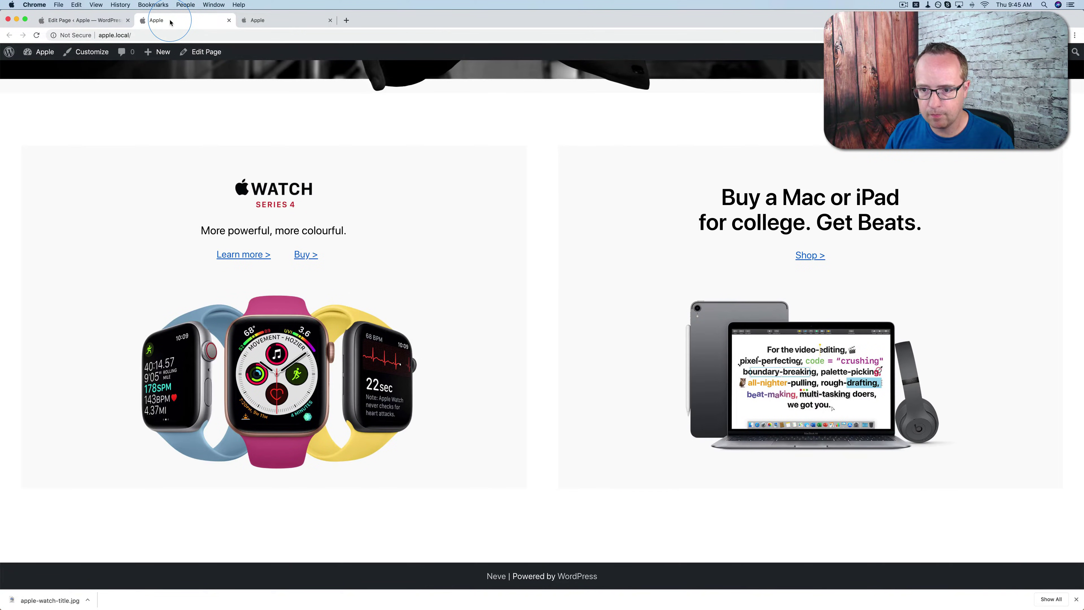
Step: Duplicate the whole two-column section holding the Apple Watch and Mac or iPad tiles
{"action": "left_click", "coordinate": [105, 23]}
{"action": "scroll", "coordinate": [376, 199], "scroll_direction": "up", "scroll_amount": 3}
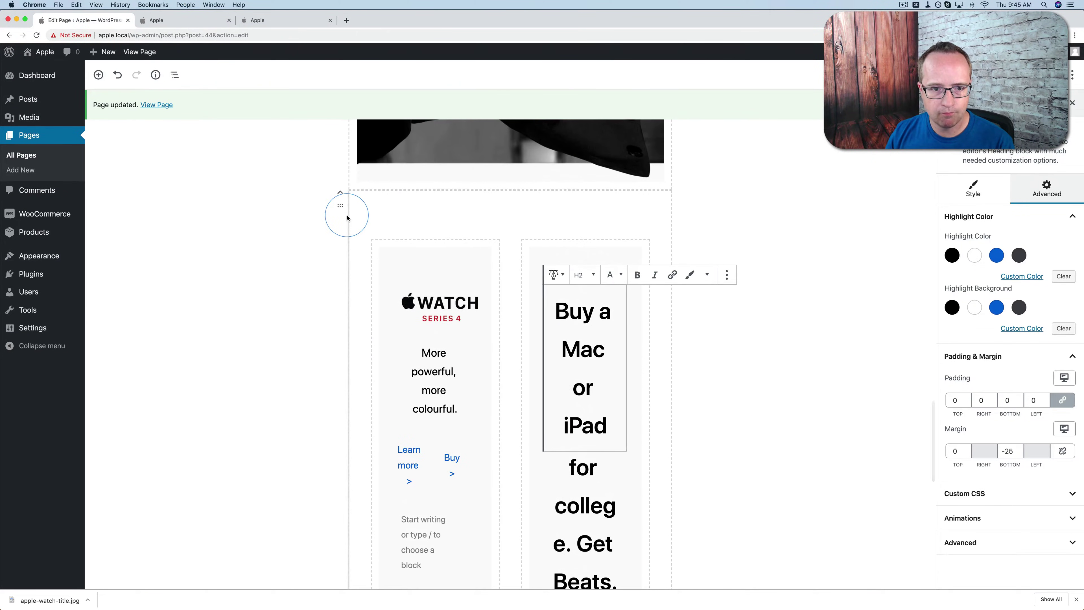
{"action": "left_click", "coordinate": [340, 209]}
{"action": "left_click", "coordinate": [422, 181]}
{"action": "left_click", "coordinate": [465, 226]}
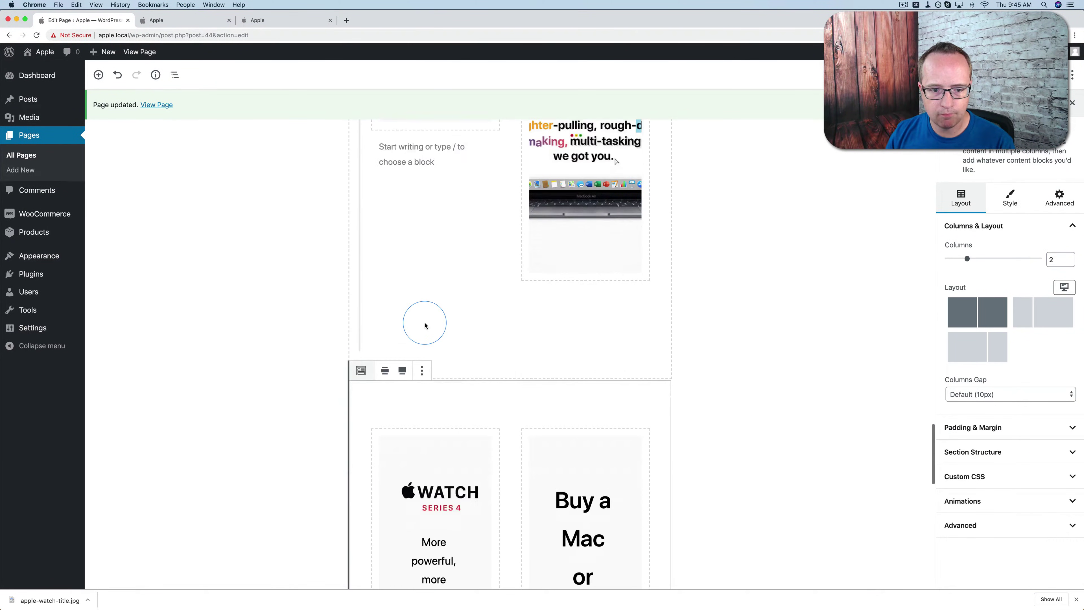
Step: Check the MacBook row on the original Apple homepage and remove the Apple Watch logo image from the duplicated section's first column
{"action": "scroll", "coordinate": [377, 244], "scroll_direction": "down", "scroll_amount": 5}
{"action": "left_click", "coordinate": [282, 20]}
{"action": "scroll", "coordinate": [256, 247], "scroll_direction": "down", "scroll_amount": 5}
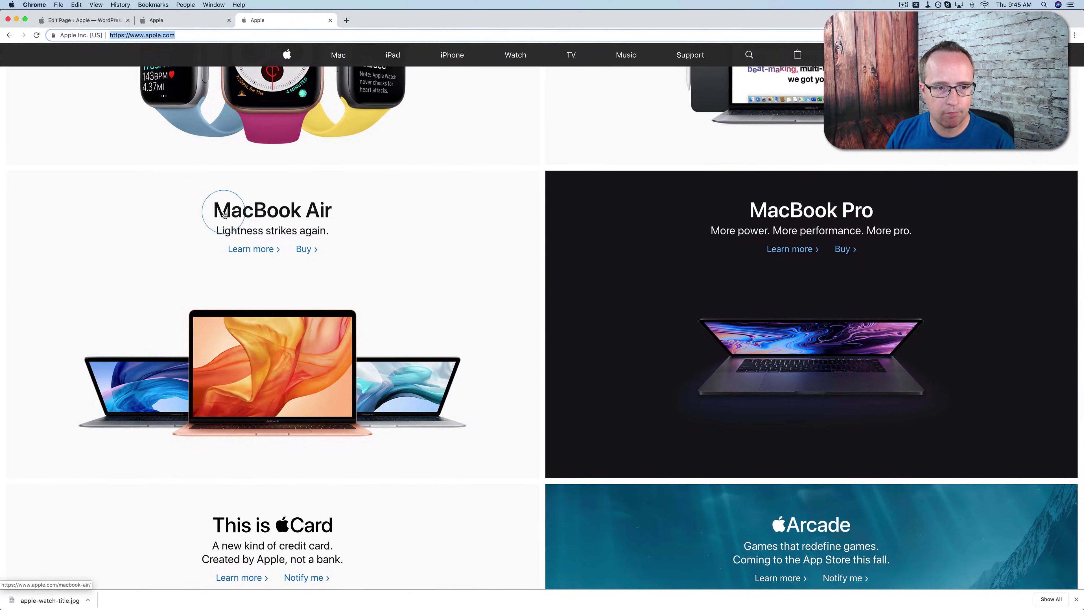
{"action": "left_click", "coordinate": [76, 22]}
{"action": "left_click", "coordinate": [459, 183]}
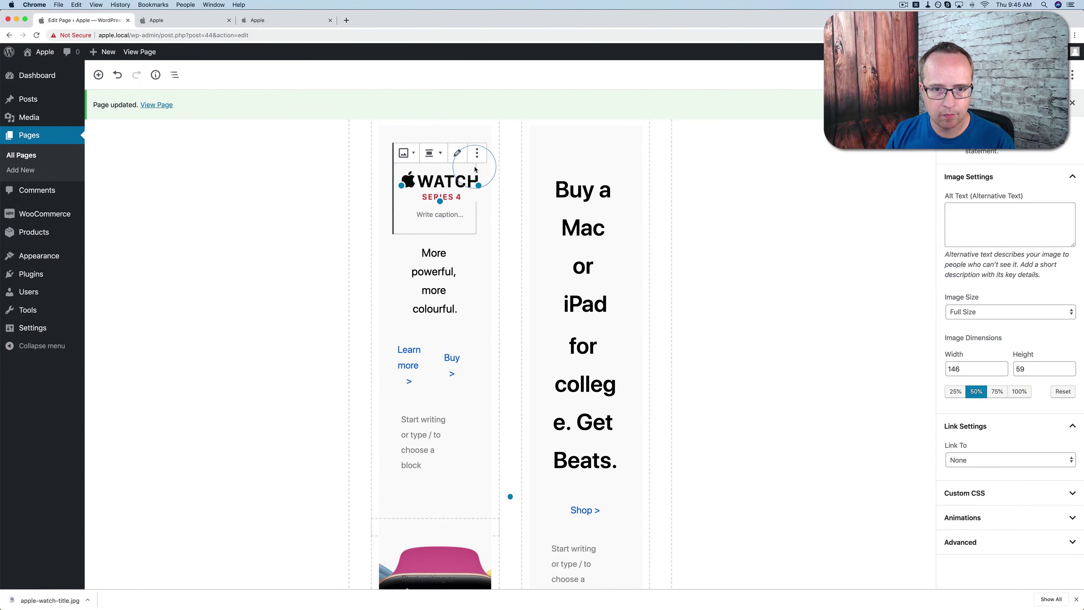
{"action": "left_click", "coordinate": [477, 154]}
{"action": "left_click", "coordinate": [504, 280]}
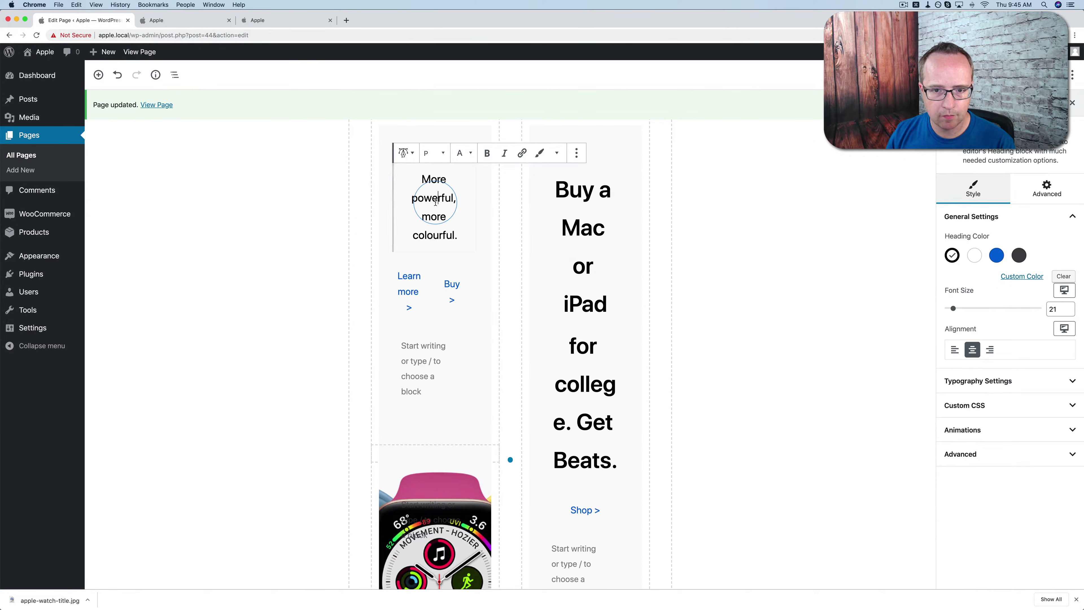
Step: Replace the duplicated first column's tagline with "Lightness strikes again."
{"action": "triple_click", "coordinate": [435, 202]}
{"action": "key", "text": "BackSpace"}
{"action": "type", "text": "Lightness"}
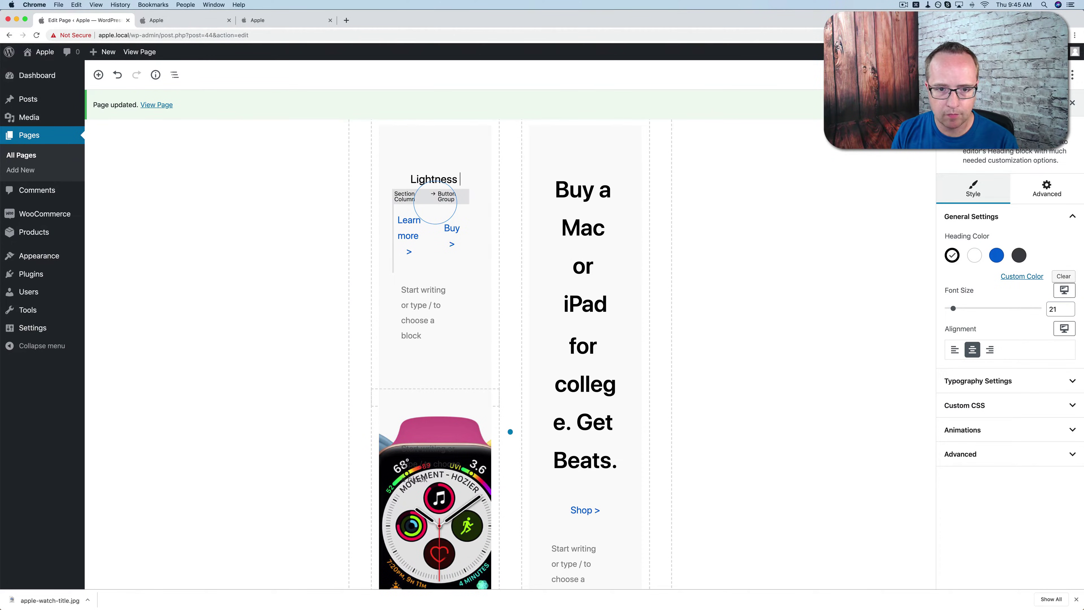
{"action": "type", "text": " strikes again."}
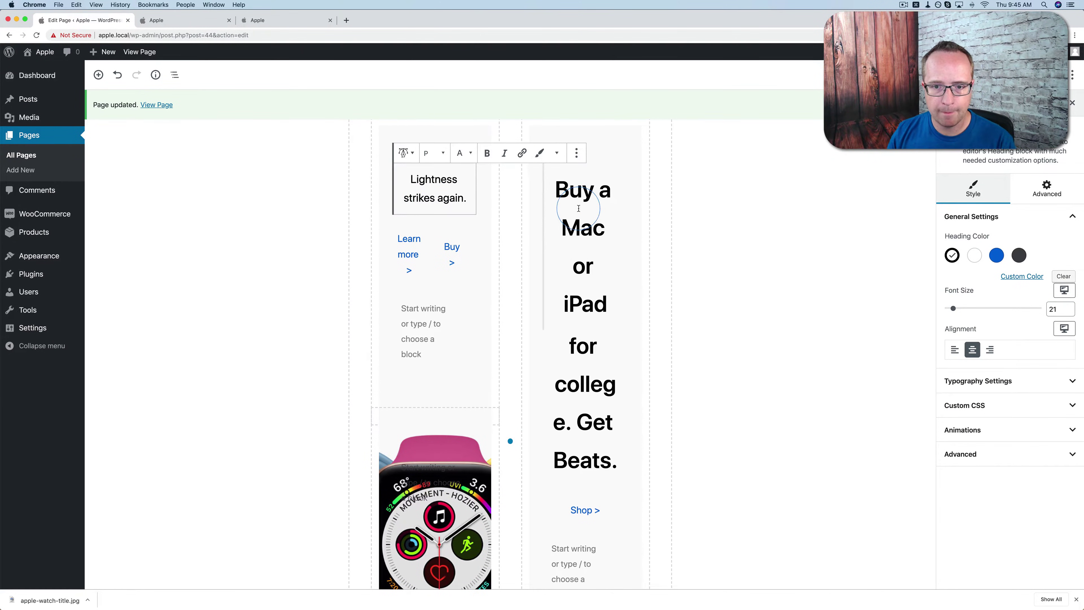
Step: Duplicate the "Buy a Mac or iPad" heading in the duplicated section and move one copy above the first column's tagline
{"action": "left_click", "coordinate": [597, 183]}
{"action": "left_click", "coordinate": [726, 150]}
{"action": "left_click", "coordinate": [745, 199]}
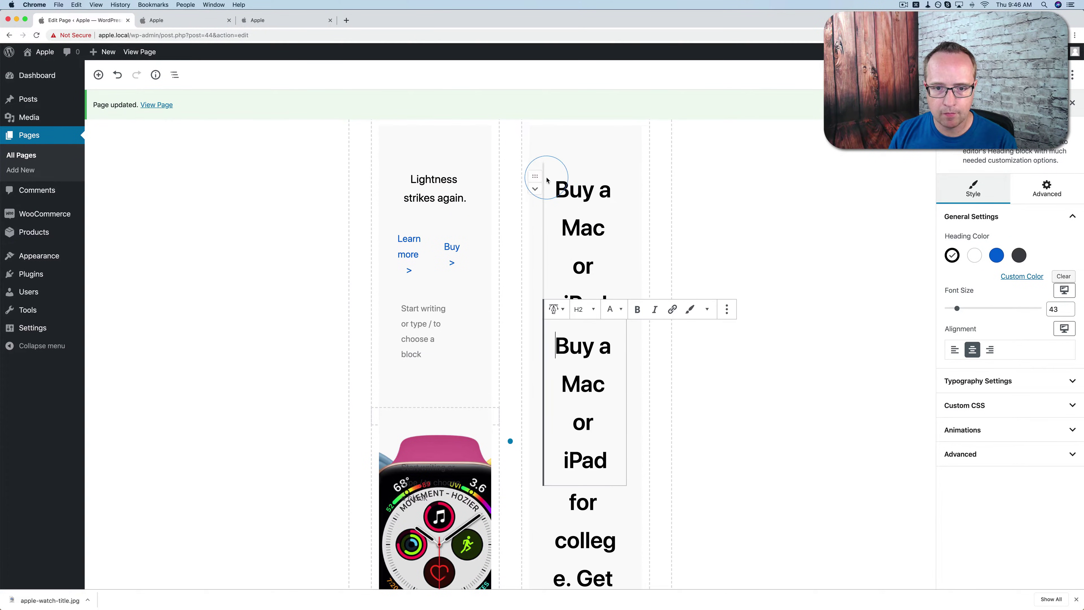
{"action": "left_click_drag", "start_coordinate": [535, 178], "coordinate": [419, 156]}
{"action": "key", "text": "super+z"}
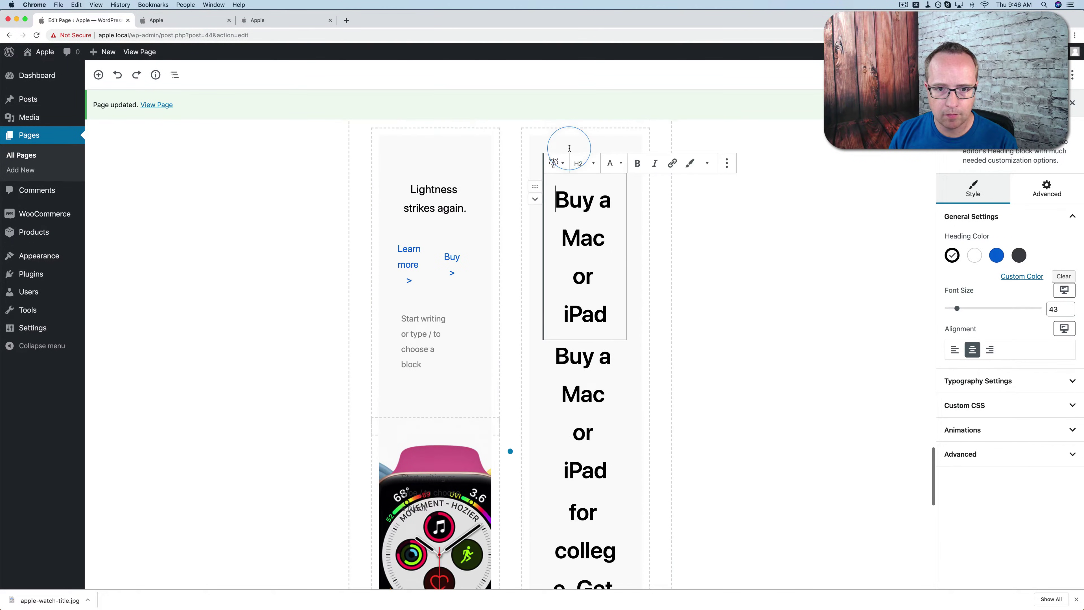
{"action": "left_click_drag", "start_coordinate": [534, 197], "coordinate": [412, 202]}
Step: Change the moved heading's text to "MacBook Air" and compare it with the original Apple homepage
{"action": "triple_click", "coordinate": [420, 208]}
{"action": "type", "text": "MacBook Air"}
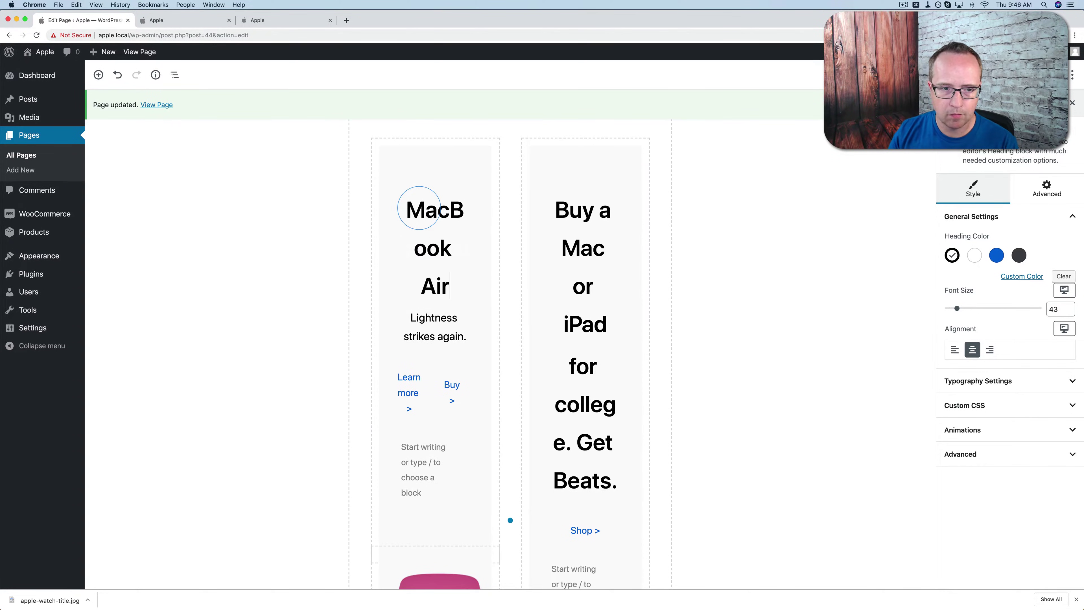
{"action": "left_click", "coordinate": [276, 22]}
{"action": "left_click", "coordinate": [106, 22]}
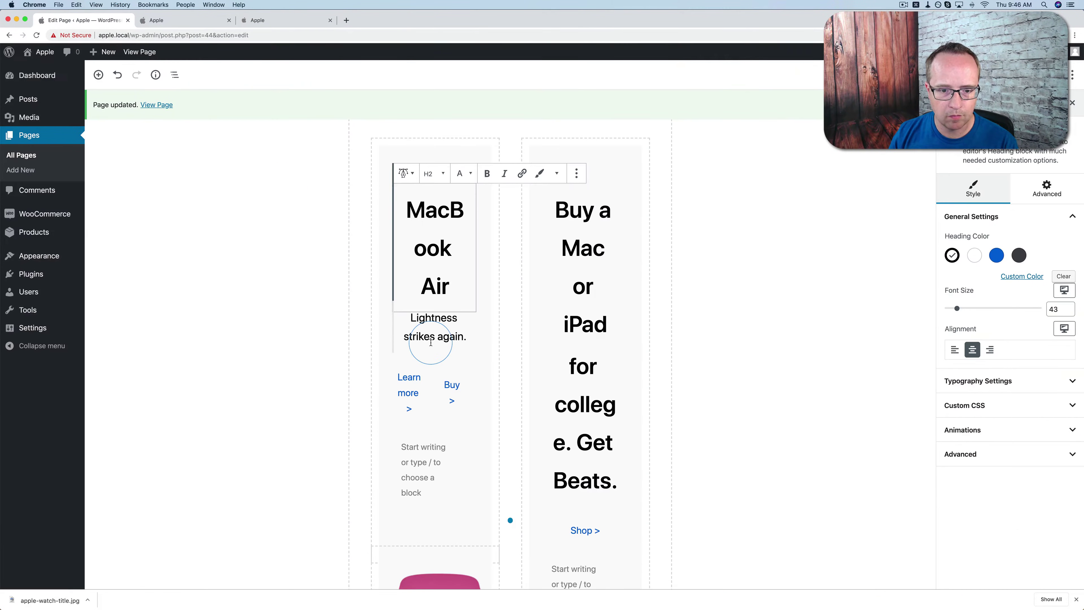
Step: Replace the background image of the MacBook Air tile's picture section with an upload of macbook-air-tile.jpg
{"action": "scroll", "coordinate": [435, 321], "scroll_direction": "down", "scroll_amount": 6}
{"action": "left_click", "coordinate": [376, 308]}
{"action": "left_click", "coordinate": [365, 289]}
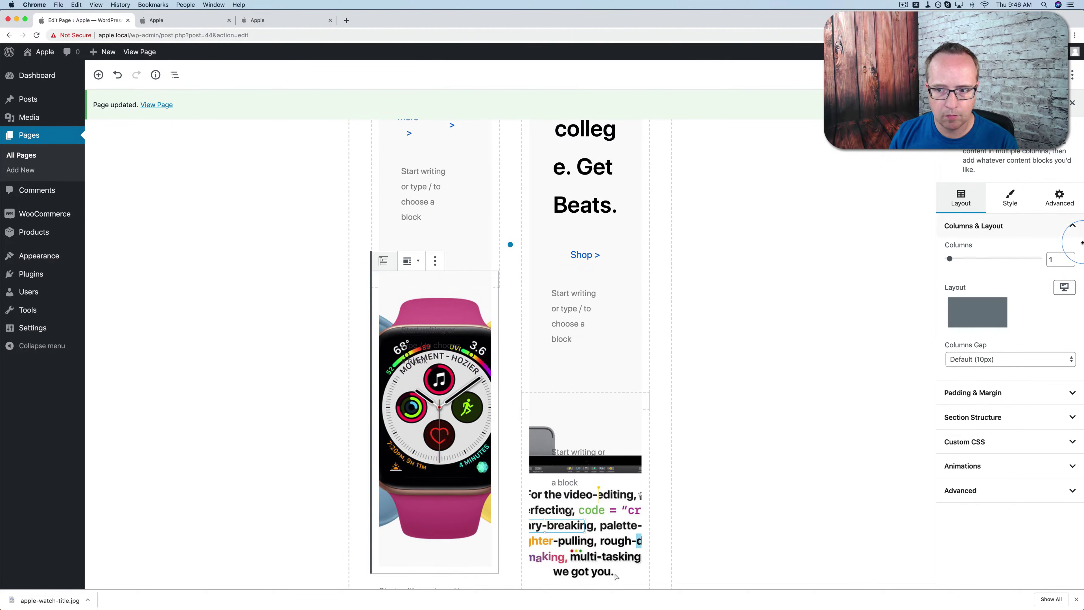
{"action": "left_click", "coordinate": [1014, 200]}
{"action": "left_click", "coordinate": [1034, 292]}
{"action": "left_click", "coordinate": [985, 338]}
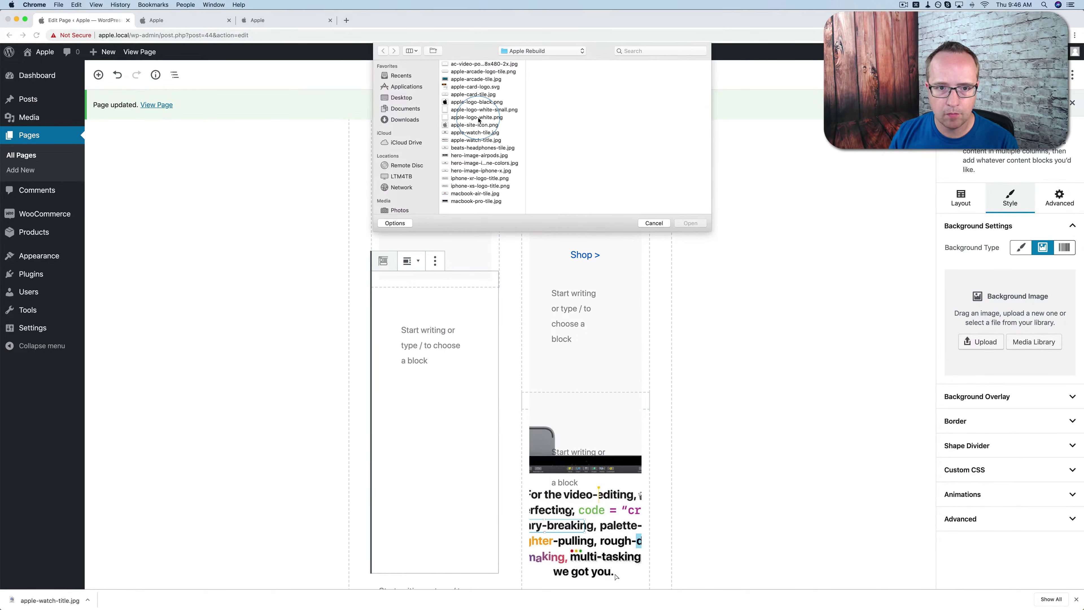
{"action": "left_click", "coordinate": [475, 193]}
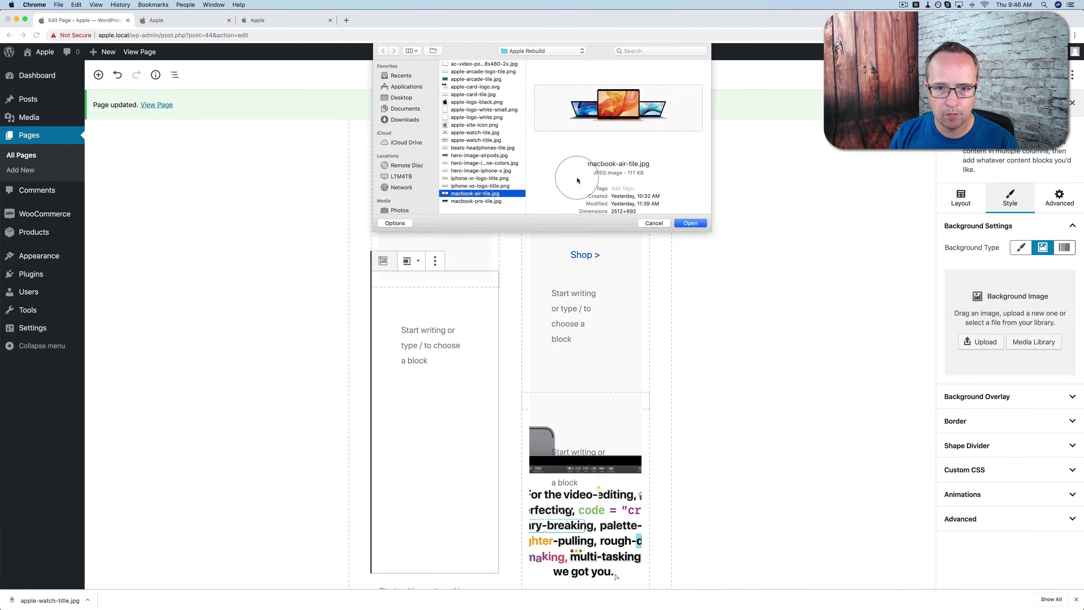
{"action": "left_click", "coordinate": [691, 224]}
Step: Check the MacBook Pro tile on the original homepage and change the second column's first heading to "MacBook Pro"
{"action": "left_click", "coordinate": [256, 20]}
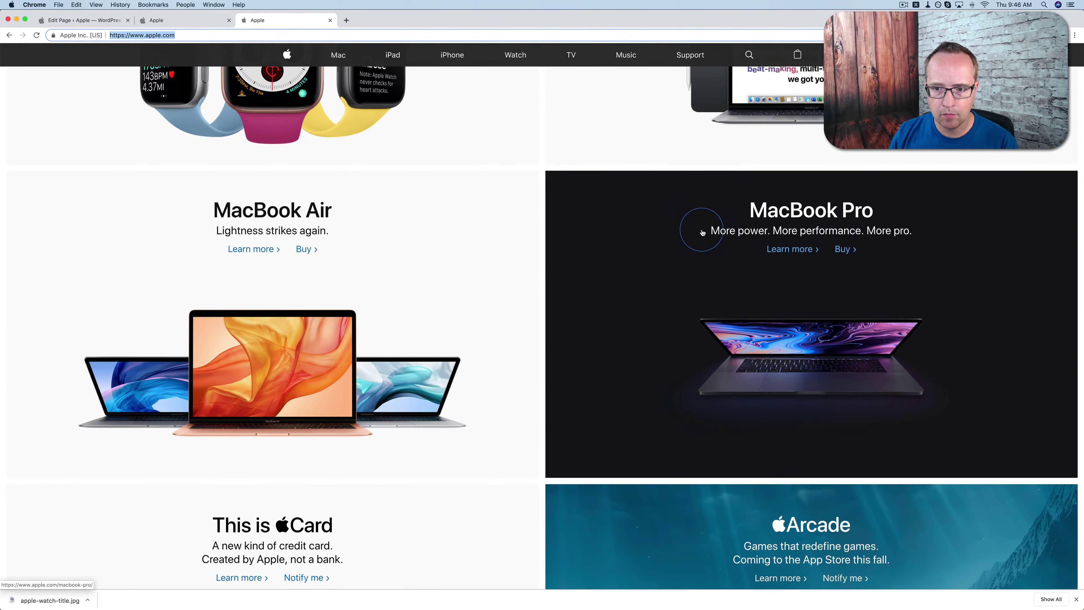
{"action": "scroll", "coordinate": [702, 213], "scroll_direction": "down", "scroll_amount": 2}
{"action": "left_click", "coordinate": [85, 22]}
{"action": "scroll", "coordinate": [585, 163], "scroll_direction": "up", "scroll_amount": 5}
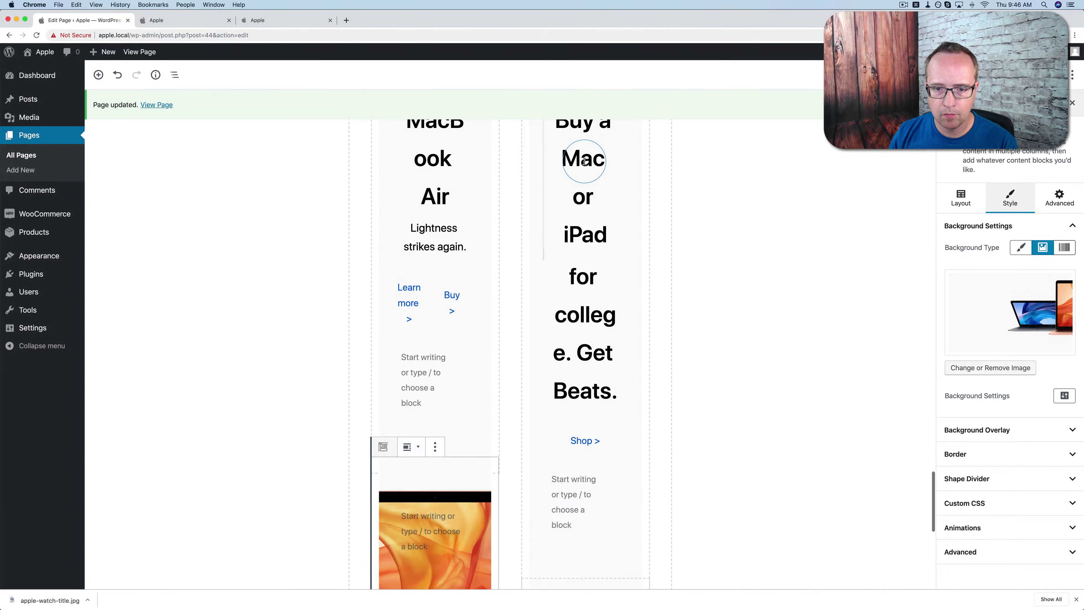
{"action": "triple_click", "coordinate": [587, 180]}
{"action": "type", "text": "MacBook Pro"}
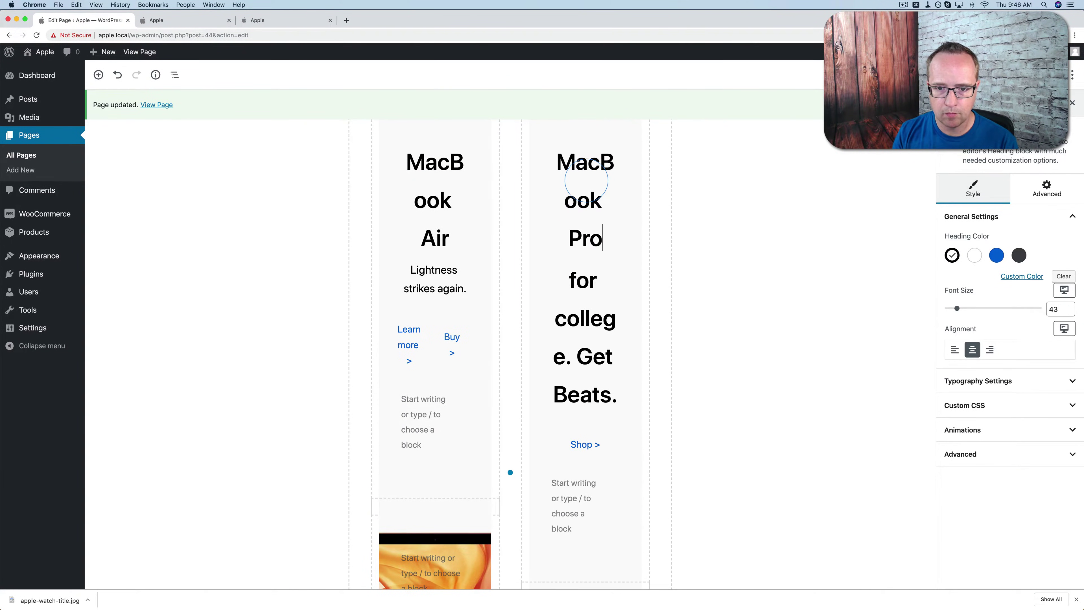
Step: Remove the "for college. Get Beats." heading from the MacBook Pro tile
{"action": "key", "text": "Return"}
{"action": "left_click", "coordinate": [727, 242]}
{"action": "left_click", "coordinate": [756, 391]}
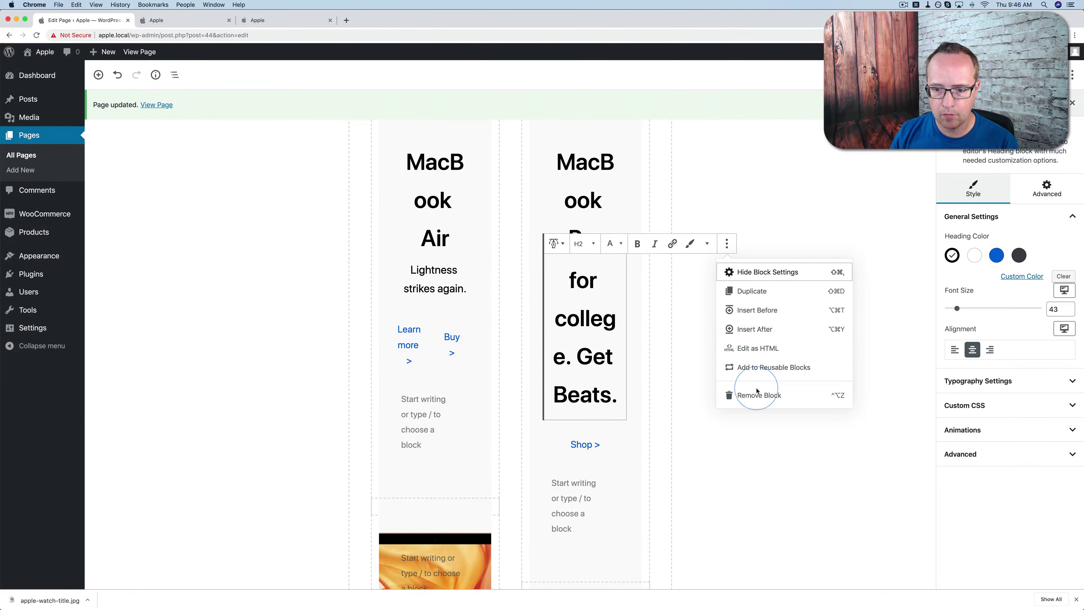
Step: Duplicate the "Lightness strikes again." tagline and move a copy beneath the MacBook Pro heading
{"action": "left_click", "coordinate": [258, 22]}
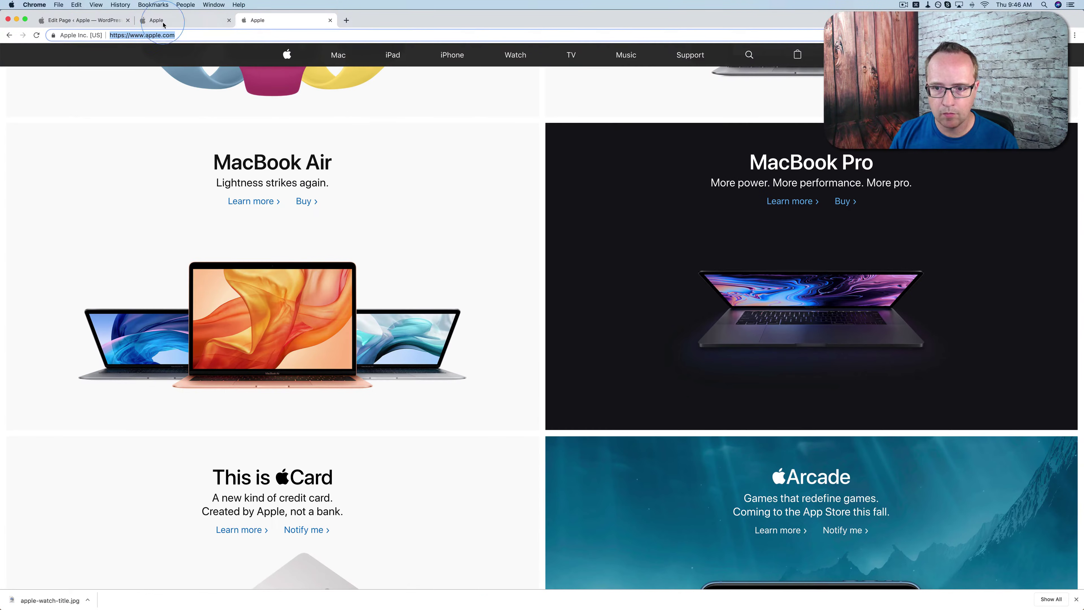
{"action": "left_click", "coordinate": [81, 22]}
{"action": "left_click", "coordinate": [447, 270]}
{"action": "left_click", "coordinate": [576, 243]}
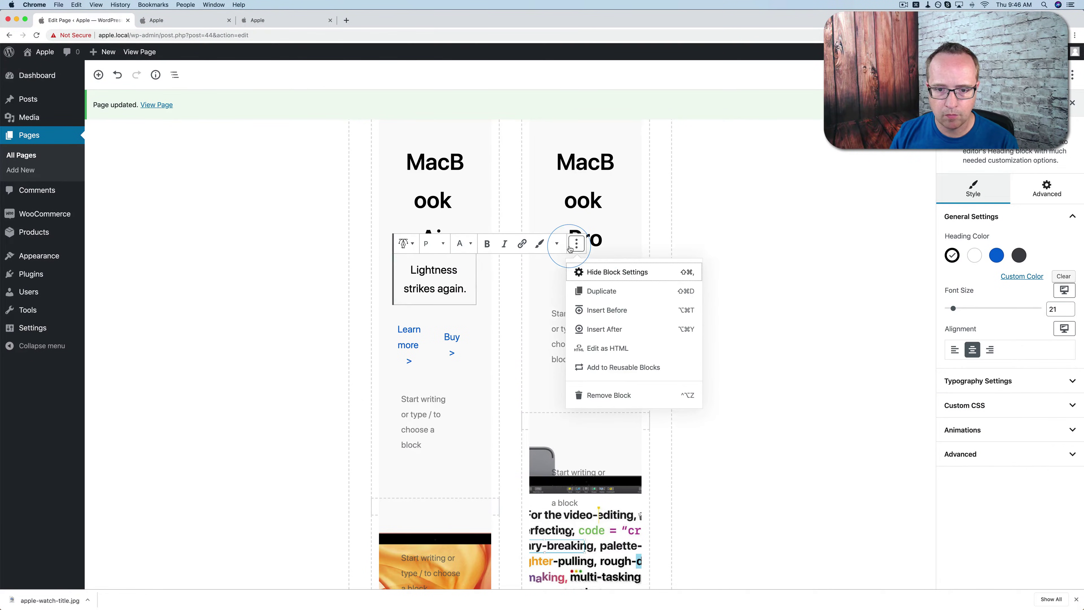
{"action": "left_click", "coordinate": [598, 291]}
{"action": "left_click_drag", "start_coordinate": [428, 265], "coordinate": [585, 261]}
Step: Change the MacBook Pro tagline to "More powerful. More performance. More Pro." and compare it with the original Apple homepage
{"action": "triple_click", "coordinate": [578, 272]}
{"action": "type", "text": "More powerfule."}
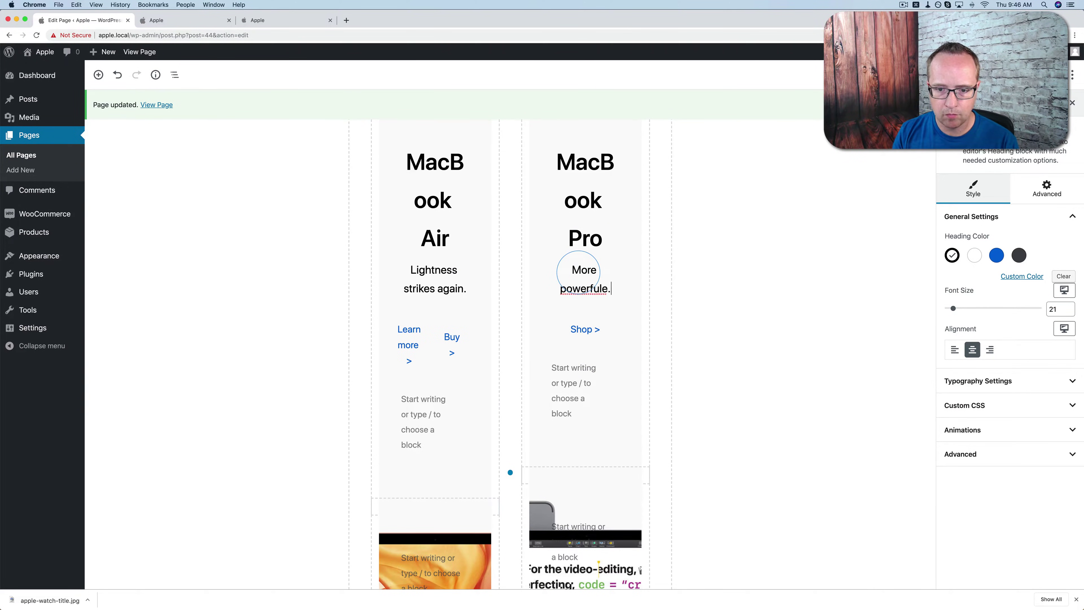
{"action": "type", "text": "More performance. Mmore Pro."}
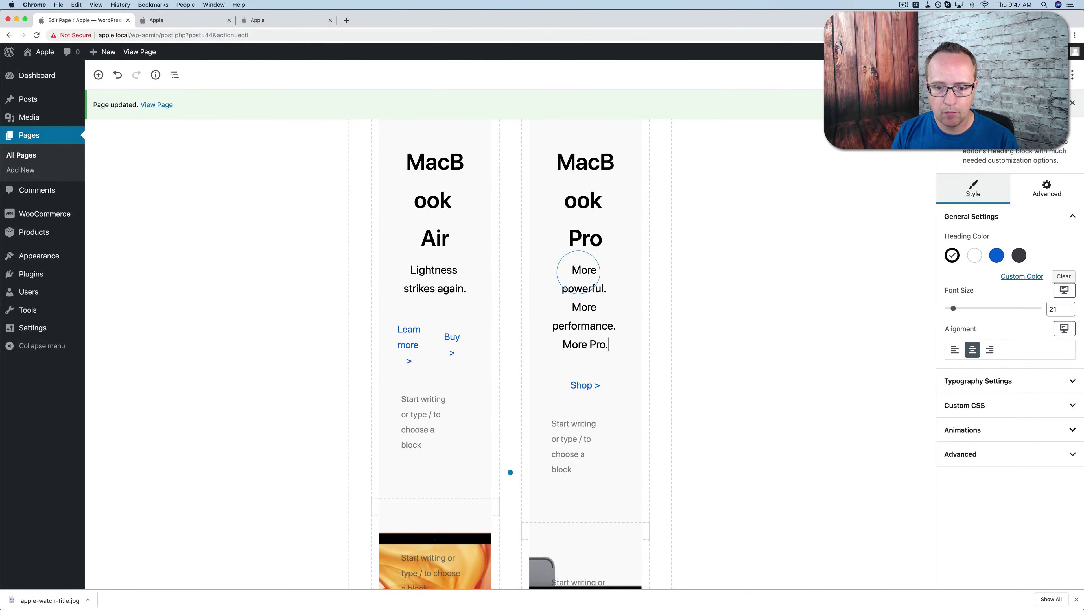
{"action": "left_click", "coordinate": [263, 21]}
{"action": "left_click", "coordinate": [80, 23]}
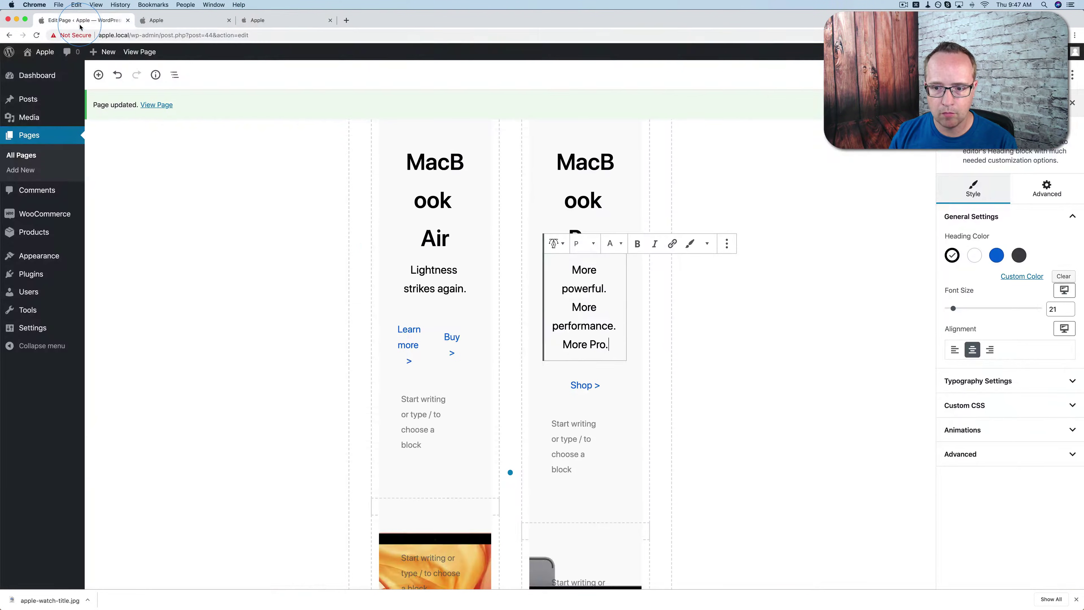
Step: Replace the background image of the MacBook Pro tile's image section with macbook-pro-tile.jpg
{"action": "scroll", "coordinate": [583, 412], "scroll_direction": "down", "scroll_amount": 5}
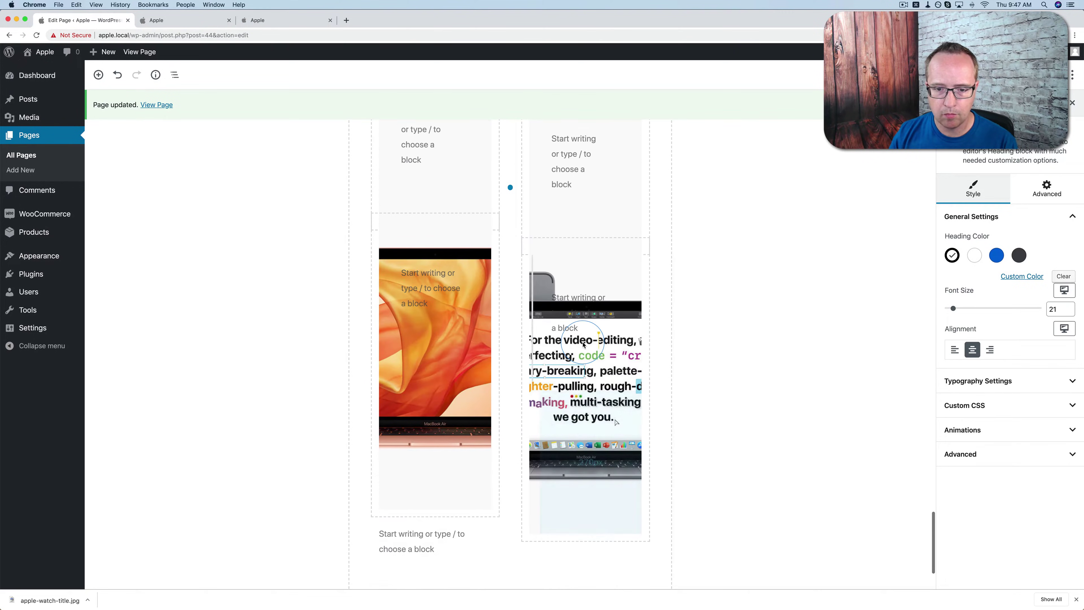
{"action": "left_click", "coordinate": [537, 263]}
{"action": "left_click", "coordinate": [1010, 196]}
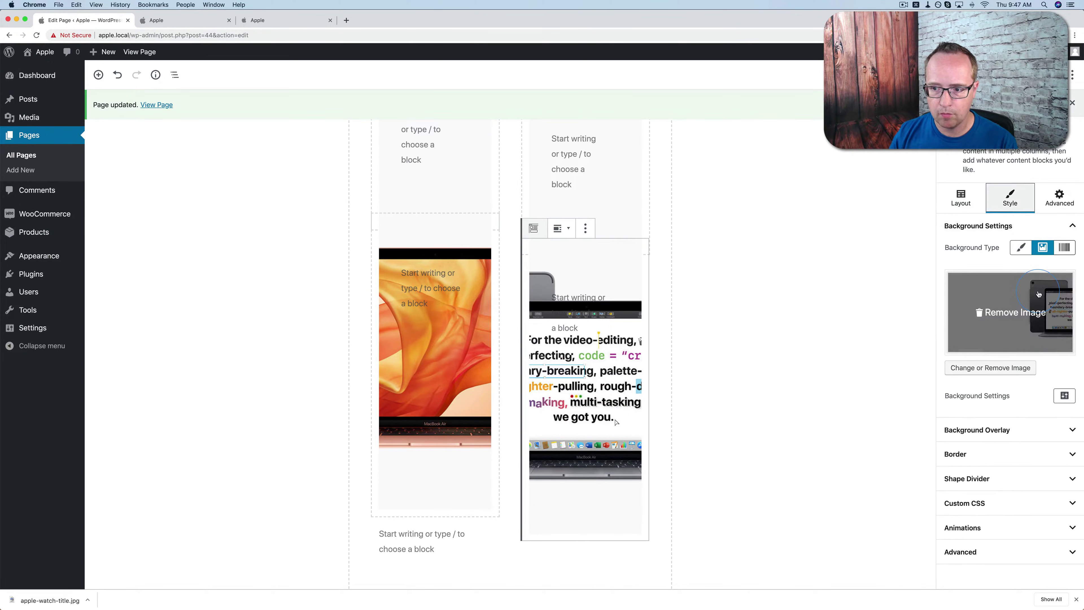
{"action": "left_click", "coordinate": [988, 337]}
{"action": "left_click", "coordinate": [484, 202]}
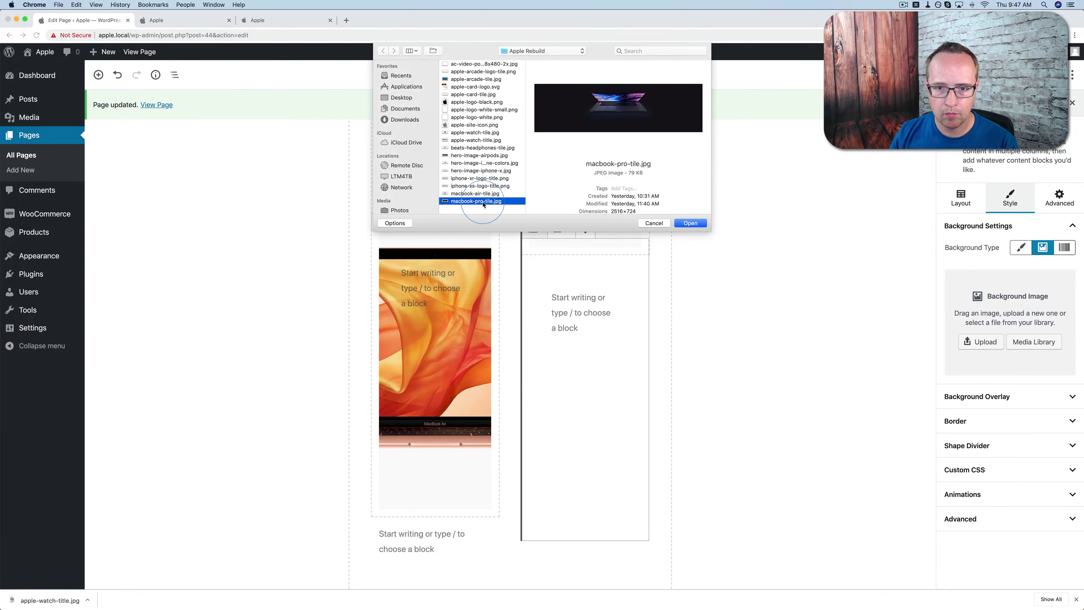
{"action": "left_click", "coordinate": [690, 223]}
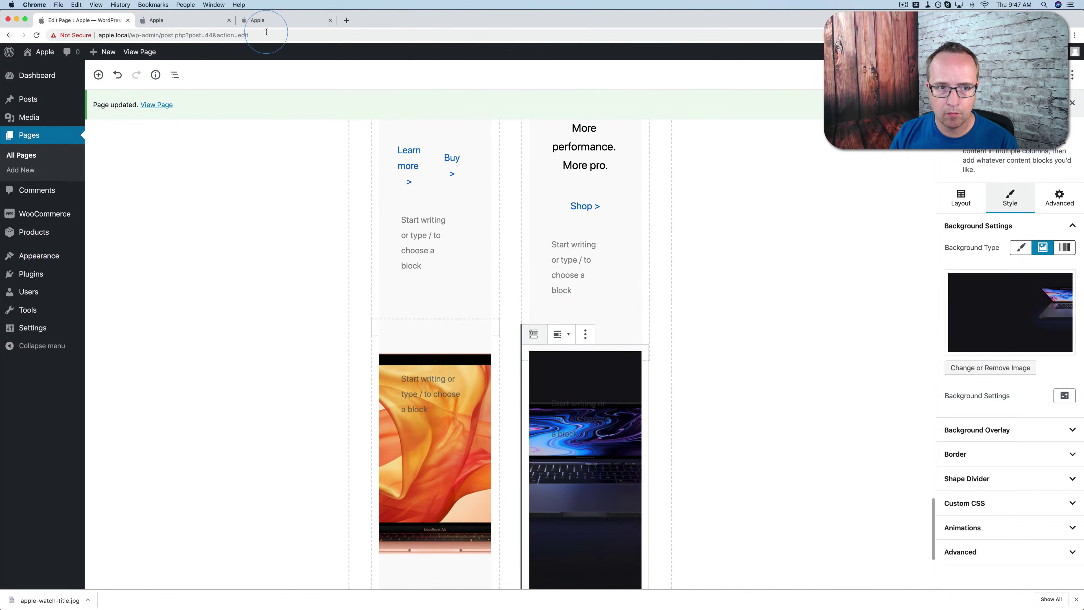
Step: Sample the MacBook Pro tile's background colour on the original Apple homepage with the colour picker
{"action": "left_click", "coordinate": [261, 21]}
{"action": "right_click", "coordinate": [560, 138]}
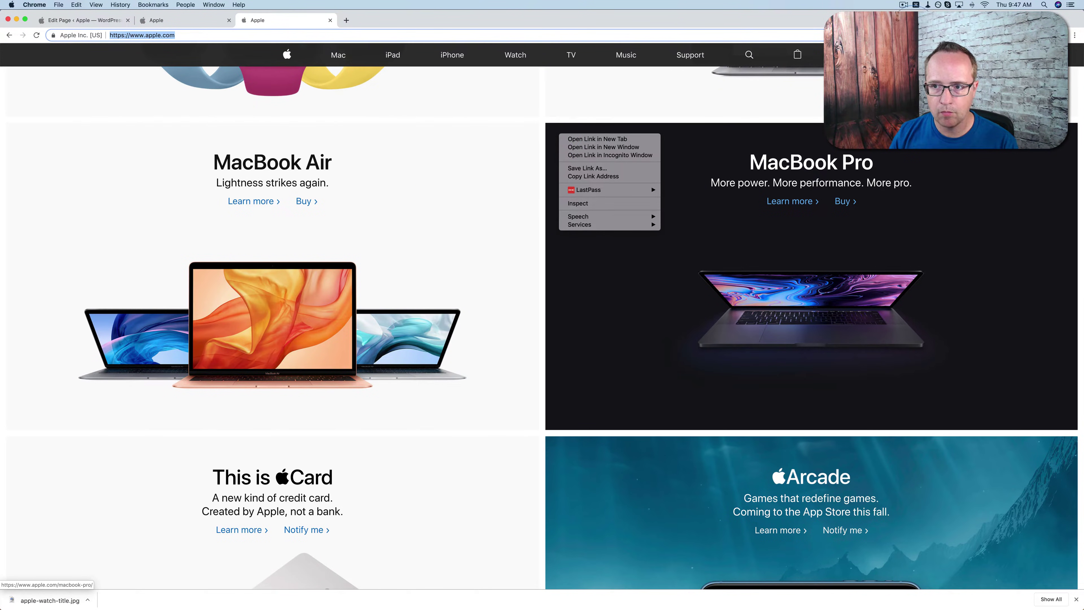
{"action": "left_click", "coordinate": [986, 35]}
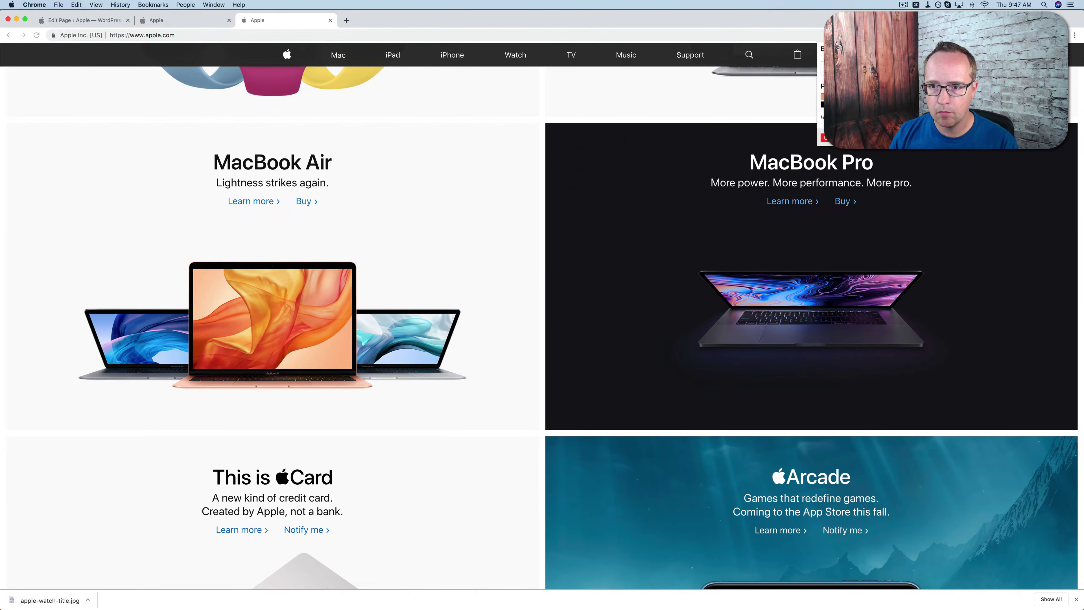
{"action": "left_click", "coordinate": [846, 67]}
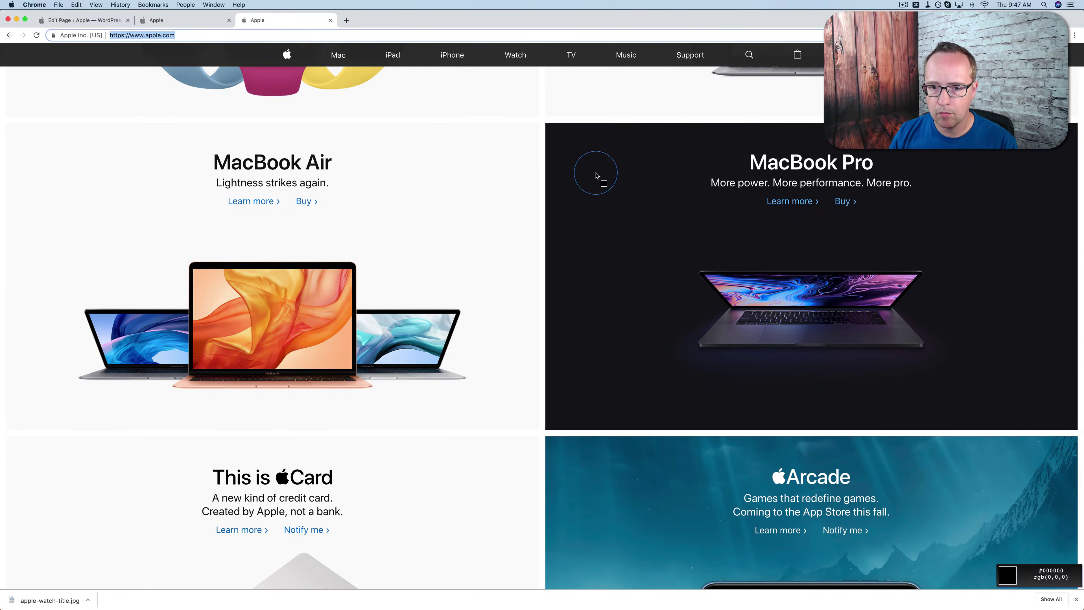
{"action": "left_click", "coordinate": [593, 181]}
Step: Set the background colour of the MacBook Pro tile's text section to black and check it against the original homepage
{"action": "key", "text": "super+1"}
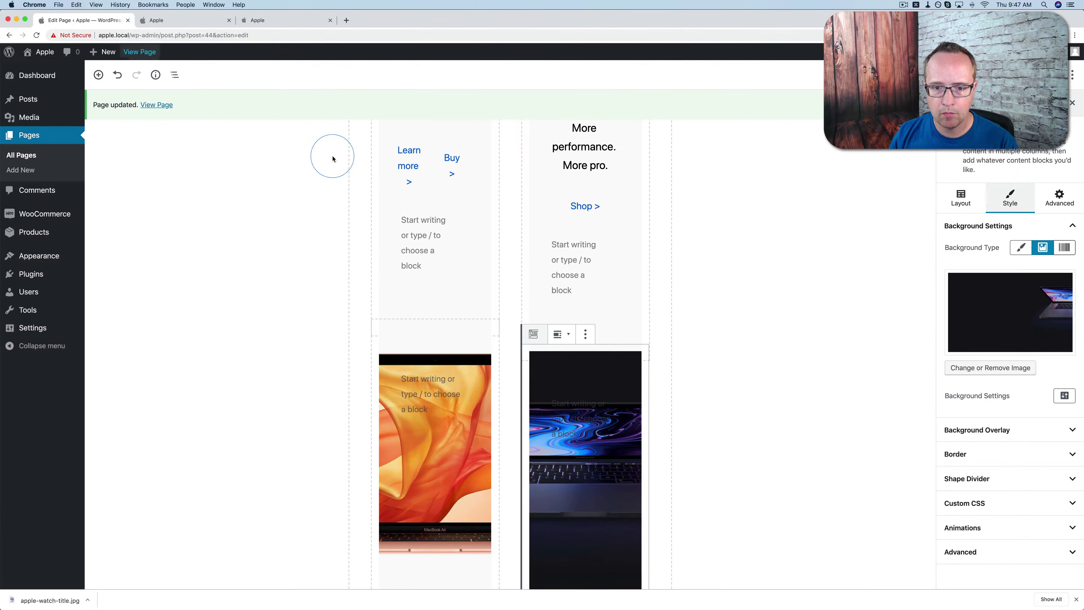
{"action": "scroll", "coordinate": [547, 250], "scroll_direction": "up", "scroll_amount": 5}
{"action": "left_click", "coordinate": [506, 208]}
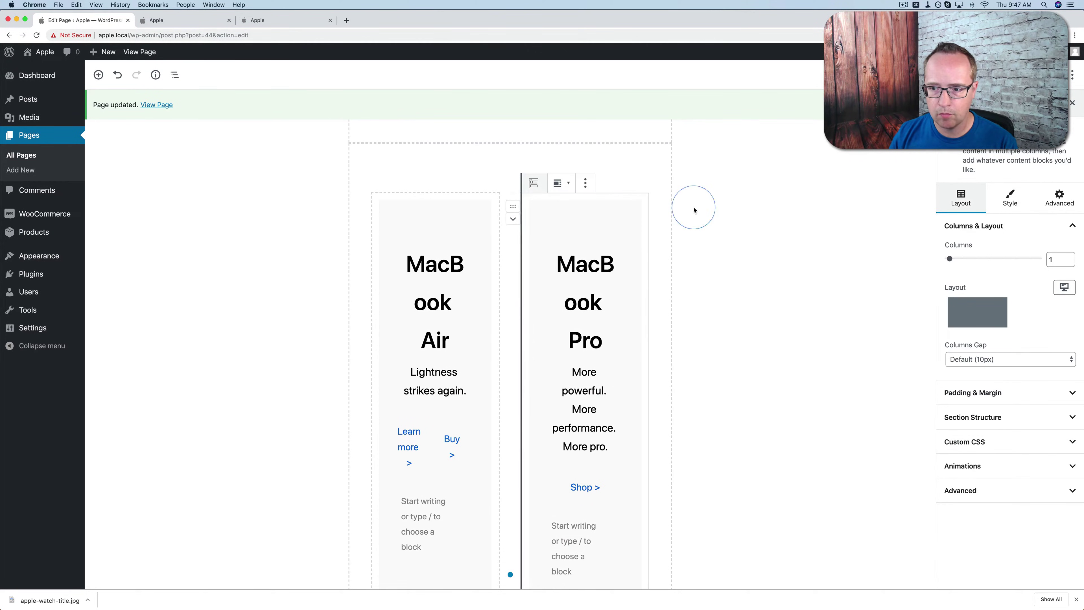
{"action": "left_click", "coordinate": [1020, 206]}
{"action": "left_click", "coordinate": [952, 295]}
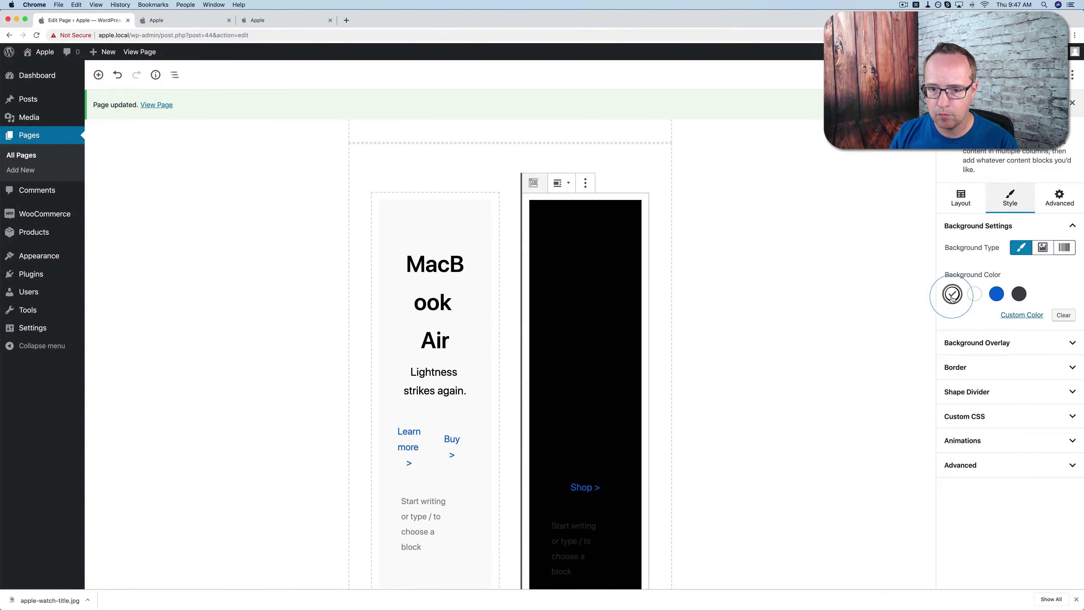
{"action": "left_click", "coordinate": [274, 20]}
{"action": "left_click", "coordinate": [81, 20]}
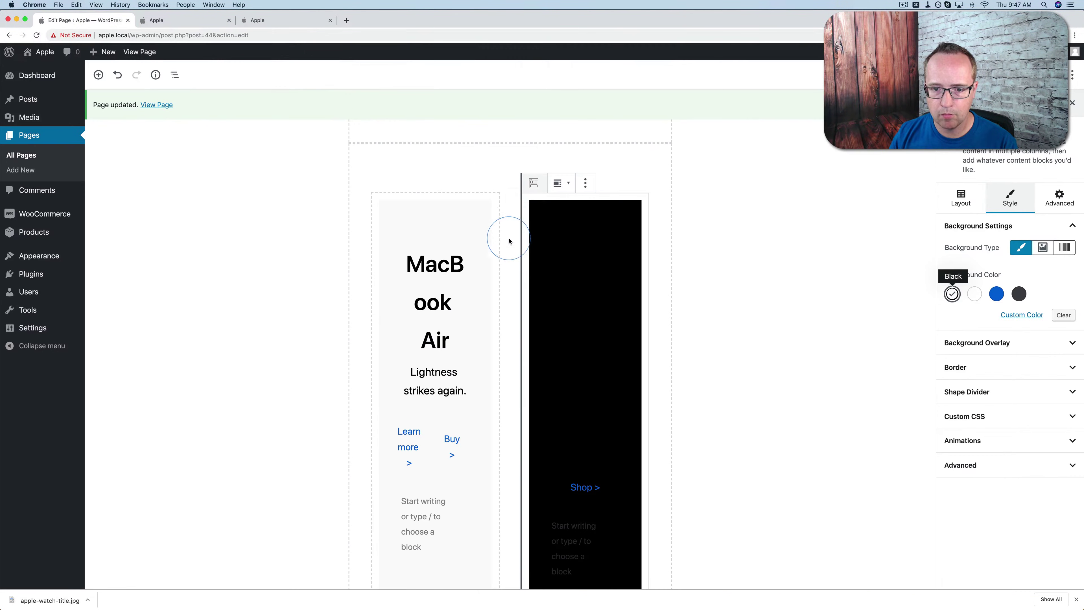
Step: Change the MacBook Pro heading and tagline to white and review the MacBook tiles on the rebuilt page
{"action": "left_click", "coordinate": [573, 245]}
{"action": "left_click", "coordinate": [974, 255]}
{"action": "left_click", "coordinate": [586, 399]}
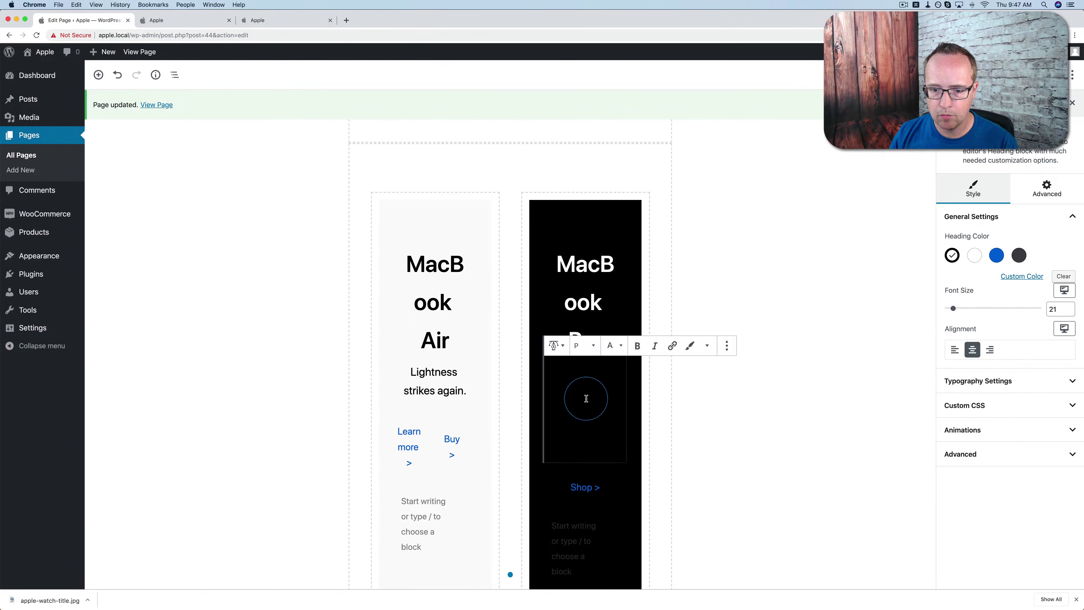
{"action": "left_click", "coordinate": [977, 258]}
{"action": "scroll", "coordinate": [777, 232], "scroll_direction": "down", "scroll_amount": 5}
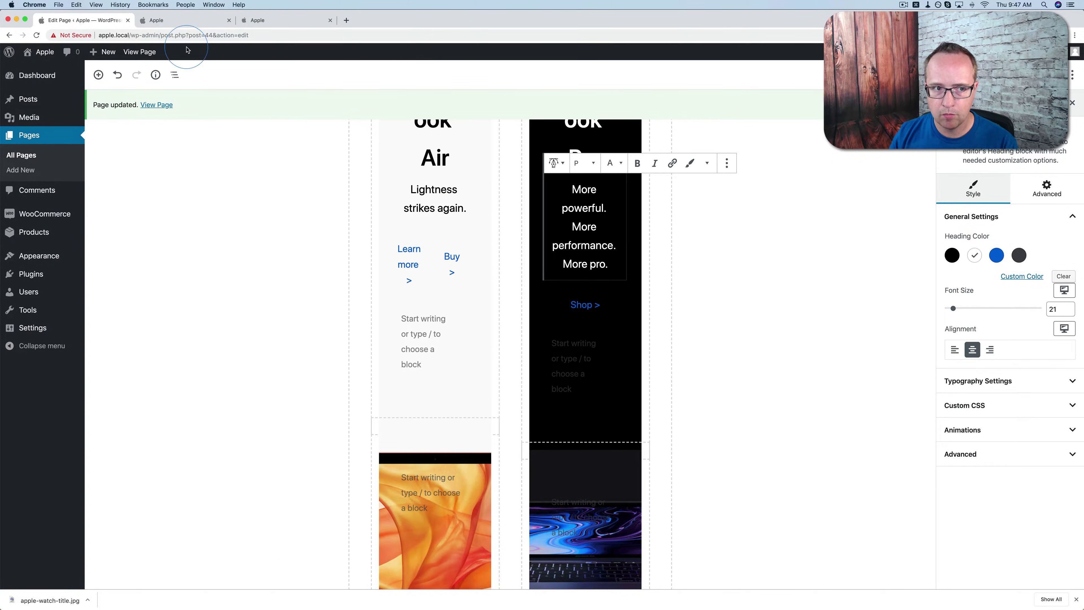
{"action": "left_click", "coordinate": [183, 20]}
{"action": "scroll", "coordinate": [289, 327], "scroll_direction": "down", "scroll_amount": 7}
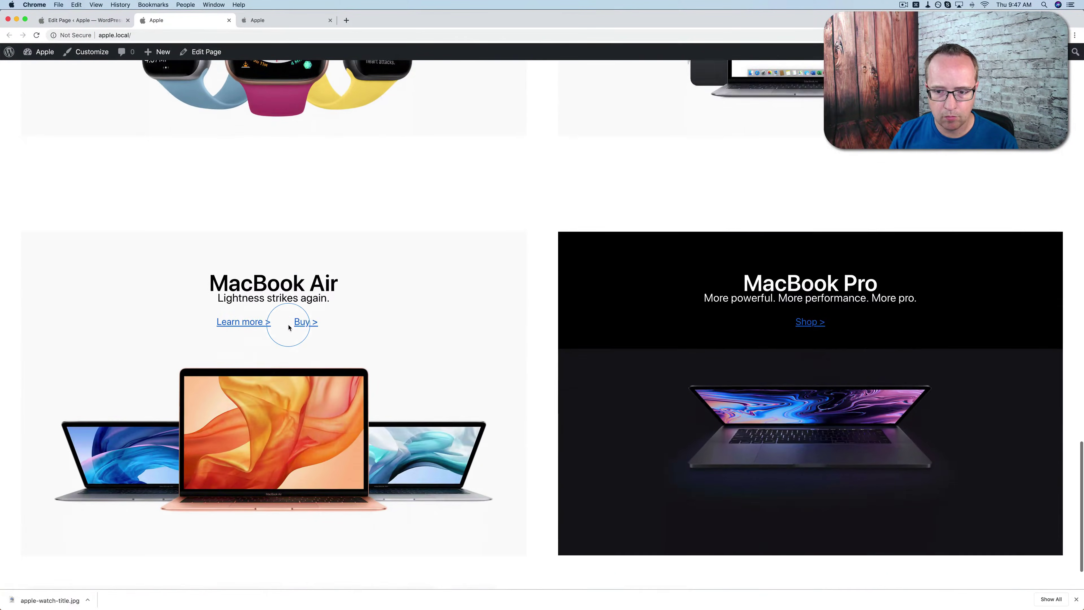
{"action": "scroll", "coordinate": [289, 328], "scroll_direction": "down", "scroll_amount": 3}
{"action": "scroll", "coordinate": [289, 328], "scroll_direction": "up", "scroll_amount": 4}
{"action": "scroll", "coordinate": [288, 327], "scroll_direction": "down", "scroll_amount": 5}
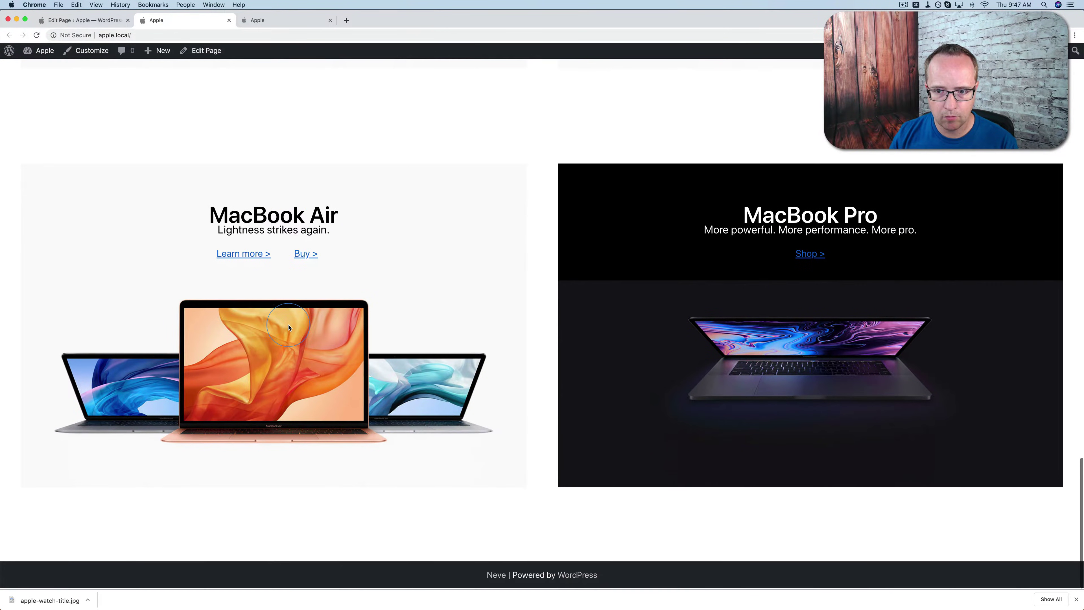
Step: Set the bottom margin of the MacBook Pro heading to -5
{"action": "left_click", "coordinate": [81, 21]}
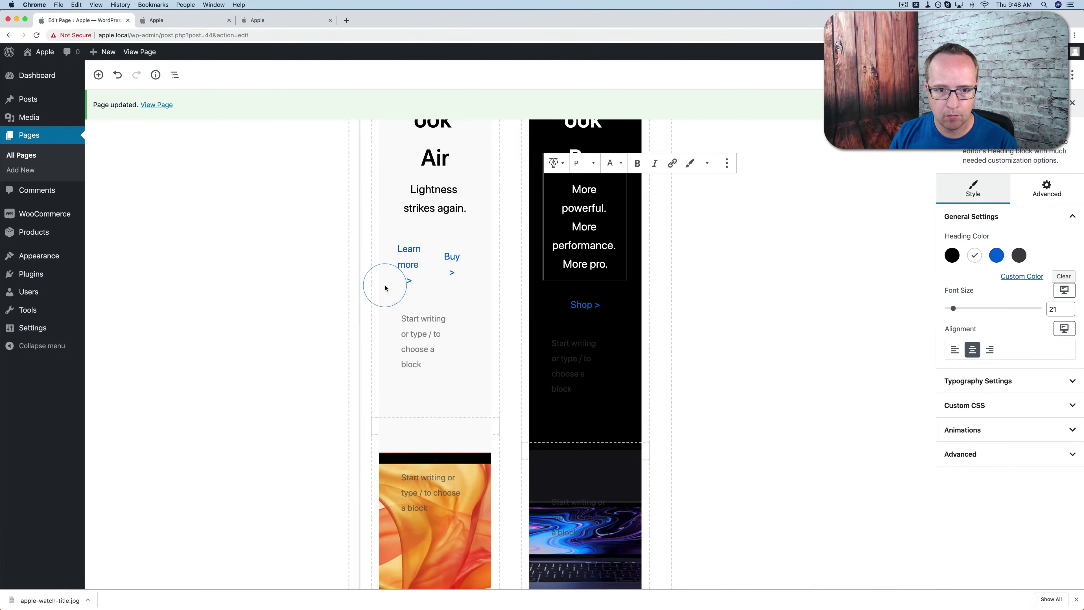
{"action": "scroll", "coordinate": [443, 206], "scroll_direction": "up", "scroll_amount": 2}
{"action": "left_click", "coordinate": [443, 207]}
{"action": "left_click", "coordinate": [581, 170]}
{"action": "left_click", "coordinate": [1048, 188]}
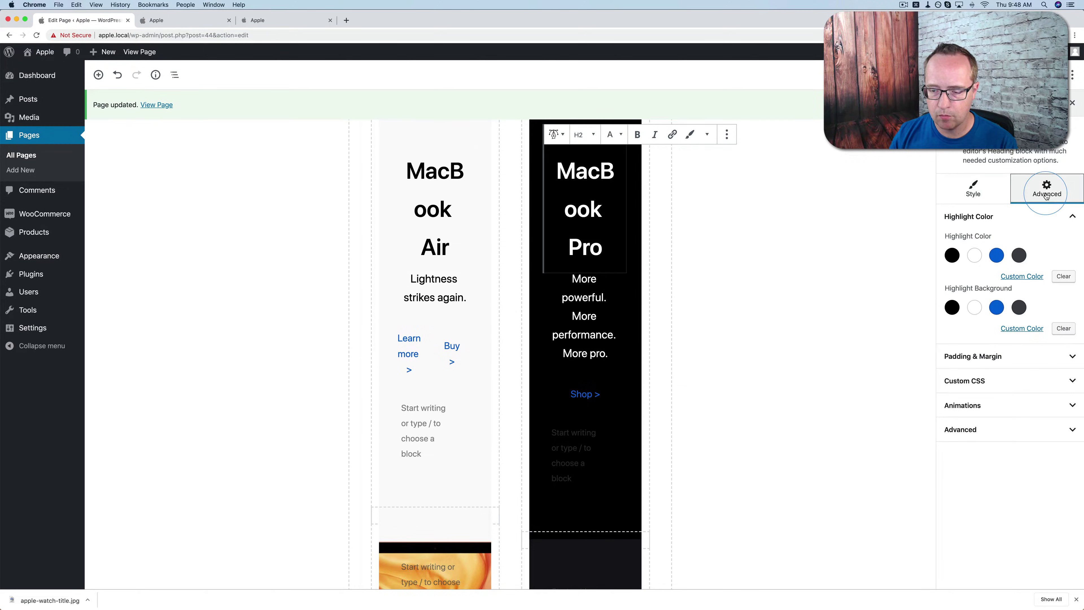
{"action": "left_click", "coordinate": [1007, 358]}
{"action": "left_click", "coordinate": [1010, 450]}
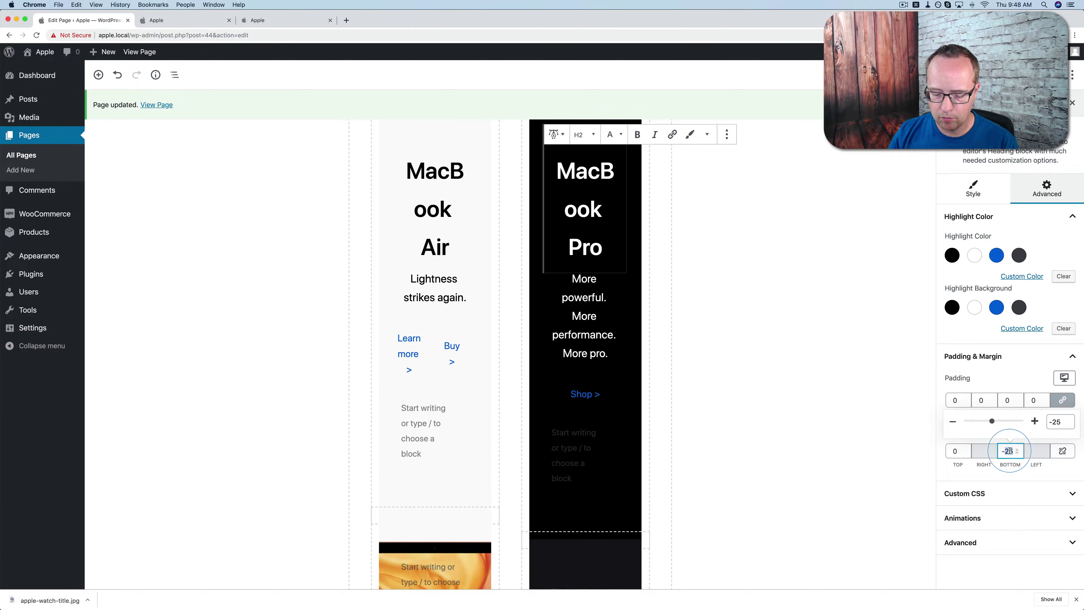
{"action": "type", "text": "5"}
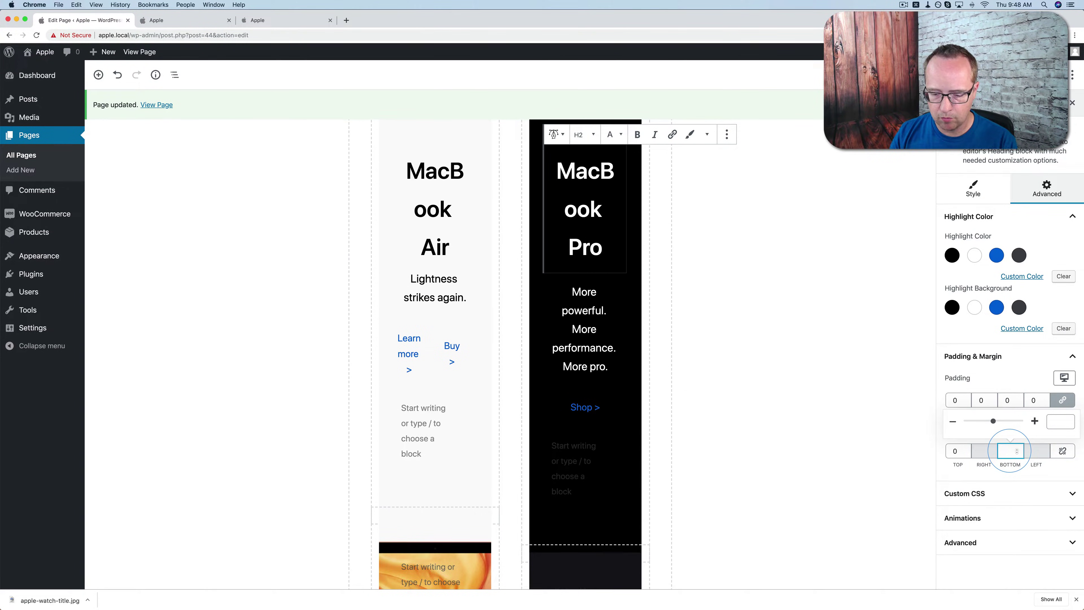
{"action": "left_click", "coordinate": [726, 136]}
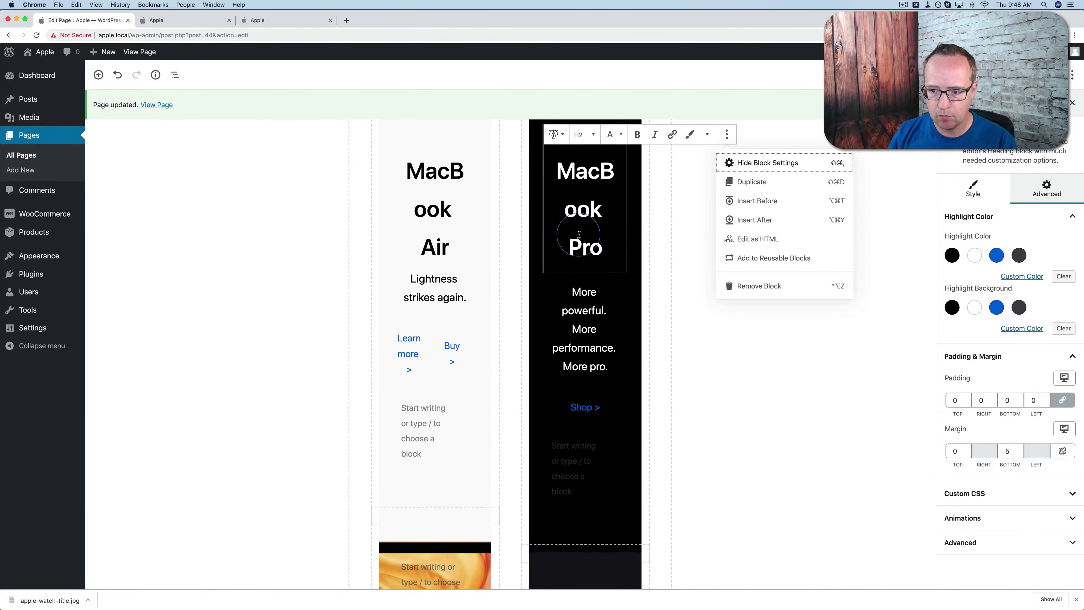
{"action": "left_click", "coordinate": [1006, 451]}
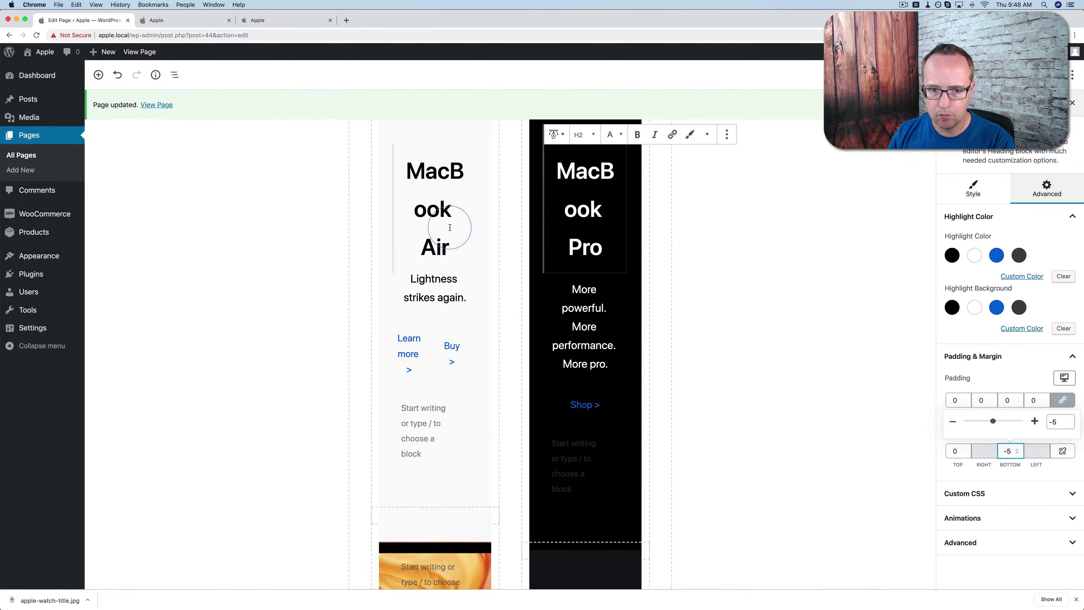
Step: Set the bottom margin of the MacBook Air heading to -5 and reload the rebuilt page to check the spacing
{"action": "left_click", "coordinate": [440, 205]}
{"action": "left_click", "coordinate": [577, 135]}
{"action": "left_click", "coordinate": [1047, 188]}
{"action": "left_click", "coordinate": [996, 356]}
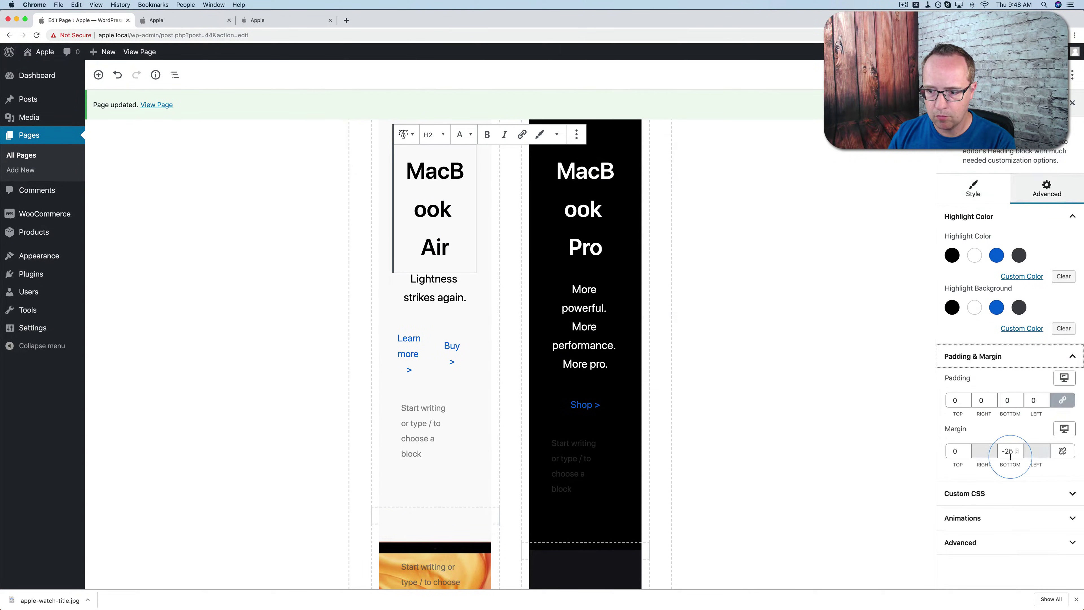
{"action": "double_click", "coordinate": [1010, 451]}
{"action": "type", "text": "5"}
{"action": "left_click", "coordinate": [164, 22]}
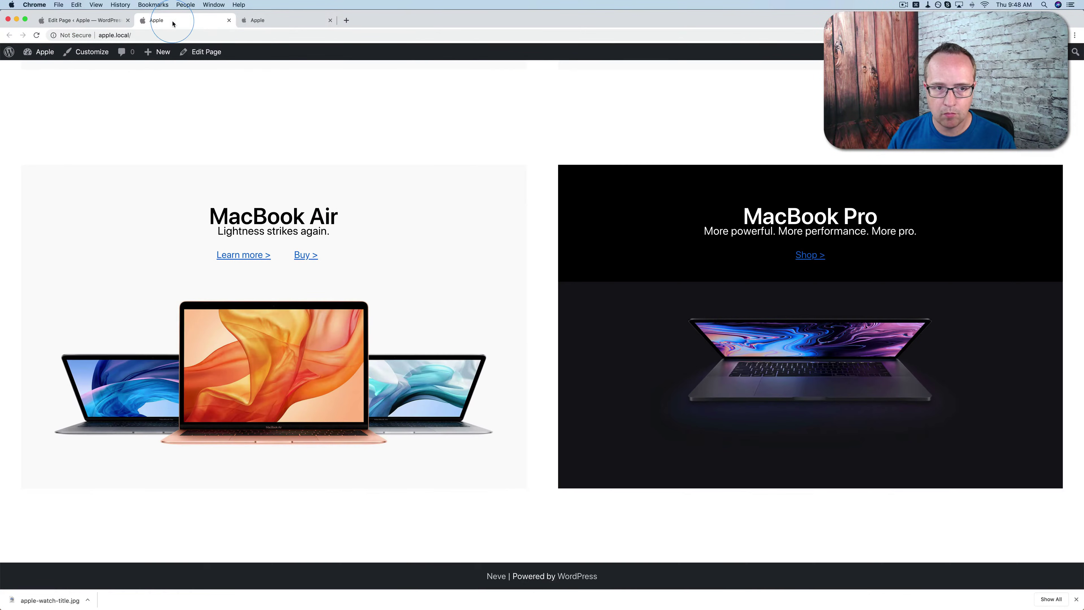
{"action": "key", "text": "super+r"}
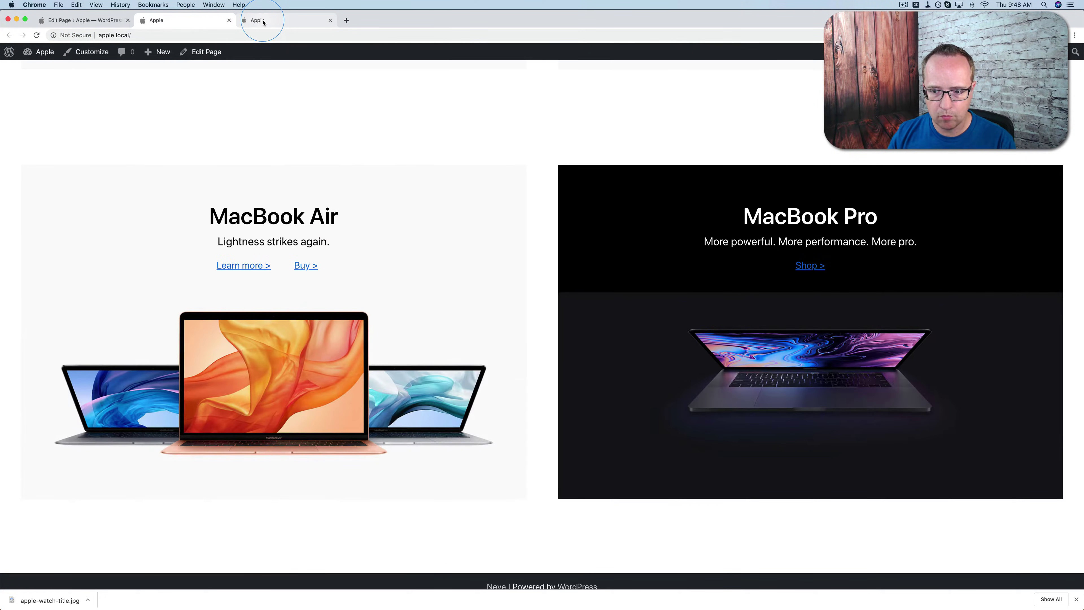
Step: Select the MacBook tile row and compare the gaps around the tiles on the rebuilt page with the original Apple homepage
{"action": "left_click", "coordinate": [76, 20]}
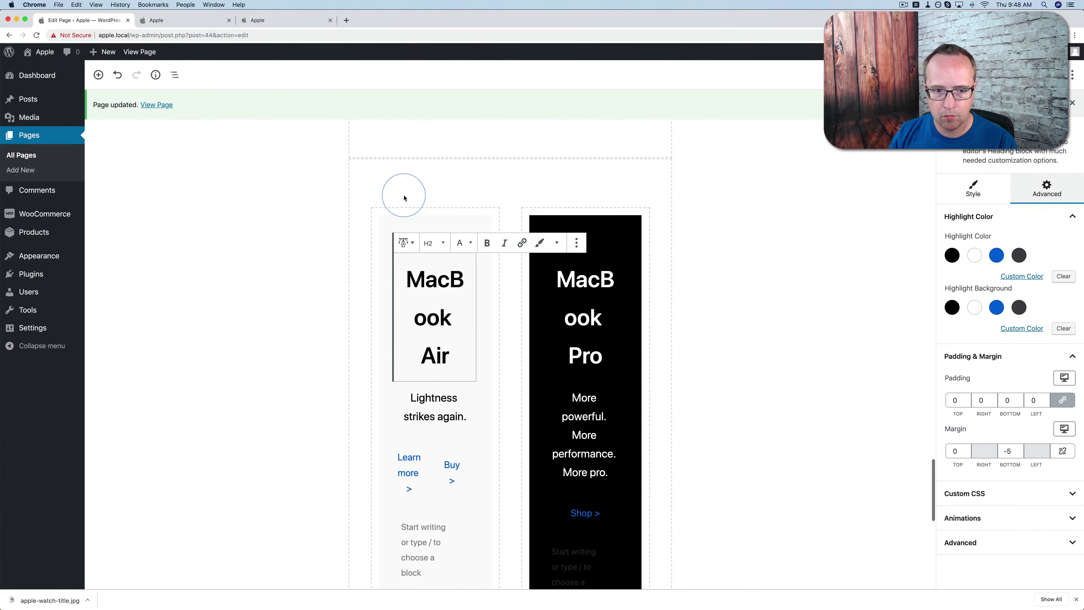
{"action": "left_click", "coordinate": [334, 170]}
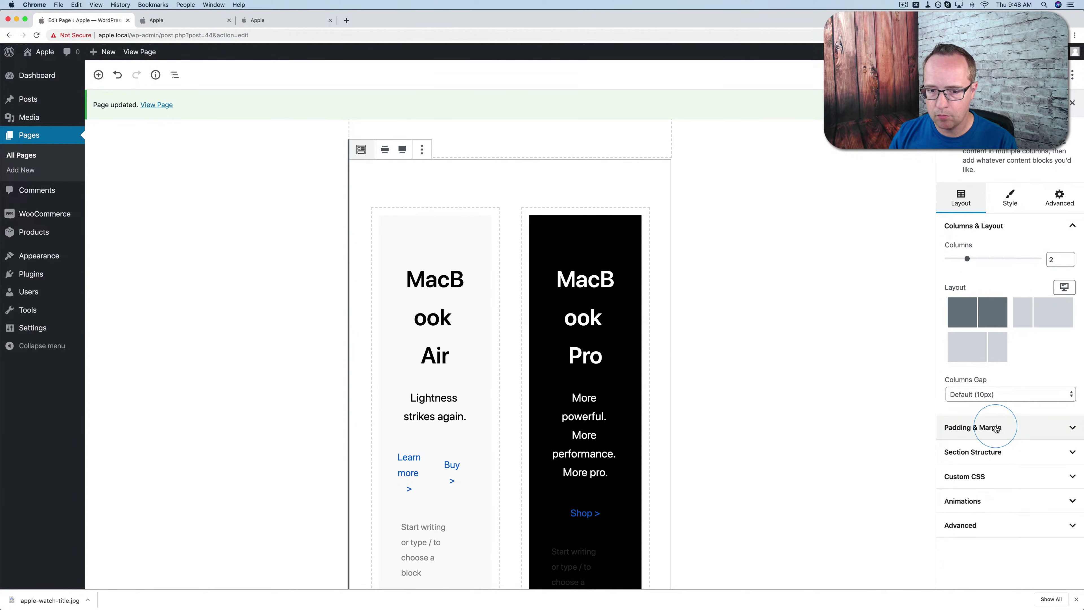
{"action": "left_click", "coordinate": [201, 20]}
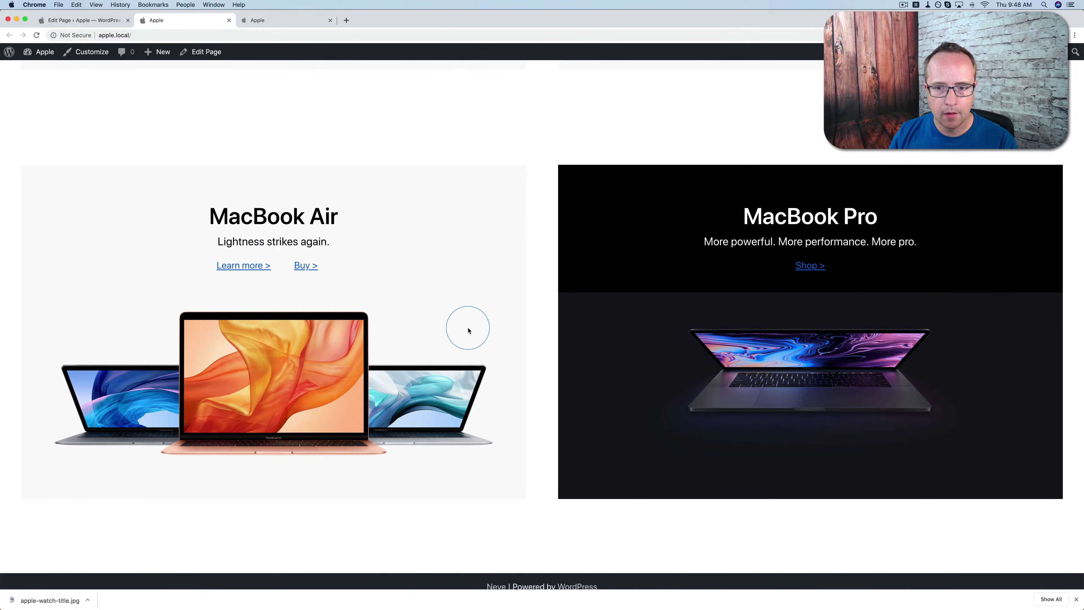
{"action": "scroll", "coordinate": [468, 330], "scroll_direction": "up", "scroll_amount": 3}
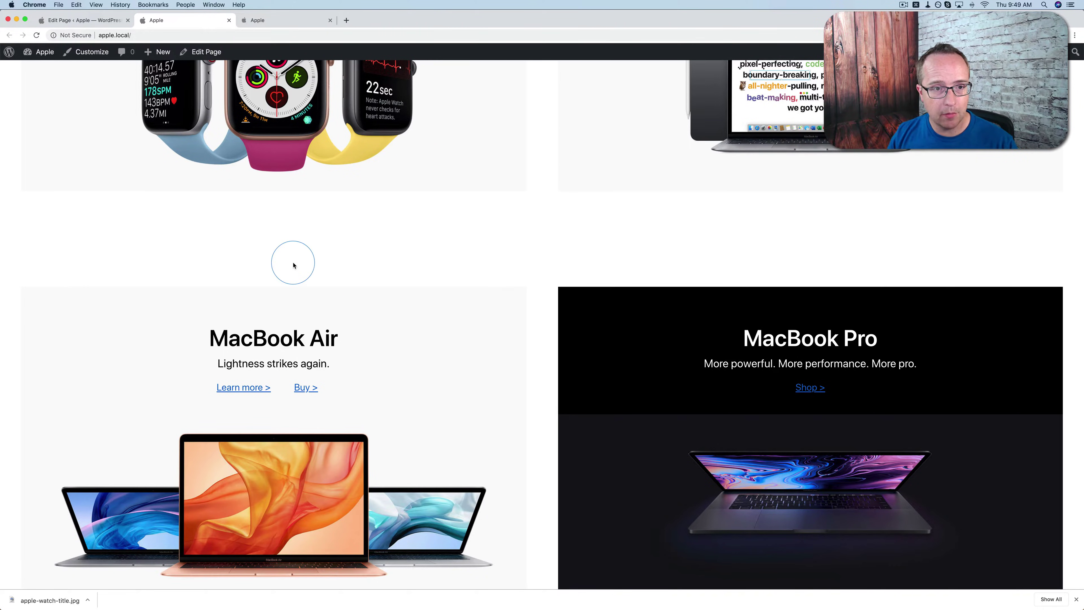
{"action": "left_click", "coordinate": [267, 23]}
{"action": "scroll", "coordinate": [353, 249], "scroll_direction": "up", "scroll_amount": 1}
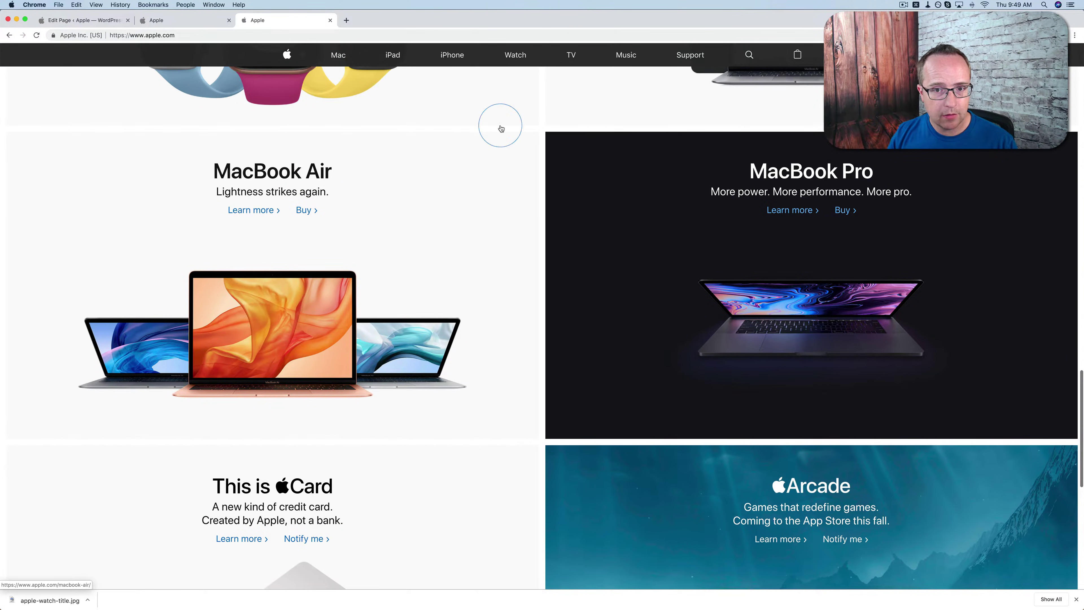
{"action": "left_click", "coordinate": [116, 22]}
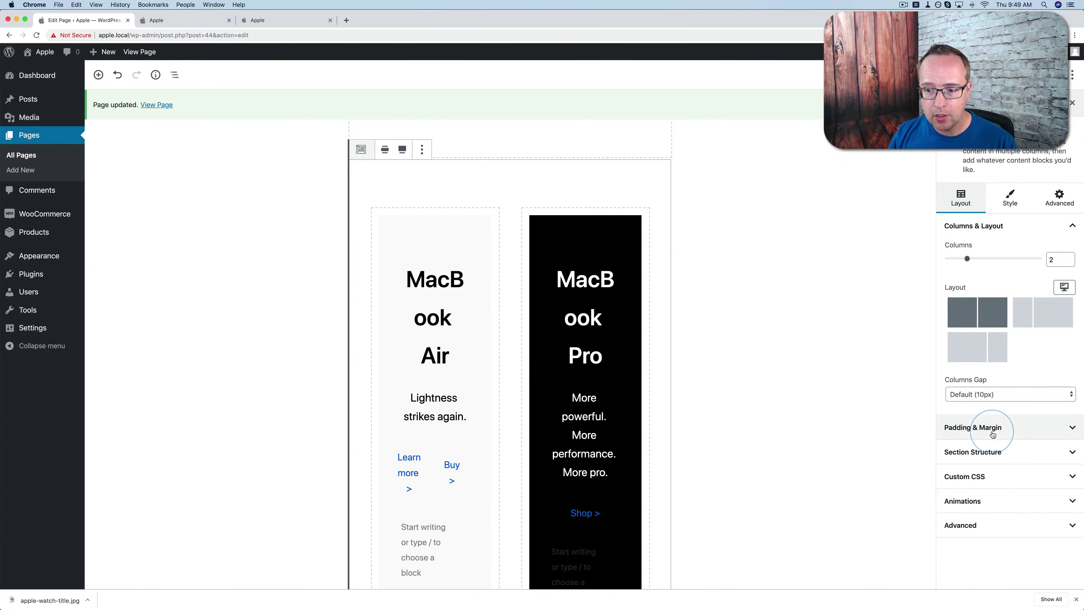
Step: Set the MacBook tile row's padding to 0 on all sides and its top margin to 0, and adjust its bottom margin
{"action": "left_click", "coordinate": [993, 434]}
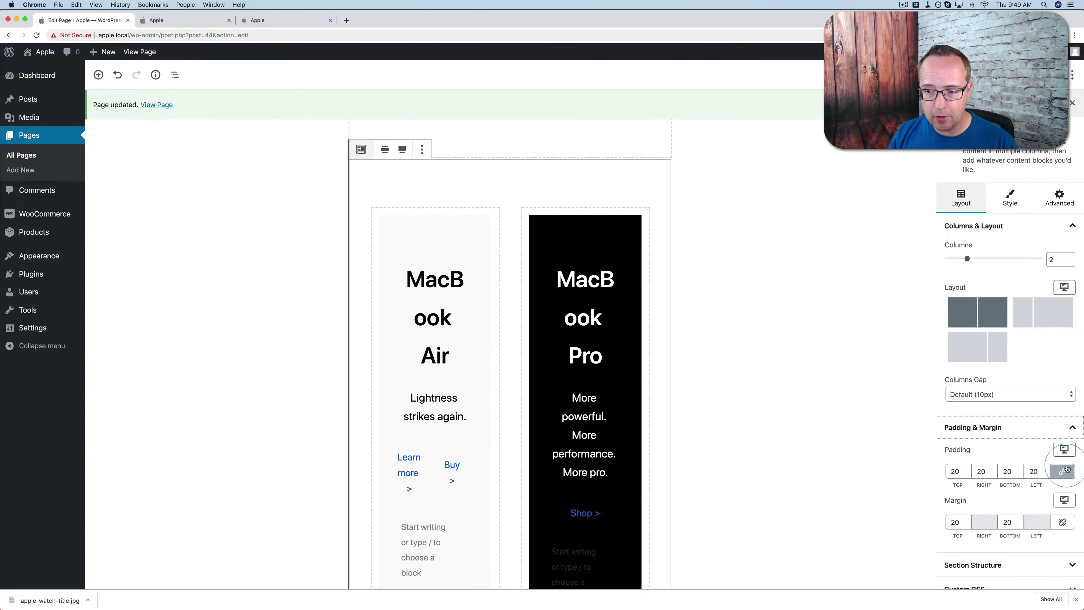
{"action": "left_click", "coordinate": [955, 472]}
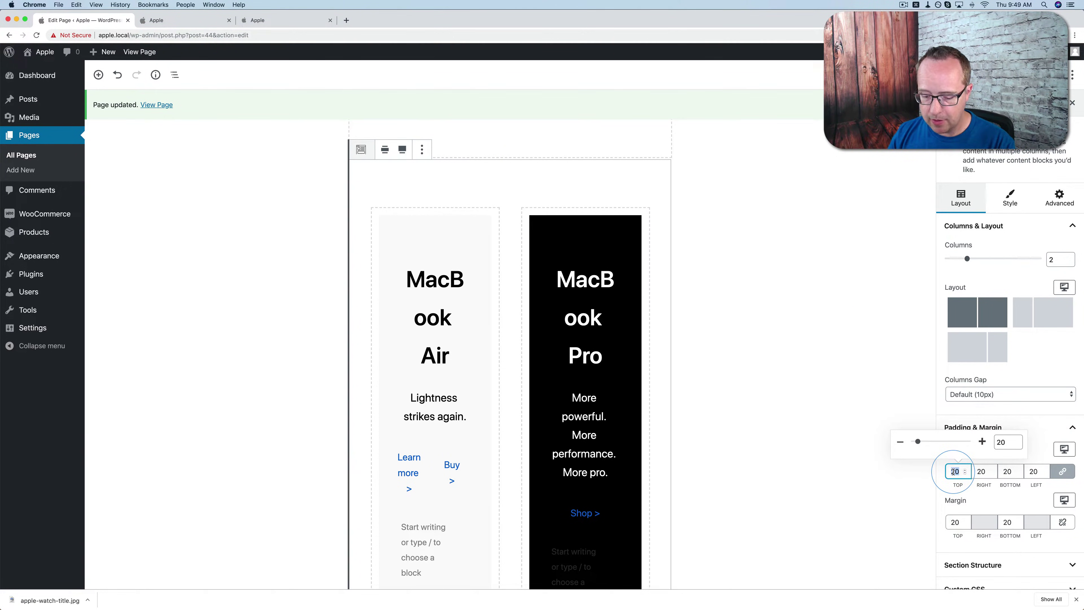
{"action": "type", "text": "0"}
{"action": "left_click", "coordinate": [954, 522]}
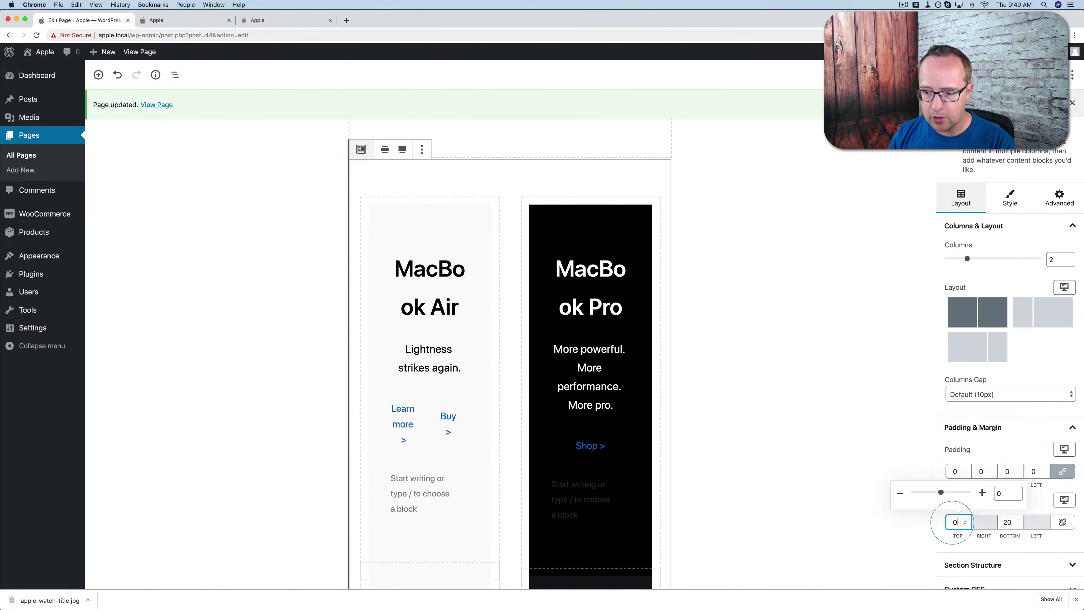
{"action": "left_click", "coordinate": [1002, 524]}
{"action": "left_click", "coordinate": [763, 379]}
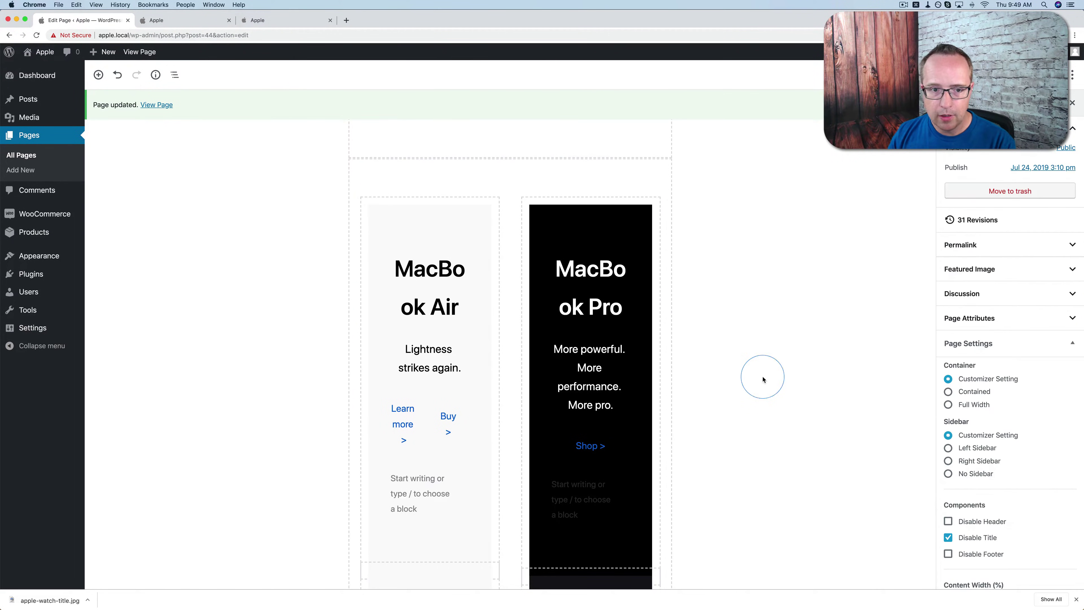
Step: Set the MacBook Air text section's padding to 0 on all sides and its top margin to 0
{"action": "left_click", "coordinate": [352, 210]}
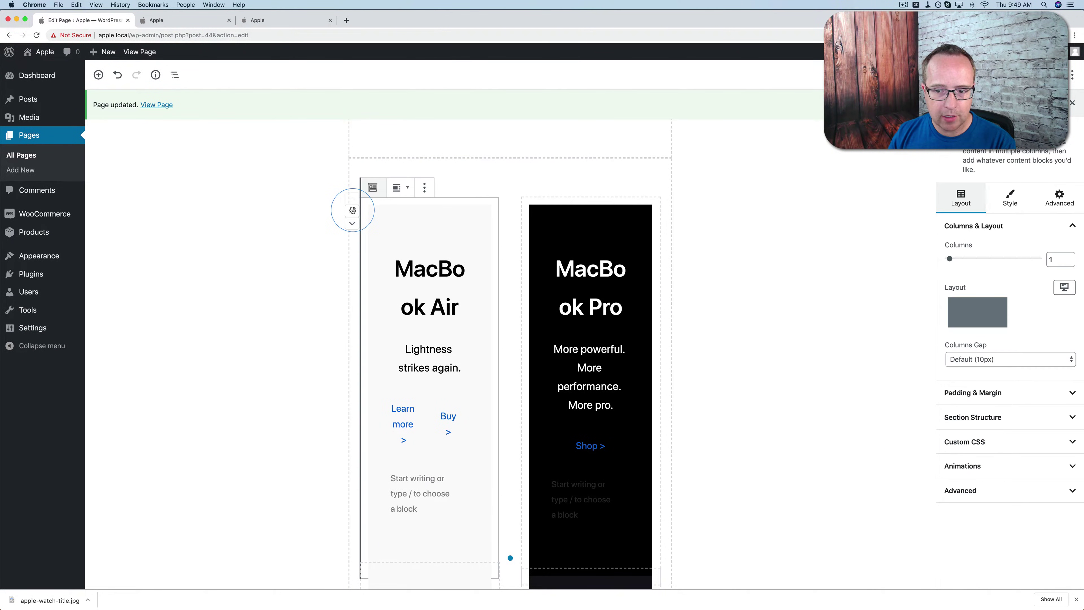
{"action": "left_click", "coordinate": [978, 393]}
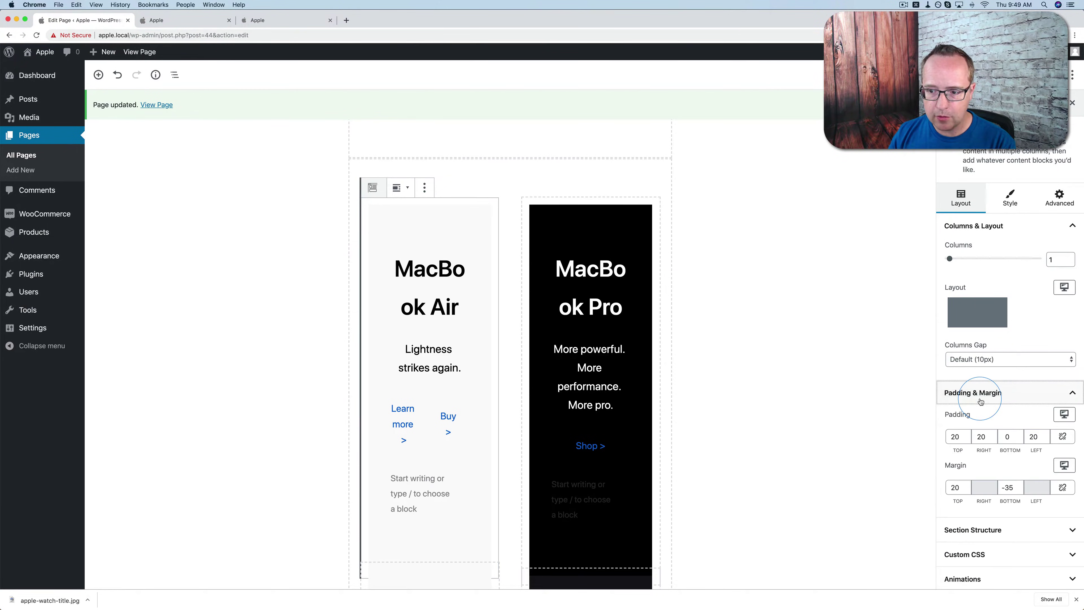
{"action": "double_click", "coordinate": [954, 436]}
{"action": "type", "text": "0"}
{"action": "key", "text": "Tab"}
{"action": "type", "text": "200"}
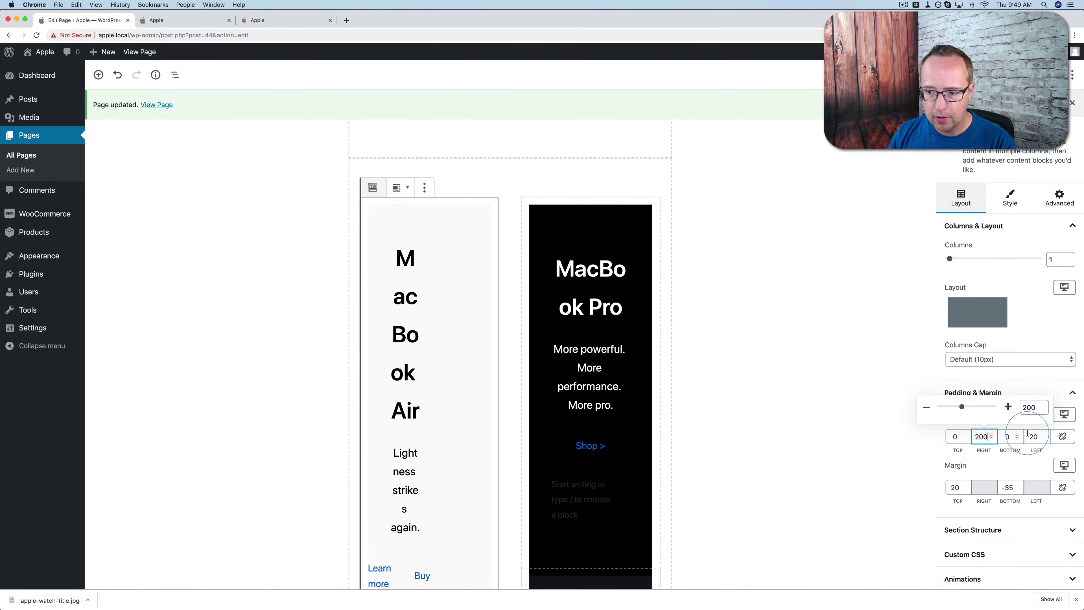
{"action": "double_click", "coordinate": [1034, 436]}
{"action": "type", "text": "0"}
{"action": "double_click", "coordinate": [981, 437]}
{"action": "type", "text": "0"}
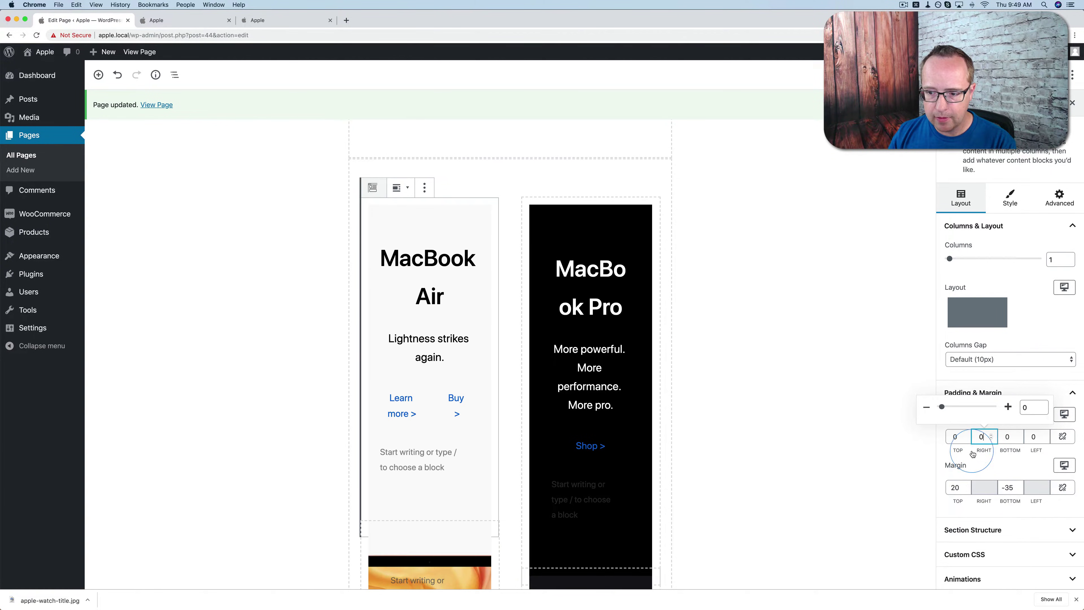
{"action": "double_click", "coordinate": [954, 487]}
{"action": "type", "text": "0"}
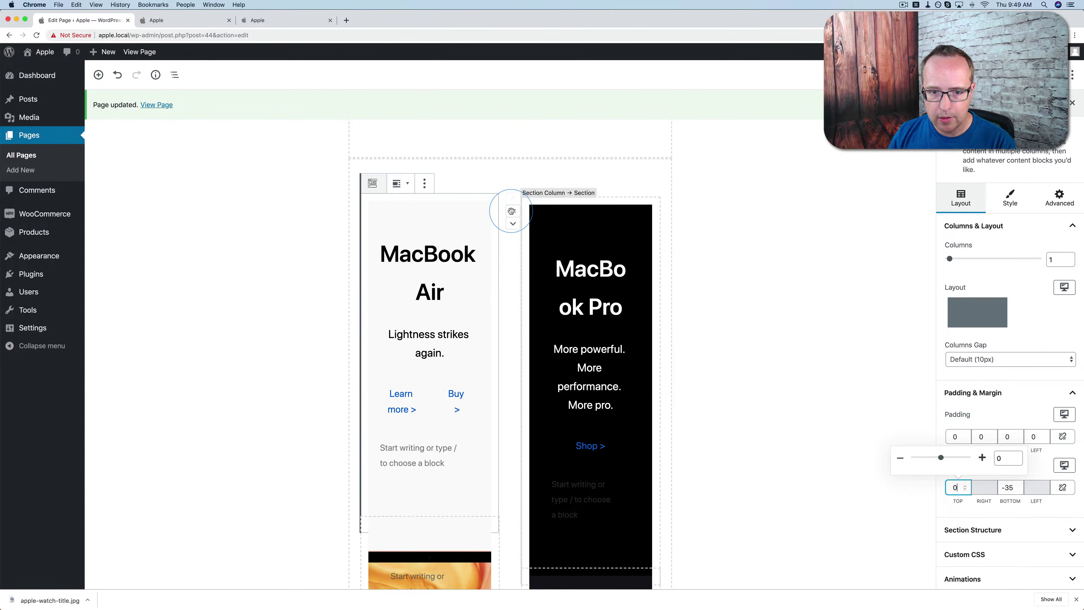
Step: Set the MacBook Pro text section's padding to 0 on all sides and its top margin to 0
{"action": "left_click", "coordinate": [569, 214]}
{"action": "left_click", "coordinate": [989, 343]}
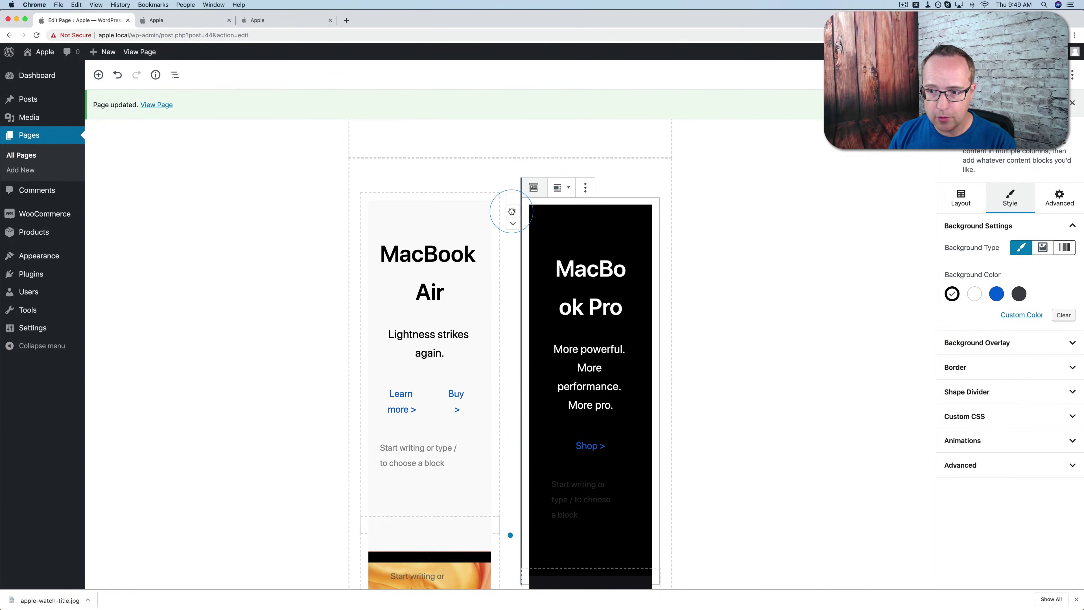
{"action": "left_click", "coordinate": [961, 197]}
{"action": "left_click", "coordinate": [996, 394]}
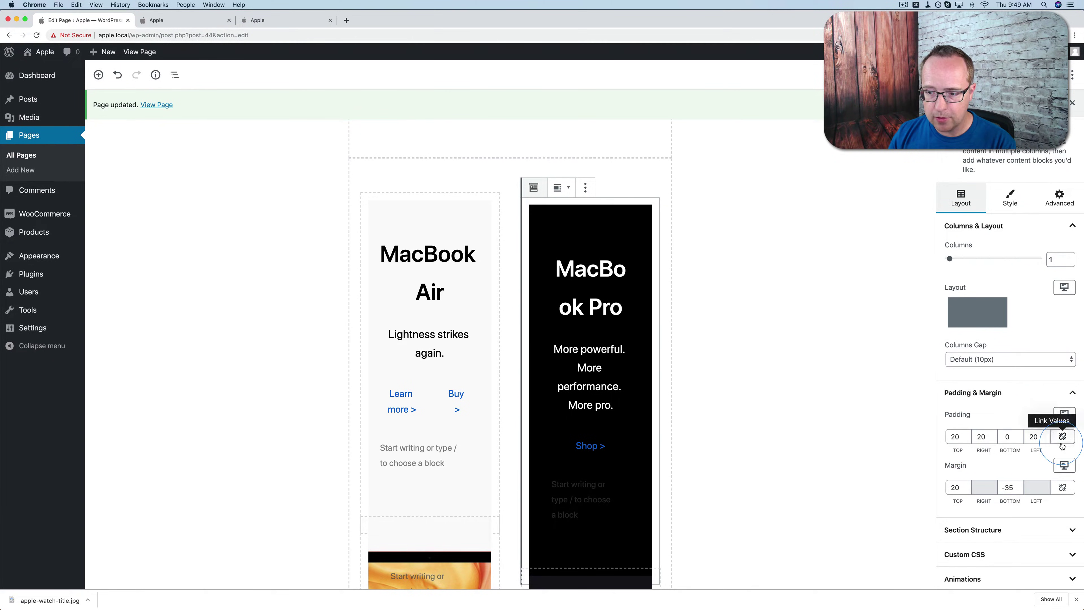
{"action": "left_click", "coordinate": [1063, 436]}
{"action": "left_click", "coordinate": [1037, 436]}
{"action": "type", "text": "0"}
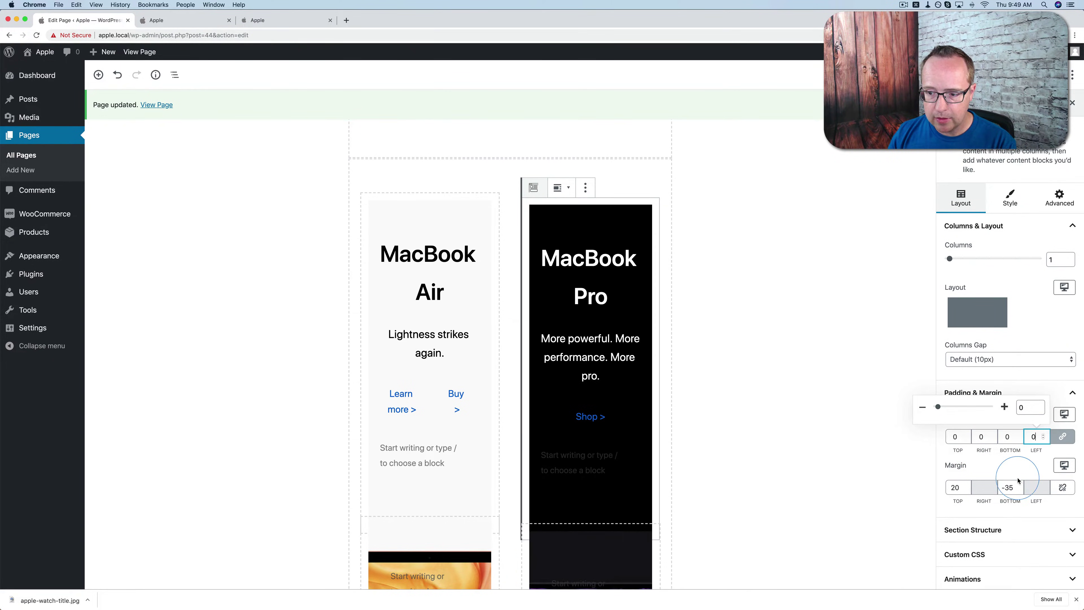
{"action": "left_click", "coordinate": [957, 487]}
{"action": "type", "text": "0"}
{"action": "left_click", "coordinate": [1013, 486]}
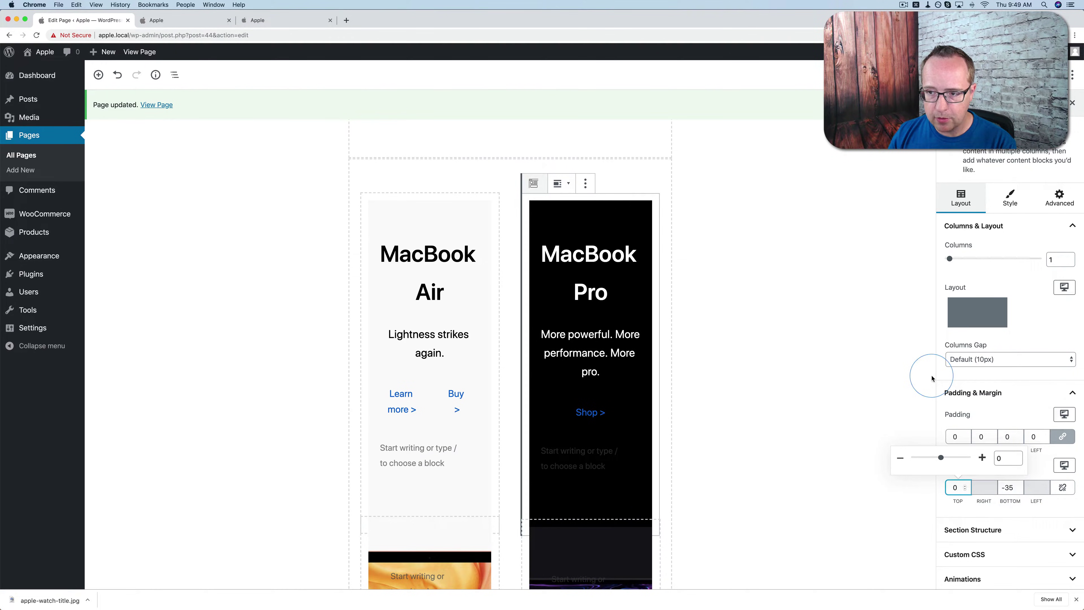
Step: Save the page and reload the rebuilt homepage to check the spacing around the MacBook tiles
{"action": "key", "text": "super+s"}
{"action": "left_click", "coordinate": [159, 23]}
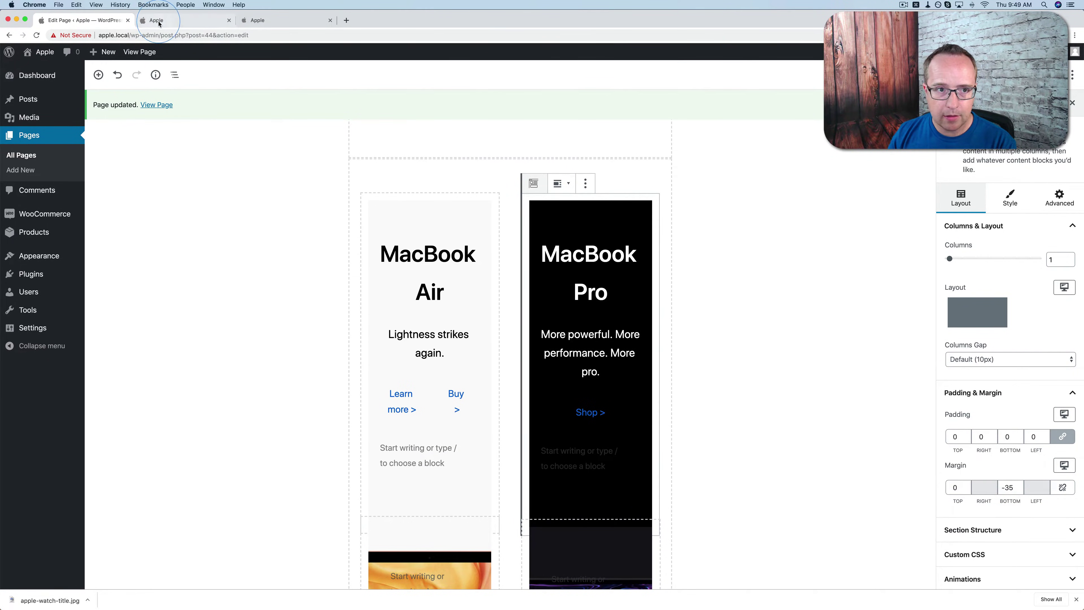
{"action": "left_click", "coordinate": [212, 26]}
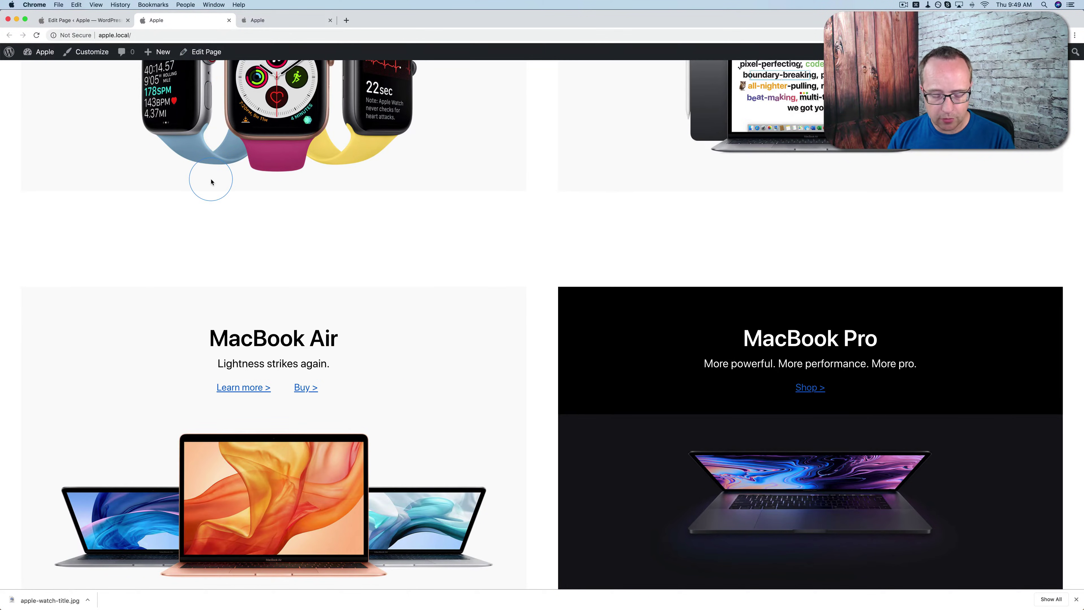
{"action": "key", "text": "super+r"}
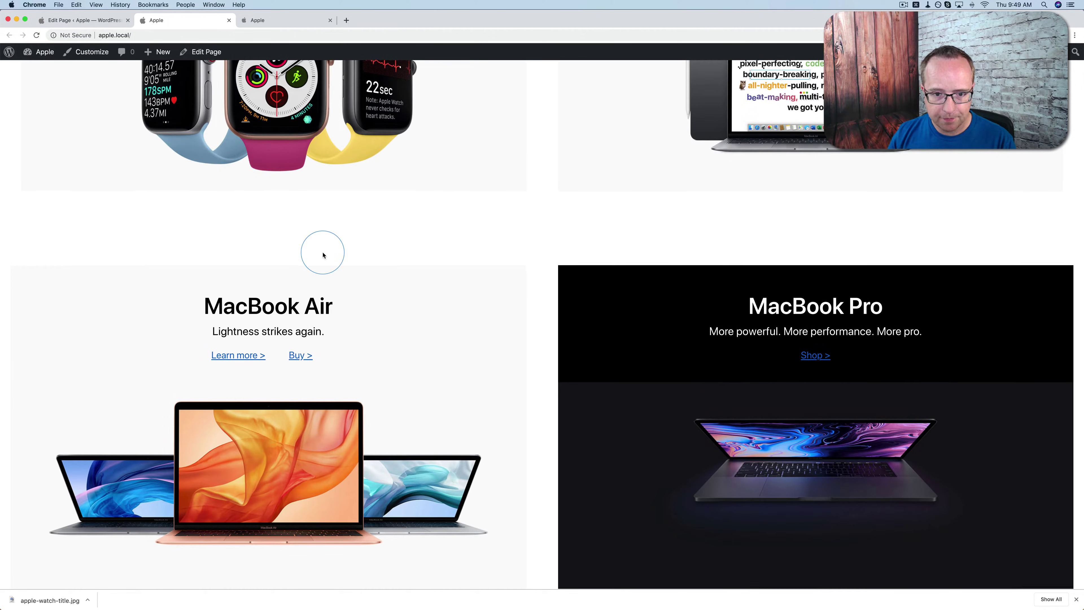
{"action": "scroll", "coordinate": [325, 249], "scroll_direction": "down", "scroll_amount": 3}
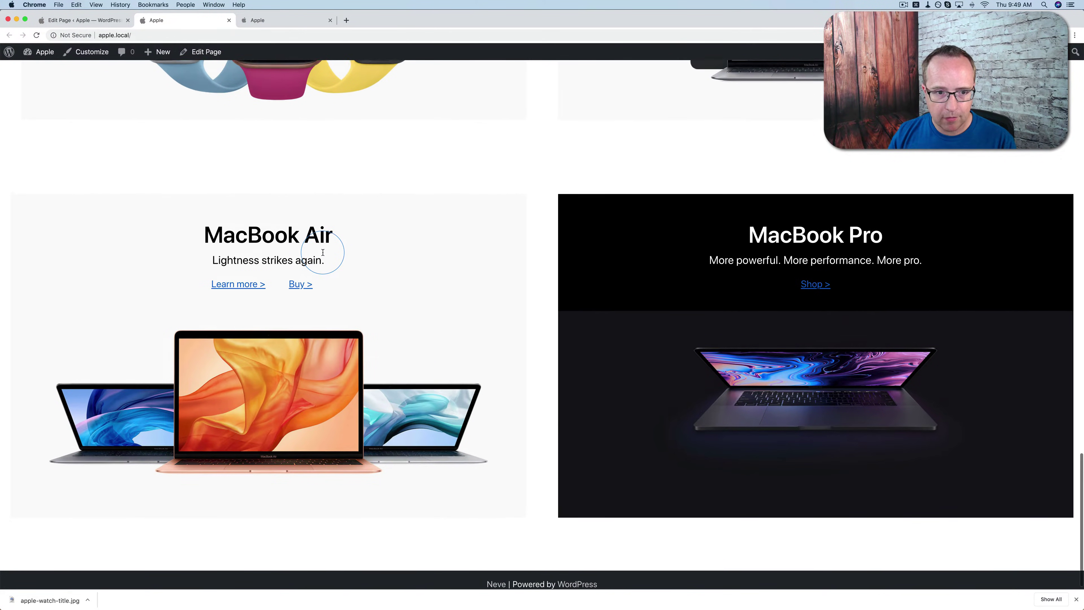
{"action": "scroll", "coordinate": [316, 239], "scroll_direction": "up", "scroll_amount": 4}
Step: Set the padding of the row holding the Apple Watch and college offer tiles to 0 on all sides, with top and bottom margins of 0
{"action": "left_click", "coordinate": [107, 22]}
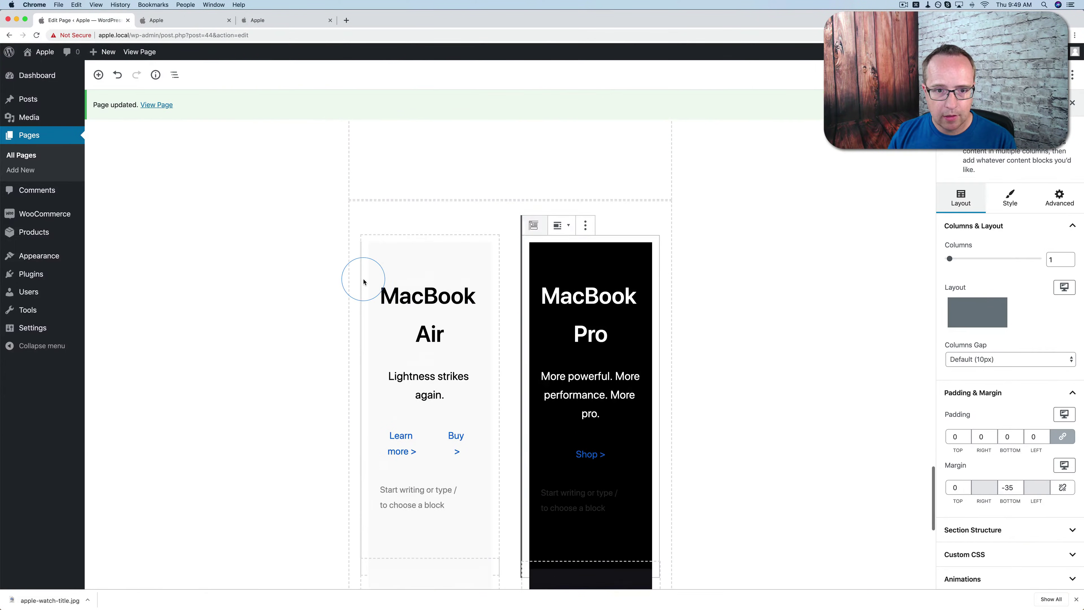
{"action": "scroll", "coordinate": [363, 281], "scroll_direction": "up", "scroll_amount": 10}
{"action": "scroll", "coordinate": [364, 281], "scroll_direction": "up", "scroll_amount": 10}
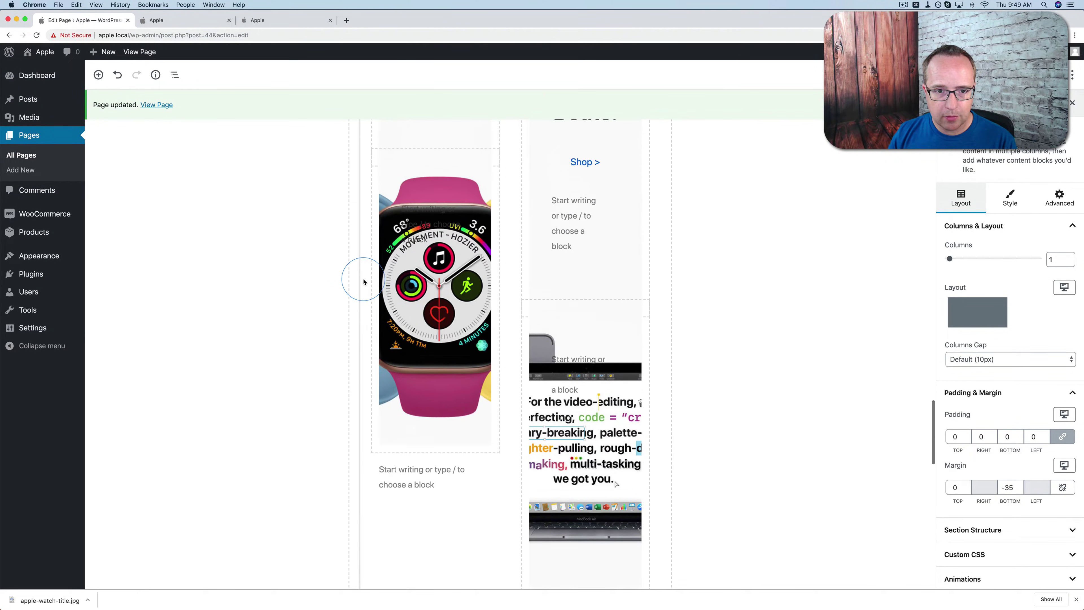
{"action": "scroll", "coordinate": [363, 282], "scroll_direction": "up", "scroll_amount": 2}
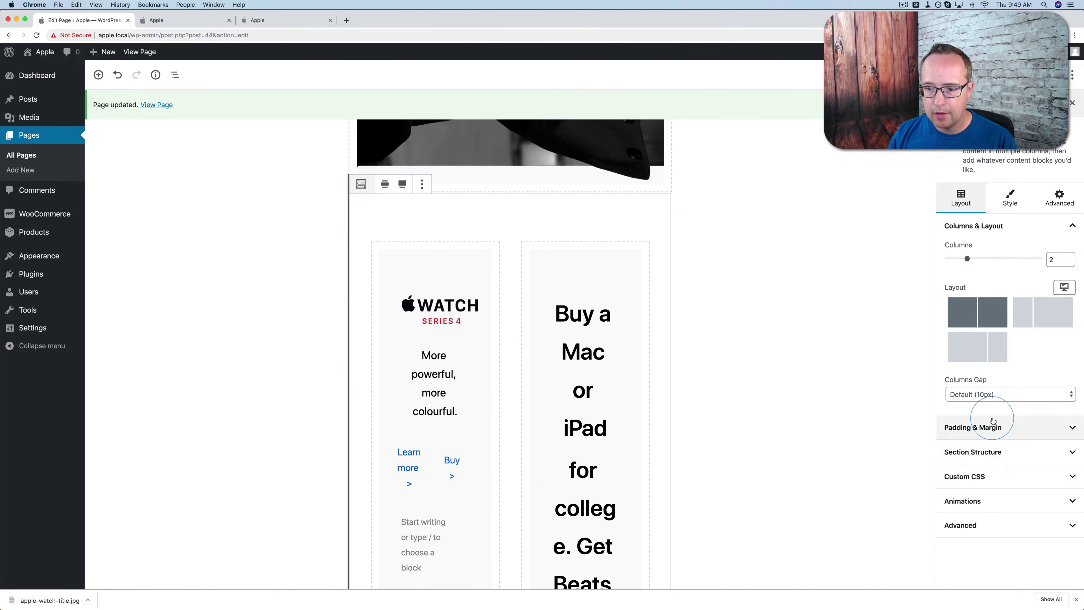
{"action": "left_click", "coordinate": [993, 427]}
{"action": "double_click", "coordinate": [954, 473]}
{"action": "type", "text": "0"}
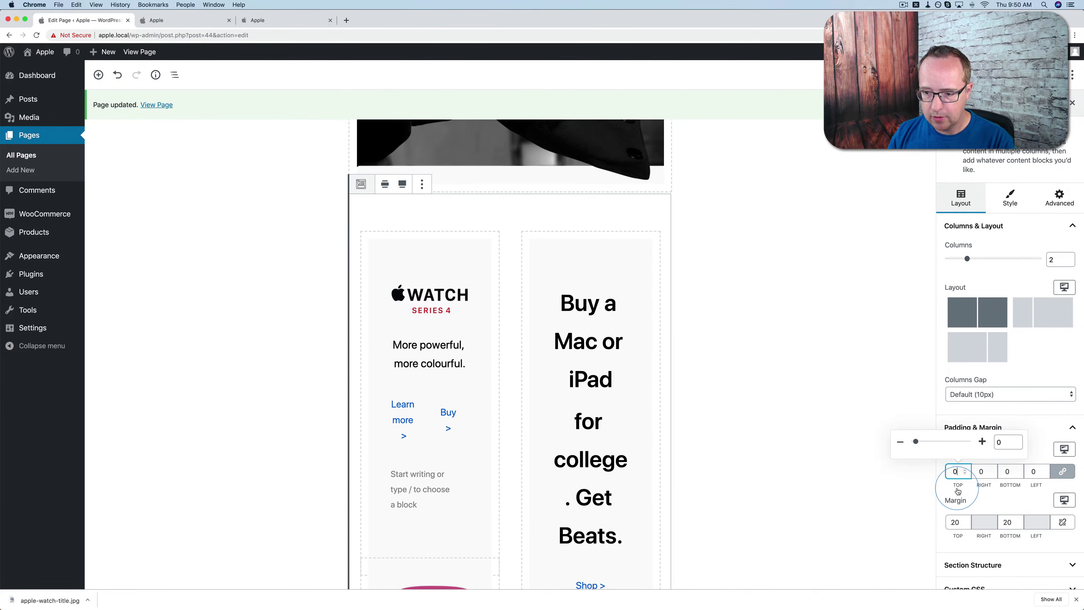
{"action": "double_click", "coordinate": [1003, 524]}
{"action": "type", "text": "0"}
{"action": "left_click", "coordinate": [959, 522]}
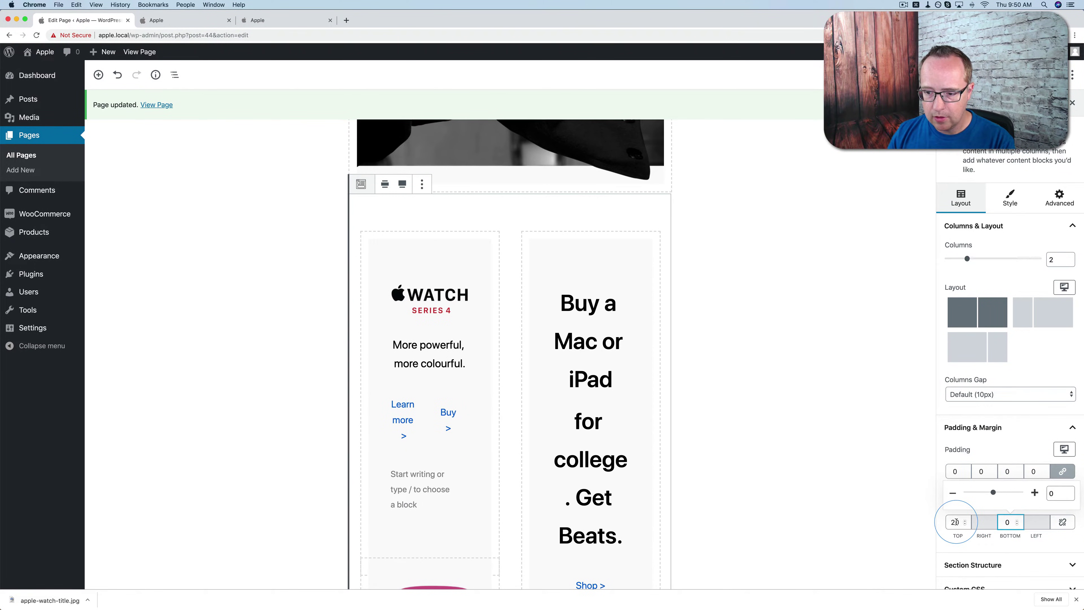
{"action": "type", "text": "0"}
Step: Set the Apple Watch text section's padding to 0 on all sides and its top margin to 0
{"action": "left_click", "coordinate": [355, 245]}
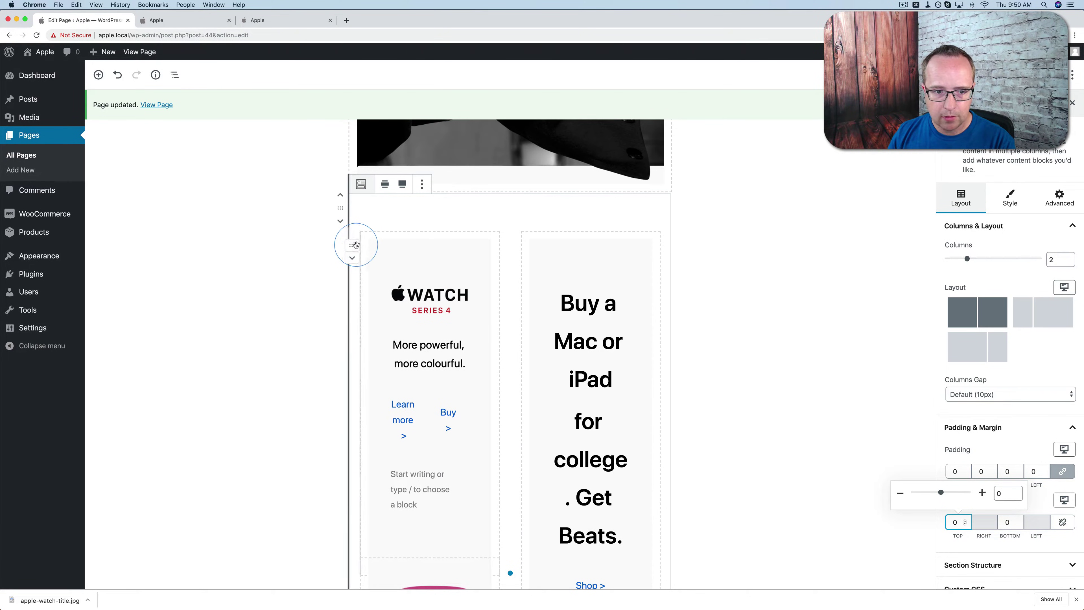
{"action": "left_click", "coordinate": [1010, 399]}
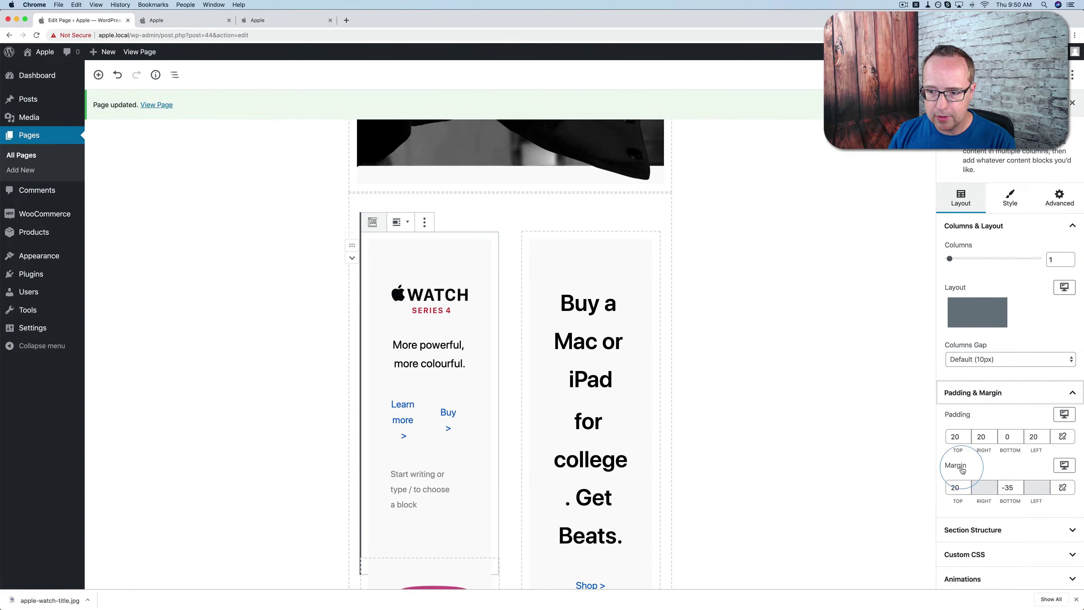
{"action": "left_click", "coordinate": [1063, 437]}
{"action": "left_click_drag", "start_coordinate": [1037, 435], "coordinate": [1026, 438]}
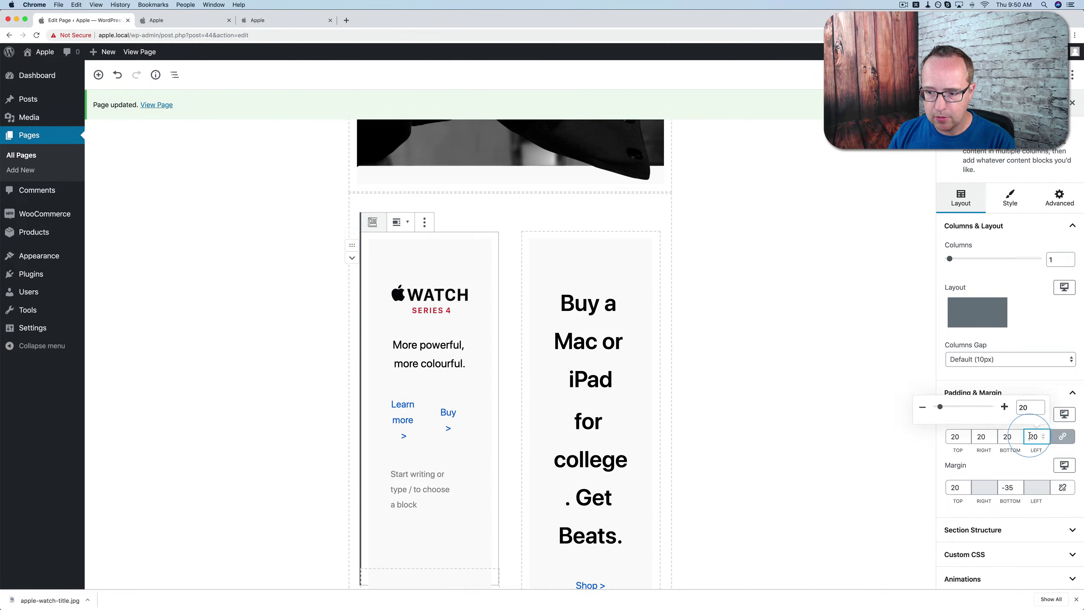
{"action": "type", "text": "0"}
{"action": "double_click", "coordinate": [965, 488]}
{"action": "type", "text": "0"}
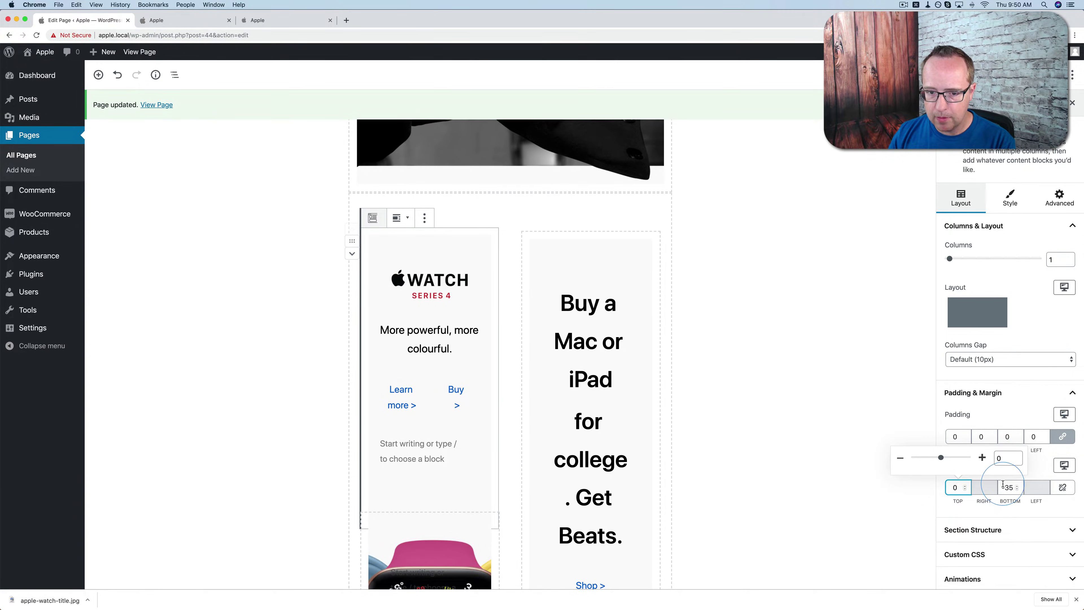
Step: Set the padding of the "Buy a Mac or iPad for college" text section to 0 on all sides and its top margin to 0
{"action": "left_click", "coordinate": [543, 241]}
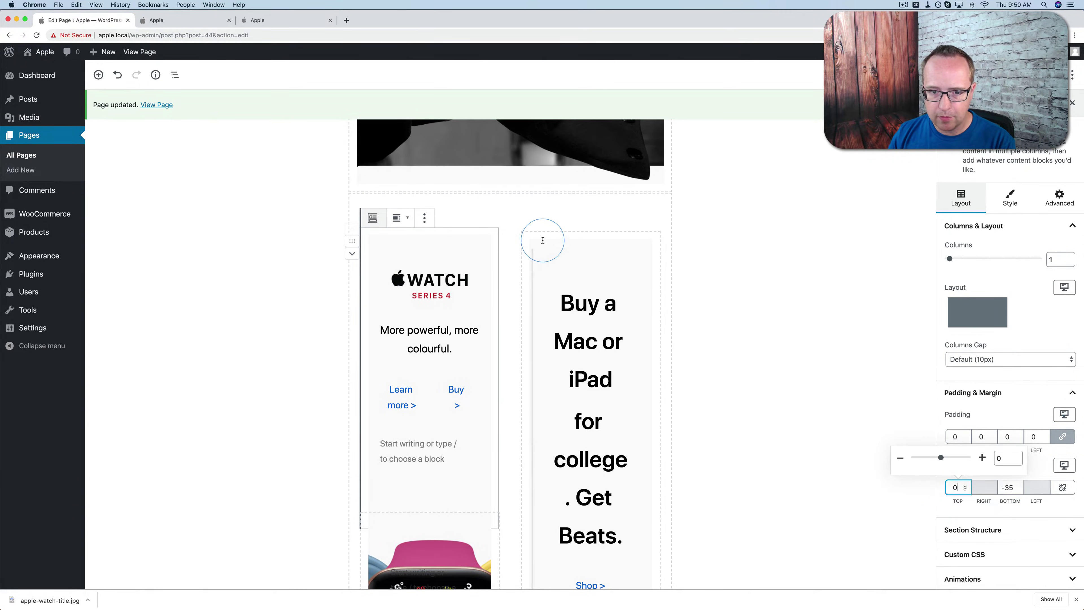
{"action": "left_click", "coordinate": [1003, 389]}
{"action": "left_click", "coordinate": [1062, 436]}
{"action": "double_click", "coordinate": [1033, 436]}
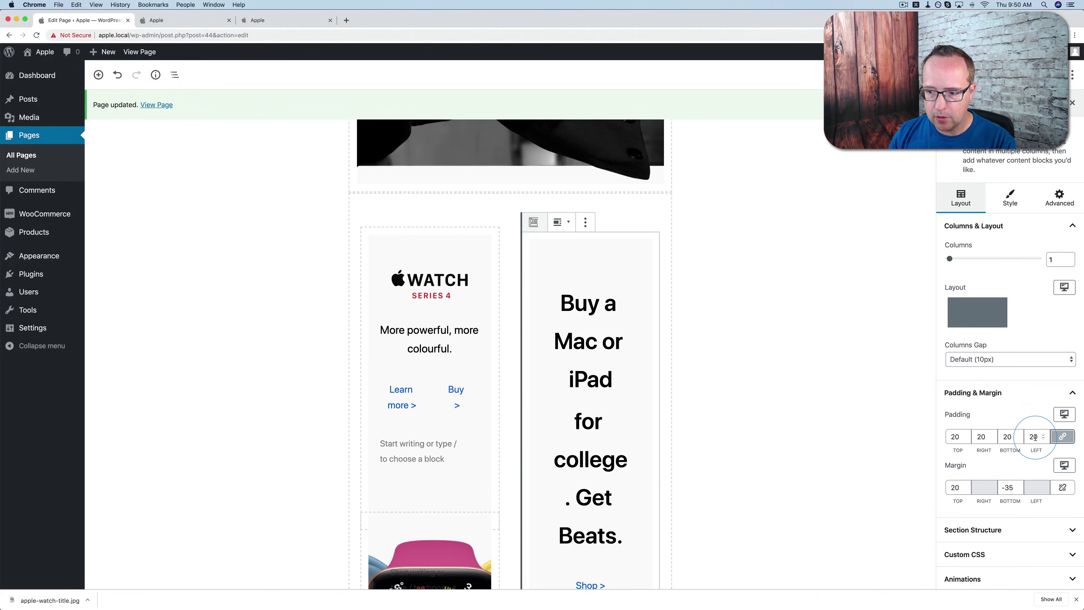
{"action": "type", "text": "0"}
{"action": "left_click", "coordinate": [952, 487]}
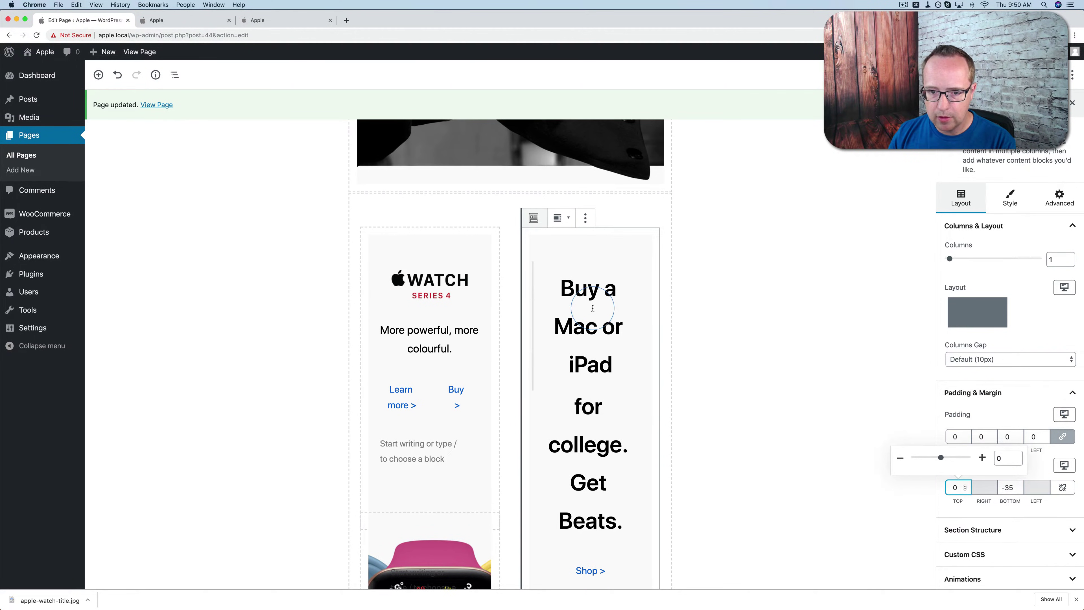
Step: Set the top, bottom and left padding of the laptop image section beneath the college offer text to 0
{"action": "scroll", "coordinate": [522, 338], "scroll_direction": "down", "scroll_amount": 10}
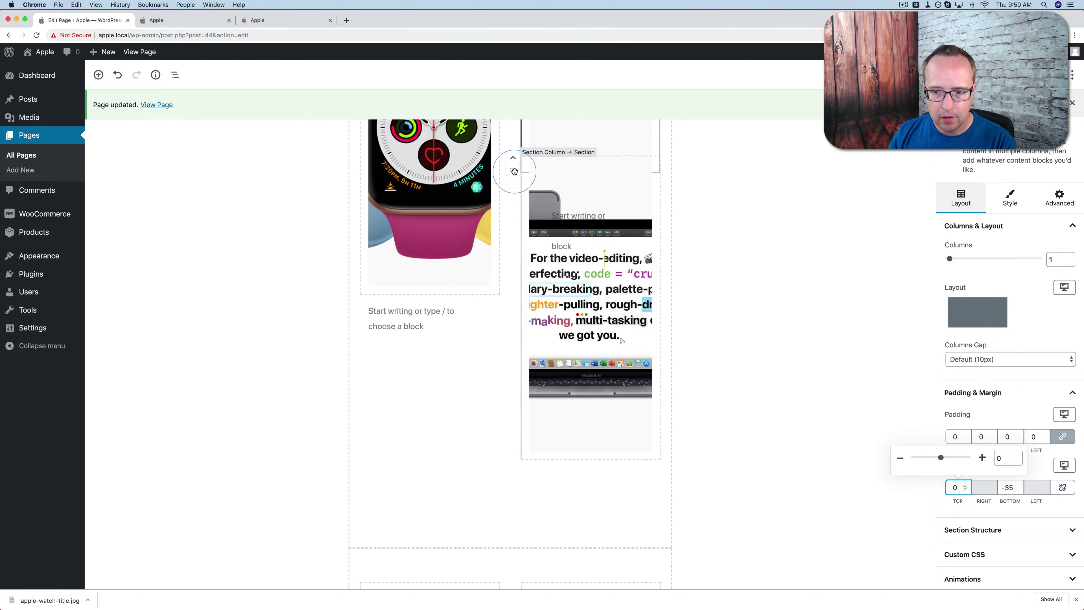
{"action": "left_click", "coordinate": [1010, 198]}
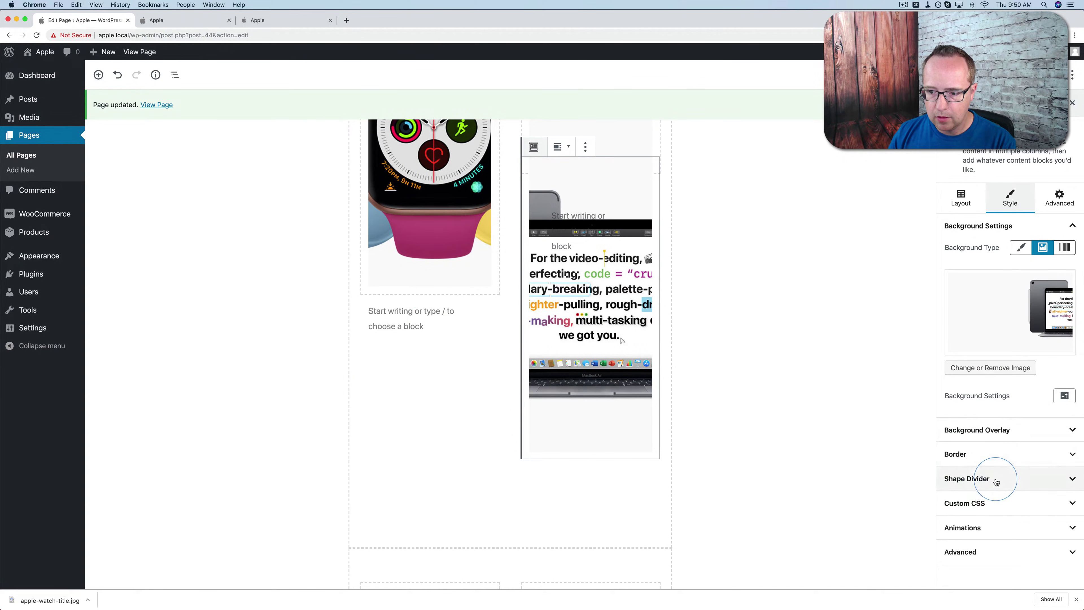
{"action": "left_click", "coordinate": [961, 197]}
{"action": "left_click", "coordinate": [987, 406]}
{"action": "left_click", "coordinate": [1005, 437]}
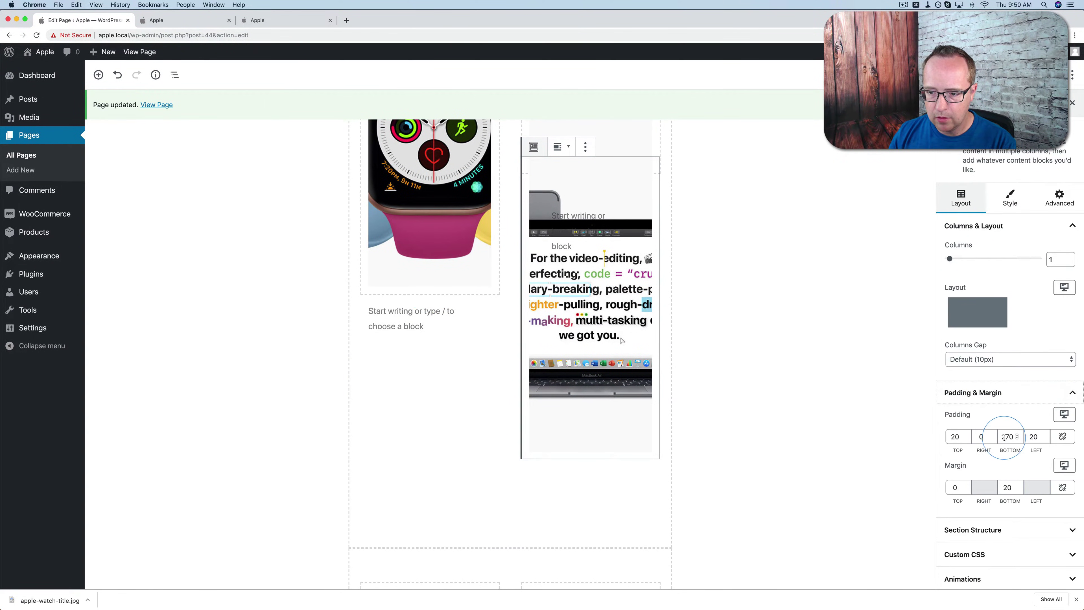
{"action": "left_click", "coordinate": [1008, 437]}
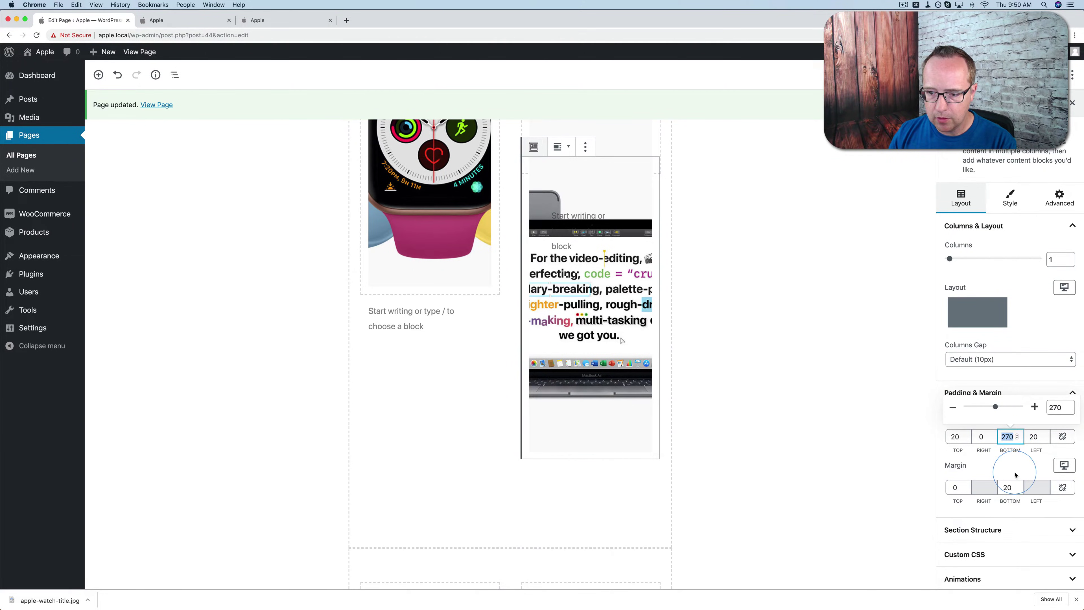
{"action": "type", "text": "0"}
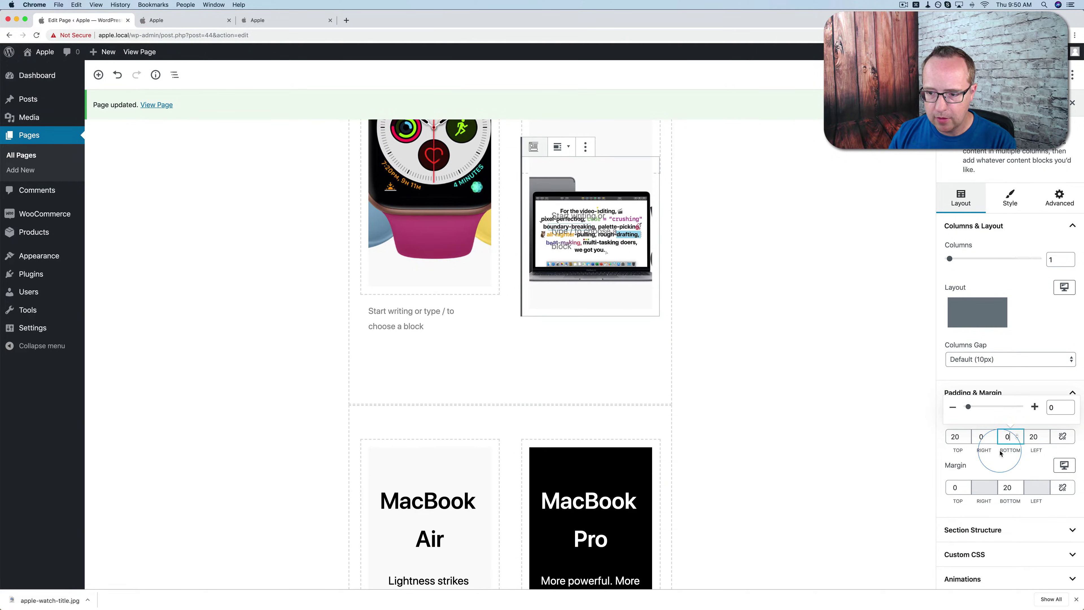
{"action": "left_click", "coordinate": [955, 436]}
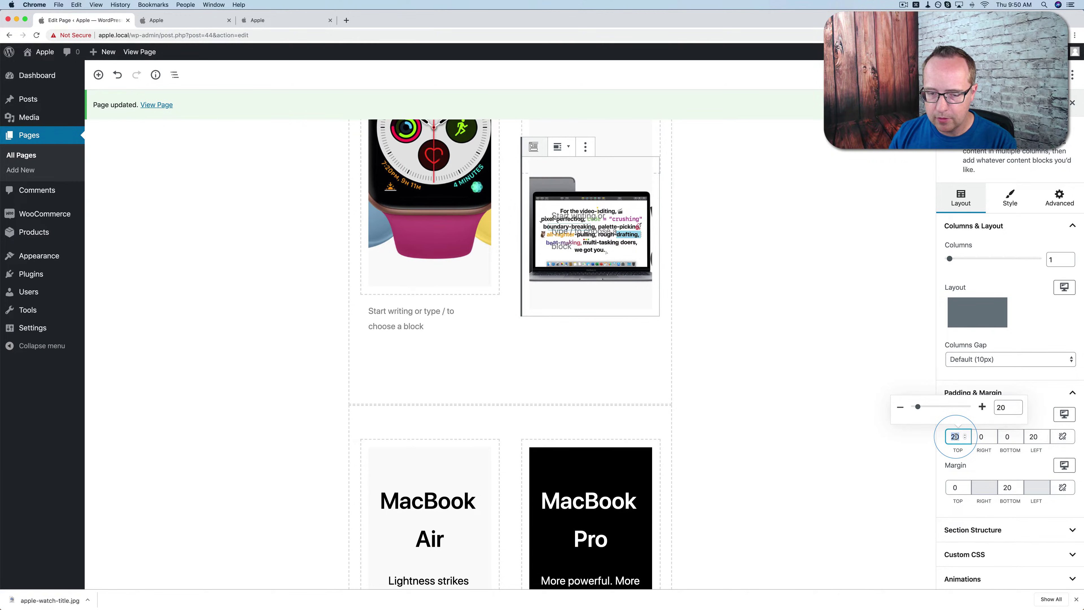
{"action": "type", "text": "0"}
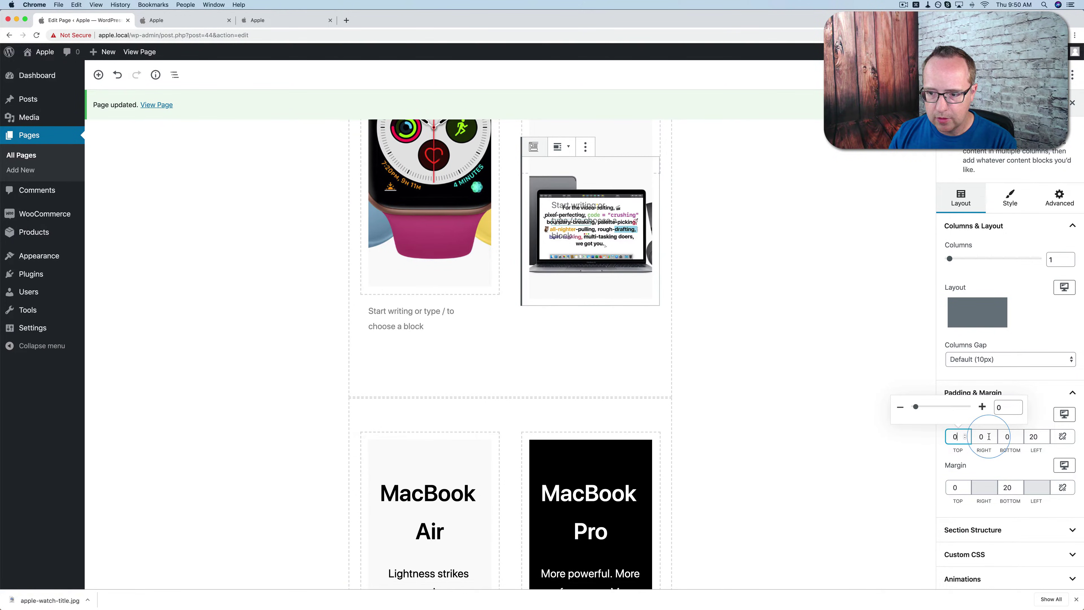
{"action": "left_click", "coordinate": [1033, 437]}
{"action": "type", "text": "0"}
Step: Examine the padding and margin values of the Apple Watch image section
{"action": "scroll", "coordinate": [707, 370], "scroll_direction": "up", "scroll_amount": 5}
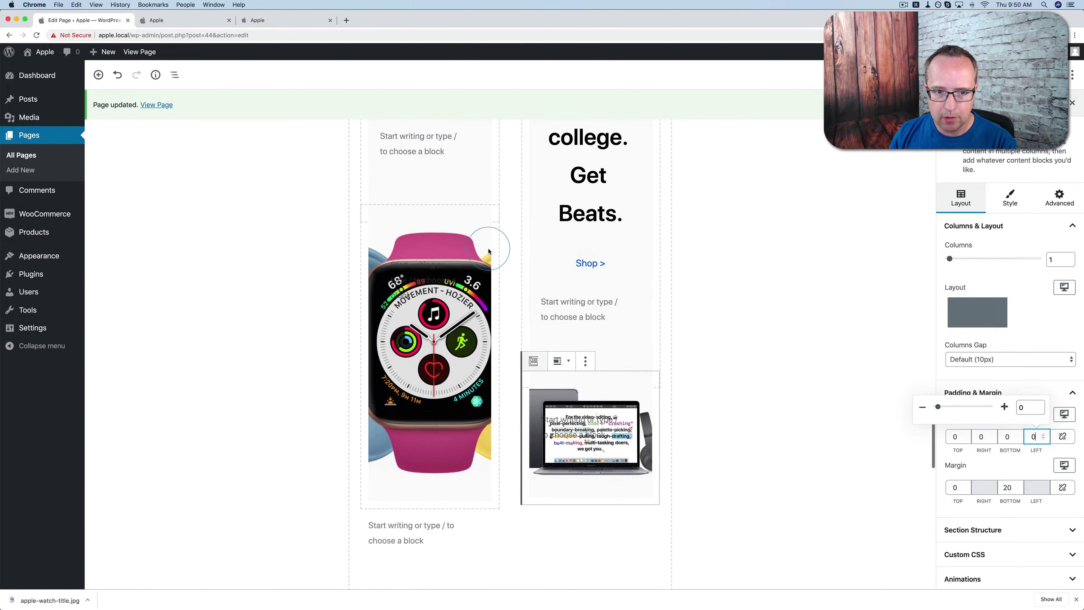
{"action": "scroll", "coordinate": [427, 277], "scroll_direction": "up", "scroll_amount": 3}
{"action": "scroll", "coordinate": [367, 307], "scroll_direction": "down", "scroll_amount": 3}
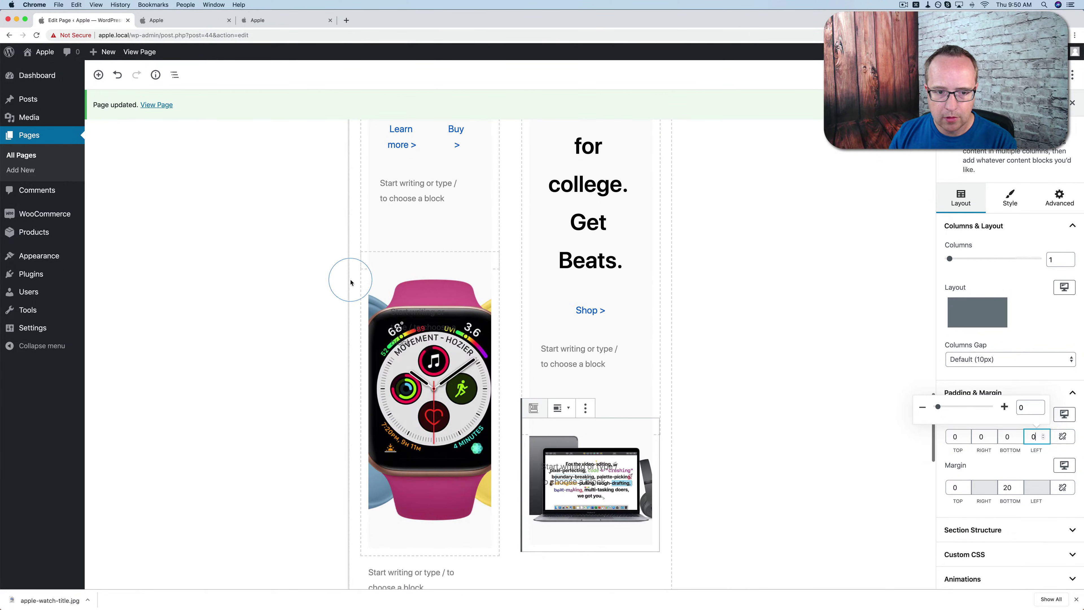
{"action": "left_click", "coordinate": [354, 262]}
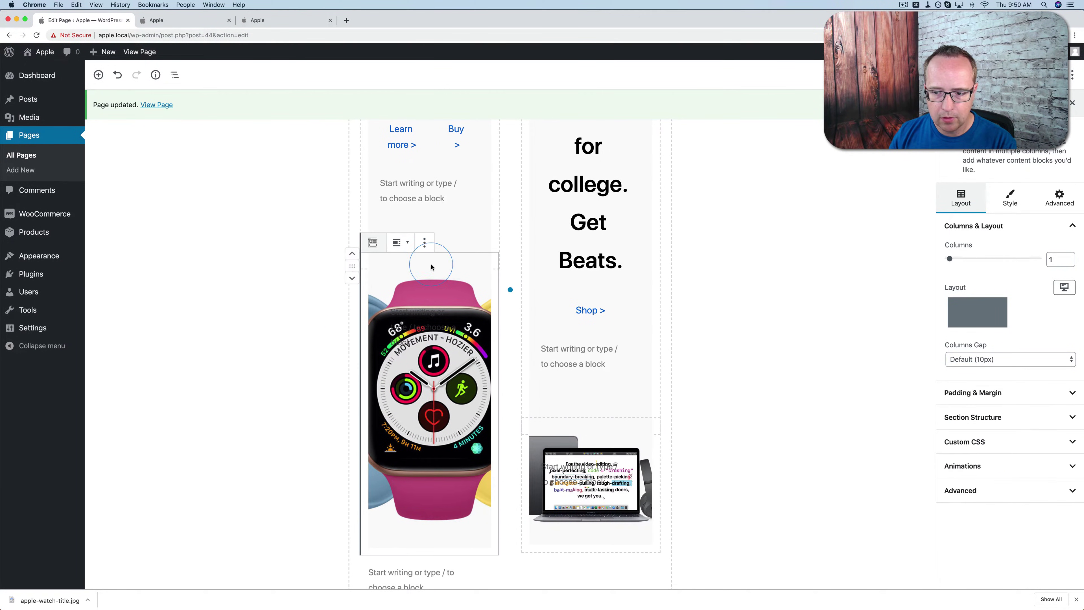
{"action": "left_click", "coordinate": [1016, 410]}
{"action": "left_click", "coordinate": [1022, 393]}
{"action": "scroll", "coordinate": [1025, 402], "scroll_direction": "down", "scroll_amount": 2}
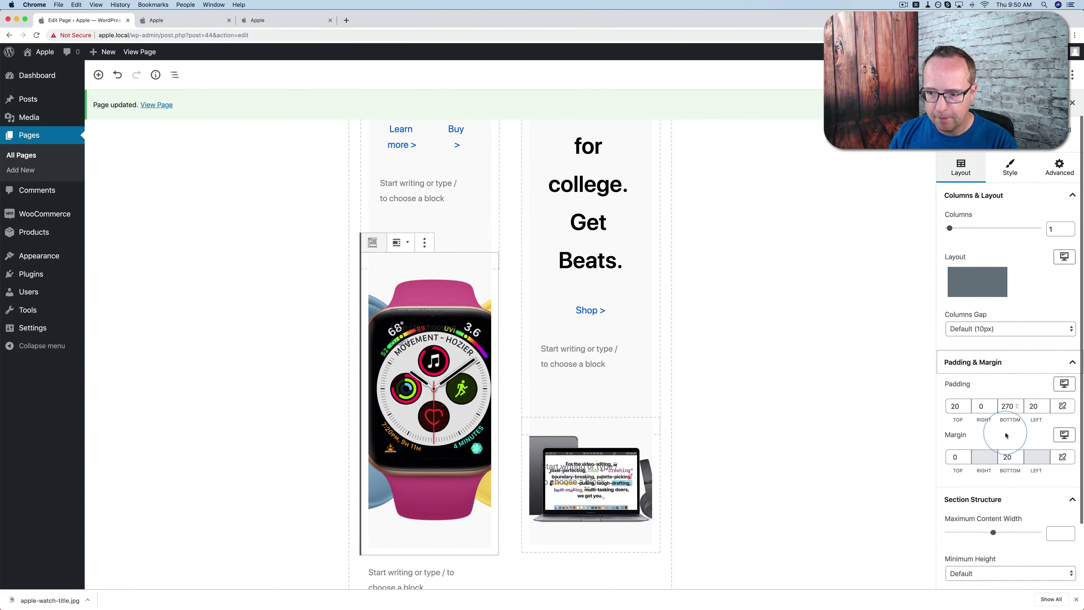
{"action": "left_click", "coordinate": [955, 396]}
{"action": "double_click", "coordinate": [953, 396]}
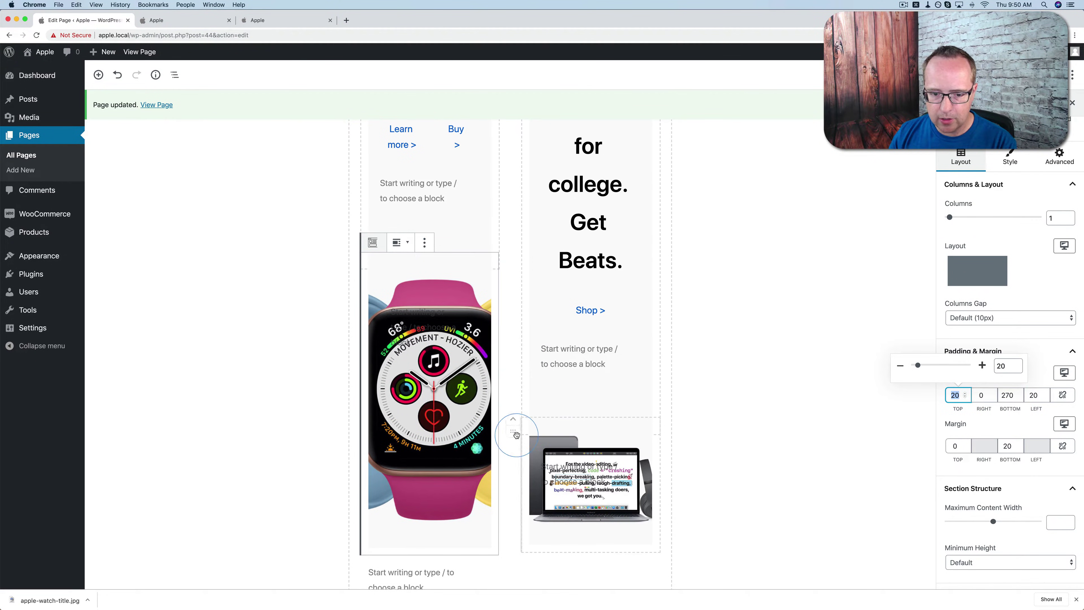
Step: Set the bottom padding of the laptop image section beneath the college offer text to 270
{"action": "left_click", "coordinate": [517, 432]}
{"action": "left_click", "coordinate": [949, 393]}
{"action": "left_click", "coordinate": [1007, 436]}
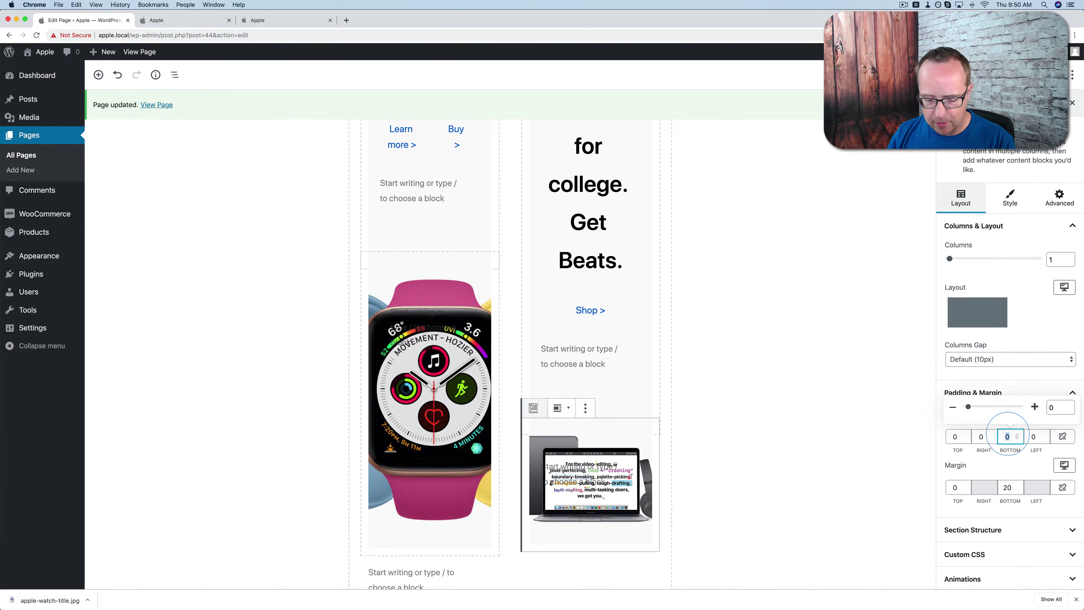
{"action": "type", "text": "270"}
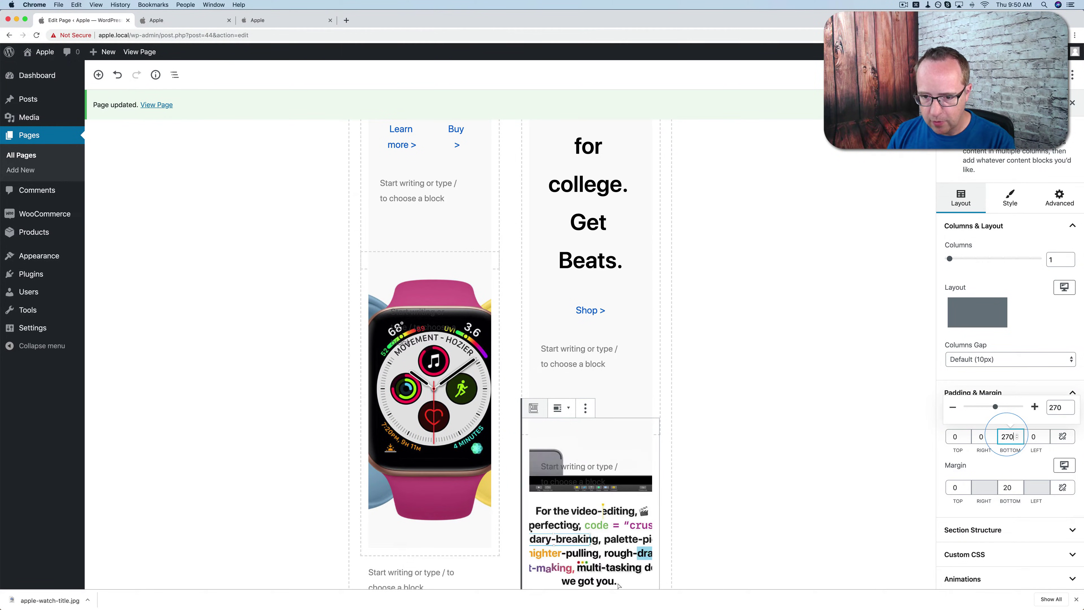
{"action": "scroll", "coordinate": [576, 425], "scroll_direction": "down", "scroll_amount": 3}
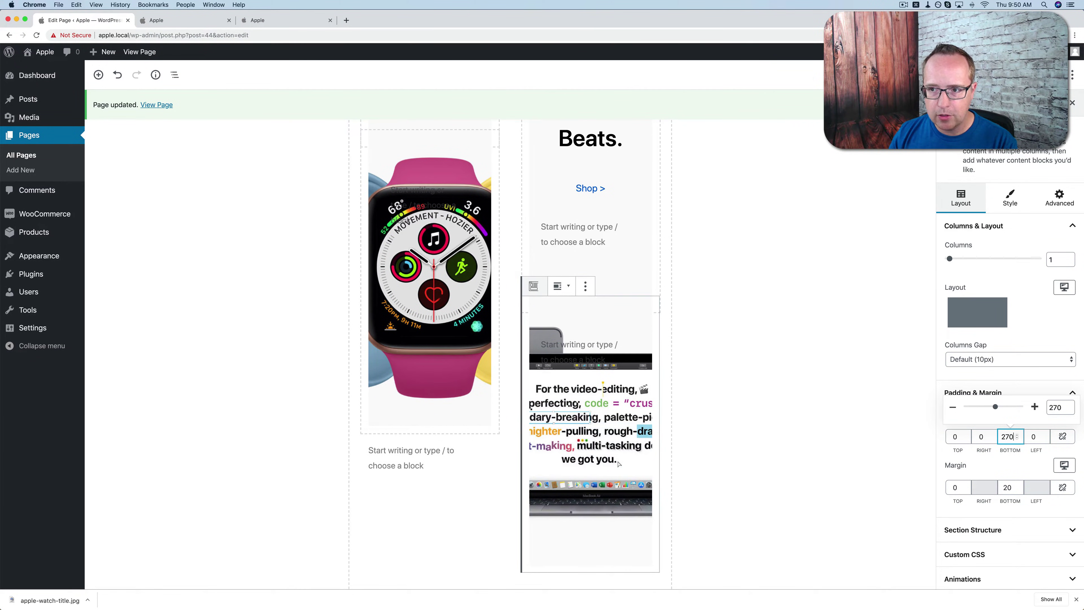
Step: Reload the live page and compare the heights of the Apple Watch and college offer tiles
{"action": "left_click", "coordinate": [191, 21]}
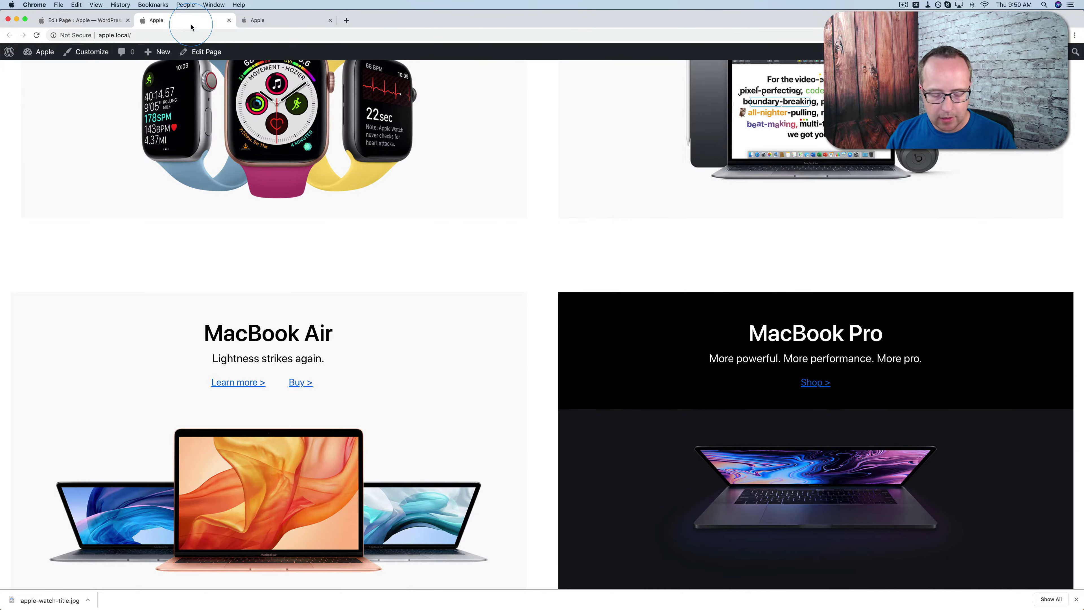
{"action": "key", "text": "super+r"}
{"action": "scroll", "coordinate": [434, 239], "scroll_direction": "up", "scroll_amount": 4}
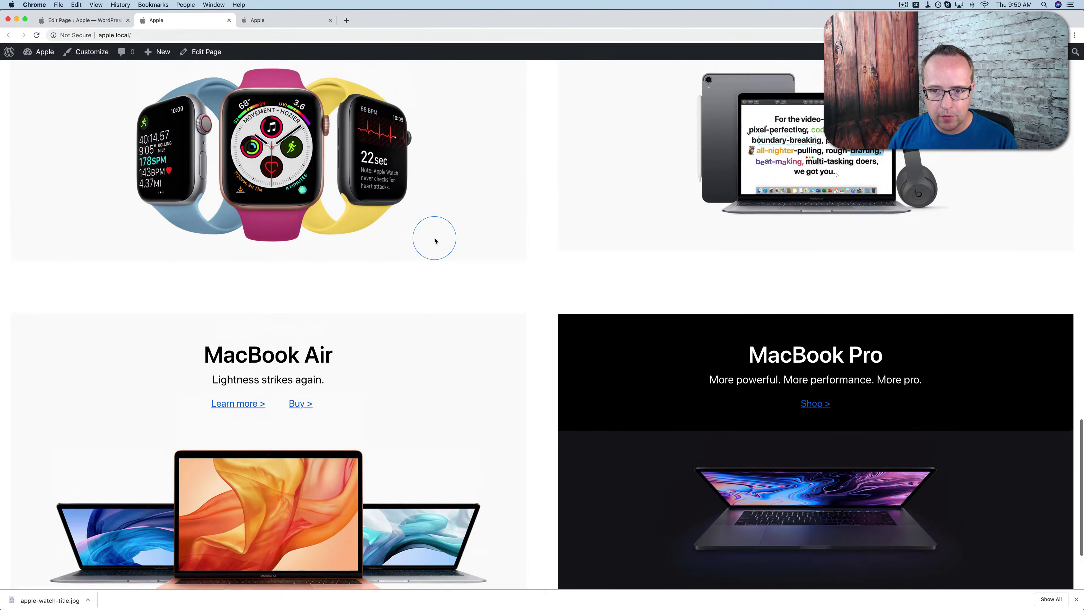
{"action": "scroll", "coordinate": [433, 236], "scroll_direction": "down", "scroll_amount": 3}
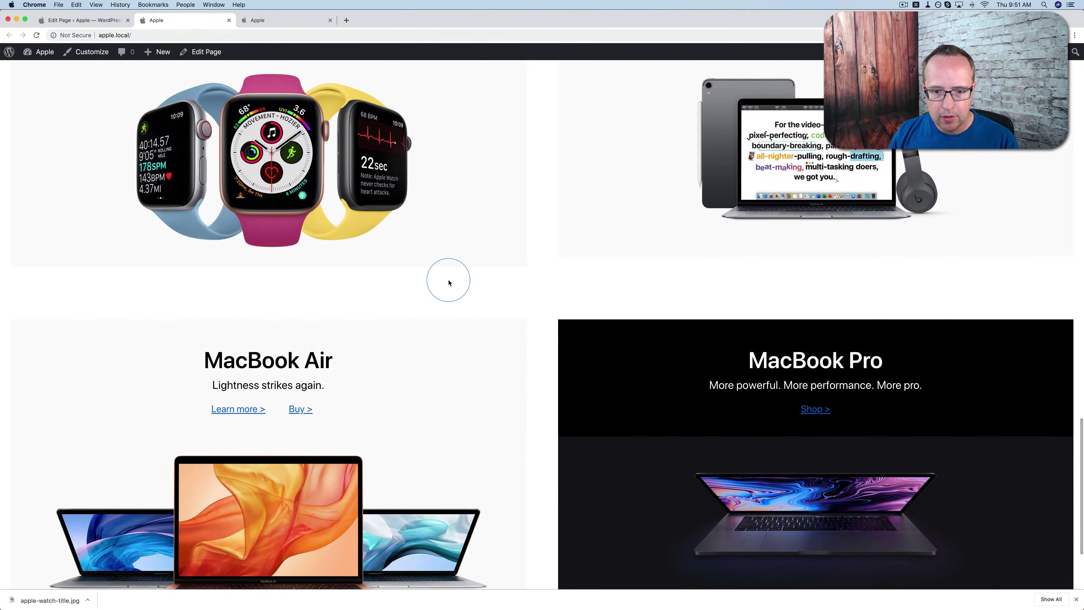
{"action": "scroll", "coordinate": [221, 176], "scroll_direction": "up", "scroll_amount": 5}
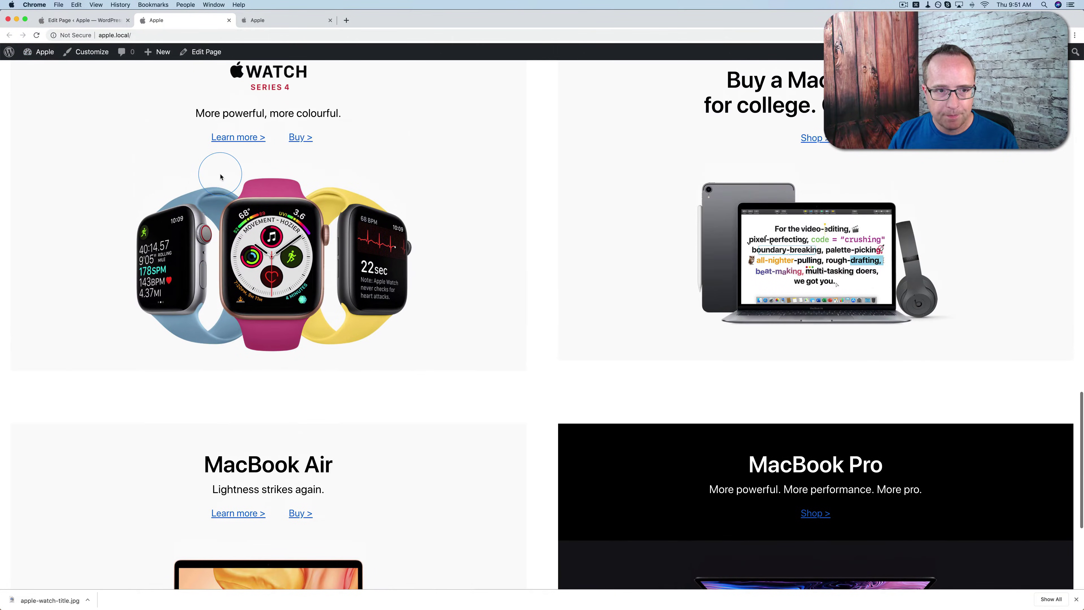
{"action": "scroll", "coordinate": [215, 171], "scroll_direction": "down", "scroll_amount": 3}
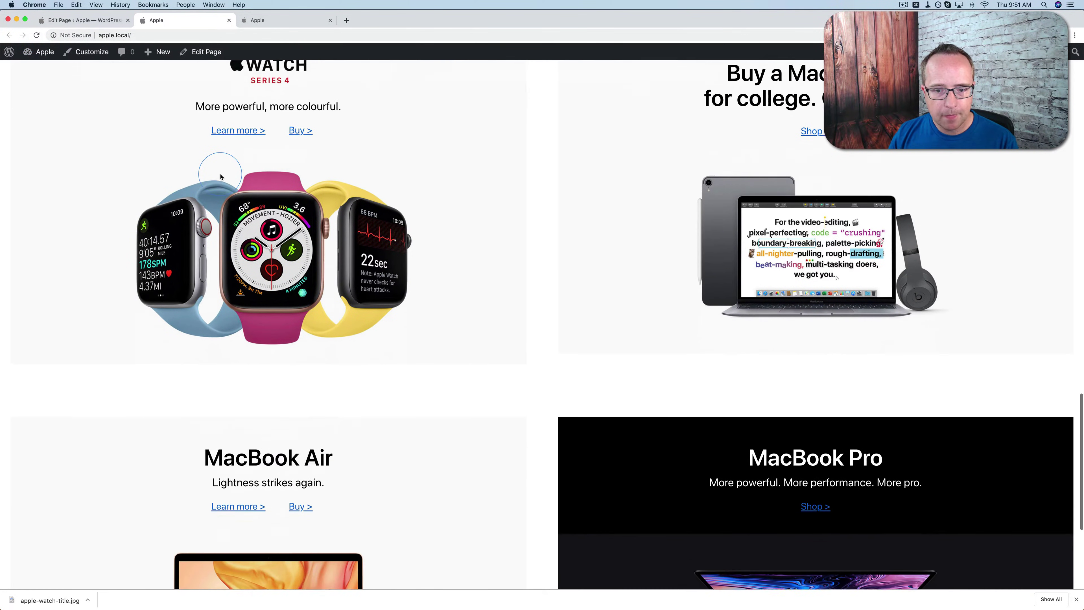
Step: Set the top padding of the laptop image section to 20 and check the tile alignment on the live page
{"action": "left_click", "coordinate": [88, 20]}
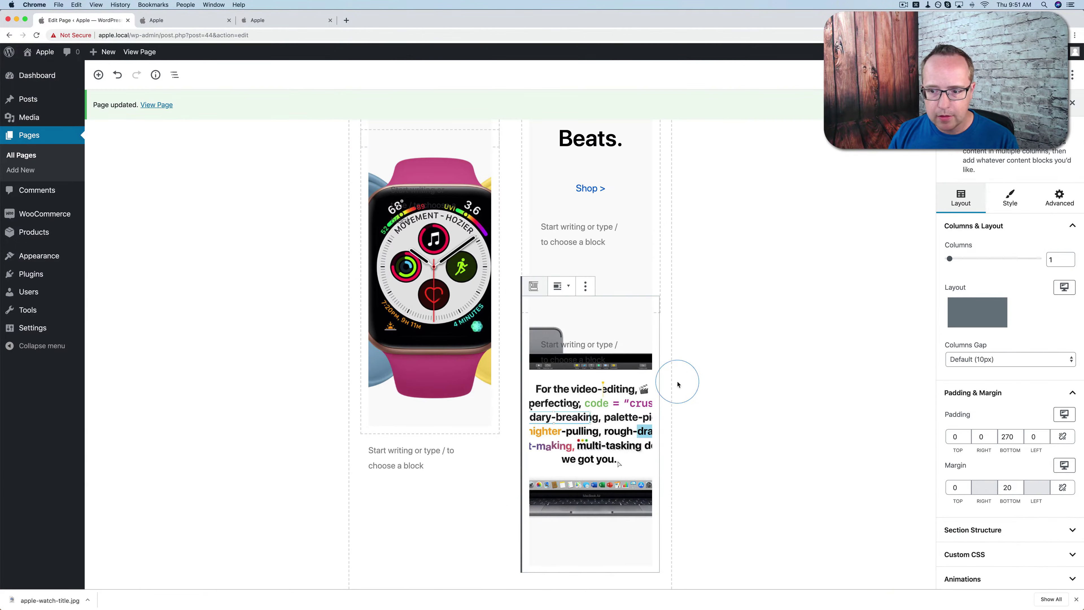
{"action": "left_click", "coordinate": [956, 437]}
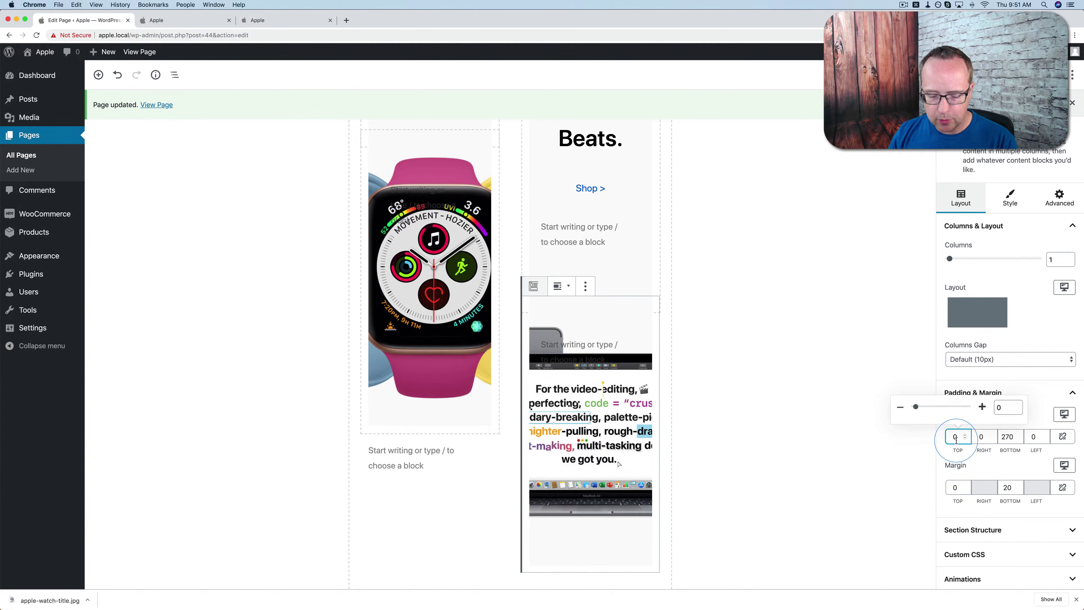
{"action": "type", "text": "2"}
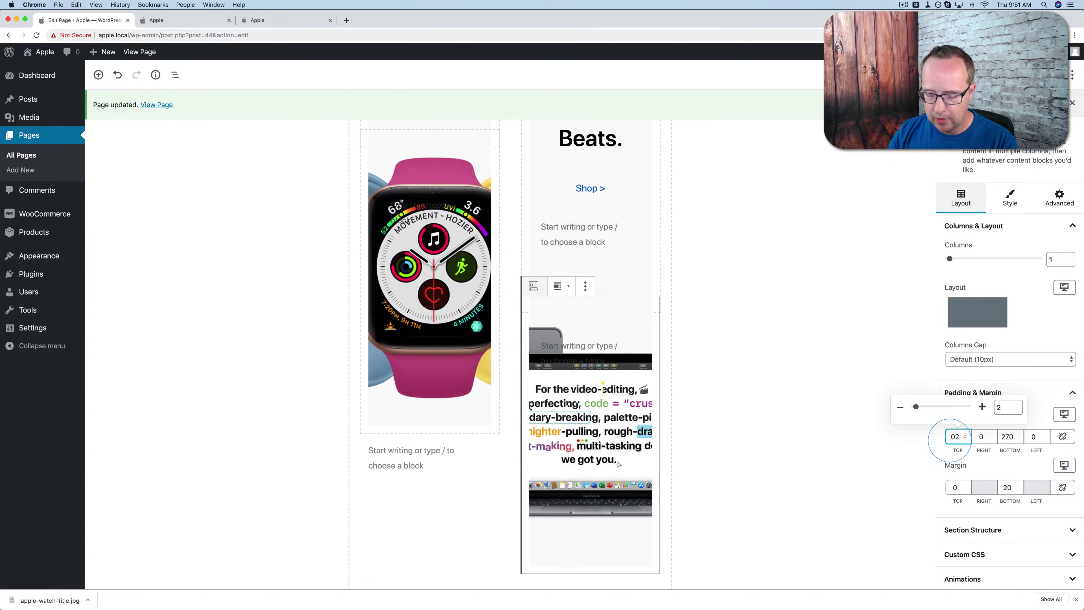
{"action": "key", "text": "BackSpace"}
{"action": "type", "text": "20"}
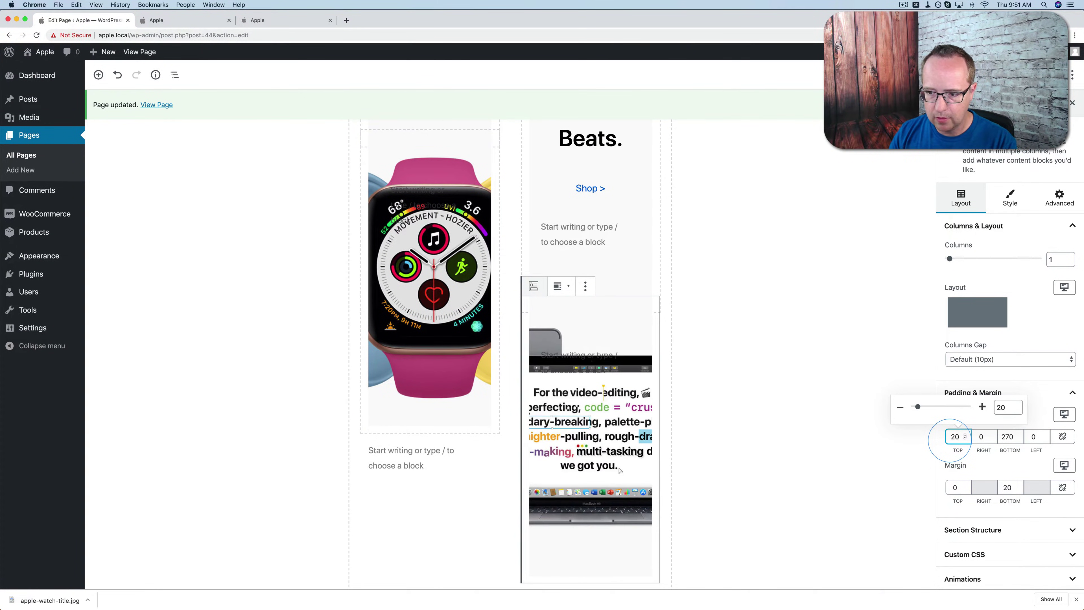
{"action": "left_click", "coordinate": [620, 470]}
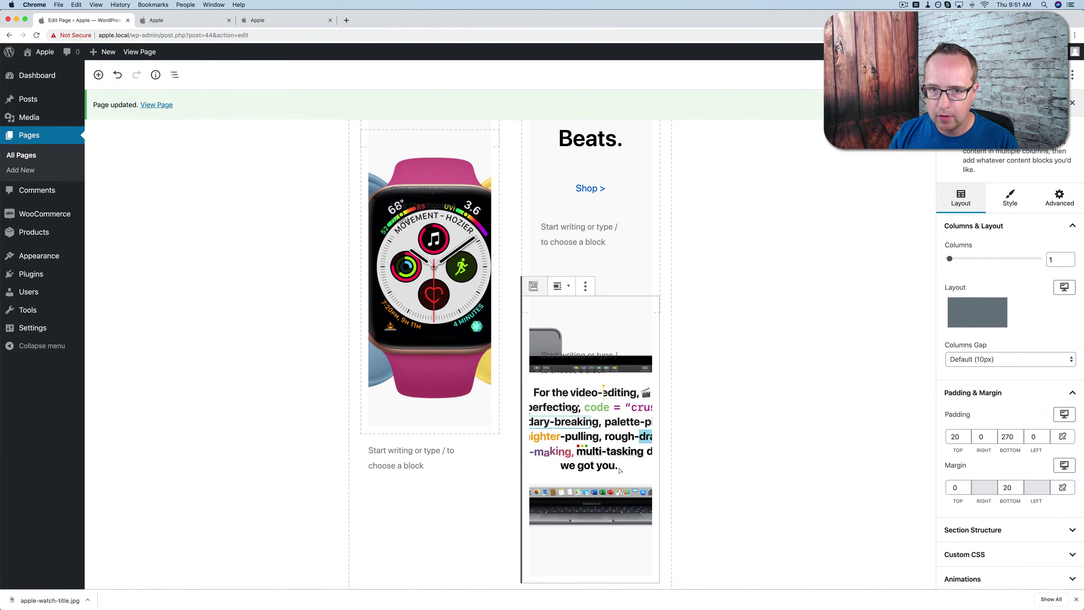
{"action": "left_click", "coordinate": [199, 25]}
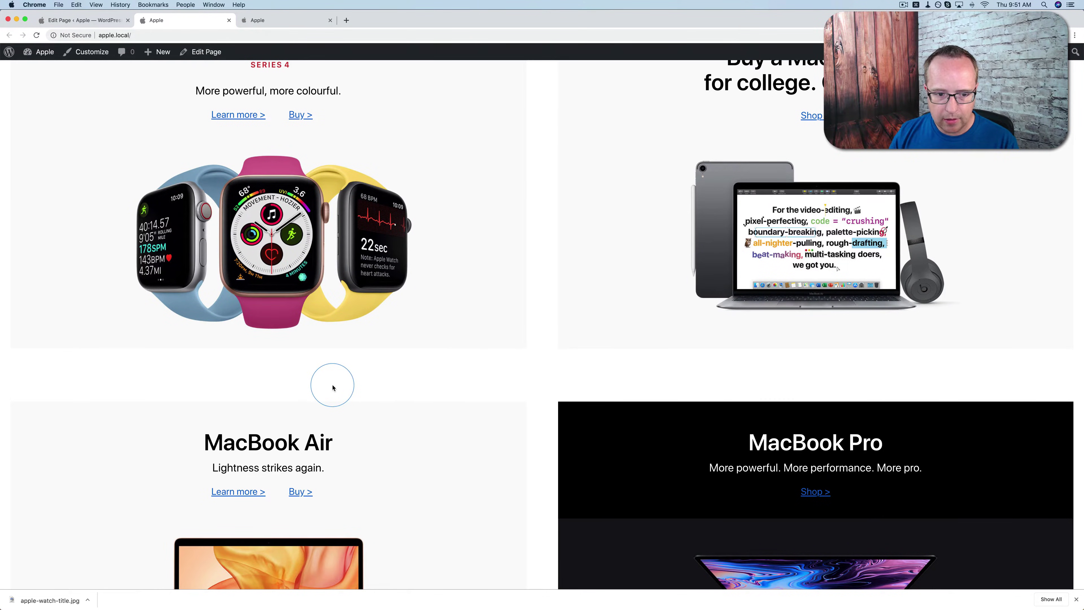
Step: Try a Narrow (5px) columns gap on the row holding the Apple Watch and college offer tiles and view it on the live page
{"action": "left_click", "coordinate": [85, 20]}
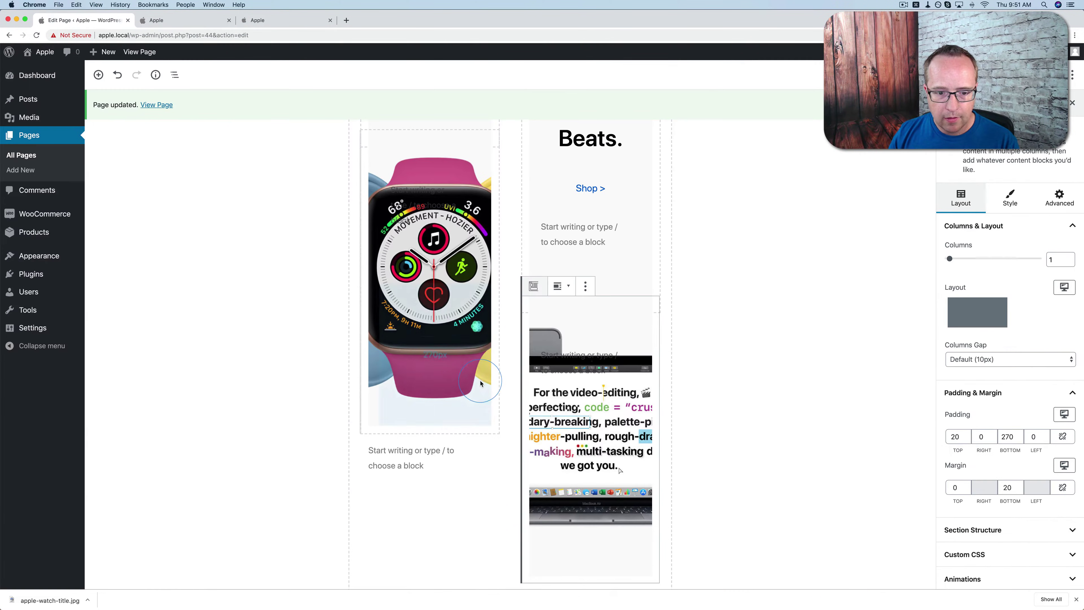
{"action": "scroll", "coordinate": [481, 383], "scroll_direction": "up", "scroll_amount": 5}
{"action": "scroll", "coordinate": [482, 383], "scroll_direction": "up", "scroll_amount": 5}
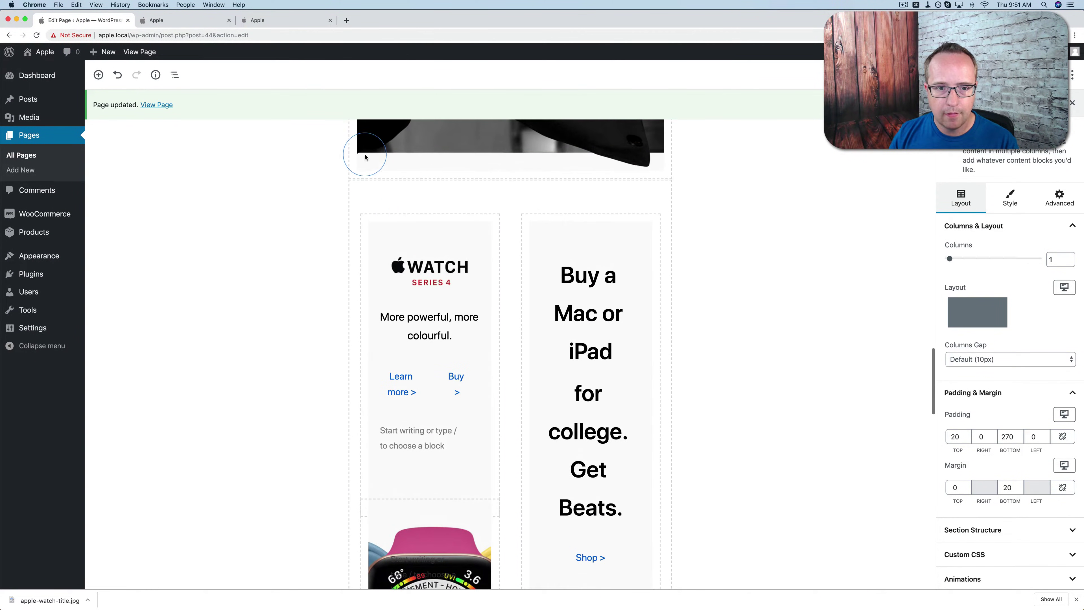
{"action": "left_click", "coordinate": [338, 195]}
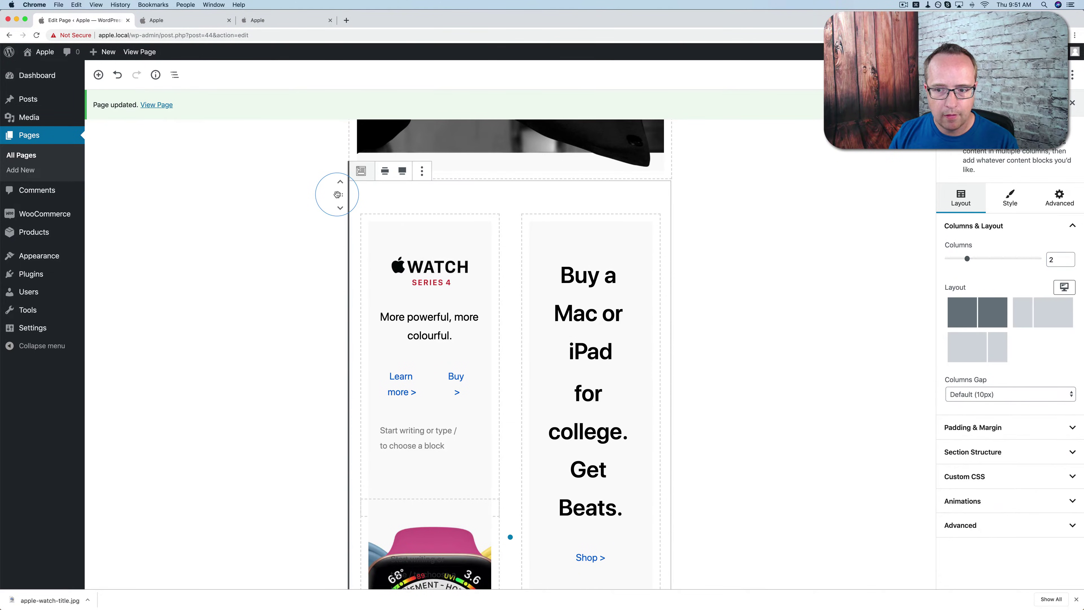
{"action": "left_click", "coordinate": [976, 394]}
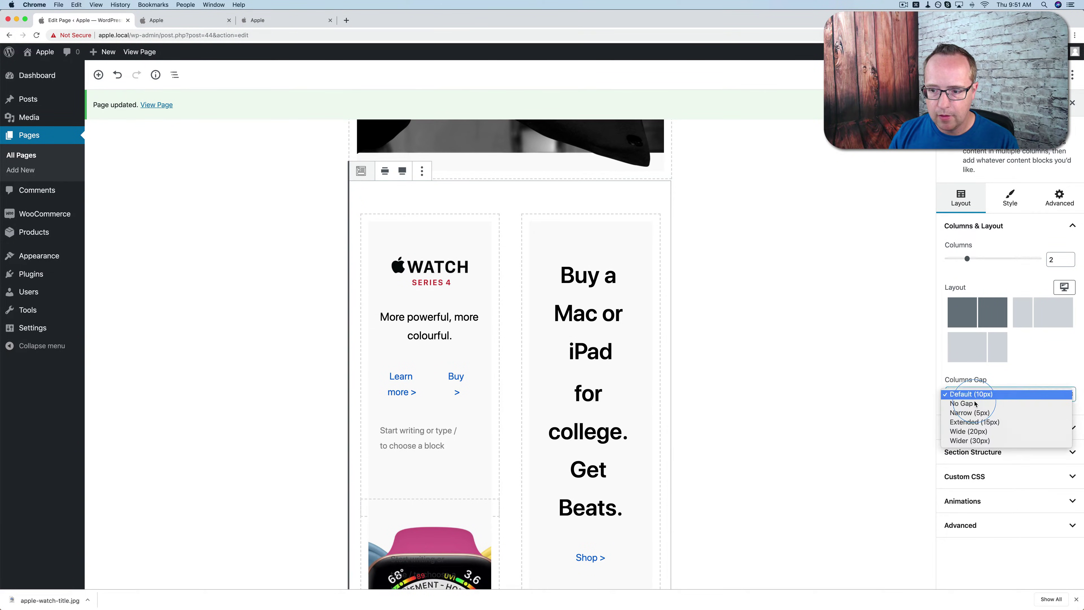
{"action": "left_click", "coordinate": [981, 405]}
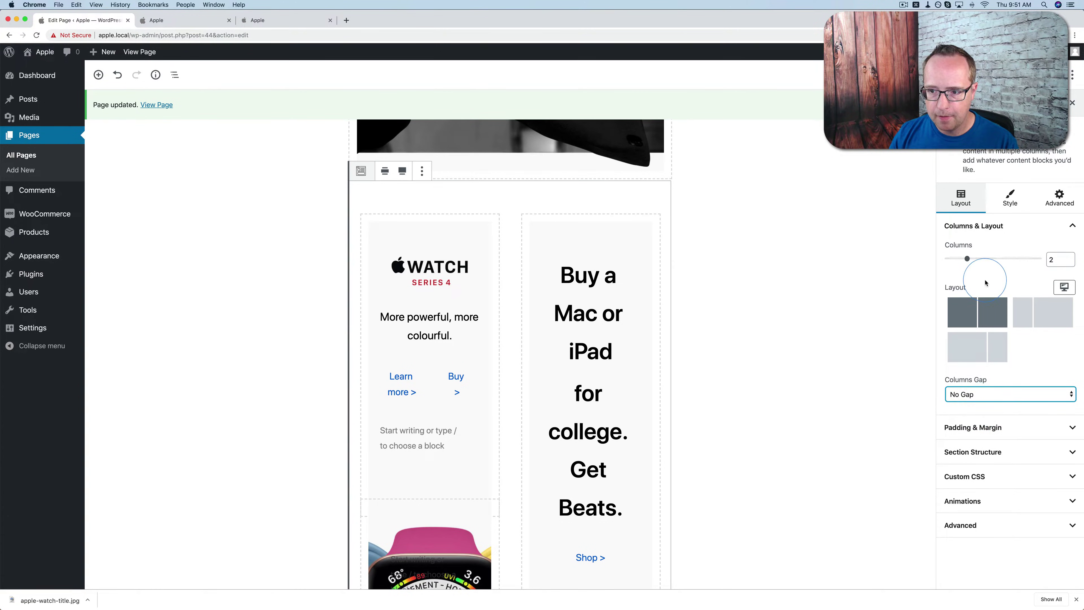
{"action": "left_click", "coordinate": [973, 394]}
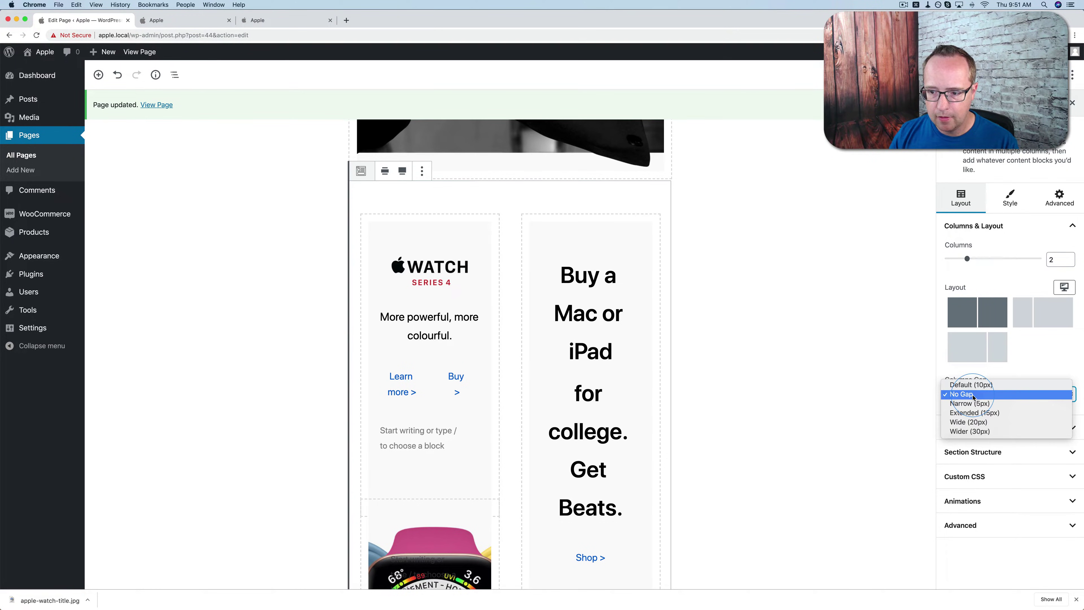
{"action": "left_click", "coordinate": [973, 405]}
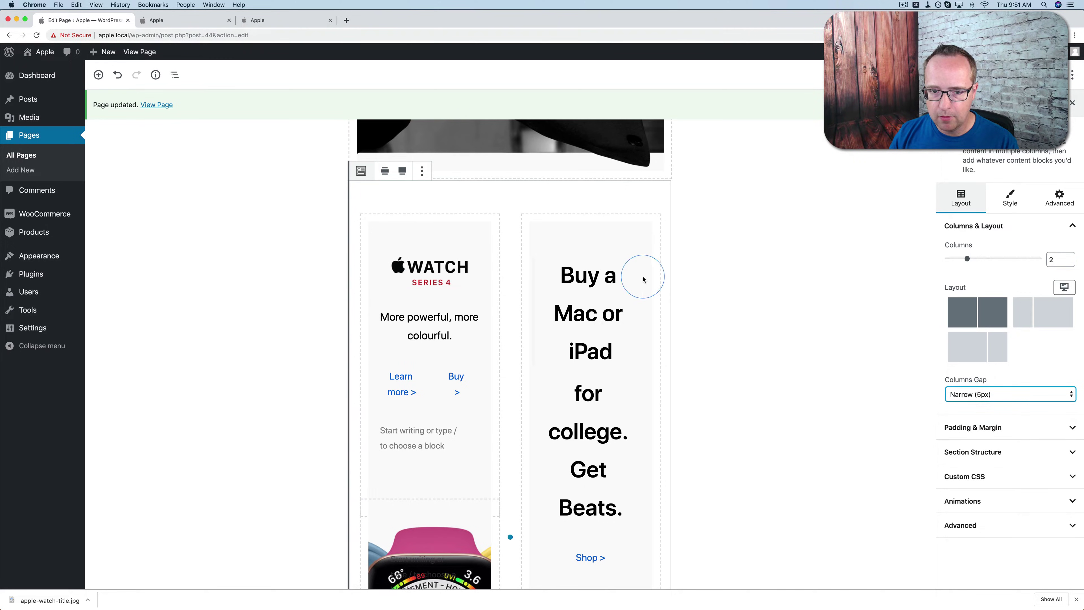
{"action": "left_click", "coordinate": [212, 16]}
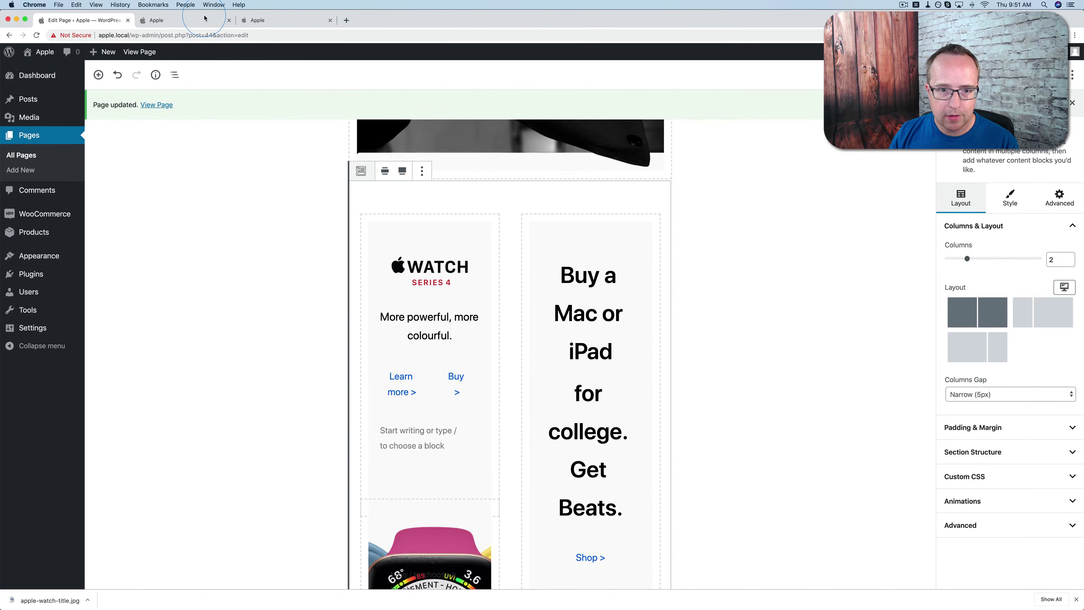
{"action": "left_click", "coordinate": [578, 223]}
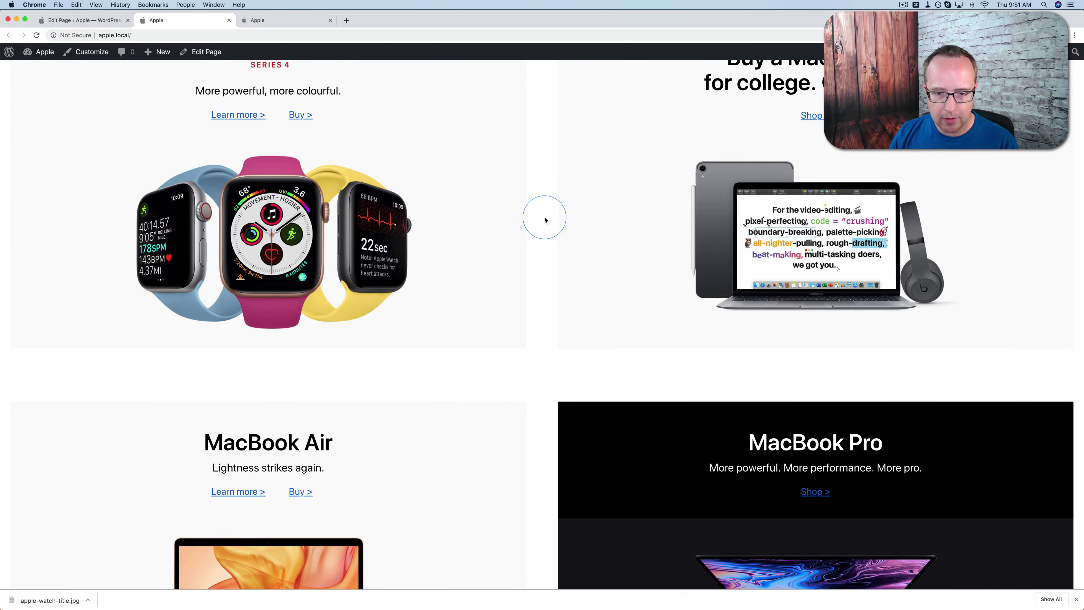
{"action": "key", "text": "super+r"}
Step: Set the columns gap of the Apple Watch and college offer row to No Gap and check it on the reloaded live page
{"action": "left_click", "coordinate": [87, 20]}
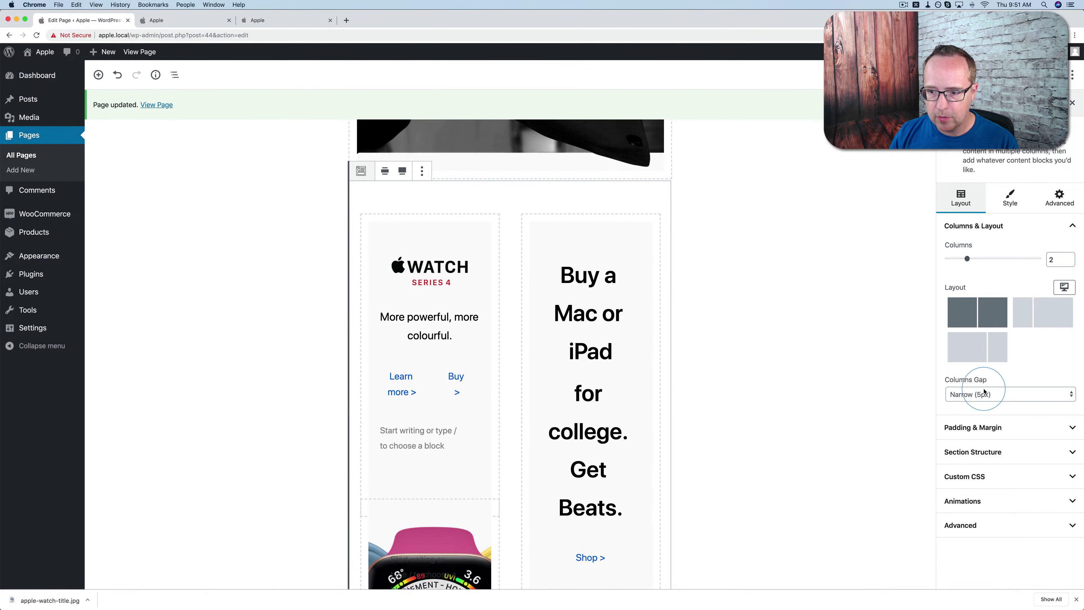
{"action": "left_click", "coordinate": [984, 393]}
{"action": "left_click", "coordinate": [982, 383]}
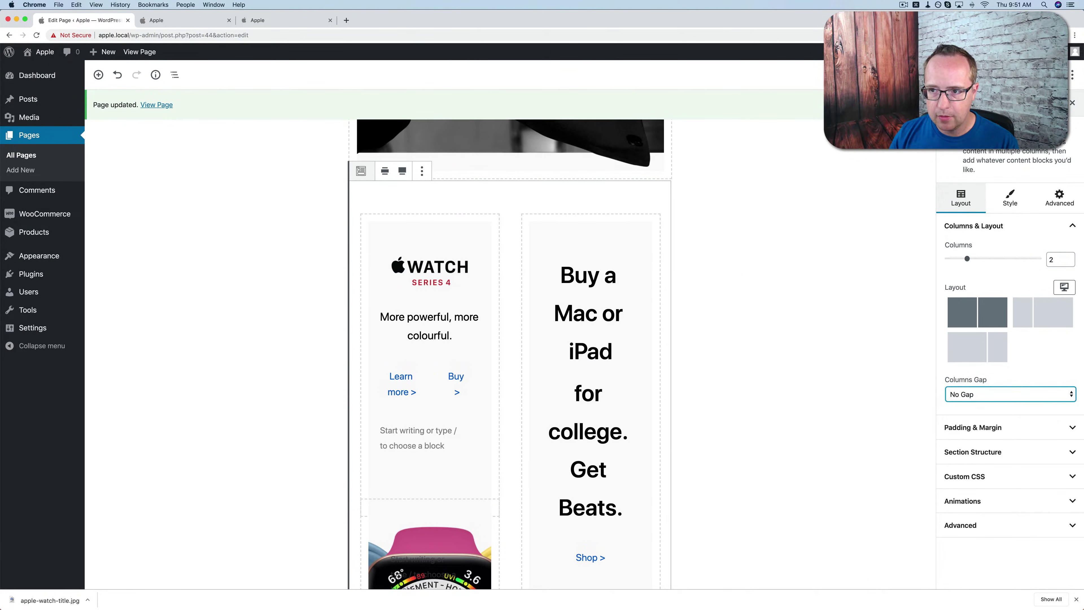
{"action": "left_click", "coordinate": [1017, 75]}
{"action": "left_click", "coordinate": [191, 22]}
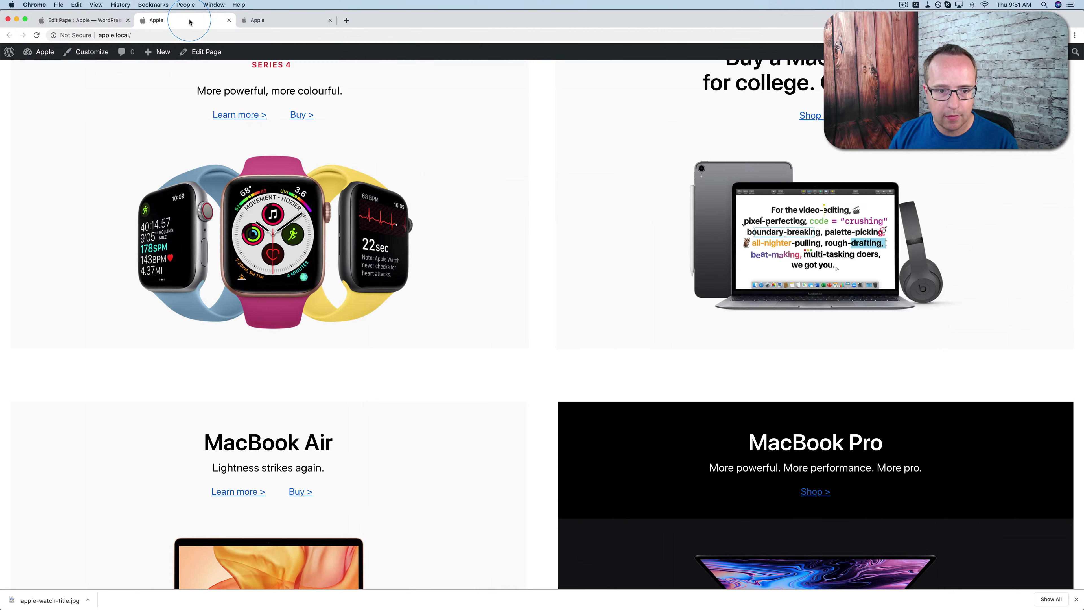
{"action": "key", "text": "super+r"}
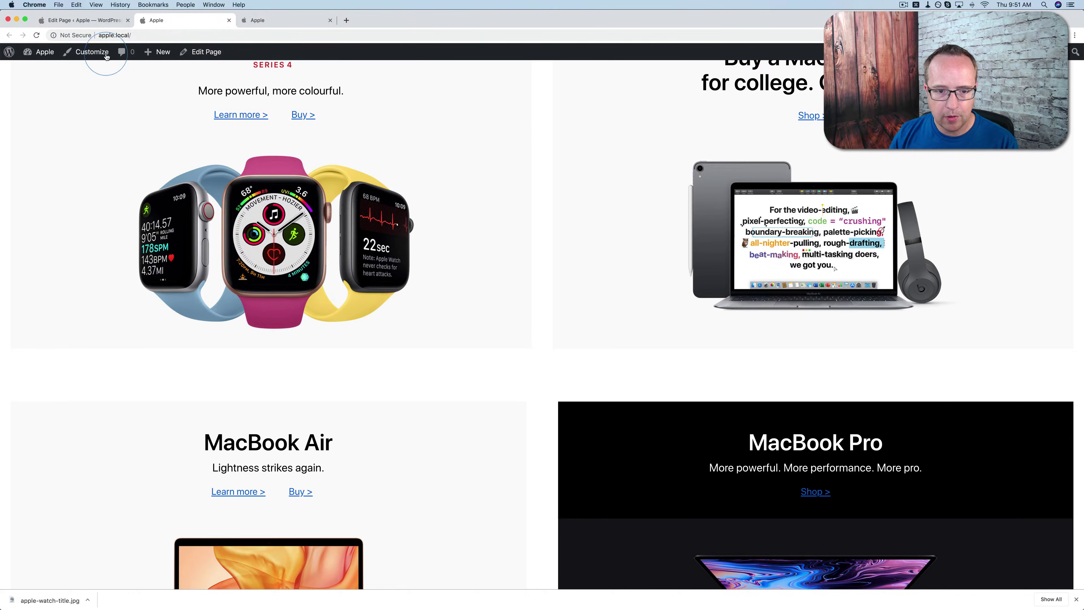
Step: Return to the page editor and set the columns gap of the row holding the MacBook Air and MacBook Pro tiles to No Gap
{"action": "left_click", "coordinate": [83, 20]}
{"action": "scroll", "coordinate": [681, 361], "scroll_direction": "down", "scroll_amount": 15}
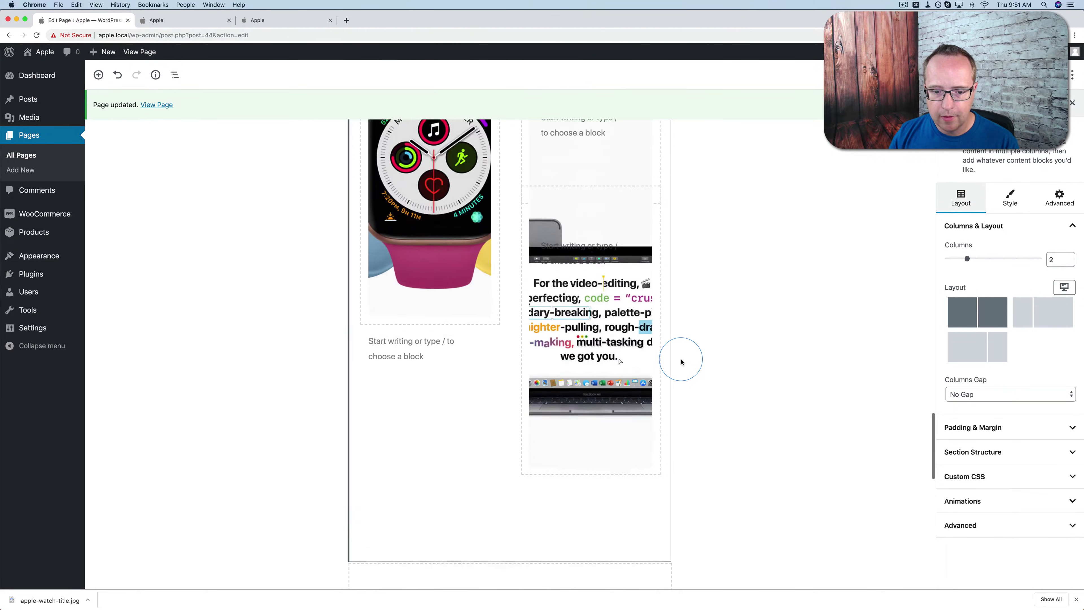
{"action": "left_click", "coordinate": [353, 270]}
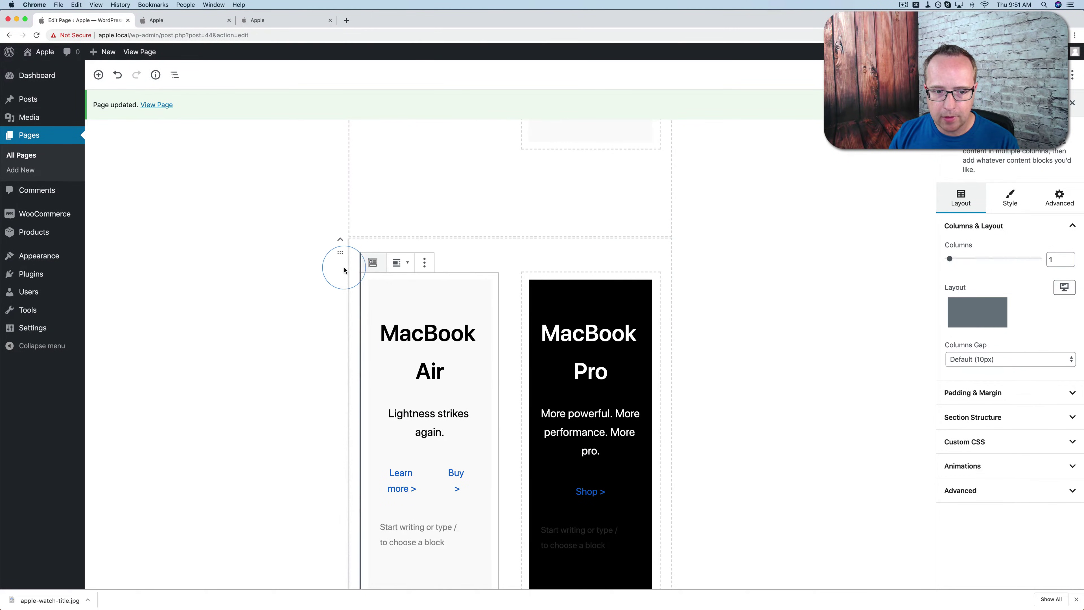
{"action": "left_click", "coordinate": [341, 255]}
{"action": "left_click", "coordinate": [981, 402]}
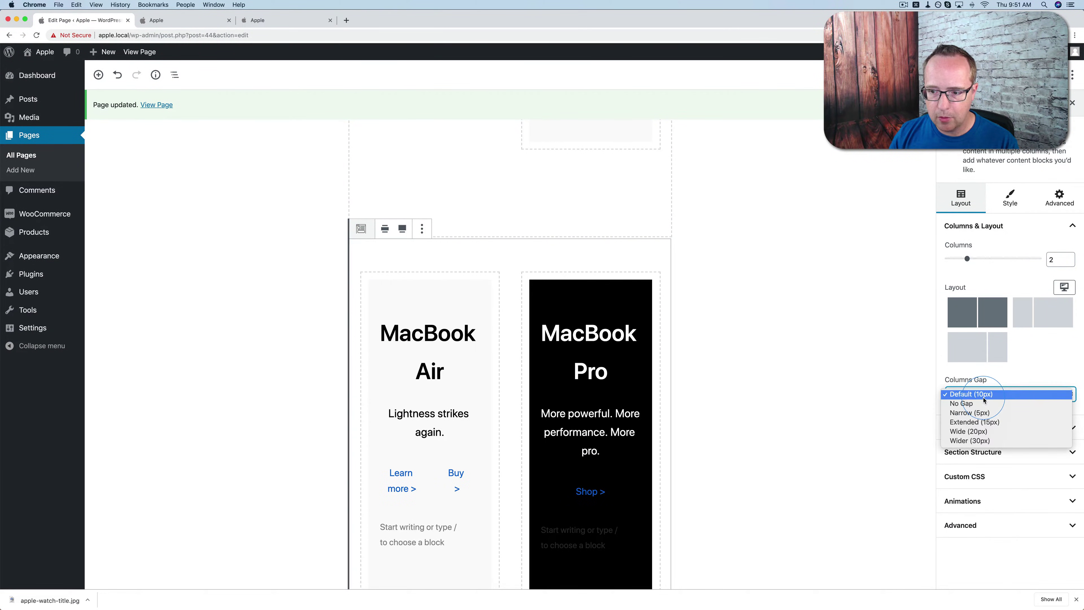
{"action": "left_click", "coordinate": [978, 404]}
Step: Review the MacBook row's padding and margin, style and advanced settings
{"action": "left_click", "coordinate": [976, 428]}
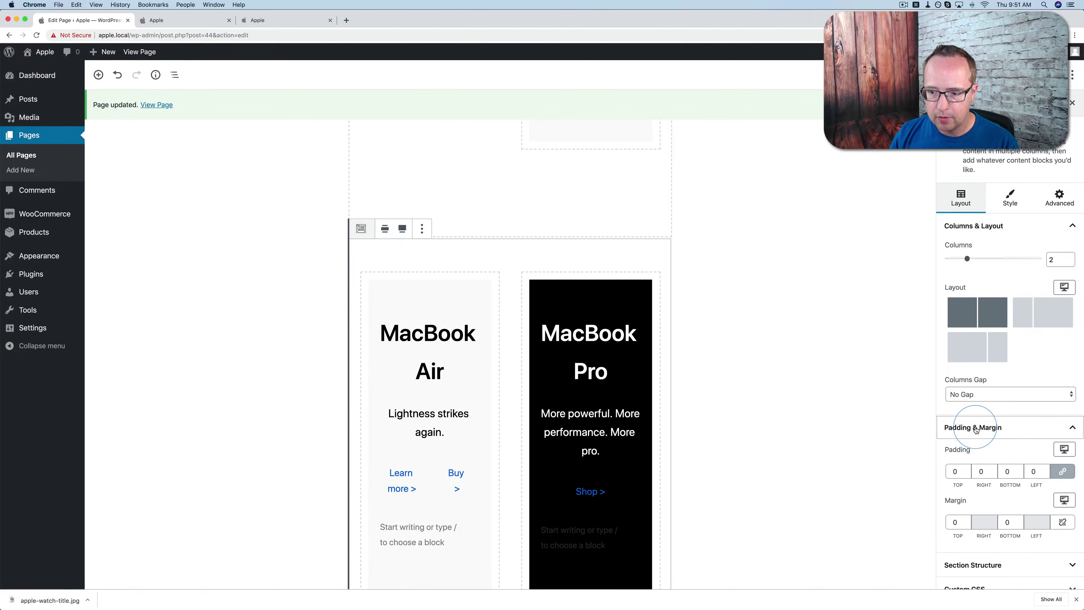
{"action": "left_click", "coordinate": [976, 428]}
{"action": "left_click", "coordinate": [1008, 198]}
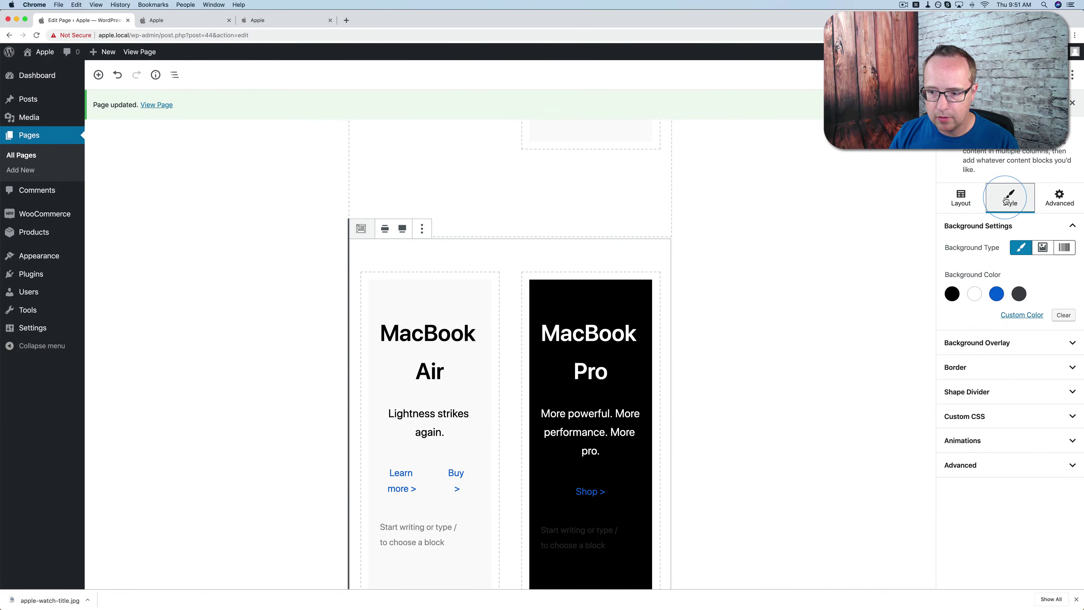
{"action": "left_click", "coordinate": [1043, 203]}
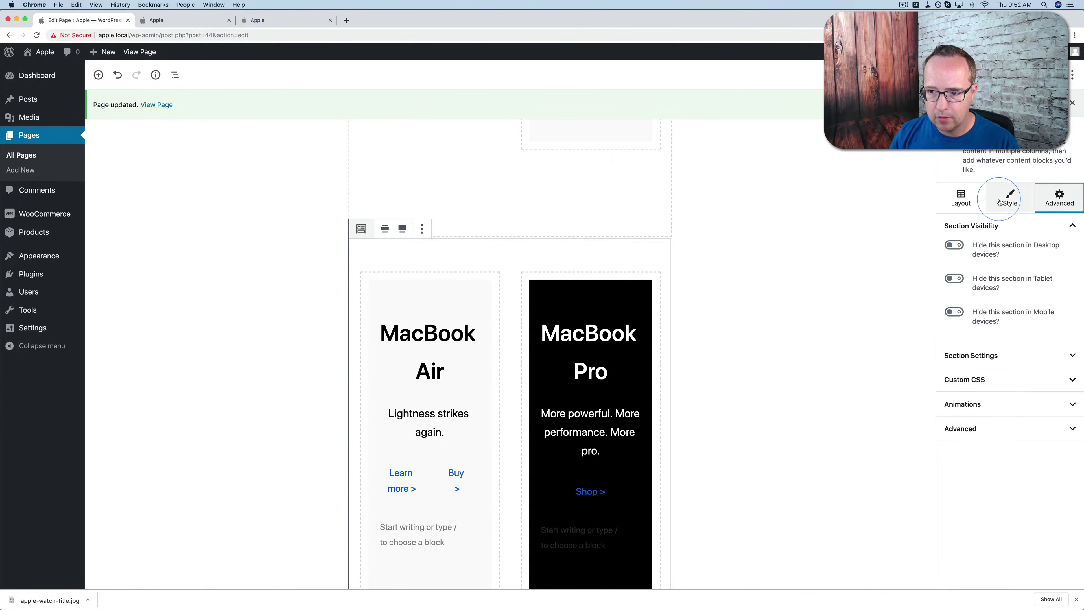
{"action": "left_click", "coordinate": [958, 203]}
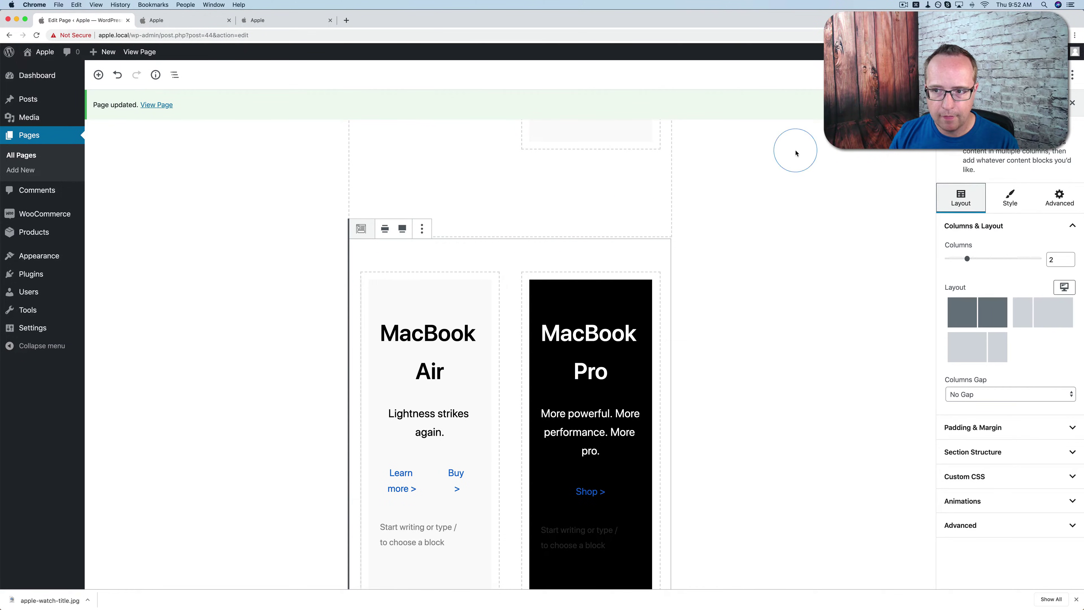
{"action": "left_click", "coordinate": [903, 5]}
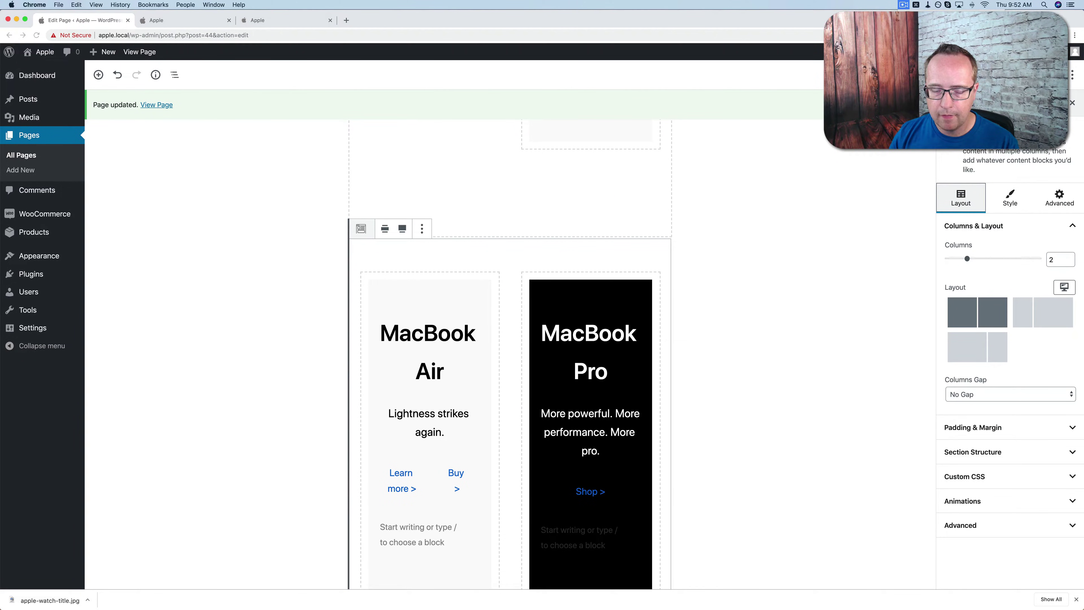
Step: Set the columns gap to No Gap on the inner text sections of the MacBook Air and MacBook Pro tiles
{"action": "left_click", "coordinate": [352, 284]}
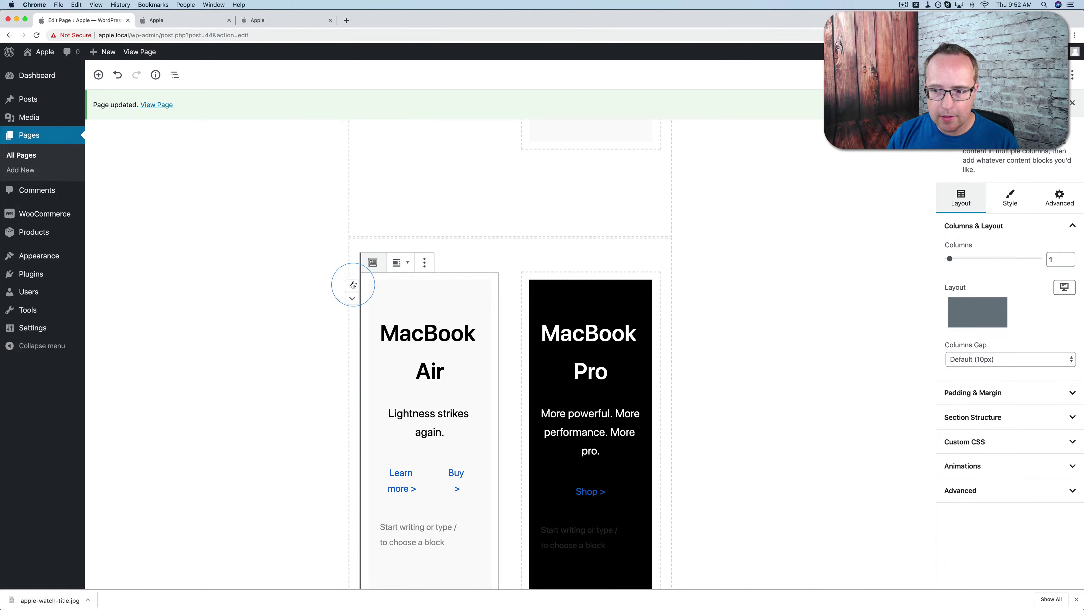
{"action": "left_click", "coordinate": [988, 352]}
{"action": "left_click", "coordinate": [978, 370]}
{"action": "left_click", "coordinate": [514, 282]}
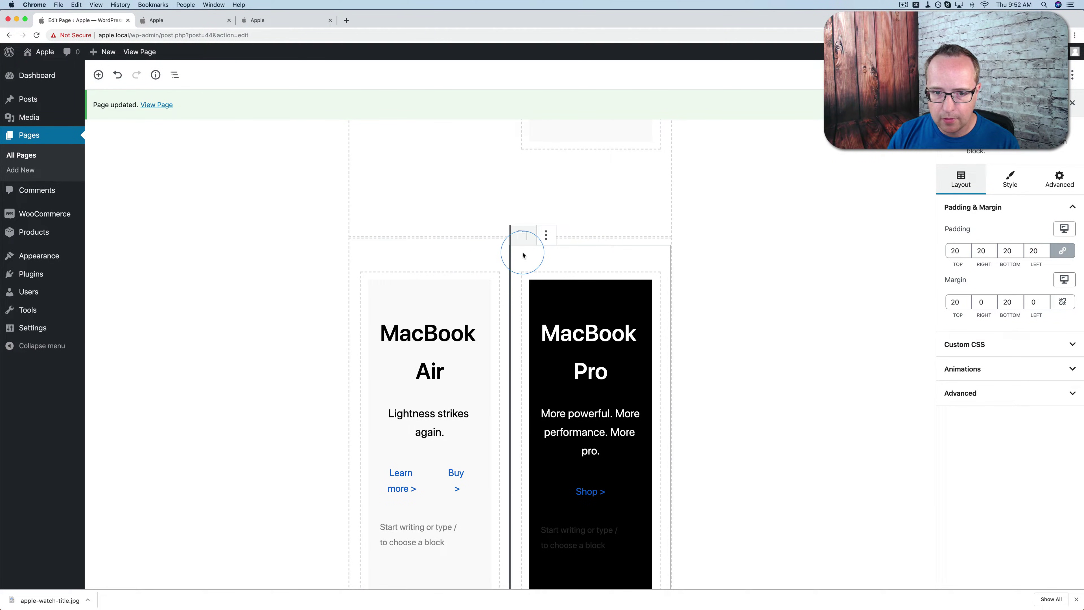
{"action": "left_click", "coordinate": [503, 246]}
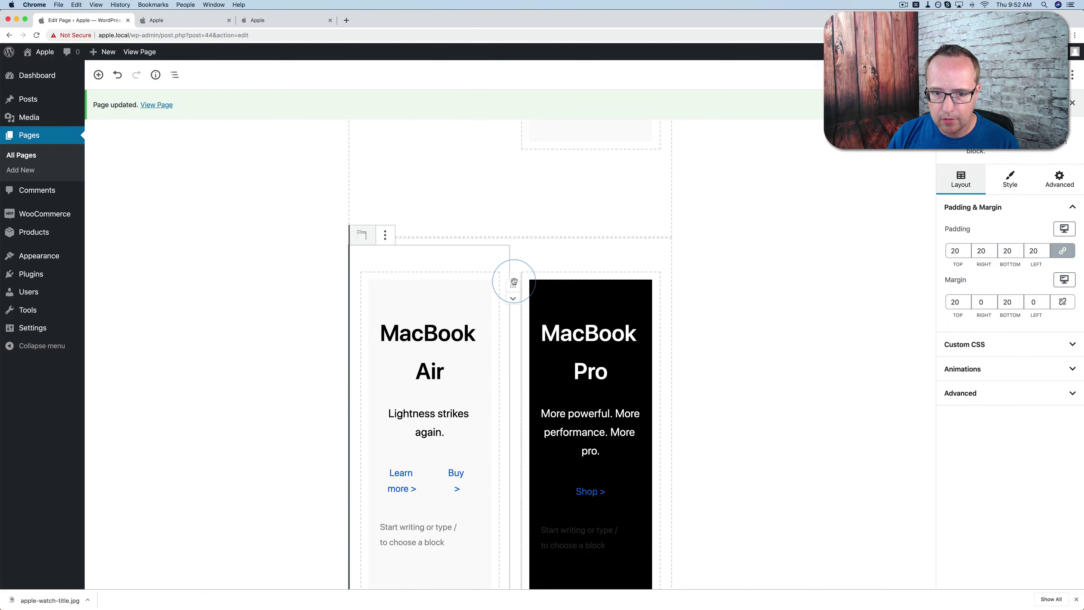
{"action": "left_click", "coordinate": [513, 283]}
{"action": "left_click", "coordinate": [953, 360]}
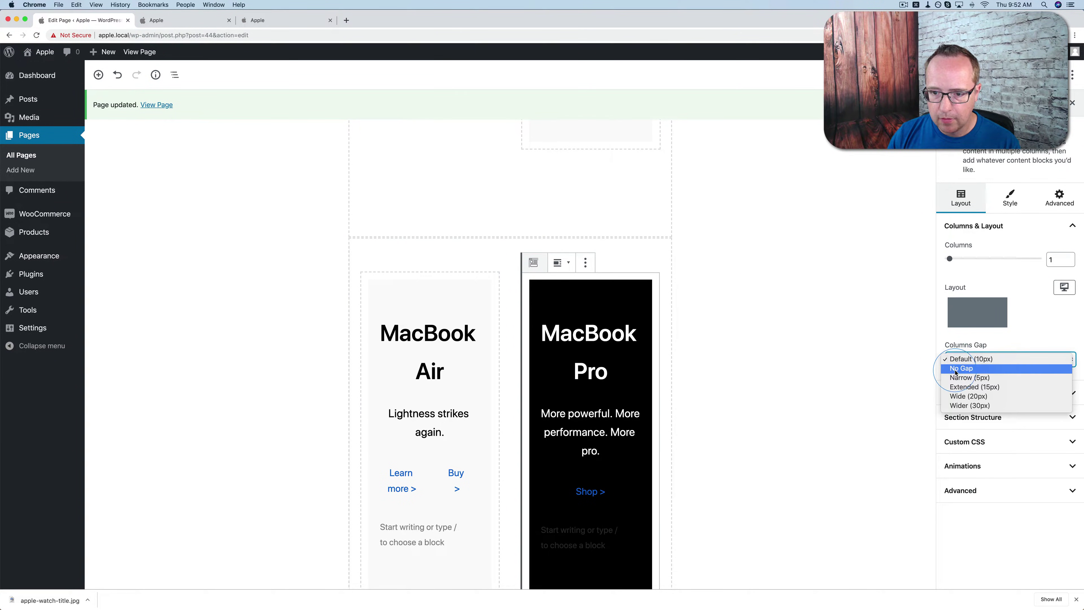
{"action": "left_click", "coordinate": [962, 368]}
Step: Set the MacBook Air column's padding to 0 on all sides and remove its top margin
{"action": "left_click", "coordinate": [429, 268]}
{"action": "left_click", "coordinate": [389, 259]}
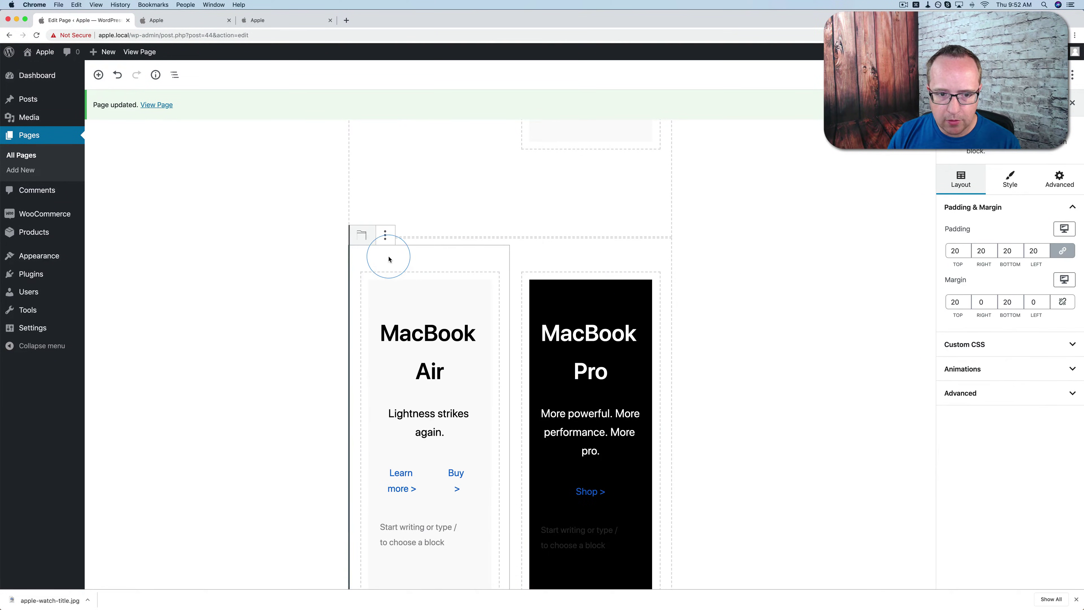
{"action": "left_click", "coordinate": [313, 259]}
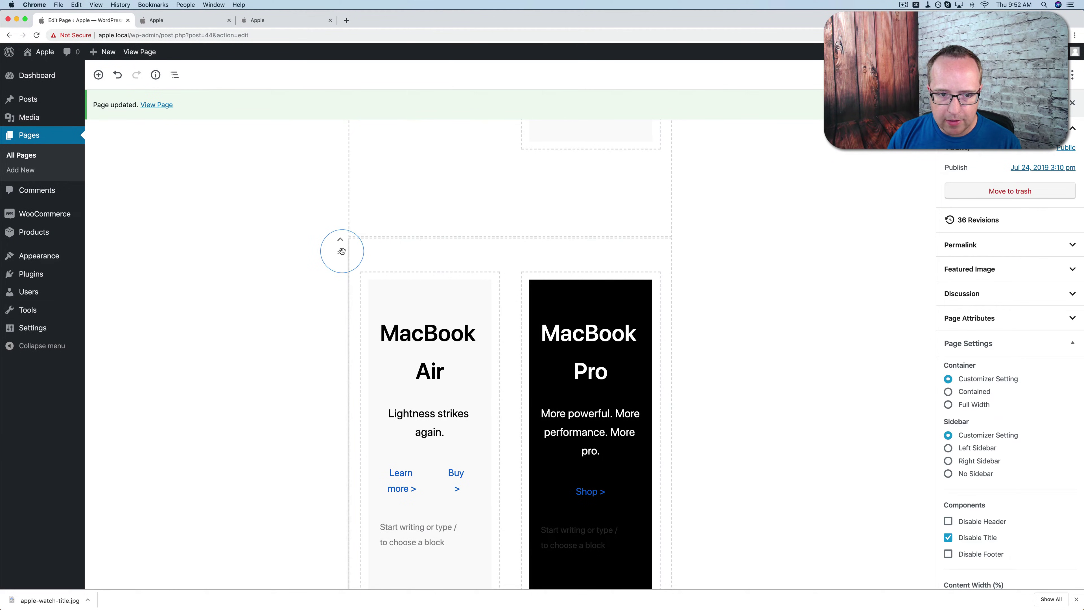
{"action": "left_click", "coordinate": [340, 252]}
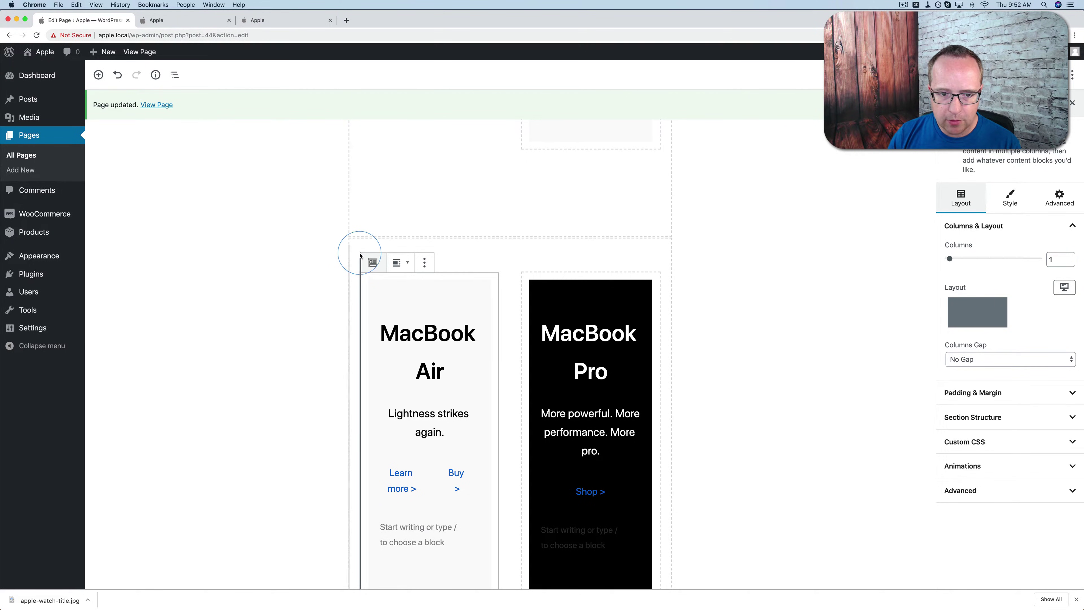
{"action": "left_click", "coordinate": [354, 247]}
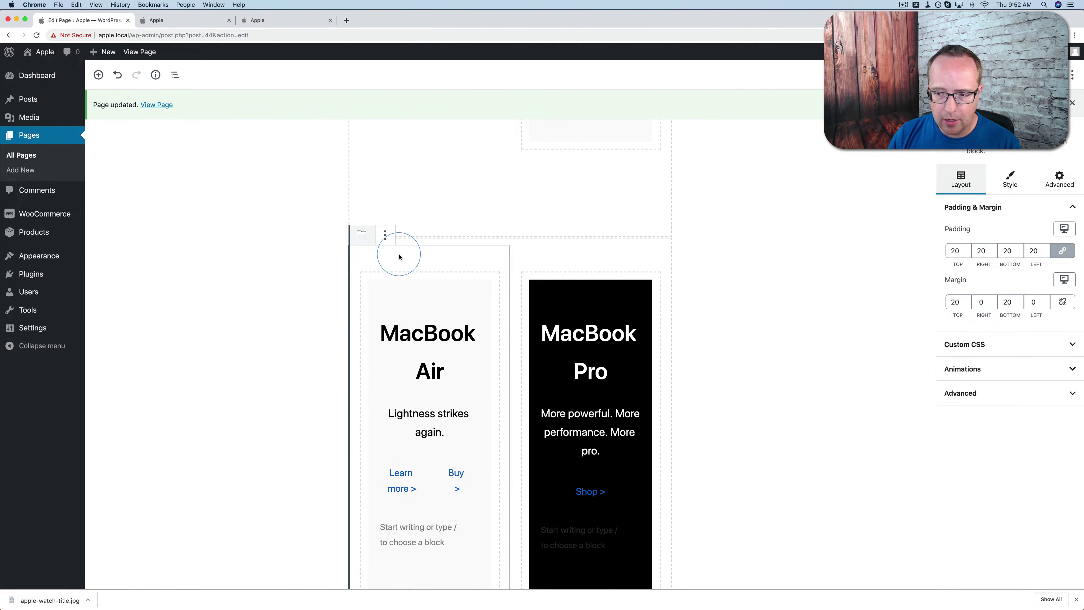
{"action": "left_click", "coordinate": [956, 252]}
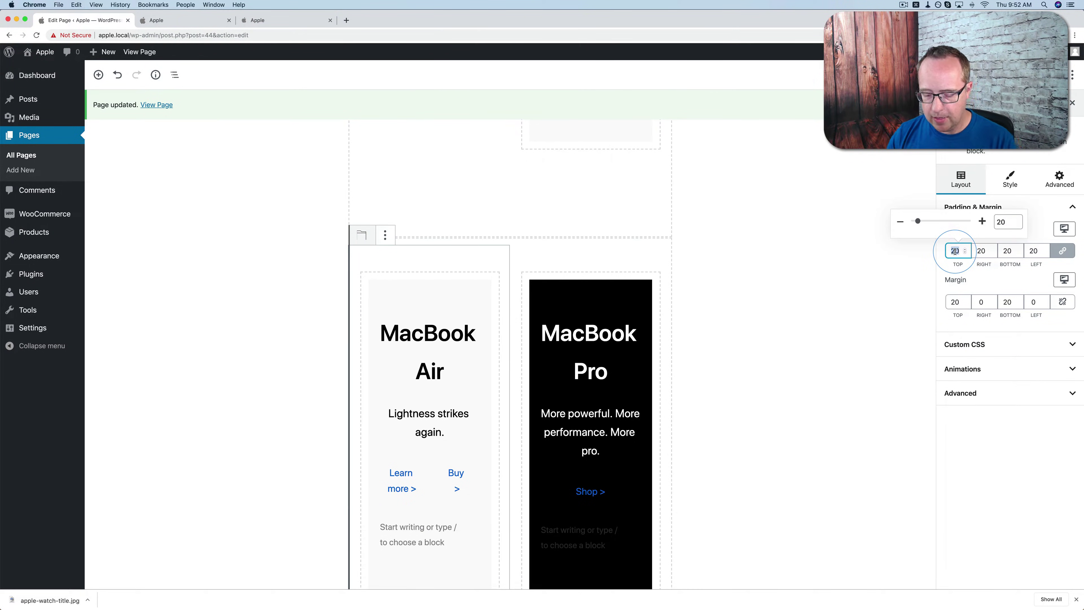
{"action": "type", "text": "0"}
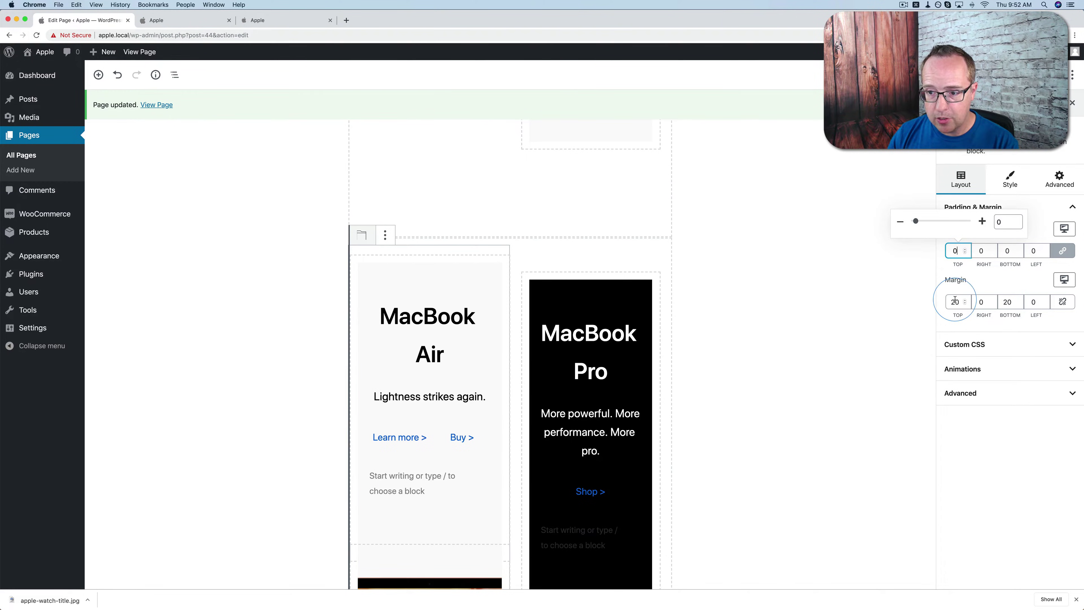
{"action": "left_click", "coordinate": [955, 300]}
Step: Set the MacBook Pro column's padding to 0 on all sides and its top and bottom margins to 0
{"action": "left_click", "coordinate": [542, 258]}
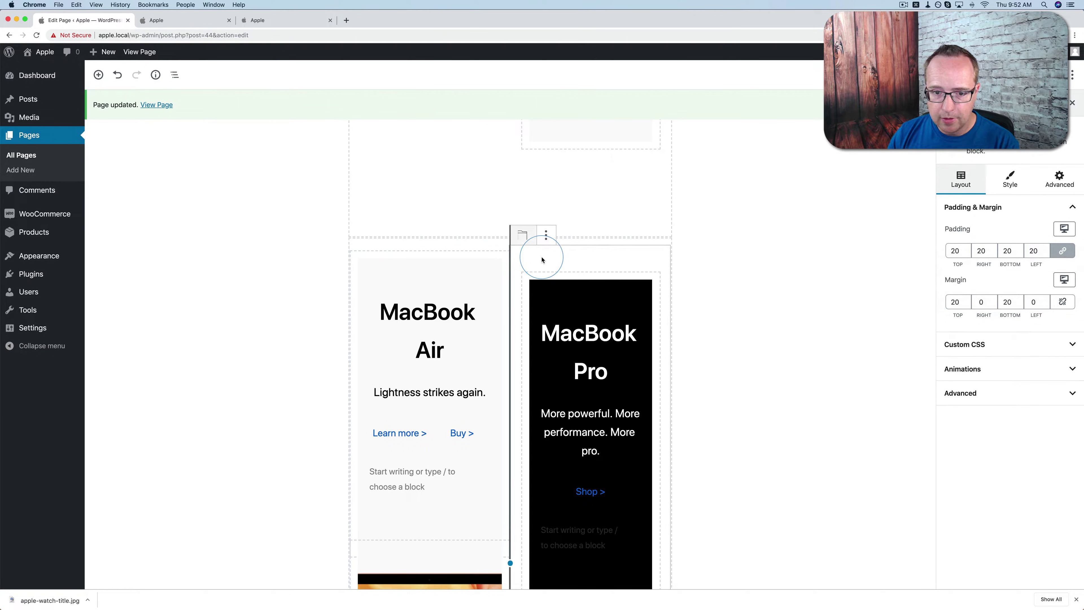
{"action": "left_click", "coordinate": [955, 251]}
{"action": "type", "text": "0"}
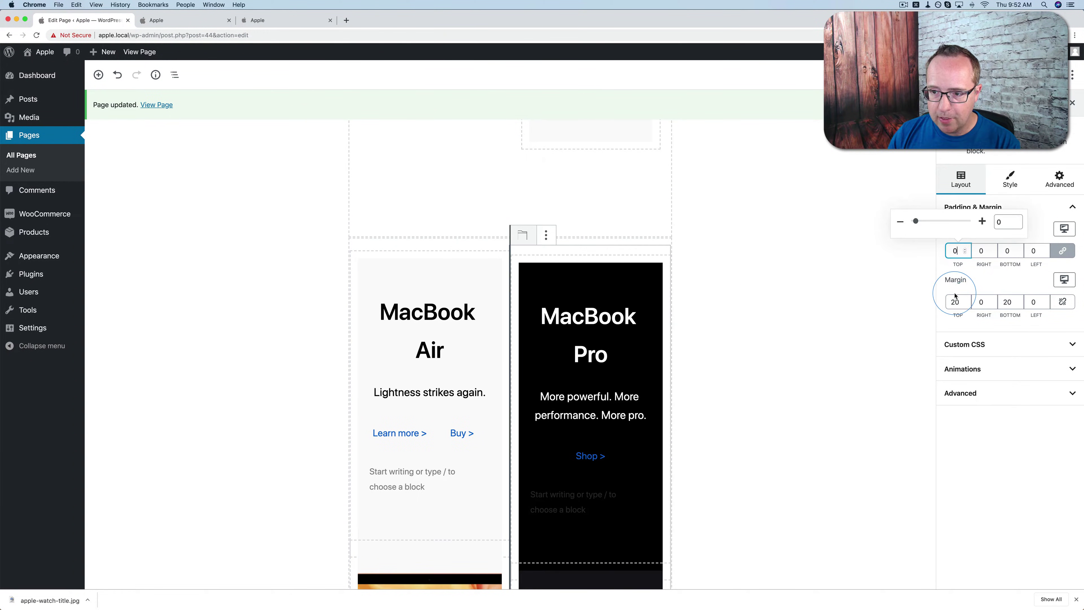
{"action": "left_click", "coordinate": [956, 302]}
{"action": "type", "text": "0"}
{"action": "left_click", "coordinate": [1008, 302]}
{"action": "type", "text": "0"}
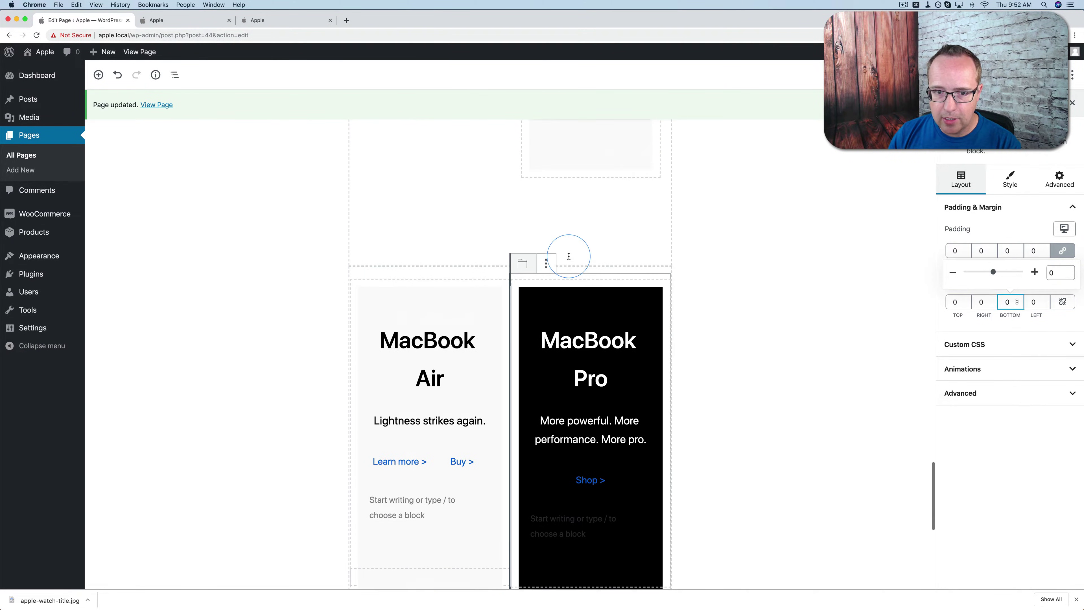
Step: Set the Apple Watch column's padding to 0 on all sides and its top and bottom margins to 0
{"action": "scroll", "coordinate": [569, 256], "scroll_direction": "up", "scroll_amount": 15}
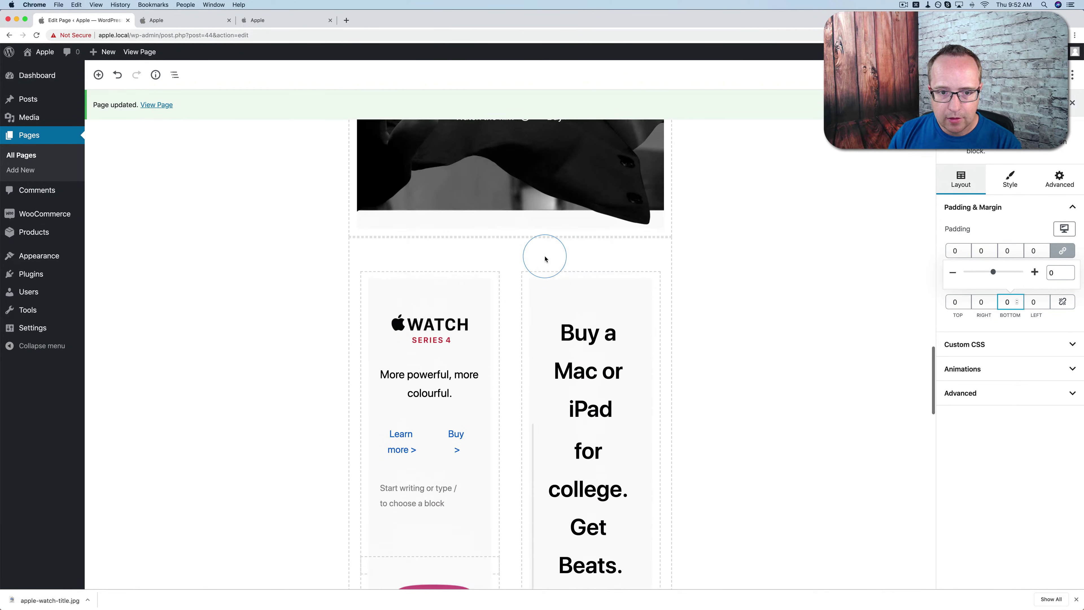
{"action": "left_click", "coordinate": [463, 259]}
{"action": "left_click", "coordinate": [987, 325]}
{"action": "left_click", "coordinate": [954, 250]}
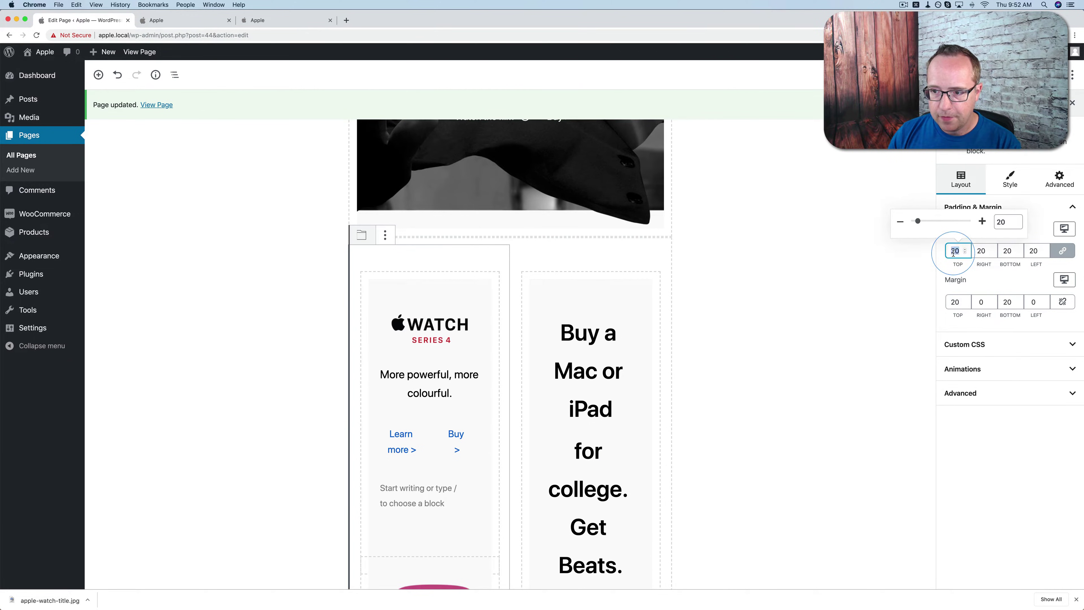
{"action": "type", "text": "0"}
{"action": "left_click", "coordinate": [957, 302]}
{"action": "type", "text": "200"}
{"action": "left_click", "coordinate": [998, 302]}
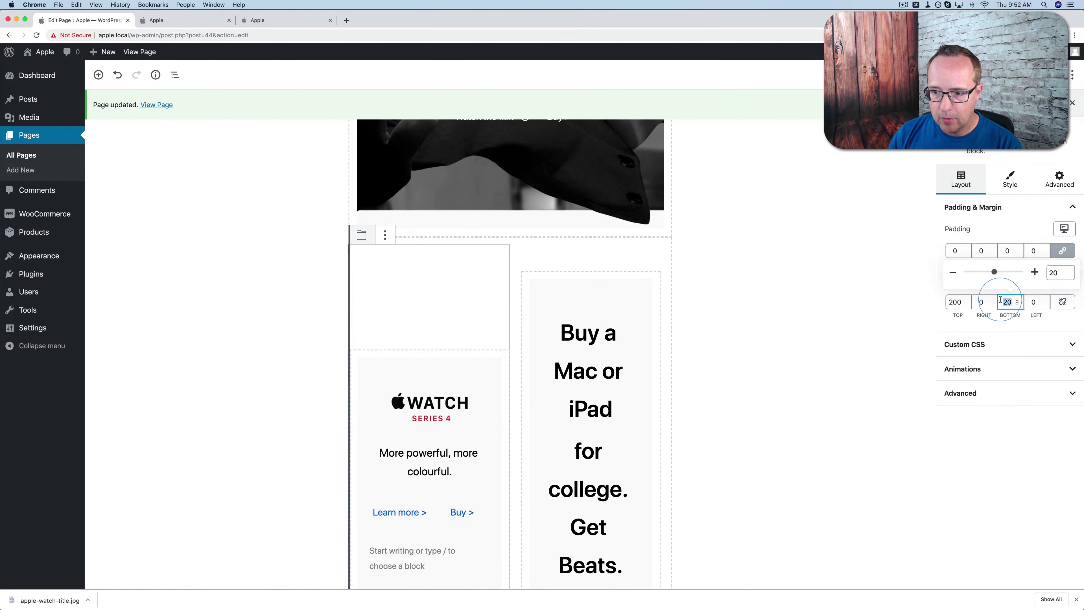
{"action": "type", "text": "0"}
{"action": "left_click", "coordinate": [955, 302]}
{"action": "type", "text": "0"}
Step: Set the college offer column's padding to 0 on all sides and its top and bottom margins to 0
{"action": "left_click", "coordinate": [558, 261]}
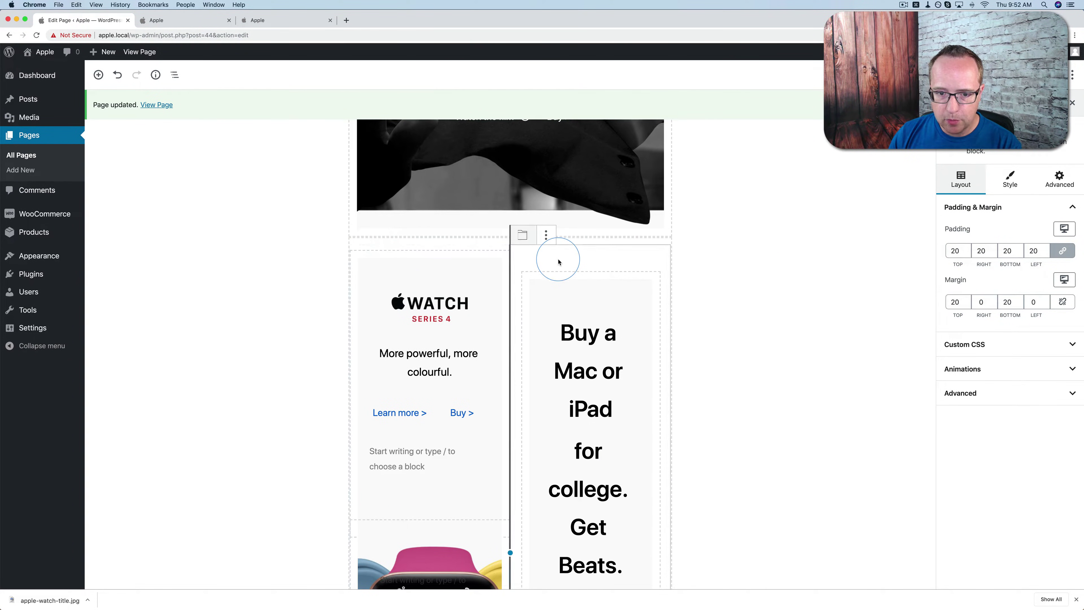
{"action": "left_click", "coordinate": [955, 250]}
{"action": "type", "text": "0"}
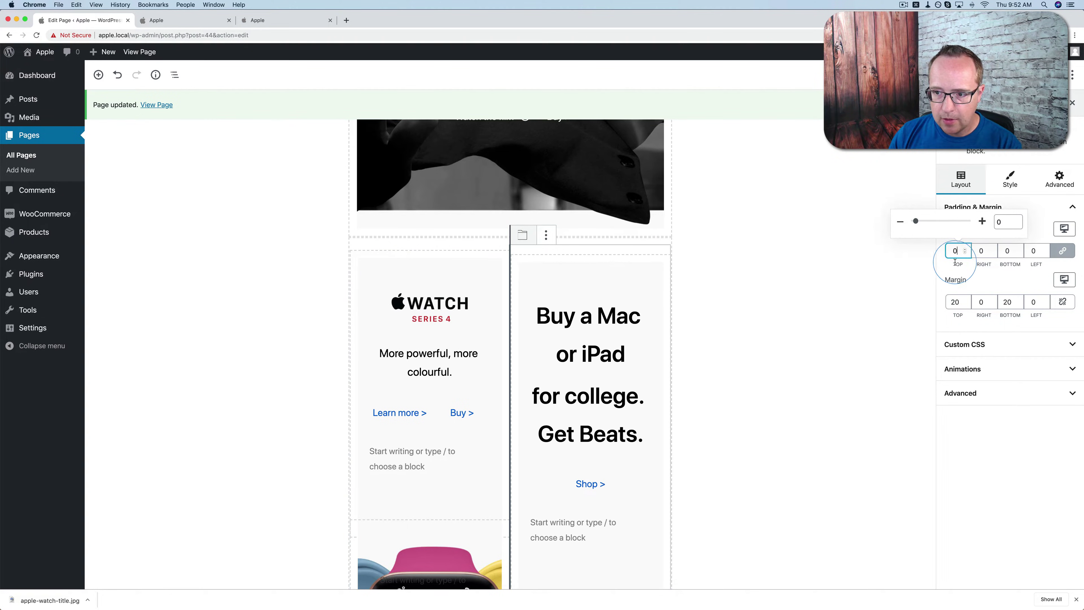
{"action": "left_click", "coordinate": [955, 302]}
{"action": "type", "text": "0"}
{"action": "left_click", "coordinate": [1009, 302]}
{"action": "type", "text": "0"}
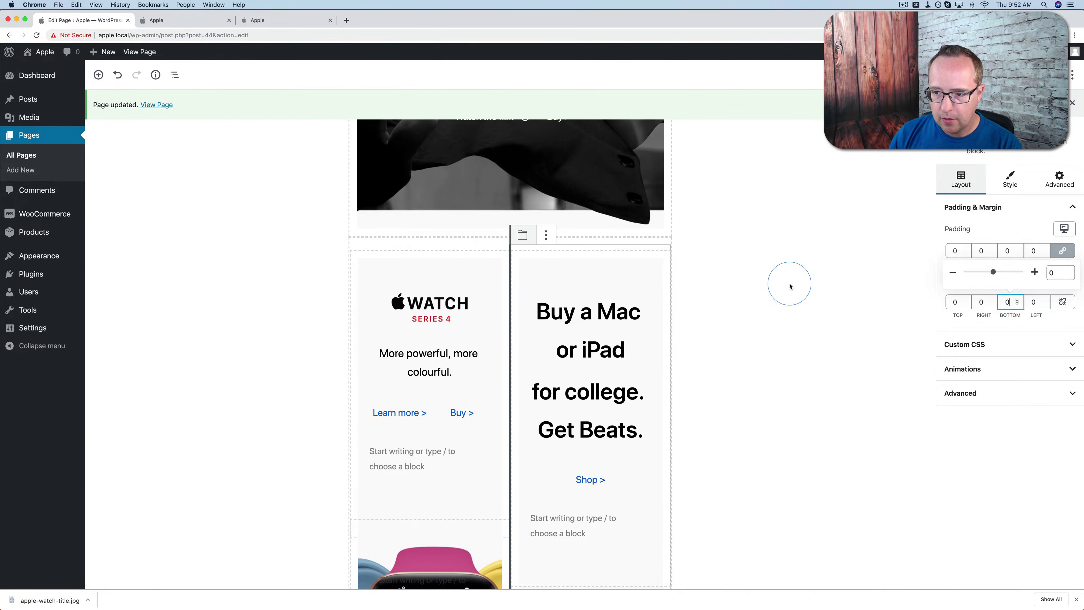
Step: Set the columns gap of the Apple Watch tile's inner text section to No Gap
{"action": "scroll", "coordinate": [580, 289], "scroll_direction": "down", "scroll_amount": 3}
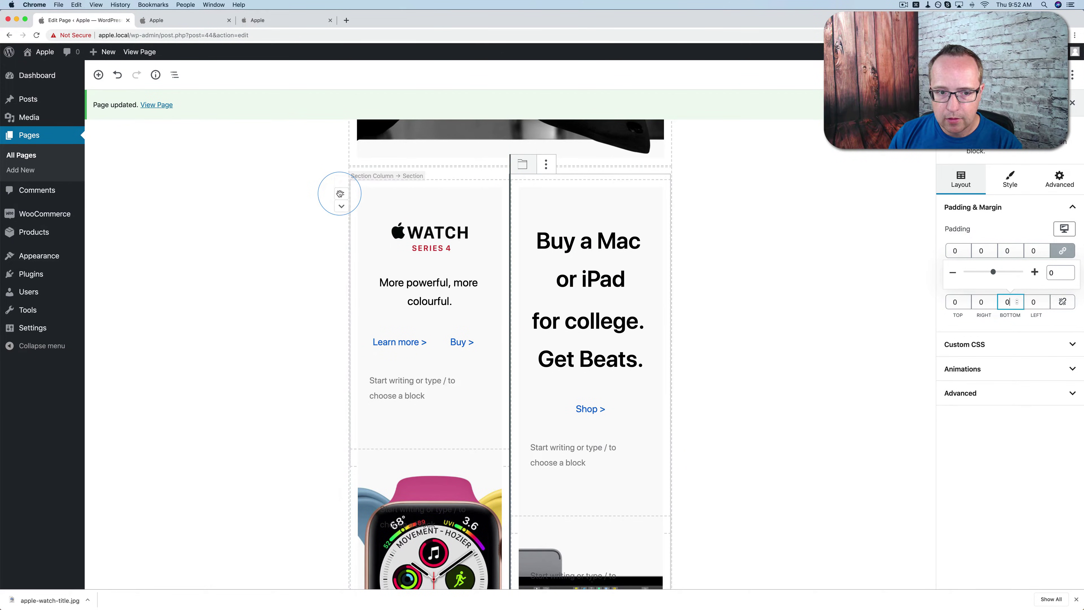
{"action": "left_click", "coordinate": [340, 195]}
{"action": "left_click", "coordinate": [945, 359]}
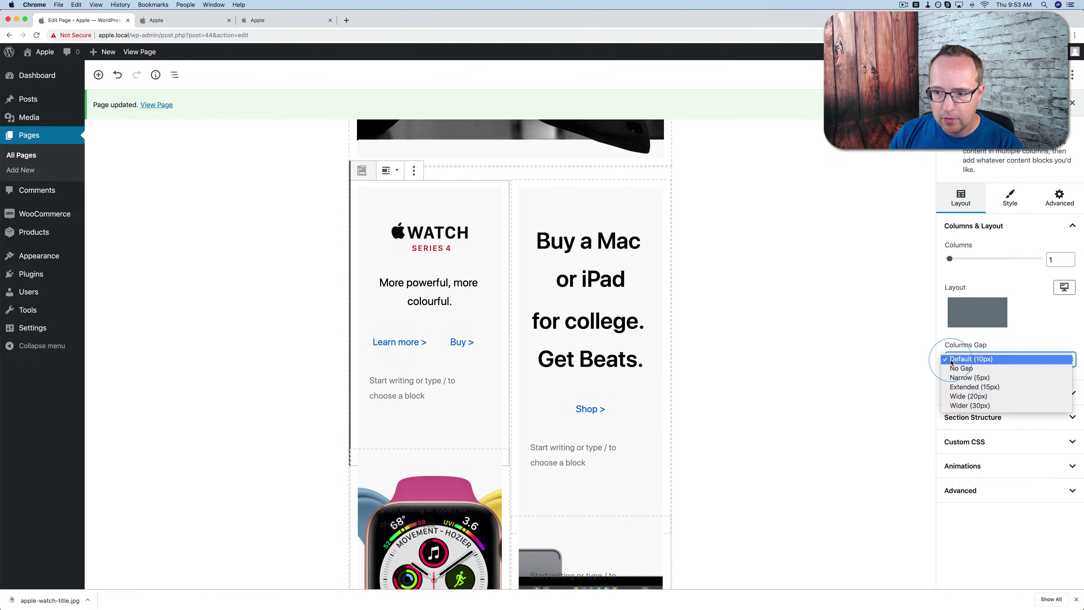
{"action": "left_click", "coordinate": [956, 370]}
{"action": "left_click", "coordinate": [515, 201]}
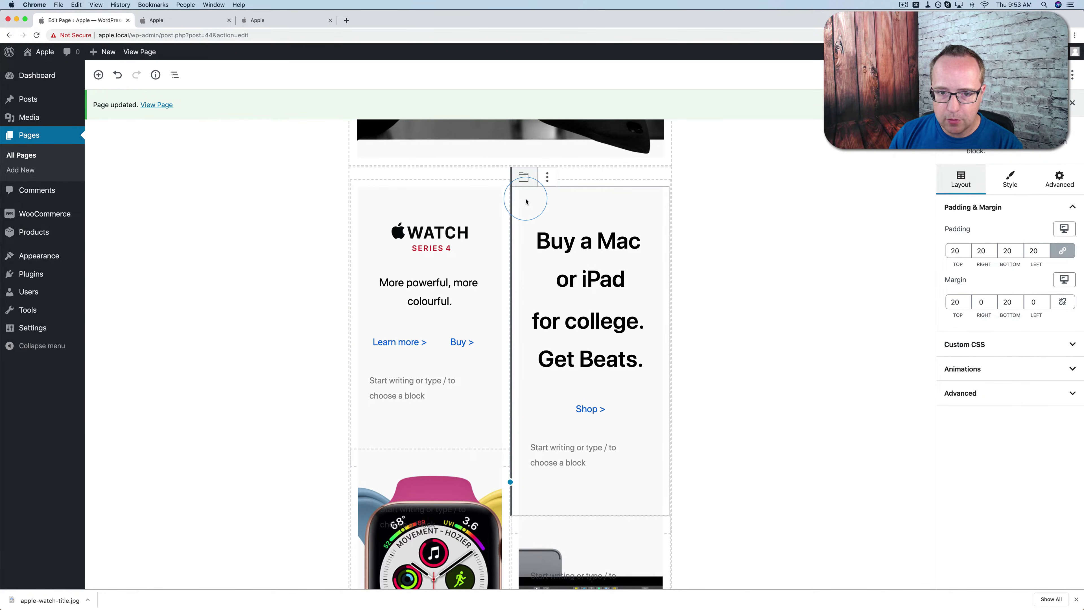
{"action": "left_click", "coordinate": [515, 207]}
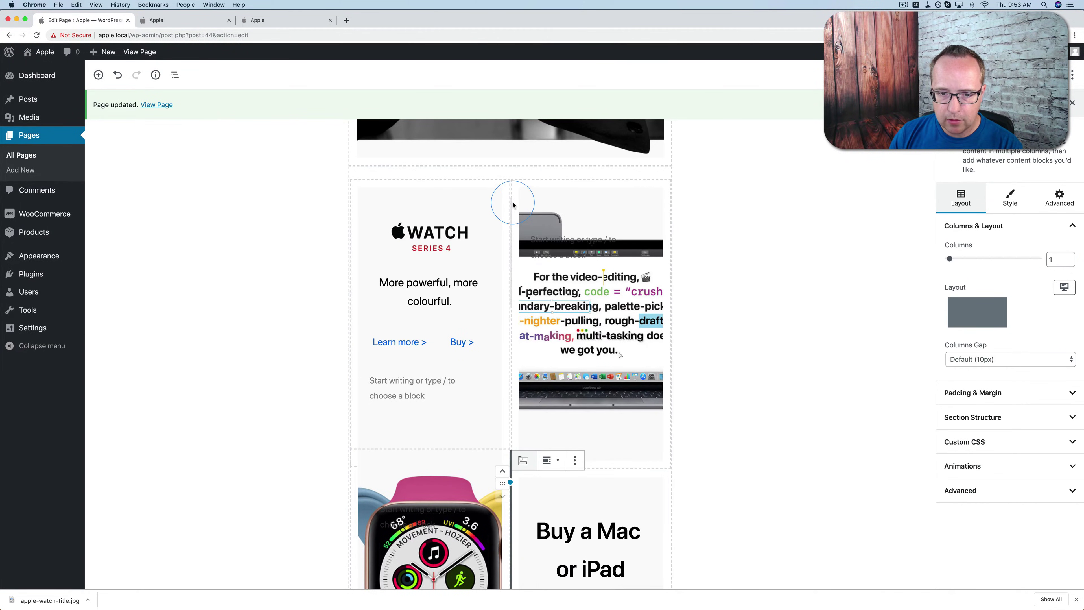
{"action": "key", "text": "super+z"}
Step: Undo moving the college offer's text section below its laptop image and check the product tile grid on the live page
{"action": "scroll", "coordinate": [512, 184], "scroll_direction": "down", "scroll_amount": 8}
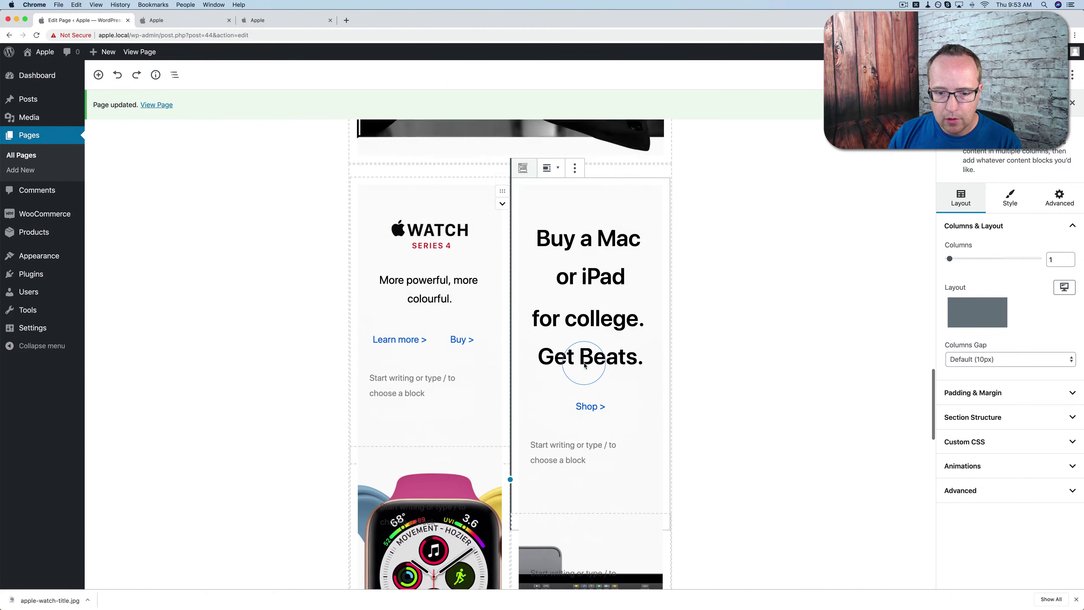
{"action": "left_click", "coordinate": [512, 188]}
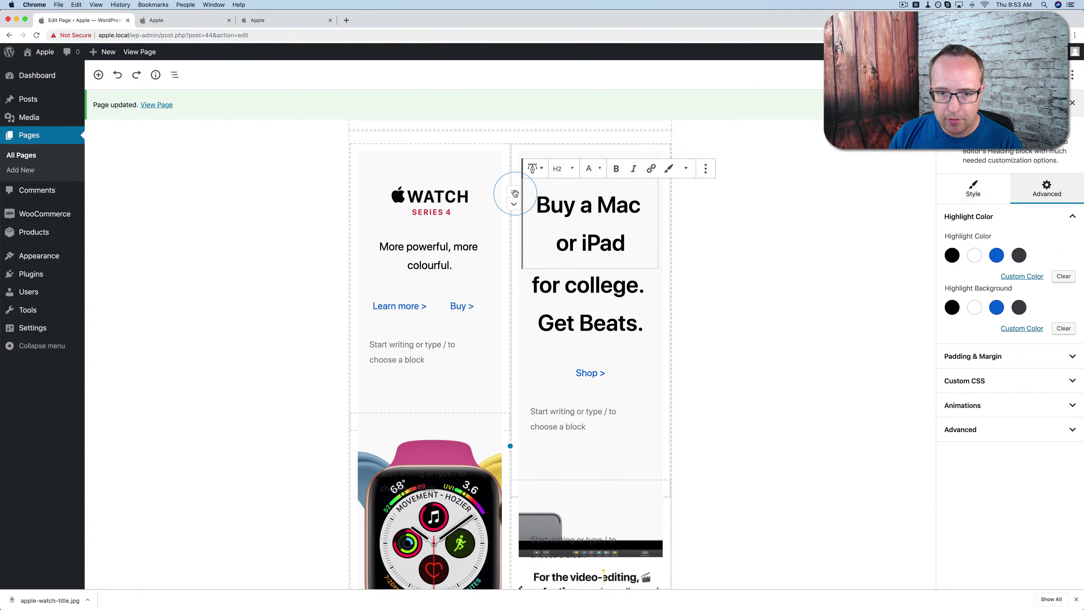
{"action": "left_click", "coordinate": [952, 307]}
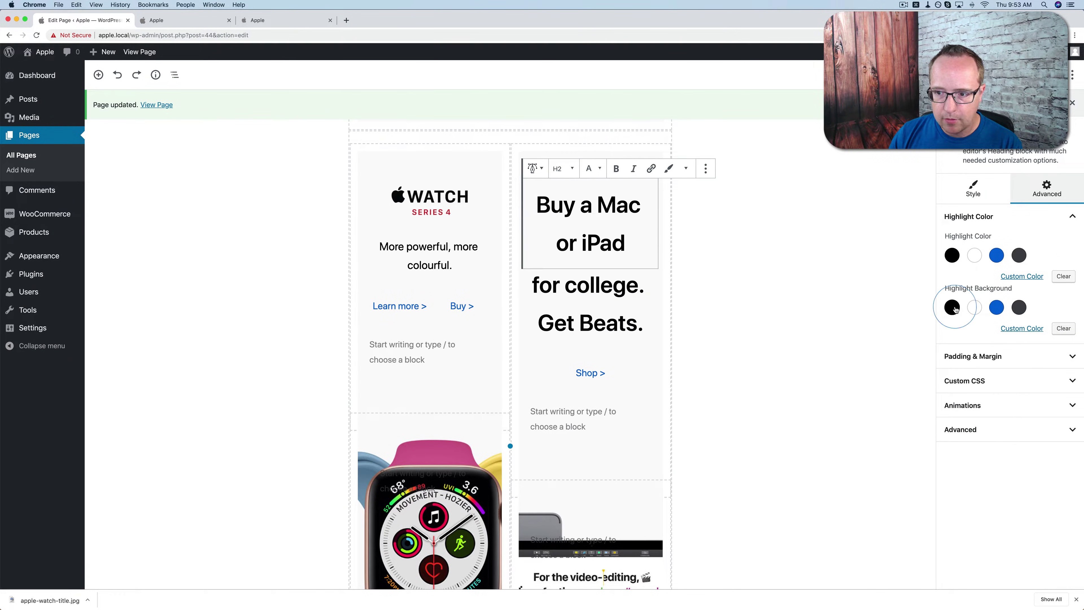
{"action": "left_click", "coordinate": [517, 148]}
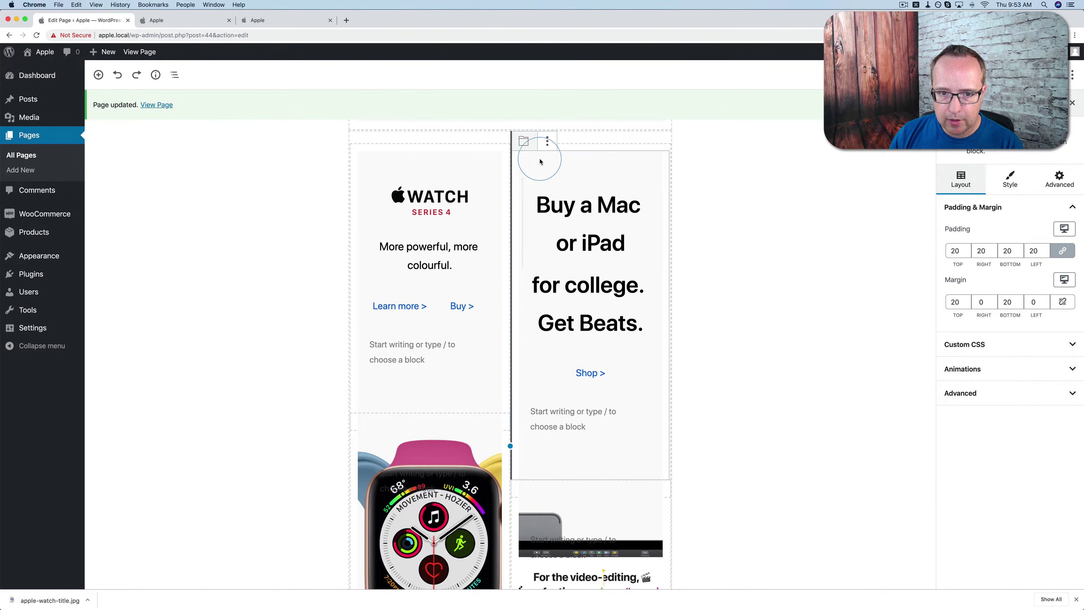
{"action": "left_click", "coordinate": [662, 147]}
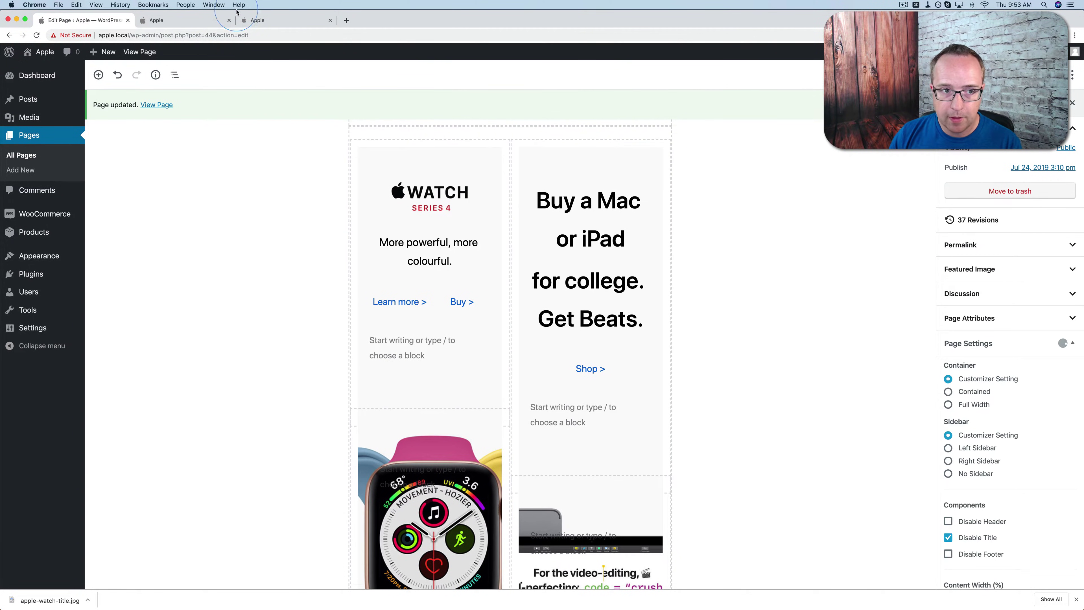
{"action": "left_click", "coordinate": [207, 21]}
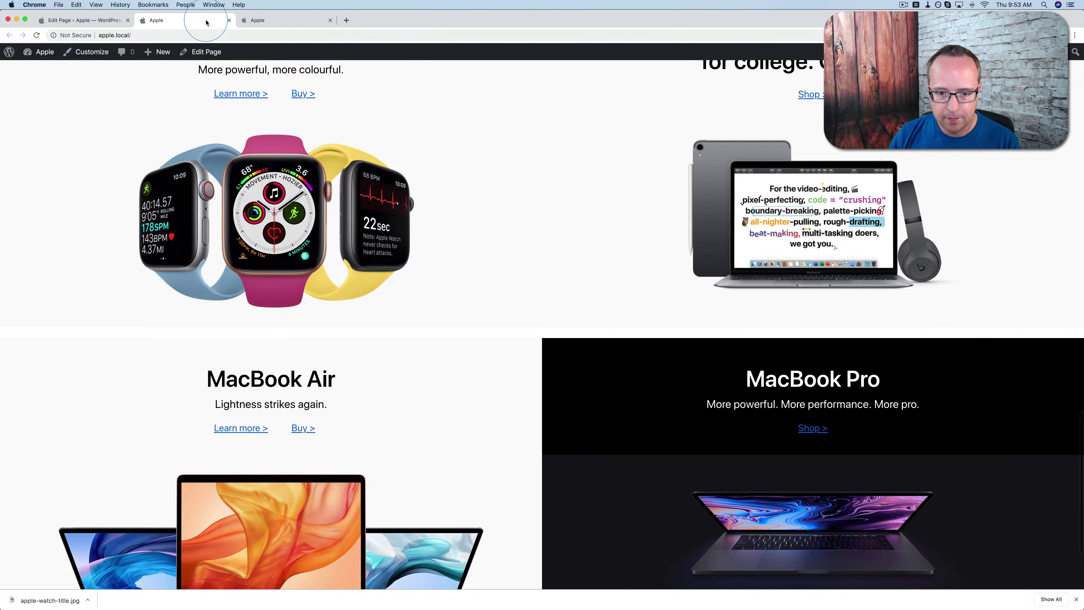
{"action": "scroll", "coordinate": [440, 227], "scroll_direction": "up", "scroll_amount": 5}
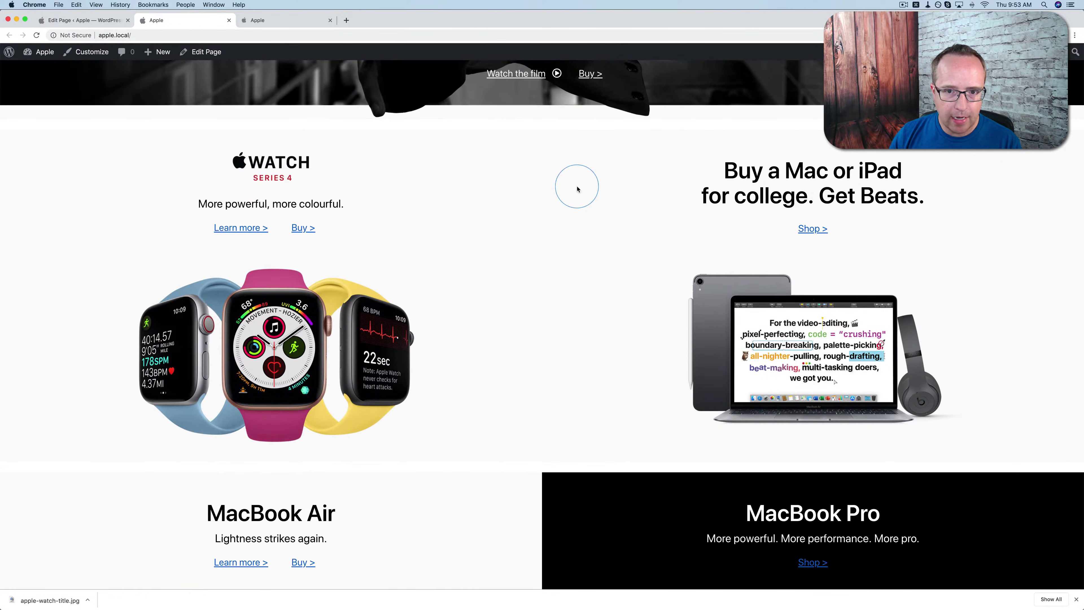
{"action": "scroll", "coordinate": [521, 274], "scroll_direction": "down", "scroll_amount": 7}
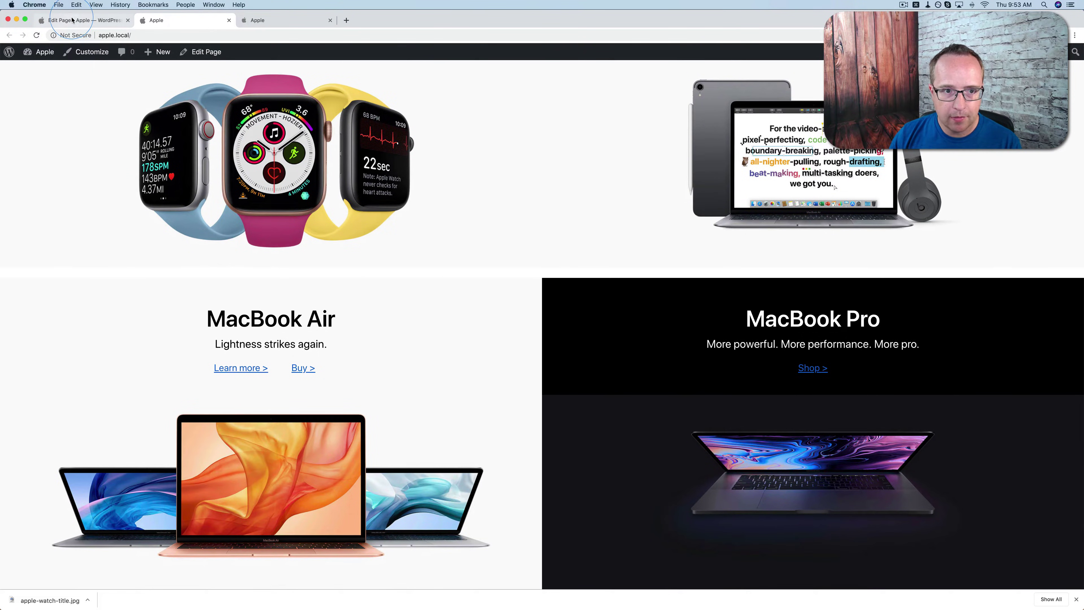
Step: Set the columns gap of the Apple Watch tile's inner text section to Narrow (5px)
{"action": "left_click", "coordinate": [73, 20]}
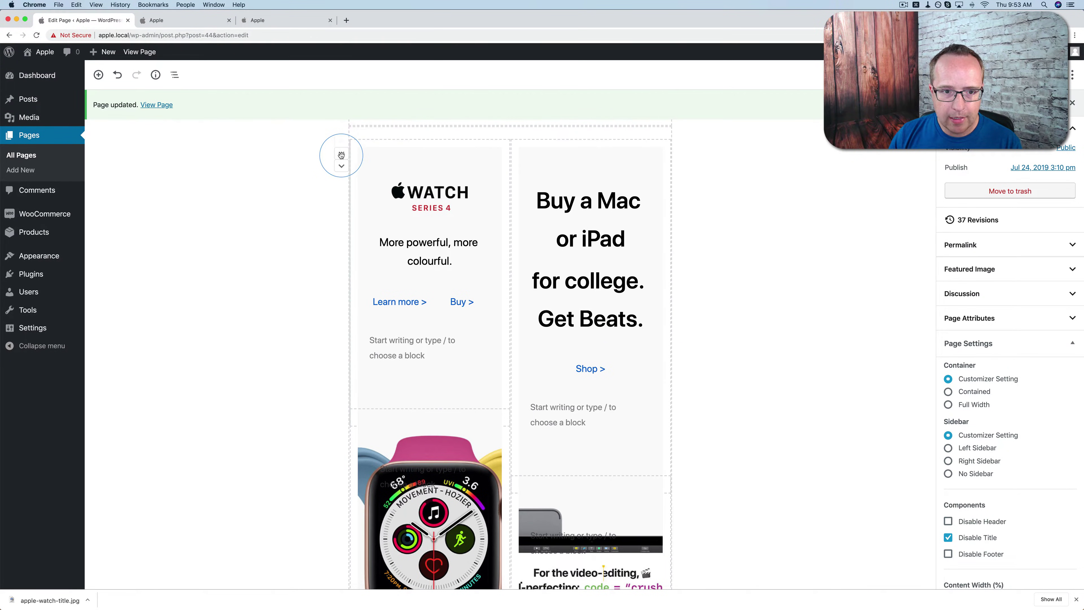
{"action": "left_click", "coordinate": [342, 155]}
{"action": "left_click", "coordinate": [966, 360]}
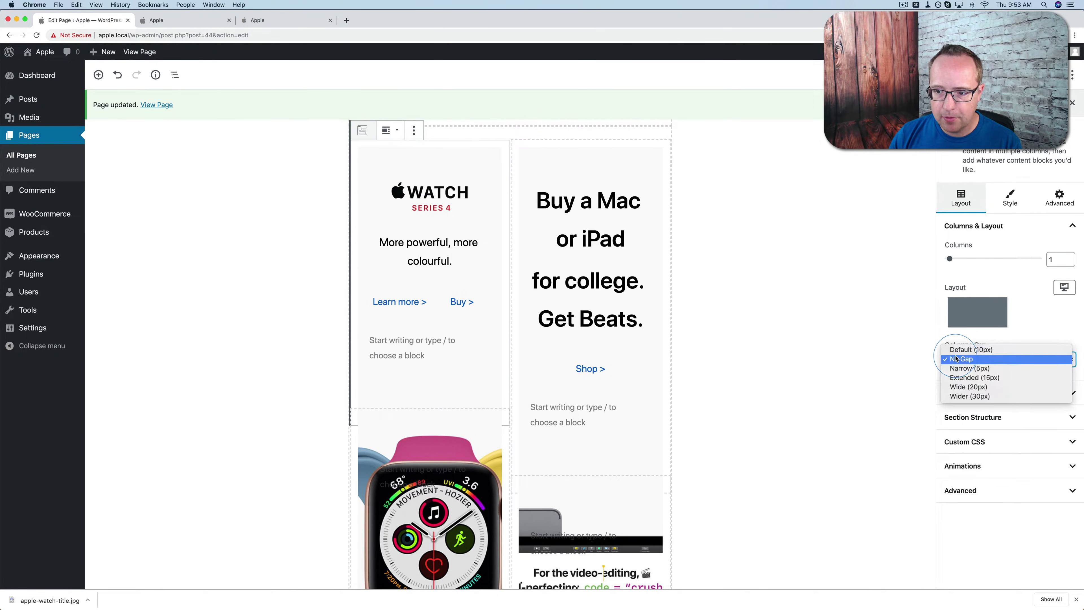
{"action": "left_click", "coordinate": [969, 369]}
{"action": "left_click", "coordinate": [513, 144]}
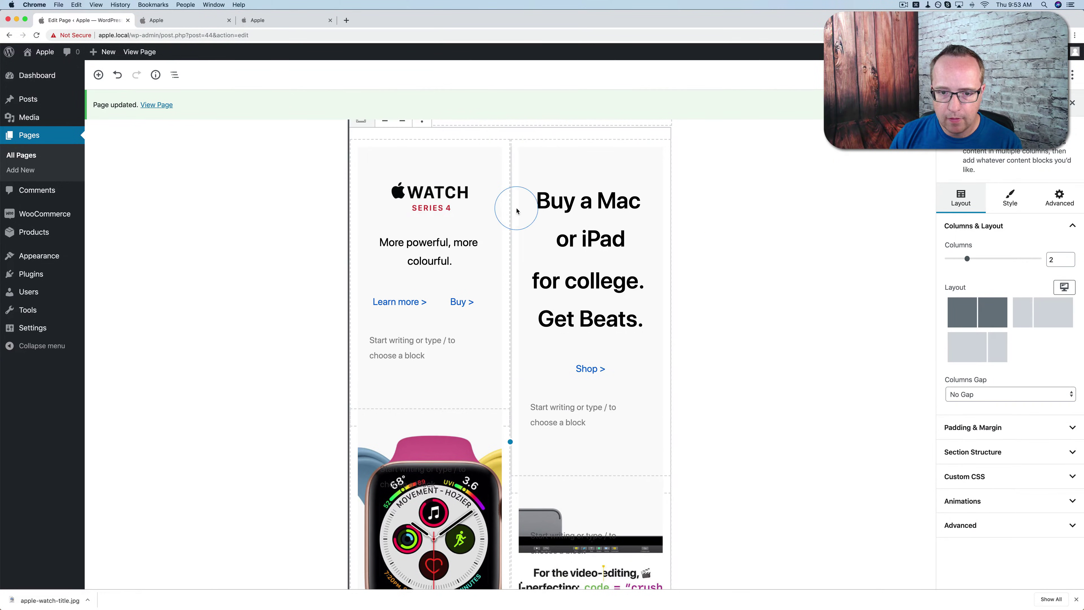
Step: Set the columns gap of the MacBook Air tile's inner text section to Narrow (5px) and check the live page
{"action": "scroll", "coordinate": [509, 217], "scroll_direction": "down", "scroll_amount": 10}
{"action": "scroll", "coordinate": [510, 225], "scroll_direction": "down", "scroll_amount": 2}
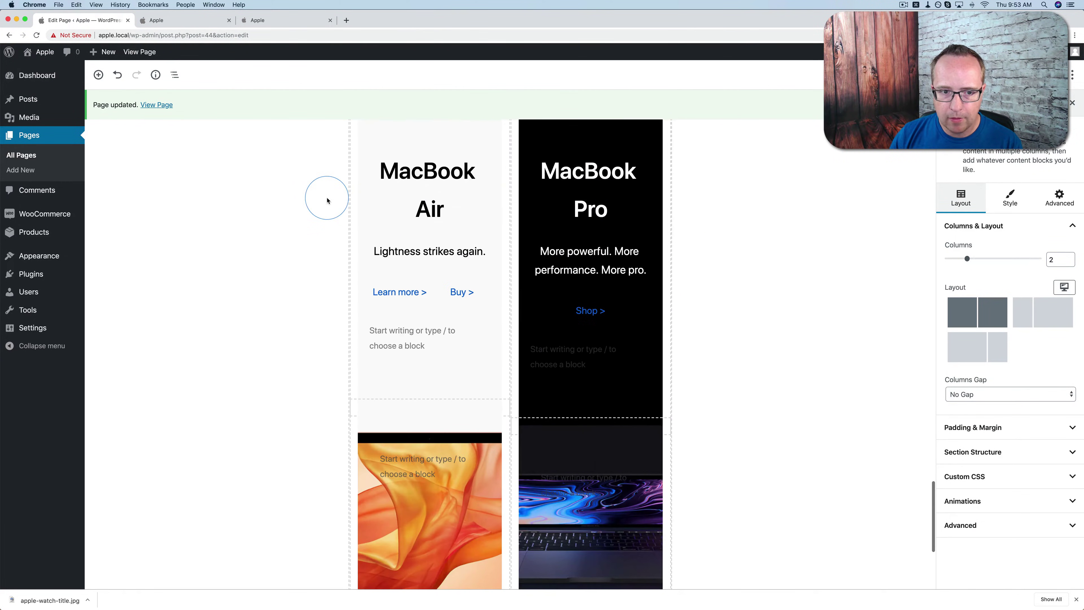
{"action": "scroll", "coordinate": [329, 201], "scroll_direction": "up", "scroll_amount": 2}
{"action": "left_click", "coordinate": [342, 229]}
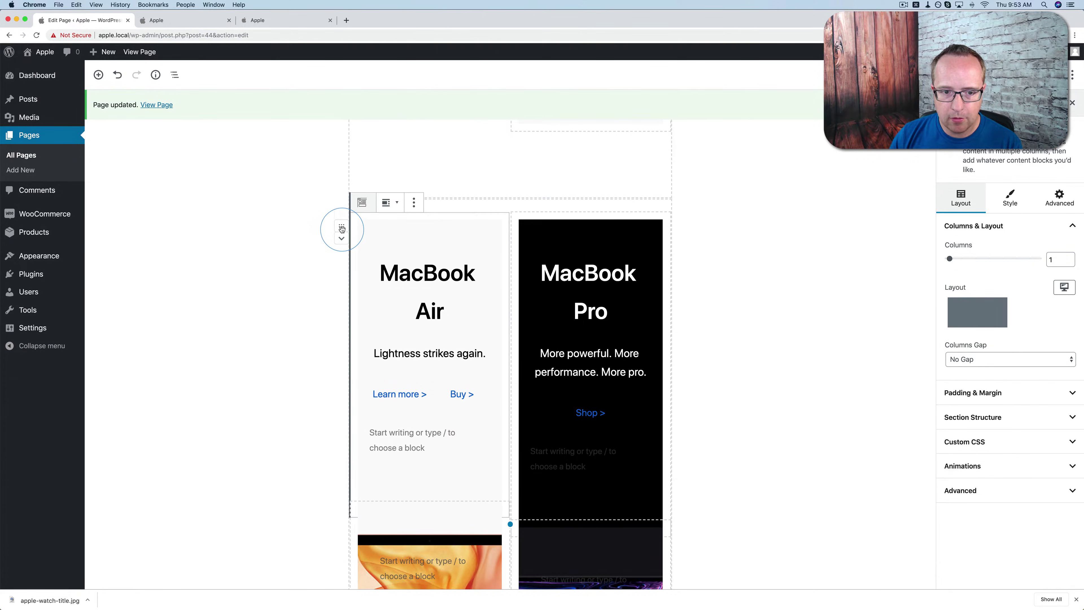
{"action": "left_click", "coordinate": [974, 366]}
{"action": "left_click", "coordinate": [978, 369]}
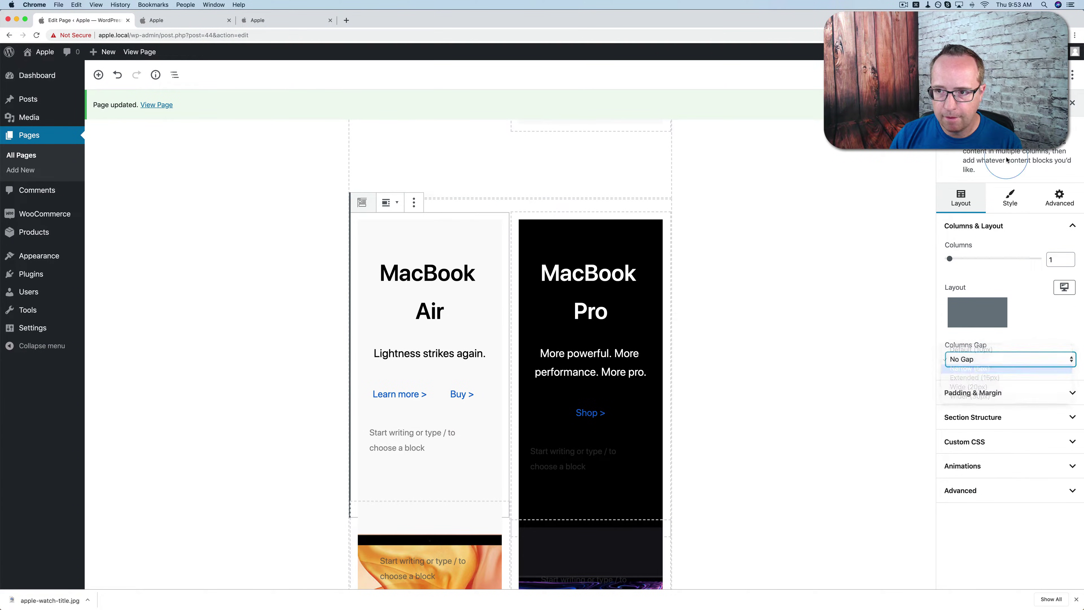
{"action": "left_click", "coordinate": [212, 21]}
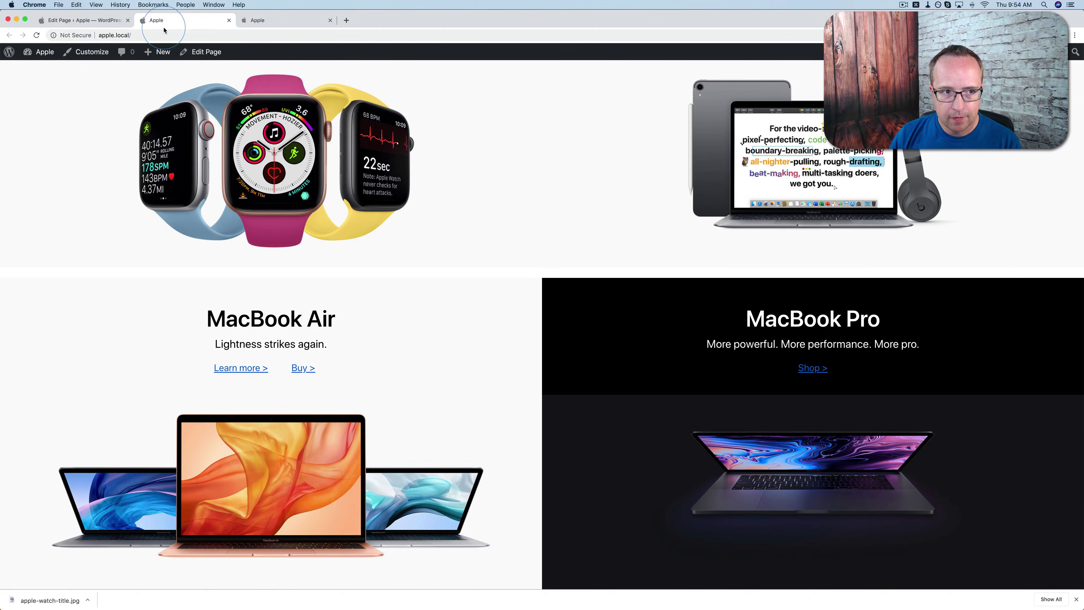
{"action": "left_click", "coordinate": [88, 25]}
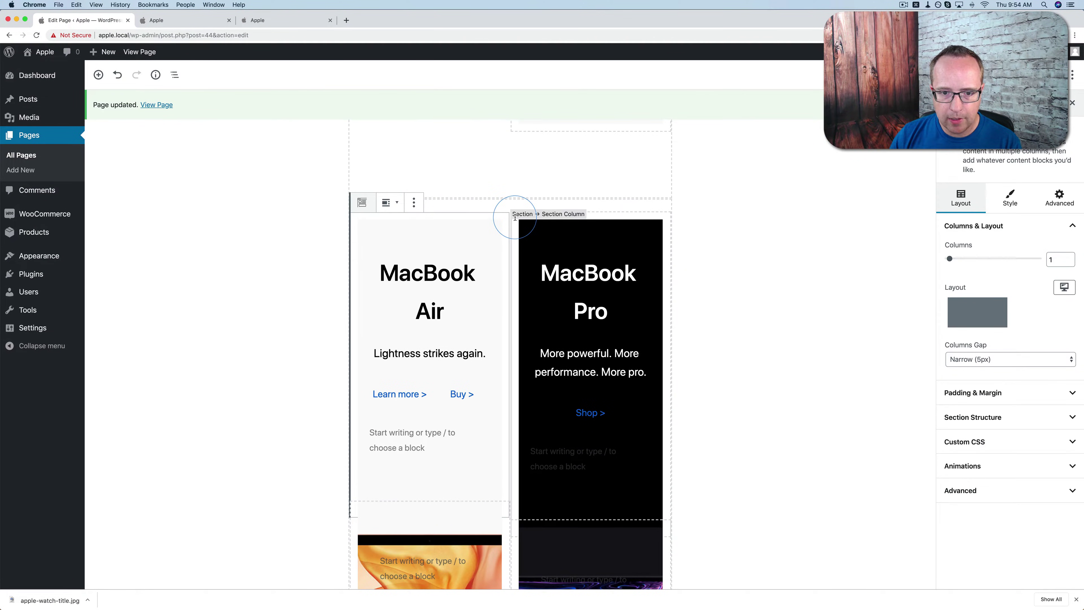
Step: Set the columns gap of the MacBook Pro tile's inner text section to Narrow (5px)
{"action": "left_click", "coordinate": [504, 223]}
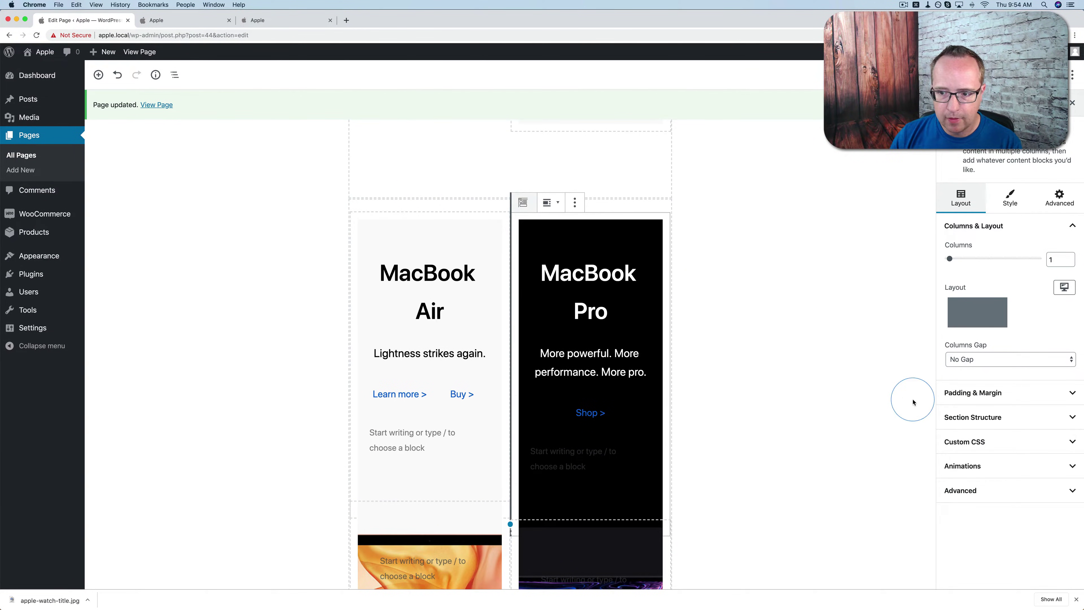
{"action": "left_click", "coordinate": [961, 360]}
{"action": "left_click", "coordinate": [961, 370]}
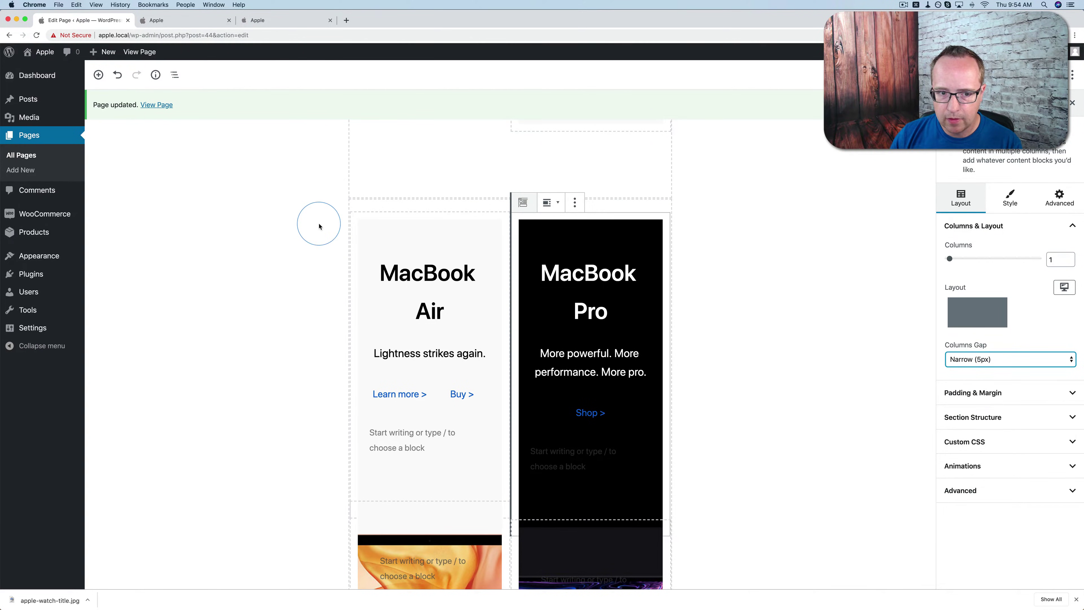
Step: Set the columns gap of the outer two-column section holding the MacBook Air and MacBook Pro tiles to Narrow (5px)
{"action": "left_click", "coordinate": [351, 222]}
{"action": "left_click", "coordinate": [340, 224]}
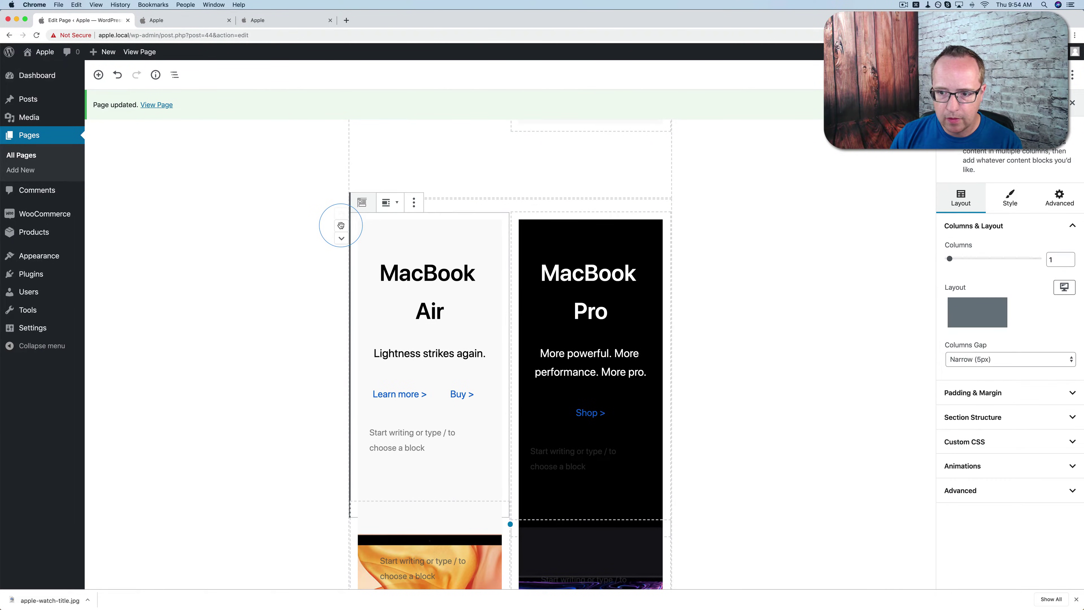
{"action": "left_click", "coordinate": [336, 202]}
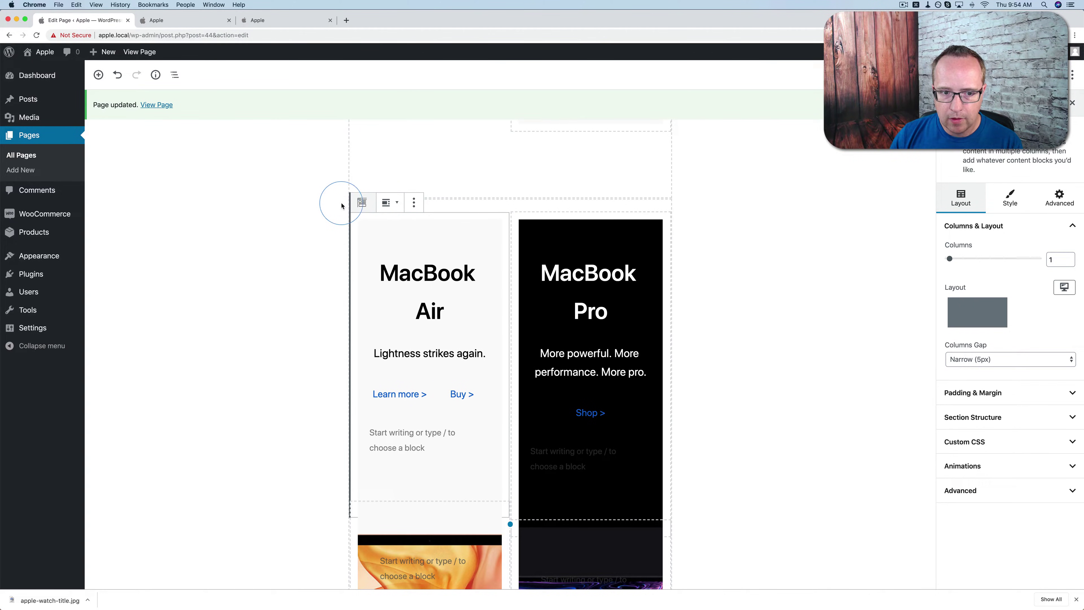
{"action": "left_click", "coordinate": [340, 213]}
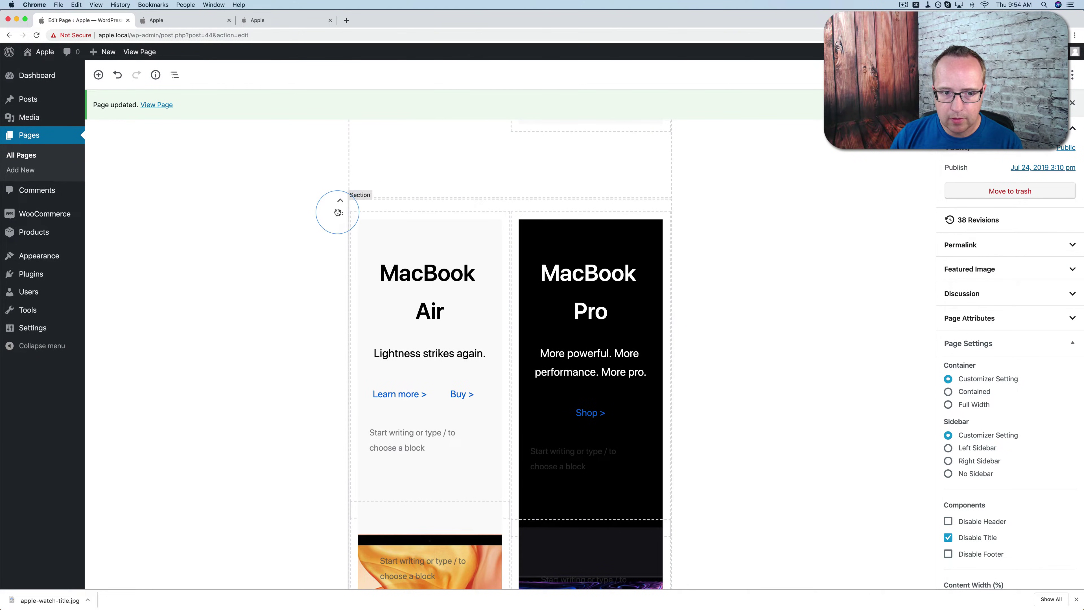
{"action": "left_click", "coordinate": [338, 213]}
{"action": "left_click", "coordinate": [963, 394]}
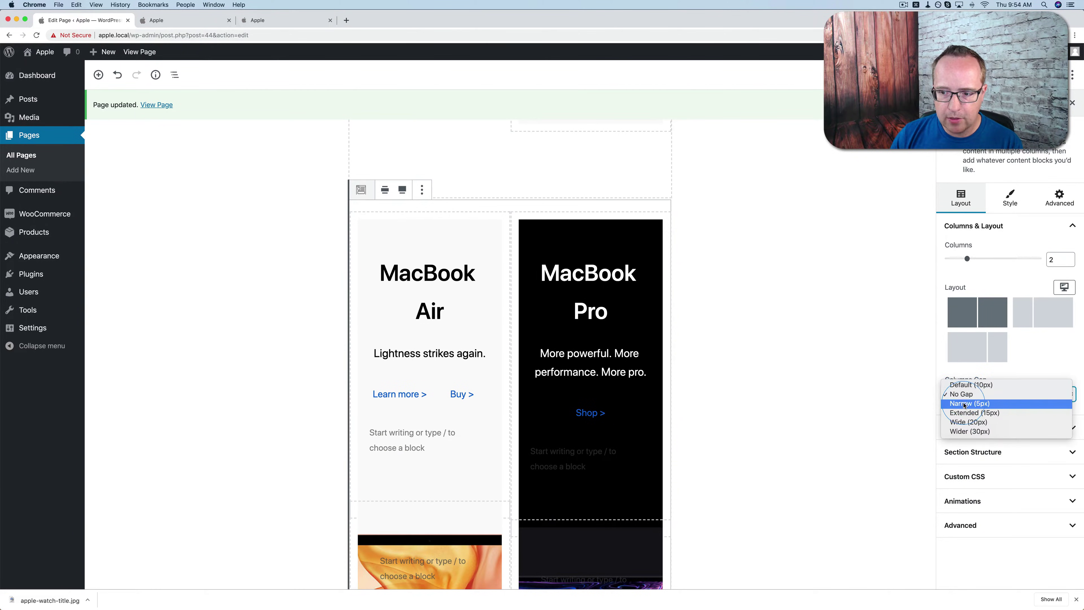
{"action": "left_click", "coordinate": [968, 405]}
{"action": "left_click", "coordinate": [338, 215]}
Step: Set the columns gap of the outer two-column section holding the Apple Watch and college offer tiles to Narrow (5px)
{"action": "scroll", "coordinate": [338, 215], "scroll_direction": "up", "scroll_amount": 5}
{"action": "scroll", "coordinate": [338, 215], "scroll_direction": "up", "scroll_amount": 7}
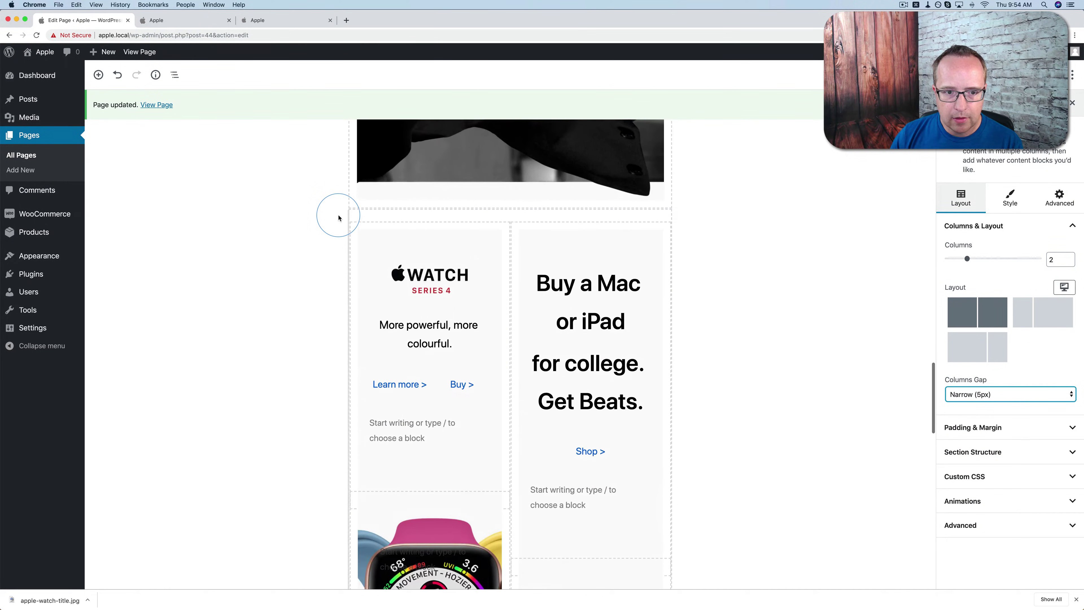
{"action": "left_click", "coordinate": [341, 218]}
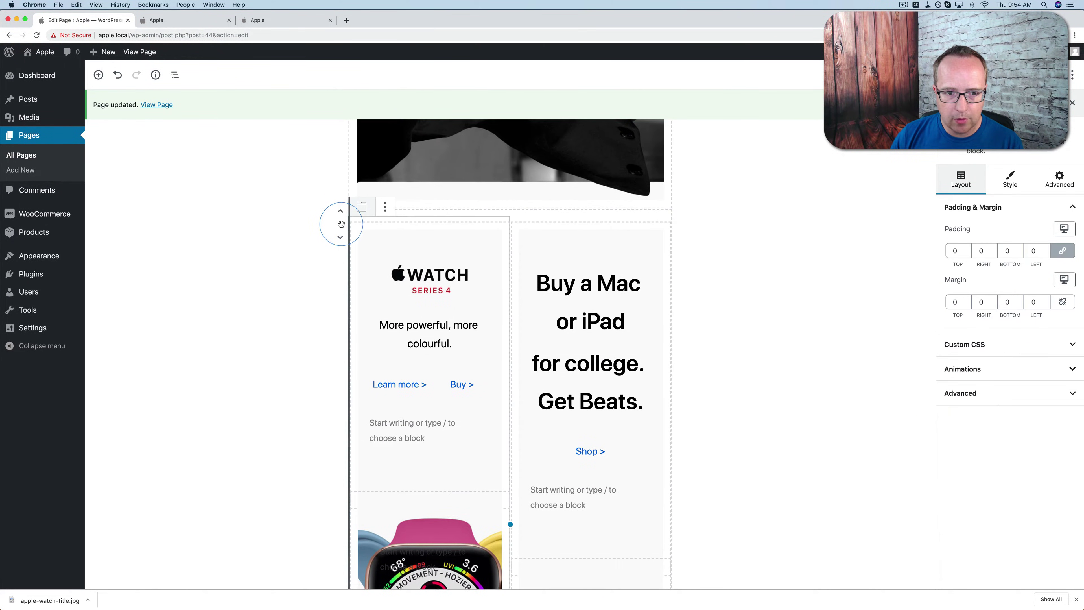
{"action": "left_click", "coordinate": [683, 262]}
{"action": "left_click", "coordinate": [955, 396]}
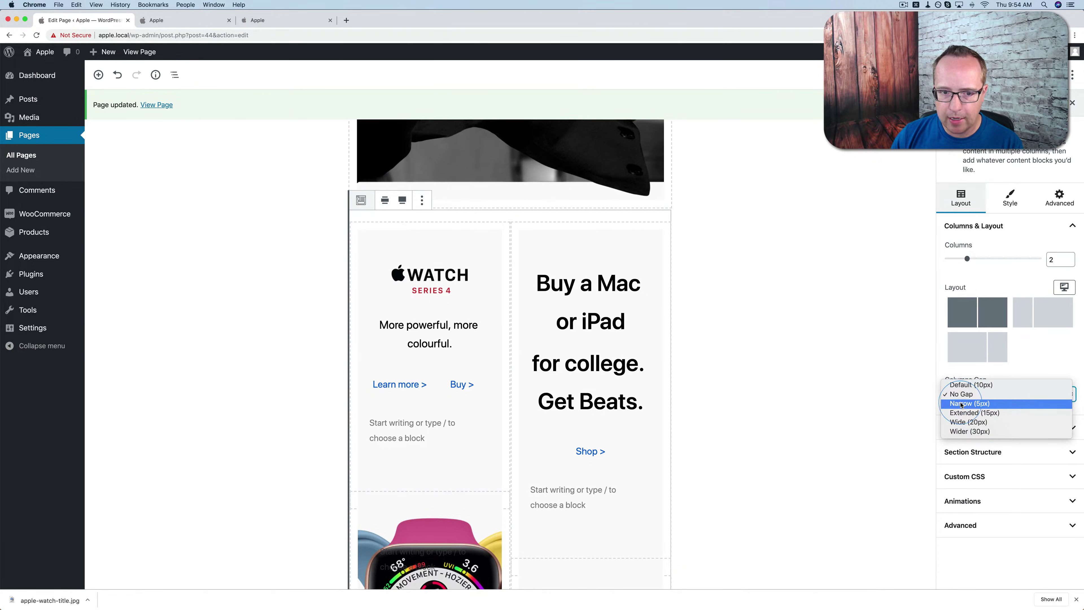
{"action": "left_click", "coordinate": [973, 404]}
{"action": "left_click", "coordinate": [382, 214]}
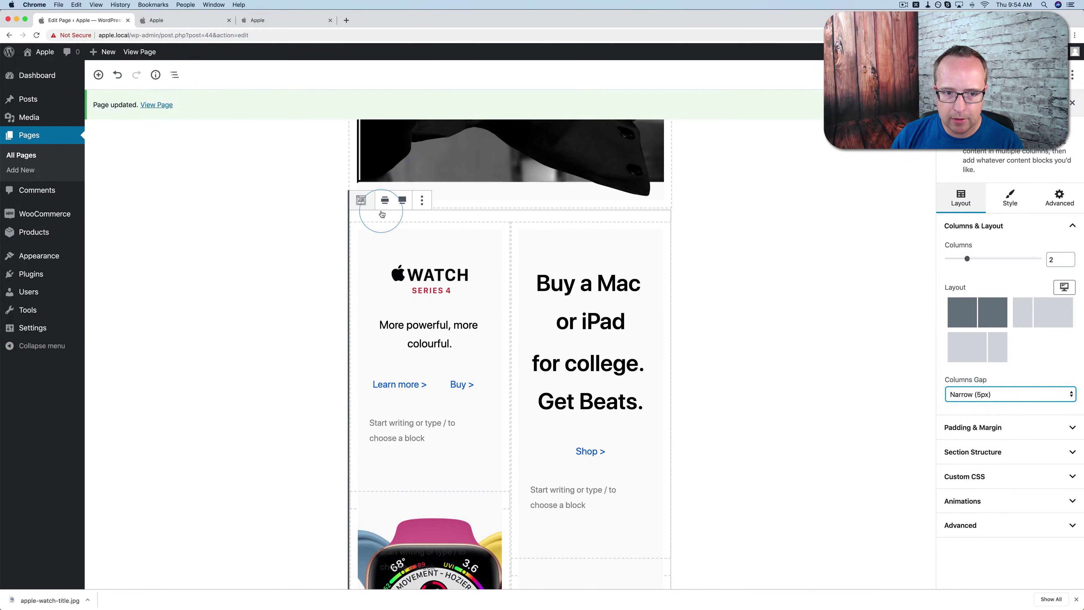
Step: Set the columns gap of the college offer tile's inner text section to Narrow (5px)
{"action": "left_click", "coordinate": [511, 230]}
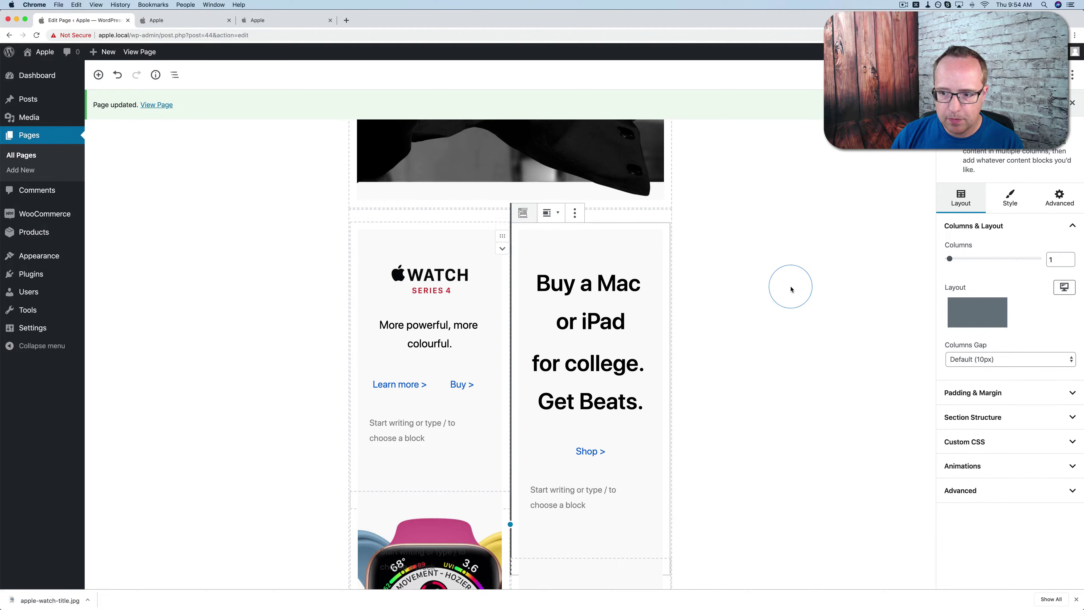
{"action": "left_click", "coordinate": [979, 366]}
{"action": "left_click", "coordinate": [970, 377]}
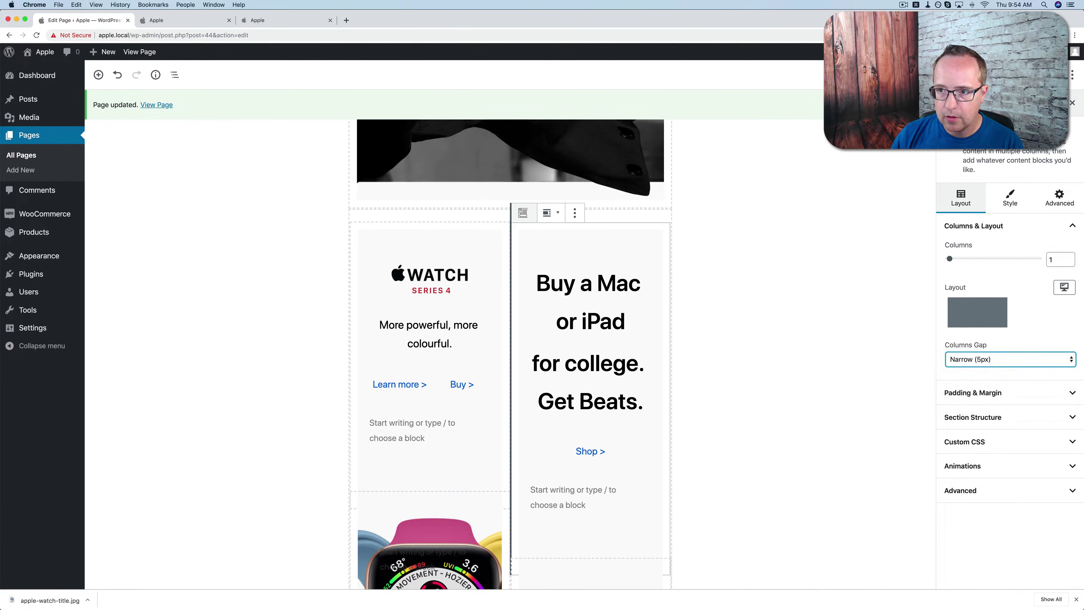
Step: Examine the gaps between the four product tiles on the live page and return to the MacBook section in the page editor
{"action": "left_click", "coordinate": [213, 20]}
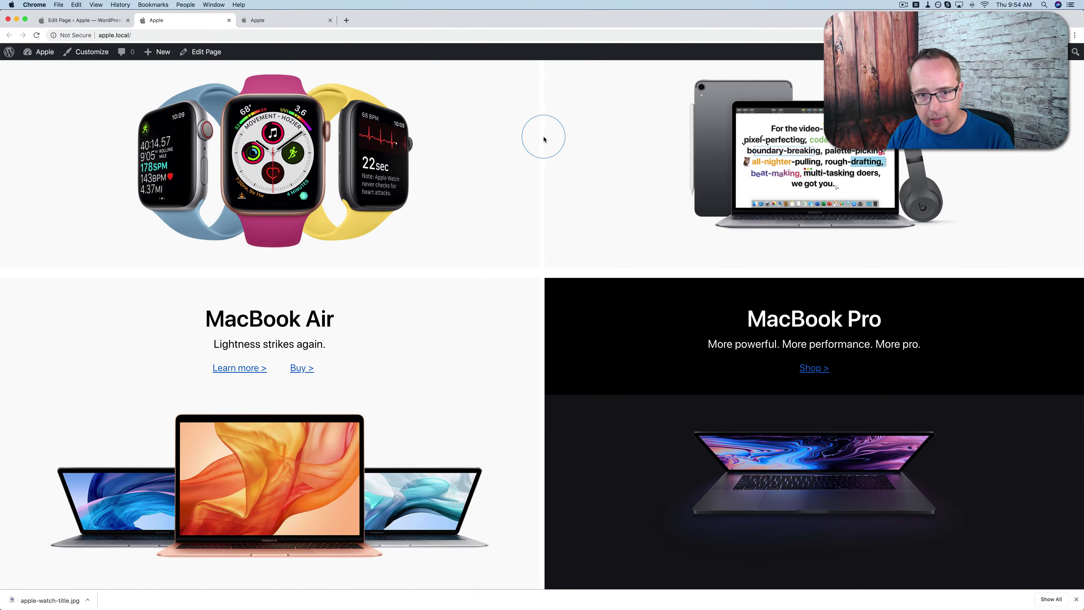
{"action": "scroll", "coordinate": [545, 170], "scroll_direction": "up", "scroll_amount": 2}
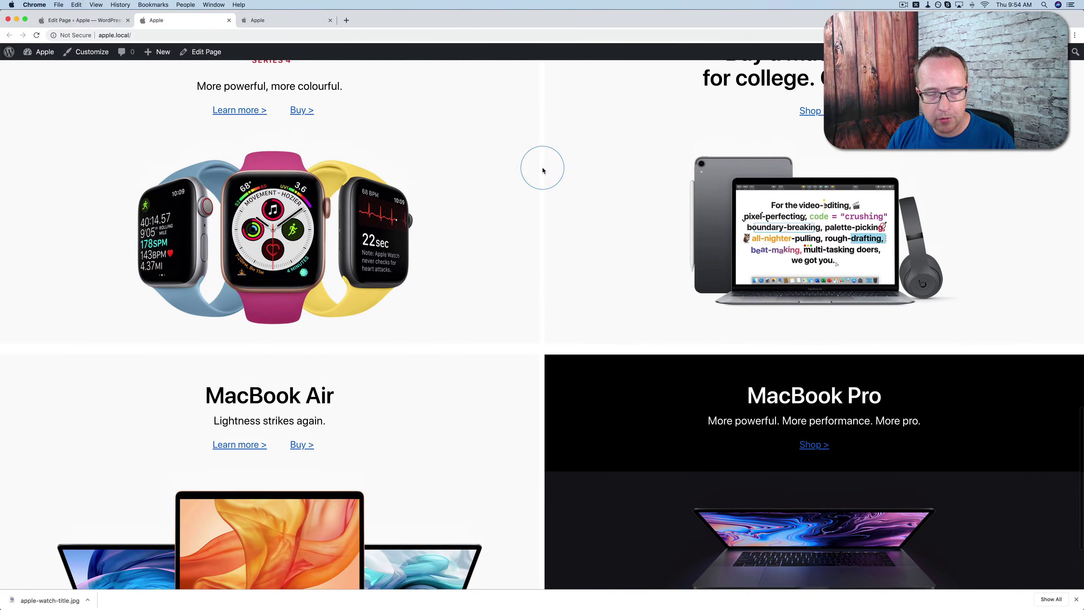
{"action": "scroll", "coordinate": [545, 170], "scroll_direction": "down", "scroll_amount": 4}
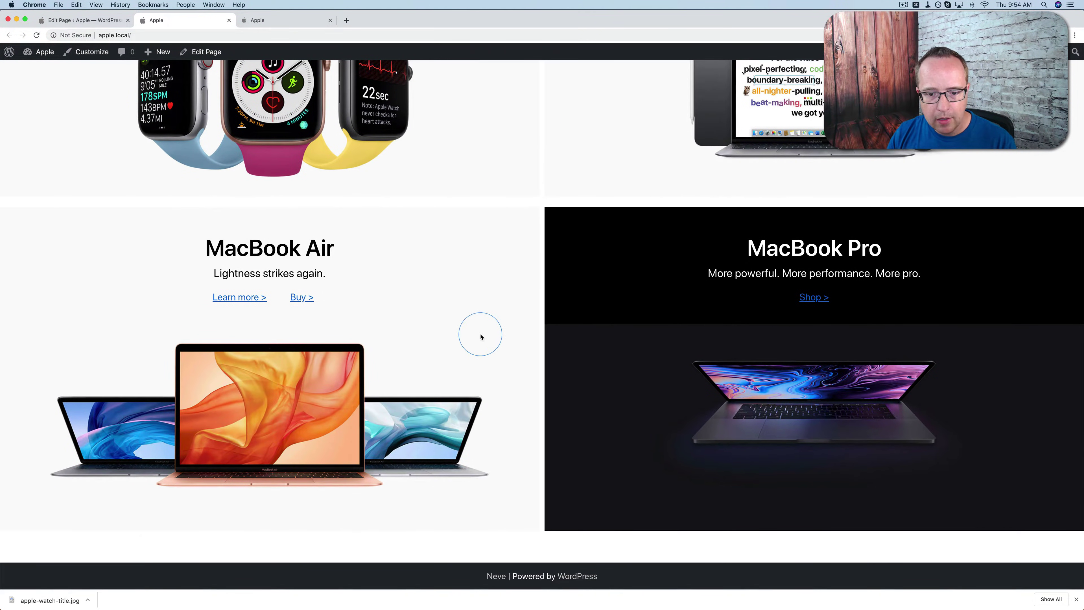
{"action": "scroll", "coordinate": [481, 336], "scroll_direction": "up", "scroll_amount": 5}
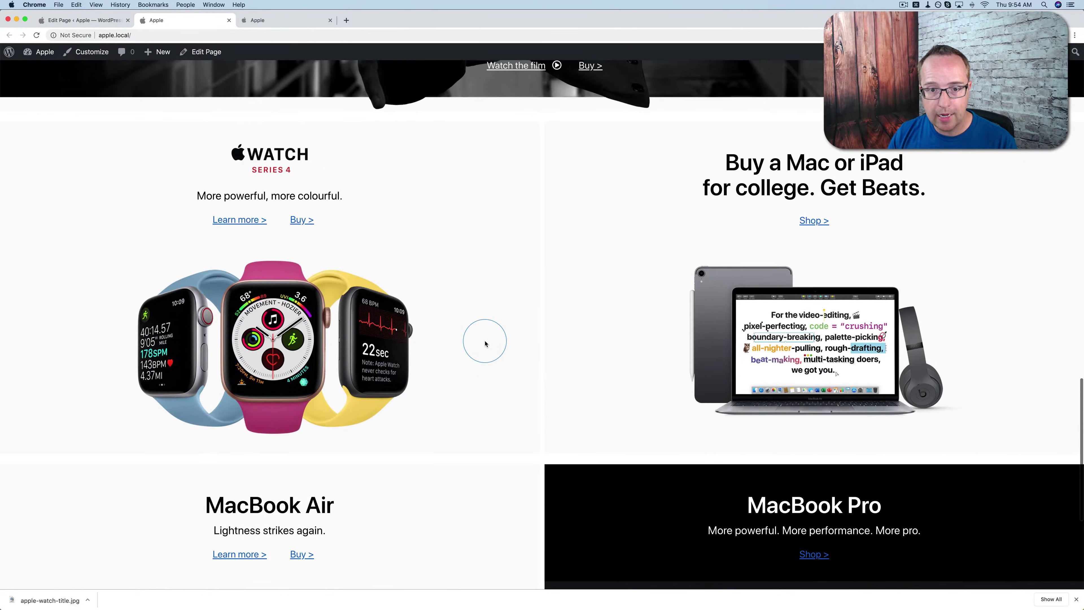
{"action": "scroll", "coordinate": [485, 343], "scroll_direction": "down", "scroll_amount": 5}
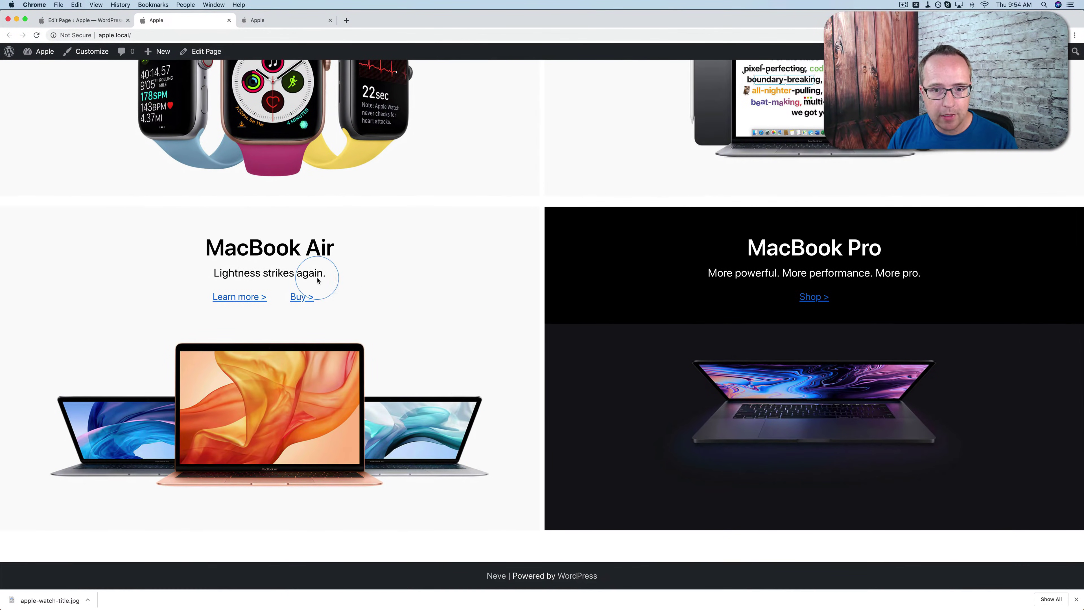
{"action": "left_click", "coordinate": [73, 24]}
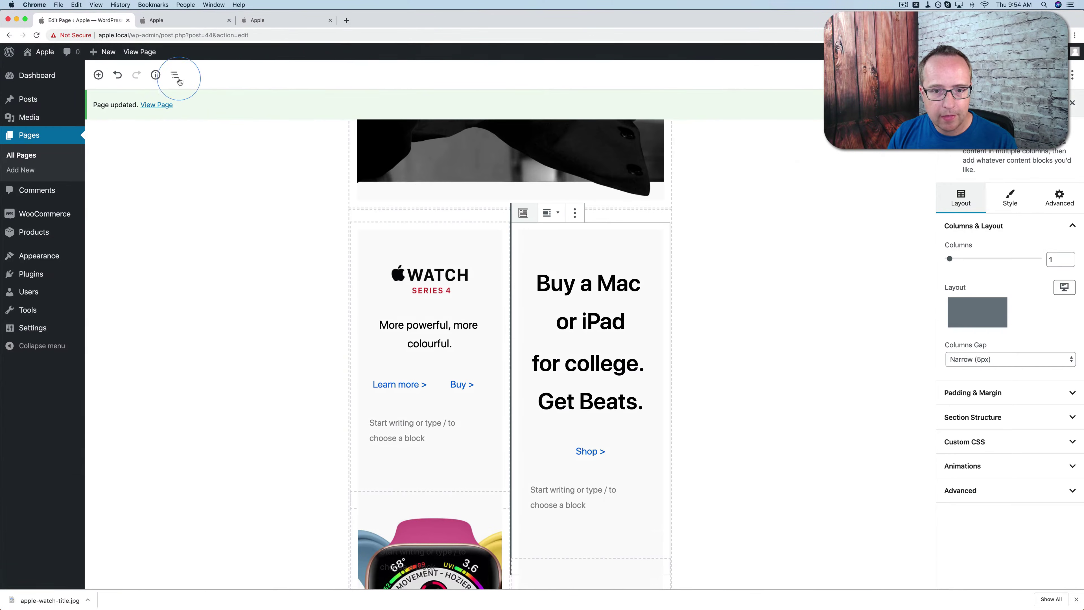
{"action": "scroll", "coordinate": [430, 319], "scroll_direction": "down", "scroll_amount": 10}
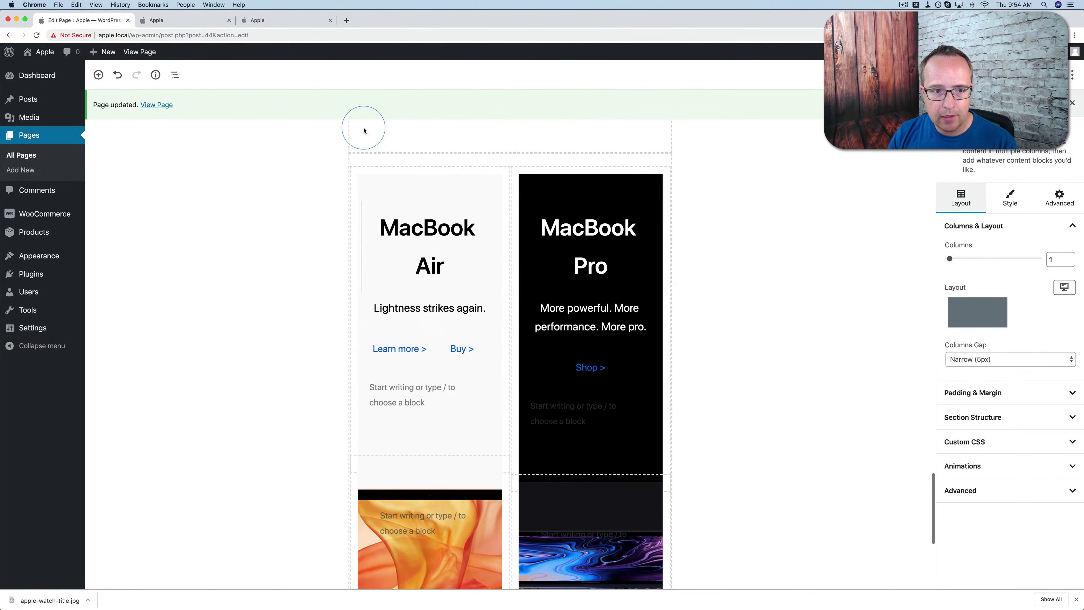
Step: Duplicate the outer two-column section holding the MacBook Air and MacBook Pro tiles
{"action": "left_click", "coordinate": [299, 158]}
{"action": "left_click", "coordinate": [340, 169]}
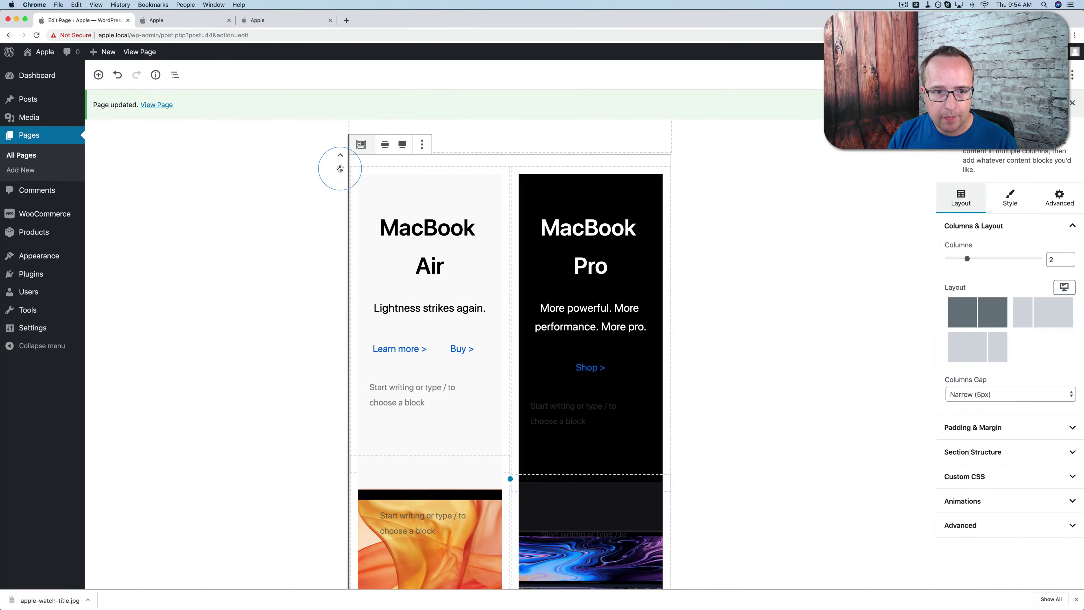
{"action": "left_click", "coordinate": [427, 150]}
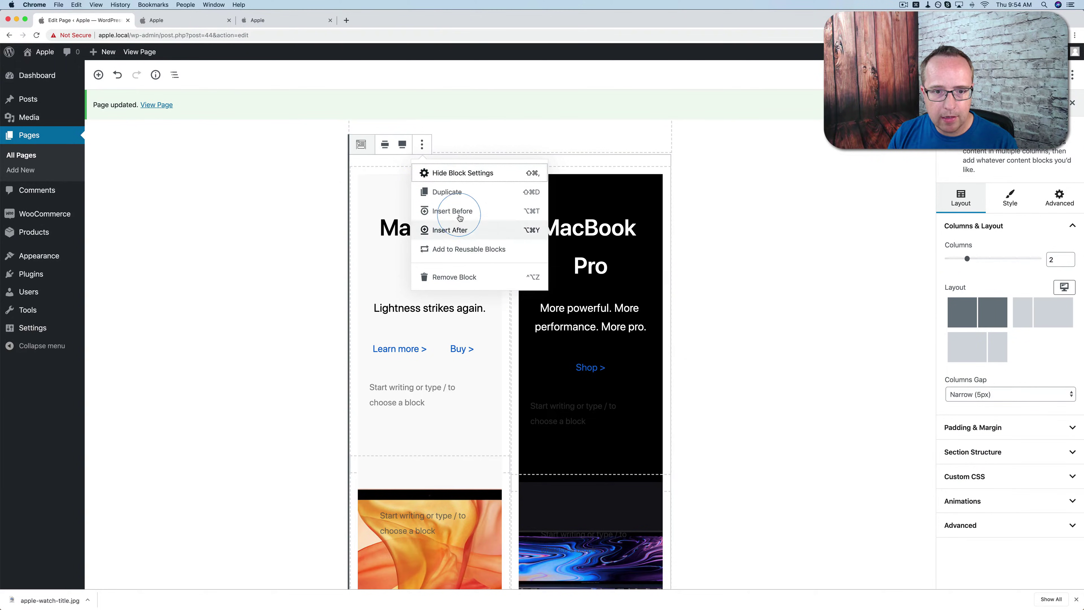
{"action": "left_click", "coordinate": [447, 192]}
Step: Check the Apple Card and Arcade tiles on the Apple homepage, and insert an image block below the duplicated section's MacBook Air heading
{"action": "left_click", "coordinate": [256, 20]}
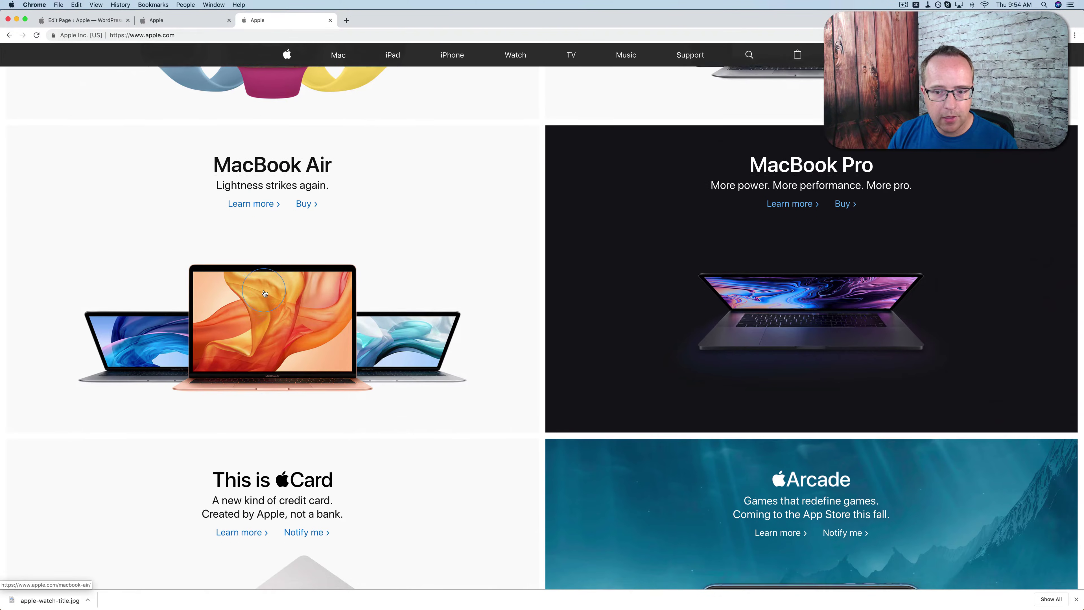
{"action": "scroll", "coordinate": [264, 293], "scroll_direction": "down", "scroll_amount": 5}
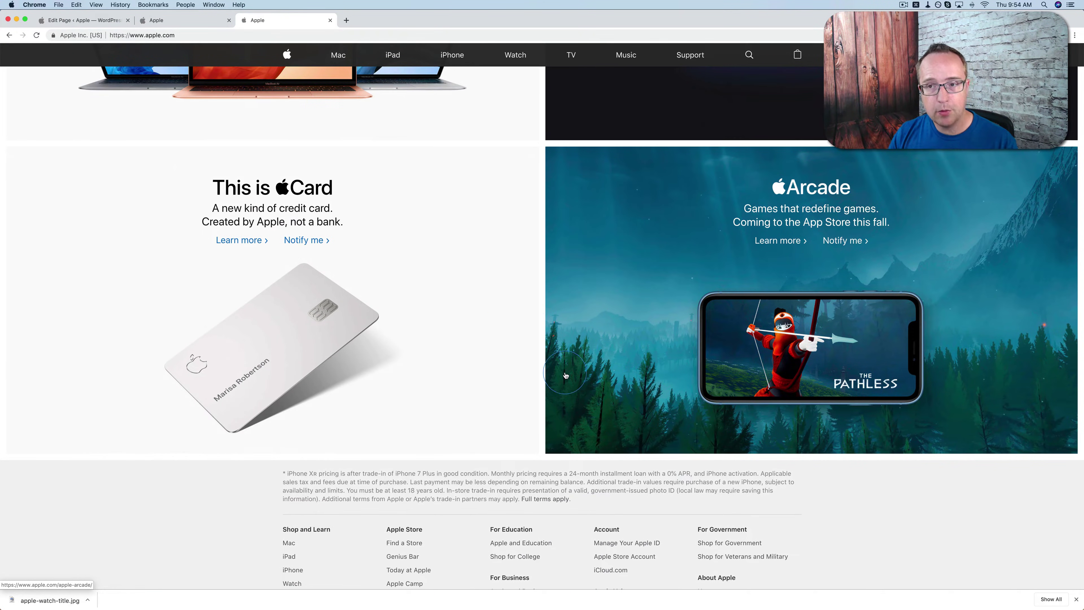
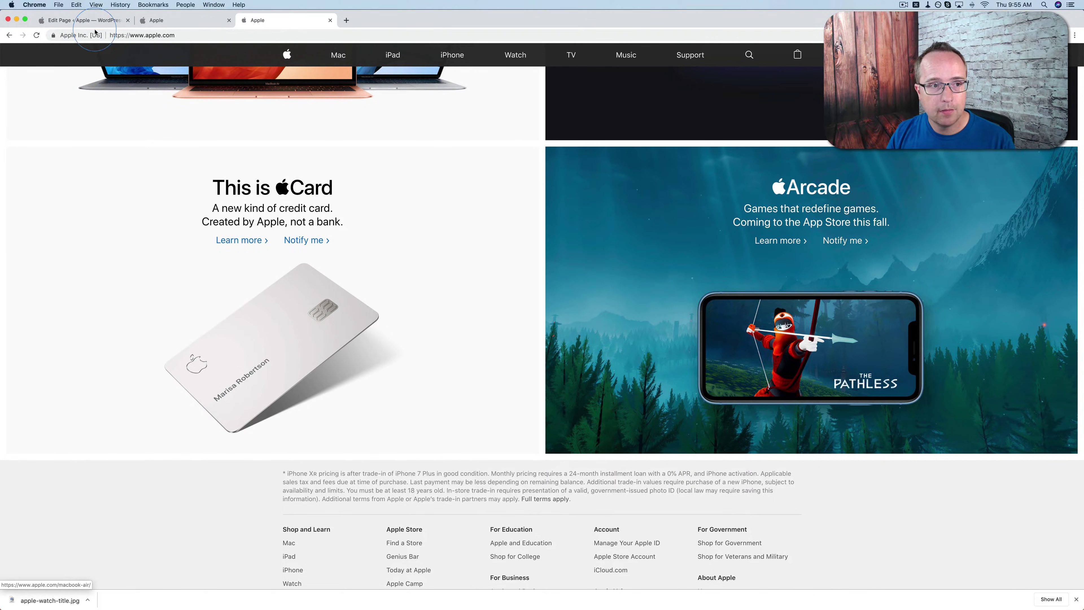
{"action": "left_click", "coordinate": [81, 20]}
{"action": "scroll", "coordinate": [473, 342], "scroll_direction": "down", "scroll_amount": 10}
{"action": "left_click", "coordinate": [444, 276]}
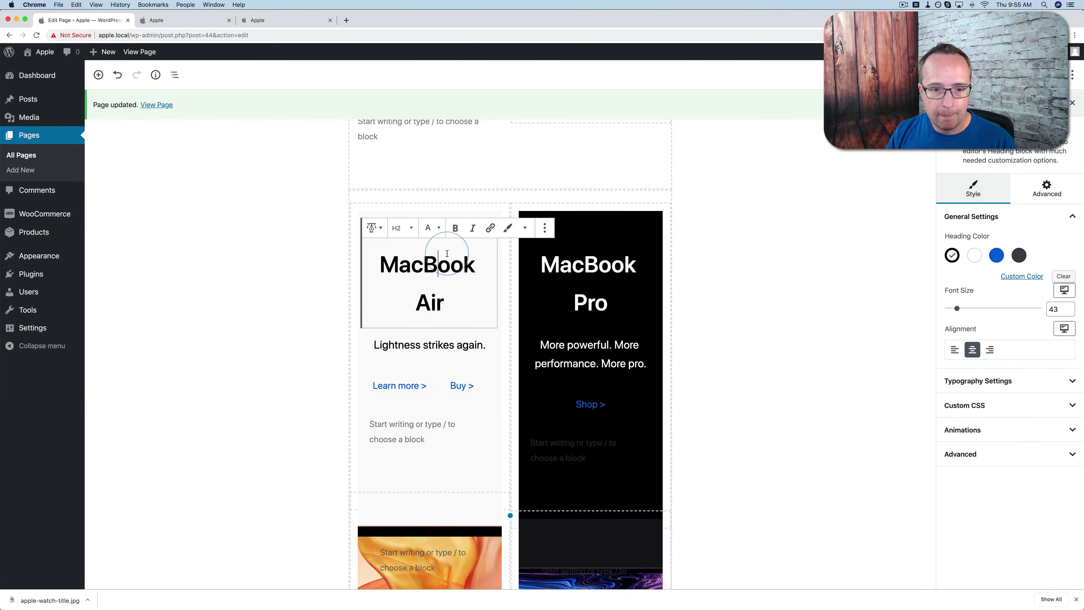
{"action": "left_click", "coordinate": [430, 336]}
{"action": "left_click", "coordinate": [463, 294]}
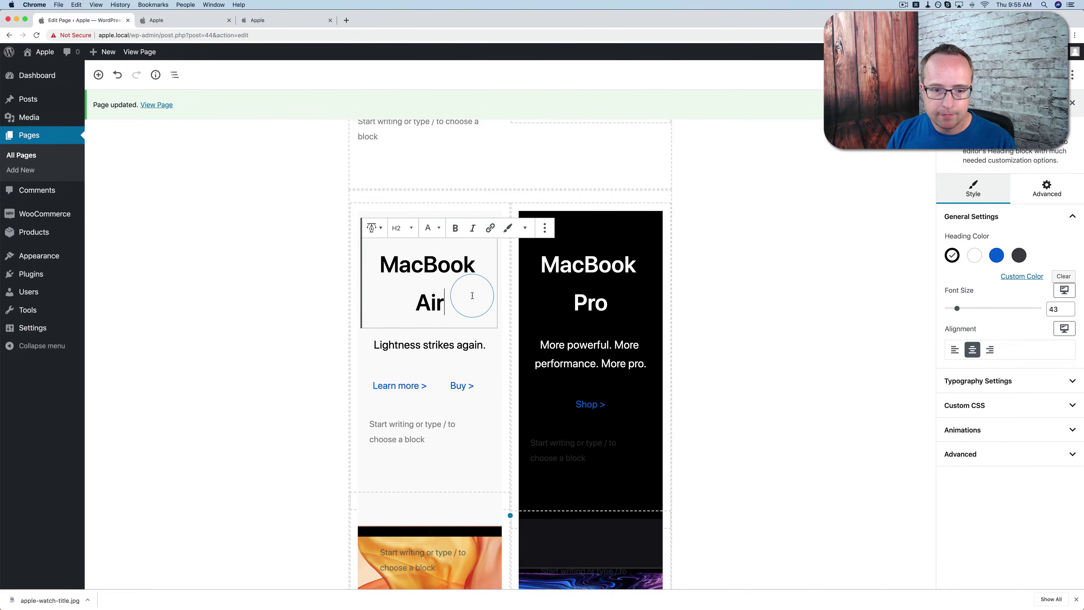
{"action": "left_click", "coordinate": [431, 319]}
{"action": "left_click", "coordinate": [447, 314]}
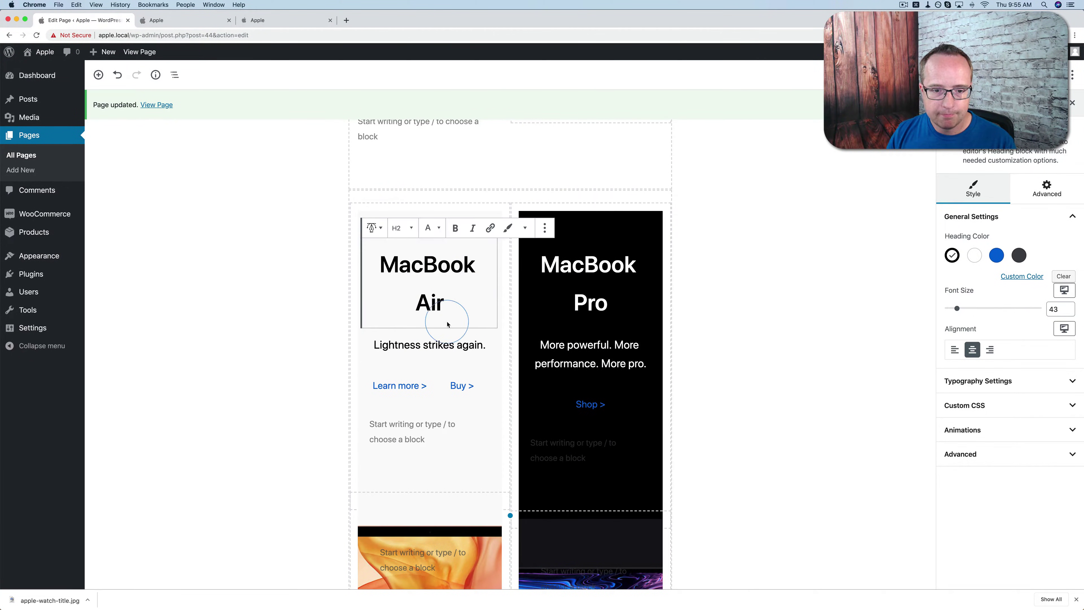
{"action": "left_click", "coordinate": [431, 328]}
{"action": "left_click", "coordinate": [368, 477]}
Step: Try to upload apple-card-logo.svg into the new image block
{"action": "left_click", "coordinate": [400, 403]}
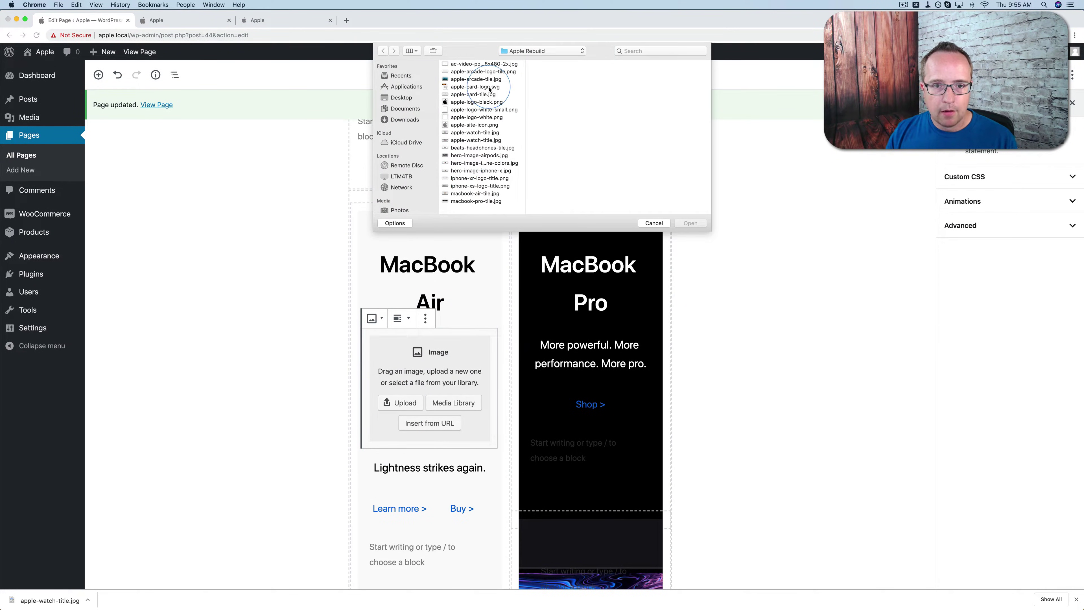
{"action": "left_click", "coordinate": [489, 87]}
{"action": "left_click", "coordinate": [689, 223]}
{"action": "scroll", "coordinate": [435, 316], "scroll_direction": "down", "scroll_amount": 2}
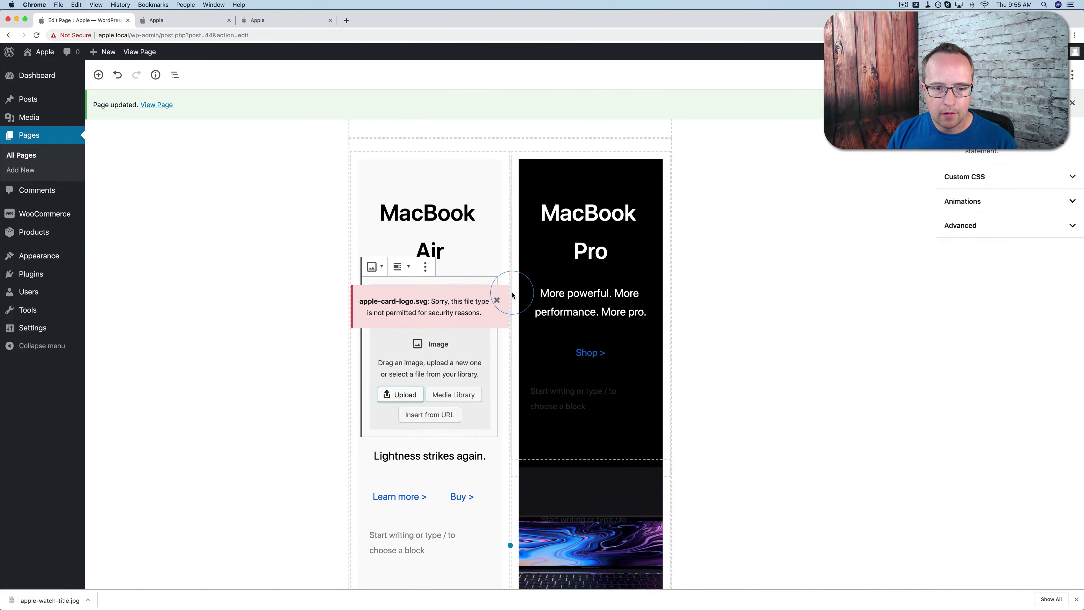
{"action": "left_click", "coordinate": [497, 300]}
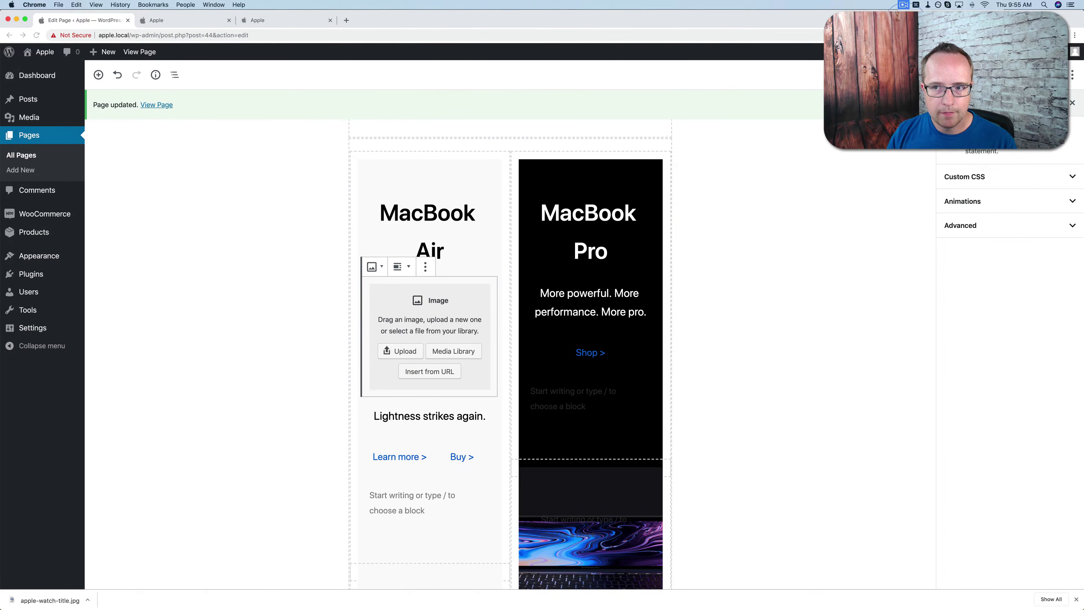
{"action": "left_click", "coordinate": [741, 237]}
Step: Upload the PNG version of the Apple Card logo into the image block and centre-align it
{"action": "left_click", "coordinate": [388, 357]}
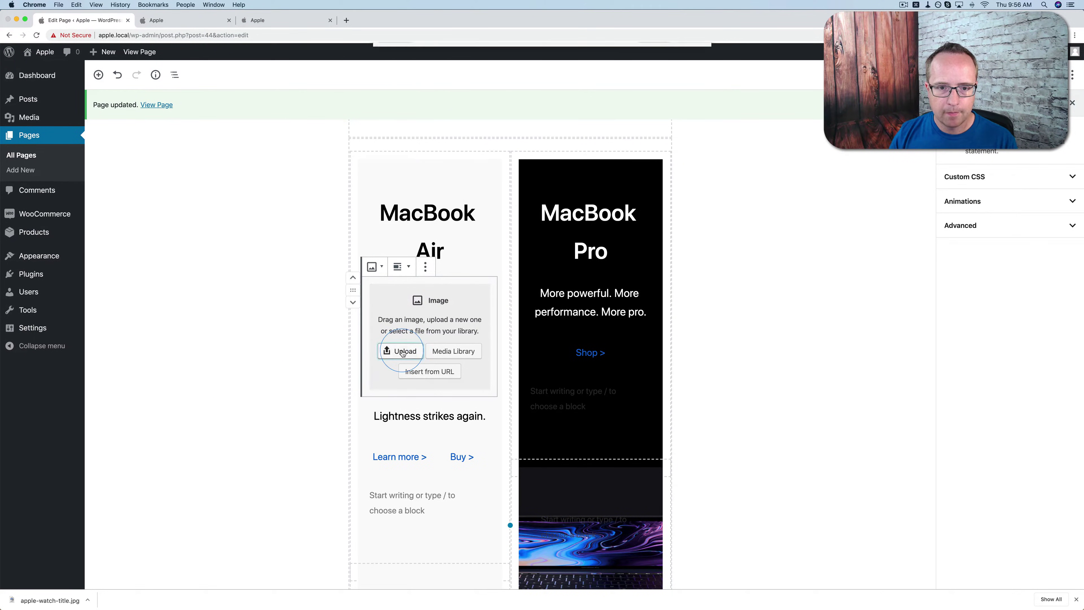
{"action": "left_click", "coordinate": [484, 87]}
{"action": "left_click", "coordinate": [691, 223]}
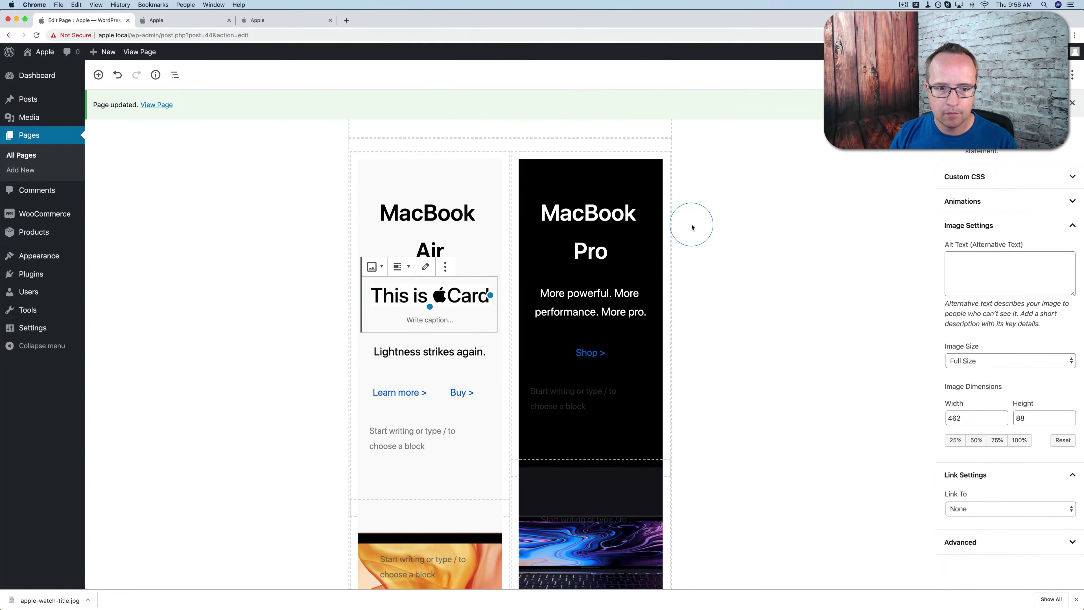
{"action": "left_click", "coordinate": [397, 267]}
{"action": "left_click", "coordinate": [455, 247]}
Step: Remove the MacBook Air heading above the Apple Card logo and select the logo image
{"action": "left_click", "coordinate": [487, 212]}
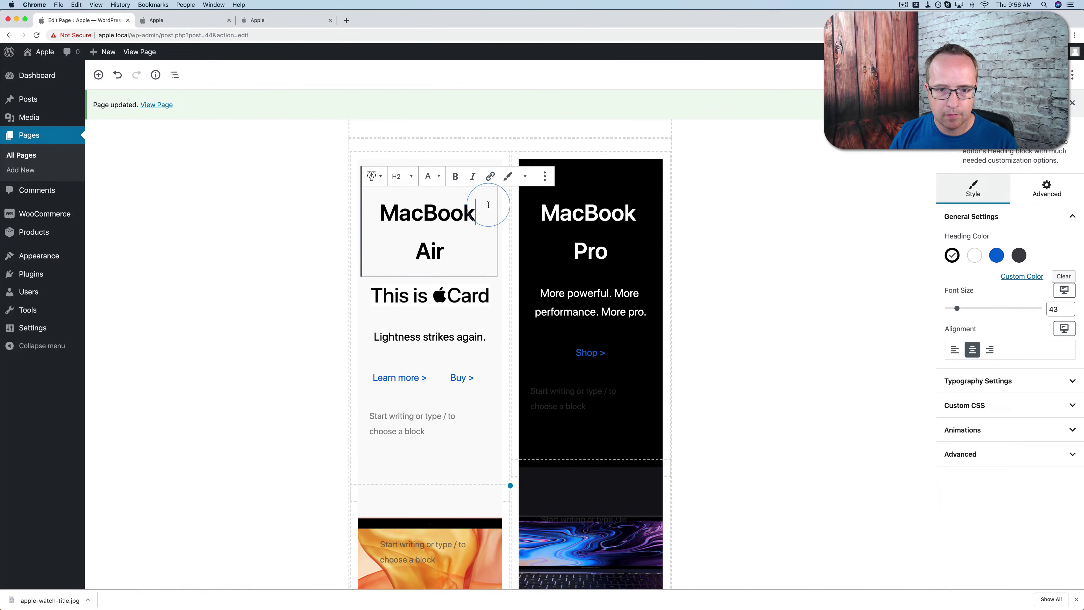
{"action": "left_click", "coordinate": [537, 177]}
{"action": "left_click", "coordinate": [574, 326]}
{"action": "left_click", "coordinate": [470, 208]}
{"action": "left_click", "coordinate": [501, 207]}
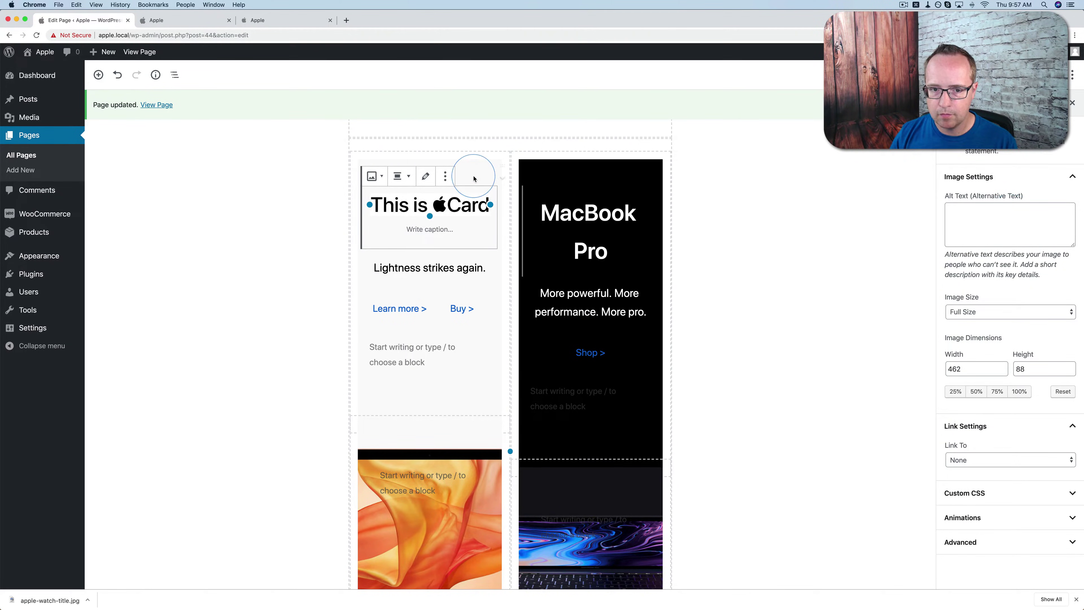
Step: Undo the heading removal and the logo upload, going back to the empty image block
{"action": "key", "text": "super+z"}
{"action": "key", "text": "super+z"}
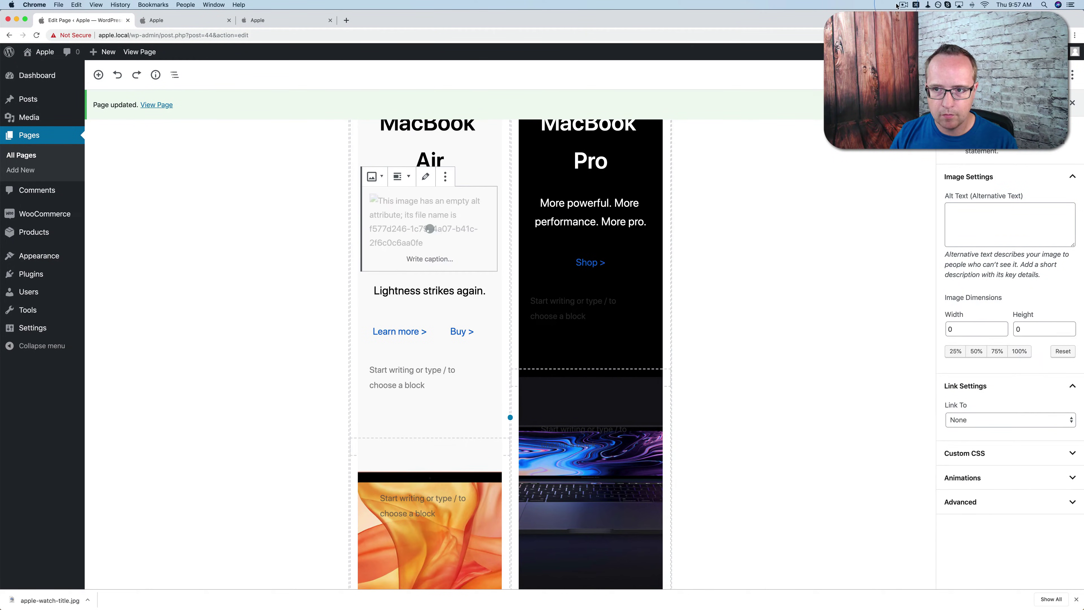
{"action": "left_click", "coordinate": [751, 174]}
{"action": "key", "text": "super+z"}
Step: Upload apple-card-logo.png into the empty image block and centre-align the logo
{"action": "left_click", "coordinate": [400, 261]}
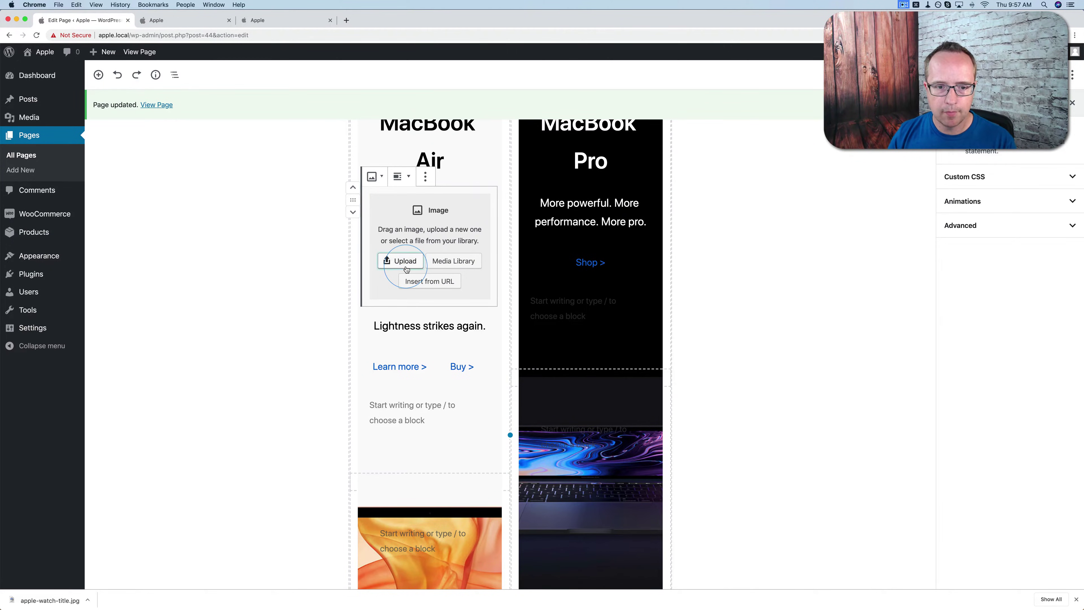
{"action": "left_click", "coordinate": [488, 88]}
{"action": "left_click", "coordinate": [690, 224]}
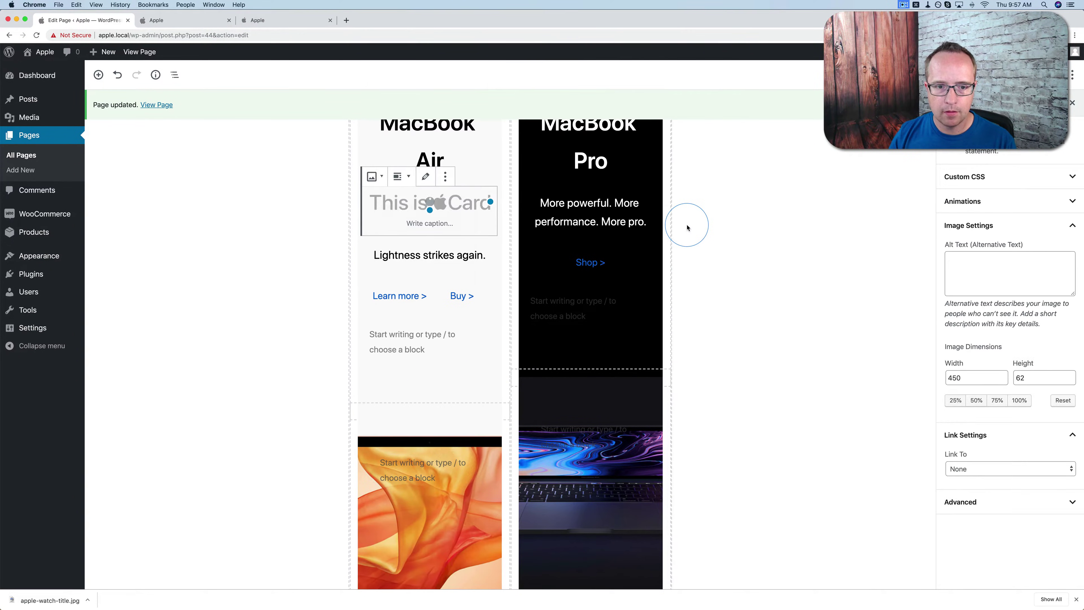
{"action": "left_click", "coordinate": [401, 176]}
{"action": "left_click", "coordinate": [425, 194]}
Step: Remove the MacBook Air heading block above the Apple Card logo
{"action": "scroll", "coordinate": [425, 194], "scroll_direction": "up", "scroll_amount": 3}
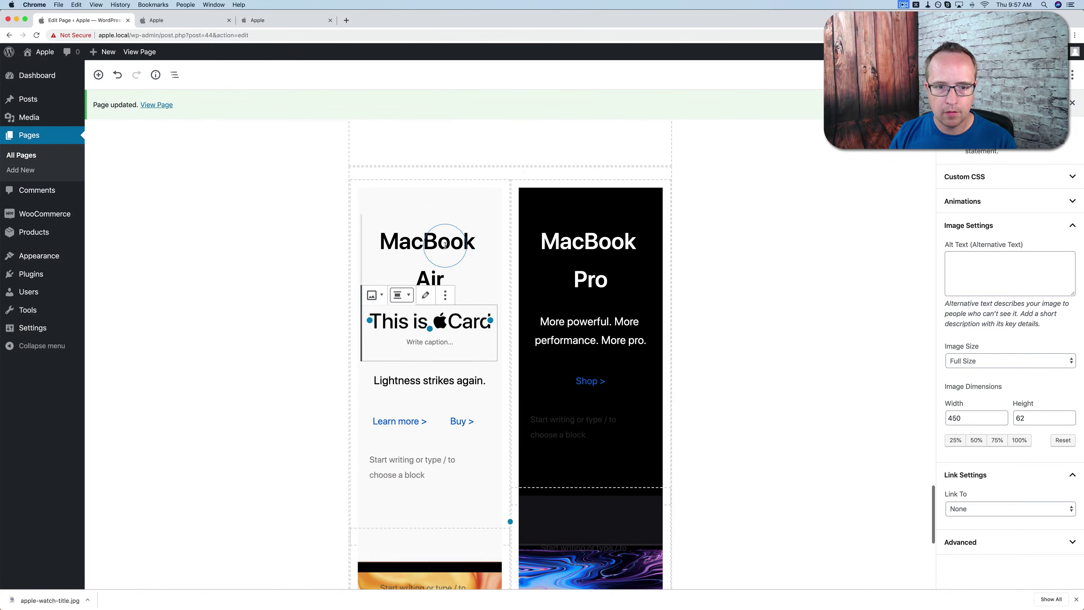
{"action": "left_click", "coordinate": [427, 244]}
{"action": "left_click", "coordinate": [544, 204]}
{"action": "left_click", "coordinate": [593, 356]}
{"action": "left_click", "coordinate": [463, 238]}
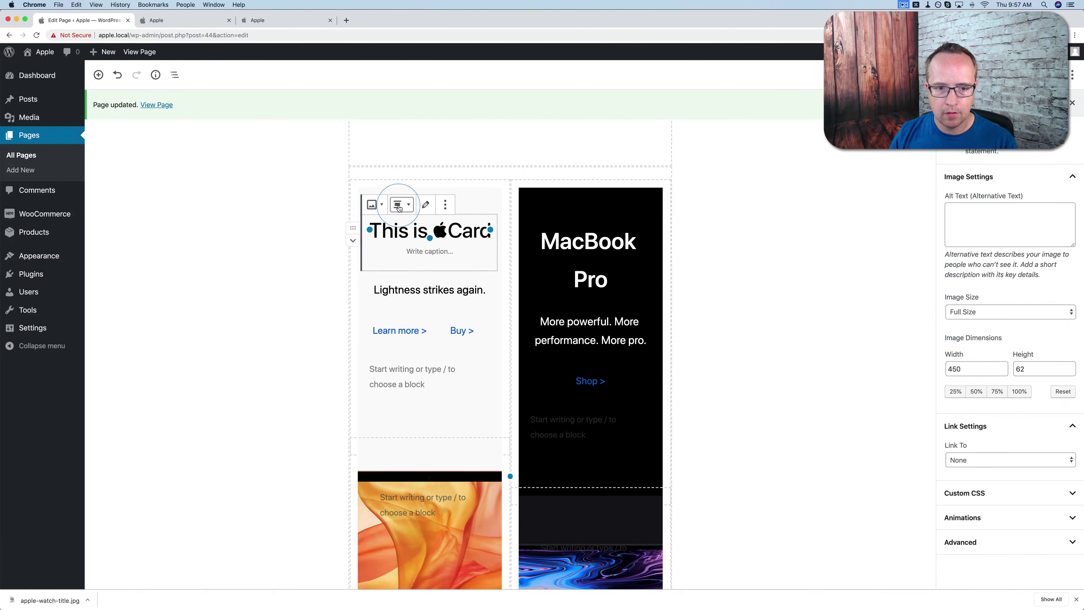
Step: Scale the Apple Card logo image to 50% of its size
{"action": "left_click", "coordinate": [399, 206]}
{"action": "left_click", "coordinate": [477, 236]}
{"action": "left_click", "coordinate": [976, 392]}
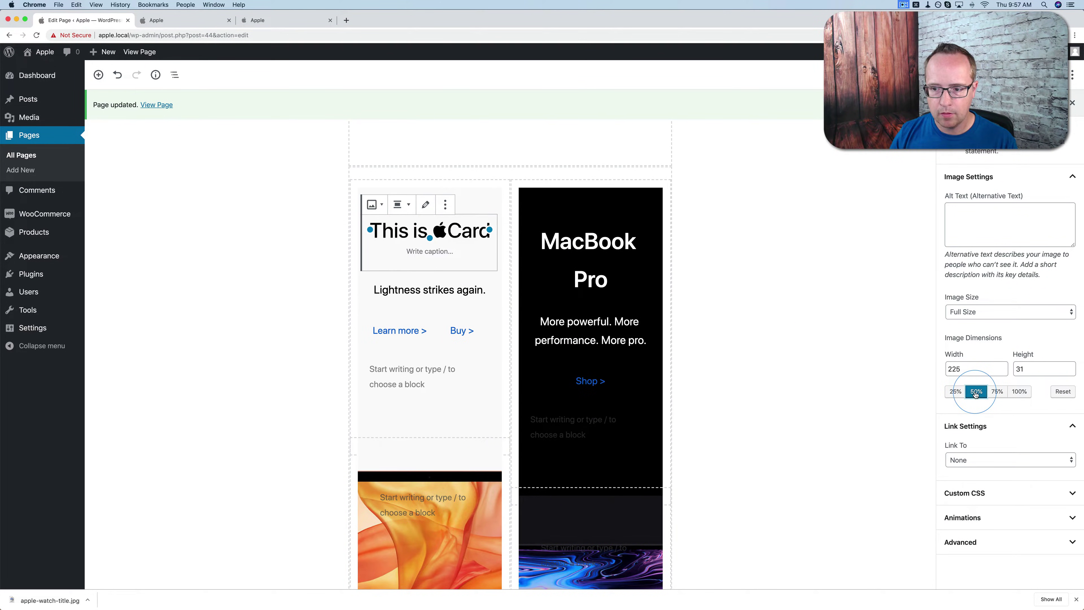
{"action": "left_click", "coordinate": [957, 370]}
Step: Replace the tagline under the Apple Card logo with "A new kind of credit card.", following the Apple homepage
{"action": "left_click", "coordinate": [399, 290]}
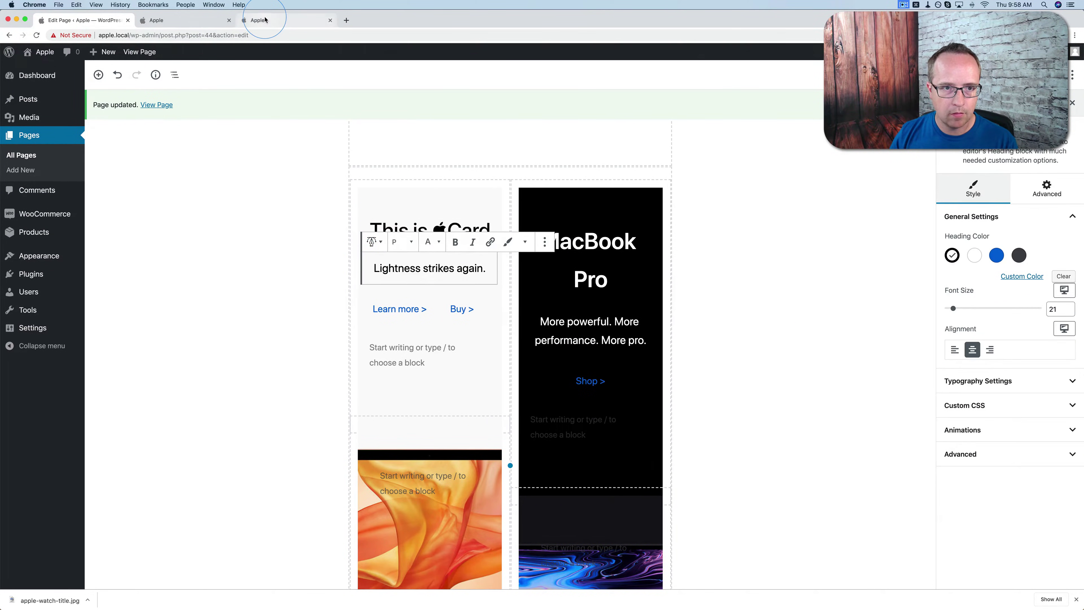
{"action": "left_click", "coordinate": [265, 19]}
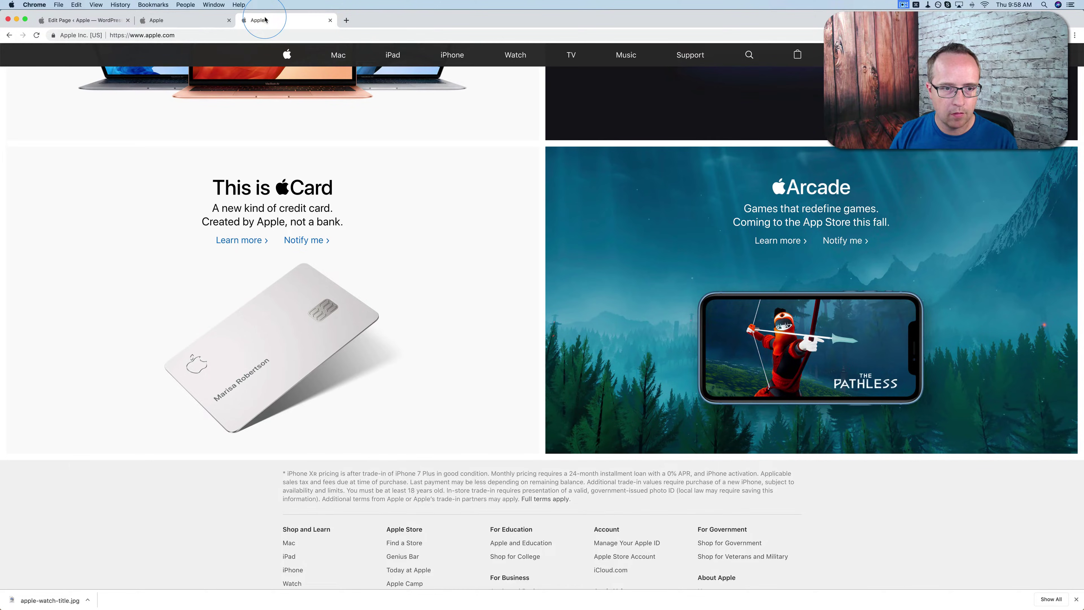
{"action": "left_click", "coordinate": [81, 20]}
{"action": "triple_click", "coordinate": [446, 272]}
{"action": "type", "text": "A new kind"}
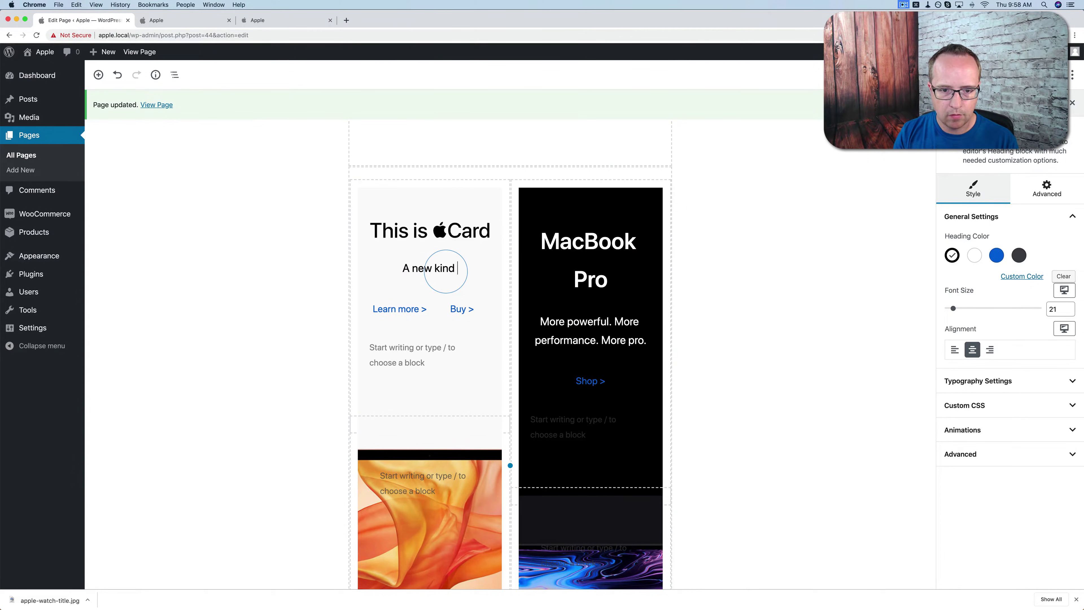
{"action": "type", "text": " of credit card."}
Step: Duplicate the Apple Card tagline block and change the copy's text to "Created by Apple, not a bank."
{"action": "left_click", "coordinate": [265, 20]}
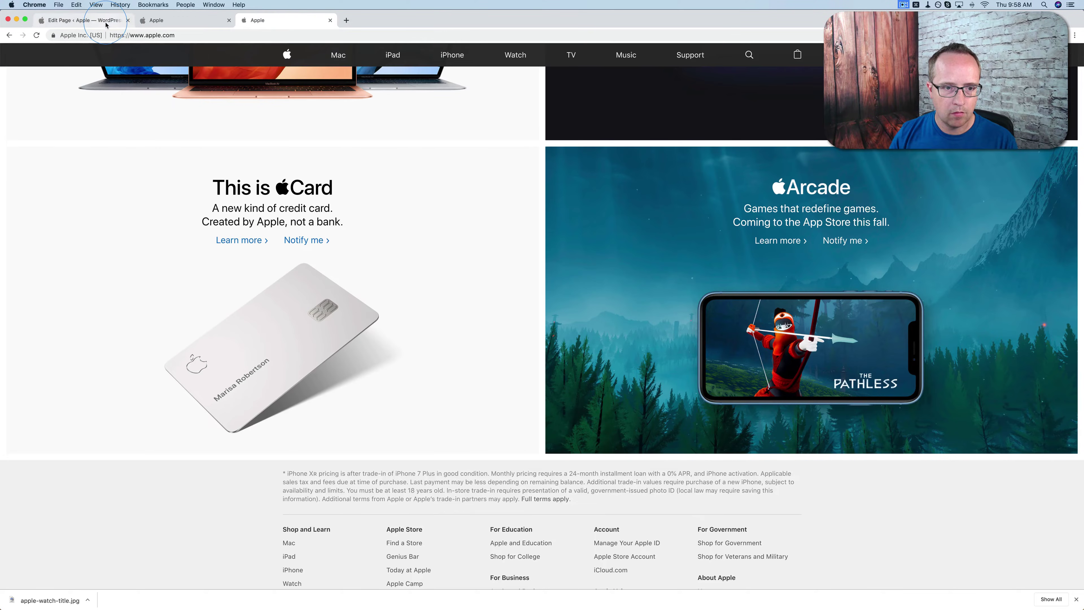
{"action": "left_click", "coordinate": [106, 24]}
{"action": "left_click", "coordinate": [483, 289]}
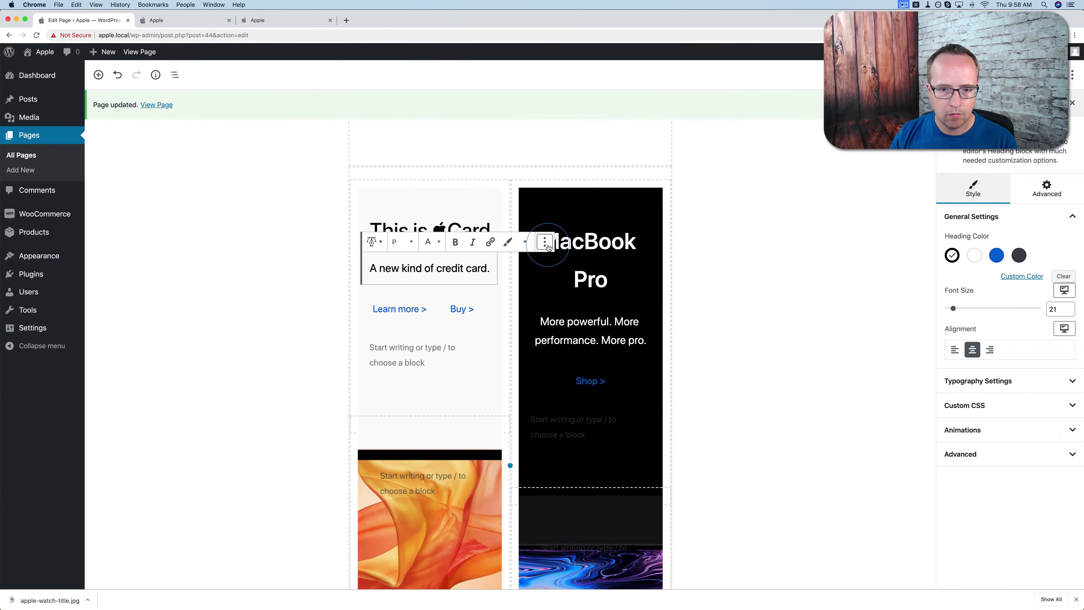
{"action": "left_click", "coordinate": [549, 248]}
{"action": "left_click", "coordinate": [572, 288]}
{"action": "triple_click", "coordinate": [428, 302]}
{"action": "type", "text": "Create"}
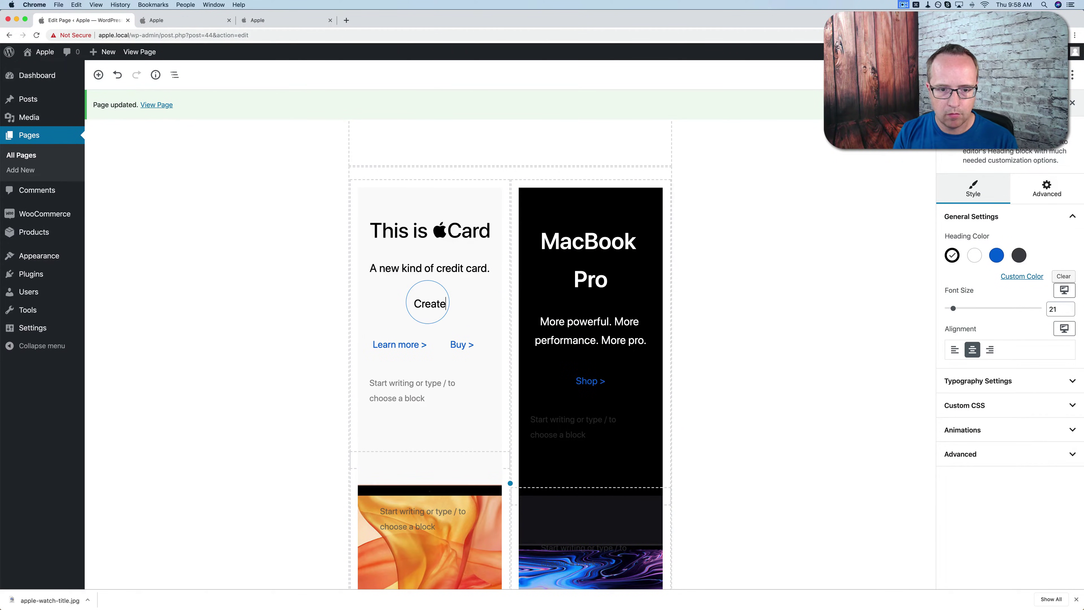
{"action": "type", "text": "d by Apple, not a bank."}
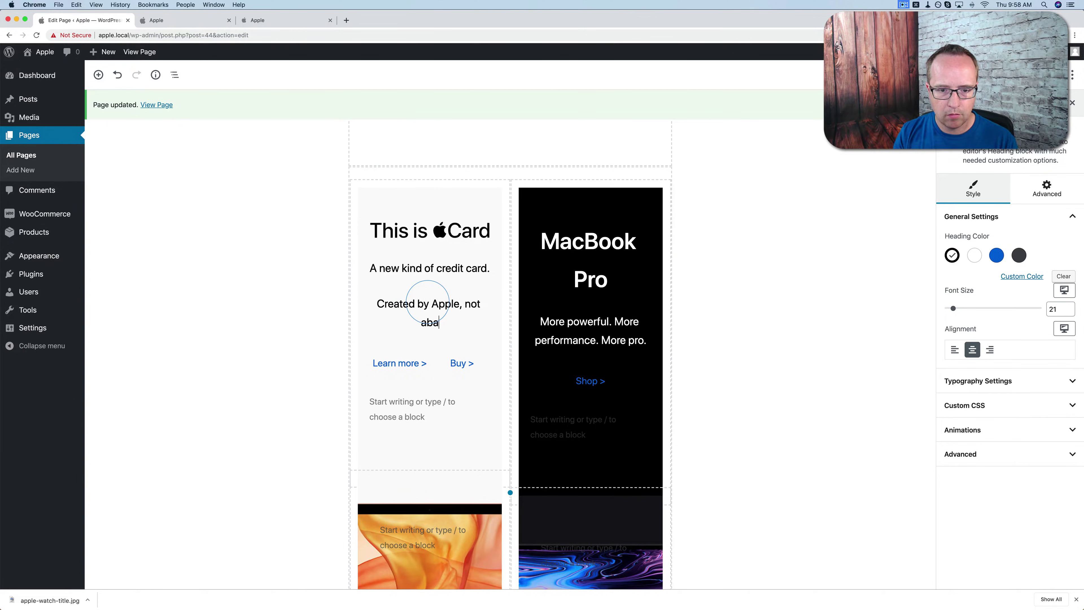
Step: Relabel the Apple Card tile's Buy button as "Notify me >" to match the Apple homepage
{"action": "left_click", "coordinate": [255, 20]}
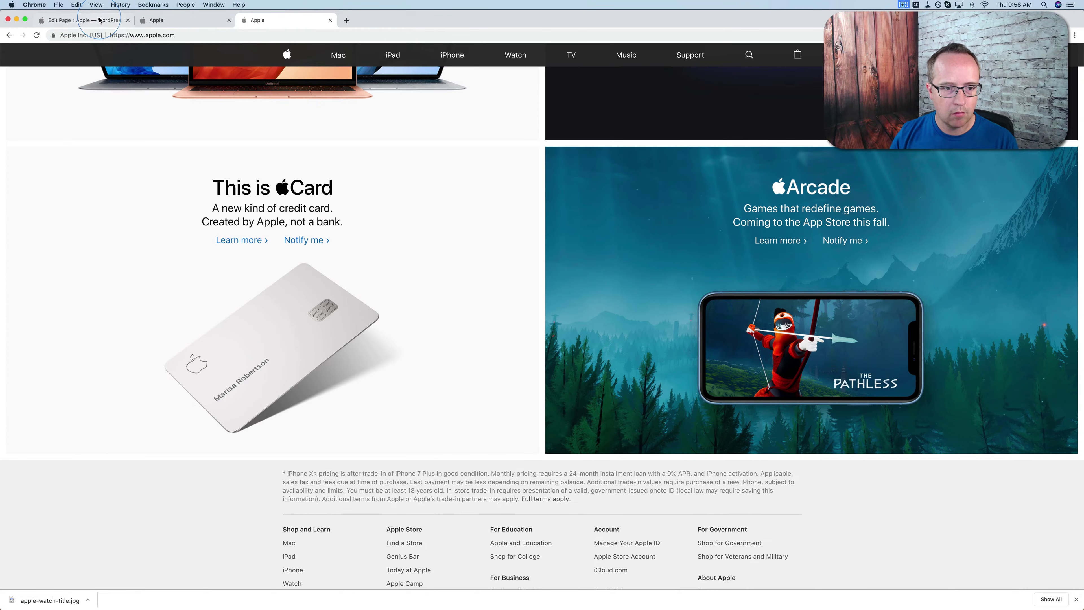
{"action": "left_click", "coordinate": [100, 20]}
{"action": "double_click", "coordinate": [456, 359]}
{"action": "type", "text": "Notify"}
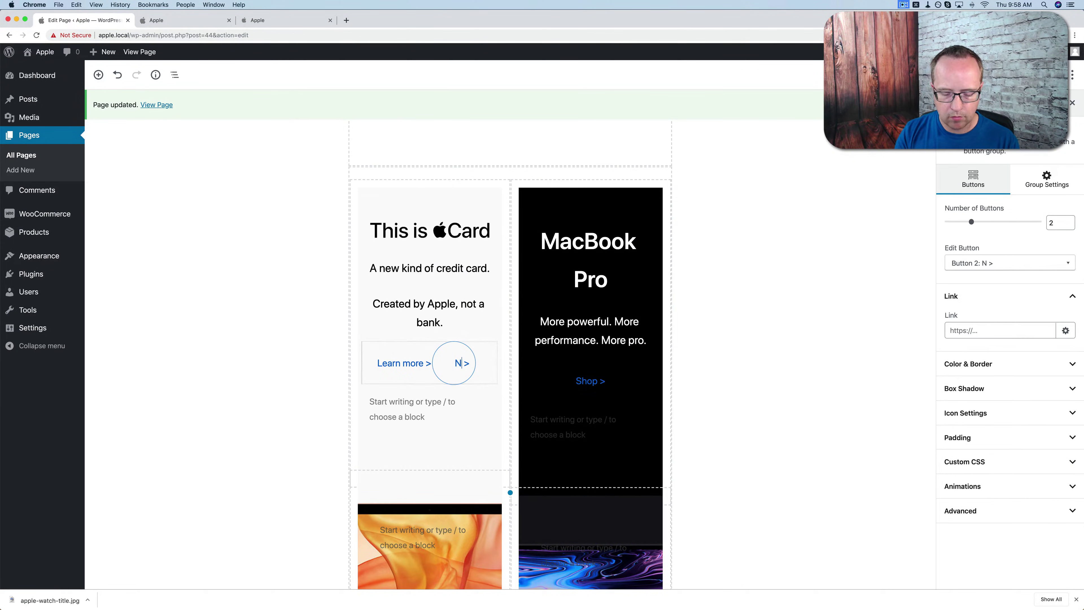
{"action": "type", "text": " M"}
{"action": "key", "text": "BackSpace"}
{"action": "type", "text": "me"}
Step: Replace the background image of the Apple Card tile's lower section with apple-card-tile.jpg and compare it with the Apple homepage
{"action": "scroll", "coordinate": [454, 363], "scroll_direction": "down", "scroll_amount": 4}
{"action": "left_click", "coordinate": [454, 362]}
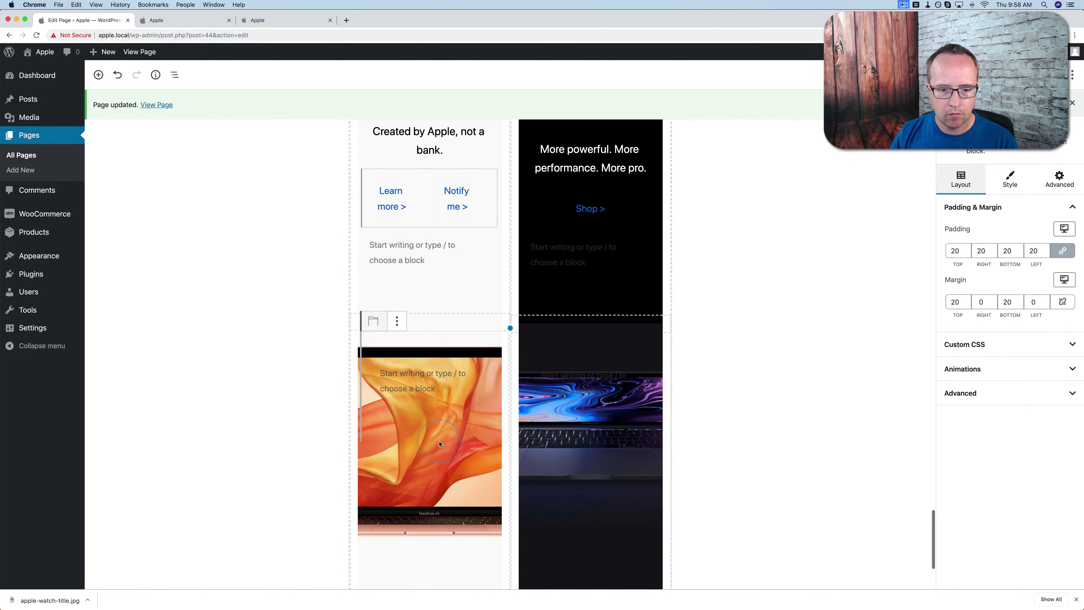
{"action": "scroll", "coordinate": [453, 362], "scroll_direction": "down", "scroll_amount": 2}
{"action": "left_click", "coordinate": [353, 259]}
{"action": "left_click", "coordinate": [1010, 198]}
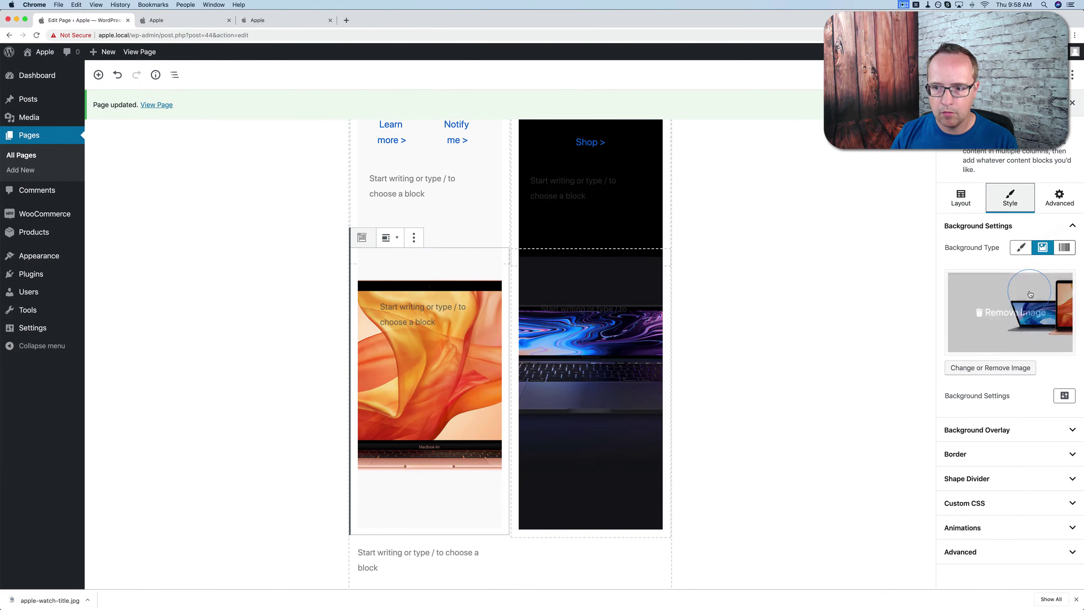
{"action": "left_click", "coordinate": [1035, 292]}
{"action": "left_click", "coordinate": [980, 341]}
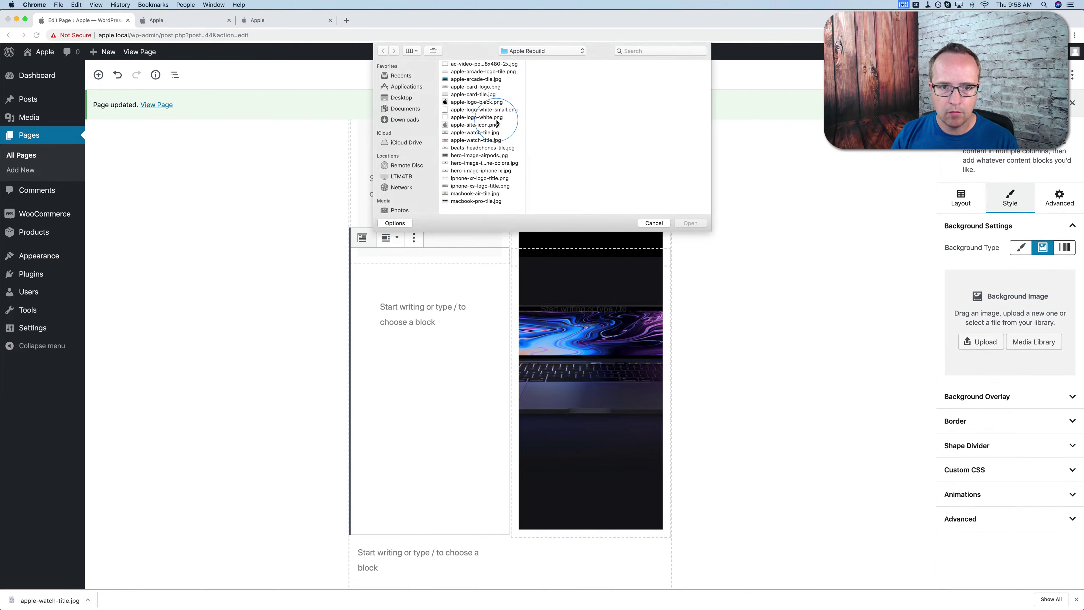
{"action": "left_click", "coordinate": [483, 96]}
{"action": "left_click", "coordinate": [692, 227]}
{"action": "scroll", "coordinate": [589, 316], "scroll_direction": "up", "scroll_amount": 5}
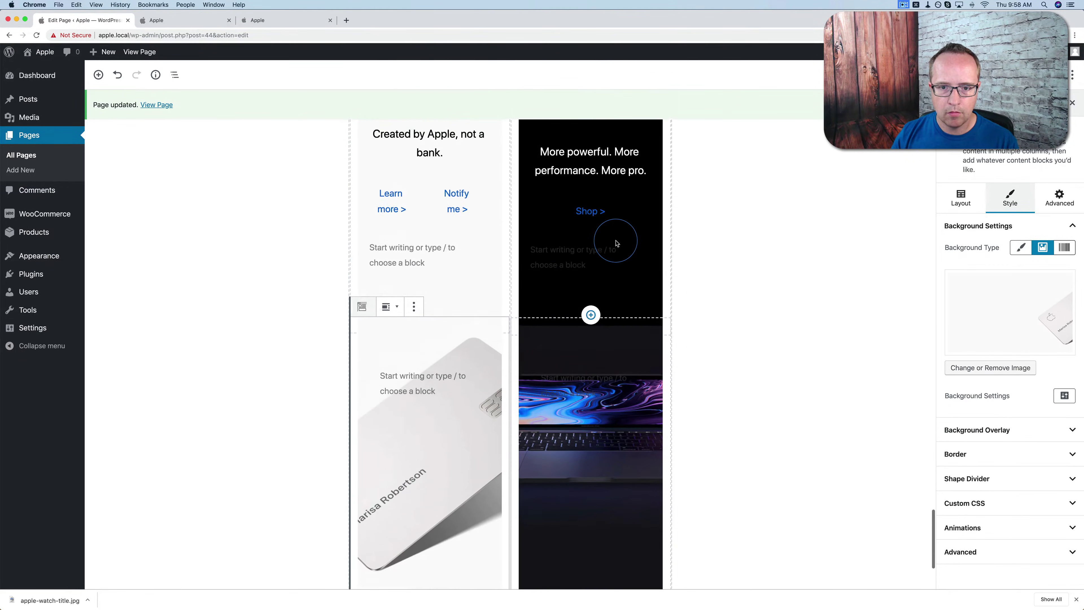
{"action": "left_click", "coordinate": [252, 20]}
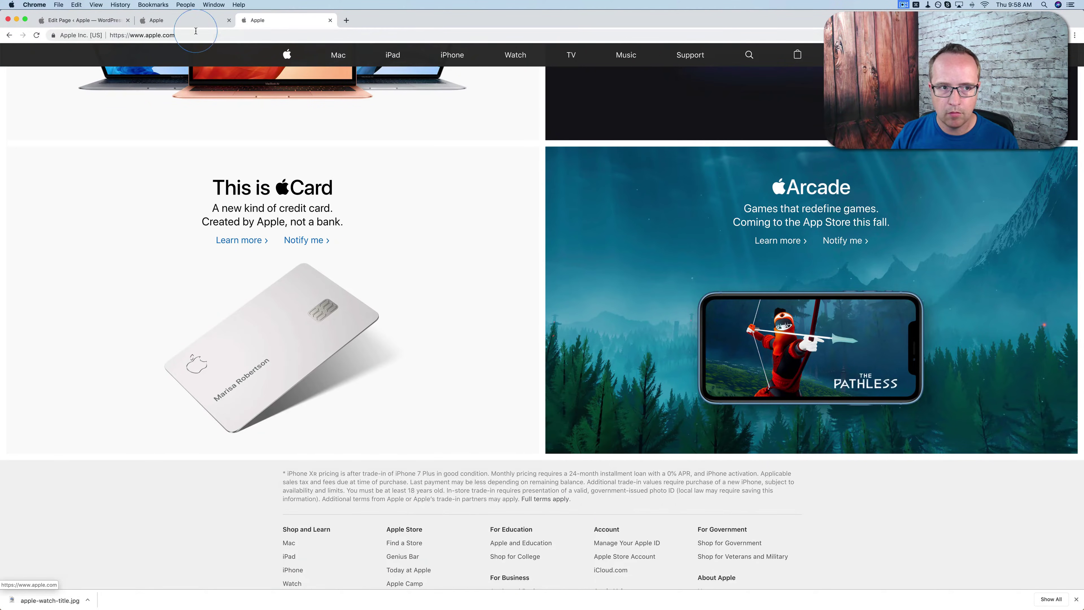
Step: Replace the black background of the MacBook Pro tile's upper section in the duplicated row with the image apple-arcade-tile.jpg
{"action": "left_click", "coordinate": [84, 20]}
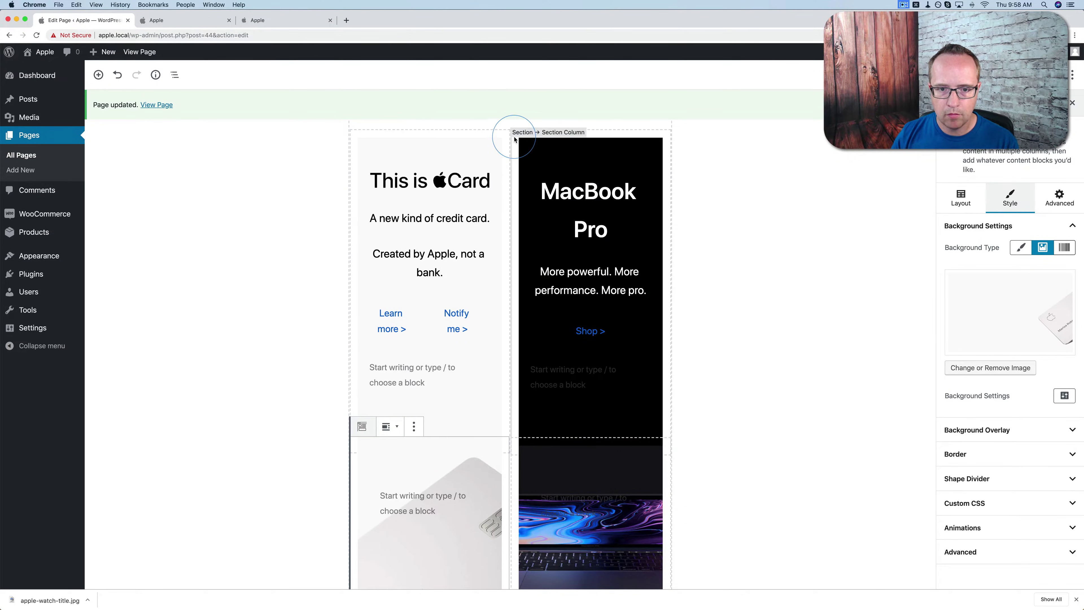
{"action": "scroll", "coordinate": [508, 137], "scroll_direction": "up", "scroll_amount": 1}
{"action": "left_click", "coordinate": [668, 156]}
{"action": "left_click", "coordinate": [674, 158]}
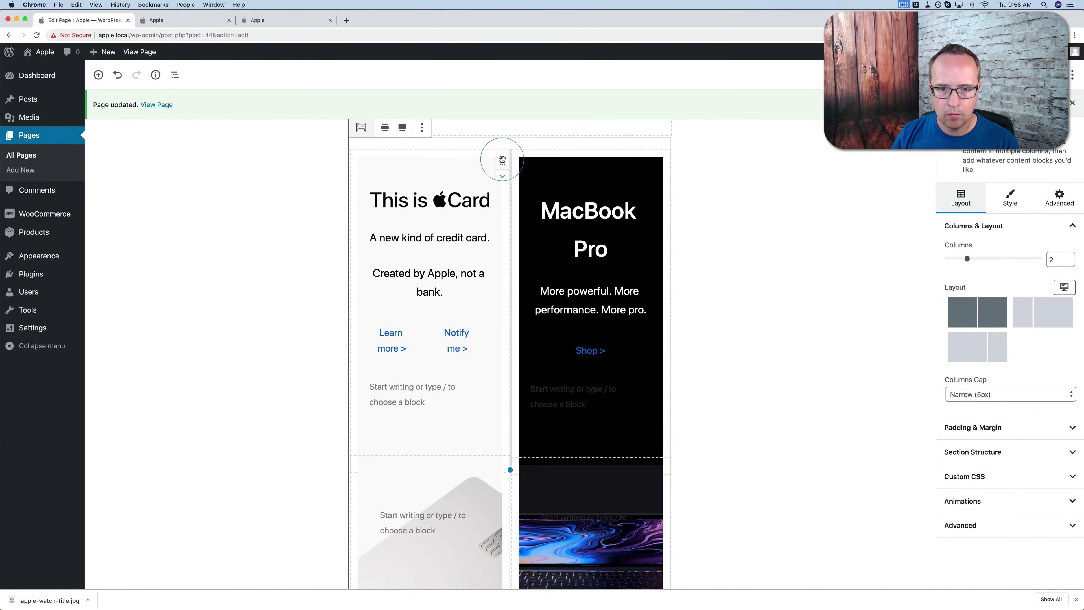
{"action": "left_click", "coordinate": [503, 163]}
{"action": "left_click", "coordinate": [1010, 197]}
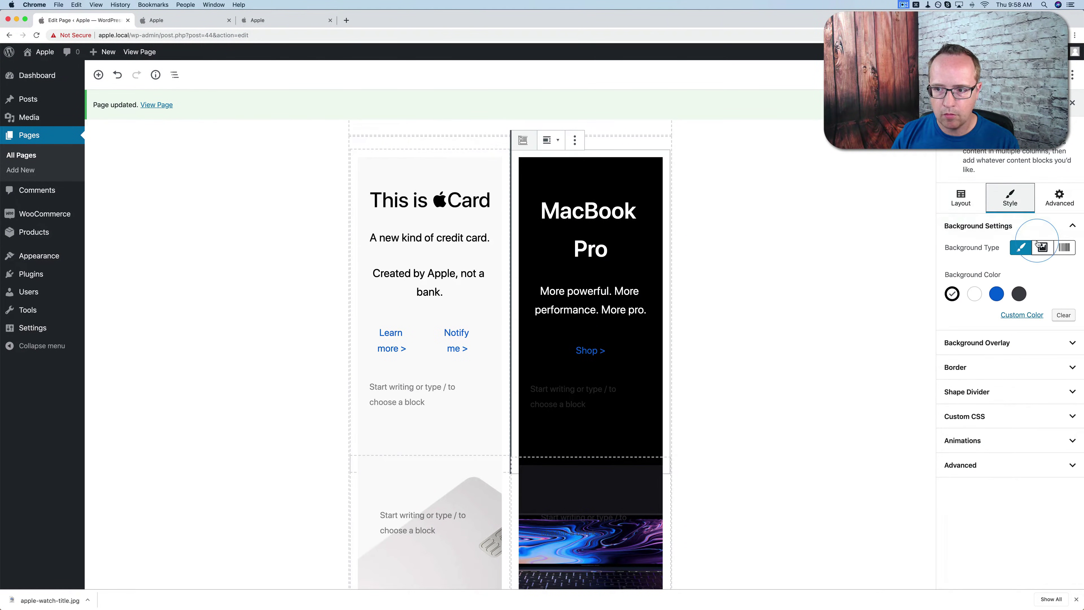
{"action": "left_click", "coordinate": [1043, 248]}
{"action": "left_click", "coordinate": [989, 347]}
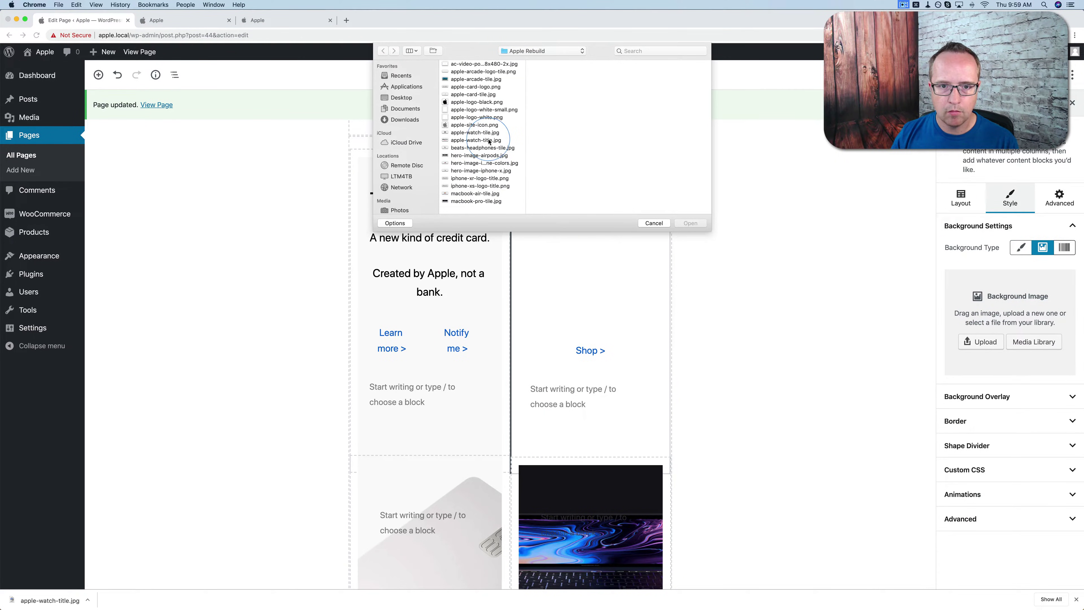
{"action": "left_click", "coordinate": [482, 79]}
{"action": "left_click", "coordinate": [689, 223]}
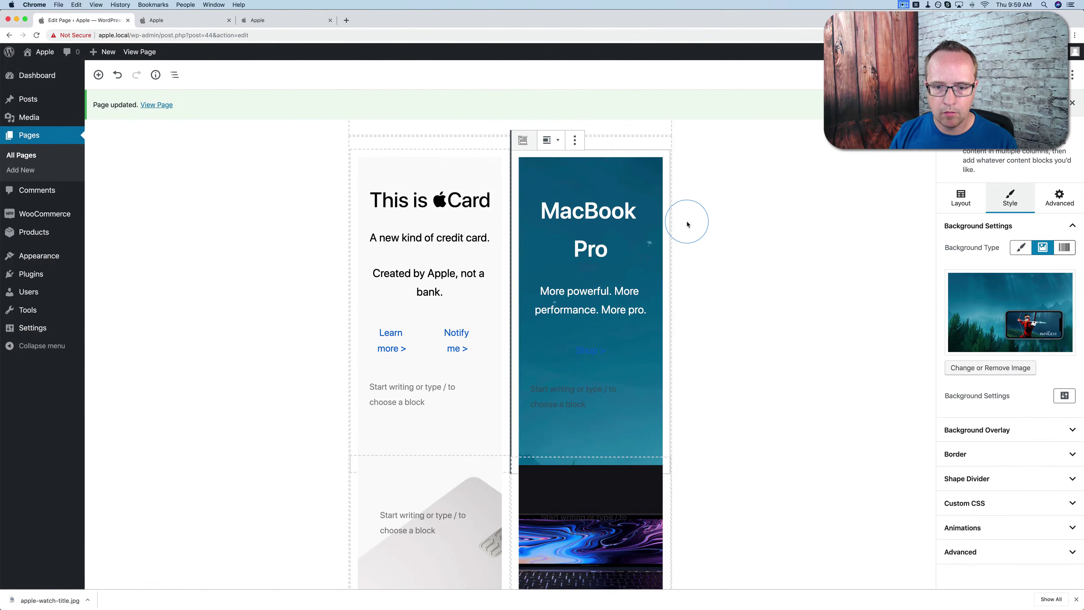
Step: Remove the lower section holding the MacBook Pro picture from the Arcade tile's column
{"action": "scroll", "coordinate": [594, 342], "scroll_direction": "down", "scroll_amount": 3}
{"action": "scroll", "coordinate": [585, 333], "scroll_direction": "down", "scroll_amount": 2}
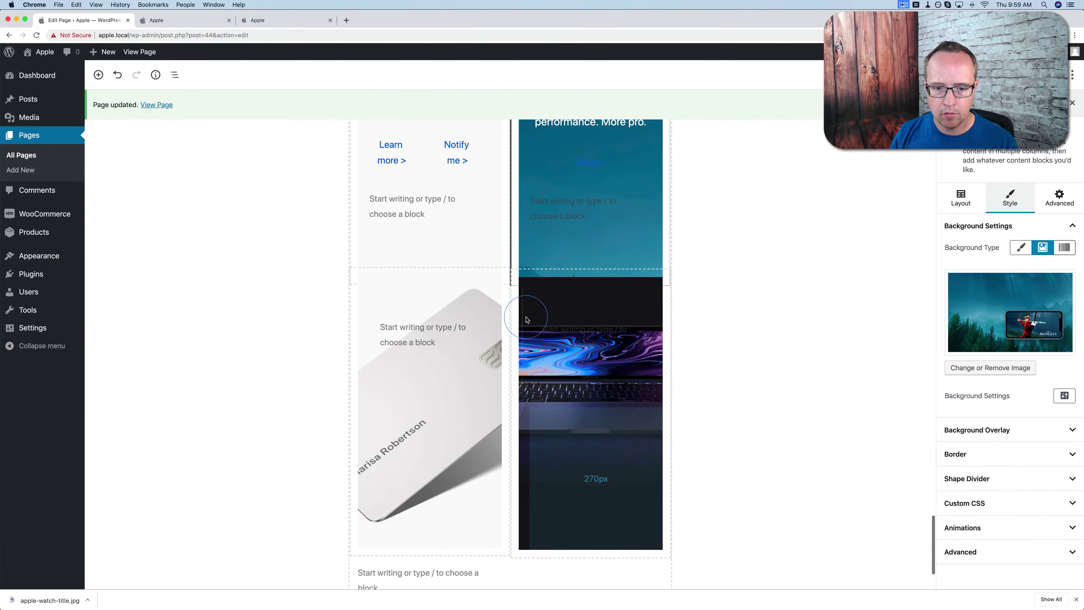
{"action": "left_click", "coordinate": [504, 283]}
{"action": "left_click", "coordinate": [575, 261]}
{"action": "left_click", "coordinate": [598, 390]}
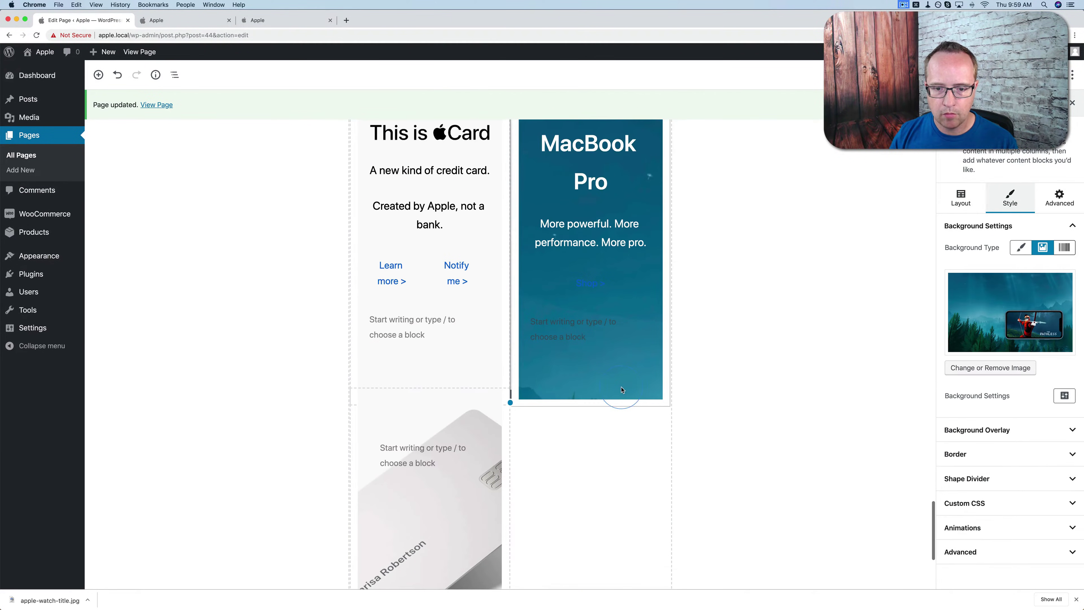
Step: Insert an image block with apple-arcade-logo-tile.png at 50% size below the MacBook Pro heading, following the Apple homepage
{"action": "left_click", "coordinate": [265, 20]}
{"action": "left_click", "coordinate": [85, 20]}
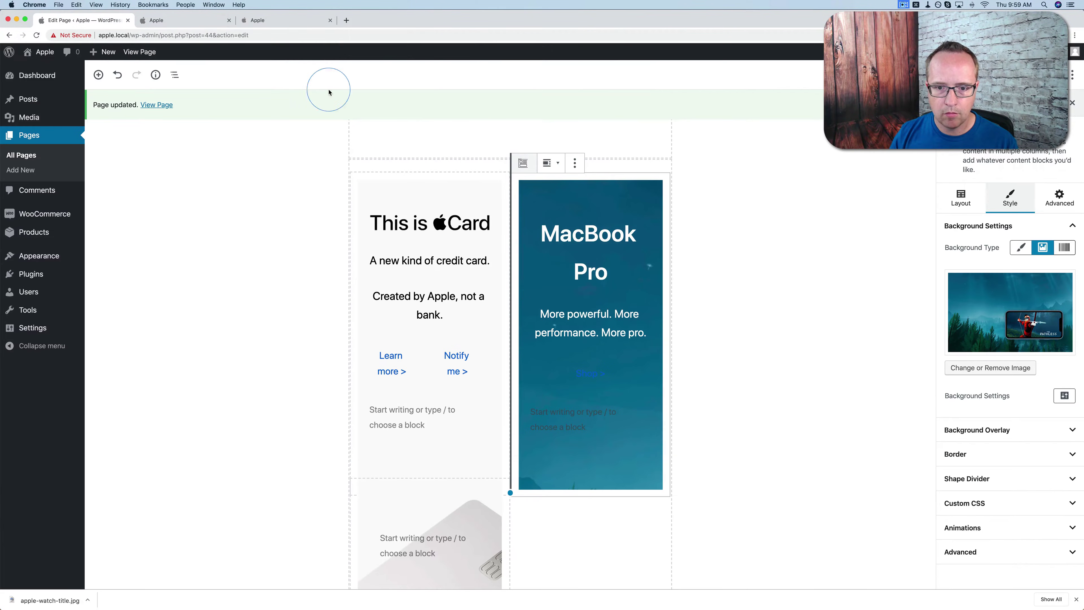
{"action": "left_click", "coordinate": [587, 294]}
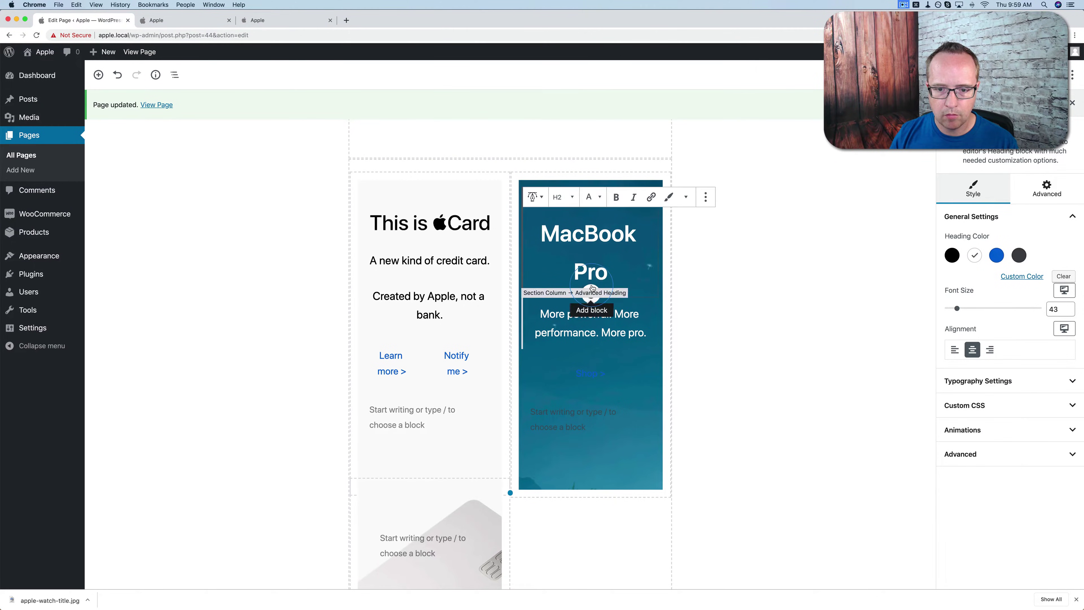
{"action": "left_click", "coordinate": [591, 295]}
{"action": "left_click", "coordinate": [654, 388]}
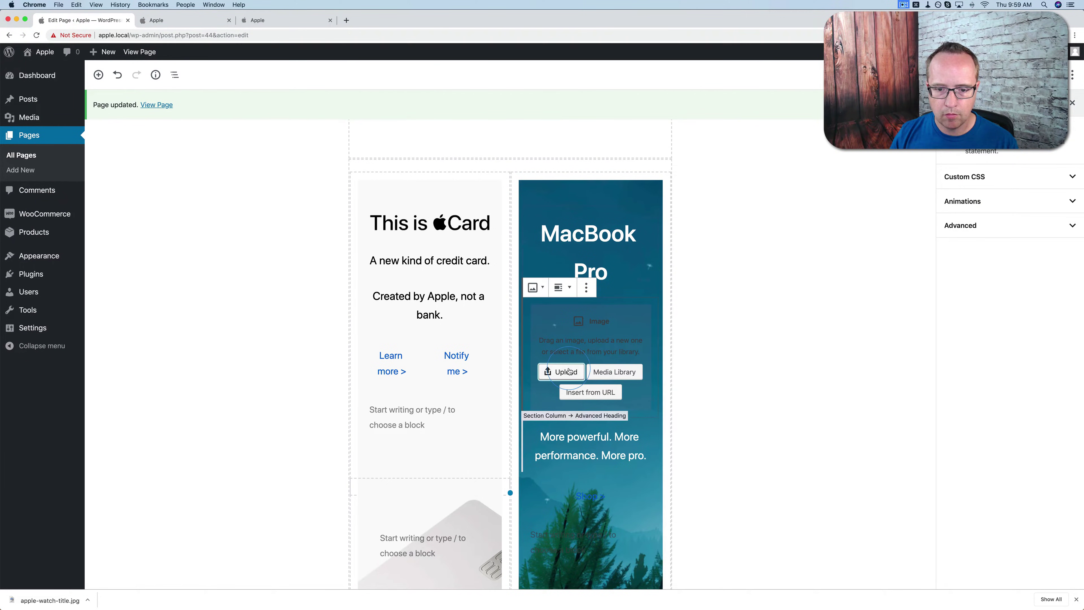
{"action": "left_click", "coordinate": [561, 372]}
{"action": "left_click", "coordinate": [483, 73]}
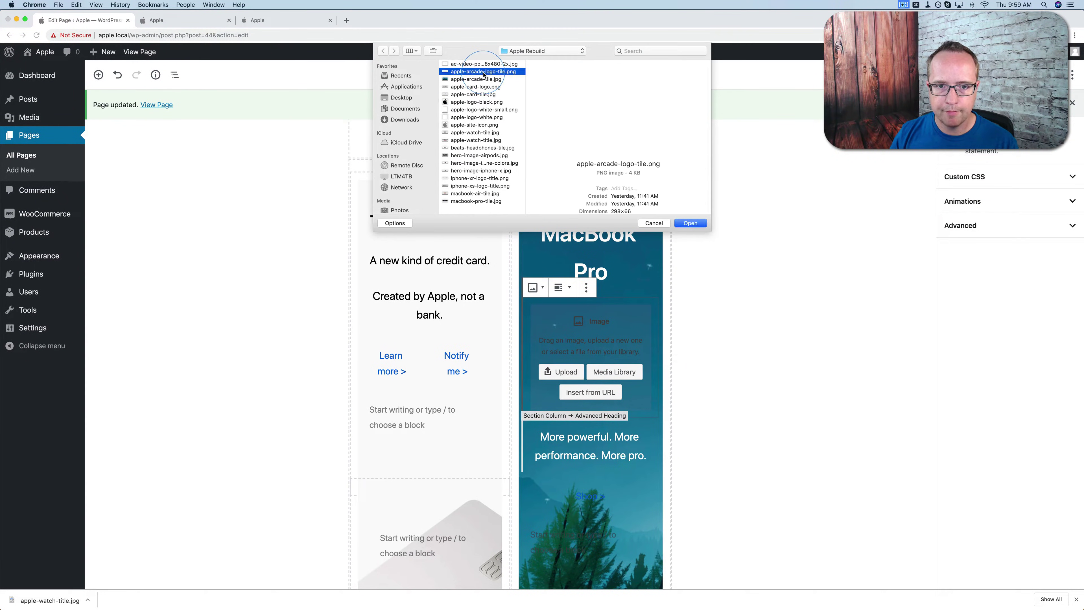
{"action": "left_click", "coordinate": [693, 229]}
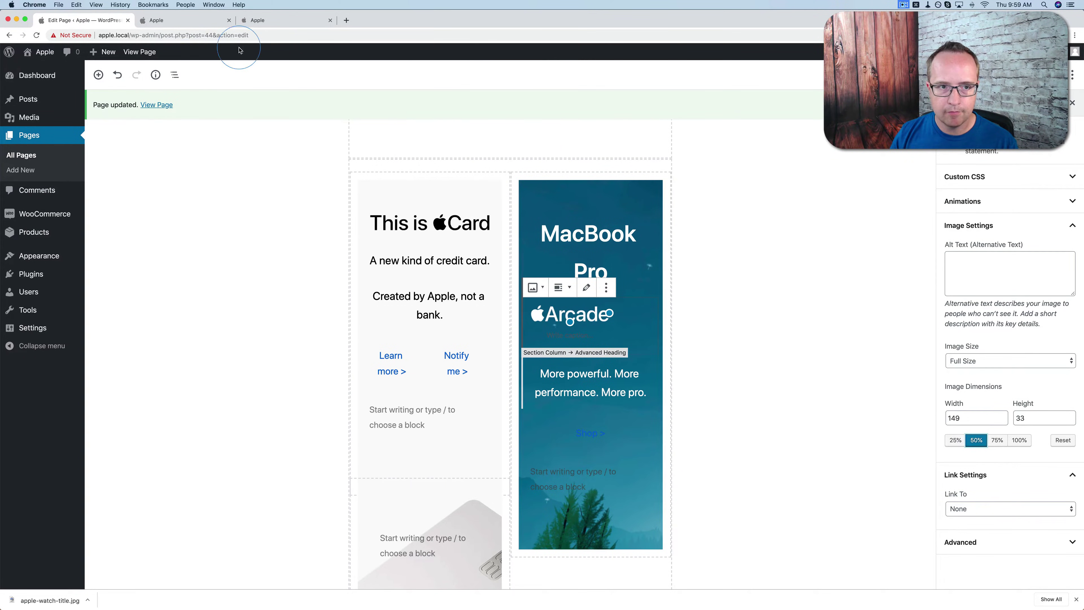
Step: Remove the MacBook Pro heading from the Arcade tile and center the Apple Arcade logo
{"action": "left_click", "coordinate": [279, 20]}
{"action": "left_click", "coordinate": [100, 21]}
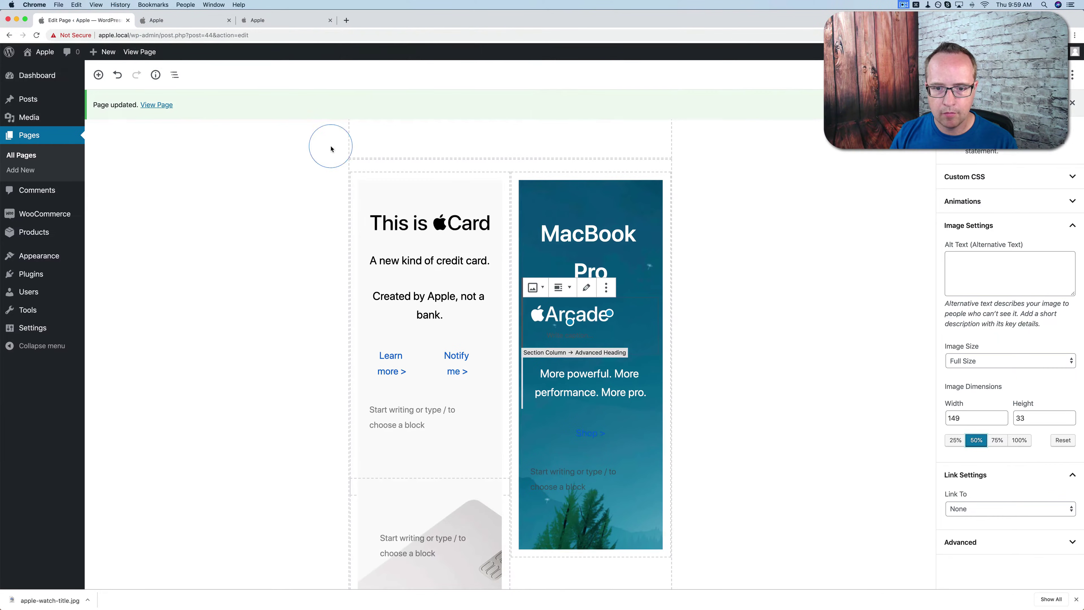
{"action": "left_click", "coordinate": [707, 197]}
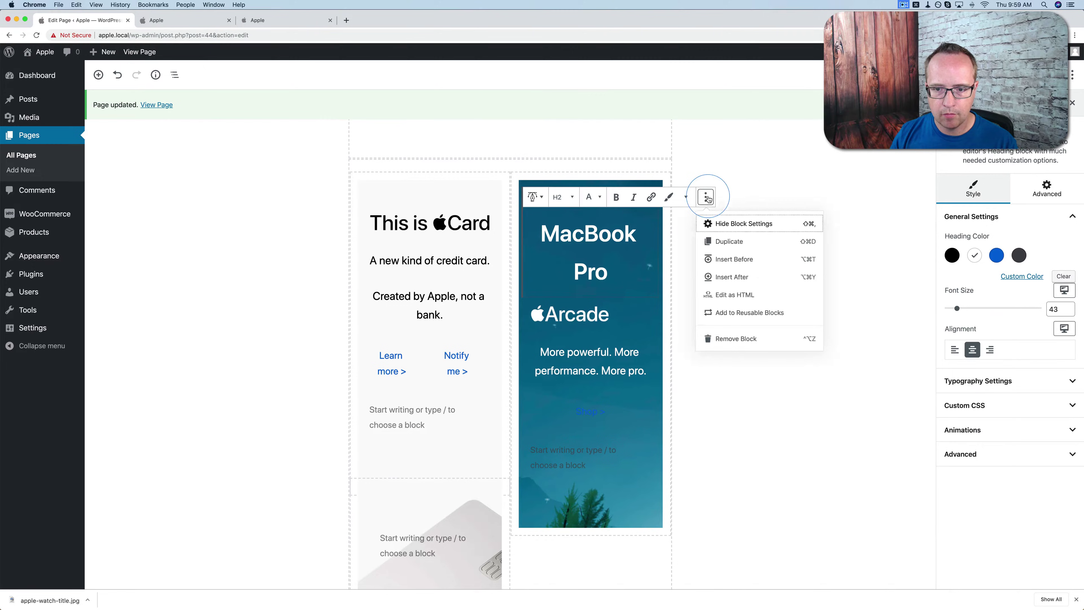
{"action": "left_click", "coordinate": [736, 338]}
{"action": "left_click", "coordinate": [564, 214]}
{"action": "left_click", "coordinate": [562, 197]}
{"action": "left_click", "coordinate": [562, 197]}
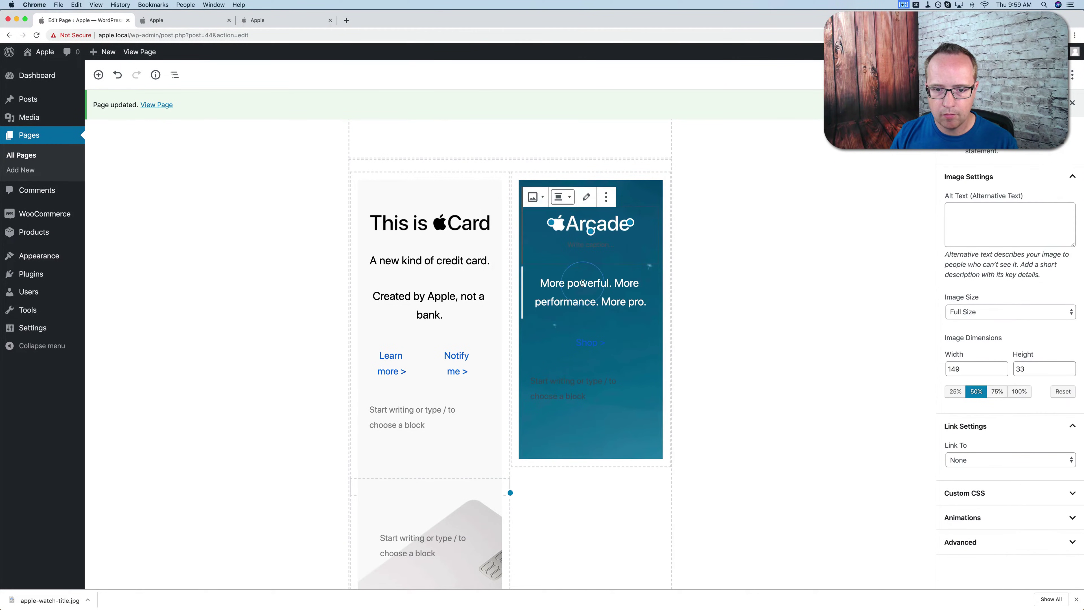
Step: Replace the tagline under the Apple Arcade logo with "Games that redefine games."
{"action": "left_click", "coordinate": [597, 261]}
{"action": "triple_click", "coordinate": [598, 262]}
{"action": "type", "text": "Games that"}
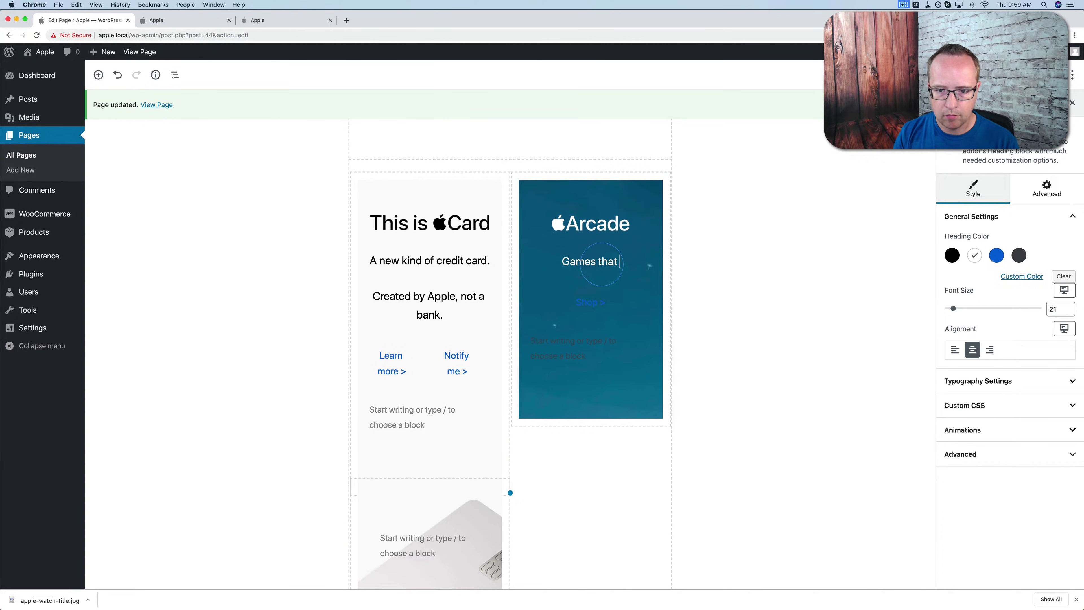
{"action": "type", "text": " redefine games."}
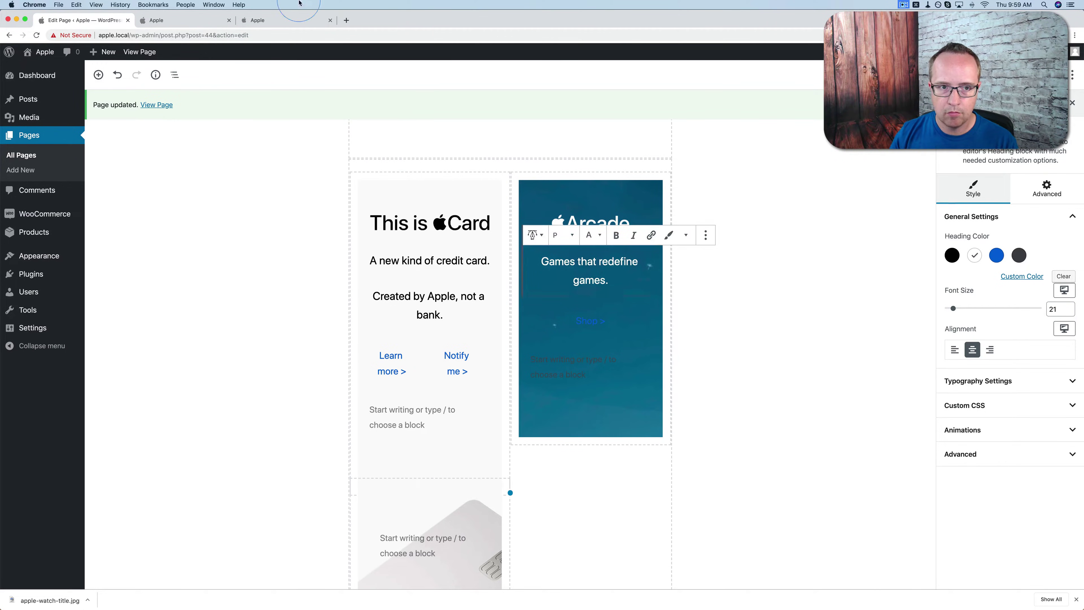
Step: Duplicate the Arcade tagline block and change the copy's text to "Coming to the App Store this fall."
{"action": "left_click", "coordinate": [282, 20]}
{"action": "left_click", "coordinate": [101, 22]}
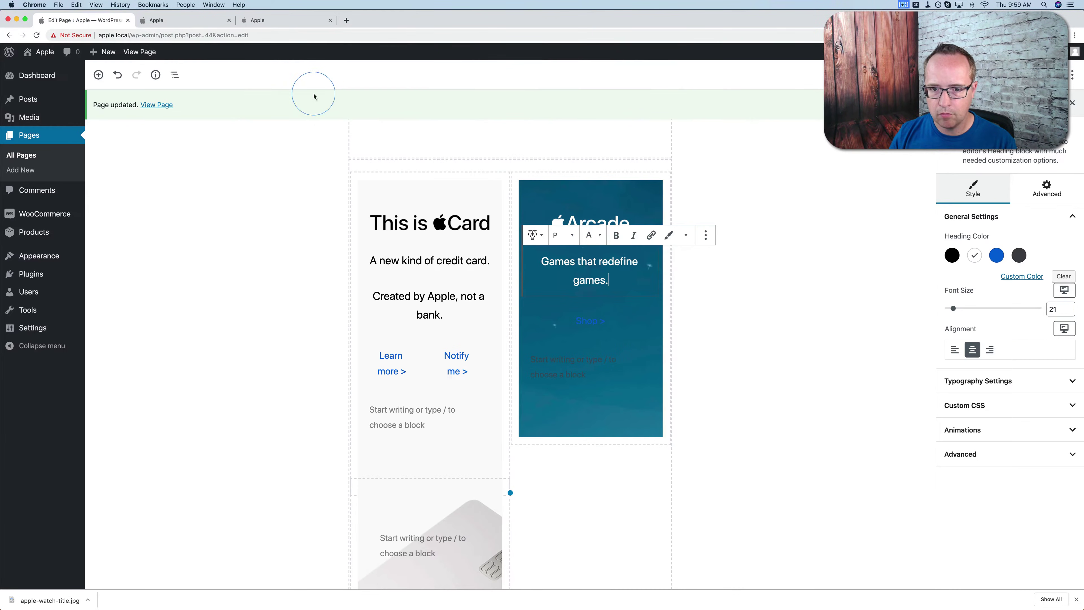
{"action": "left_click", "coordinate": [720, 238]}
{"action": "left_click", "coordinate": [731, 282]}
{"action": "triple_click", "coordinate": [616, 319]}
{"action": "type", "text": "Com"}
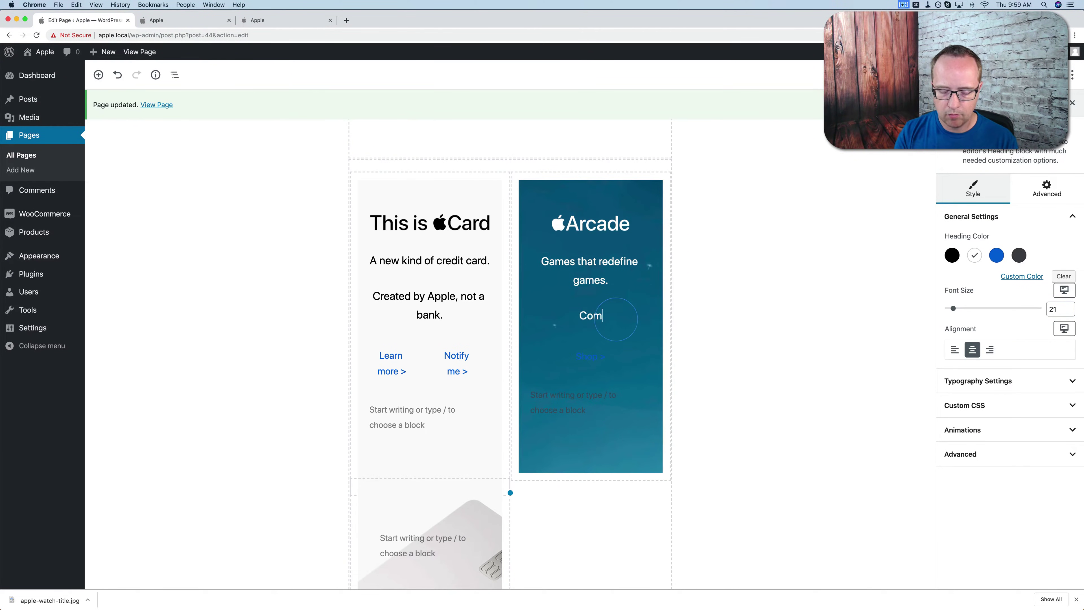
{"action": "type", "text": "ing to the App Store this fall."}
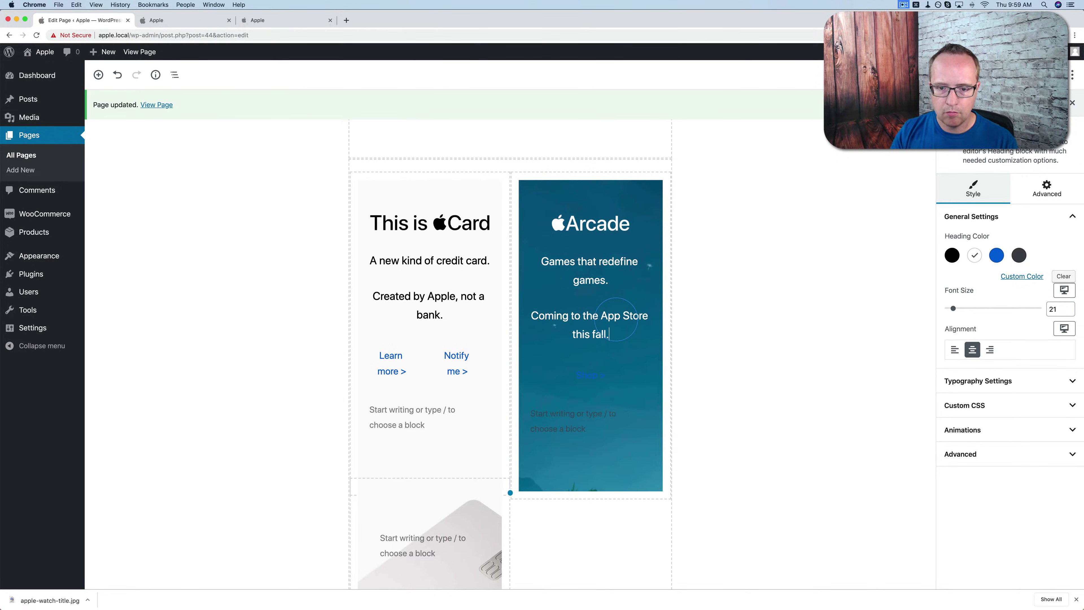
Step: Set the Arcade tile's button group to 2 buttons, with the first in white text and labelled "Learn more >"
{"action": "left_click", "coordinate": [293, 26]}
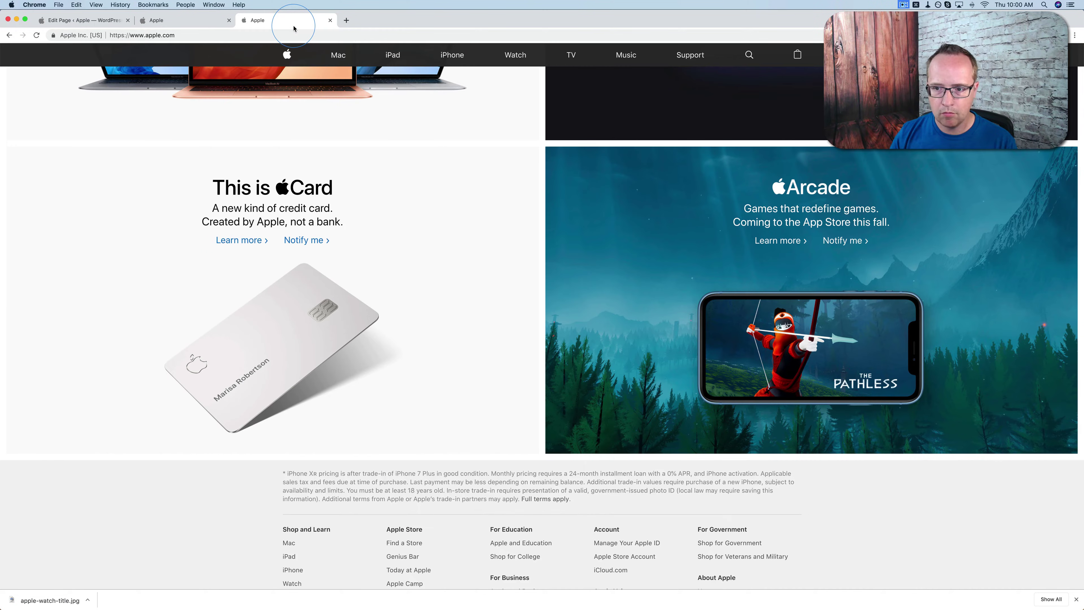
{"action": "left_click", "coordinate": [99, 23]}
{"action": "left_click", "coordinate": [593, 380]}
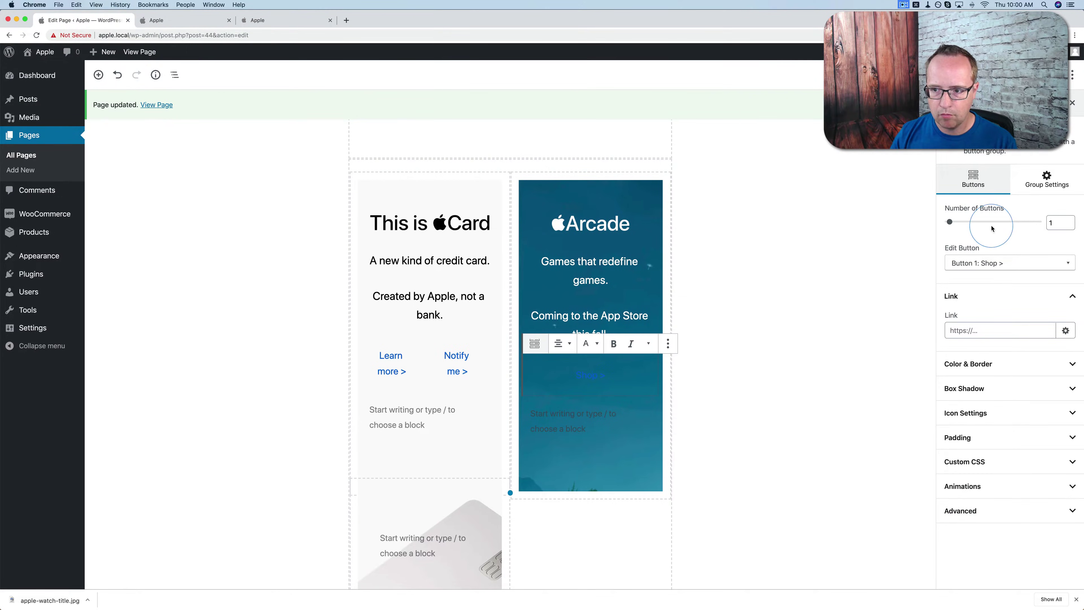
{"action": "left_click_drag", "start_coordinate": [1055, 221], "coordinate": [1040, 223]}
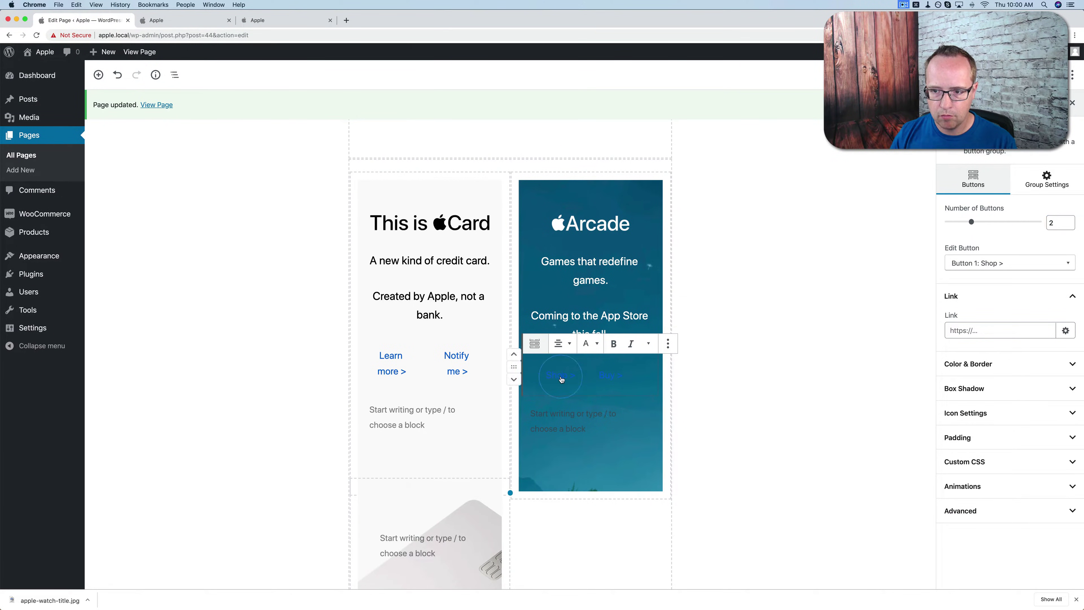
{"action": "left_click", "coordinate": [977, 363]}
{"action": "left_click", "coordinate": [977, 424]}
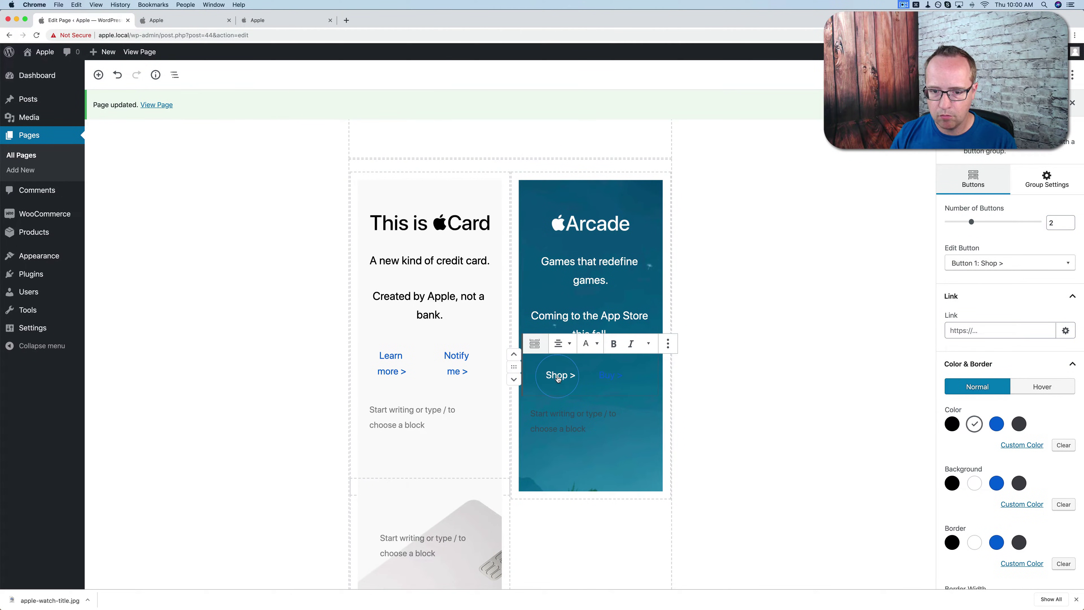
{"action": "triple_click", "coordinate": [561, 375]}
{"action": "type", "text": "Learn more >"}
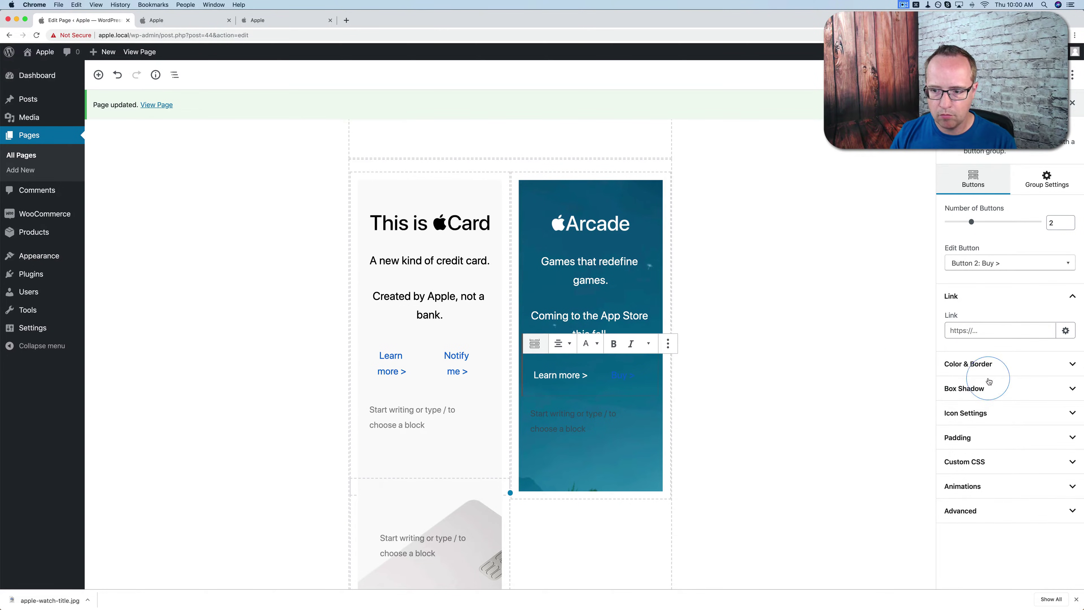
Step: Give the Arcade tile's second button white text and relabel it "Notify me >"
{"action": "left_click", "coordinate": [978, 363]}
{"action": "left_click", "coordinate": [975, 424]}
{"action": "double_click", "coordinate": [620, 375]}
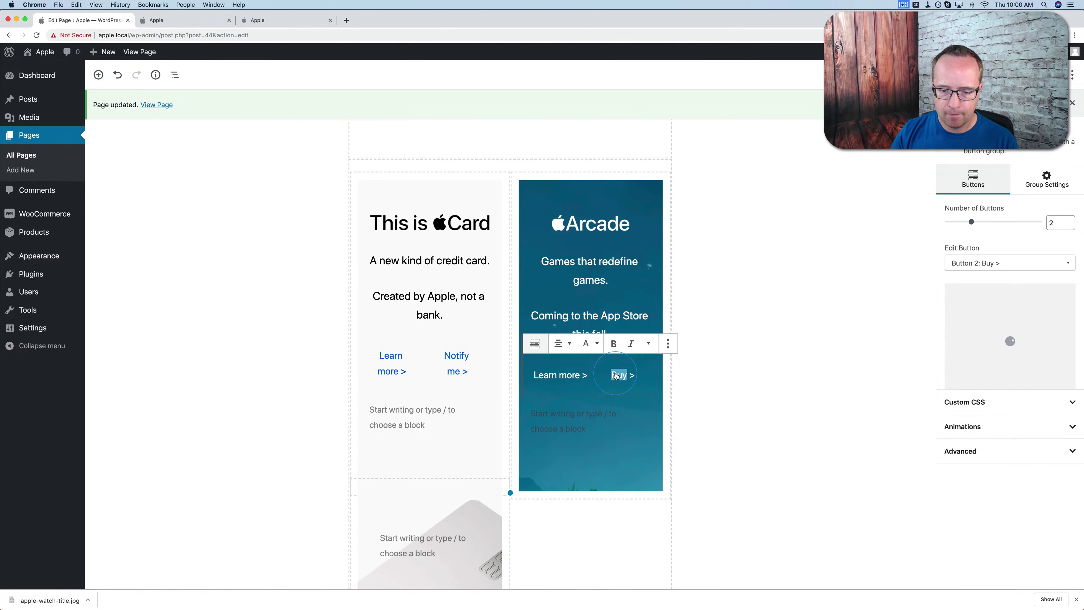
{"action": "type", "text": "Notify me"}
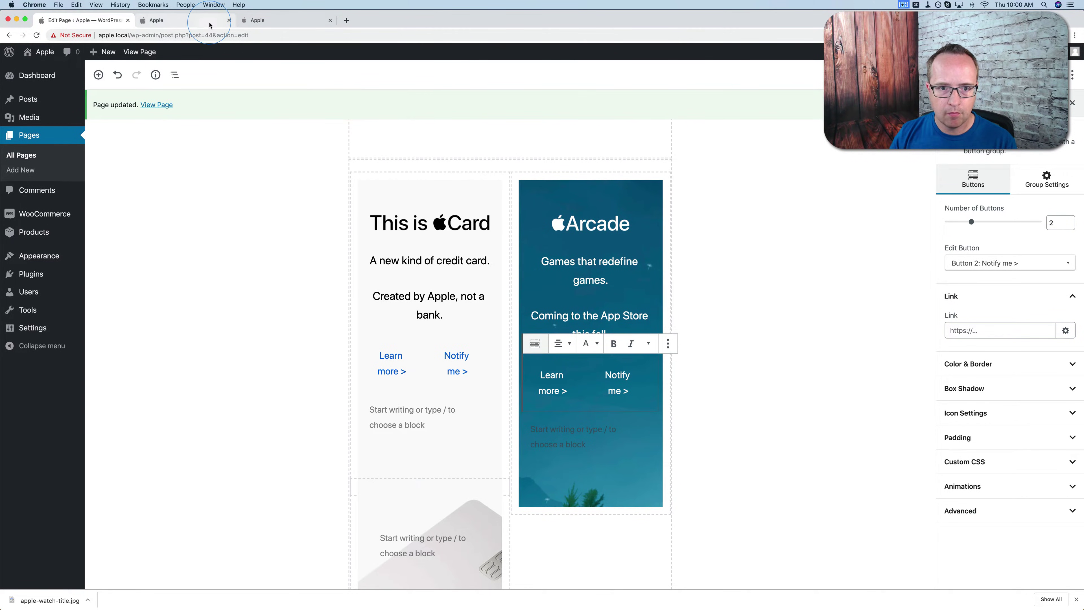
Step: Compare the Apple Card and Apple Arcade row on the rebuilt site with the original Apple homepage
{"action": "left_click", "coordinate": [183, 20]}
{"action": "scroll", "coordinate": [385, 472], "scroll_direction": "down", "scroll_amount": 5}
{"action": "scroll", "coordinate": [385, 474], "scroll_direction": "down", "scroll_amount": 2}
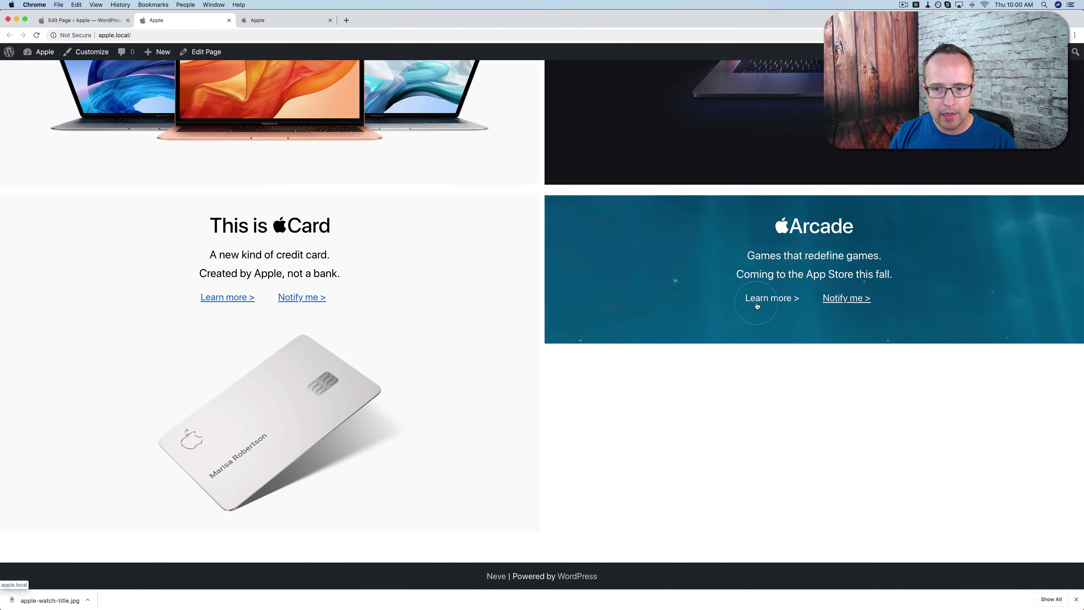
{"action": "key", "text": "ctrl+Tab"}
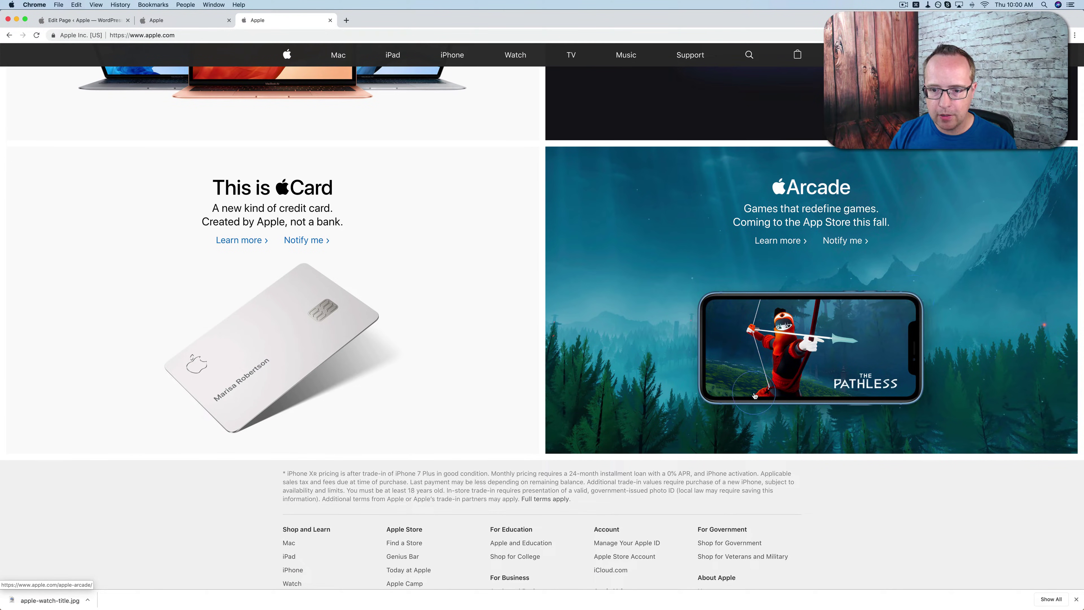
{"action": "left_click", "coordinate": [208, 19]}
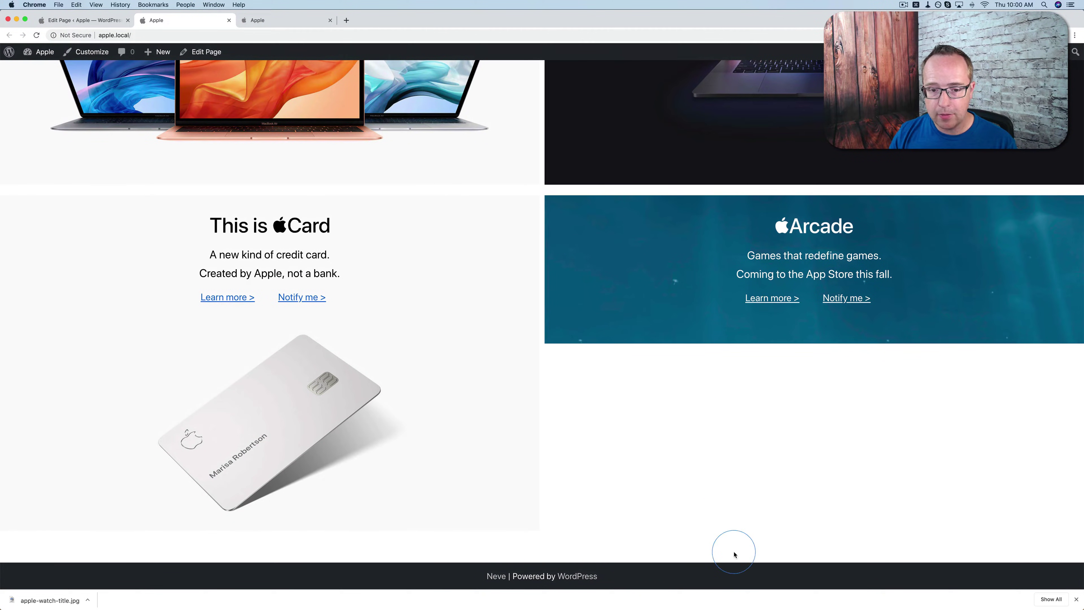
Step: Inspect the Arcade tile with the developer tools docked below the page and select the section element carrying the apple-arcade-tile.jpg background
{"action": "right_click", "coordinate": [598, 261]}
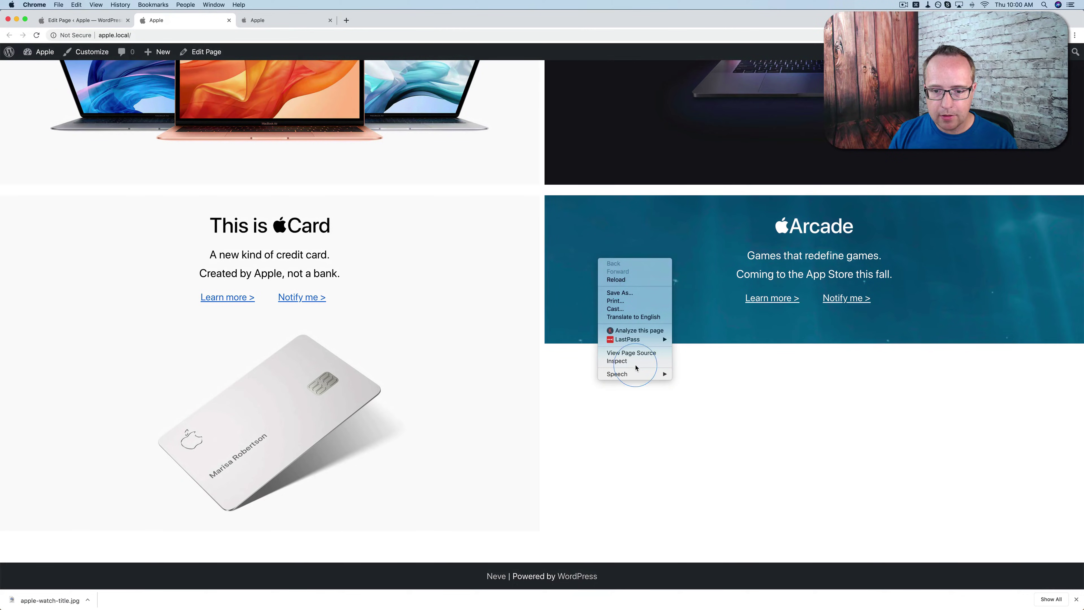
{"action": "left_click", "coordinate": [615, 376]}
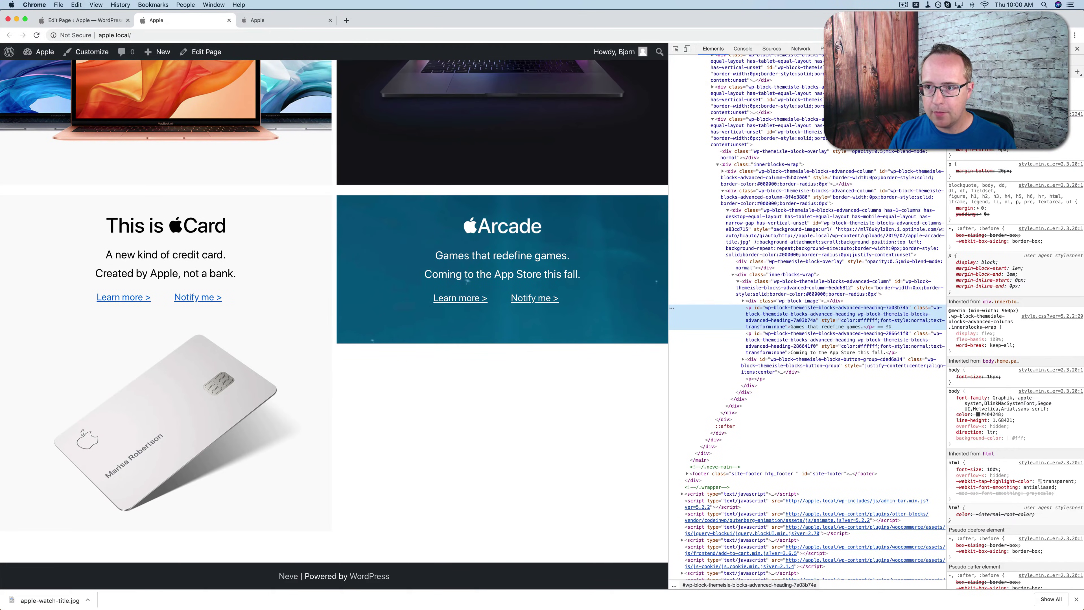
{"action": "left_click", "coordinate": [1068, 49]}
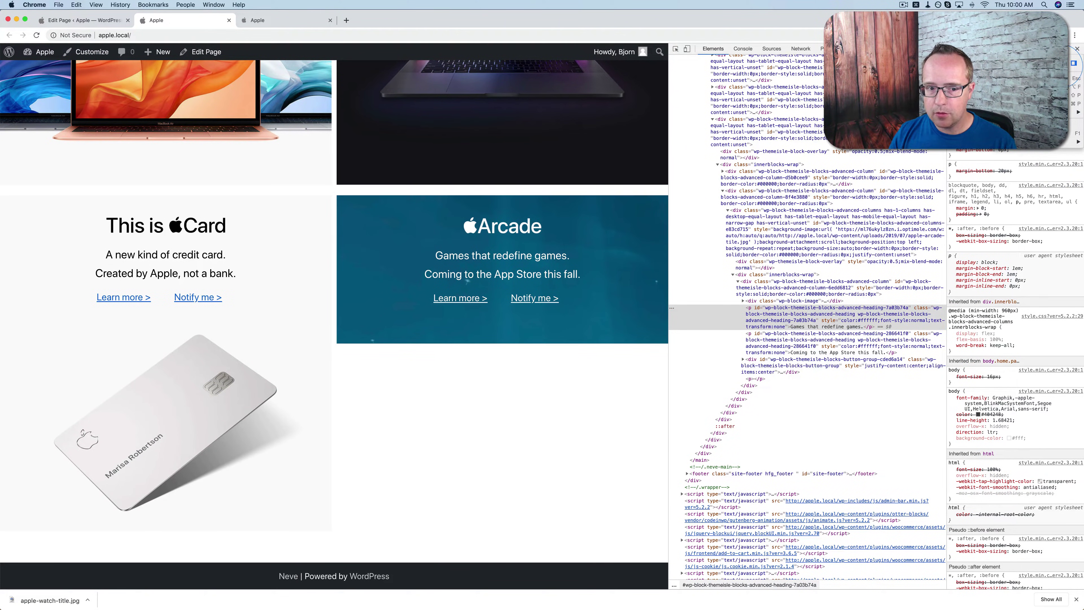
{"action": "left_click", "coordinate": [1074, 63]}
{"action": "scroll", "coordinate": [544, 363], "scroll_direction": "down", "scroll_amount": 5}
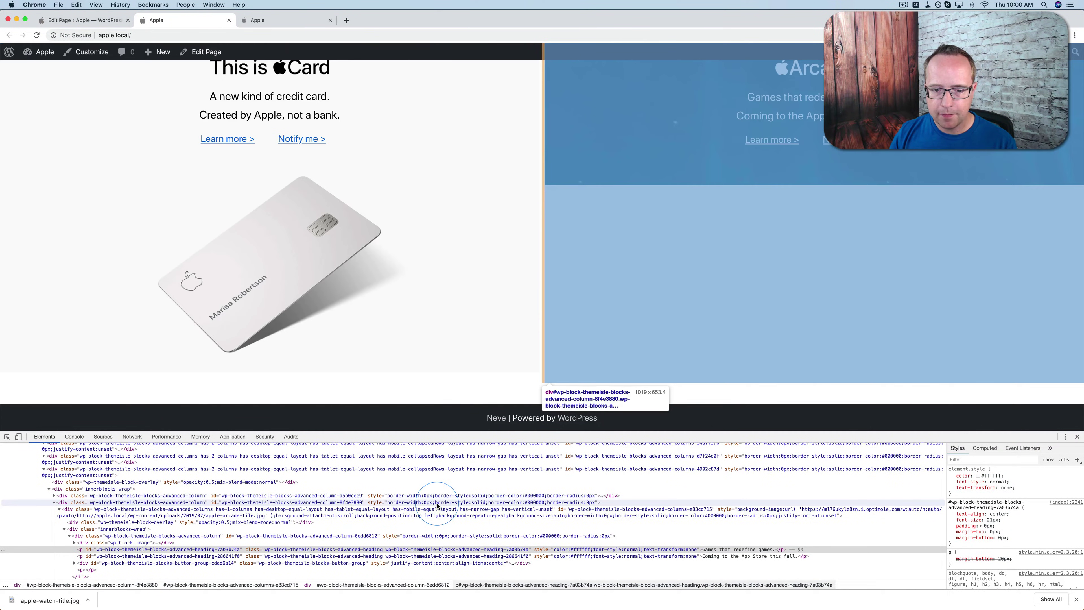
{"action": "left_click", "coordinate": [437, 513]}
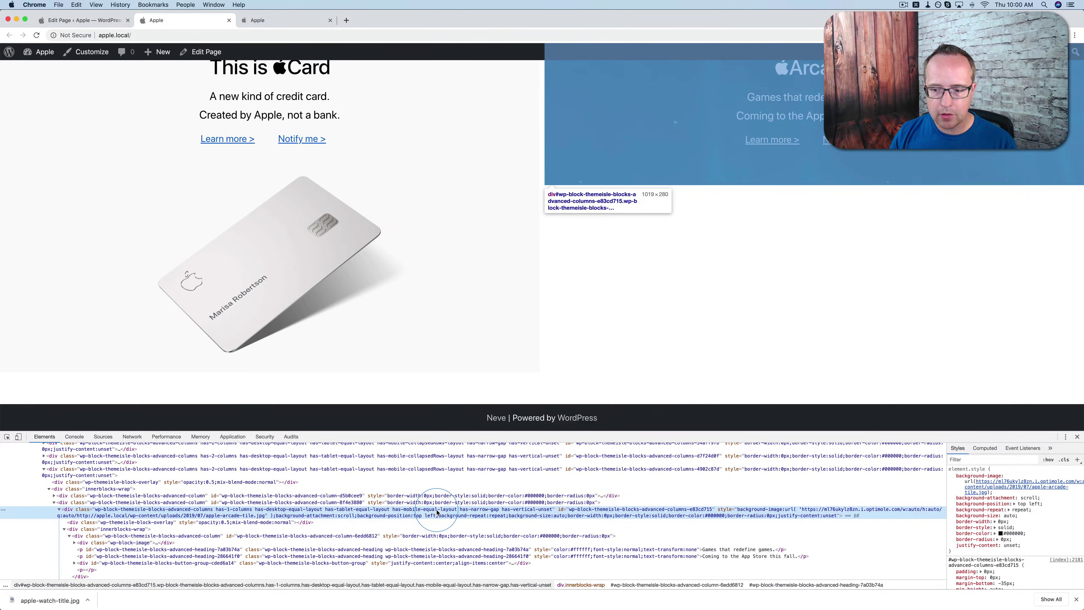
Step: Add a padding-bottom of 10px to the Arcade section's own CSS rule in the developer tools
{"action": "scroll", "coordinate": [1004, 524], "scroll_direction": "down", "scroll_amount": 3}
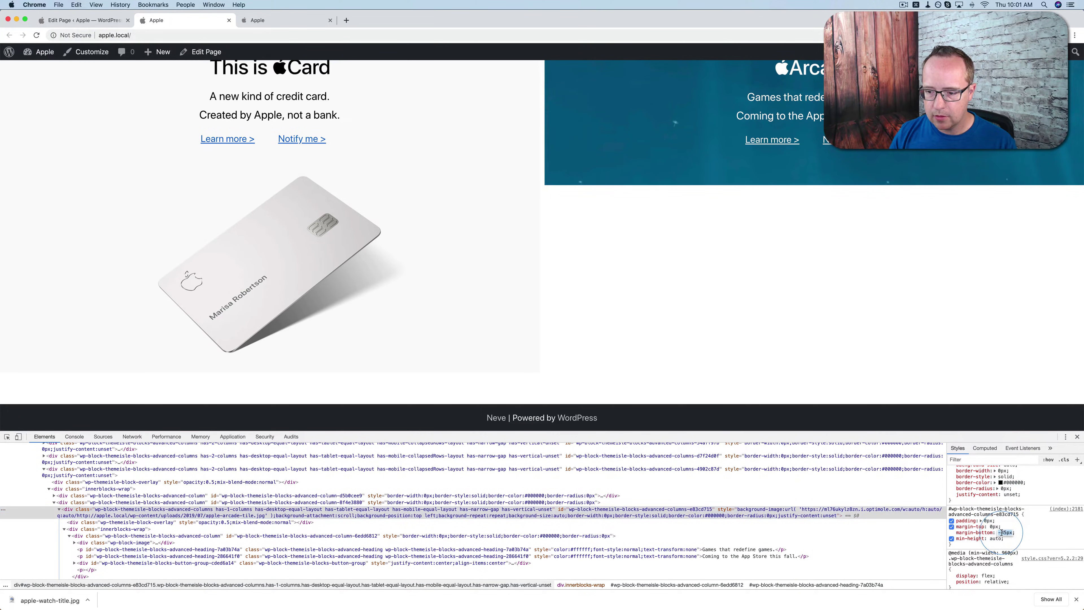
{"action": "left_click", "coordinate": [1018, 539]}
{"action": "type", "text": "padding-bo"}
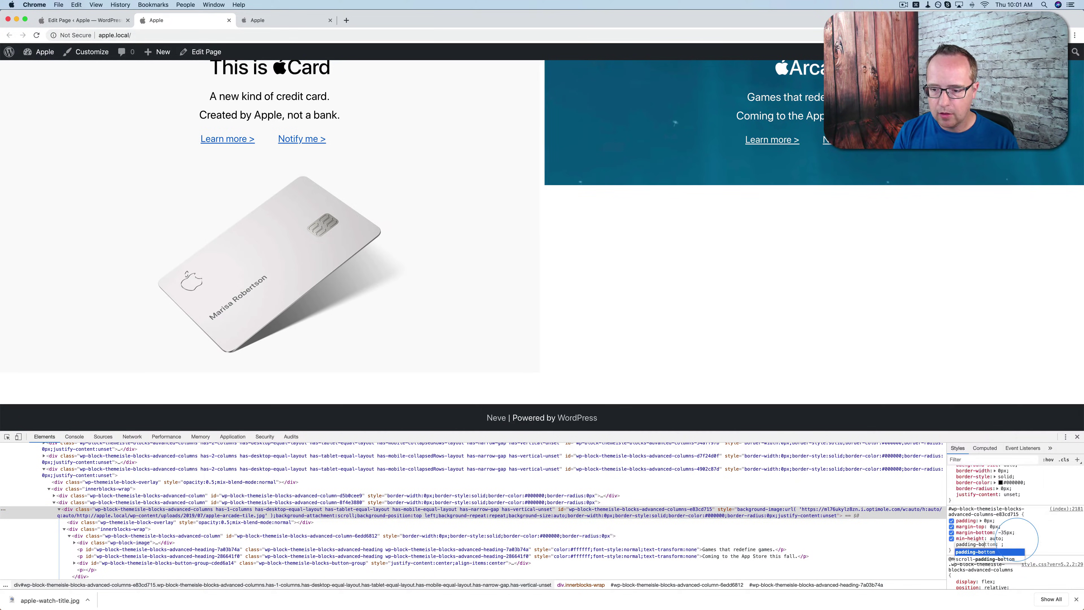
{"action": "type", "text": "t"}
{"action": "key", "text": "Tab"}
{"action": "type", "text": "10"}
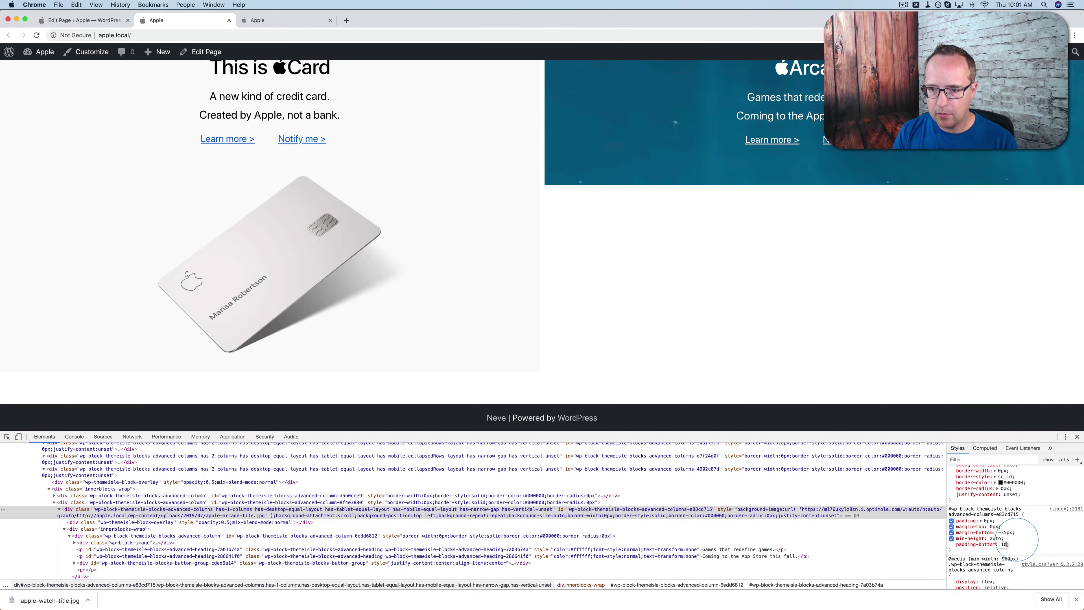
{"action": "type", "text": "px"}
Step: Raise the Arcade section's trial padding-bottom to 353px so its lower edge lines up with the Apple Card tile
{"action": "key", "text": "shift+Up"}
{"action": "key", "text": "shift+Up"}
{"action": "key", "text": "shift+Up"}
{"action": "key", "text": "shift+Up"}
{"action": "key", "text": "shift+Up"}
{"action": "key", "text": "shift+Up"}
{"action": "key", "text": "shift+Up"}
{"action": "key", "text": "shift+Up"}
{"action": "key", "text": "shift+Up"}
{"action": "key", "text": "shift+Up"}
{"action": "key", "text": "shift+Up"}
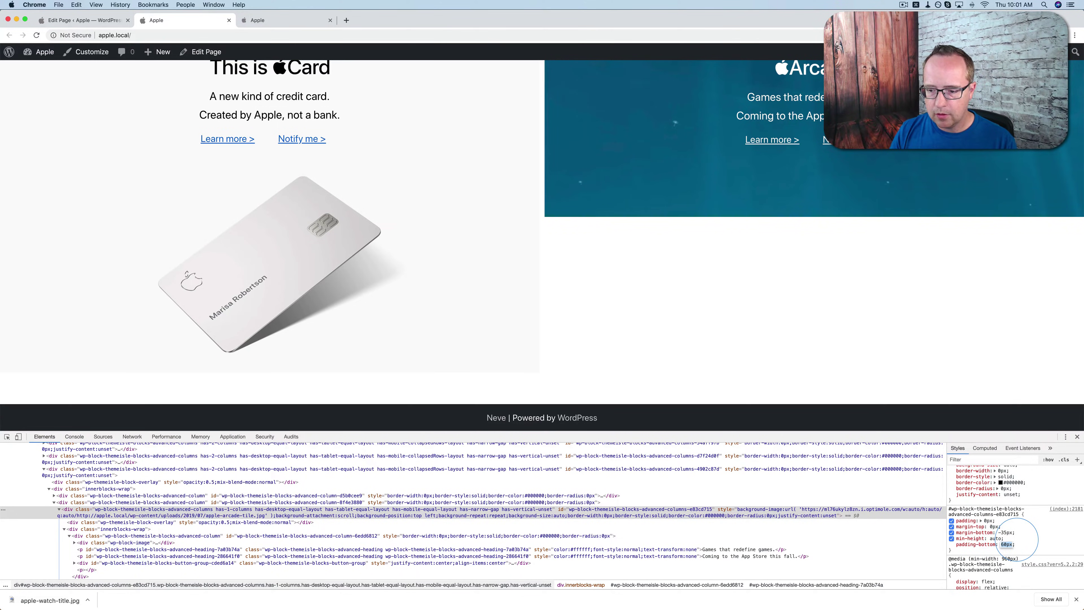
{"action": "key", "text": "shift+Up"}
{"action": "key", "text": "shift+Up"}
{"action": "key", "text": "shift+Up"}
{"action": "key", "text": "shift+Up"}
{"action": "key", "text": "shift+Up"}
{"action": "key", "text": "shift+Up"}
{"action": "key", "text": "shift+Up"}
{"action": "key", "text": "shift+Up"}
{"action": "key", "text": "shift+Up"}
{"action": "key", "text": "shift+Up"}
{"action": "key", "text": "shift+Up"}
{"action": "key", "text": "shift+Up"}
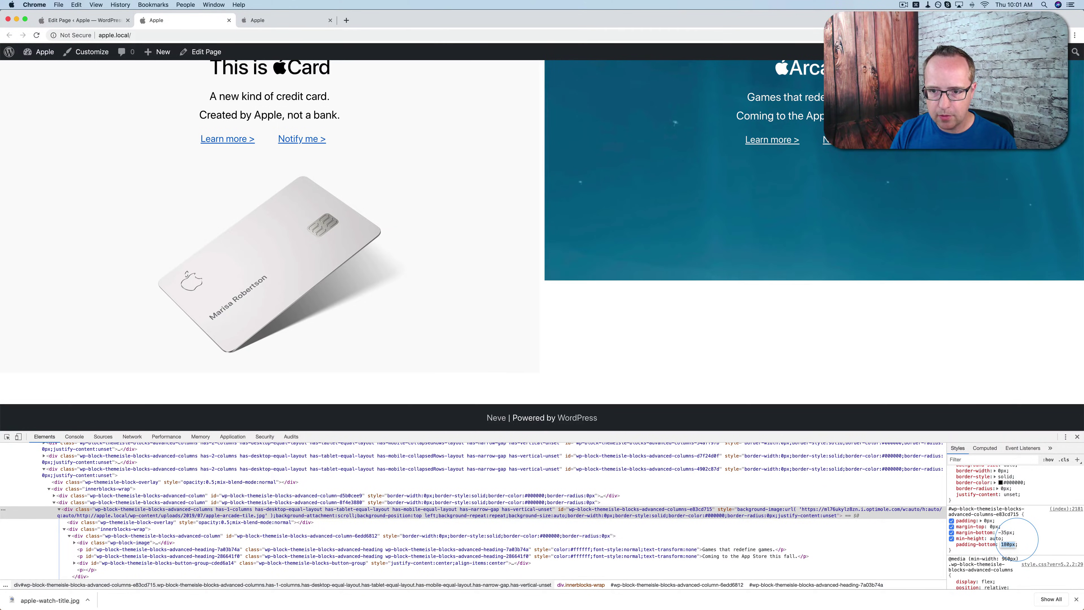
{"action": "key", "text": "shift+Up"}
{"action": "key", "text": "shift+Up"}
{"action": "key", "text": "shift+Up"}
{"action": "key", "text": "shift+Up"}
{"action": "key", "text": "shift+Up"}
{"action": "key", "text": "shift+Up"}
{"action": "key", "text": "shift+Up"}
{"action": "key", "text": "shift+Up"}
{"action": "key", "text": "shift+Up"}
{"action": "key", "text": "shift+Up"}
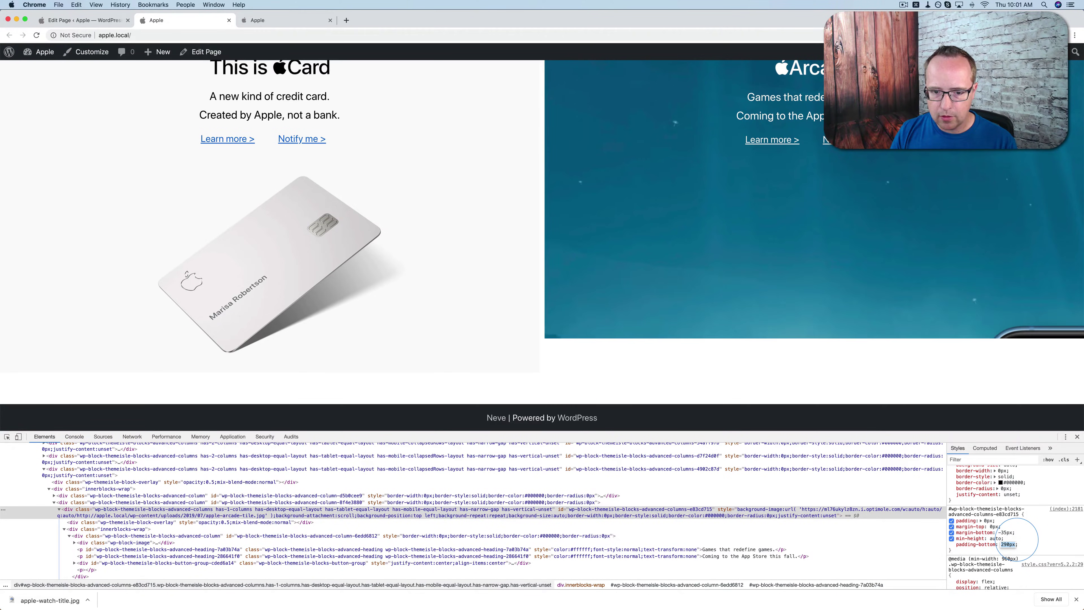
{"action": "key", "text": "Up"}
{"action": "key", "text": "Up"}
{"action": "key", "text": "Up"}
{"action": "key", "text": "Up"}
{"action": "key", "text": "Up"}
{"action": "key", "text": "Up"}
{"action": "key", "text": "Up"}
{"action": "key", "text": "Up"}
{"action": "key", "text": "Up"}
{"action": "key", "text": "Up"}
{"action": "key", "text": "Up"}
{"action": "key", "text": "Up"}
{"action": "key", "text": "Up"}
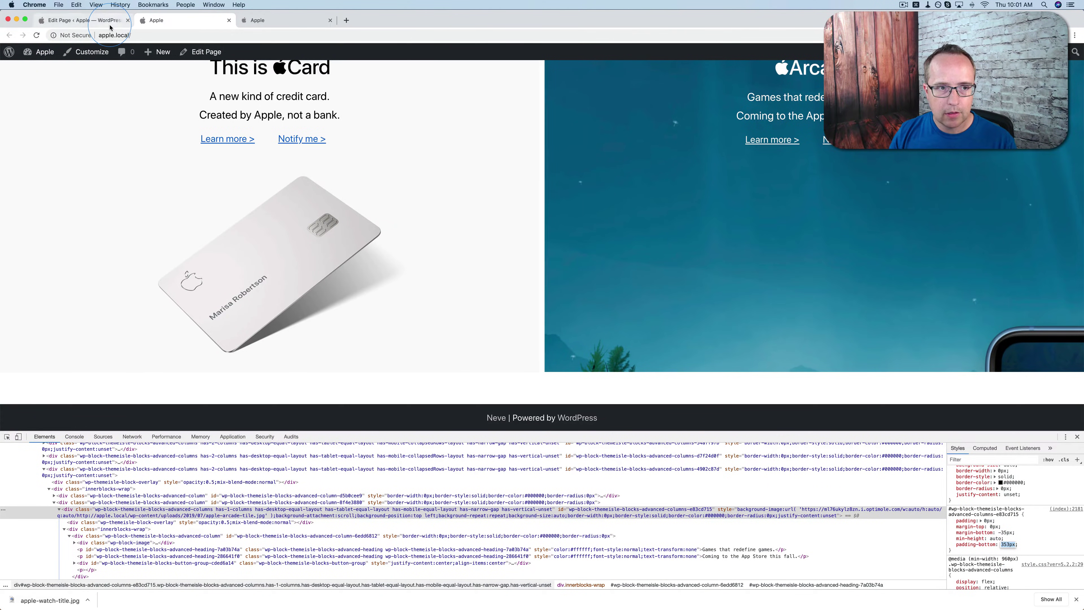
Step: In the page editor, unlink the Arcade section's padding values and set its bottom padding to 353
{"action": "left_click", "coordinate": [92, 21]}
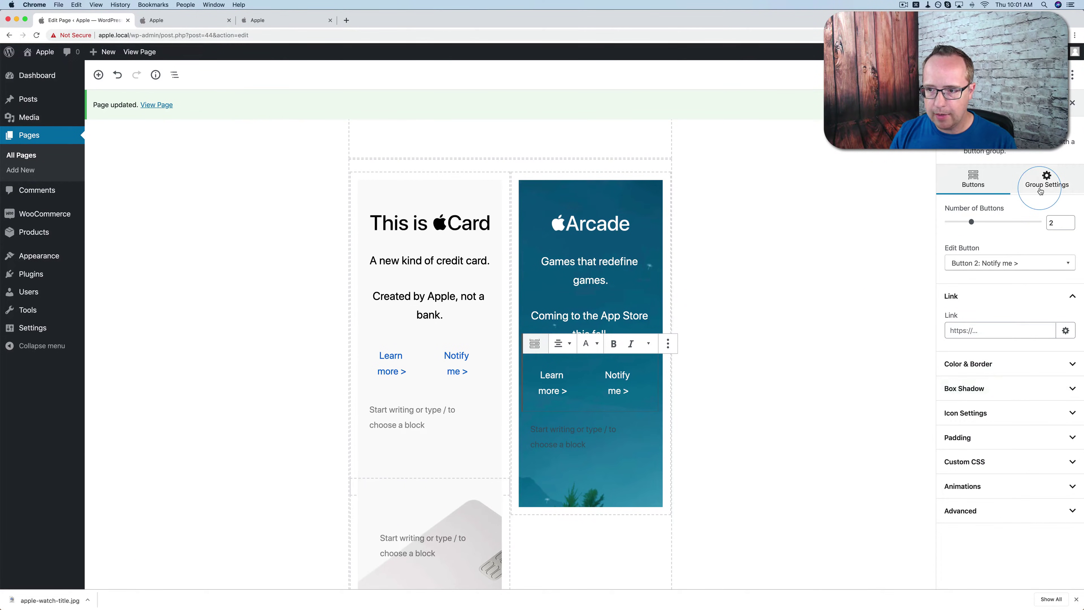
{"action": "left_click", "coordinate": [1047, 178]}
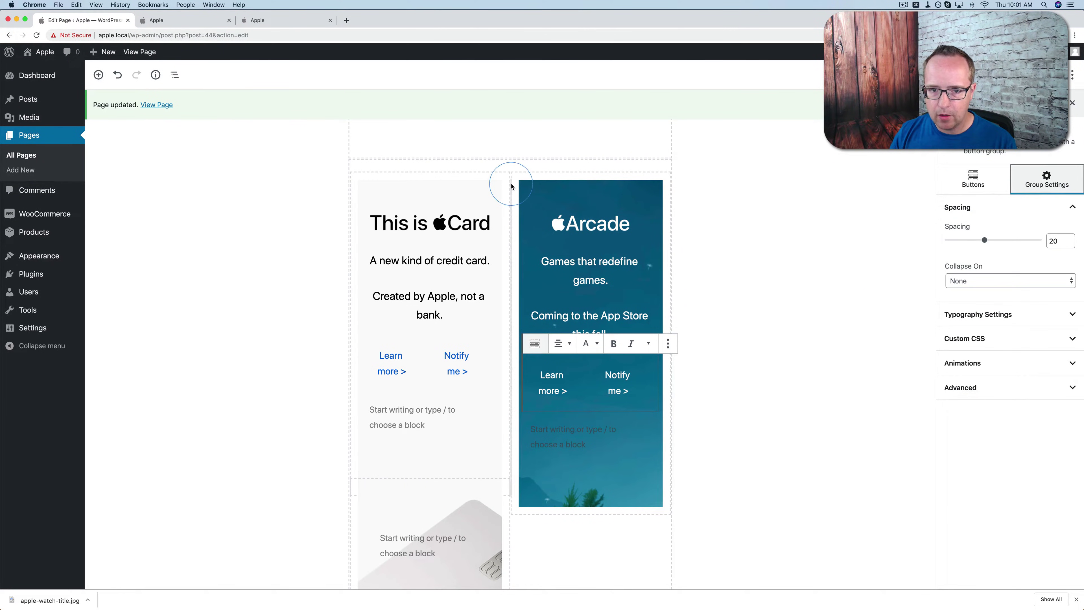
{"action": "left_click", "coordinate": [699, 190]}
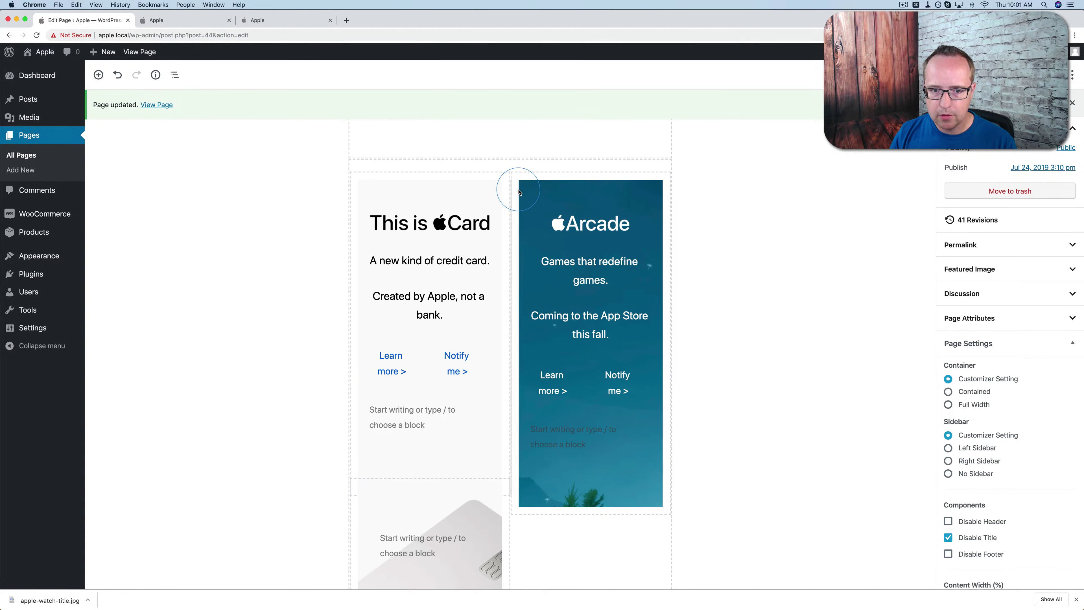
{"action": "left_click", "coordinate": [519, 192]}
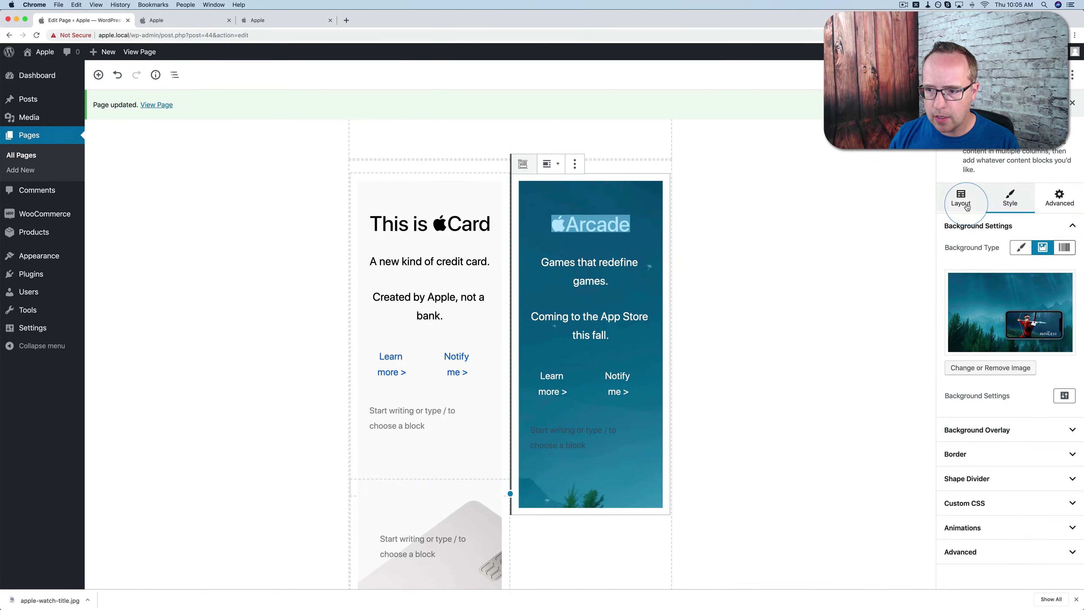
{"action": "left_click", "coordinate": [967, 207]}
{"action": "left_click", "coordinate": [982, 392]}
{"action": "left_click", "coordinate": [1009, 487]}
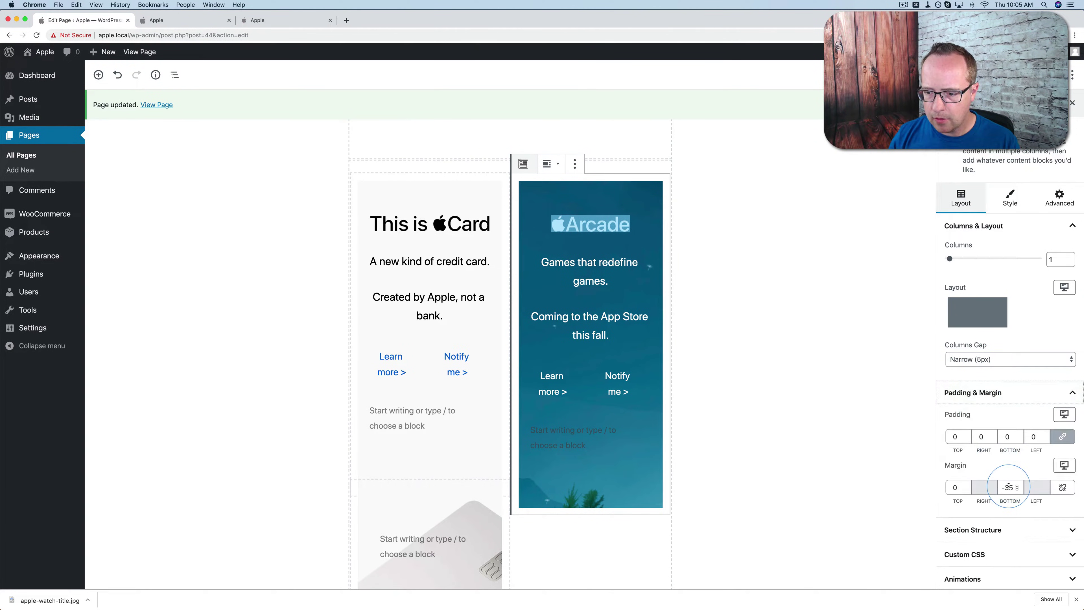
{"action": "left_click", "coordinate": [1006, 437]}
{"action": "key", "text": "super+a"}
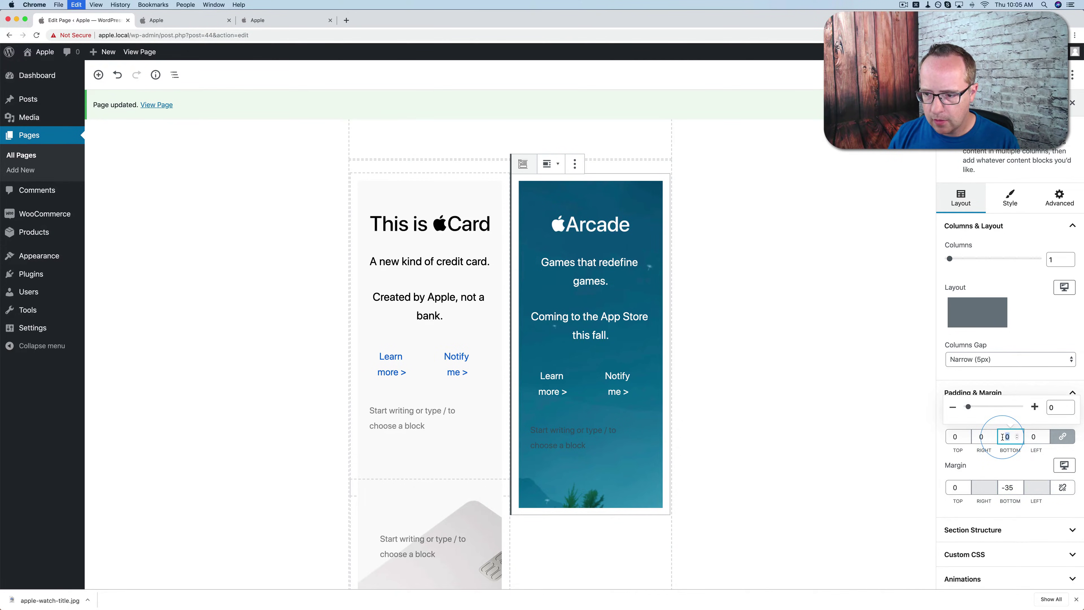
{"action": "type", "text": "353"}
{"action": "key", "text": "super+z"}
{"action": "left_click", "coordinate": [1063, 438]}
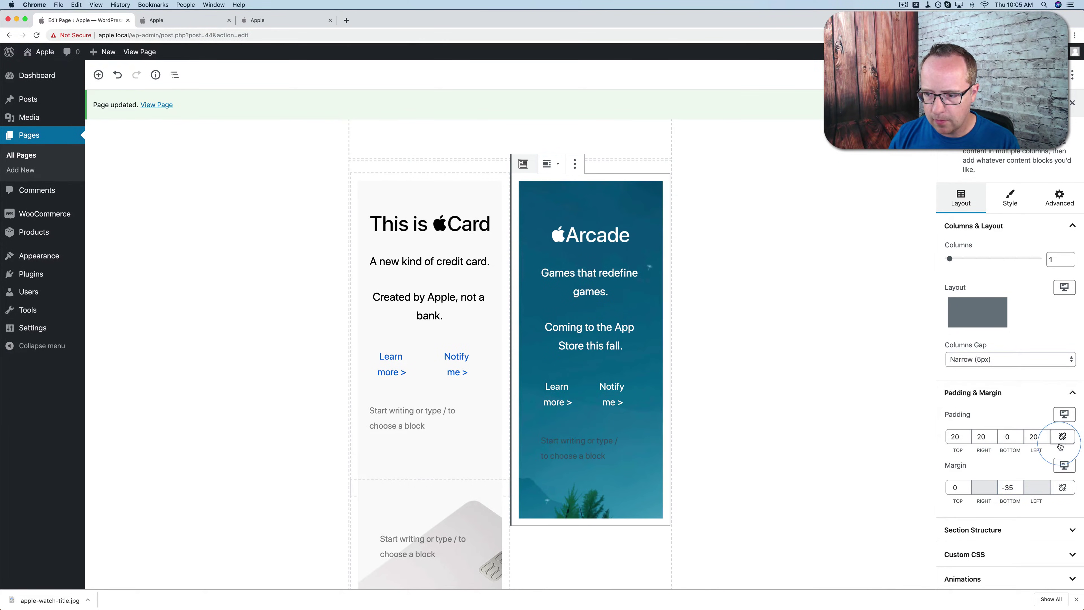
{"action": "left_click", "coordinate": [1009, 437]}
{"action": "key", "text": "super+a"}
{"action": "type", "text": "353"}
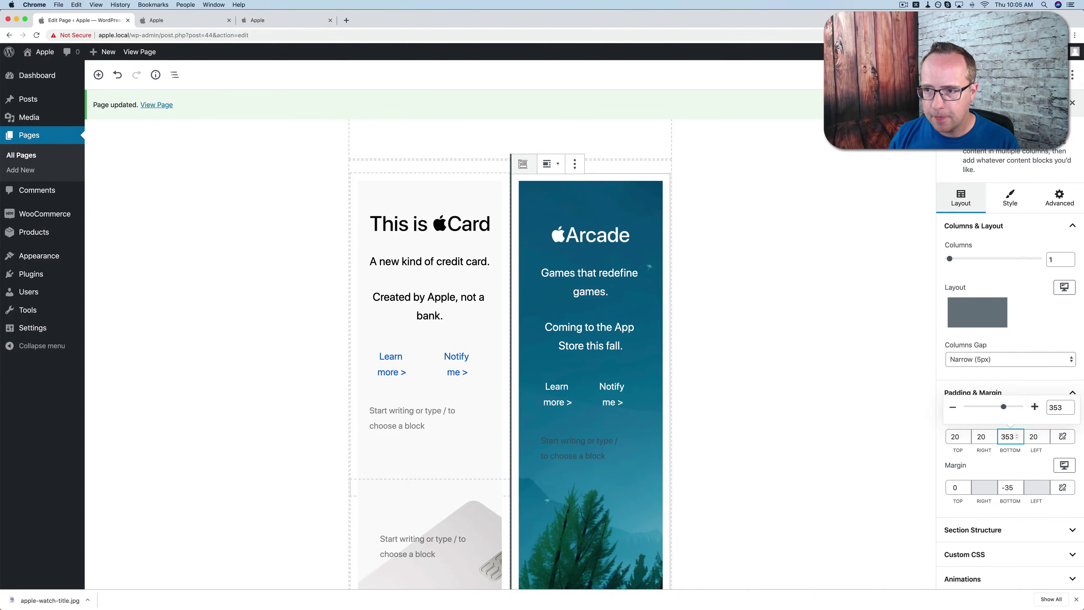
Step: Reload the rebuilt site and close the developer tools to check the Arcade tile's height
{"action": "left_click", "coordinate": [212, 26]}
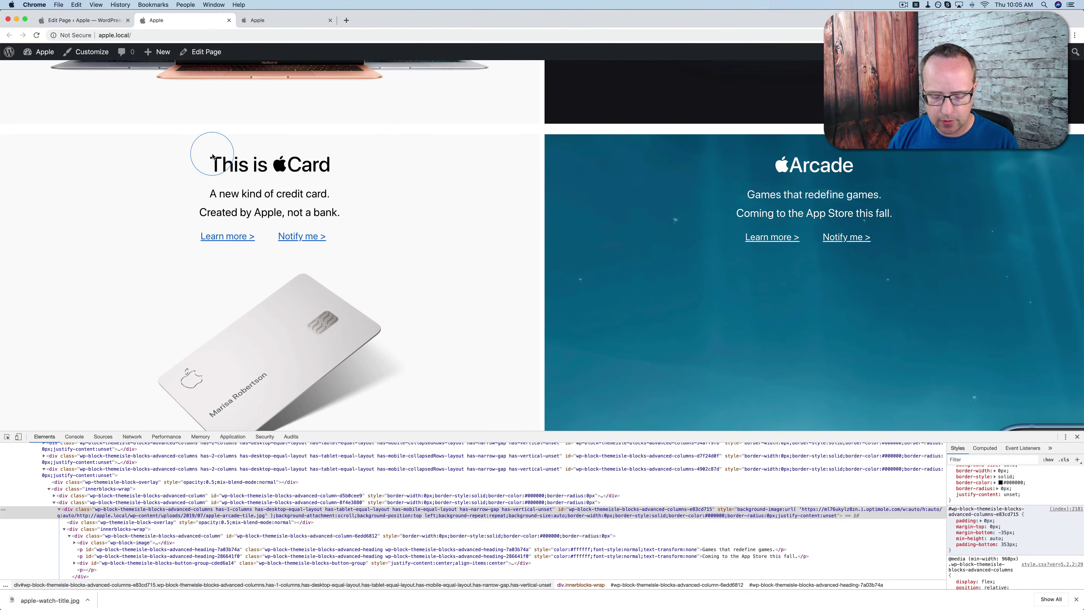
{"action": "key", "text": "super+r"}
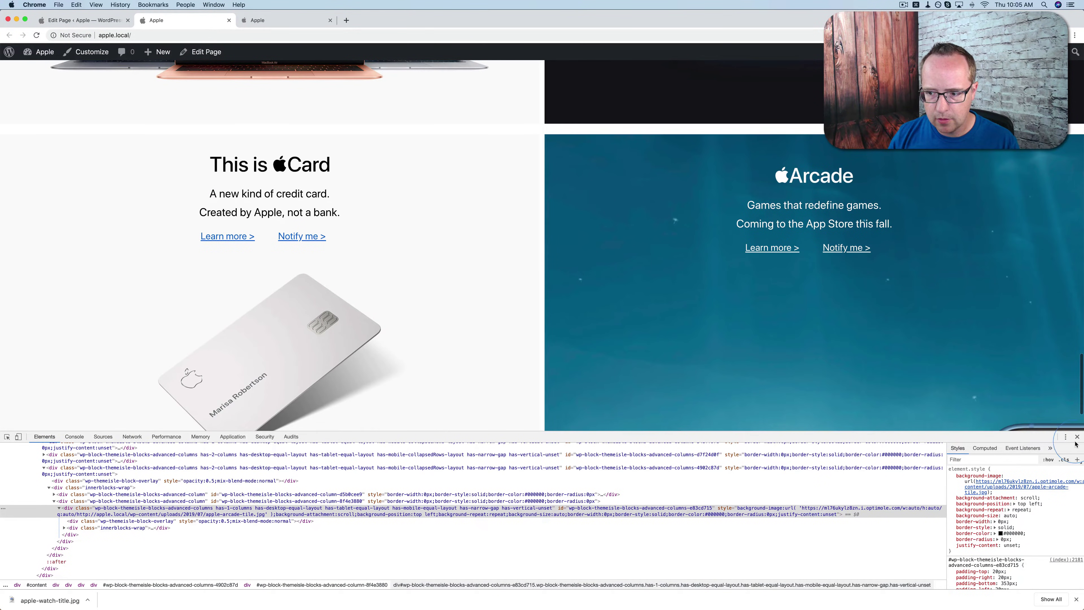
{"action": "left_click", "coordinate": [1078, 437]}
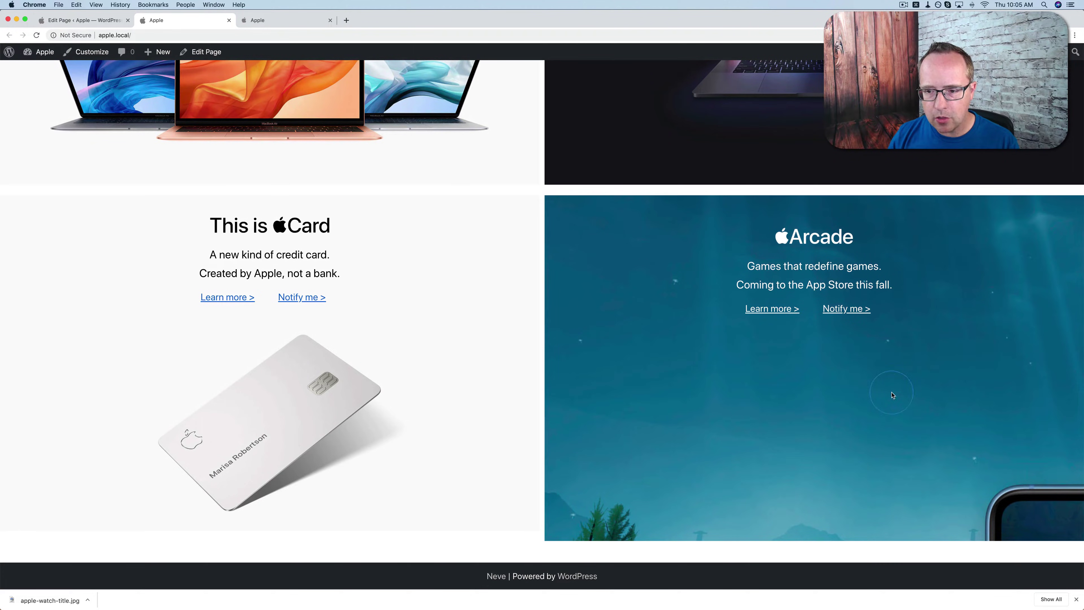
Step: Set the Arcade section's background image to position Bottom Center and size Cover in the editor, and update the page
{"action": "left_click", "coordinate": [99, 20]}
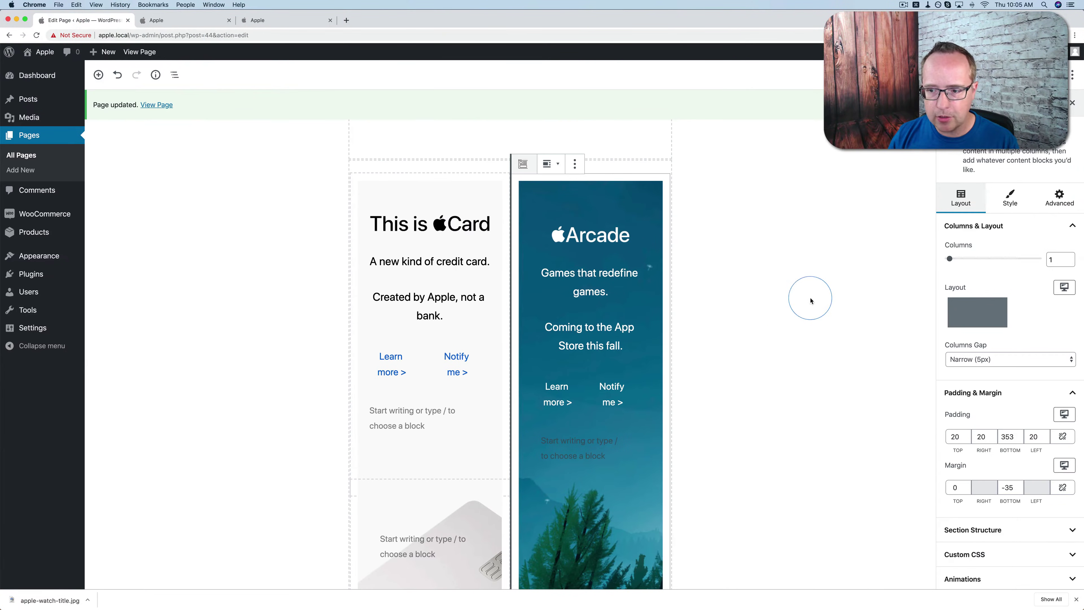
{"action": "left_click", "coordinate": [1010, 198]}
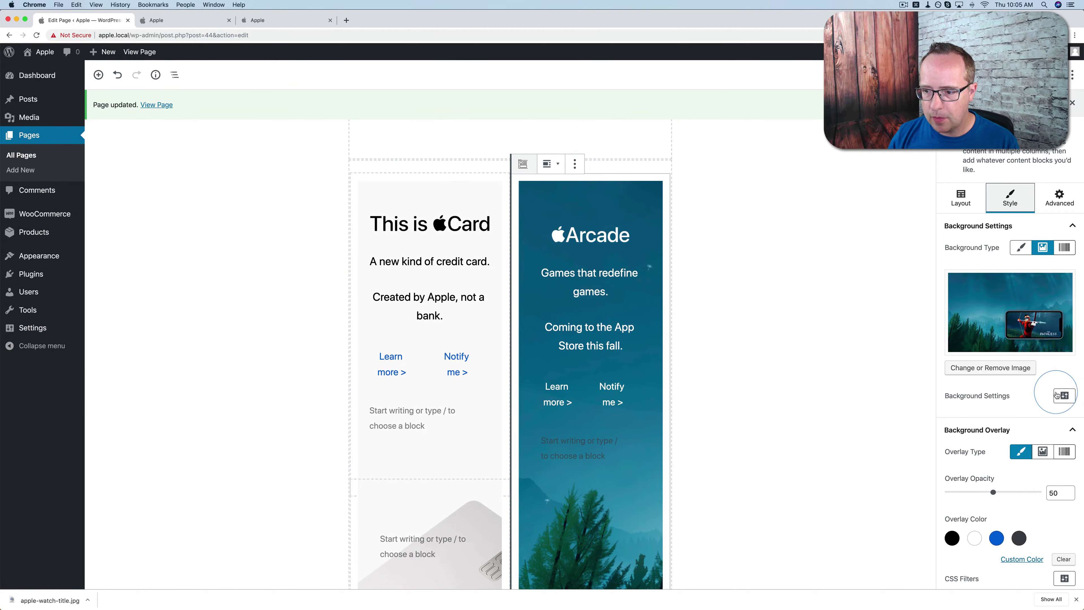
{"action": "left_click", "coordinate": [1064, 396]}
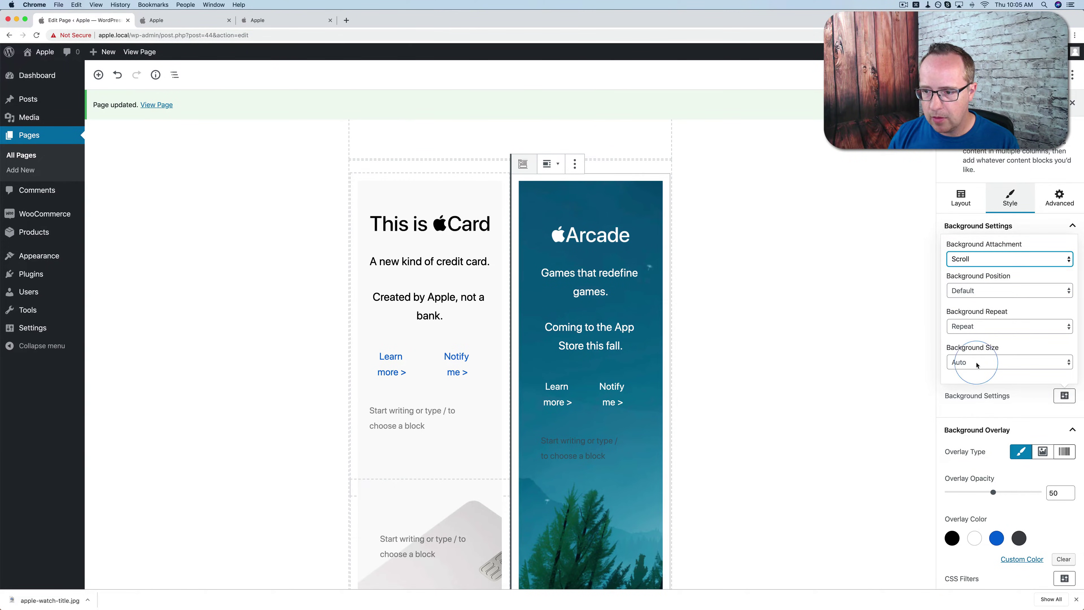
{"action": "left_click", "coordinate": [987, 295]}
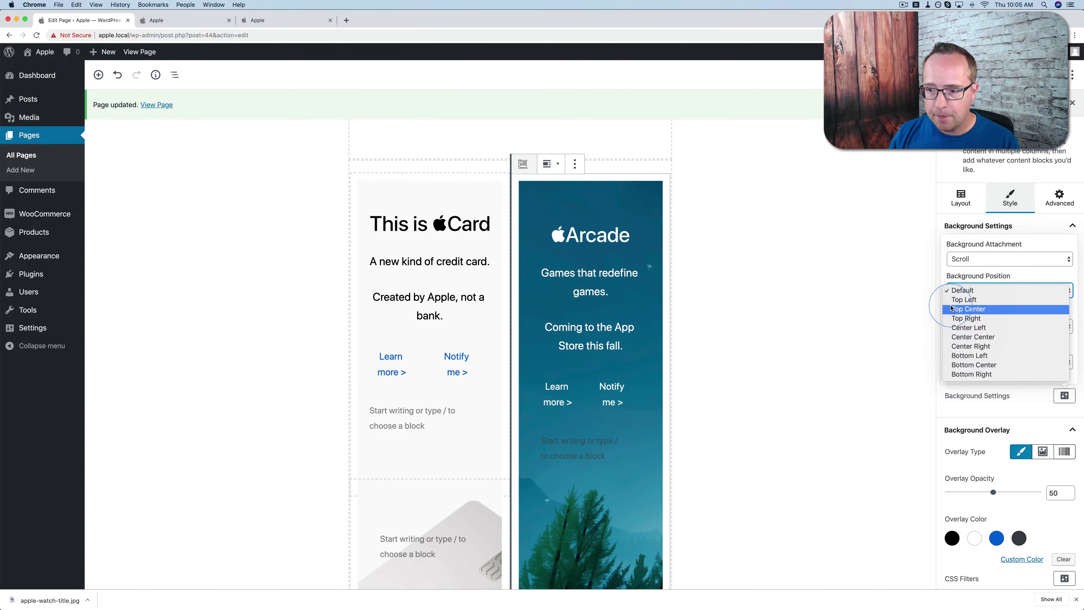
{"action": "left_click", "coordinate": [972, 366]}
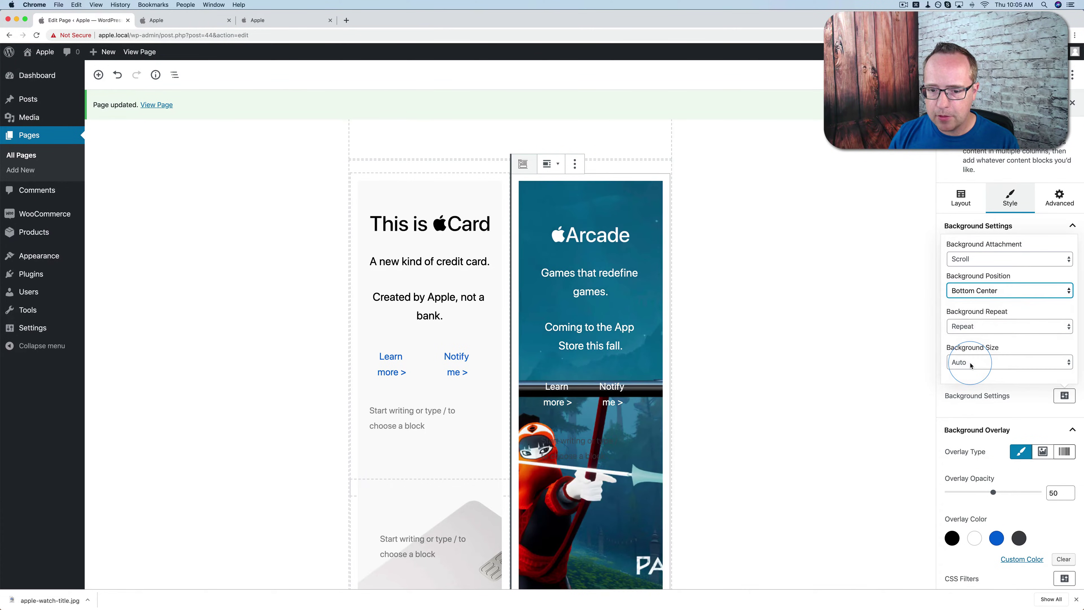
{"action": "left_click", "coordinate": [972, 363]}
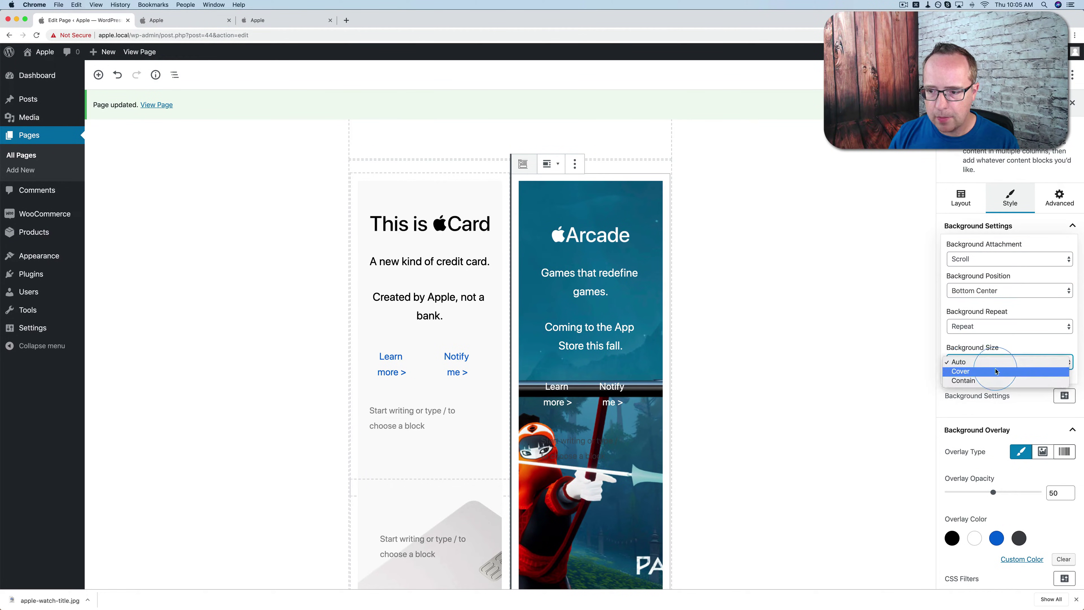
{"action": "left_click", "coordinate": [994, 372]}
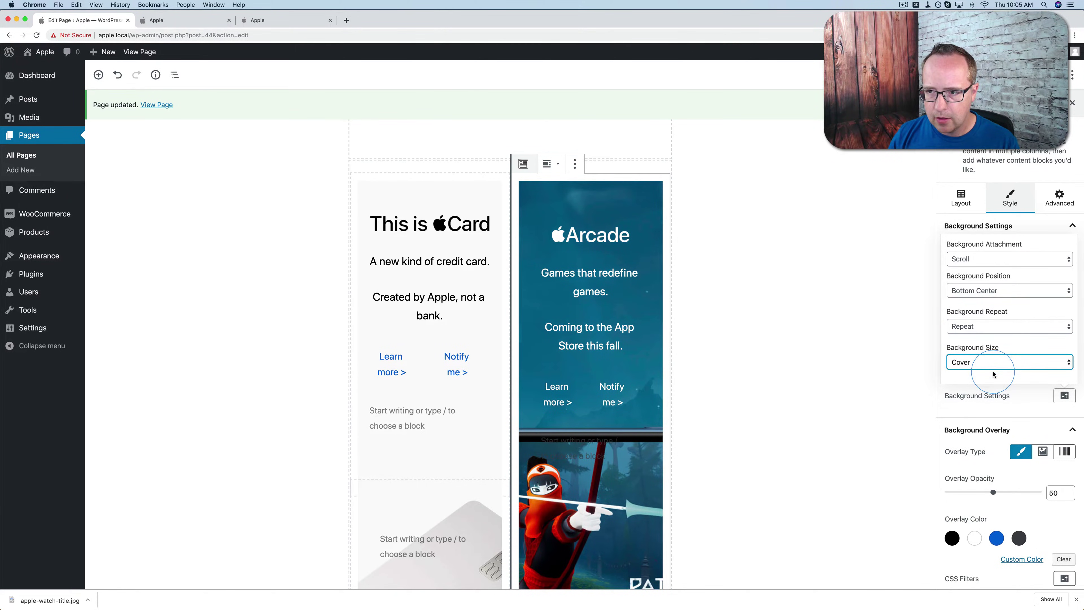
{"action": "left_click", "coordinate": [1012, 75]}
Step: Compare the Arcade tile on the rebuilt site with the one on the original Apple homepage
{"action": "left_click", "coordinate": [199, 21]}
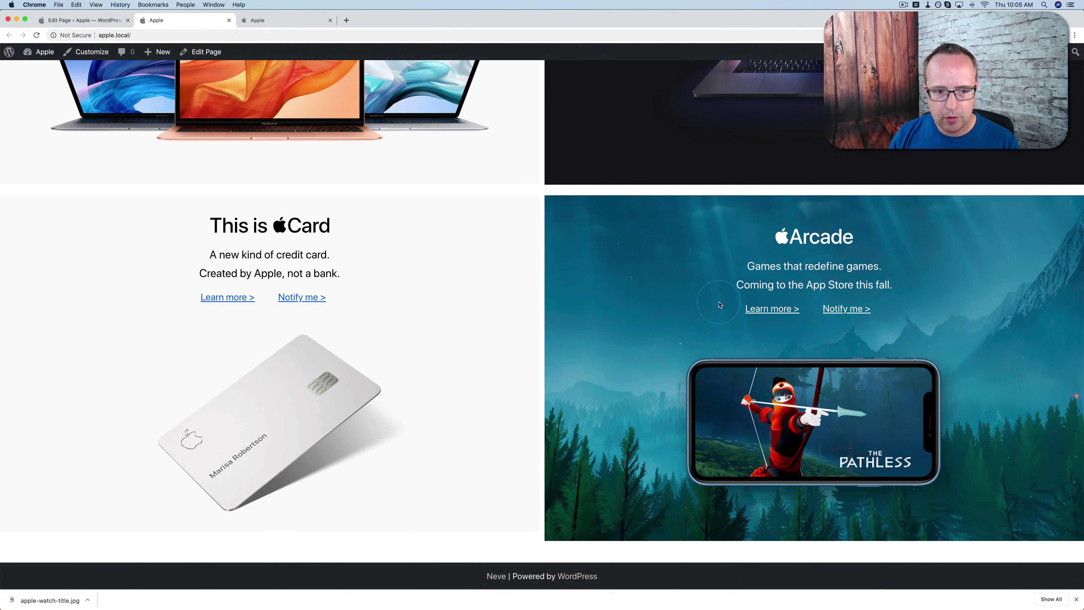
{"action": "left_click", "coordinate": [256, 22]}
{"action": "left_click", "coordinate": [158, 23]}
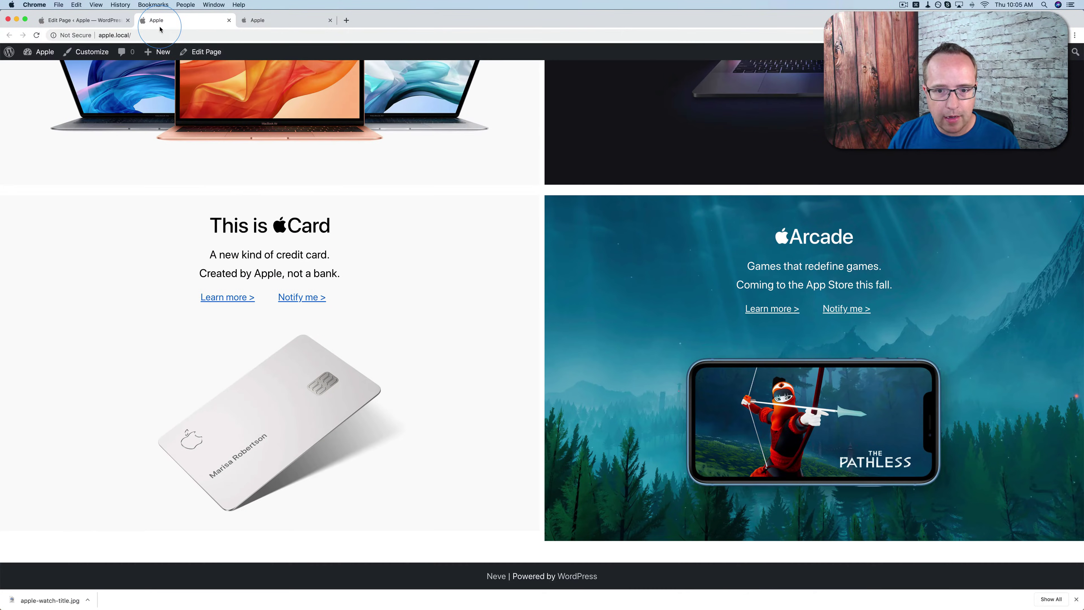
Step: Review the rebuilt page from the Card and Arcade row up to the header, and look over the original homepage for comparison
{"action": "scroll", "coordinate": [503, 419], "scroll_direction": "up", "scroll_amount": 8}
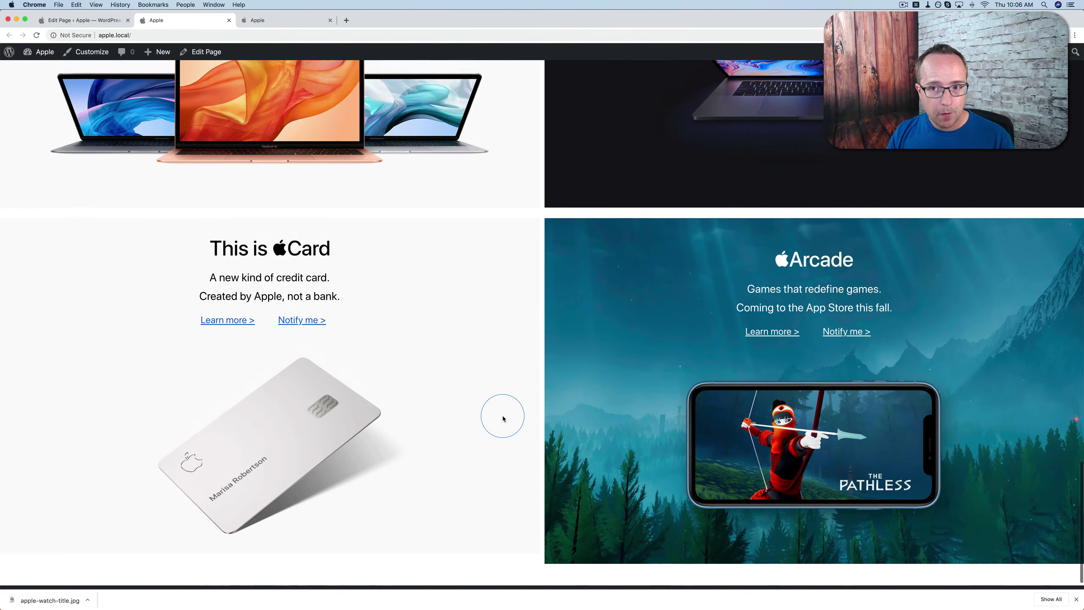
{"action": "scroll", "coordinate": [503, 419], "scroll_direction": "up", "scroll_amount": 15}
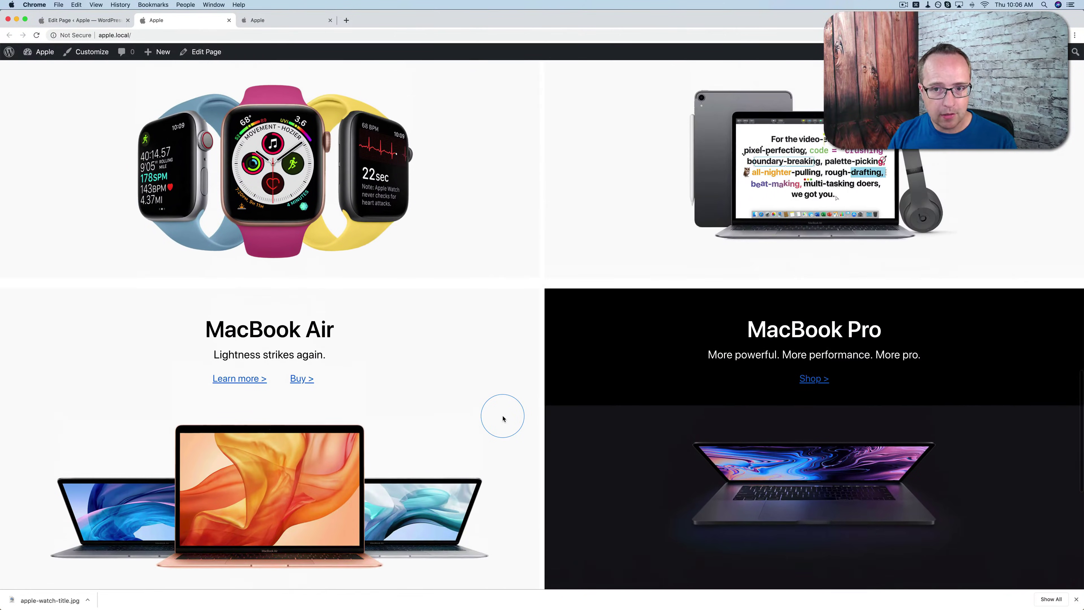
{"action": "scroll", "coordinate": [503, 419], "scroll_direction": "up", "scroll_amount": 18}
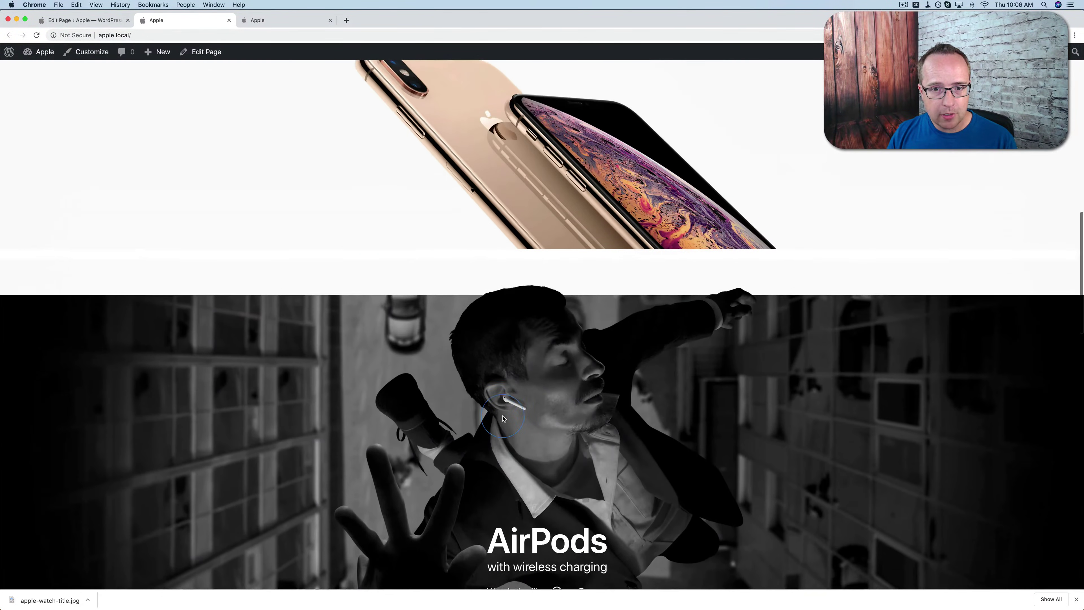
{"action": "scroll", "coordinate": [503, 419], "scroll_direction": "up", "scroll_amount": 8}
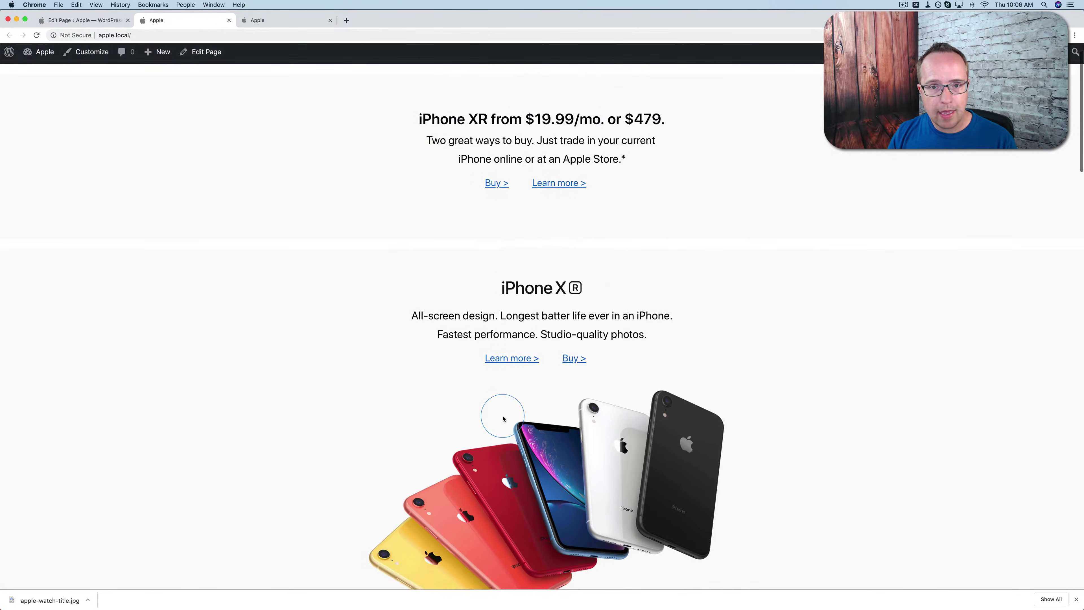
{"action": "left_click", "coordinate": [287, 20]}
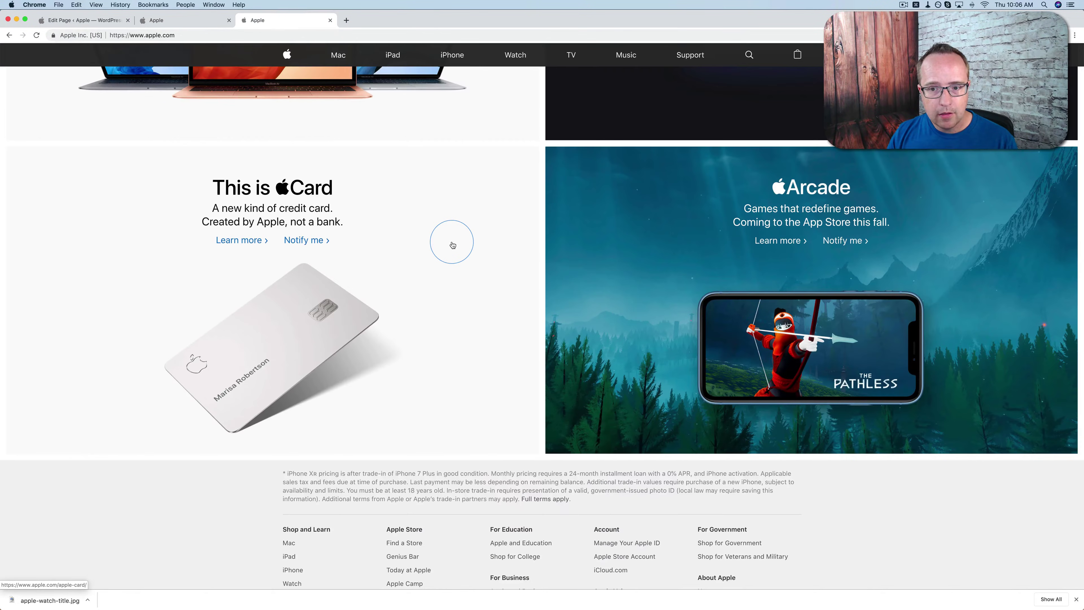
{"action": "scroll", "coordinate": [452, 244], "scroll_direction": "up", "scroll_amount": 10}
{"action": "scroll", "coordinate": [453, 244], "scroll_direction": "up", "scroll_amount": 10}
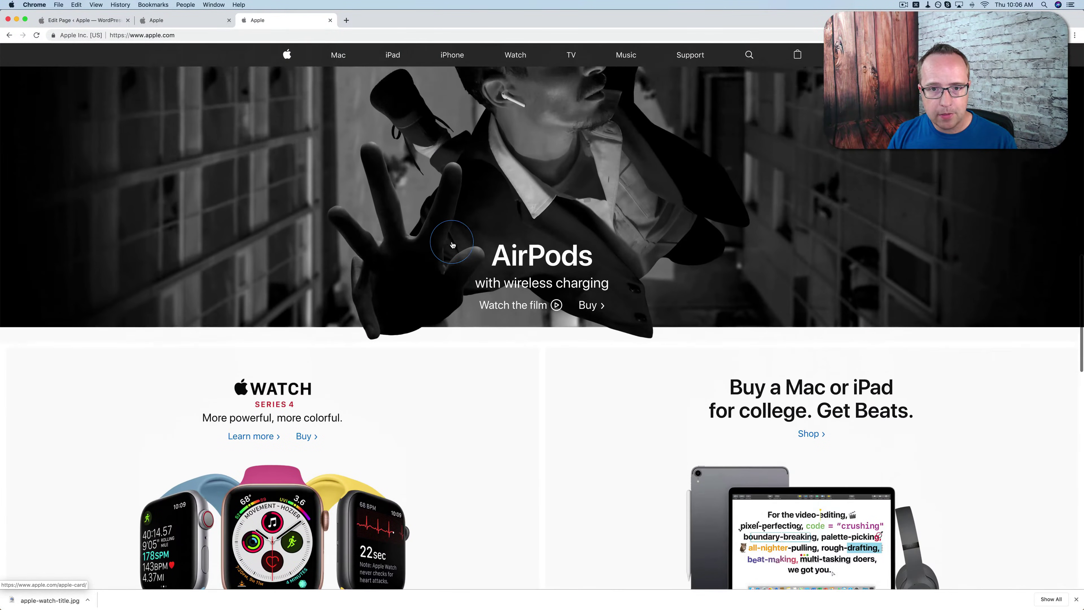
{"action": "scroll", "coordinate": [453, 244], "scroll_direction": "up", "scroll_amount": 5}
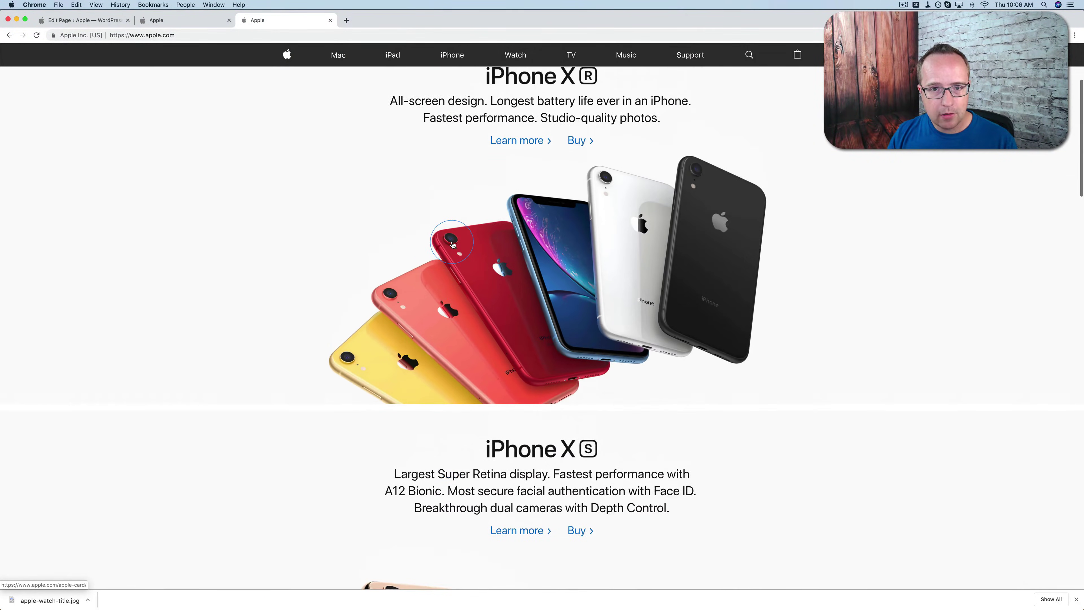
{"action": "key", "text": "ctrl+shift+Tab"}
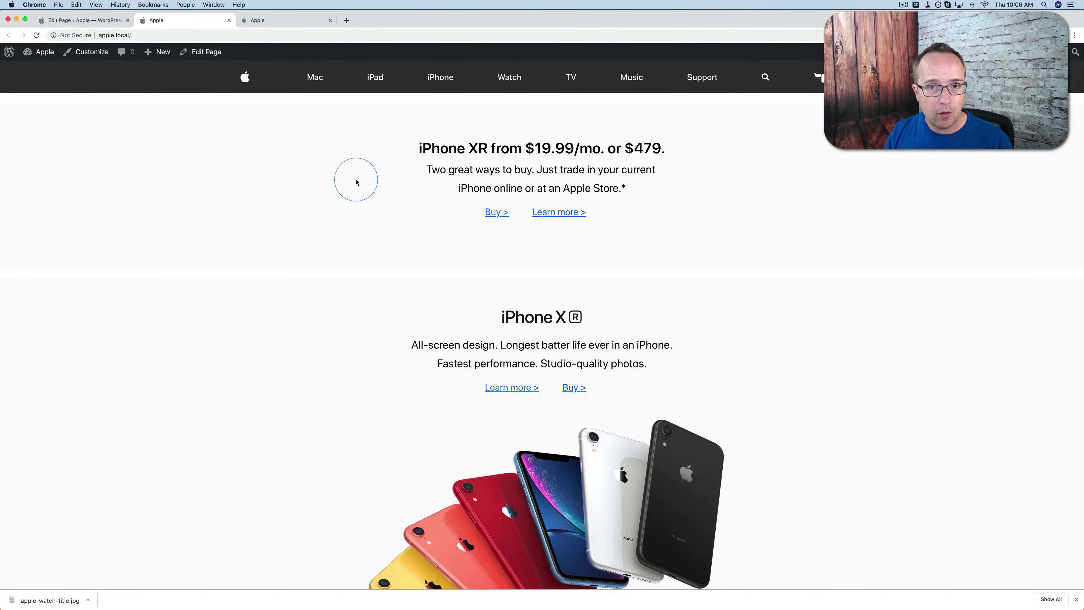
Step: Compare the rebuilt page with the original Apple homepage from the header through the product tiles, and dismiss the downloads bar
{"action": "scroll", "coordinate": [371, 311], "scroll_direction": "down", "scroll_amount": 10}
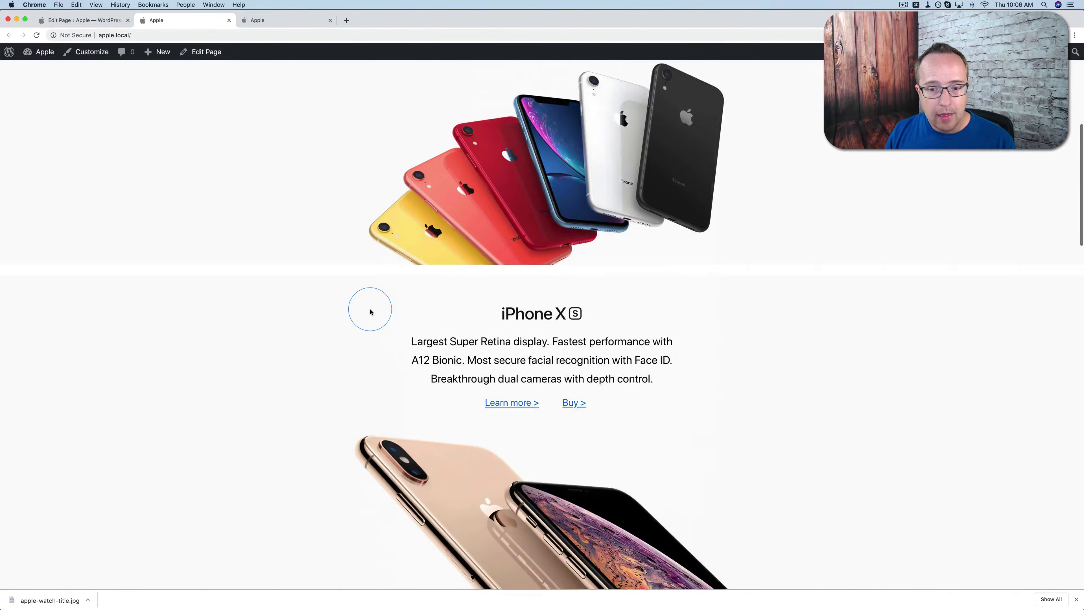
{"action": "scroll", "coordinate": [371, 311], "scroll_direction": "down", "scroll_amount": 12}
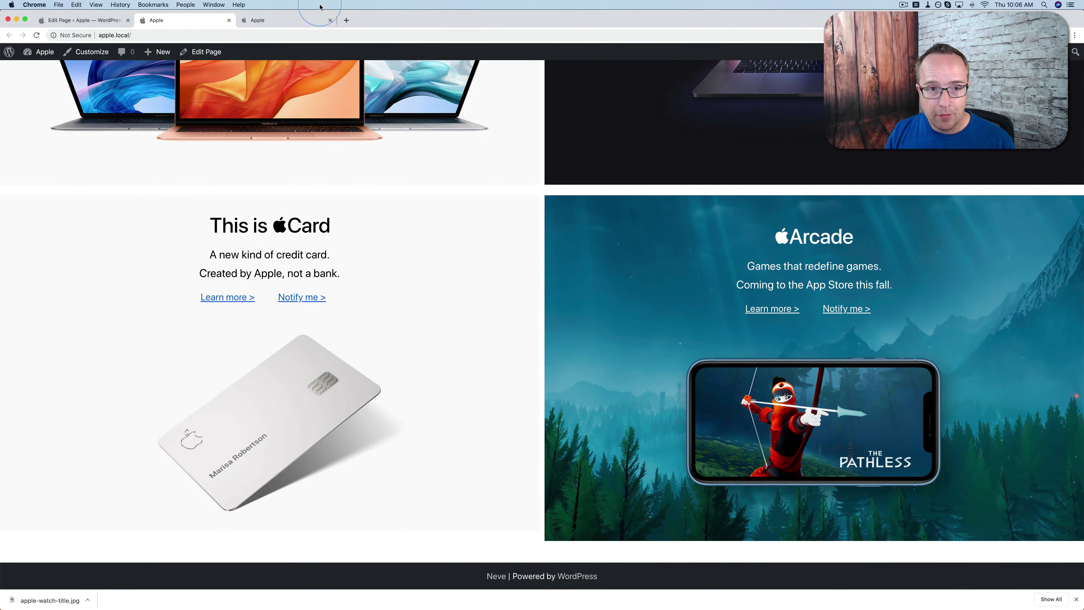
{"action": "left_click", "coordinate": [299, 20]}
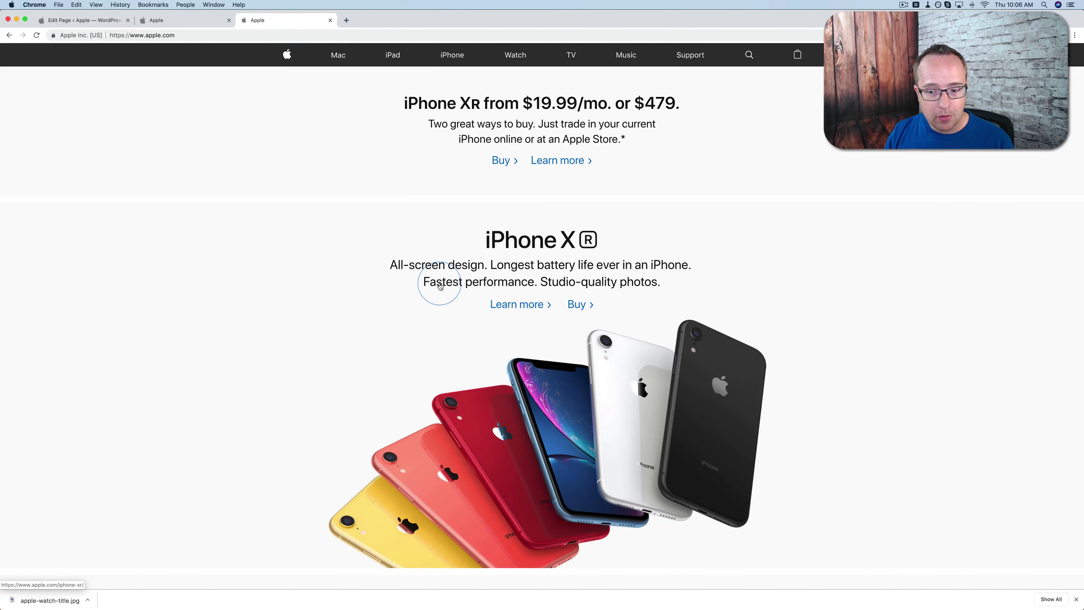
{"action": "scroll", "coordinate": [441, 287], "scroll_direction": "down", "scroll_amount": 10}
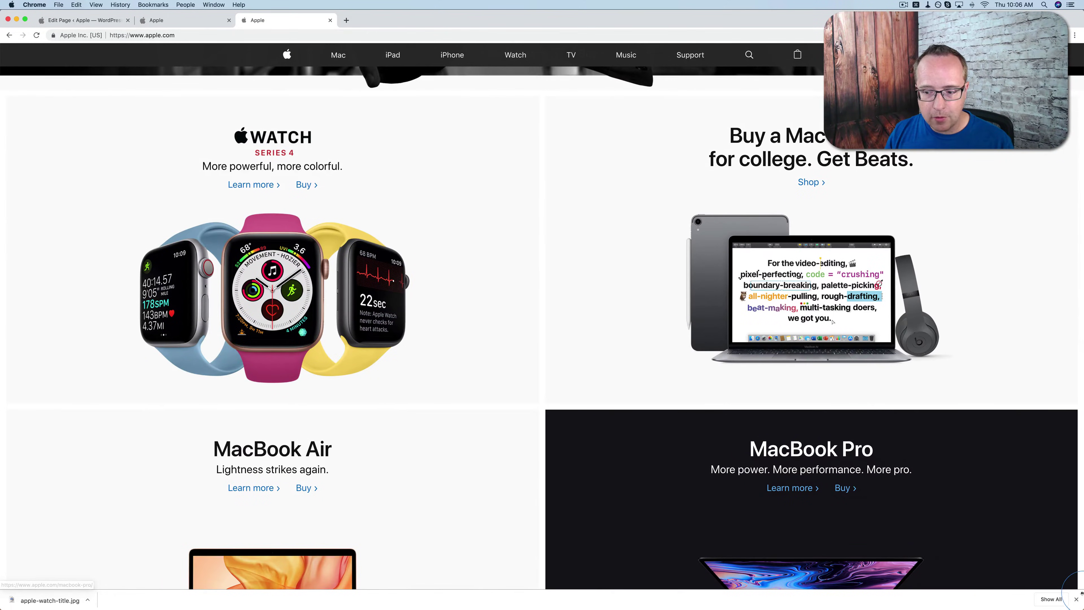
{"action": "left_click", "coordinate": [1076, 599]}
Step: Examine the original homepage's footer: the pricing disclaimer, link columns, "More ways to shop" line and copyright row
{"action": "scroll", "coordinate": [842, 510], "scroll_direction": "down", "scroll_amount": 15}
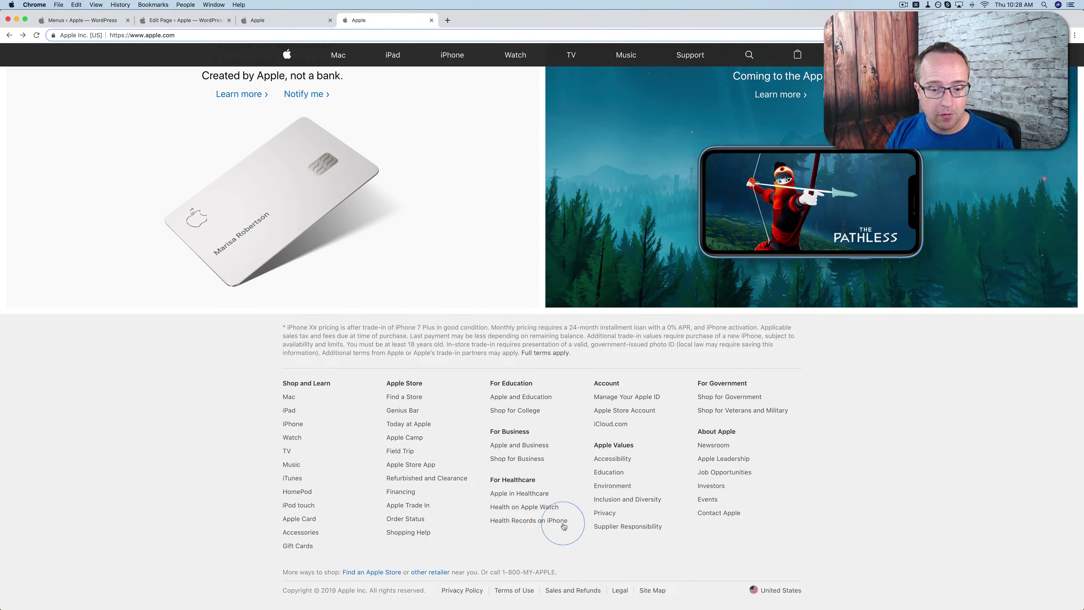
{"action": "left_click_drag", "start_coordinate": [275, 324], "coordinate": [660, 371]}
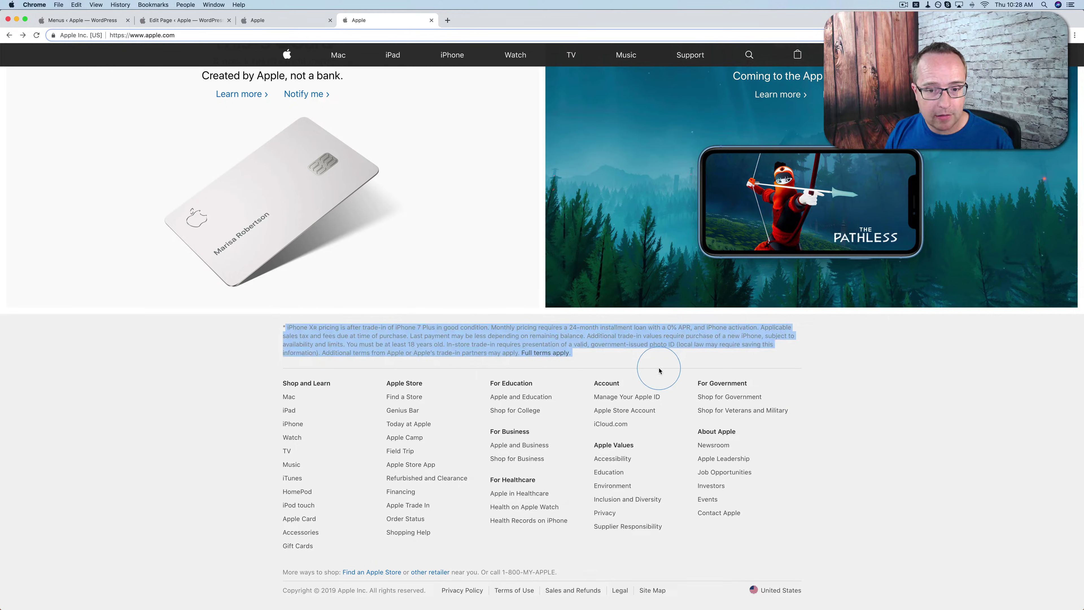
{"action": "left_click_drag", "start_coordinate": [574, 576], "coordinate": [266, 574]}
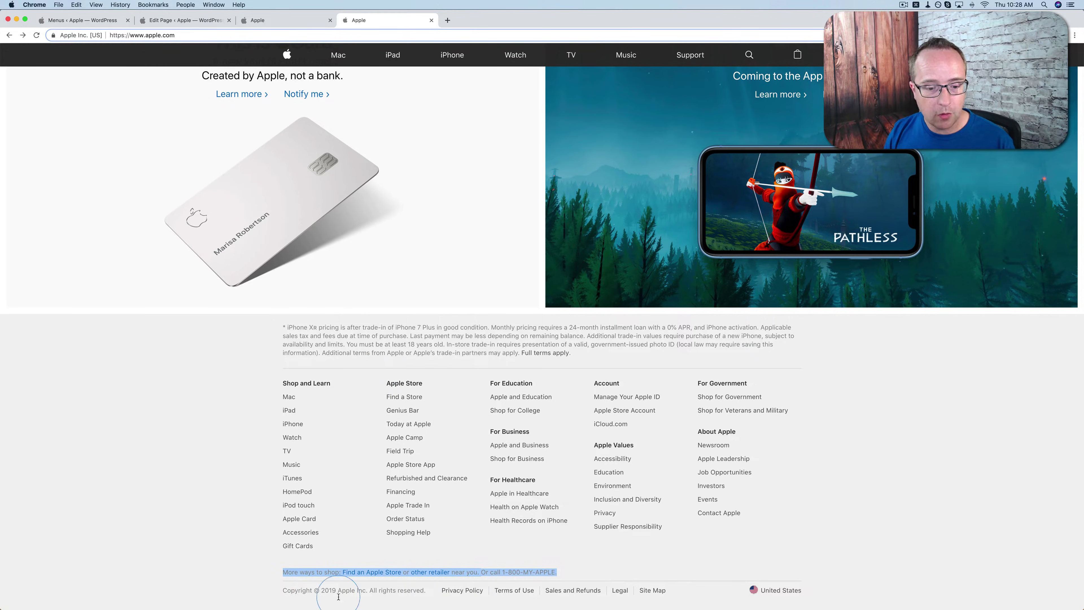
{"action": "left_click", "coordinate": [446, 602]}
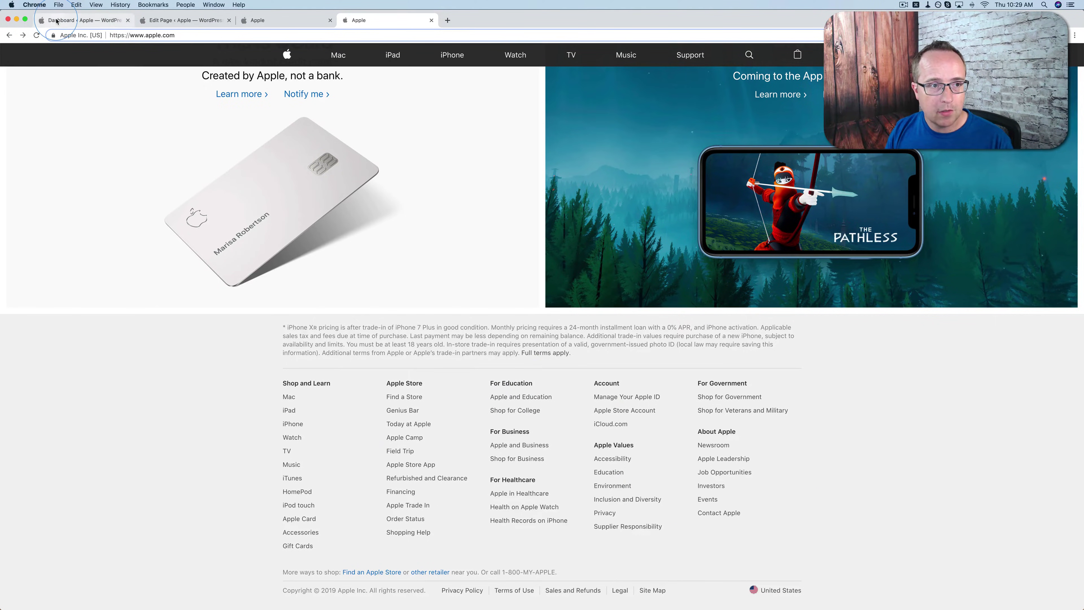
Step: Search for "elementor" among the WordPress plugins, install and activate Elementor Page Builder, and leave its Getting Started screen
{"action": "left_click", "coordinate": [70, 20]}
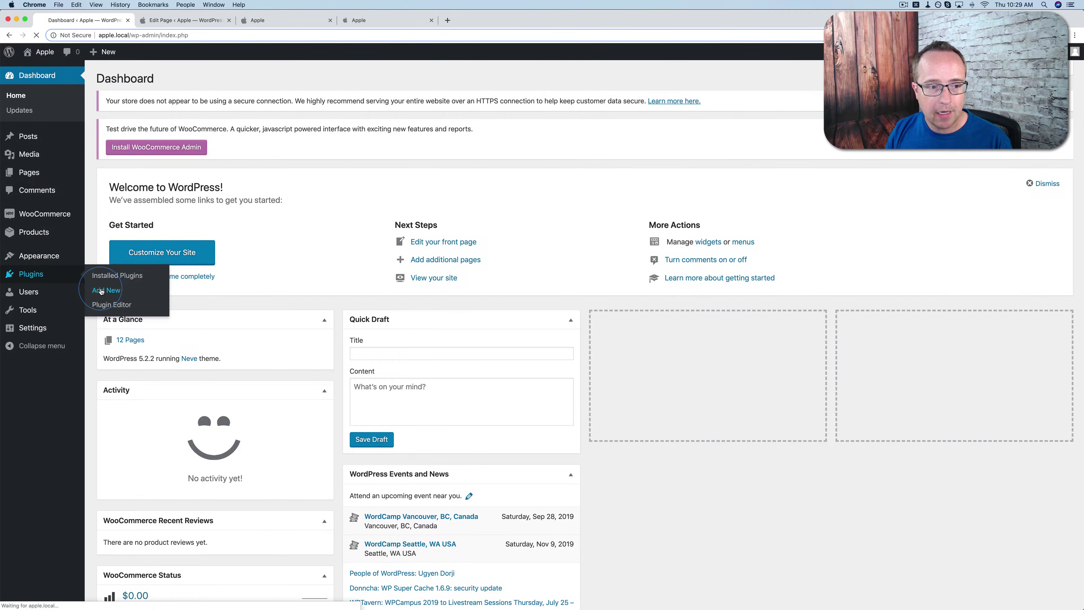
{"action": "left_click", "coordinate": [98, 290]}
{"action": "left_click", "coordinate": [938, 110]}
{"action": "type", "text": "elementor"}
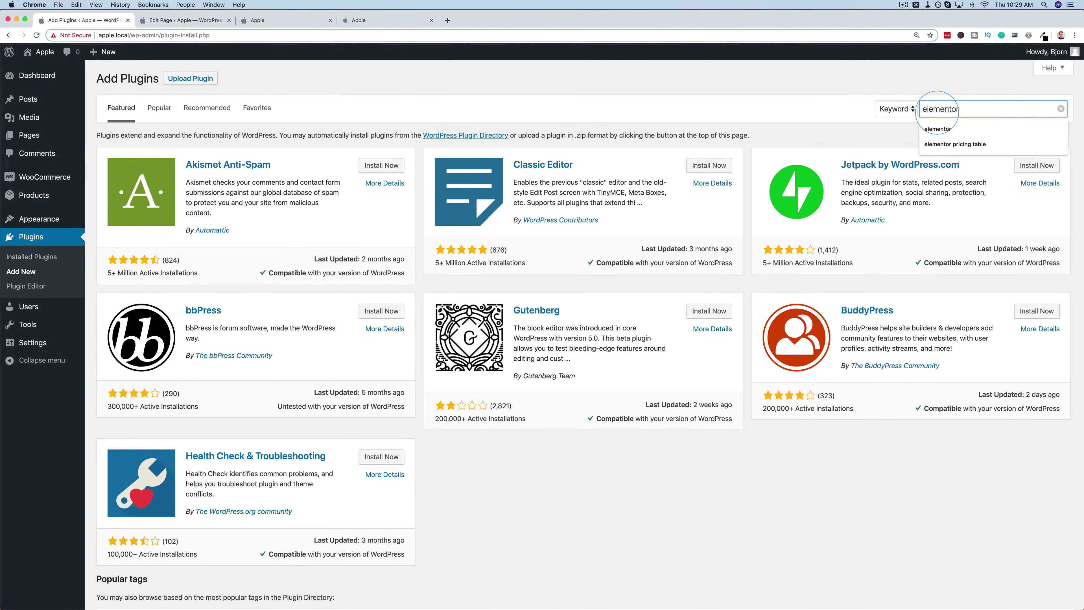
{"action": "key", "text": "Return"}
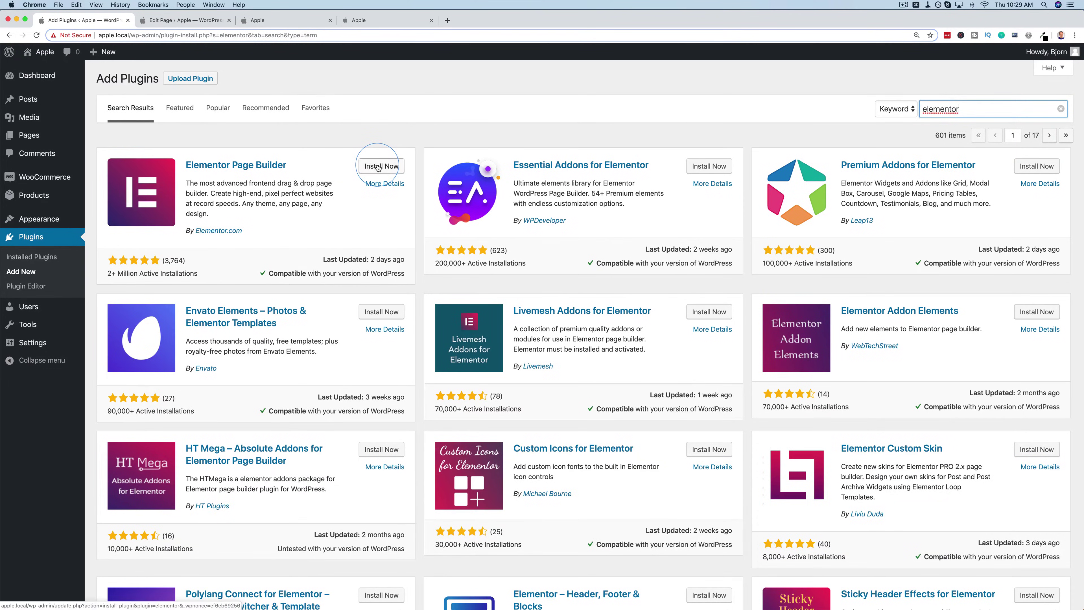
{"action": "left_click", "coordinate": [381, 166]}
{"action": "left_click", "coordinate": [402, 167]}
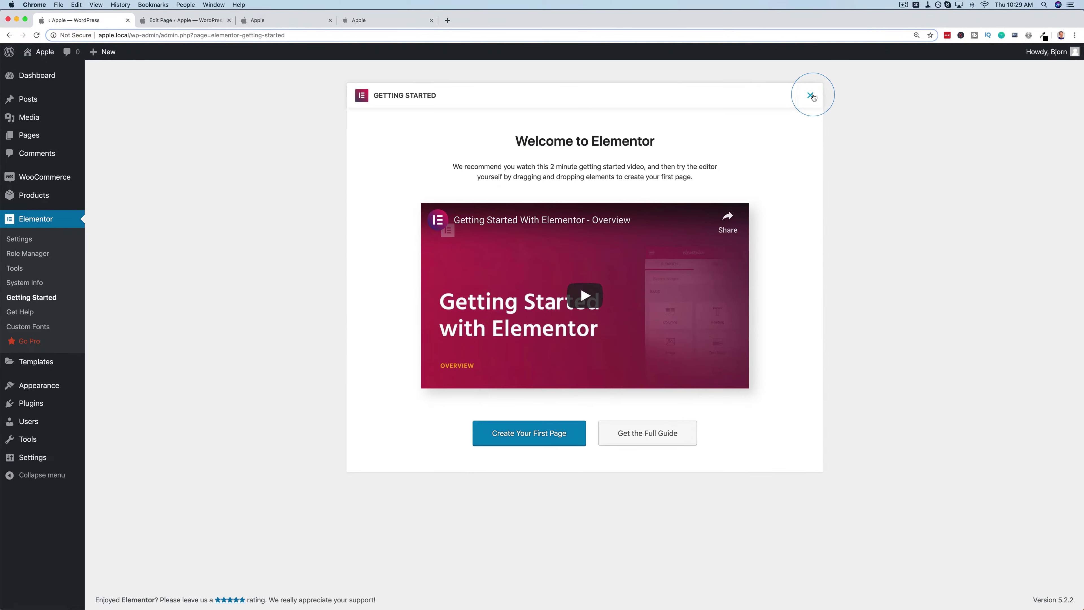
{"action": "left_click", "coordinate": [169, 243]}
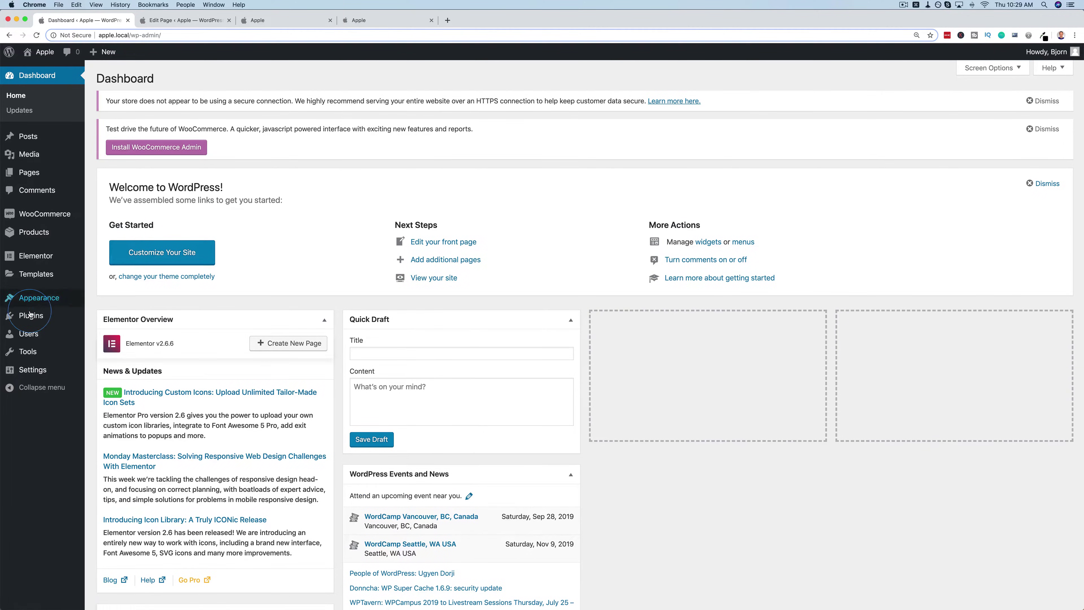
Step: Choose elementor-pro-2.5.9.zip from the Plugins folder in Documents as the plugin file to upload
{"action": "mouse_move", "coordinate": [51, 315]}
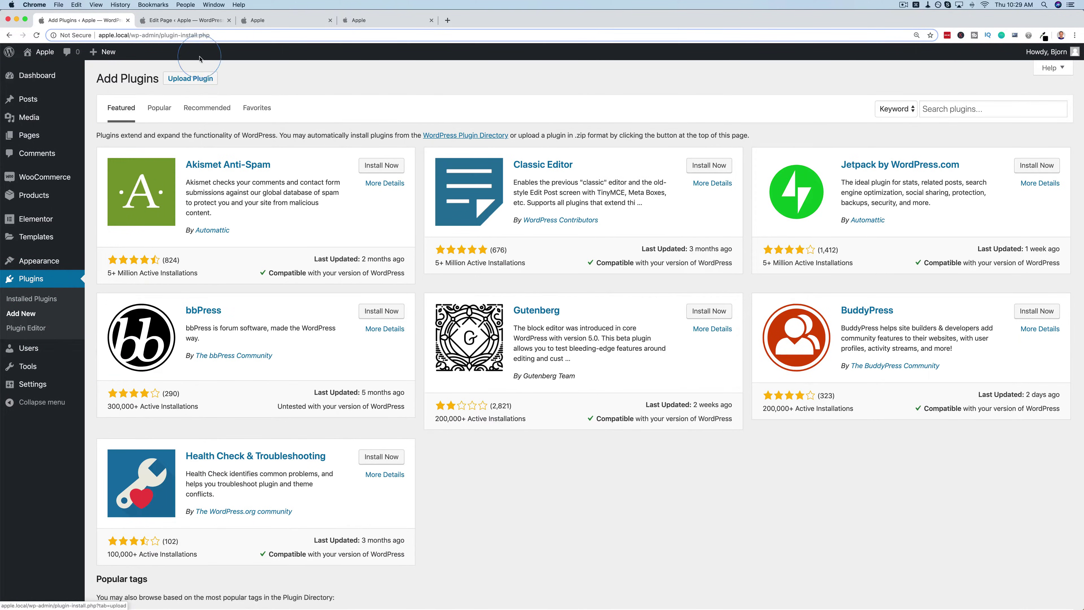
{"action": "left_click", "coordinate": [190, 79]}
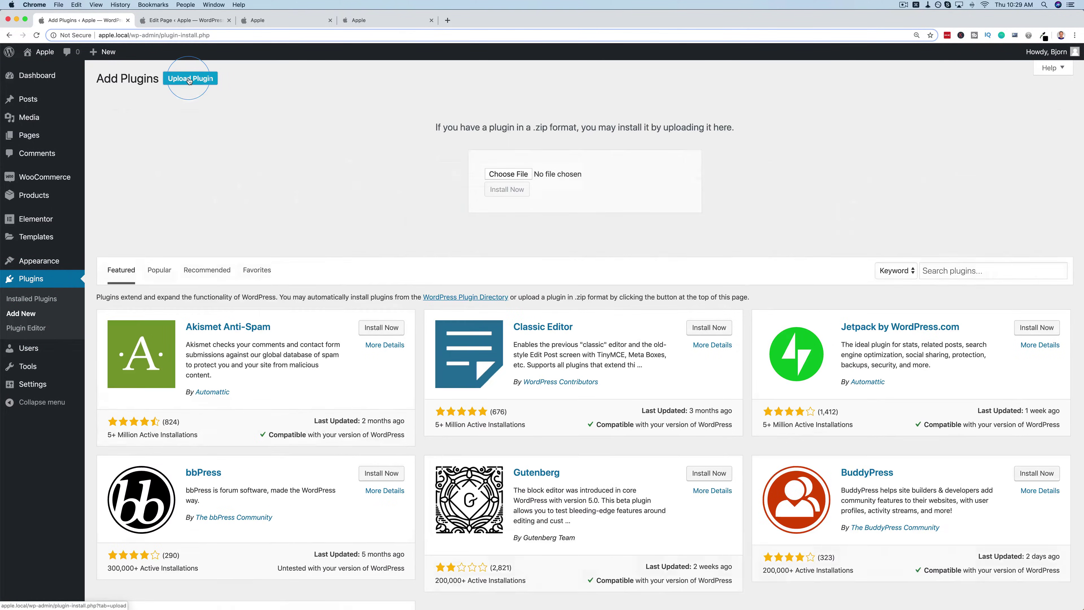
{"action": "left_click", "coordinate": [510, 174]}
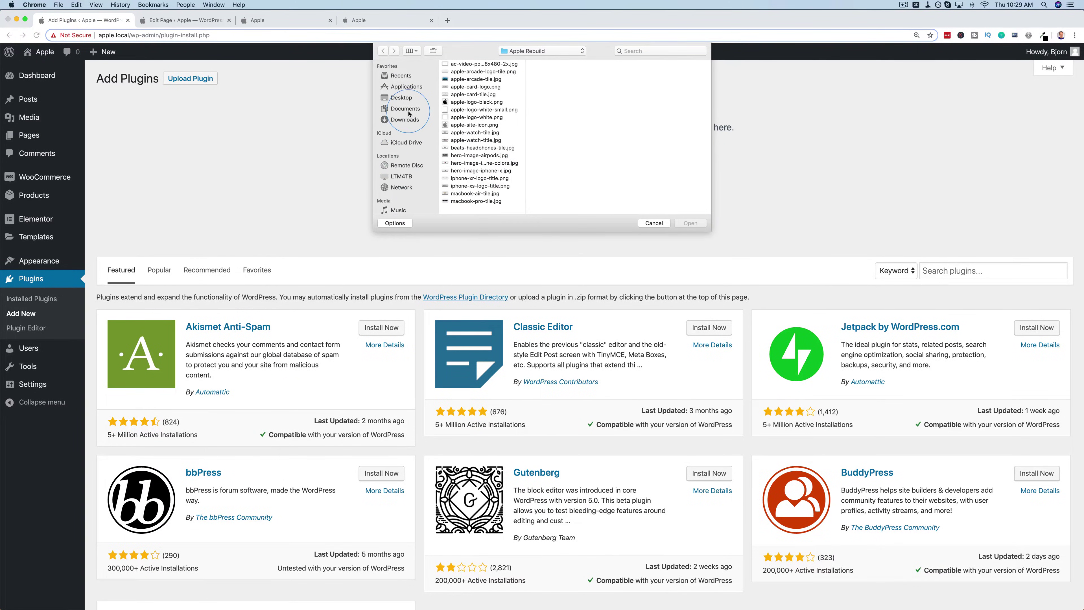
{"action": "left_click", "coordinate": [409, 112]}
{"action": "left_click", "coordinate": [462, 141]}
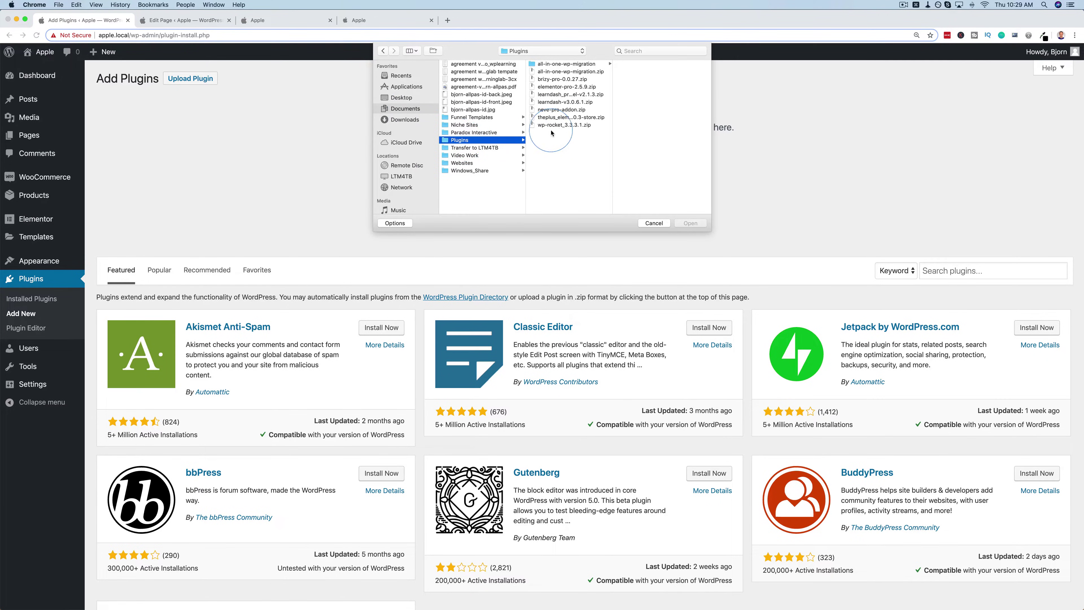
{"action": "left_click", "coordinate": [566, 87]}
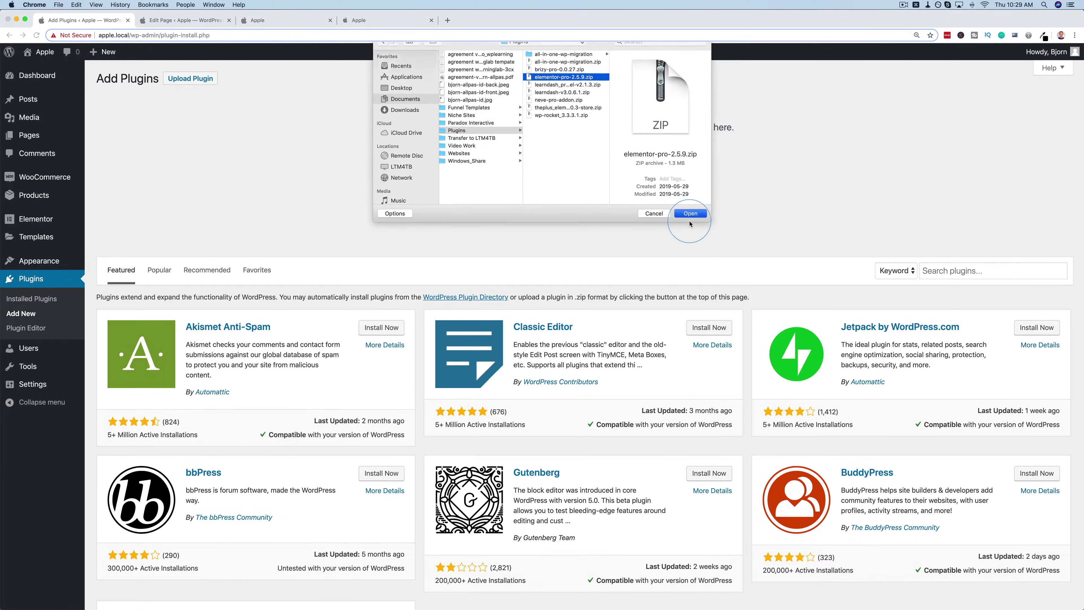
Step: Upload, install and activate the elementor-pro-2.5.9.zip plugin, and connect its license through the signed-in Elementor account
{"action": "left_click", "coordinate": [690, 223]}
{"action": "left_click", "coordinate": [507, 189]}
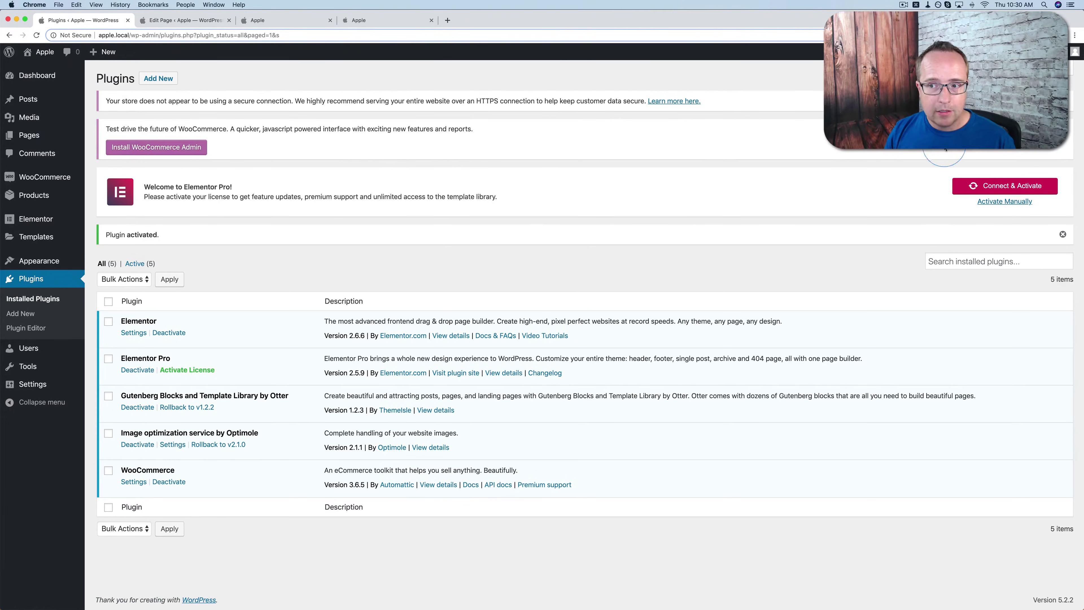
{"action": "left_click", "coordinate": [1018, 190]}
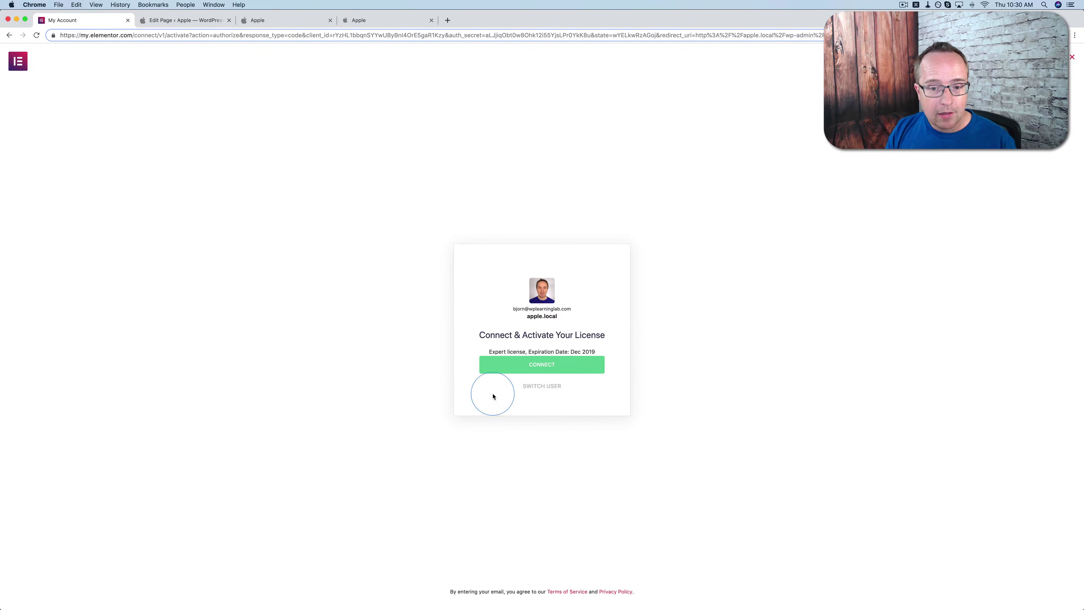
{"action": "left_click", "coordinate": [540, 368]}
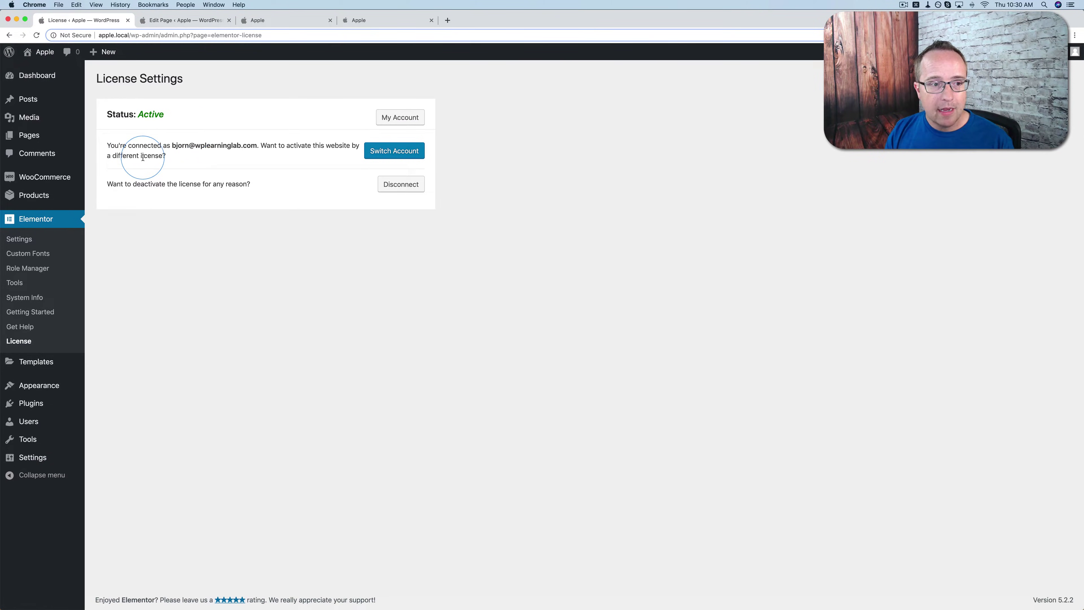
Step: Start a new Elementor template and set its type to Footer
{"action": "left_click", "coordinate": [20, 370]}
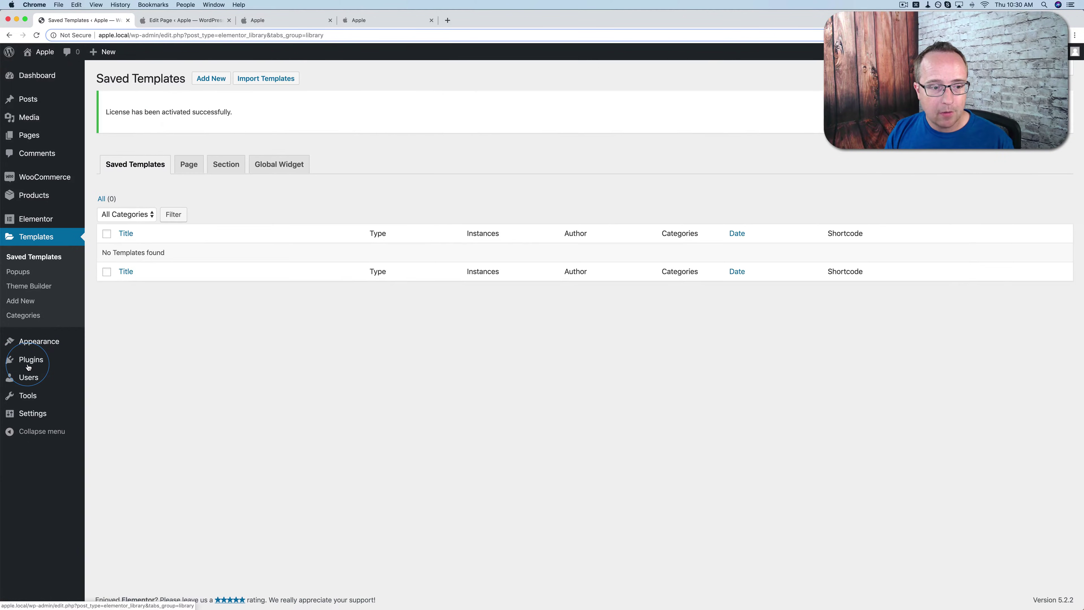
{"action": "left_click", "coordinate": [216, 78]}
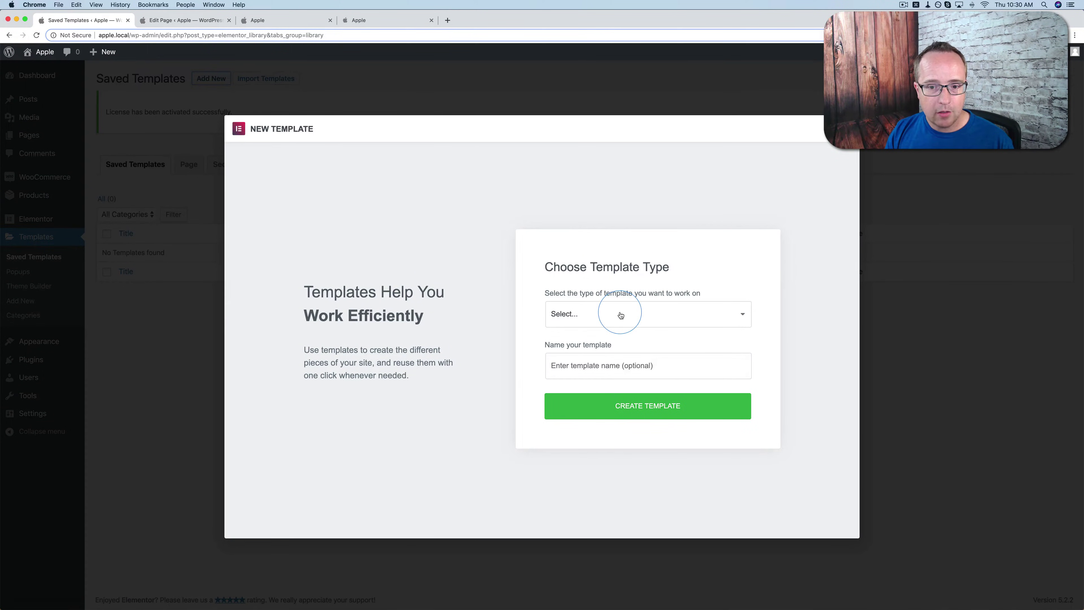
{"action": "left_click", "coordinate": [620, 315]}
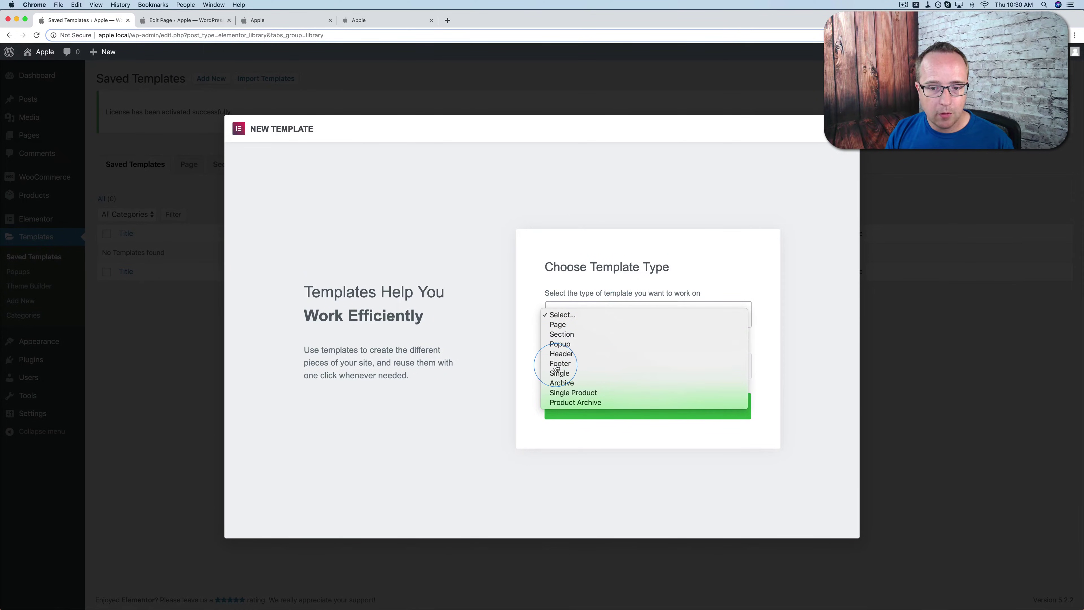
{"action": "left_click", "coordinate": [575, 364]}
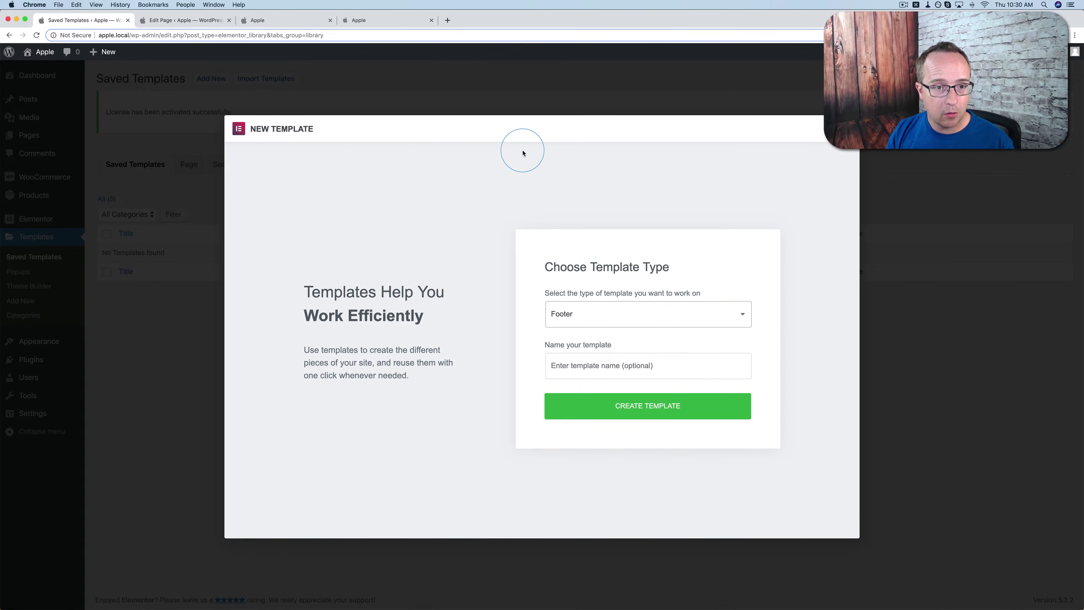
{"action": "left_click", "coordinate": [582, 315]}
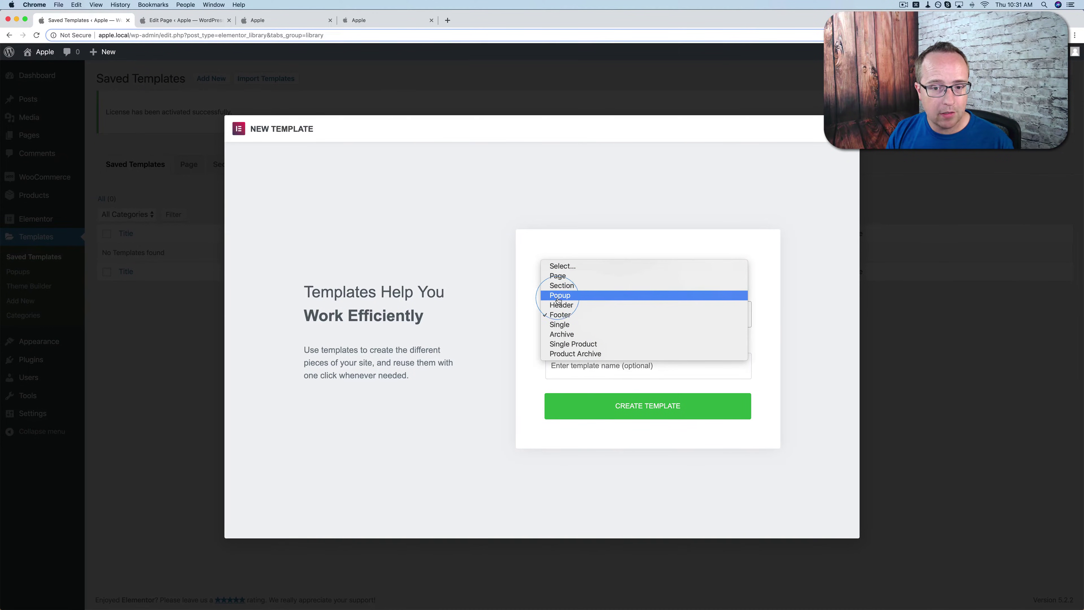
{"action": "left_click", "coordinate": [561, 316]}
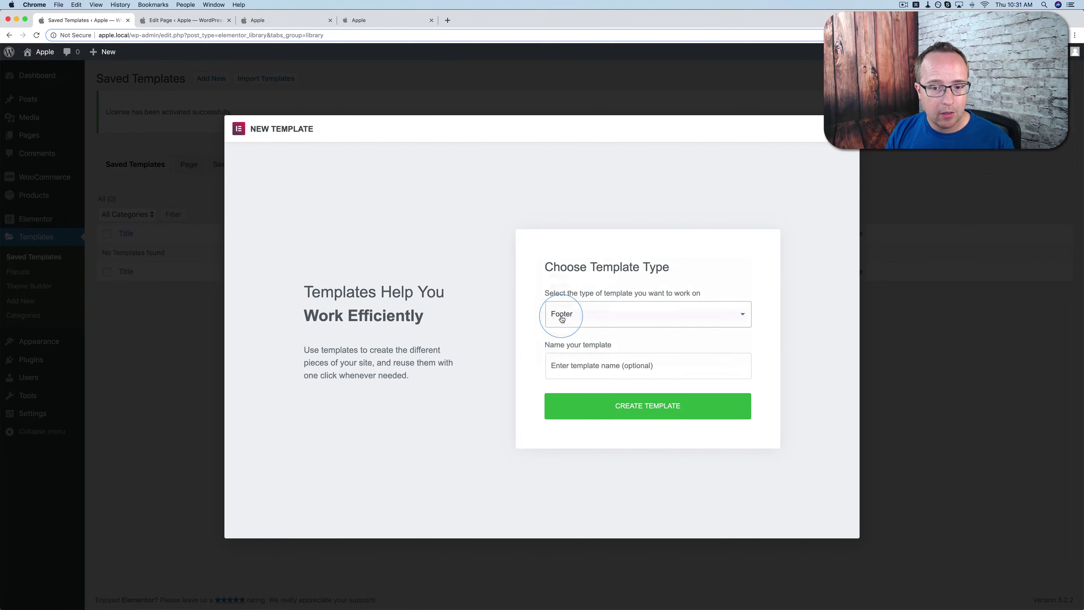
Step: Name the template Site Footer, create it, and close the block library without inserting a block
{"action": "left_click", "coordinate": [579, 373]}
{"action": "type", "text": "Fo"}
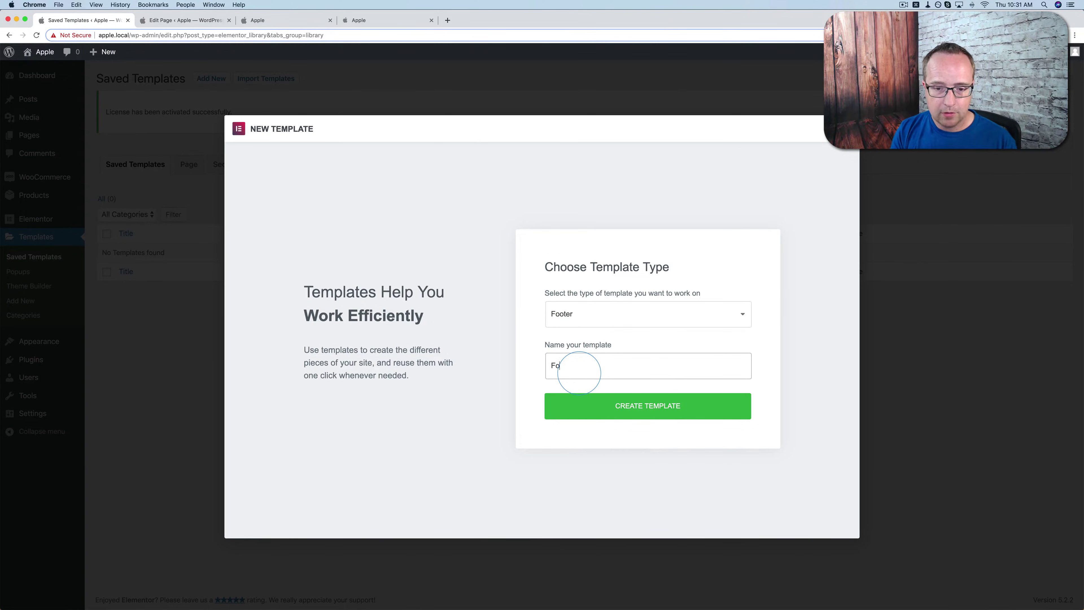
{"action": "key", "text": "BackSpace"}
{"action": "key", "text": "BackSpace"}
{"action": "type", "text": "Site Footer"}
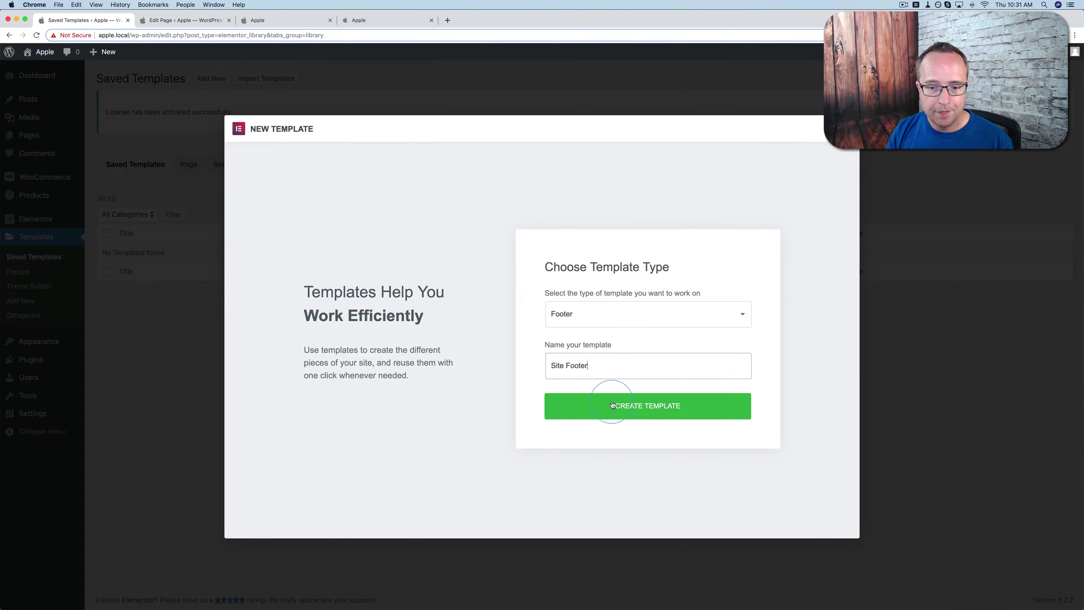
{"action": "left_click", "coordinate": [612, 405]}
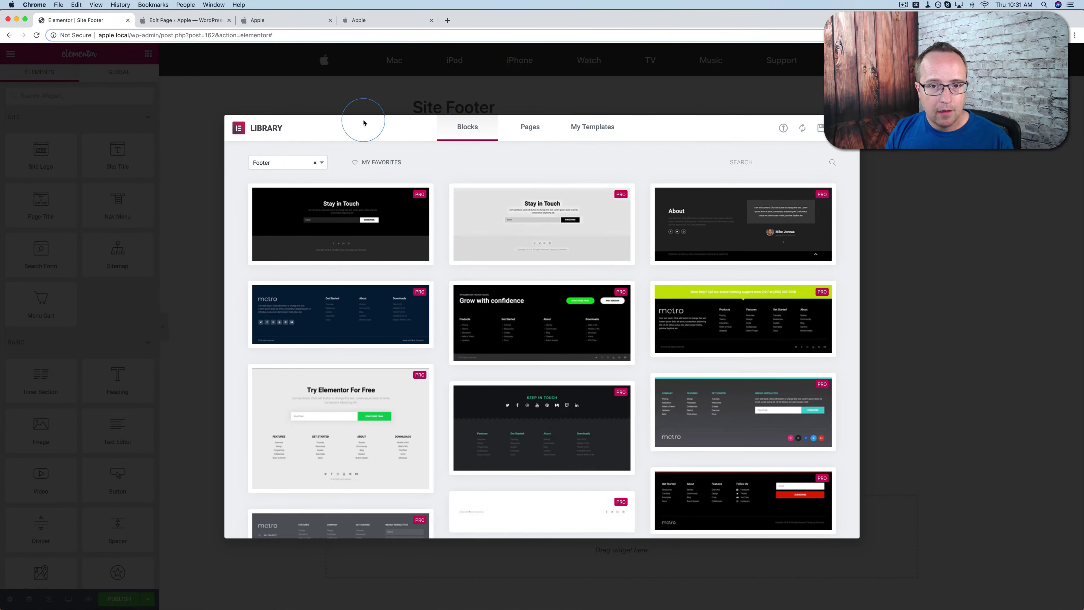
{"action": "left_click", "coordinate": [845, 128]}
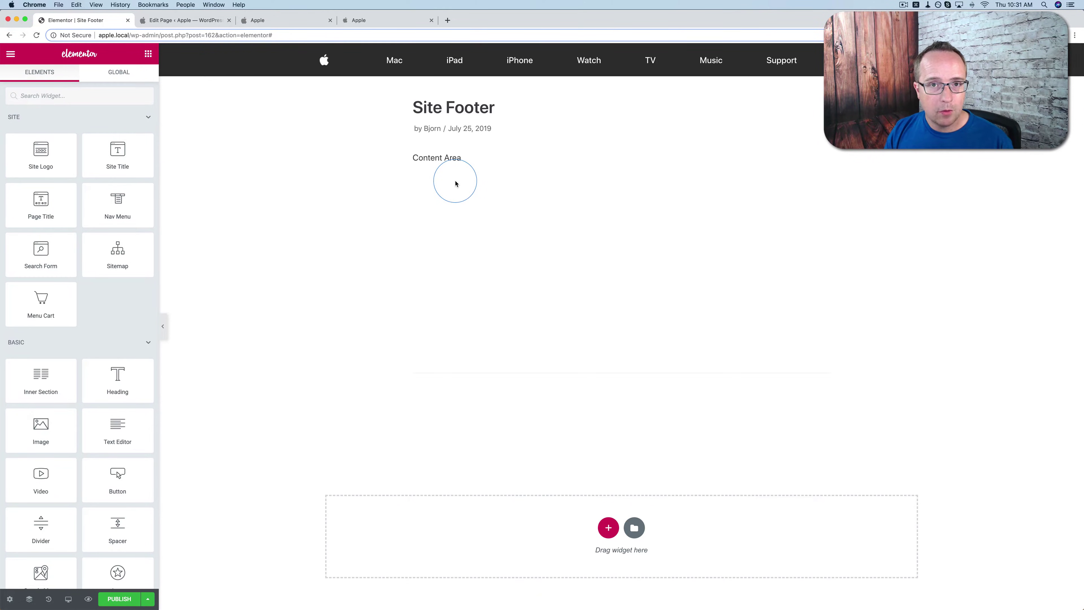
Step: Examine the footer of the open apple.com page, including its link columns and the row of legal links
{"action": "left_click", "coordinate": [380, 22]}
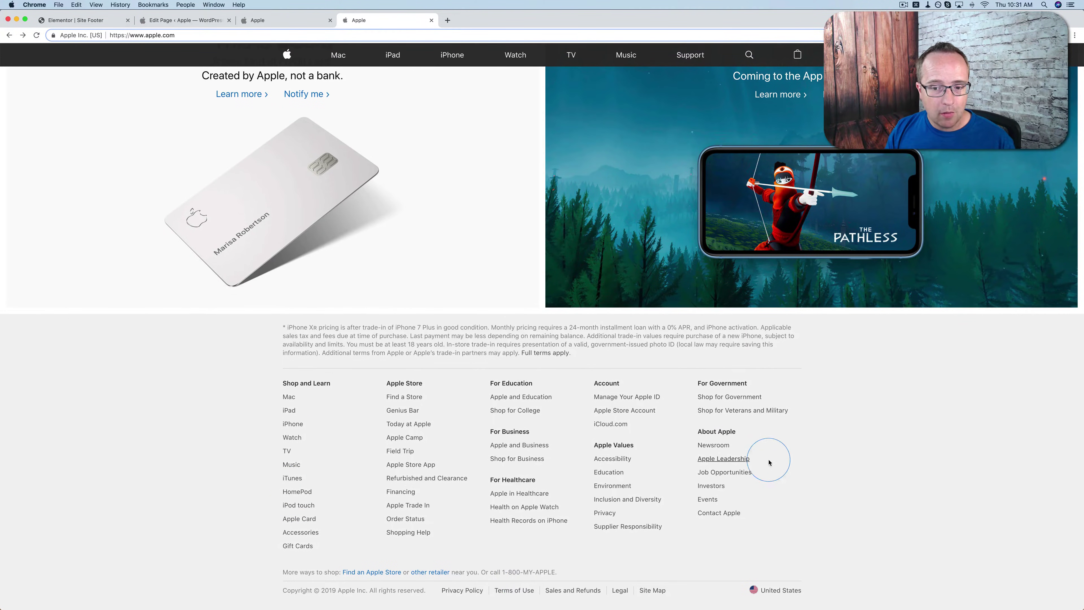
{"action": "mouse_move", "coordinate": [254, 382]}
{"action": "left_mouse_down"}
{"action": "mouse_move", "coordinate": [634, 473]}
{"action": "mouse_move", "coordinate": [348, 428]}
{"action": "mouse_move", "coordinate": [273, 392]}
{"action": "left_mouse_up"}
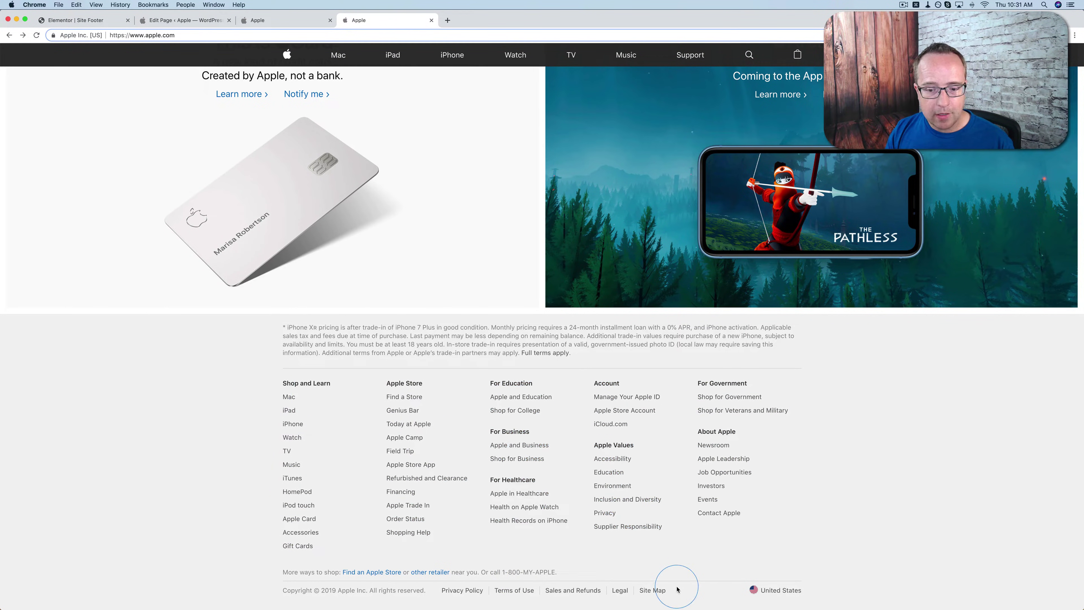
{"action": "left_click_drag", "start_coordinate": [678, 590], "coordinate": [433, 590]}
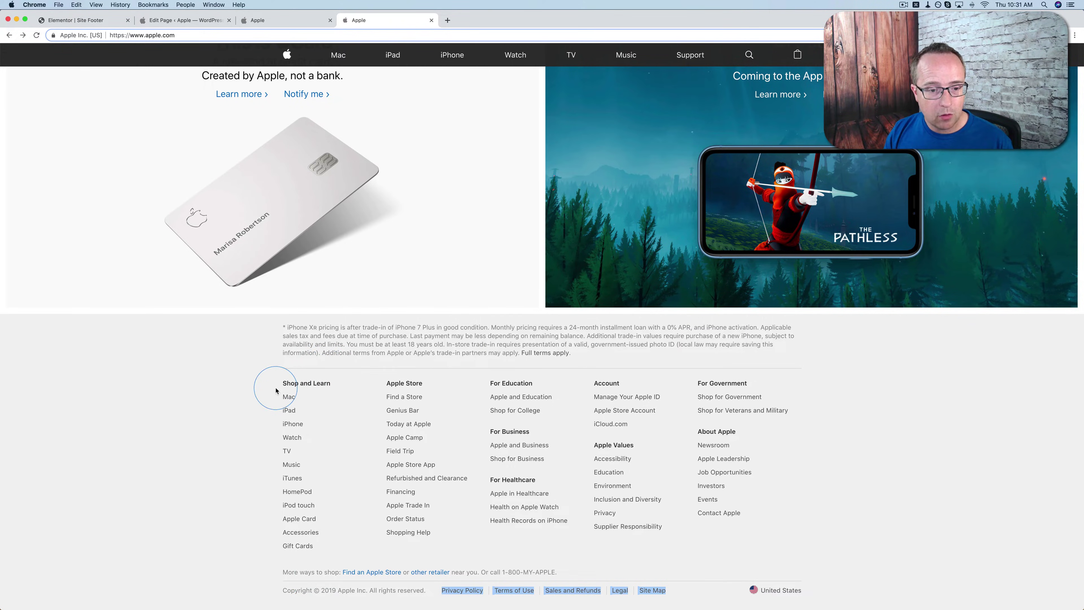
{"action": "left_click_drag", "start_coordinate": [276, 391], "coordinate": [331, 520]}
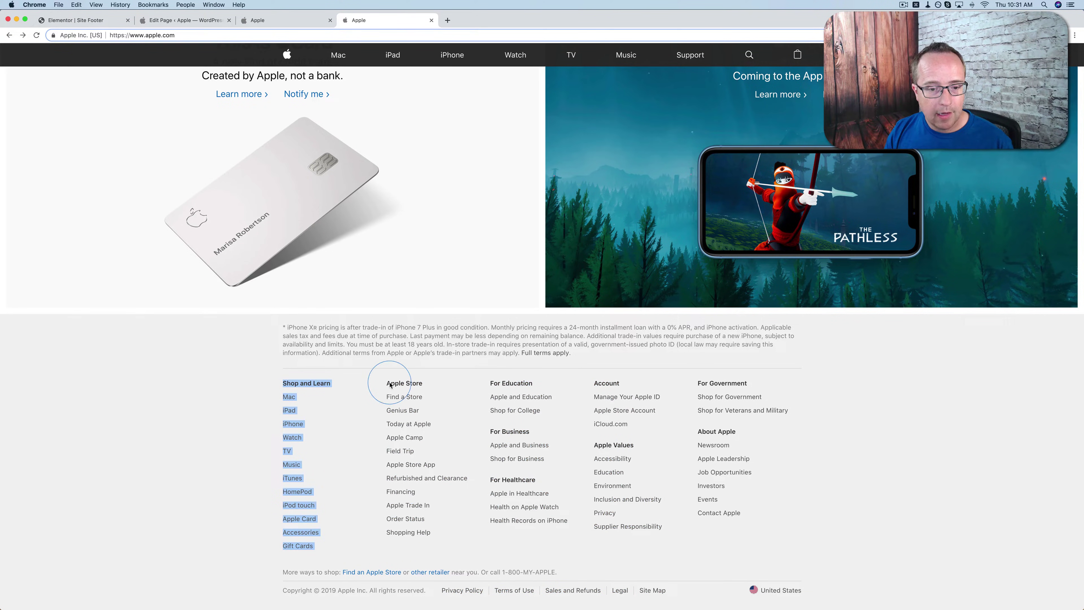
{"action": "left_click_drag", "start_coordinate": [388, 384], "coordinate": [441, 549]}
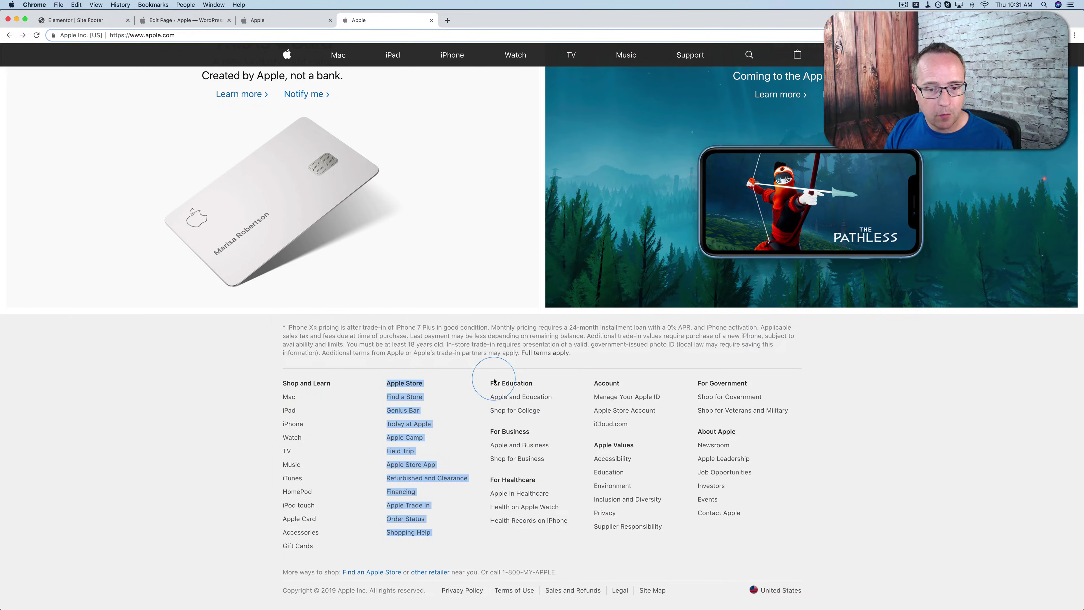
{"action": "mouse_move", "coordinate": [494, 381]}
{"action": "left_mouse_down"}
{"action": "mouse_move", "coordinate": [553, 422]}
{"action": "mouse_move", "coordinate": [556, 411]}
{"action": "mouse_move", "coordinate": [496, 433]}
{"action": "mouse_move", "coordinate": [542, 460]}
{"action": "mouse_move", "coordinate": [557, 516]}
{"action": "mouse_move", "coordinate": [571, 521]}
{"action": "left_mouse_up"}
{"action": "mouse_move", "coordinate": [595, 383]}
{"action": "left_mouse_down"}
{"action": "mouse_move", "coordinate": [621, 423]}
{"action": "mouse_move", "coordinate": [619, 487]}
{"action": "mouse_move", "coordinate": [660, 534]}
{"action": "left_mouse_up"}
{"action": "left_click_drag", "start_coordinate": [703, 383], "coordinate": [745, 516]}
{"action": "left_click", "coordinate": [713, 432]}
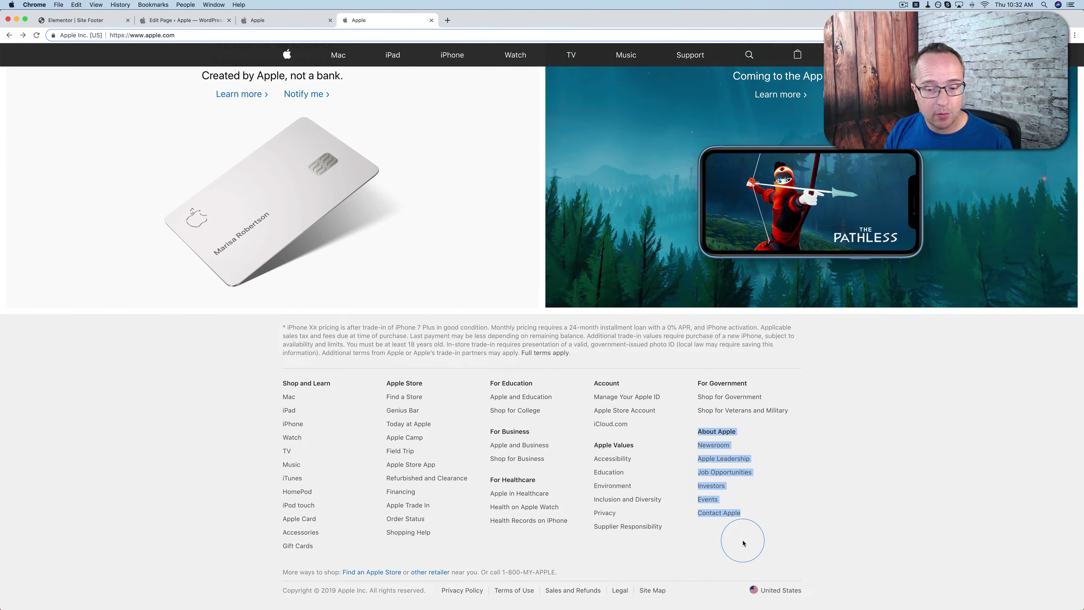
{"action": "left_click_drag", "start_coordinate": [691, 605], "coordinate": [441, 592]}
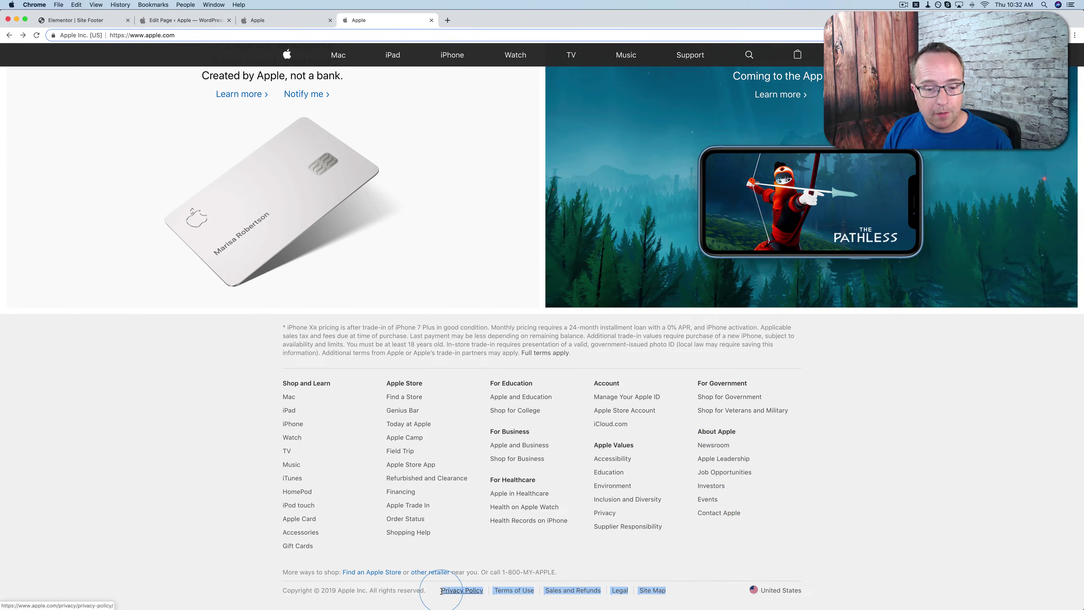
Step: Open the WordPress menu management page in a new tab and create a menu named Footer Menu
{"action": "left_click", "coordinate": [191, 25]}
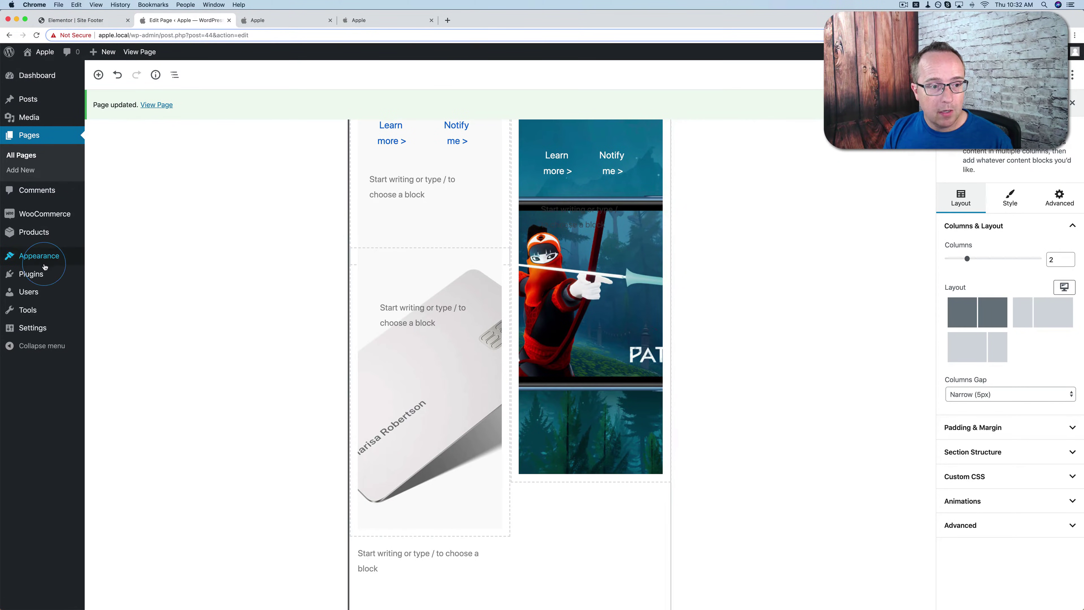
{"action": "mouse_move", "coordinate": [73, 256]}
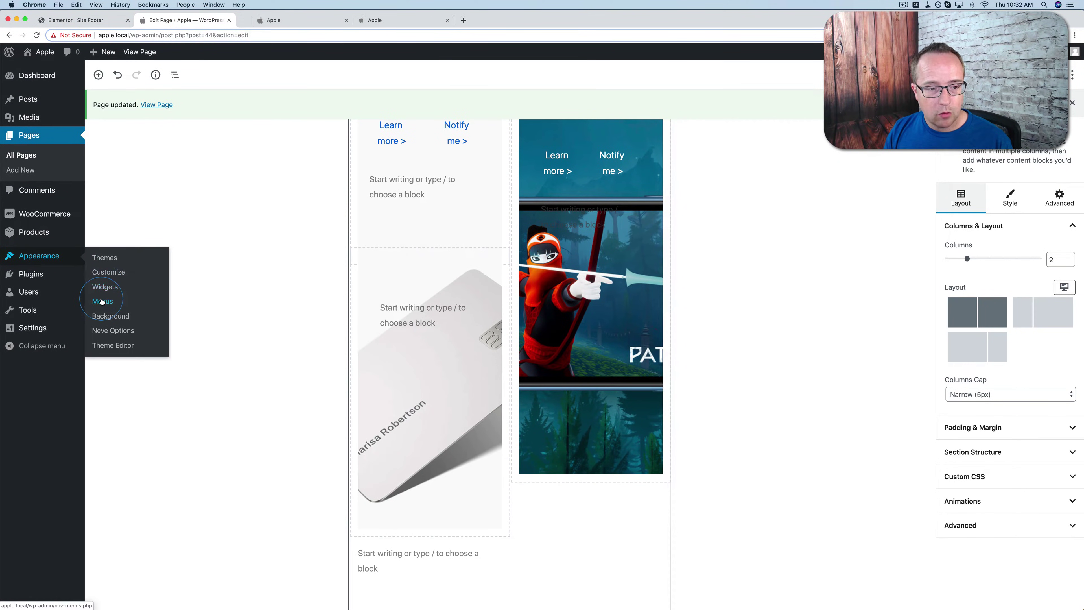
{"action": "left_click", "coordinate": [102, 302], "text": "super"}
{"action": "left_click", "coordinate": [281, 20]}
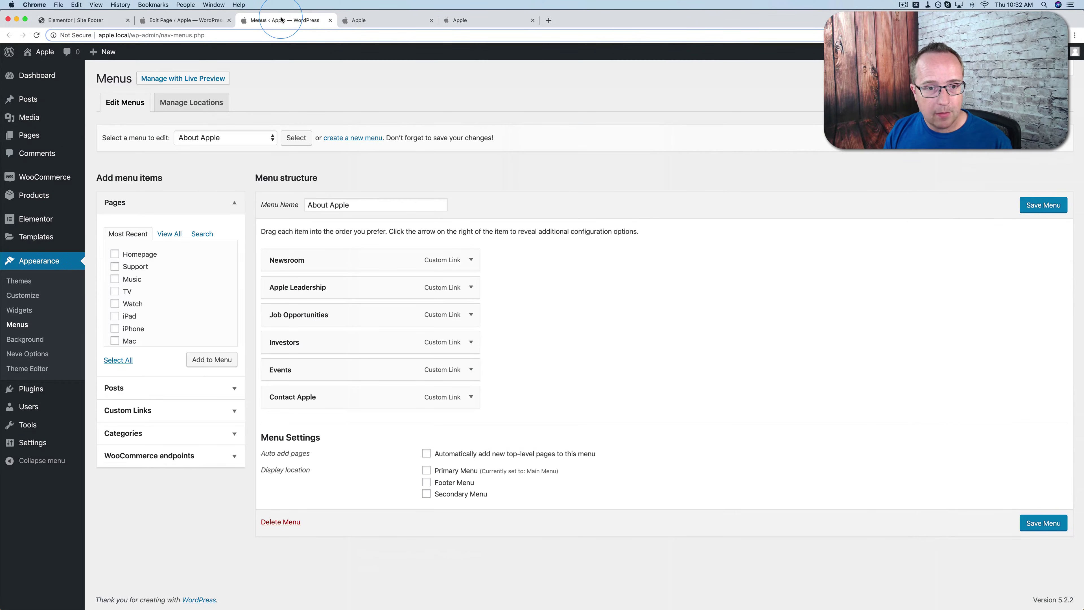
{"action": "left_click", "coordinate": [358, 141]}
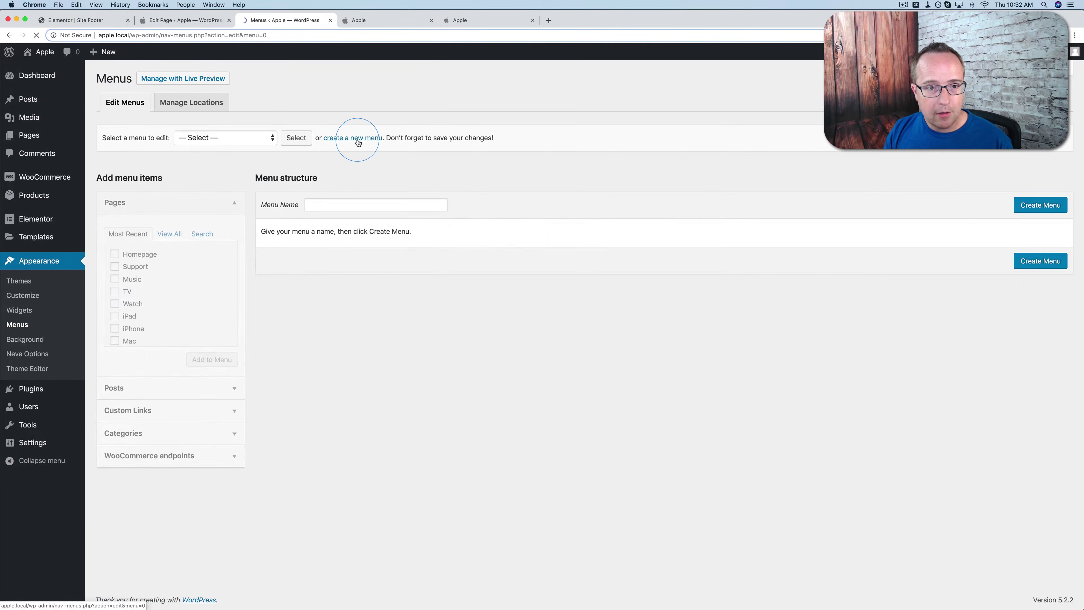
{"action": "left_click", "coordinate": [347, 204]}
{"action": "type", "text": "Foot"}
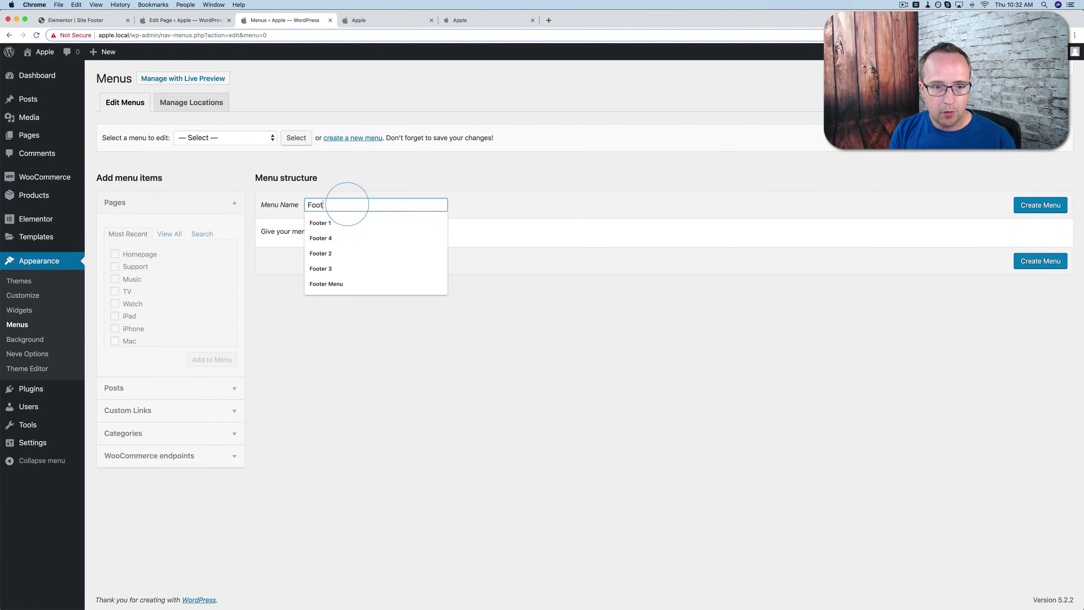
{"action": "type", "text": "er Menu"}
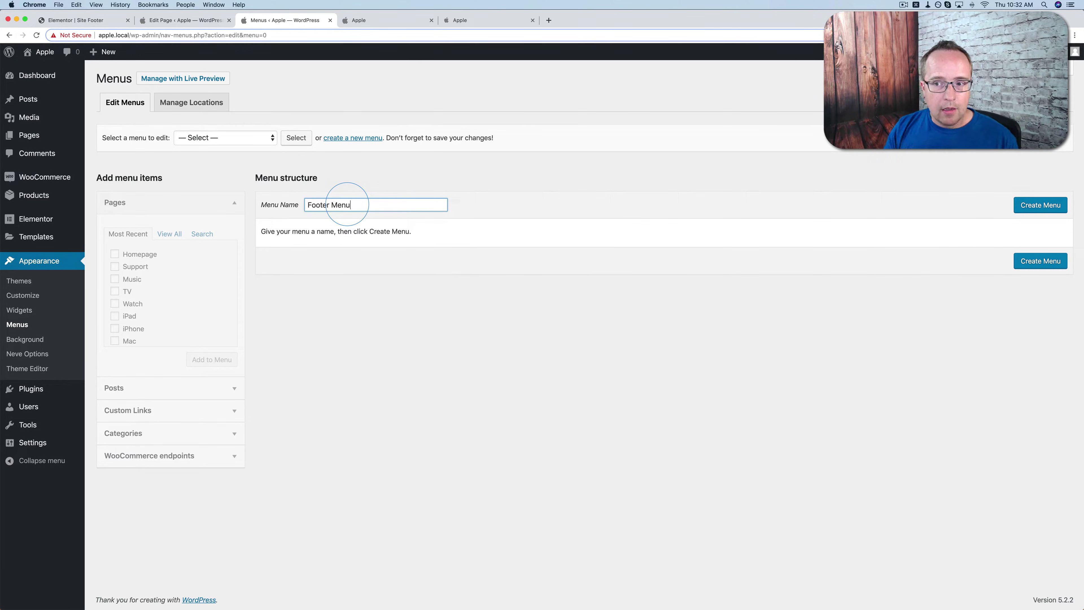
{"action": "left_click", "coordinate": [1040, 207]}
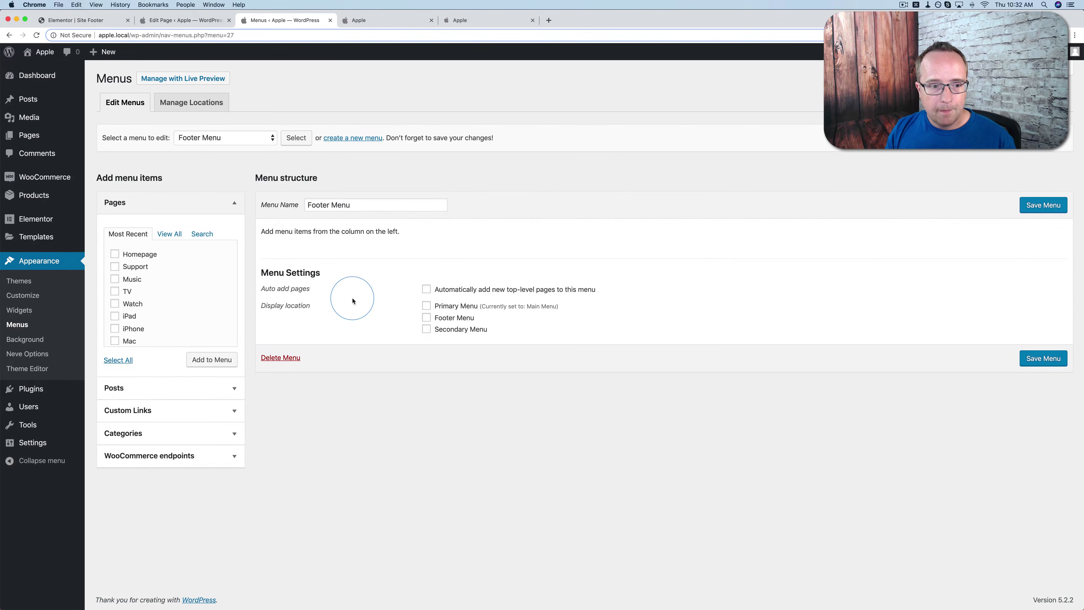
Step: Add a custom link to the Footer Menu with URL # and link text Privacy Policy, matching apple.com's first legal link
{"action": "left_click", "coordinate": [149, 411]}
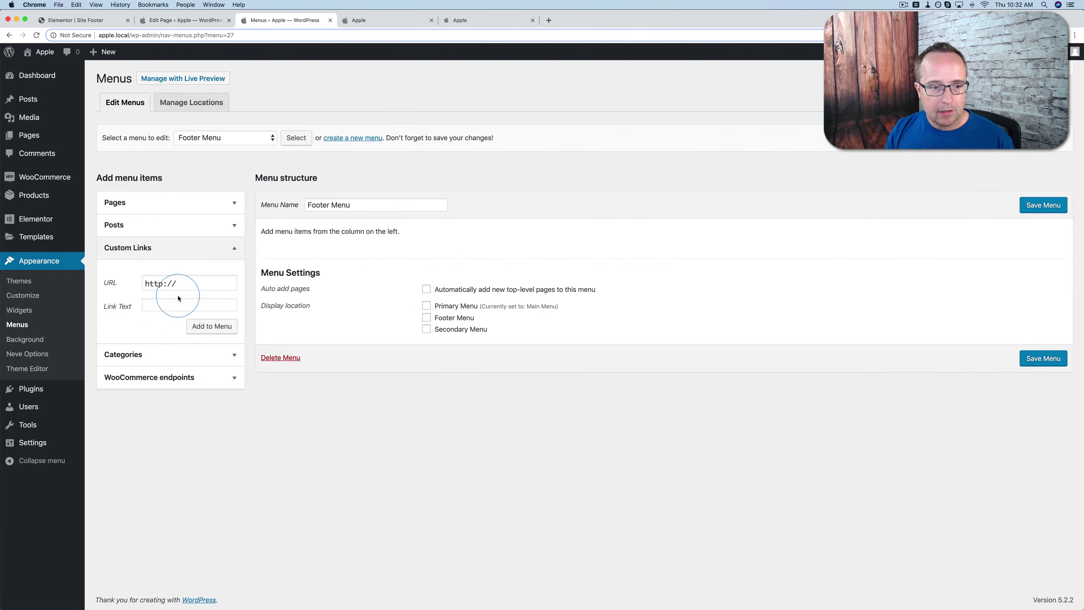
{"action": "left_click", "coordinate": [187, 287]}
{"action": "key", "text": "super+a"}
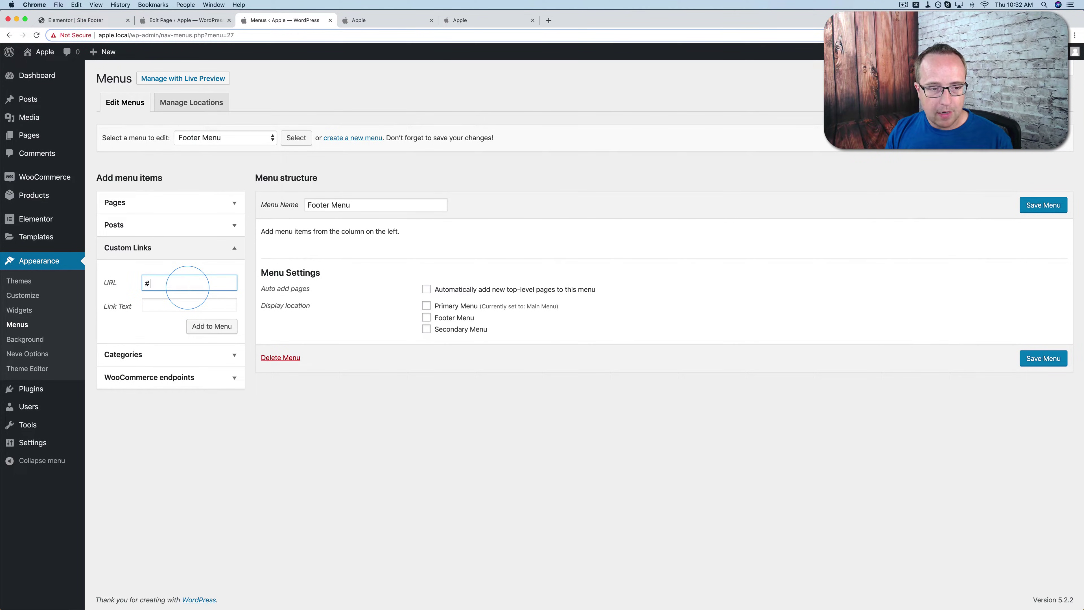
{"action": "key", "text": "Tab"}
{"action": "left_click", "coordinate": [464, 22]}
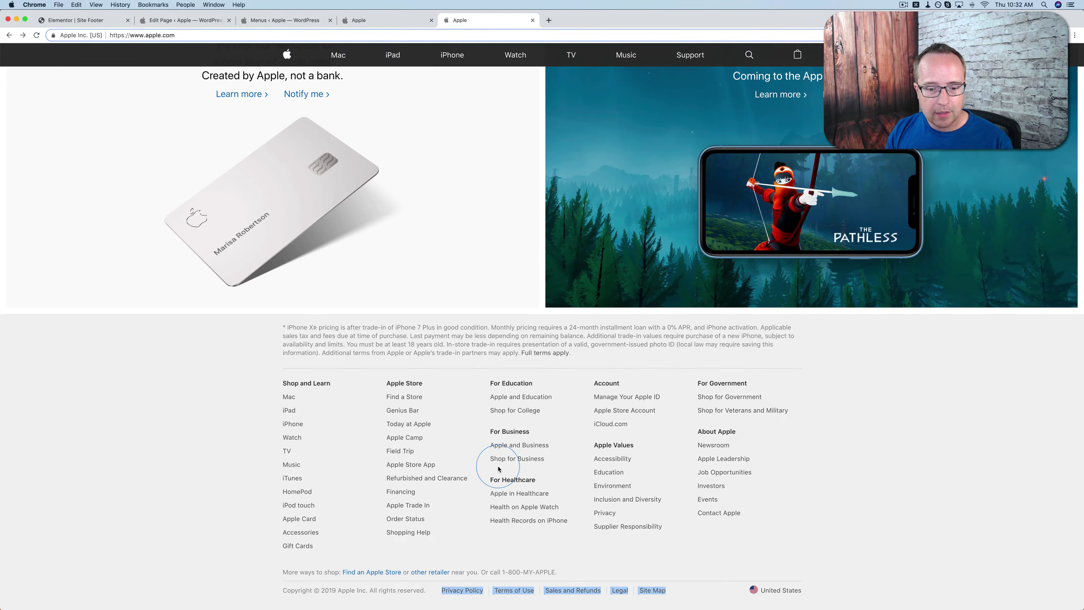
{"action": "left_click", "coordinate": [740, 608]}
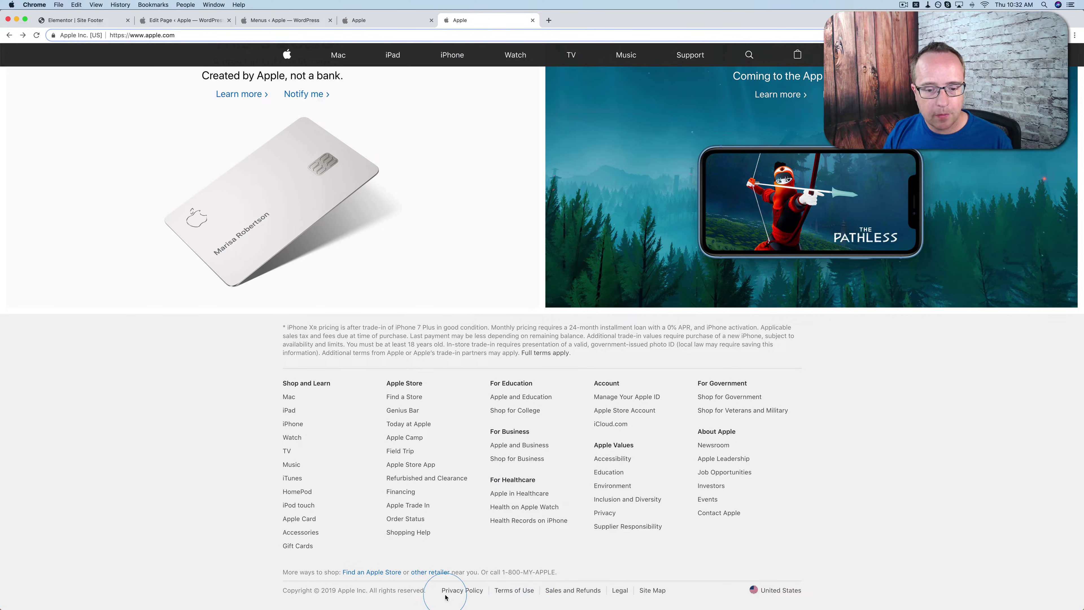
{"action": "left_click", "coordinate": [265, 21]}
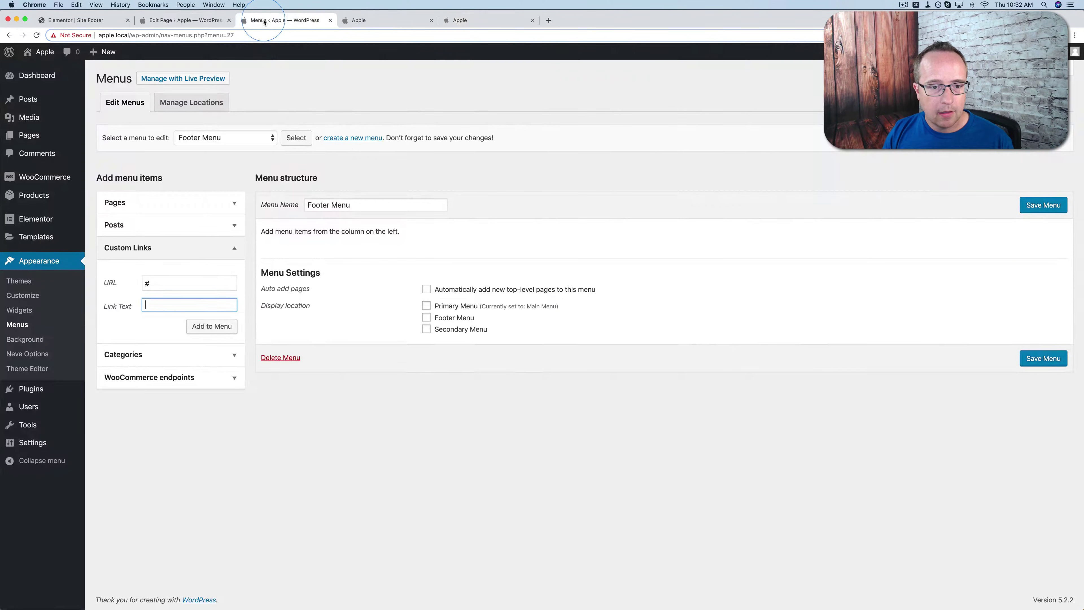
{"action": "left_click", "coordinate": [171, 299]}
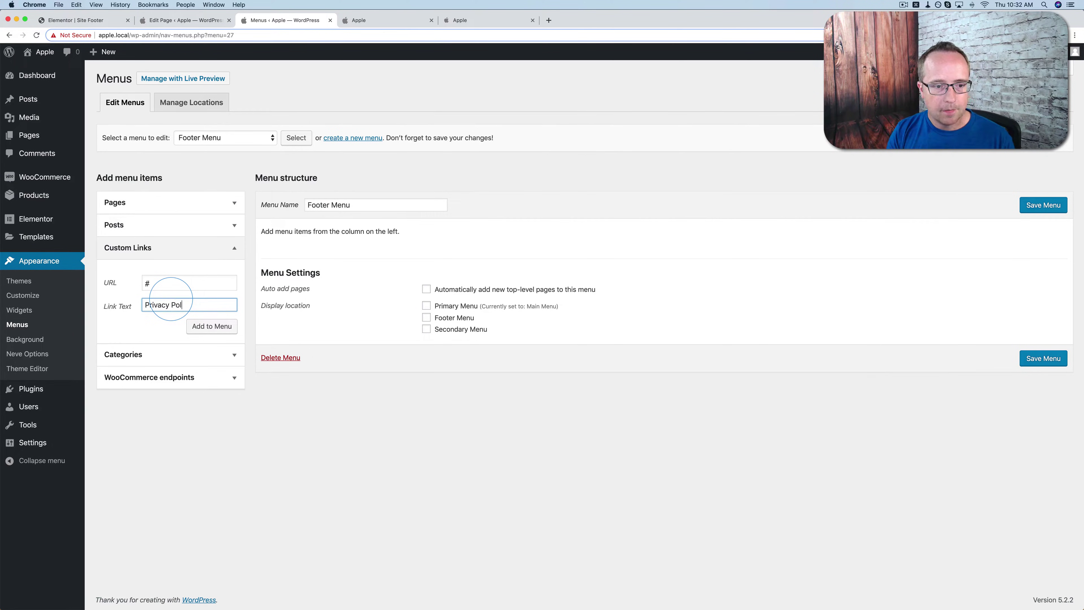
{"action": "left_click", "coordinate": [176, 326]}
Step: Add a custom link to the Footer Menu with URL # and link text Terms of Use
{"action": "triple_click", "coordinate": [178, 282]}
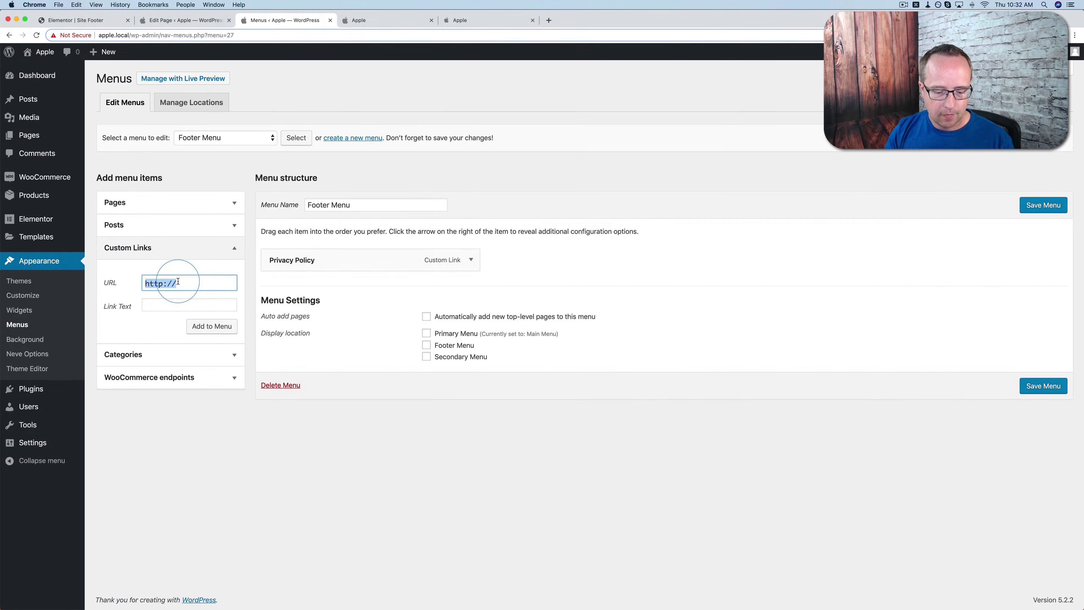
{"action": "key", "text": "Tab"}
{"action": "type", "text": "T"}
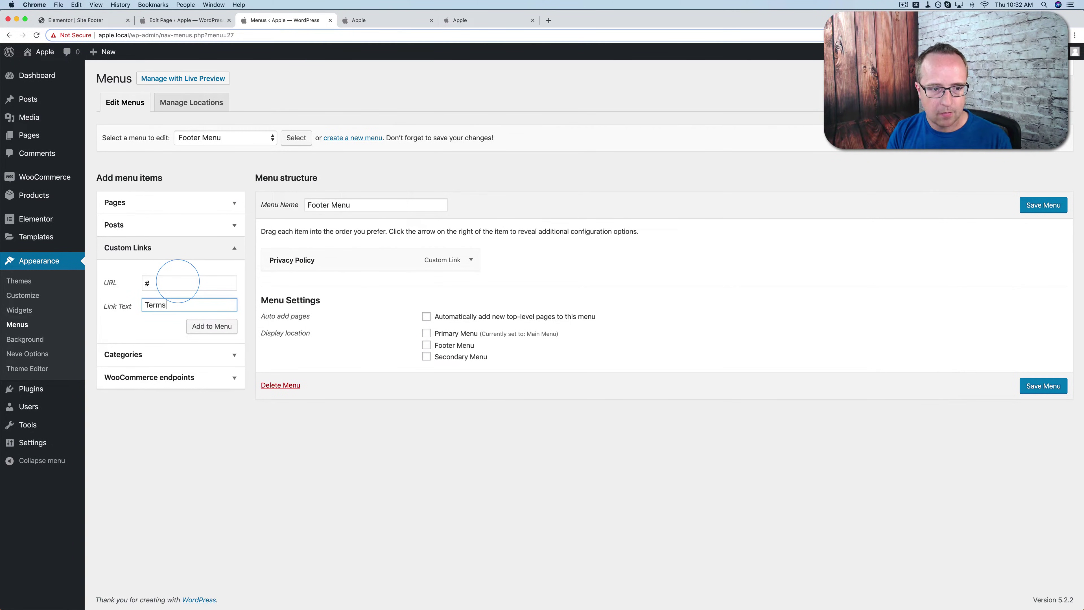
{"action": "type", "text": "erms of Use"}
{"action": "key", "text": "Return"}
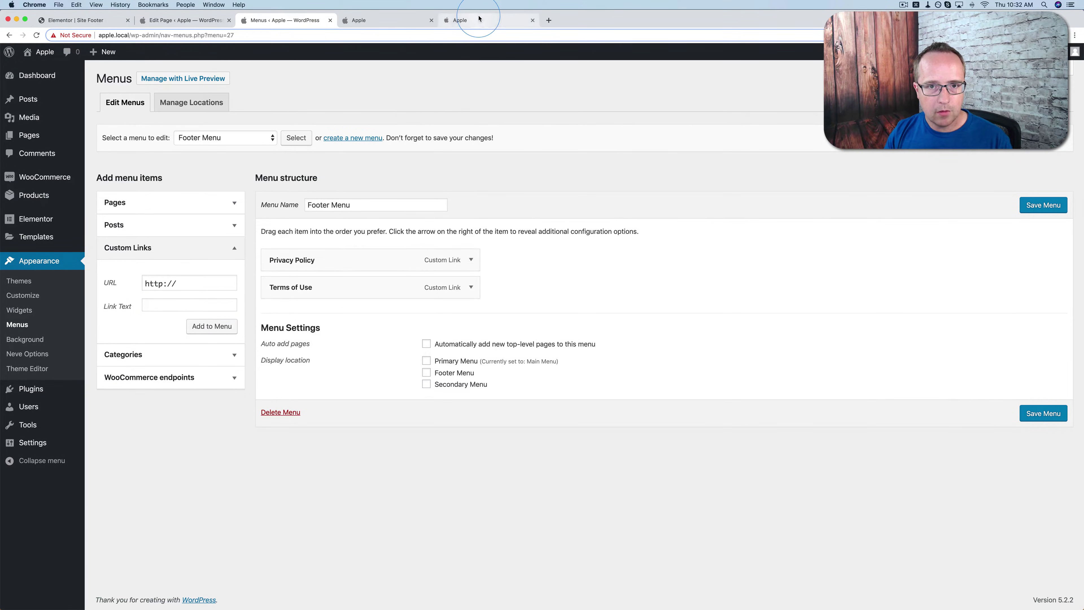
Step: Check the legal links on apple.com and add a Footer Menu custom link Sales and Refunds with URL #
{"action": "left_click", "coordinate": [477, 20]}
{"action": "left_click", "coordinate": [303, 23]}
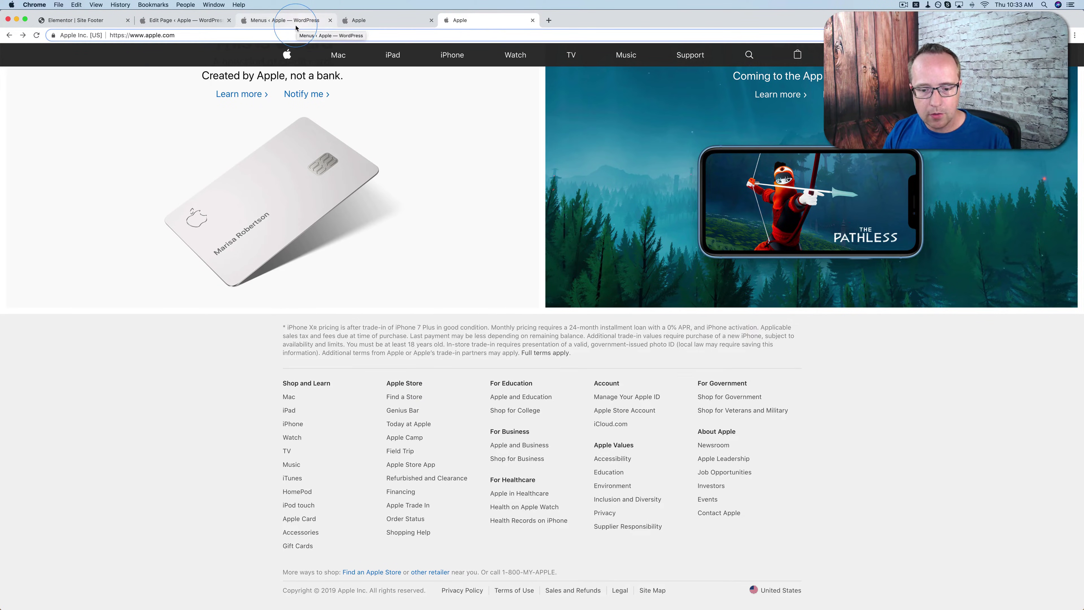
{"action": "triple_click", "coordinate": [203, 282]}
{"action": "type", "text": "#"}
{"action": "key", "text": "Tab"}
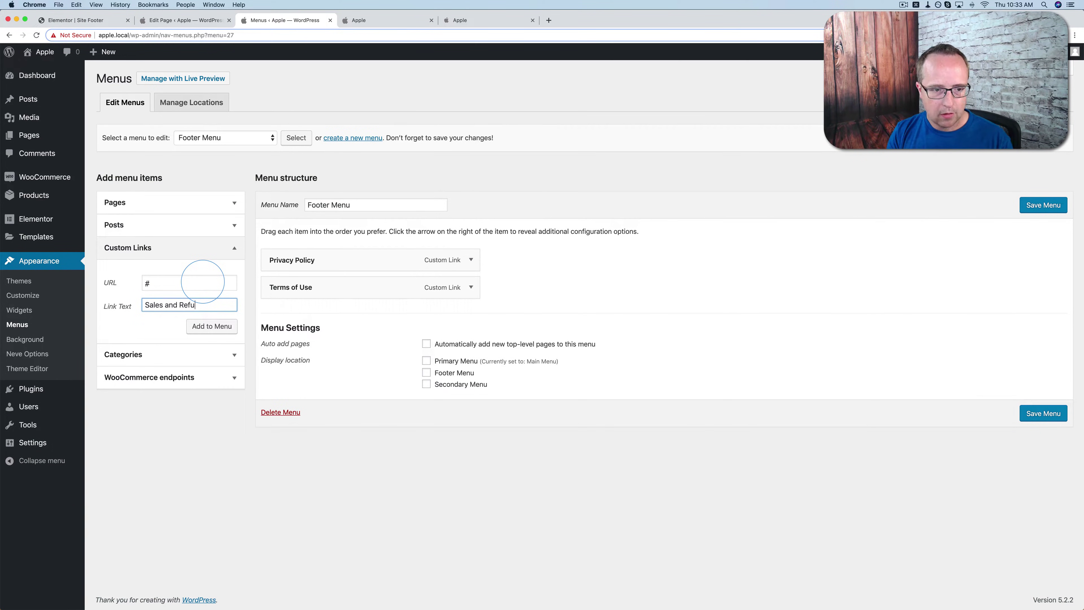
Step: Add a custom link to the Footer Menu with URL # and link text Legal
{"action": "triple_click", "coordinate": [203, 283]}
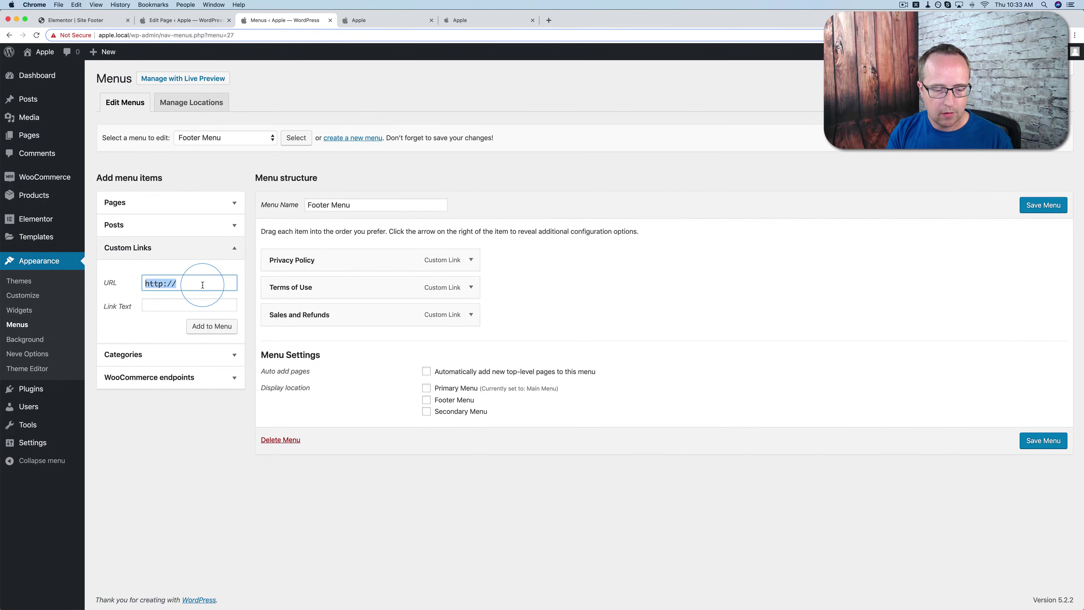
{"action": "type", "text": "#"}
{"action": "key", "text": "Tab"}
{"action": "type", "text": "Legal"}
{"action": "key", "text": "Return"}
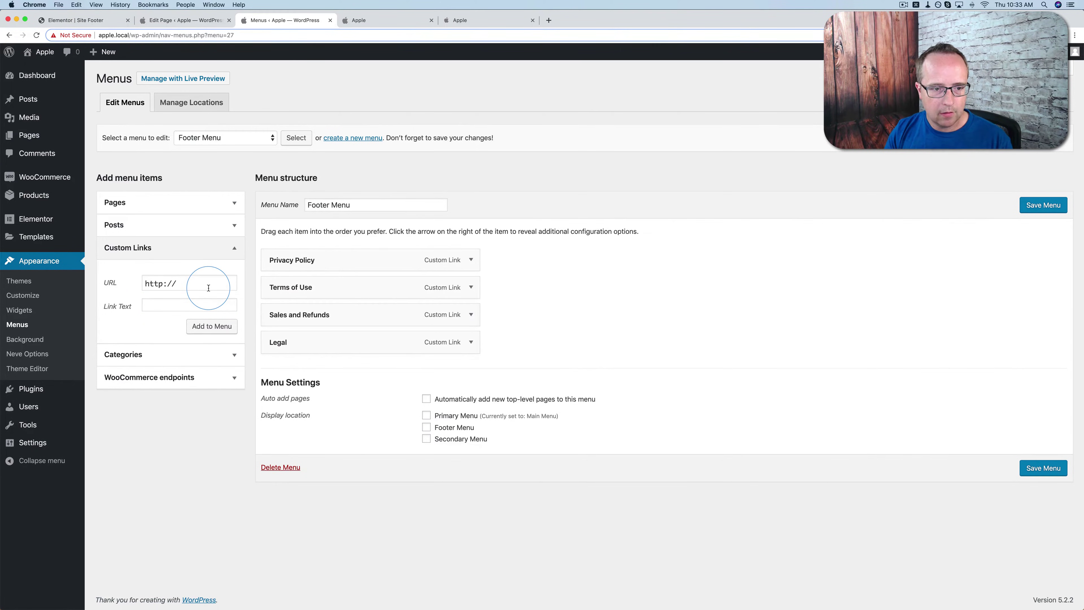
Step: Add a custom link with URL # and link text Sitemap, and save the Footer Menu
{"action": "triple_click", "coordinate": [207, 284]}
{"action": "type", "text": "#"}
{"action": "key", "text": "Tab"}
{"action": "type", "text": "Si"}
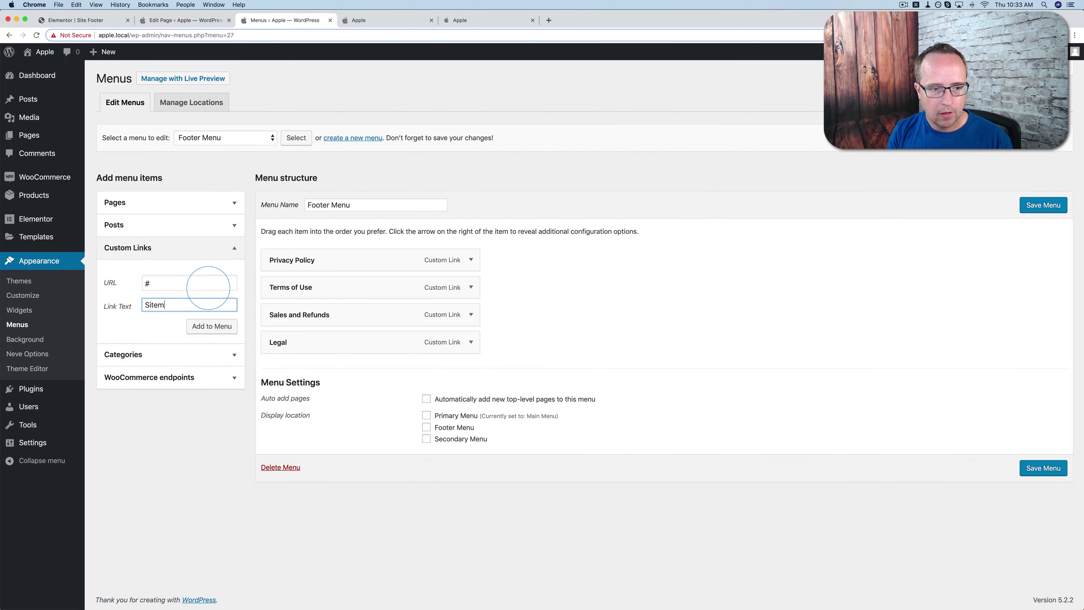
{"action": "key", "text": "Return"}
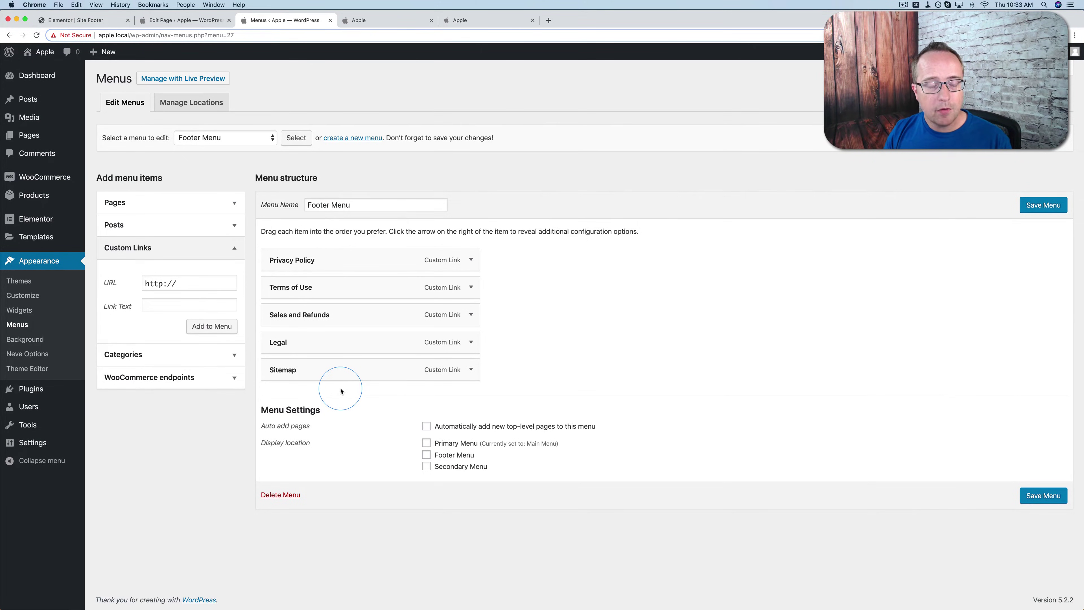
{"action": "mouse_move", "coordinate": [302, 372]}
{"action": "left_mouse_down"}
{"action": "mouse_move", "coordinate": [283, 305]}
{"action": "mouse_move", "coordinate": [273, 332]}
{"action": "mouse_move", "coordinate": [300, 315]}
{"action": "mouse_move", "coordinate": [303, 375]}
{"action": "left_mouse_up"}
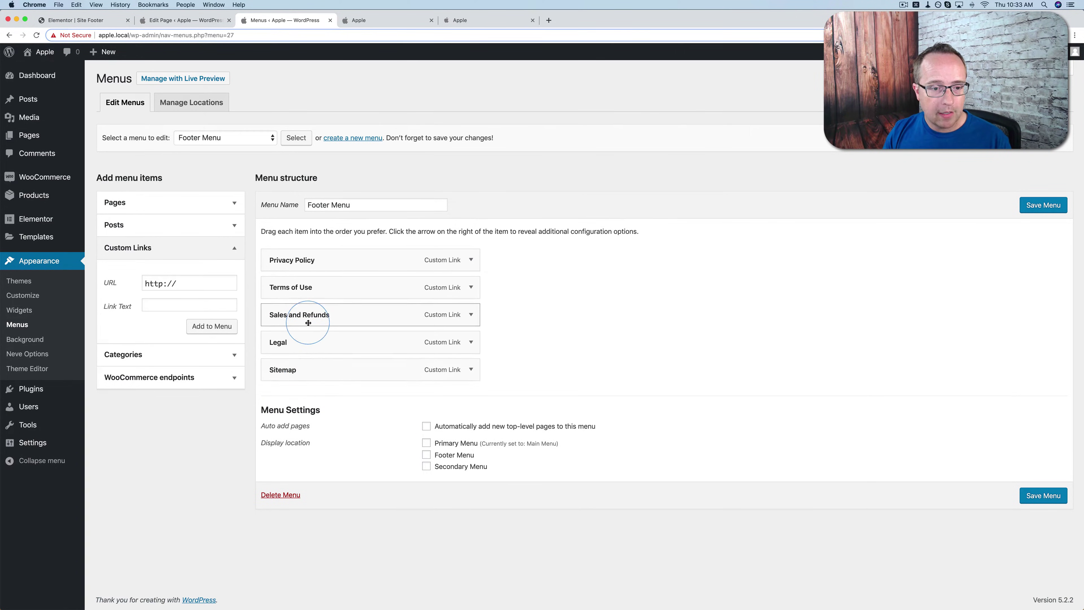
{"action": "mouse_move", "coordinate": [311, 318]}
{"action": "left_mouse_down"}
{"action": "mouse_move", "coordinate": [330, 322]}
{"action": "mouse_move", "coordinate": [310, 311]}
{"action": "left_mouse_up"}
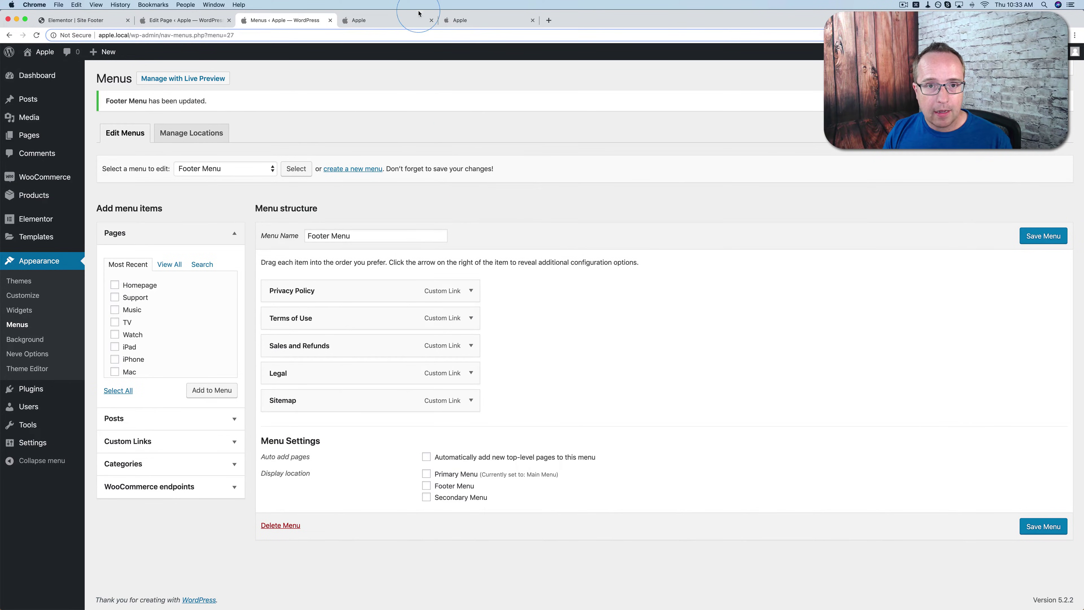
Step: Detach the apple.com tab into its own window below the Elementor Site Footer editor, show its footer, and shorten the editor window
{"action": "left_click", "coordinate": [470, 20]}
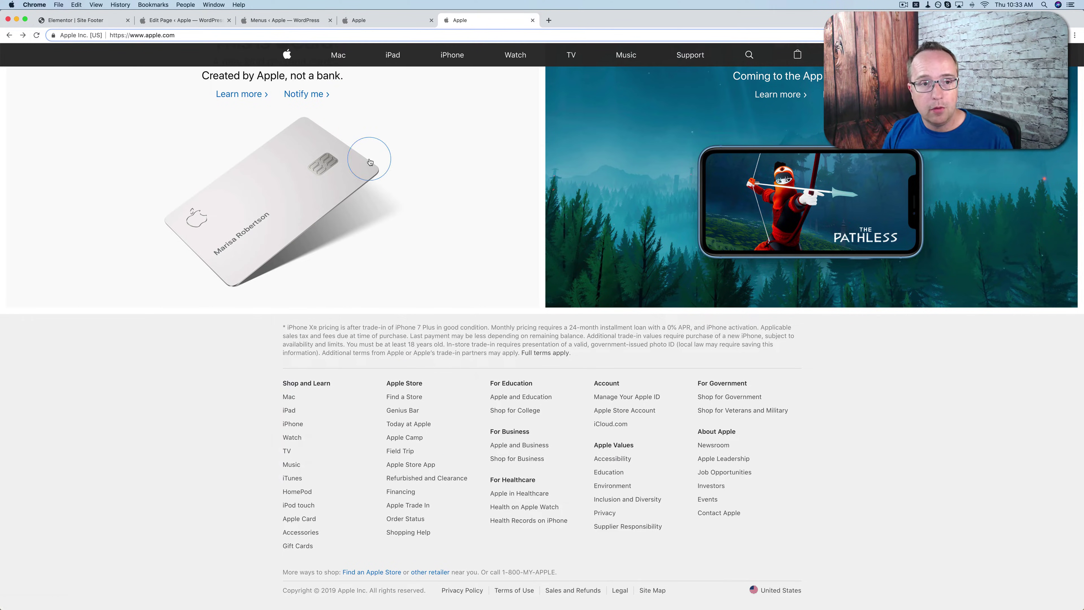
{"action": "left_click", "coordinate": [269, 25]}
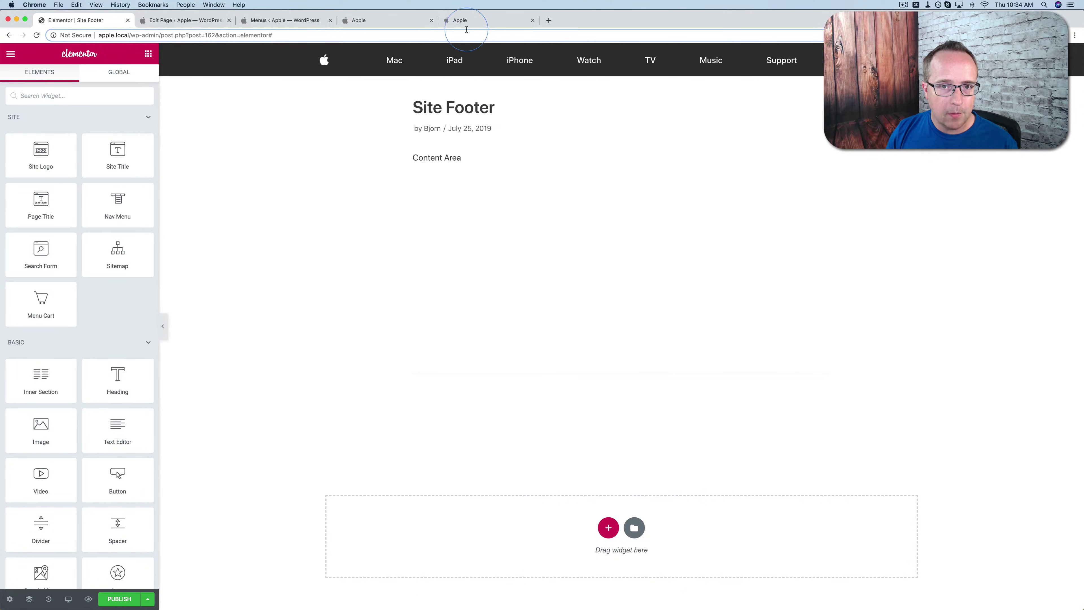
{"action": "left_click_drag", "start_coordinate": [466, 21], "coordinate": [506, 347]}
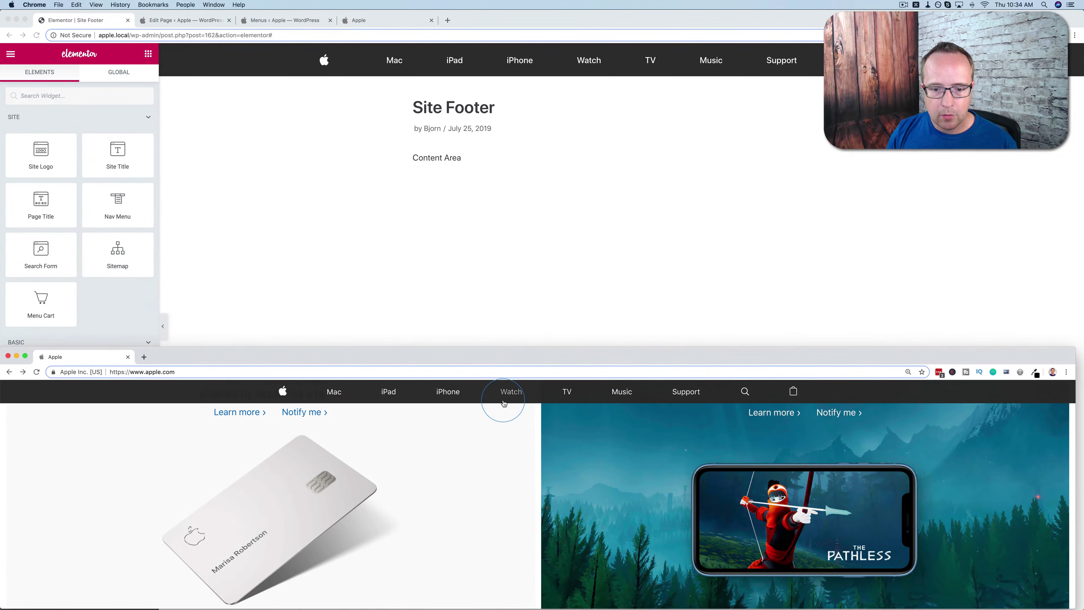
{"action": "scroll", "coordinate": [504, 403], "scroll_direction": "down", "scroll_amount": 20}
{"action": "scroll", "coordinate": [503, 404], "scroll_direction": "up", "scroll_amount": 3}
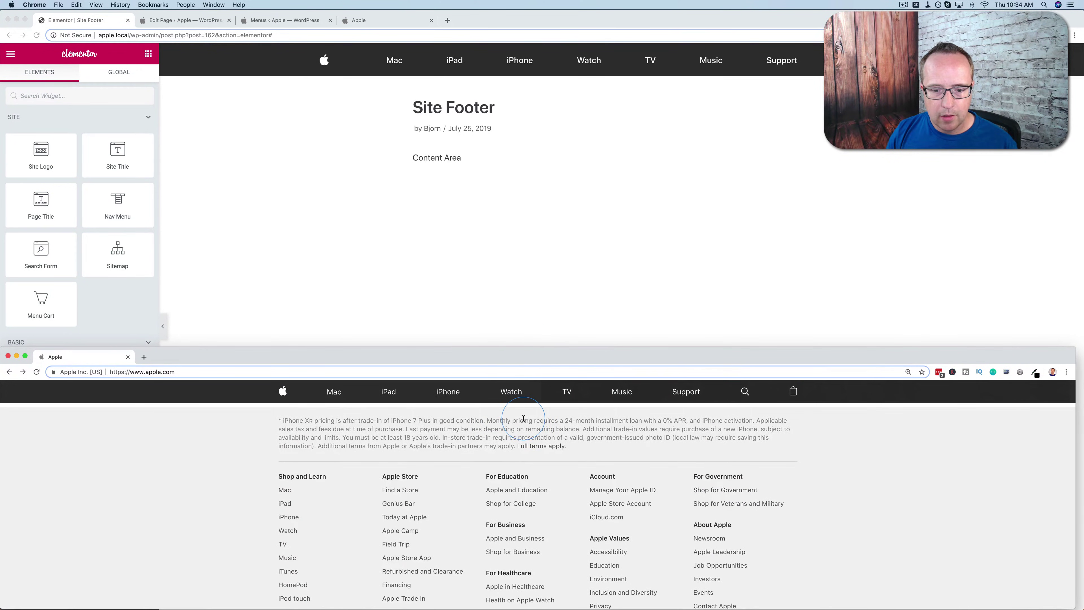
{"action": "scroll", "coordinate": [523, 419], "scroll_direction": "down", "scroll_amount": 5}
{"action": "scroll", "coordinate": [525, 421], "scroll_direction": "up", "scroll_amount": 3}
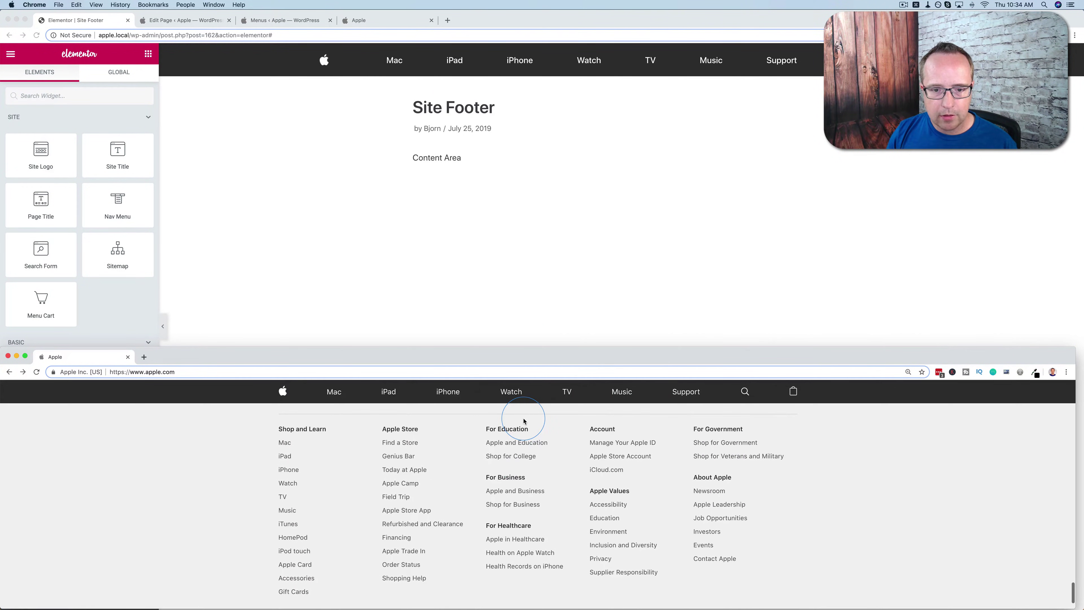
{"action": "left_click", "coordinate": [561, 300]}
{"action": "left_click_drag", "start_coordinate": [543, 608], "coordinate": [534, 346]}
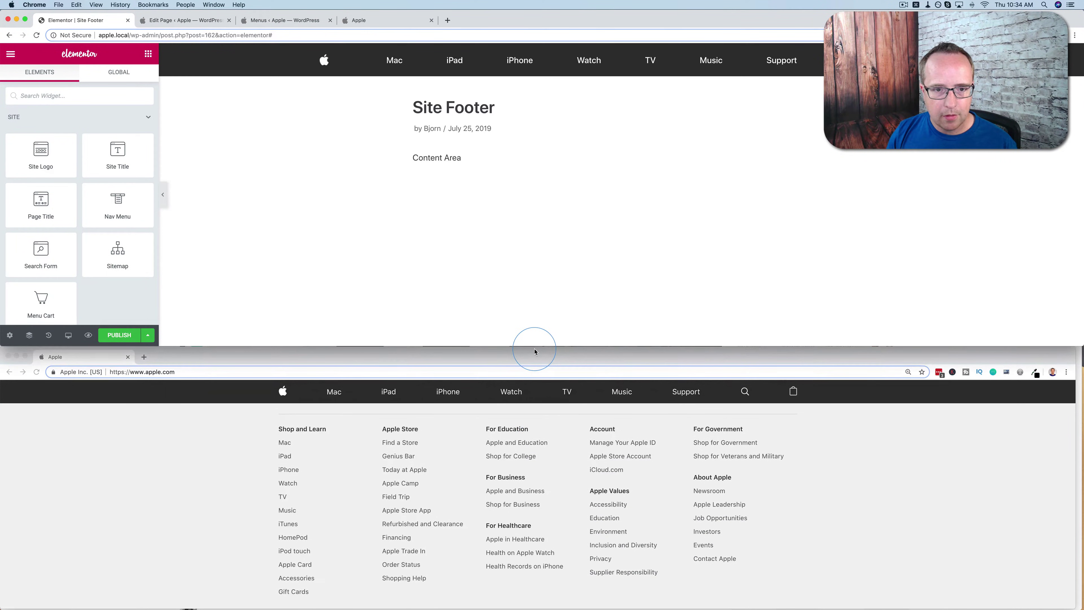
Step: Compare the footer area with apple.com's footer and add a new one-column section to the Site Footer template
{"action": "scroll", "coordinate": [488, 259], "scroll_direction": "down", "scroll_amount": 5}
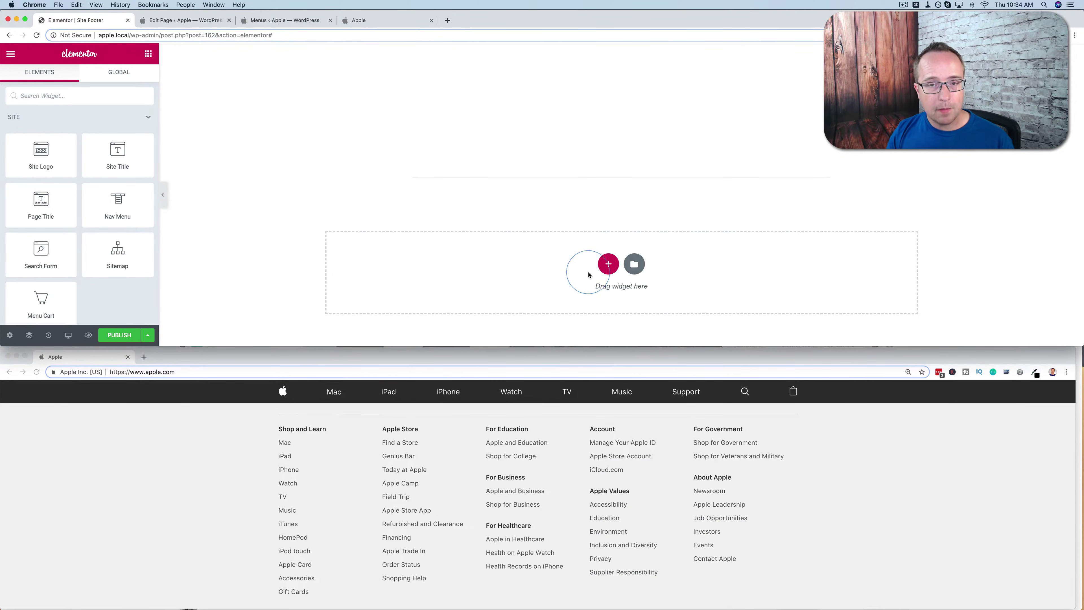
{"action": "scroll", "coordinate": [462, 488], "scroll_direction": "up", "scroll_amount": 2}
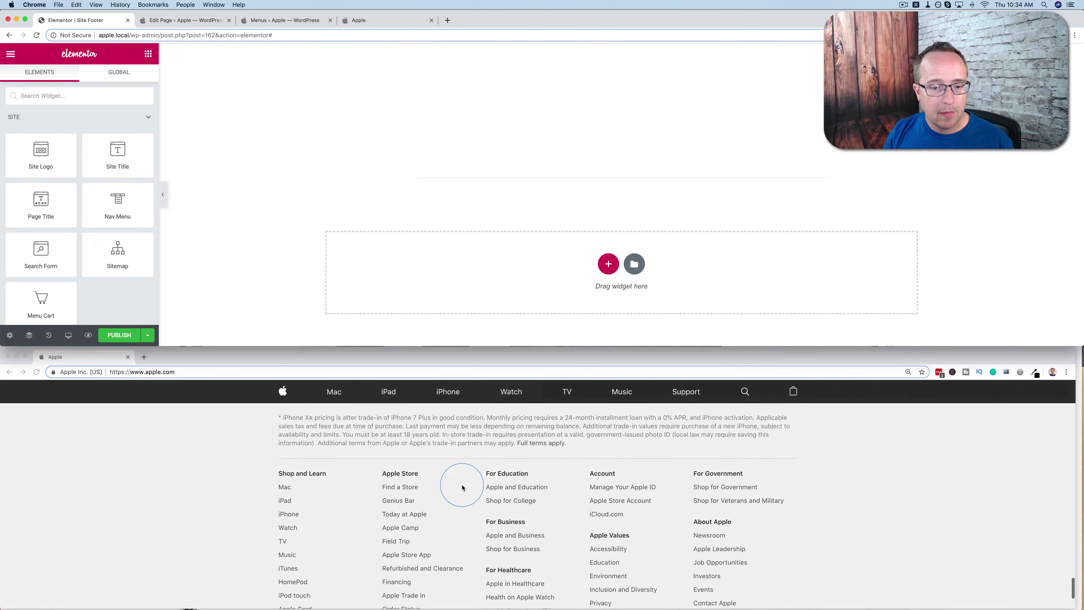
{"action": "scroll", "coordinate": [462, 487], "scroll_direction": "up", "scroll_amount": 1}
{"action": "scroll", "coordinate": [462, 487], "scroll_direction": "down", "scroll_amount": 1}
{"action": "scroll", "coordinate": [463, 487], "scroll_direction": "up", "scroll_amount": 1}
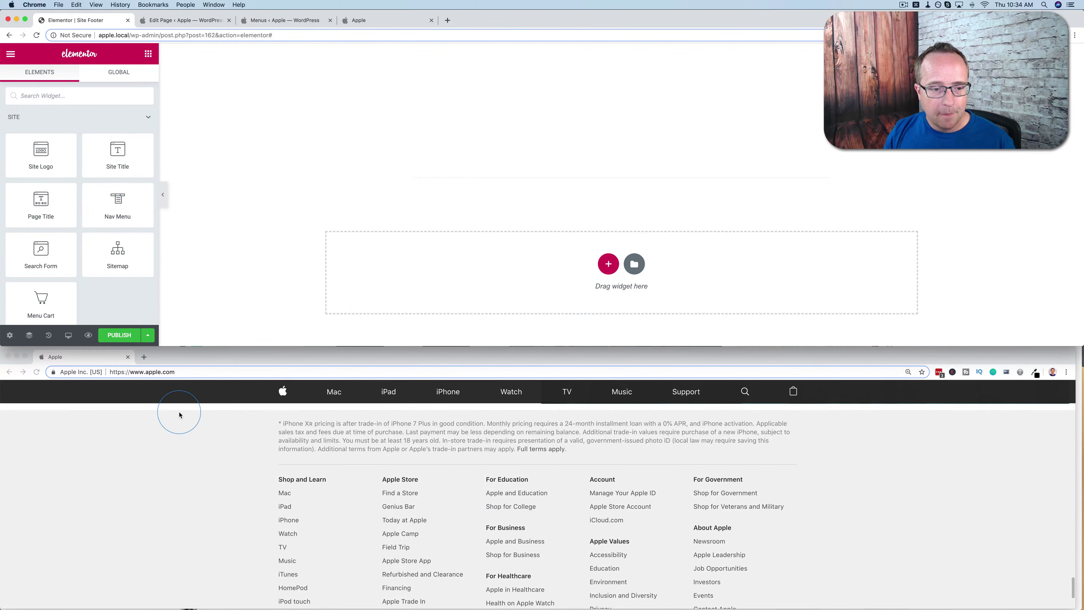
{"action": "scroll", "coordinate": [186, 458], "scroll_direction": "up", "scroll_amount": 1}
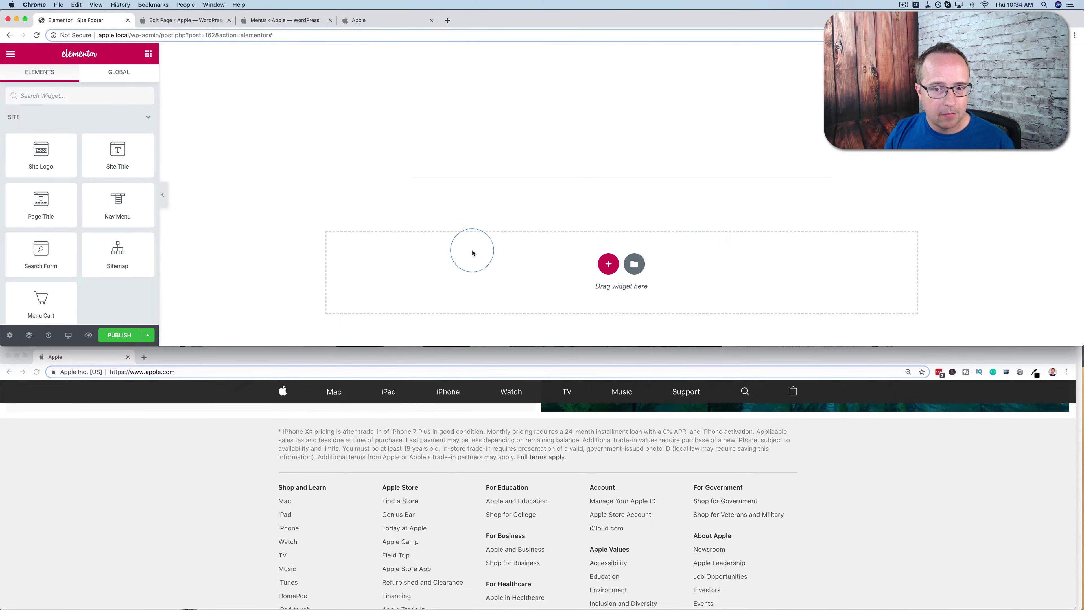
{"action": "left_click", "coordinate": [608, 264]}
{"action": "left_click", "coordinate": [497, 297]}
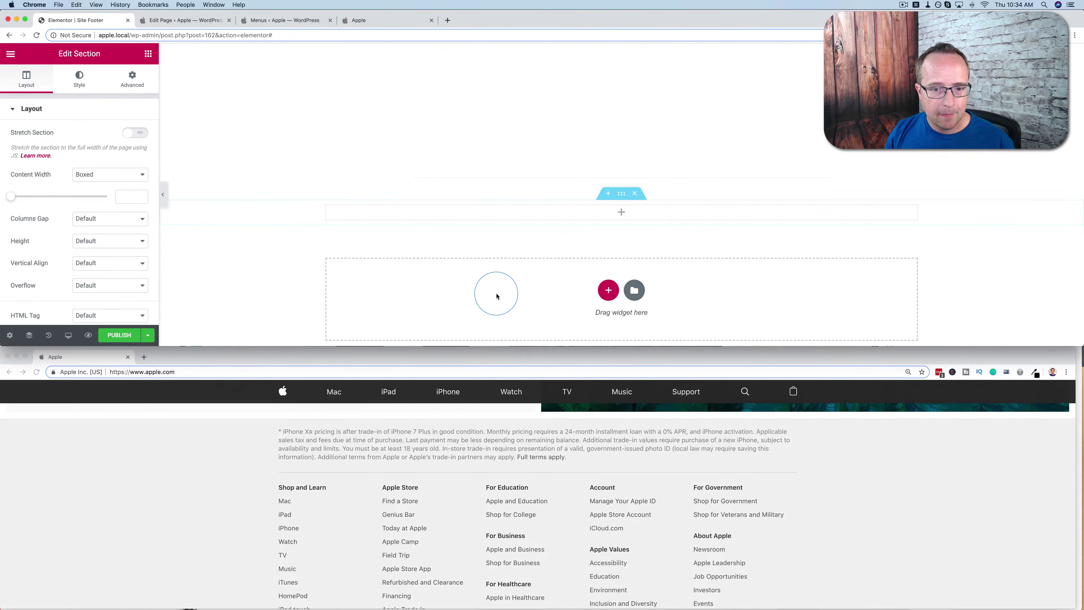
Step: Set the new section's content width to Full Width and turn on Stretch Section
{"action": "left_click", "coordinate": [98, 180]}
{"action": "left_click", "coordinate": [98, 184]}
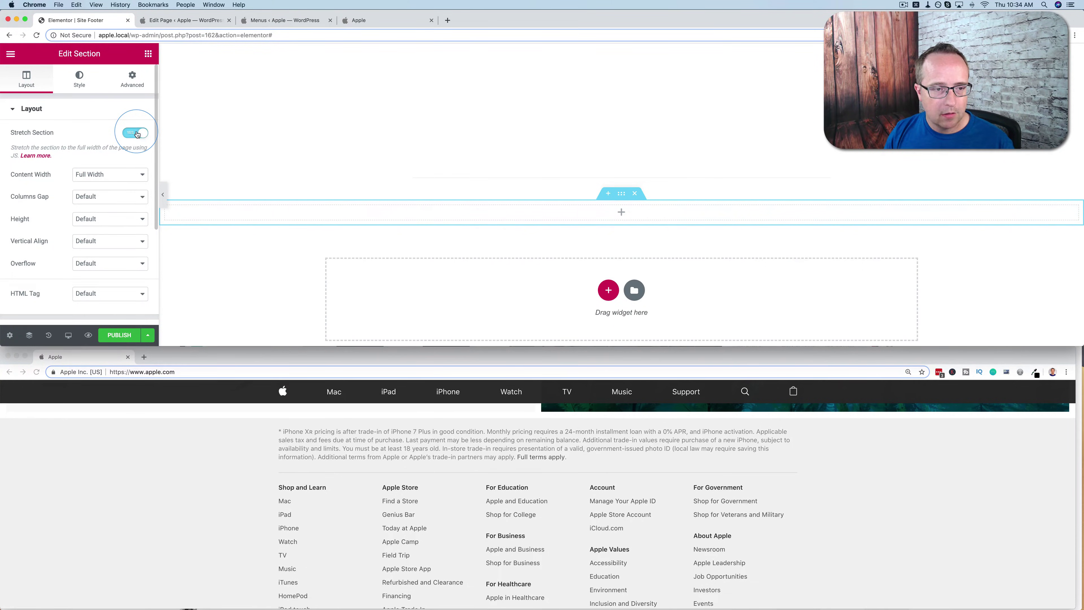
{"action": "left_click", "coordinate": [534, 222]}
{"action": "left_click", "coordinate": [191, 477]}
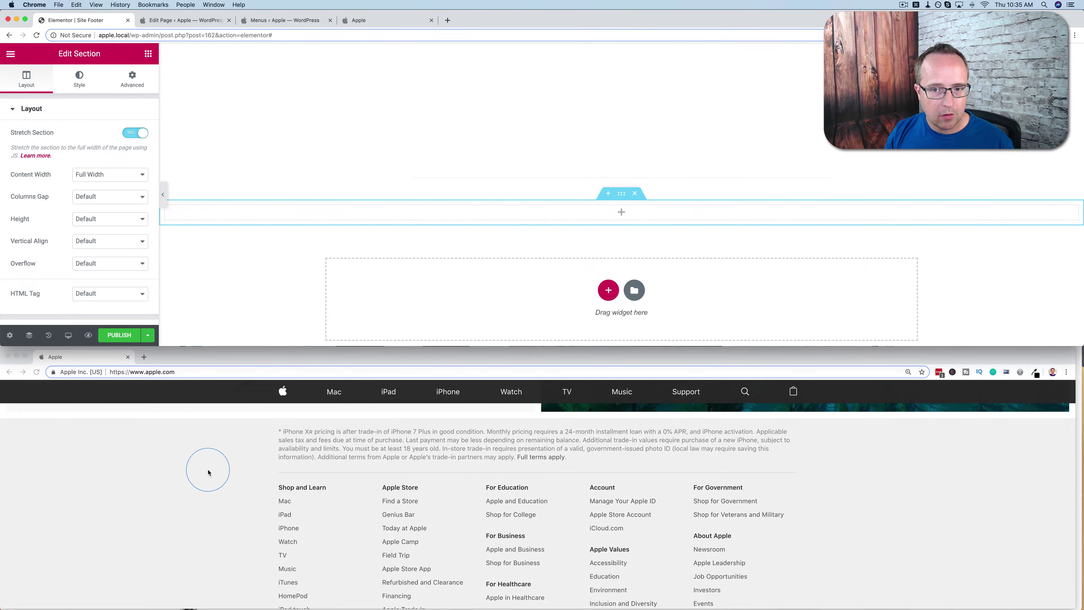
Step: Dismiss the editing tip on the section and set the section's background type to Classic
{"action": "left_click", "coordinate": [622, 196]}
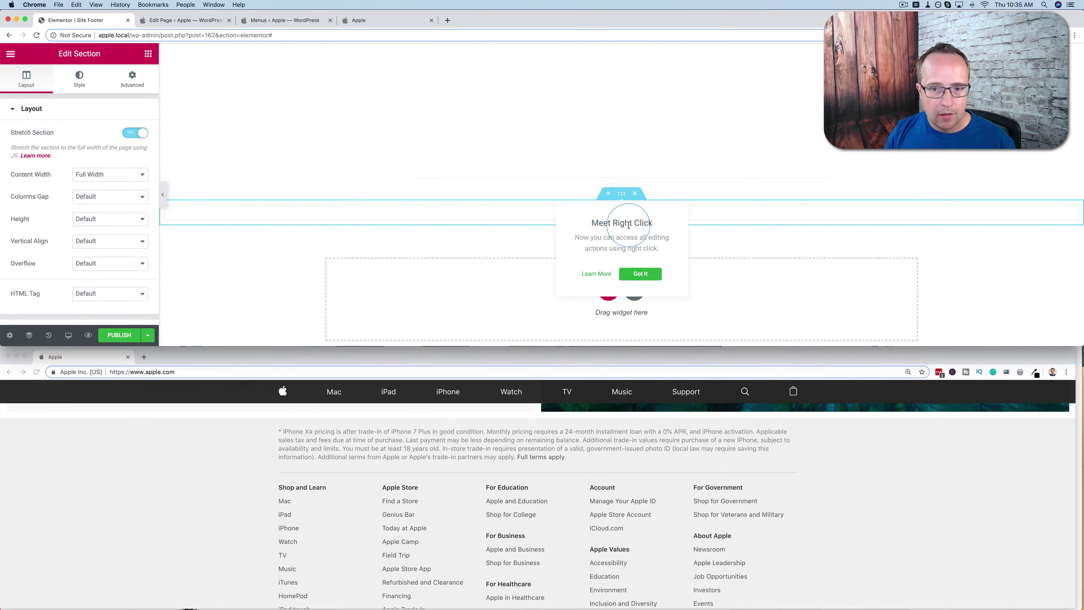
{"action": "left_click", "coordinate": [641, 274]}
{"action": "left_click", "coordinate": [112, 81]}
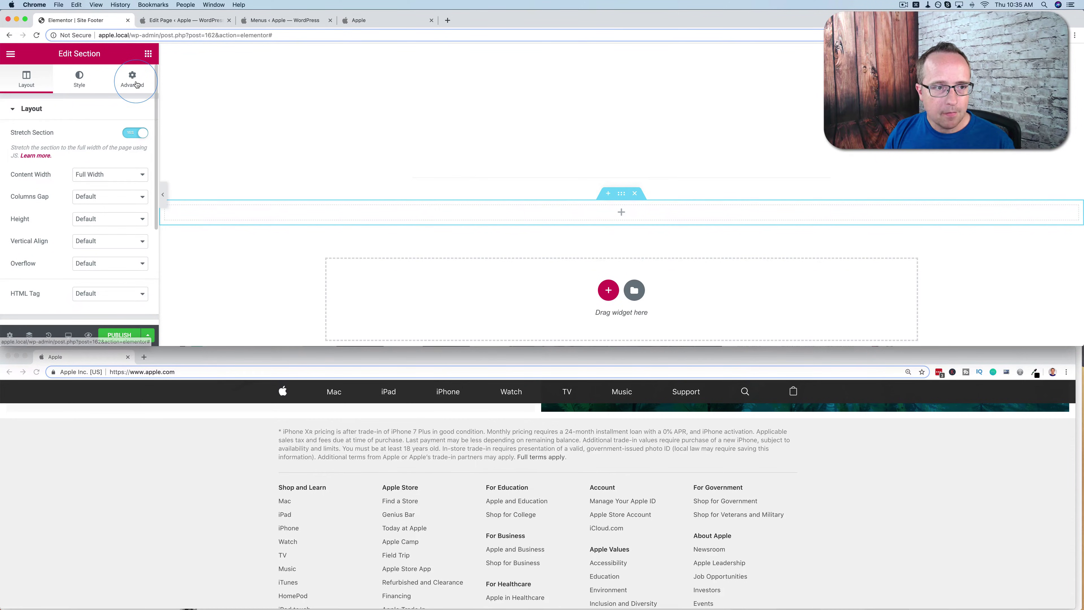
{"action": "left_click", "coordinate": [75, 92]}
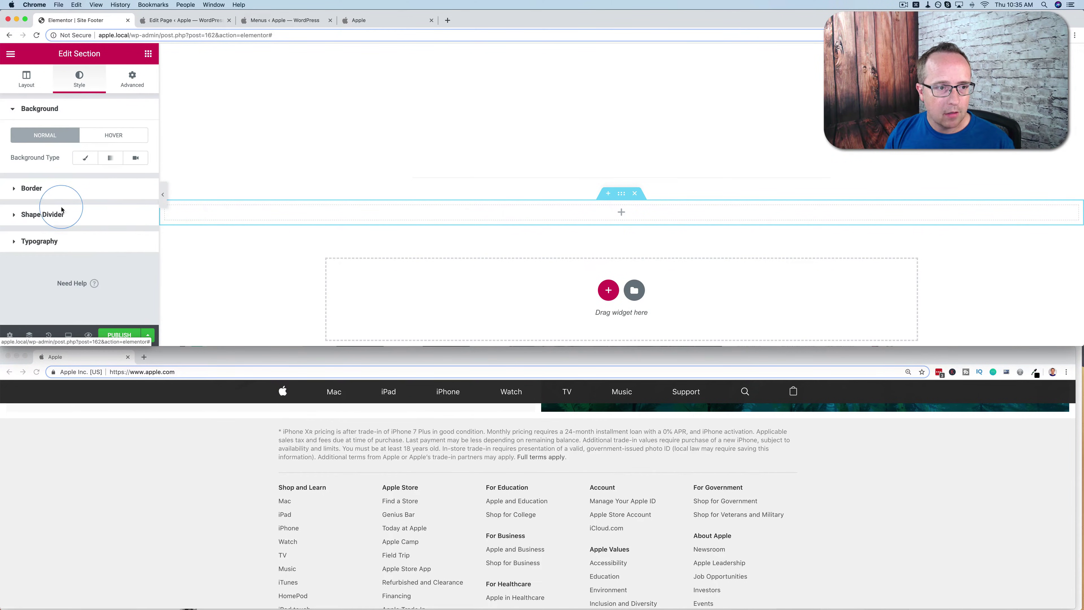
{"action": "left_click", "coordinate": [86, 159]}
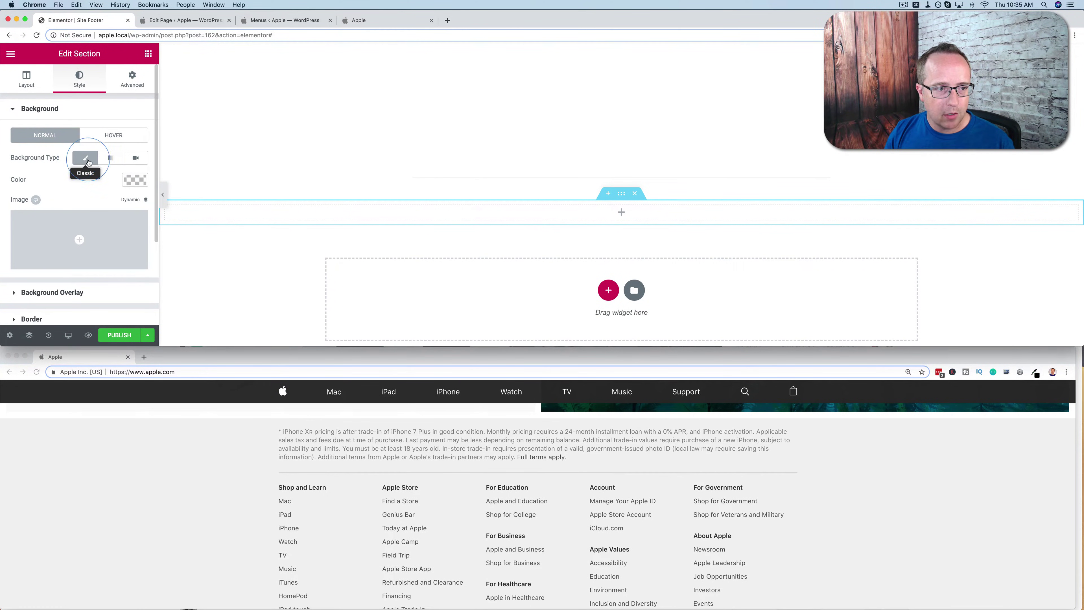
Step: Enter #fafafa as the section's background color and darken it to #f4f4f4 to approximate the gray of apple.com's footer
{"action": "left_click", "coordinate": [136, 180]}
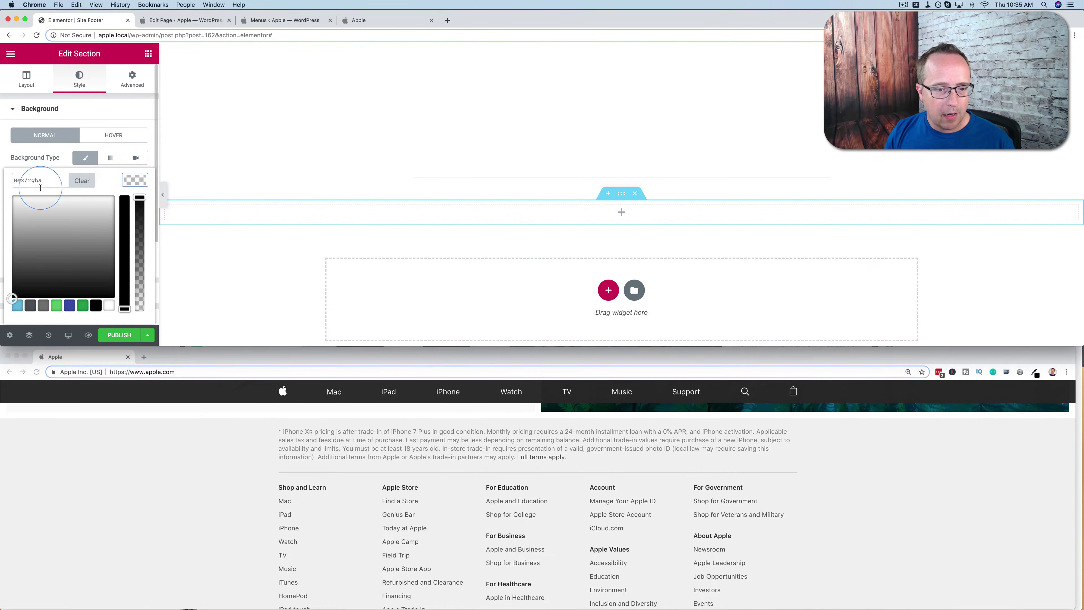
{"action": "scroll", "coordinate": [213, 593], "scroll_direction": "up", "scroll_amount": 3}
{"action": "left_click", "coordinate": [148, 455]}
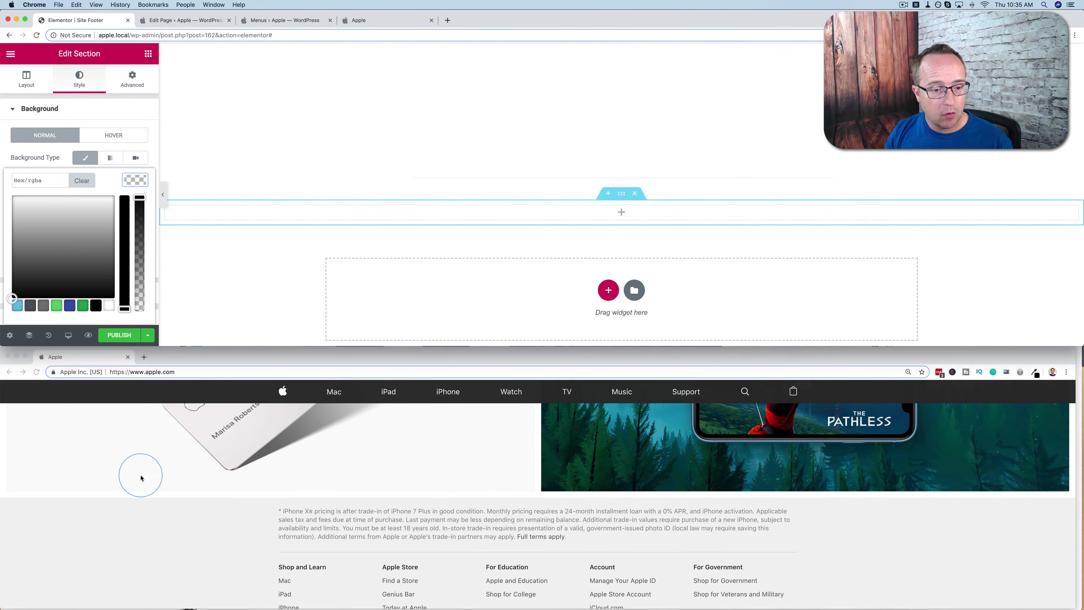
{"action": "scroll", "coordinate": [187, 501], "scroll_direction": "down", "scroll_amount": 3}
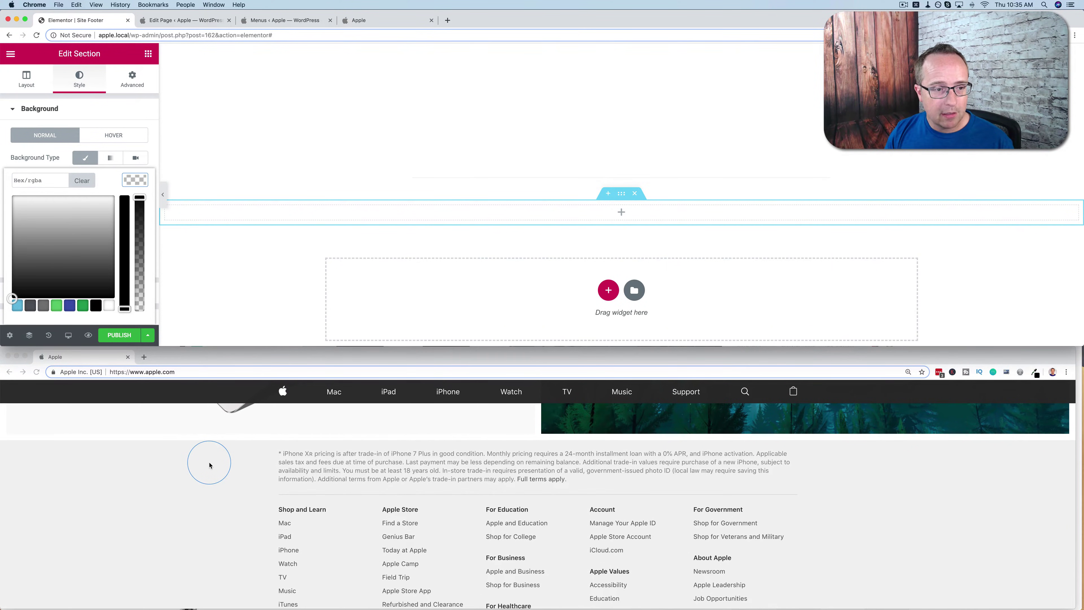
{"action": "scroll", "coordinate": [210, 460], "scroll_direction": "down", "scroll_amount": 1}
{"action": "left_click", "coordinate": [39, 180]}
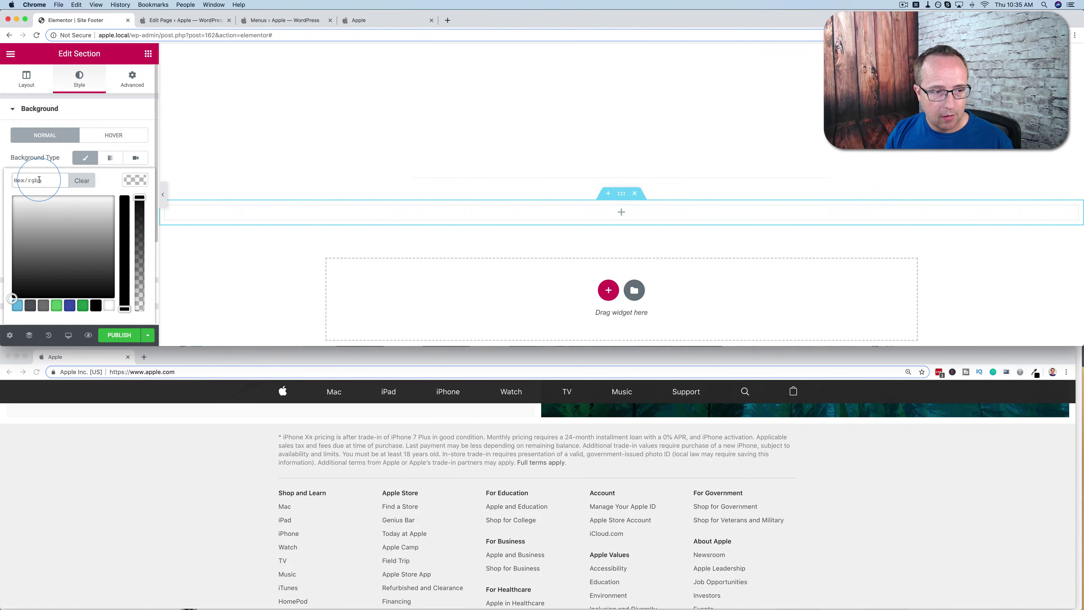
{"action": "type", "text": "ff"}
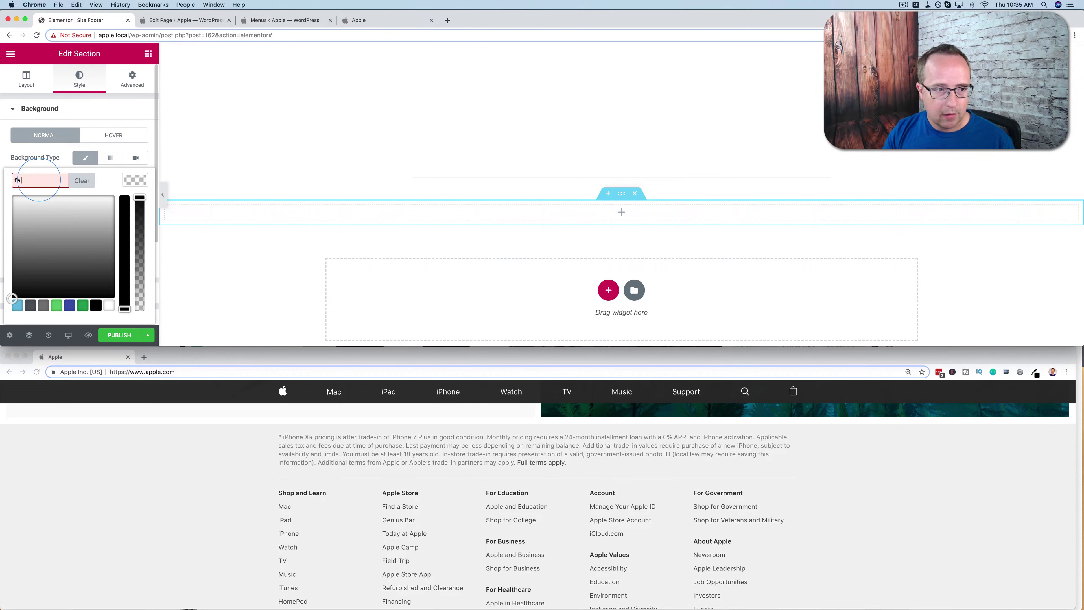
{"action": "type", "text": "fafa"}
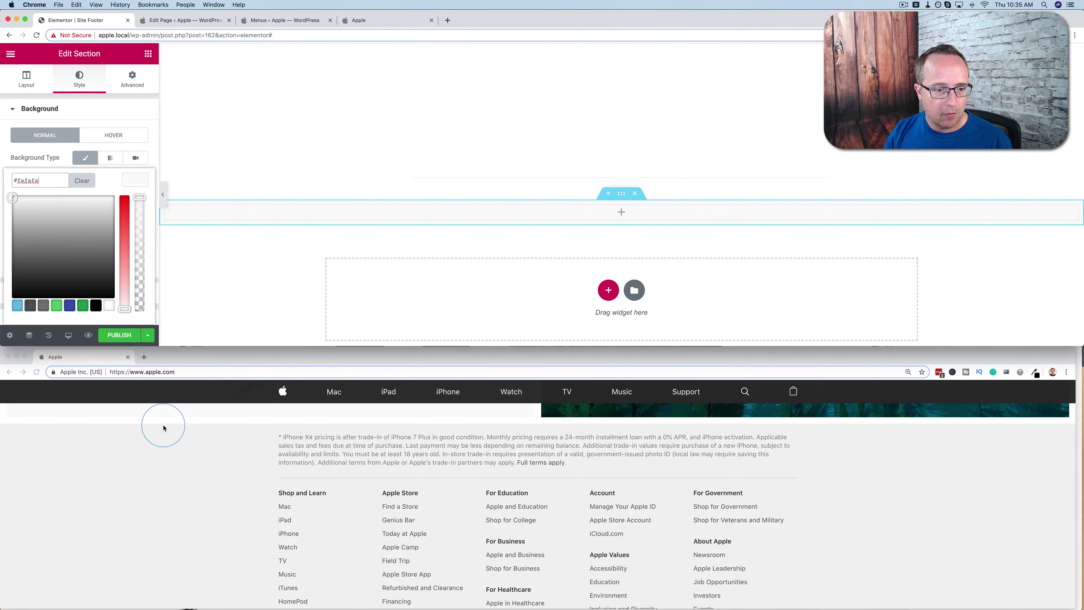
{"action": "left_click", "coordinate": [11, 199]}
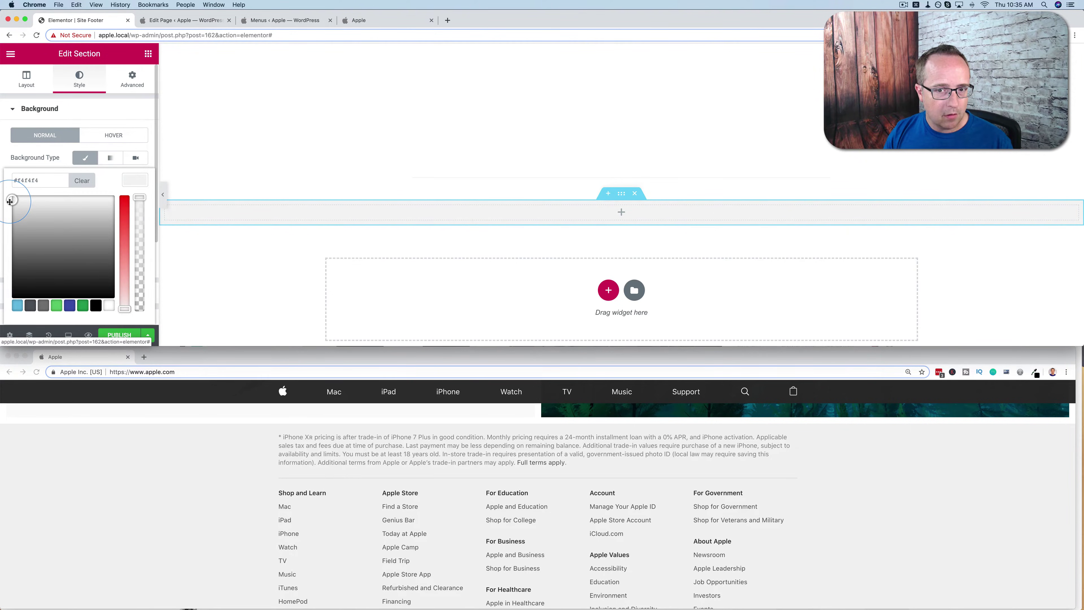
Step: Copy the iPhone XR pricing disclaimer paragraph from the footer of apple.com
{"action": "left_click", "coordinate": [354, 188]}
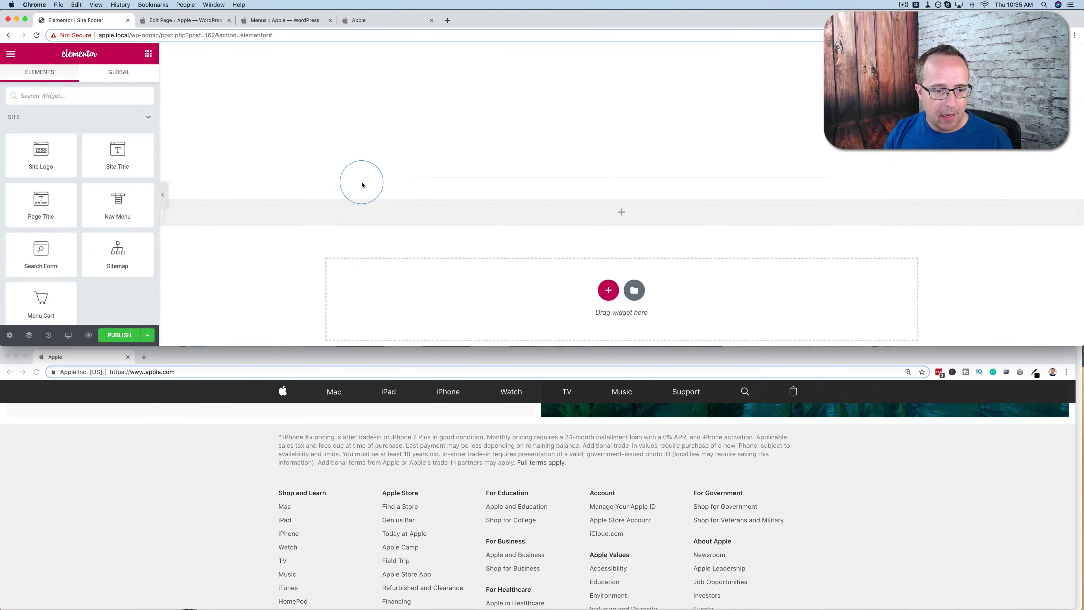
{"action": "left_click", "coordinate": [280, 439]}
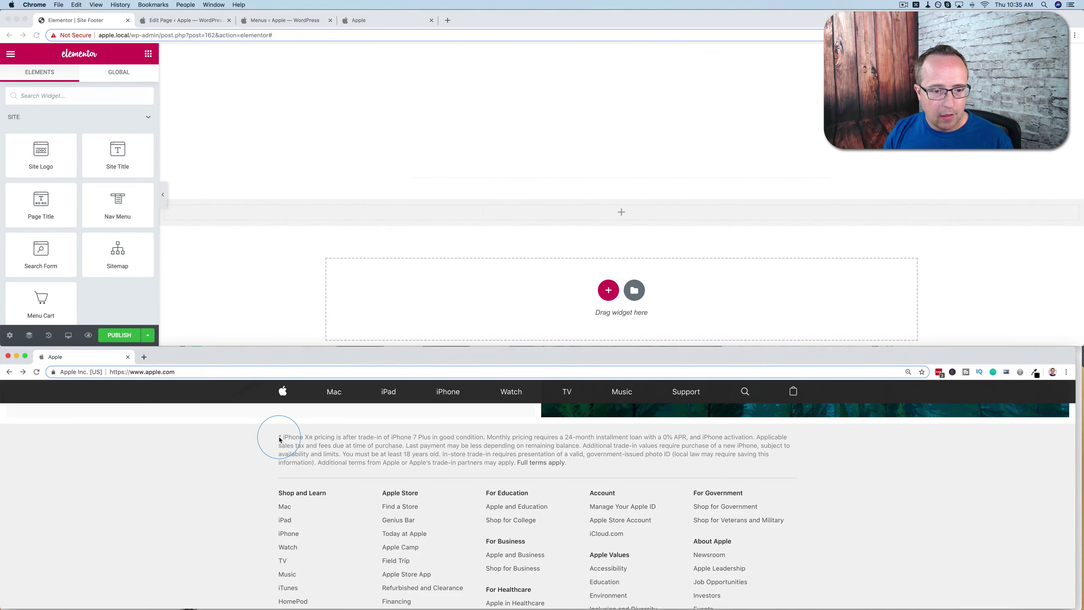
{"action": "left_click_drag", "start_coordinate": [576, 471], "coordinate": [277, 441]}
{"action": "key", "text": "super+c"}
{"action": "right_click", "coordinate": [298, 437]}
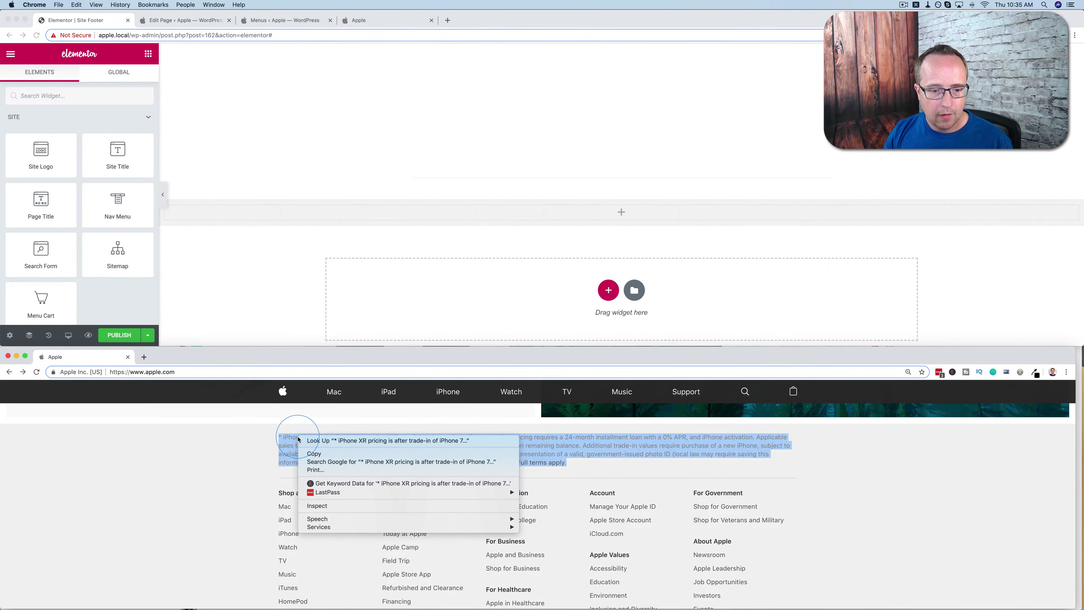
{"action": "left_click", "coordinate": [316, 455]}
Step: Add a Text Editor widget to the gray section of the Site Footer template
{"action": "left_click", "coordinate": [622, 216]}
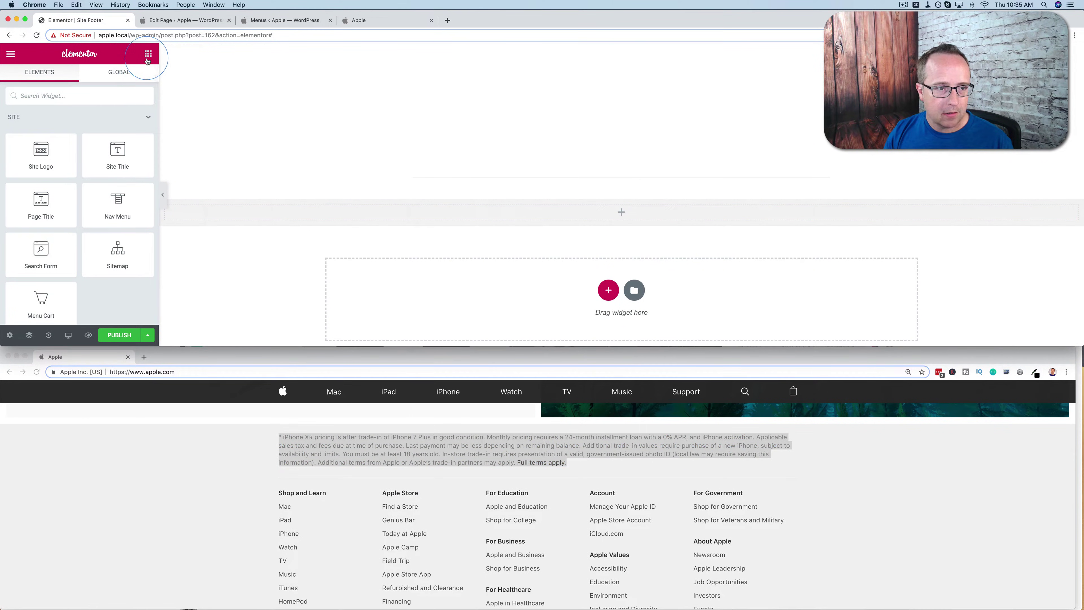
{"action": "scroll", "coordinate": [63, 200], "scroll_direction": "down", "scroll_amount": 10}
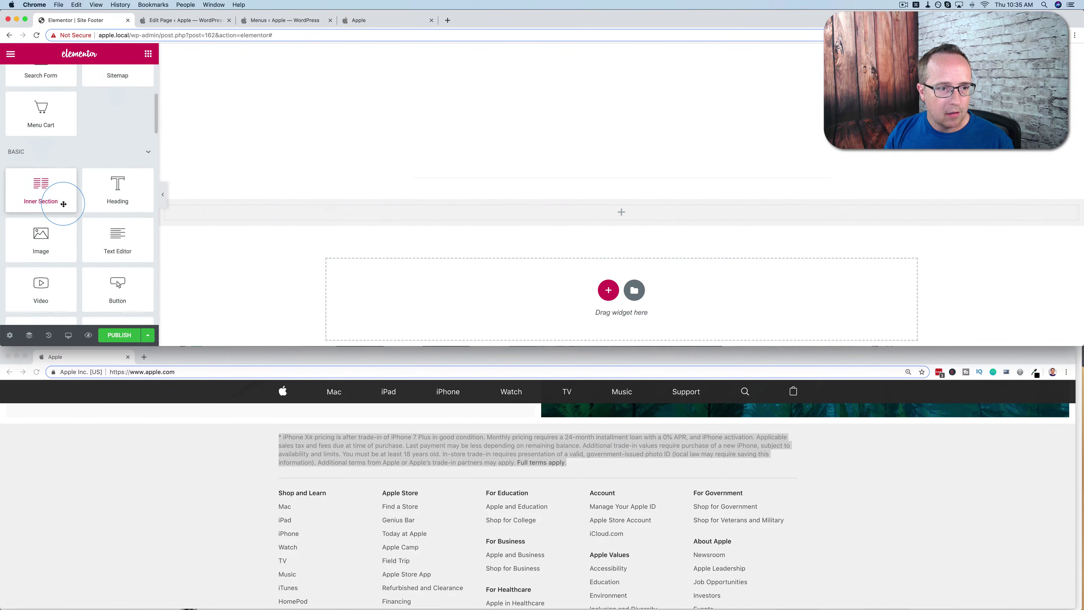
{"action": "left_click_drag", "start_coordinate": [108, 204], "coordinate": [503, 215]}
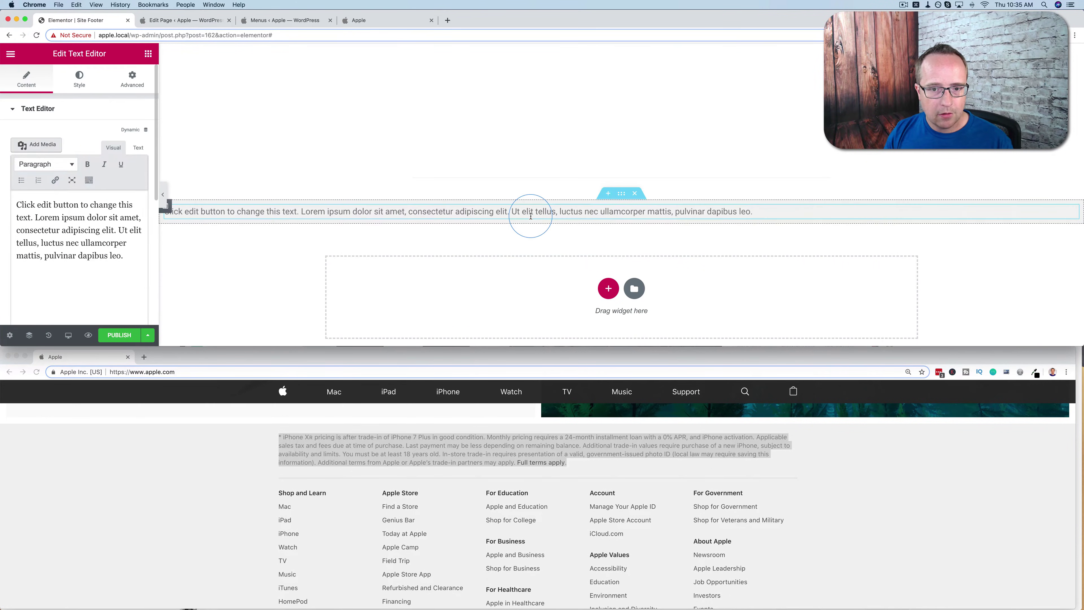
Step: Replace the Text Editor widget's placeholder with the copied iPhone XR disclaimer, using the plain text mode of the editor
{"action": "left_click", "coordinate": [138, 148]}
{"action": "left_click", "coordinate": [102, 221]}
{"action": "key", "text": "super+a"}
{"action": "key", "text": "super+v"}
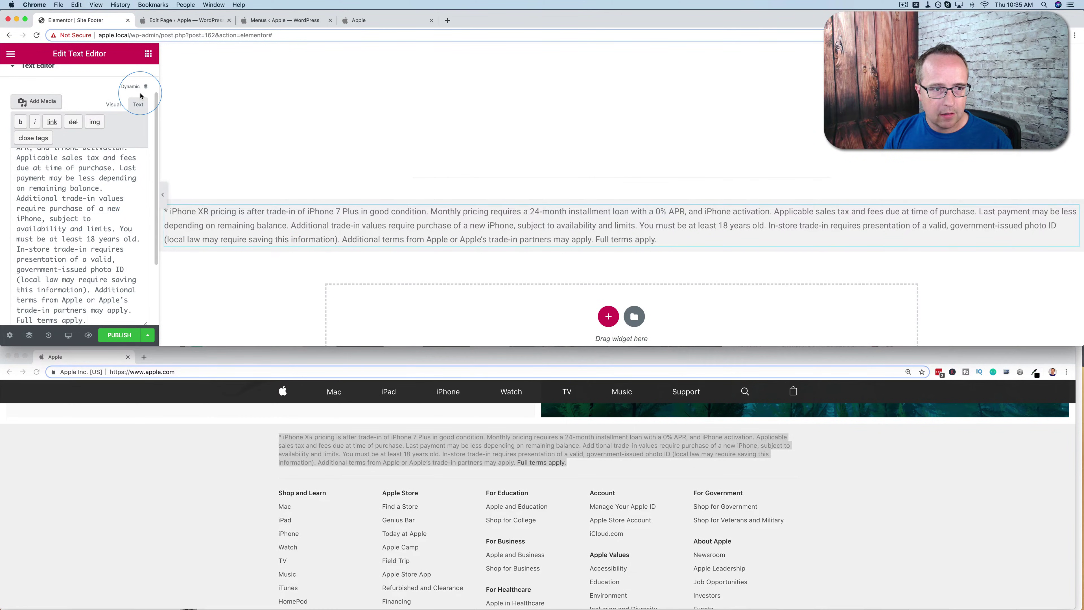
{"action": "scroll", "coordinate": [139, 93], "scroll_direction": "up", "scroll_amount": 2}
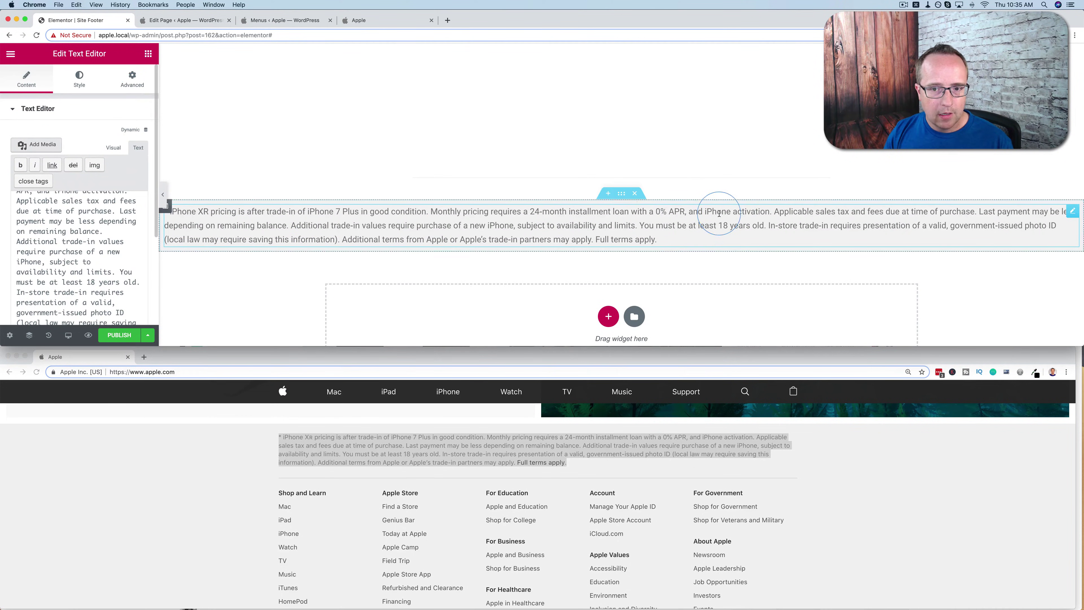
Step: Set the content width of the gray disclaimer section to Boxed
{"action": "left_click", "coordinate": [621, 193]}
{"action": "left_click", "coordinate": [31, 92]}
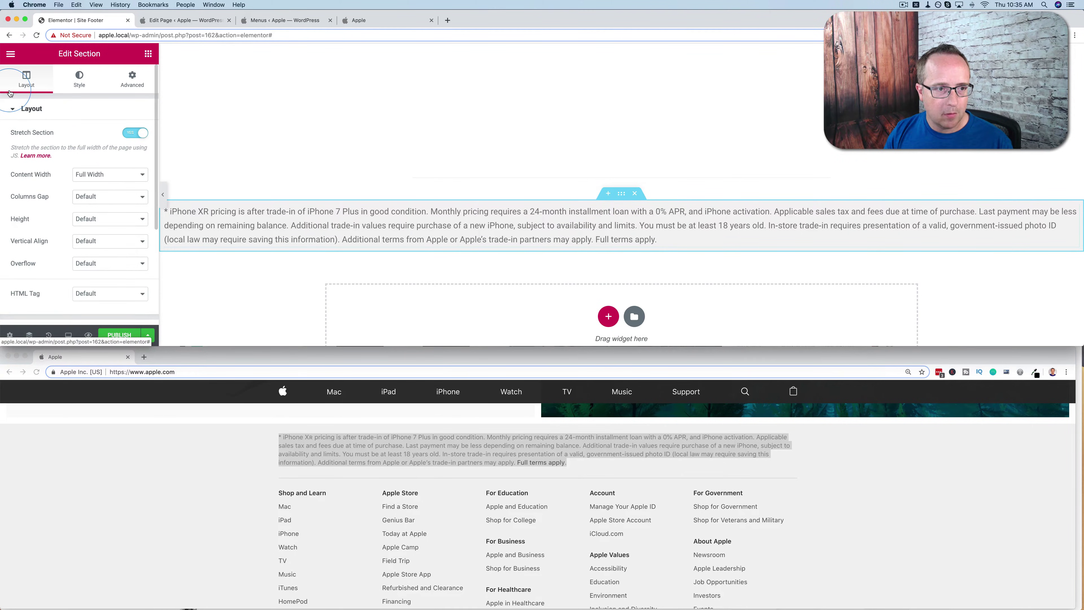
{"action": "left_click", "coordinate": [136, 134]}
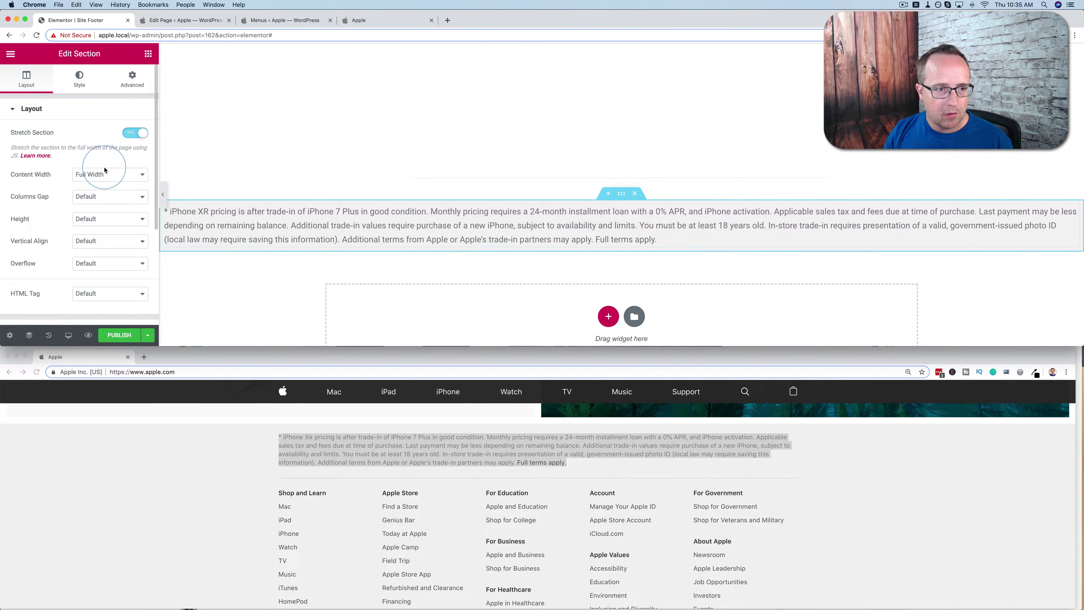
{"action": "left_click", "coordinate": [99, 174]}
{"action": "left_click", "coordinate": [96, 167]}
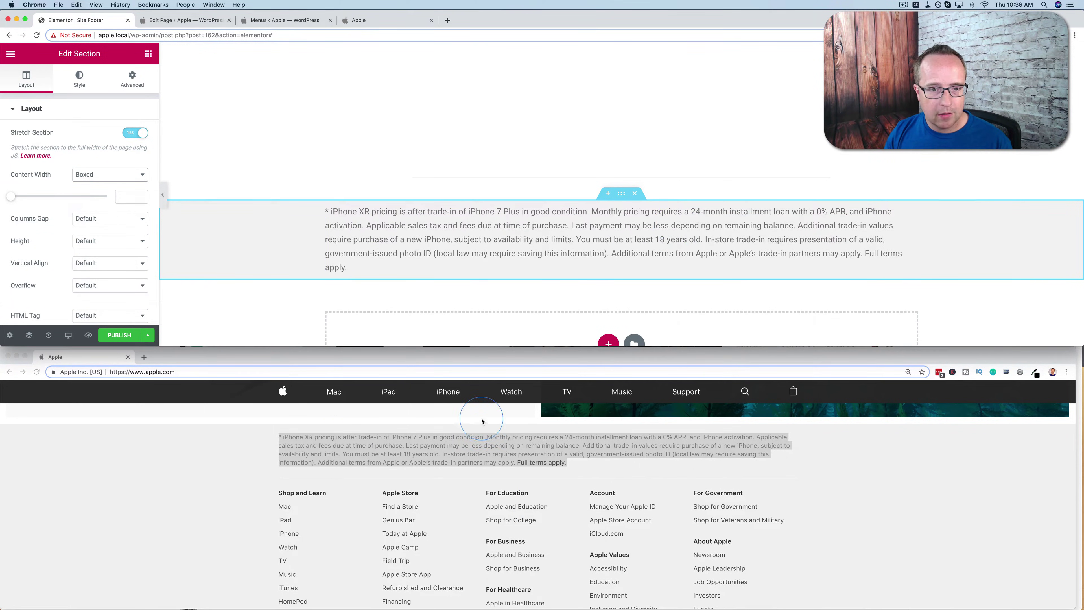
Step: Set the disclaimer text's typography size to 13 px
{"action": "left_click", "coordinate": [370, 227]}
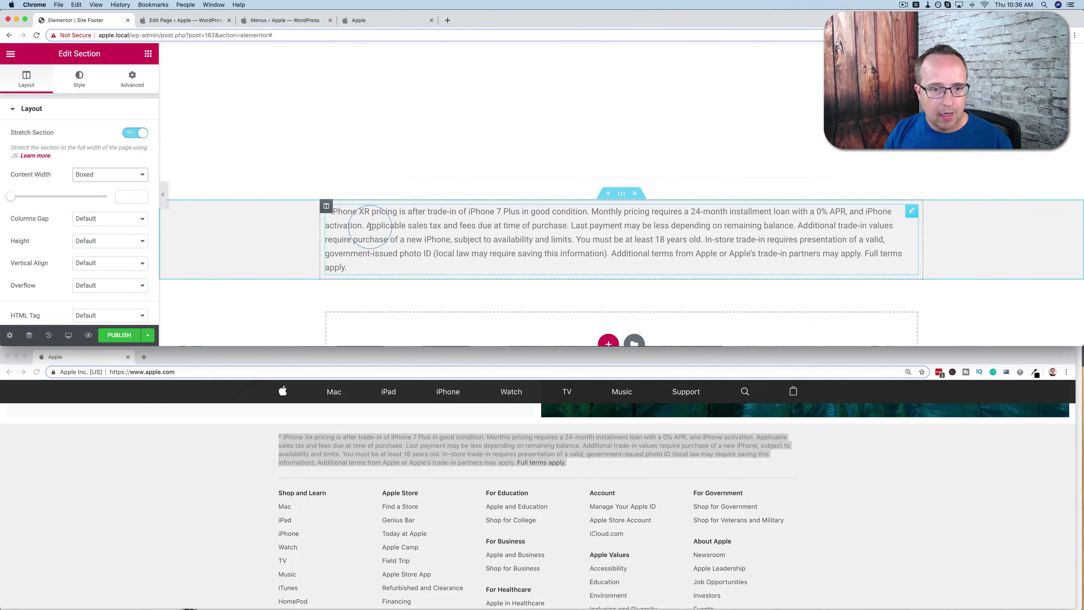
{"action": "left_click", "coordinate": [79, 79]}
{"action": "left_click", "coordinate": [135, 180]}
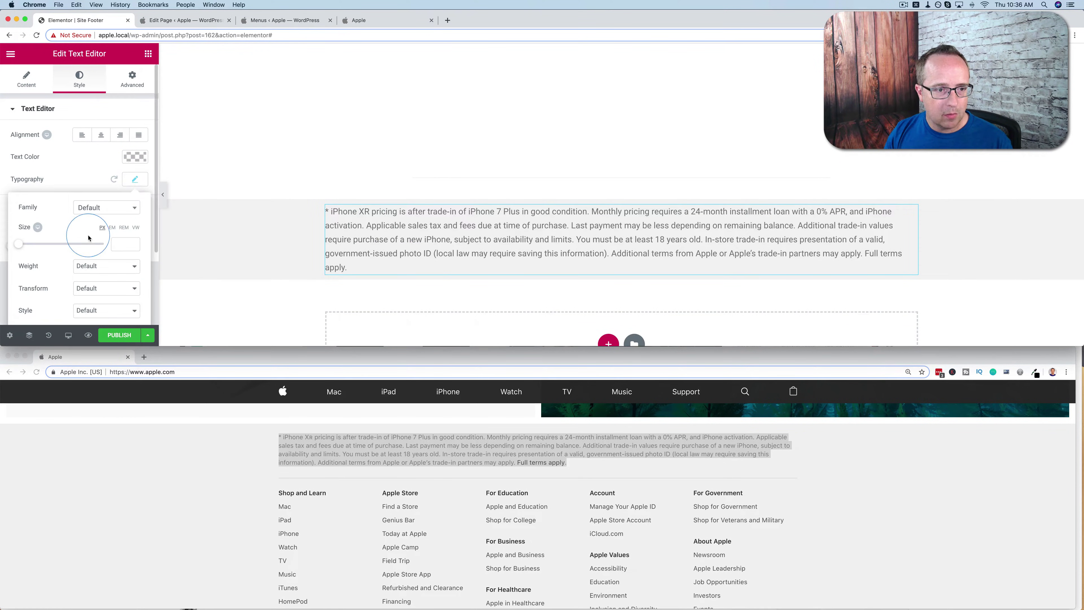
{"action": "left_click", "coordinate": [122, 245]}
{"action": "type", "text": "12"}
{"action": "left_click", "coordinate": [479, 279]}
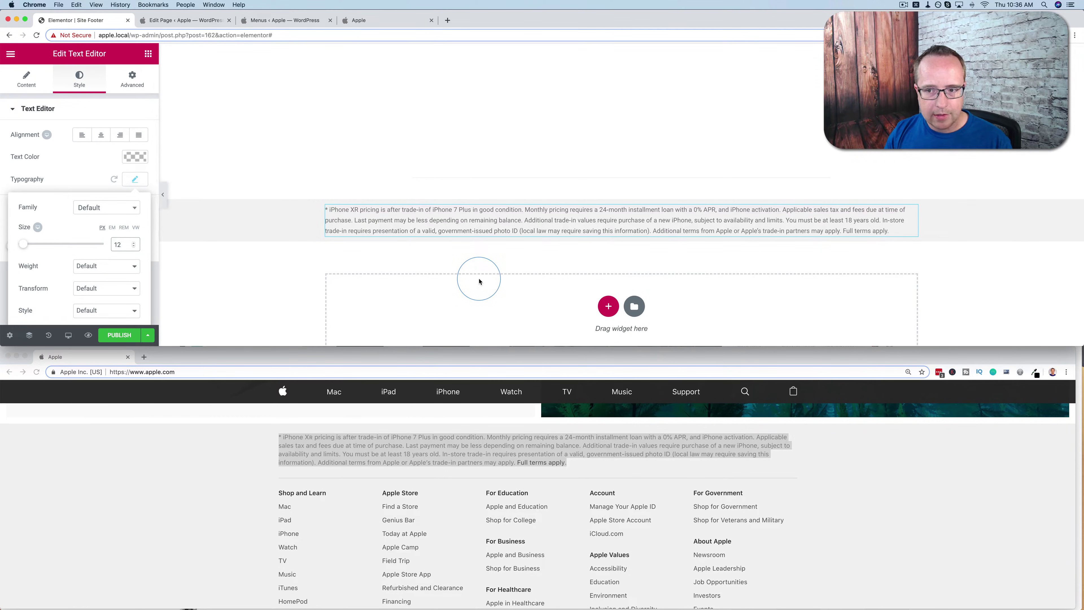
{"action": "left_click", "coordinate": [445, 332]}
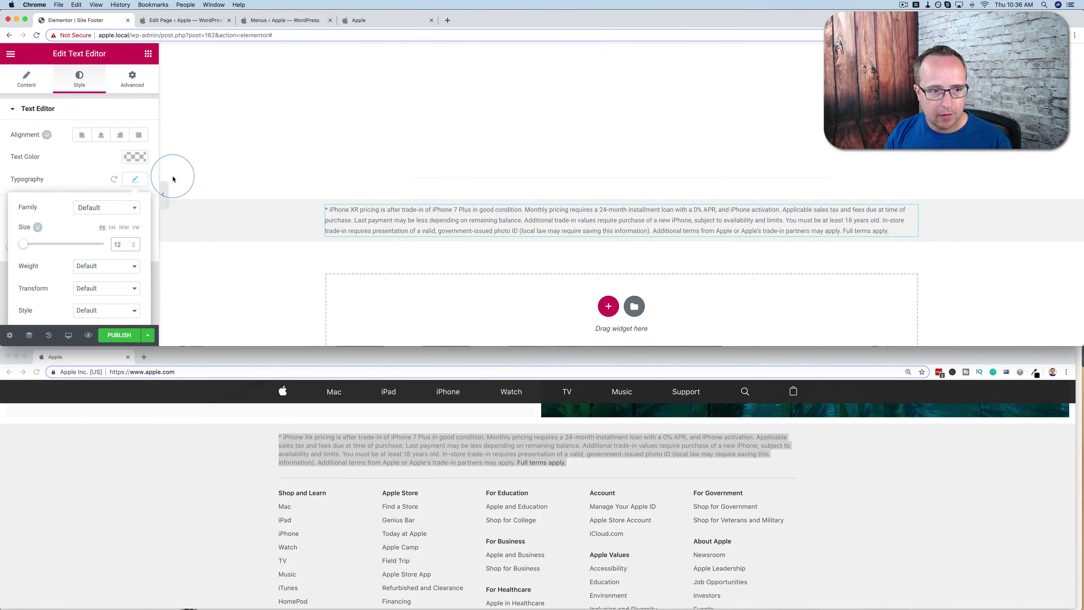
{"action": "left_click", "coordinate": [122, 239]}
{"action": "key", "text": "Up"}
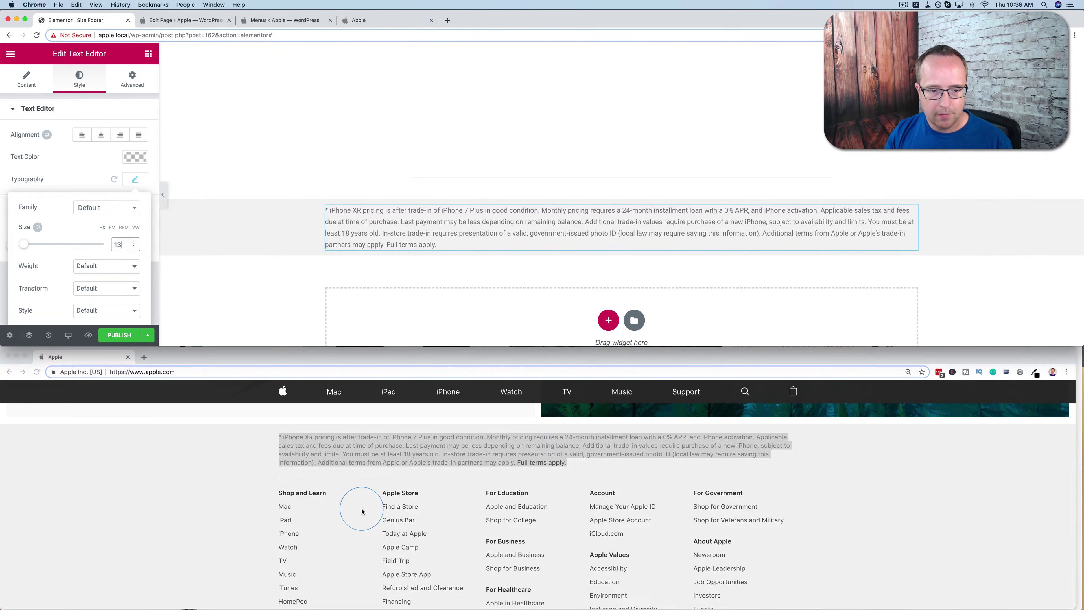
Step: Review the lines under apple.com's disclaimer and add a Divider widget below the disclaimer text in the gray section
{"action": "left_click", "coordinate": [388, 503]}
{"action": "left_click", "coordinate": [360, 485]}
{"action": "scroll", "coordinate": [310, 456], "scroll_direction": "down", "scroll_amount": 2}
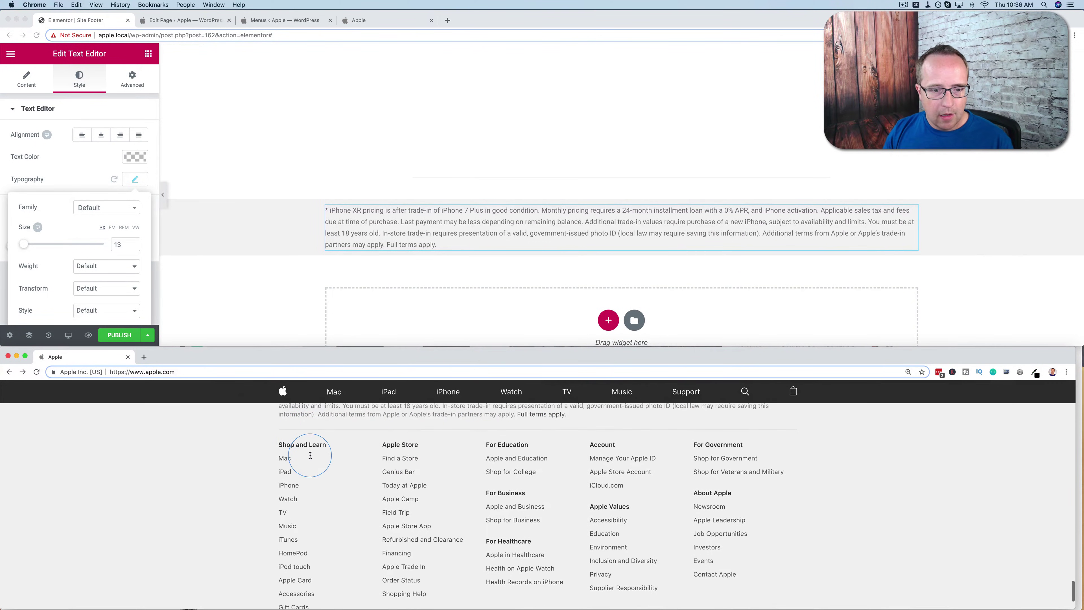
{"action": "scroll", "coordinate": [313, 479], "scroll_direction": "down", "scroll_amount": 1}
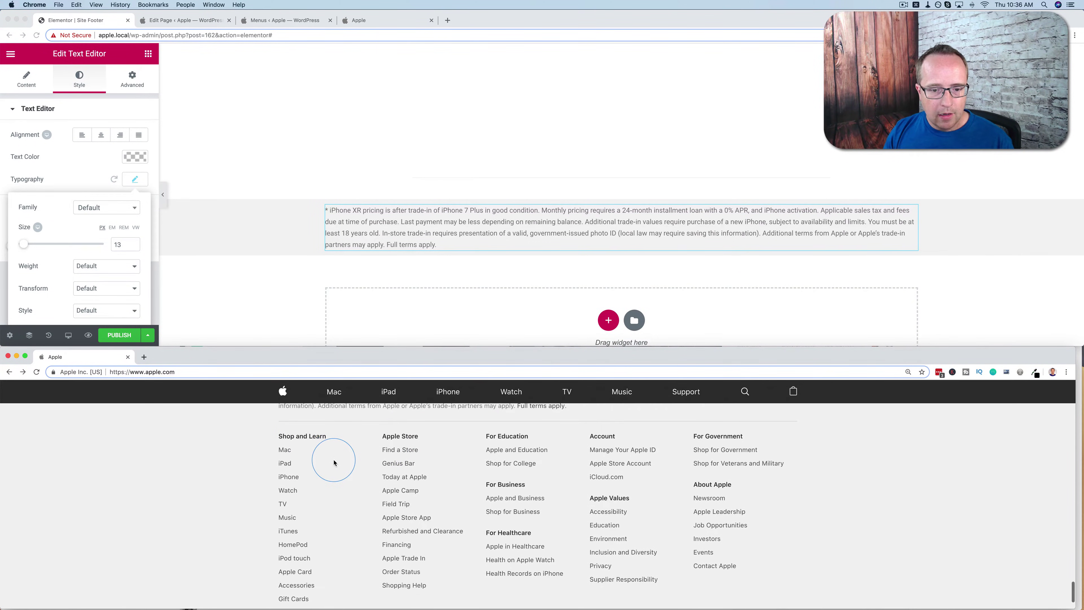
{"action": "left_click", "coordinate": [278, 222]}
{"action": "left_click", "coordinate": [148, 54]}
{"action": "left_click", "coordinate": [82, 95]}
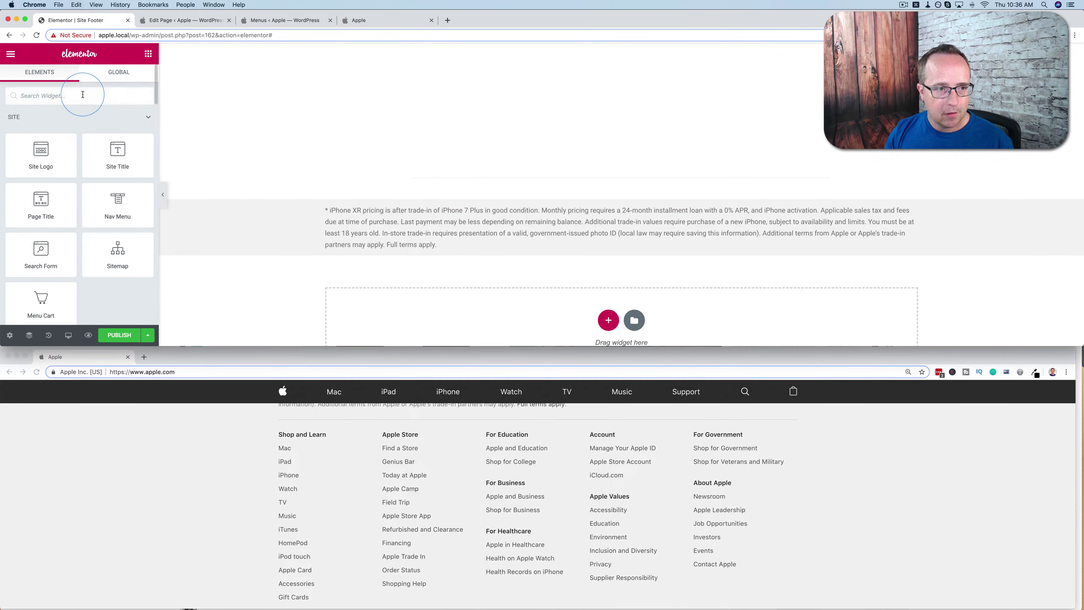
{"action": "type", "text": "divi"}
{"action": "left_click_drag", "start_coordinate": [40, 128], "coordinate": [484, 249]}
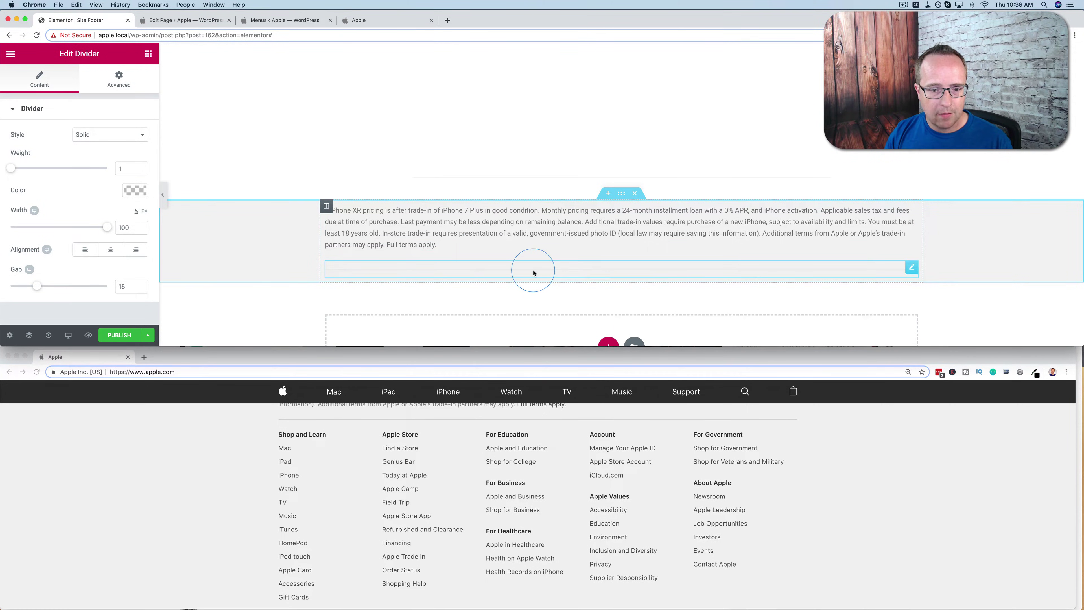
Step: Set the divider's color to the light gray #cecece
{"action": "left_click", "coordinate": [139, 195]}
{"action": "left_click_drag", "start_coordinate": [60, 234], "coordinate": [10, 233]}
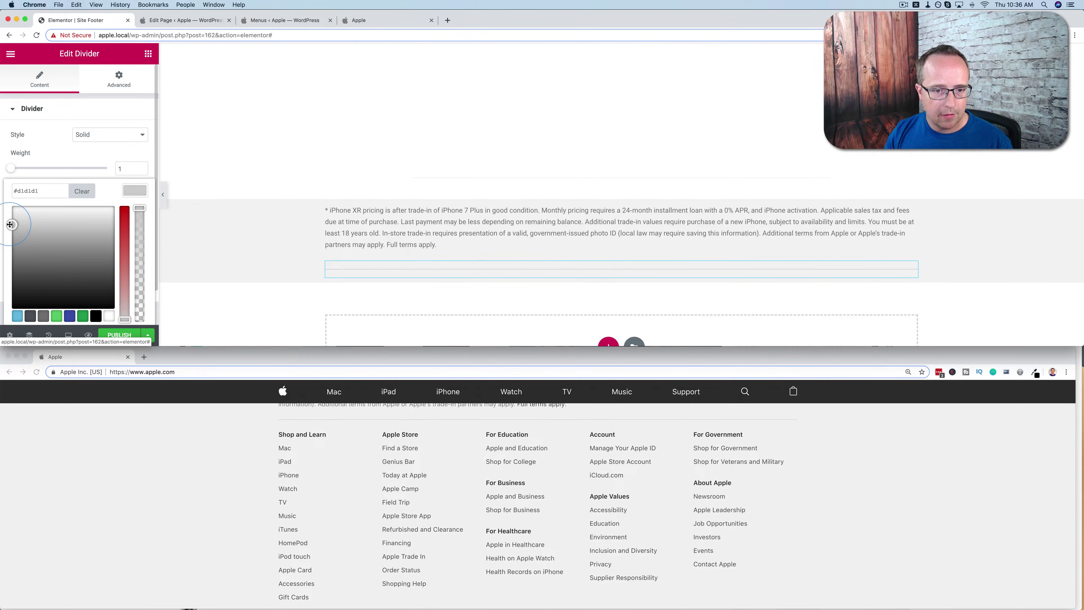
{"action": "left_click", "coordinate": [263, 500]}
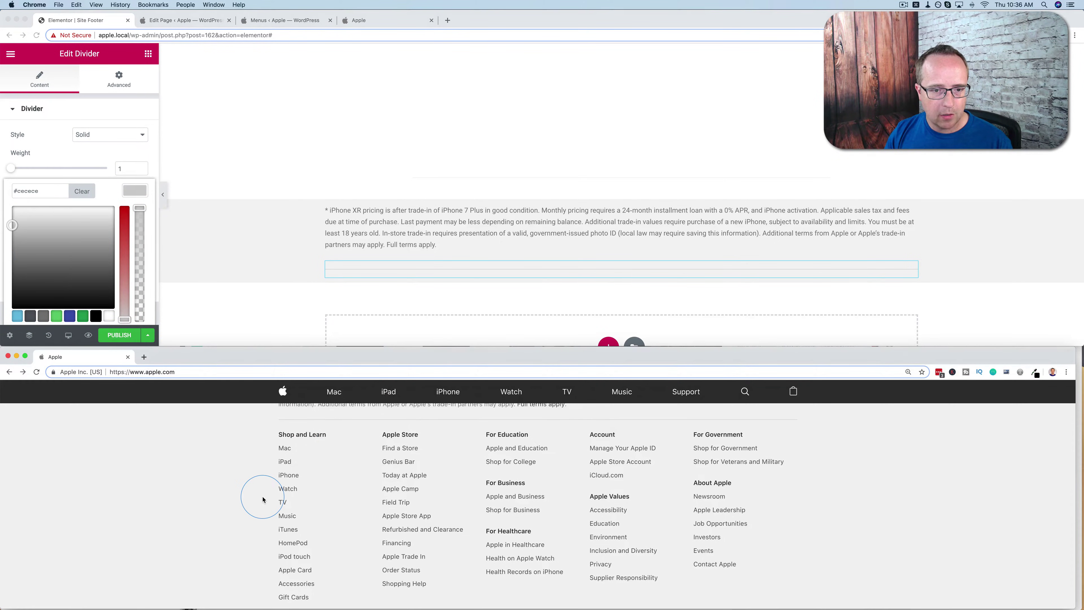
Step: Check apple.com's footer link columns and add a new five-column section below the disclaimer section
{"action": "scroll", "coordinate": [301, 448], "scroll_direction": "down", "scroll_amount": 2}
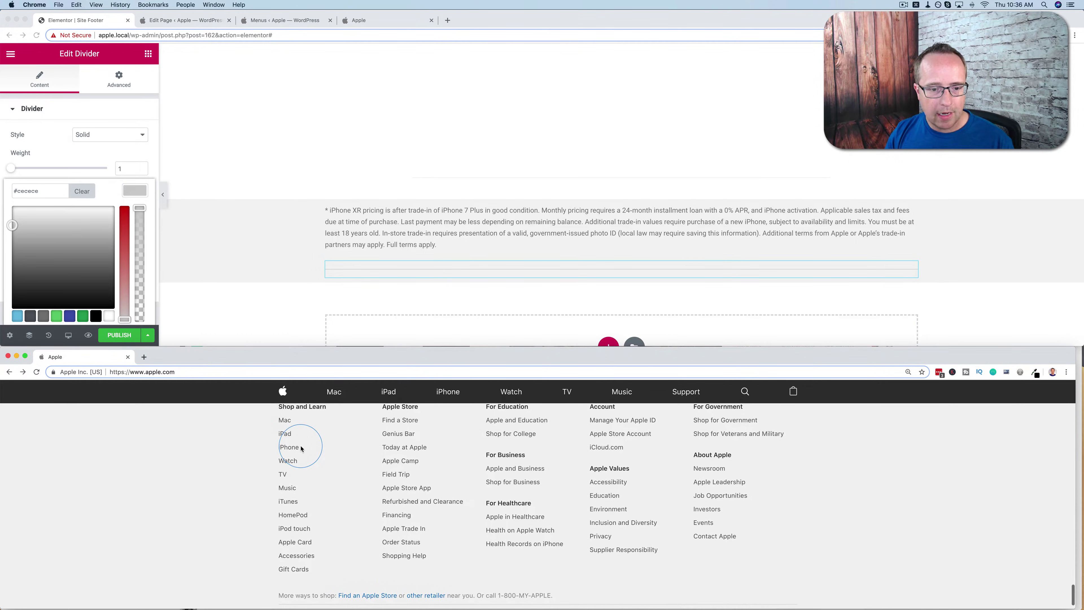
{"action": "scroll", "coordinate": [543, 240], "scroll_direction": "down", "scroll_amount": 2}
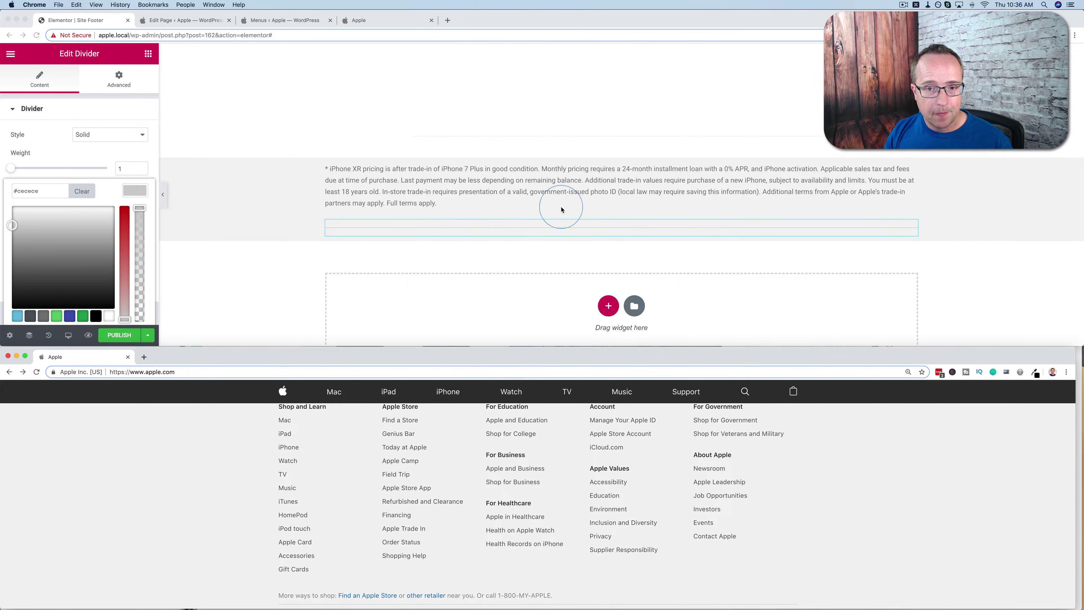
{"action": "left_click", "coordinate": [602, 292]}
{"action": "left_click", "coordinate": [608, 306]}
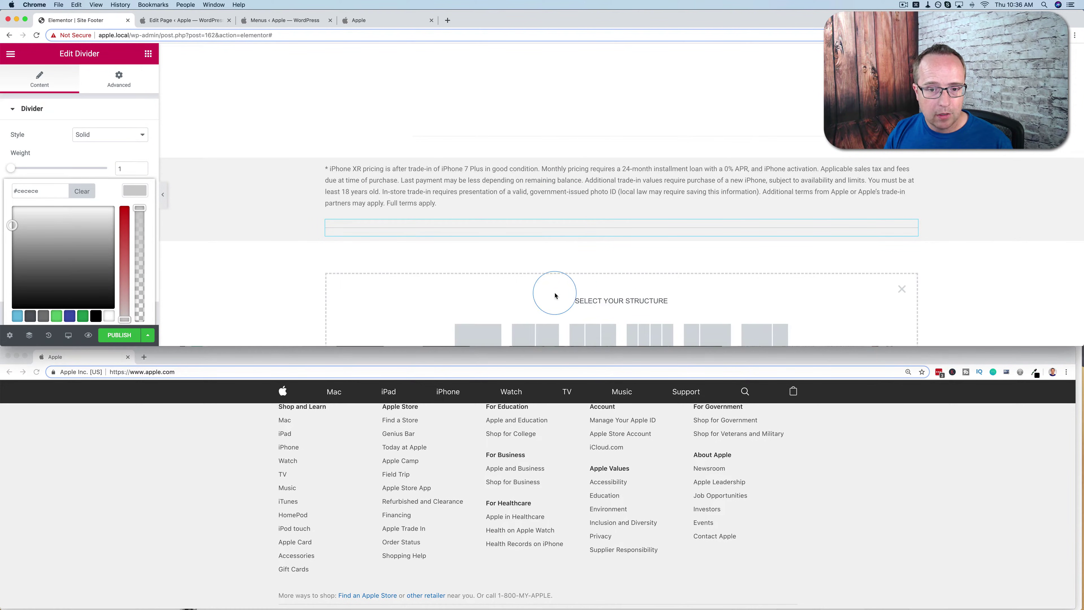
{"action": "left_click", "coordinate": [655, 287]}
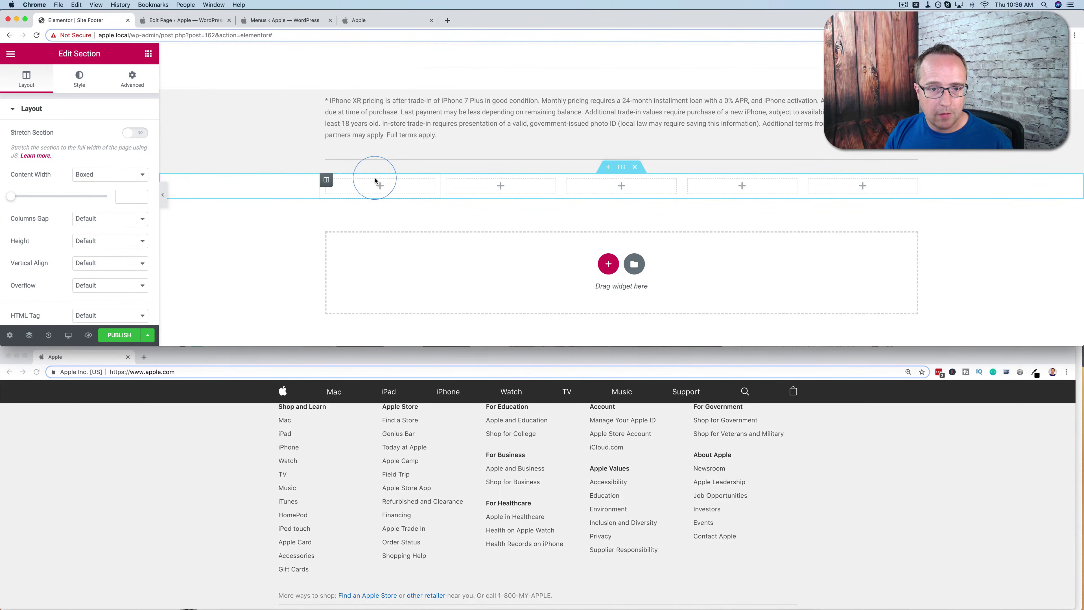
{"action": "left_click", "coordinate": [507, 186]}
{"action": "left_click", "coordinate": [845, 191]}
{"action": "left_click", "coordinate": [719, 193]}
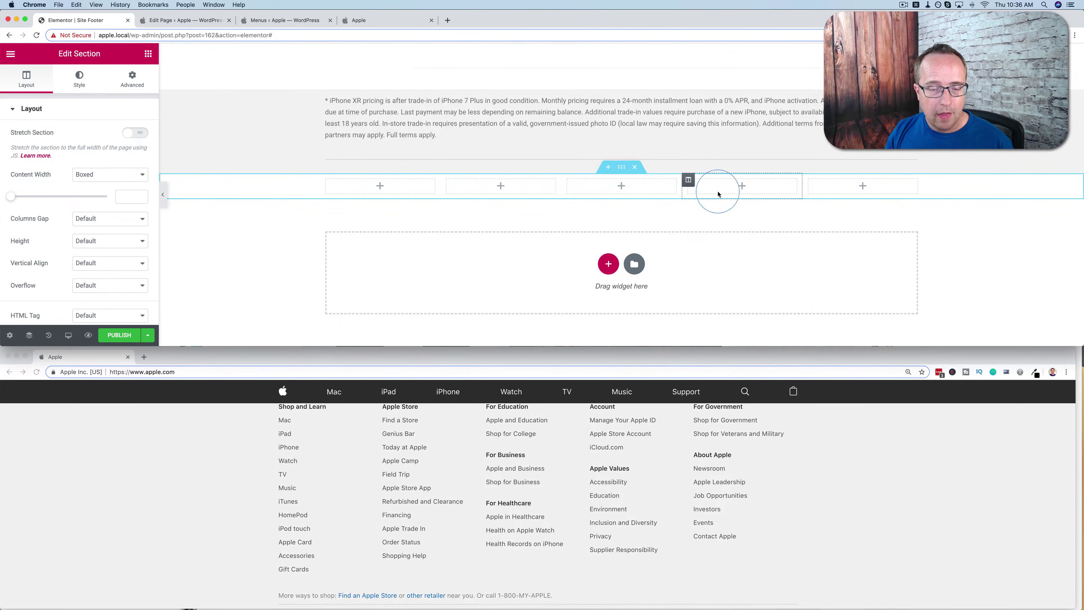
{"action": "left_click", "coordinate": [494, 196]}
Step: Copy the background color's hex code from the disclaimer section's style settings
{"action": "left_click", "coordinate": [598, 110]}
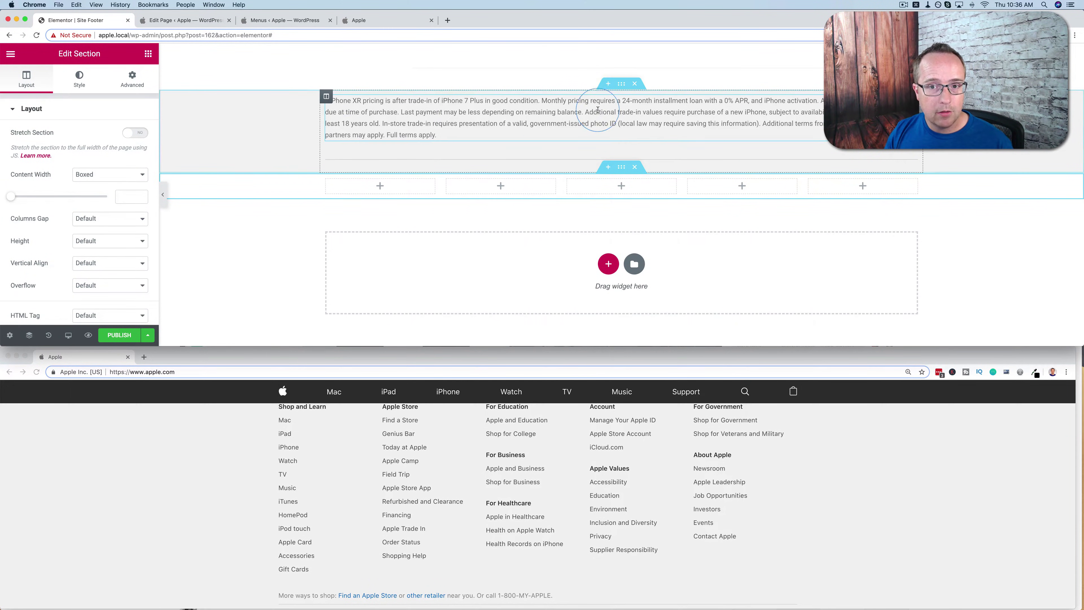
{"action": "left_click", "coordinate": [135, 132]}
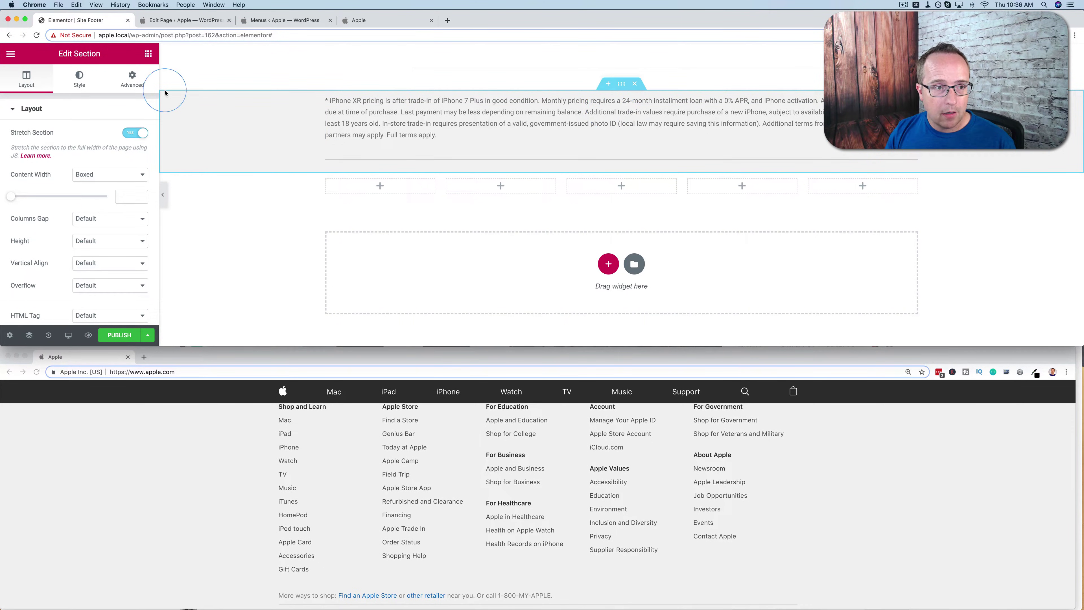
{"action": "left_click", "coordinate": [80, 86]}
{"action": "left_click", "coordinate": [85, 157]}
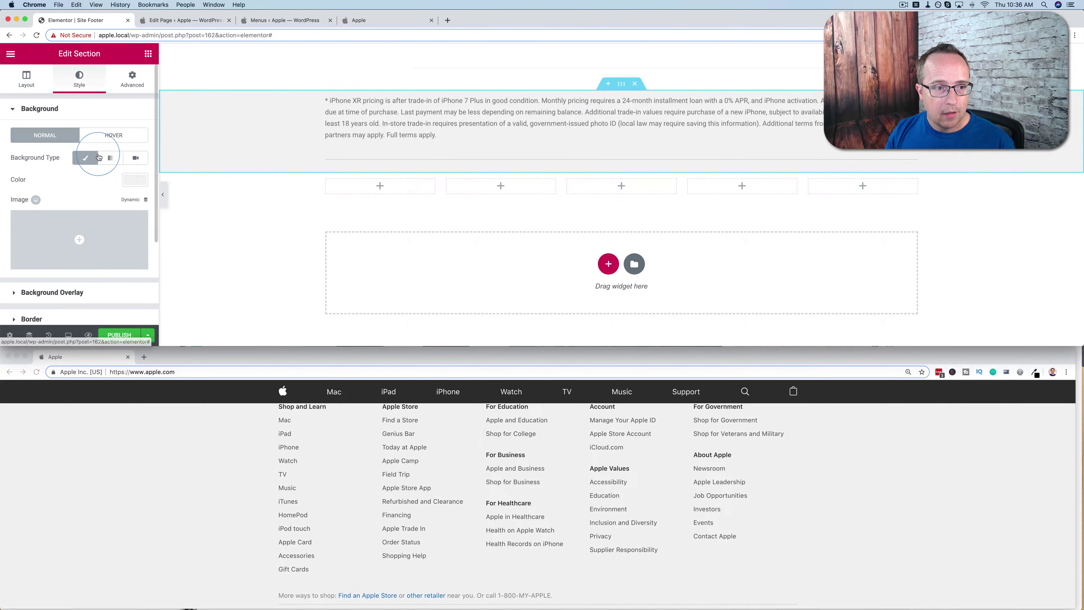
{"action": "left_click", "coordinate": [133, 180]}
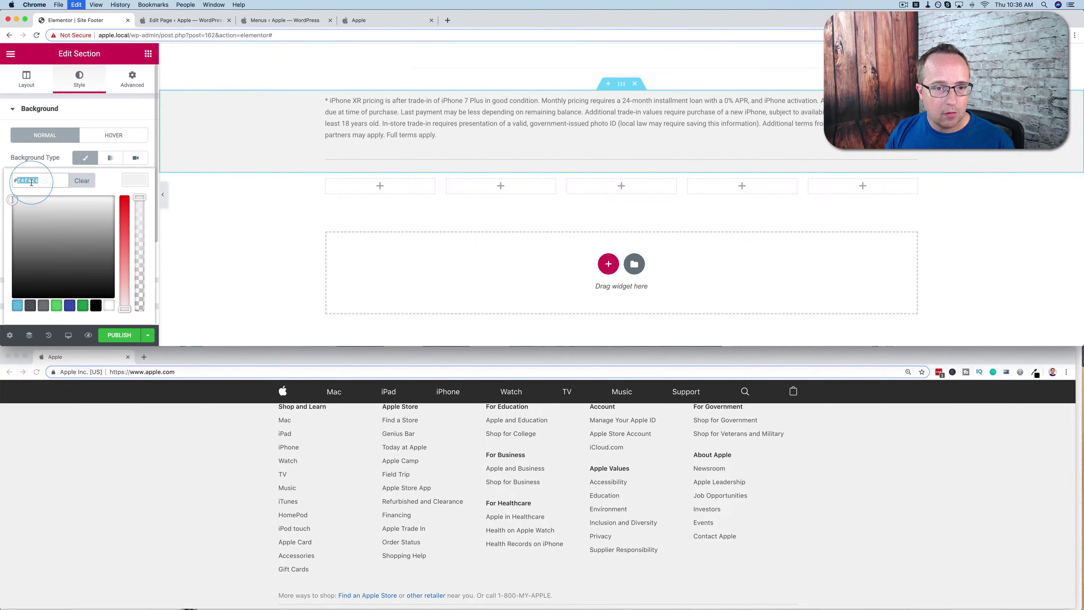
Step: Set the five-column section's background type to Classic with the color #f4f4f4
{"action": "left_click", "coordinate": [634, 189]}
{"action": "left_click", "coordinate": [619, 168]}
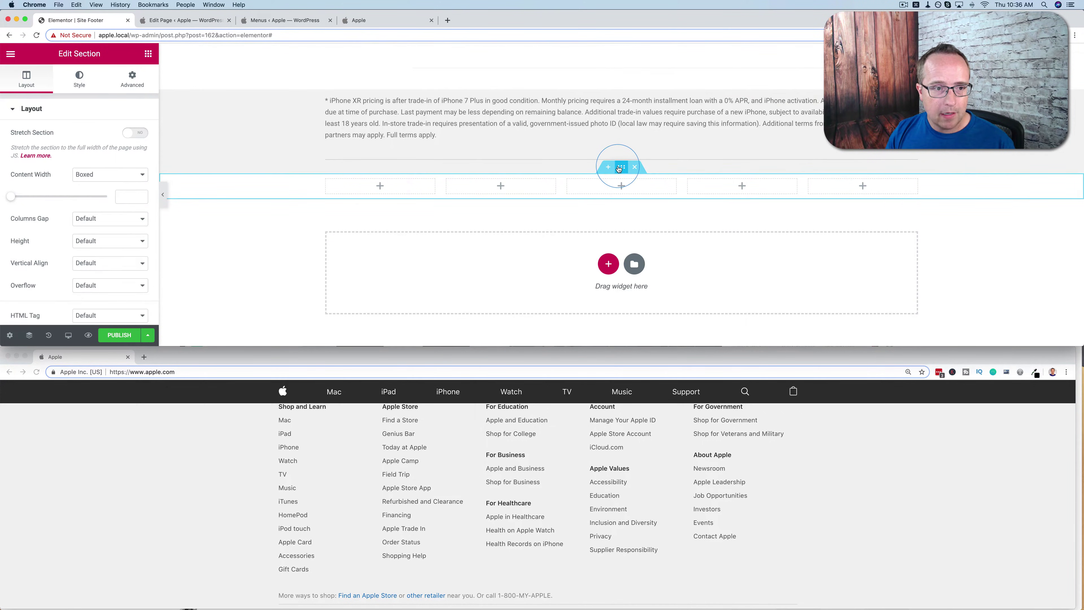
{"action": "left_click", "coordinate": [80, 79]}
{"action": "left_click", "coordinate": [90, 162]}
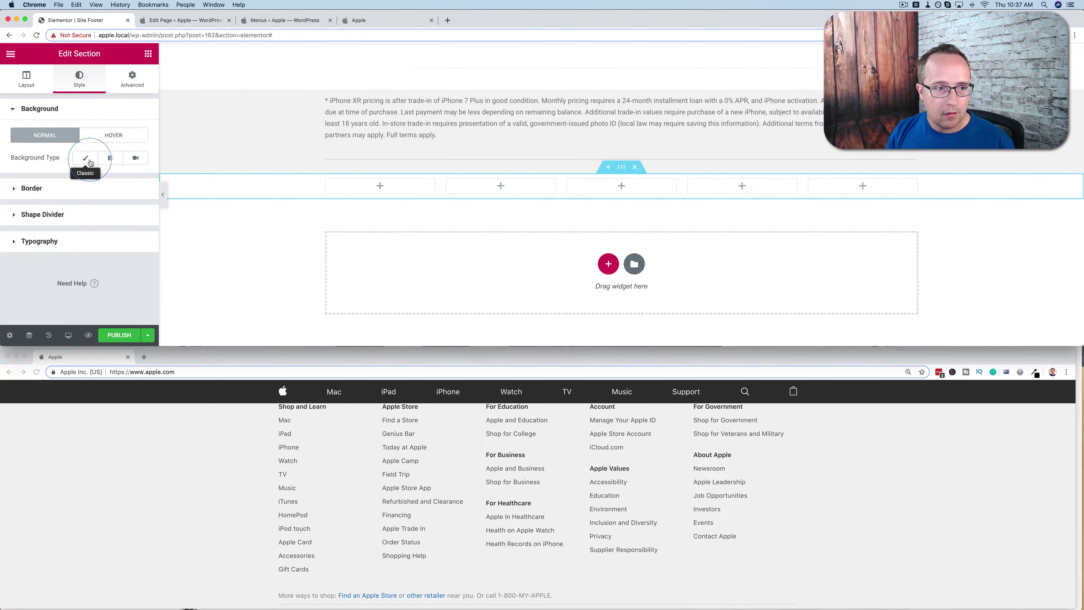
{"action": "left_click", "coordinate": [135, 180]}
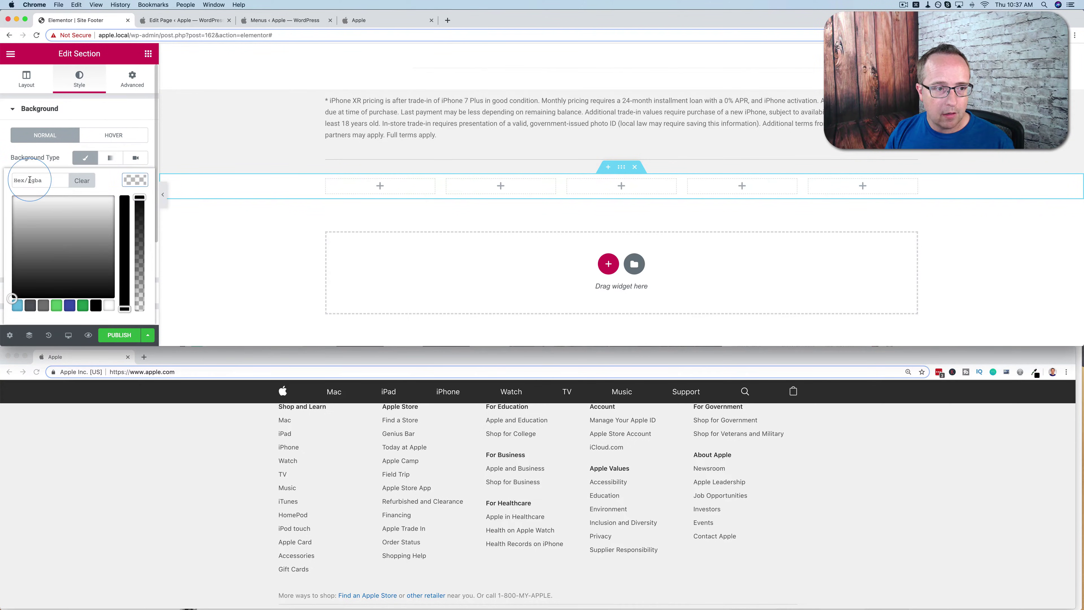
{"action": "type", "text": "#f4f4f4"}
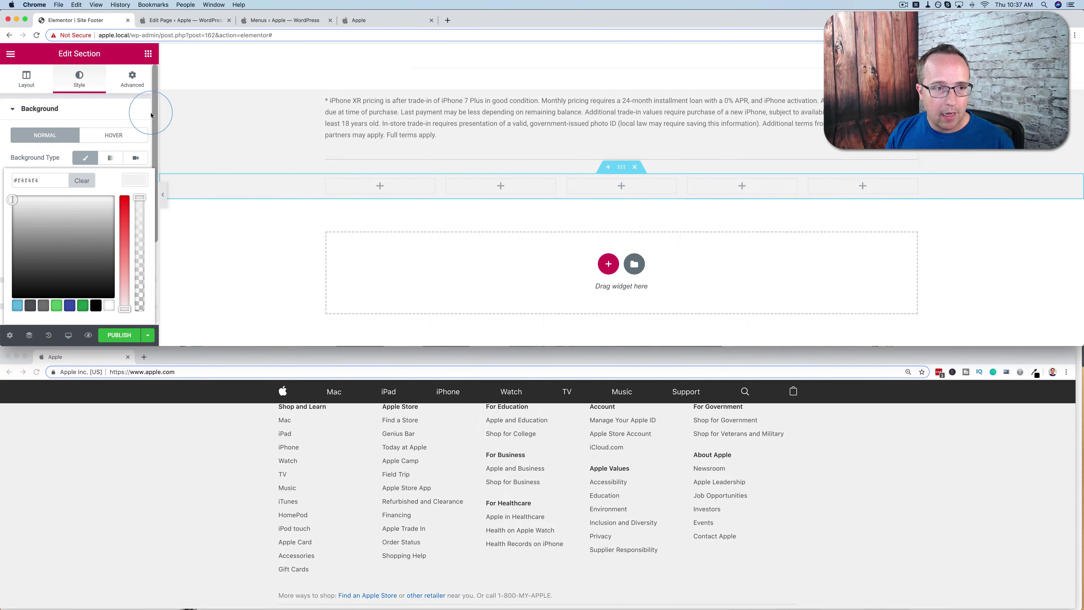
Step: Find the Nav Menu widget and add it to the first column of the five-column section
{"action": "left_click", "coordinate": [148, 53]}
{"action": "left_click", "coordinate": [56, 95]}
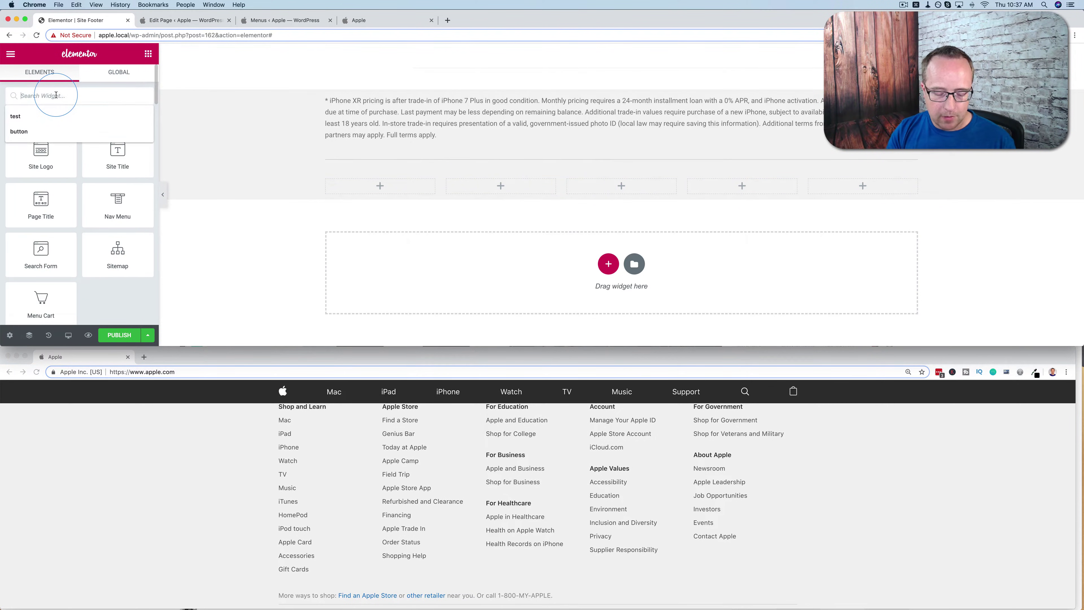
{"action": "type", "text": "nav"}
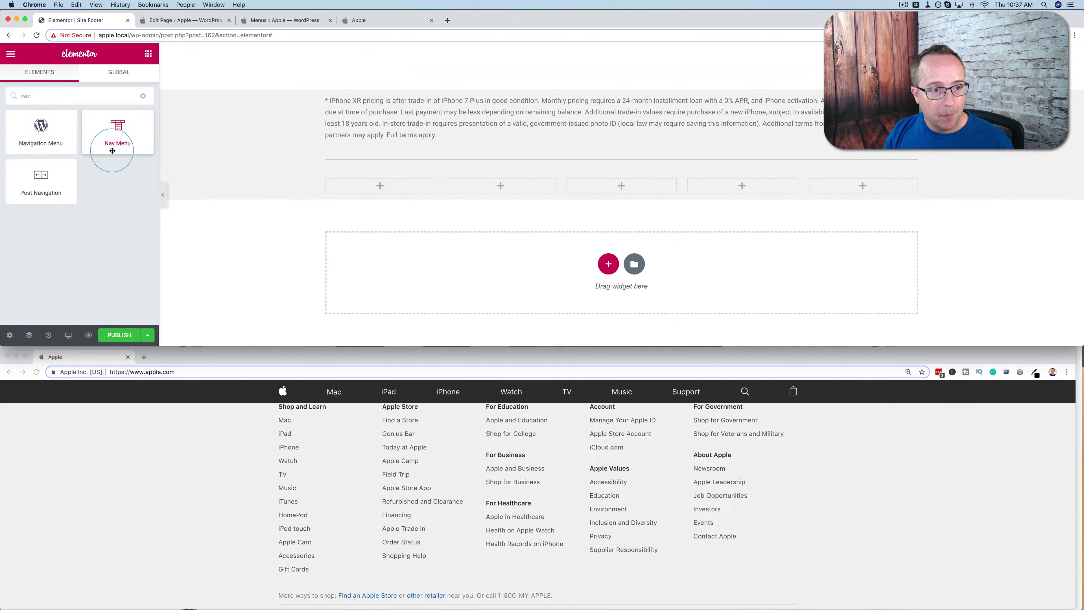
{"action": "left_click_drag", "start_coordinate": [117, 133], "coordinate": [382, 191]}
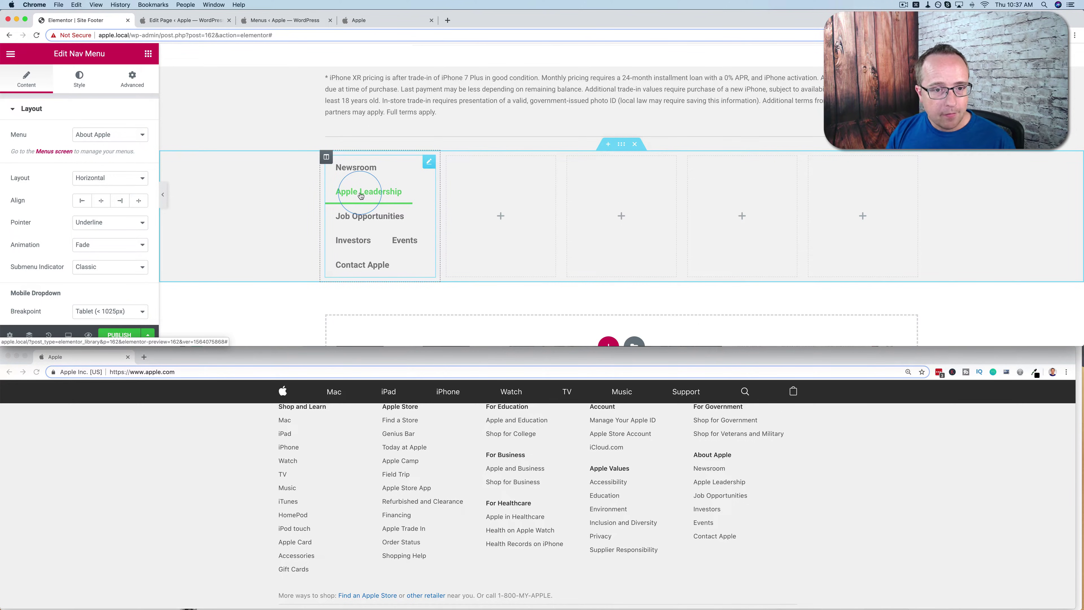
Step: Assign the Shop and Learn menu to the first column's Nav Menu and set its layout to Vertical
{"action": "scroll", "coordinate": [234, 491], "scroll_direction": "up", "scroll_amount": 1}
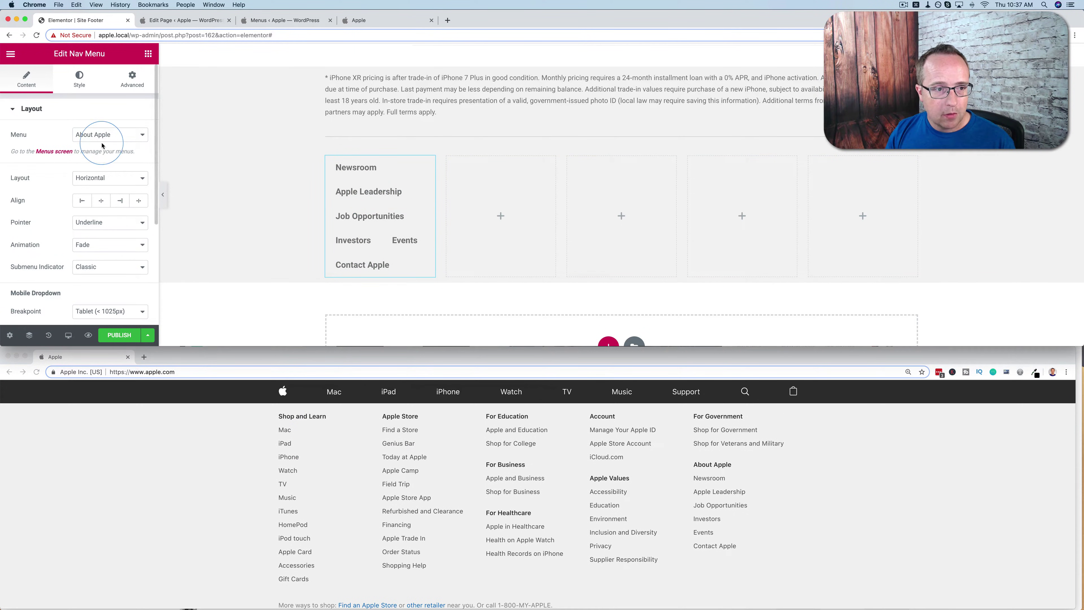
{"action": "left_click", "coordinate": [694, 466]}
{"action": "left_click_drag", "start_coordinate": [331, 423], "coordinate": [276, 422]}
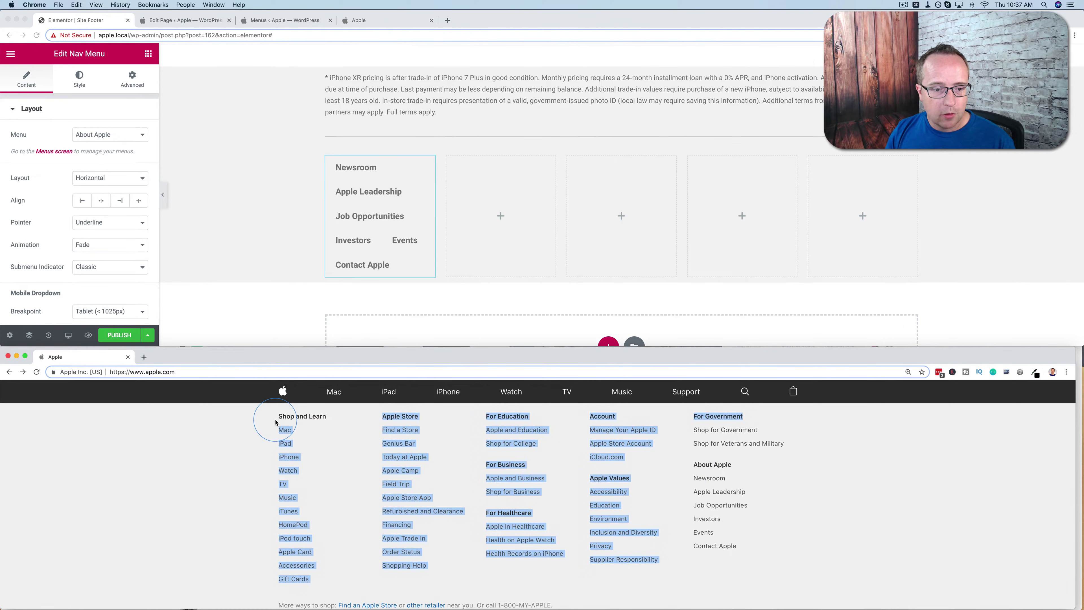
{"action": "left_click", "coordinate": [137, 135]}
{"action": "left_click", "coordinate": [137, 135]}
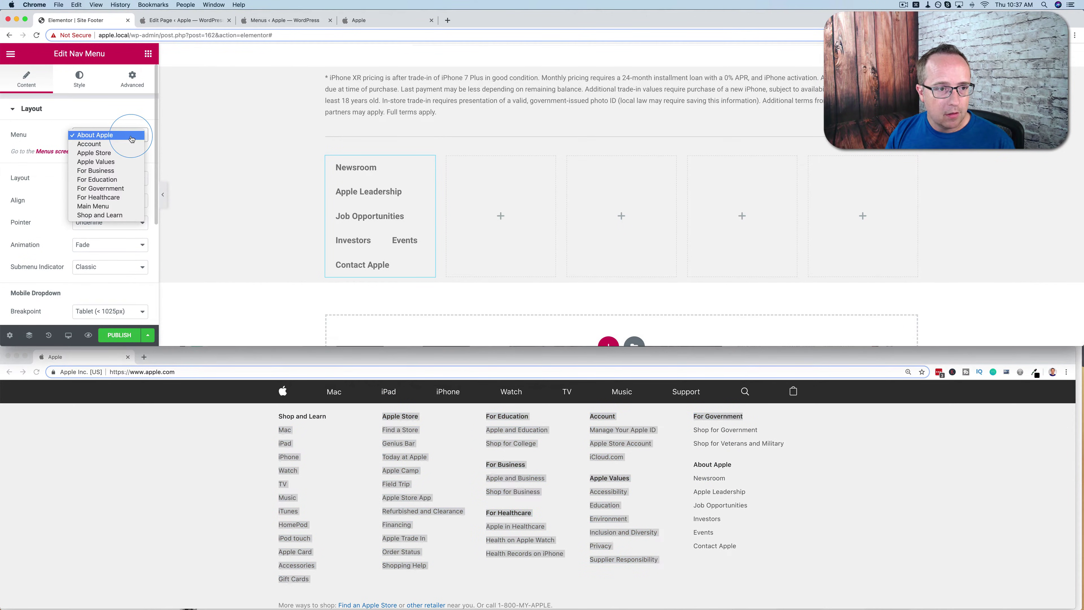
{"action": "left_click", "coordinate": [97, 216]}
{"action": "scroll", "coordinate": [337, 214], "scroll_direction": "down", "scroll_amount": 2}
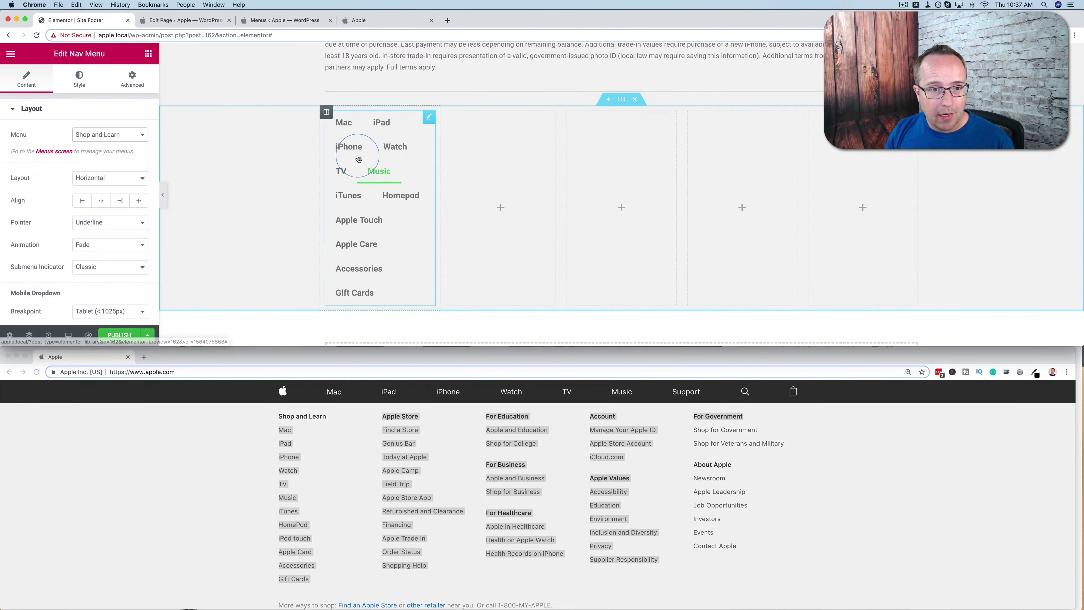
{"action": "left_click", "coordinate": [98, 179]}
{"action": "left_click", "coordinate": [95, 188]}
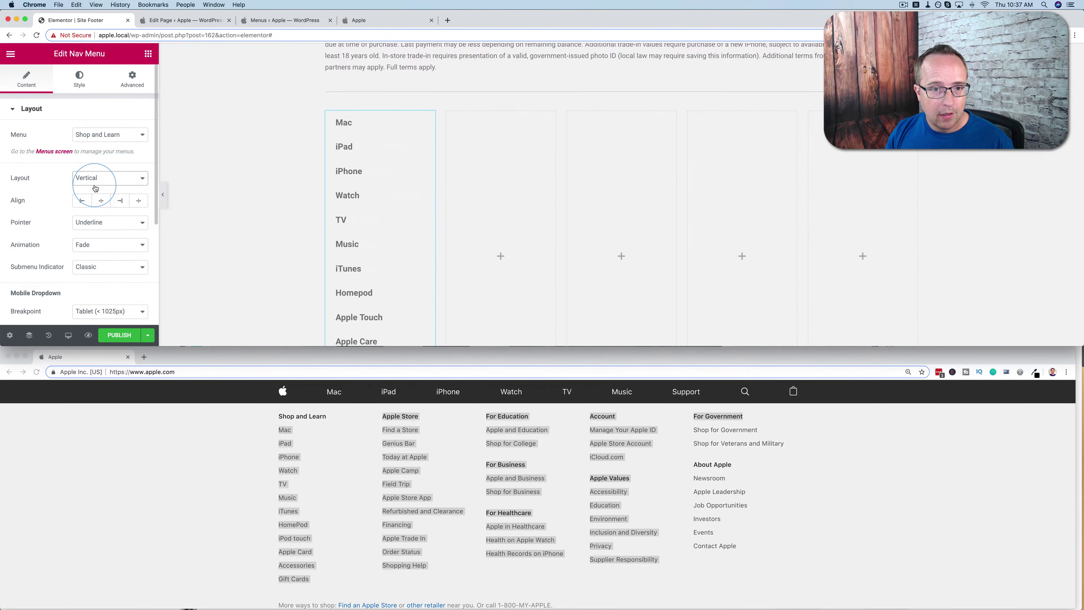
Step: Set the Nav Menu's main menu typography to weight 400 and size 13 px
{"action": "scroll", "coordinate": [330, 270], "scroll_direction": "down", "scroll_amount": 1}
{"action": "scroll", "coordinate": [330, 269], "scroll_direction": "down", "scroll_amount": 1}
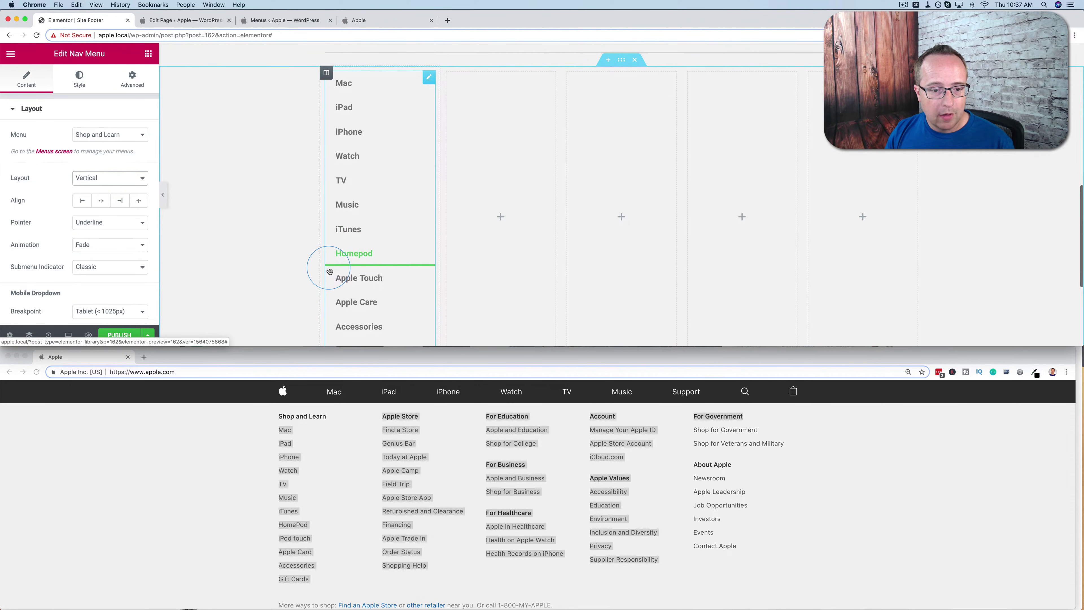
{"action": "scroll", "coordinate": [235, 424], "scroll_direction": "down", "scroll_amount": 1}
{"action": "scroll", "coordinate": [135, 280], "scroll_direction": "down", "scroll_amount": 3}
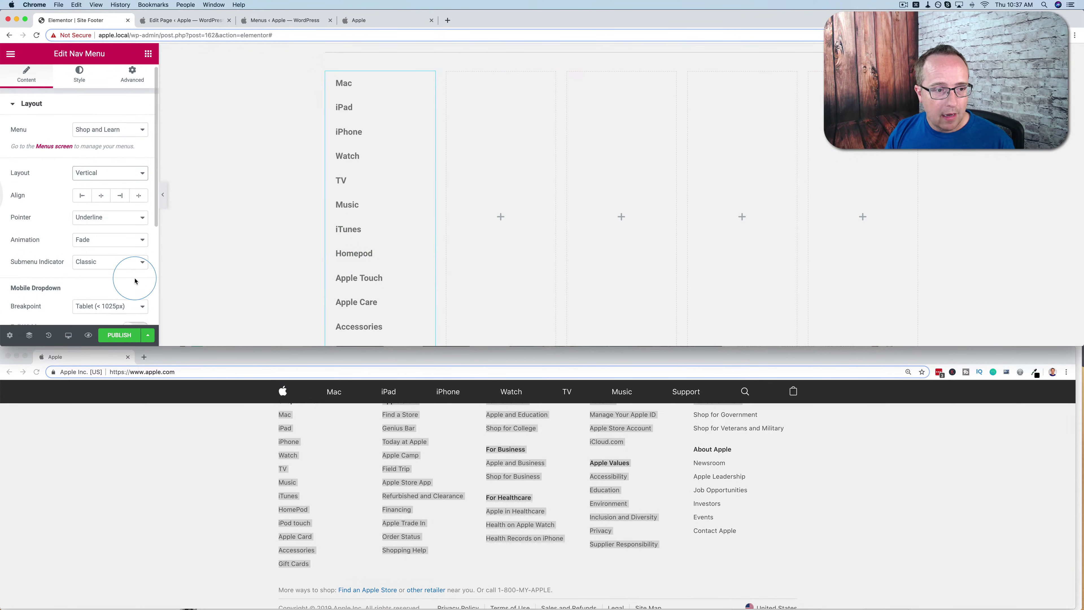
{"action": "scroll", "coordinate": [135, 280], "scroll_direction": "up", "scroll_amount": 3}
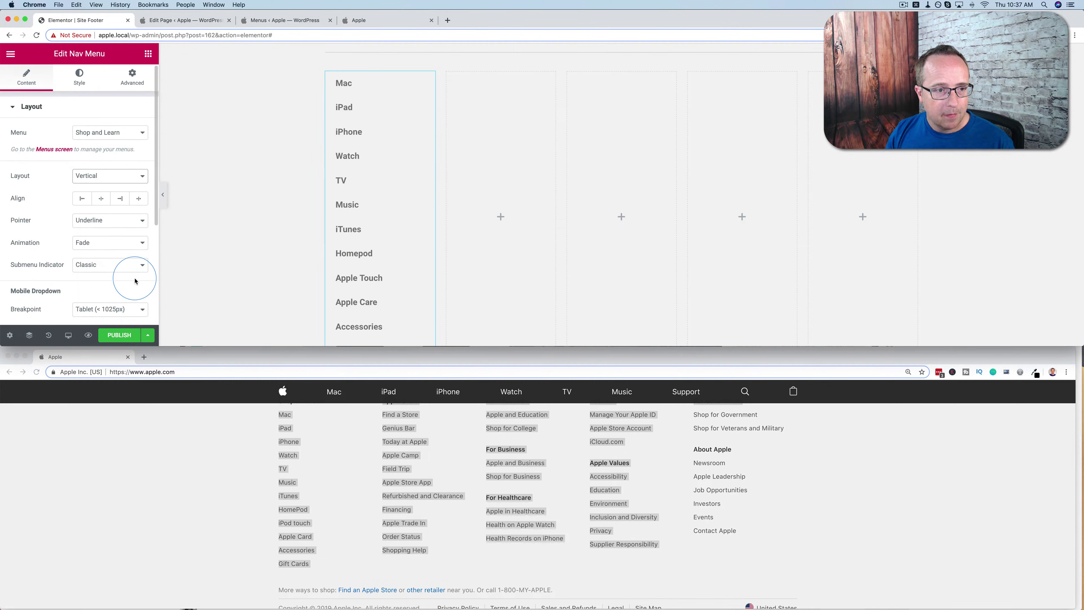
{"action": "left_click", "coordinate": [79, 83]}
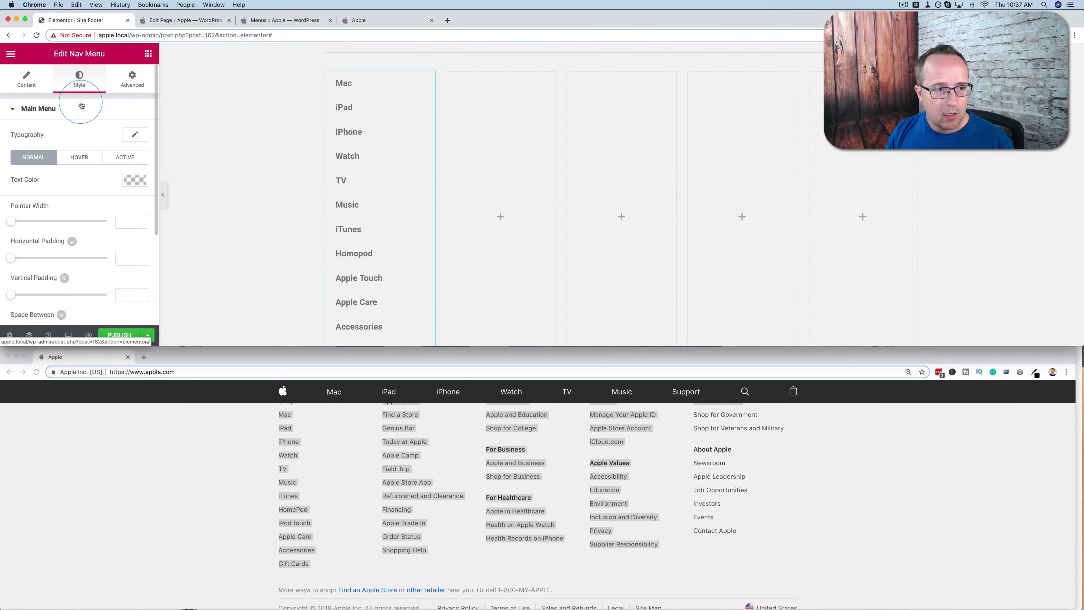
{"action": "left_click", "coordinate": [135, 134]}
{"action": "left_click", "coordinate": [82, 222]}
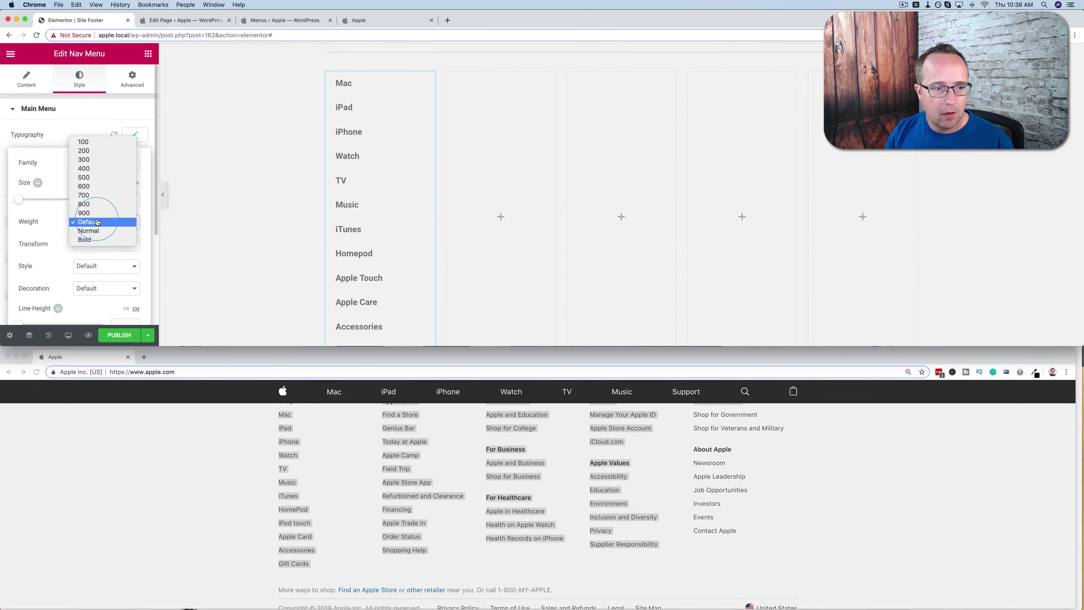
{"action": "left_click", "coordinate": [94, 171]}
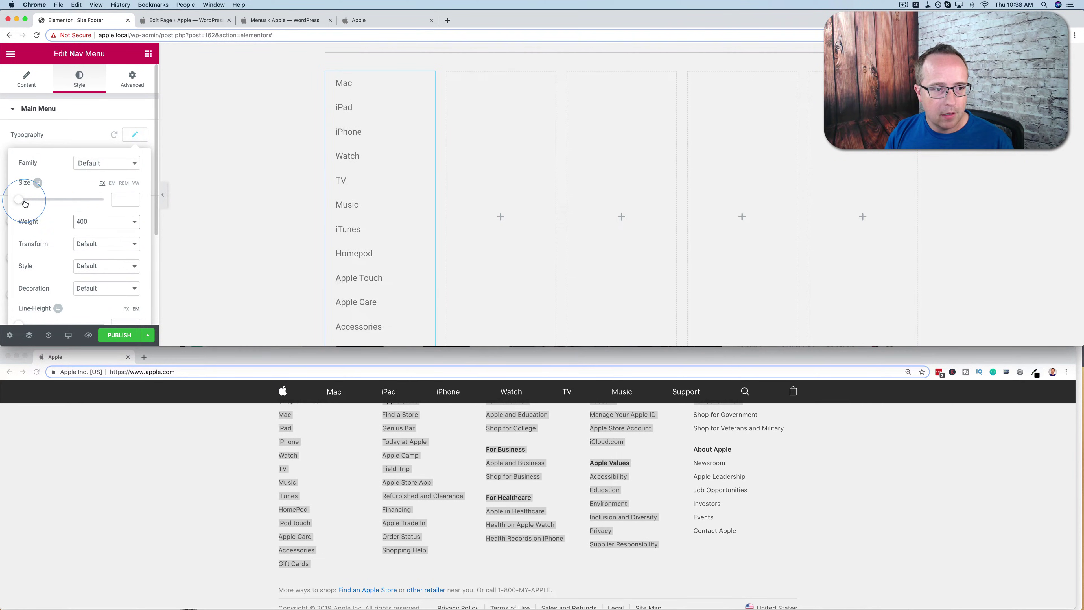
{"action": "left_click_drag", "start_coordinate": [19, 203], "coordinate": [23, 204]}
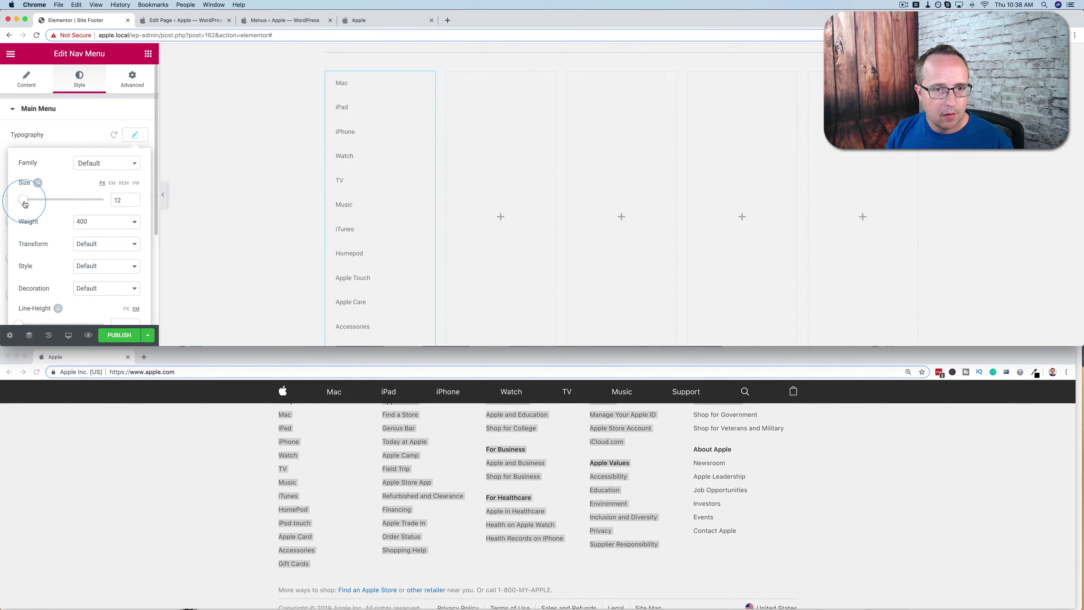
{"action": "left_click_drag", "start_coordinate": [25, 204], "coordinate": [25, 204]}
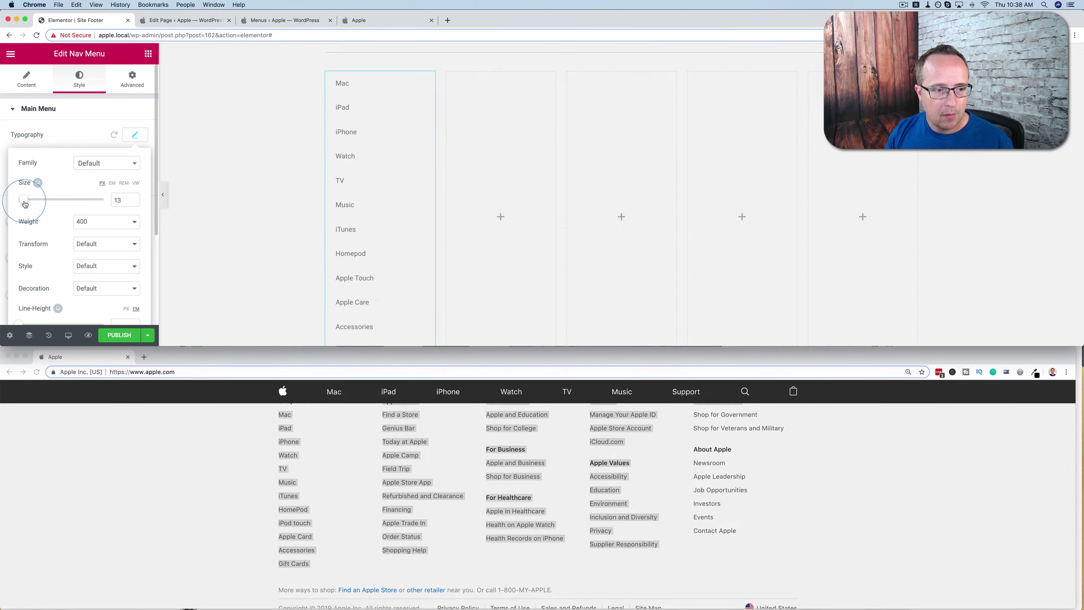
{"action": "left_click", "coordinate": [135, 140]}
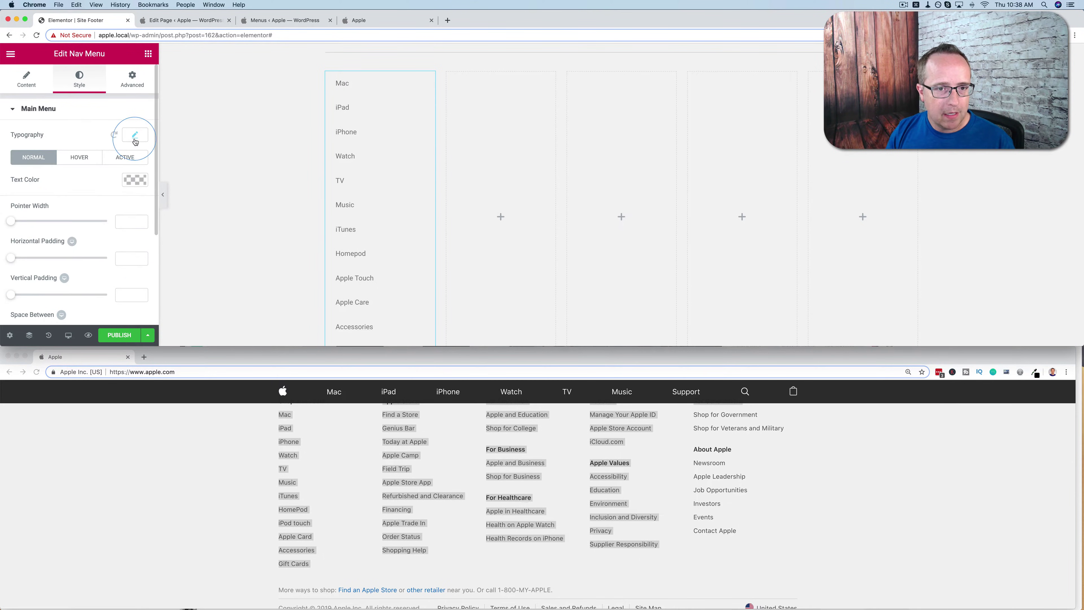
Step: Set the Nav Menu's horizontal padding to 0, vertical padding to 2 and space between to 0
{"action": "scroll", "coordinate": [80, 189], "scroll_direction": "down", "scroll_amount": 2}
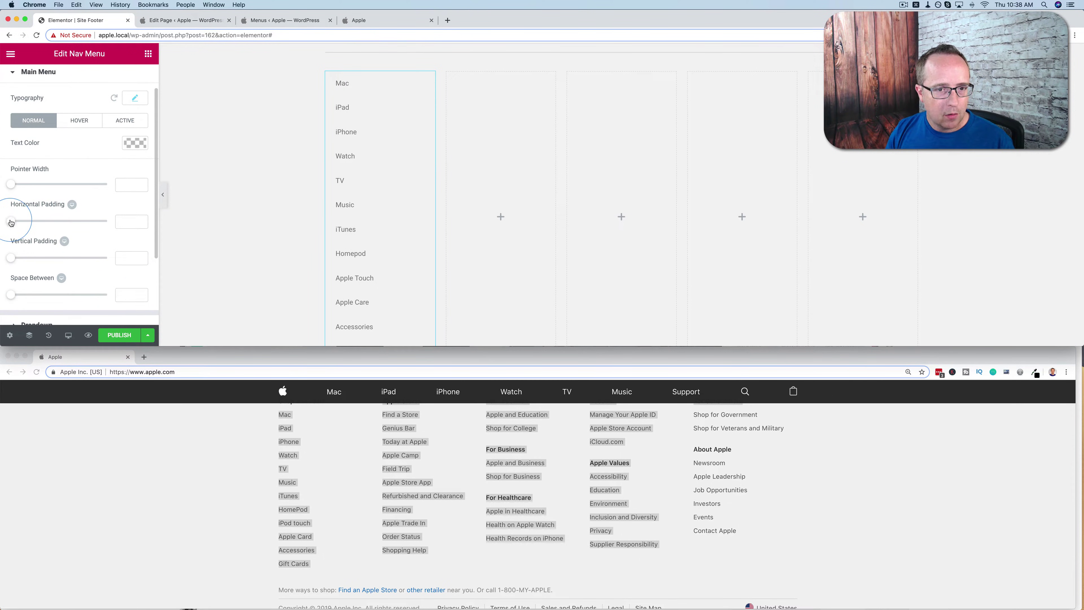
{"action": "mouse_move", "coordinate": [11, 222]}
{"action": "left_mouse_down"}
{"action": "mouse_move", "coordinate": [71, 225]}
{"action": "mouse_move", "coordinate": [11, 219]}
{"action": "mouse_move", "coordinate": [16, 227]}
{"action": "left_mouse_up"}
{"action": "scroll", "coordinate": [51, 217], "scroll_direction": "down", "scroll_amount": 2}
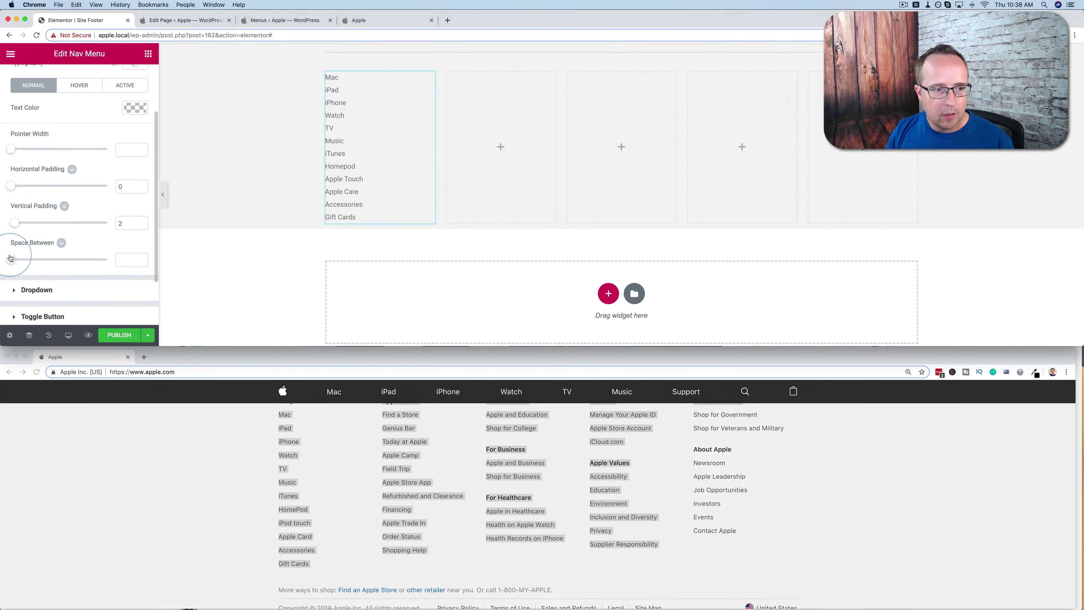
{"action": "left_click_drag", "start_coordinate": [11, 258], "coordinate": [1, 266]}
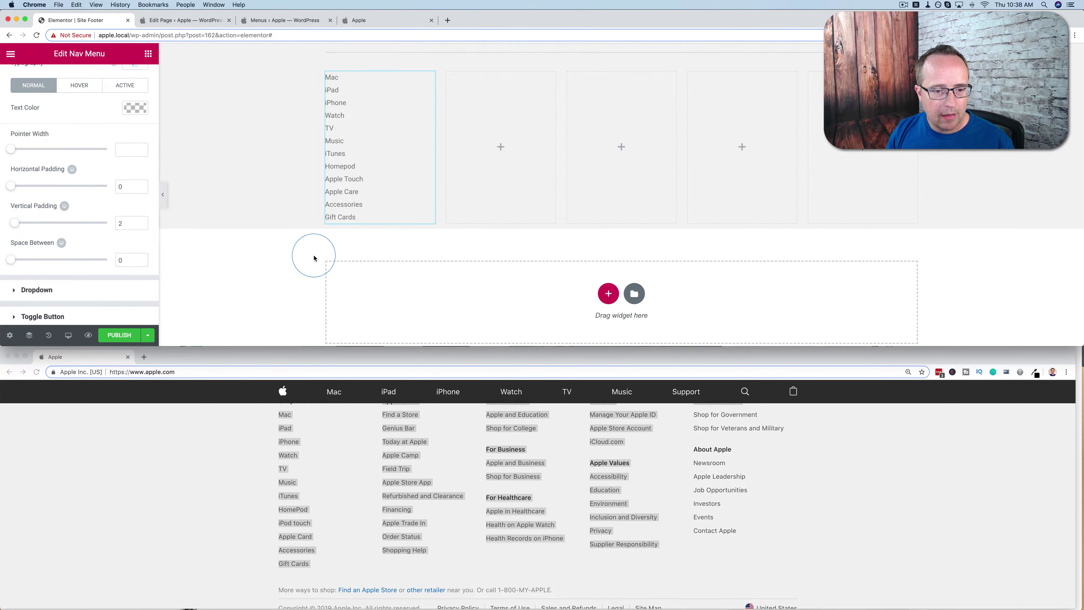
Step: Add a Heading widget above the first column's Nav Menu with the title "Shop and Learn"
{"action": "scroll", "coordinate": [309, 254], "scroll_direction": "up", "scroll_amount": 1}
{"action": "scroll", "coordinate": [225, 455], "scroll_direction": "up", "scroll_amount": 2}
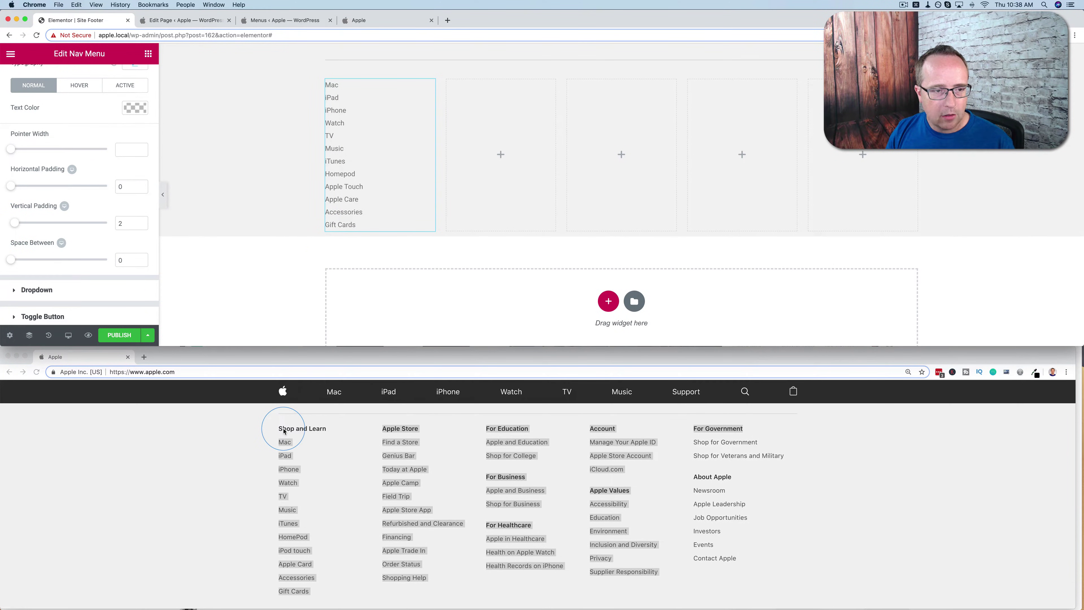
{"action": "left_click", "coordinate": [150, 55]}
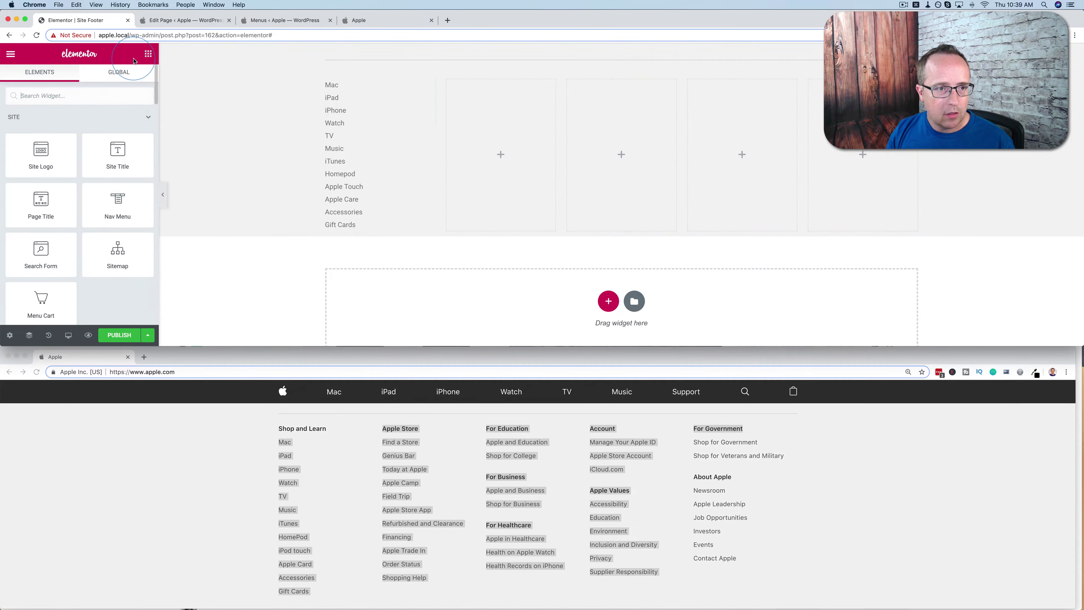
{"action": "left_click", "coordinate": [93, 95]}
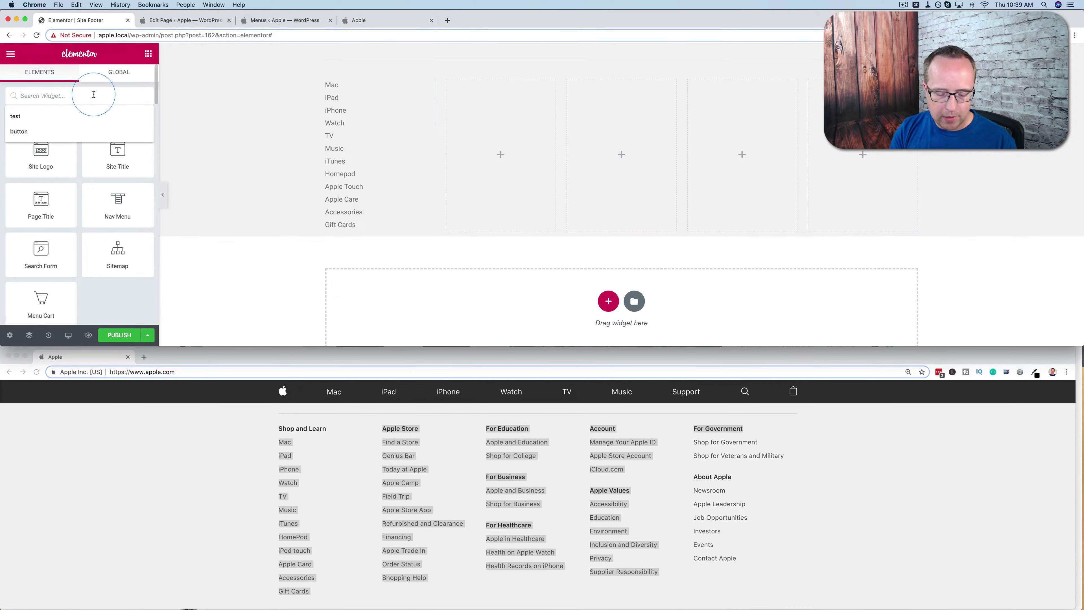
{"action": "type", "text": "head"}
{"action": "left_click_drag", "start_coordinate": [43, 132], "coordinate": [362, 84]}
{"action": "left_click", "coordinate": [97, 149]}
{"action": "key", "text": "super+a"}
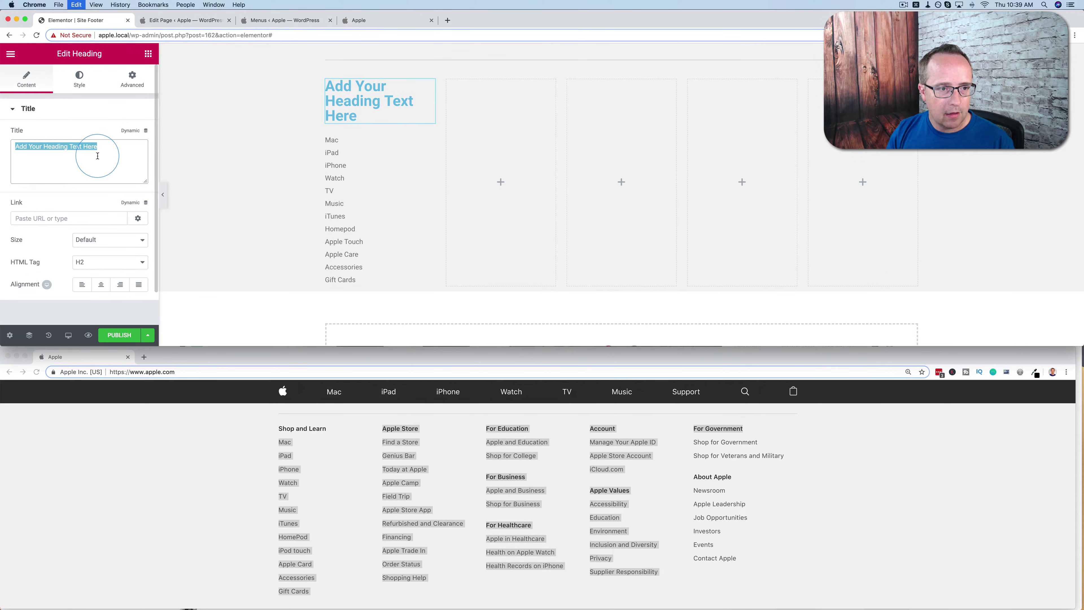
{"action": "type", "text": "Shop and Learn"}
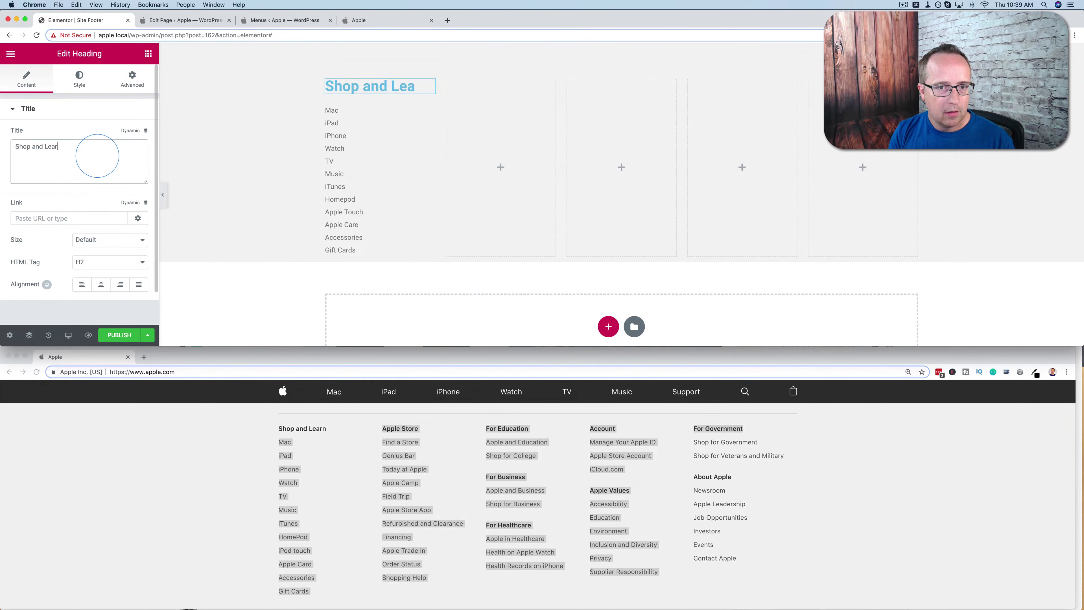
Step: Set the HTML tag of the Shop and Learn heading to H5
{"action": "left_click", "coordinate": [84, 88]}
{"action": "left_click", "coordinate": [33, 87]}
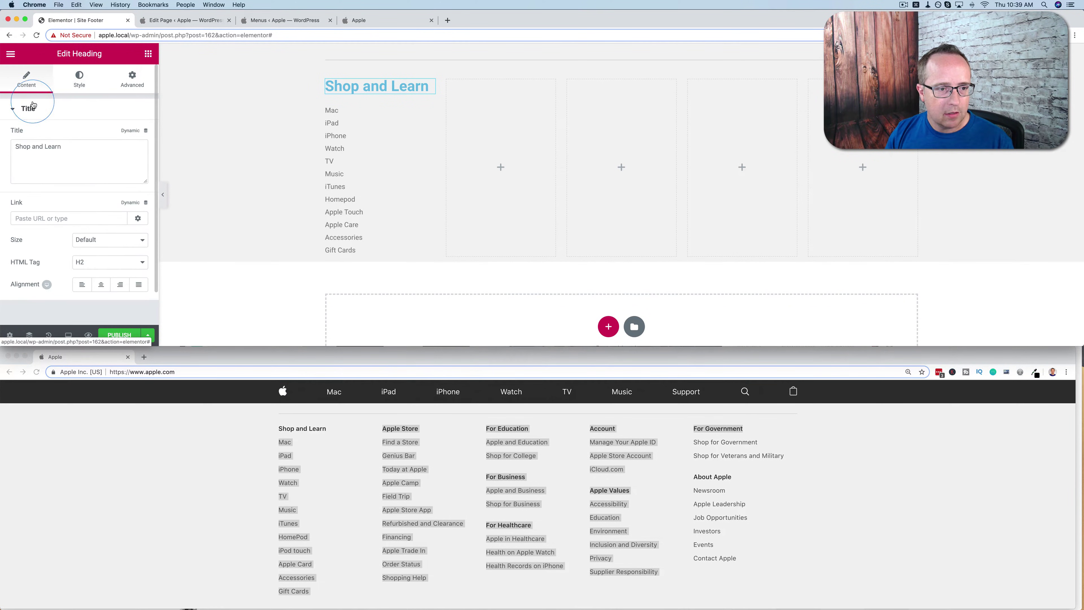
{"action": "left_click", "coordinate": [85, 262]}
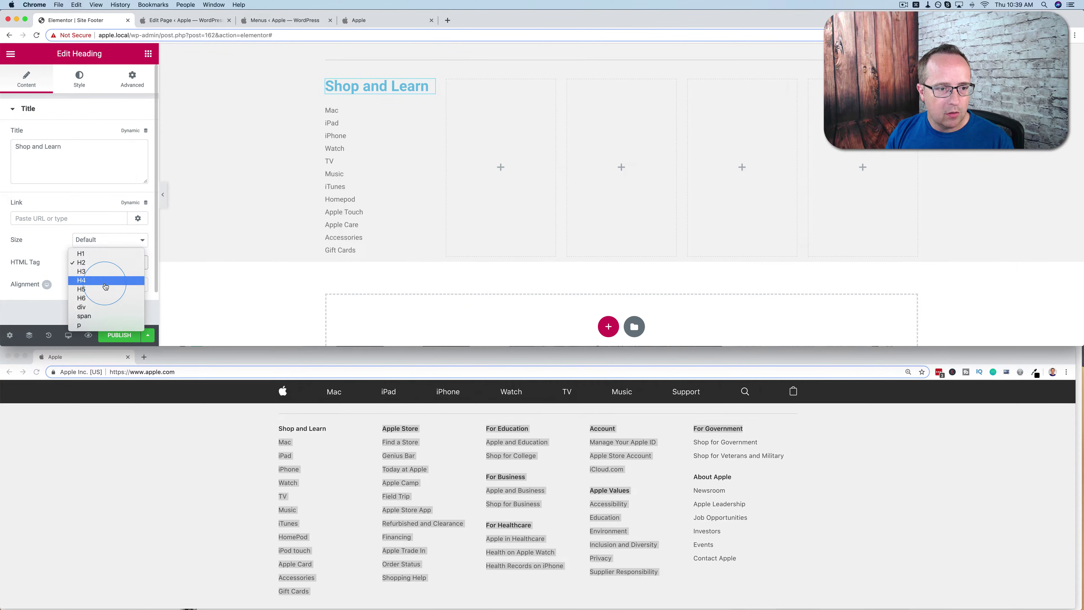
{"action": "left_click", "coordinate": [95, 280]}
{"action": "left_click", "coordinate": [101, 263]}
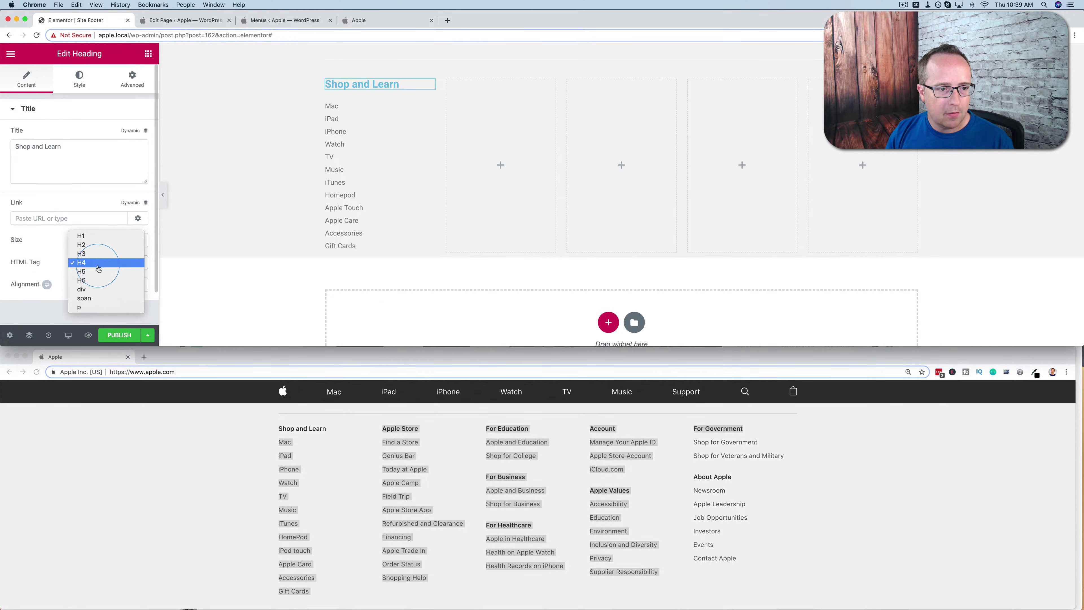
{"action": "left_click", "coordinate": [106, 271]}
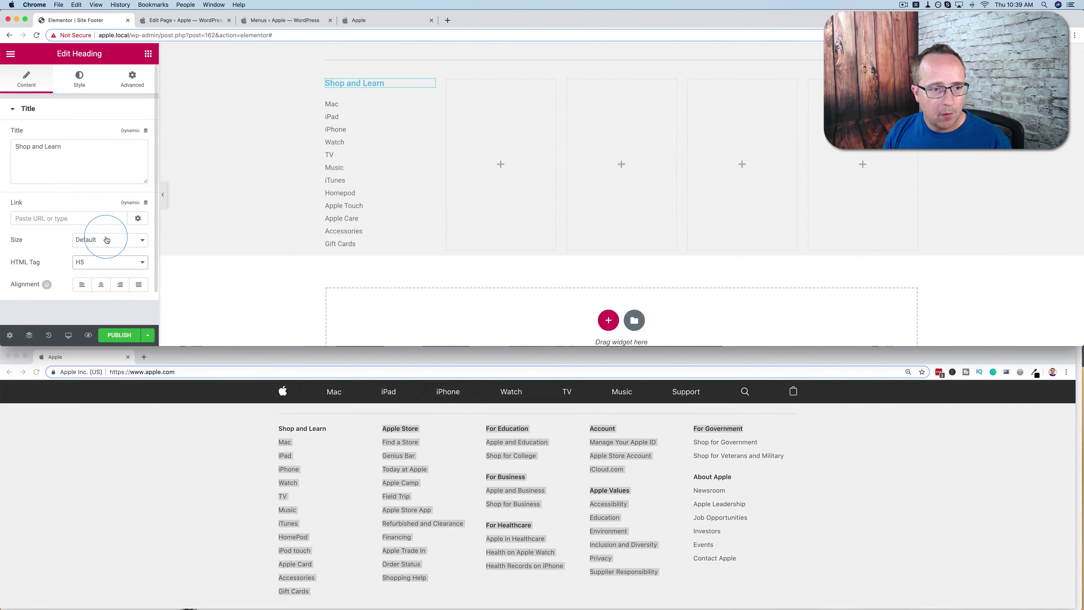
Step: Set the Shop and Learn heading's text color to the dark gray #565656
{"action": "left_click", "coordinate": [84, 85]}
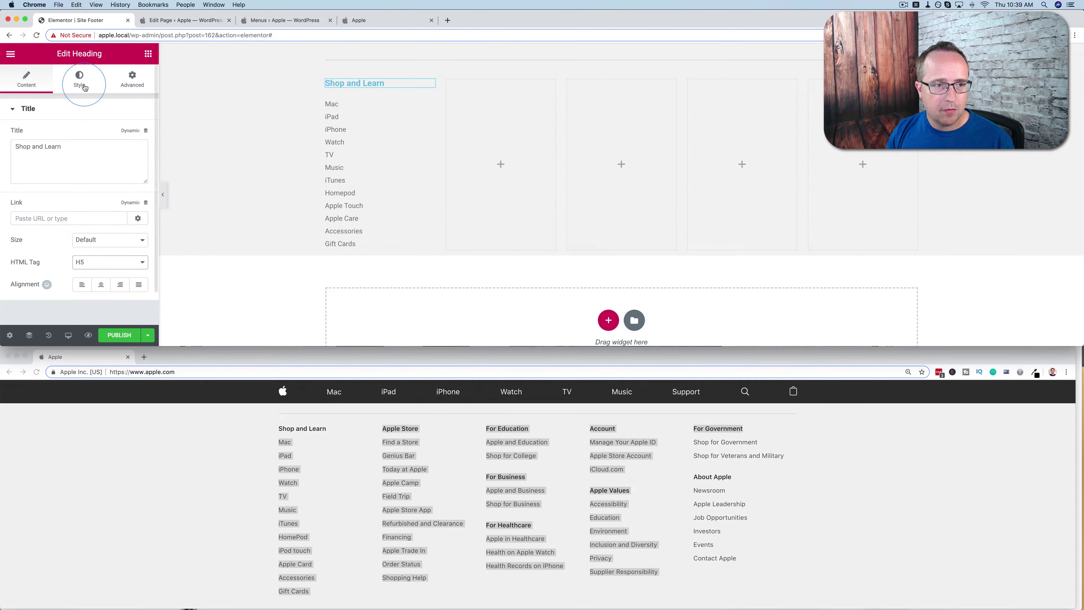
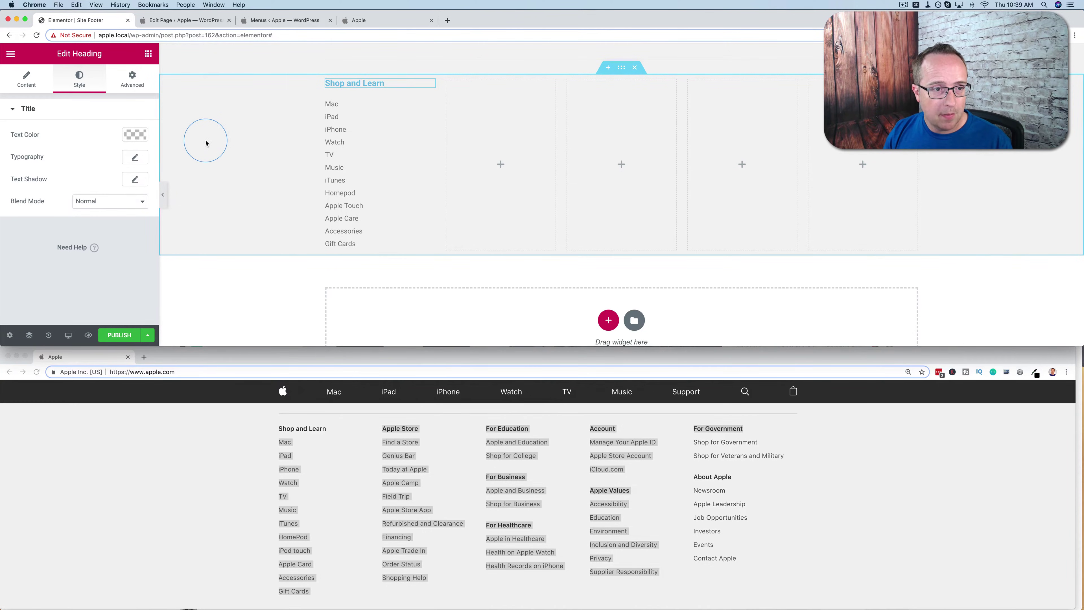
{"action": "left_click", "coordinate": [141, 134]}
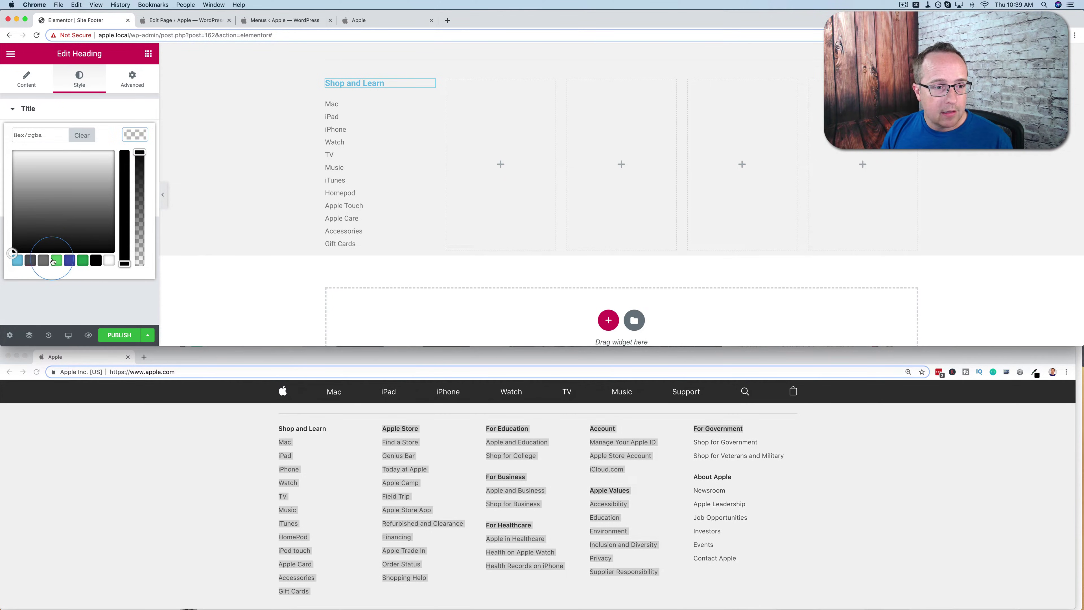
{"action": "left_click_drag", "start_coordinate": [25, 264], "coordinate": [2, 230]}
{"action": "left_click", "coordinate": [1, 228]}
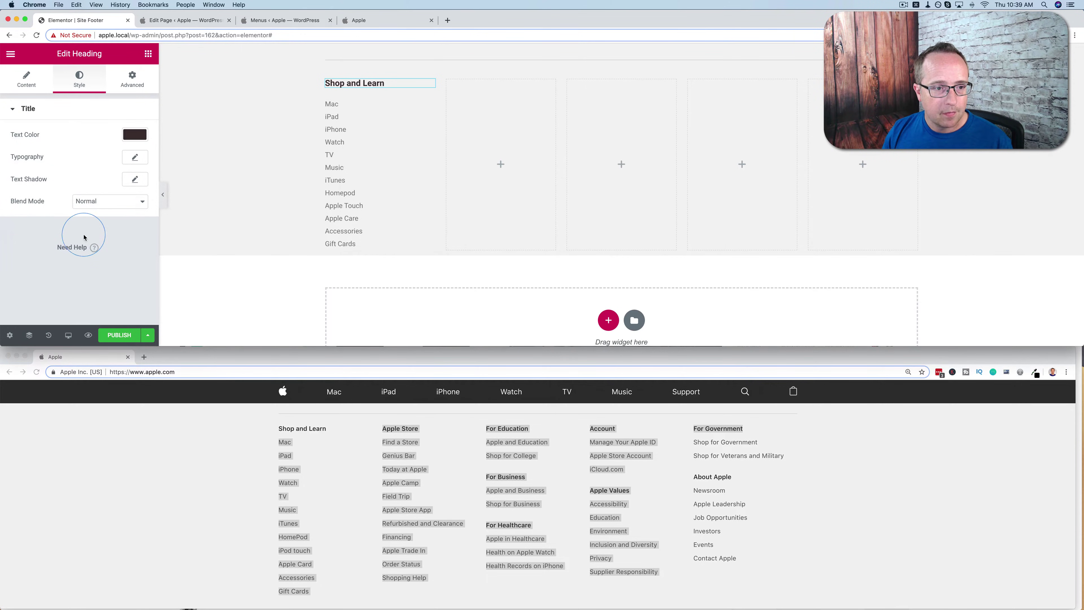
{"action": "left_click", "coordinate": [135, 135]}
{"action": "left_click_drag", "start_coordinate": [123, 250], "coordinate": [125, 263]}
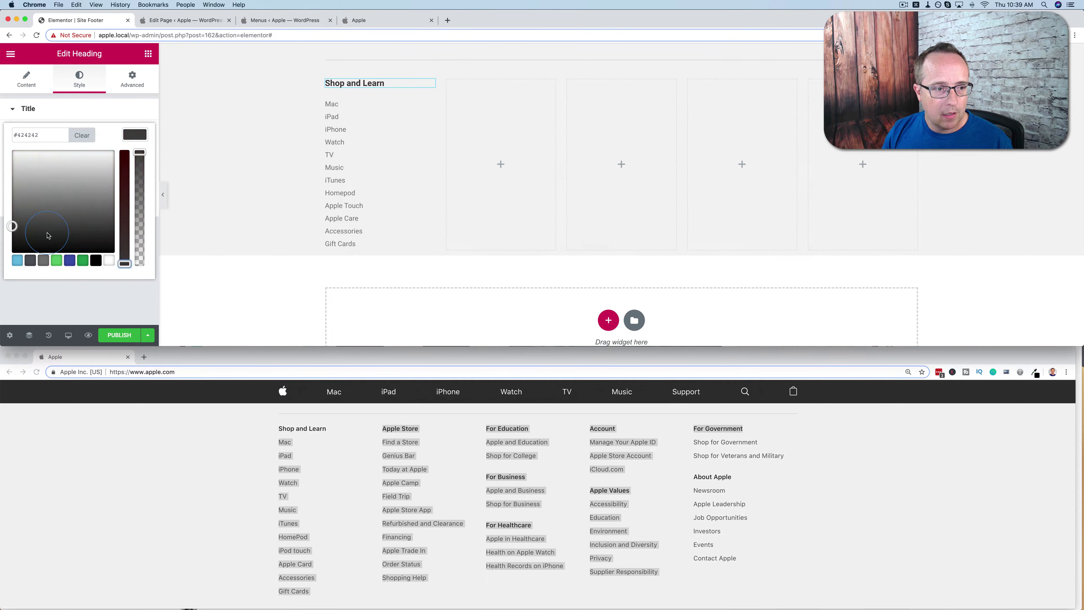
{"action": "left_click_drag", "start_coordinate": [14, 226], "coordinate": [13, 216]}
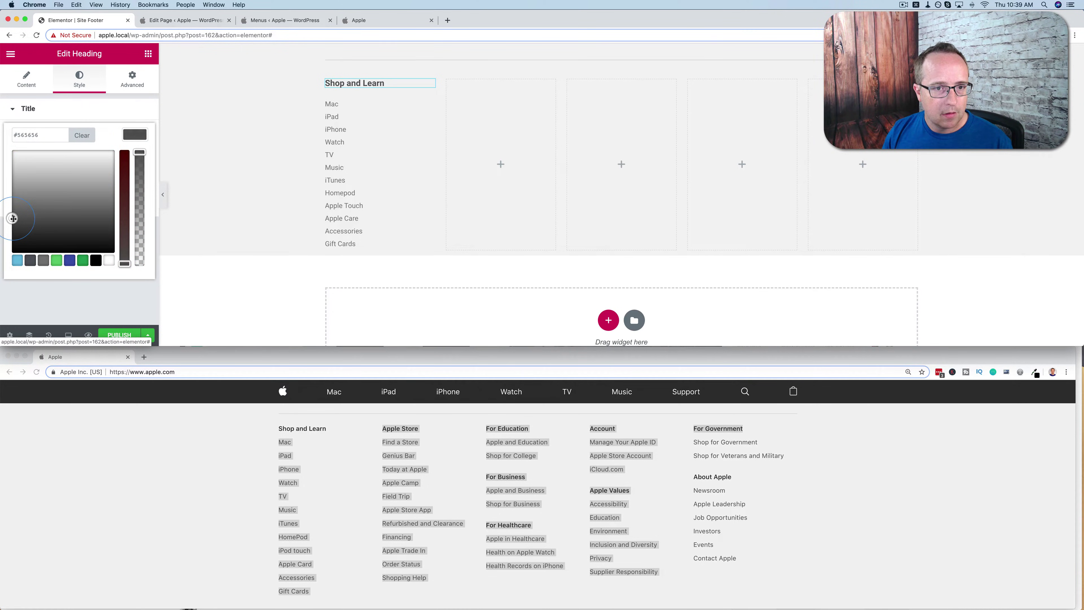
Step: Set the Shop and Learn heading's typography to size 15 px and weight 600
{"action": "left_click", "coordinate": [134, 135]}
{"action": "left_click", "coordinate": [134, 157]}
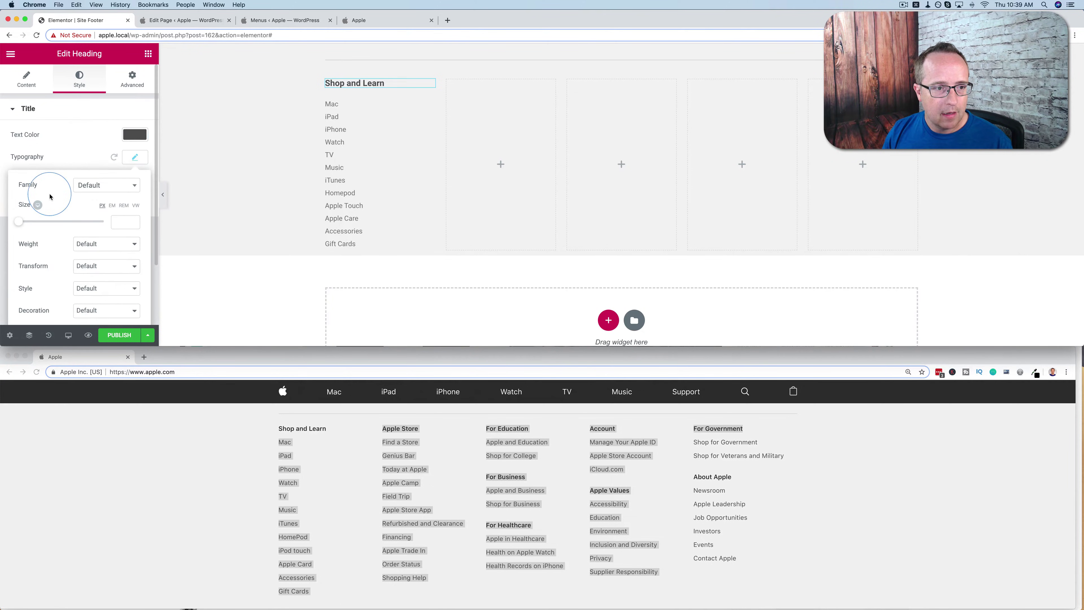
{"action": "left_click_drag", "start_coordinate": [19, 225], "coordinate": [22, 225]}
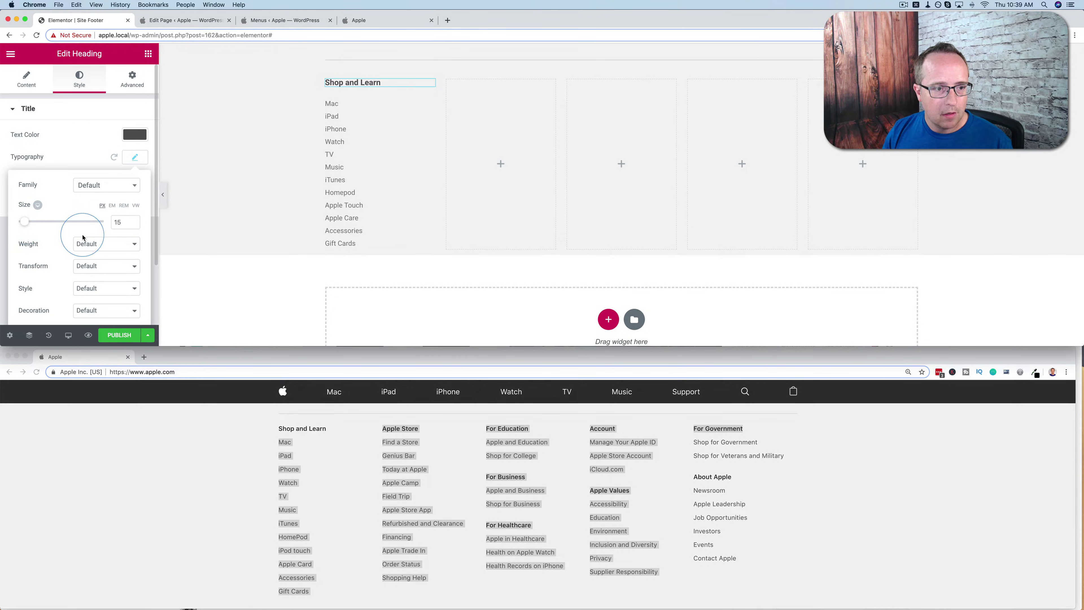
{"action": "left_click", "coordinate": [86, 247]}
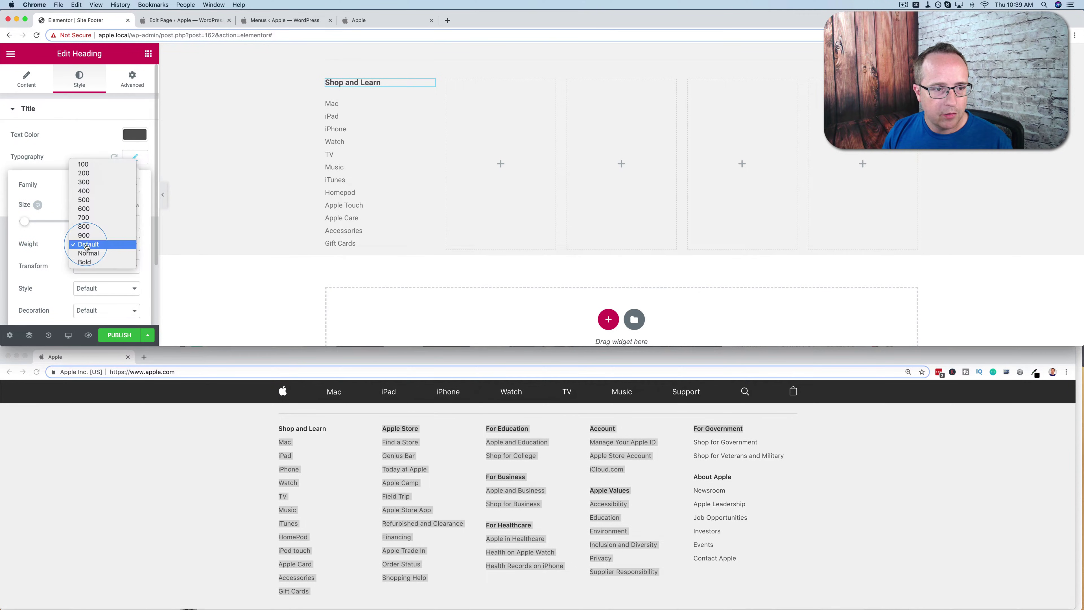
{"action": "left_click", "coordinate": [92, 219]}
{"action": "left_click", "coordinate": [88, 244]}
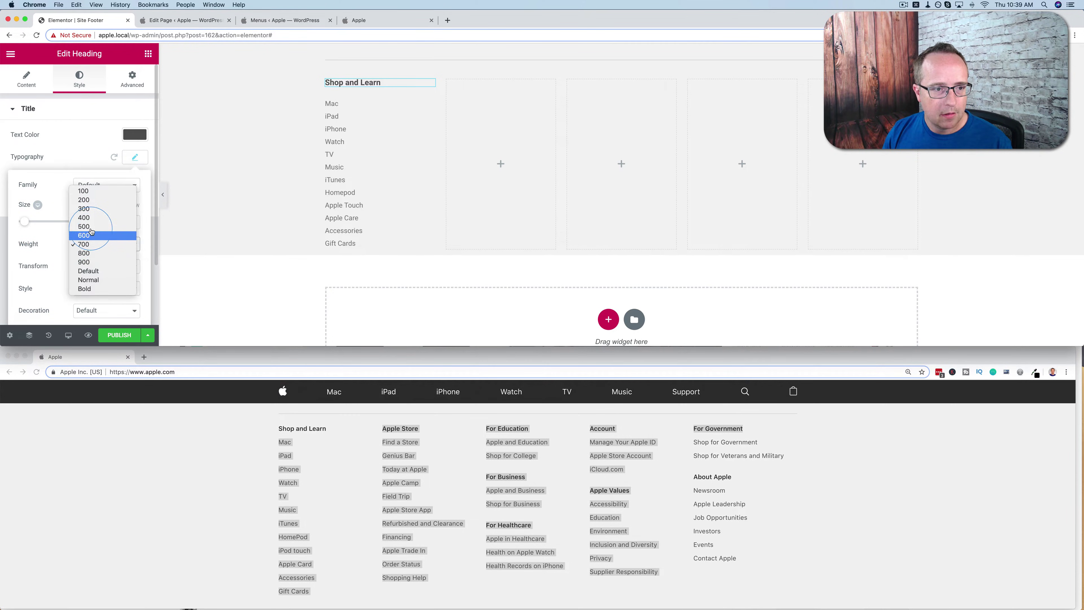
{"action": "left_click", "coordinate": [91, 223]}
{"action": "left_click", "coordinate": [88, 244]}
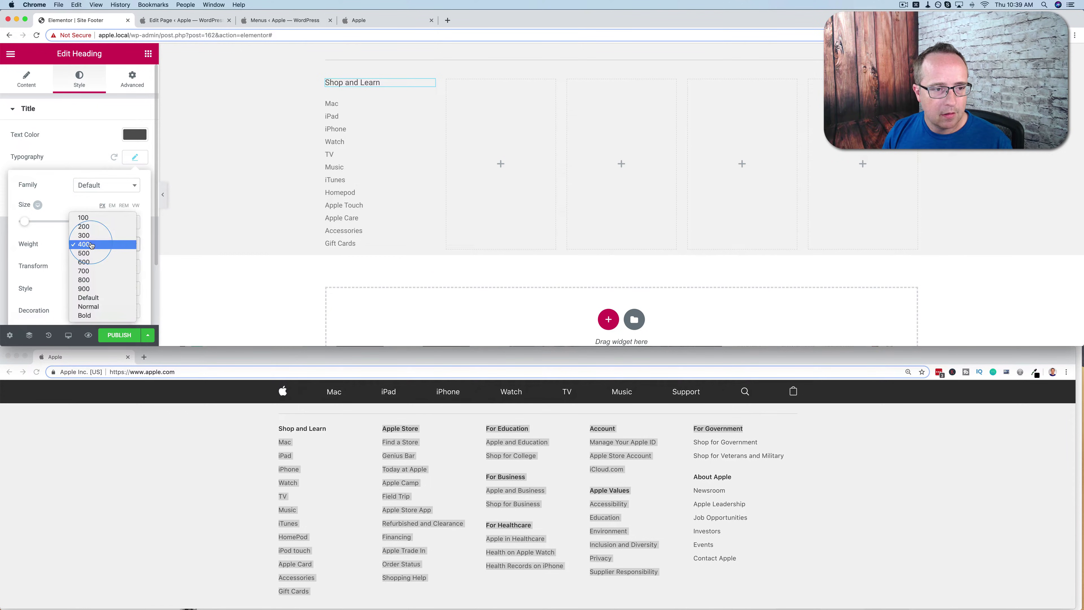
{"action": "left_click", "coordinate": [88, 259]}
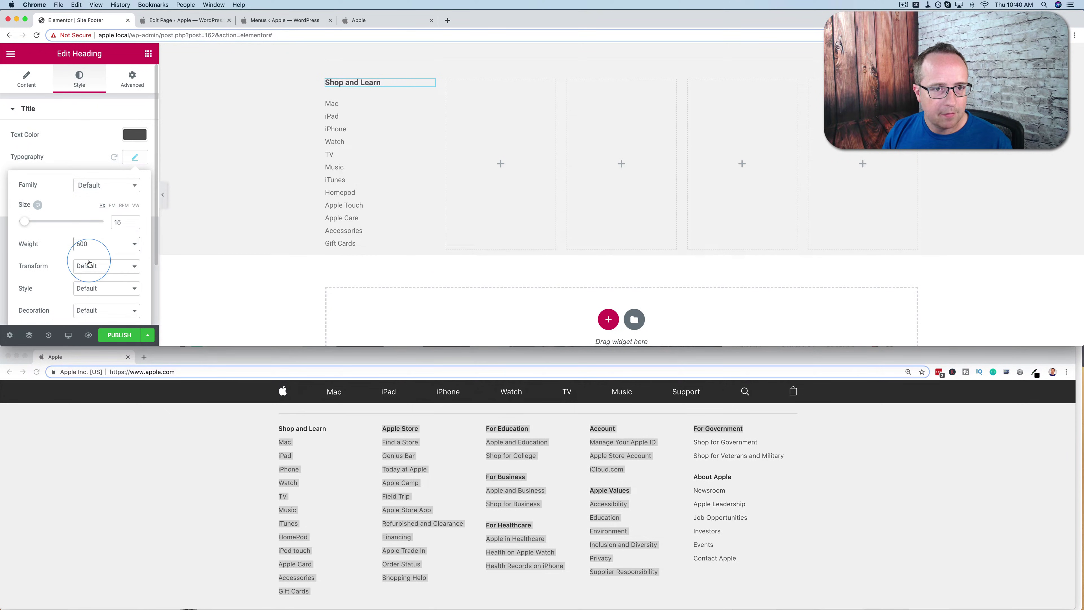
{"action": "left_click", "coordinate": [139, 160]}
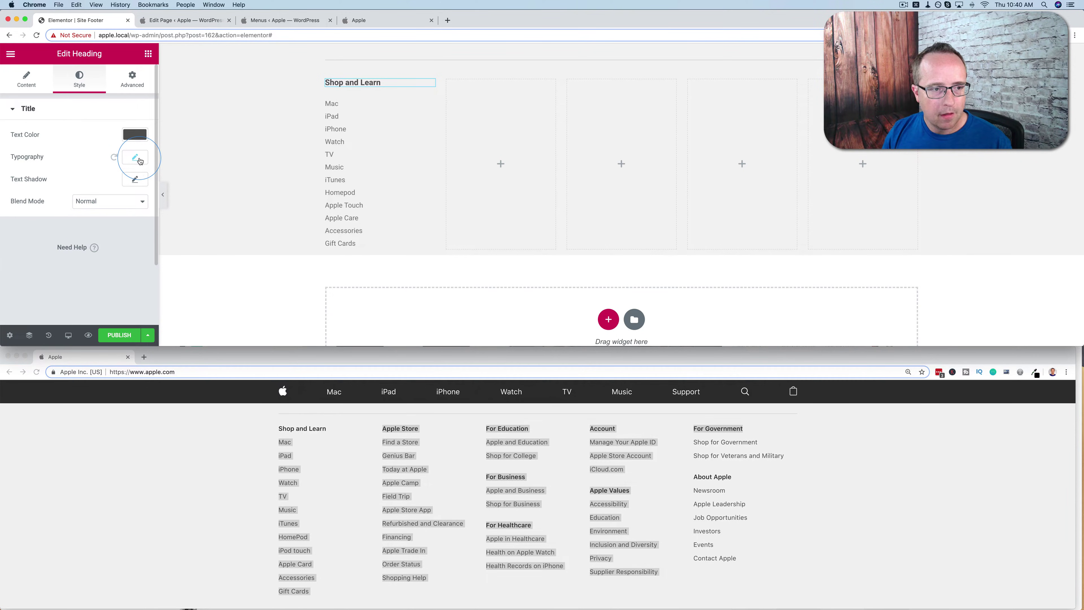
Step: Try closing the gap below the Shop and Learn heading with a bottom margin of -18, and reset it to 0
{"action": "left_click", "coordinate": [132, 79]}
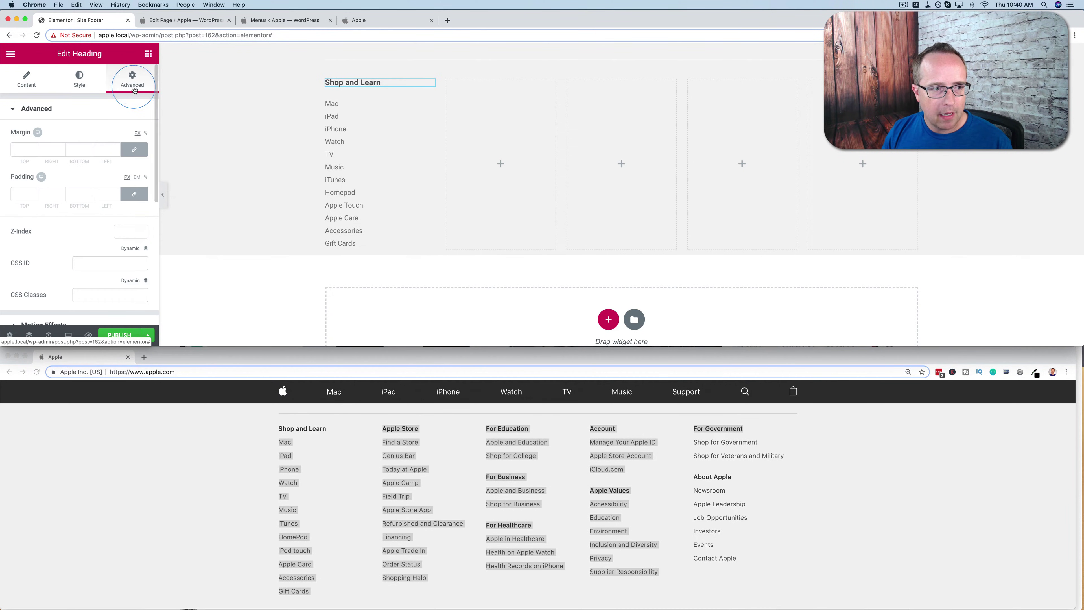
{"action": "left_click", "coordinate": [135, 149]}
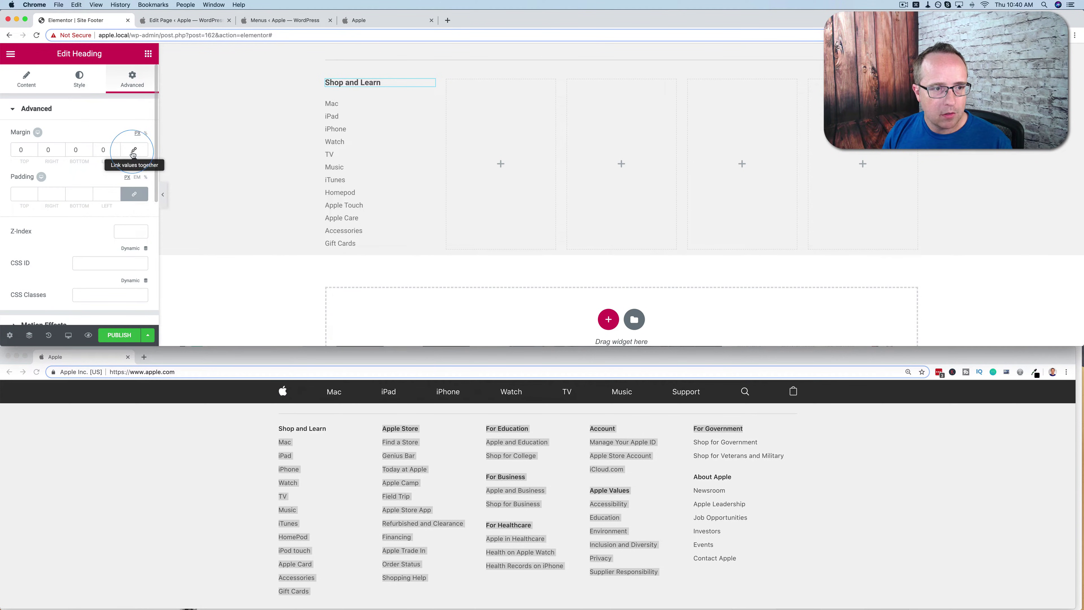
{"action": "left_click", "coordinate": [88, 152]}
{"action": "left_click", "coordinate": [88, 151]}
{"action": "left_click", "coordinate": [87, 151]}
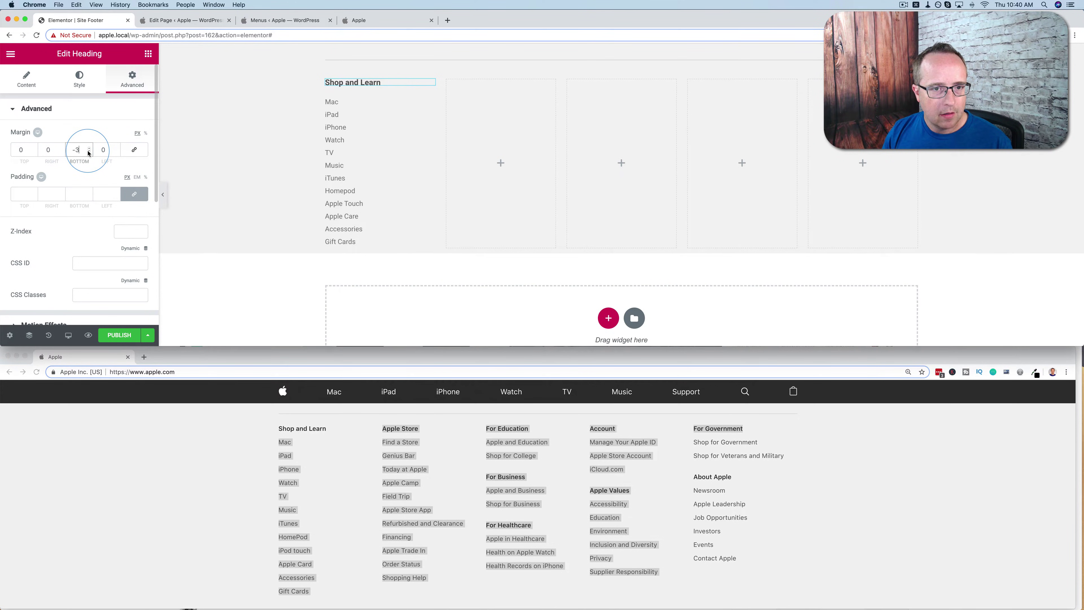
{"action": "left_click", "coordinate": [88, 152]}
{"action": "left_click", "coordinate": [87, 151]}
{"action": "left_click", "coordinate": [88, 151]}
{"action": "left_click", "coordinate": [87, 151]}
{"action": "left_click", "coordinate": [88, 151]}
{"action": "left_click", "coordinate": [88, 152]}
{"action": "left_click", "coordinate": [88, 151]}
{"action": "left_click", "coordinate": [87, 152]}
{"action": "left_click", "coordinate": [88, 152]}
{"action": "left_click", "coordinate": [88, 152]}
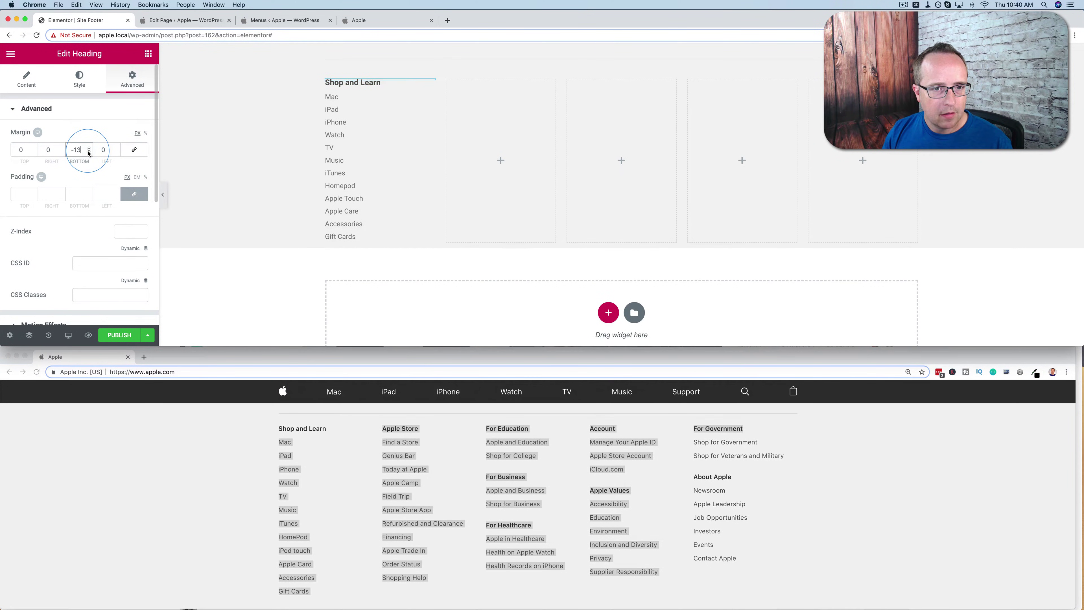
{"action": "left_click", "coordinate": [88, 152]}
{"action": "left_click", "coordinate": [87, 152]}
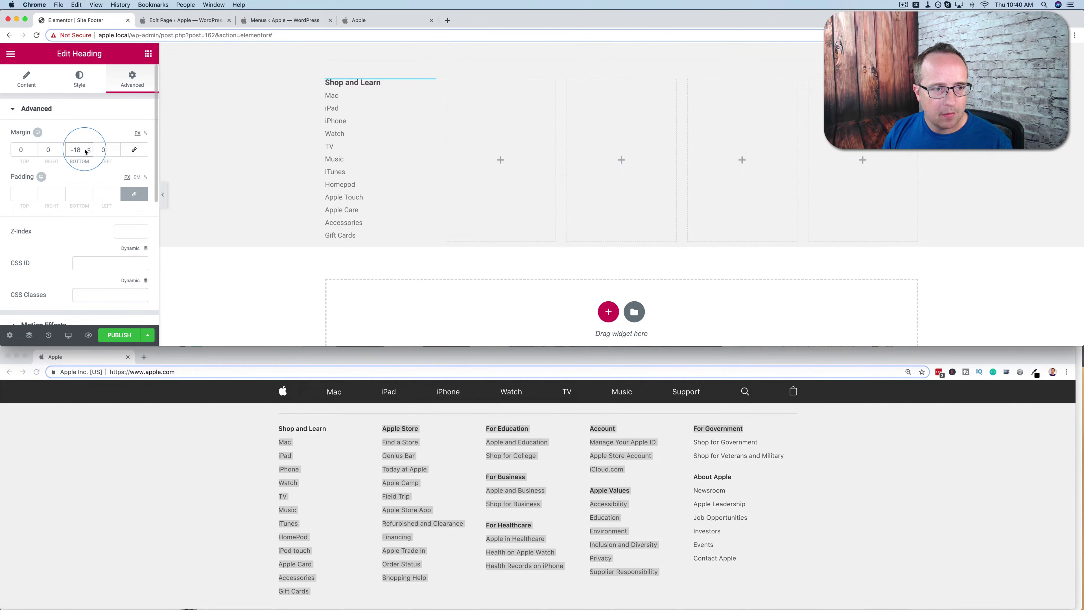
{"action": "double_click", "coordinate": [80, 149]}
{"action": "type", "text": "0"}
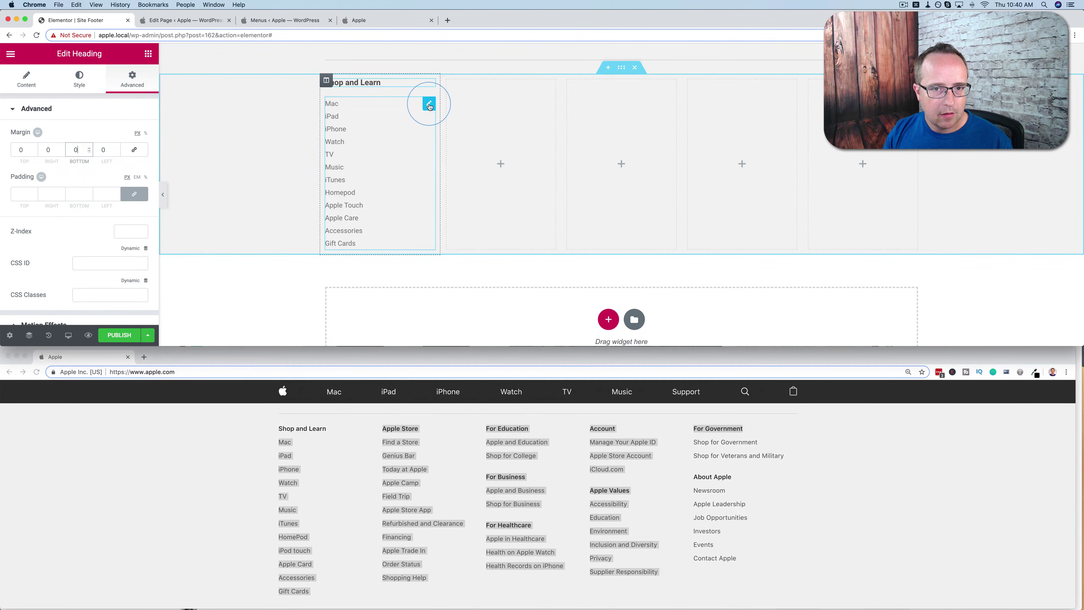
Step: Set the first column's Nav Menu top margin to -16 px, unlinked from the other sides, to move the links closer to the heading
{"action": "left_click", "coordinate": [430, 105]}
{"action": "left_click", "coordinate": [132, 79]}
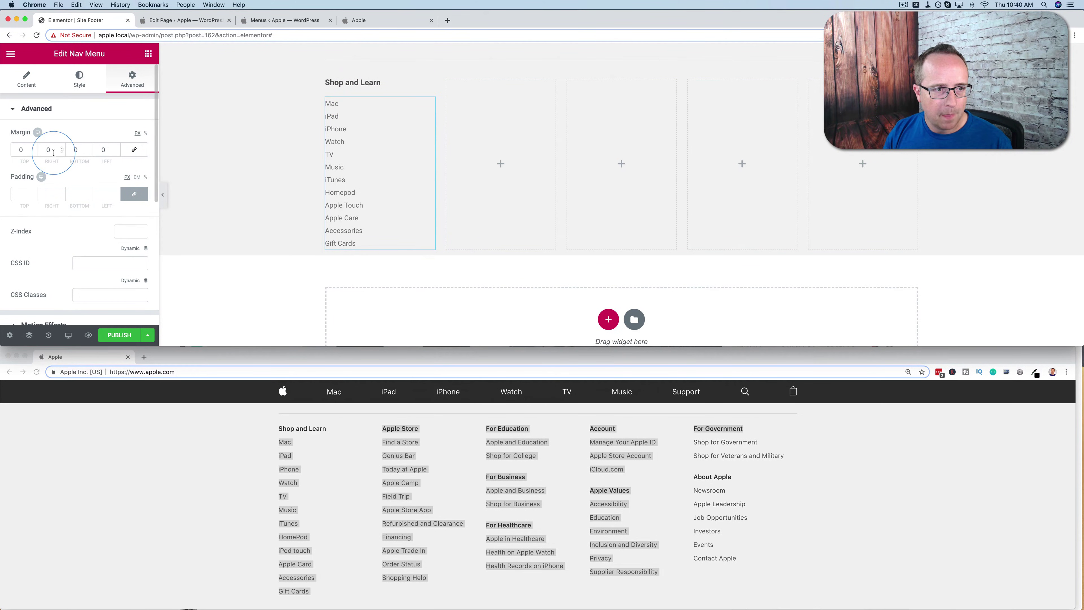
{"action": "left_click", "coordinate": [34, 152]}
{"action": "left_click", "coordinate": [34, 151]}
{"action": "left_click", "coordinate": [34, 152]}
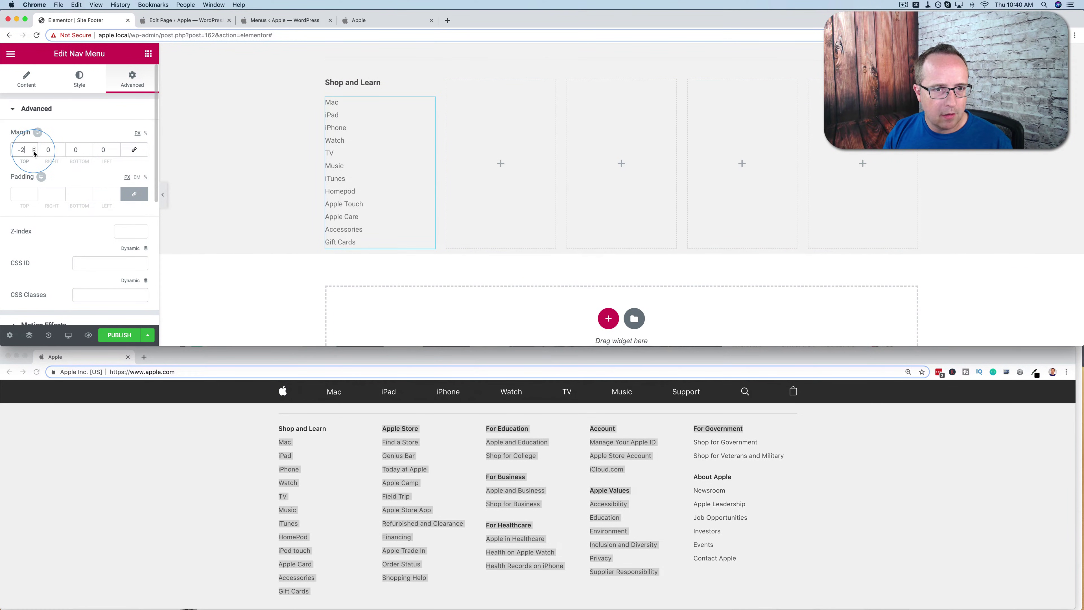
{"action": "left_click", "coordinate": [34, 152]}
{"action": "left_click", "coordinate": [35, 152]}
{"action": "left_click", "coordinate": [34, 152]}
{"action": "left_click", "coordinate": [34, 152]}
{"action": "left_click", "coordinate": [34, 152]}
{"action": "left_click", "coordinate": [34, 152]}
{"action": "left_click", "coordinate": [34, 152]}
{"action": "left_click", "coordinate": [34, 152]}
{"action": "left_click", "coordinate": [34, 152]}
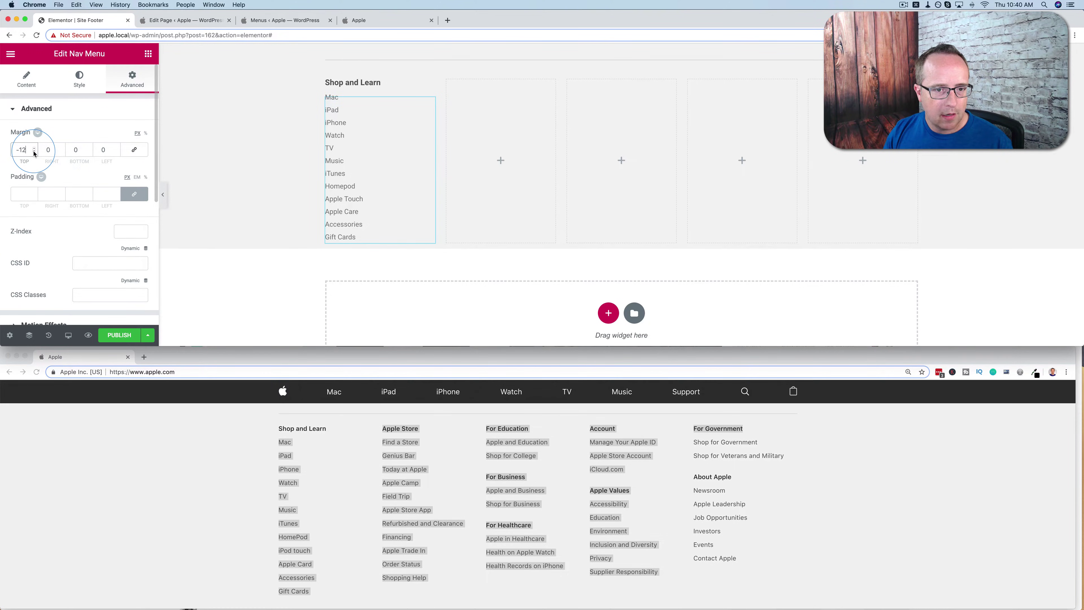
{"action": "left_click", "coordinate": [34, 152]}
{"action": "left_click", "coordinate": [34, 152]}
{"action": "left_click", "coordinate": [34, 152]}
{"action": "left_click", "coordinate": [34, 152]}
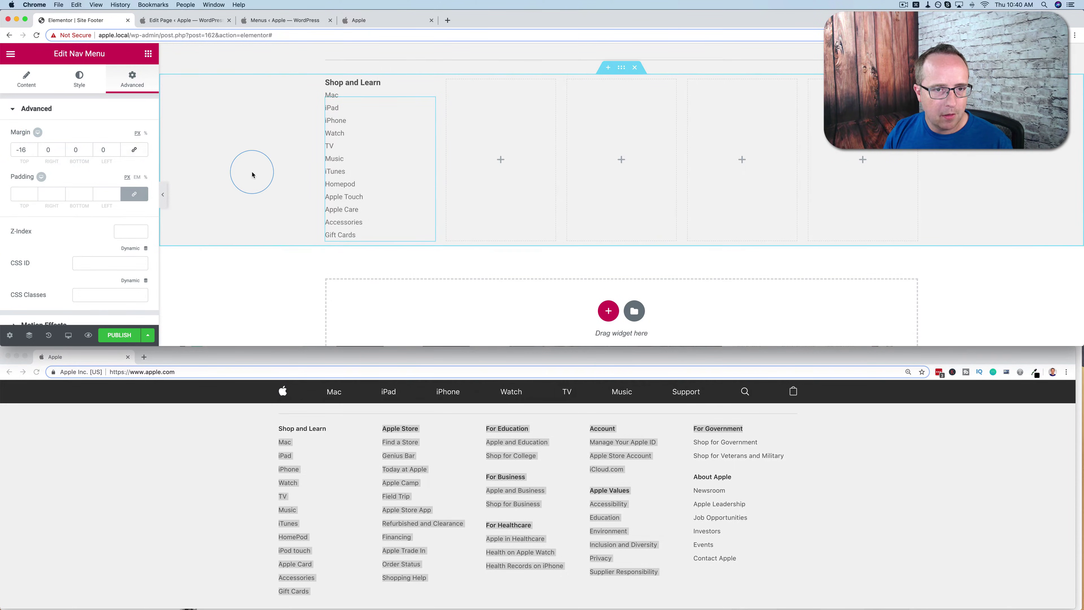
Step: Clear the text selection on the Apple reference page and set the first column's Nav Menu pointer to None
{"action": "left_click", "coordinate": [217, 472]}
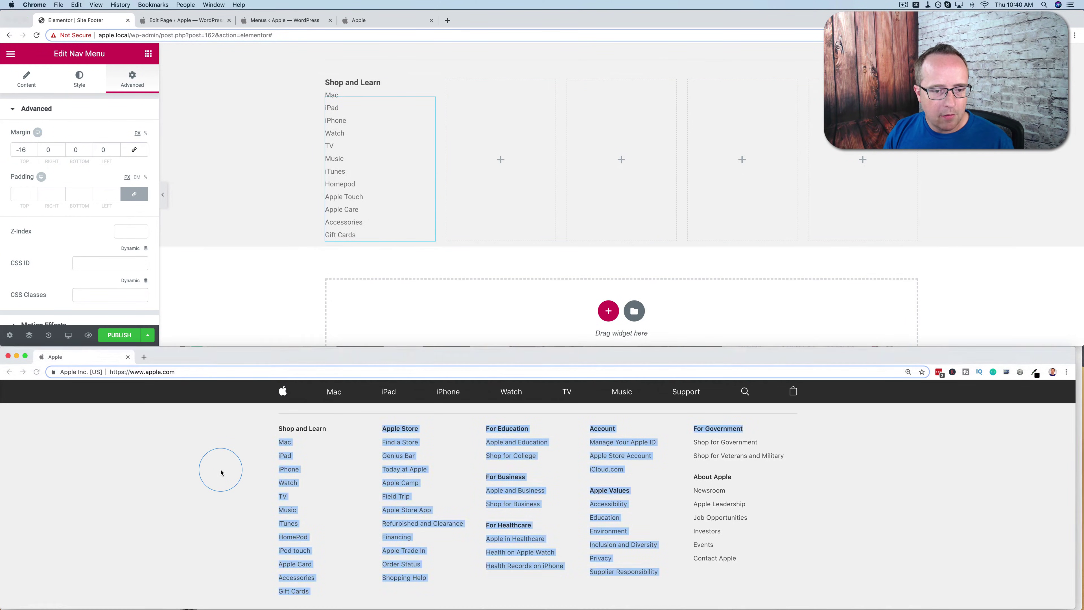
{"action": "left_click", "coordinate": [237, 460]}
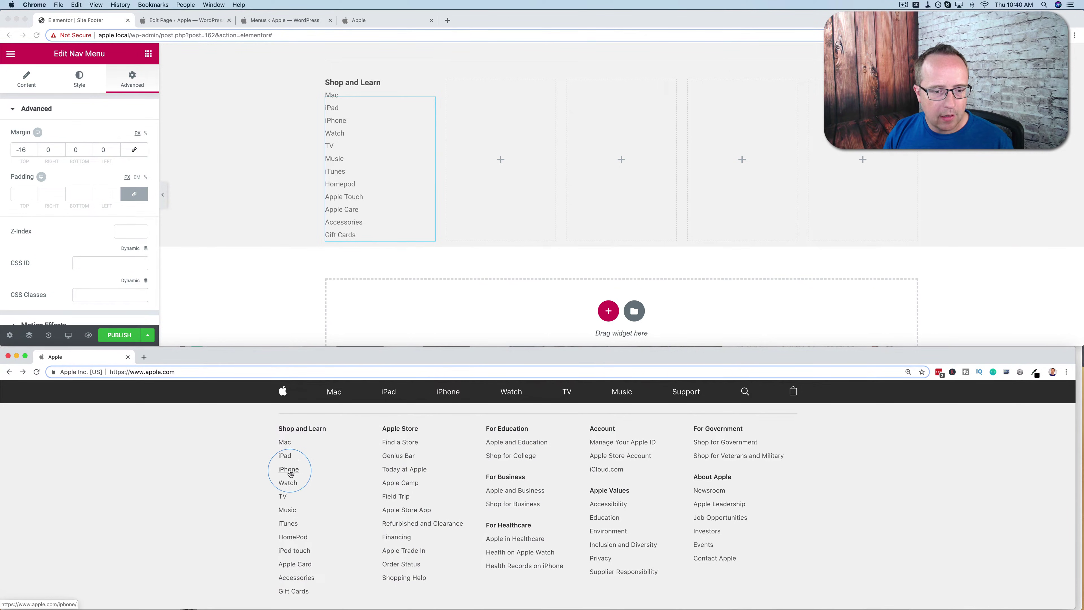
{"action": "left_click", "coordinate": [336, 128]}
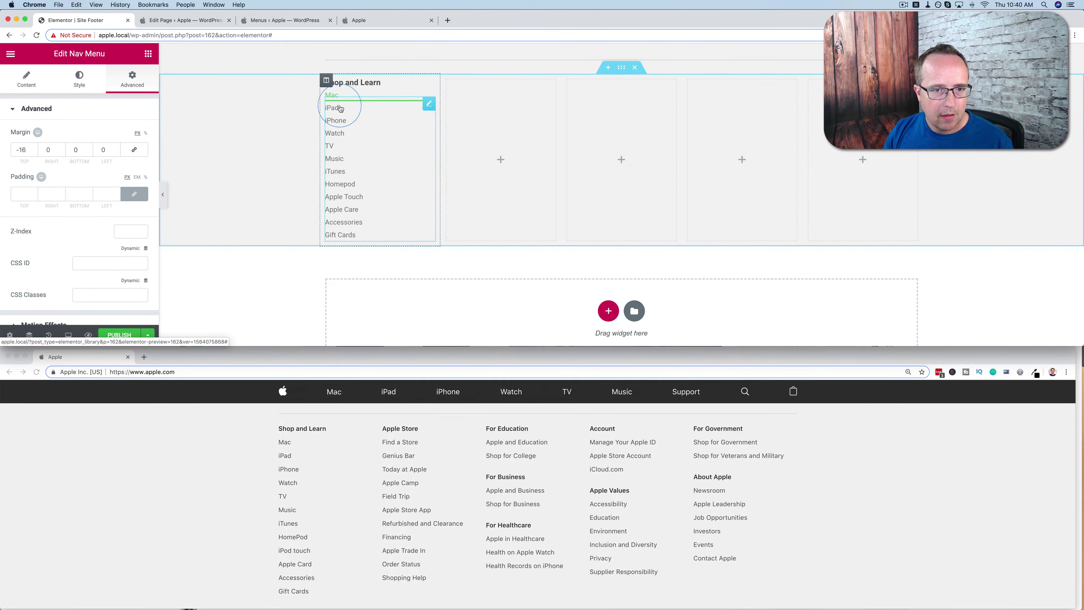
{"action": "left_click", "coordinate": [348, 155]}
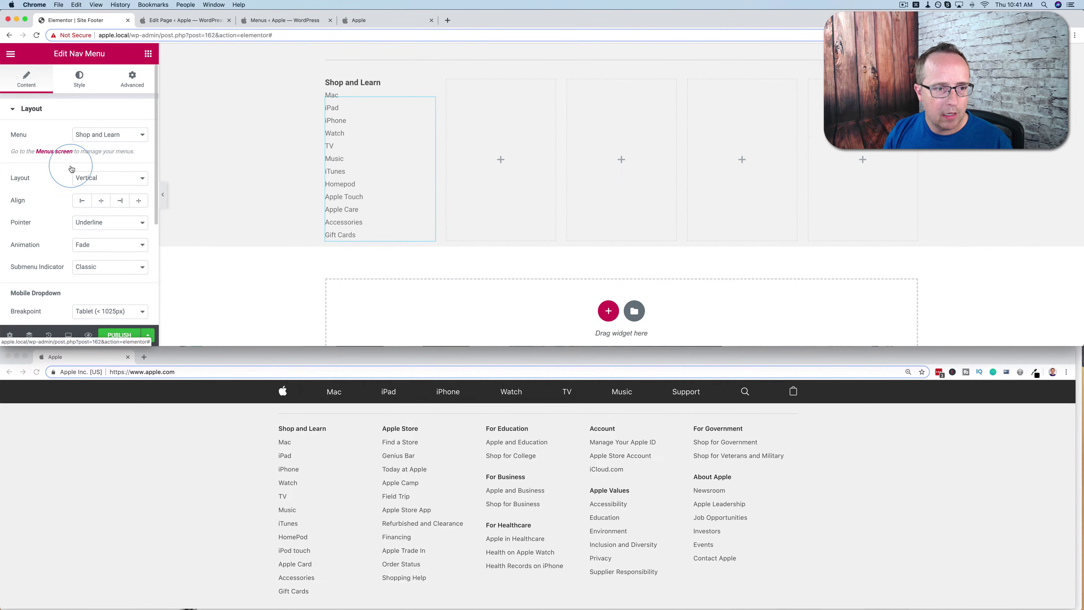
{"action": "left_click", "coordinate": [106, 226]}
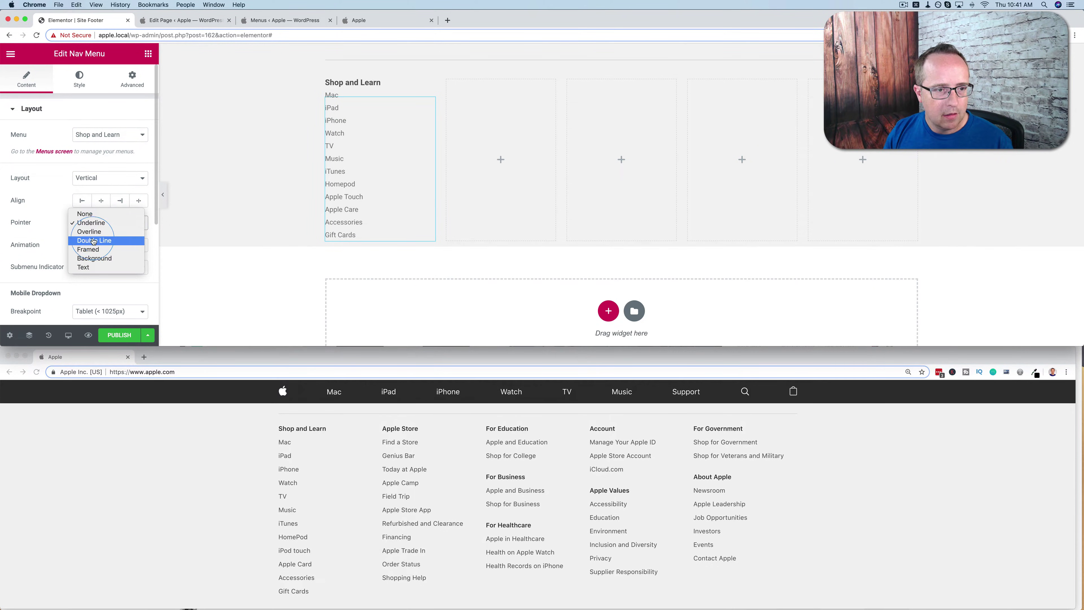
{"action": "left_click", "coordinate": [94, 214]}
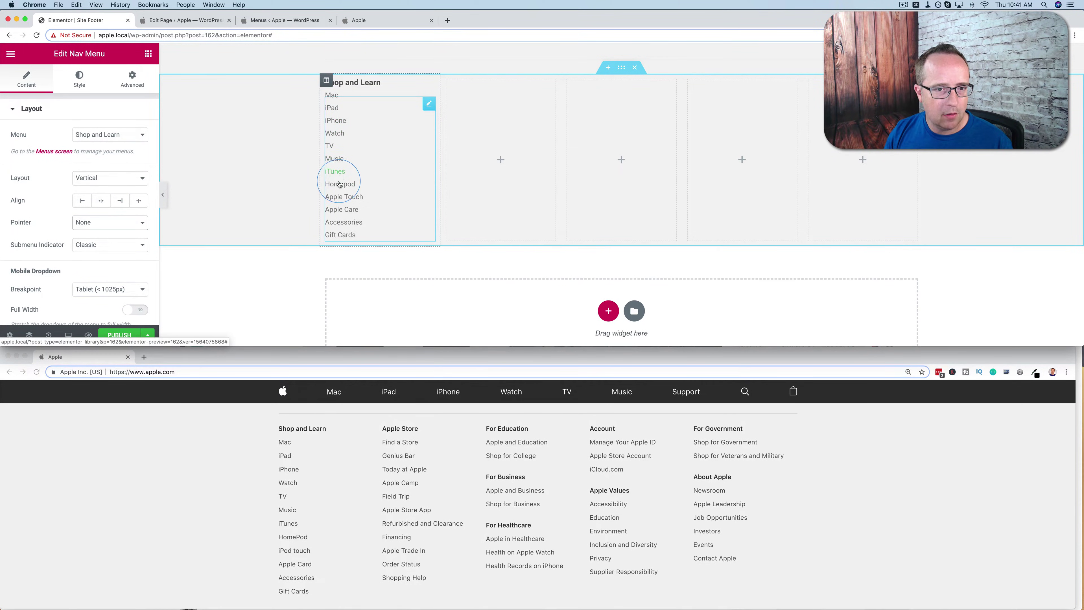
Step: Set the Nav Menu's normal text color to the gray #7c7c7c
{"action": "left_click", "coordinate": [230, 445]}
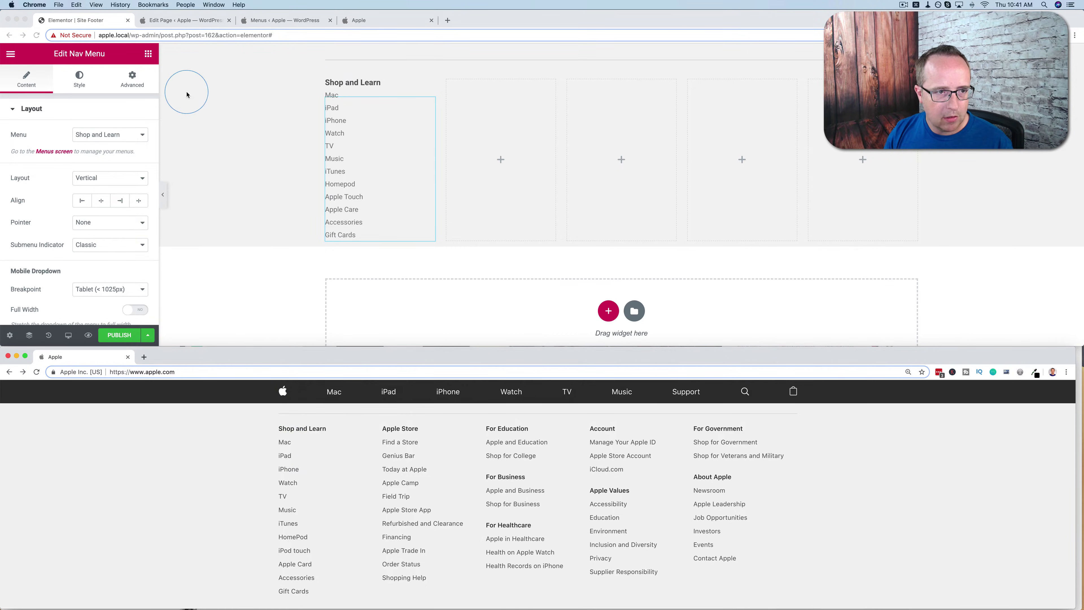
{"action": "left_click", "coordinate": [76, 81]}
{"action": "left_click", "coordinate": [82, 81]}
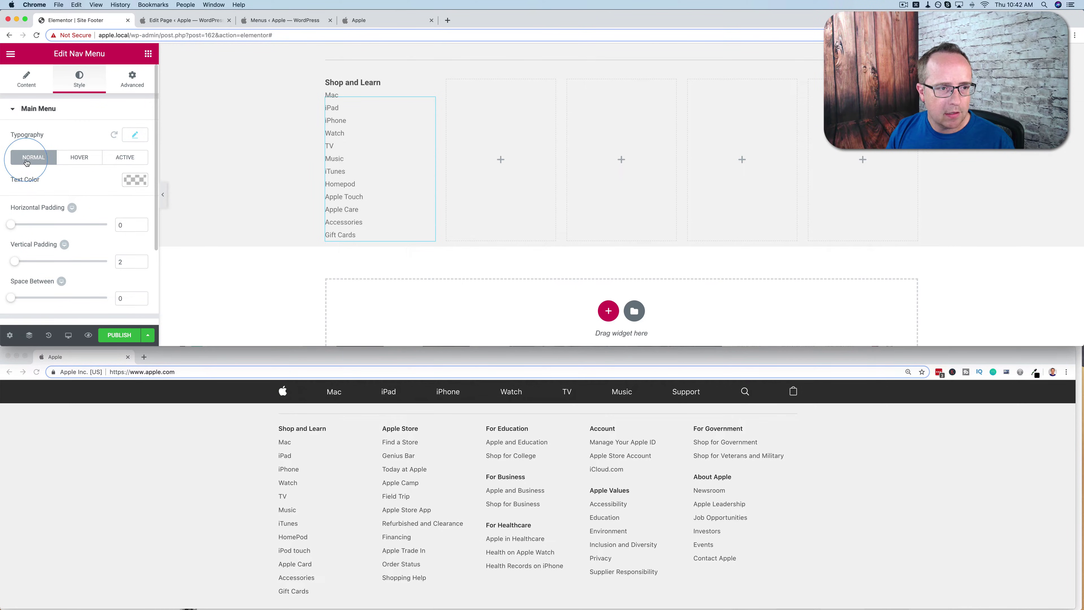
{"action": "left_click", "coordinate": [135, 180]}
{"action": "left_click_drag", "start_coordinate": [65, 220], "coordinate": [2, 262]}
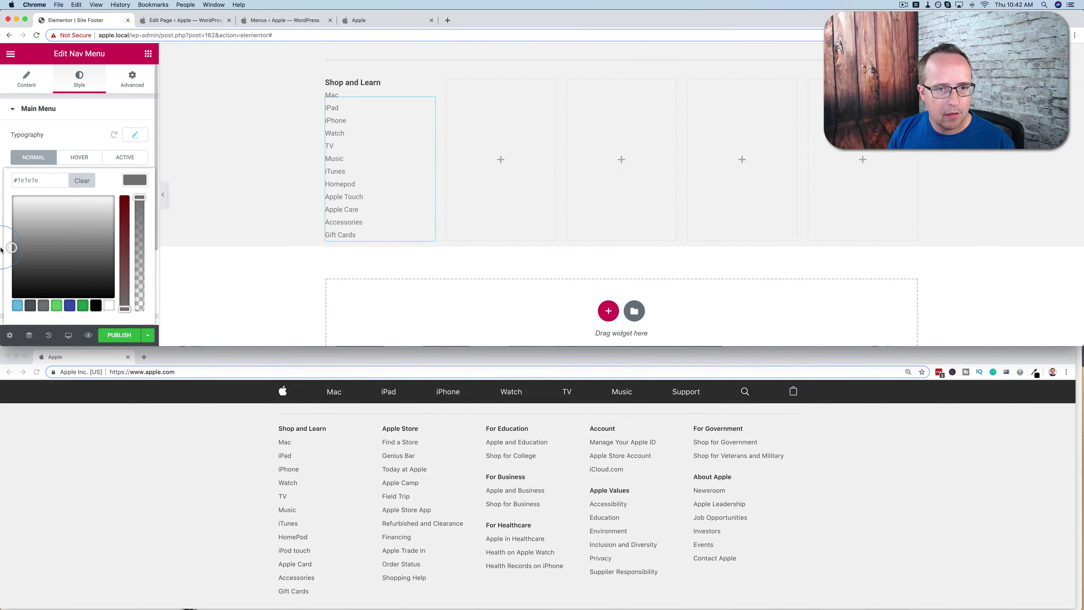
{"action": "left_click", "coordinate": [22, 208]}
Step: Copy the normal color code and set the Nav Menu's hover text color to the same gray, #7c7c7c
{"action": "left_click", "coordinate": [135, 181]}
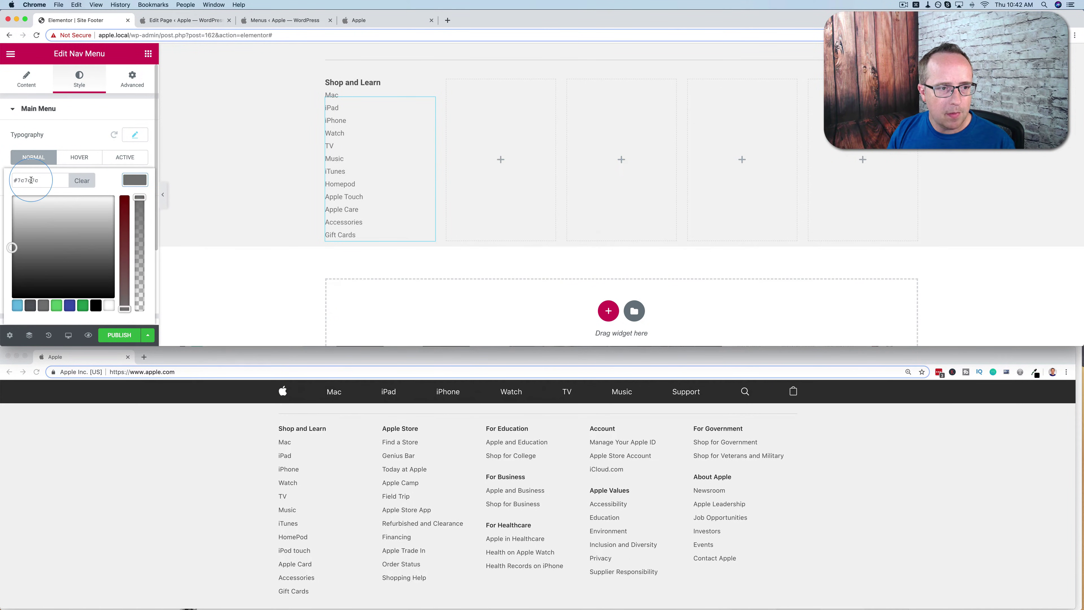
{"action": "left_click", "coordinate": [79, 167]}
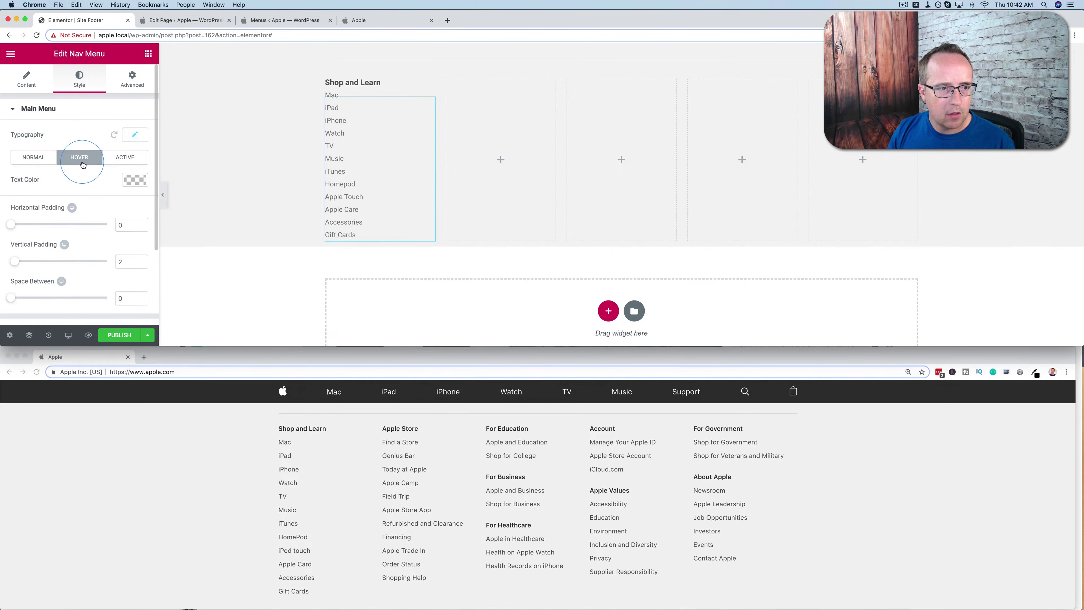
{"action": "left_click", "coordinate": [138, 185]}
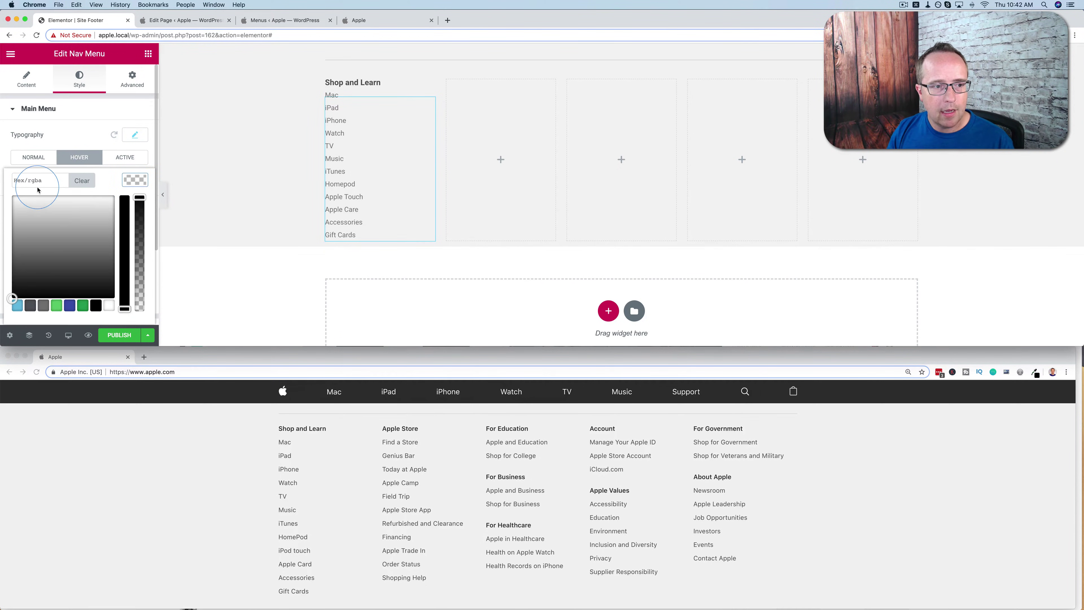
{"action": "type", "text": "#7c7c7c"}
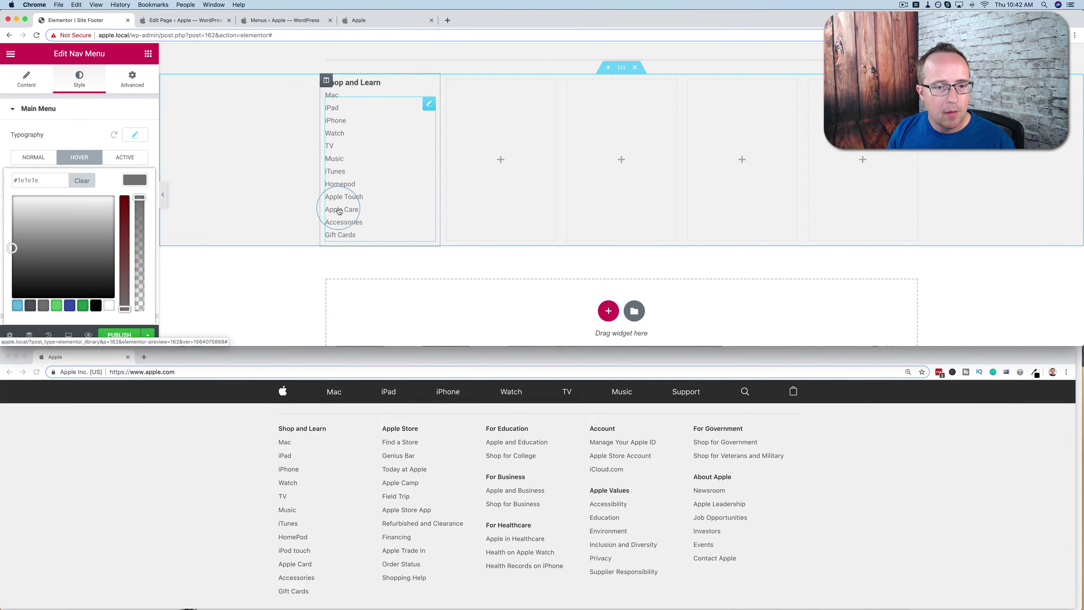
{"action": "left_click", "coordinate": [135, 181]}
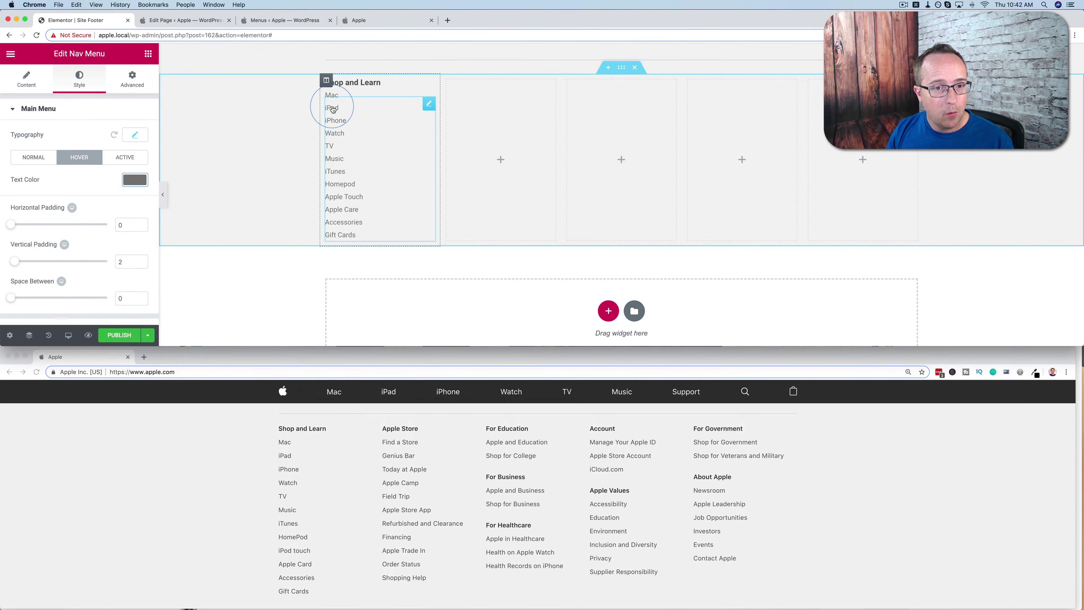
Step: Try the Background pointer style on the Nav Menu and switch the pointer to Framed
{"action": "left_click", "coordinate": [36, 87]}
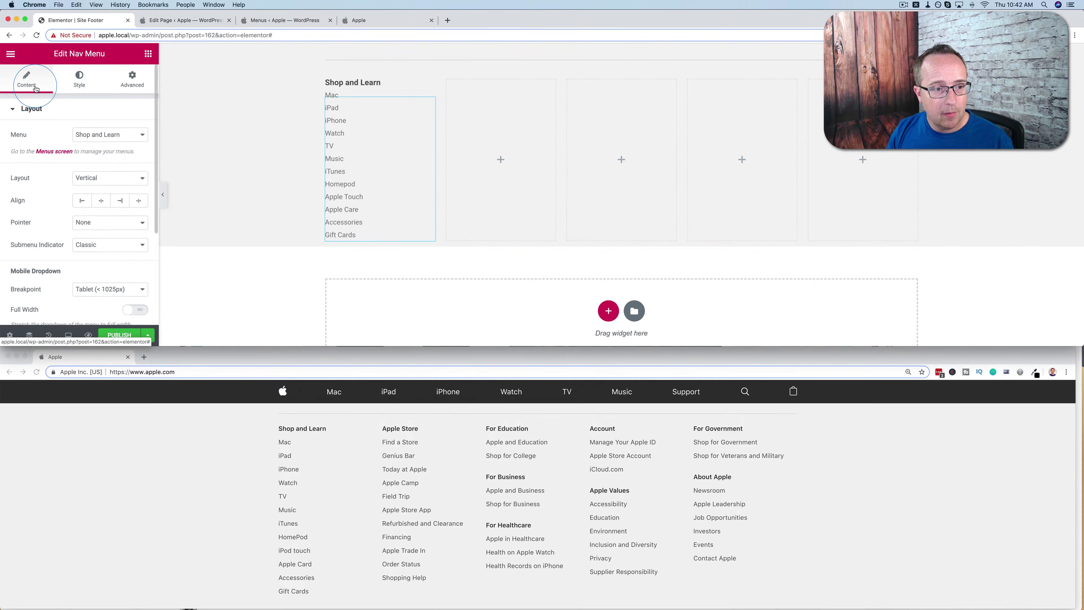
{"action": "scroll", "coordinate": [38, 175], "scroll_direction": "down", "scroll_amount": 2}
{"action": "left_click", "coordinate": [88, 195]}
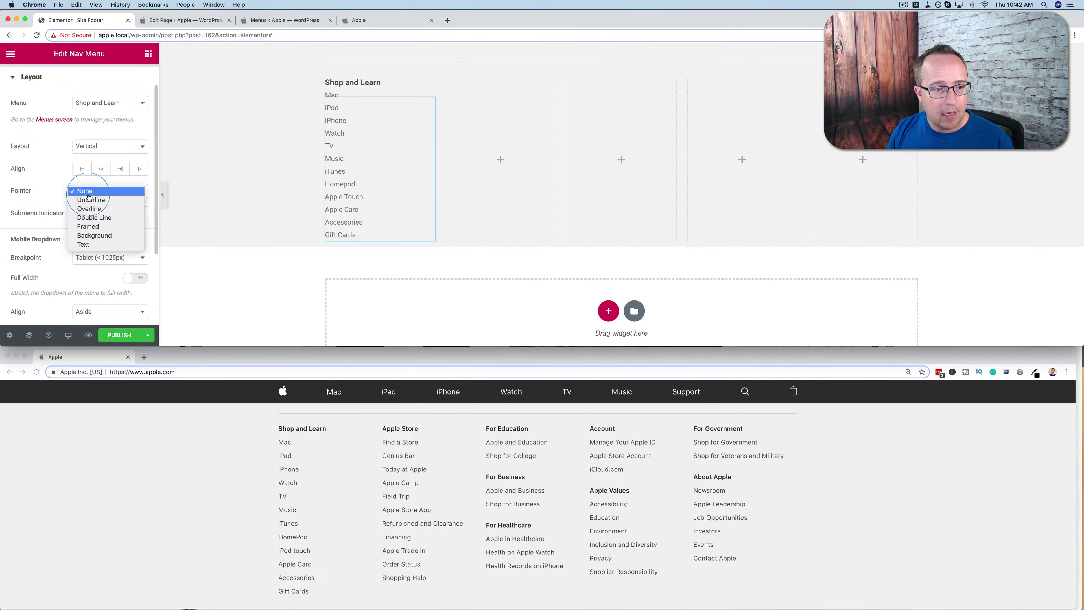
{"action": "left_click", "coordinate": [94, 235]}
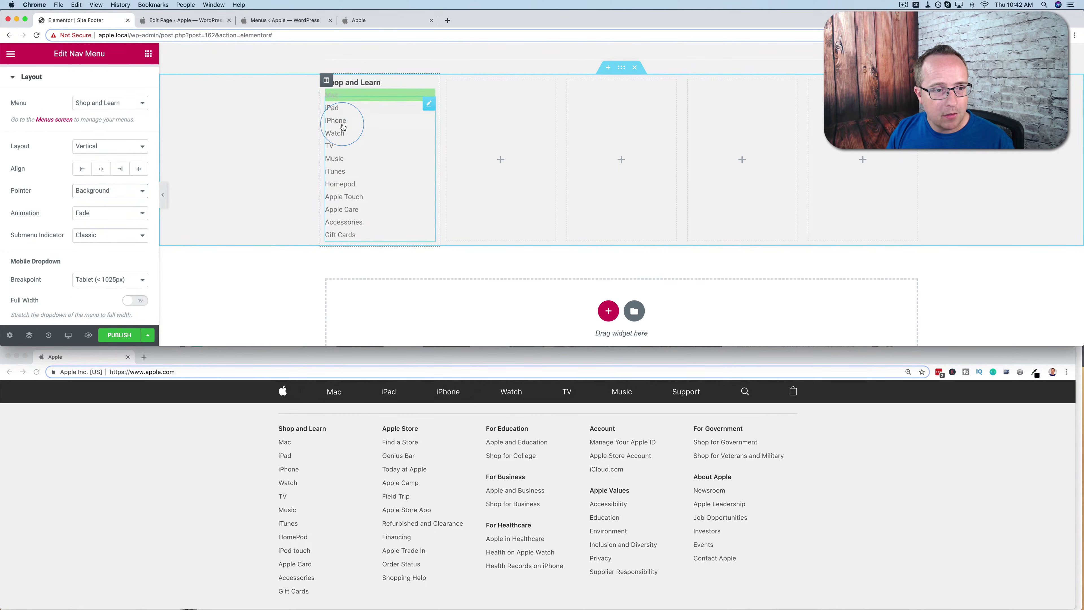
{"action": "left_click", "coordinate": [110, 190]}
{"action": "left_click", "coordinate": [109, 183]}
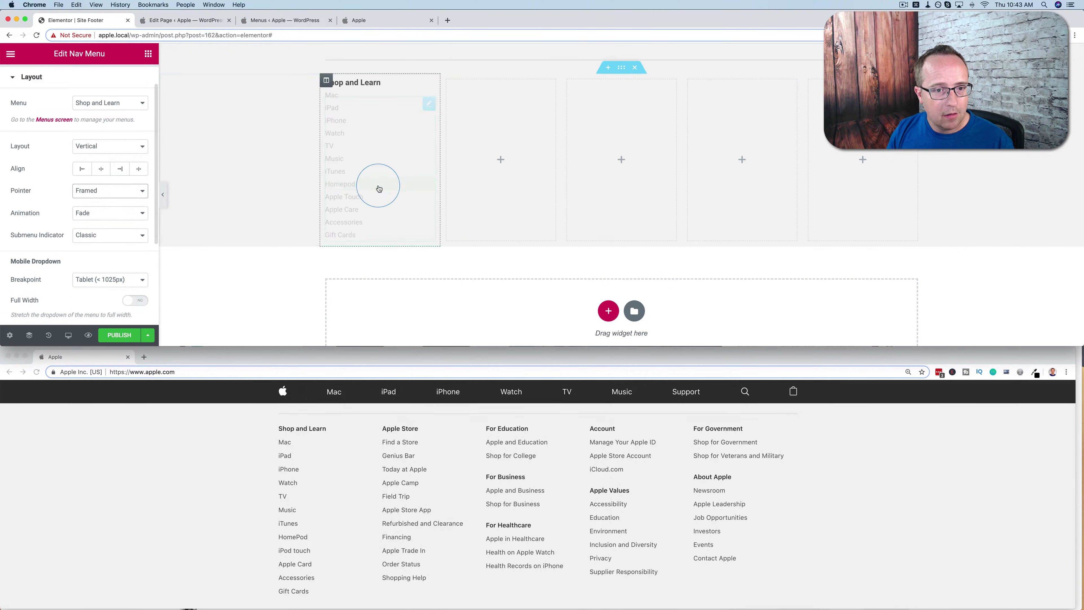
Step: Try the Overline and Underline pointer styles on the Shop and Learn Nav Menu and set its pointer to None
{"action": "left_click", "coordinate": [126, 189]}
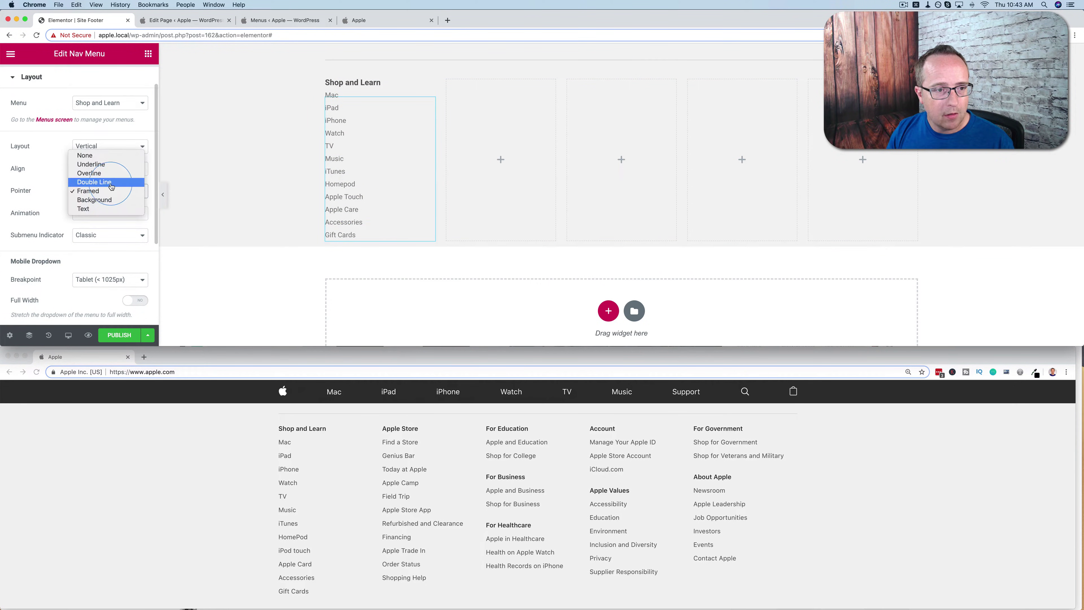
{"action": "left_click", "coordinate": [106, 171]}
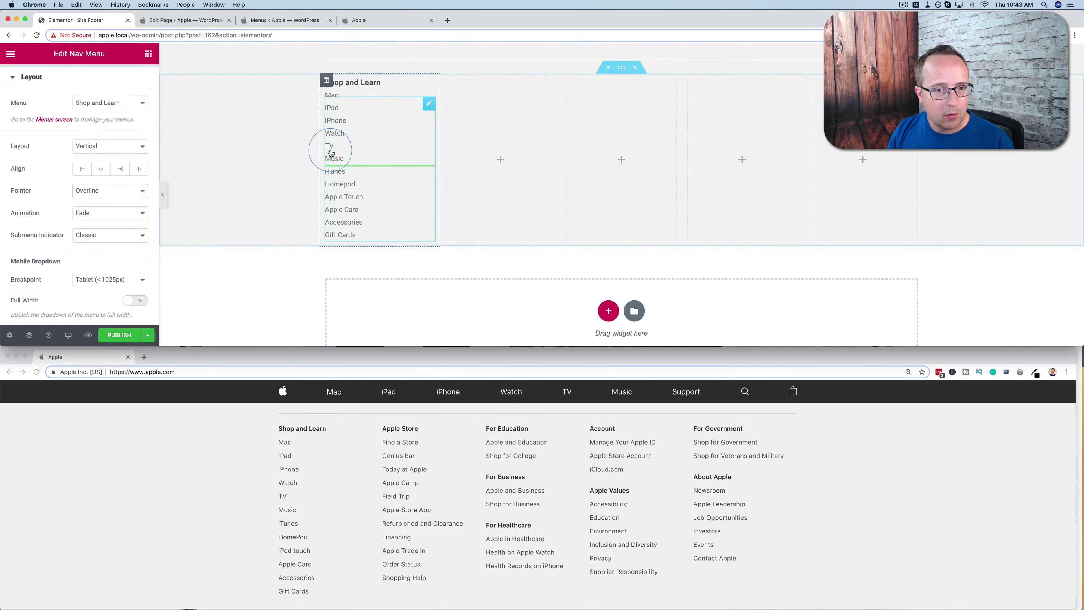
{"action": "left_click", "coordinate": [106, 191]}
{"action": "left_click", "coordinate": [102, 180]}
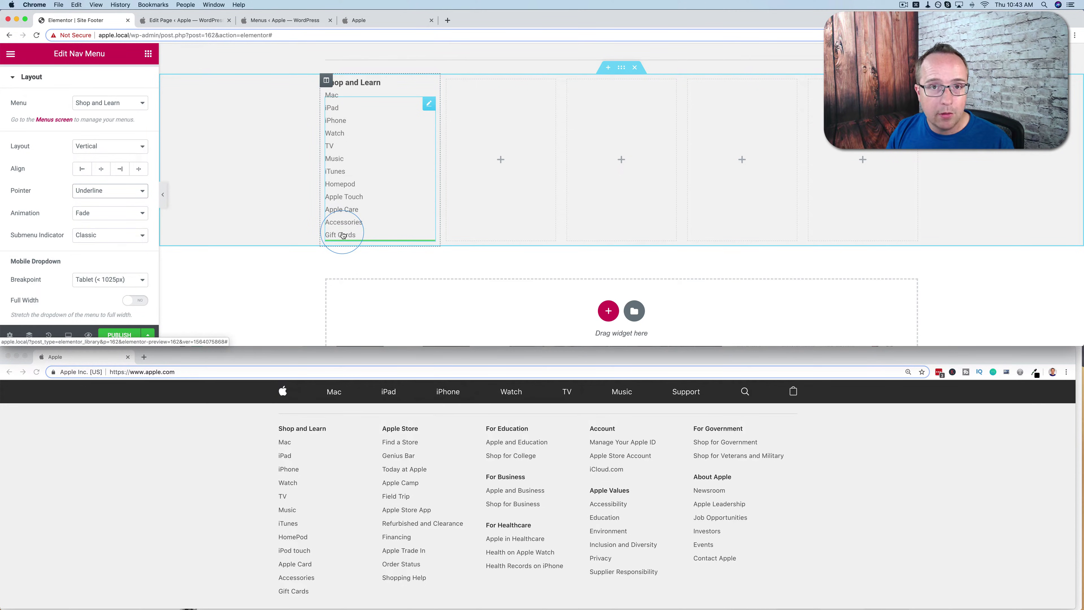
{"action": "left_click", "coordinate": [92, 193]}
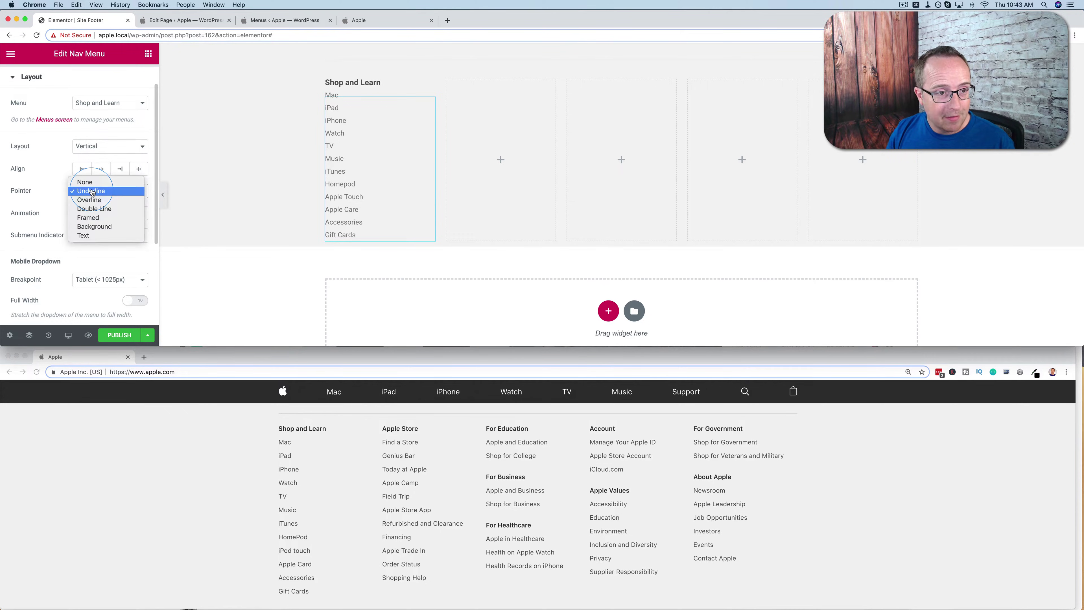
{"action": "left_click", "coordinate": [96, 181]}
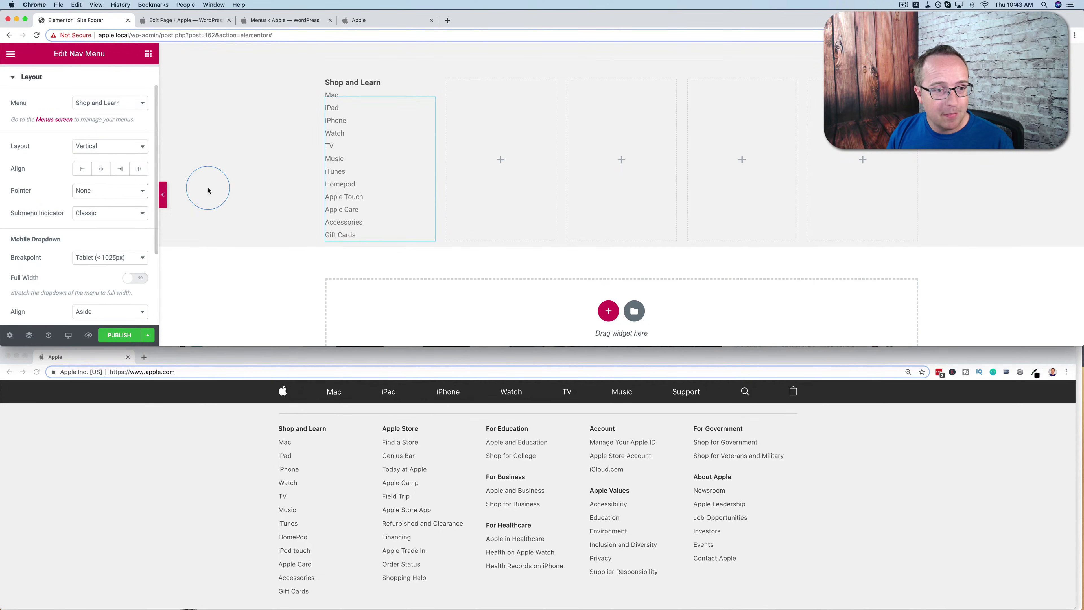
Step: Try the Text pointer style on the Nav Menu and return the pointer to None
{"action": "left_click", "coordinate": [128, 191]}
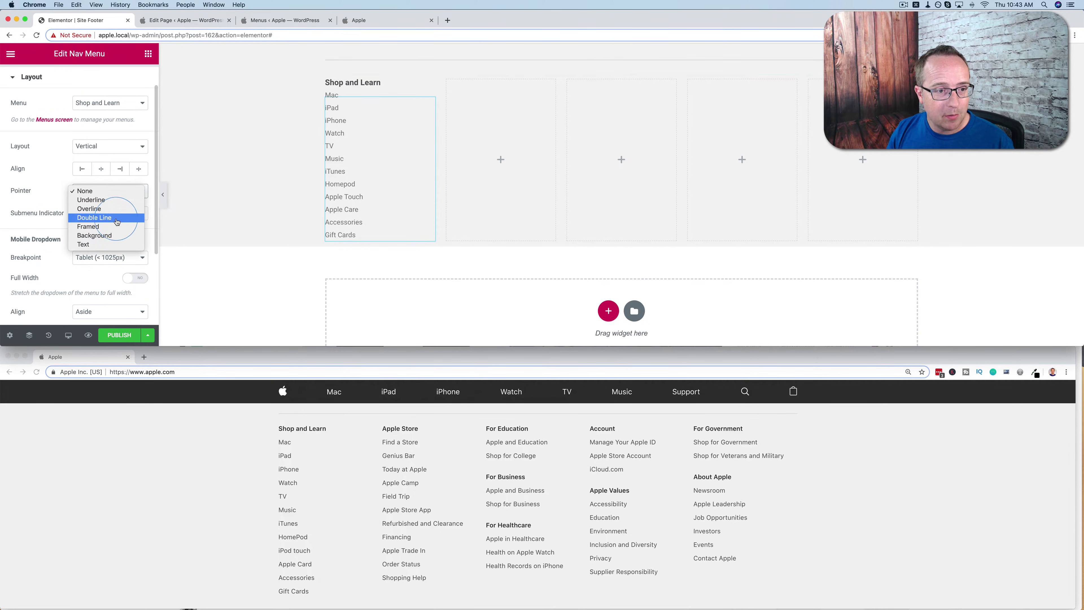
{"action": "left_click", "coordinate": [98, 248]}
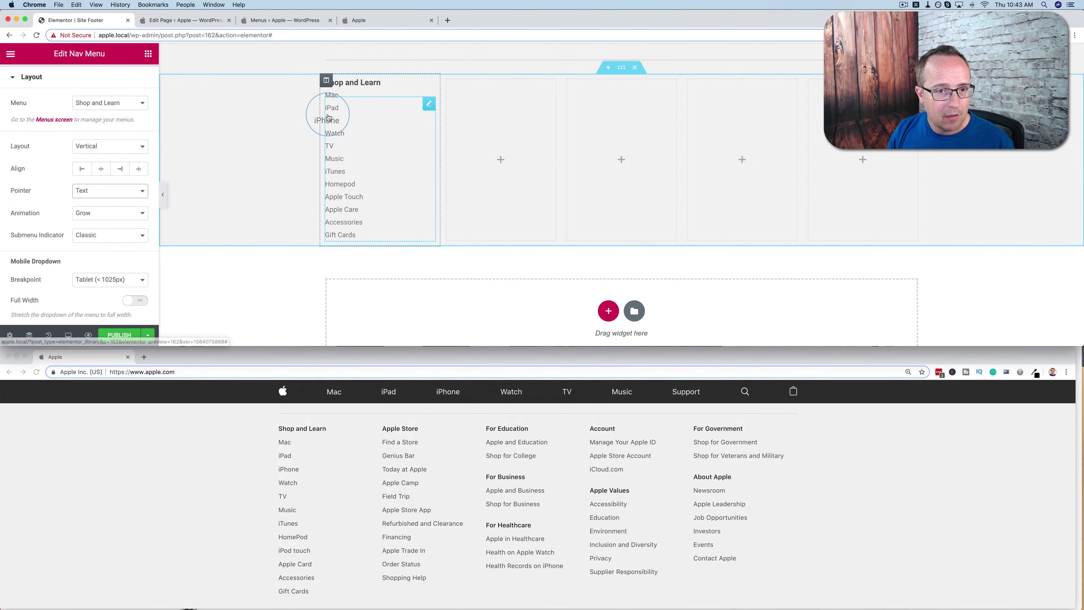
{"action": "left_click", "coordinate": [107, 191]}
{"action": "left_click", "coordinate": [85, 138]}
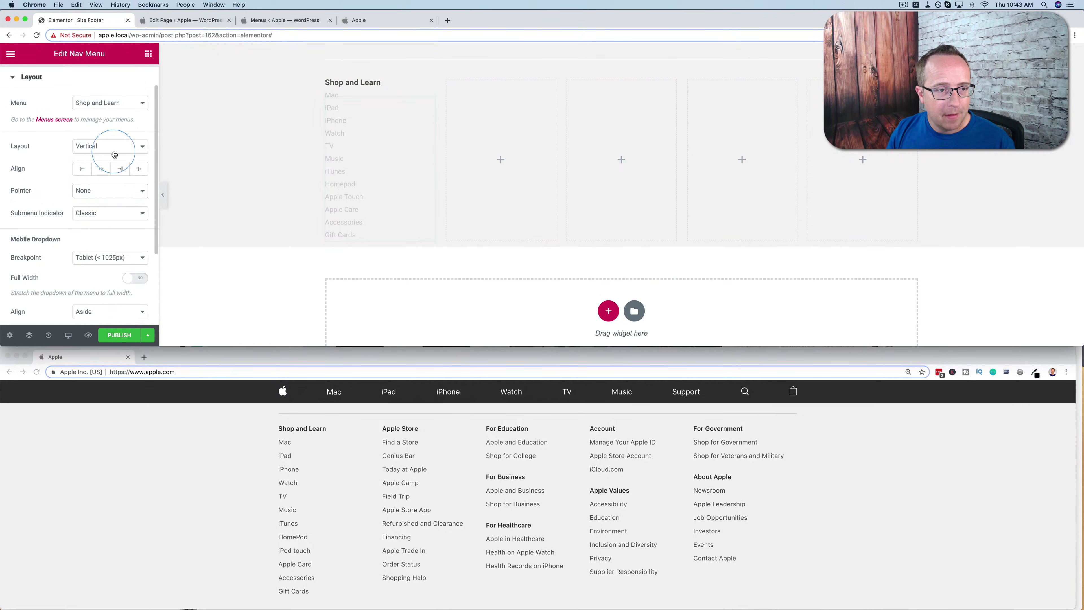
Step: Add the custom CSS a:hover {text-decoration:underline;} to the Shop and Learn Nav Menu
{"action": "scroll", "coordinate": [87, 110], "scroll_direction": "up", "scroll_amount": 2}
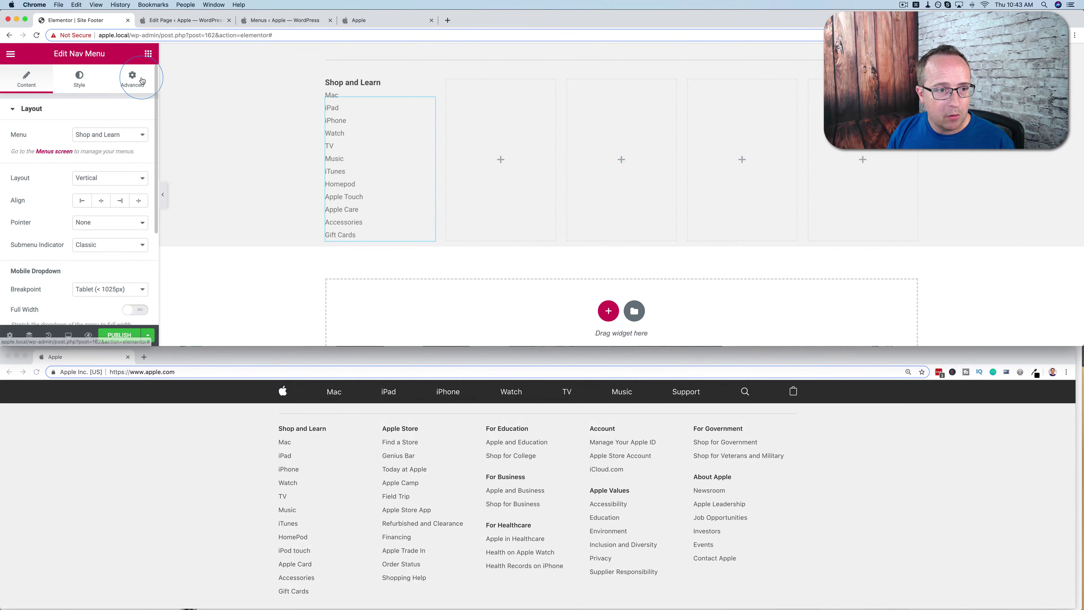
{"action": "left_click", "coordinate": [133, 73]}
{"action": "scroll", "coordinate": [61, 217], "scroll_direction": "down", "scroll_amount": 5}
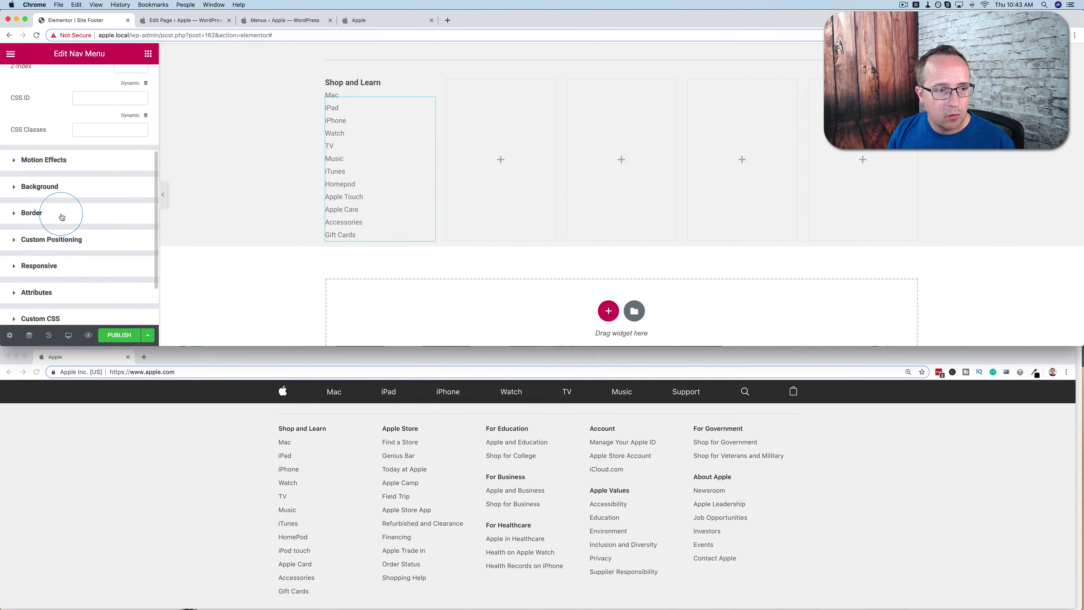
{"action": "left_click", "coordinate": [52, 252]}
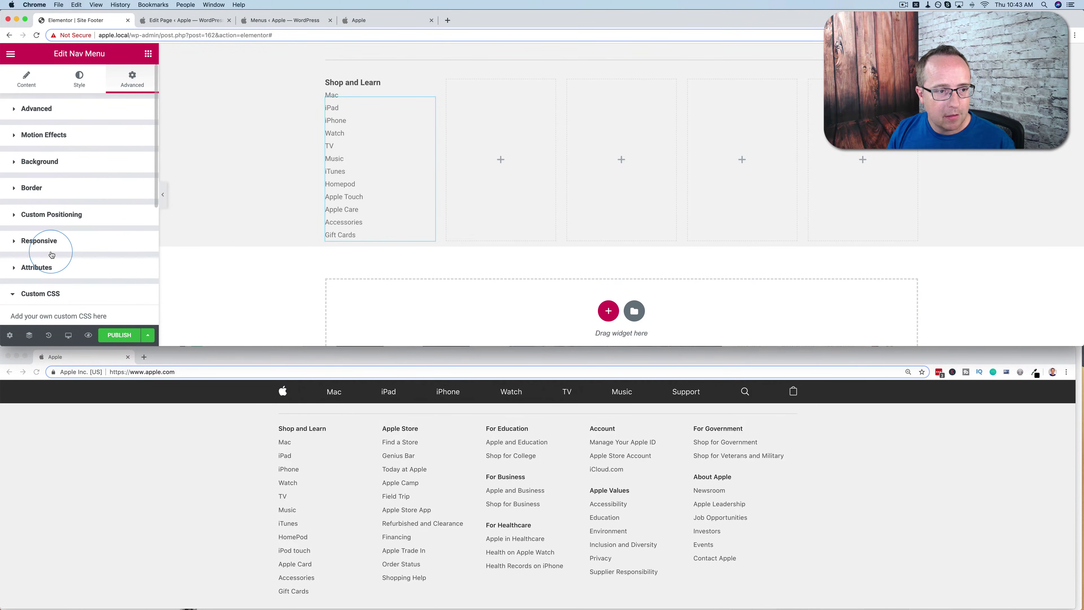
{"action": "scroll", "coordinate": [51, 251], "scroll_direction": "down", "scroll_amount": 4}
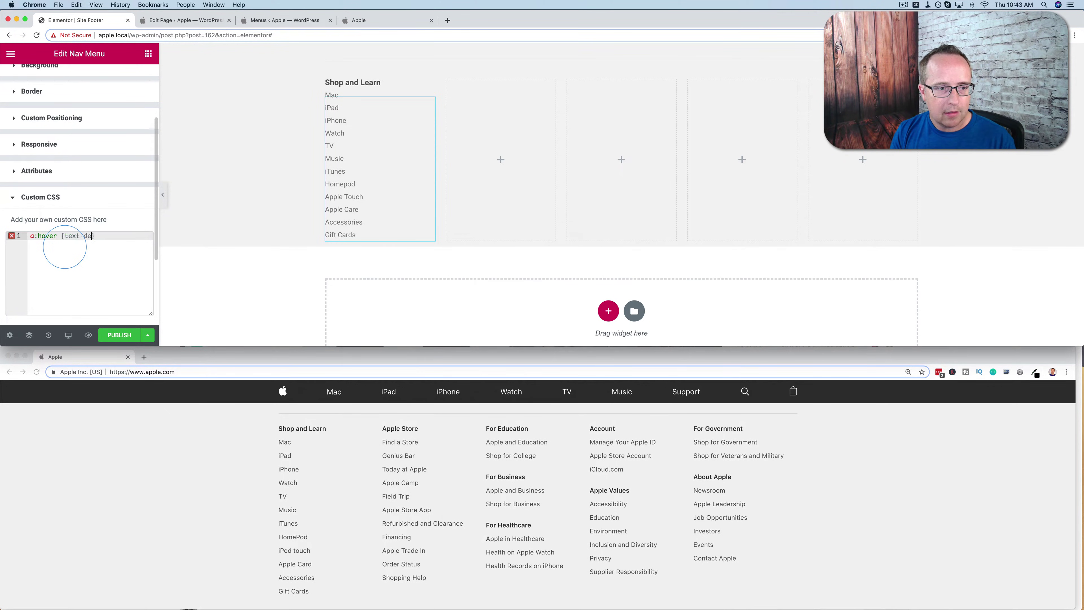
{"action": "type", "text": "erline;"}
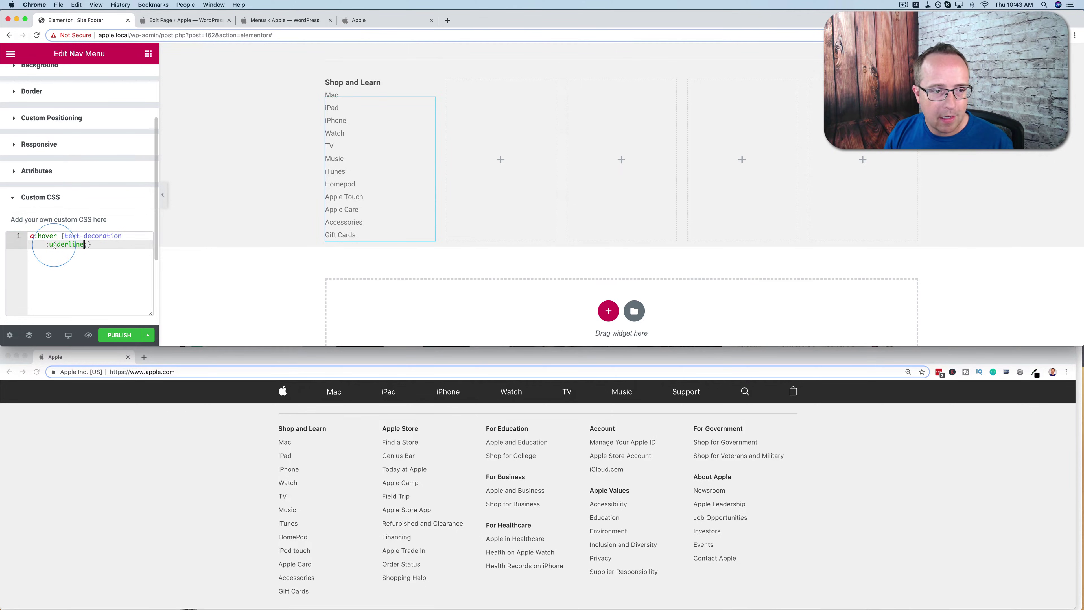
{"action": "left_click_drag", "start_coordinate": [36, 239], "coordinate": [31, 236]}
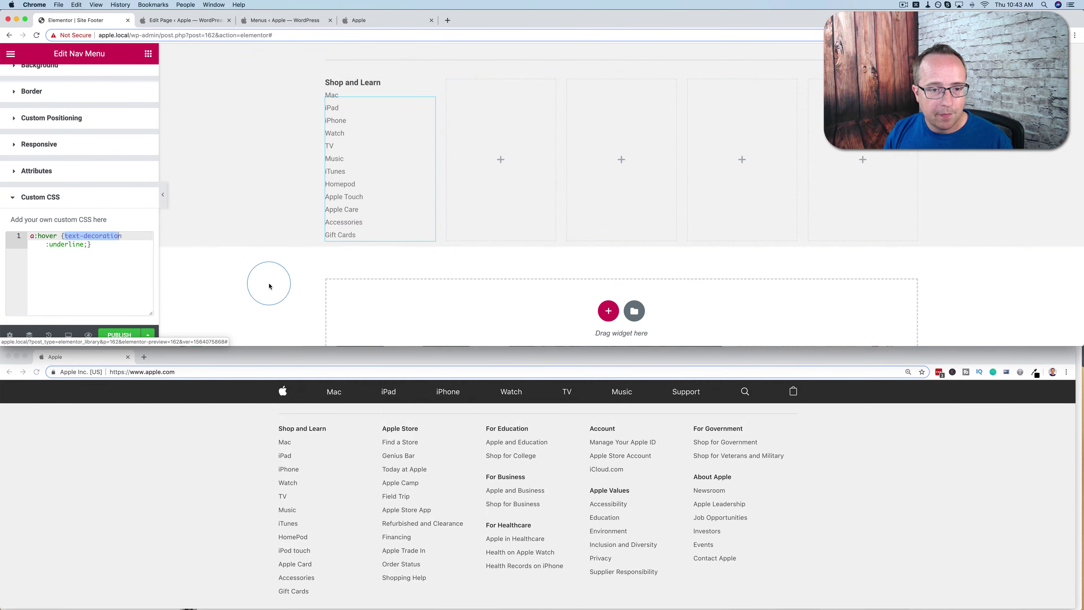
Step: Duplicate the Shop and Learn heading, move the copy into the second column and retitle it Apple Store
{"action": "scroll", "coordinate": [269, 283], "scroll_direction": "up", "scroll_amount": 3}
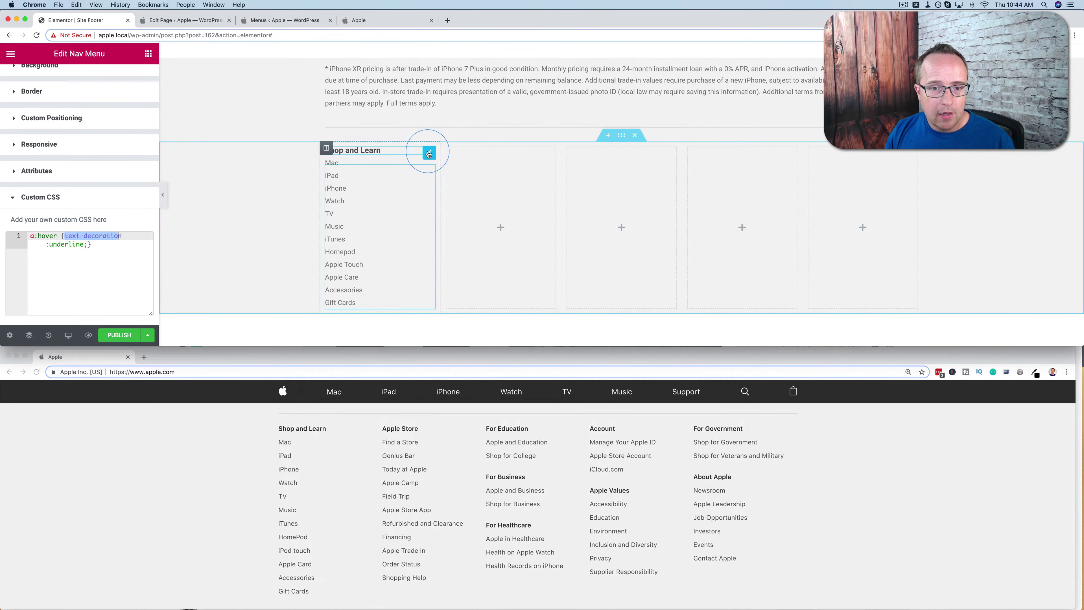
{"action": "right_click", "coordinate": [429, 154]}
{"action": "left_click", "coordinate": [448, 178]}
{"action": "left_click_drag", "start_coordinate": [429, 170], "coordinate": [487, 154]}
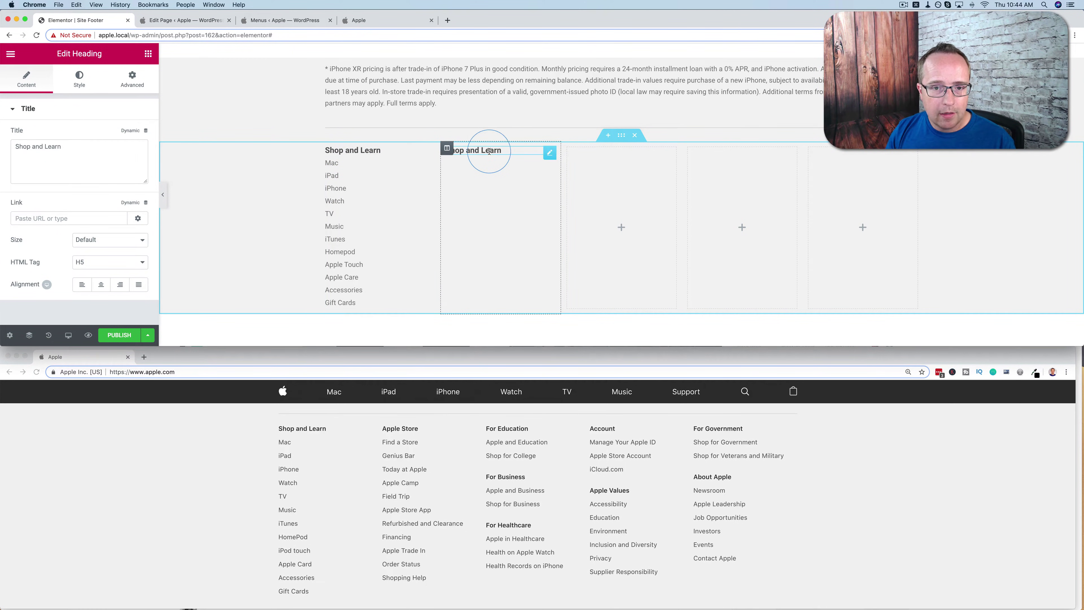
{"action": "type", "text": "Apple"}
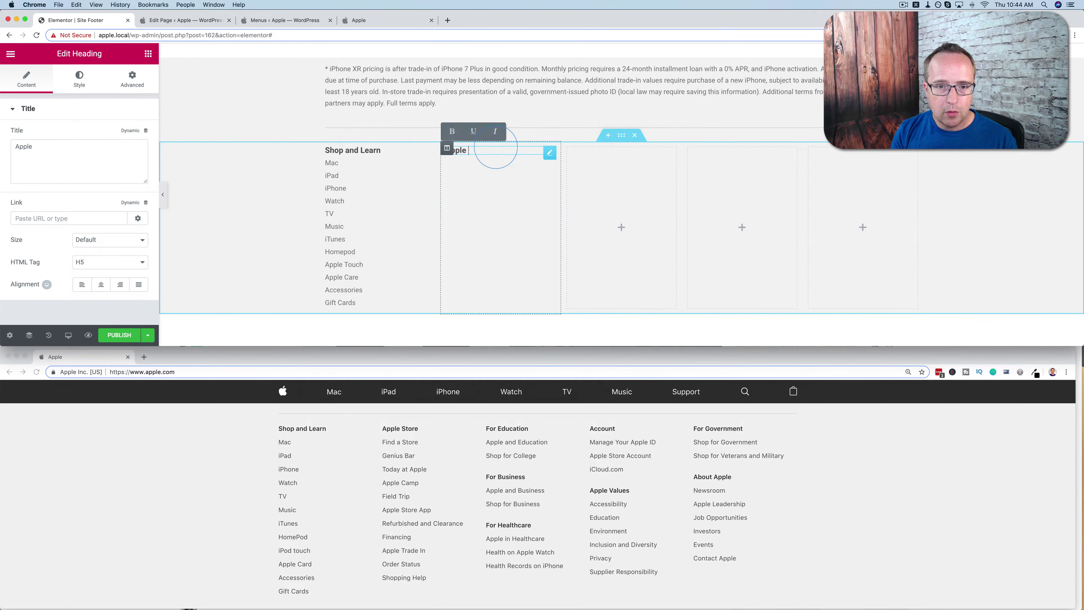
{"action": "type", "text": " Store"}
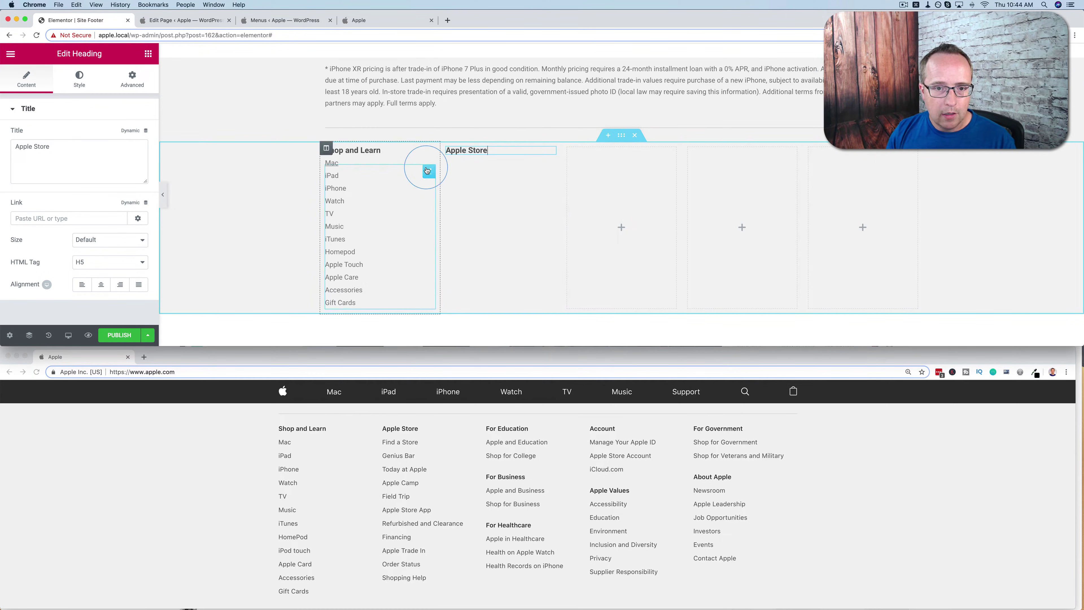
Step: Duplicate the Shop and Learn Nav Menu, place one under the Apple Store heading and switch it to the Apple Store menu
{"action": "right_click", "coordinate": [427, 173]}
{"action": "left_click", "coordinate": [440, 194]}
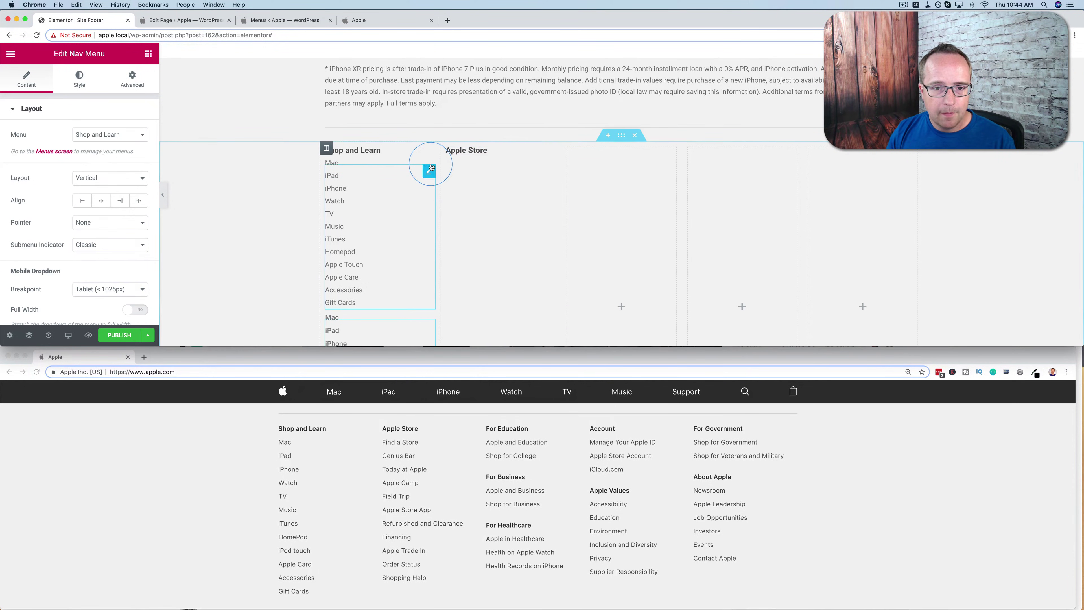
{"action": "left_click_drag", "start_coordinate": [429, 172], "coordinate": [466, 167]}
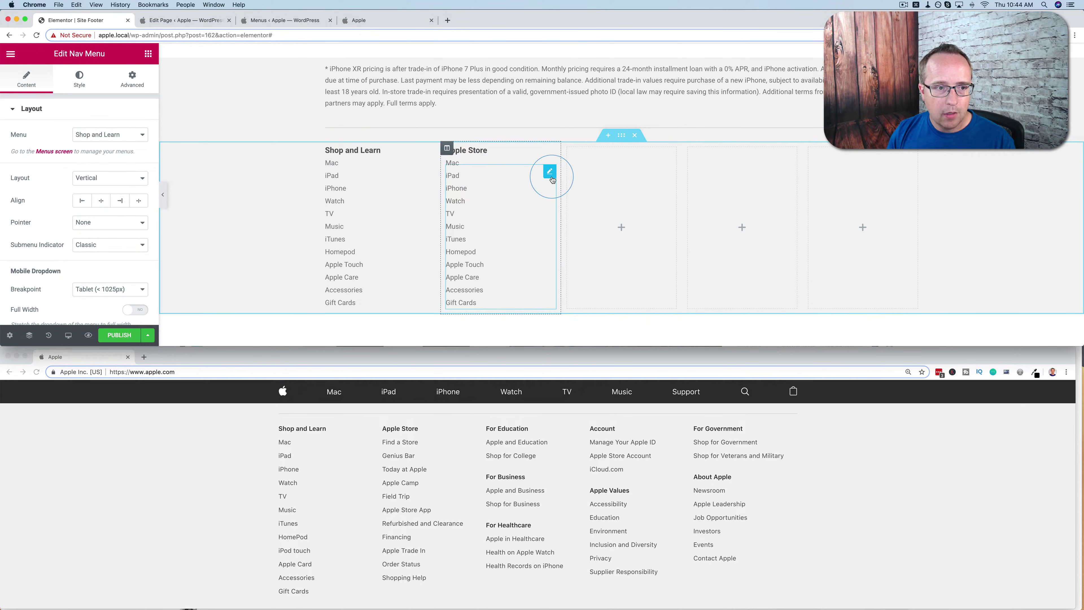
{"action": "left_click", "coordinate": [125, 136]}
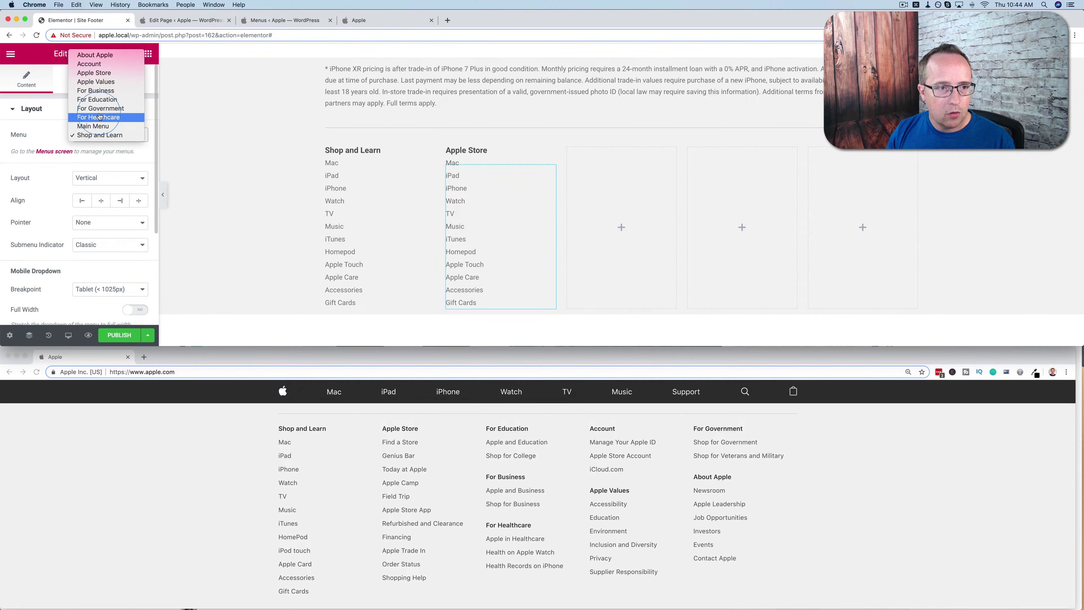
{"action": "left_click", "coordinate": [95, 76]}
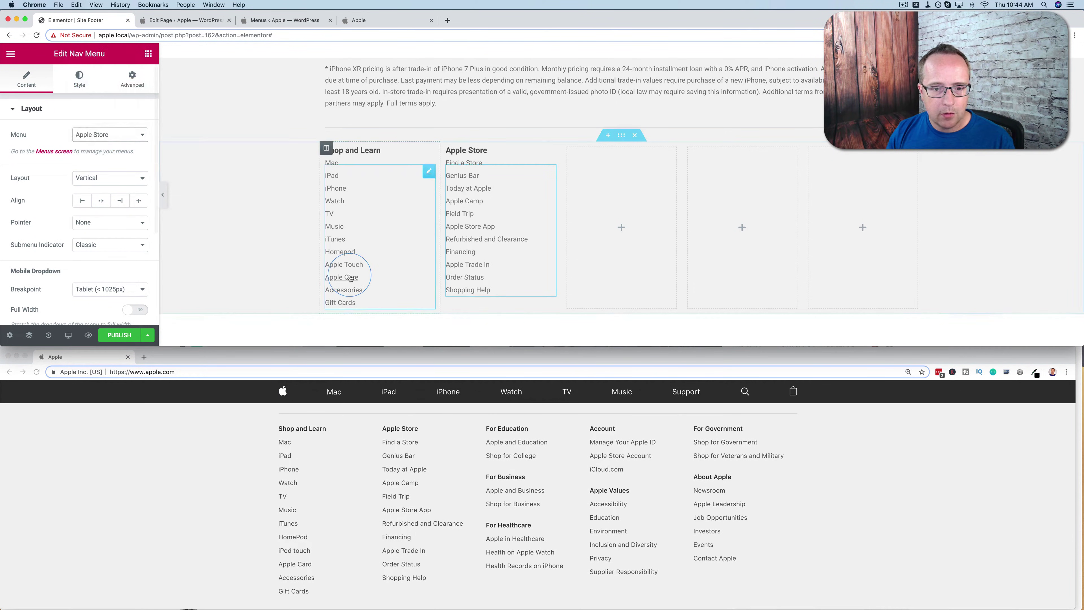
{"action": "scroll", "coordinate": [351, 276], "scroll_direction": "down", "scroll_amount": 2}
{"action": "left_click", "coordinate": [413, 221]}
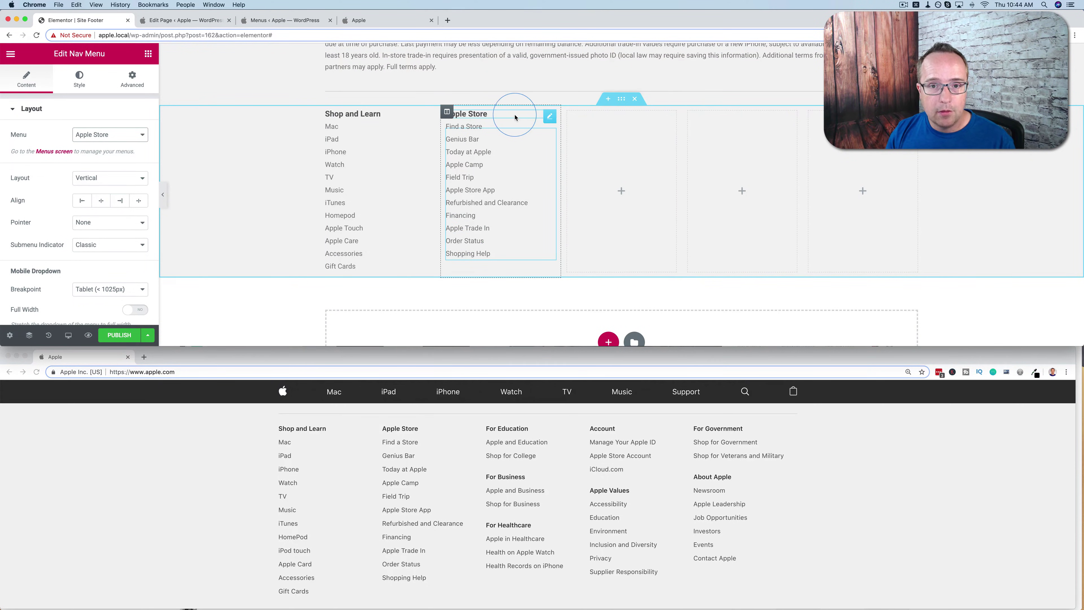
Step: Duplicate the Apple Store heading, move the copy into the third column and retitle it For Education
{"action": "right_click", "coordinate": [549, 120]}
{"action": "left_click", "coordinate": [552, 114]}
{"action": "right_click", "coordinate": [551, 115]}
{"action": "left_click", "coordinate": [563, 137]}
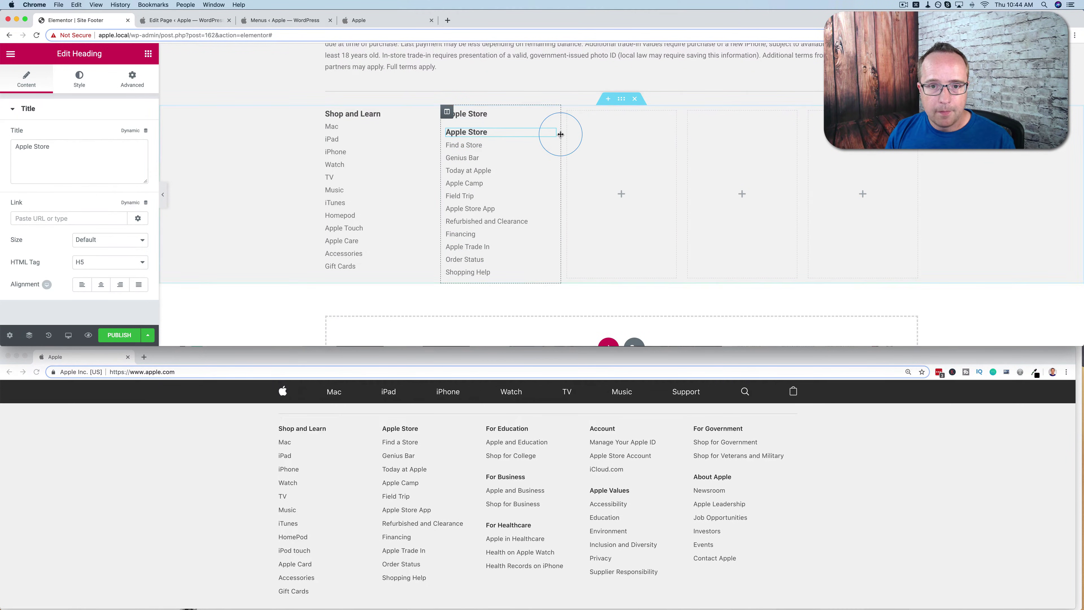
{"action": "left_click_drag", "start_coordinate": [560, 135], "coordinate": [597, 113]}
{"action": "type", "text": "Fo"}
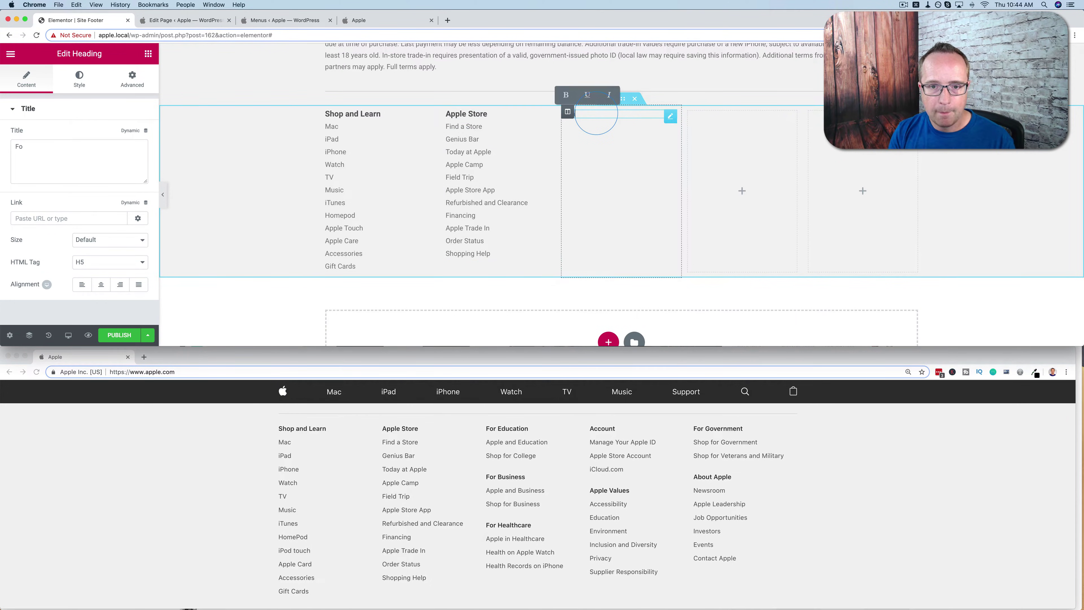
{"action": "type", "text": "r Education"}
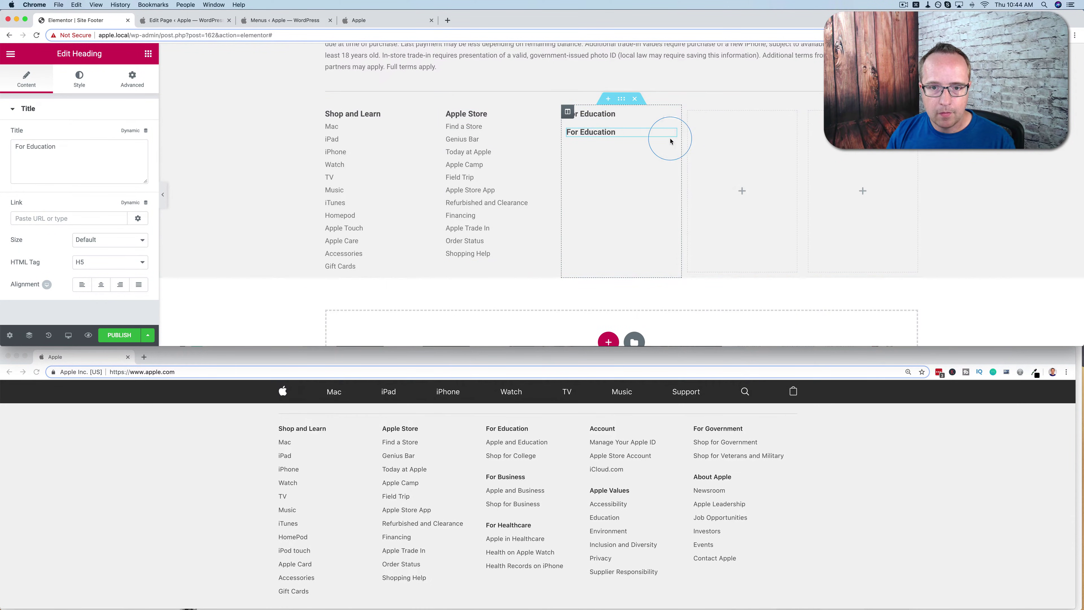
Step: Add two duplicate headings below For Education in the third column, titled For Business and For Healthcare
{"action": "double_click", "coordinate": [601, 133]}
{"action": "type", "text": "Business"}
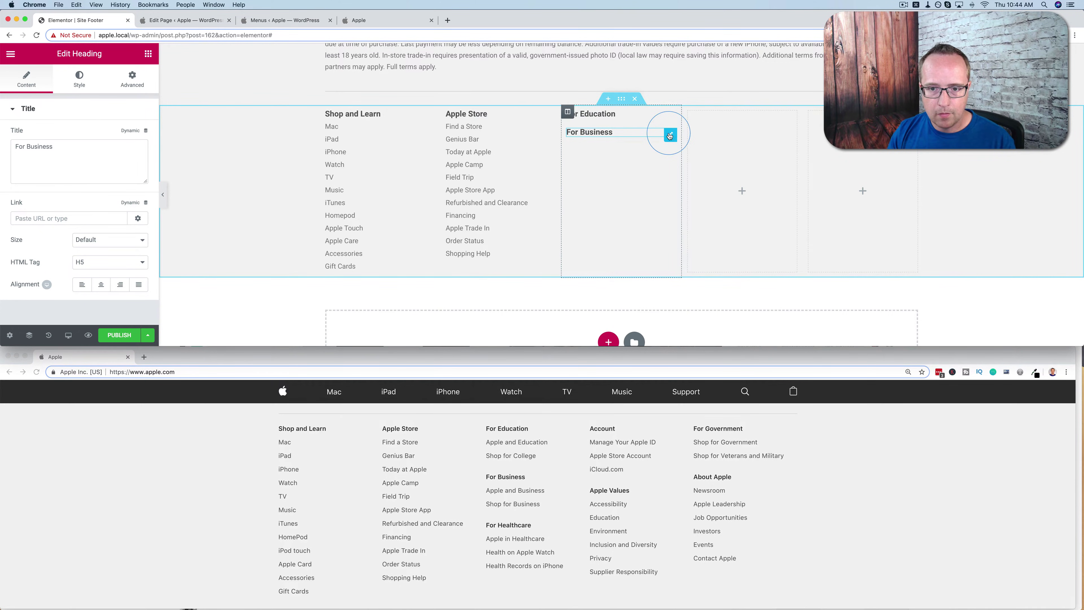
{"action": "right_click", "coordinate": [670, 136]}
{"action": "left_click", "coordinate": [680, 158]}
{"action": "double_click", "coordinate": [596, 151]}
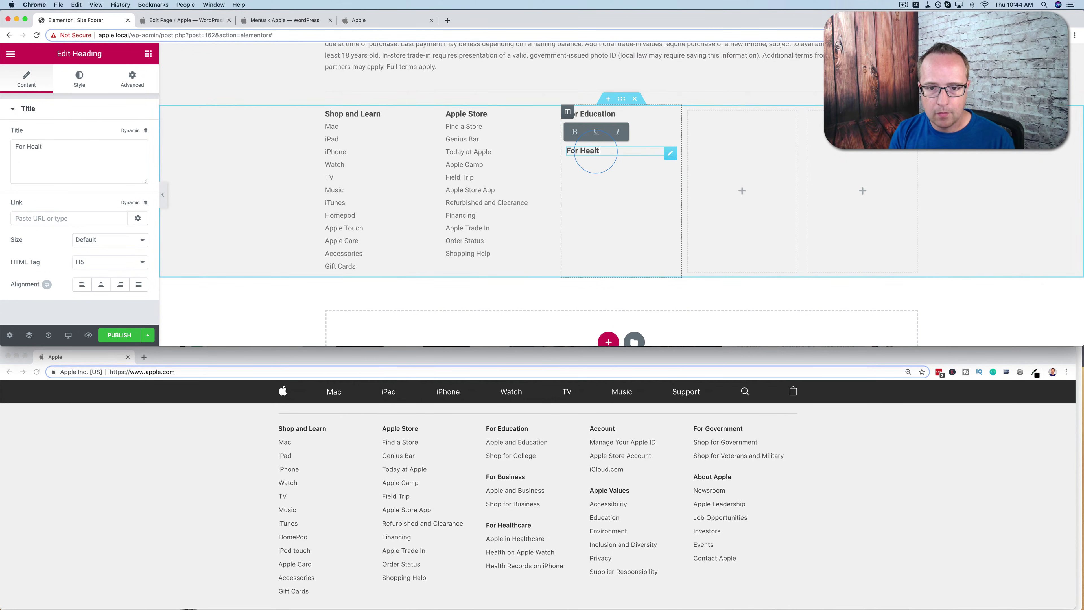
Step: Duplicate the Apple Store Nav Menu, place the copy under the For Education heading and switch it to the For Education menu
{"action": "right_click", "coordinate": [550, 135]}
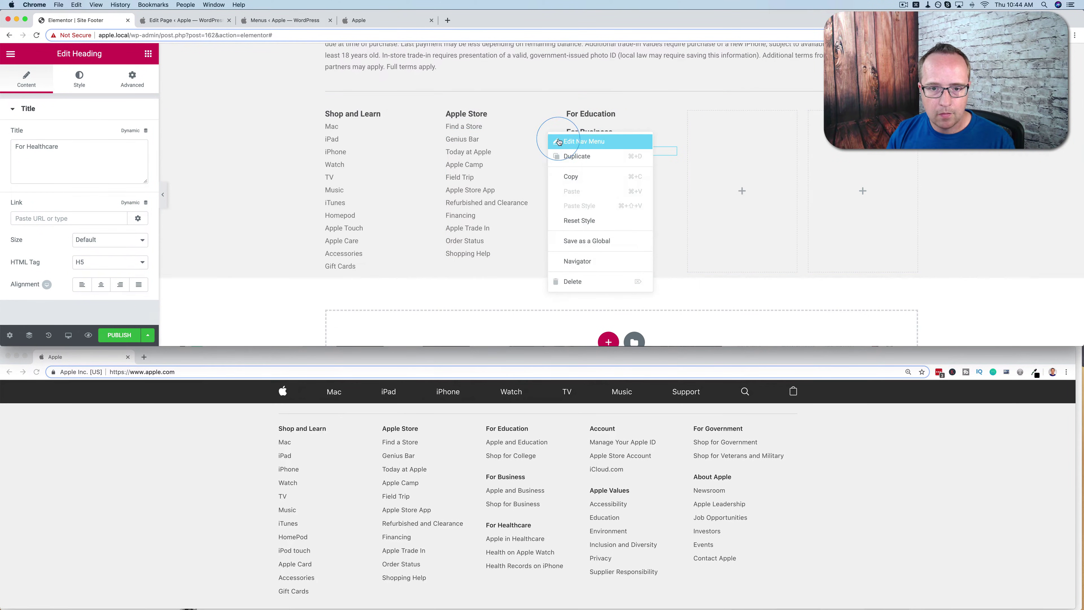
{"action": "left_click", "coordinate": [568, 157]}
{"action": "mouse_move", "coordinate": [547, 142]}
{"action": "left_mouse_down"}
{"action": "mouse_move", "coordinate": [619, 115]}
{"action": "mouse_move", "coordinate": [637, 148]}
{"action": "mouse_move", "coordinate": [641, 132]}
{"action": "left_mouse_up"}
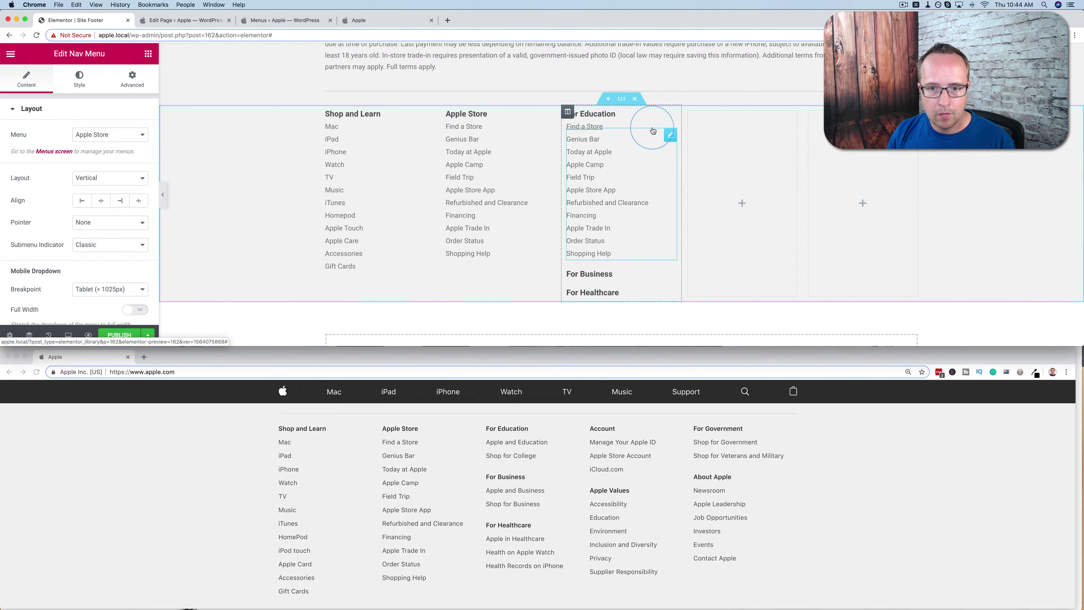
{"action": "left_click", "coordinate": [121, 142]}
{"action": "left_click", "coordinate": [107, 162]}
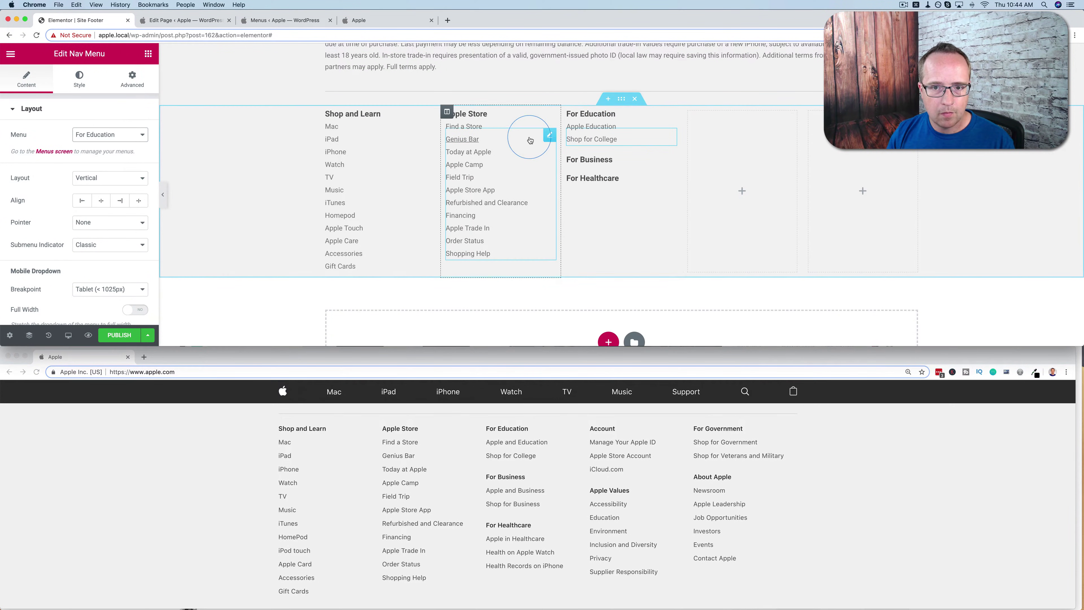
Step: Duplicate the For Education Nav Menu twice, placing one copy under For Business and the other under For Healthcare
{"action": "right_click", "coordinate": [669, 135]}
{"action": "left_click", "coordinate": [689, 157]}
{"action": "left_click_drag", "start_coordinate": [671, 161], "coordinate": [612, 168]}
{"action": "right_click", "coordinate": [671, 179]}
{"action": "left_click", "coordinate": [689, 202]}
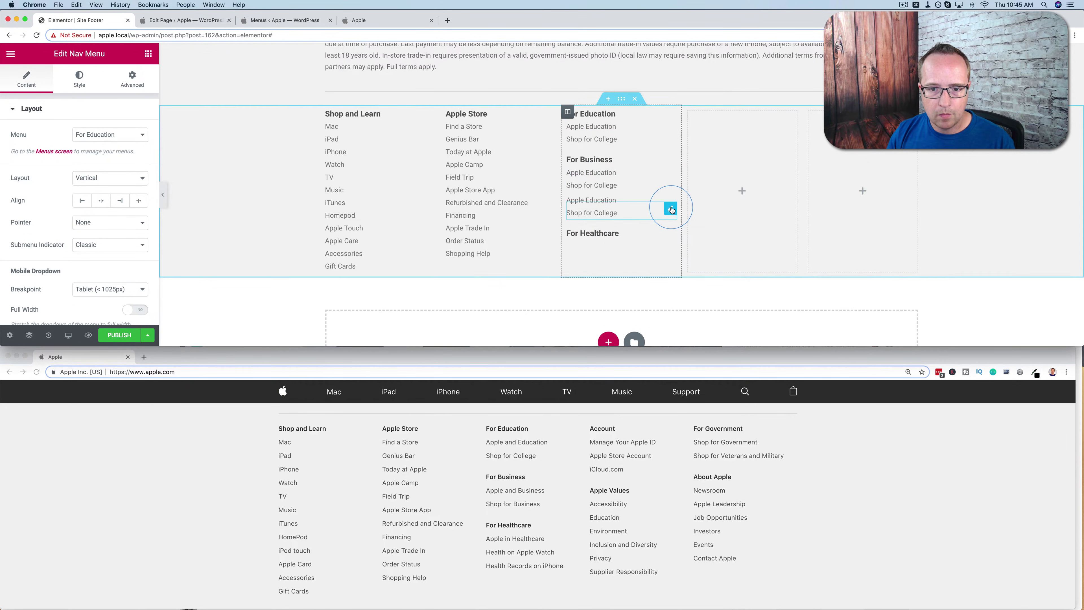
{"action": "mouse_move", "coordinate": [668, 208]}
{"action": "left_mouse_down"}
{"action": "mouse_move", "coordinate": [604, 224]}
{"action": "mouse_move", "coordinate": [610, 217]}
{"action": "left_mouse_up"}
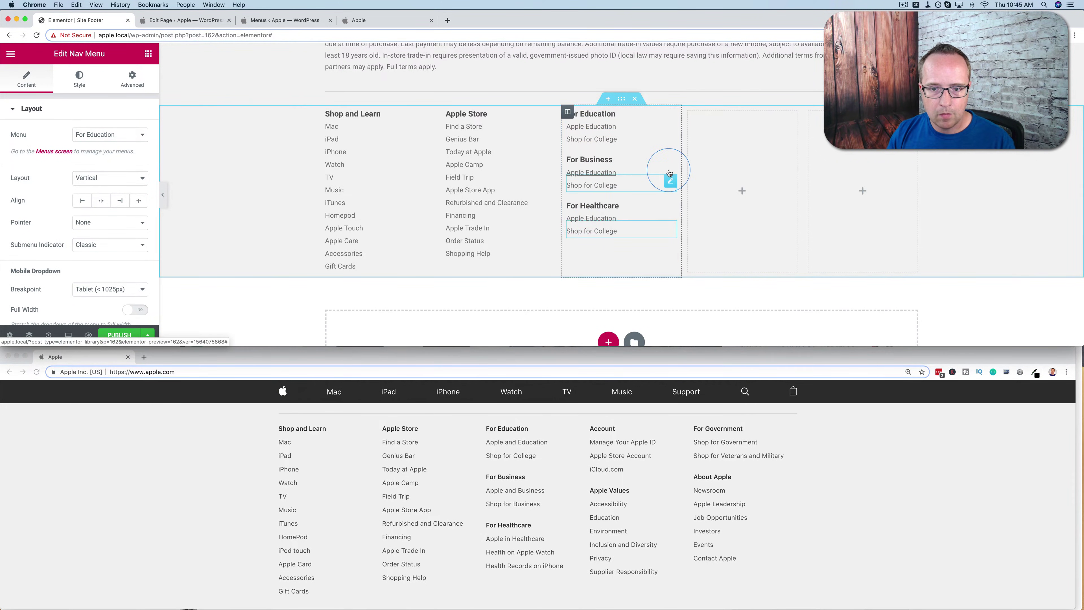
Step: Switch the Nav Menu under the For Business heading to the For Business menu
{"action": "left_click", "coordinate": [98, 135]}
{"action": "left_click", "coordinate": [96, 116]}
{"action": "left_click", "coordinate": [107, 135]}
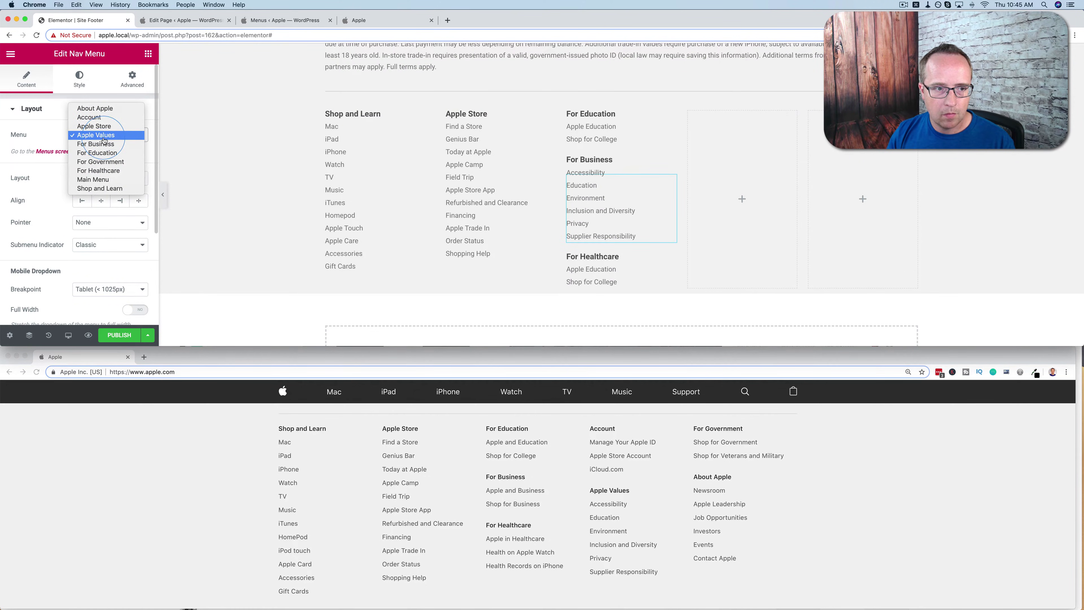
{"action": "left_click", "coordinate": [108, 148]}
Step: Switch the Nav Menu under the For Healthcare heading to the For Healthcare menu
{"action": "left_click", "coordinate": [666, 226]}
{"action": "left_click", "coordinate": [103, 135]}
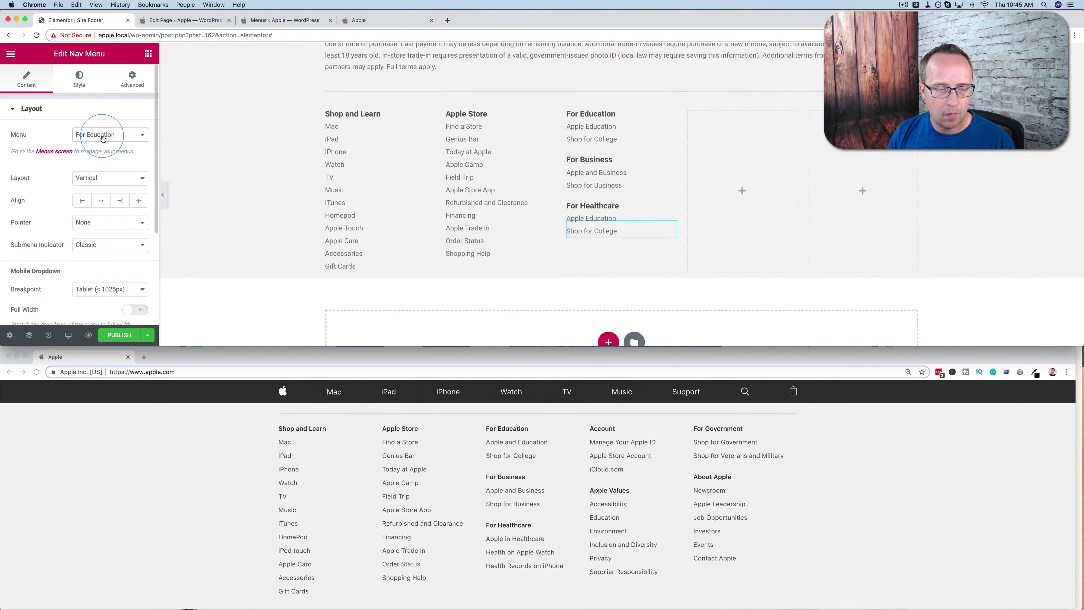
{"action": "left_click", "coordinate": [105, 153]}
Step: Duplicate the For Education heading, move the copy to the empty fourth column and title it Account
{"action": "left_click", "coordinate": [670, 115]}
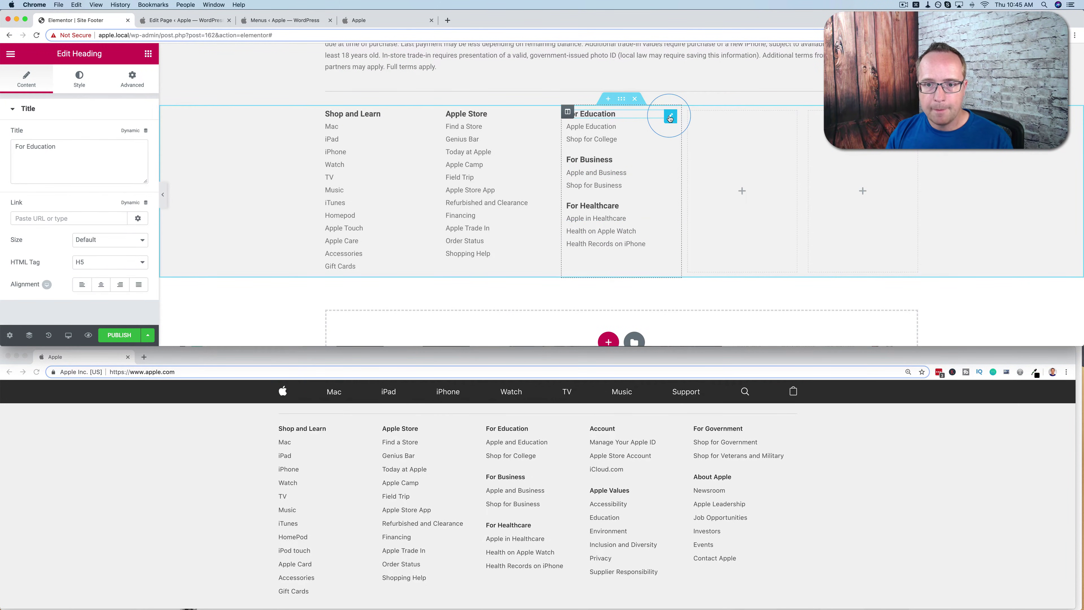
{"action": "right_click", "coordinate": [671, 119]}
{"action": "left_click", "coordinate": [689, 143]}
{"action": "left_click_drag", "start_coordinate": [668, 130], "coordinate": [727, 115]}
{"action": "double_click", "coordinate": [727, 116]}
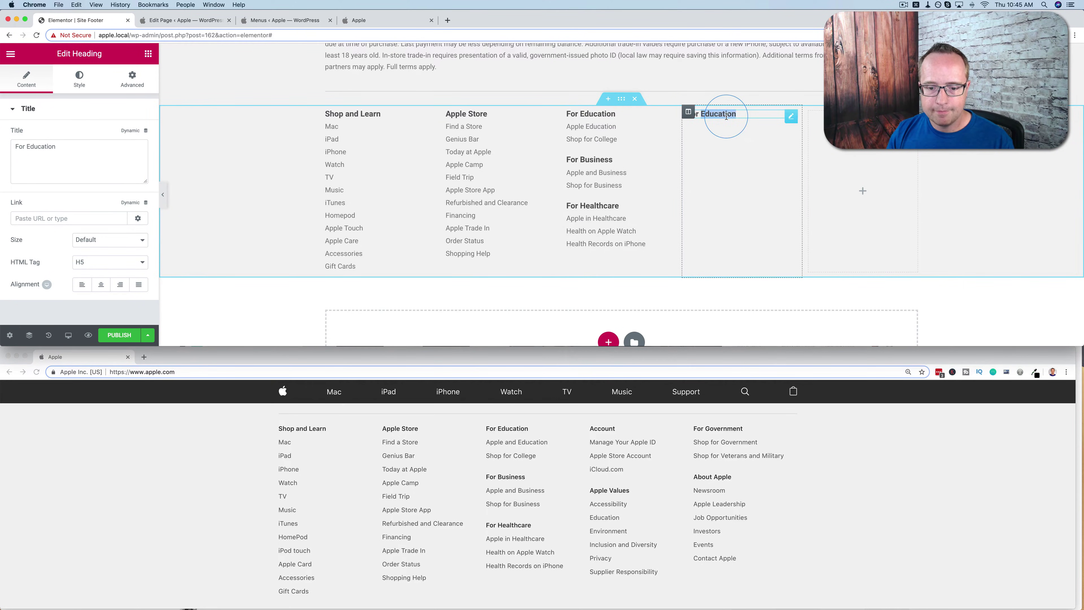
Step: Duplicate the For Education Nav Menu, place the copy under the Account heading and switch it to the Account menu
{"action": "right_click", "coordinate": [669, 135]}
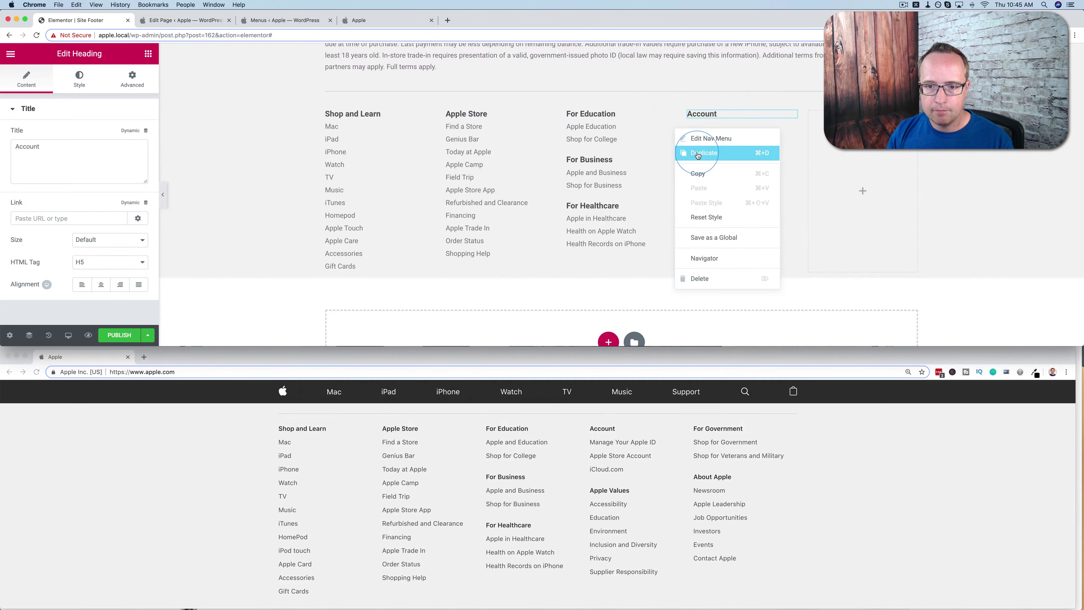
{"action": "left_click", "coordinate": [687, 154]}
{"action": "left_click_drag", "start_coordinate": [668, 149], "coordinate": [709, 129]}
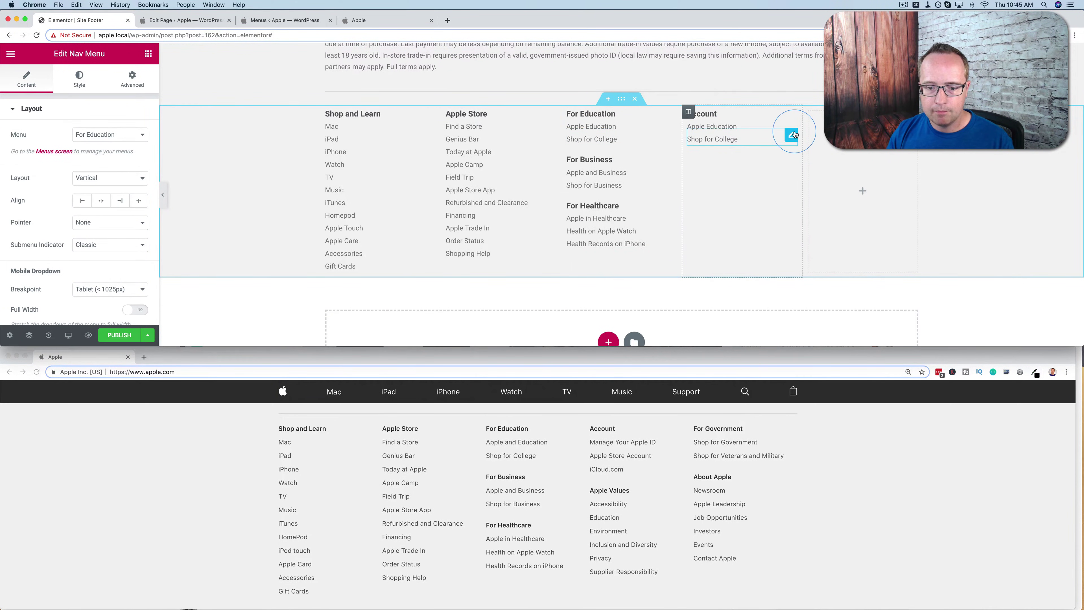
{"action": "left_click", "coordinate": [141, 134]}
{"action": "left_click", "coordinate": [111, 100]}
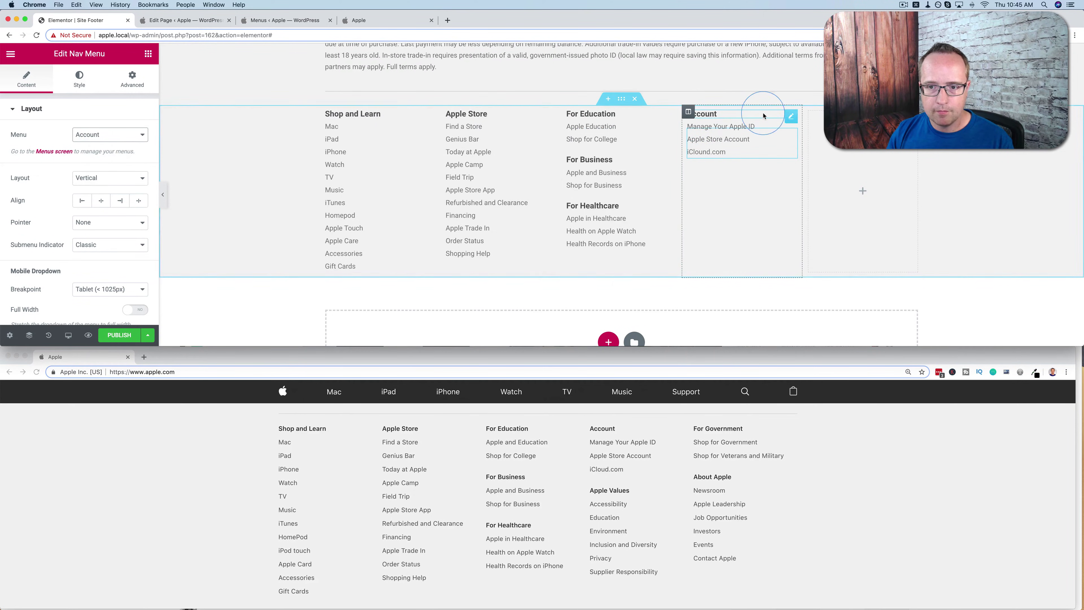
Step: Duplicate the Account heading, place the copy below the Account menu and title it Apple Values
{"action": "right_click", "coordinate": [792, 120]}
{"action": "left_click", "coordinate": [803, 142]}
{"action": "left_click_drag", "start_coordinate": [792, 134], "coordinate": [731, 170]}
{"action": "double_click", "coordinate": [730, 170]}
{"action": "type", "text": "Apple Val"}
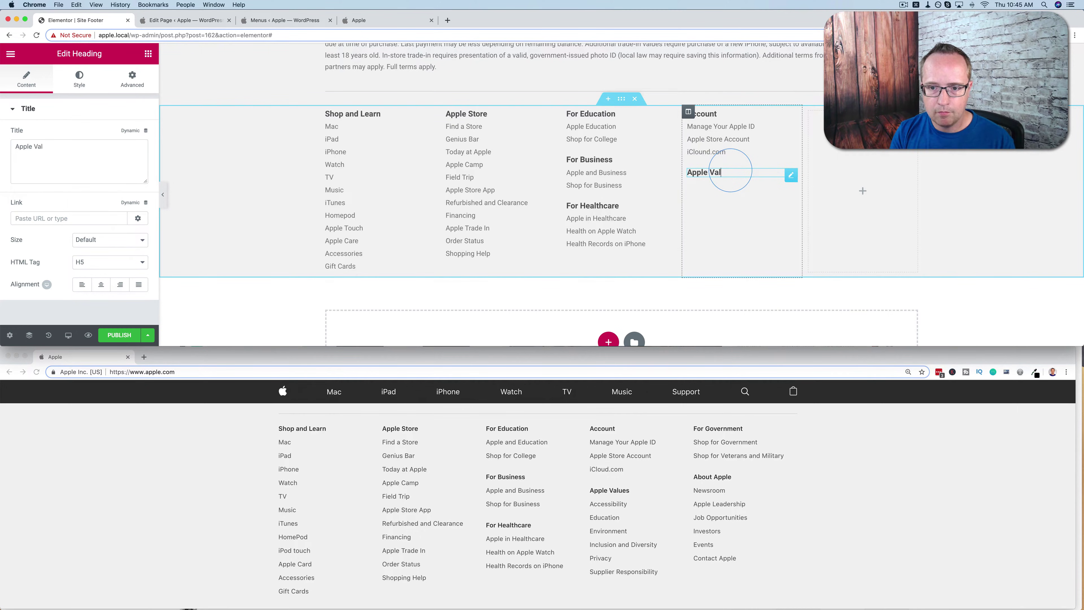
{"action": "type", "text": "ues"}
Step: Duplicate the Account Nav Menu, place the copy under the Apple Values heading and switch it to the Apple Values menu
{"action": "right_click", "coordinate": [793, 135]}
{"action": "left_click", "coordinate": [802, 155]}
{"action": "left_click_drag", "start_coordinate": [792, 175], "coordinate": [709, 186]}
{"action": "left_click", "coordinate": [791, 194]}
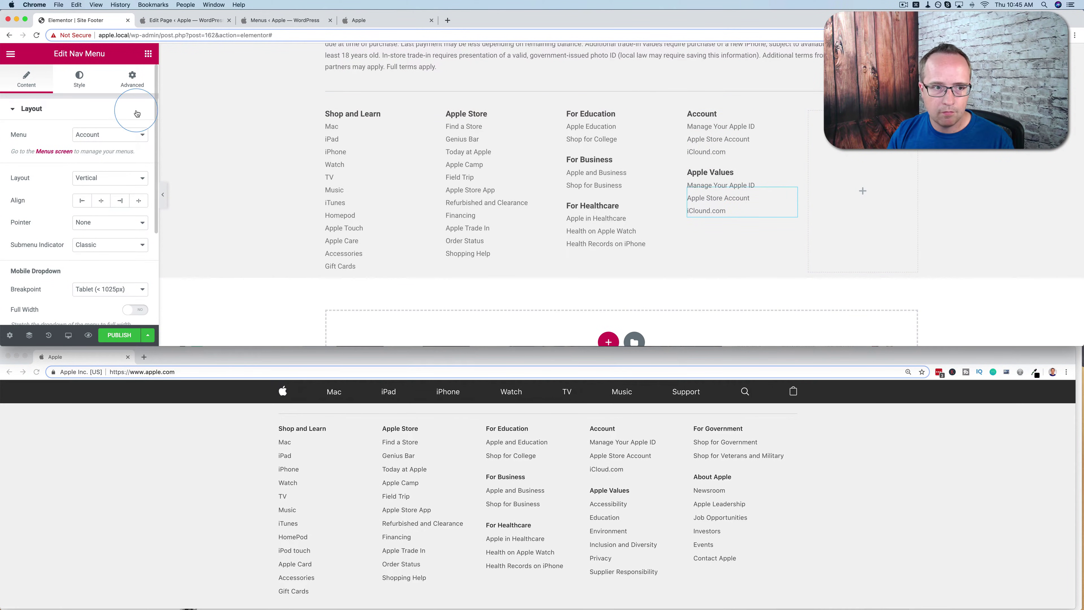
{"action": "left_click", "coordinate": [124, 135]}
{"action": "left_click", "coordinate": [111, 153]}
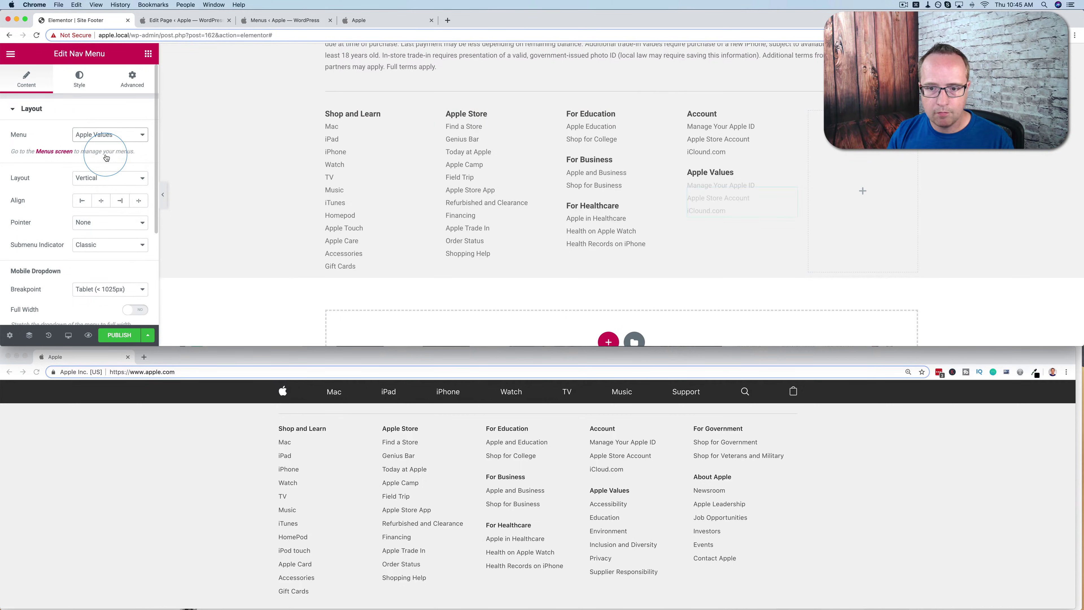
Step: Place a copy of the Account heading in the empty fifth column and duplicate it once more there
{"action": "left_click", "coordinate": [791, 118]}
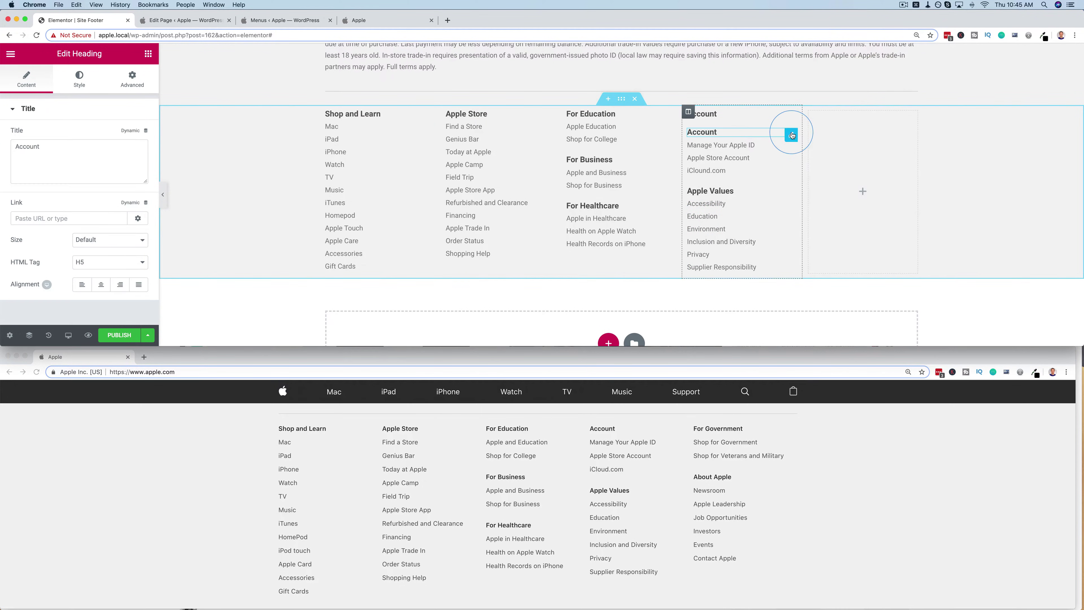
{"action": "left_click_drag", "start_coordinate": [789, 128], "coordinate": [878, 122]}
{"action": "right_click", "coordinate": [910, 112]}
{"action": "left_click", "coordinate": [935, 123]}
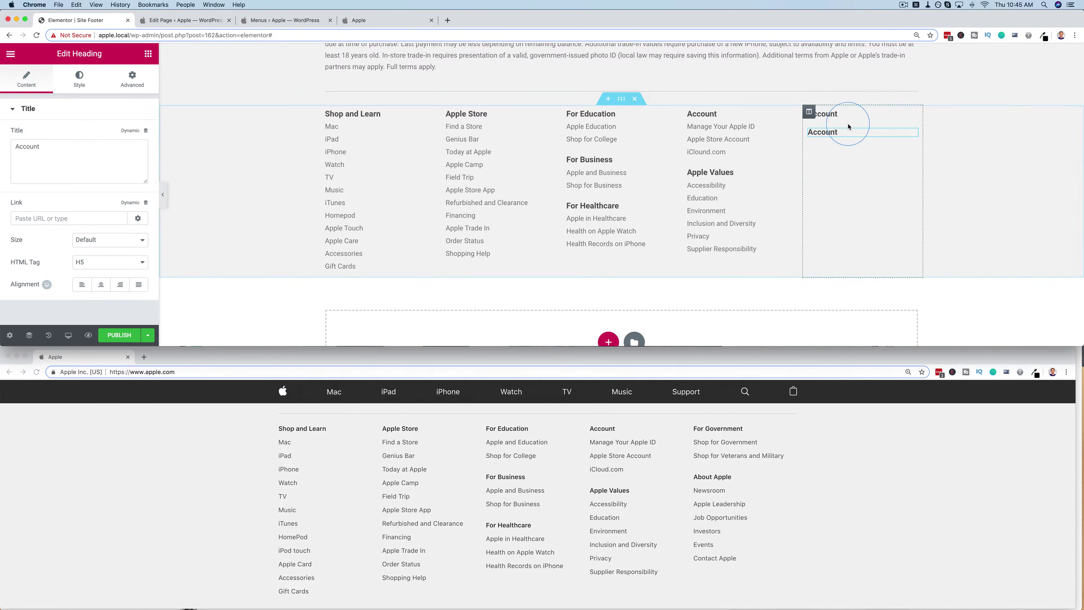
Step: Title the two headings in the fifth column For Government and About Apple
{"action": "double_click", "coordinate": [825, 114]}
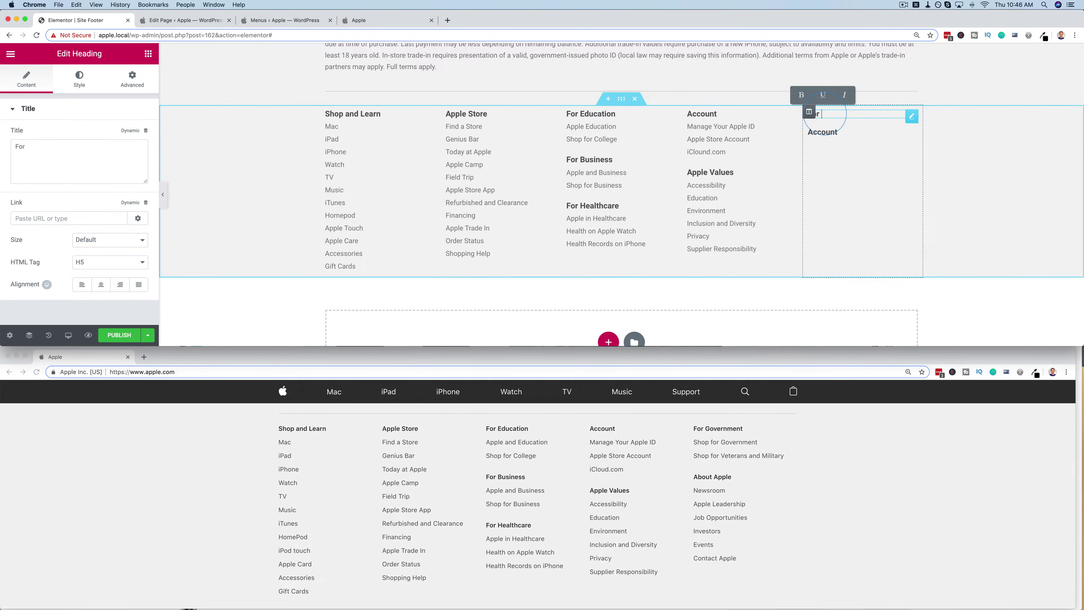
{"action": "type", "text": "For Government"}
{"action": "left_click", "coordinate": [806, 137]}
{"action": "double_click", "coordinate": [829, 132]}
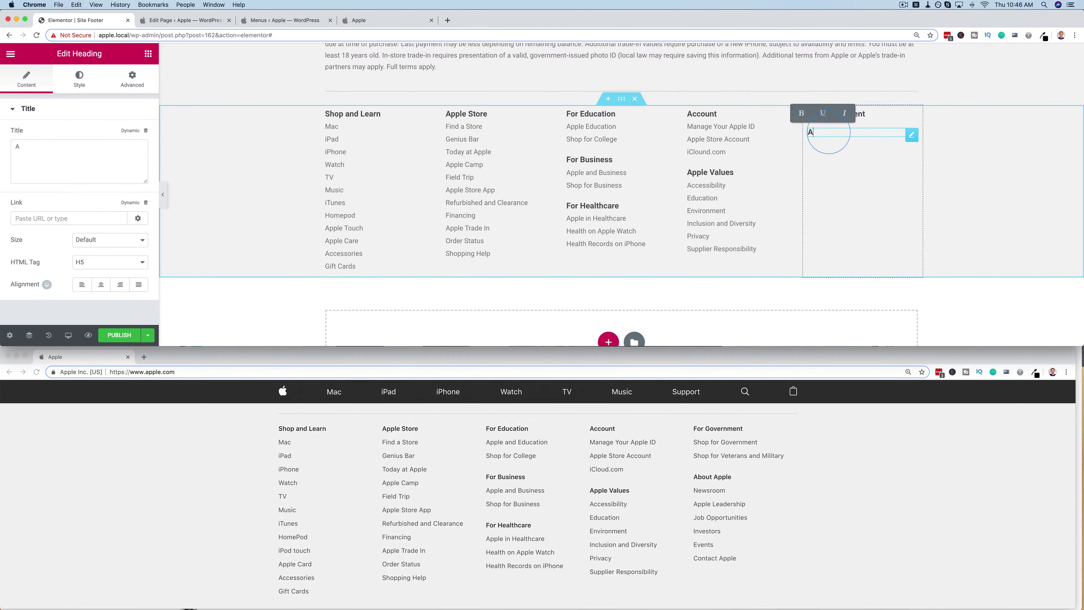
{"action": "type", "text": "Abp"}
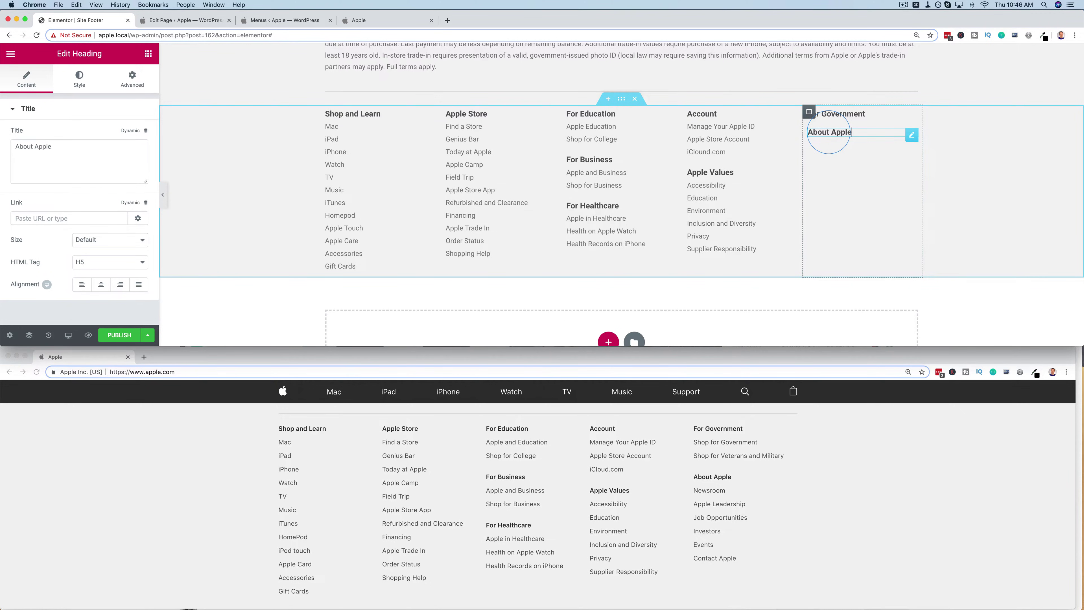
Step: Duplicate the Account Nav Menu, place the copy under the For Government heading and switch it to the For Government menu
{"action": "right_click", "coordinate": [794, 132]}
{"action": "left_click", "coordinate": [810, 154]}
{"action": "left_click_drag", "start_coordinate": [790, 136], "coordinate": [905, 133]}
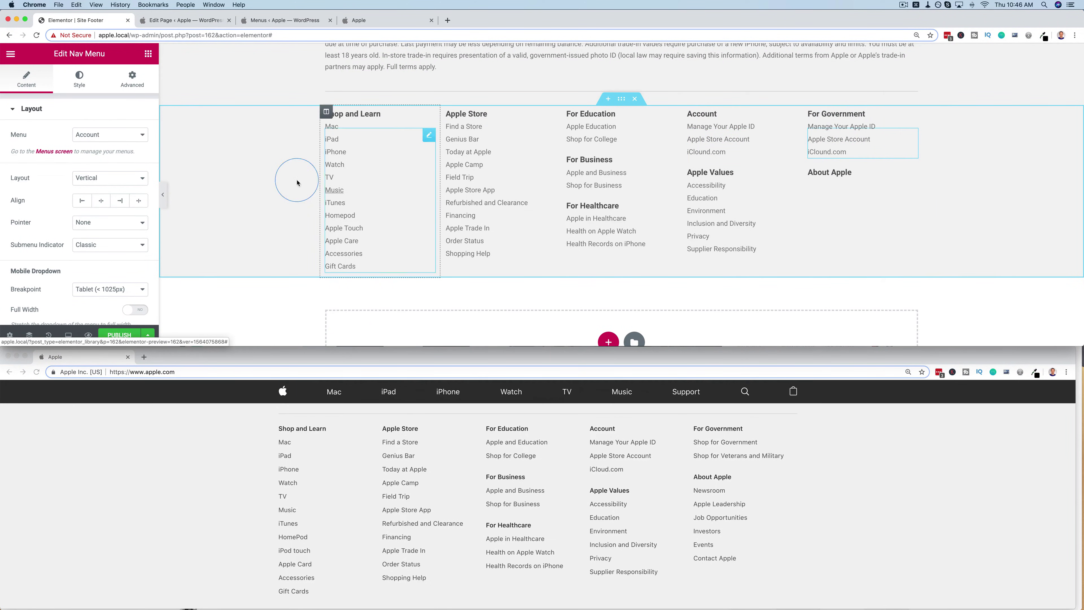
{"action": "left_click", "coordinate": [110, 134]}
{"action": "left_click", "coordinate": [103, 180]}
Step: Duplicate the For Government Nav Menu, place the copy under the About Apple heading and switch it to the About Apple menu
{"action": "right_click", "coordinate": [913, 135]}
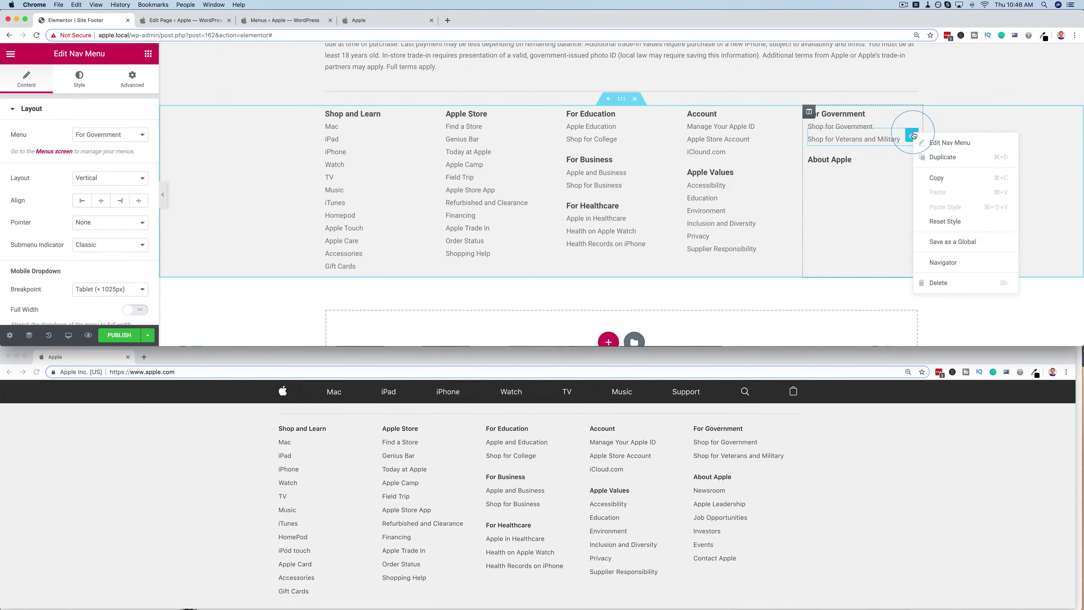
{"action": "left_click", "coordinate": [941, 157]}
{"action": "left_click_drag", "start_coordinate": [918, 159], "coordinate": [837, 205]}
{"action": "left_click", "coordinate": [104, 134]}
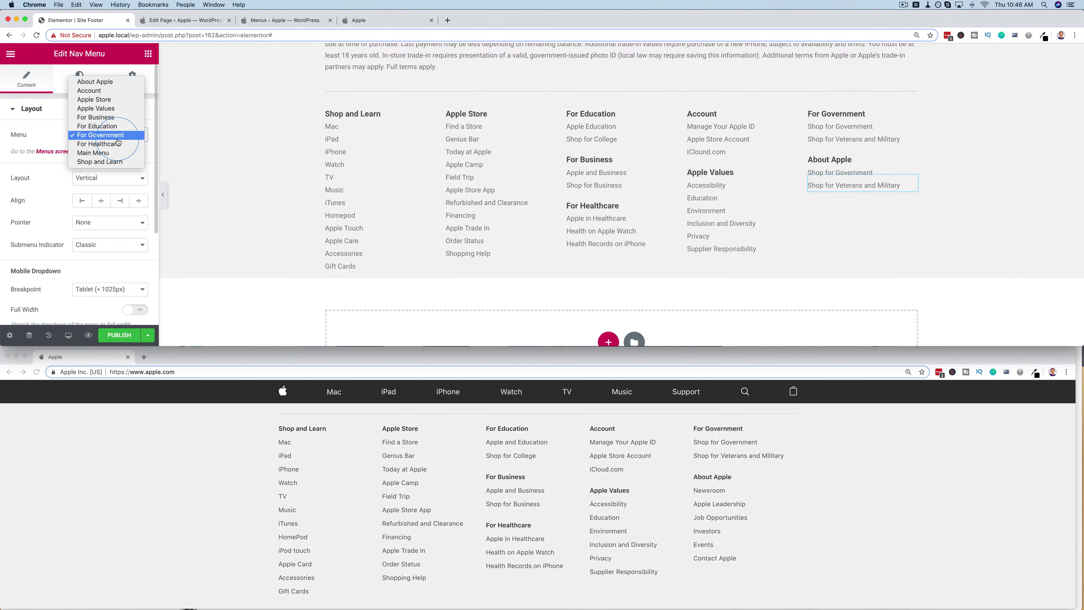
{"action": "left_click", "coordinate": [103, 83]}
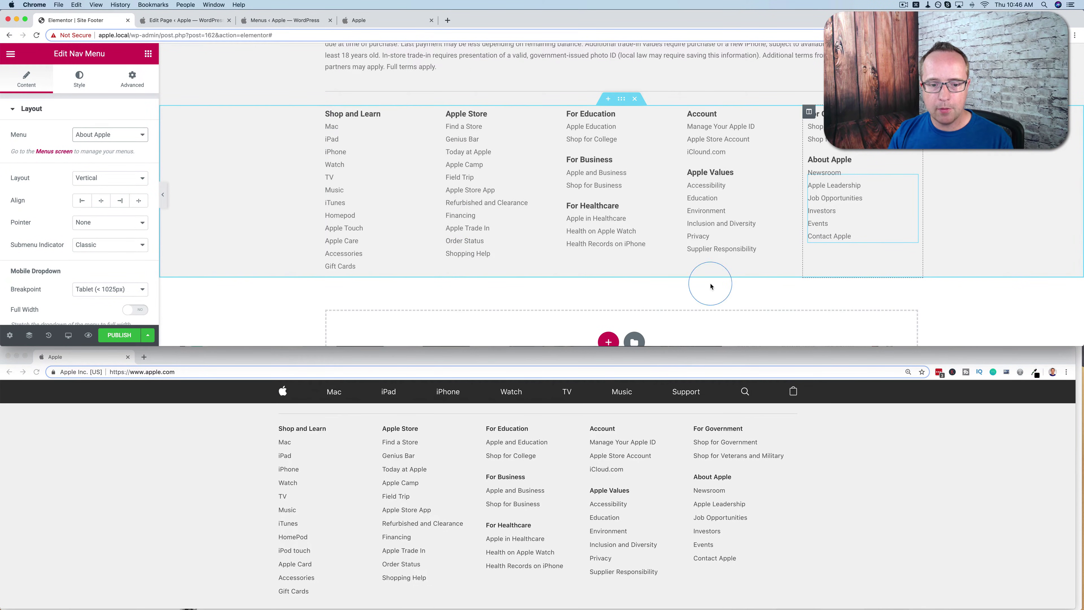
Step: Copy the full "More ways to shop" line from the footer of the apple.com reference page
{"action": "scroll", "coordinate": [504, 326], "scroll_direction": "down", "scroll_amount": 3}
{"action": "scroll", "coordinate": [512, 457], "scroll_direction": "up", "scroll_amount": 1}
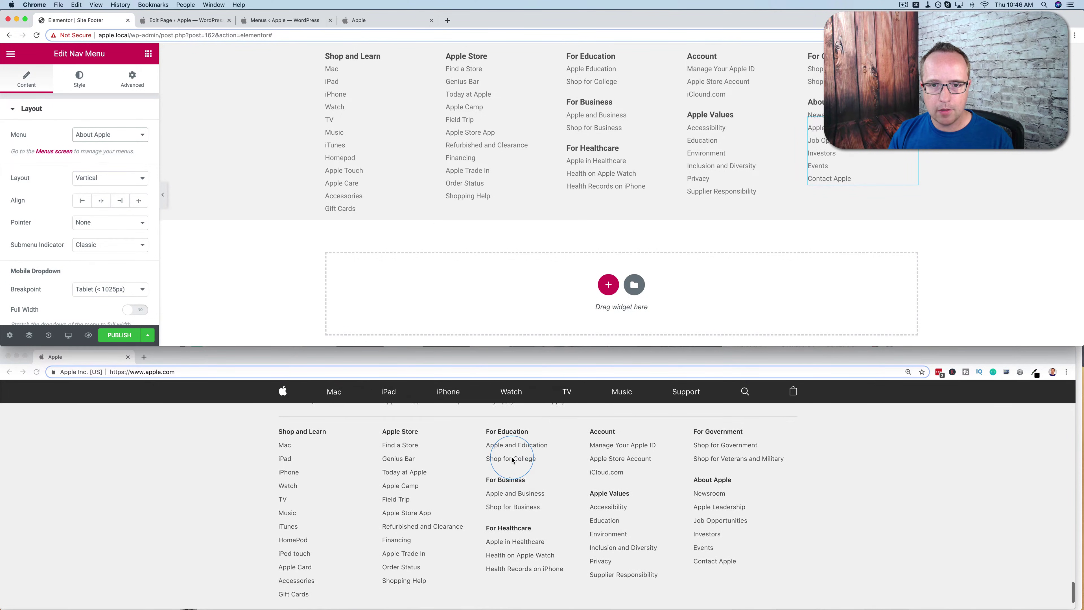
{"action": "scroll", "coordinate": [512, 460], "scroll_direction": "down", "scroll_amount": 4}
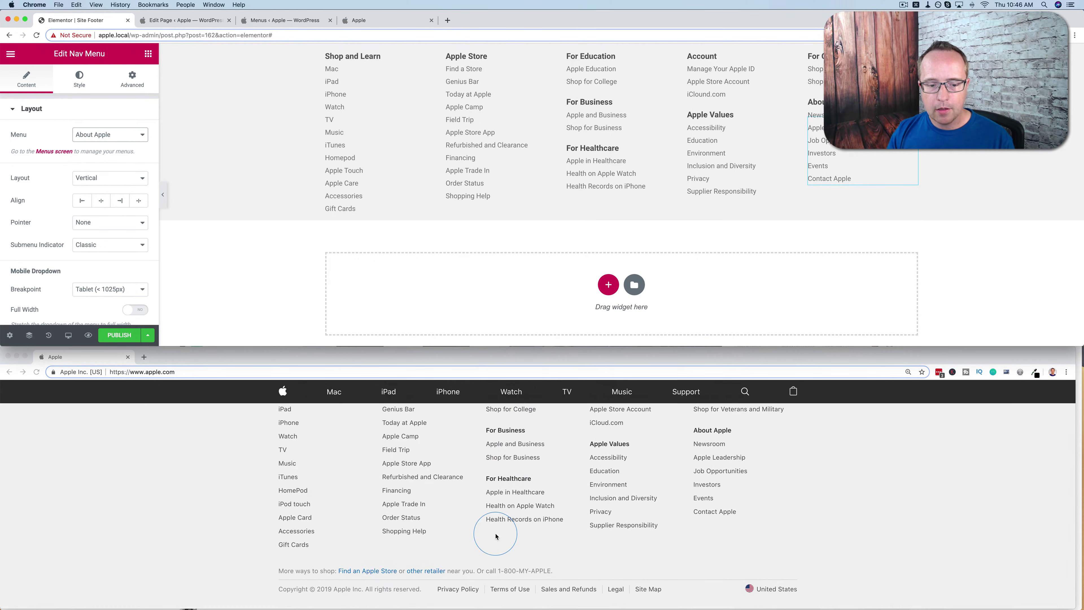
{"action": "left_click", "coordinate": [275, 572]}
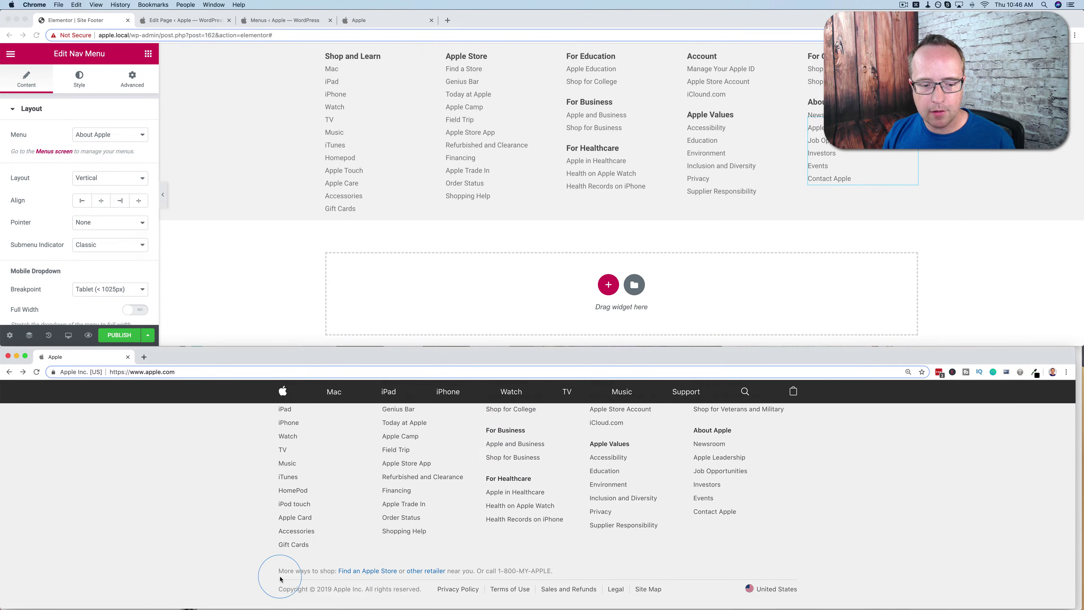
{"action": "left_click_drag", "start_coordinate": [275, 572], "coordinate": [555, 570]}
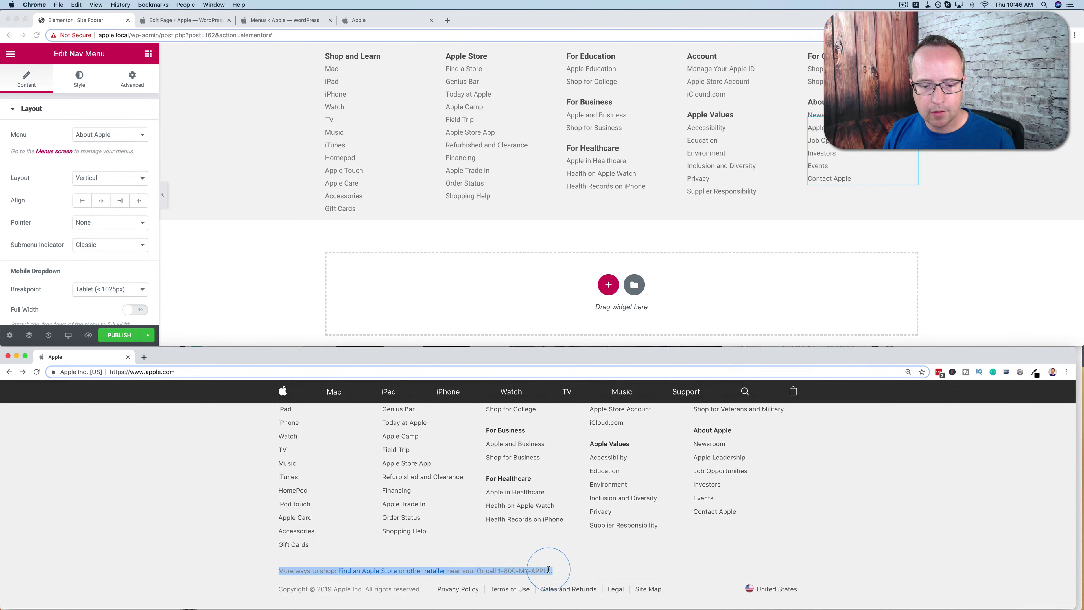
{"action": "right_click", "coordinate": [545, 571]}
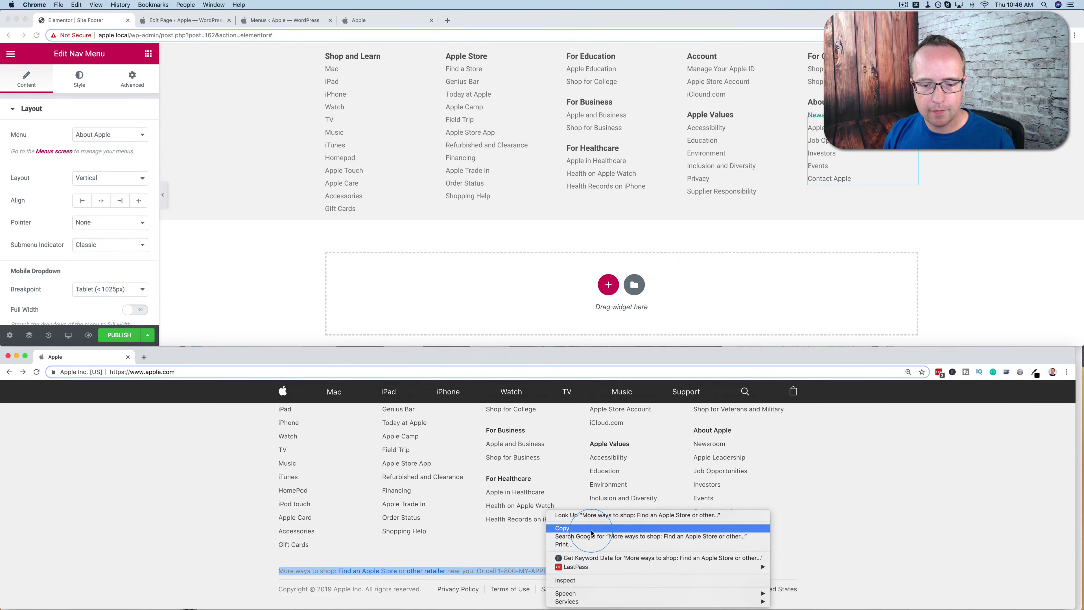
{"action": "left_click", "coordinate": [568, 529]}
{"action": "left_click", "coordinate": [535, 325]}
{"action": "scroll", "coordinate": [537, 322], "scroll_direction": "up", "scroll_amount": 5}
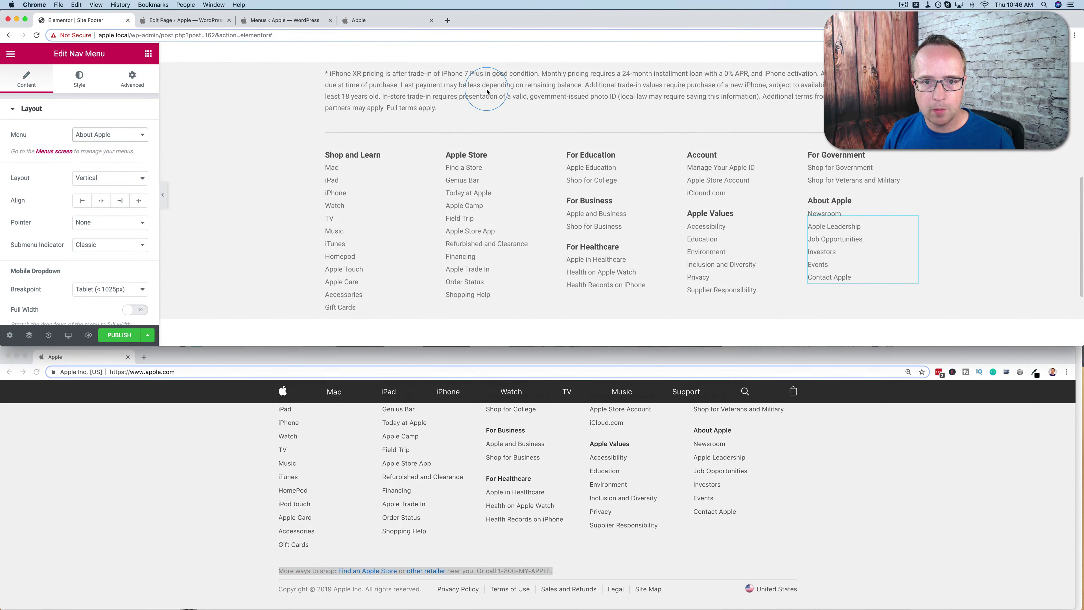
{"action": "left_click", "coordinate": [508, 91]}
{"action": "left_click", "coordinate": [817, 105]}
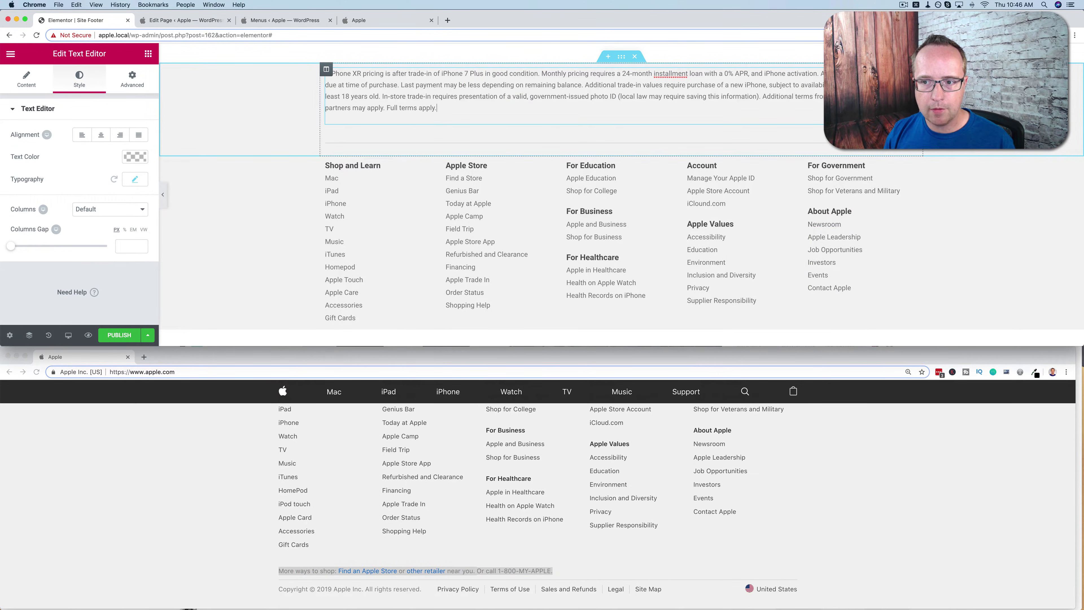
{"action": "right_click", "coordinate": [912, 75]}
{"action": "left_click", "coordinate": [931, 103]}
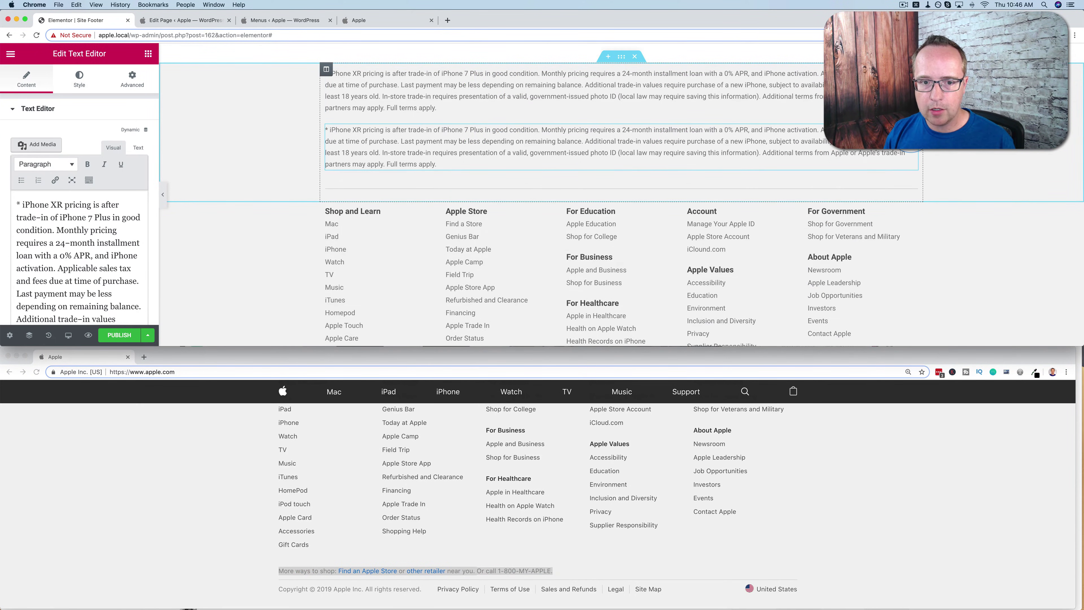
{"action": "key", "text": "ctrl+z"}
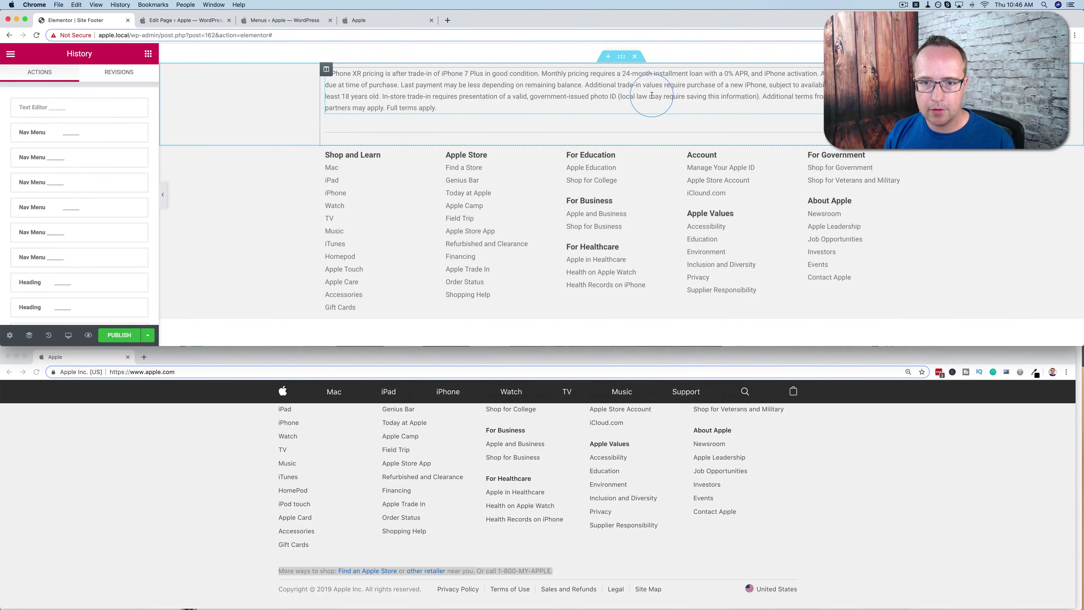
Step: Duplicate the section holding the disclaimer and divider, and move the copy below the link-menu columns
{"action": "right_click", "coordinate": [620, 60]}
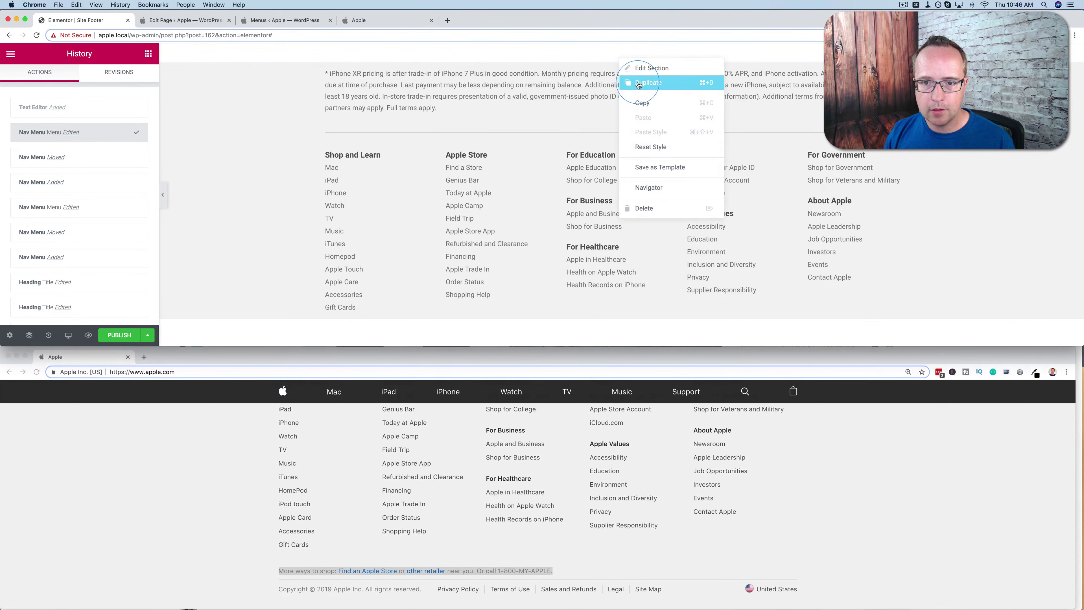
{"action": "left_click", "coordinate": [628, 82]}
{"action": "scroll", "coordinate": [491, 252], "scroll_direction": "down", "scroll_amount": 2}
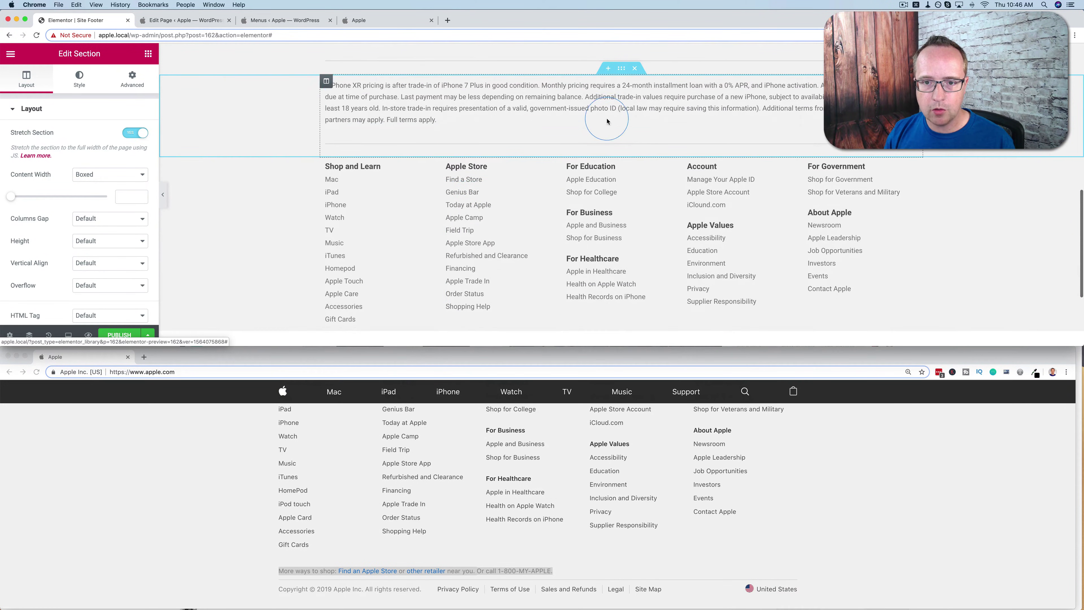
{"action": "left_click_drag", "start_coordinate": [621, 70], "coordinate": [606, 231]}
Step: Replace the disclaimer text in the duplicated section with the copied "More ways to shop" line
{"action": "left_click", "coordinate": [551, 238]}
{"action": "key", "text": "super+a"}
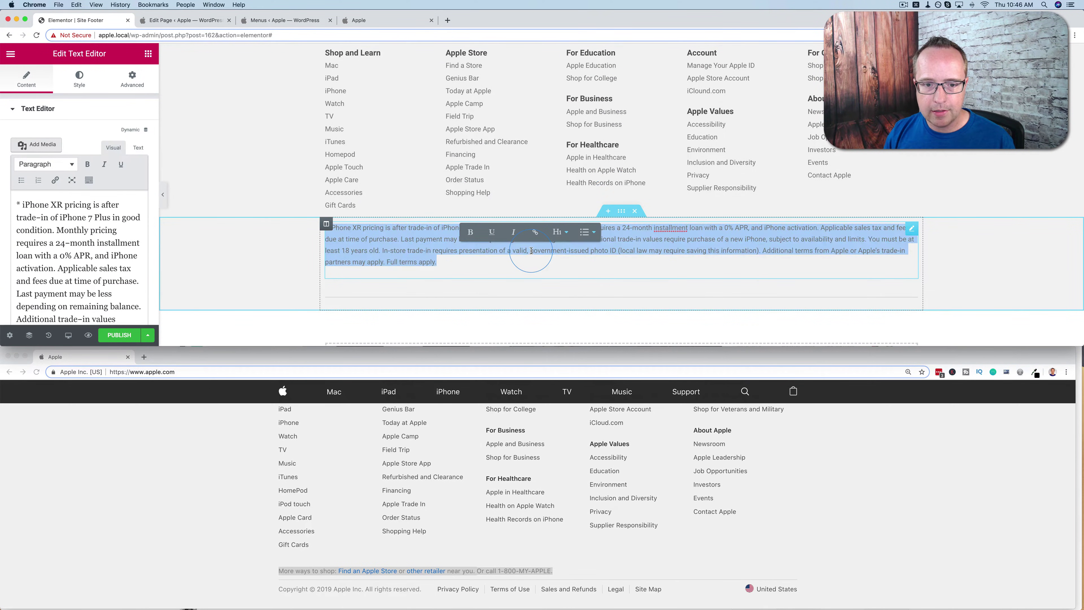
{"action": "key", "text": "super+v"}
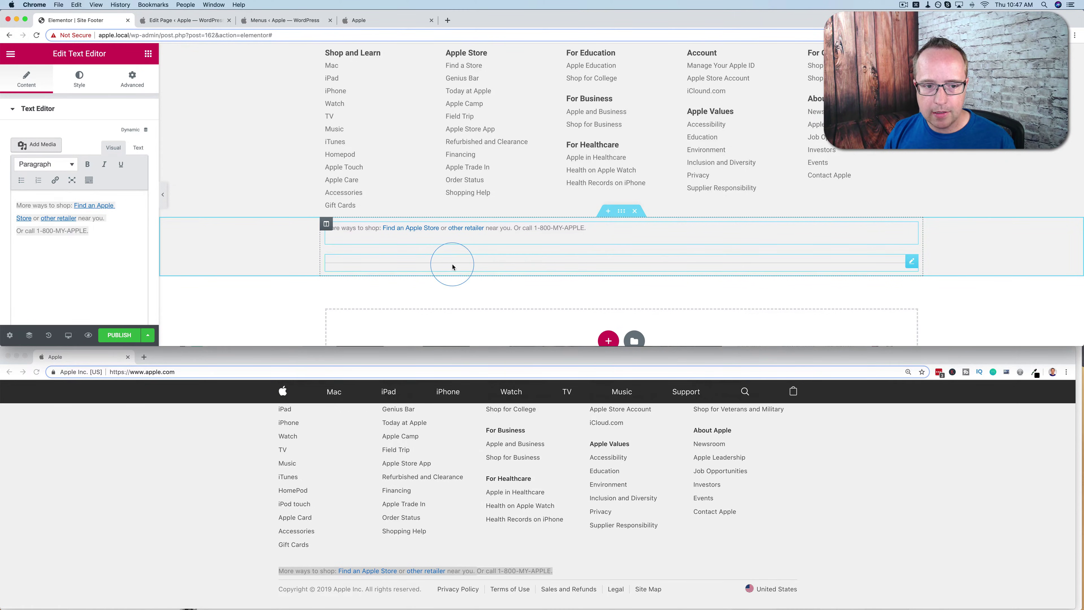
{"action": "scroll", "coordinate": [410, 575], "scroll_direction": "down", "scroll_amount": 1}
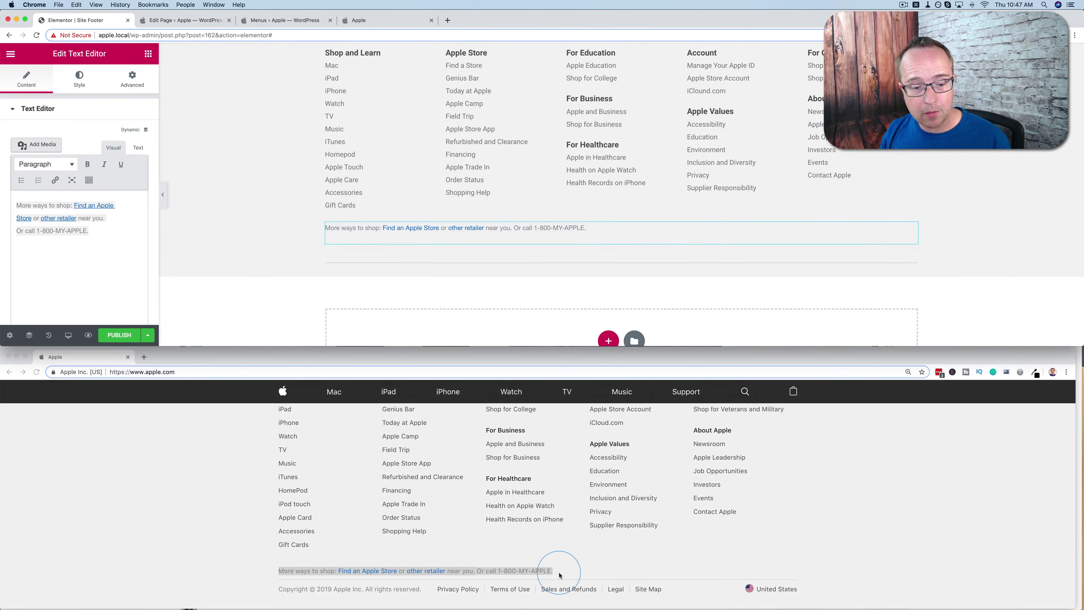
Step: Copy the copyright line from the apple.com reference footer and add a three-column section below the "More ways to shop" section
{"action": "left_click", "coordinate": [274, 592]}
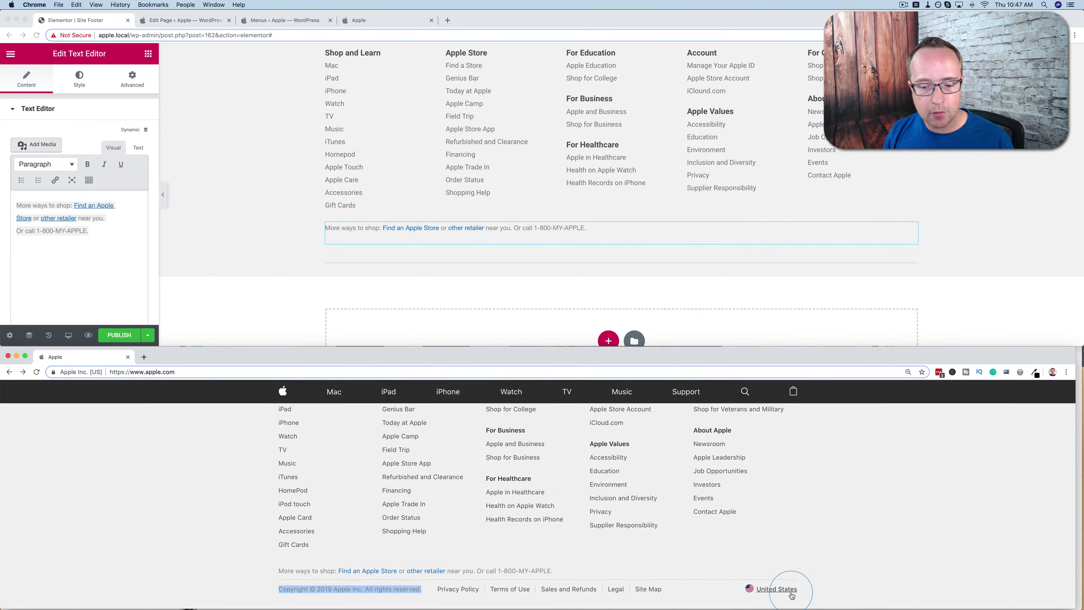
{"action": "left_click", "coordinate": [623, 276]}
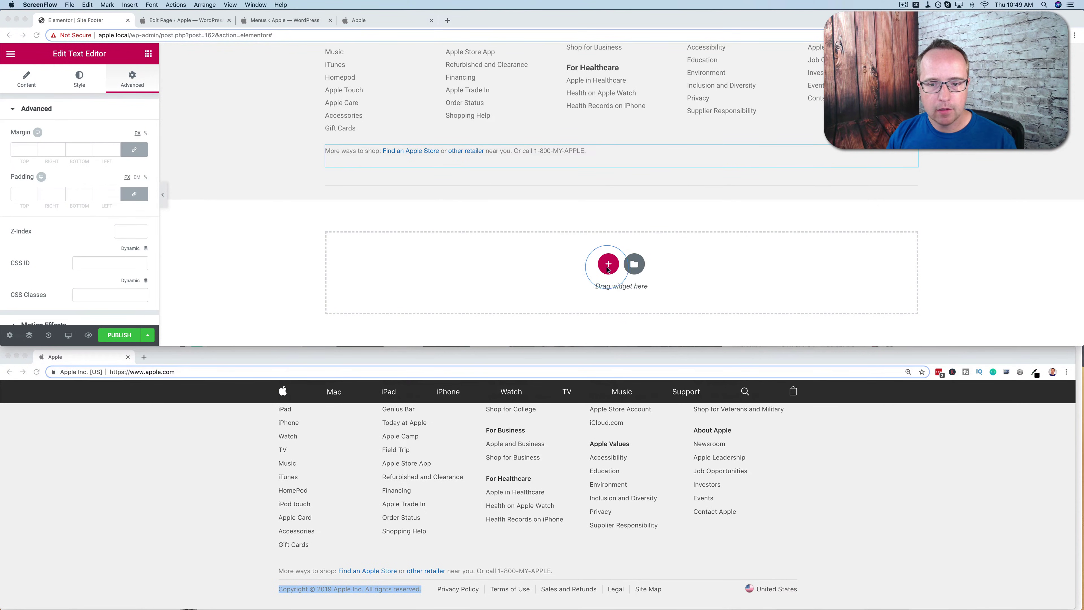
{"action": "left_click", "coordinate": [609, 268]}
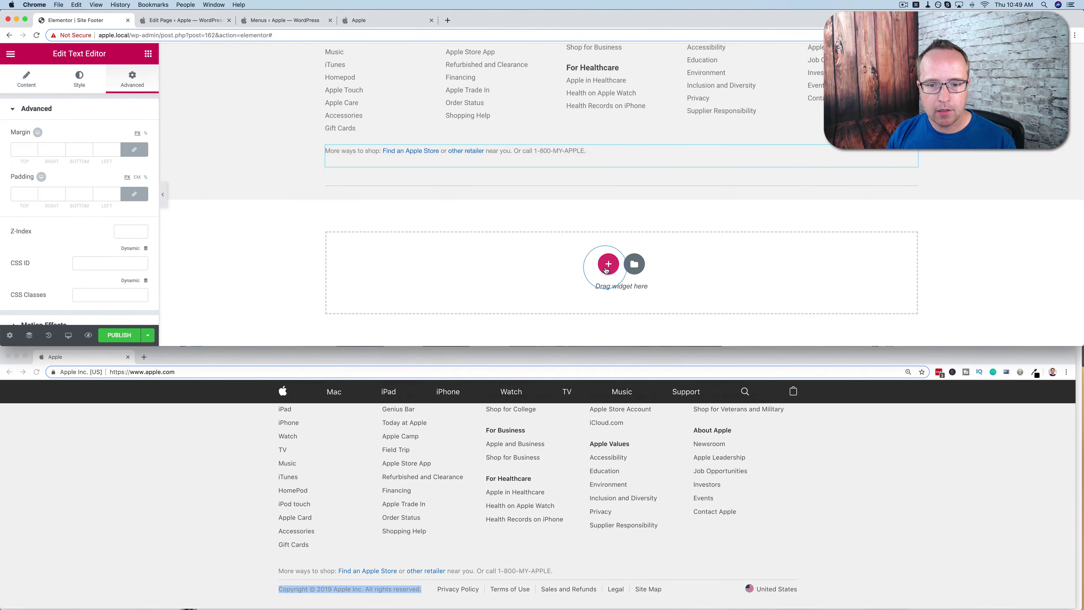
{"action": "left_click", "coordinate": [609, 268]}
{"action": "left_click", "coordinate": [580, 268]}
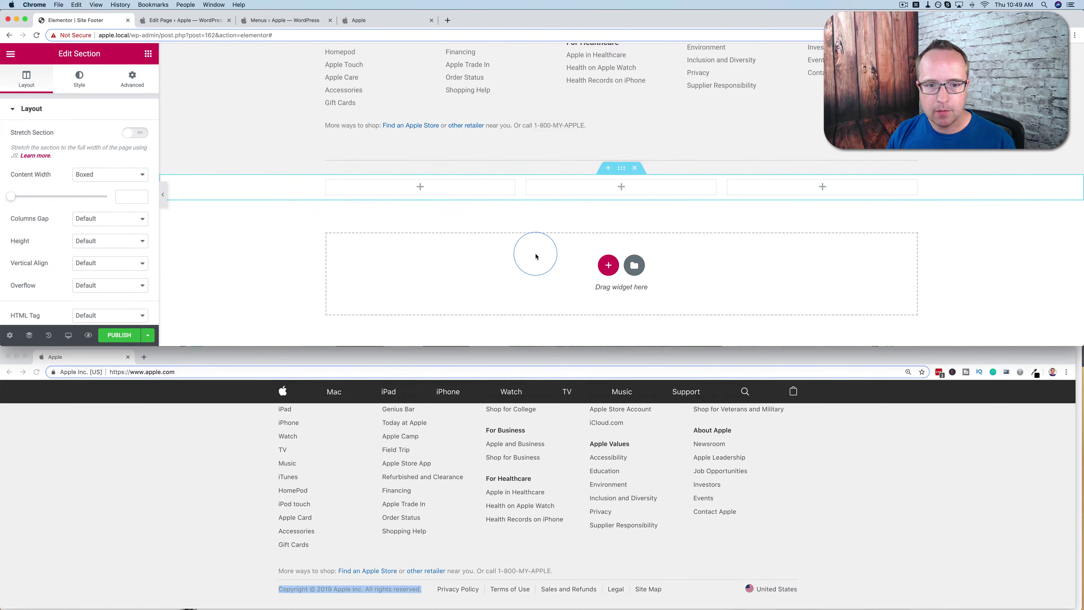
{"action": "left_click", "coordinate": [408, 193]}
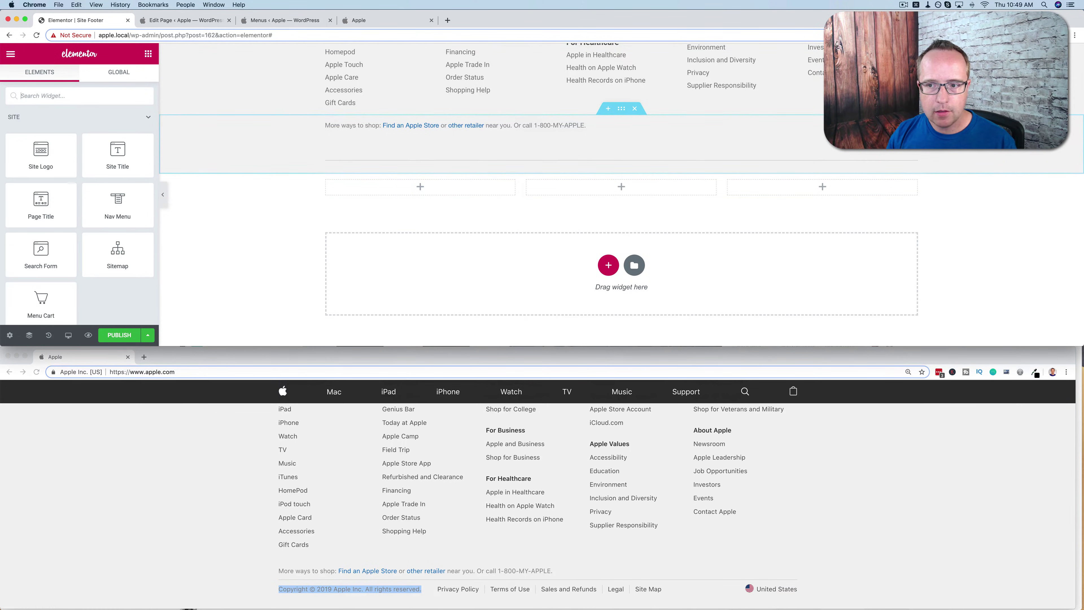
Step: Duplicate the "More ways to shop" text, move the copy into the new section's first column and replace its text with the copied copyright line
{"action": "right_click", "coordinate": [915, 128]}
{"action": "left_click", "coordinate": [925, 152]}
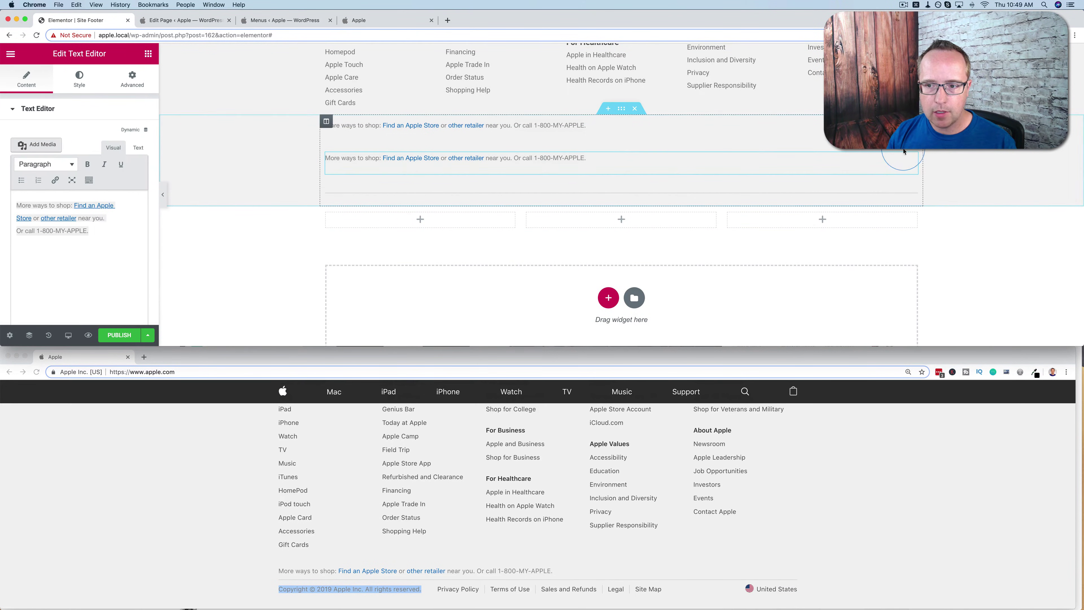
{"action": "left_click_drag", "start_coordinate": [913, 157], "coordinate": [453, 199]}
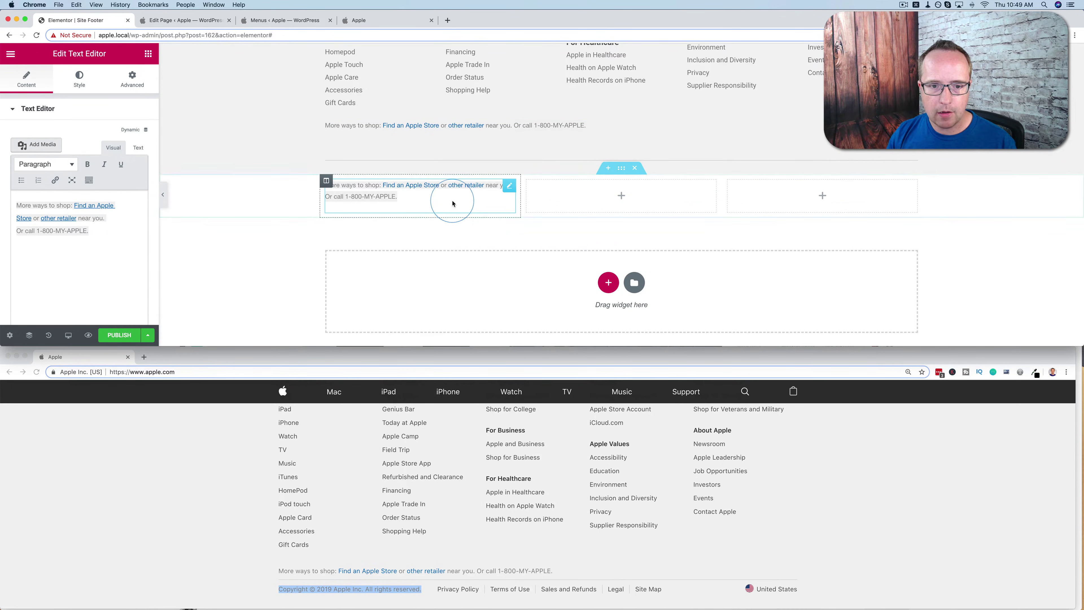
{"action": "triple_click", "coordinate": [431, 194]}
{"action": "type", "text": "Copyright © 2019 Apple Inc. All rights reserved."}
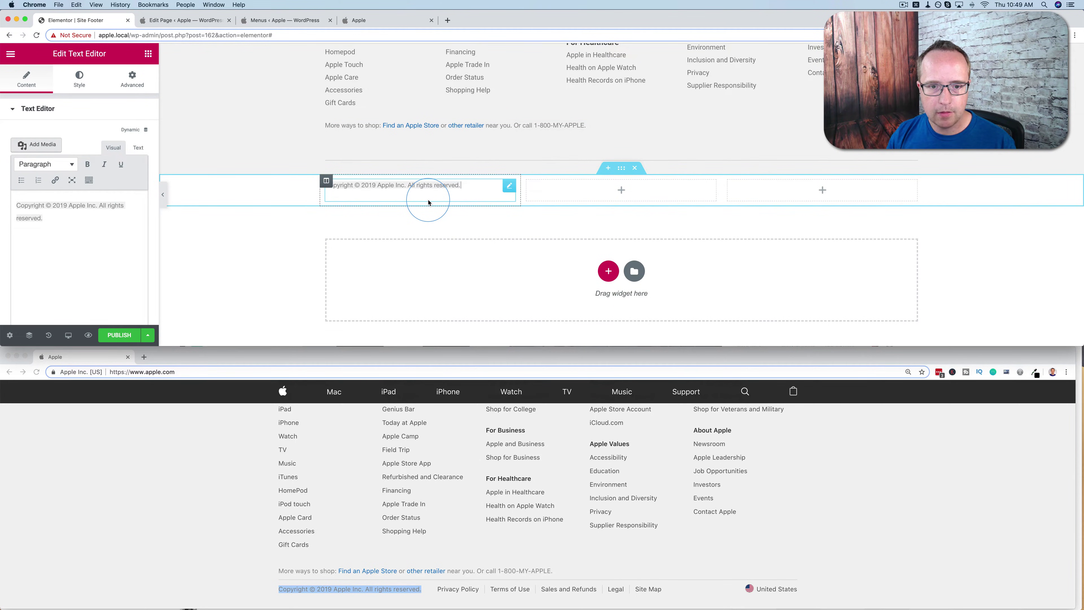
Step: Copy the background color code from the section holding the "More ways to shop" line
{"action": "scroll", "coordinate": [474, 237], "scroll_direction": "up", "scroll_amount": 2}
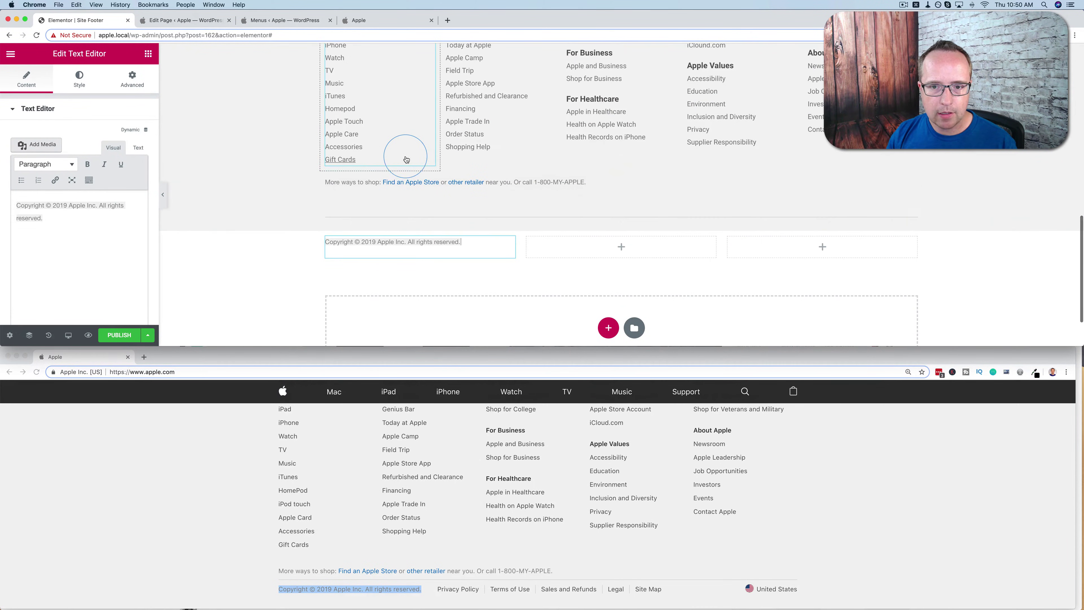
{"action": "left_click", "coordinate": [622, 165]}
{"action": "left_click", "coordinate": [133, 79]}
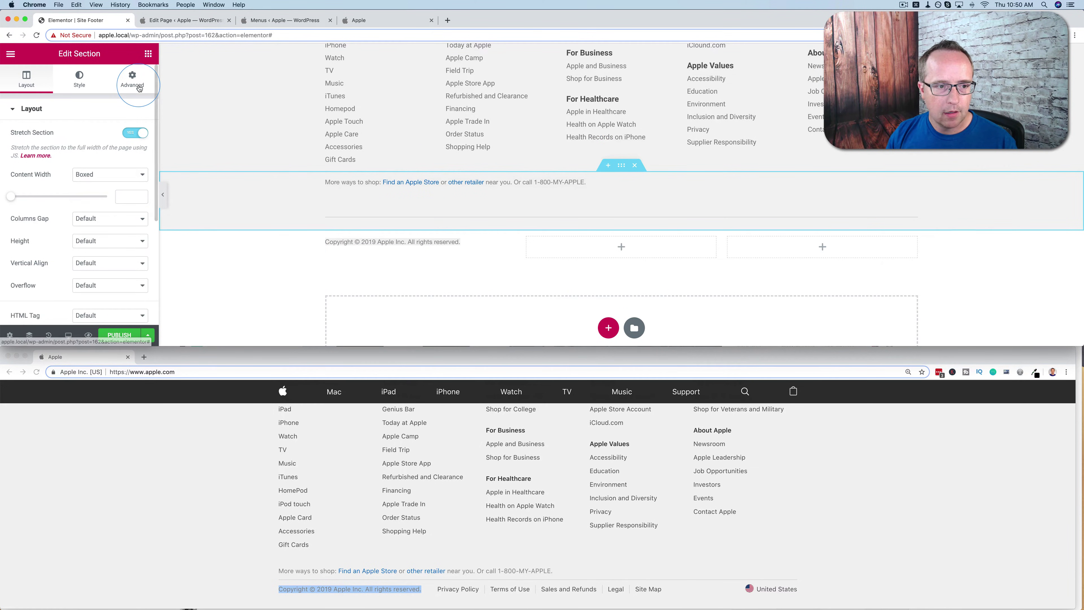
{"action": "left_click", "coordinate": [88, 85]}
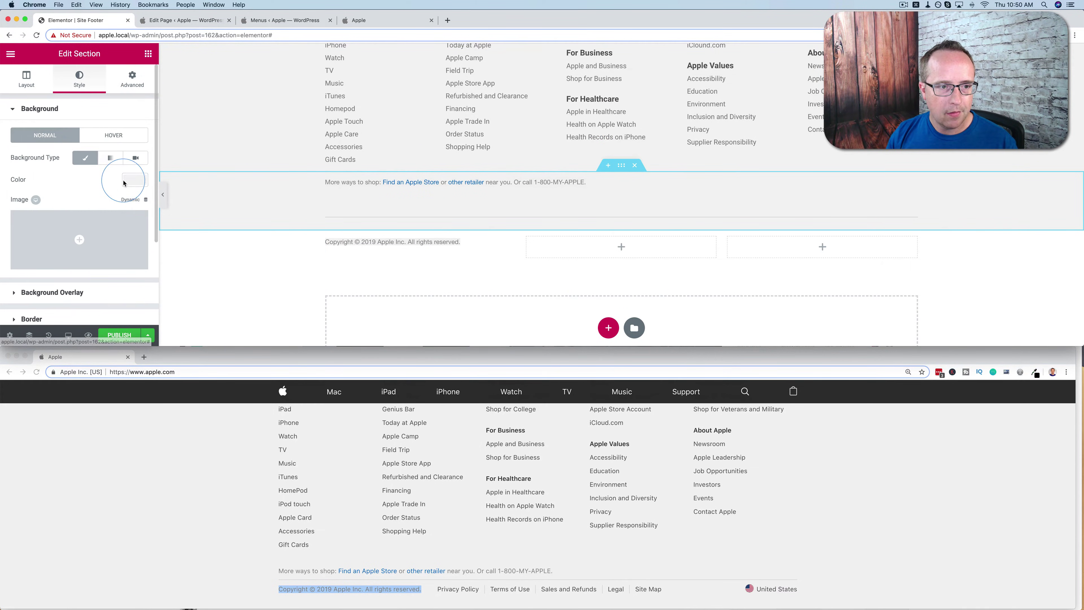
{"action": "left_click", "coordinate": [134, 180]}
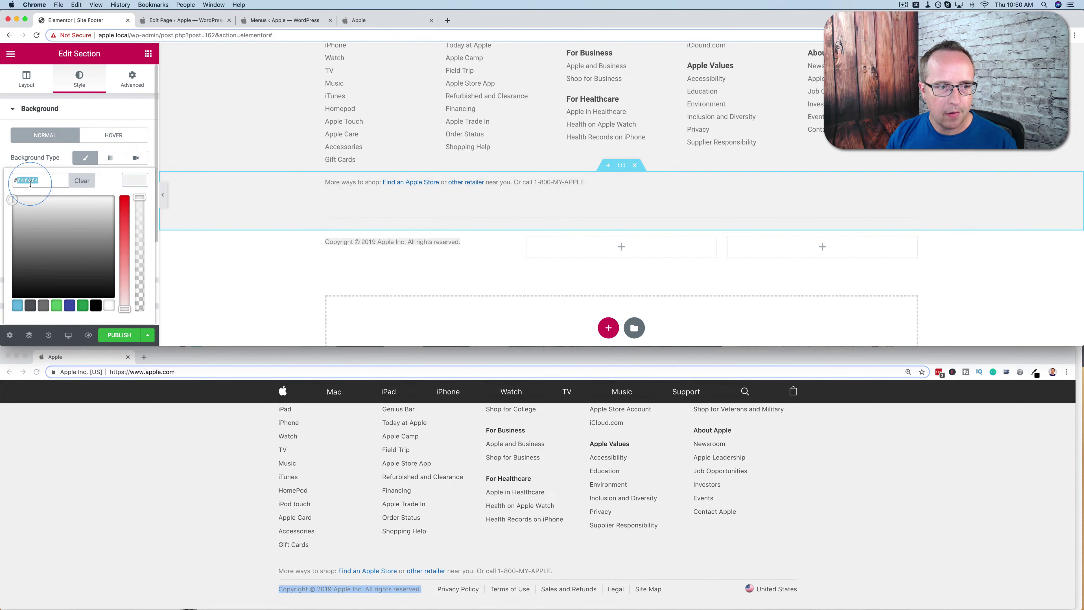
Step: Try pasting the "More ways to shop" section's style onto the three-column copyright section, and undo the paste
{"action": "left_click", "coordinate": [621, 230]}
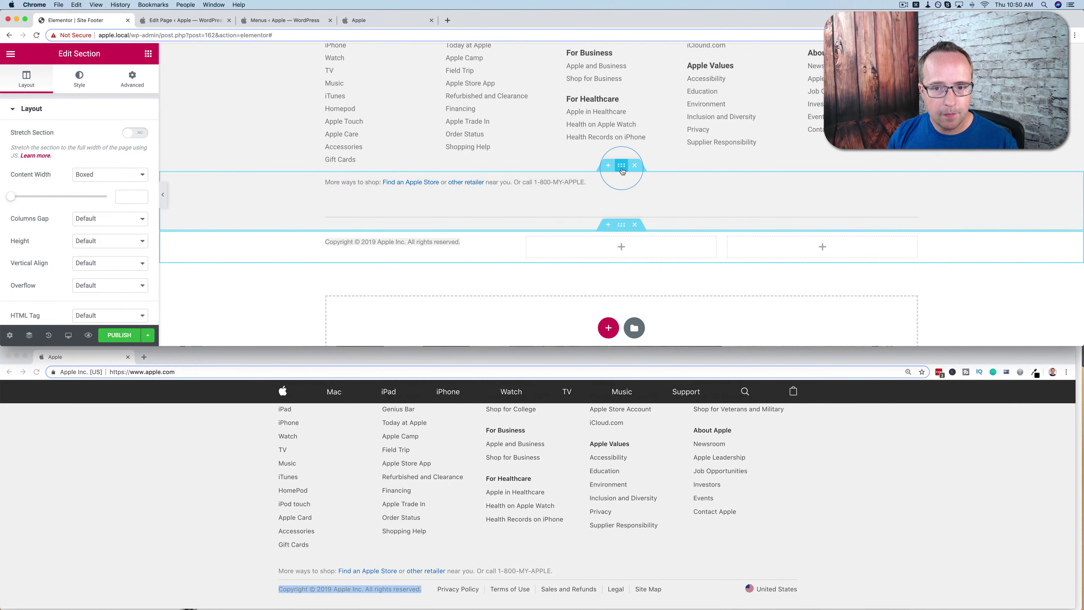
{"action": "right_click", "coordinate": [622, 170]}
{"action": "left_click", "coordinate": [621, 225]}
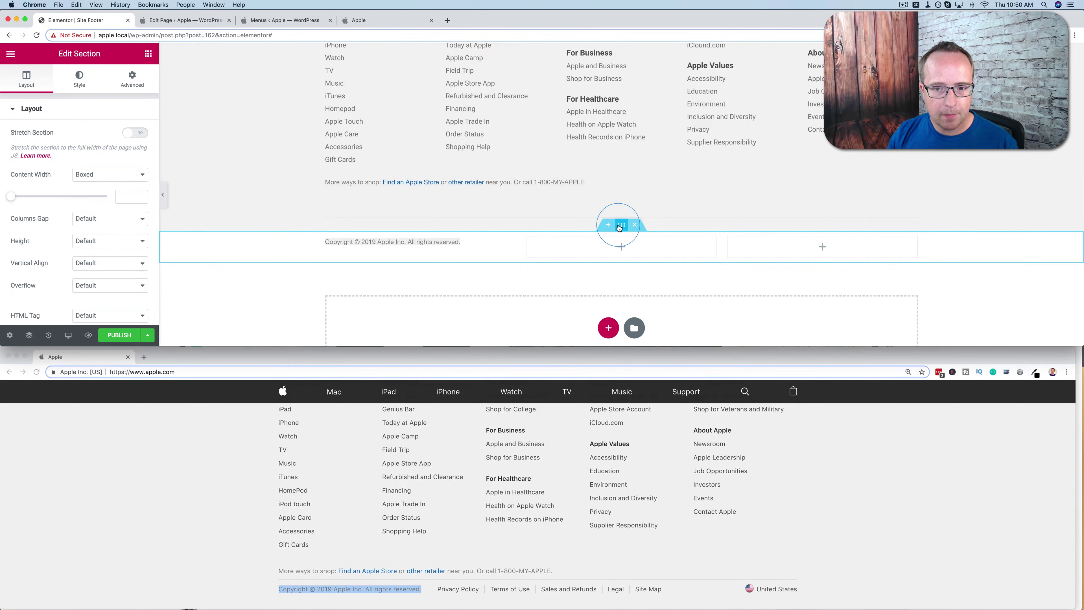
{"action": "right_click", "coordinate": [620, 227]}
{"action": "left_click", "coordinate": [448, 259]}
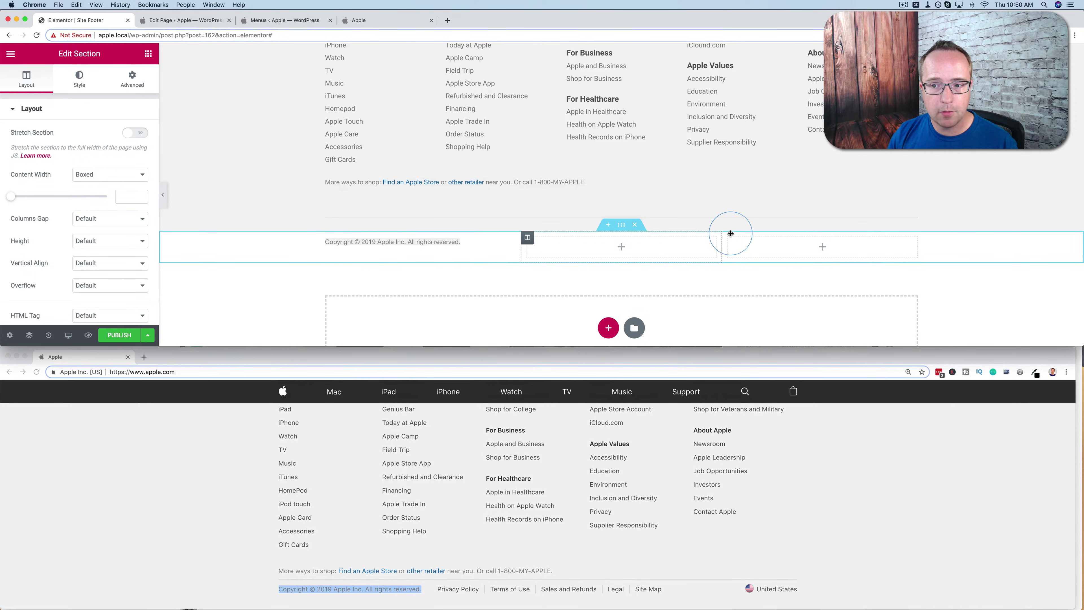
{"action": "right_click", "coordinate": [624, 229]}
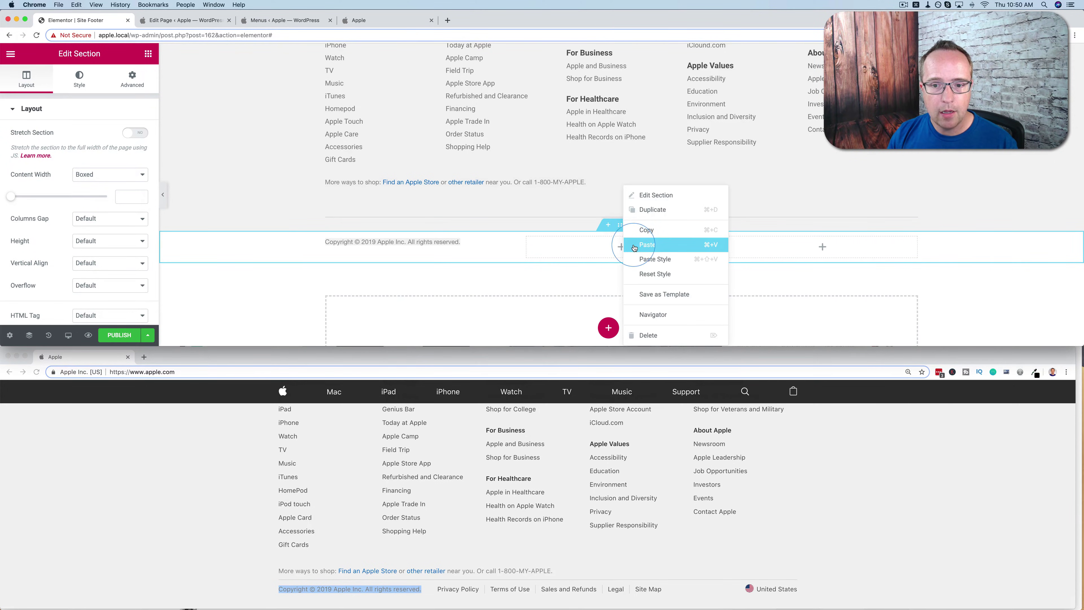
{"action": "left_click", "coordinate": [636, 257]}
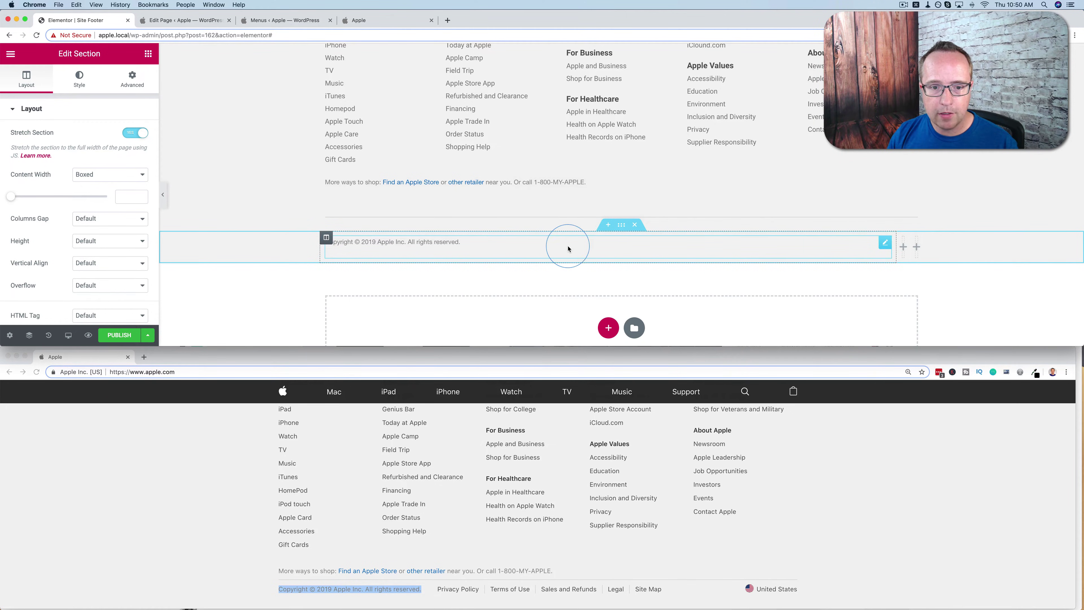
{"action": "key", "text": "super+z"}
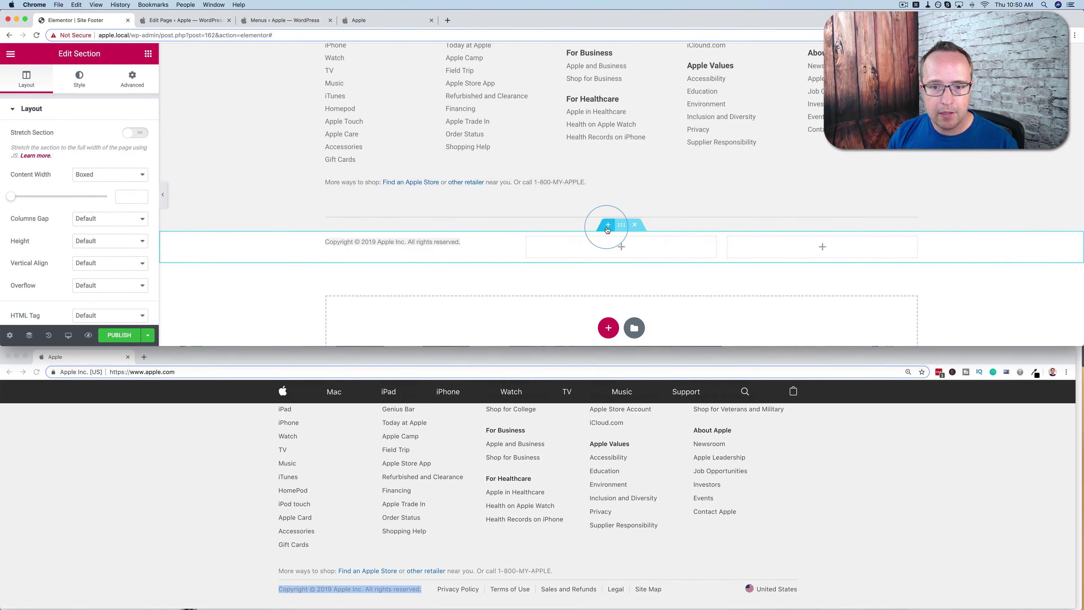
Step: Give the copyright section a classic background in the copied gray color
{"action": "left_click", "coordinate": [72, 83]}
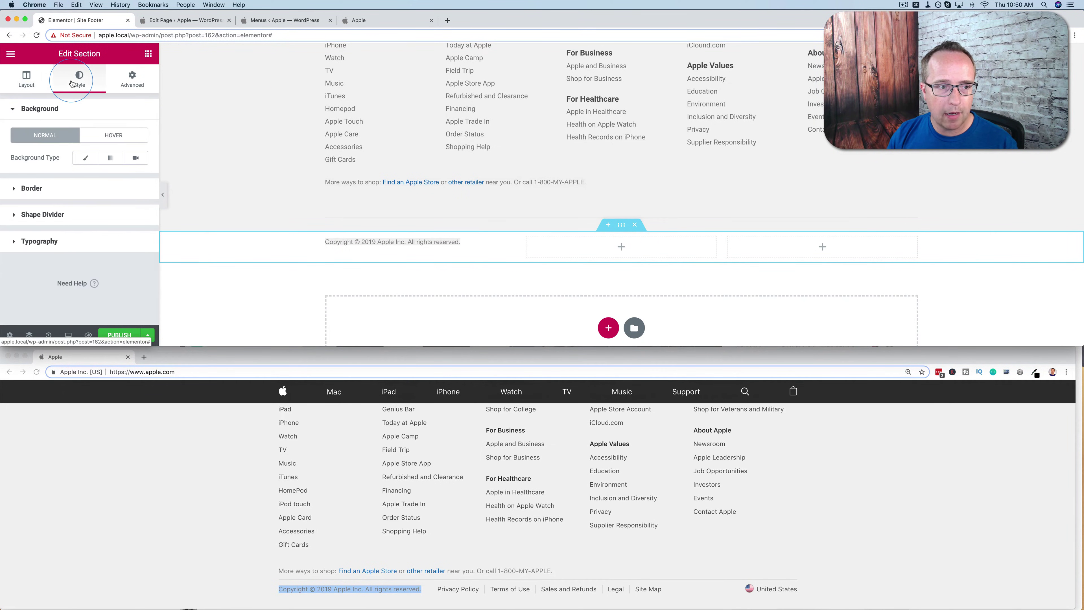
{"action": "left_click", "coordinate": [85, 158]}
{"action": "left_click", "coordinate": [131, 181]}
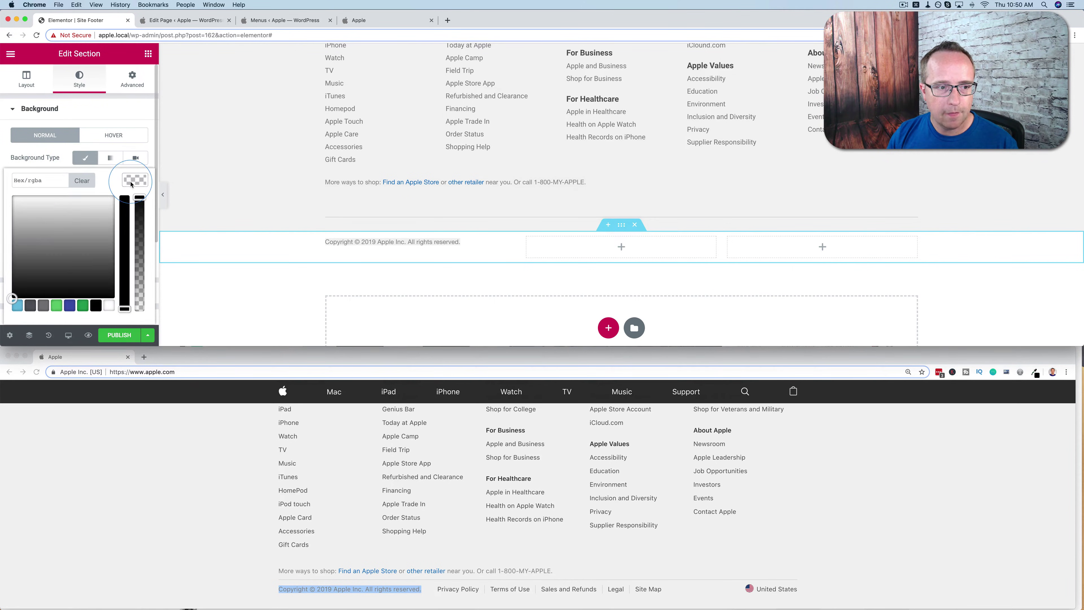
{"action": "left_click", "coordinate": [127, 181]}
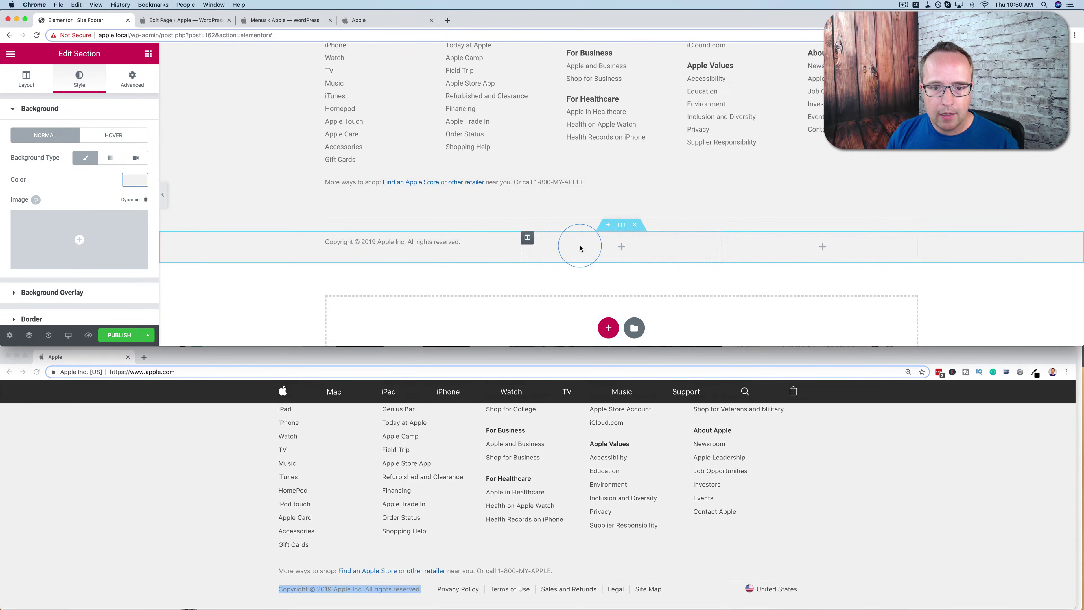
Step: Duplicate the For Healthcare Nav Menu and move the copy into the middle column of the copyright section
{"action": "scroll", "coordinate": [593, 248], "scroll_direction": "up", "scroll_amount": 1}
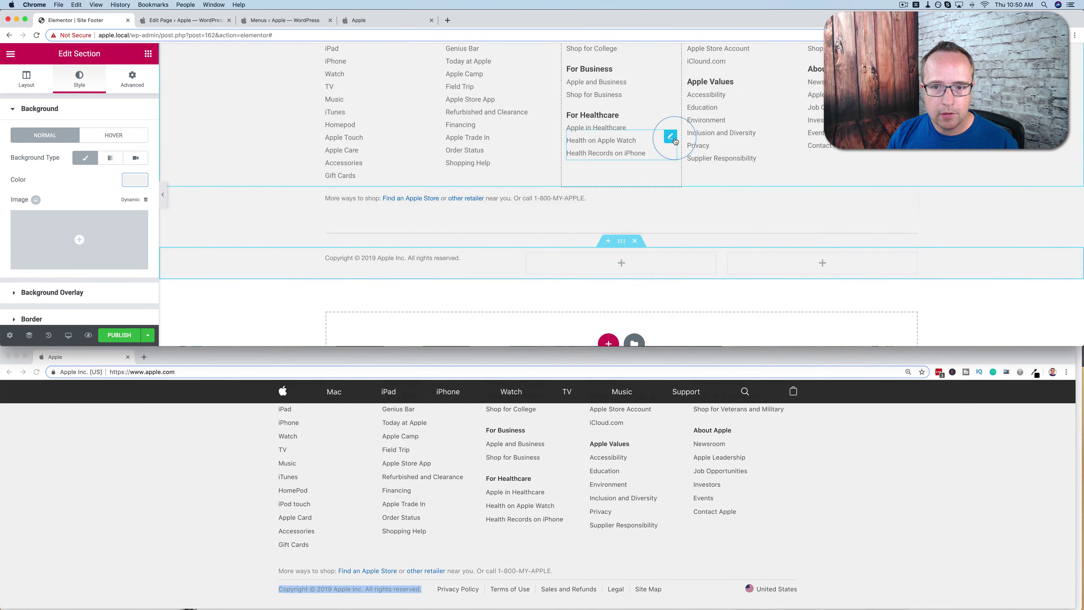
{"action": "right_click", "coordinate": [674, 139]}
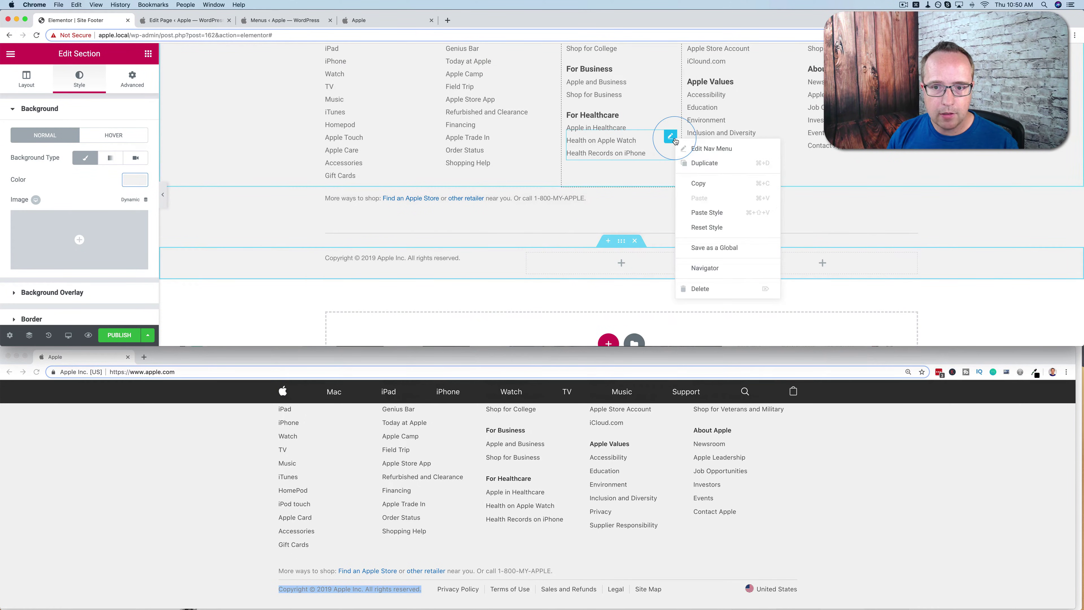
{"action": "left_click", "coordinate": [696, 163]}
{"action": "mouse_move", "coordinate": [671, 138]}
{"action": "left_mouse_down"}
{"action": "mouse_move", "coordinate": [658, 259]}
{"action": "mouse_move", "coordinate": [645, 274]}
{"action": "left_mouse_up"}
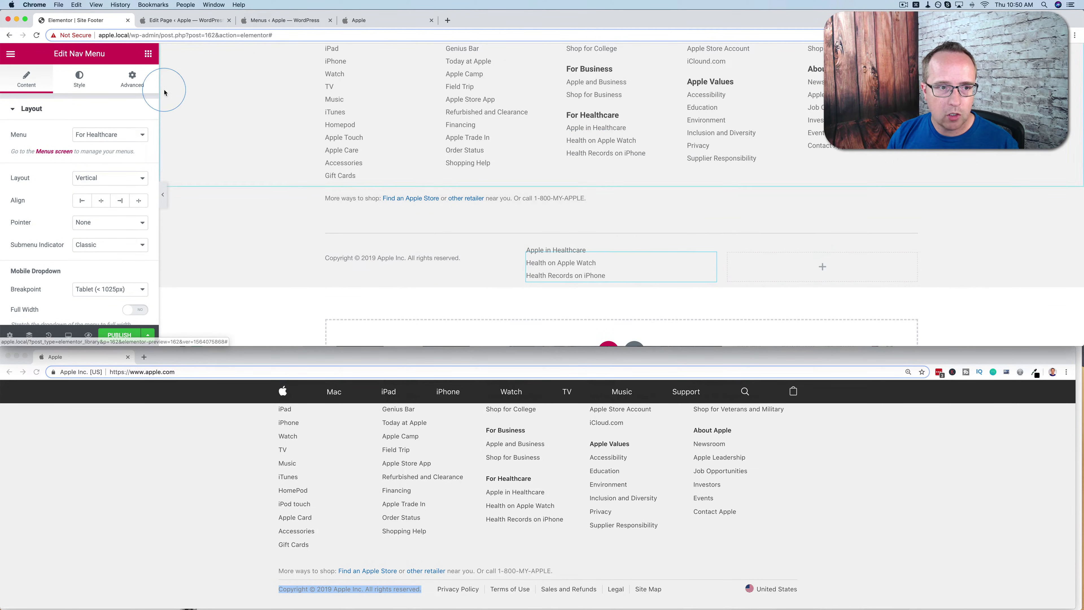
Step: Set the moved Nav Menu's top margin to 0 and its layout to Horizontal
{"action": "left_click", "coordinate": [134, 86]}
{"action": "left_click", "coordinate": [26, 150]}
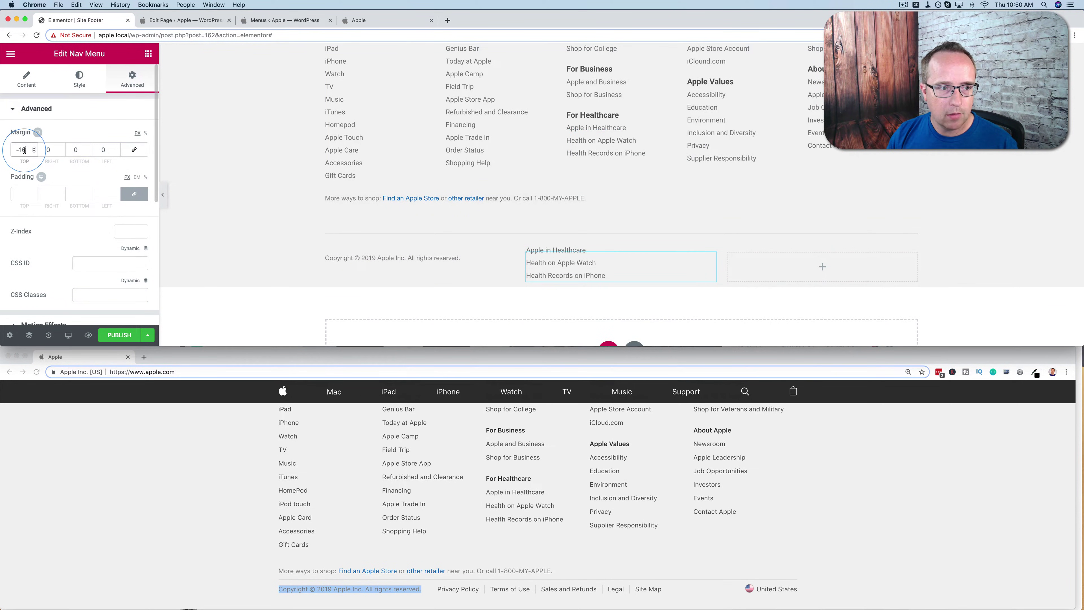
{"action": "type", "text": "0"}
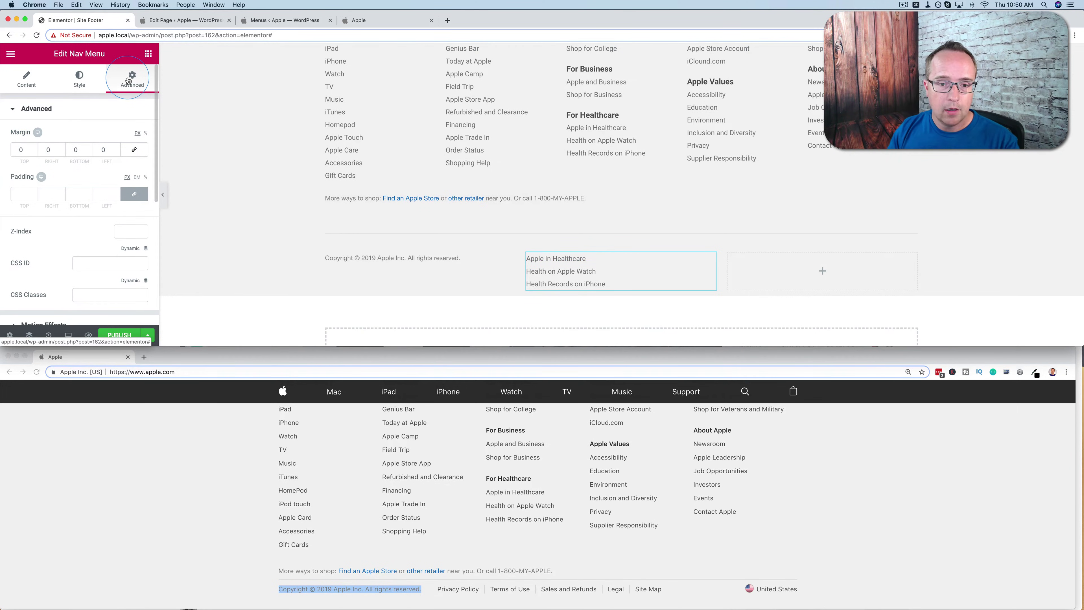
{"action": "left_click", "coordinate": [78, 85]}
{"action": "left_click", "coordinate": [26, 86]}
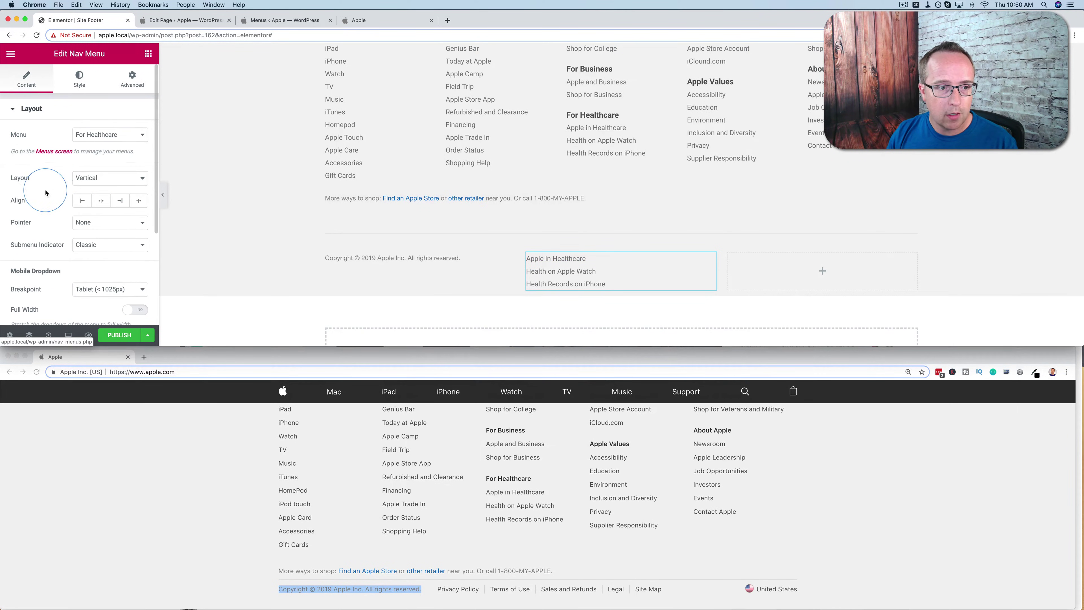
{"action": "left_click", "coordinate": [102, 177]}
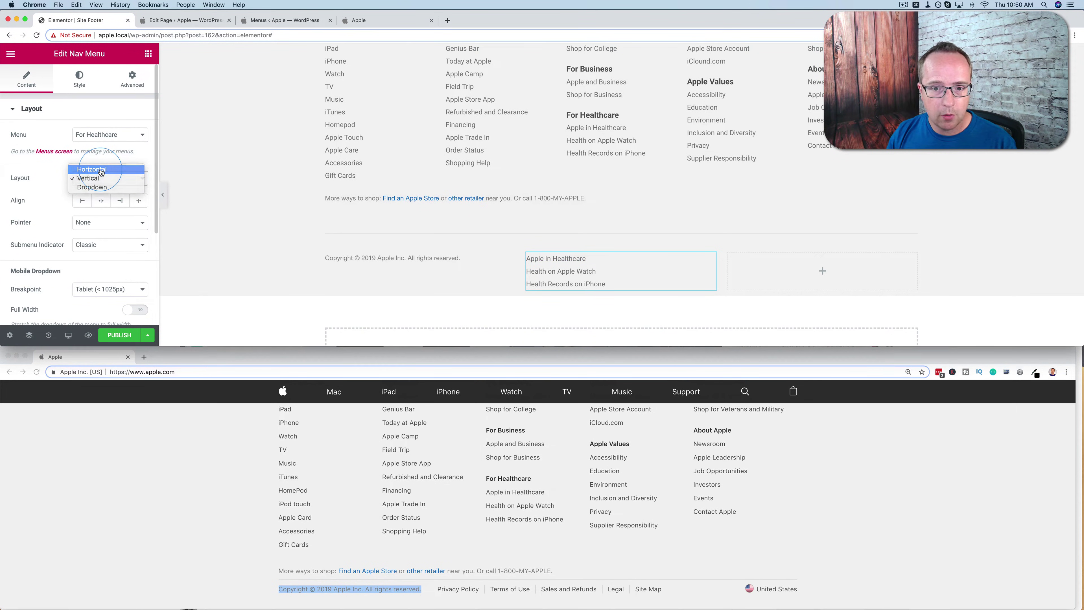
{"action": "left_click", "coordinate": [101, 170]}
{"action": "left_click", "coordinate": [137, 135]}
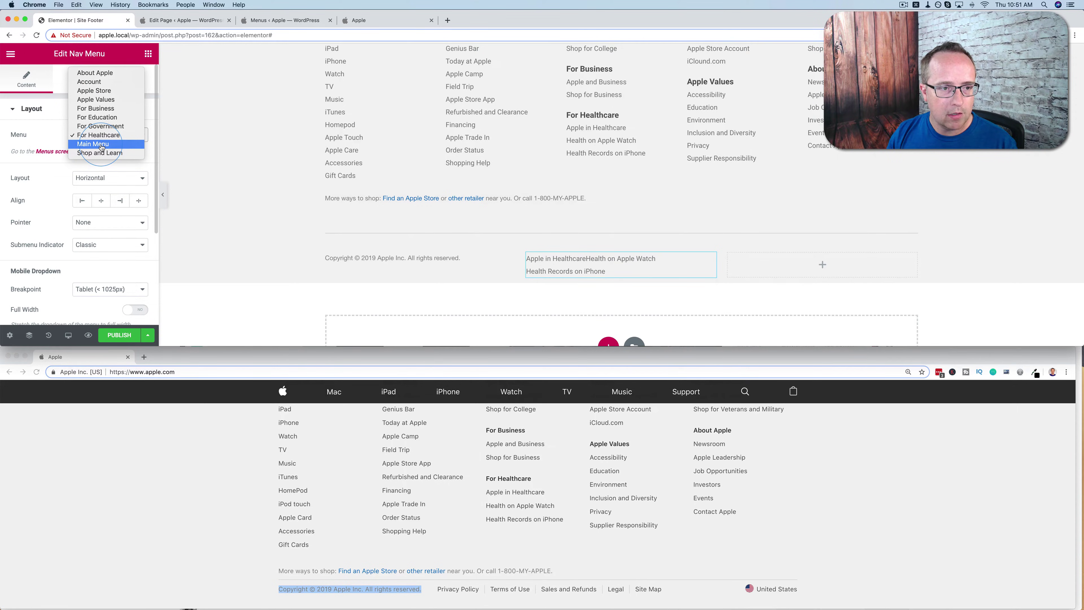
Step: Publish the footer template with an Include Entire Site display condition and reload the editor
{"action": "left_click", "coordinate": [119, 335]}
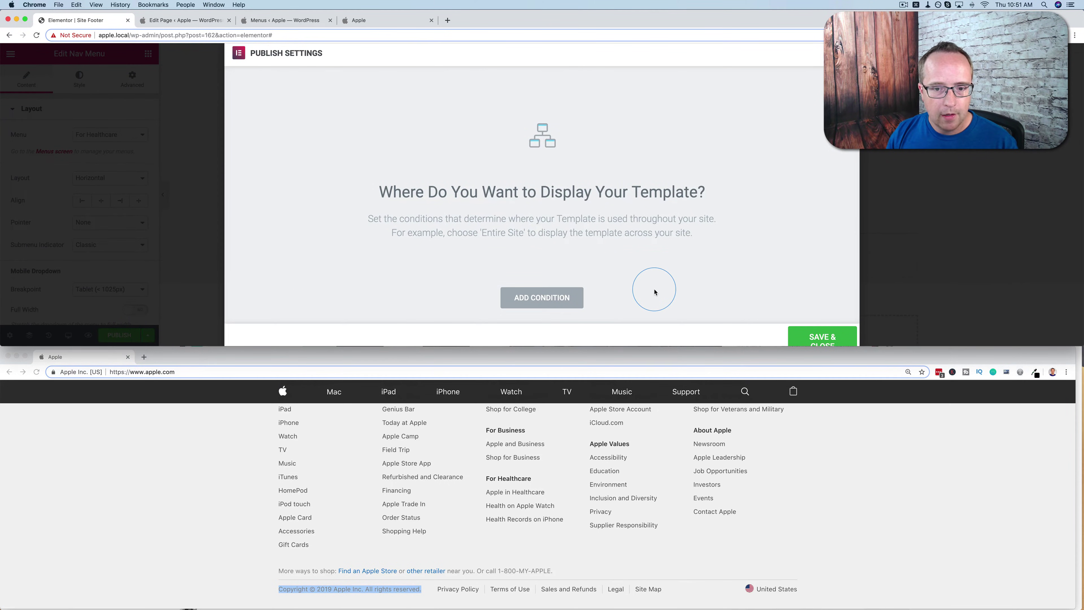
{"action": "scroll", "coordinate": [655, 293], "scroll_direction": "down", "scroll_amount": 2}
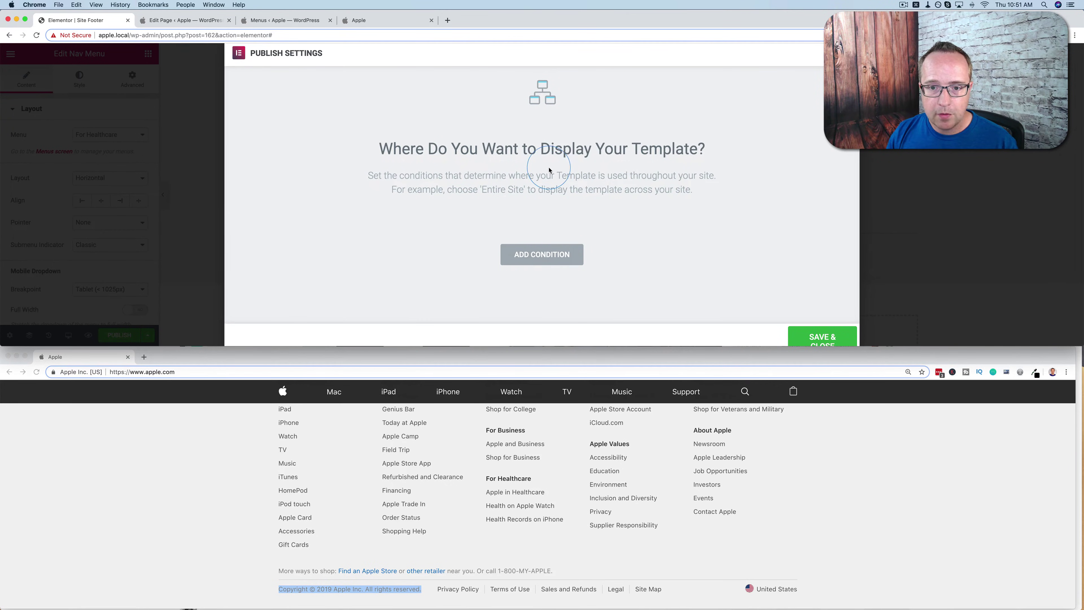
{"action": "left_click", "coordinate": [552, 259]}
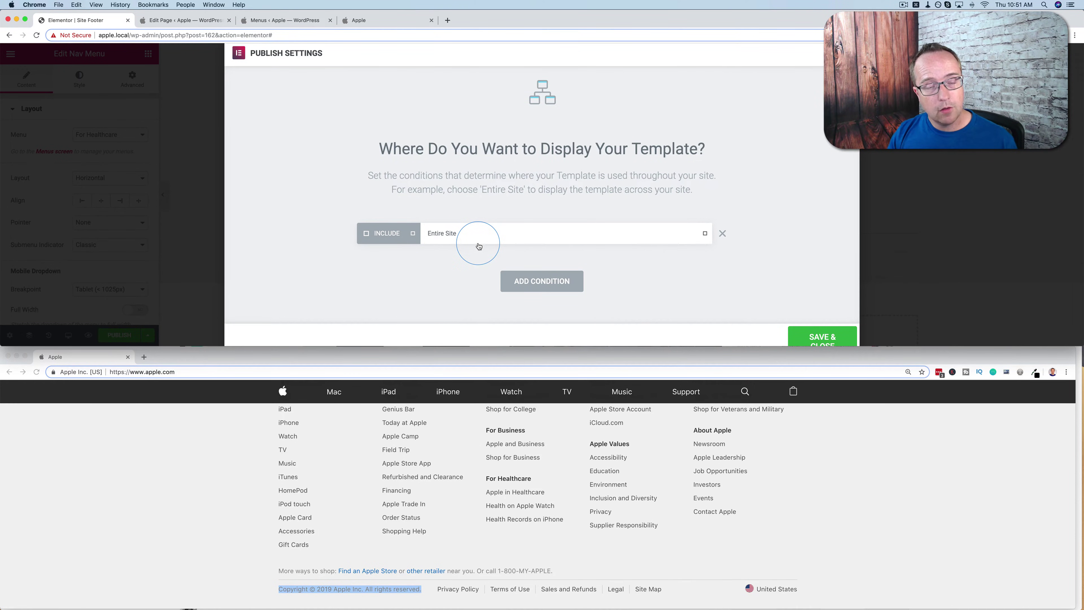
{"action": "scroll", "coordinate": [654, 283], "scroll_direction": "down", "scroll_amount": 2}
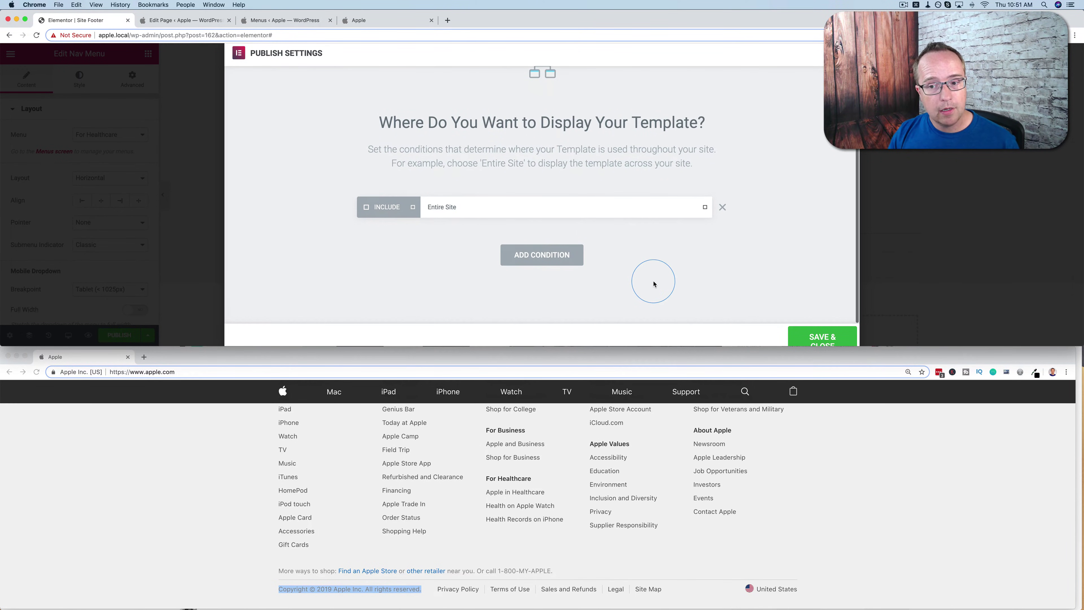
{"action": "left_click", "coordinate": [815, 338]}
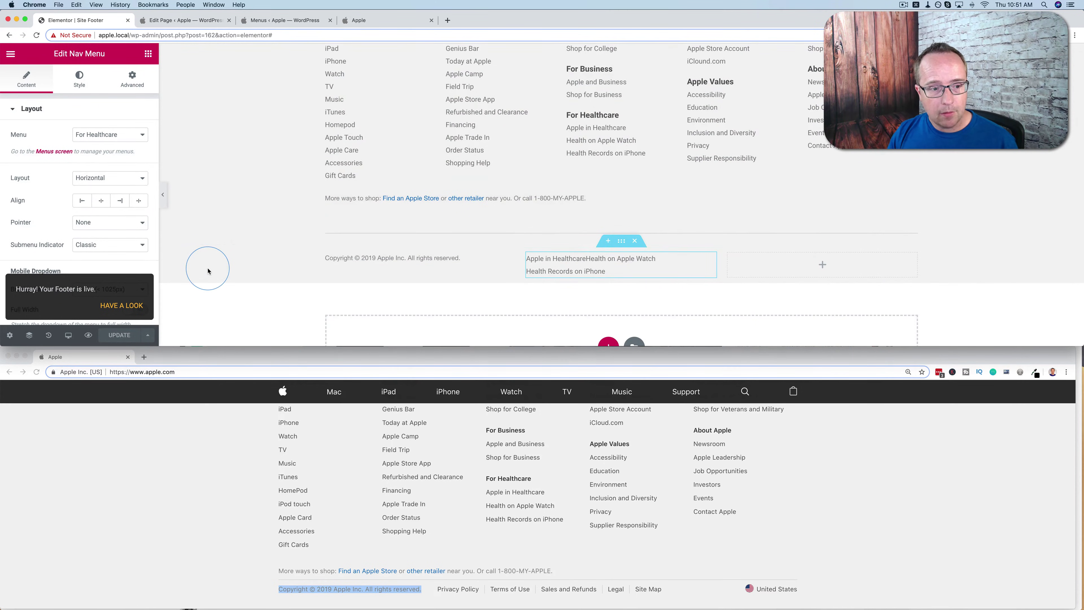
{"action": "key", "text": "super+r"}
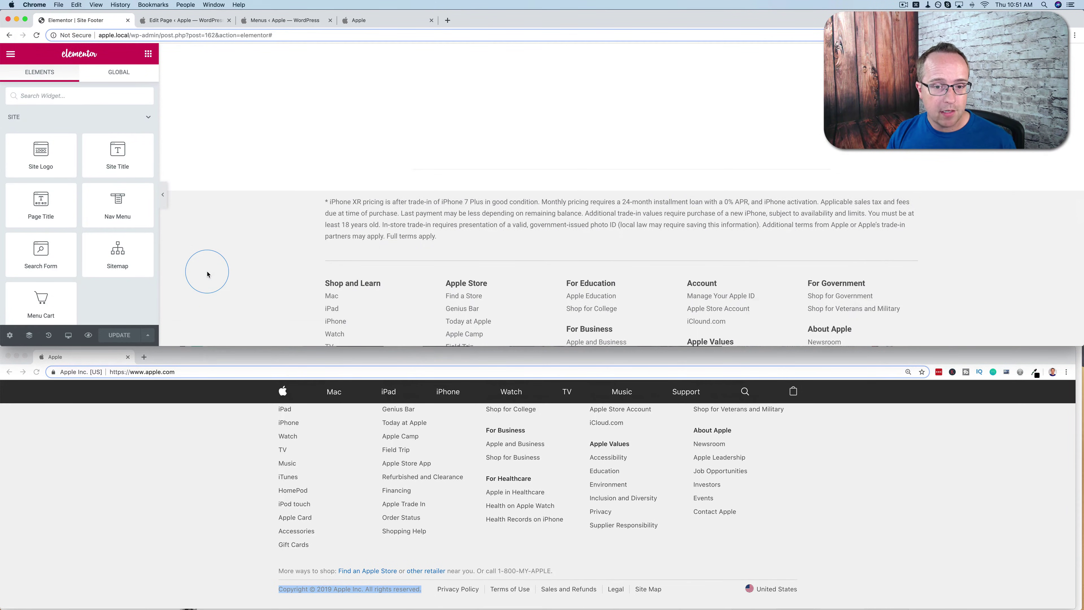
Step: Assign the Footer Menu to the horizontal Nav Menu in the middle column of the copyright section
{"action": "scroll", "coordinate": [208, 274], "scroll_direction": "down", "scroll_amount": 6}
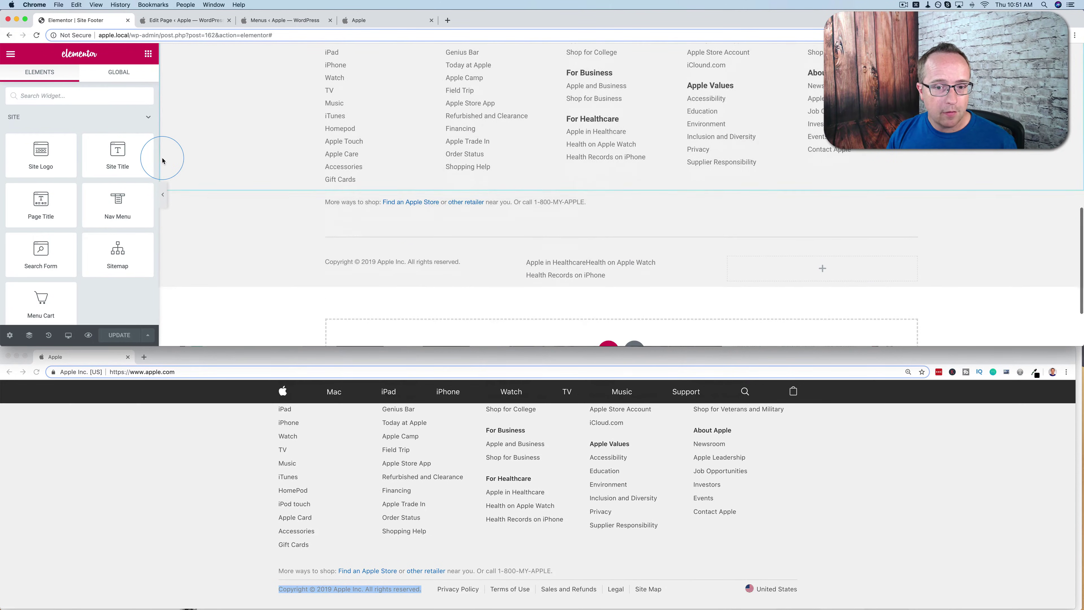
{"action": "scroll", "coordinate": [163, 161], "scroll_direction": "down", "scroll_amount": 2}
{"action": "left_click", "coordinate": [598, 186]}
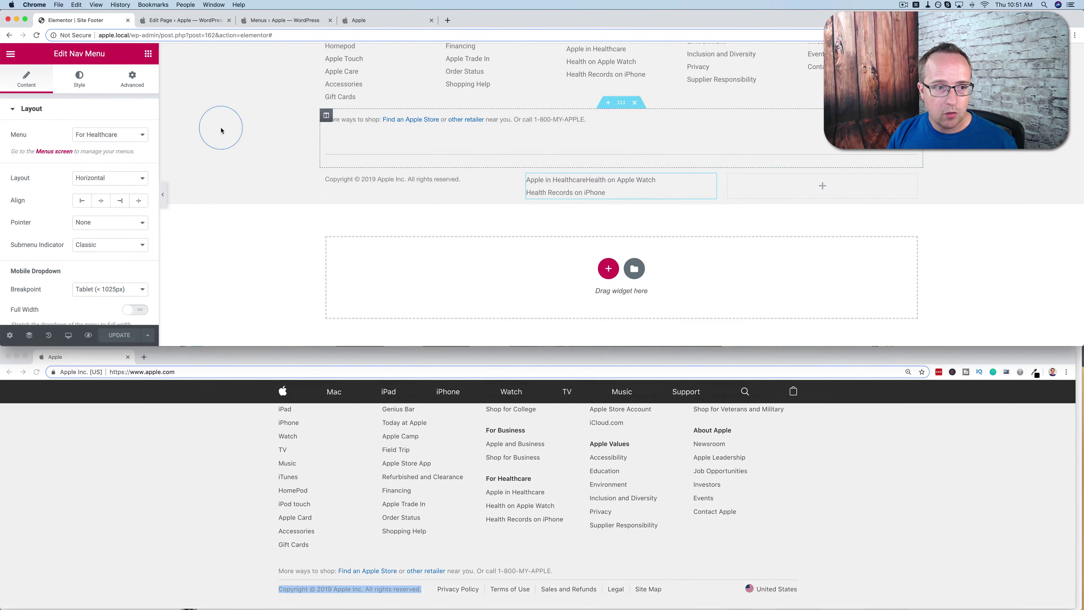
{"action": "left_click", "coordinate": [115, 135]}
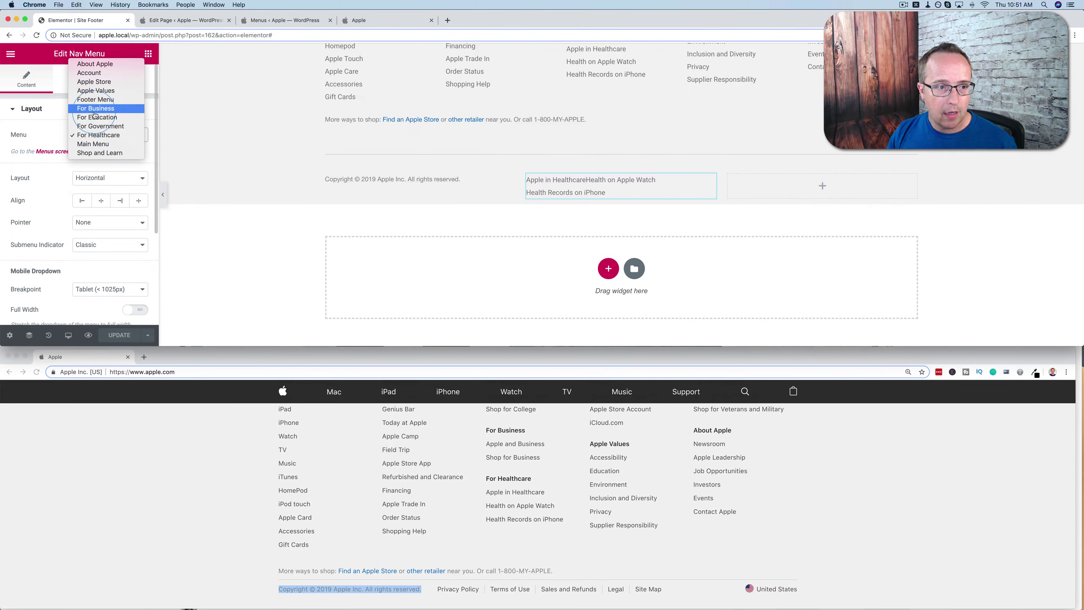
{"action": "left_click", "coordinate": [105, 101]}
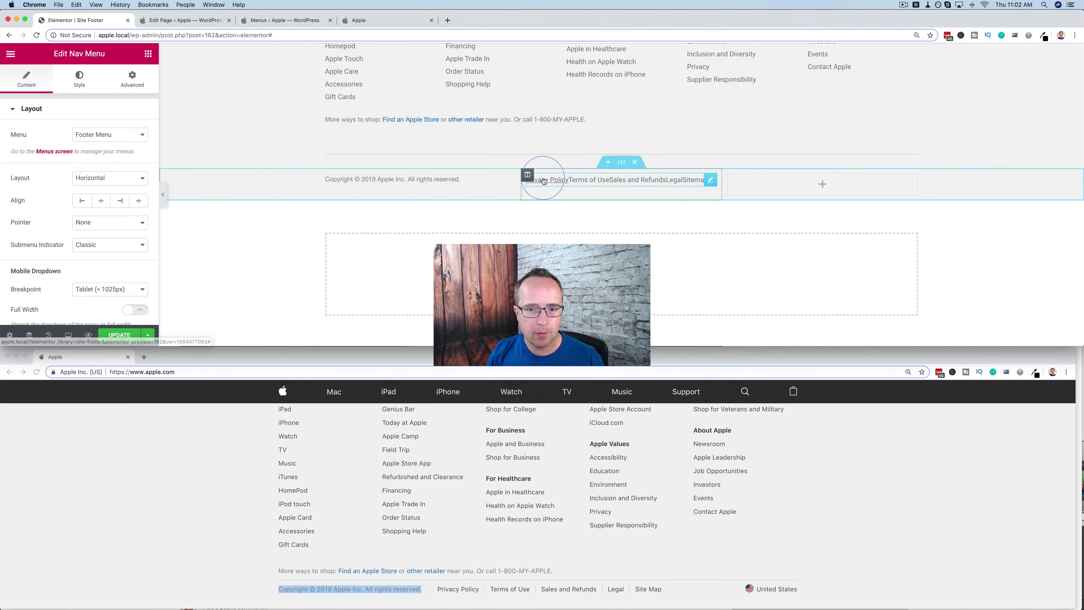
Step: Set the legal links menu's horizontal padding to 10 and widen its column on both sides to fit all links on one line
{"action": "left_click", "coordinate": [75, 81]}
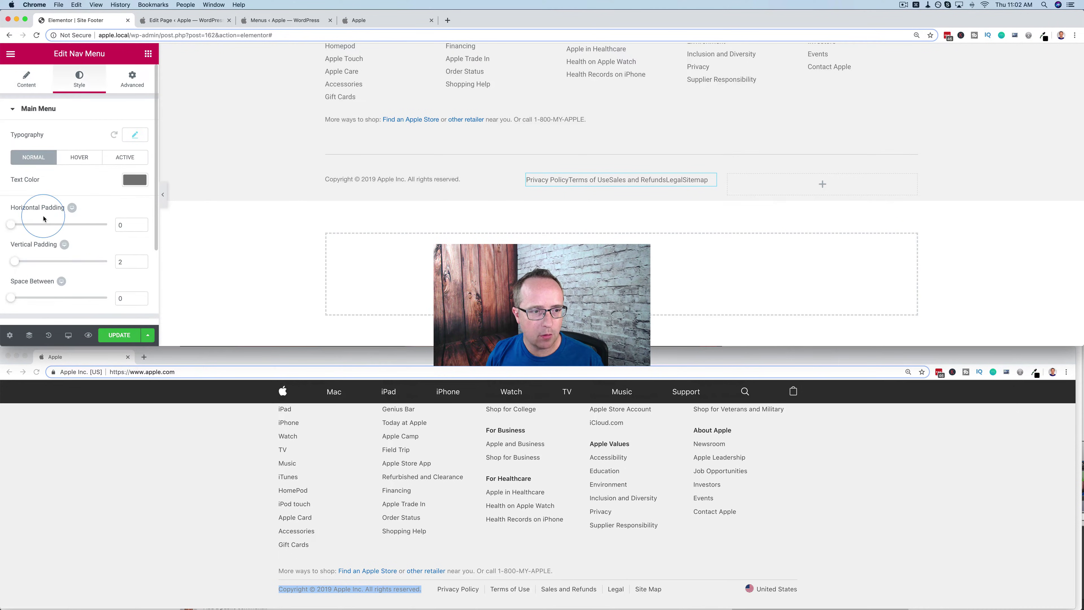
{"action": "left_click_drag", "start_coordinate": [13, 227], "coordinate": [32, 229]}
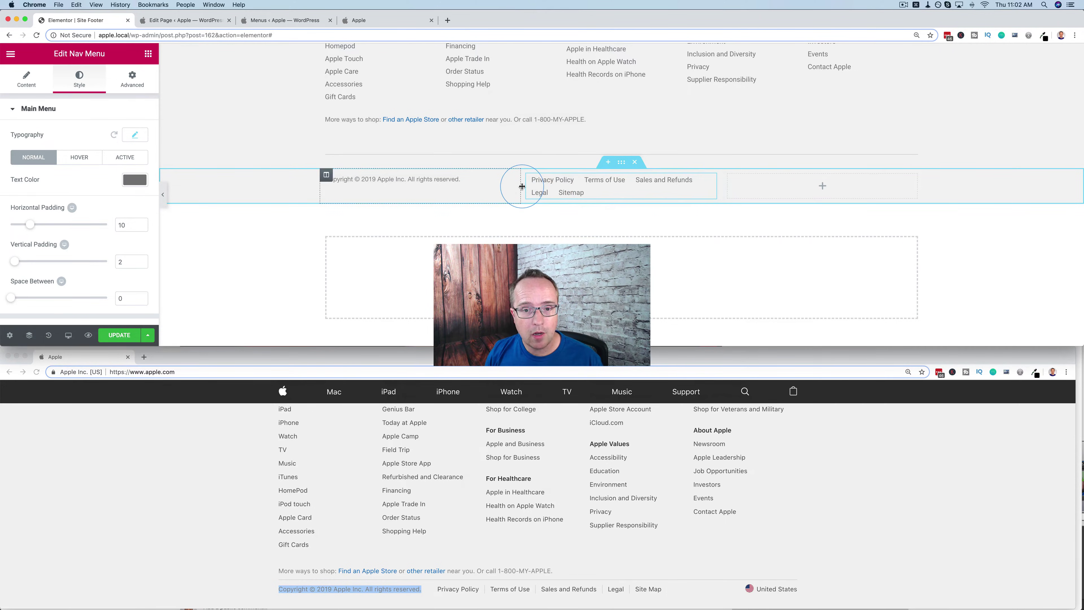
{"action": "left_click_drag", "start_coordinate": [521, 186], "coordinate": [473, 184]}
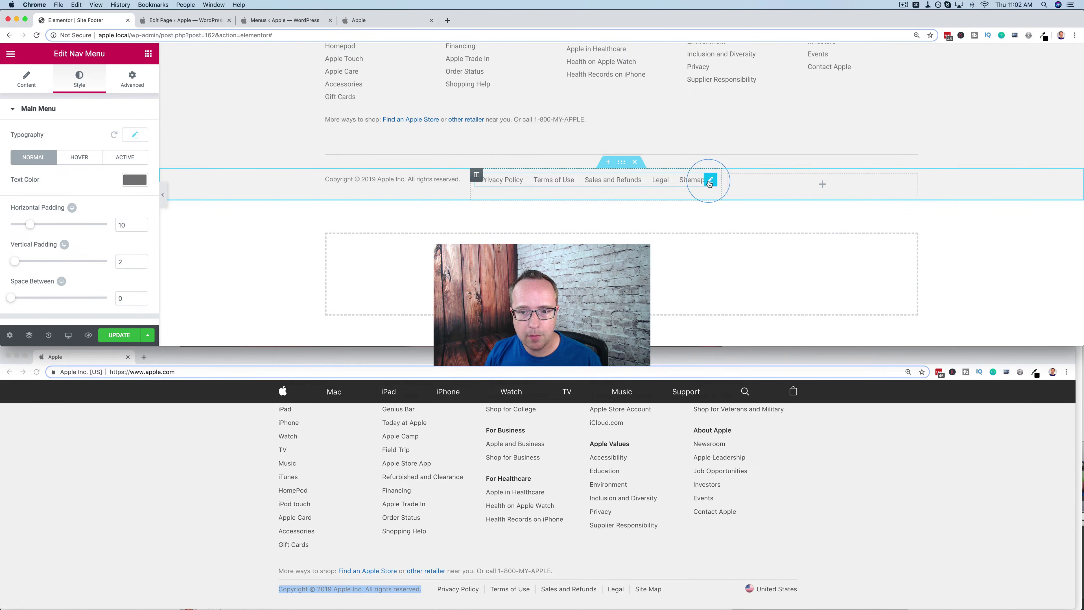
{"action": "left_click_drag", "start_coordinate": [722, 184], "coordinate": [766, 184]}
{"action": "left_click_drag", "start_coordinate": [470, 188], "coordinate": [468, 190]}
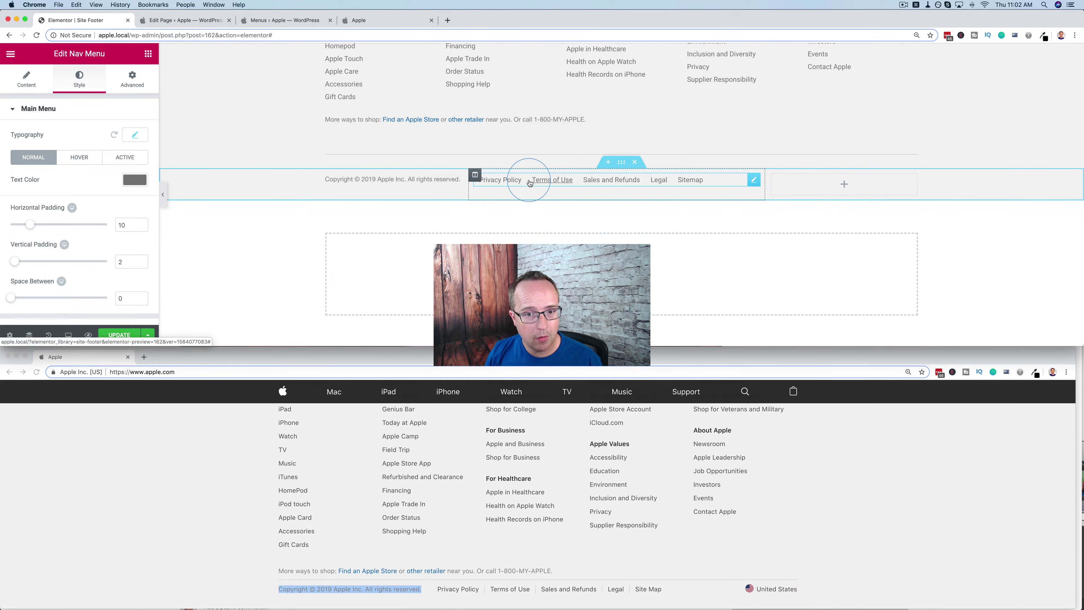
Step: Add custom CSS giving .elementor-nav-menu--layout-horizontal a a border-right of 1px solid grey and .menu-item-167 a:last-child a border-right of none
{"action": "left_click", "coordinate": [80, 159]}
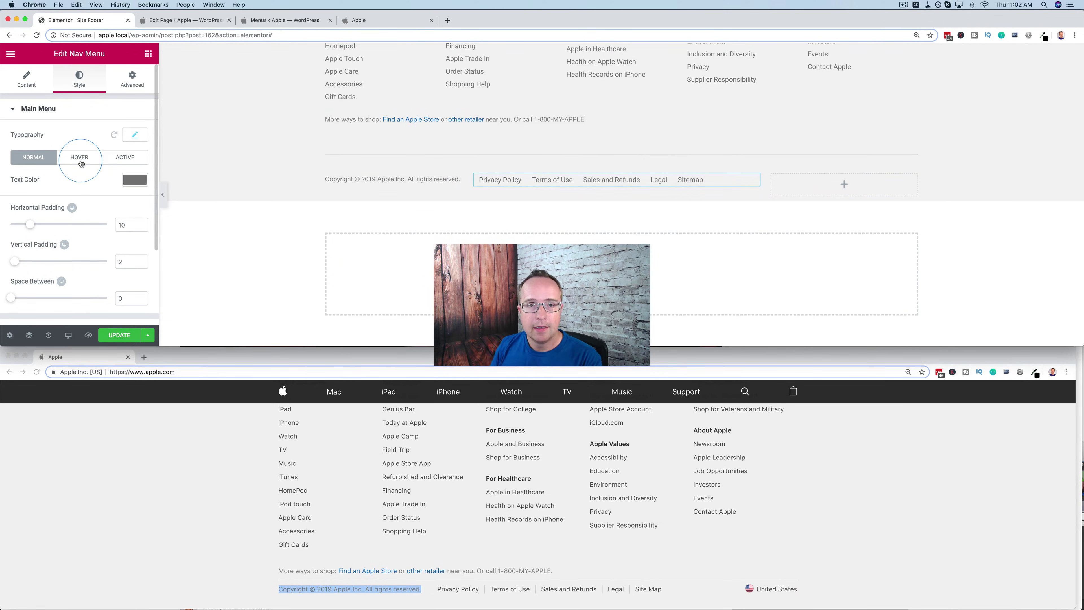
{"action": "left_click", "coordinate": [133, 80]}
{"action": "scroll", "coordinate": [94, 274], "scroll_direction": "down", "scroll_amount": 5}
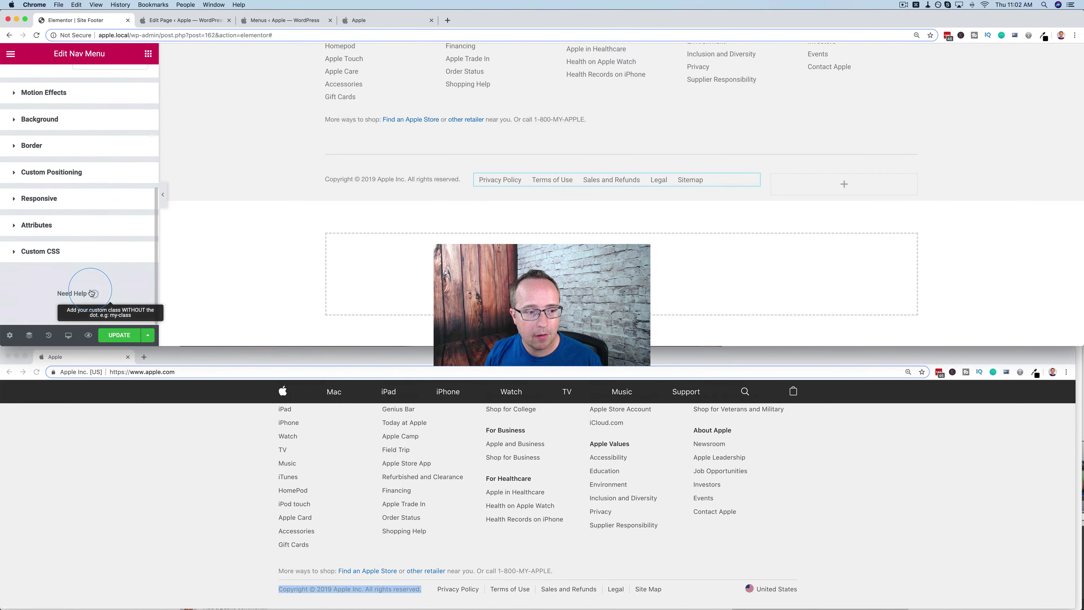
{"action": "left_click", "coordinate": [14, 252]}
{"action": "scroll", "coordinate": [64, 262], "scroll_direction": "down", "scroll_amount": 4}
{"action": "left_click", "coordinate": [123, 165]}
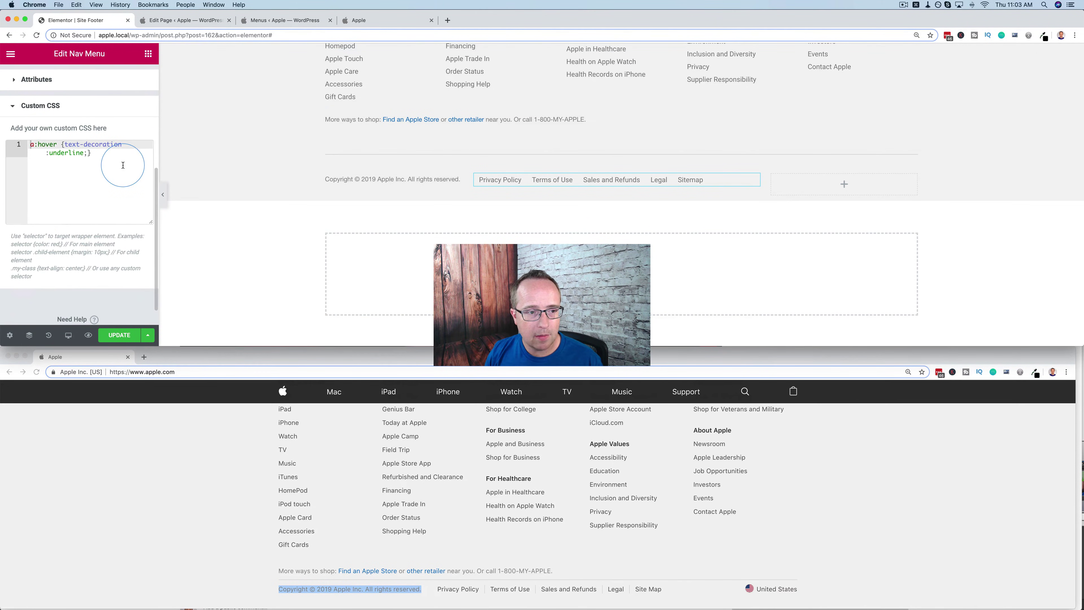
{"action": "key", "text": "Return"}
{"action": "key", "text": "Return"}
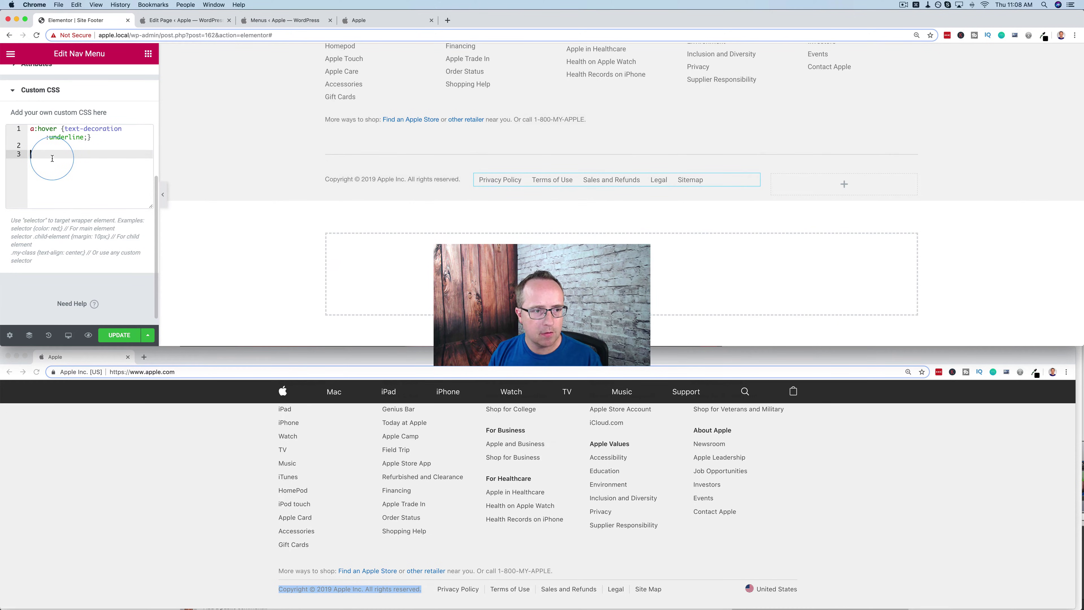
{"action": "type", "text": ".elementor-nav-menu--layout-horizontal a {border-right:1px solid grey;} .menu-item-167 a:last-child {border-right:none;}"}
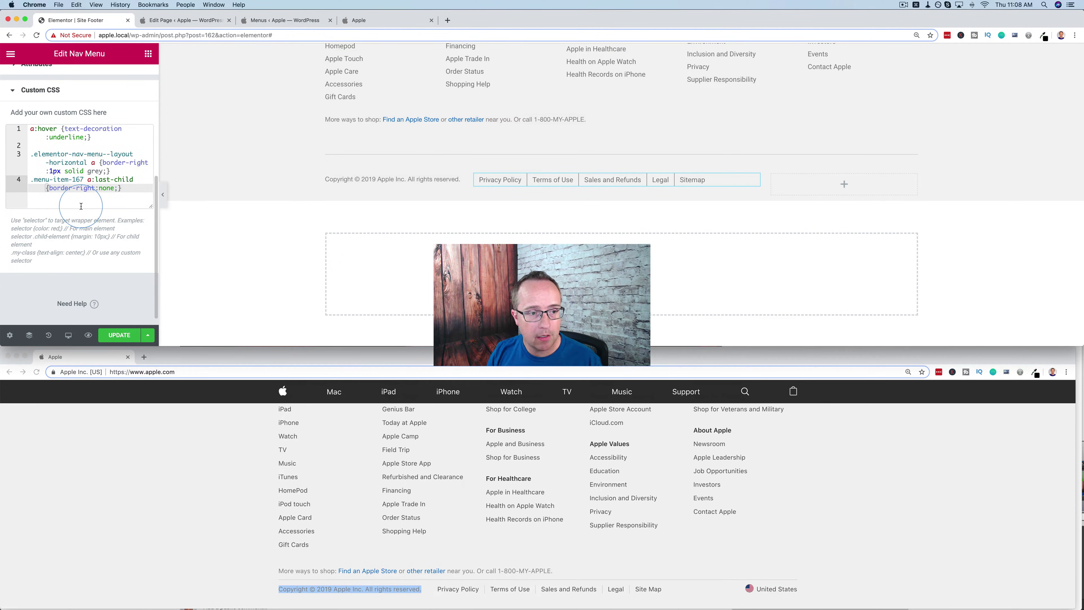
Step: Remove :last-child from the .menu-item-167 rule in the custom CSS and update the footer template
{"action": "left_click", "coordinate": [82, 181]}
{"action": "left_click_drag", "start_coordinate": [31, 182], "coordinate": [81, 179]}
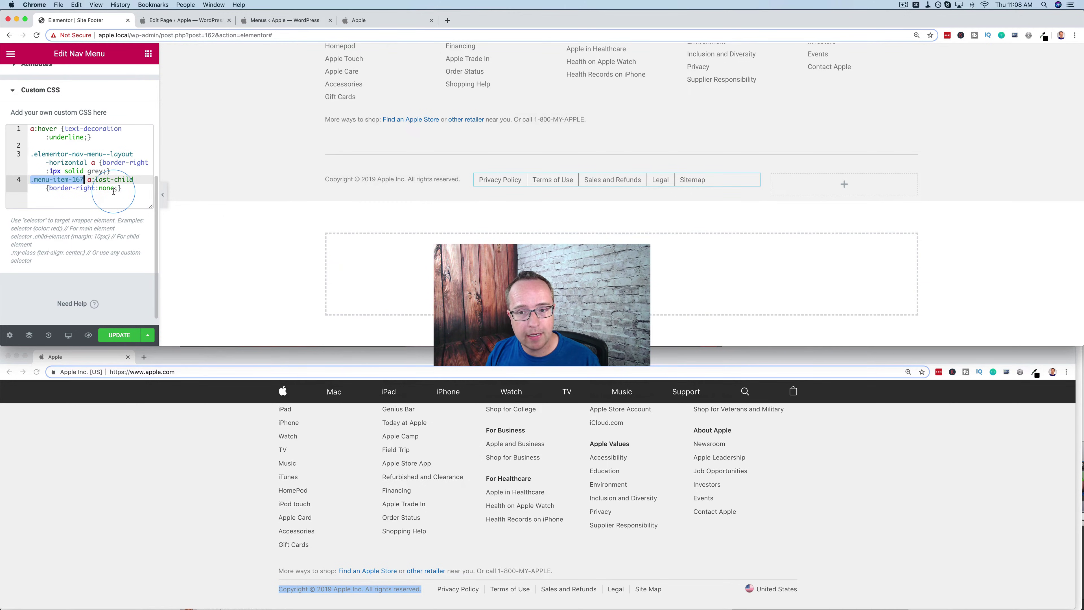
{"action": "left_click_drag", "start_coordinate": [112, 172], "coordinate": [30, 155]}
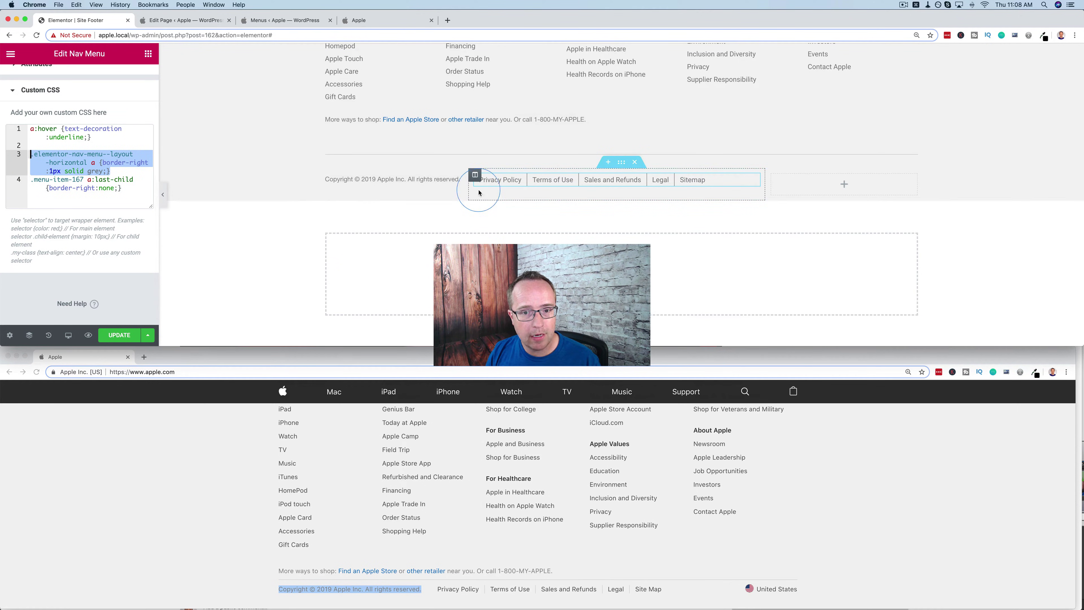
{"action": "left_click_drag", "start_coordinate": [138, 191], "coordinate": [29, 181]}
{"action": "left_click", "coordinate": [129, 180]}
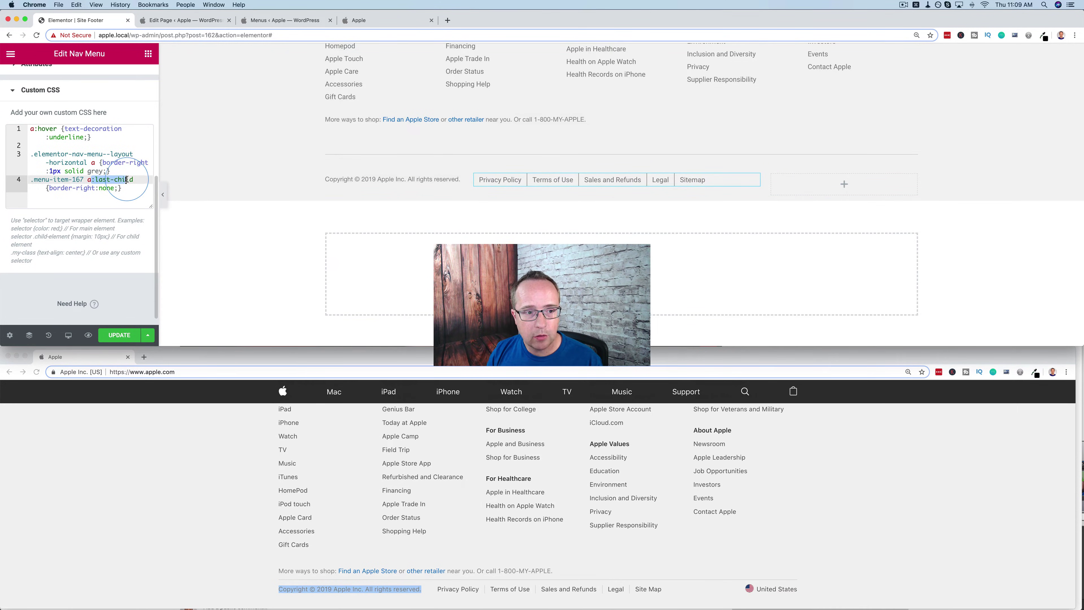
{"action": "left_click_drag", "start_coordinate": [83, 180], "coordinate": [126, 180]}
{"action": "left_click", "coordinate": [91, 181]}
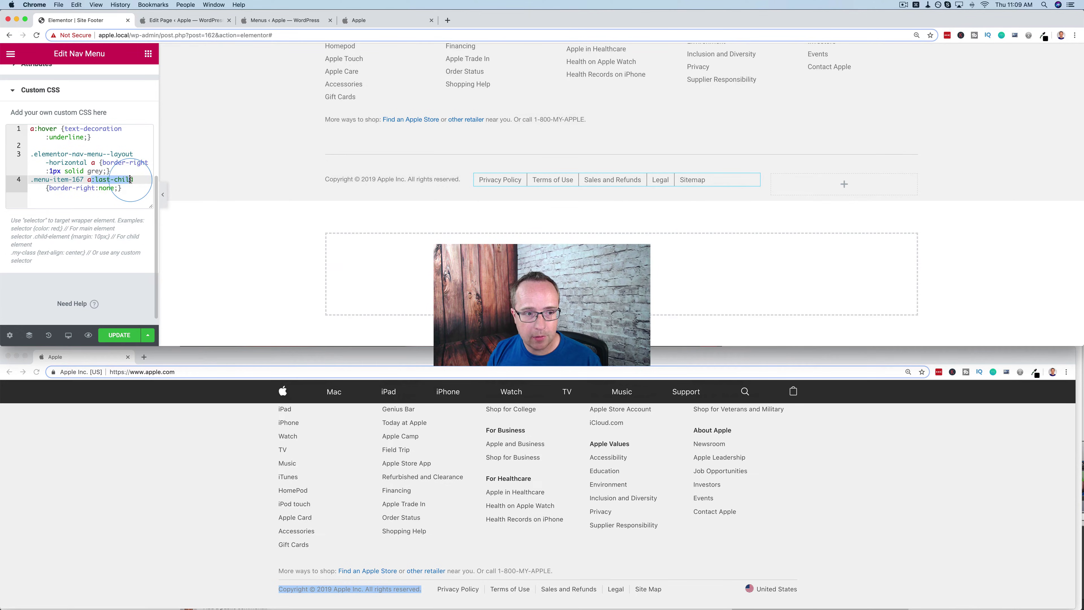
{"action": "key", "text": "BackSpace"}
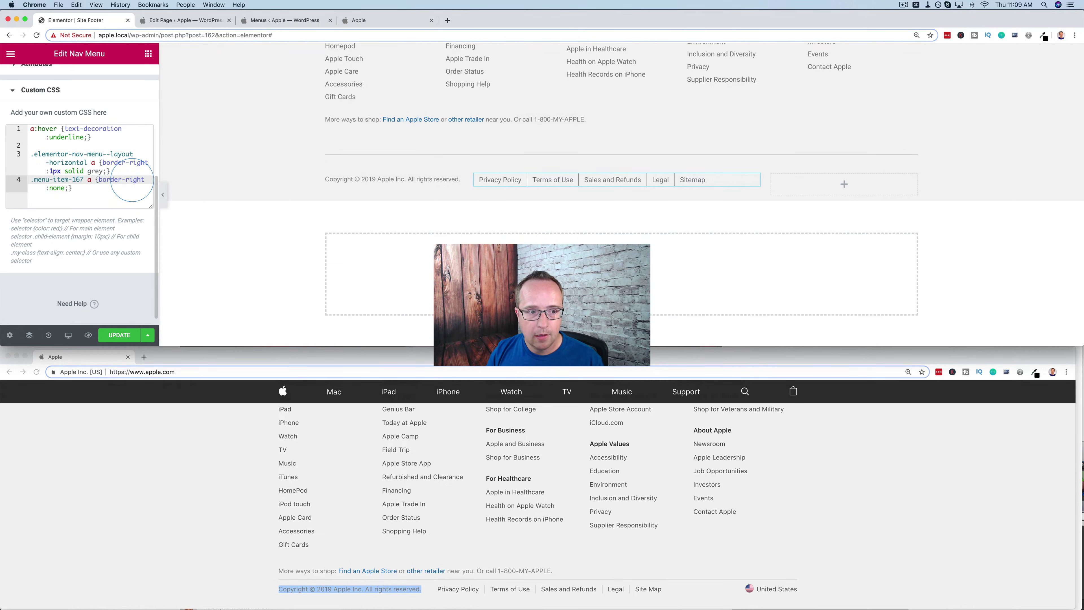
{"action": "left_click", "coordinate": [84, 171]}
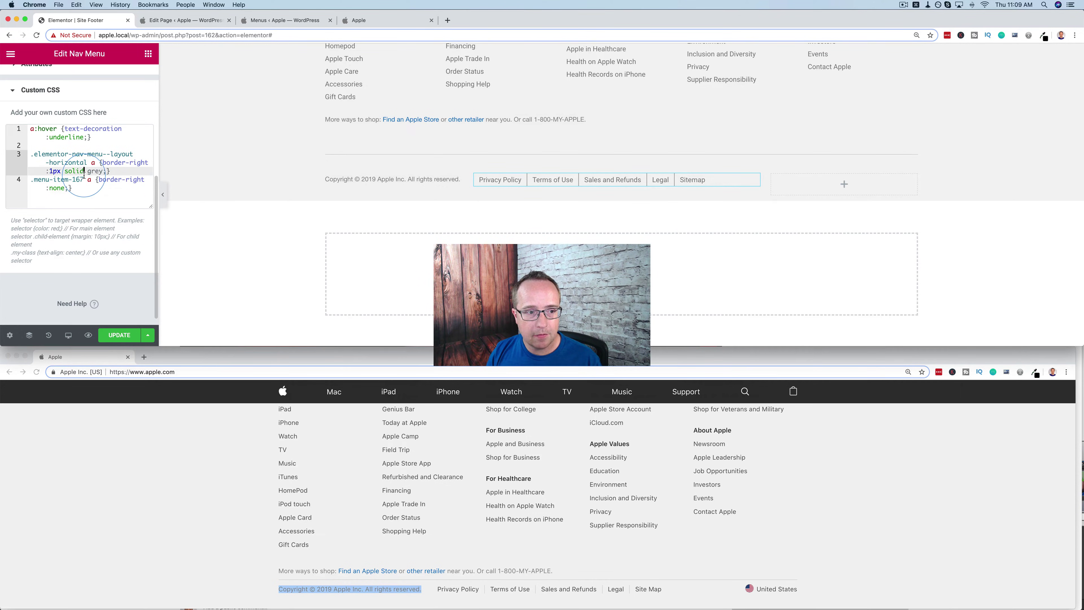
{"action": "left_click_drag", "start_coordinate": [83, 180], "coordinate": [30, 180]}
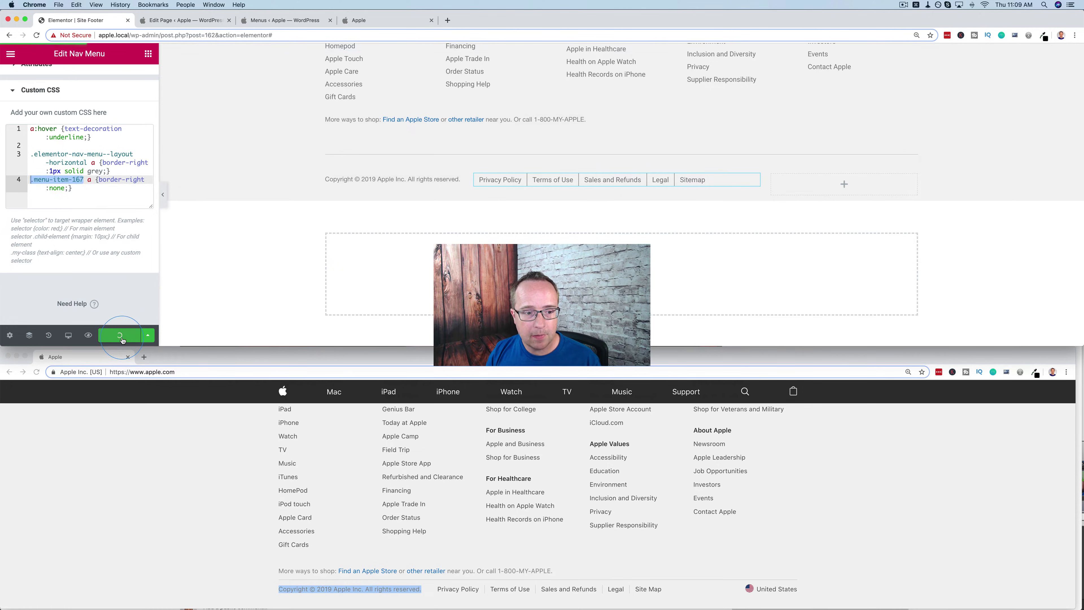
Step: Reload the apple.local home page and inspect the footer's Sitemap link in the browser's developer tools
{"action": "left_click", "coordinate": [375, 24]}
{"action": "scroll", "coordinate": [326, 234], "scroll_direction": "down", "scroll_amount": 6}
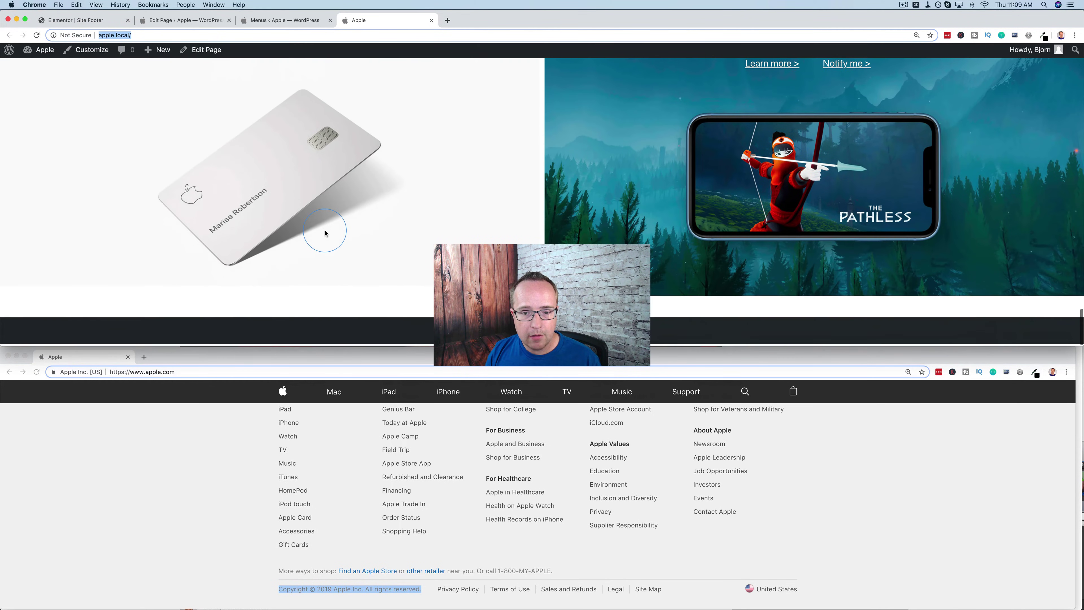
{"action": "key", "text": "Return"}
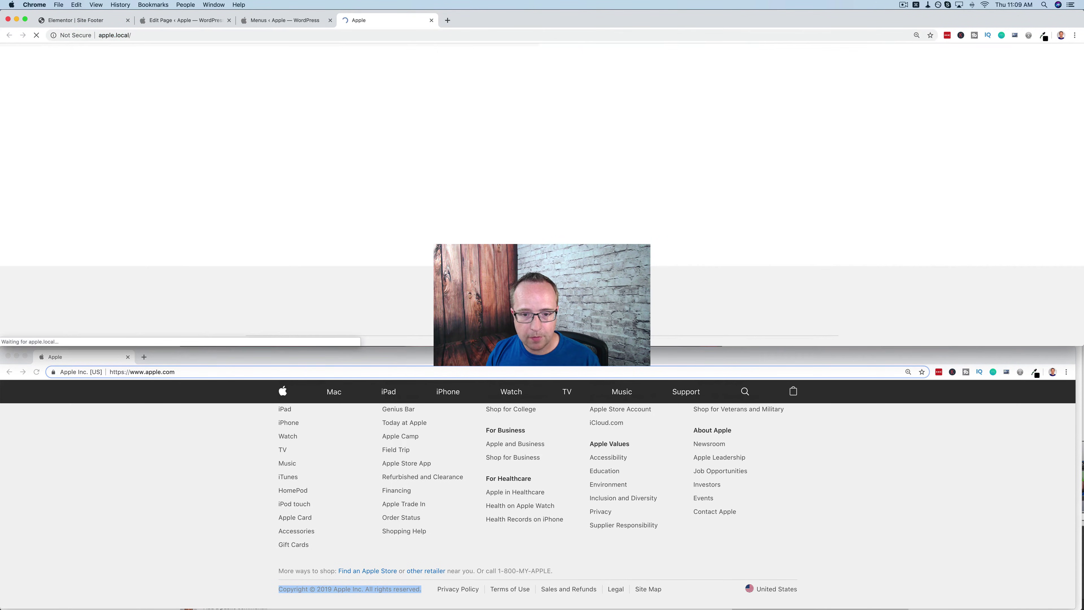
{"action": "scroll", "coordinate": [489, 251], "scroll_direction": "down", "scroll_amount": 5}
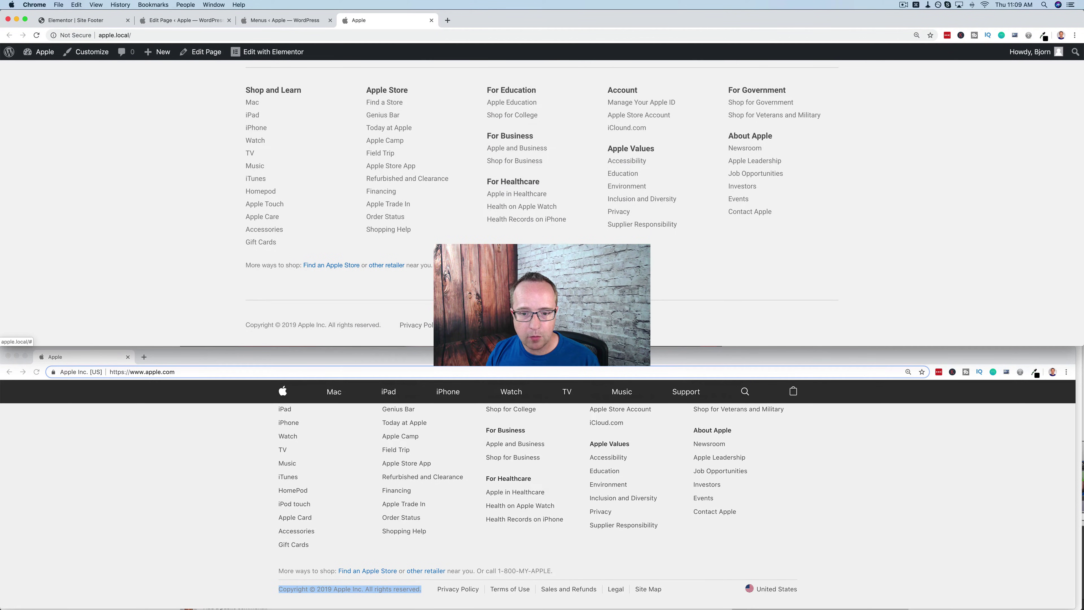
{"action": "right_click", "coordinate": [608, 324]}
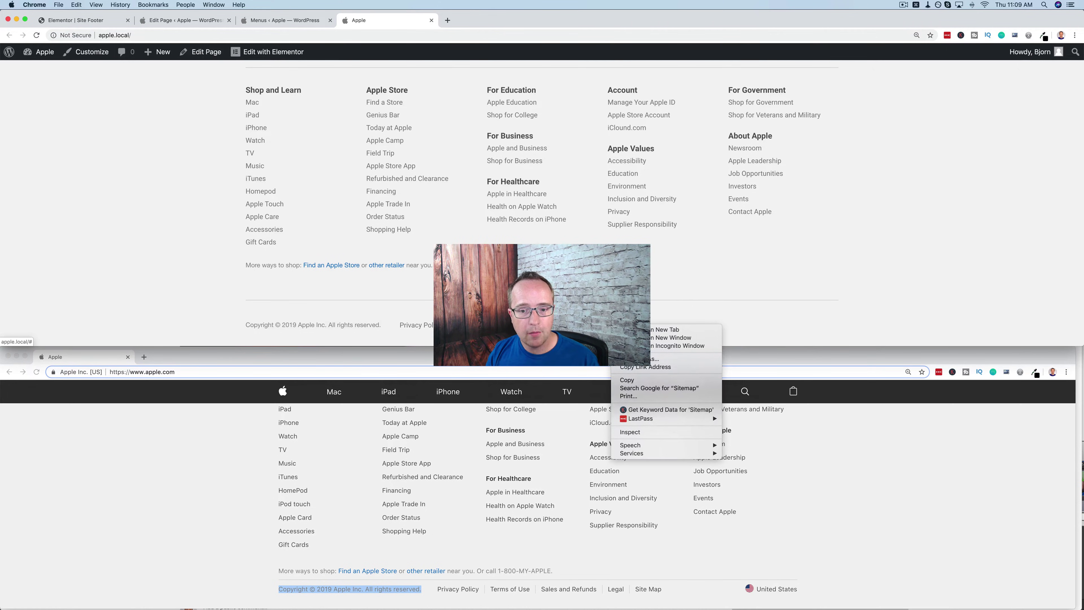
{"action": "left_click", "coordinate": [631, 434]}
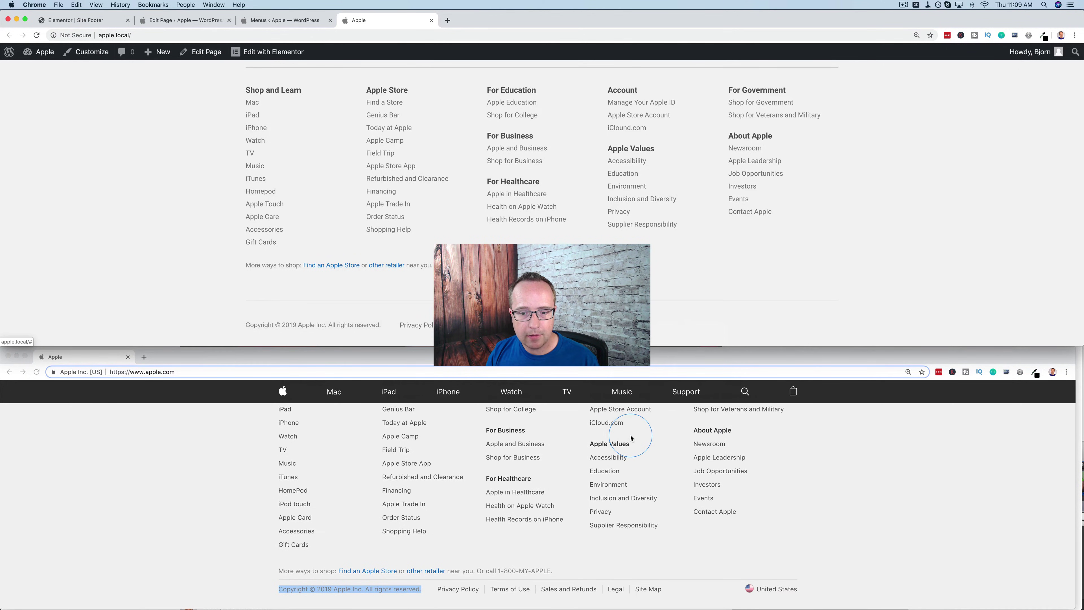
{"action": "scroll", "coordinate": [551, 178], "scroll_direction": "down", "scroll_amount": 5}
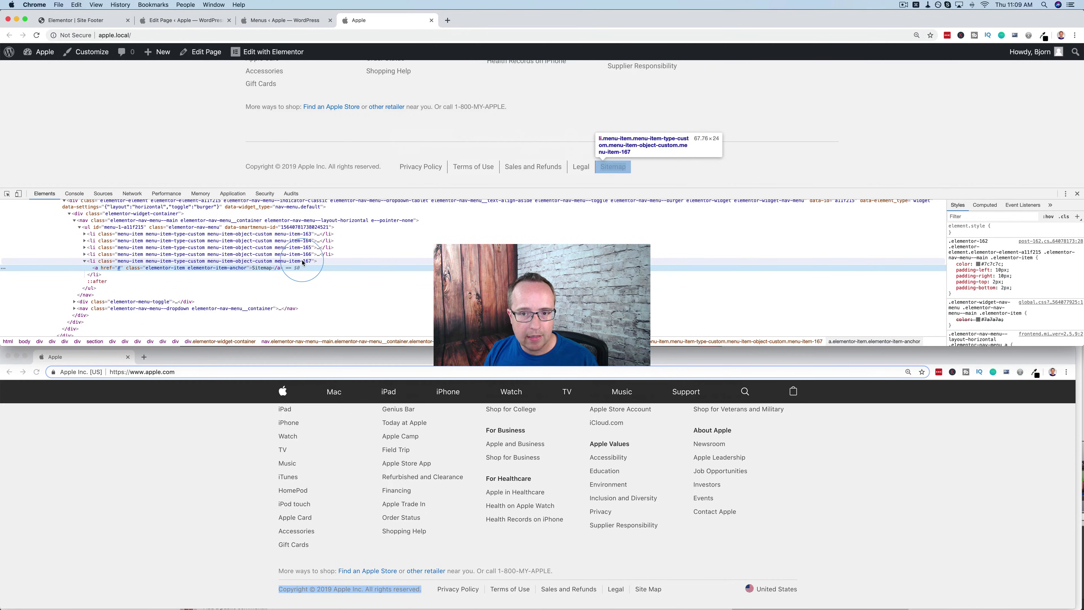
Step: Copy the menu-item-167 class from the Sitemap list item's markup and compare it with the Legal item
{"action": "double_click", "coordinate": [291, 261]}
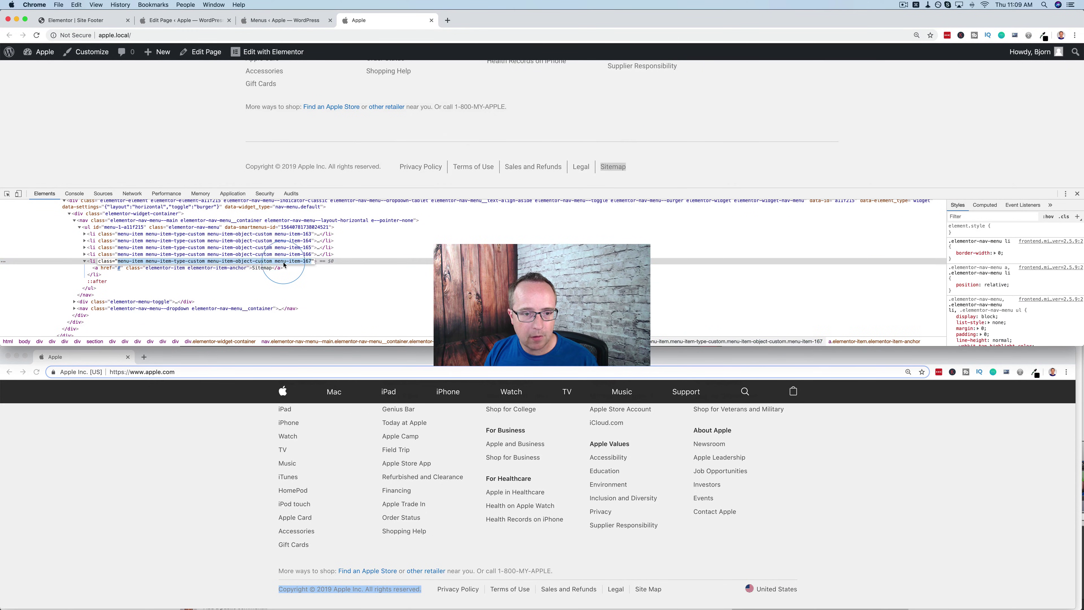
{"action": "left_click", "coordinate": [282, 263]}
{"action": "left_click_drag", "start_coordinate": [276, 263], "coordinate": [307, 264]}
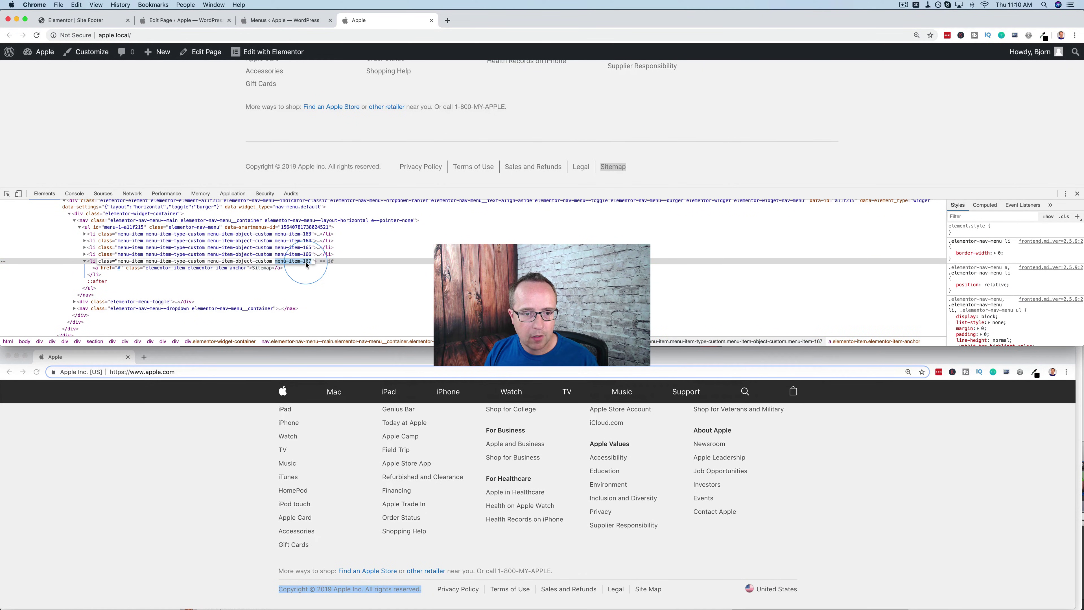
{"action": "right_click", "coordinate": [307, 264]}
{"action": "left_click", "coordinate": [314, 323]}
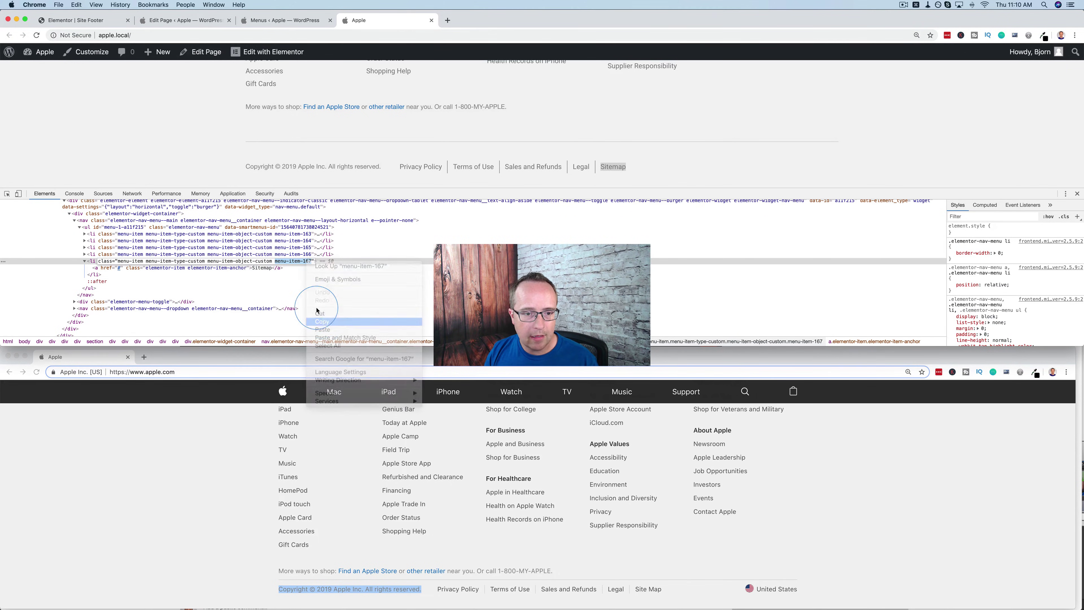
{"action": "left_click", "coordinate": [297, 255]}
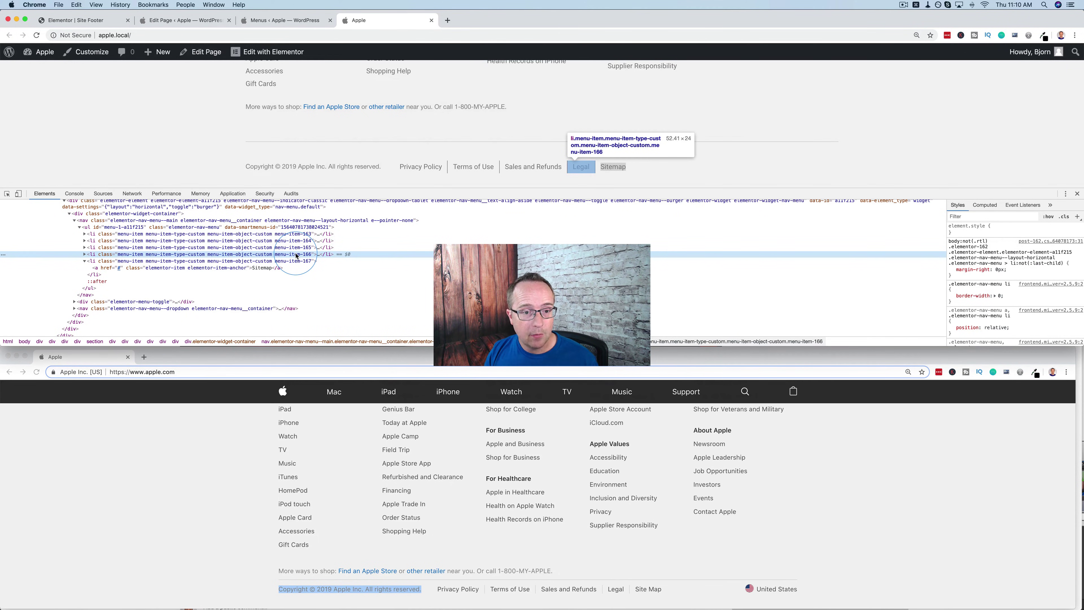
Step: Back in the footer editor, remove the .menu-item-167 border rule from the custom CSS and paste it back in
{"action": "left_click", "coordinate": [95, 23]}
{"action": "left_click", "coordinate": [86, 201]}
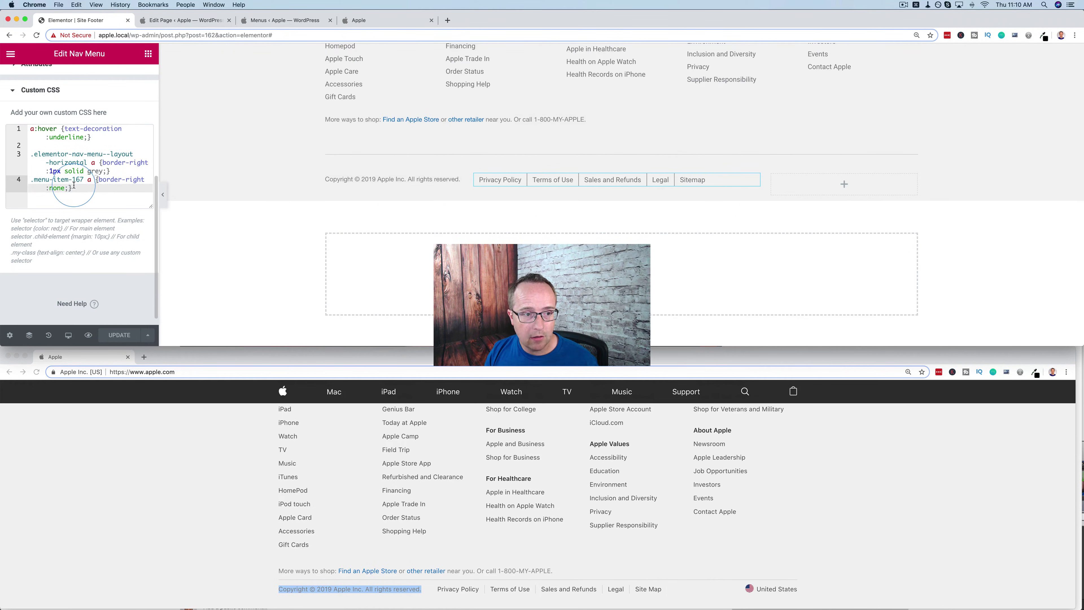
{"action": "left_click_drag", "start_coordinate": [74, 185], "coordinate": [27, 183]}
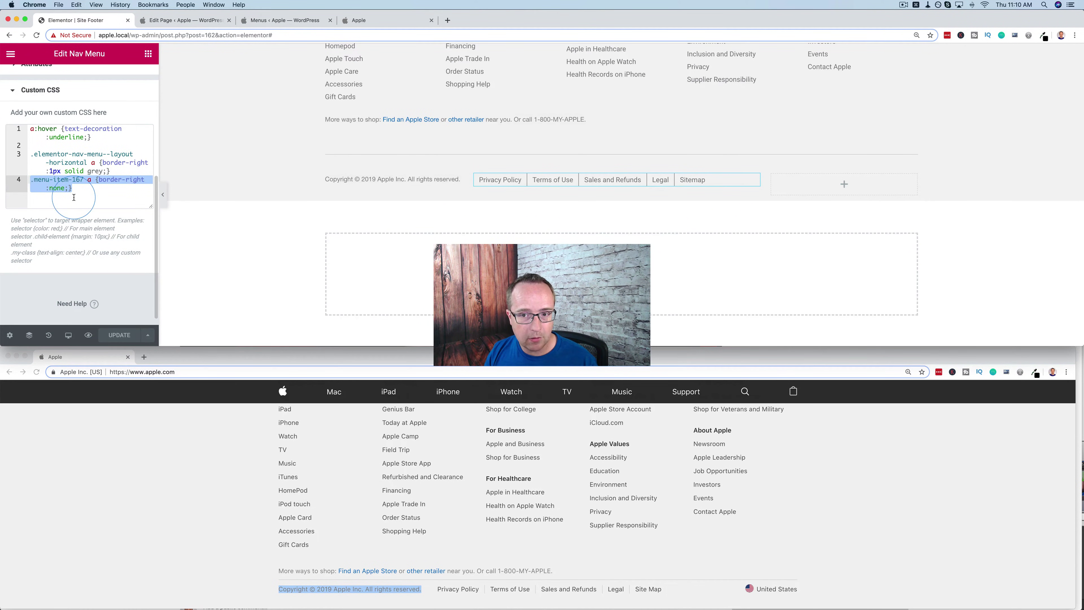
{"action": "key", "text": "BackSpace"}
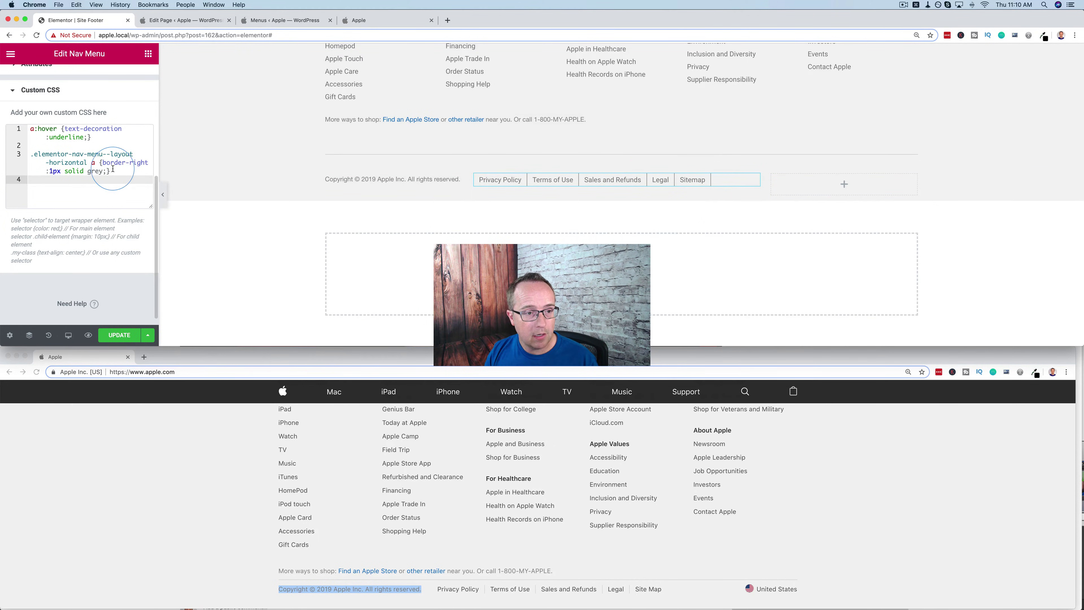
{"action": "left_click_drag", "start_coordinate": [111, 172], "coordinate": [26, 161]}
{"action": "left_click", "coordinate": [47, 180]}
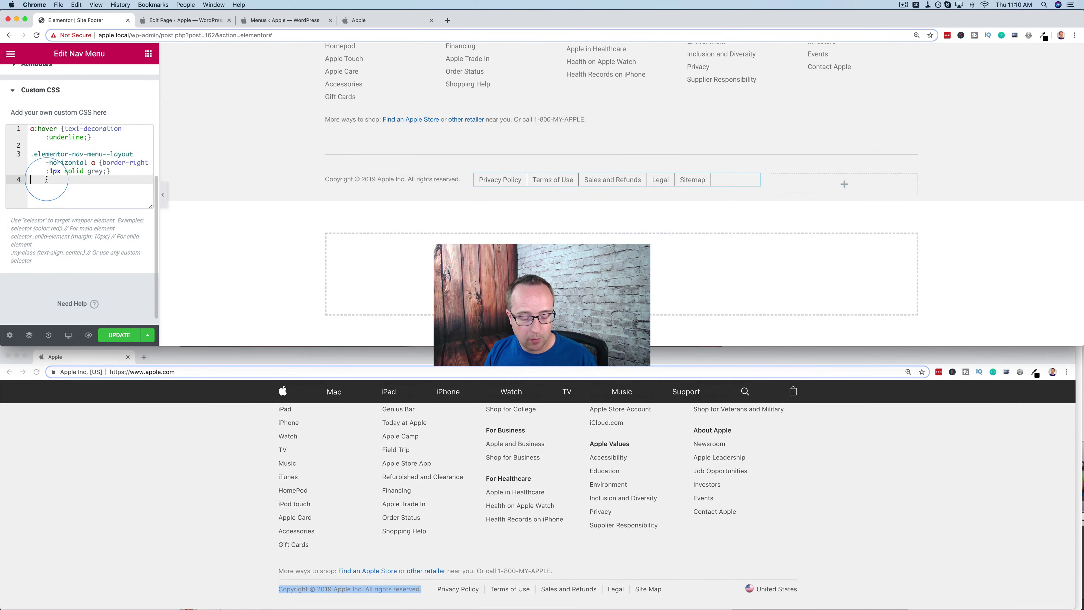
{"action": "key", "text": "super+v"}
{"action": "left_click_drag", "start_coordinate": [82, 179], "coordinate": [30, 179]}
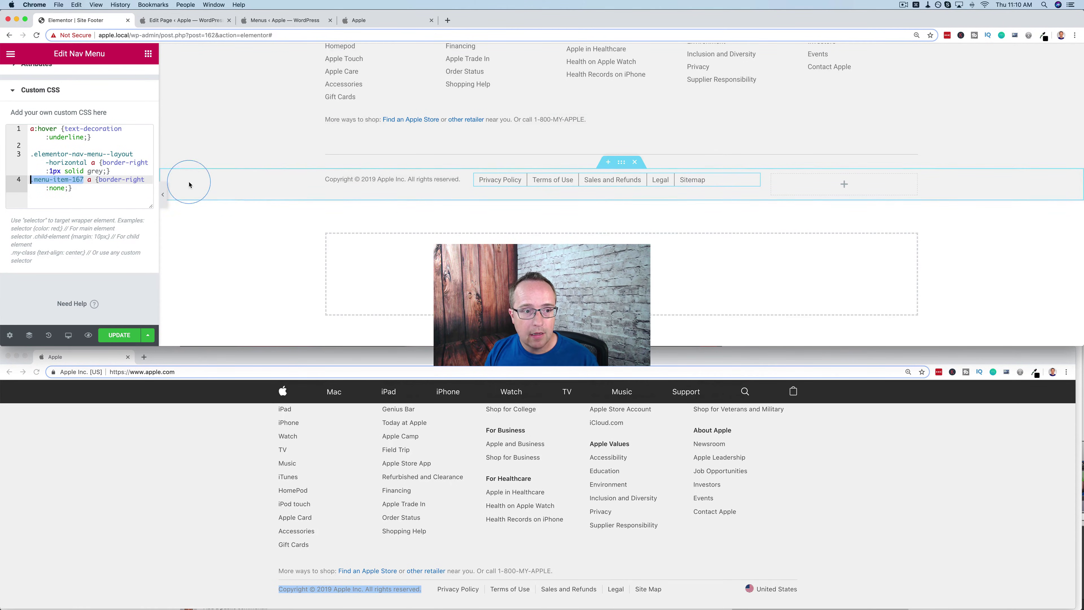
Step: Duplicate the copyright text widget and move the copy into the empty third column of the copyright row
{"action": "triple_click", "coordinate": [75, 192]}
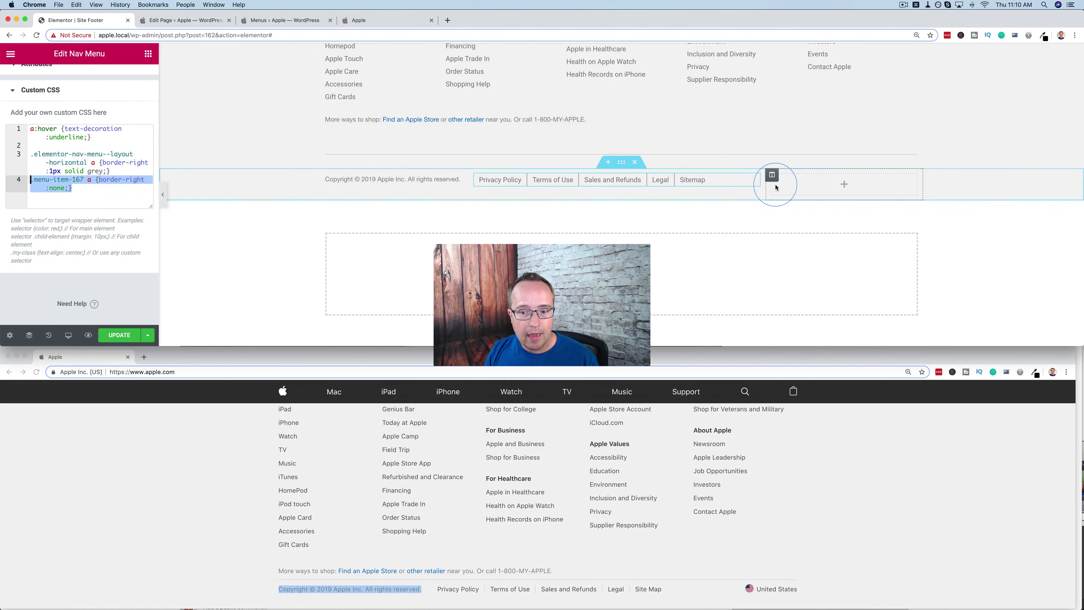
{"action": "left_click", "coordinate": [843, 184]}
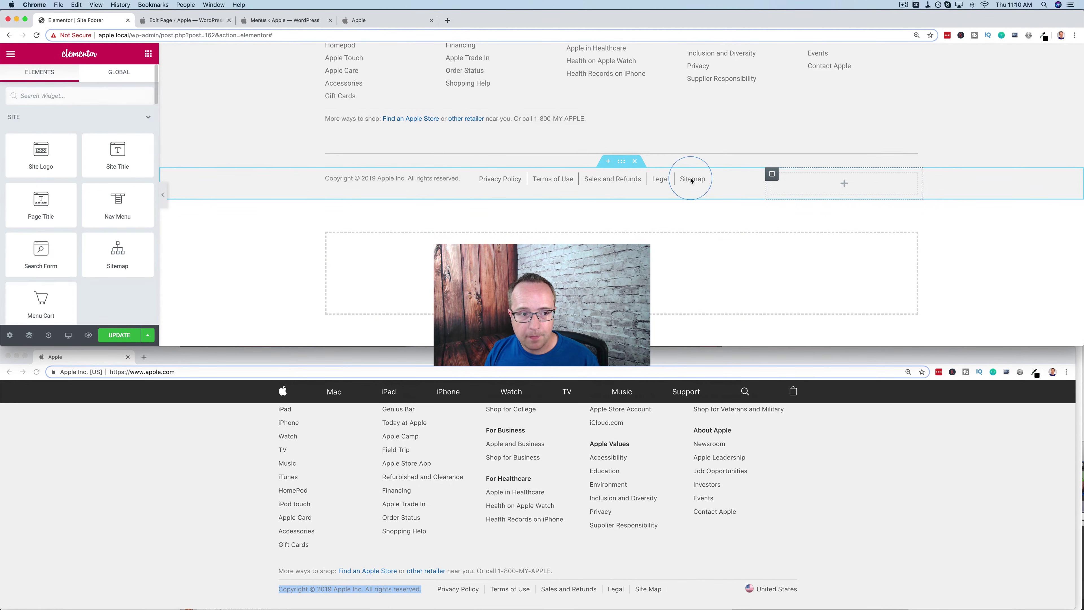
{"action": "left_click", "coordinate": [456, 179]}
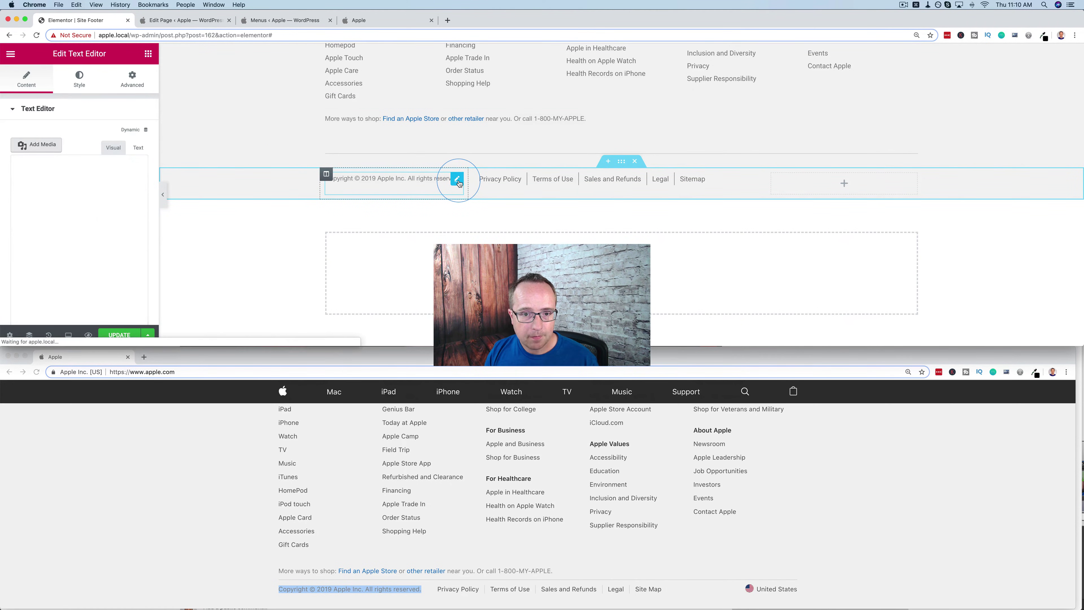
{"action": "right_click", "coordinate": [459, 182]}
{"action": "left_click", "coordinate": [487, 206]}
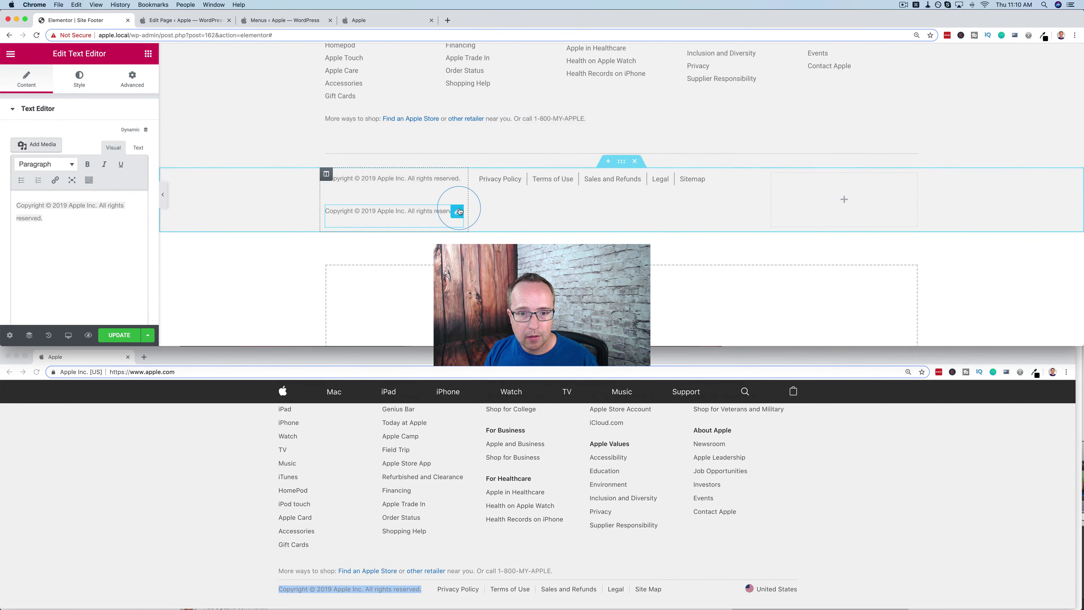
{"action": "left_click_drag", "start_coordinate": [457, 208], "coordinate": [794, 181]}
Step: Replace the copied text with "United States" and align it to the right of its column
{"action": "left_click", "coordinate": [116, 228]}
{"action": "left_click", "coordinate": [140, 148]}
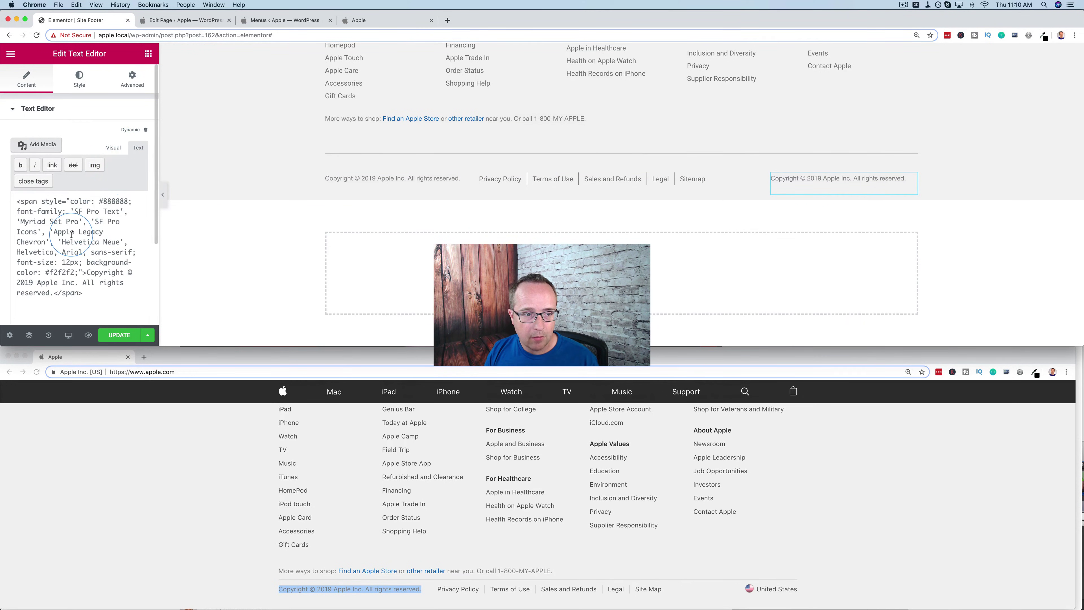
{"action": "triple_click", "coordinate": [841, 176]}
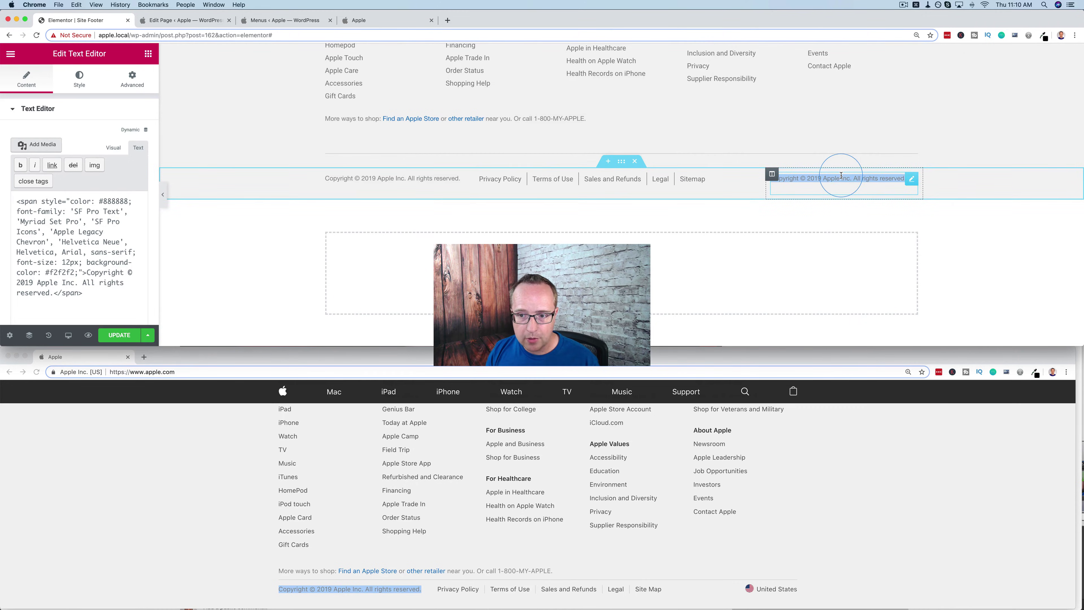
{"action": "type", "text": "UNITI</span>"}
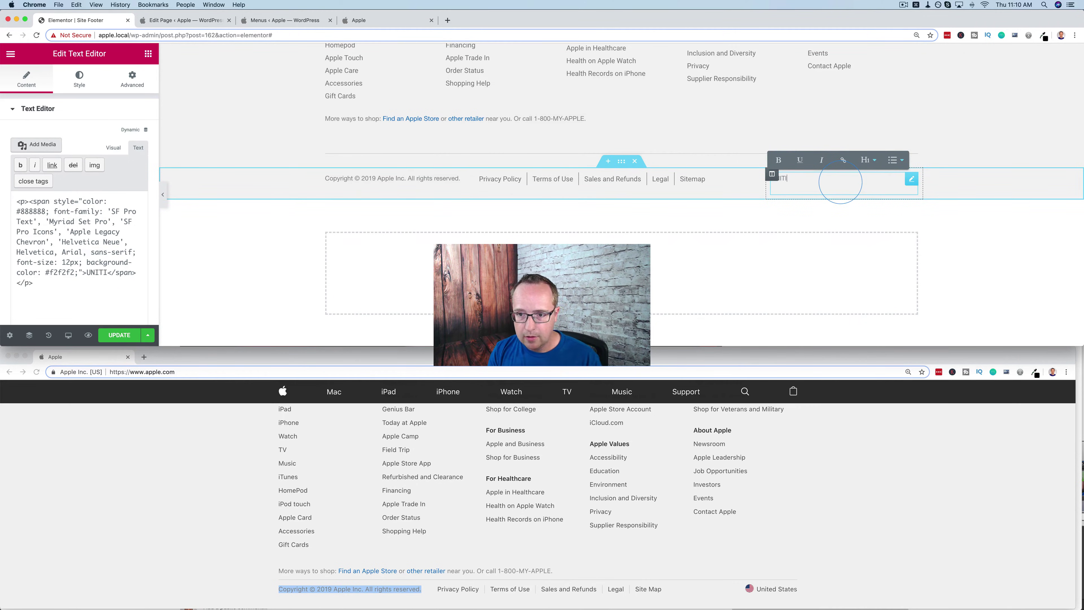
{"action": "key", "text": "BackSpace"}
{"action": "type", "text": "Nuited States"}
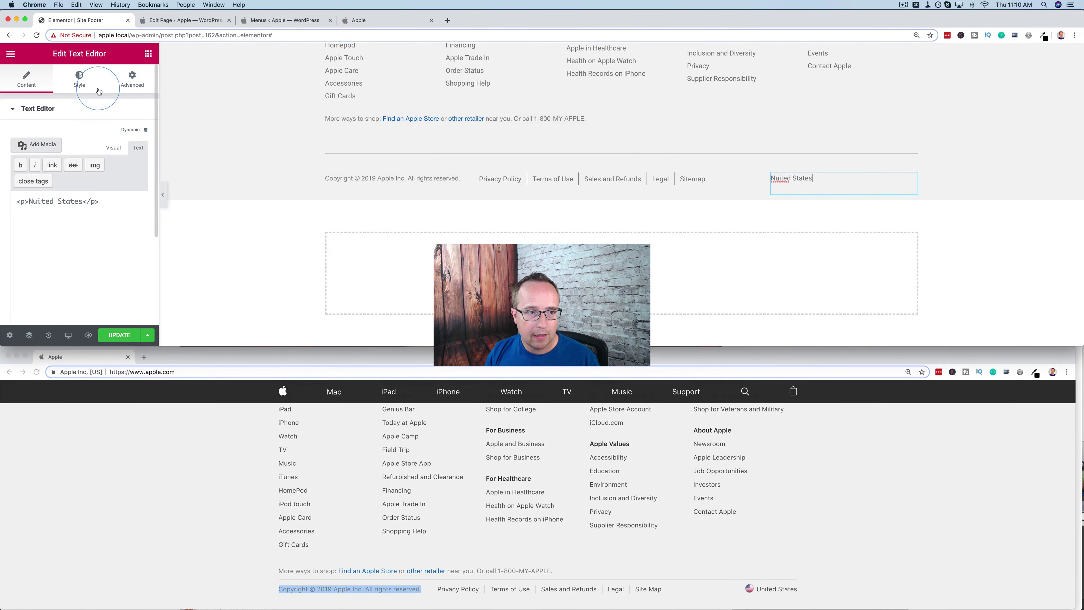
{"action": "left_click", "coordinate": [80, 79]}
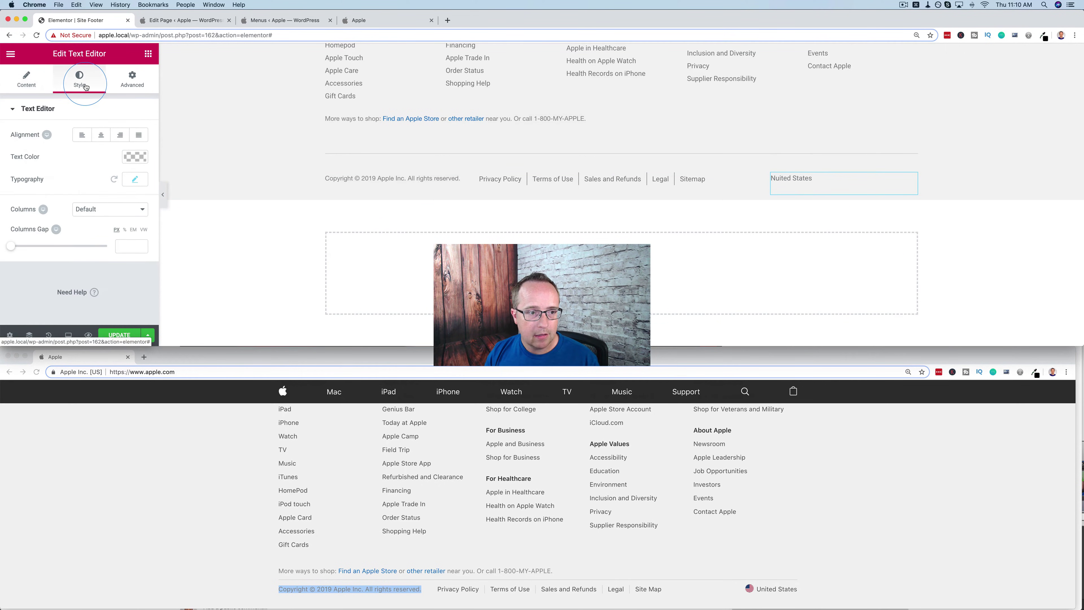
{"action": "left_click", "coordinate": [121, 136]}
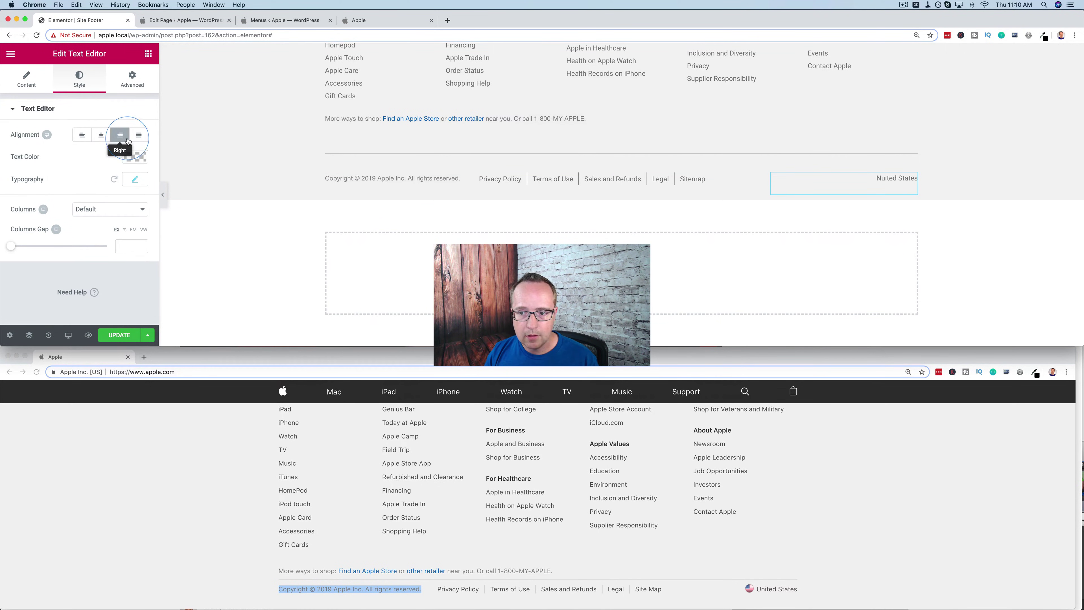
{"action": "double_click", "coordinate": [888, 179]}
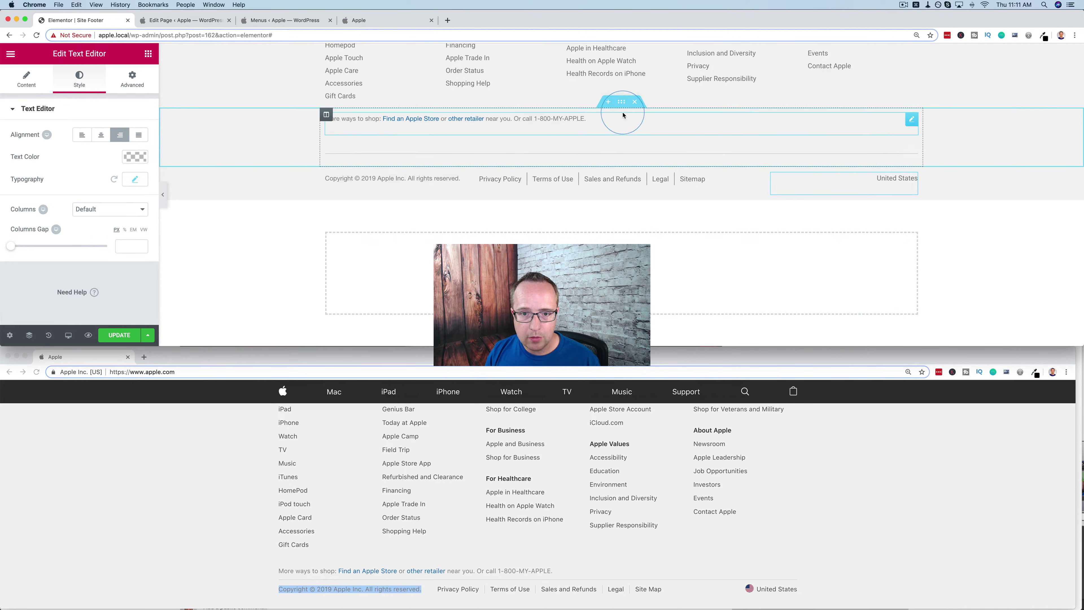
Step: Unlink the margins of the "More ways to shop" text widget and set its bottom margin to -52 px
{"action": "left_click", "coordinate": [912, 123]}
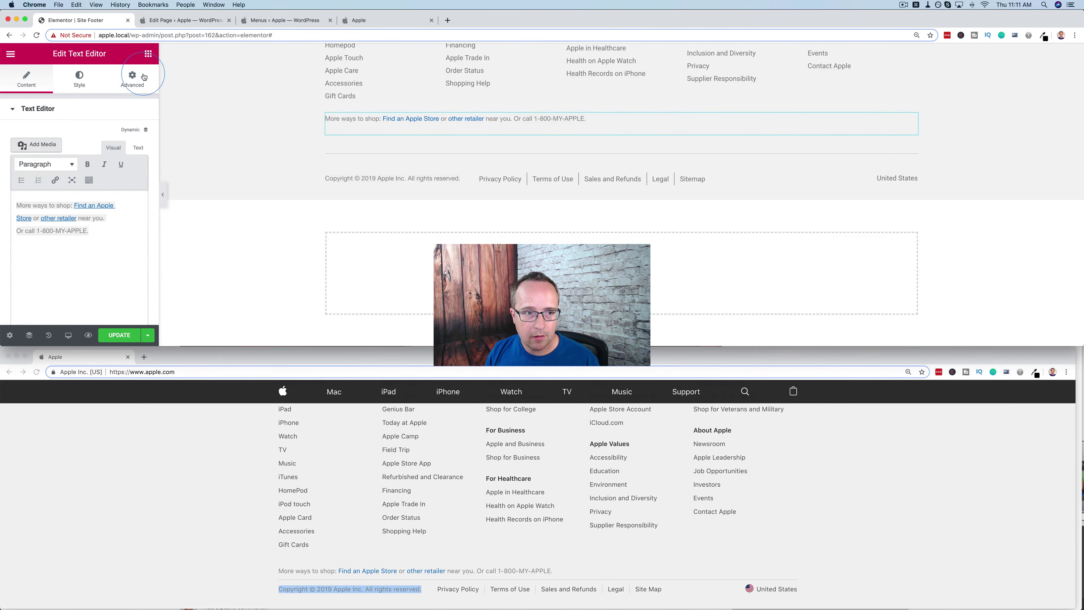
{"action": "left_click", "coordinate": [133, 79]}
{"action": "left_click", "coordinate": [123, 153]}
{"action": "left_click", "coordinate": [93, 152]}
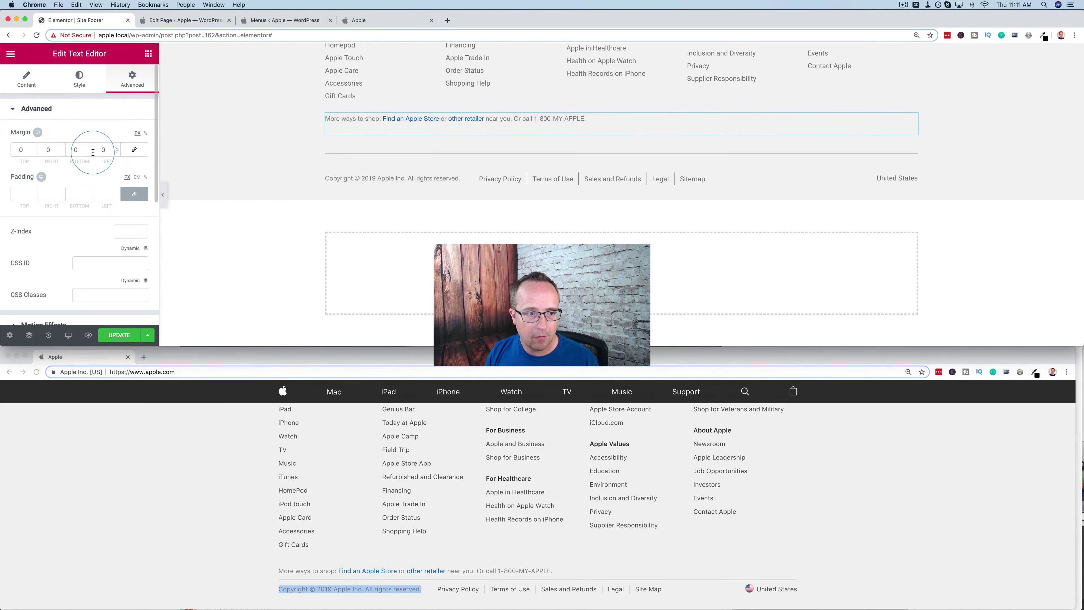
{"action": "left_click", "coordinate": [89, 154]}
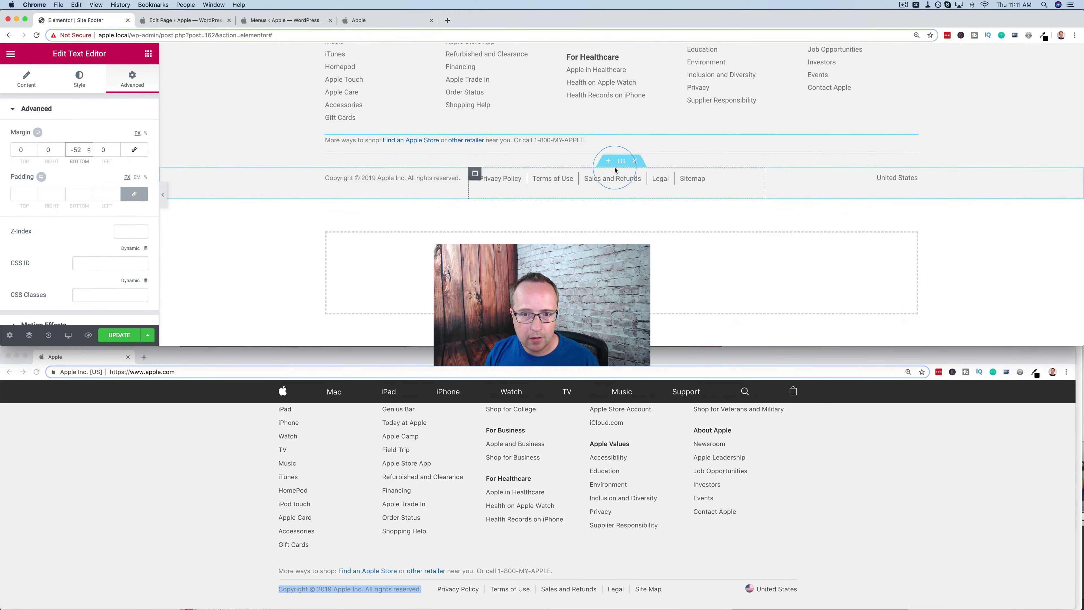
Step: Unlink the margins of the divider above the copyright row and set its bottom margin to -24 px
{"action": "left_click", "coordinate": [917, 158]}
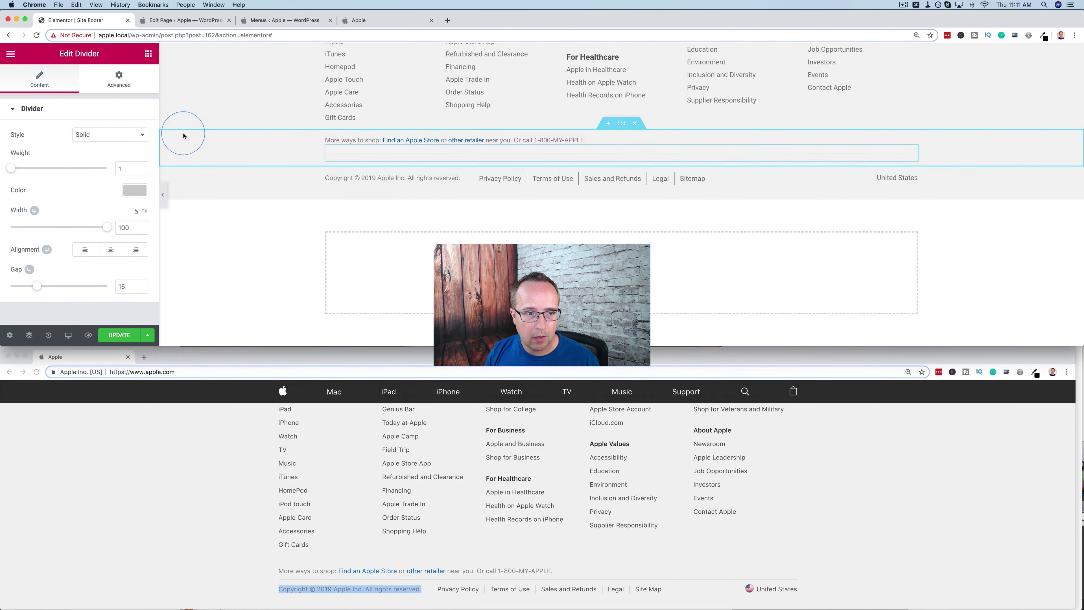
{"action": "left_click", "coordinate": [124, 86]}
{"action": "left_click", "coordinate": [135, 150]}
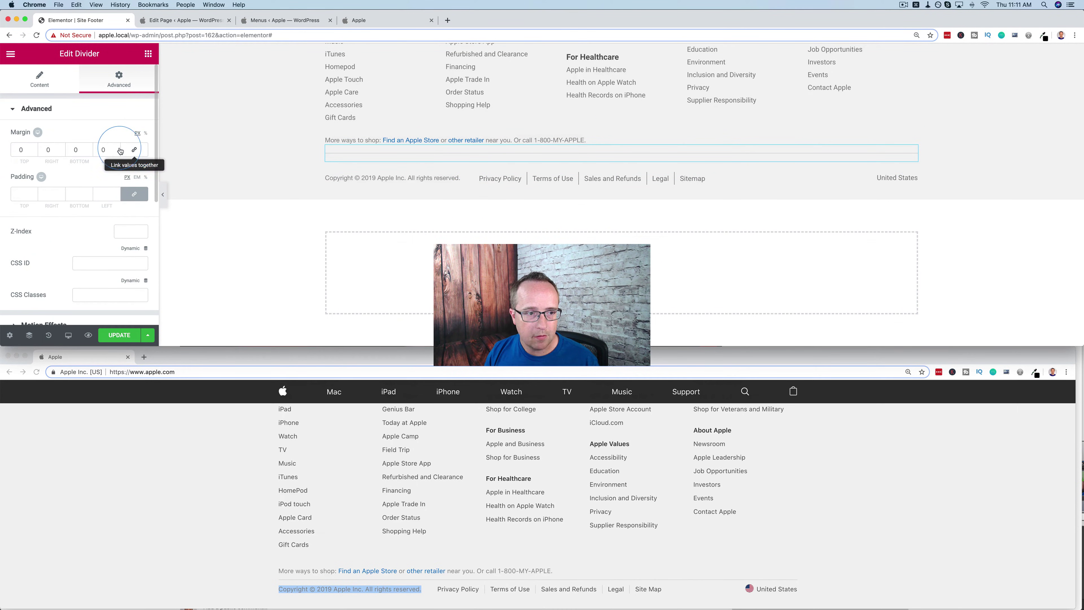
{"action": "left_click", "coordinate": [89, 152]}
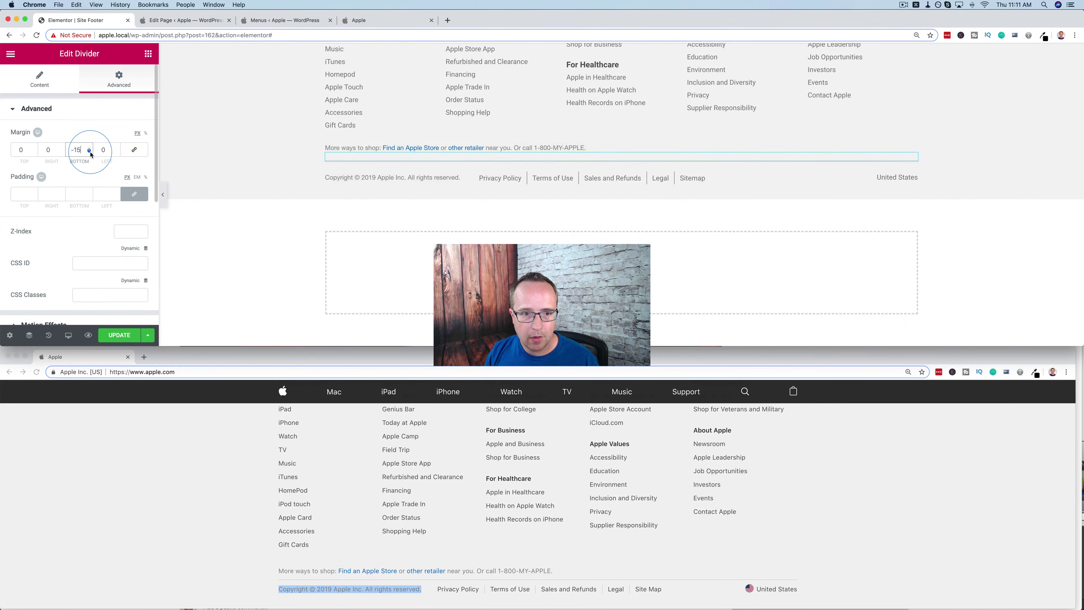
{"action": "left_click", "coordinate": [90, 148]}
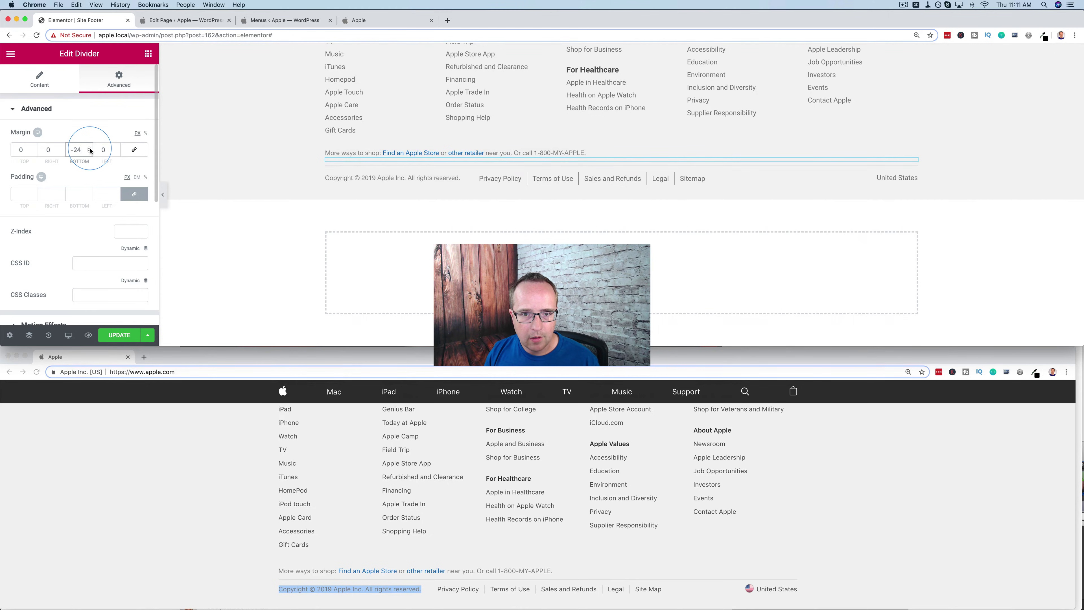
Step: Unlink the margins of the iPhone XR pricing disclaimer text and lower its bottom margin to about -18 px
{"action": "scroll", "coordinate": [341, 241], "scroll_direction": "up", "scroll_amount": 5}
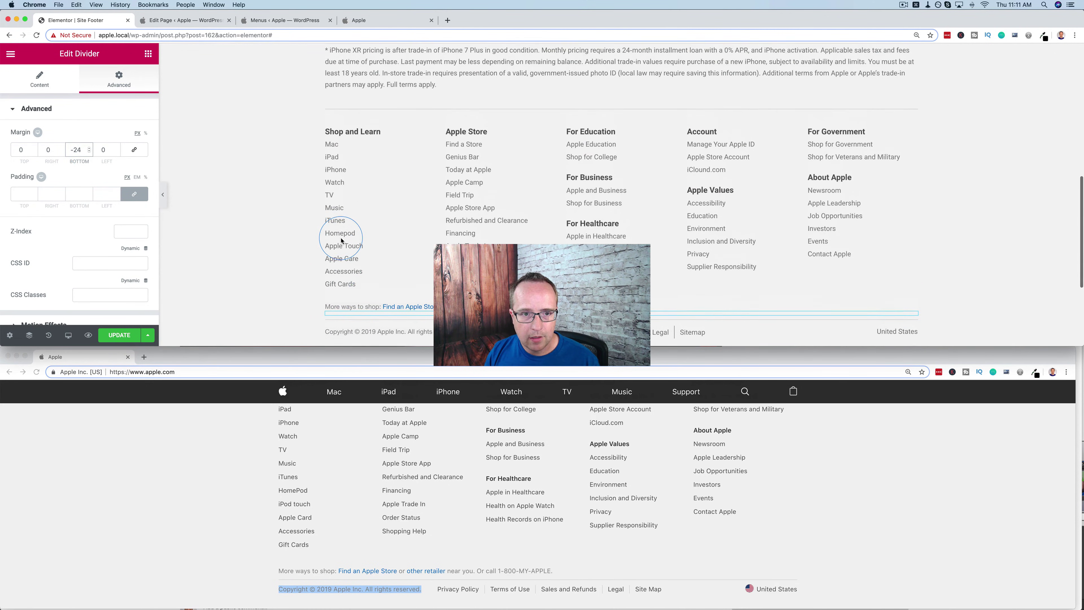
{"action": "scroll", "coordinate": [383, 453], "scroll_direction": "up", "scroll_amount": 3}
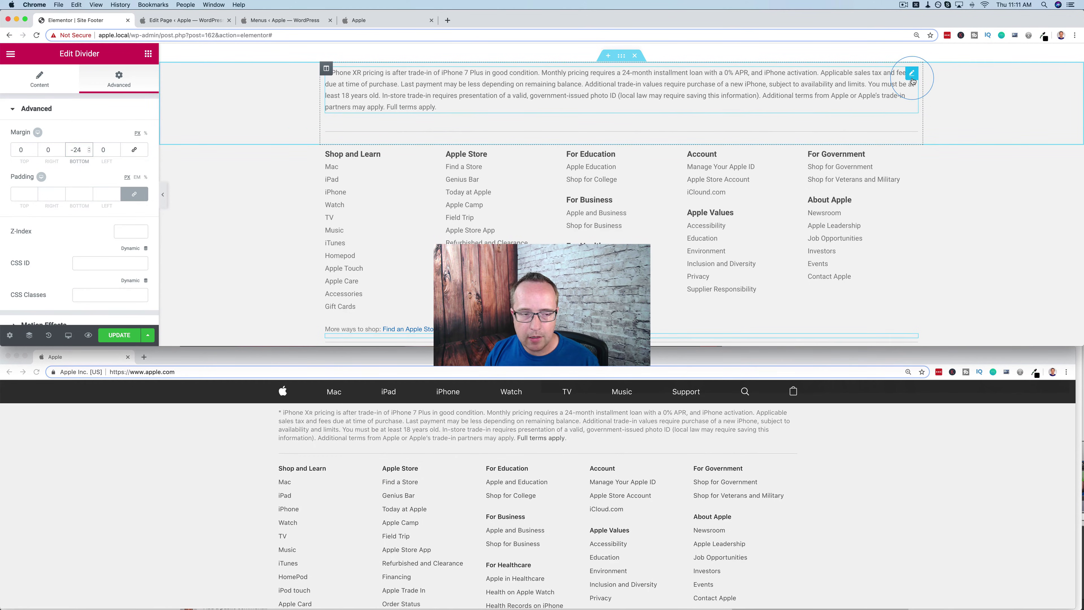
{"action": "left_click", "coordinate": [912, 74]}
{"action": "left_click", "coordinate": [132, 79]}
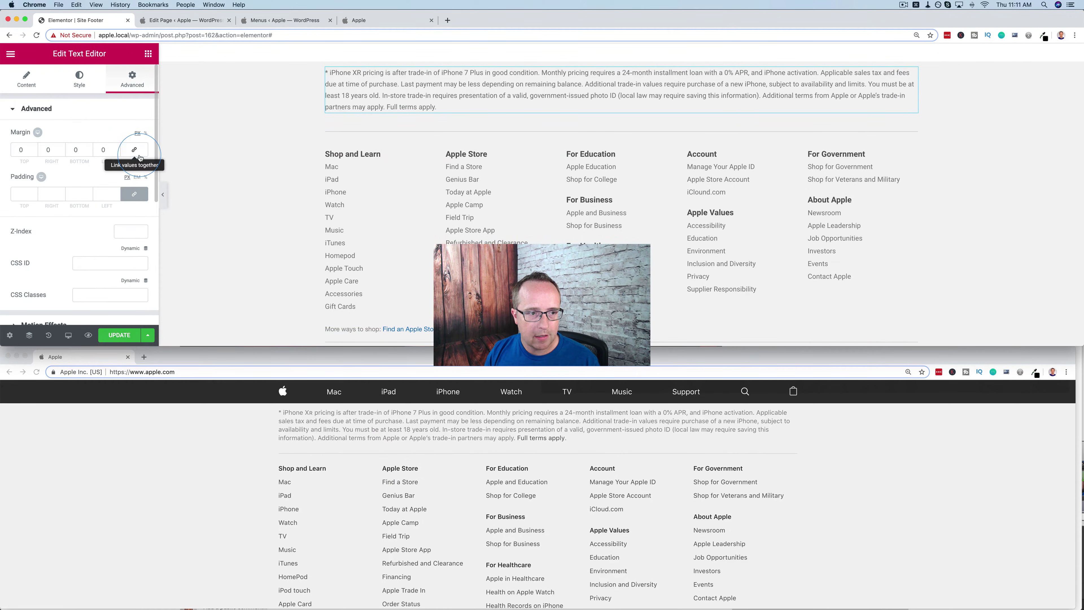
{"action": "left_click", "coordinate": [89, 153]}
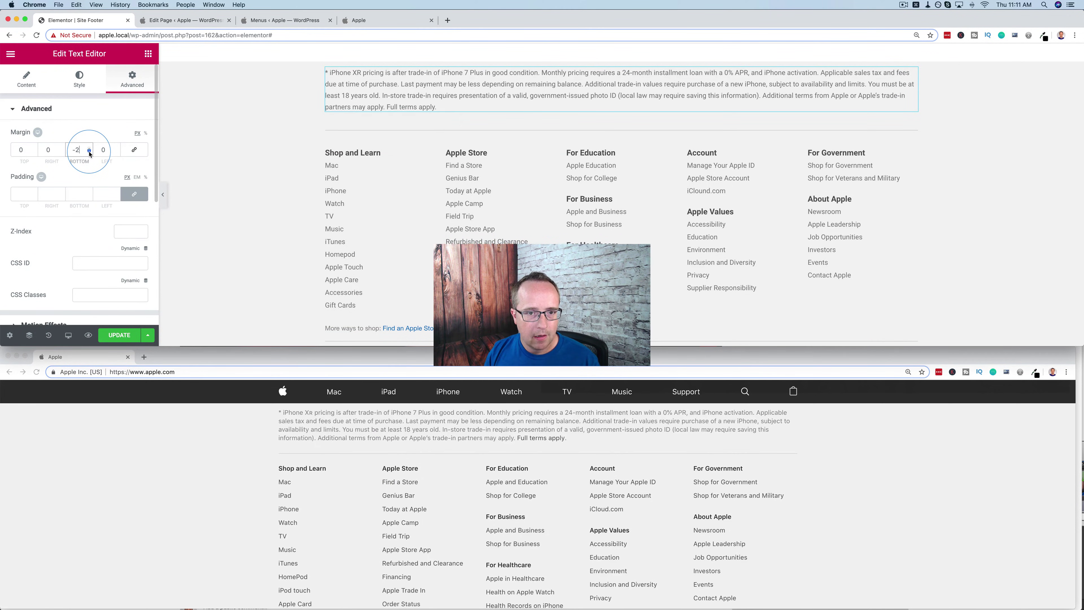
{"action": "left_click", "coordinate": [90, 153]}
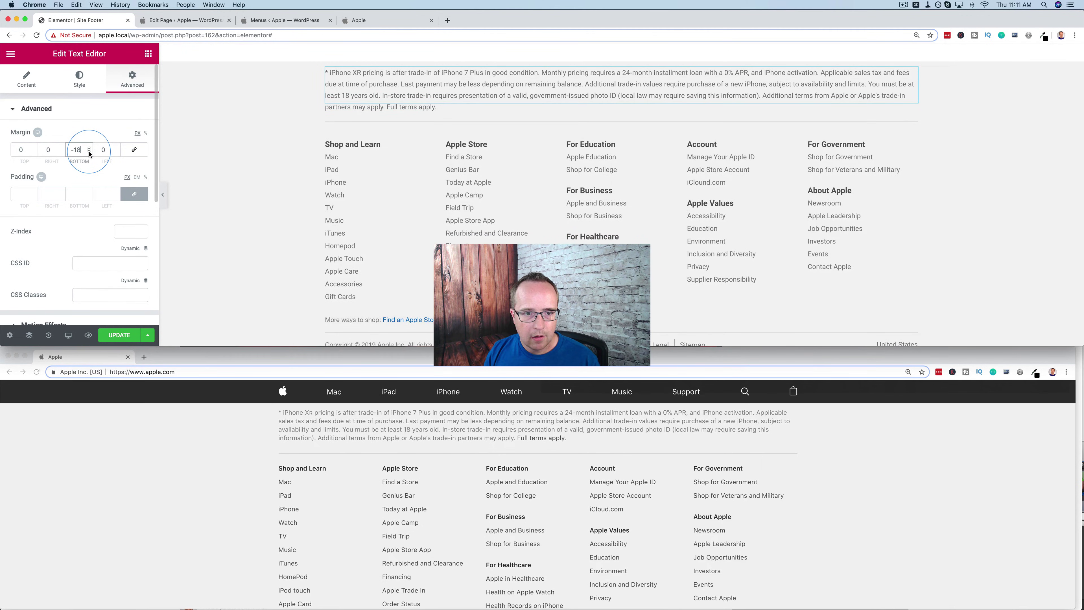
{"action": "left_click", "coordinate": [90, 153]}
Step: Set the bottom margin of the divider below the iPhone XR disclaimer to -11 px with the margins unlinked
{"action": "left_click", "coordinate": [912, 121]}
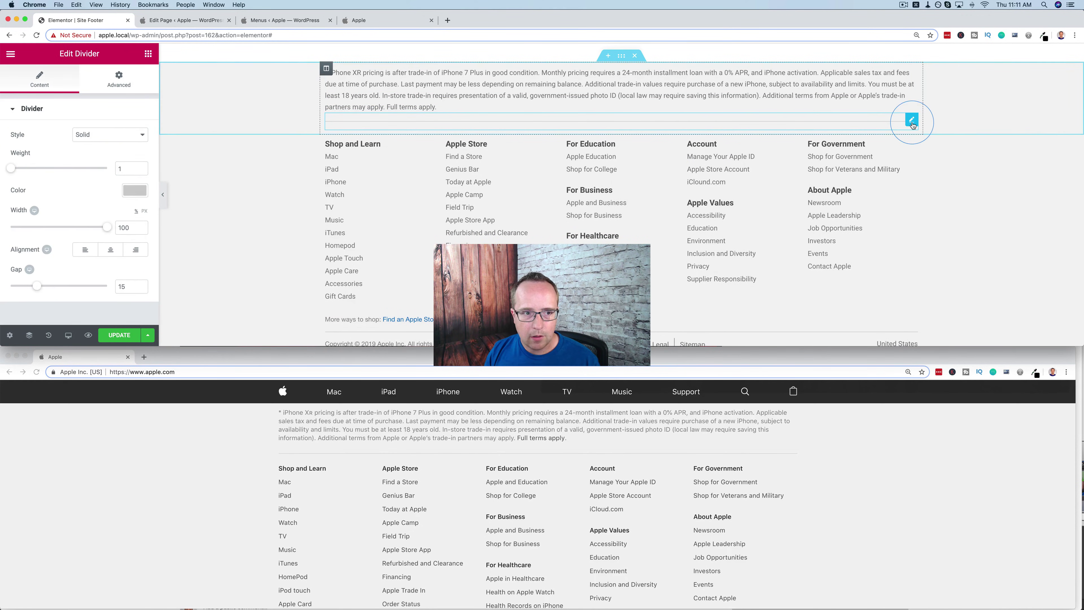
{"action": "left_click", "coordinate": [125, 91]}
{"action": "left_click", "coordinate": [95, 152]}
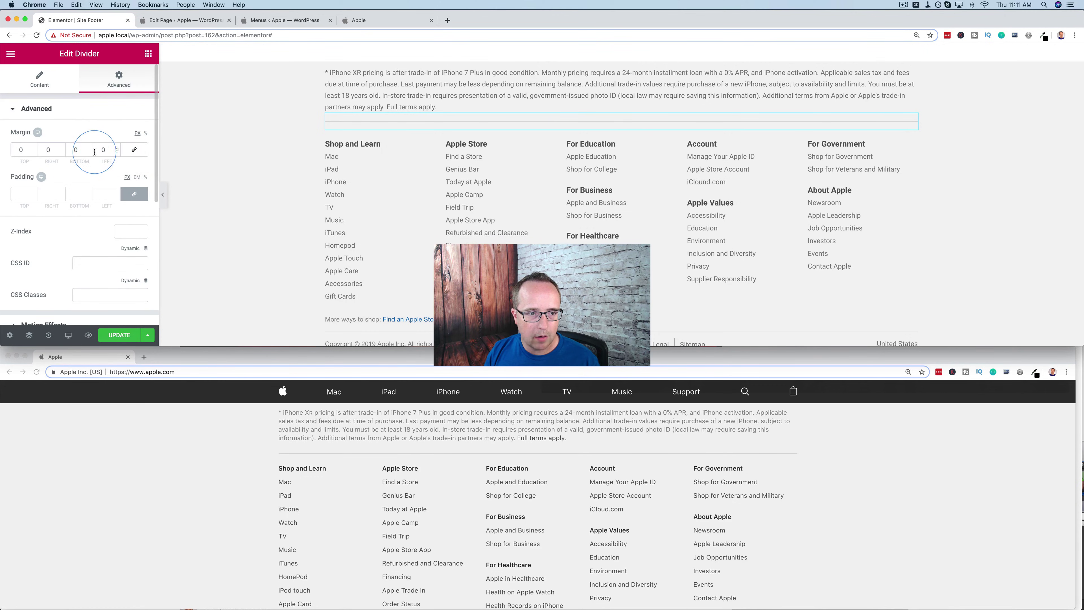
{"action": "left_click", "coordinate": [90, 153]}
{"action": "left_click", "coordinate": [90, 153]}
{"action": "left_click", "coordinate": [89, 154]}
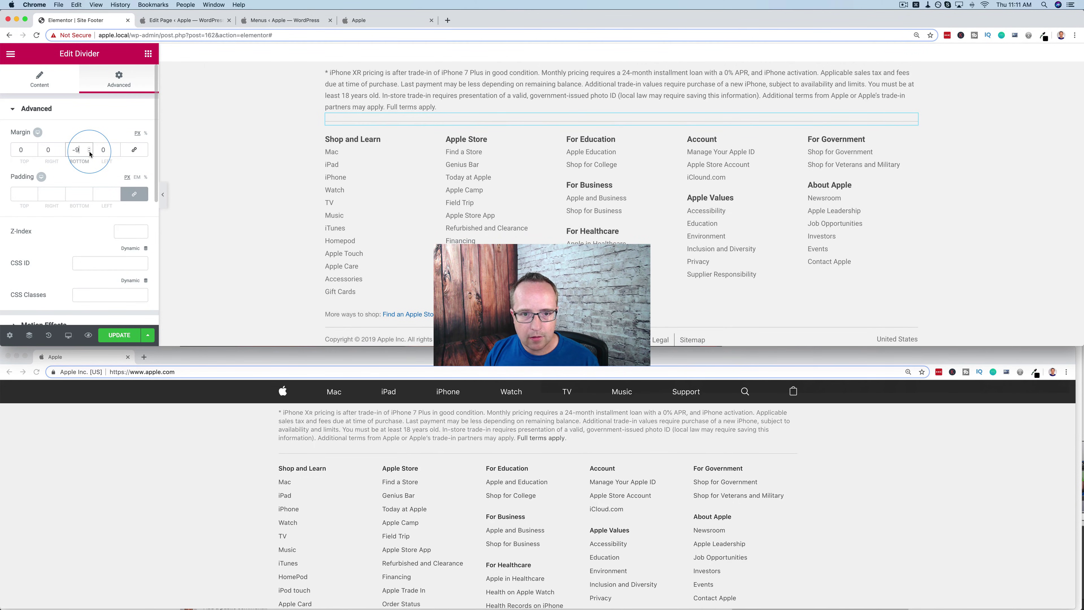
{"action": "left_click", "coordinate": [123, 160]}
Step: Compare the tightened footer spacing with the apple.com footer and update the footer template
{"action": "scroll", "coordinate": [223, 206], "scroll_direction": "down", "scroll_amount": 5}
{"action": "scroll", "coordinate": [316, 461], "scroll_direction": "down", "scroll_amount": 4}
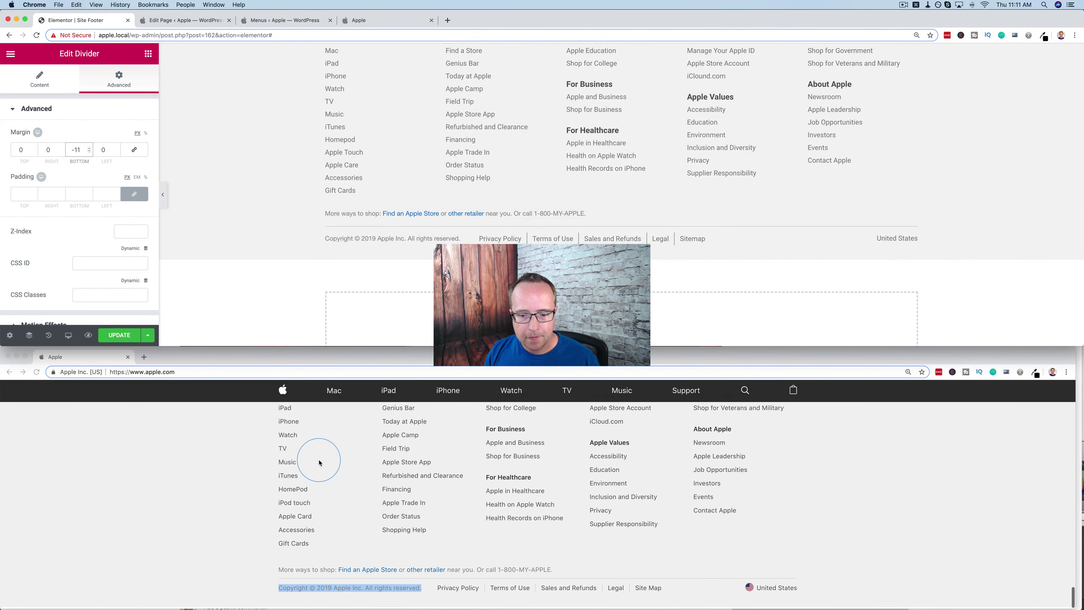
{"action": "scroll", "coordinate": [338, 304], "scroll_direction": "up", "scroll_amount": 7}
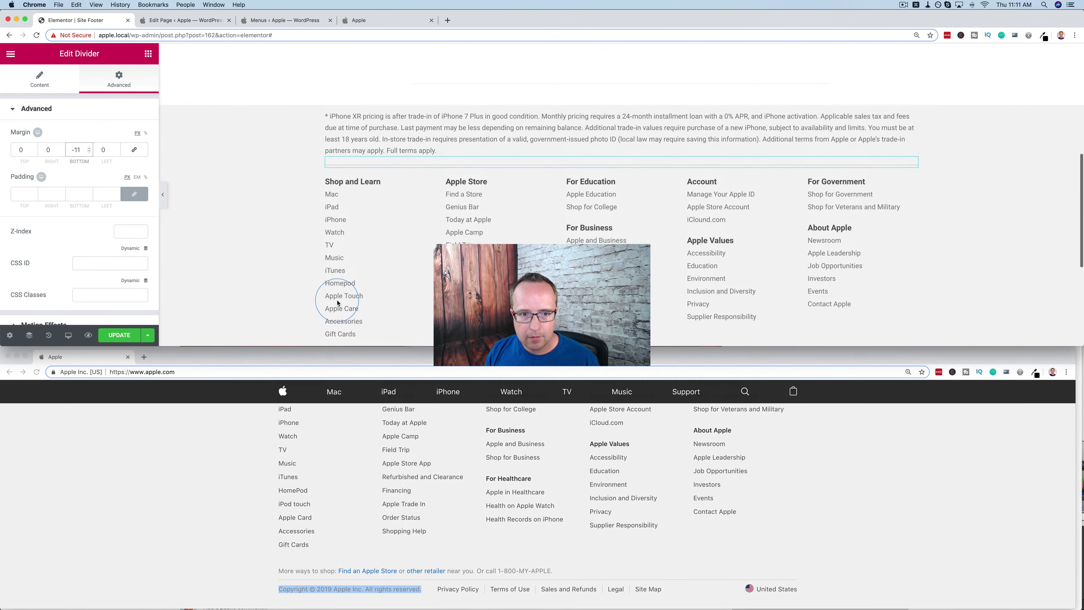
{"action": "scroll", "coordinate": [338, 303], "scroll_direction": "down", "scroll_amount": 3}
{"action": "left_click", "coordinate": [119, 335]}
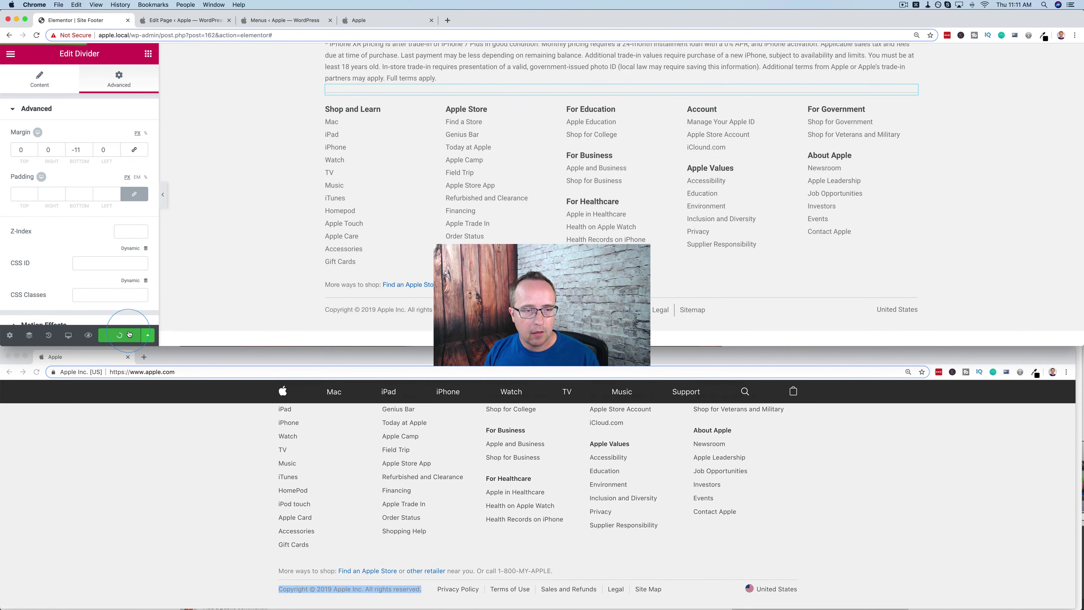
Step: Close the developer tools on the apple.local home page and review the updated footer in an enlarged window
{"action": "left_click", "coordinate": [361, 20]}
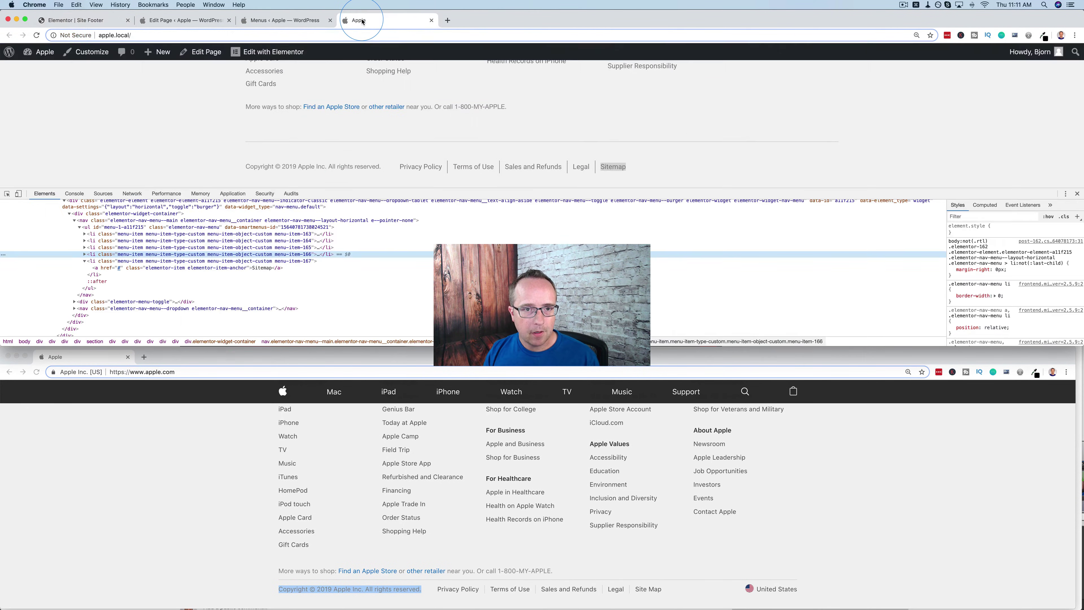
{"action": "left_click", "coordinate": [1077, 193]}
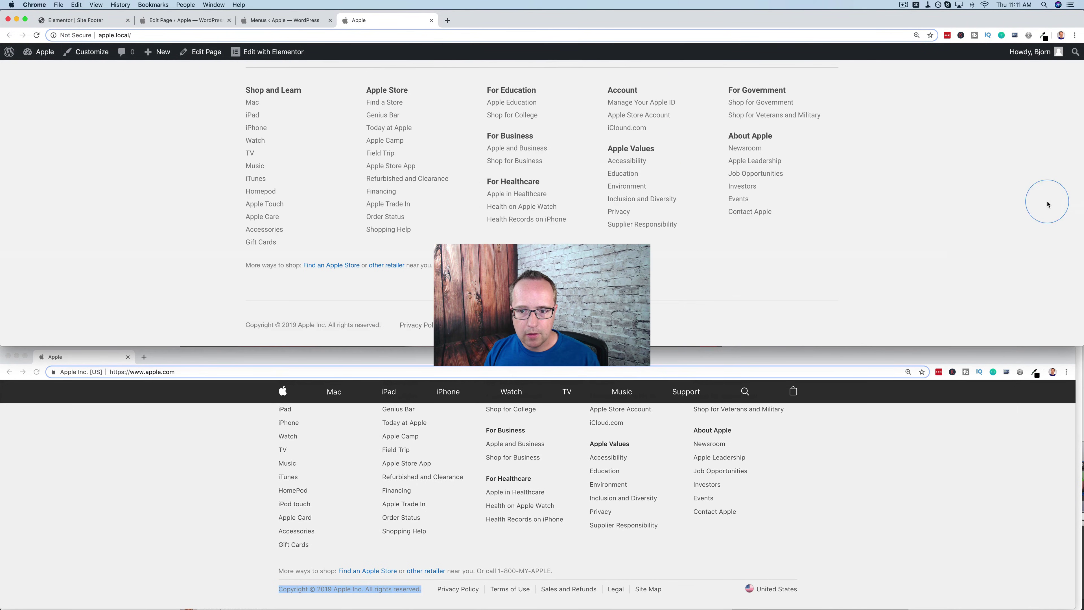
{"action": "double_click", "coordinate": [507, 28]}
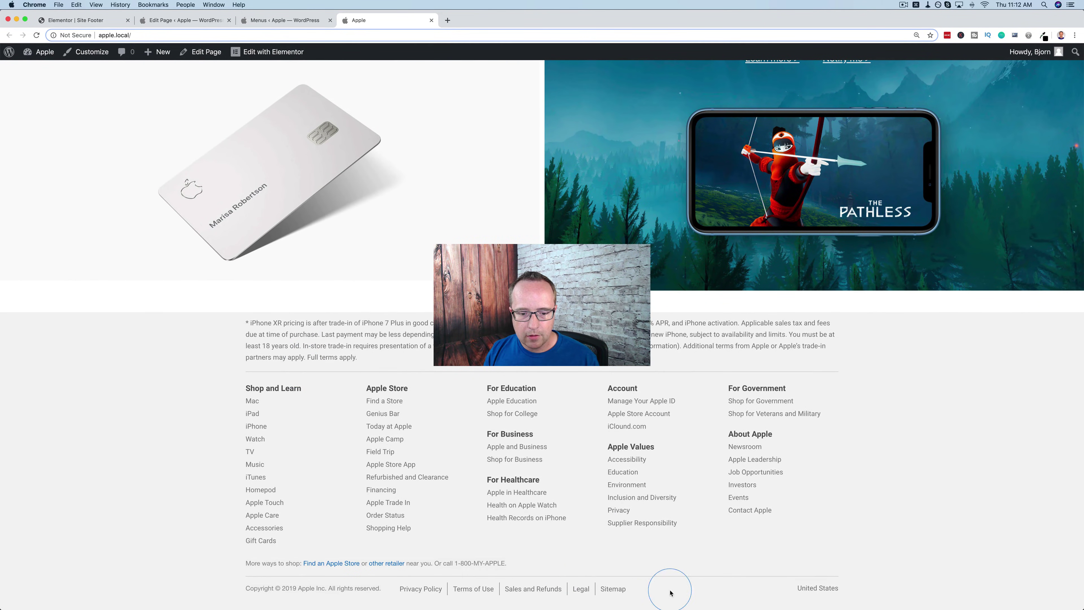
{"action": "left_click_drag", "start_coordinate": [257, 326], "coordinate": [871, 595]}
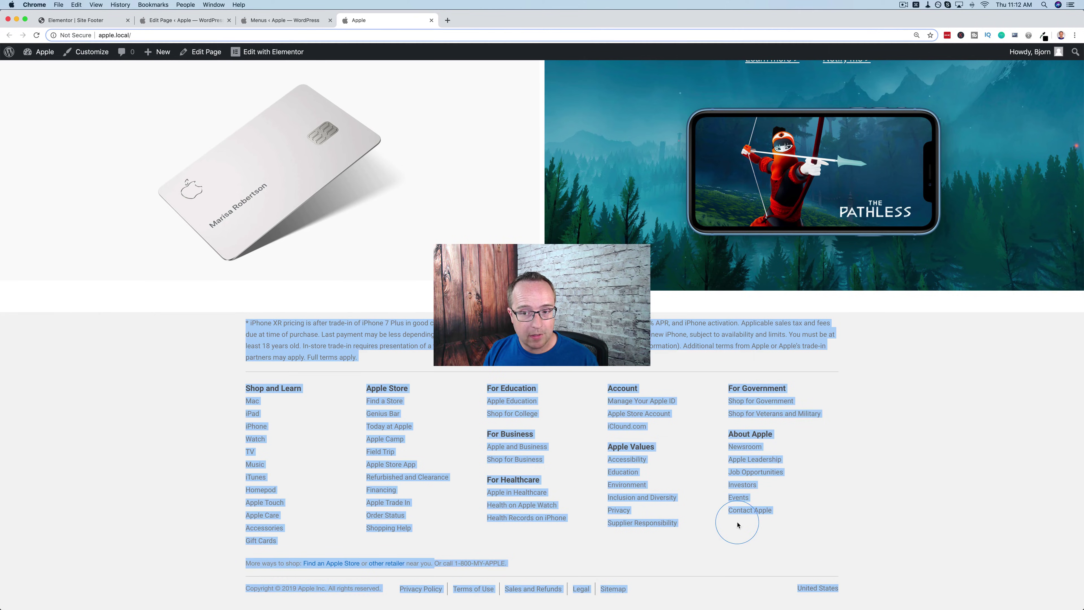
{"action": "left_click", "coordinate": [880, 496]}
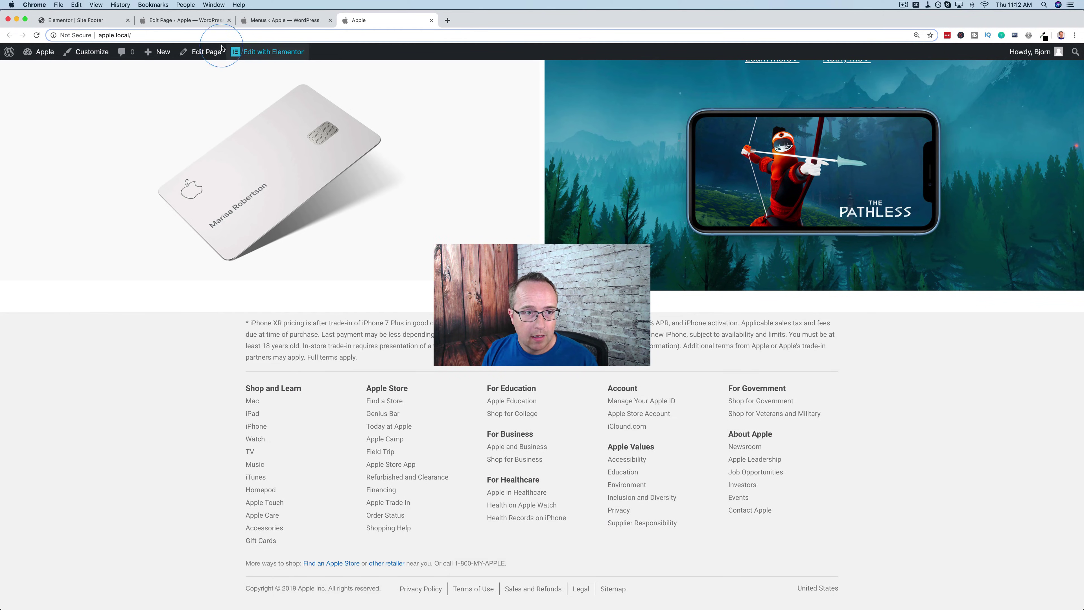
Step: Set the bottom padding of the Apple Arcade section to 333 in the home page editor and update the page
{"action": "left_click", "coordinate": [183, 20]}
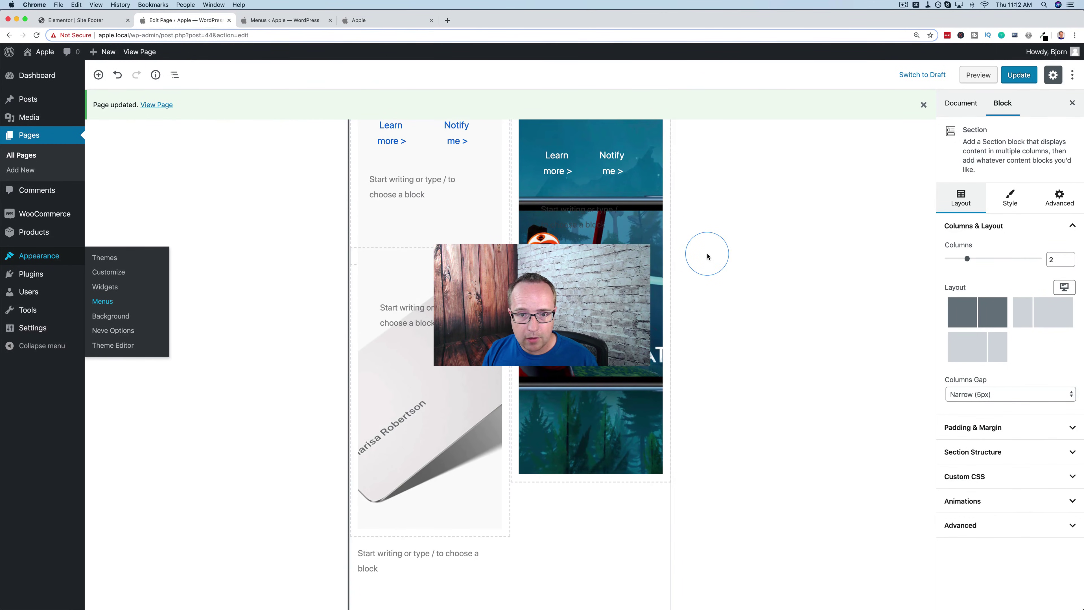
{"action": "scroll", "coordinate": [708, 256], "scroll_direction": "up", "scroll_amount": 10}
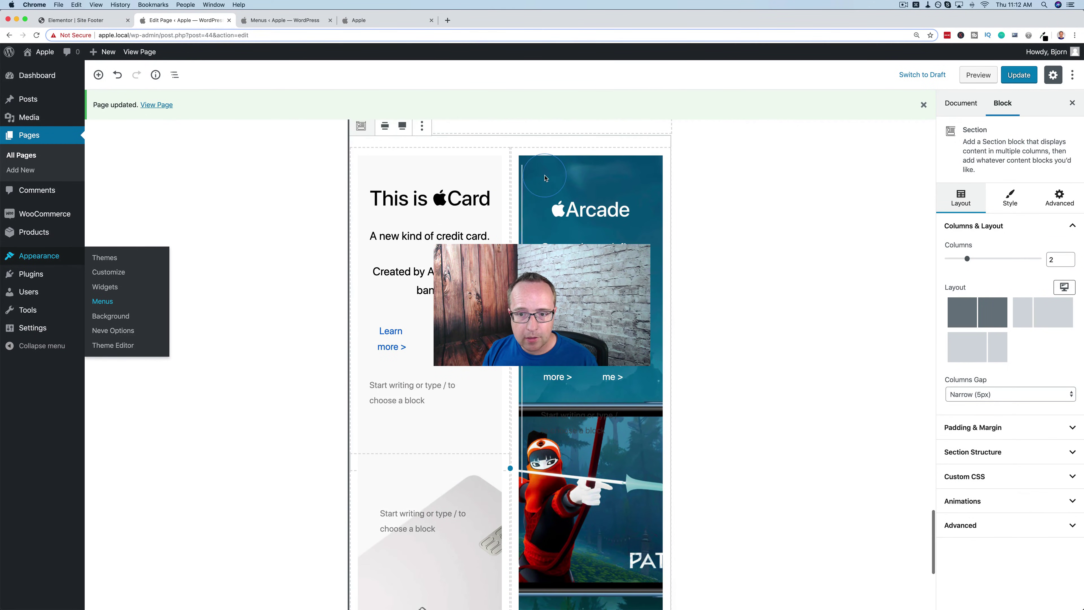
{"action": "left_click", "coordinate": [519, 166]}
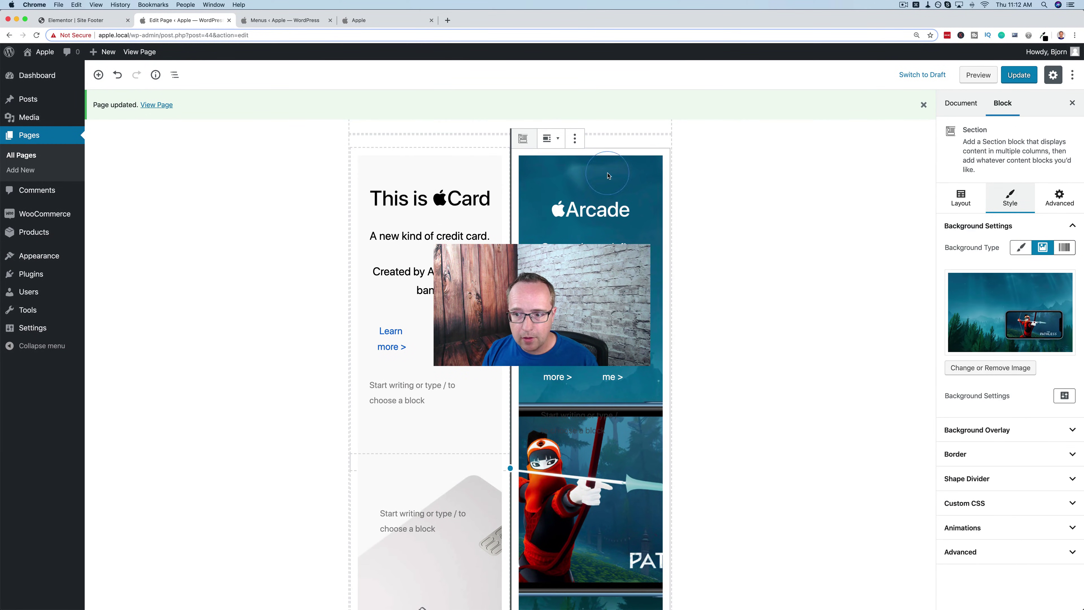
{"action": "left_click", "coordinate": [1063, 200]}
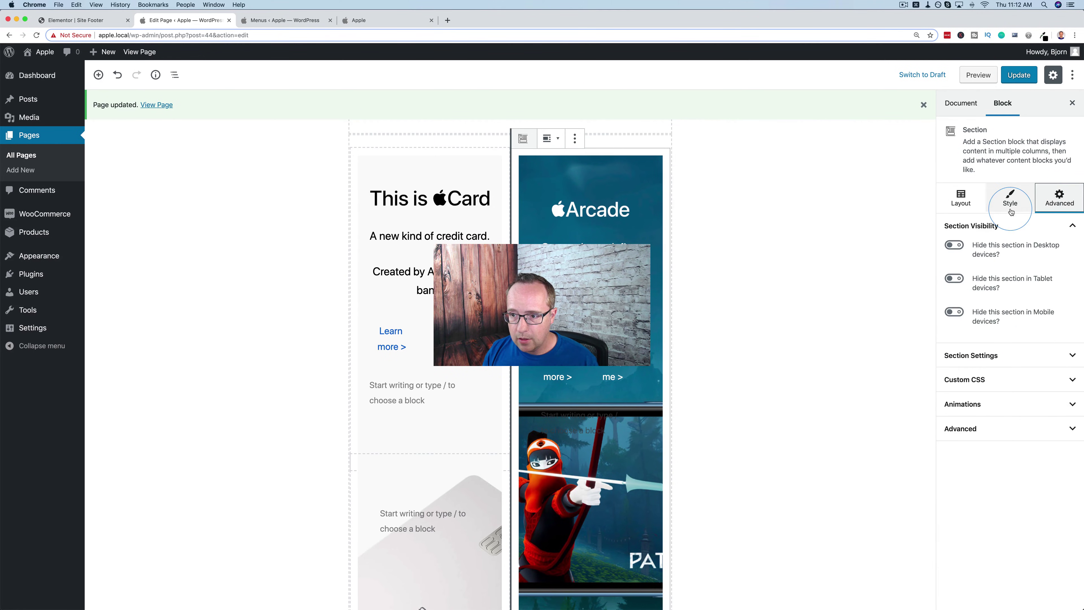
{"action": "left_click", "coordinate": [1011, 199]}
{"action": "left_click", "coordinate": [951, 208]}
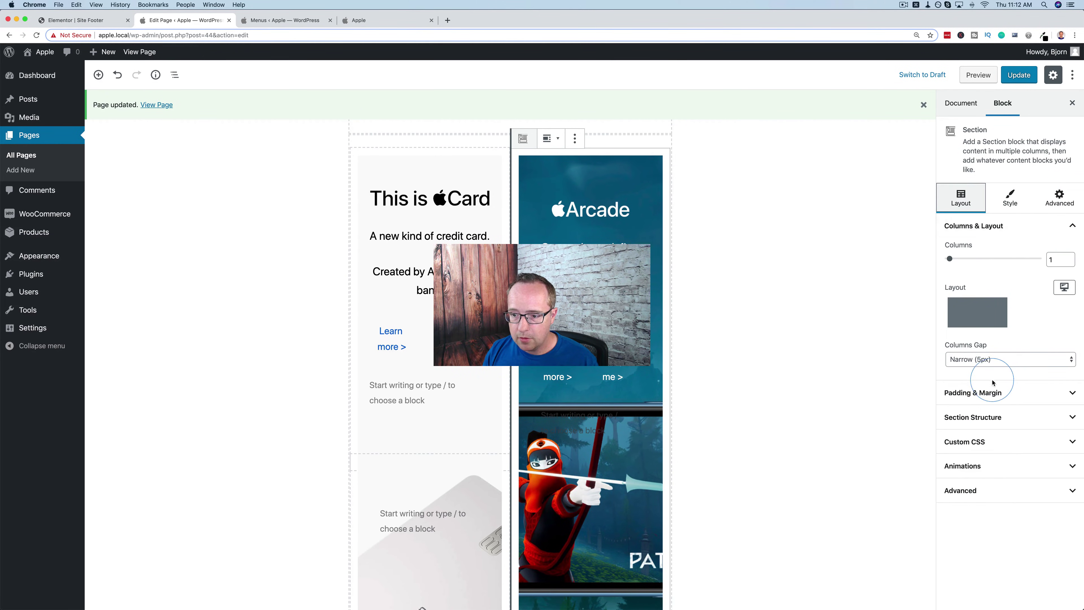
{"action": "left_click", "coordinate": [992, 393]}
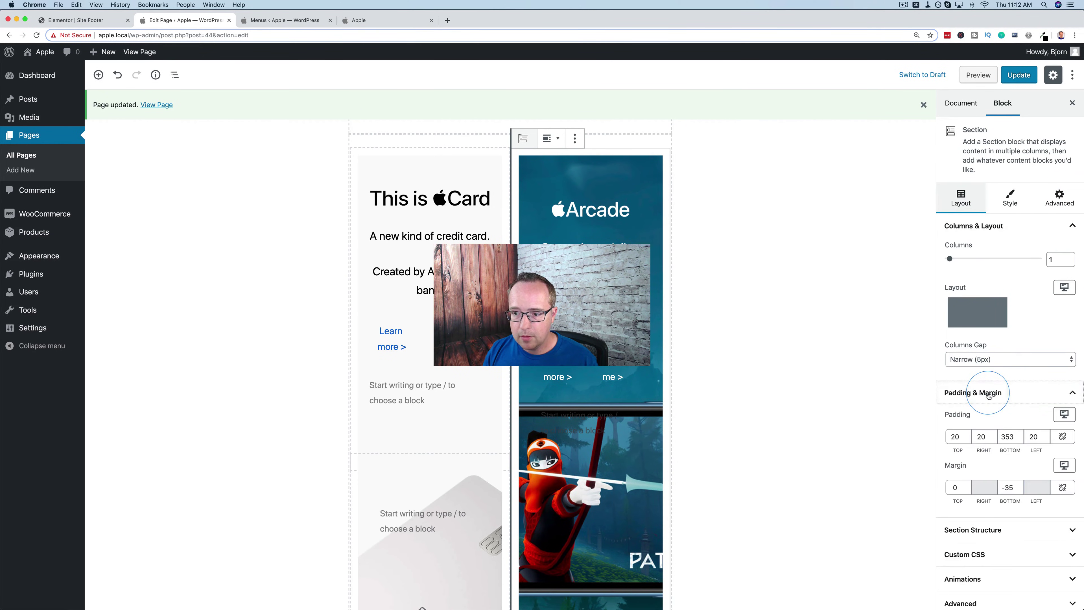
{"action": "left_click", "coordinate": [1010, 439]}
{"action": "scroll", "coordinate": [1010, 439], "scroll_direction": "down", "scroll_amount": 20}
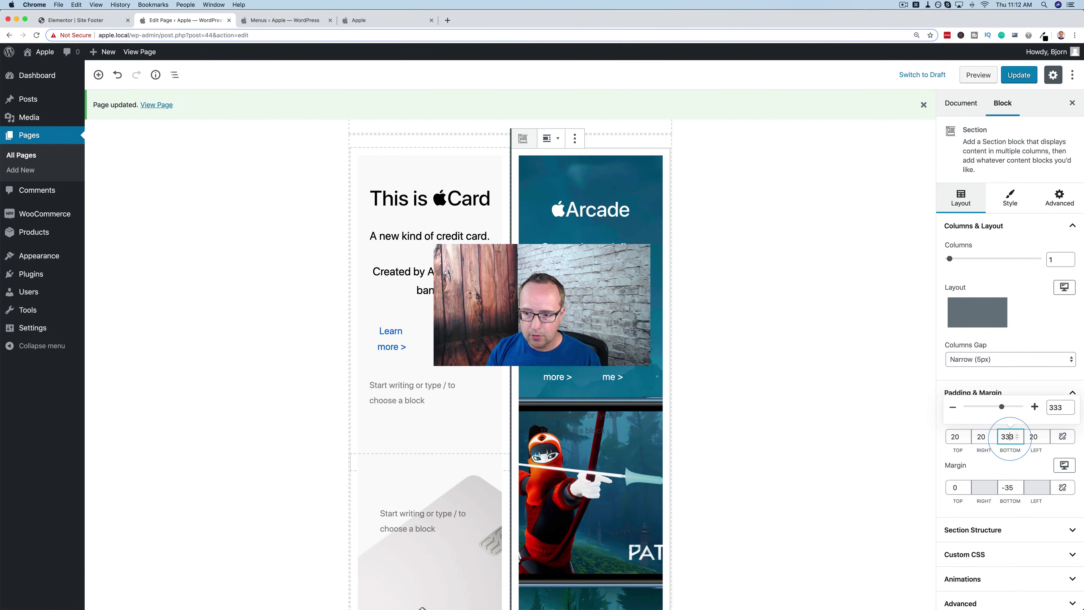
{"action": "left_click", "coordinate": [1019, 76]}
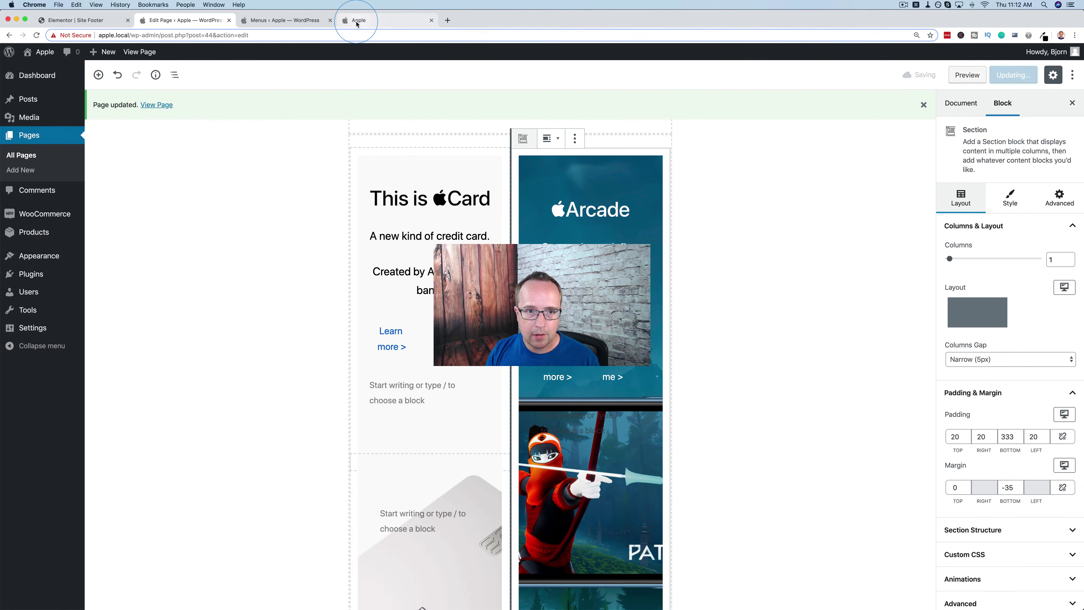
Step: Review the live home page, checking the Card and Arcade panel alignment, the upper product sections and the finished footer
{"action": "left_click", "coordinate": [357, 20]}
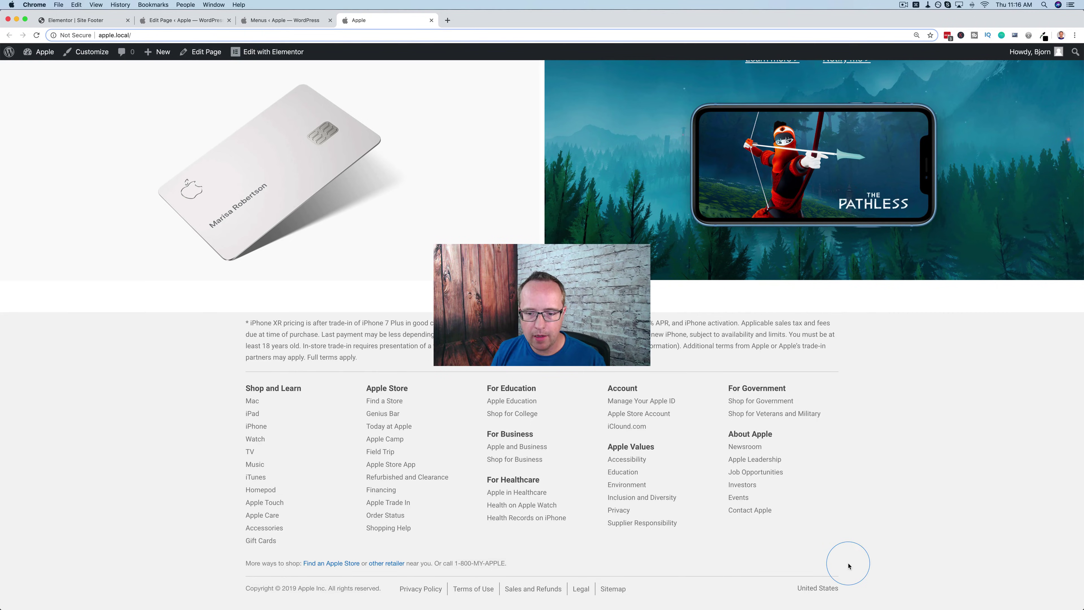
{"action": "scroll", "coordinate": [848, 566], "scroll_direction": "up", "scroll_amount": 15}
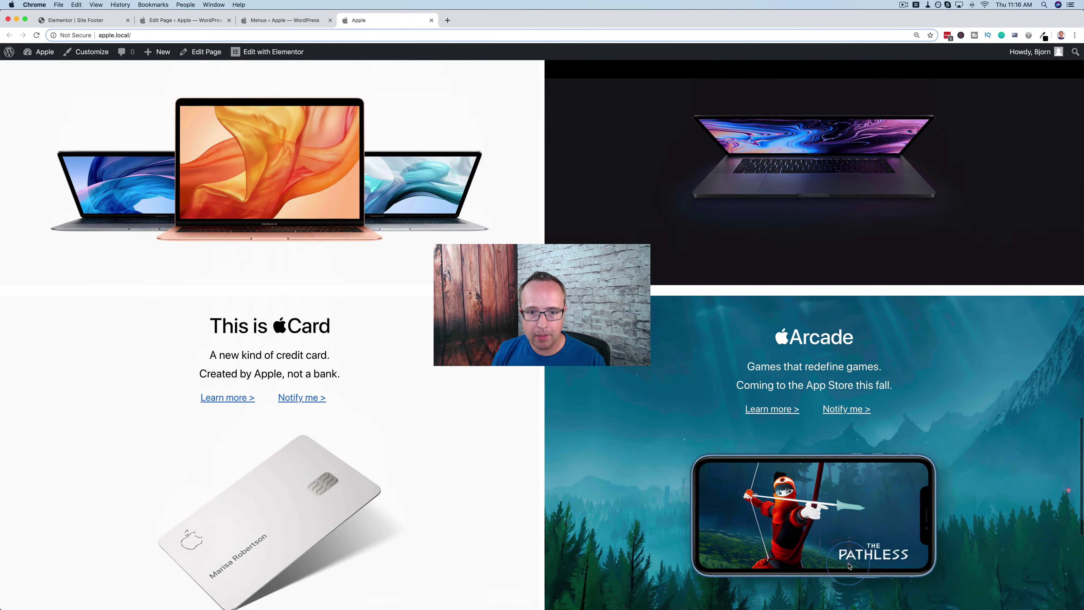
{"action": "scroll", "coordinate": [848, 566], "scroll_direction": "up", "scroll_amount": 20}
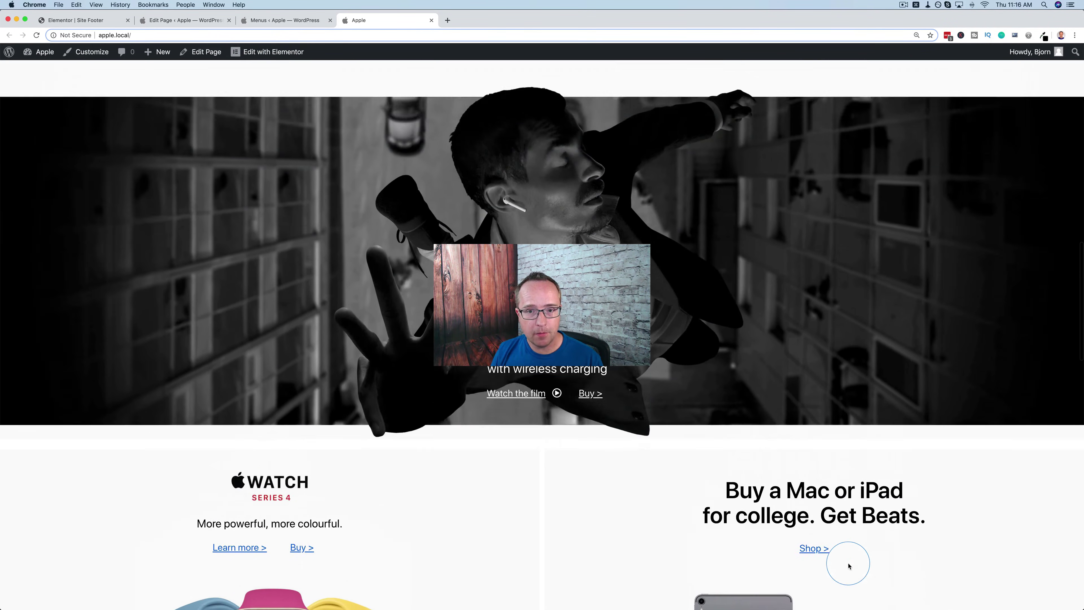
{"action": "scroll", "coordinate": [848, 566], "scroll_direction": "up", "scroll_amount": 20}
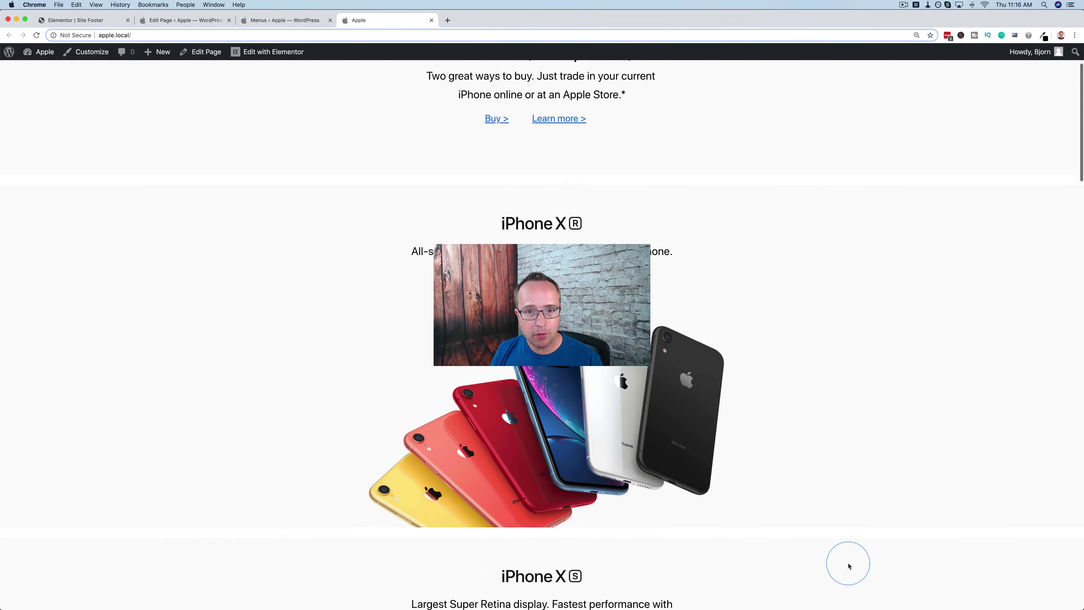
{"action": "scroll", "coordinate": [848, 566], "scroll_direction": "down", "scroll_amount": 20}
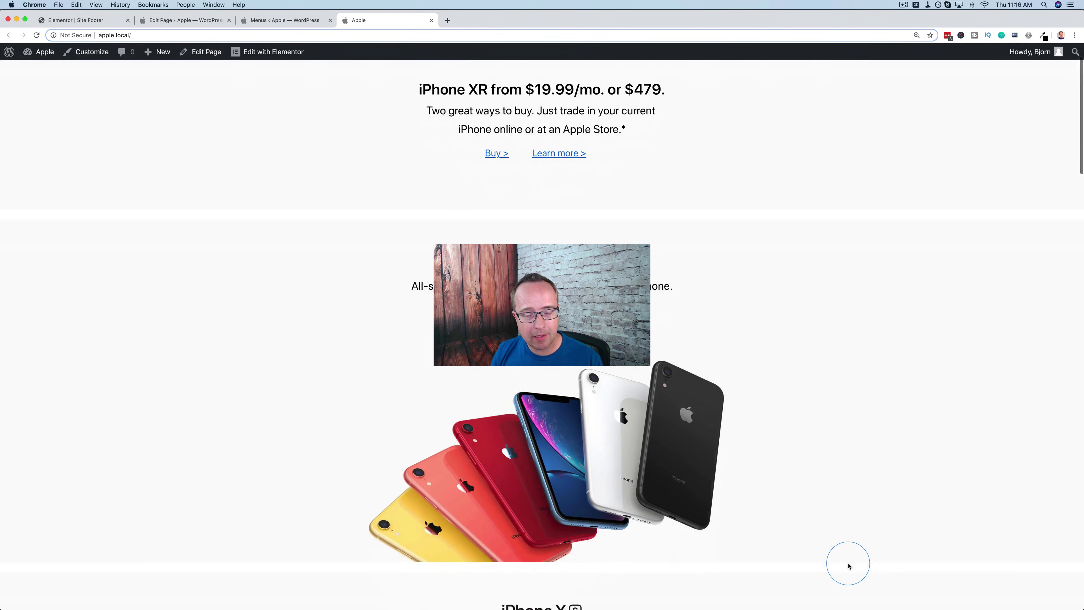
{"action": "scroll", "coordinate": [848, 565], "scroll_direction": "down", "scroll_amount": 6}
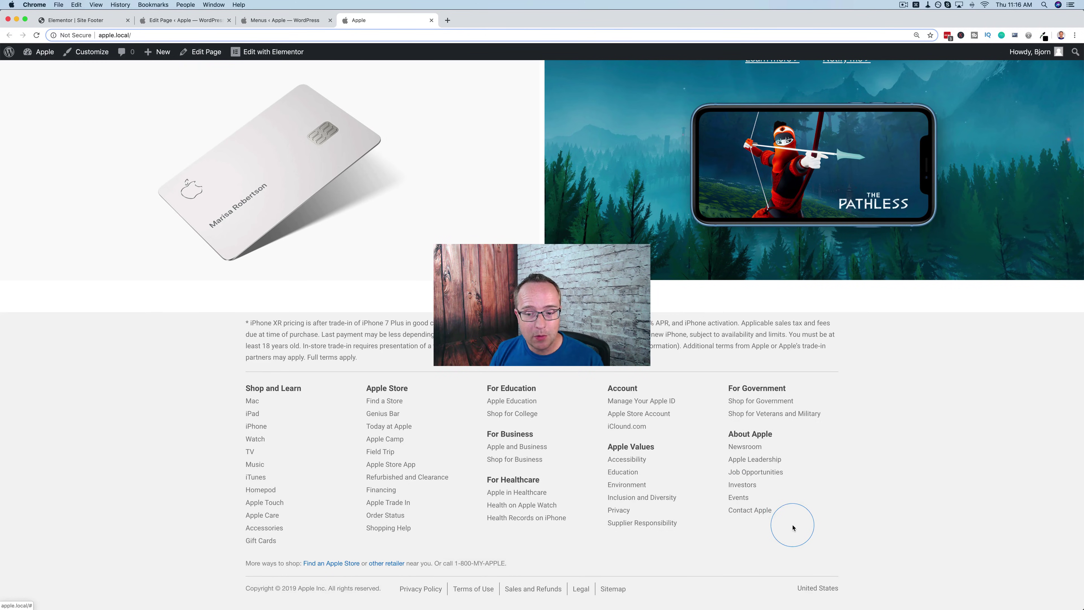
{"action": "scroll", "coordinate": [909, 395], "scroll_direction": "up", "scroll_amount": 1}
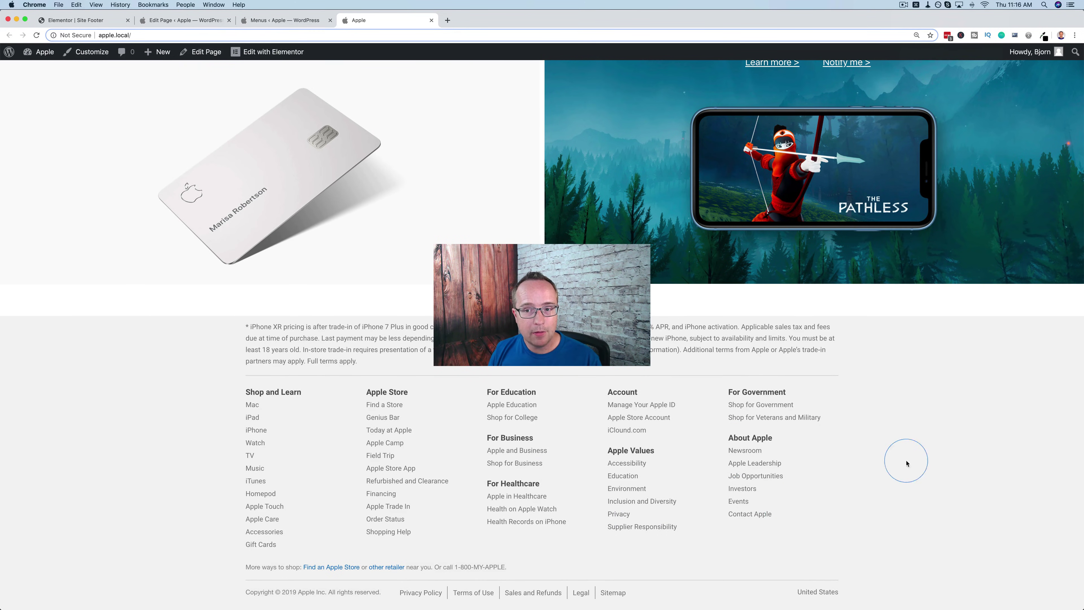